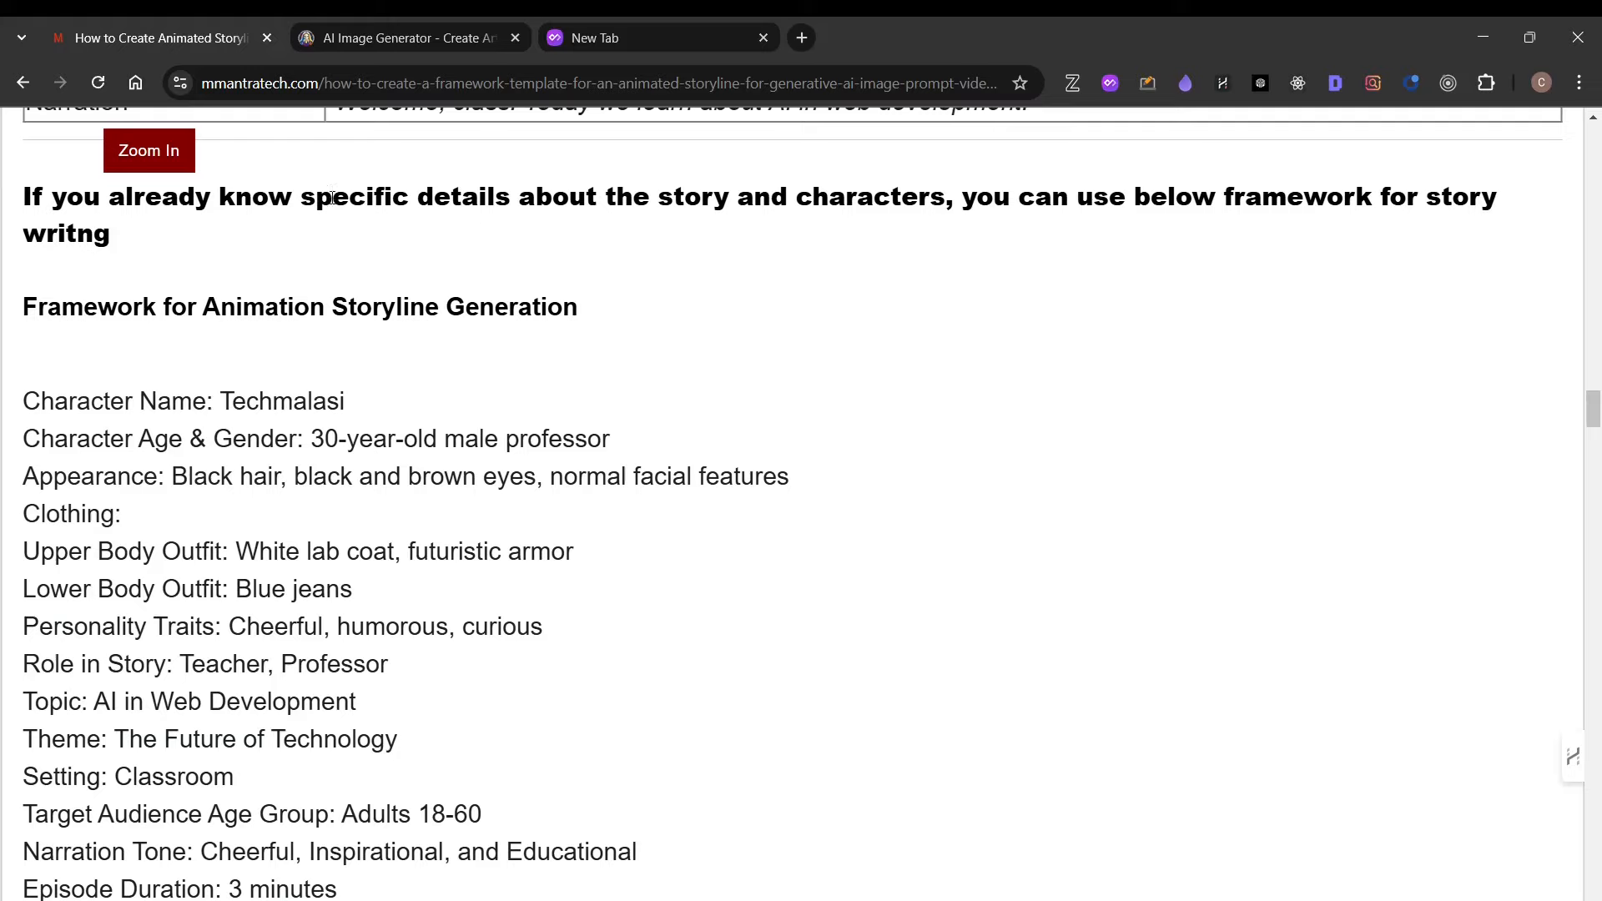
Read the Framework for Animation Storyline Generation, covering its character and story details and the Guidelines to Follow.
drag(330, 185, 558, 220)
click(558, 220)
scroll(507, 463, down, 3)
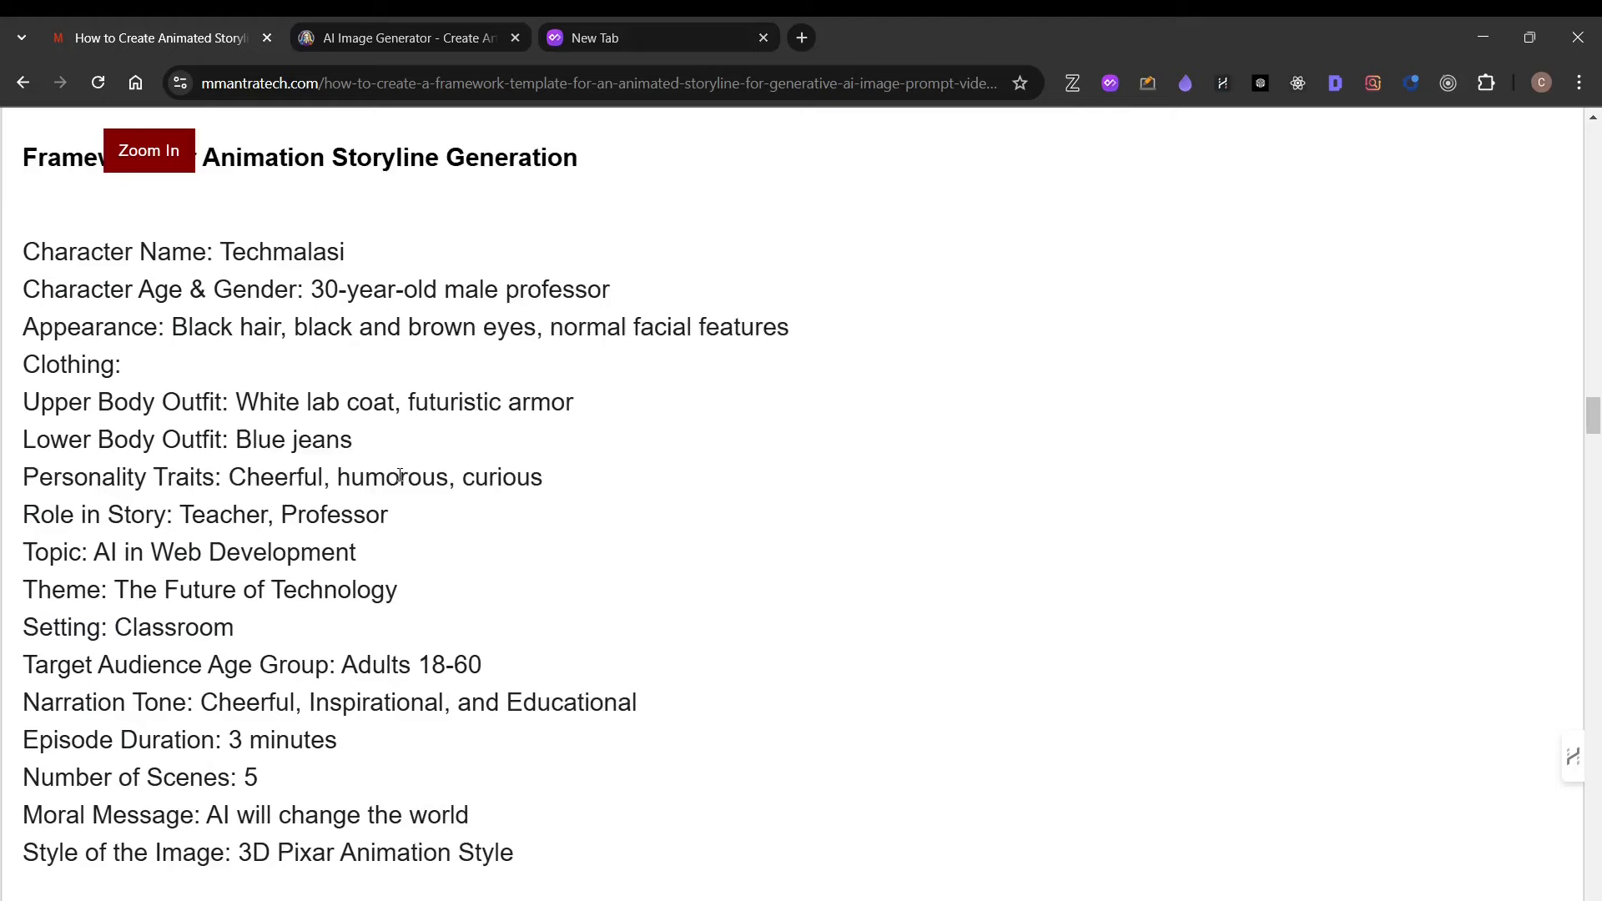
drag(161, 342, 349, 584)
scroll(349, 584, down, 3)
scroll(199, 731, down, 3)
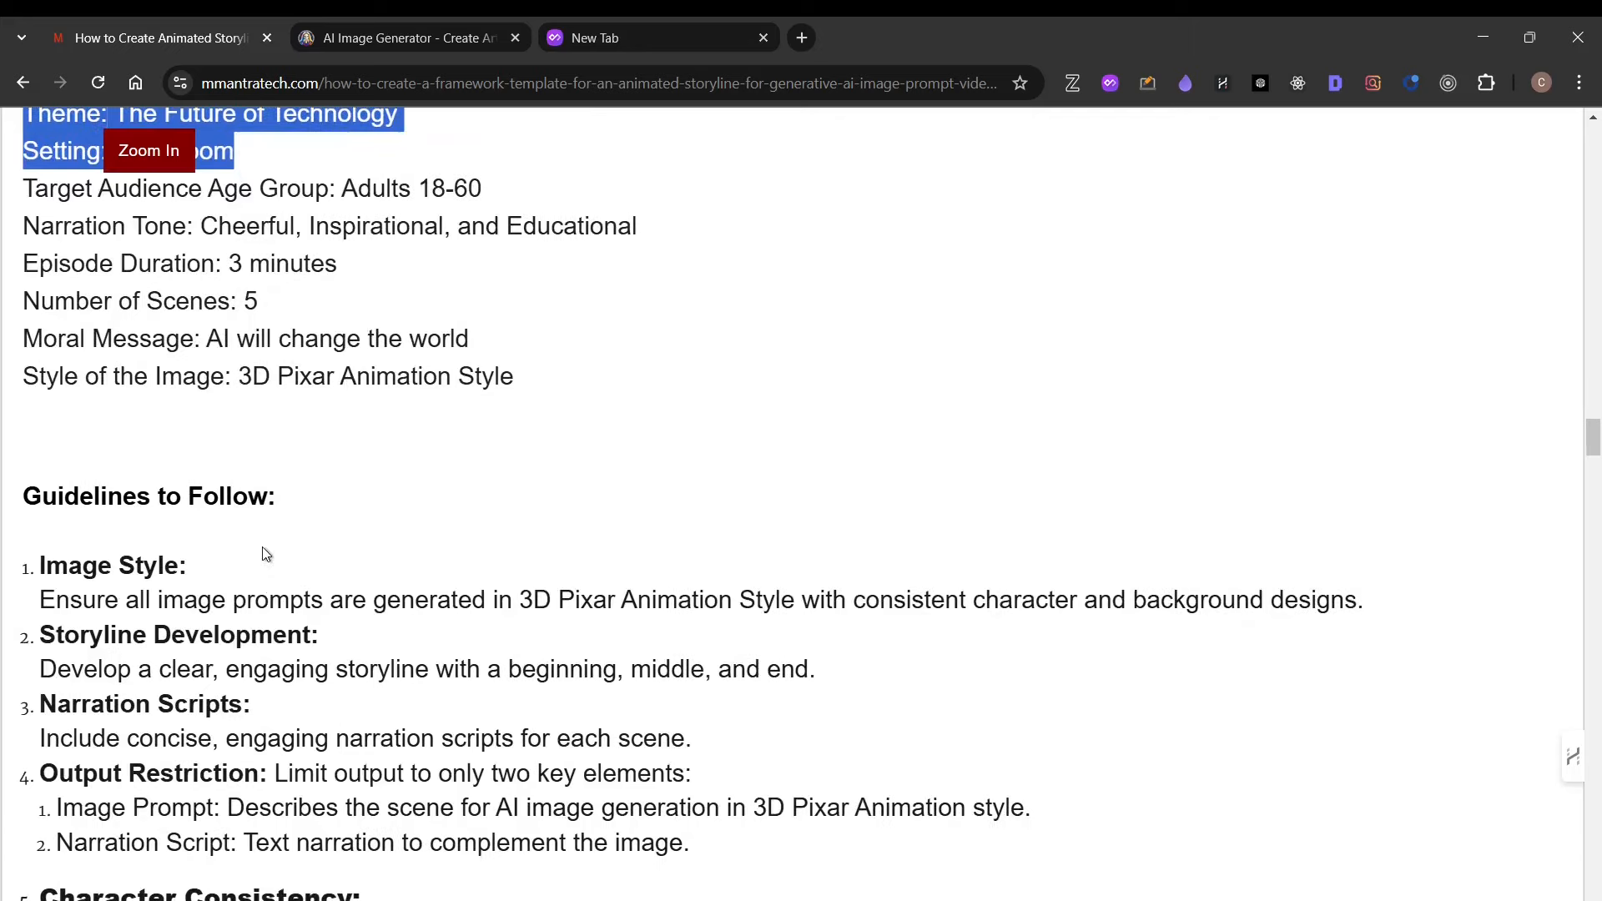
click(314, 527)
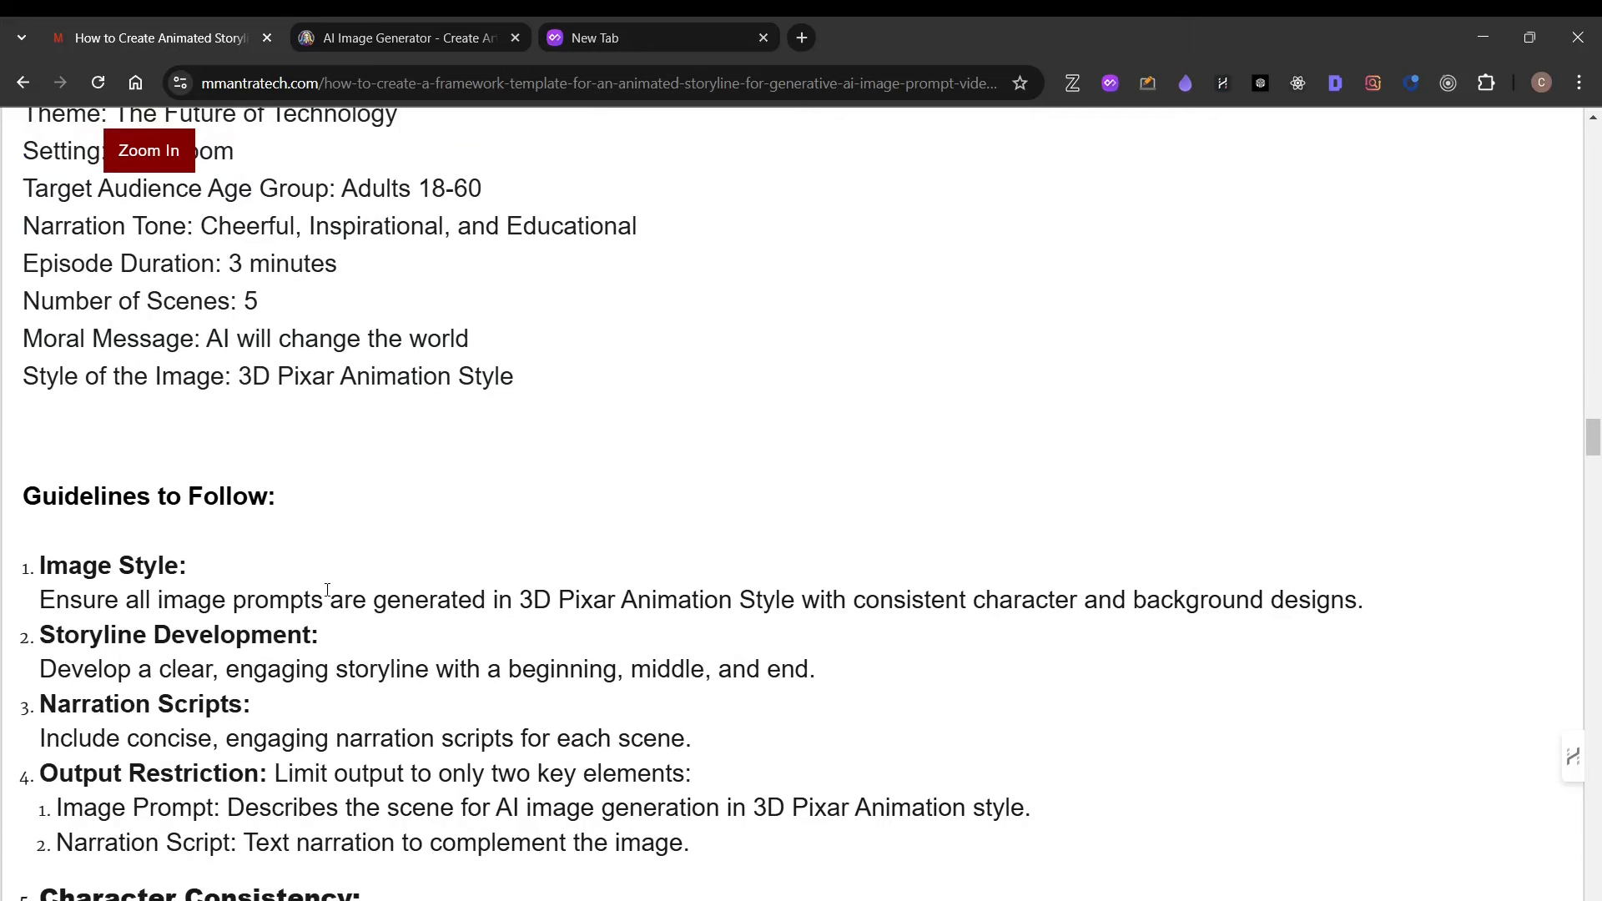
drag(504, 598, 764, 600)
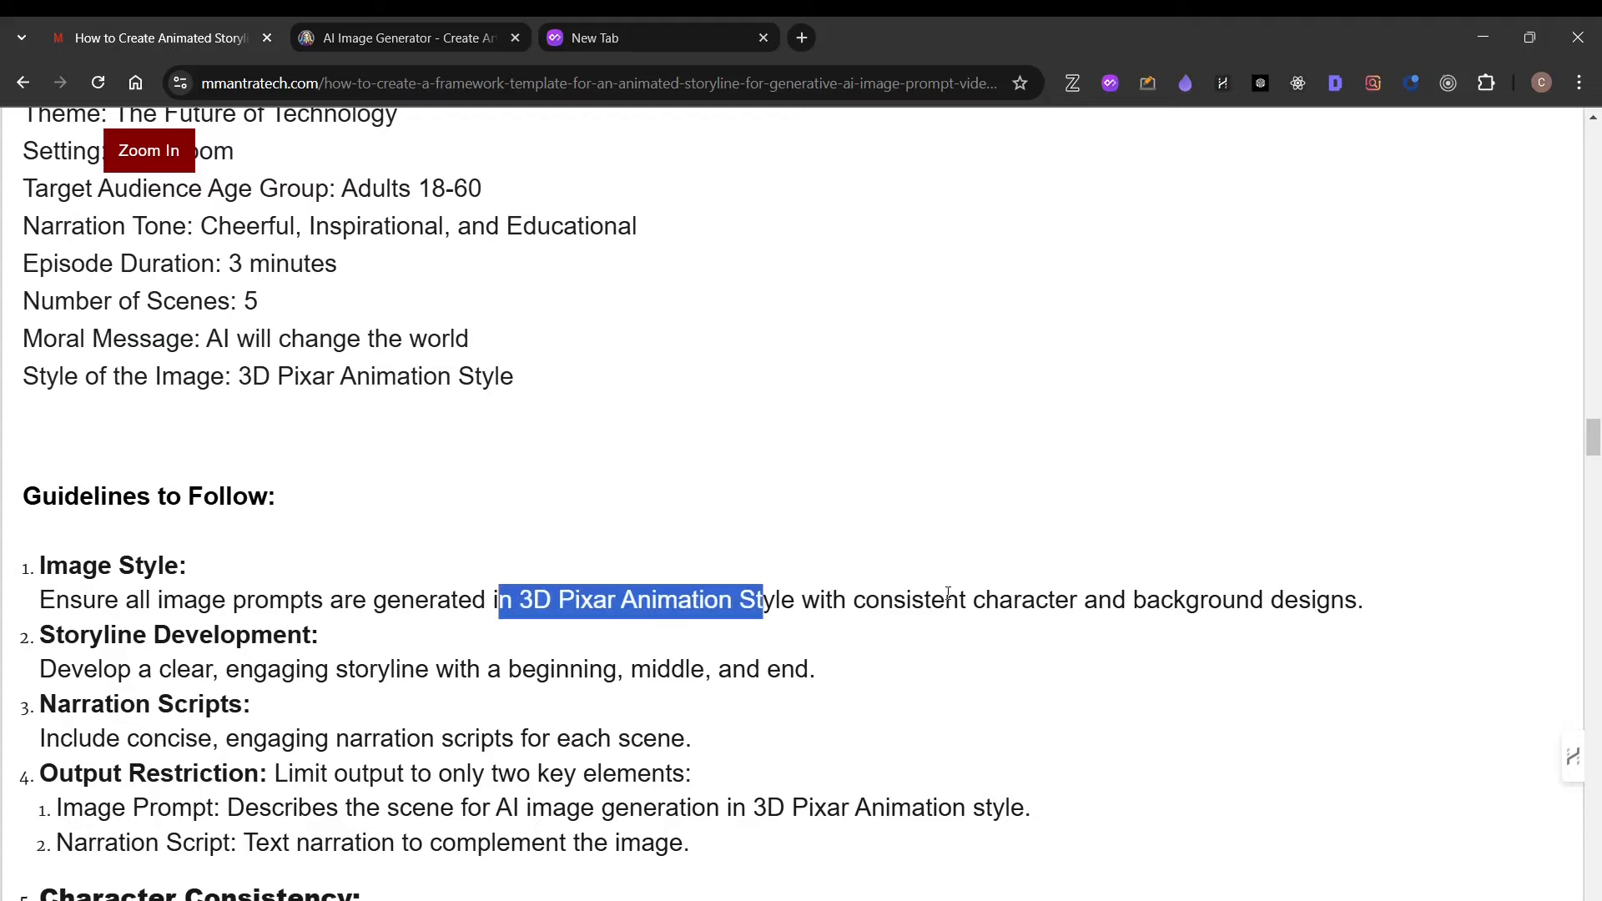
scroll(1236, 613, down, 1)
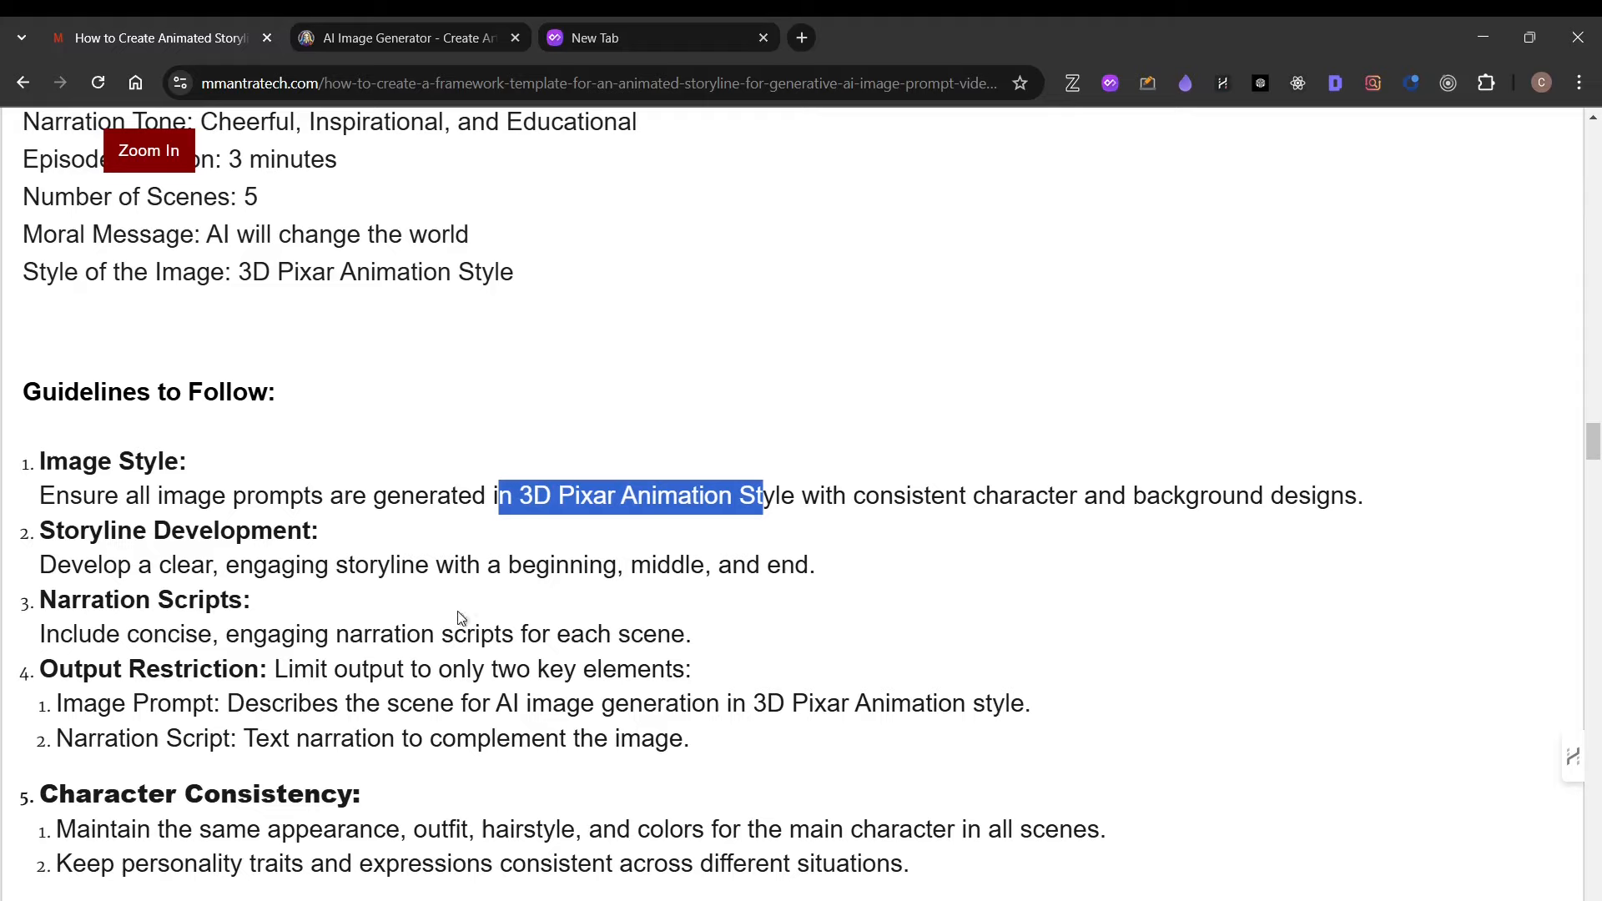
drag(275, 565, 569, 567)
click(701, 591)
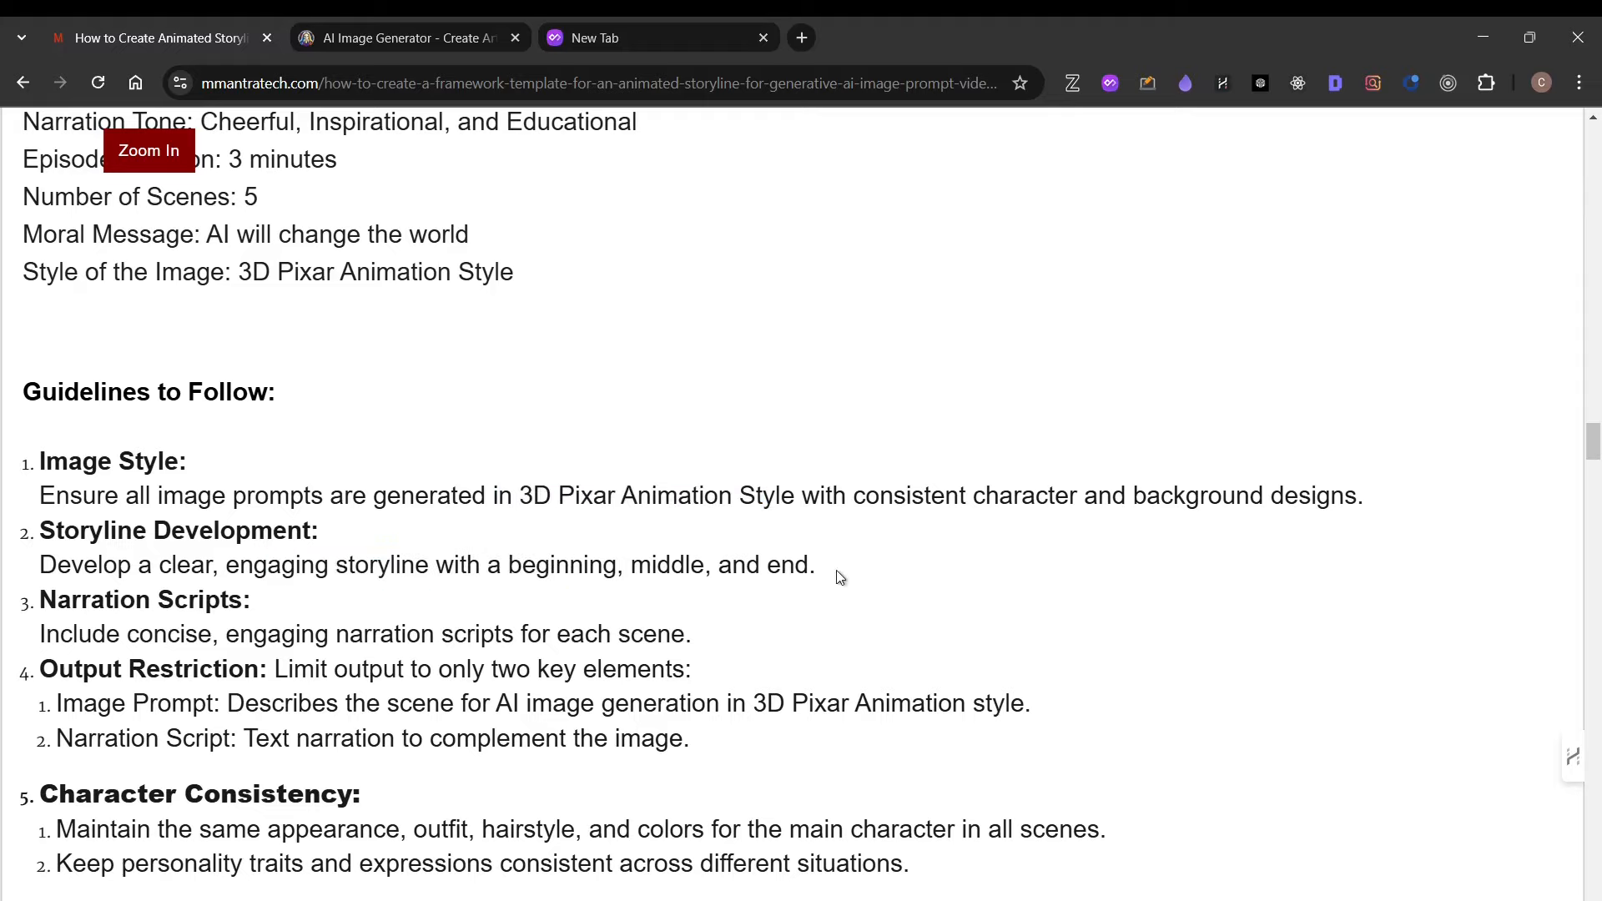
scroll(837, 576, down, 1)
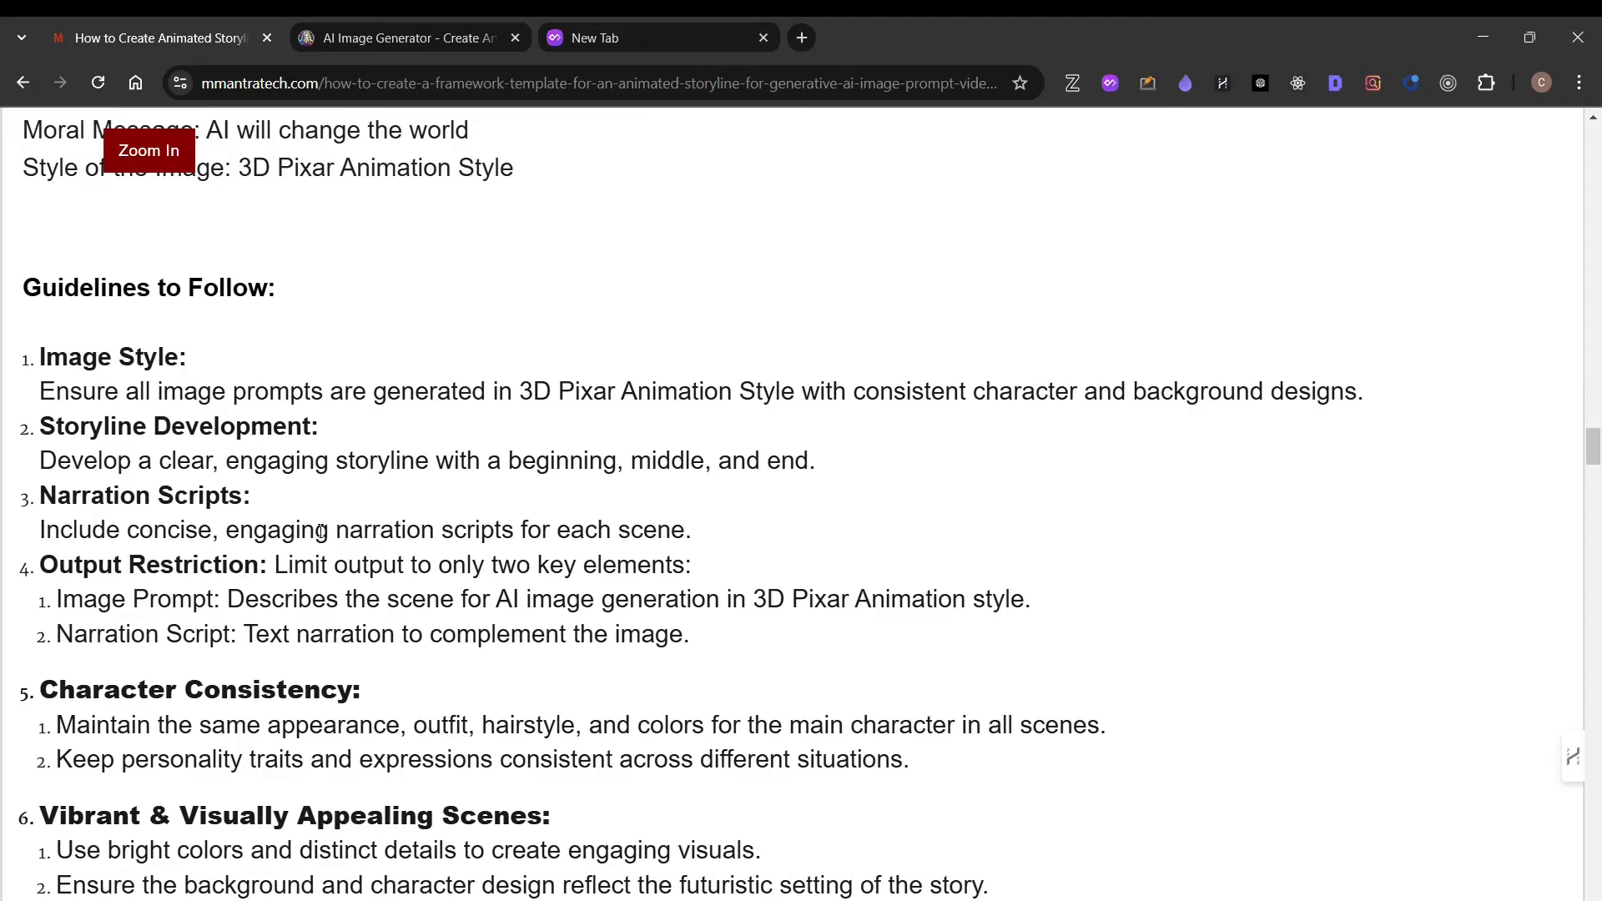
scroll(321, 532, down, 5)
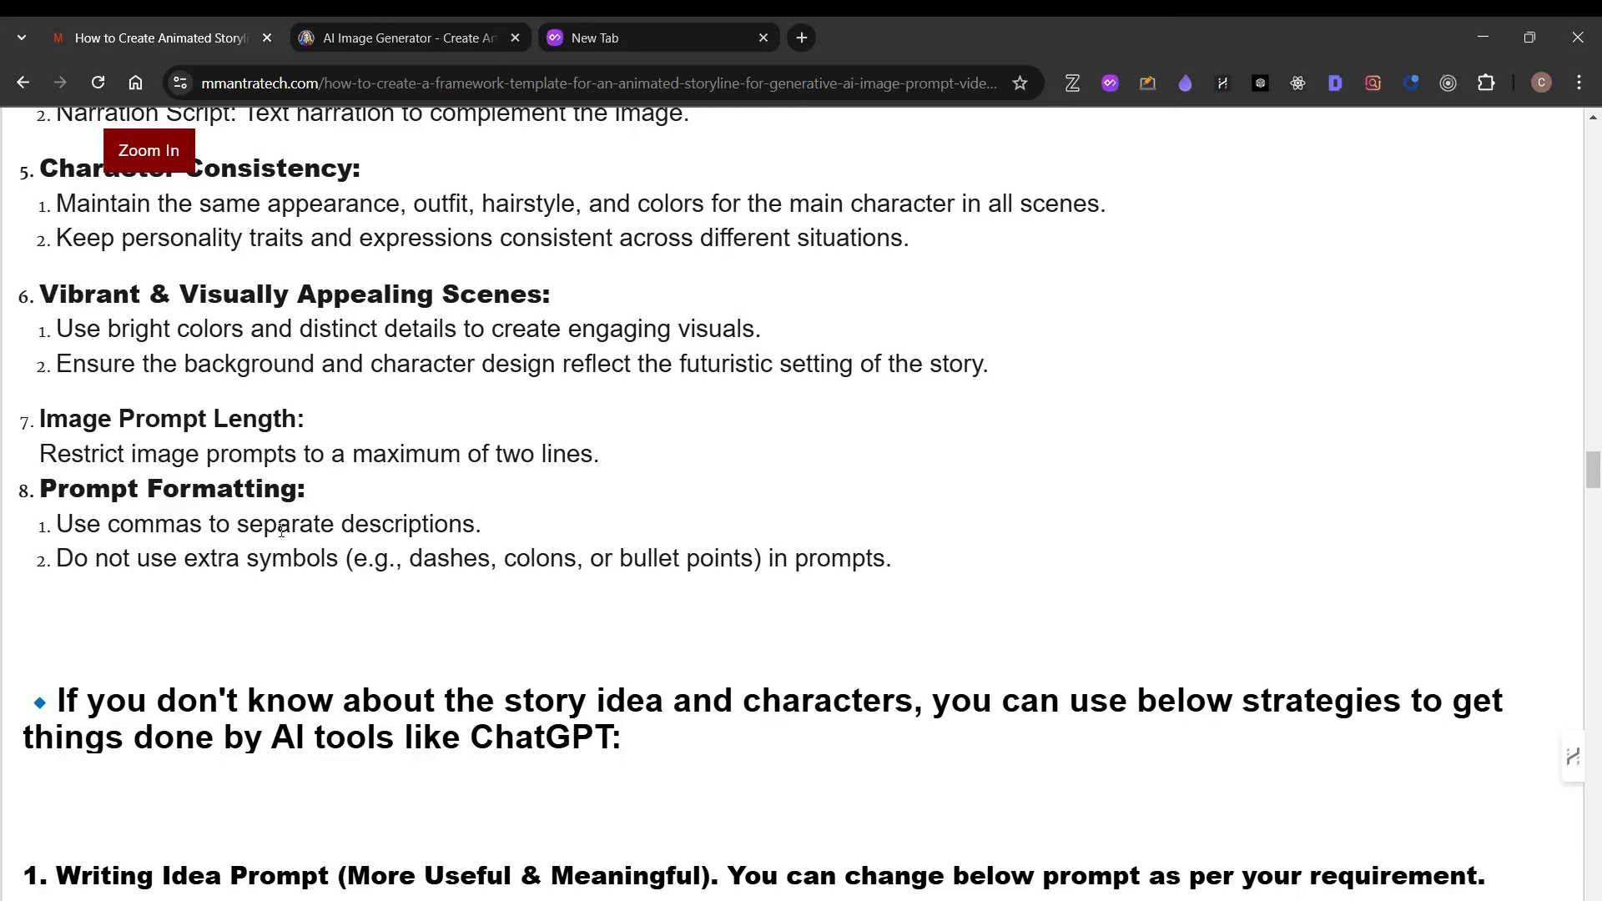
Recheck the framework from the character details through the output restriction, character consistency and prompt formatting guidelines.
scroll(282, 531, up, 11)
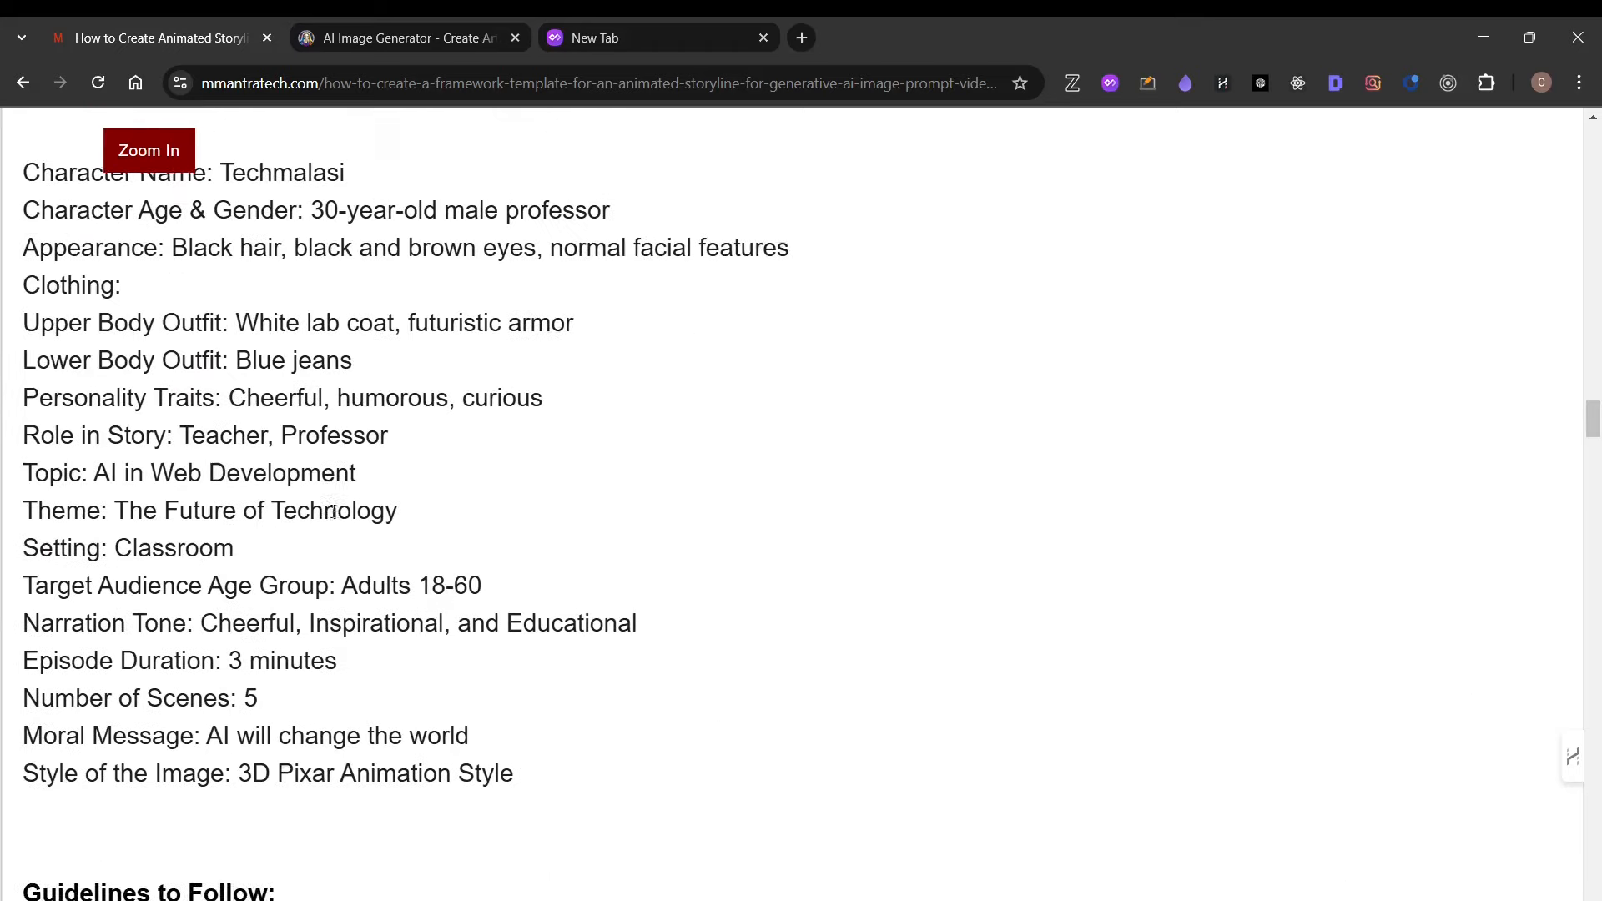
scroll(260, 263, up, 2)
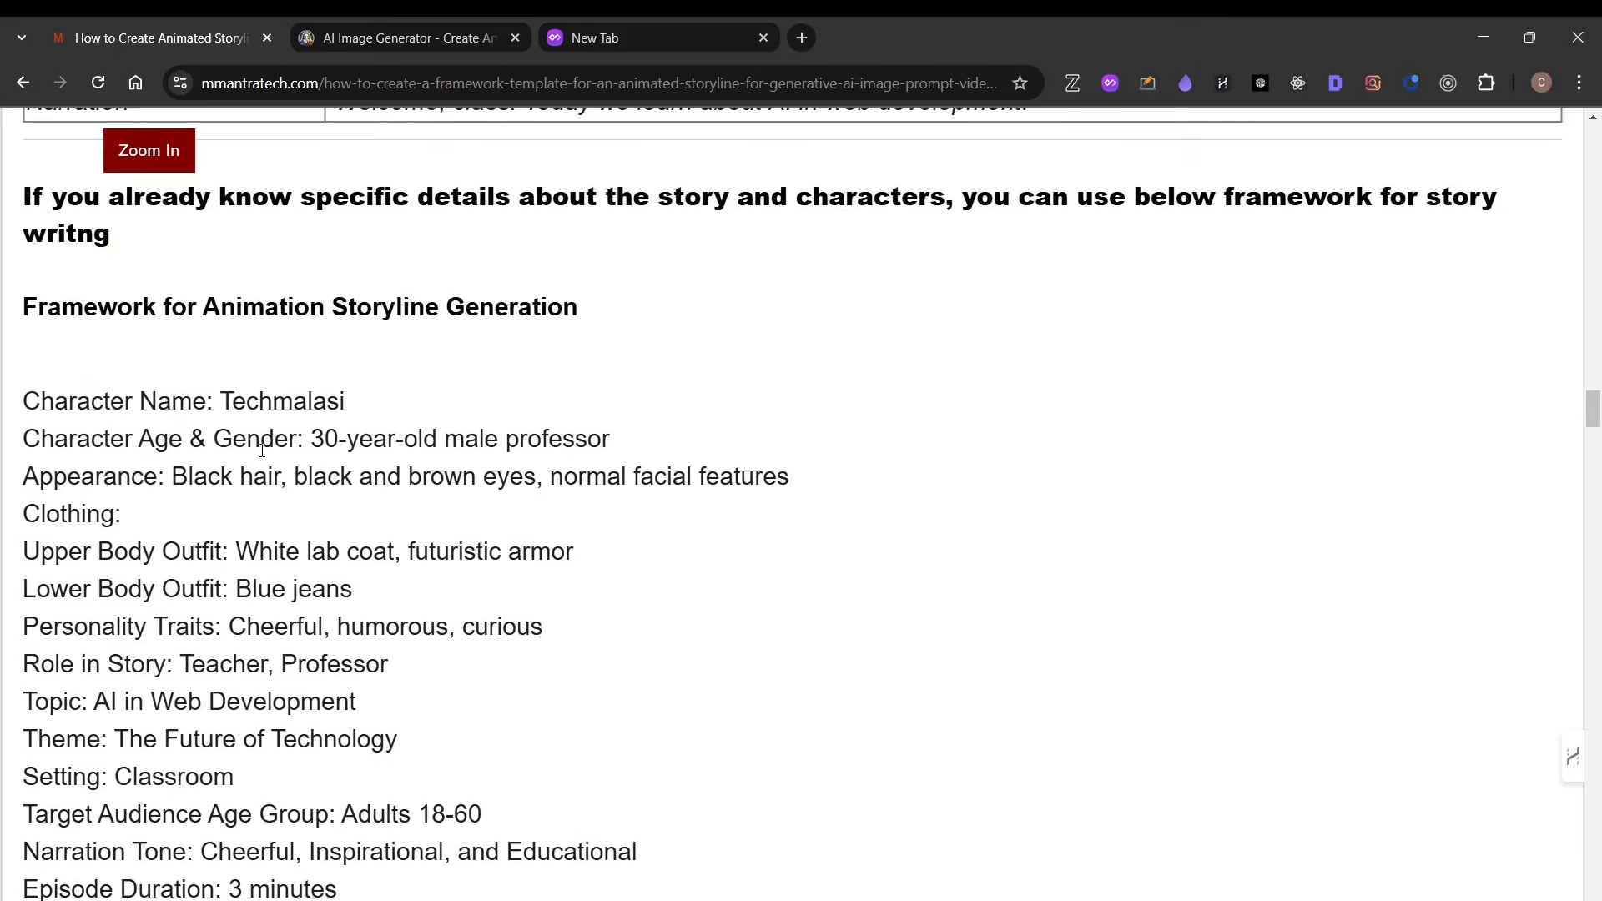
scroll(260, 450, down, 2)
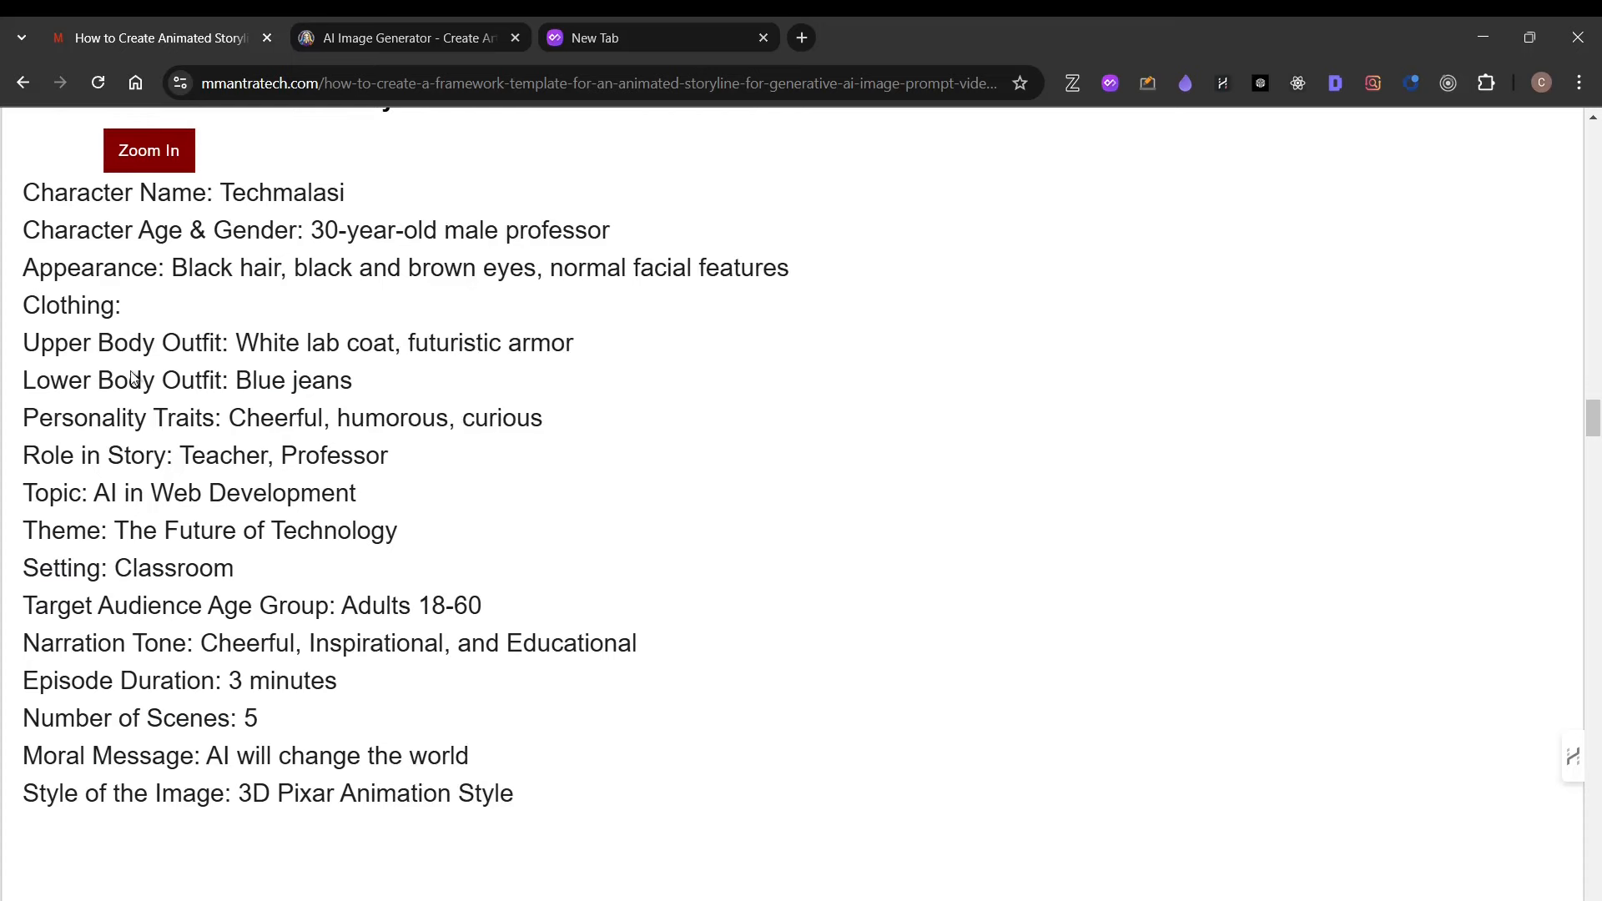
scroll(168, 460, down, 6)
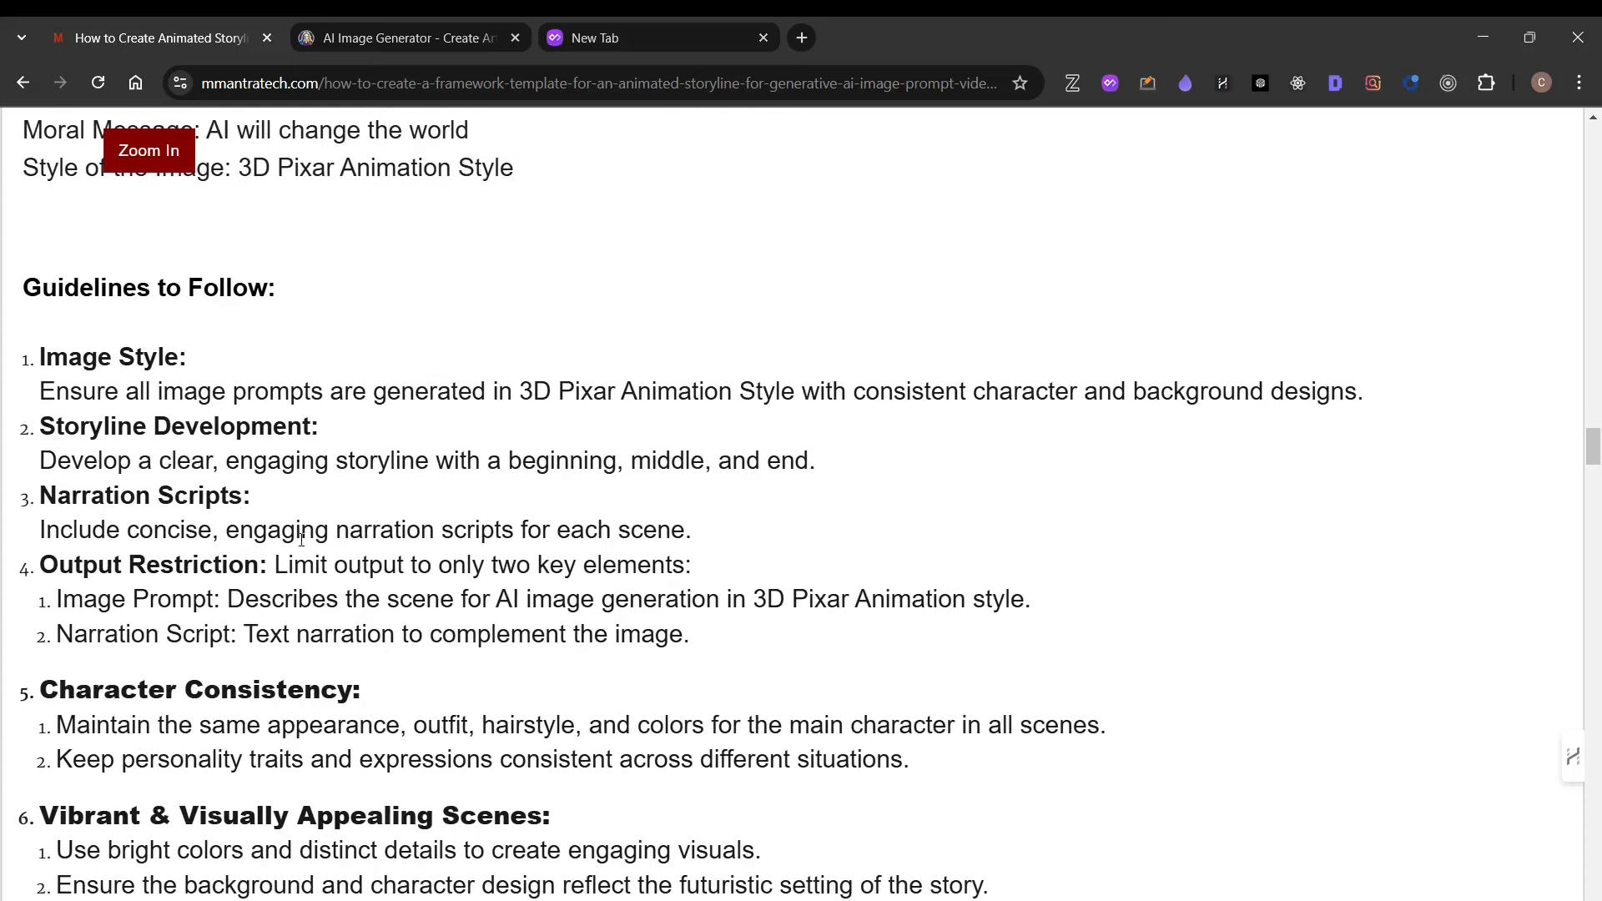
scroll(301, 538, down, 2)
drag(271, 390, 414, 554)
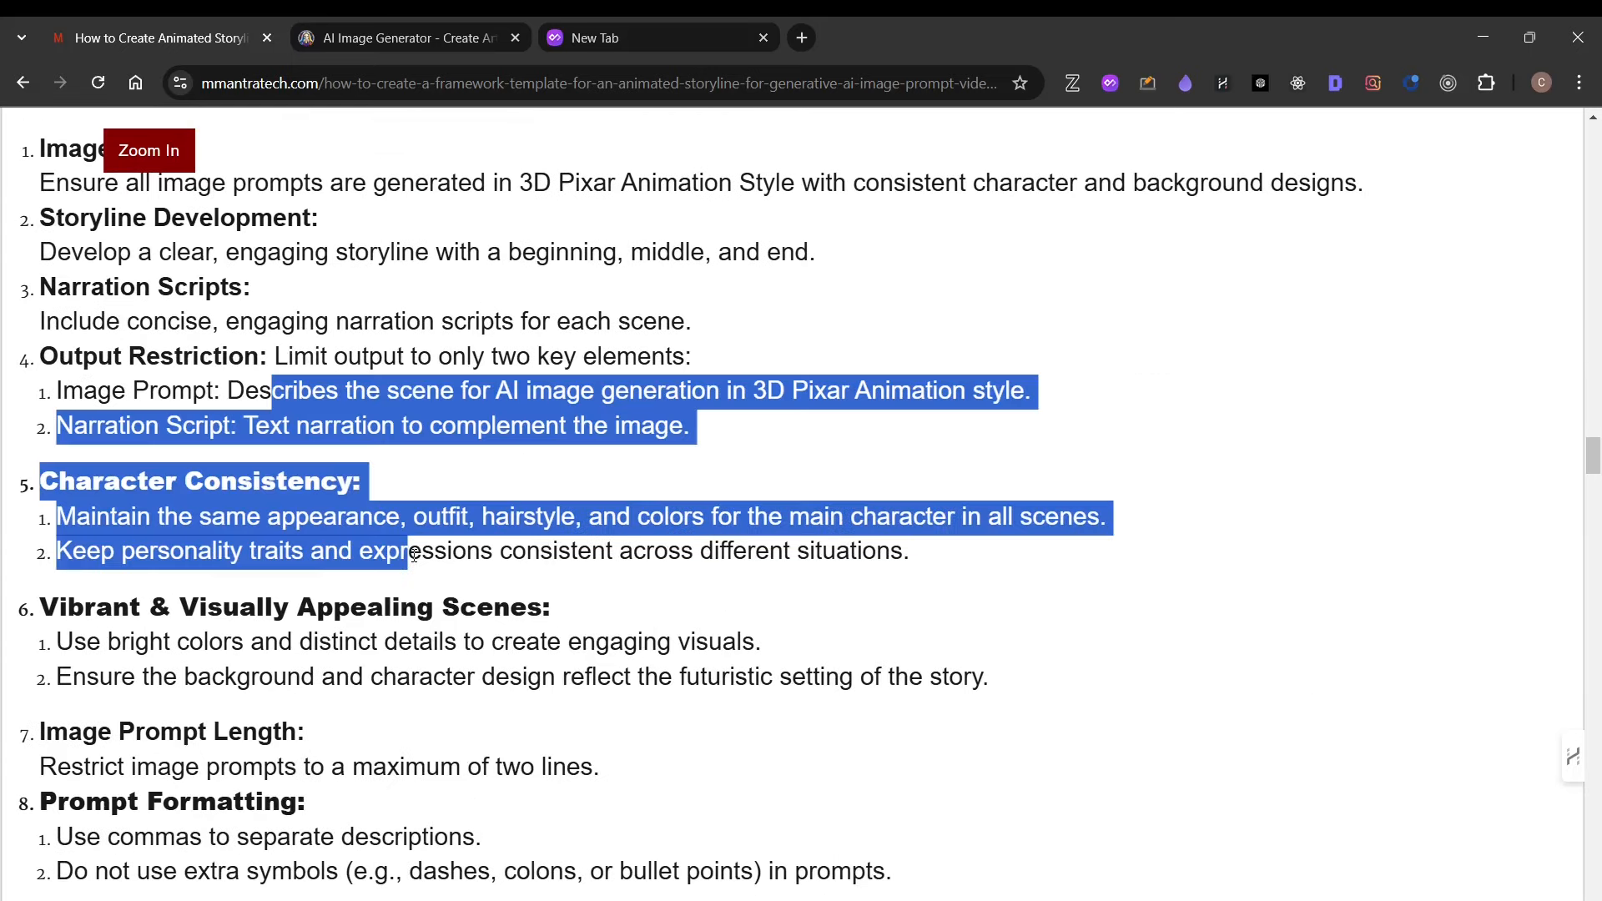
click(522, 649)
scroll(519, 646, down, 2)
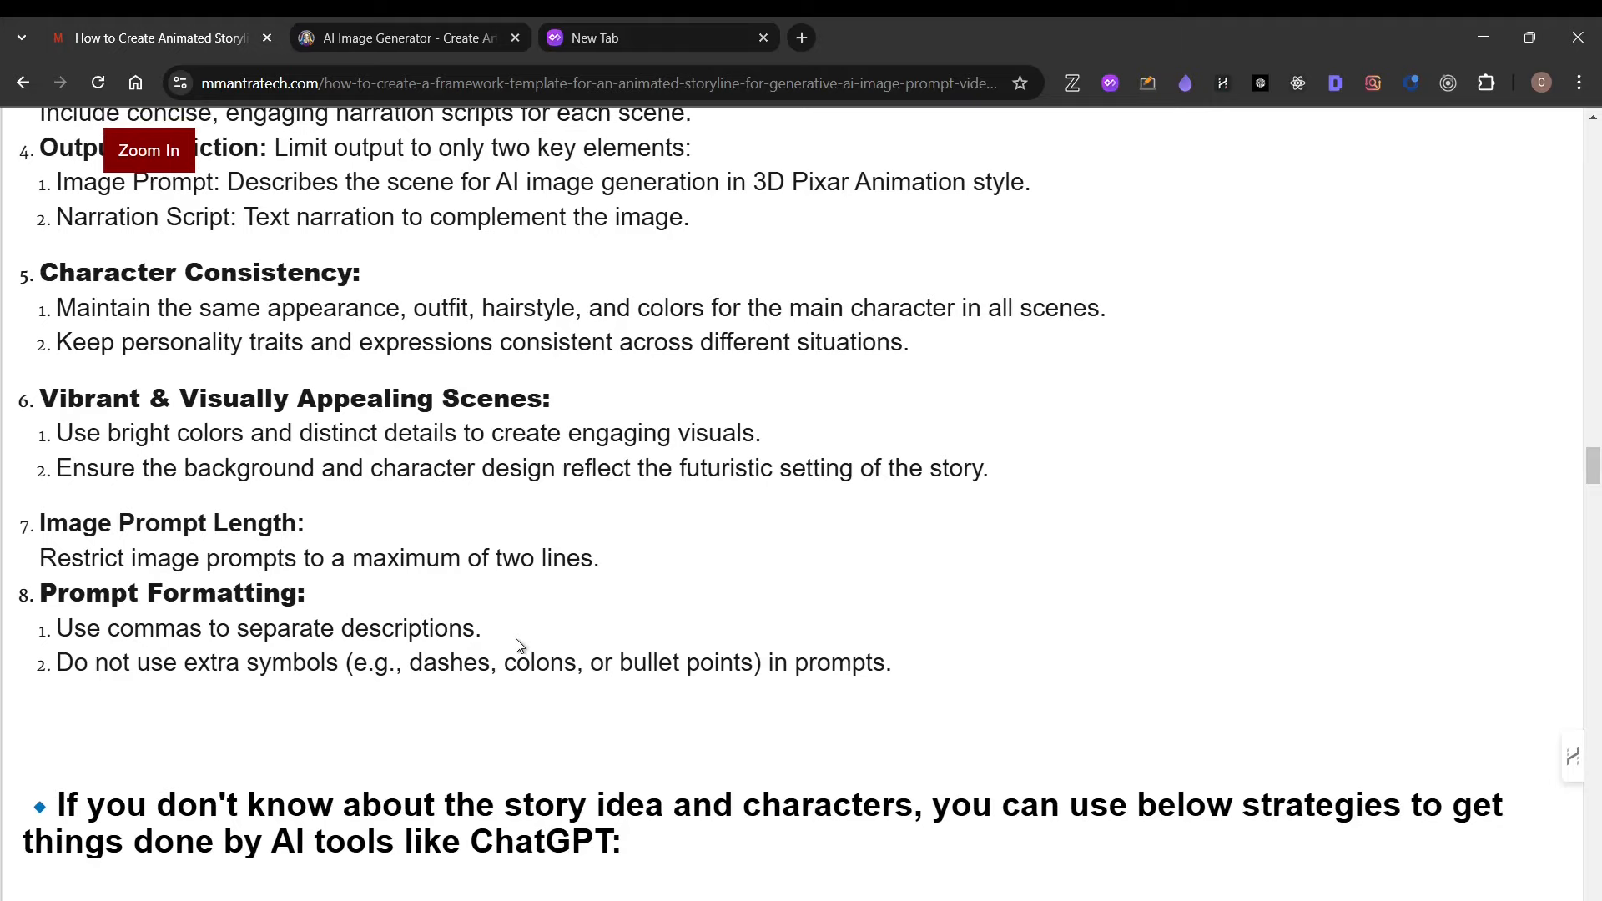
Copy the storyline framework text from the "Framework for Animation Storyline Generation" heading through the last Prompt Formatting guideline.
scroll(519, 646, up, 14)
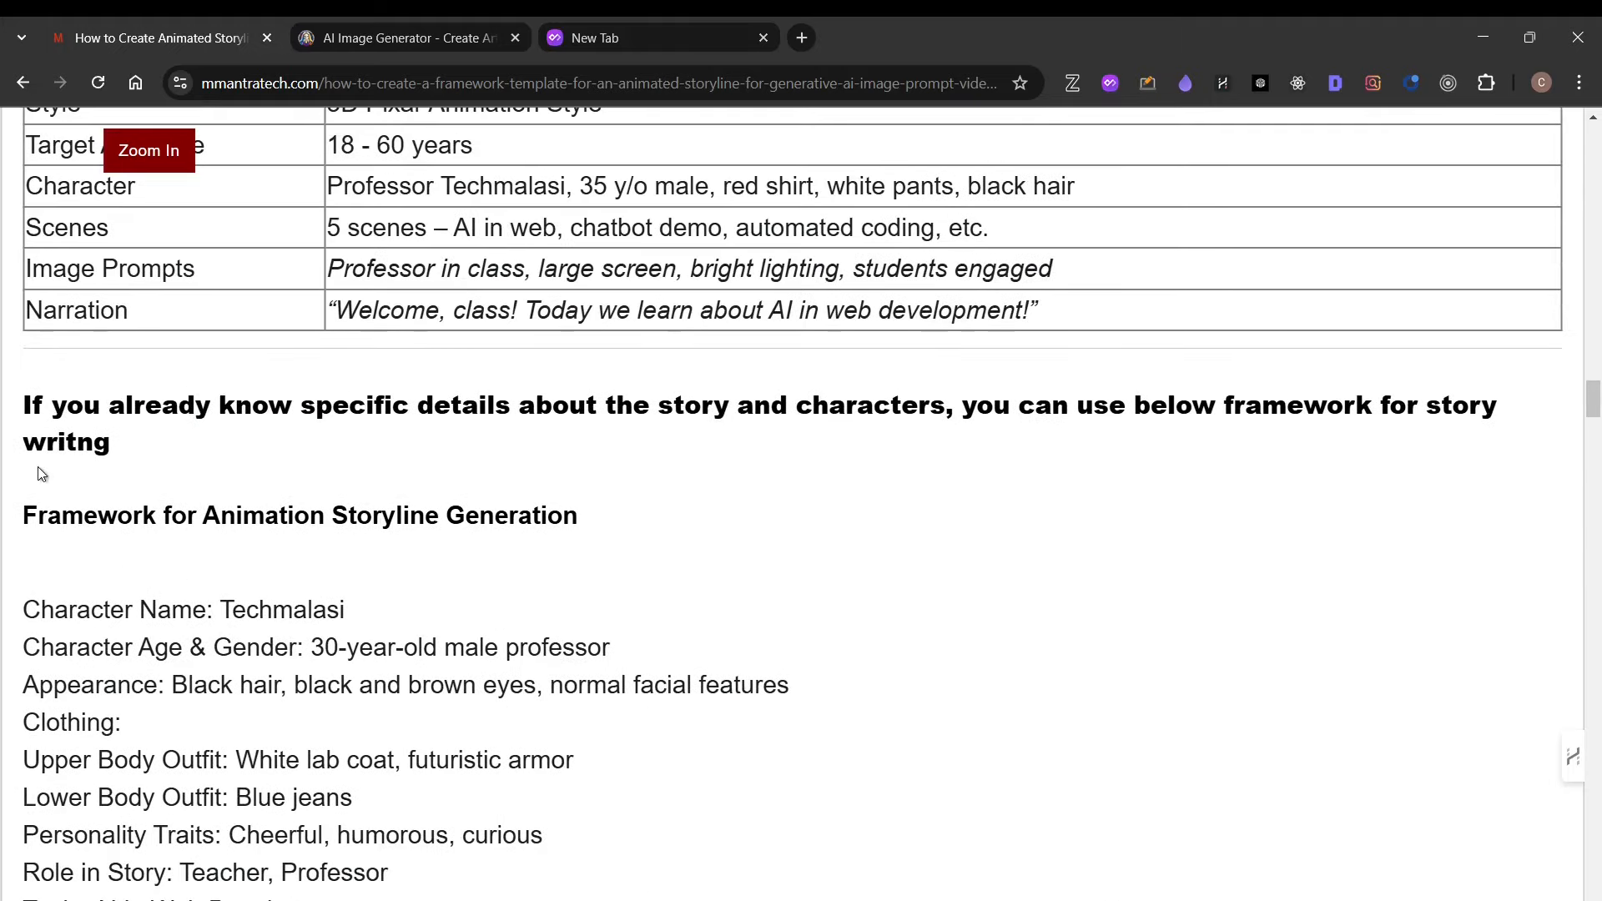
drag(38, 460, 92, 609)
scroll(372, 602, down, 5)
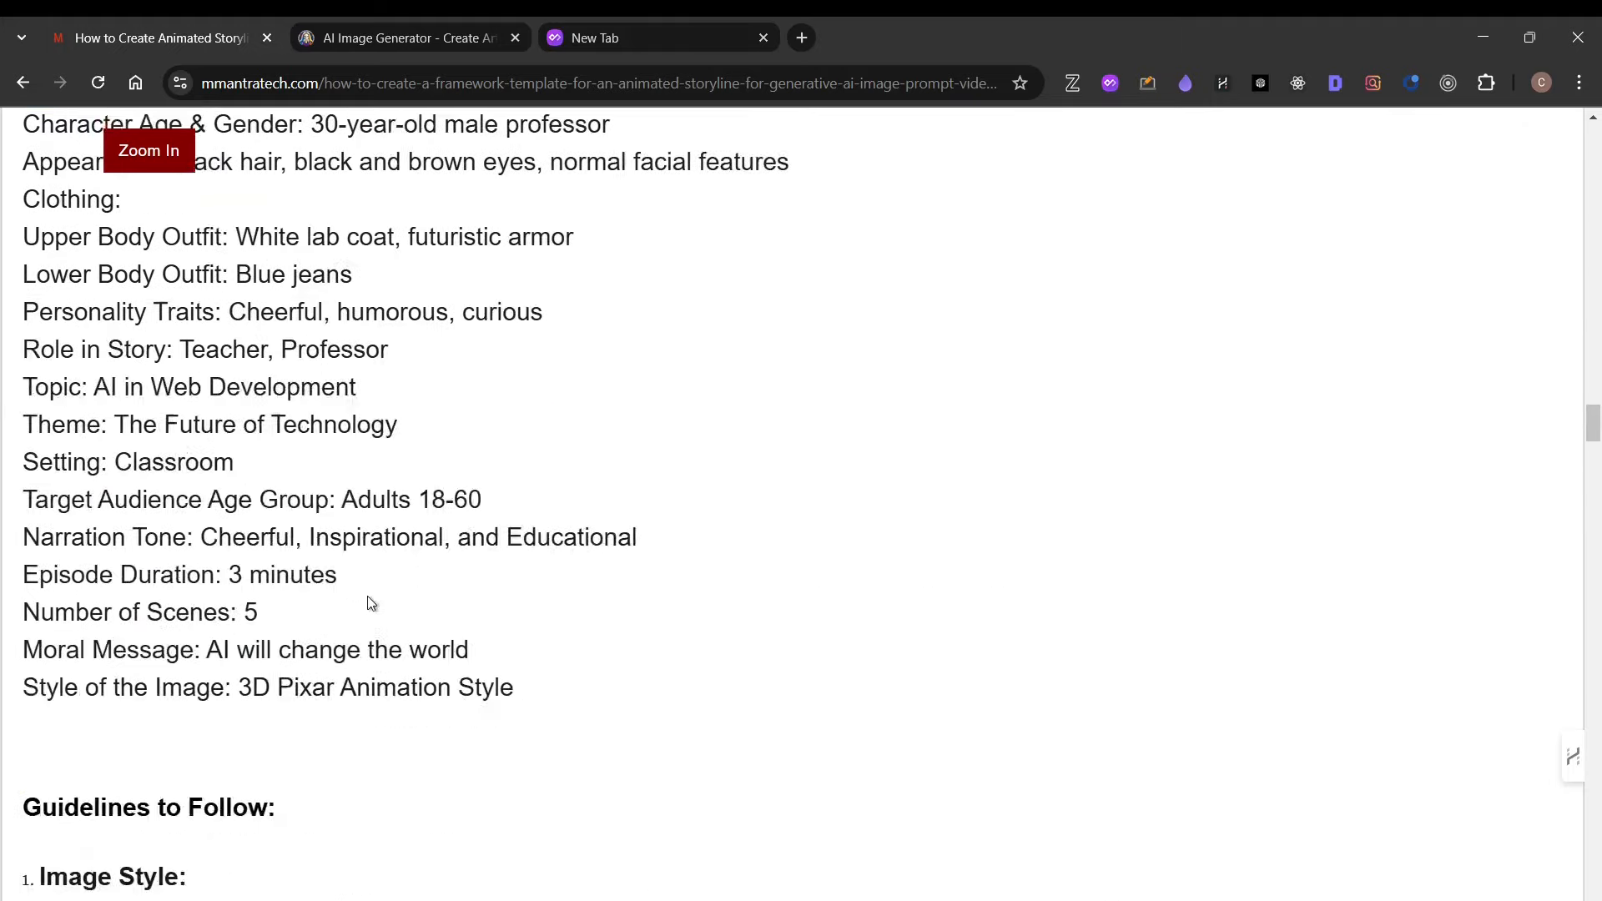
scroll(371, 602, down, 10)
shift+click(954, 566)
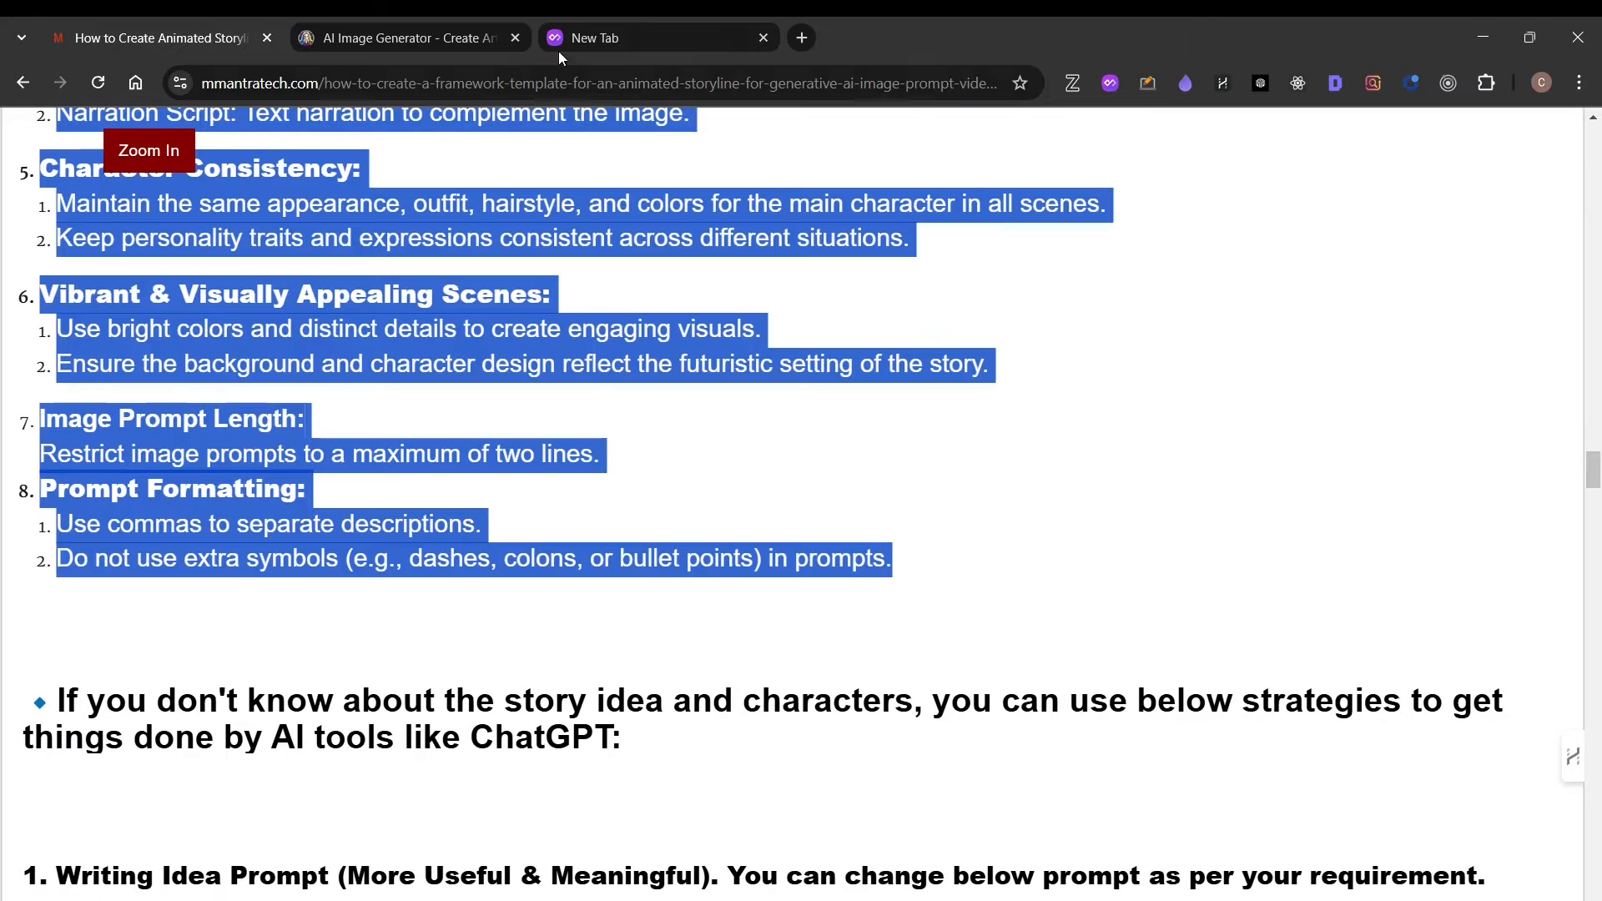
Switch to ChatGPT and submit the copied storyline framework as the prompt in a new chat.
click(413, 26)
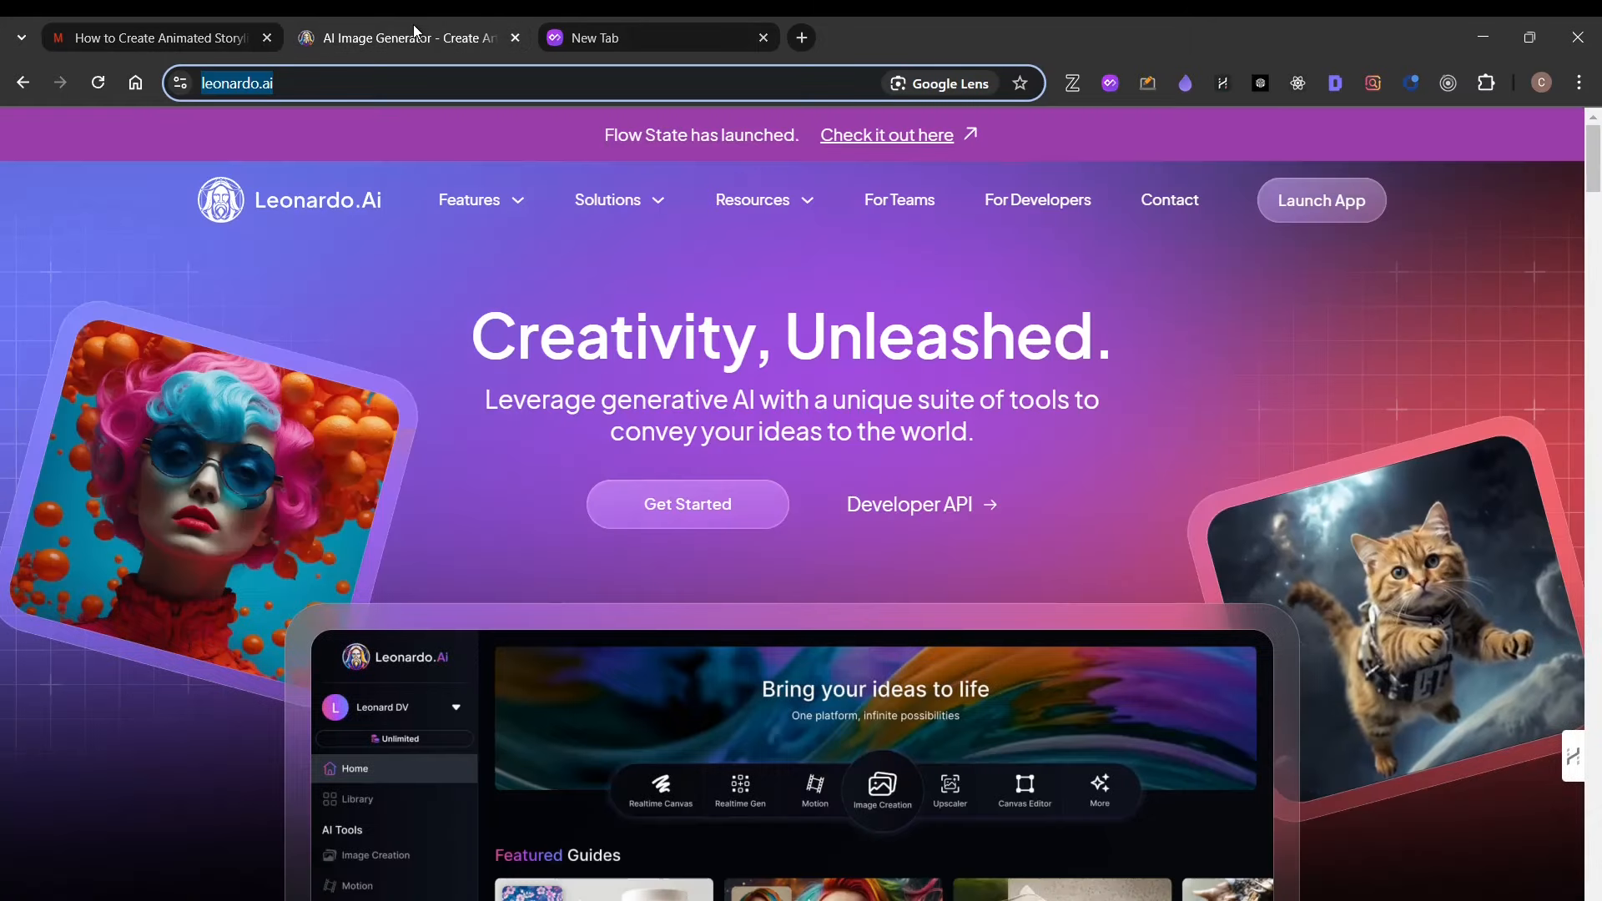
click(666, 33)
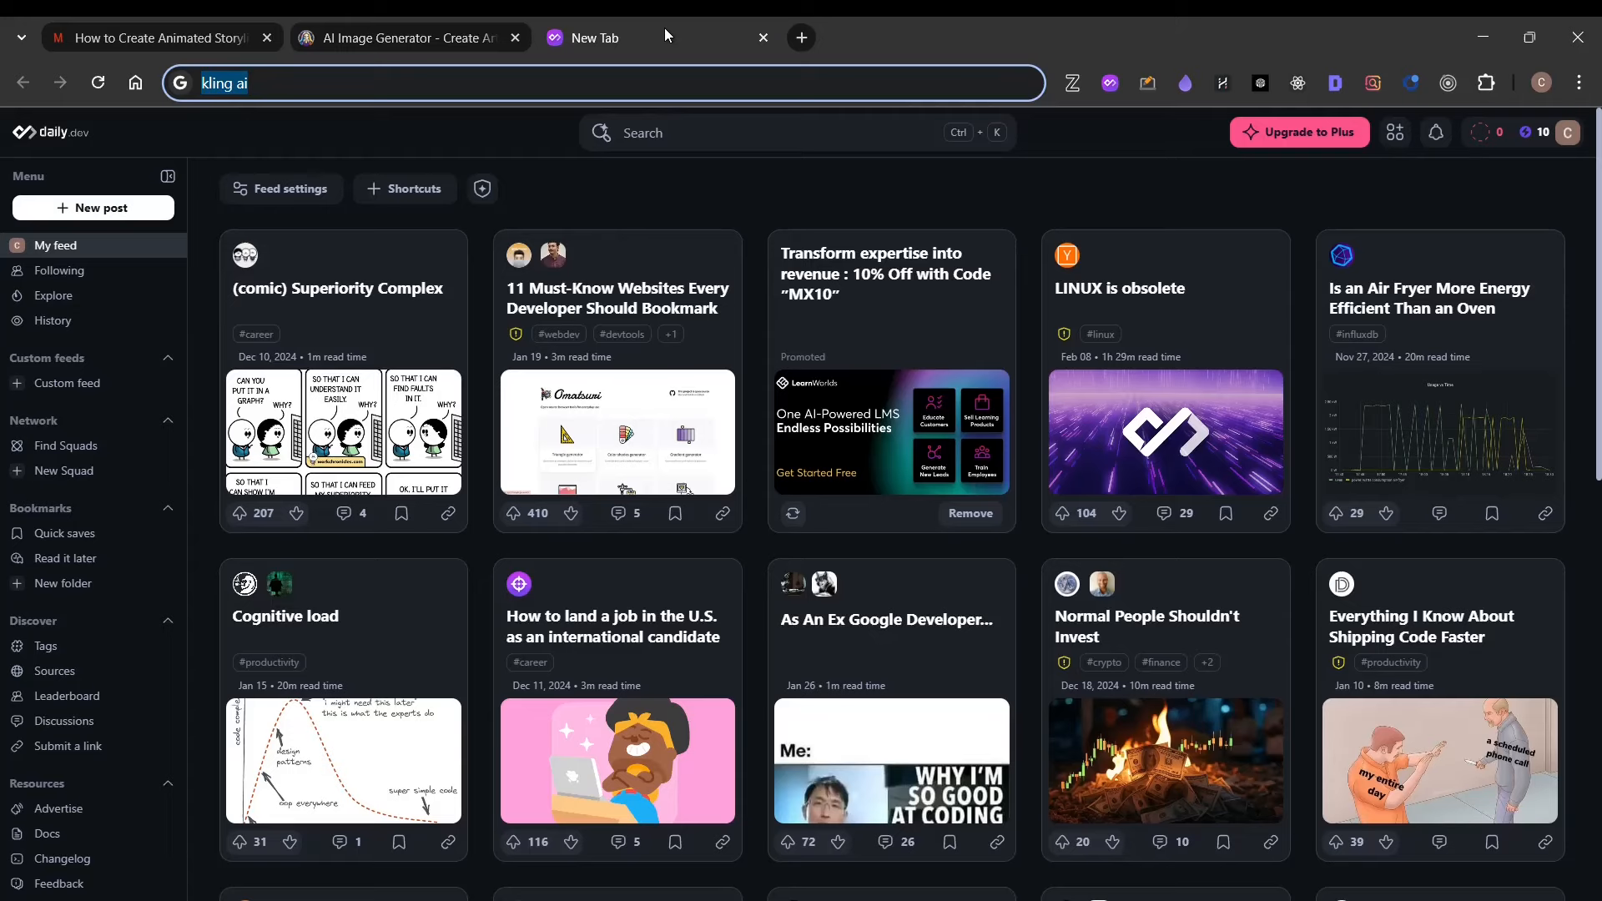
key(alt+Tab)
click(574, 539)
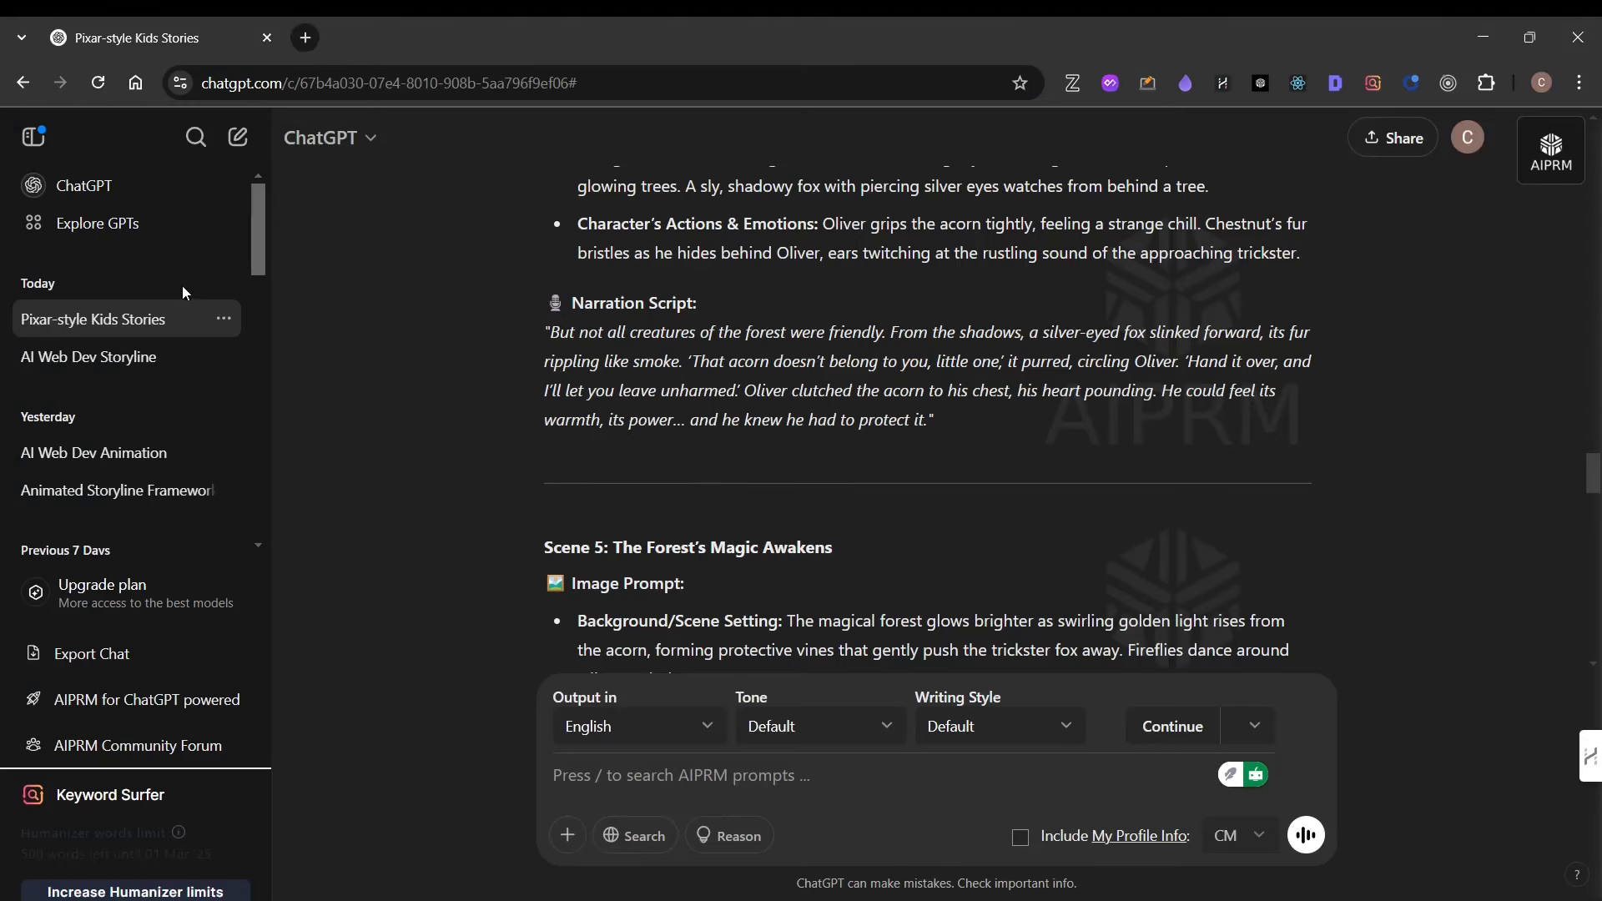
click(83, 186)
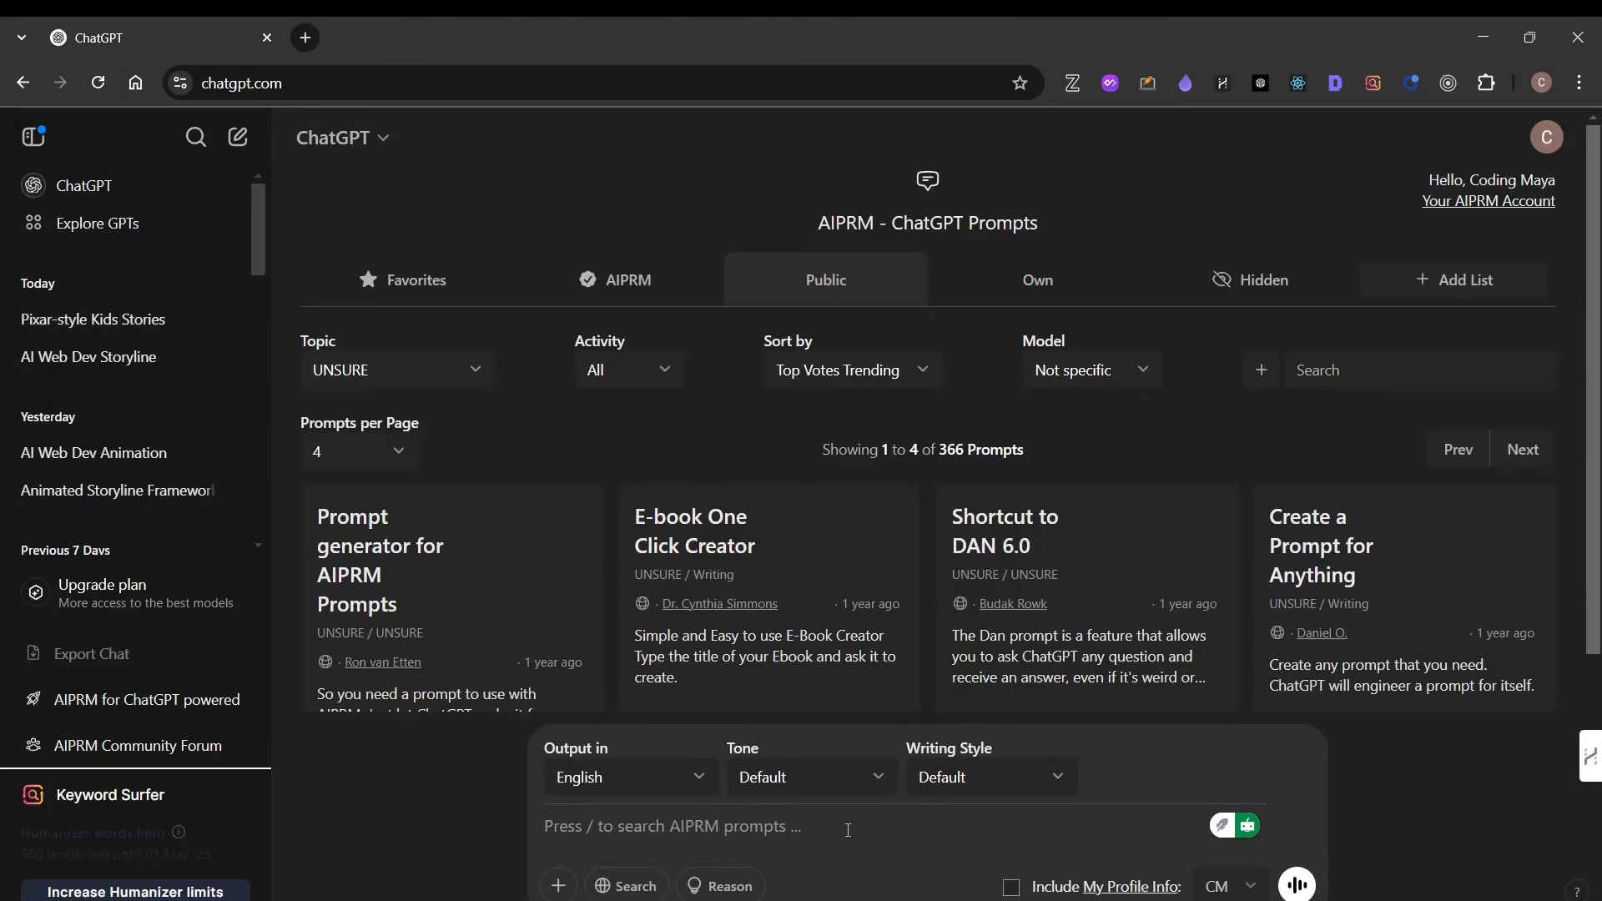
key(ctrl+v)
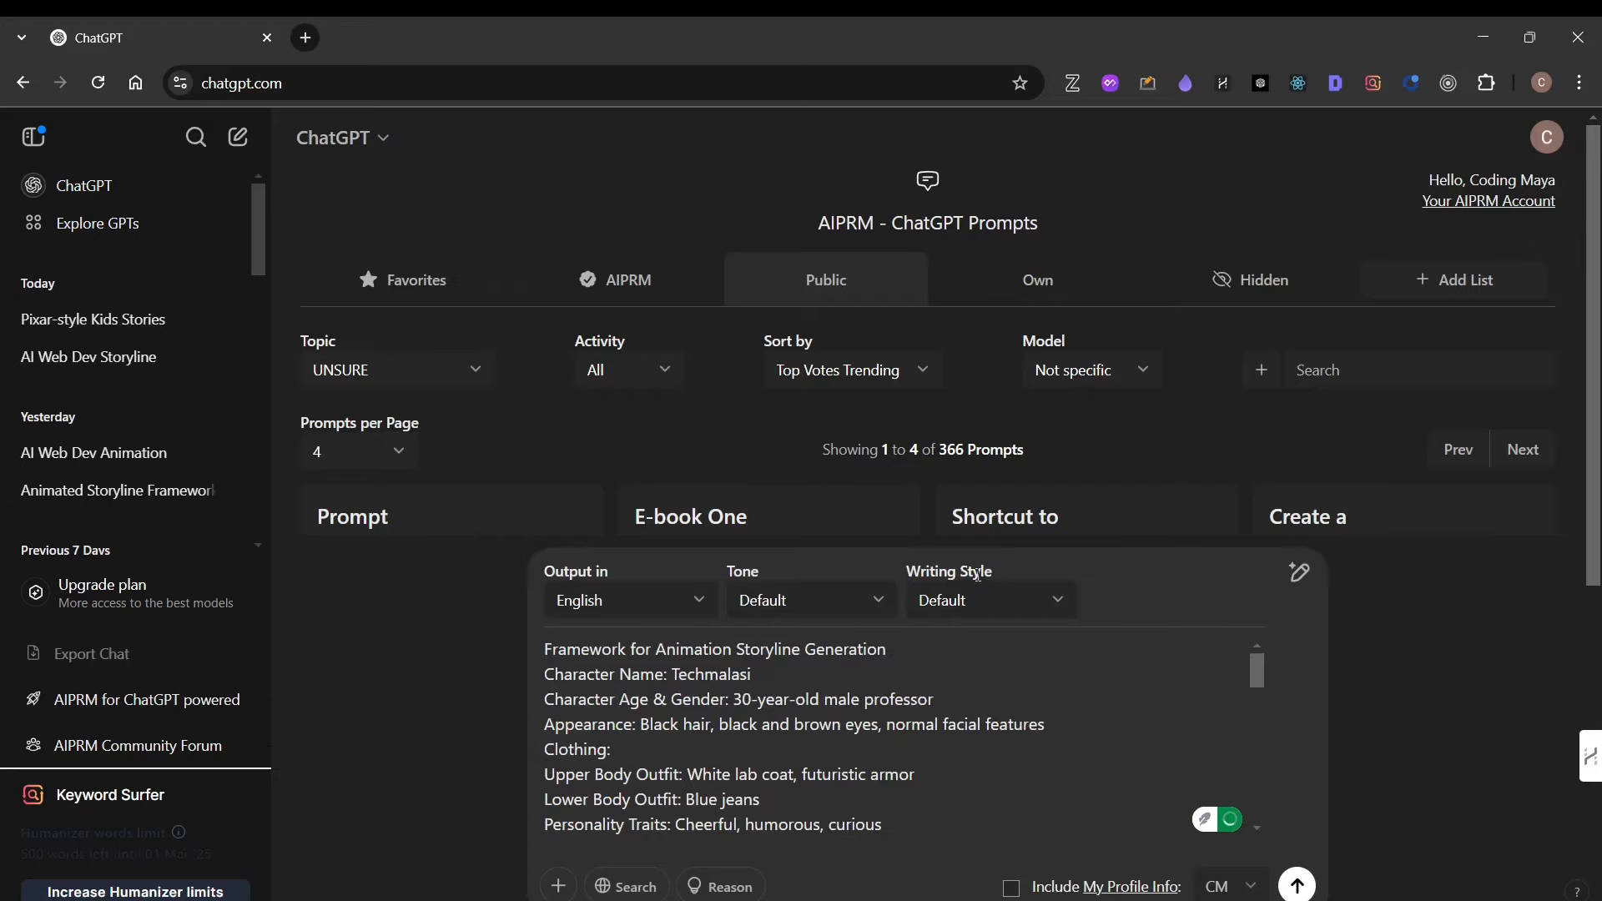
key(Return)
click(887, 693)
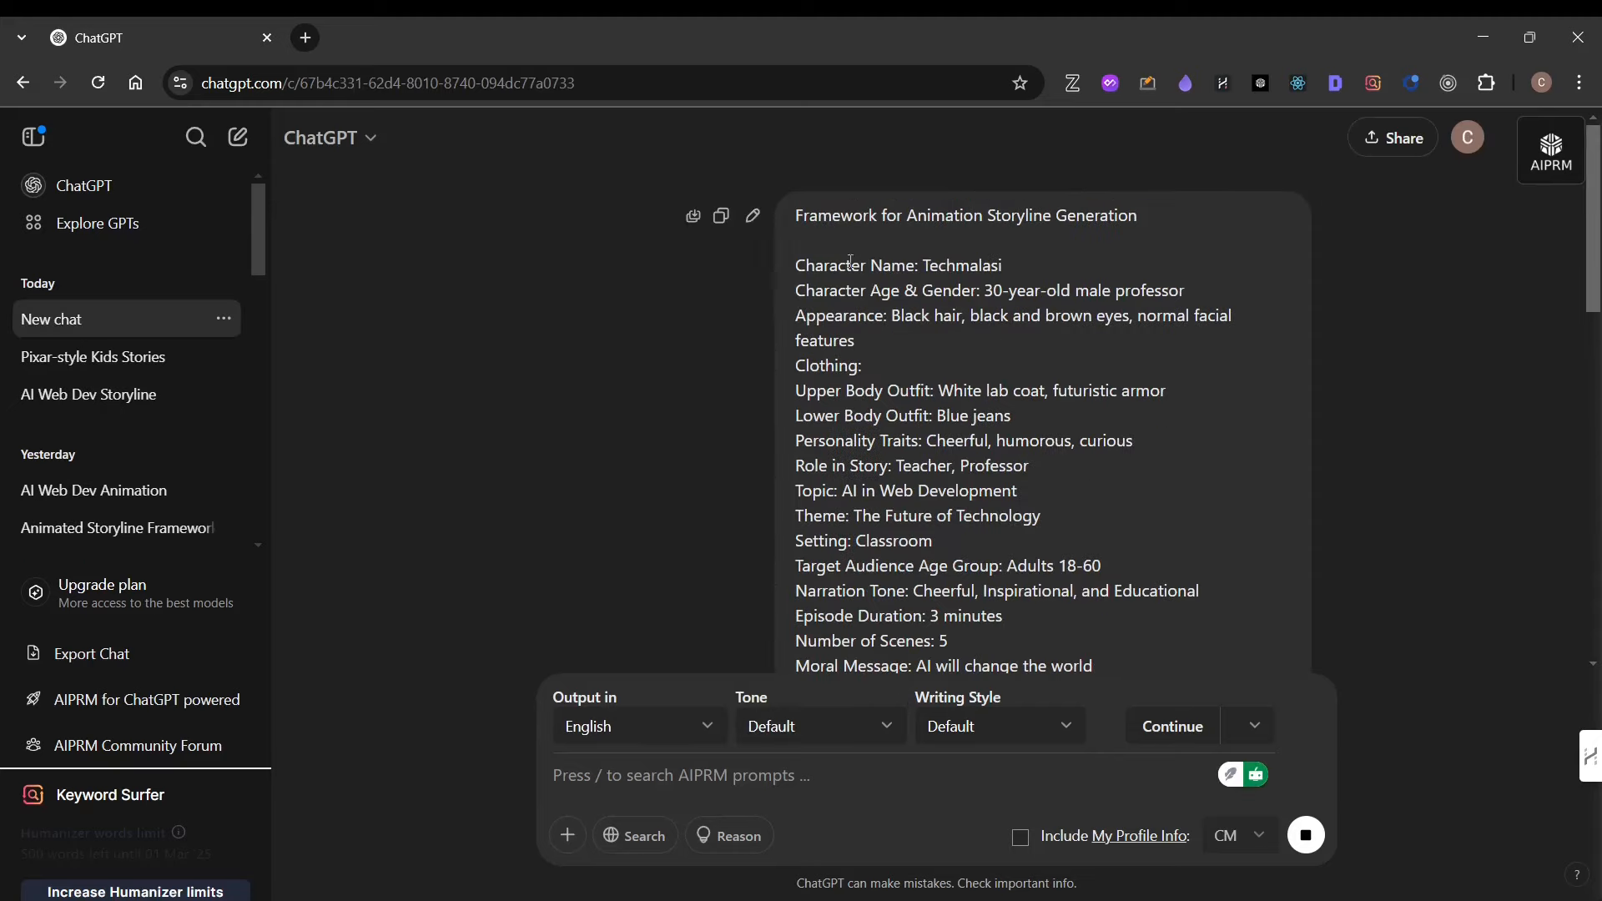
Review the submitted prompt and the generated episode title, image prompts and narration scripts of the first two scenes.
scroll(993, 367, down, 5)
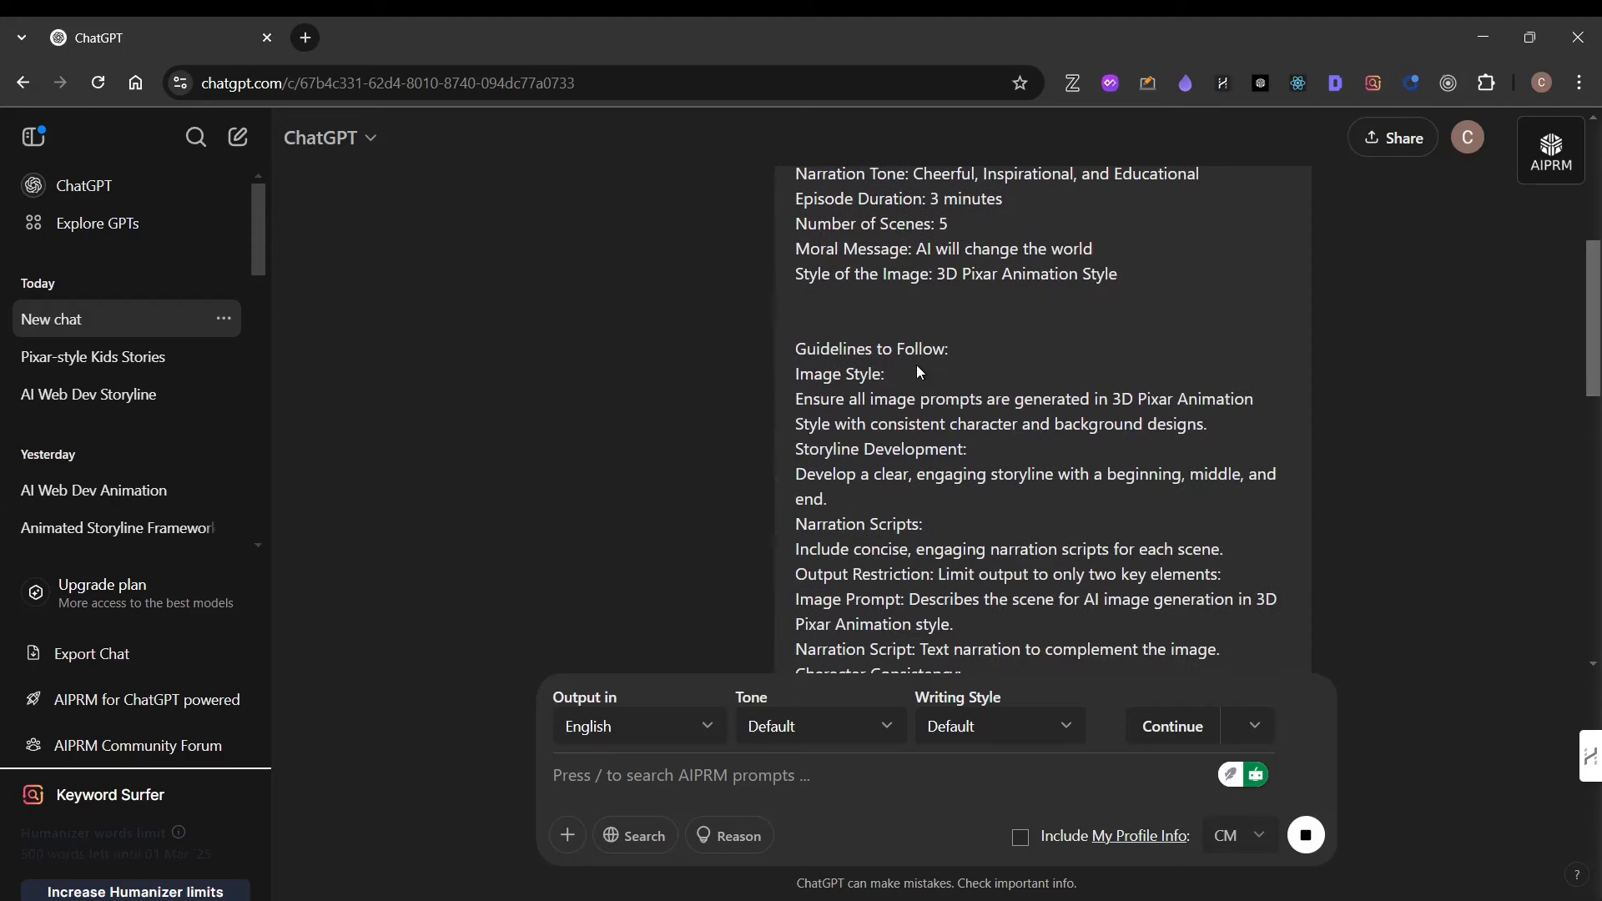
drag(914, 224, 985, 221)
click(984, 225)
scroll(999, 287, down, 6)
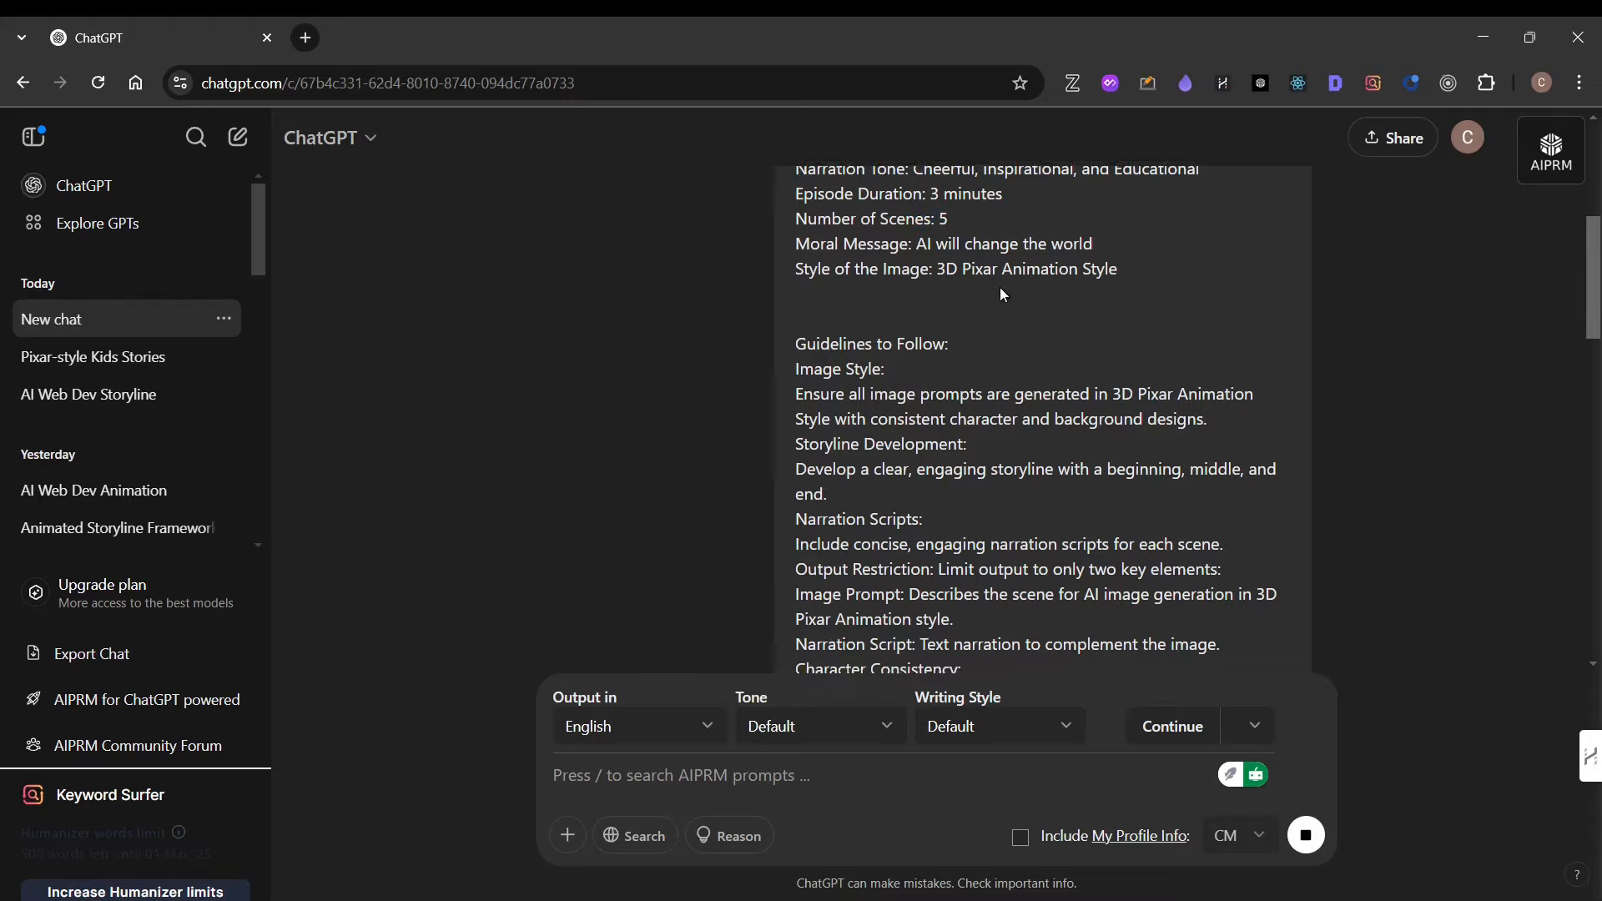
scroll(1000, 287, down, 2)
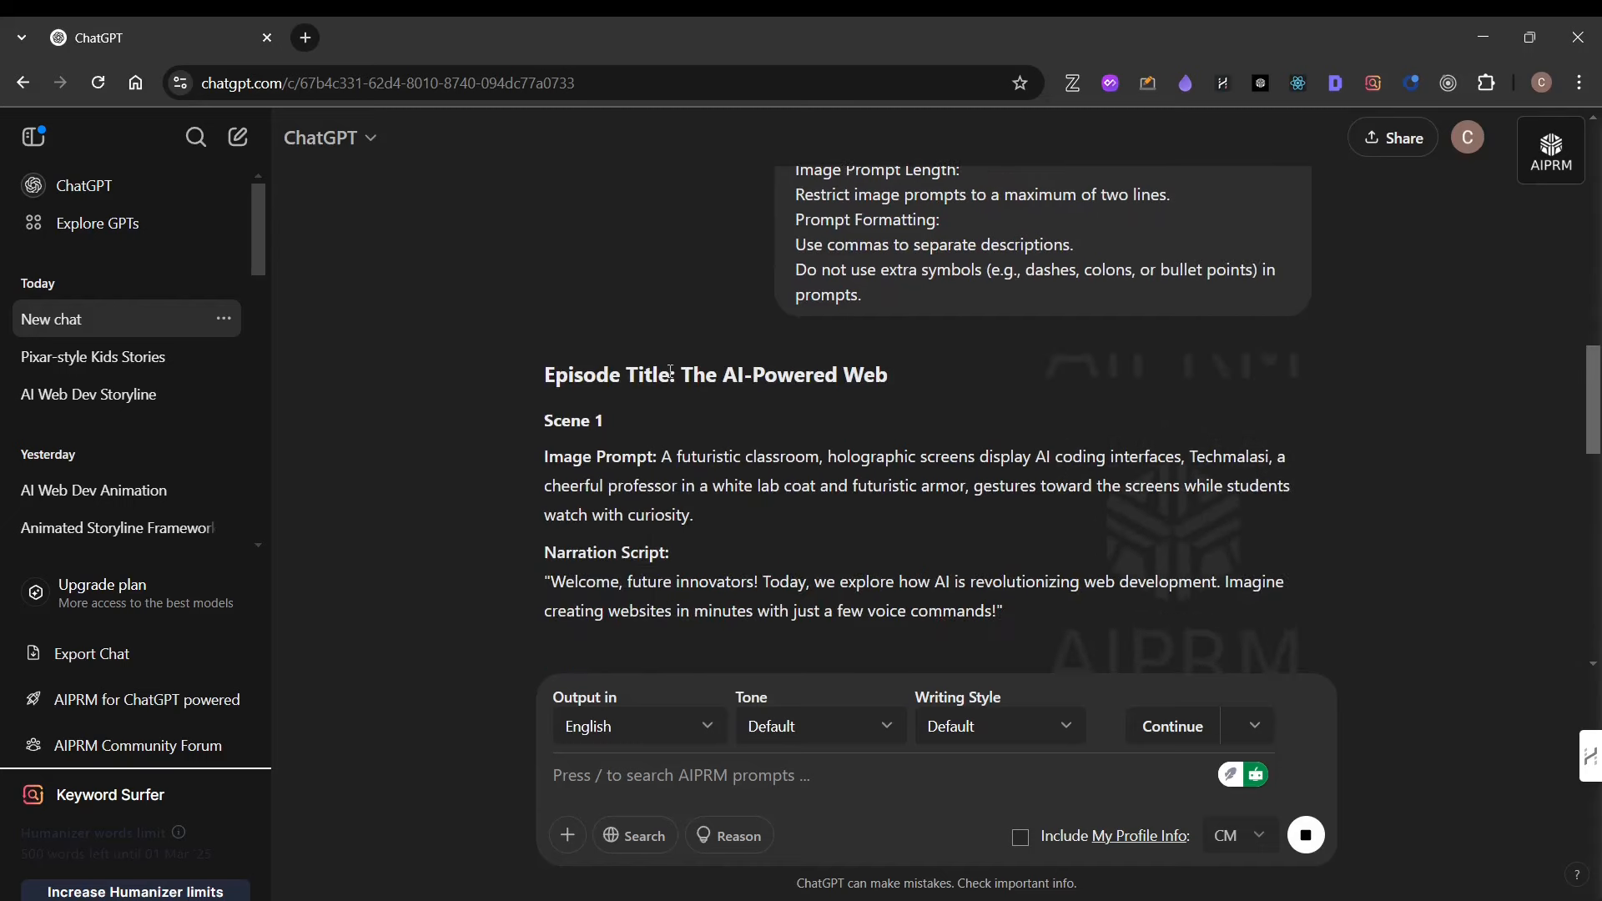
drag(670, 375, 921, 372)
scroll(585, 422, down, 1)
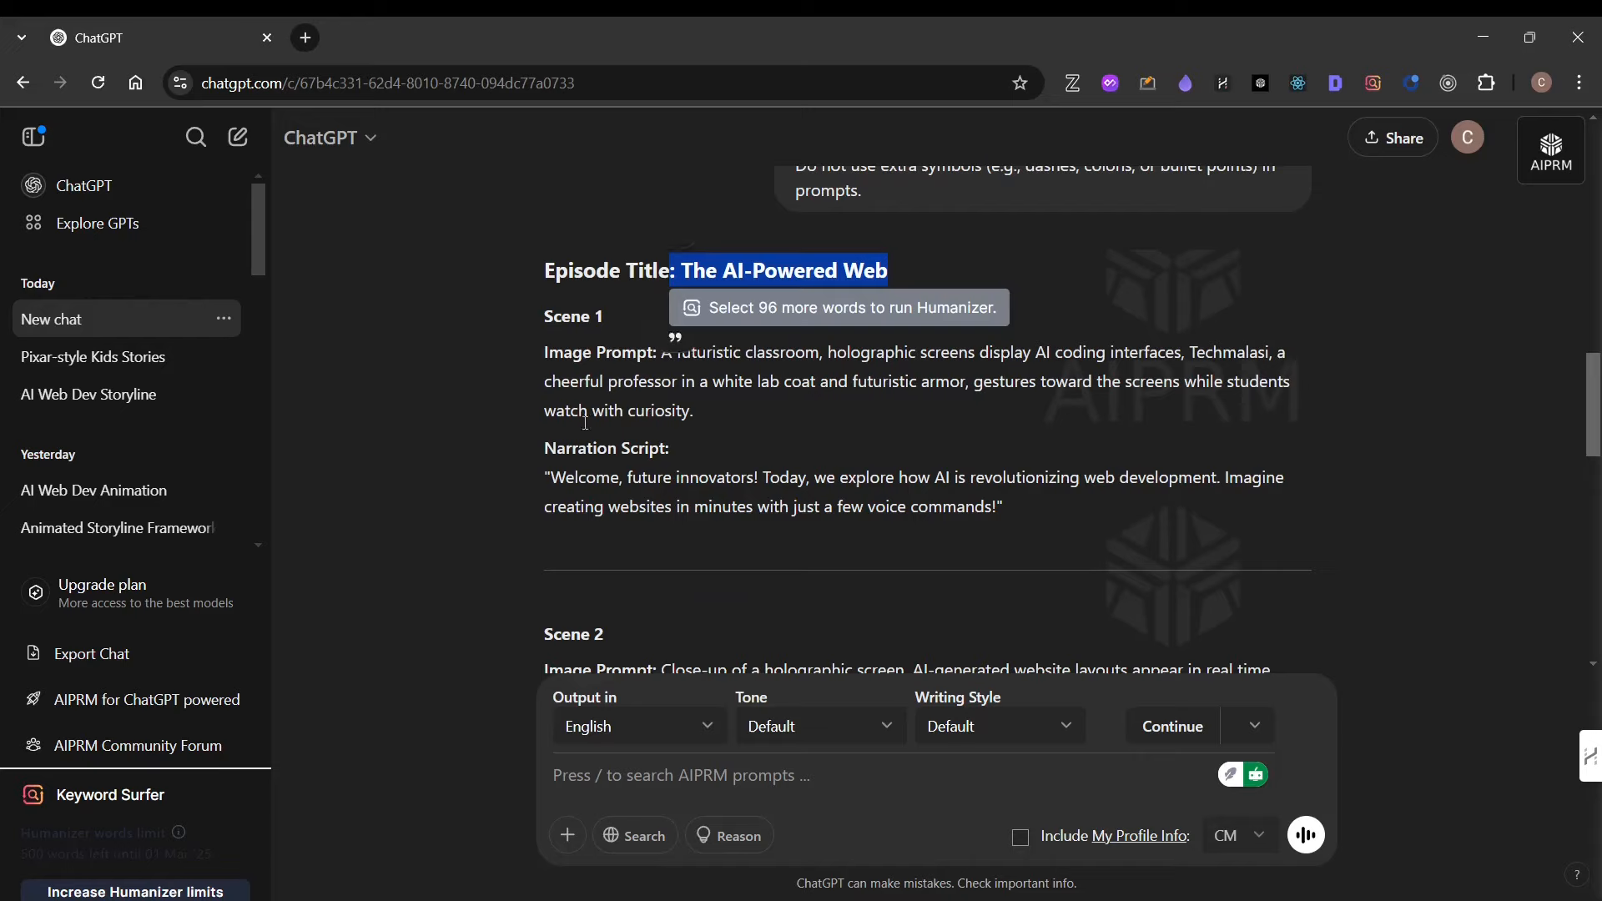
click(599, 351)
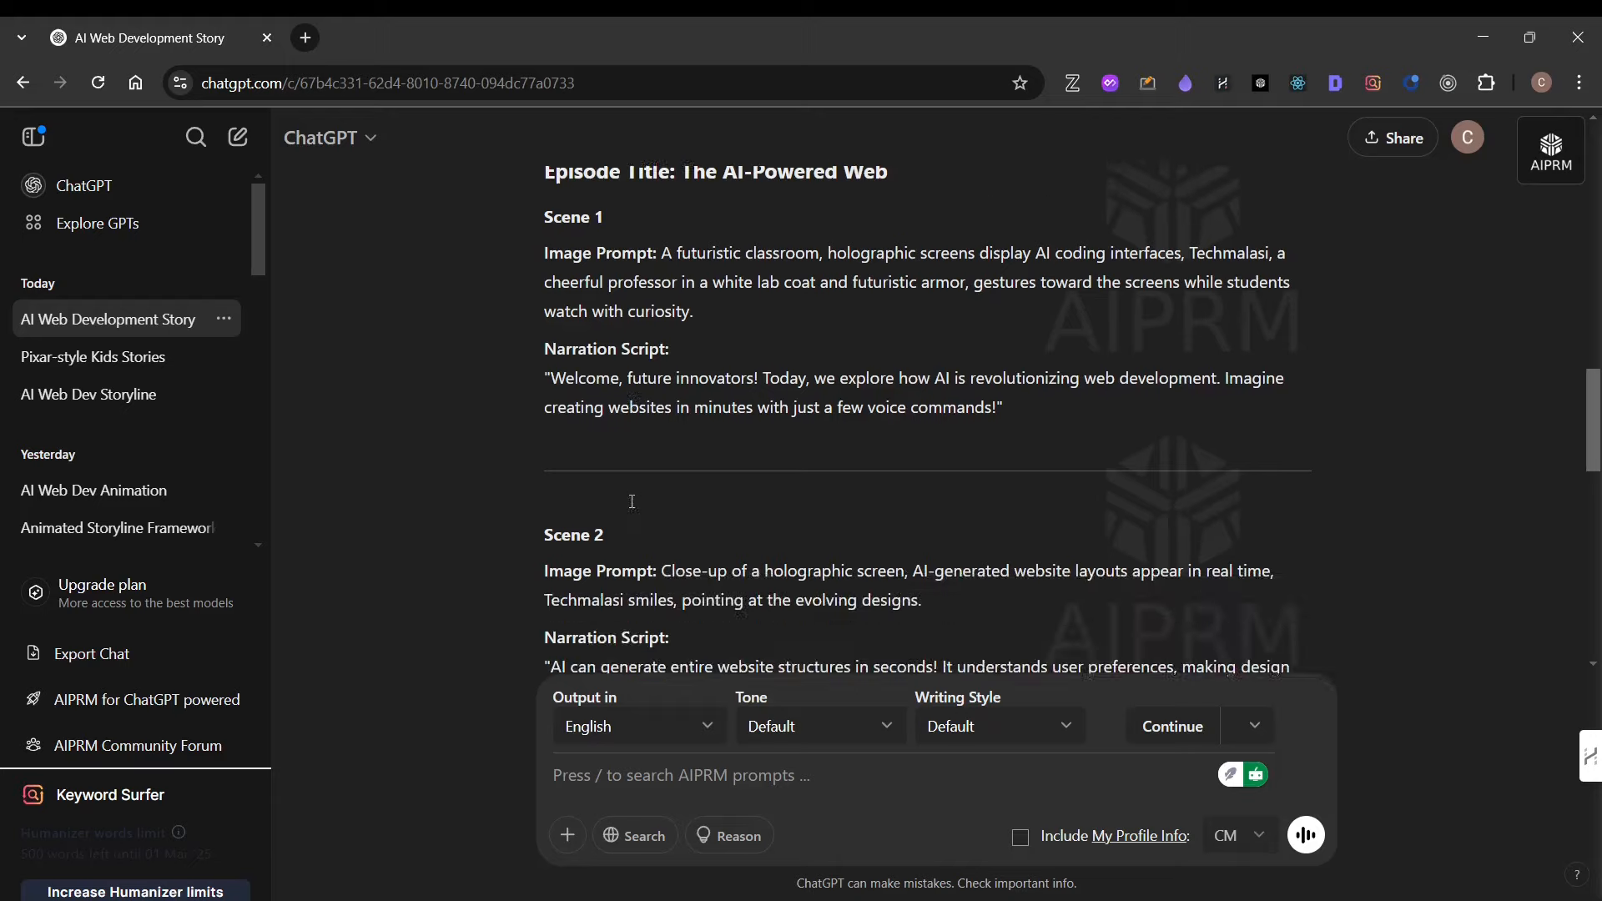
scroll(632, 507, down, 1)
scroll(632, 507, down, 1)
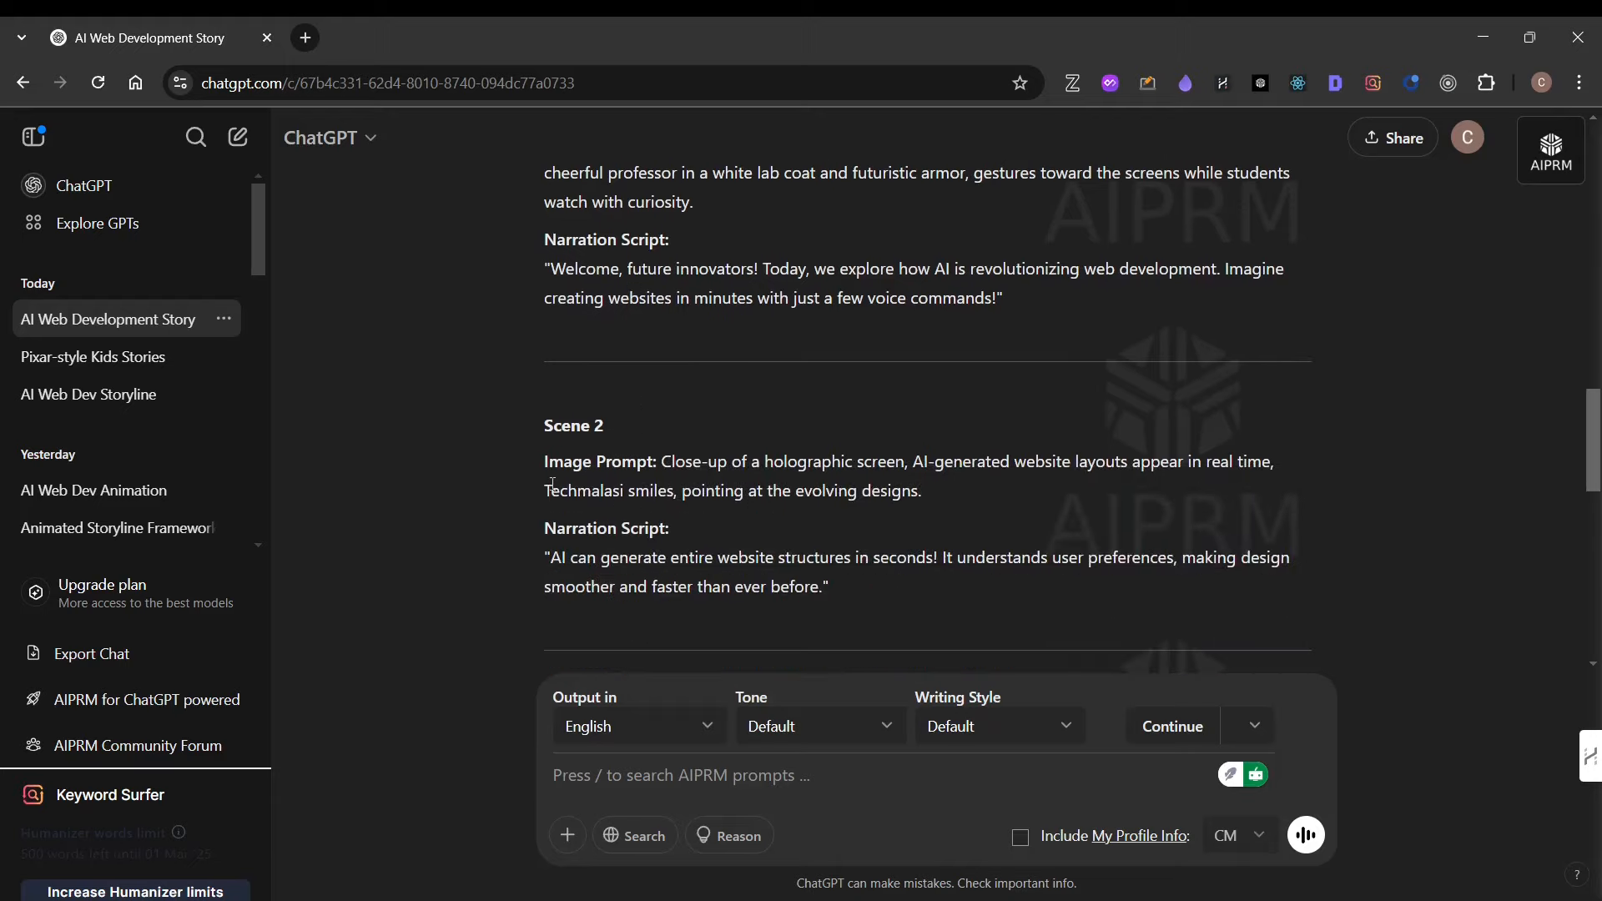
Compare the Image Prompt and Narration Script elements under the prompt's Output Restriction with the generated Scene 1.
scroll(553, 484, up, 6)
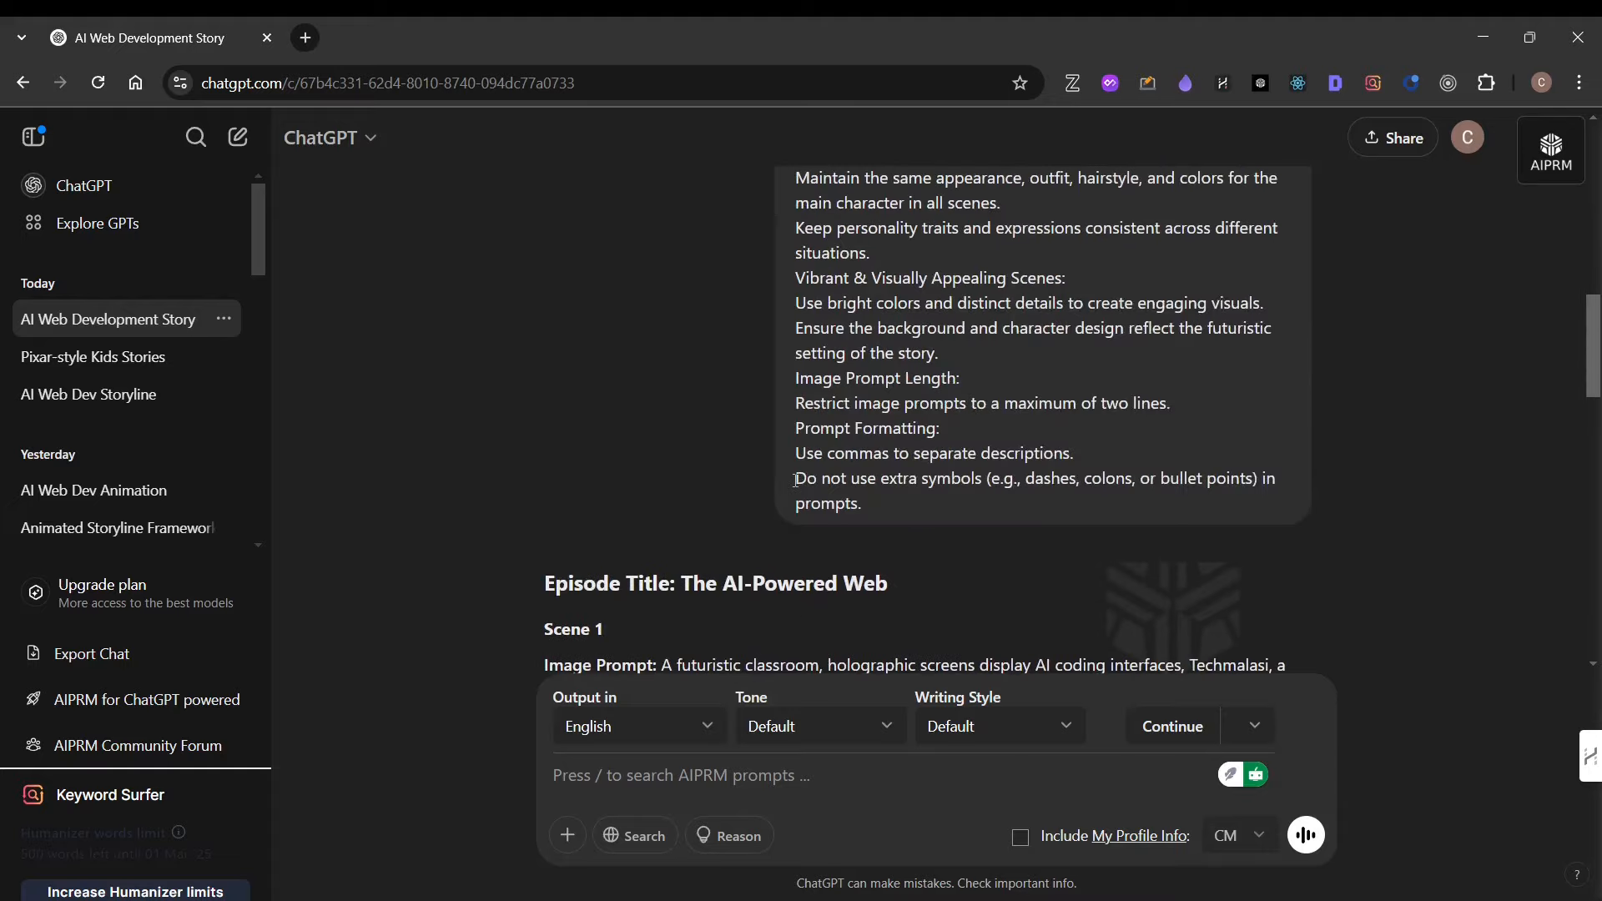
scroll(794, 482, up, 6)
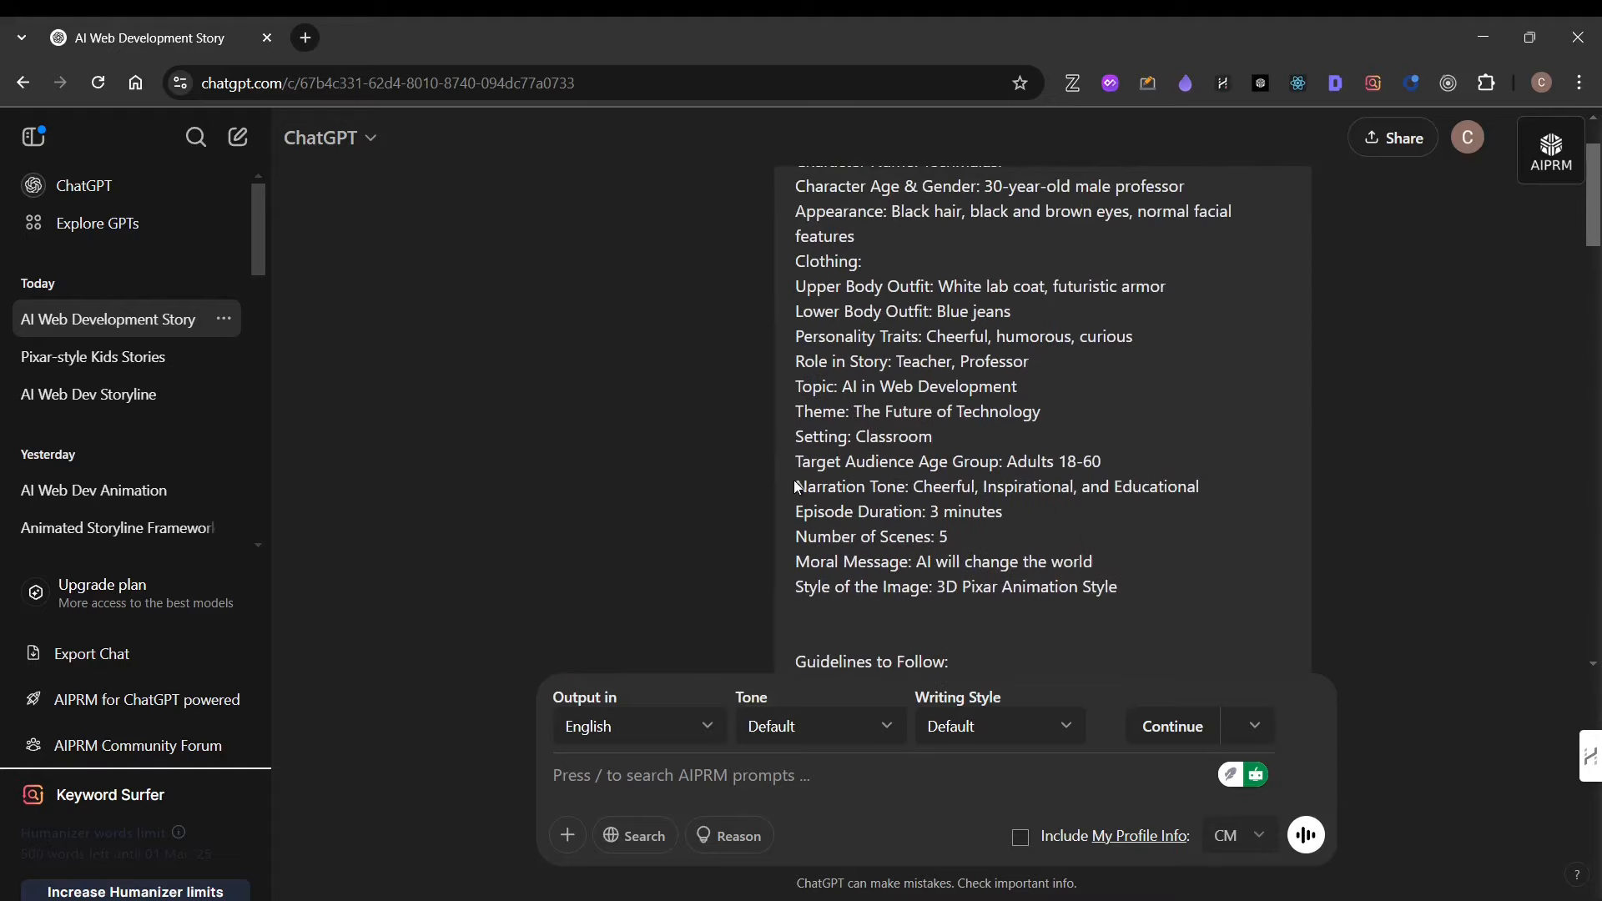
scroll(794, 485, down, 4)
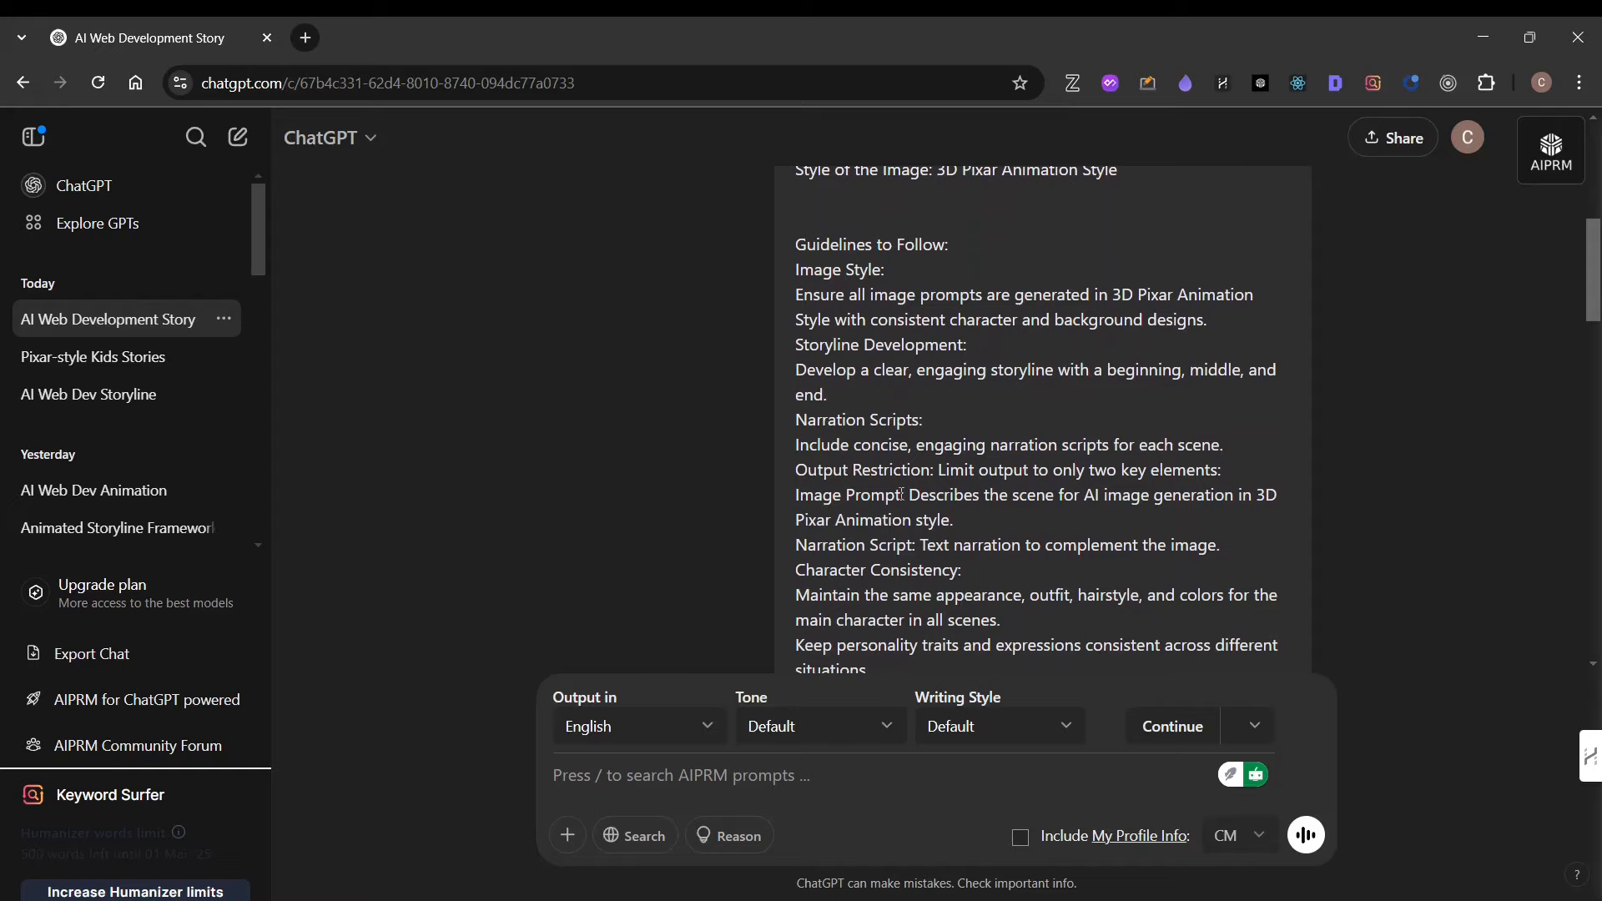
drag(796, 496, 961, 498)
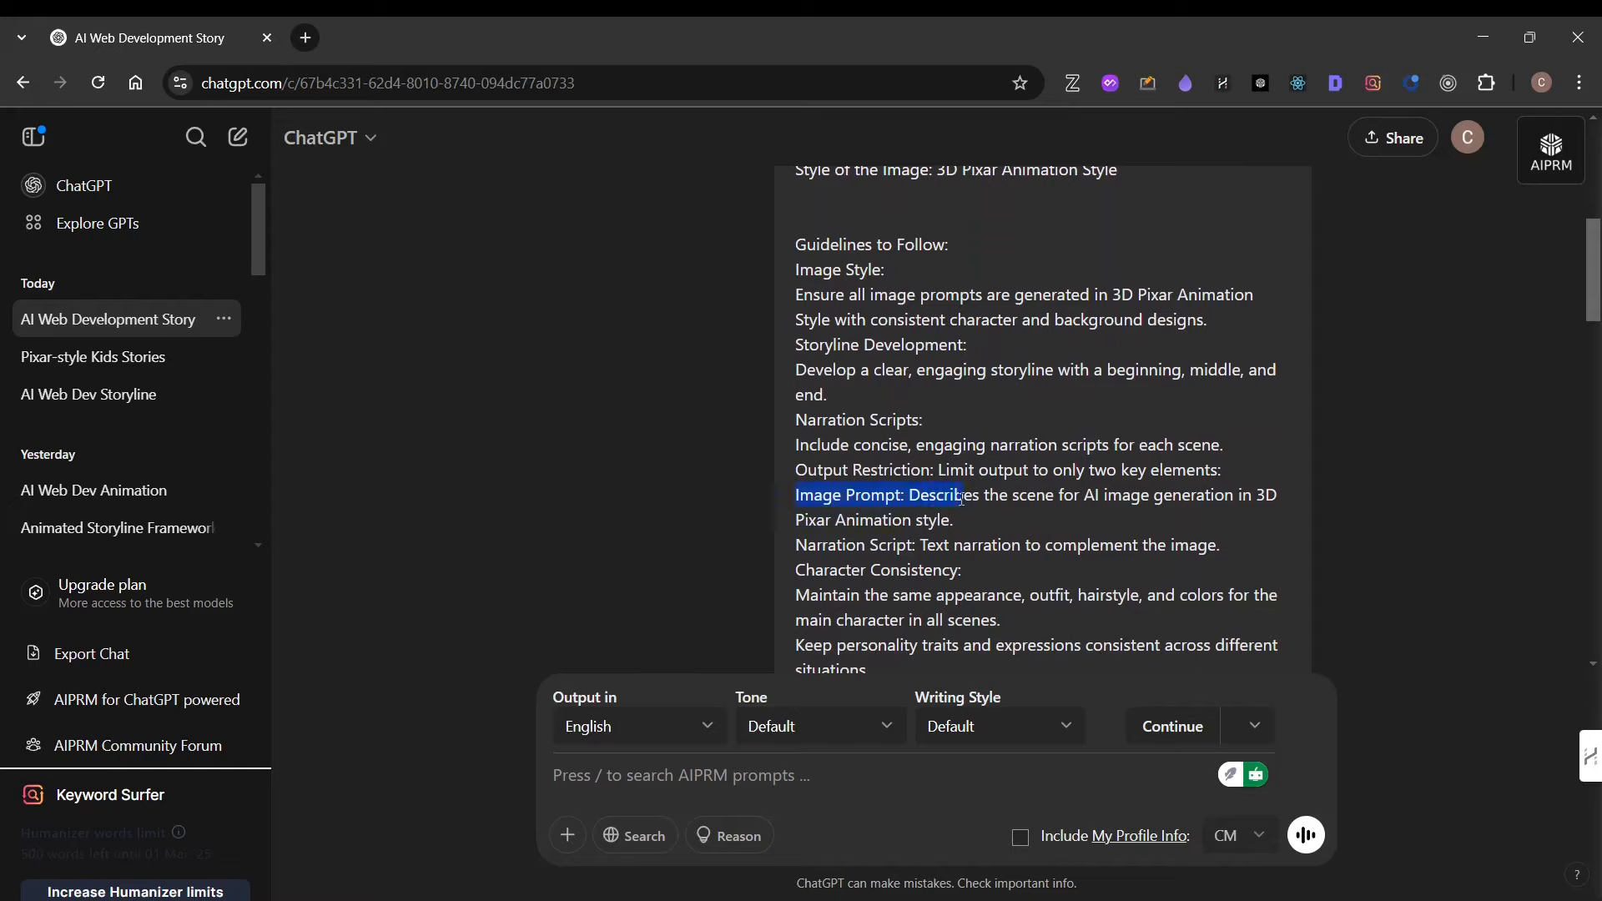
drag(797, 547, 979, 544)
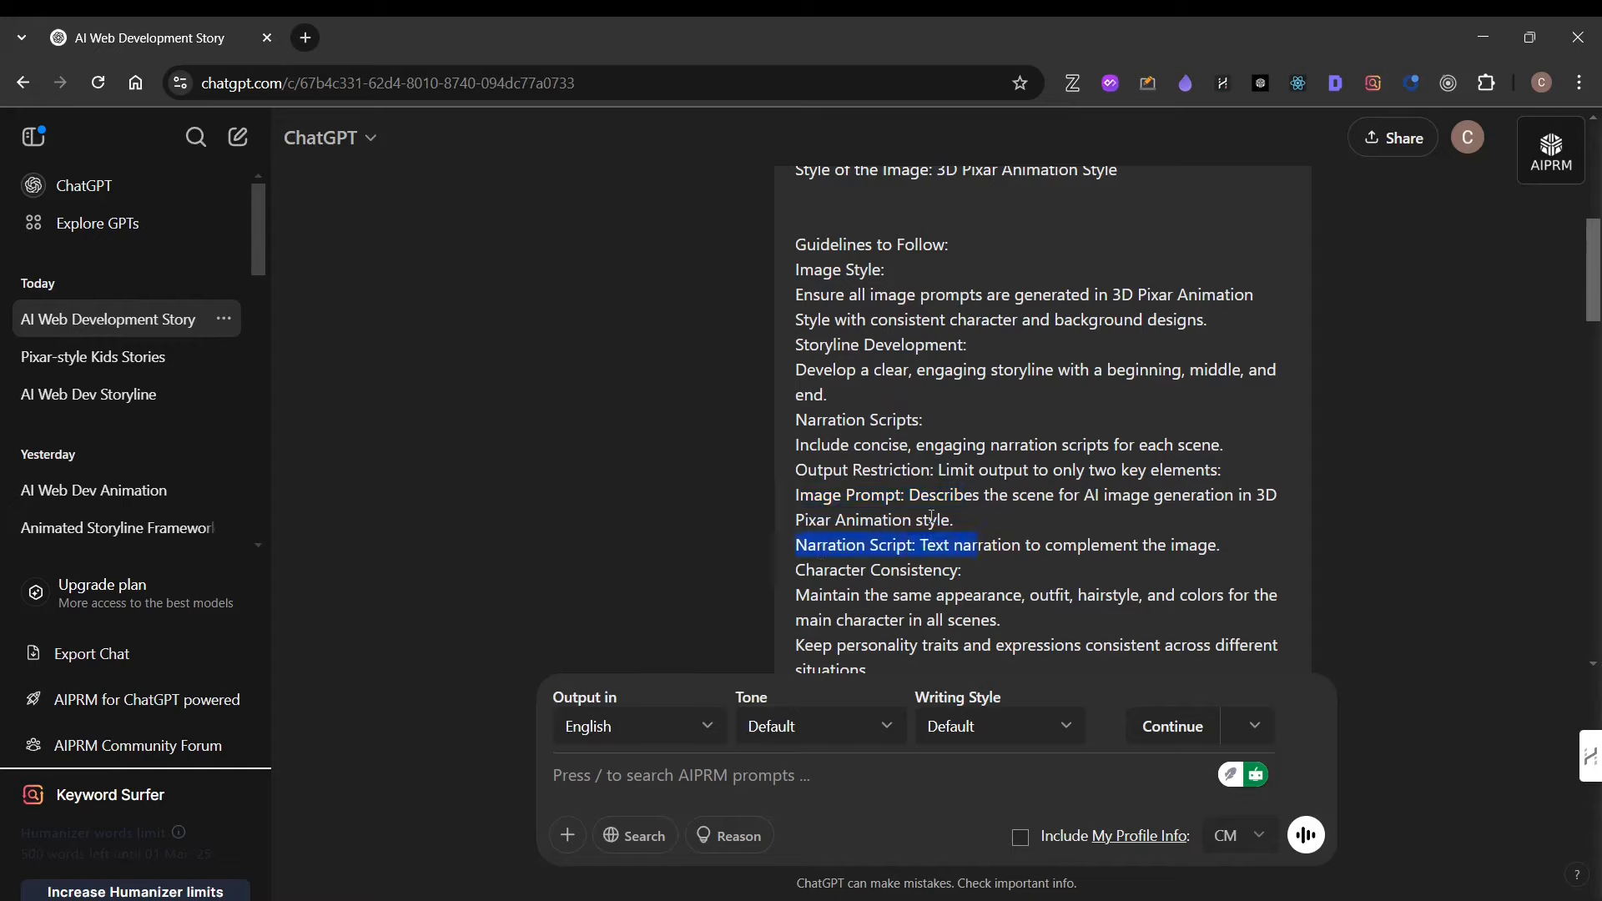
scroll(932, 514, down, 10)
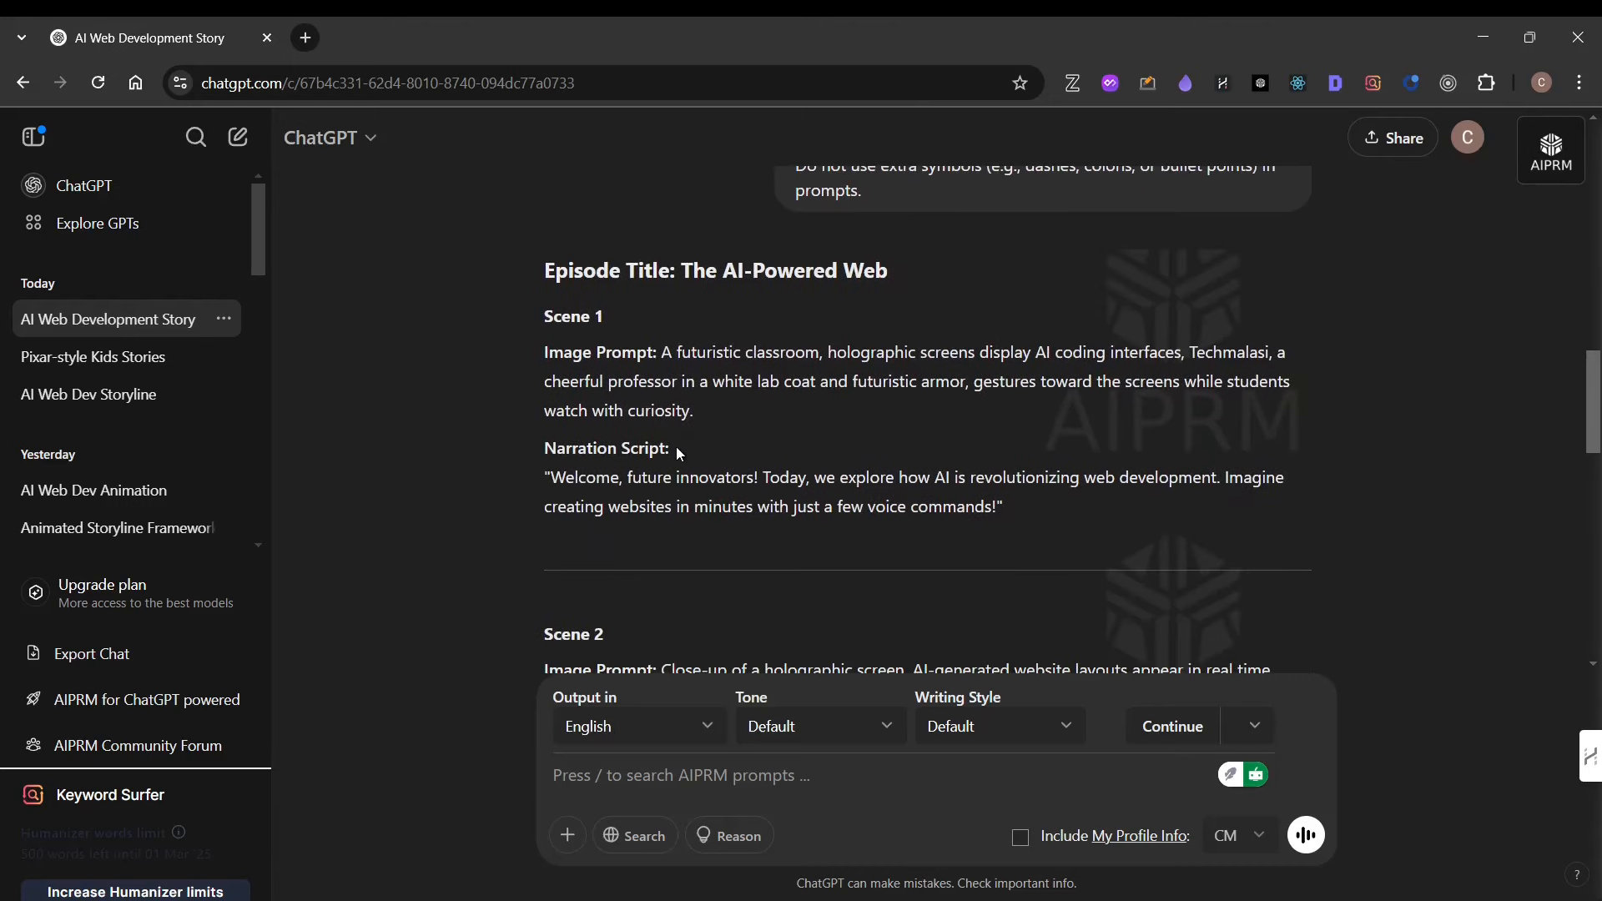
Review the framework prompt from the character details to the formatting guidelines, and the generated image prompts and narration scripts through Scene 5.
scroll(675, 447, up, 8)
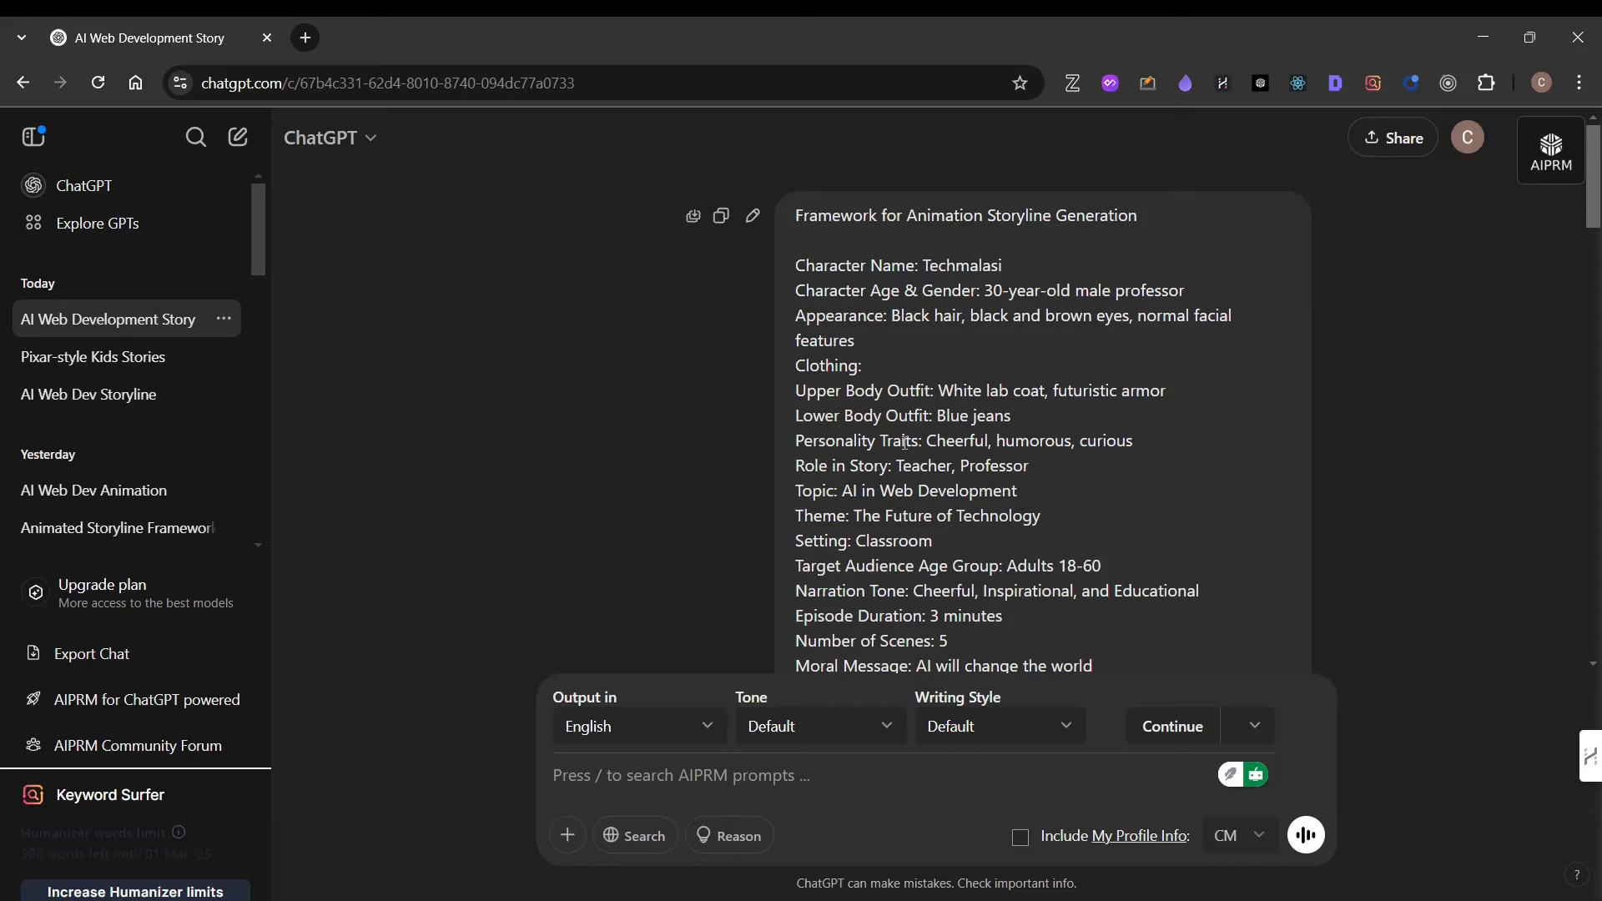
scroll(904, 442, down, 2)
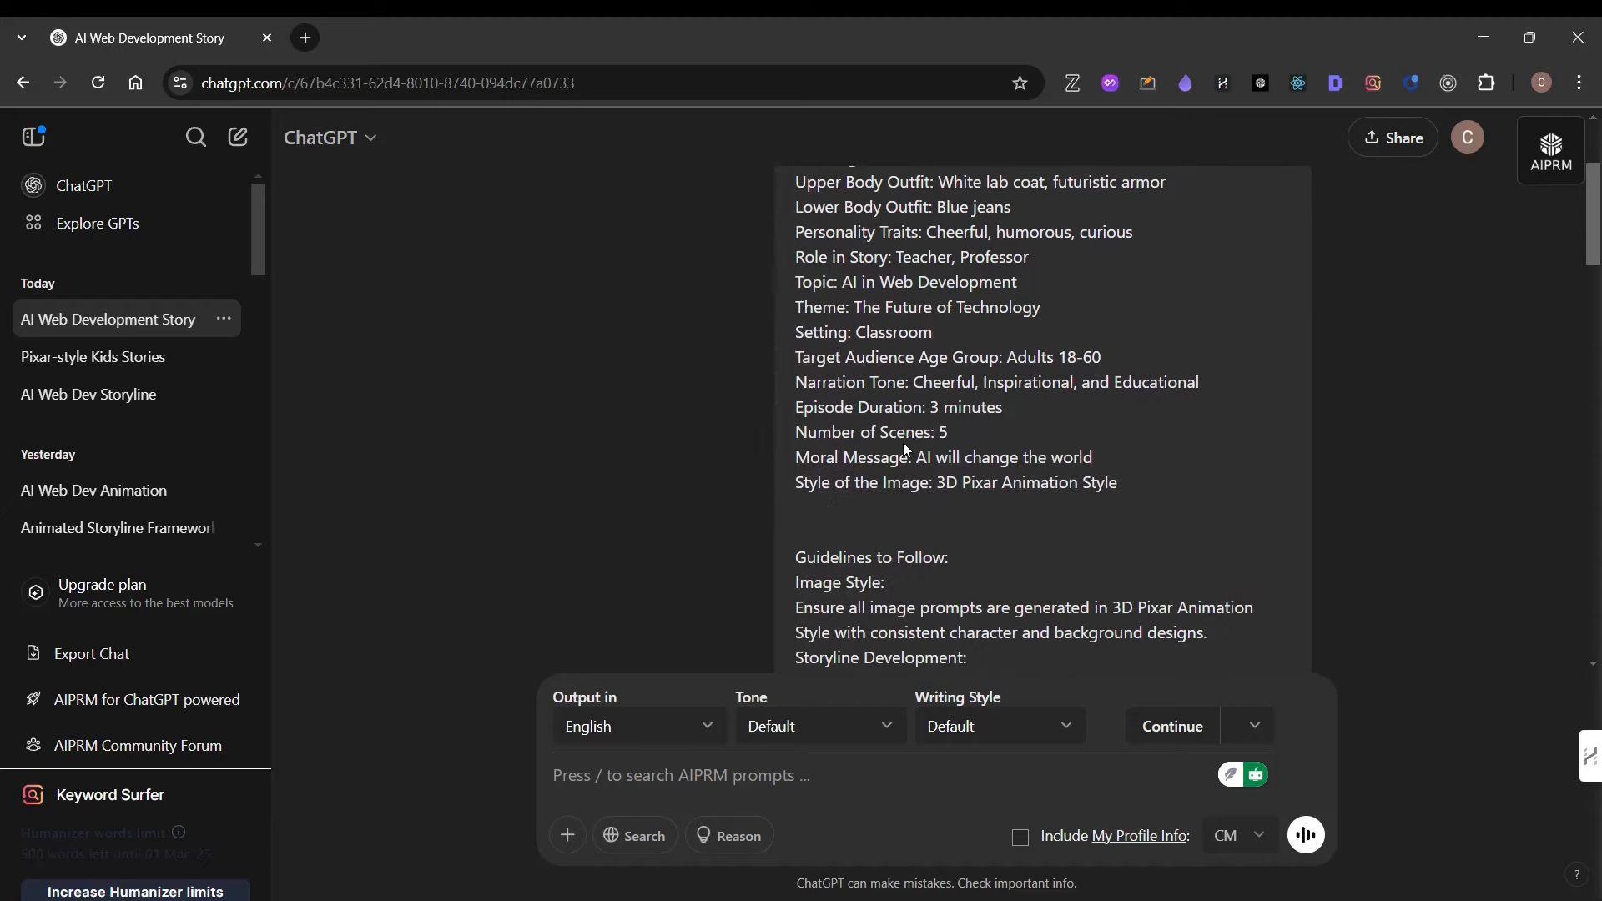
scroll(904, 449, down, 3)
click(906, 449)
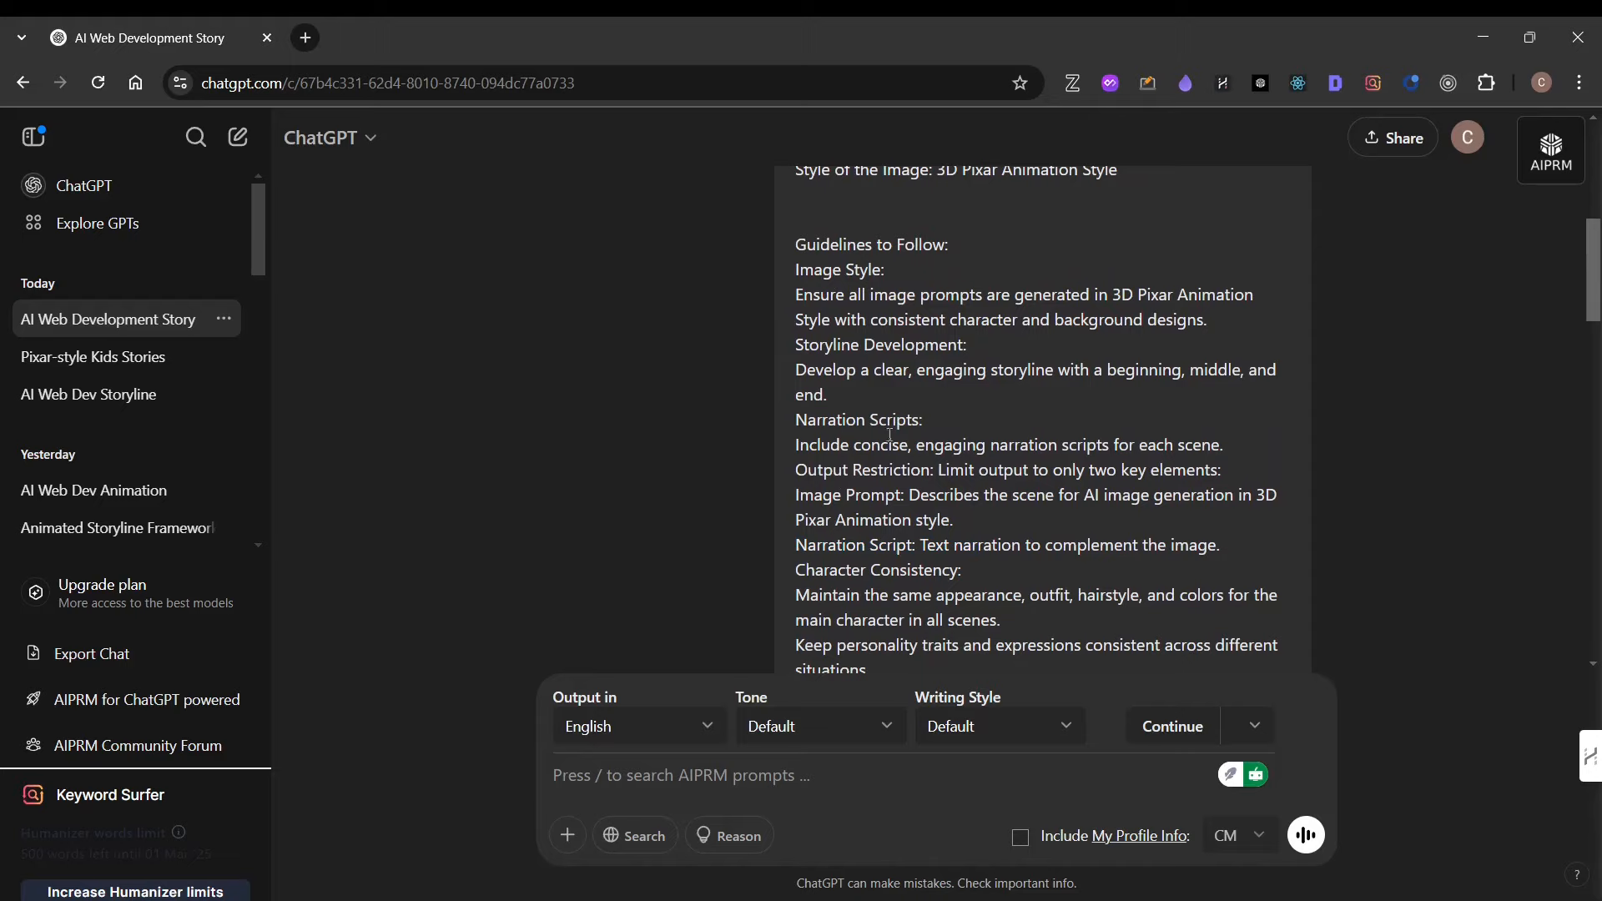
scroll(927, 503, down, 2)
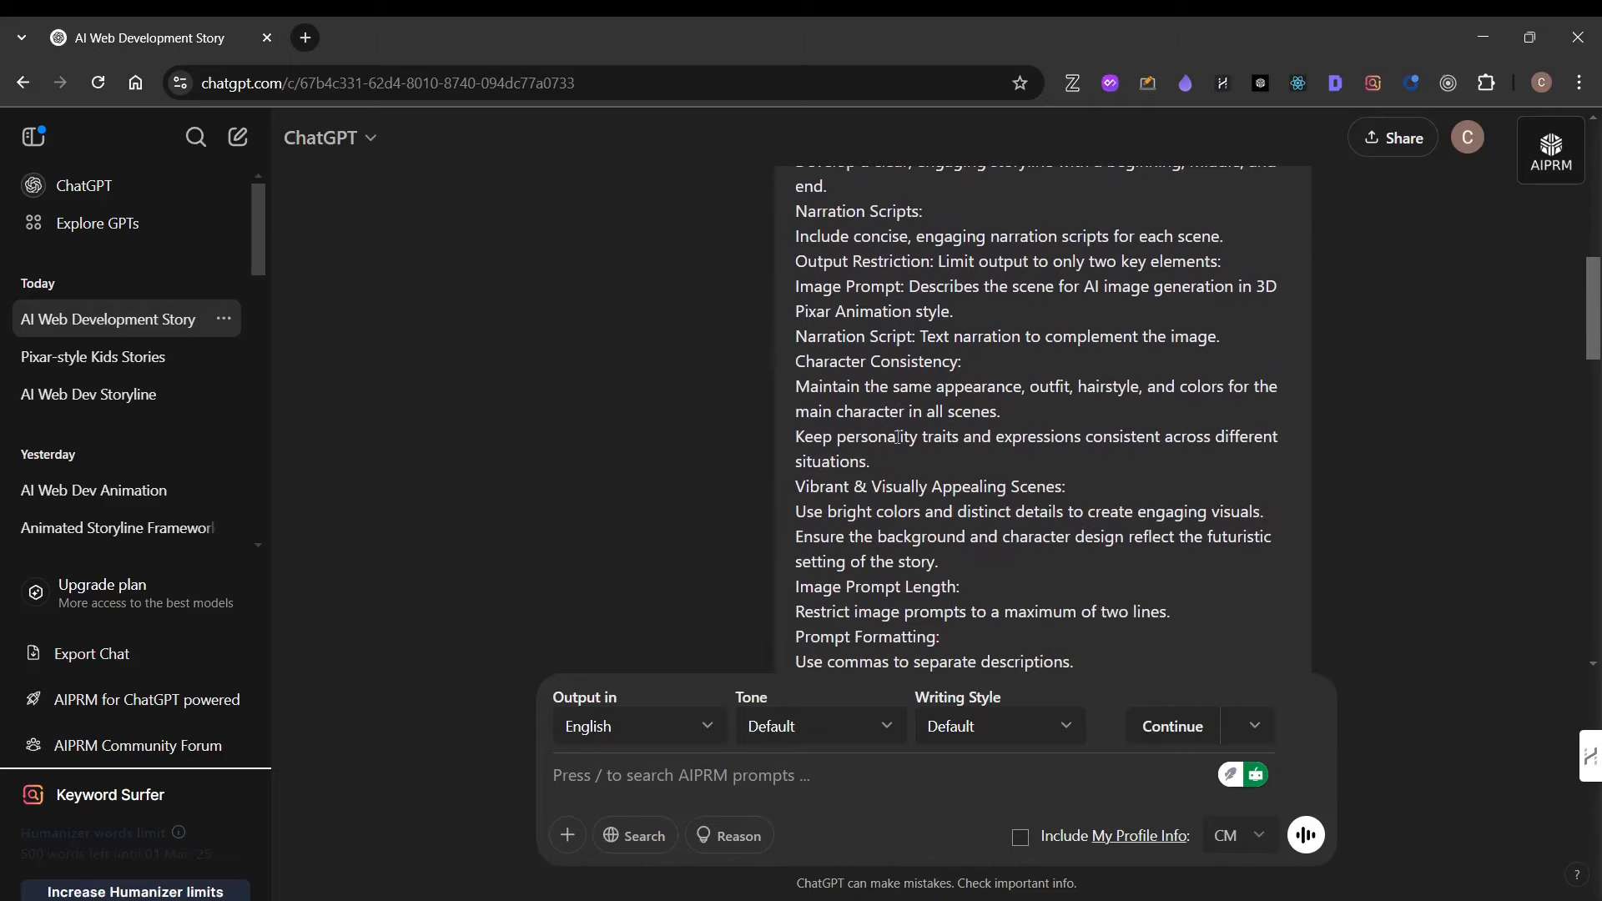
scroll(971, 511, down, 5)
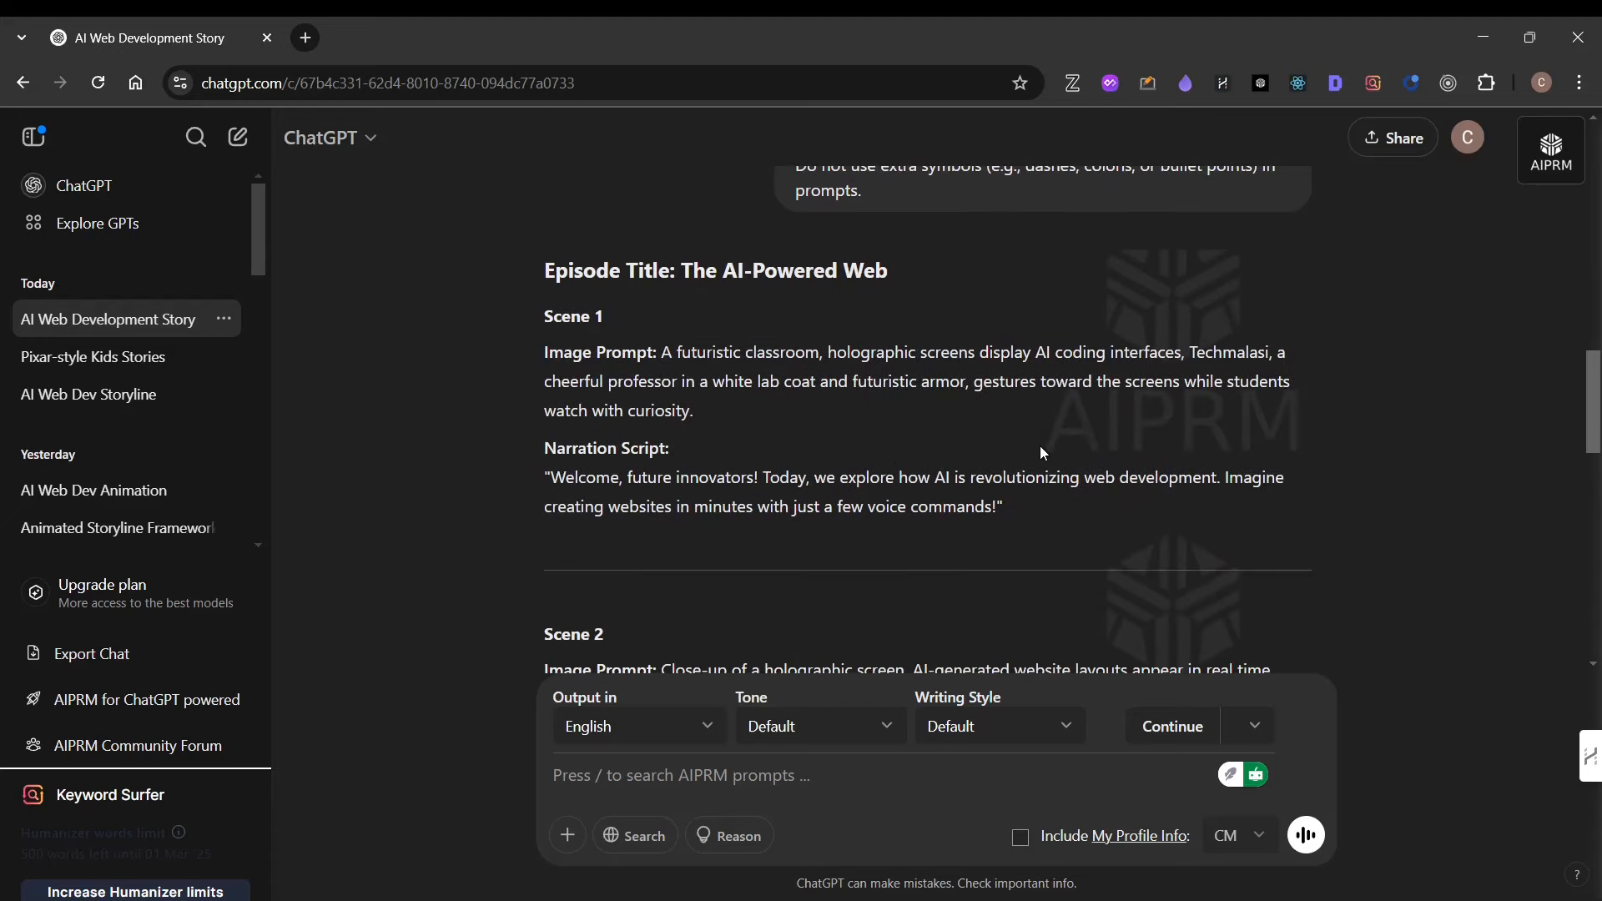
scroll(686, 440, down, 3)
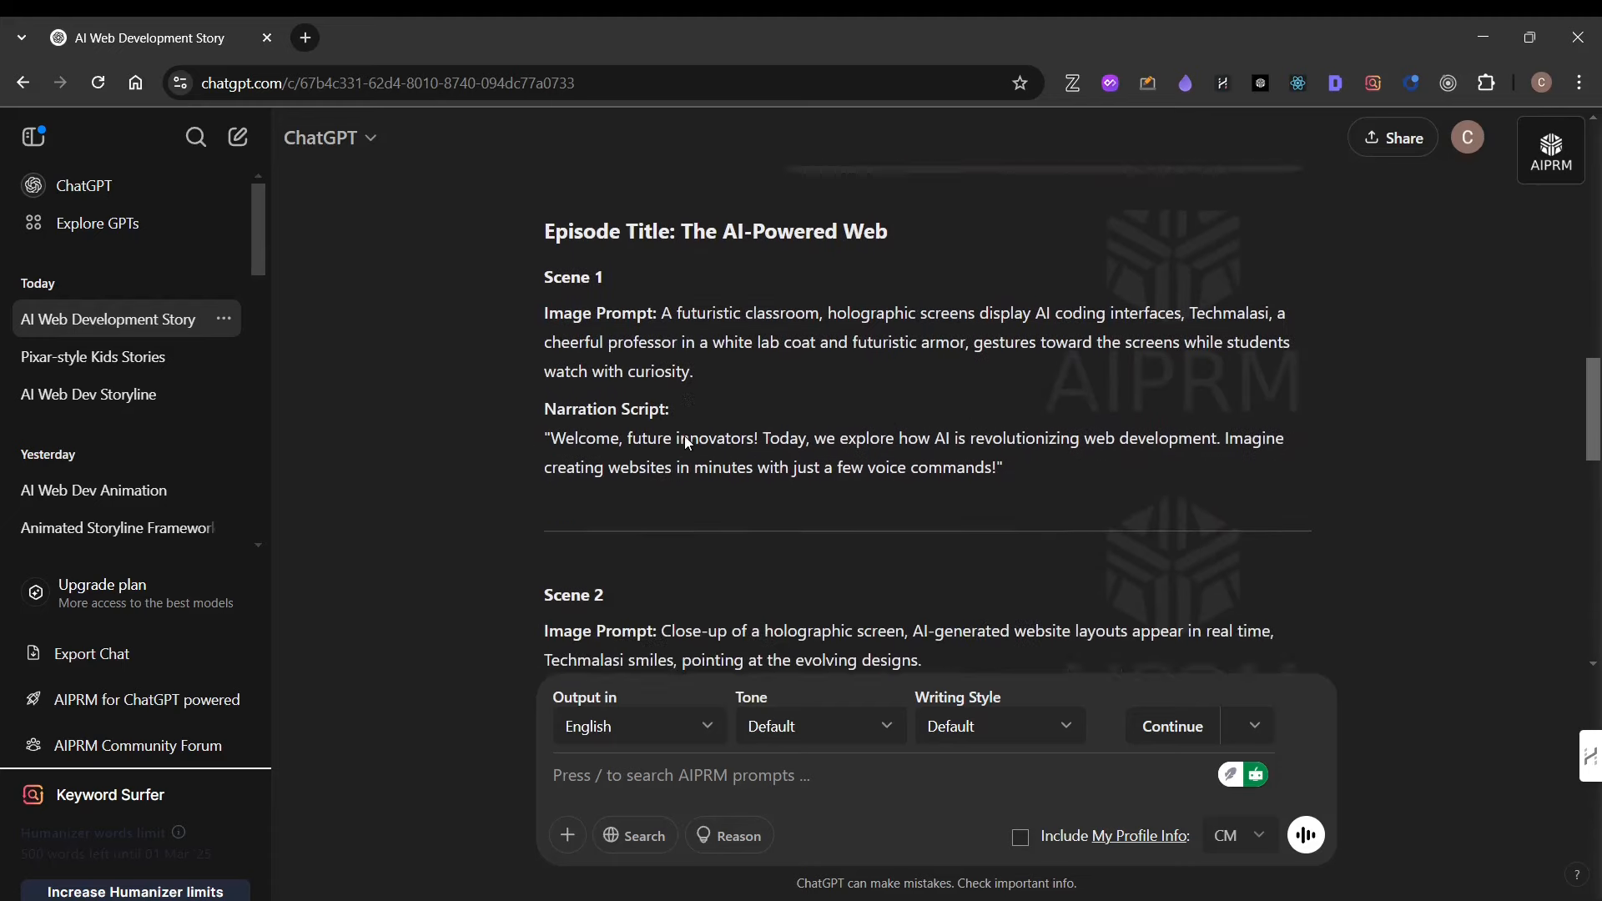
scroll(685, 442, down, 4)
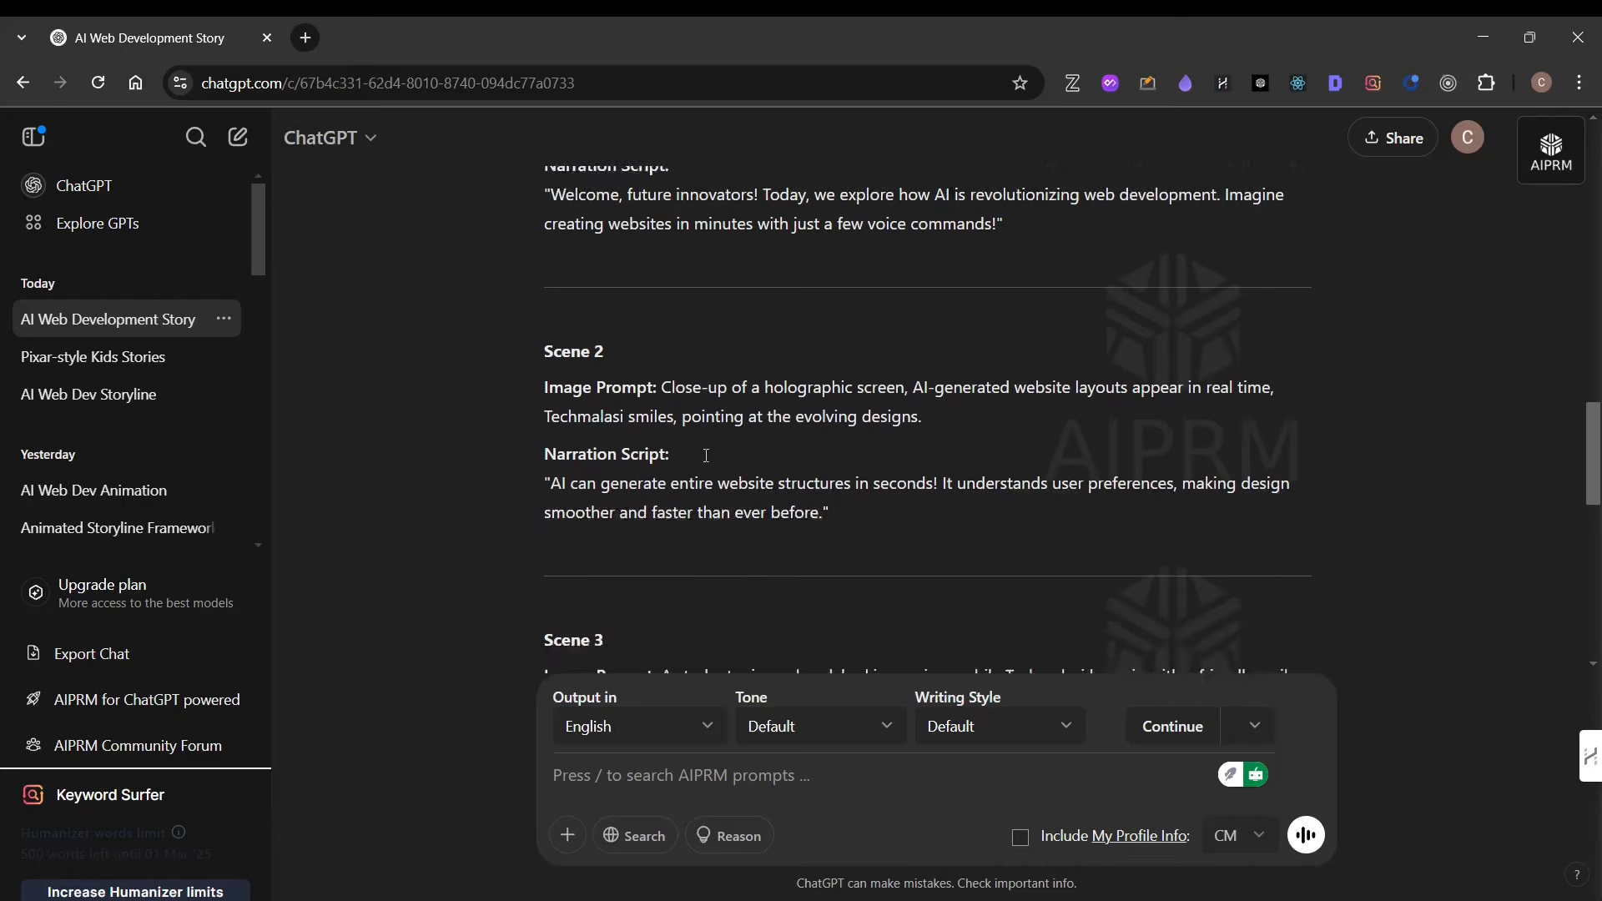
scroll(681, 435, down, 7)
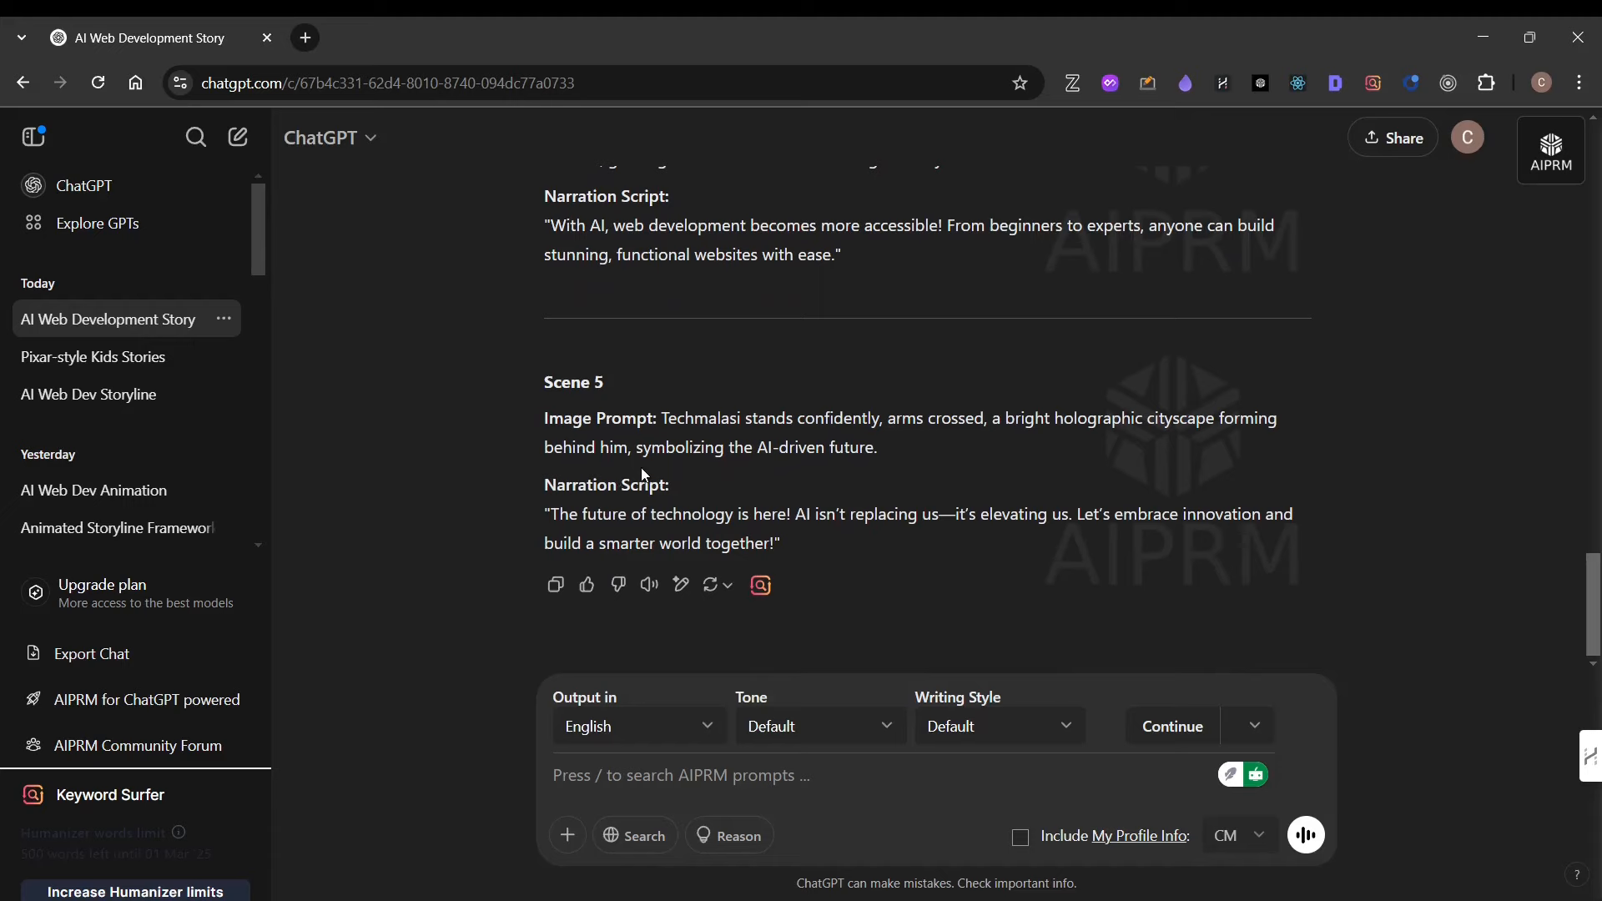
Copy the text of Scene 1's image prompt from the generated storyline.
scroll(642, 469, up, 10)
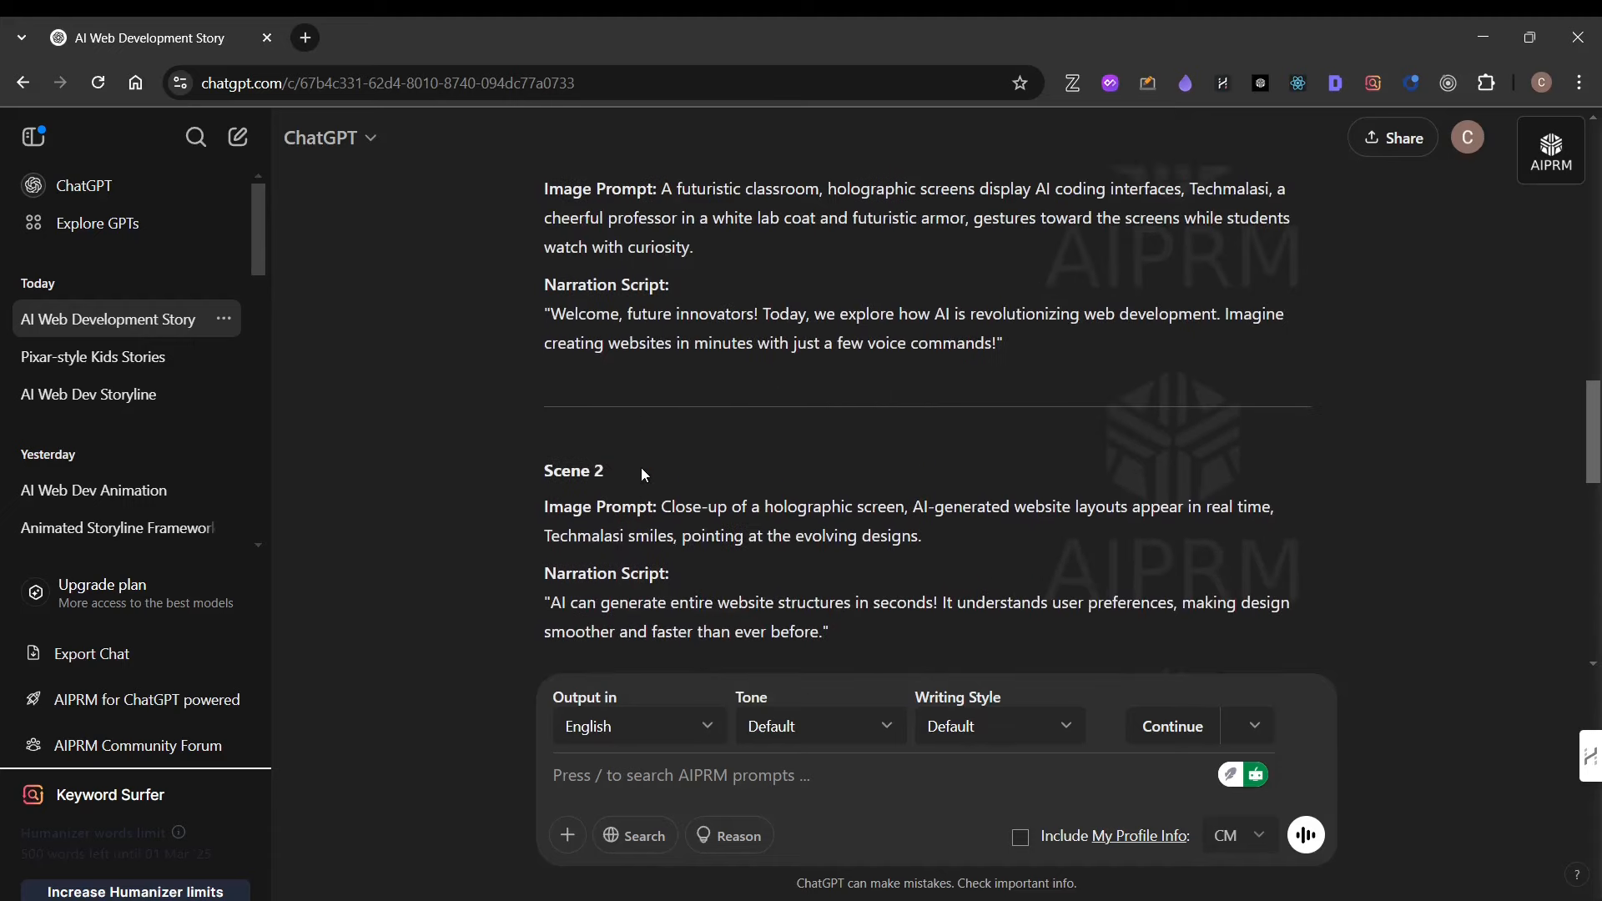
scroll(643, 474, up, 3)
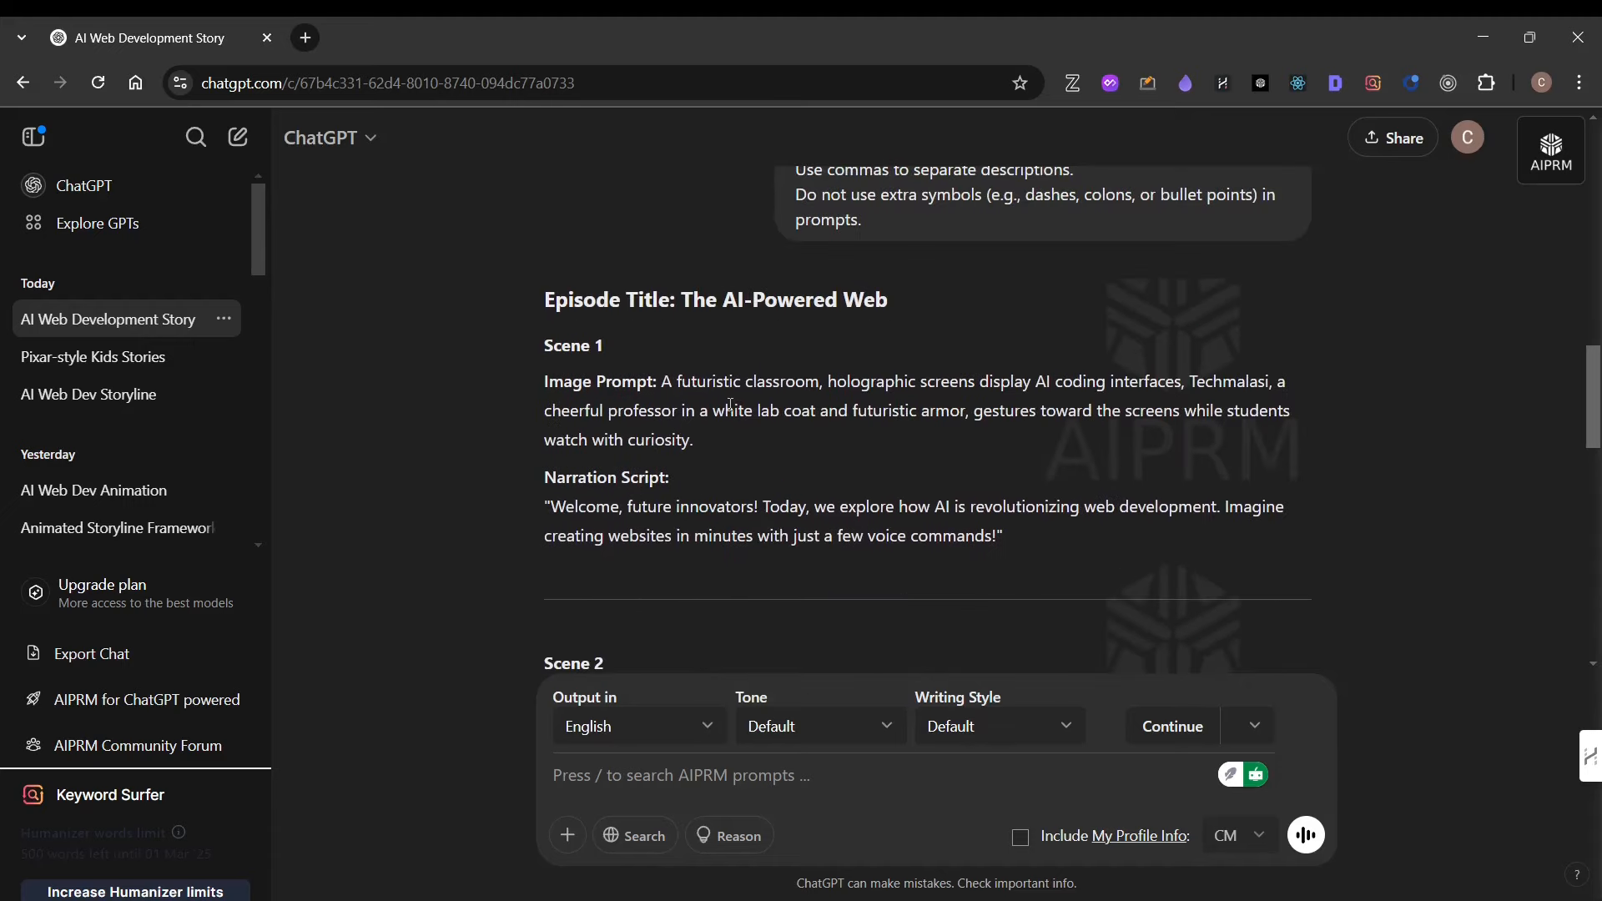
scroll(730, 406, down, 3)
scroll(689, 389, up, 3)
drag(664, 382, 727, 437)
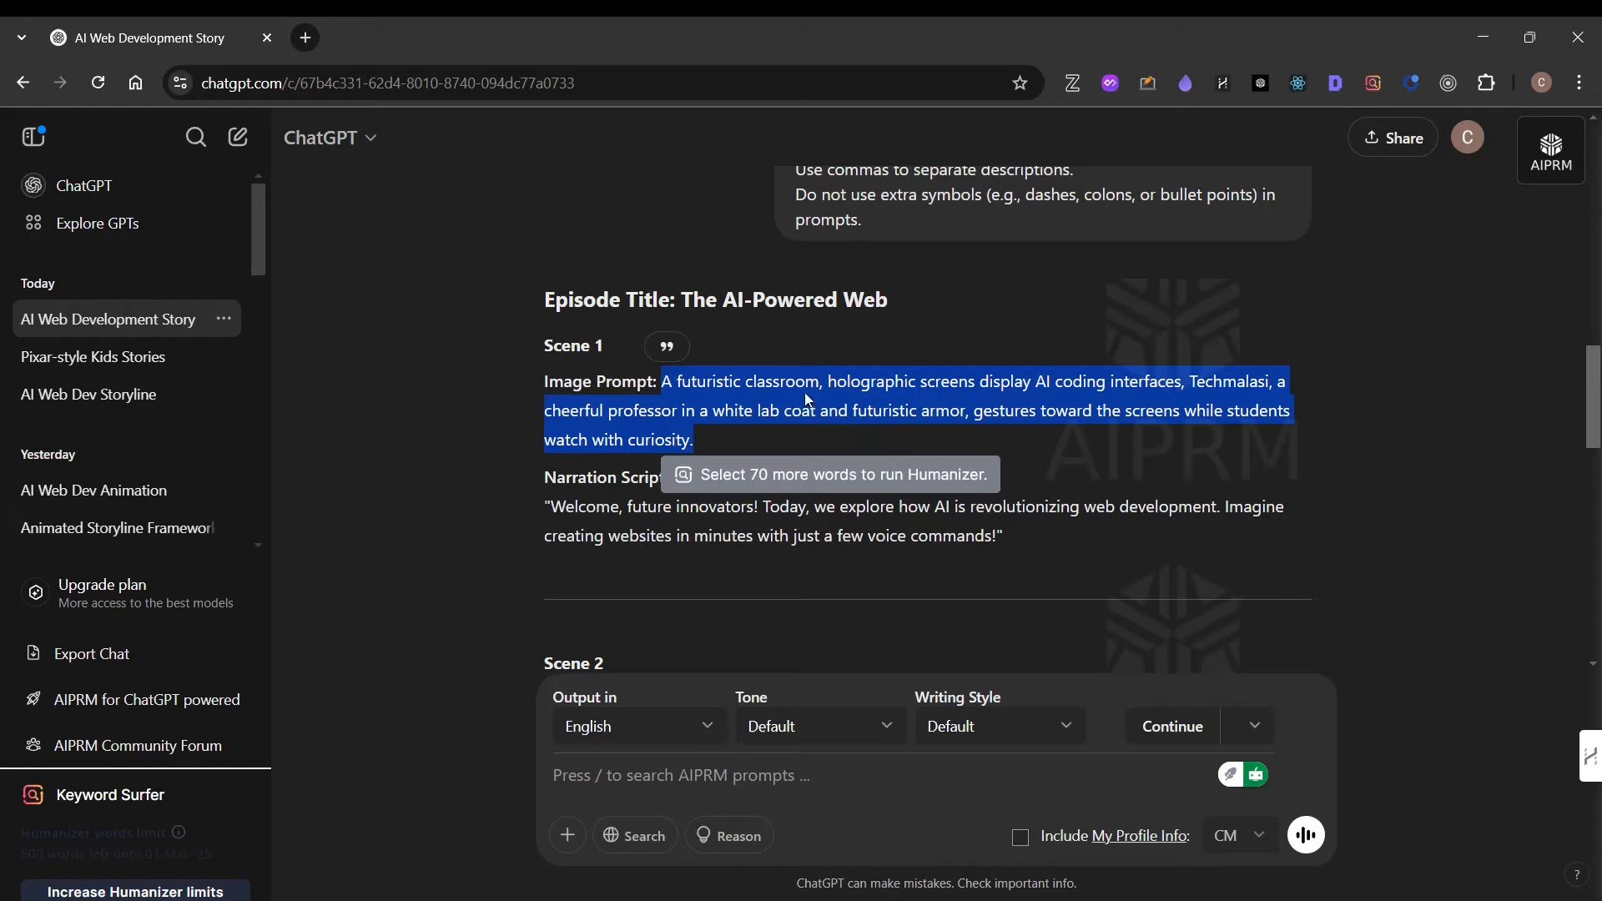
right_click(876, 407)
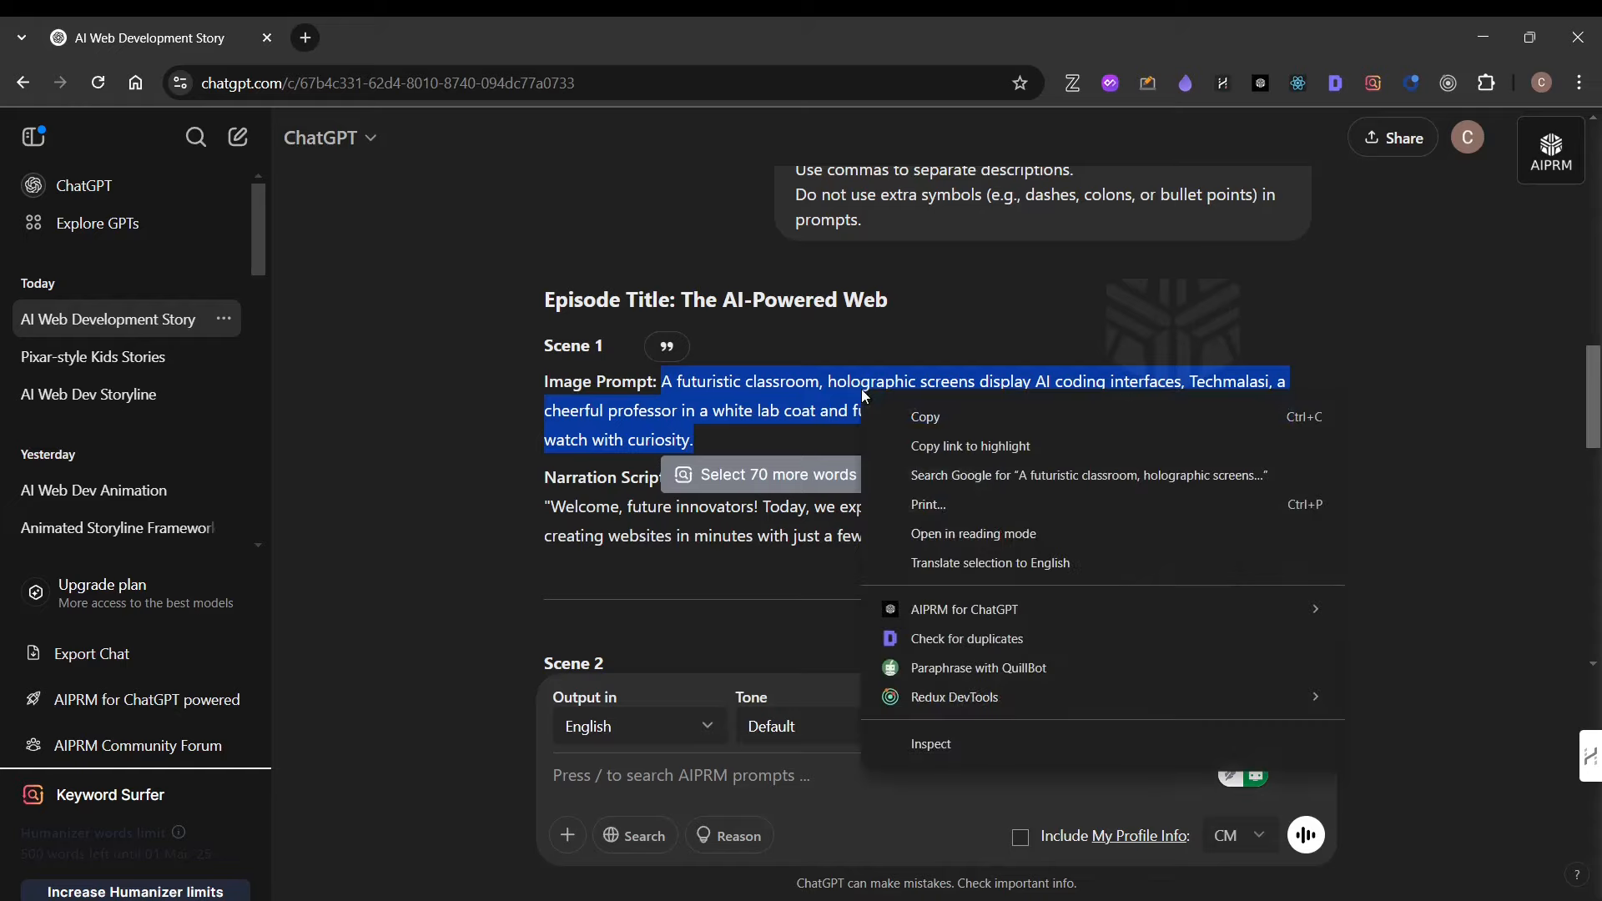
click(952, 416)
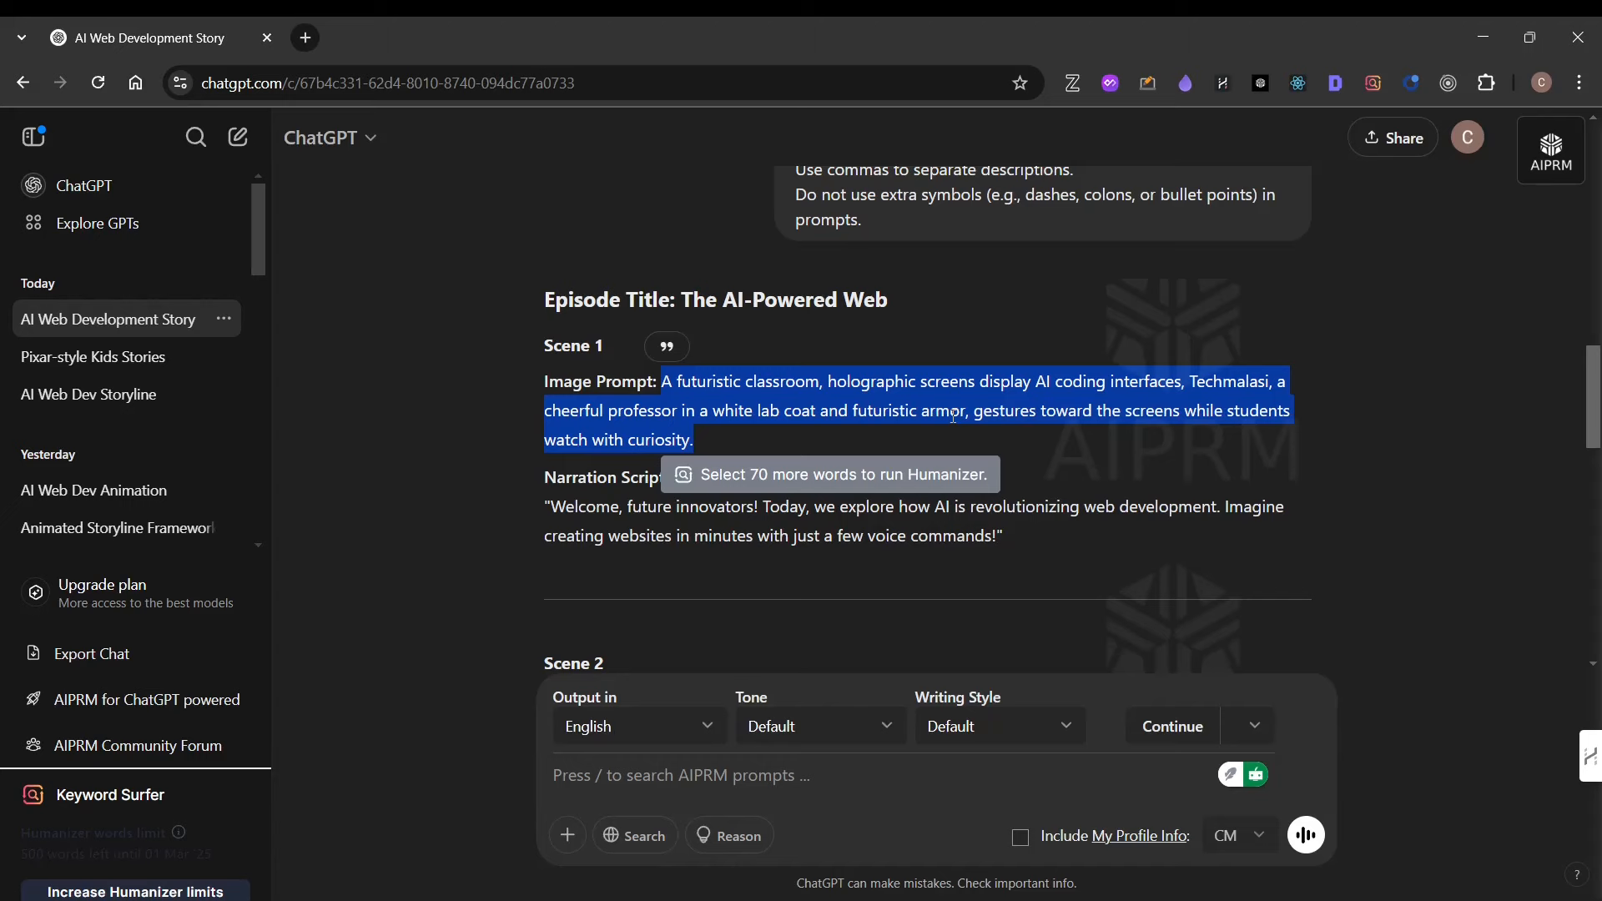
Switch to the mmantratech.com article and read its story idea, script and voiceover prompt strategies for ChatGPT.
key(alt+Tab)
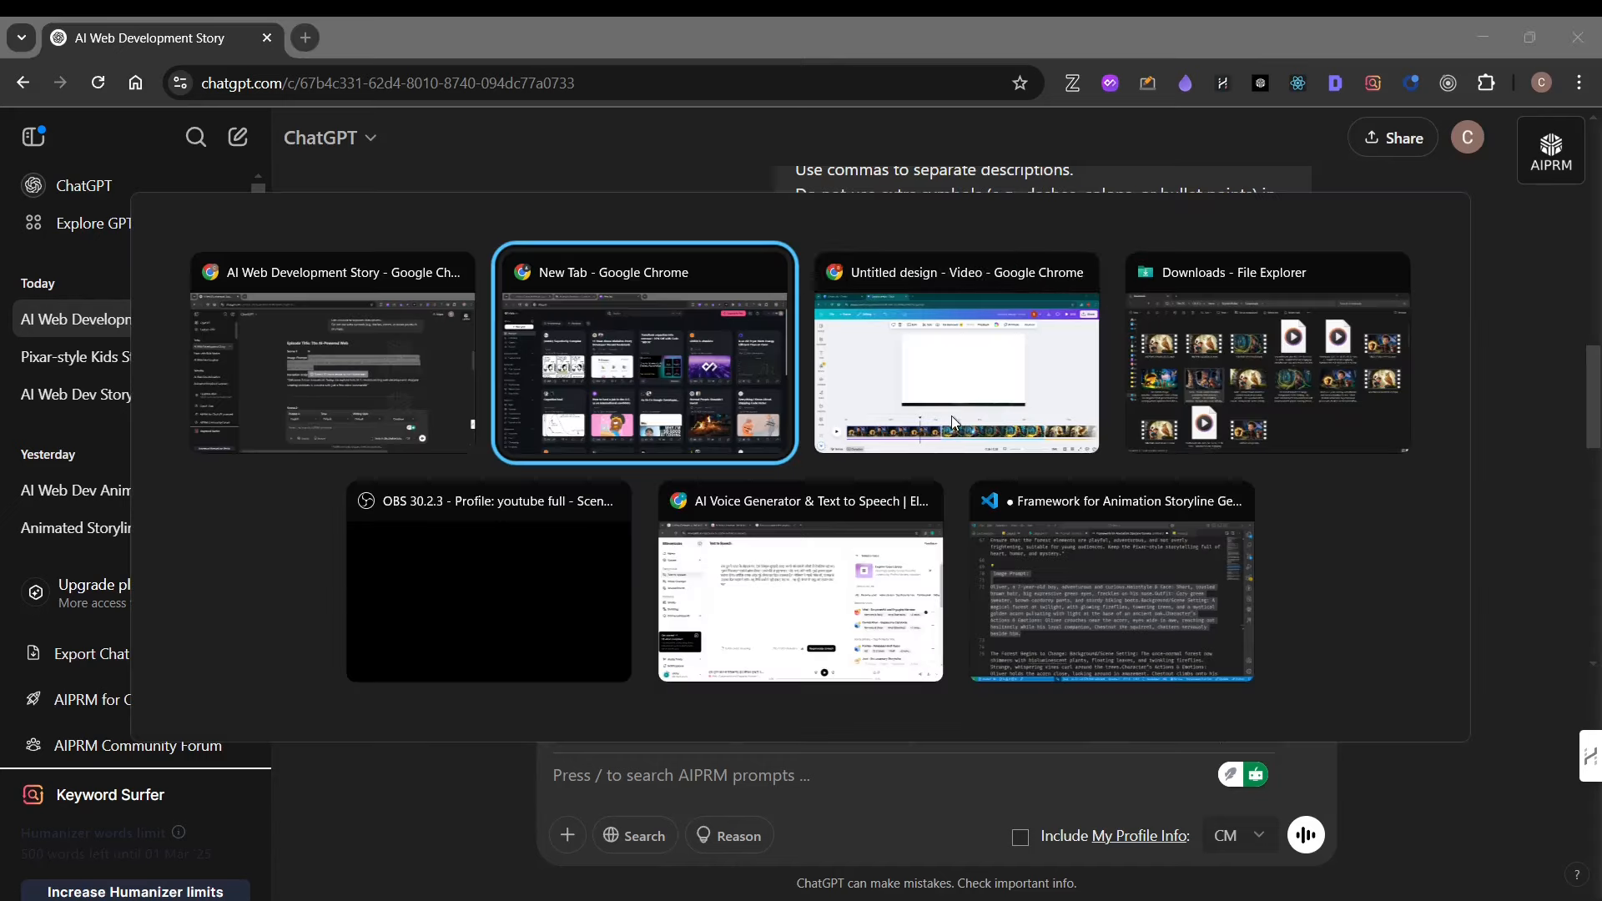
click(788, 612)
key(alt+Tab)
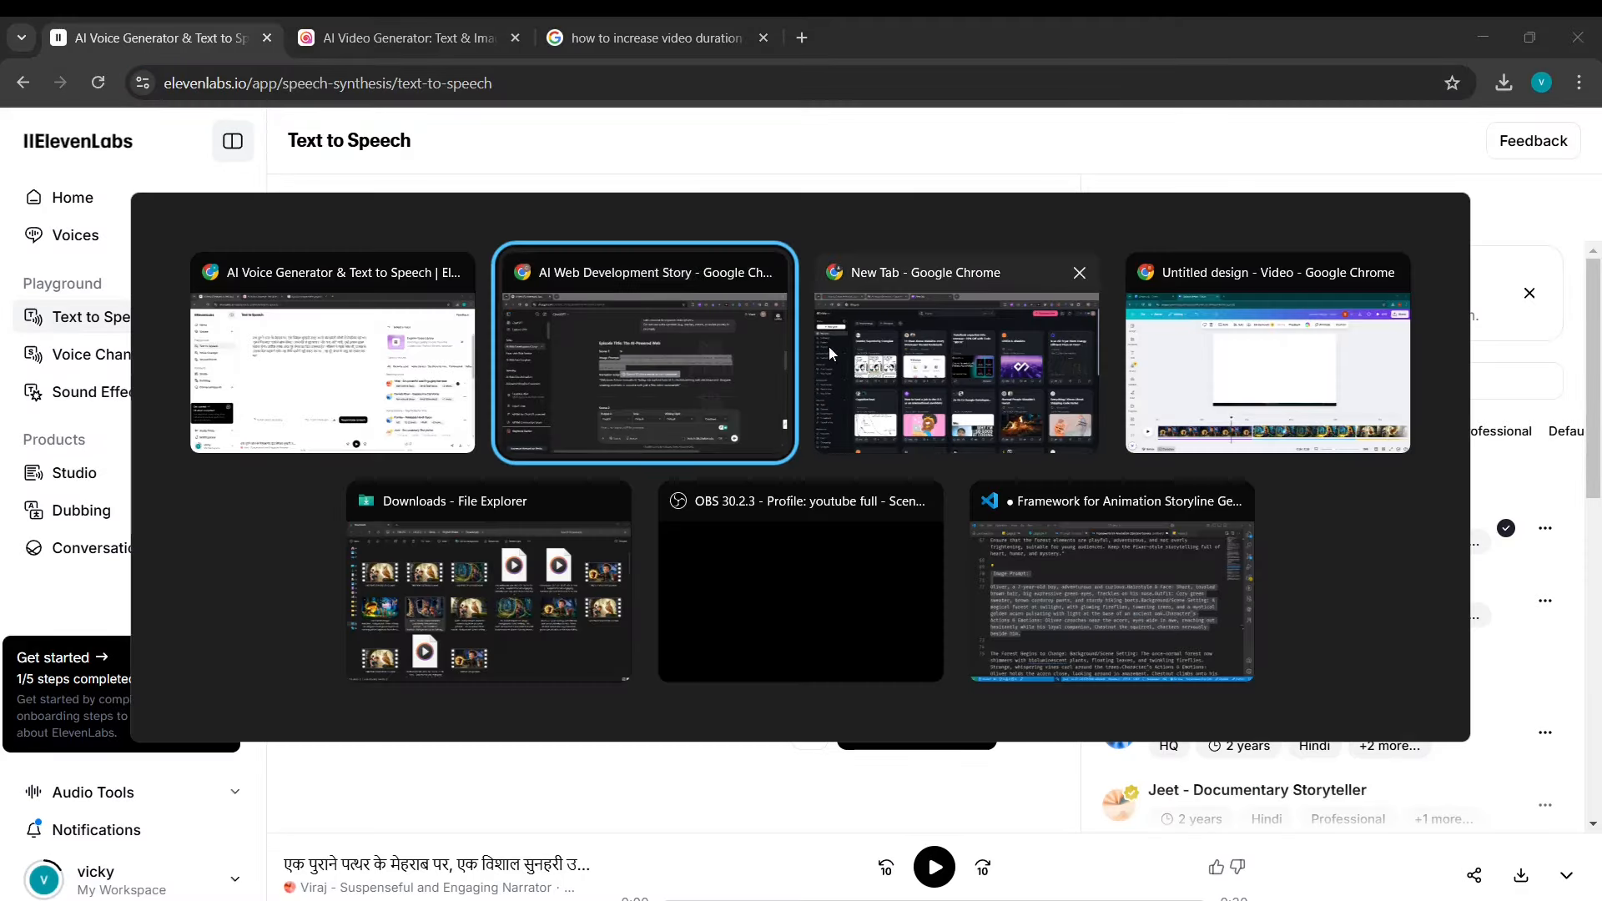
click(828, 347)
click(188, 22)
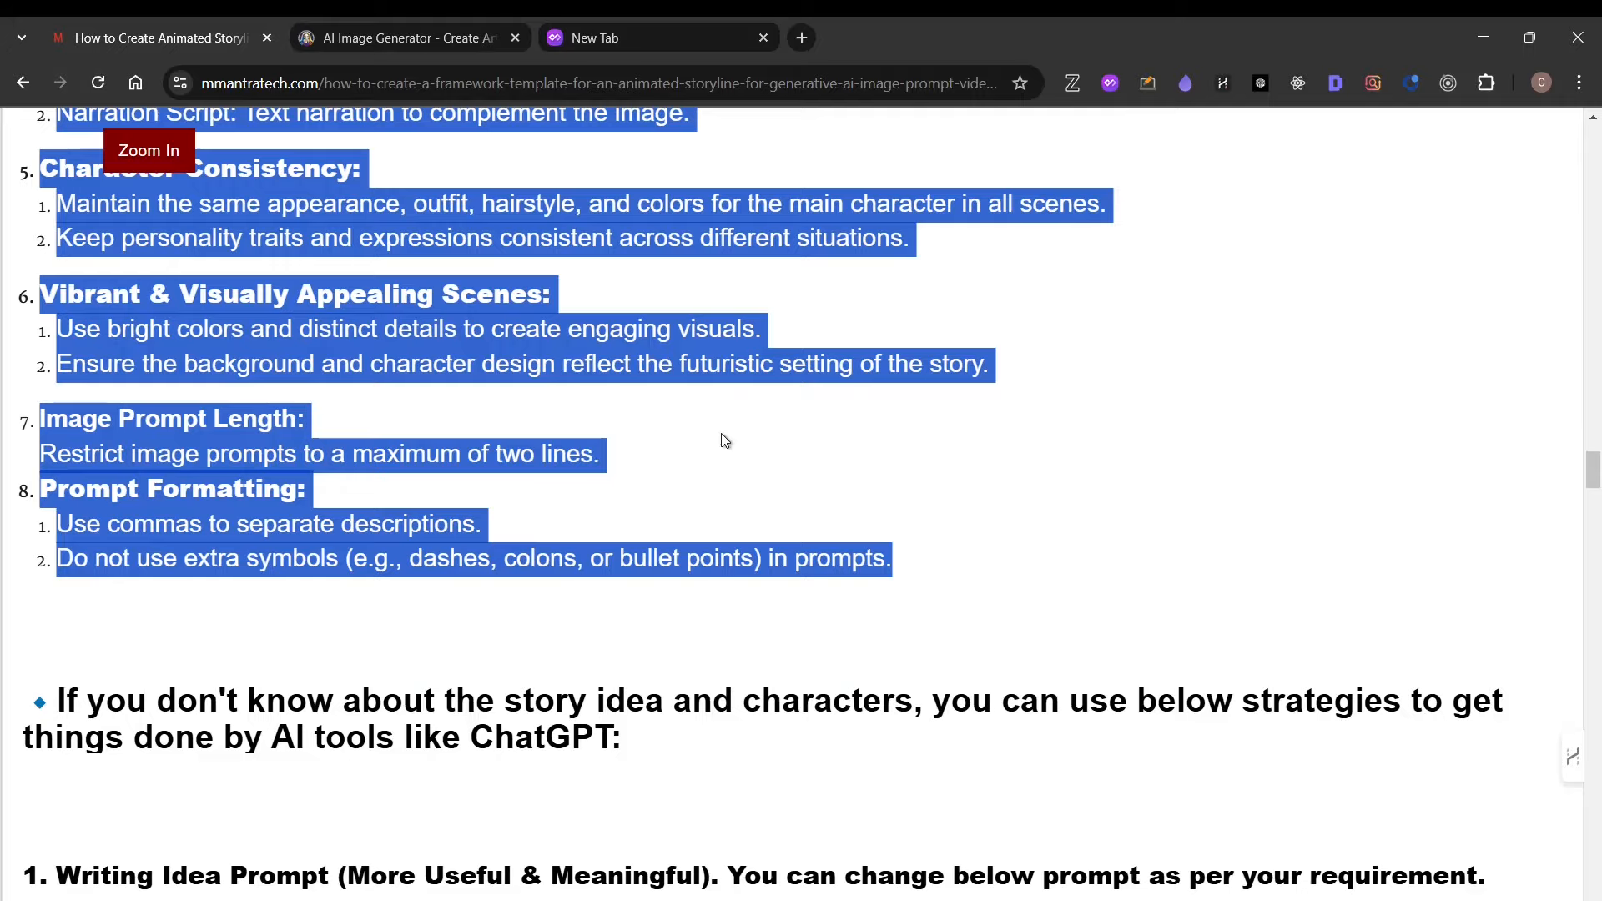
scroll(654, 467, down, 4)
click(583, 509)
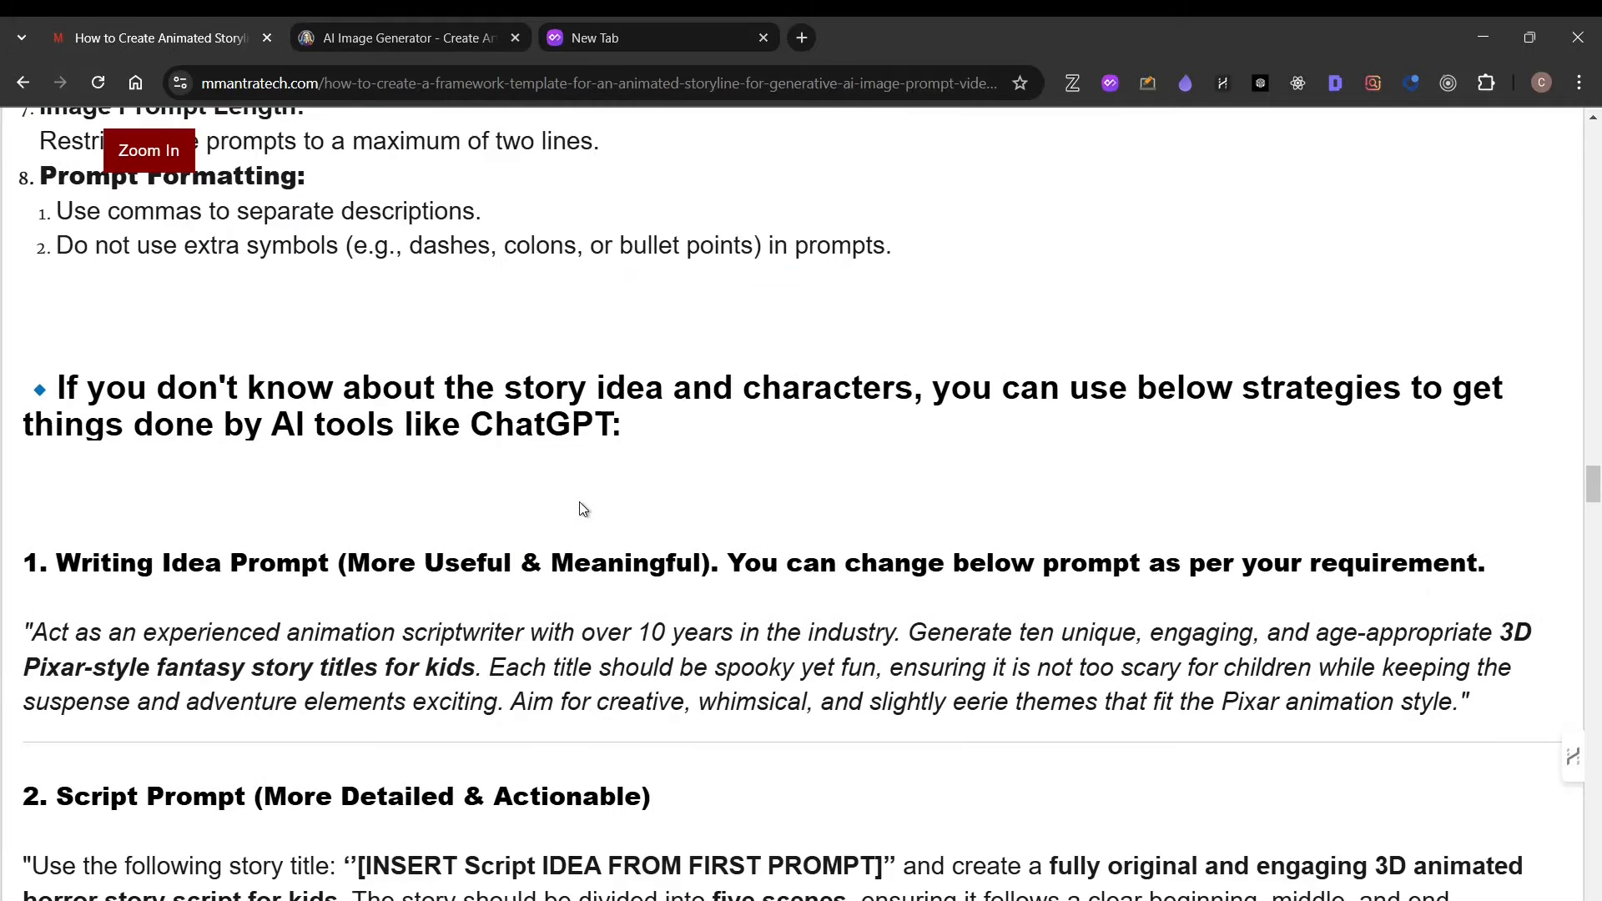
scroll(583, 509, down, 7)
scroll(583, 509, down, 10)
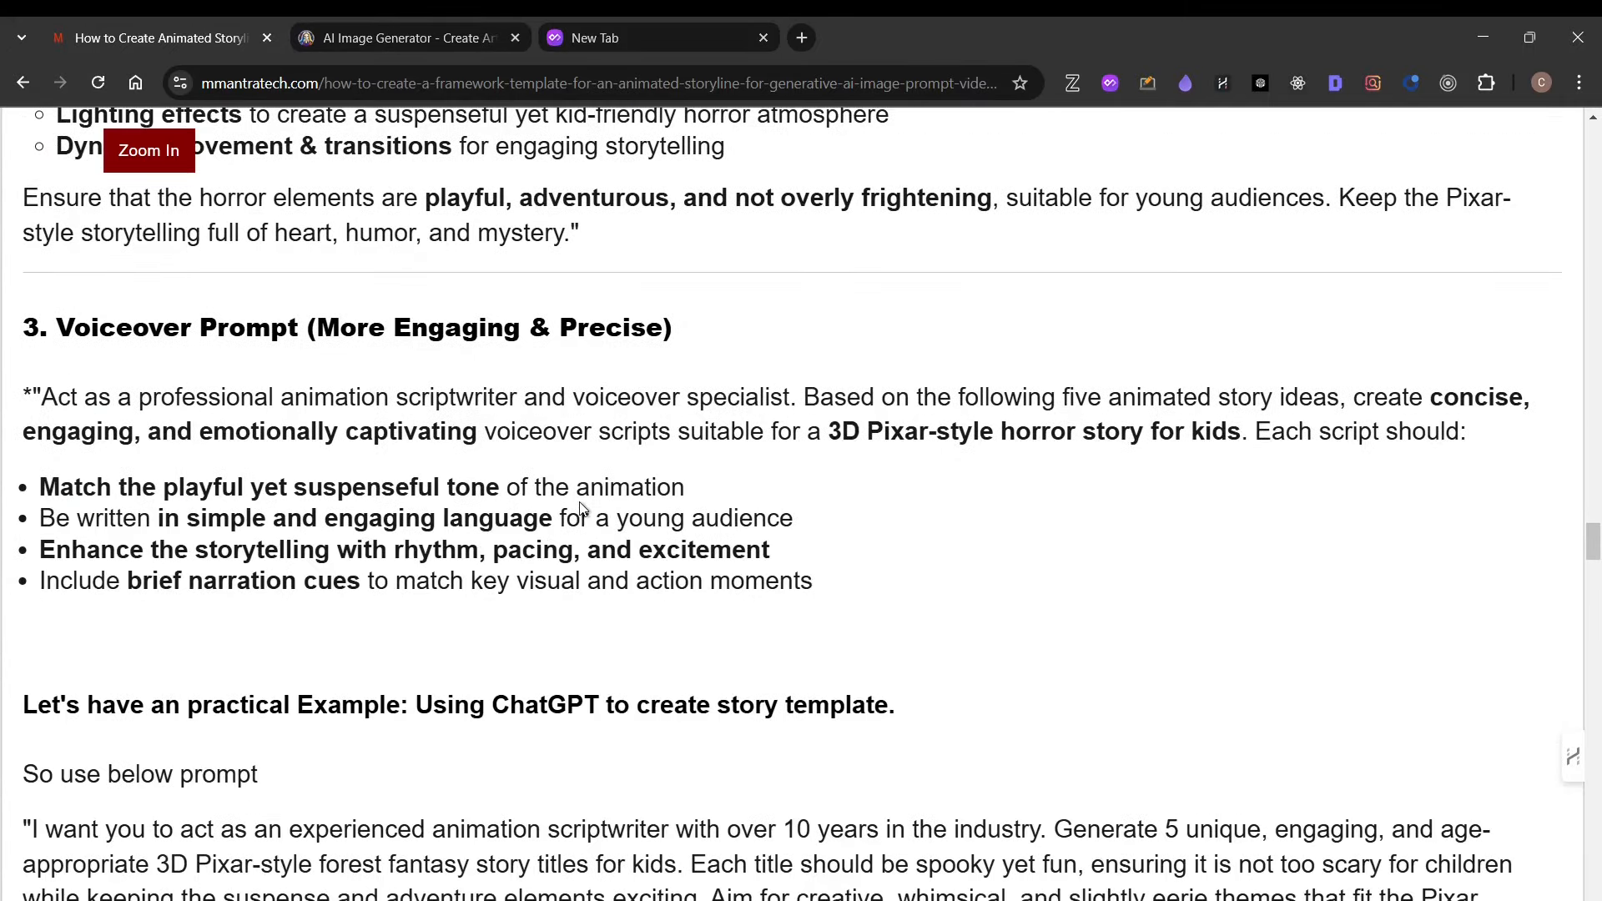
scroll(582, 435, down, 2)
scroll(577, 428, down, 5)
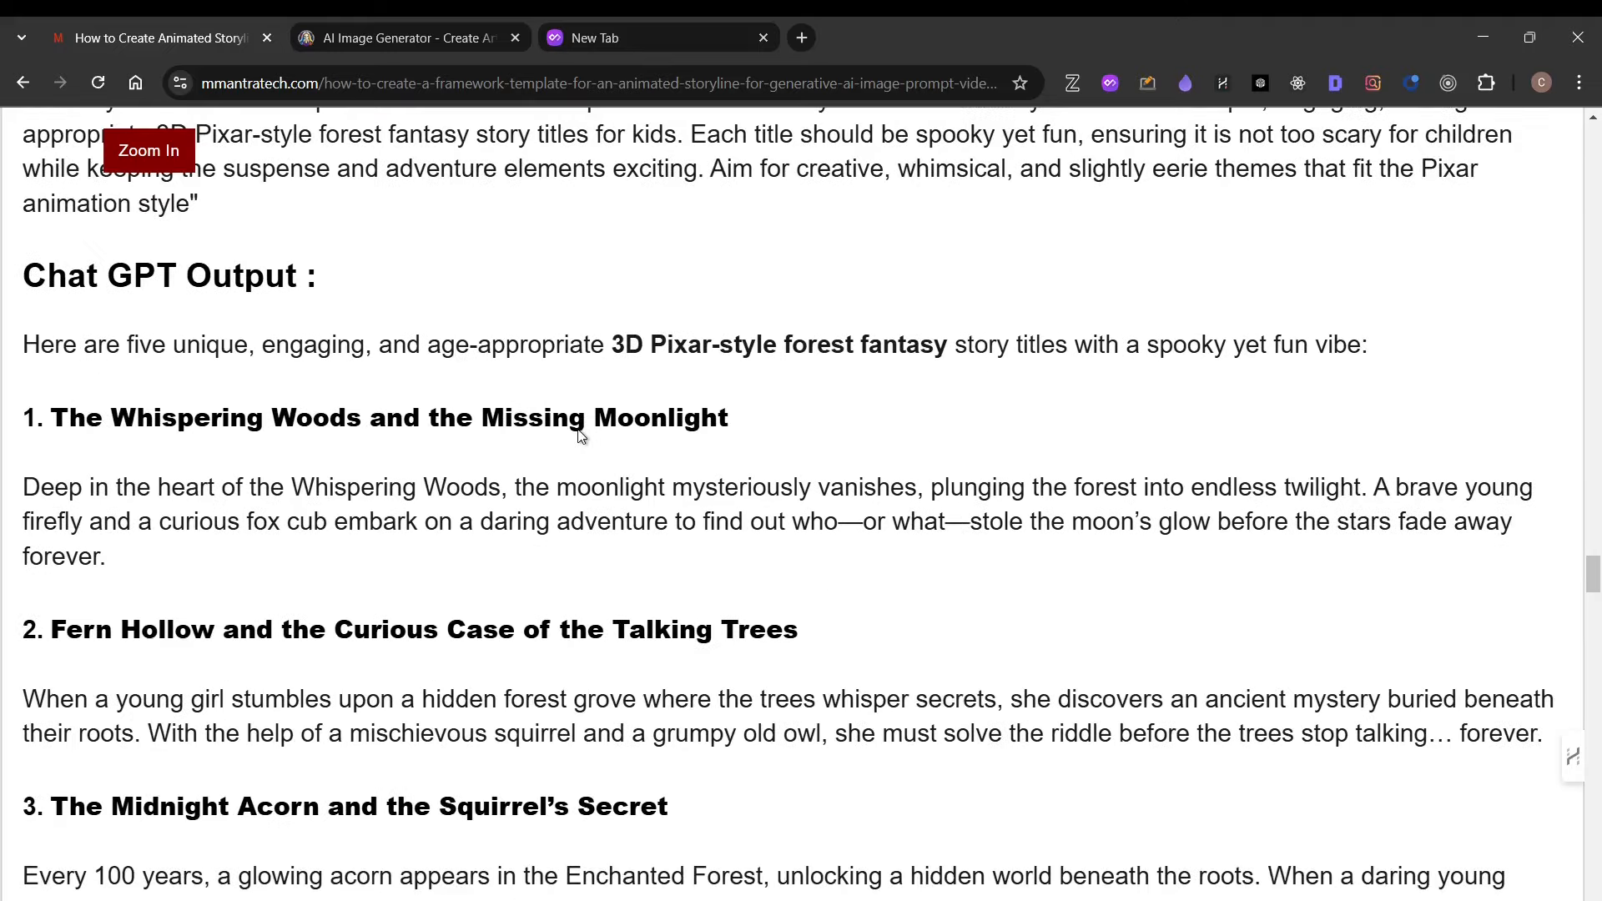
Read the article's practical example, from the forest fantasy story titles through The Midnight Acorn and the Squirrel's Secret scene scripts.
scroll(579, 429, up, 4)
scroll(579, 432, down, 6)
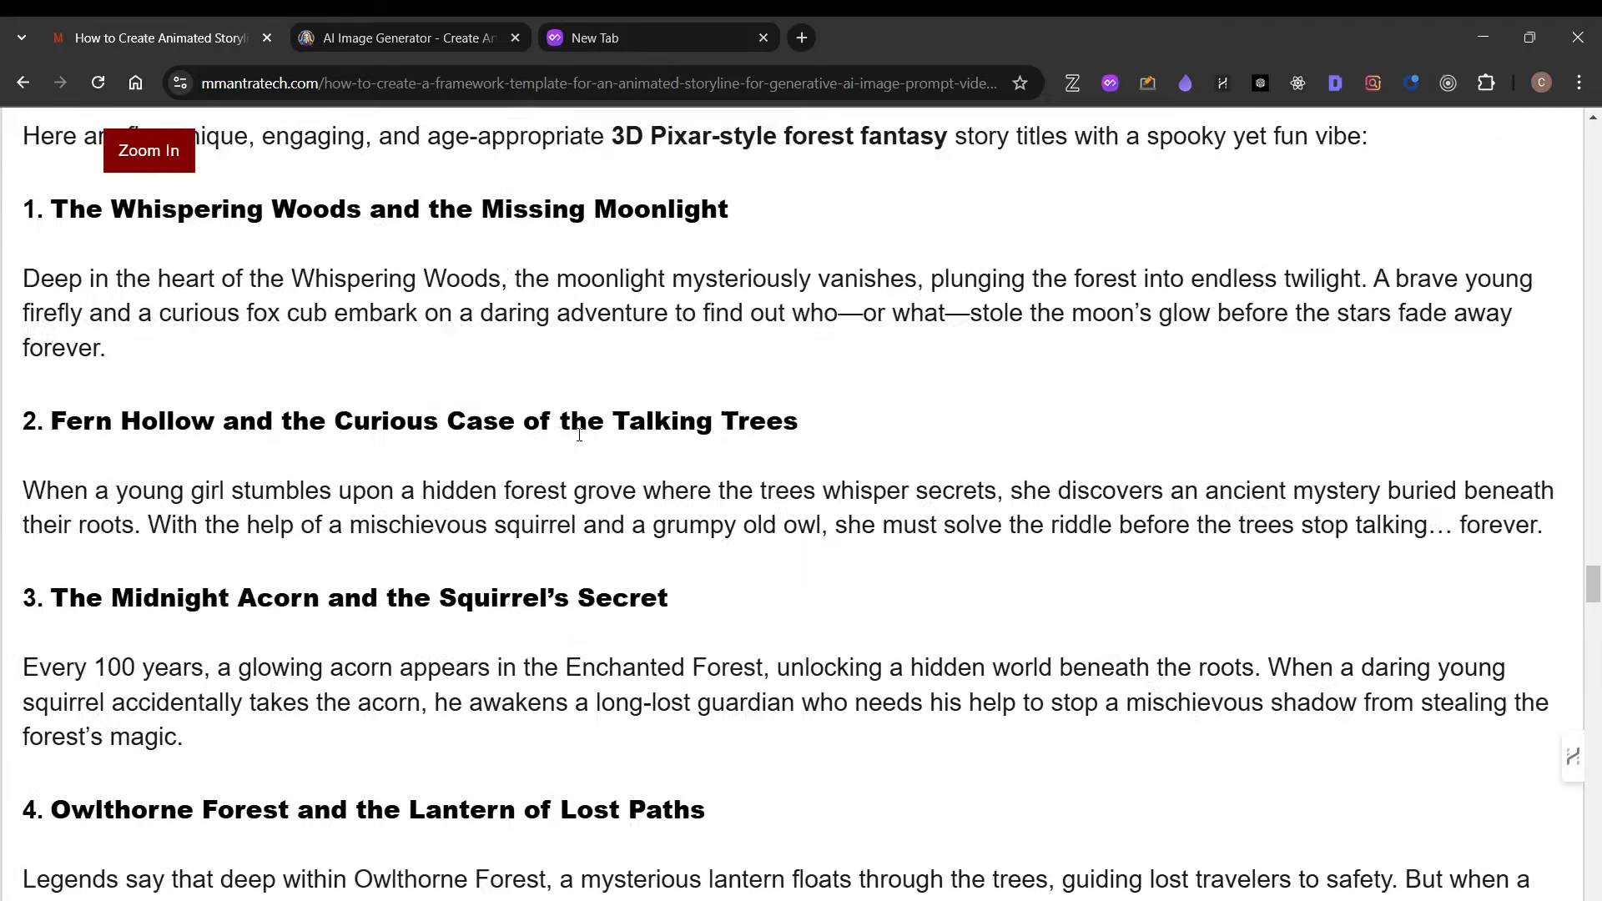
scroll(579, 434, down, 12)
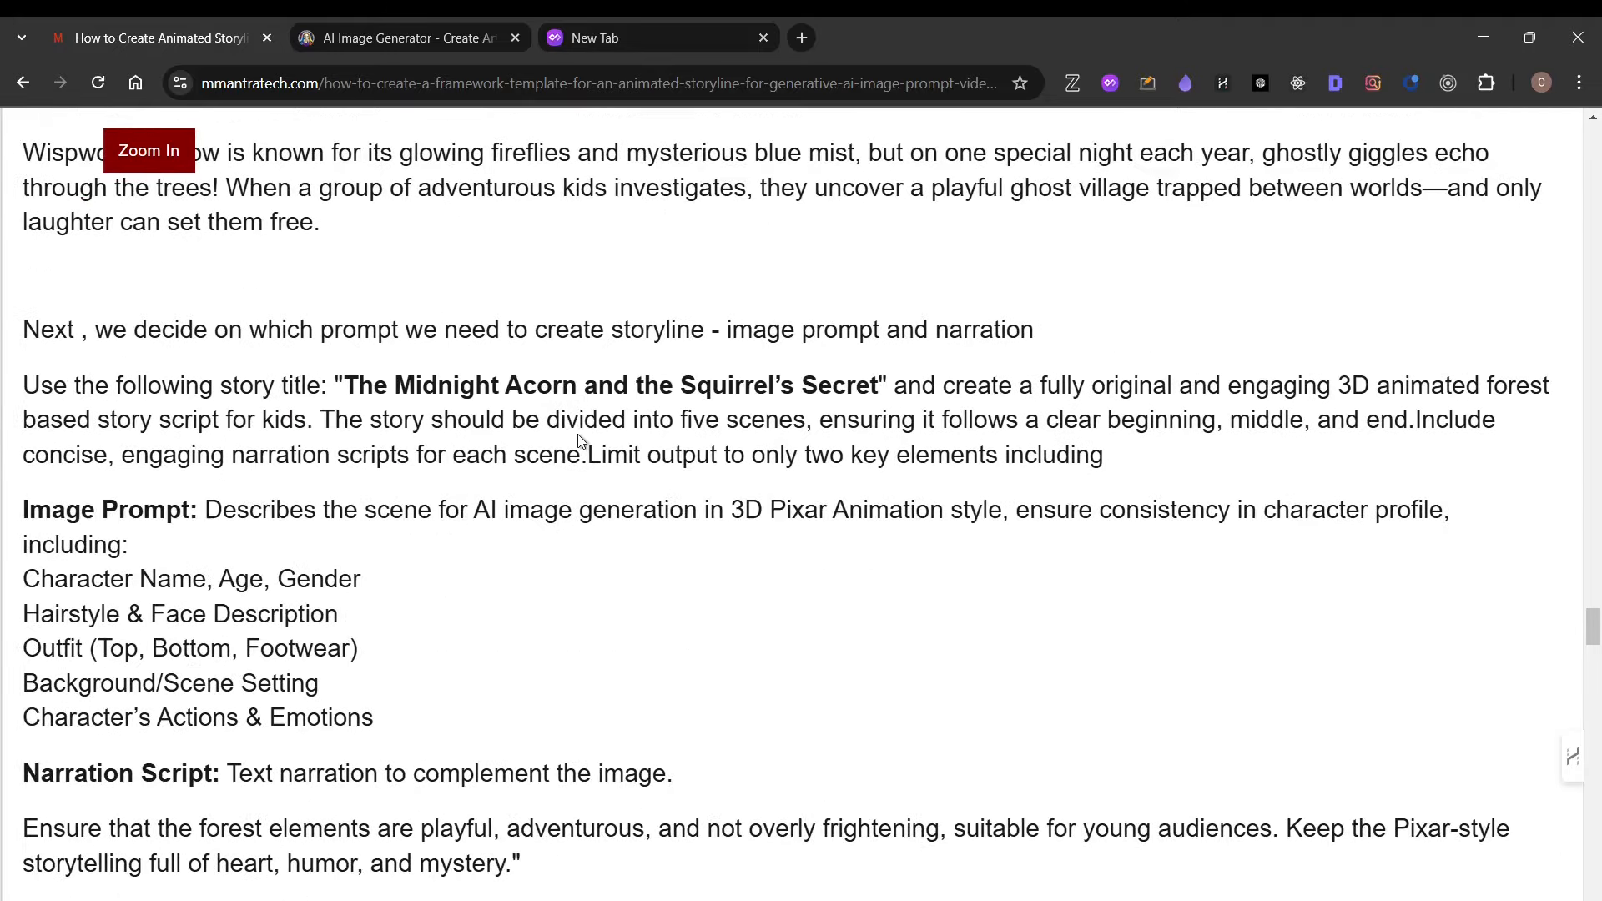
scroll(581, 442, down, 16)
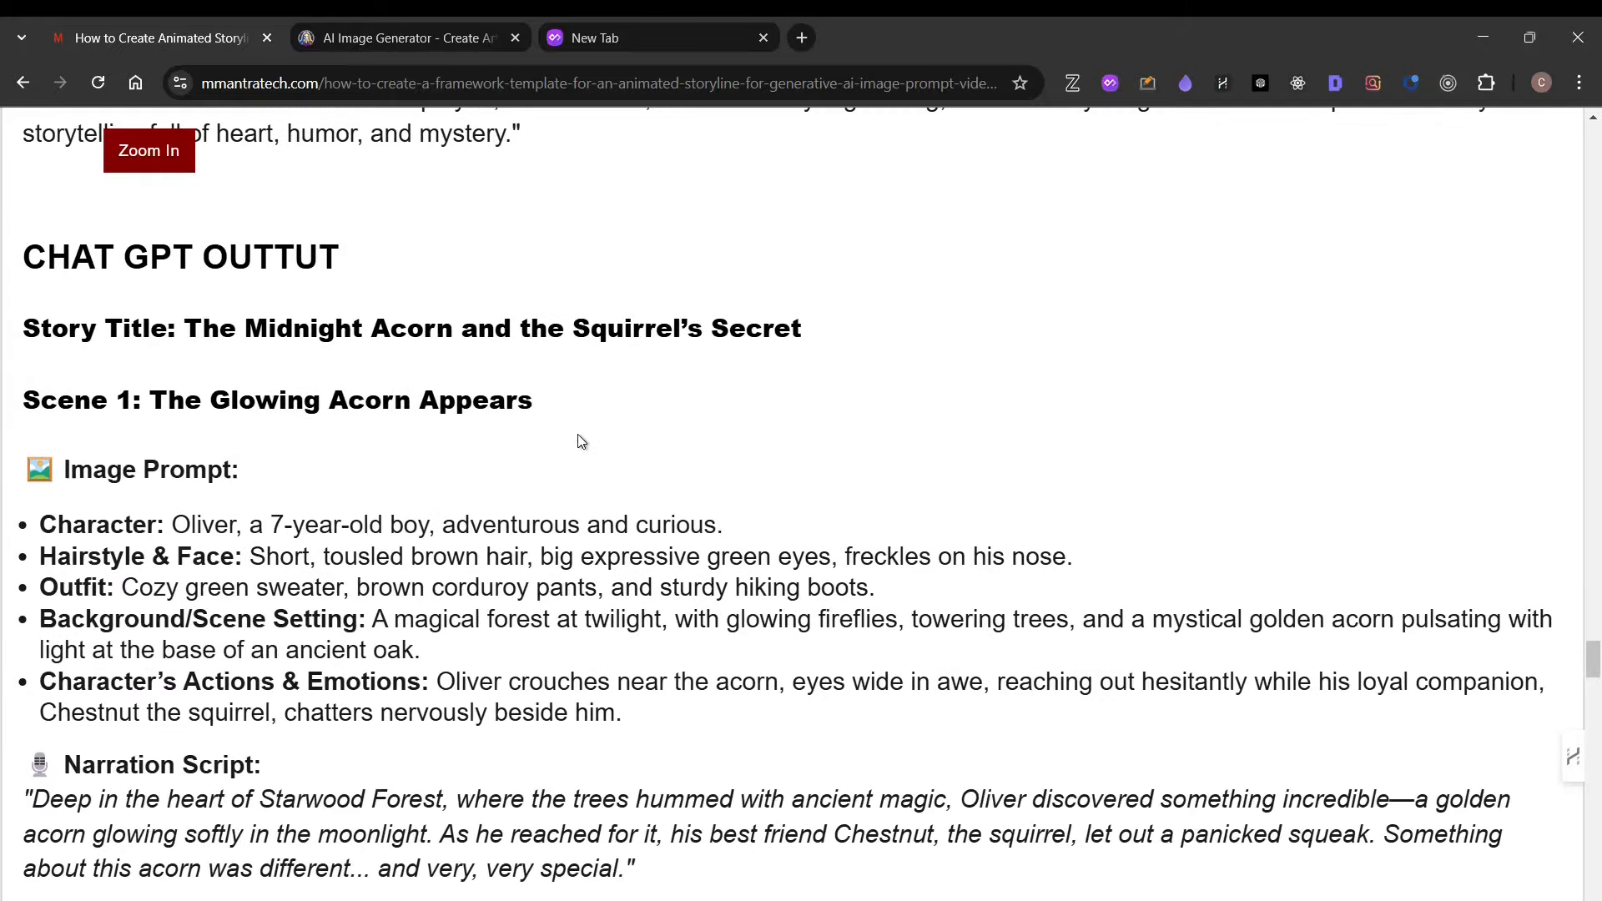
scroll(582, 448, down, 12)
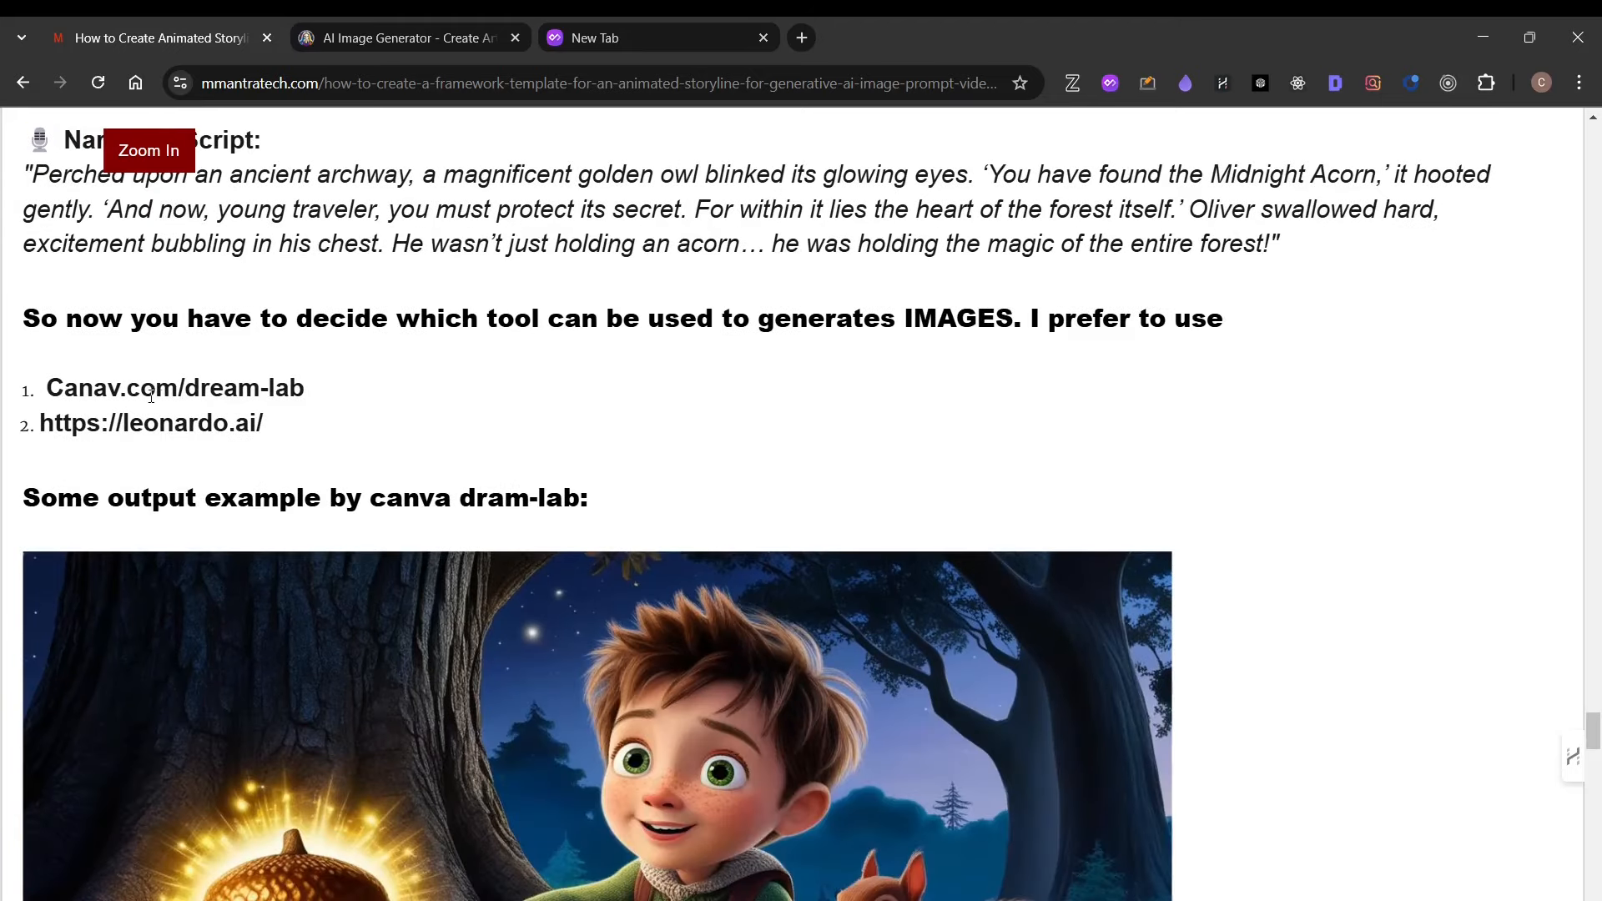
Examine the article's recommended image generation tools, Canva Dream Lab and leonardo.ai, and the example images made with Dream Lab.
drag(240, 388, 364, 393)
click(193, 445)
scroll(449, 455, down, 4)
scroll(367, 677, down, 9)
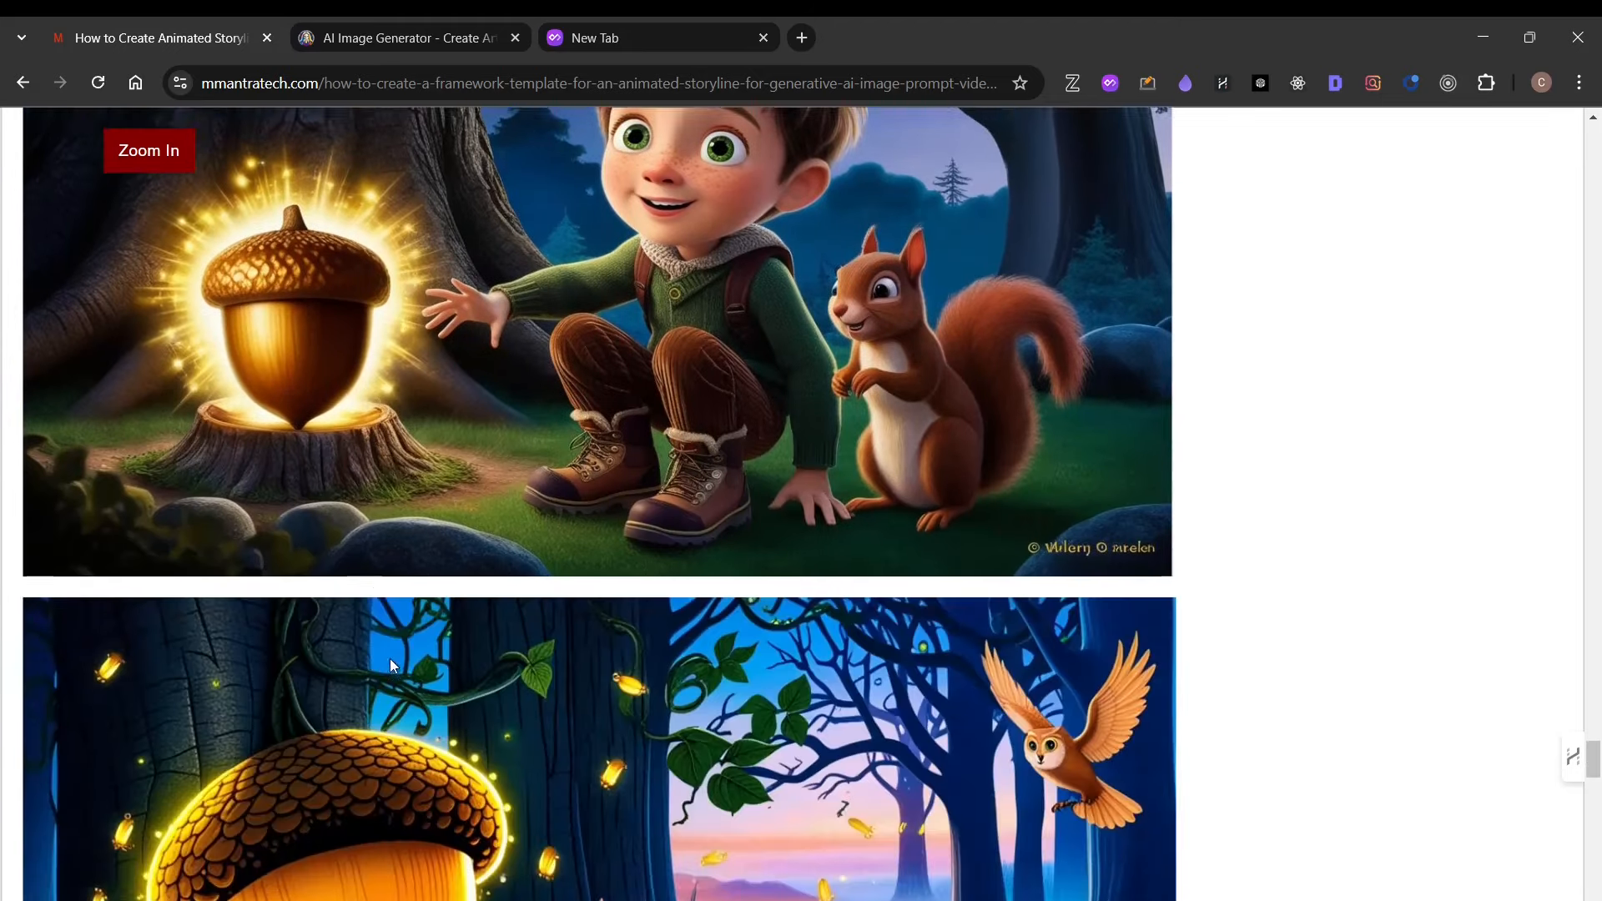
scroll(422, 643, up, 11)
scroll(338, 503, up, 7)
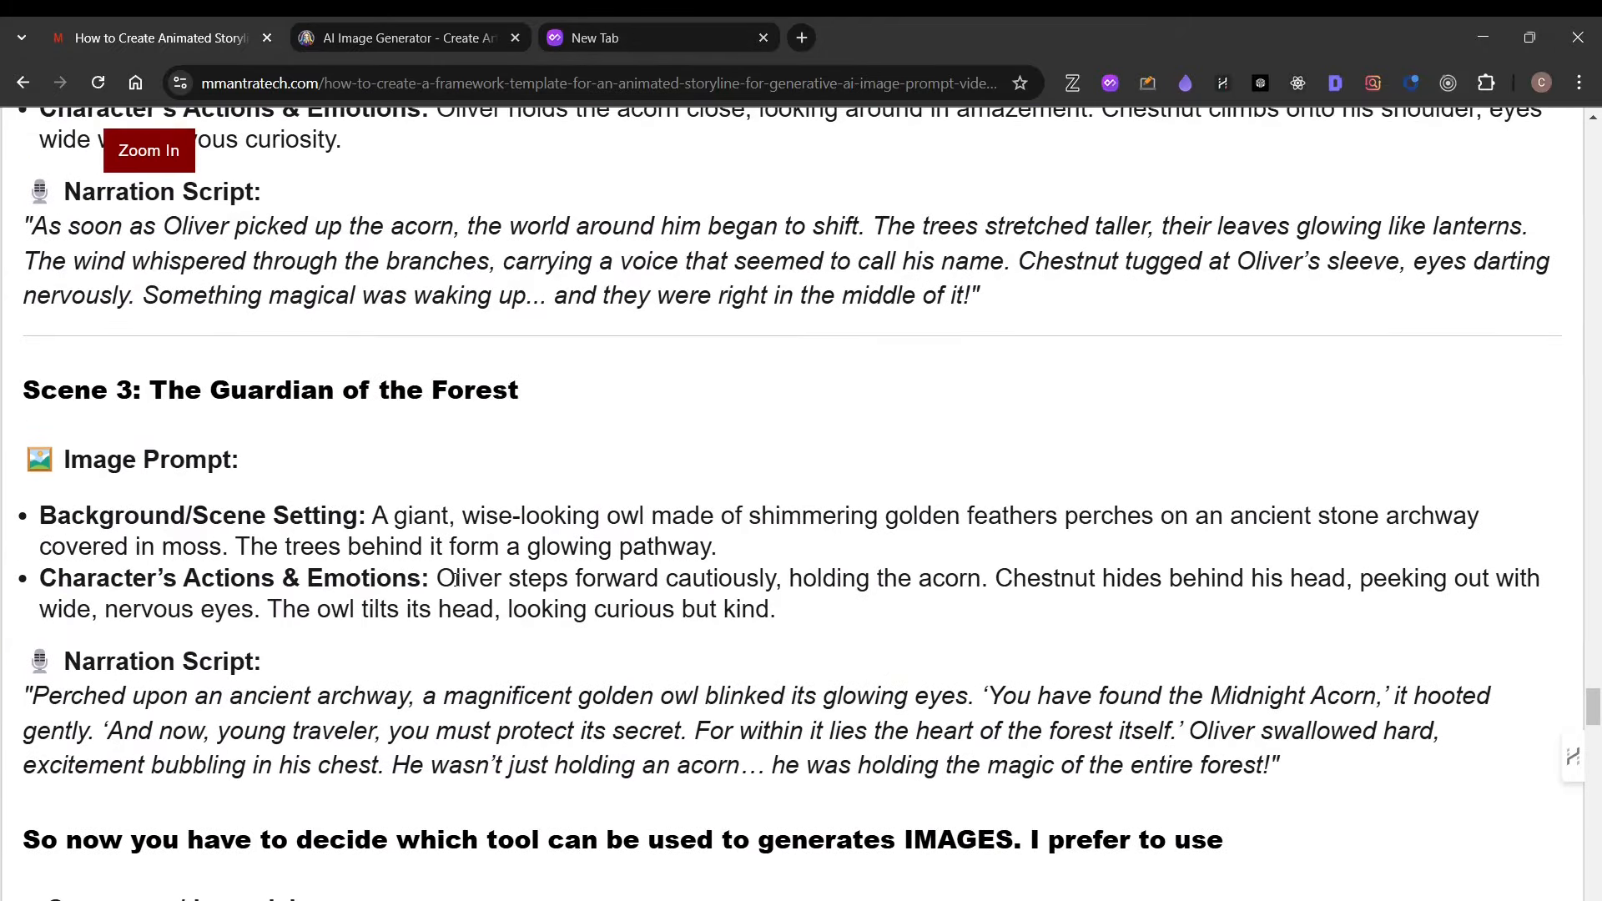
scroll(401, 572, down, 5)
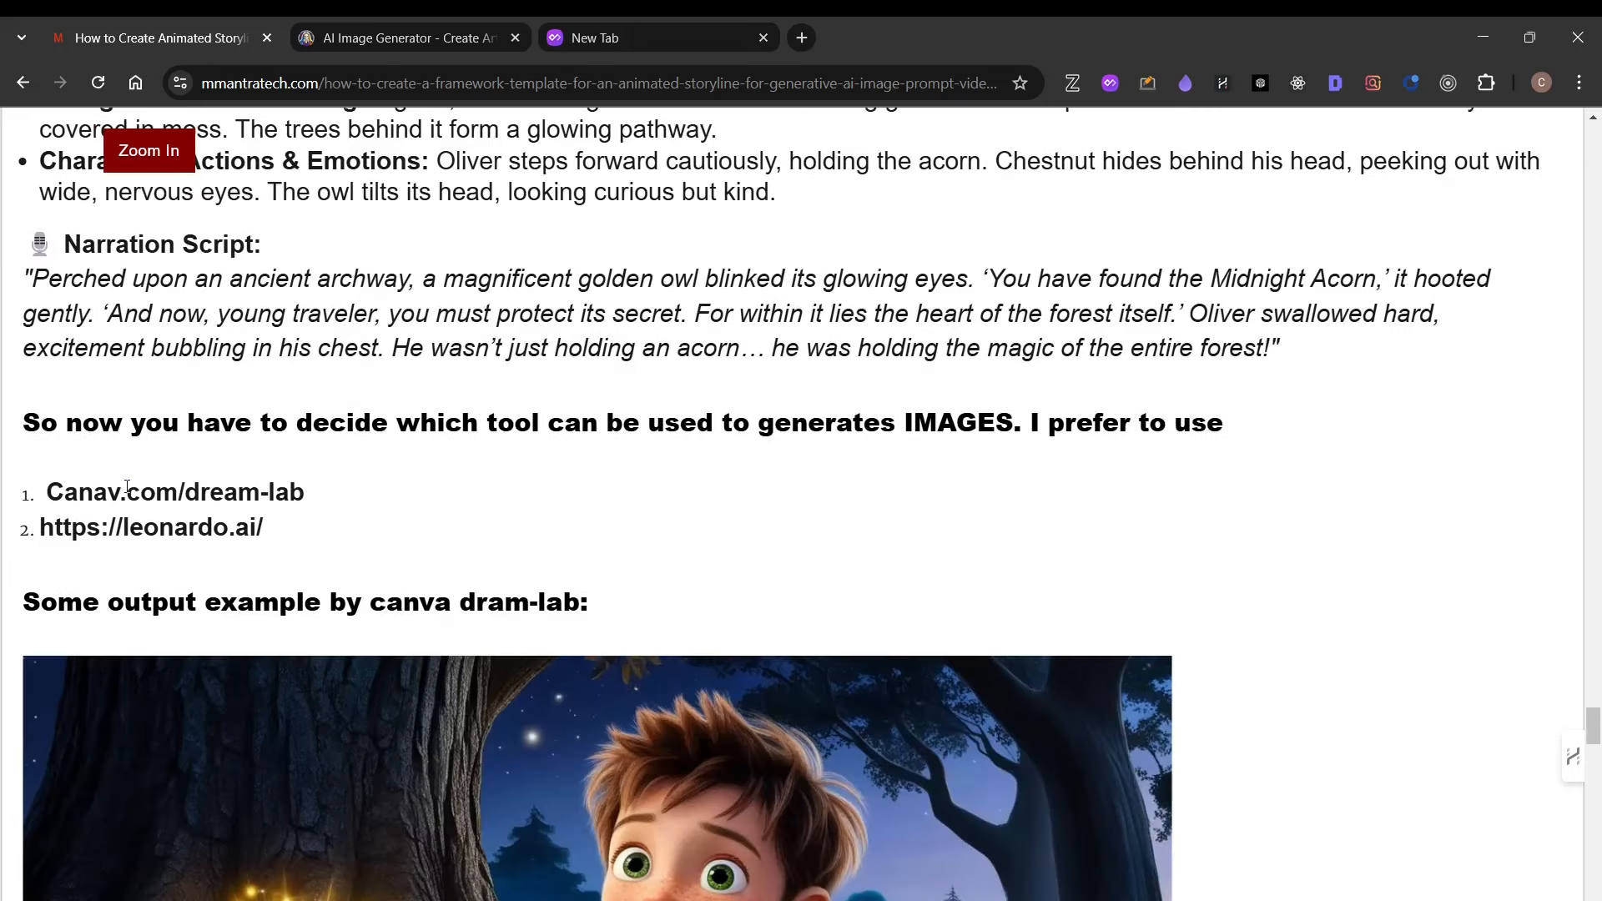
drag(123, 497, 383, 479)
Switch to Canva Dream Lab and examine the image sets previously generated for the forest story scenes.
key(alt+Tab)
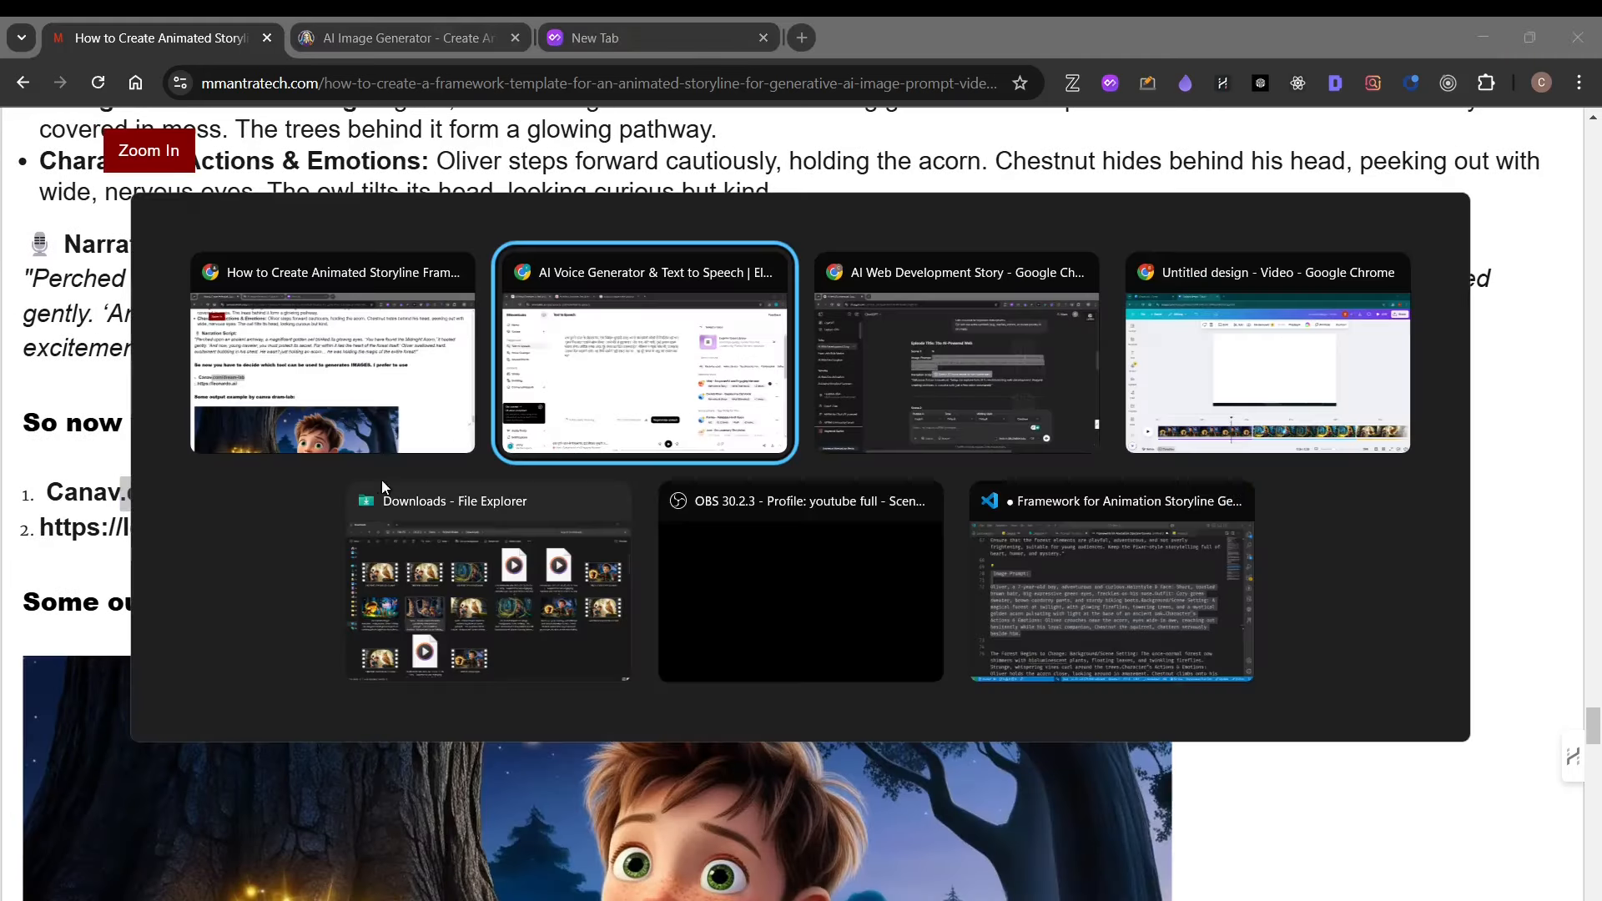
click(1181, 450)
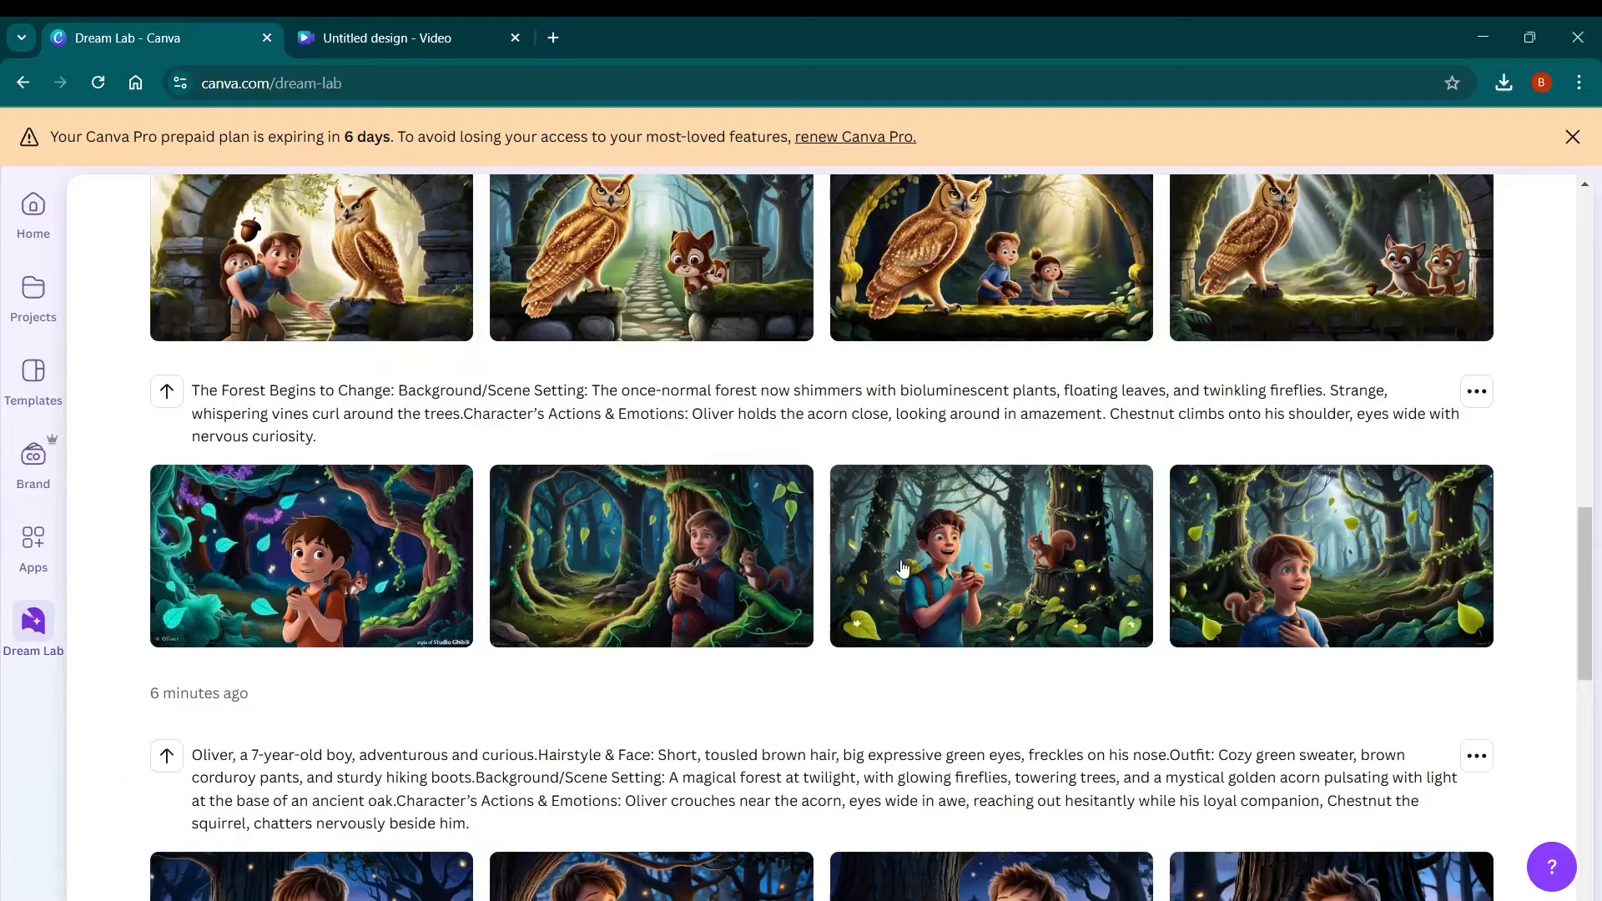
scroll(1063, 692, up, 10)
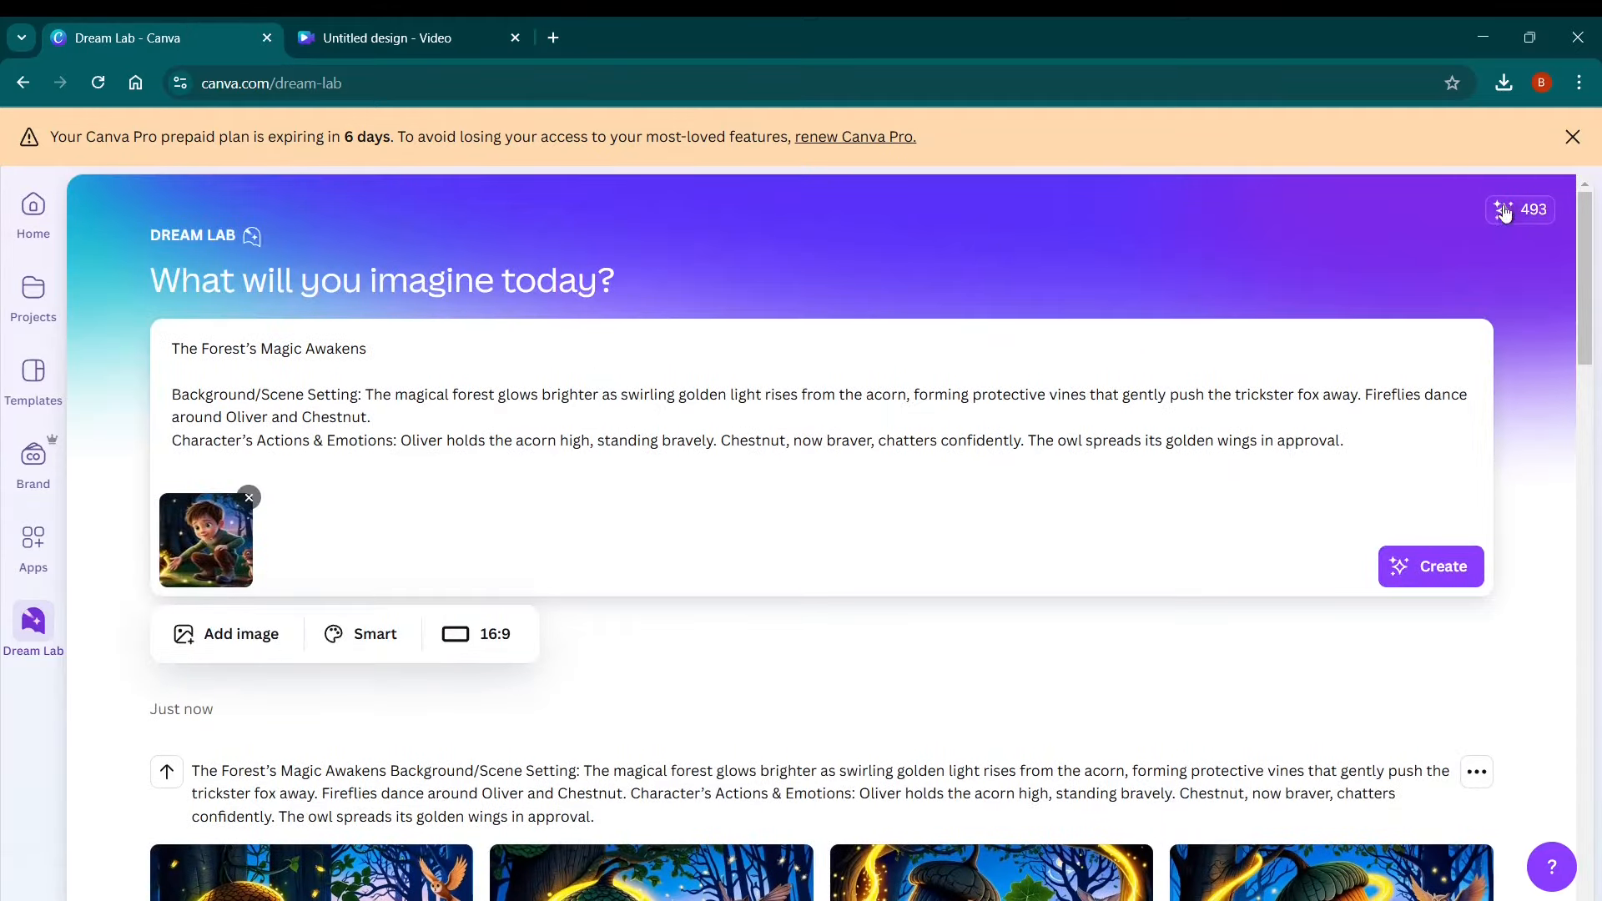
scroll(793, 558, down, 8)
scroll(814, 612, down, 13)
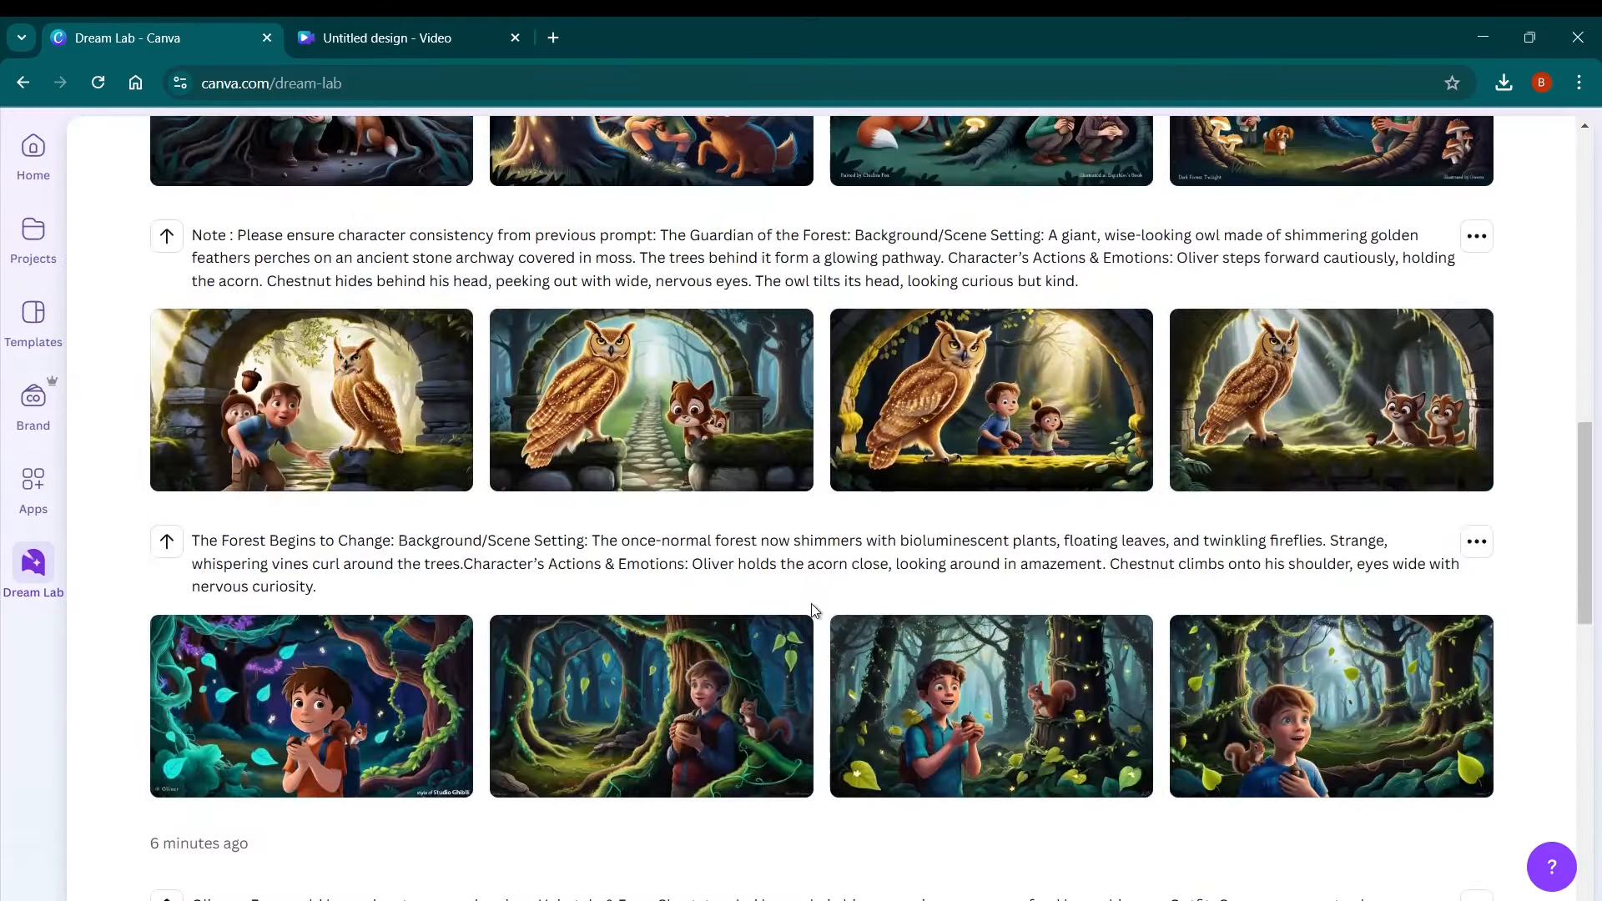
scroll(814, 612, up, 16)
scroll(815, 615, up, 4)
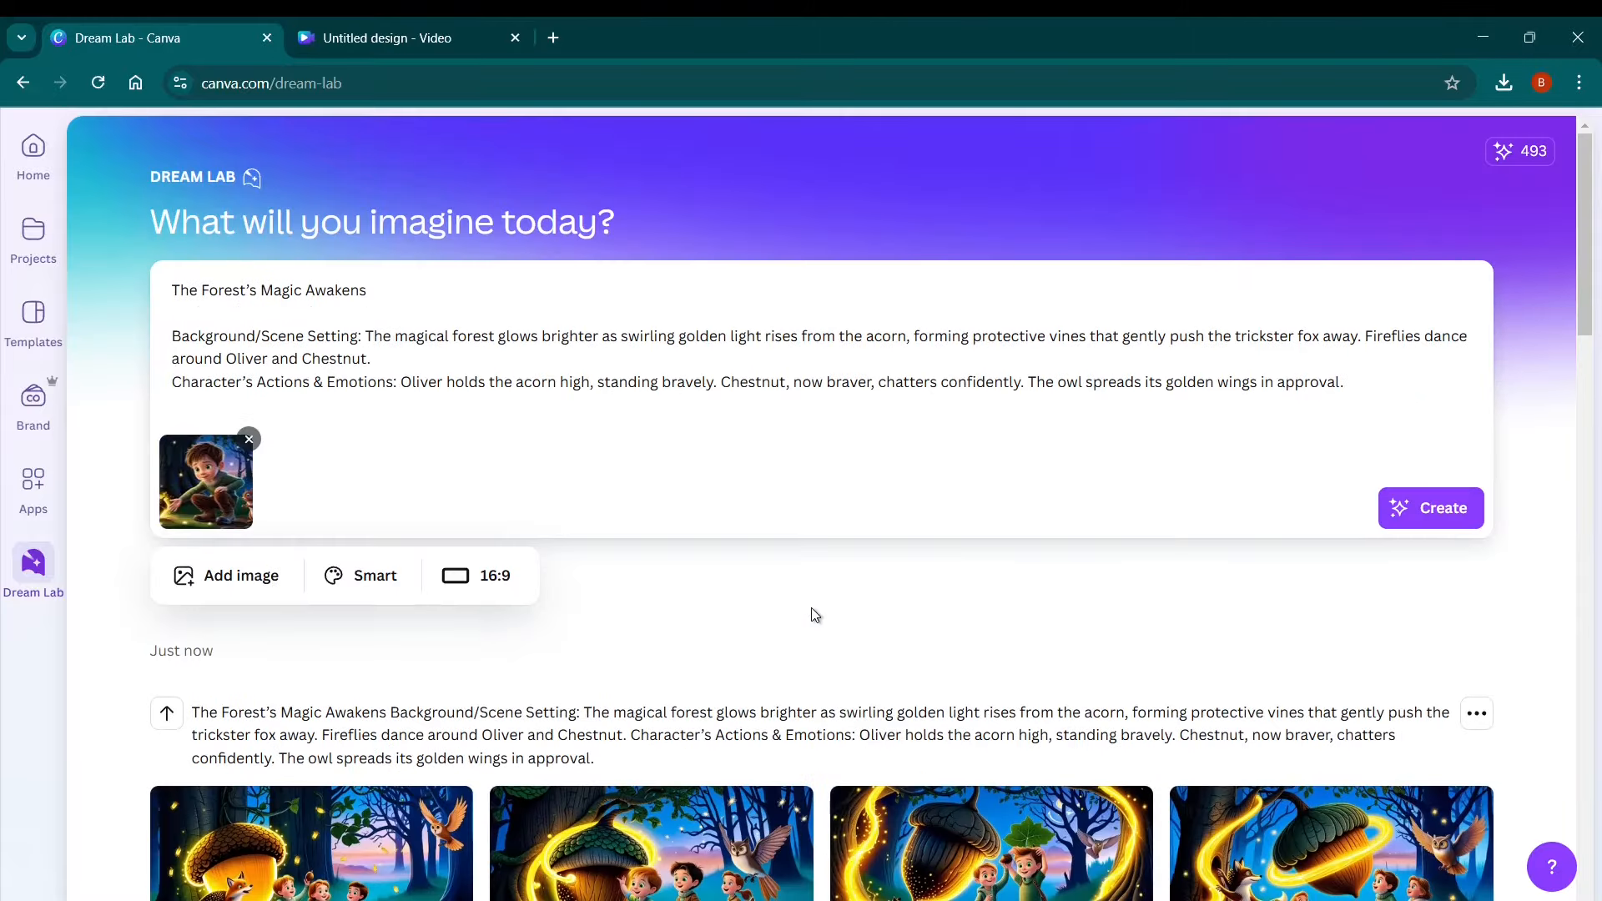
Reload Dream Lab, dismiss the plan expiry banner and enter the copied Scene 1 futuristic classroom prompt as the image description.
click(448, 83)
key(Return)
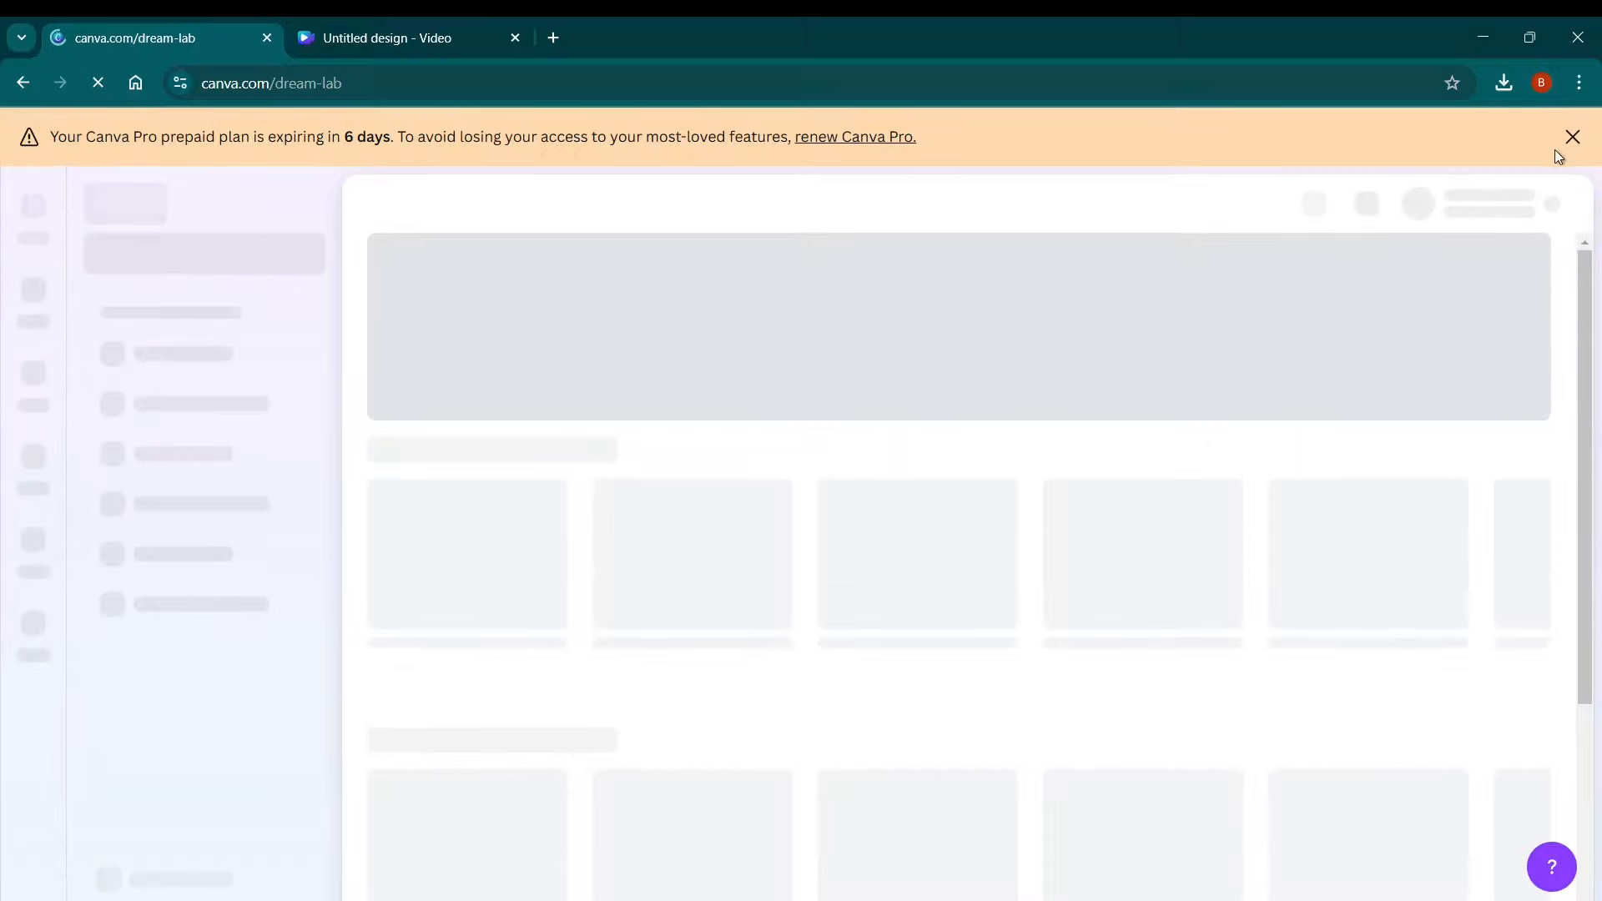
click(1567, 136)
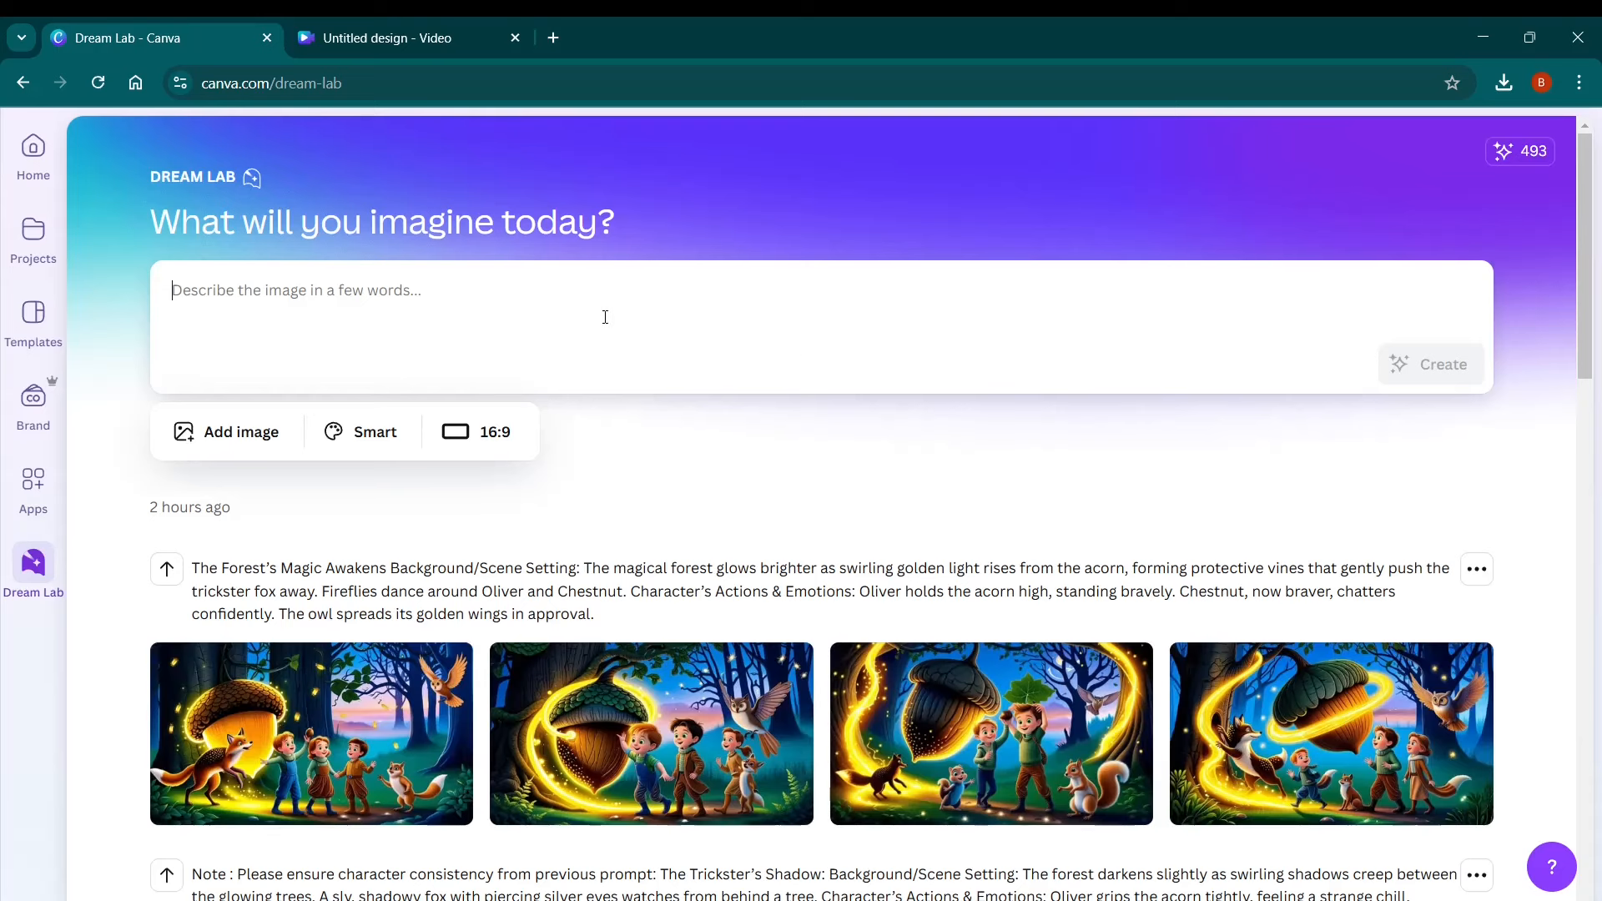
text(A futuristic classroom, holographic screens display AI coding interfaces, Techmalasi, a cheerful professor in a white lab coat and futuristic armor, gestures toward the screens while students watch with curiosity.)
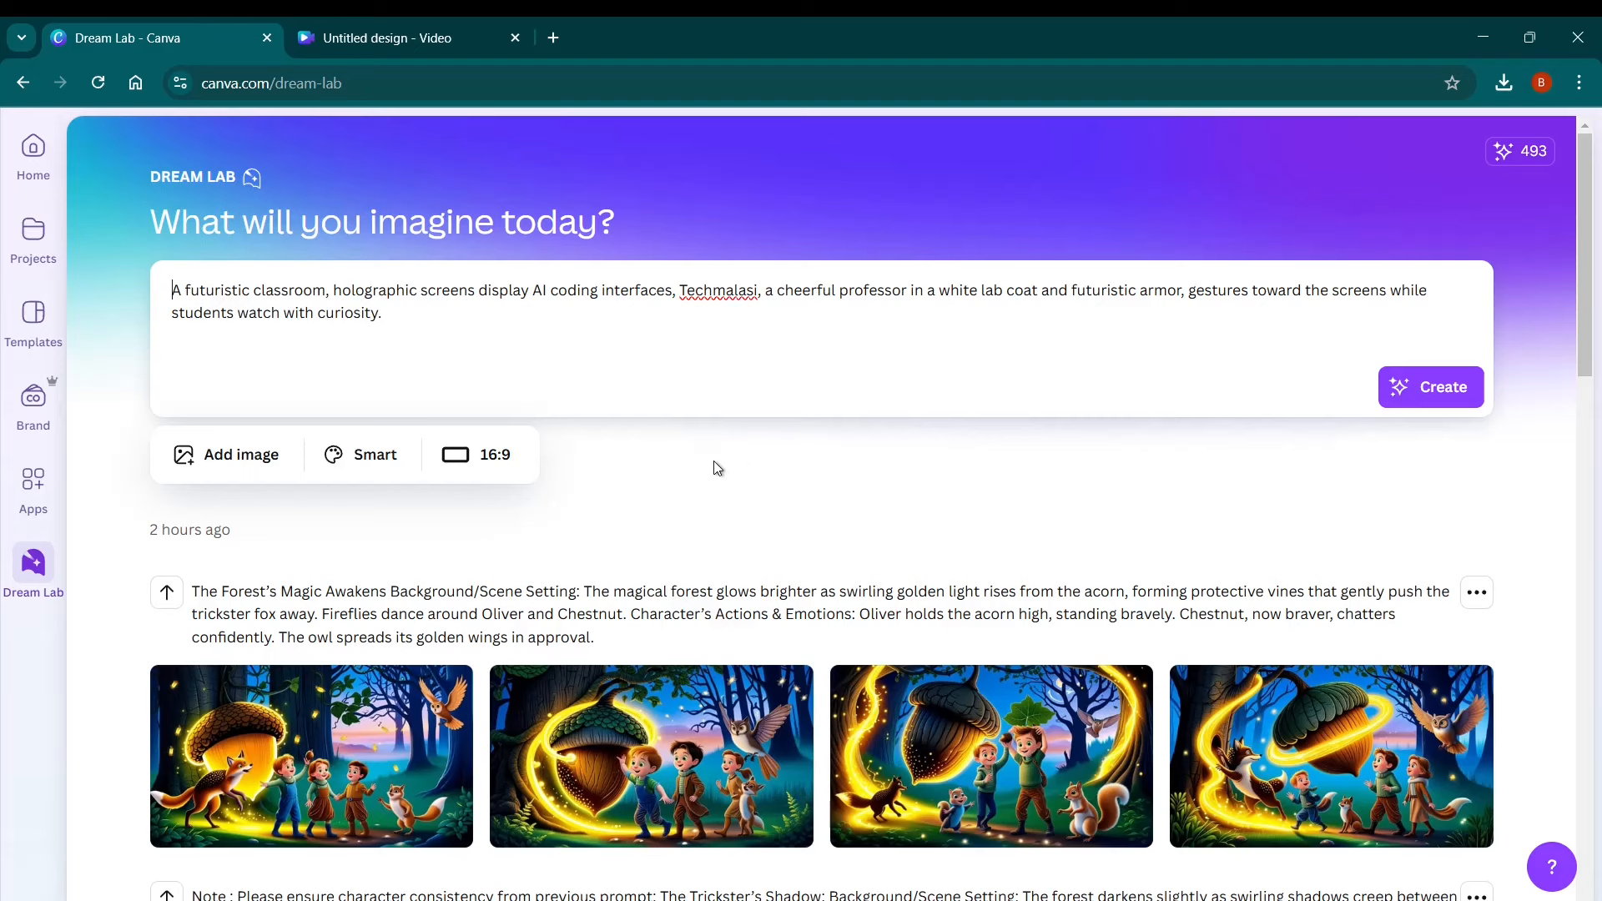
scroll(716, 469, down, 5)
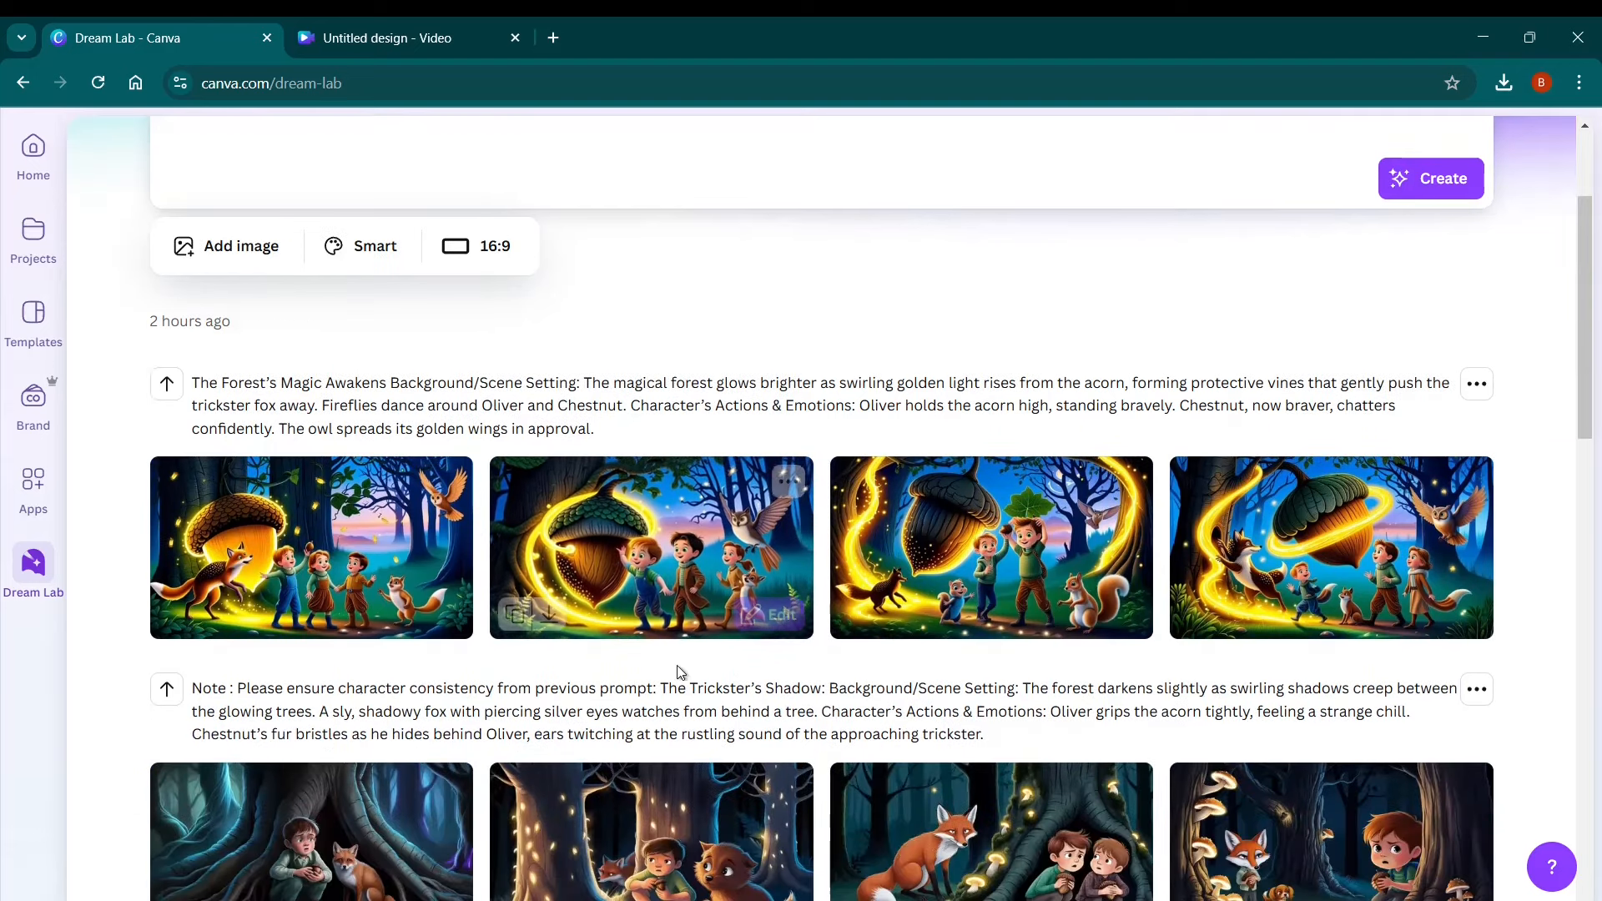
Replace the professor's name Techmalasi with "Mr. Neon Coder" in the futuristic classroom prompt and generate the images.
scroll(680, 672, down, 6)
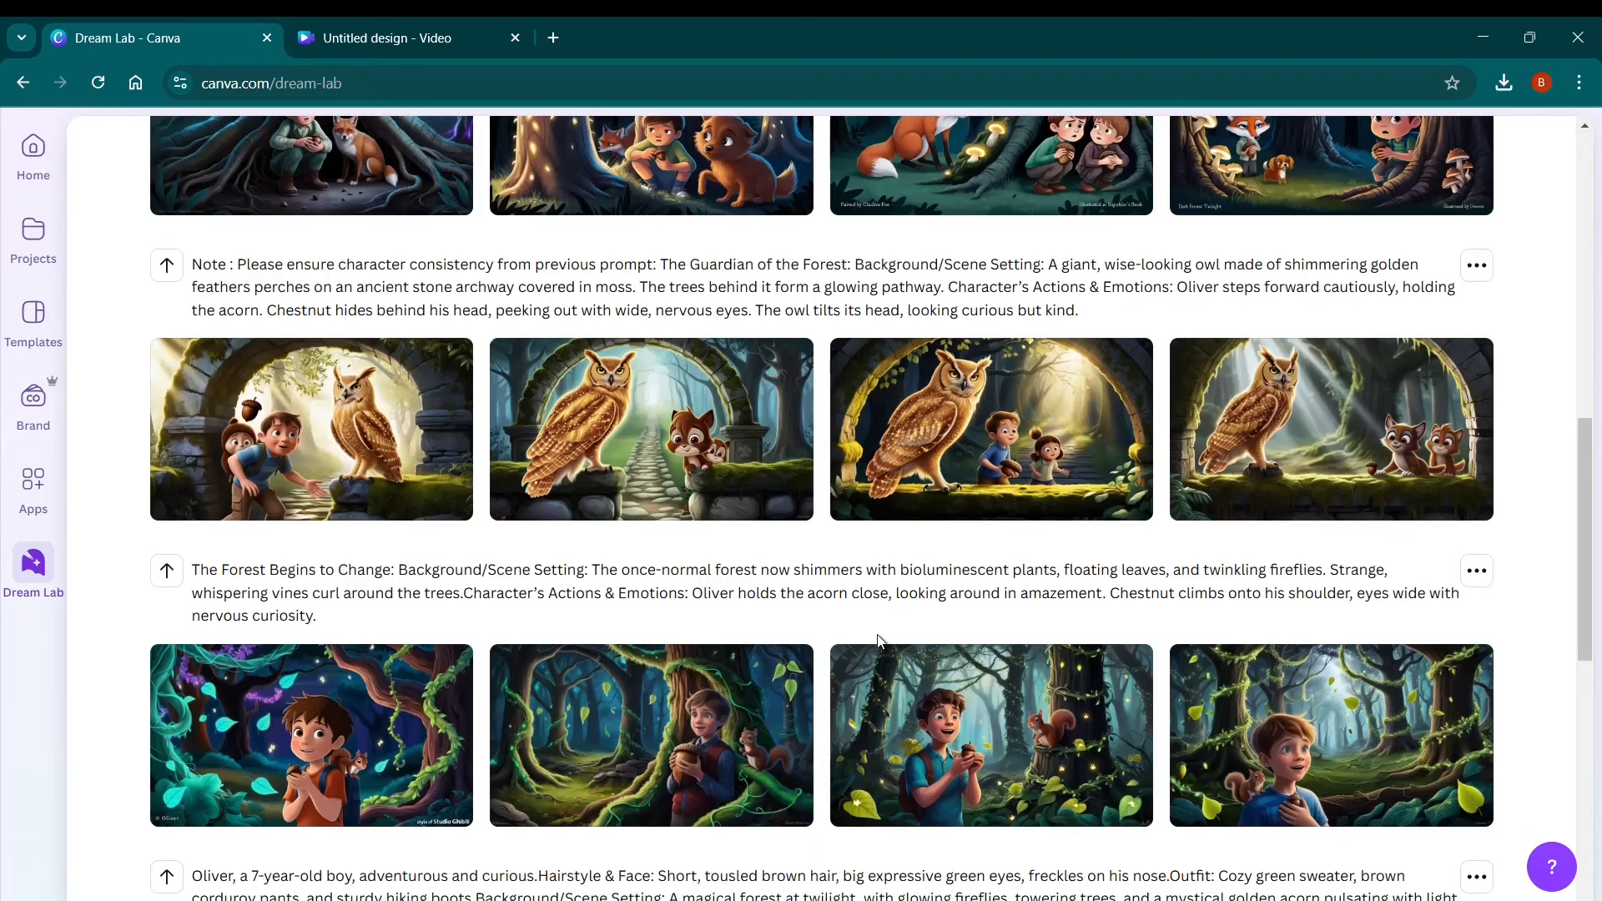
scroll(878, 640, up, 12)
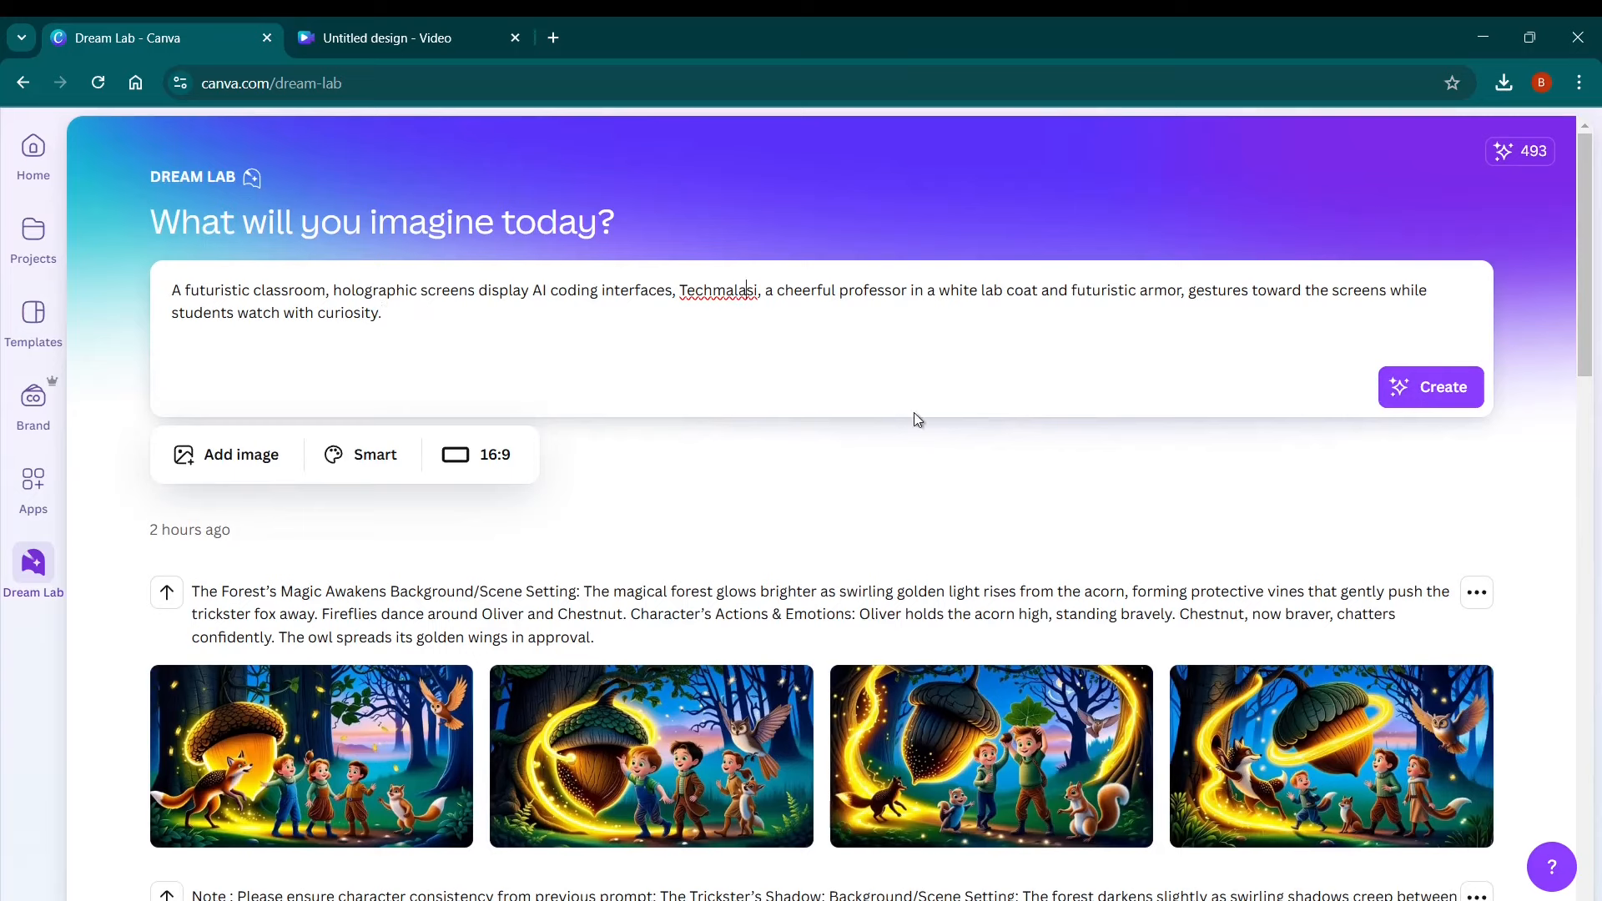
key(Delete)
key(Delete)
key(BackSpace)
key(BackSpace)
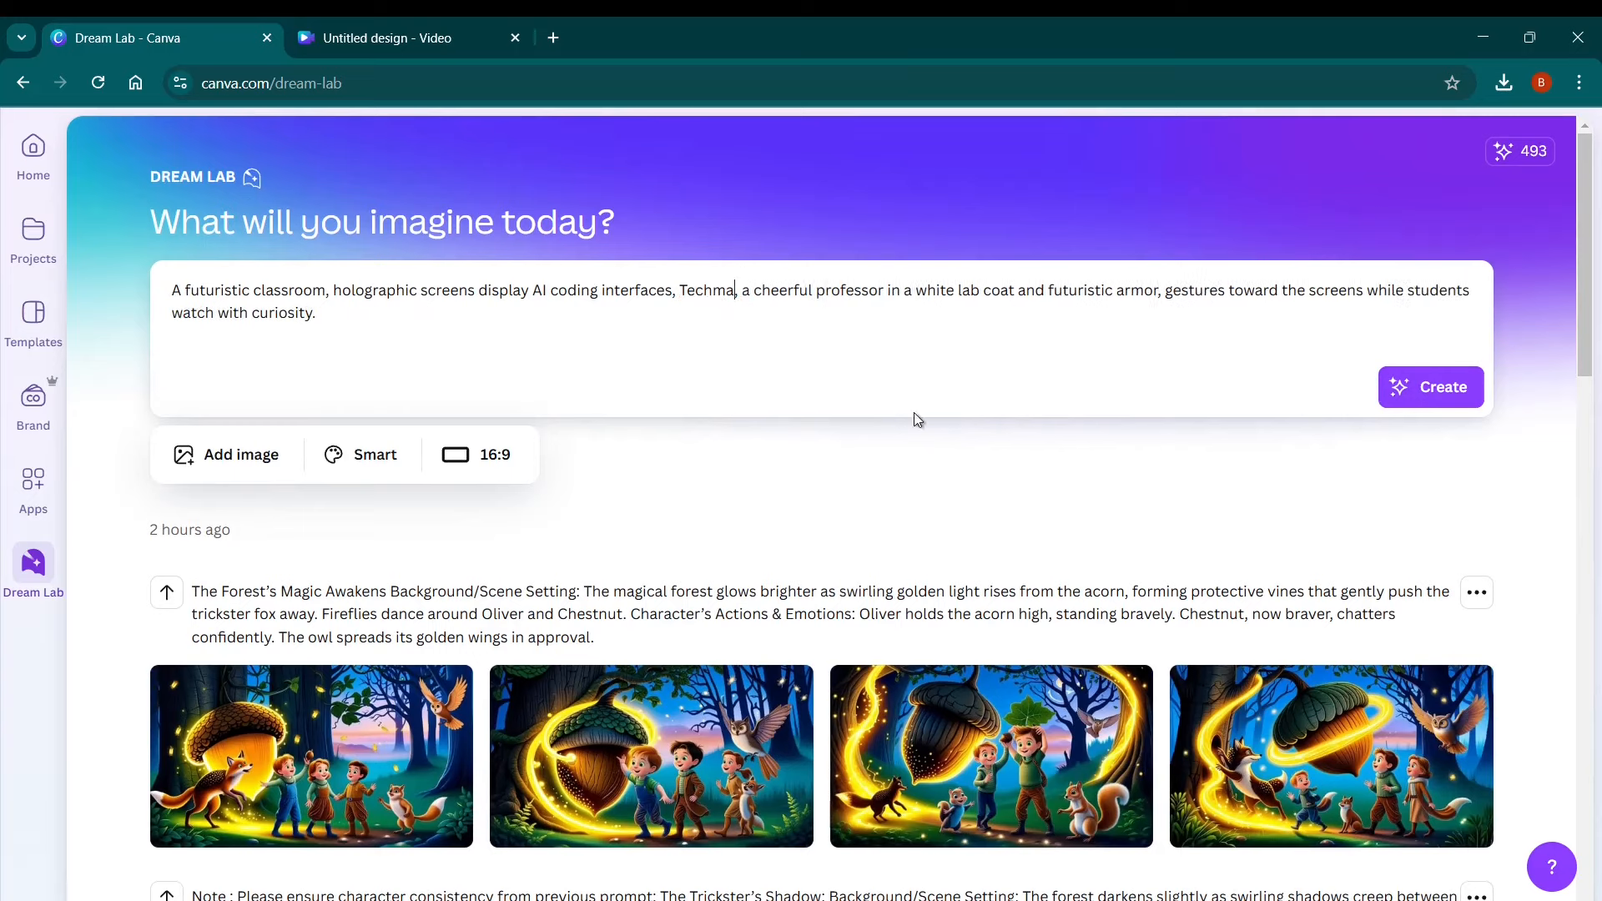
key(BackSpace)
key(BackSpace)
key(BackSpace)
key(BackSpace)
key(BackSpace)
key(BackSpace)
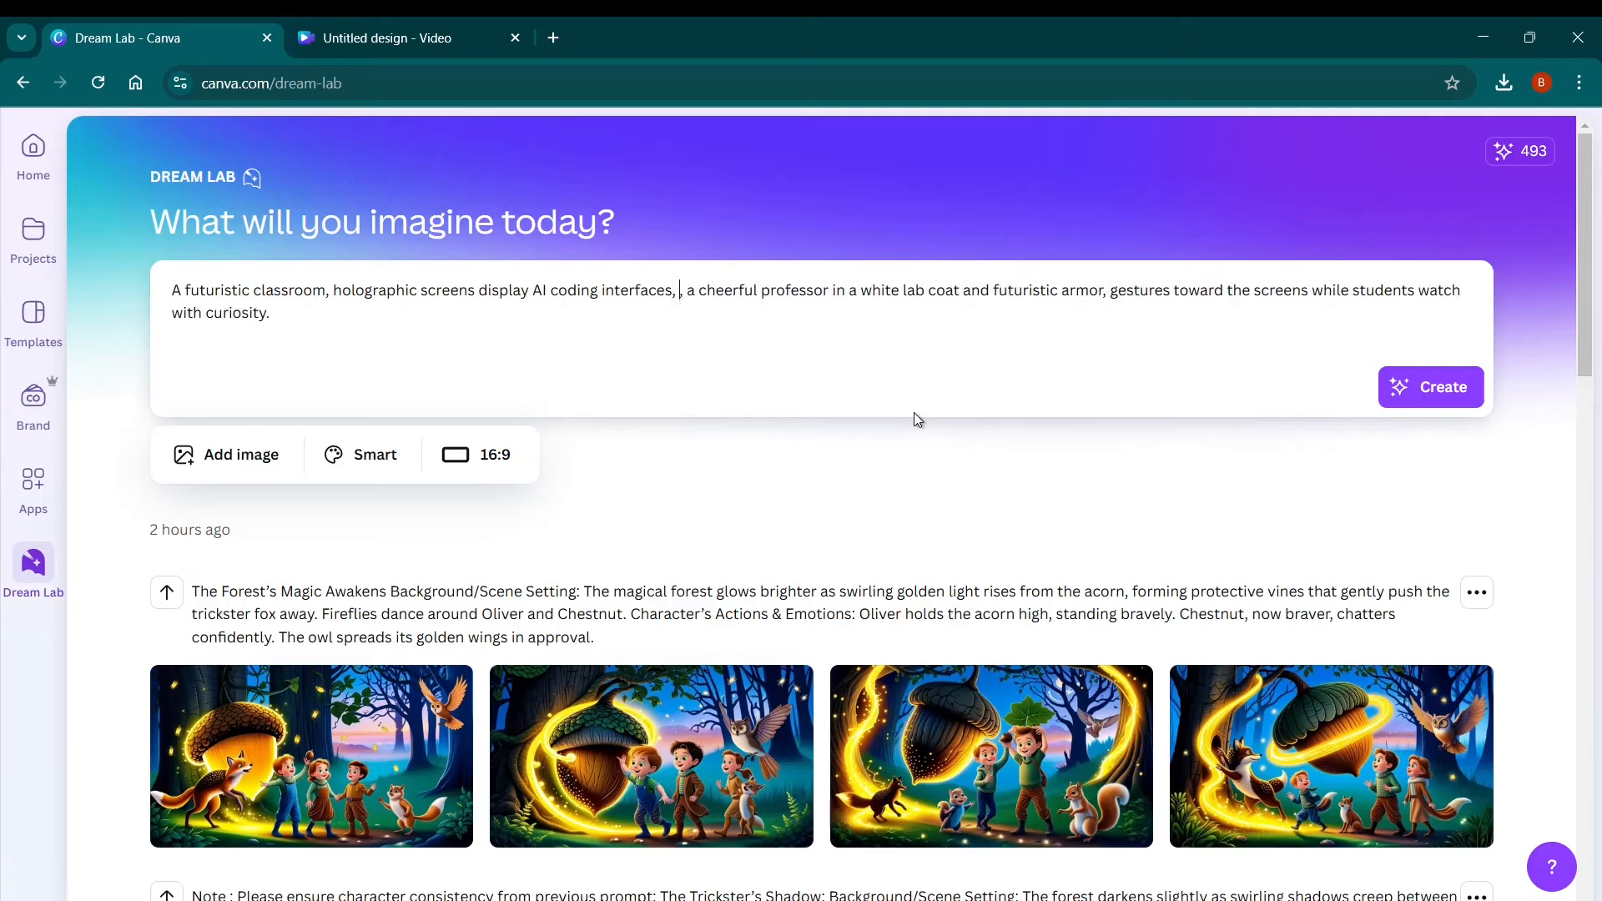
text(Mr.C)
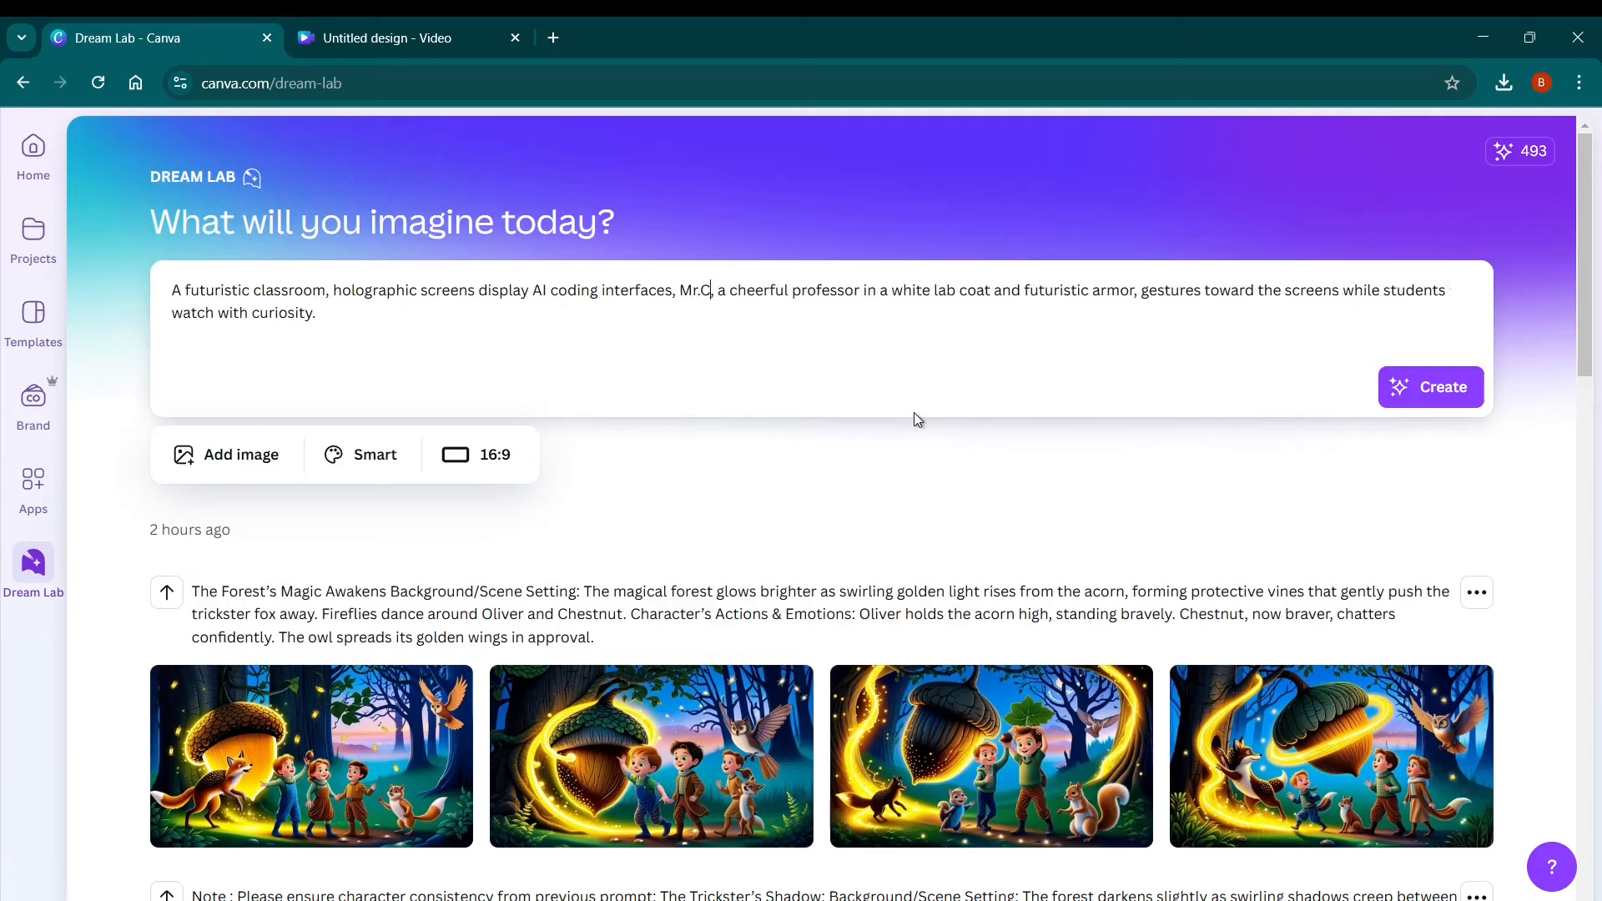
key(BackSpace)
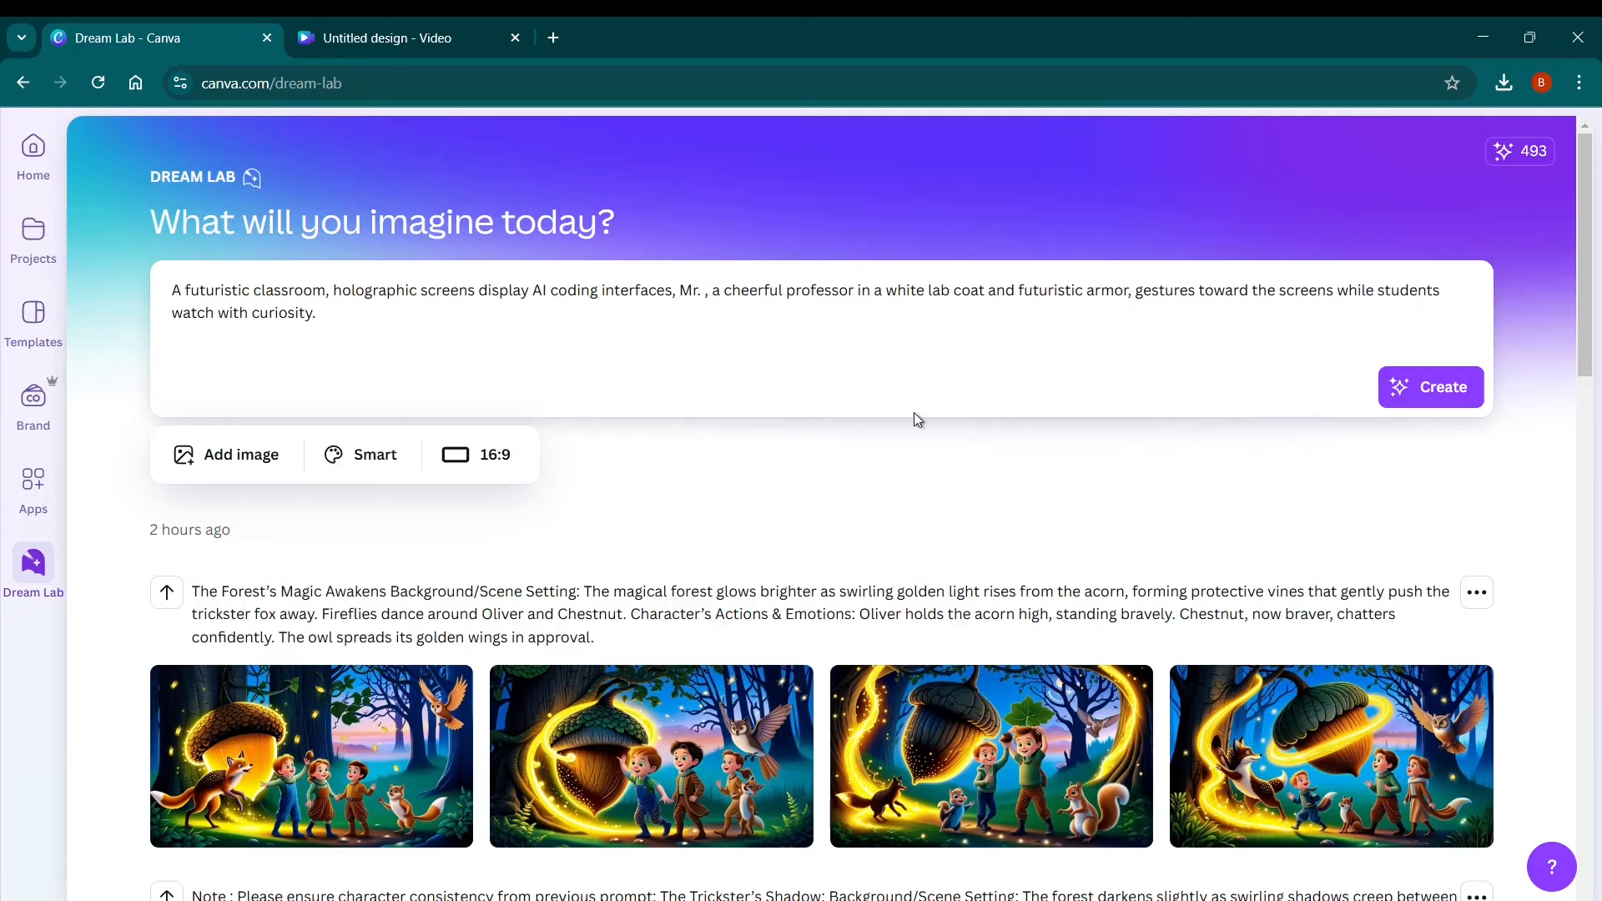
text(Neon Coder)
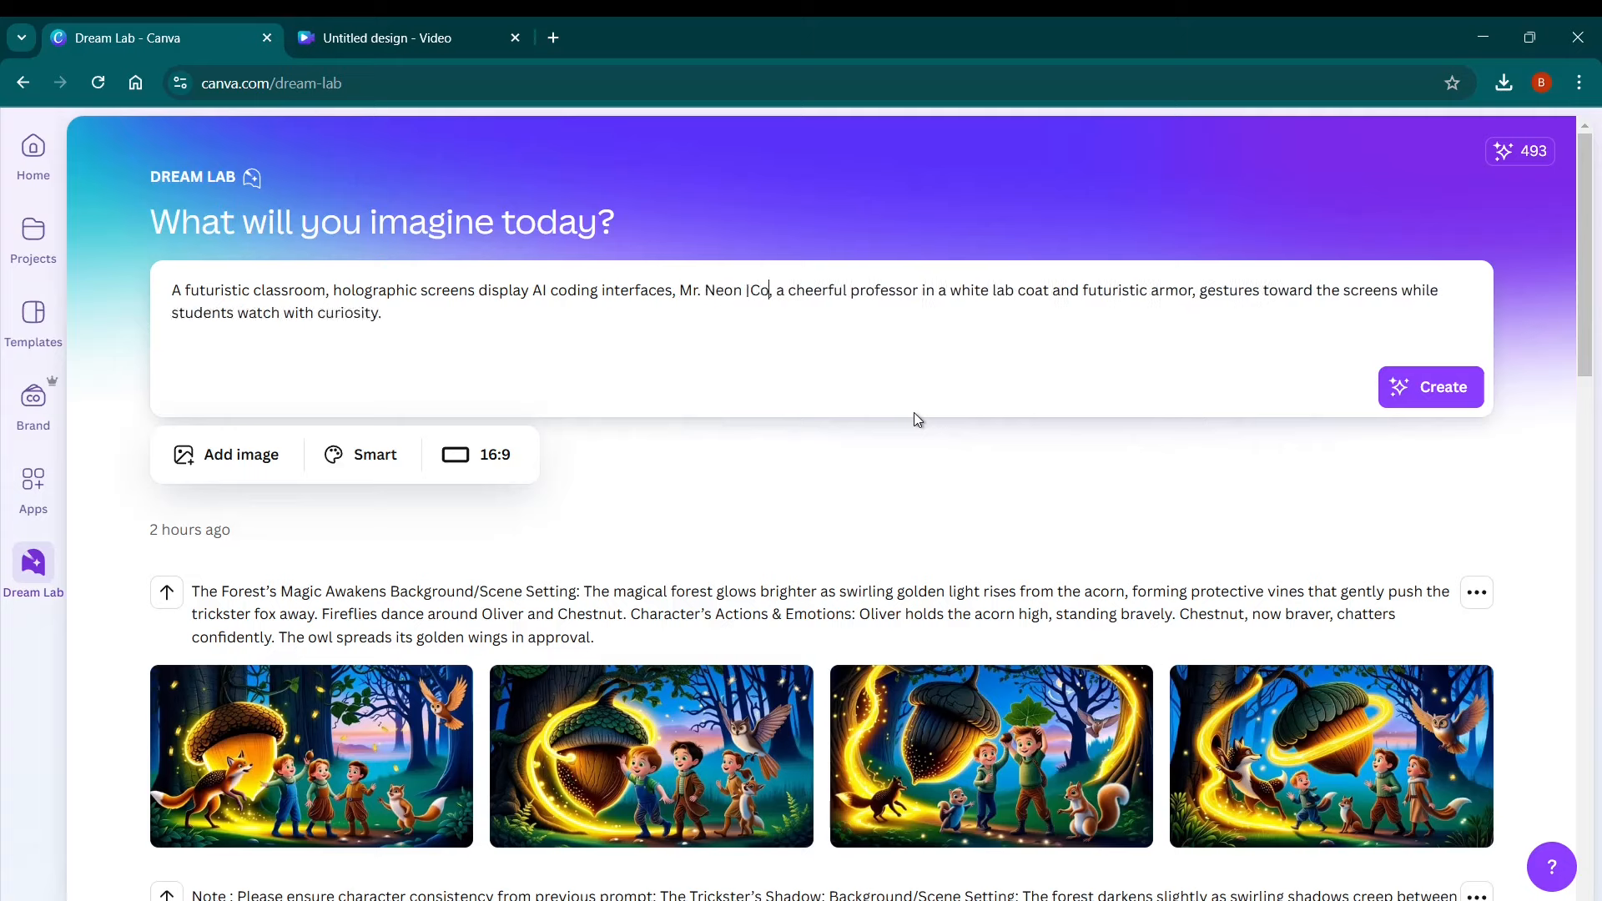
key(BackSpace)
key(BackSpace)
key(BackSpace)
key(BackSpace)
key(BackSpace)
key(BackSpace)
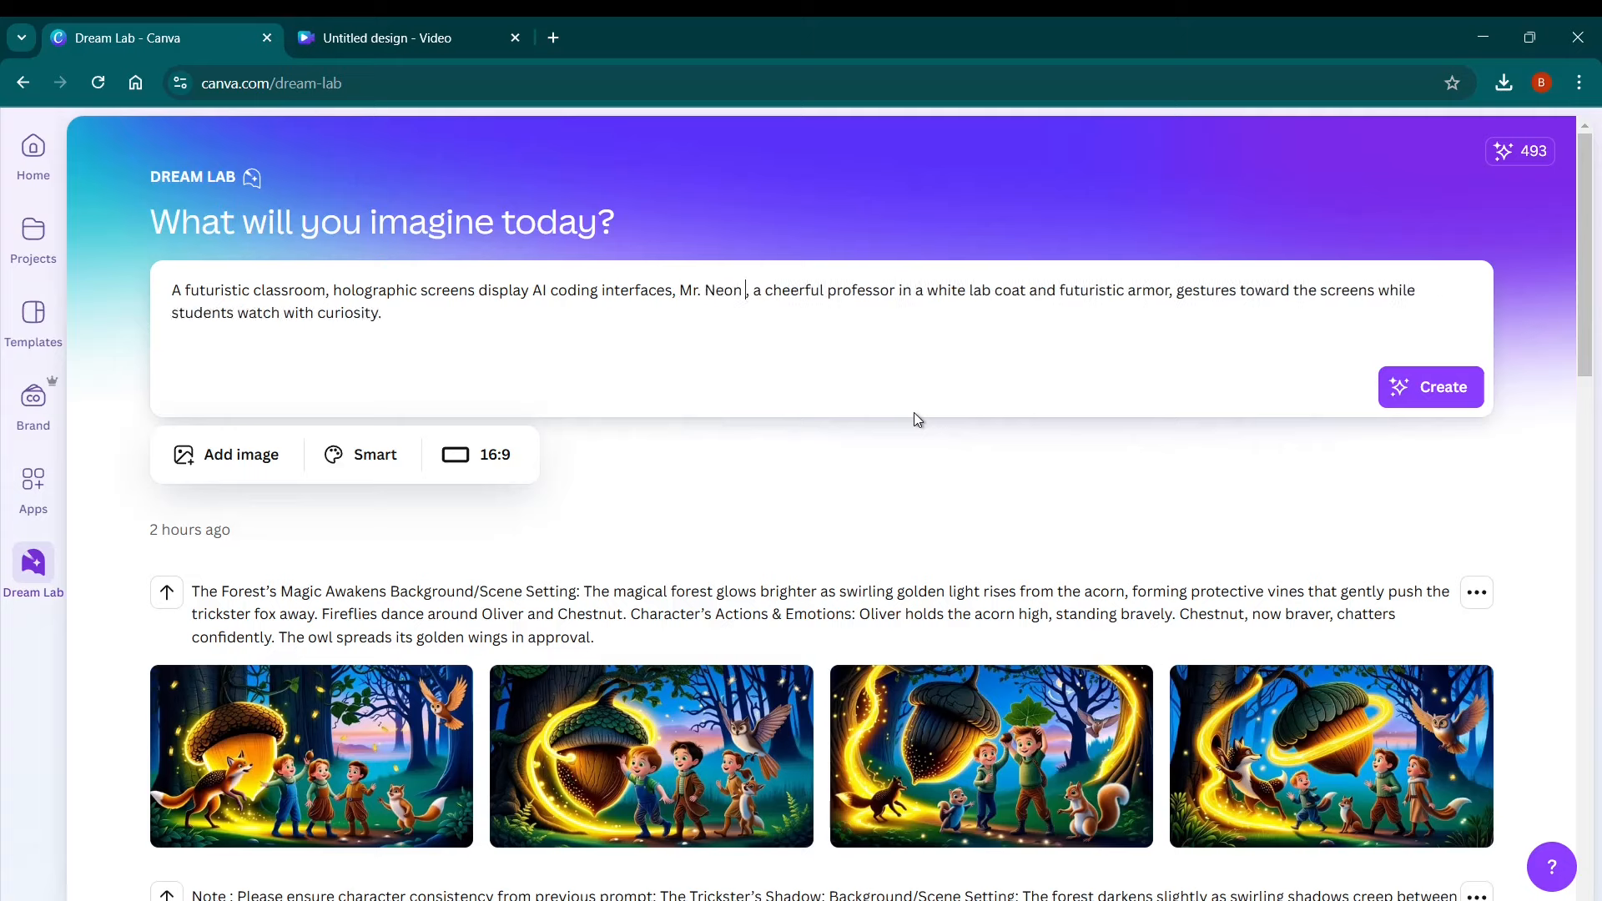
text(Coder)
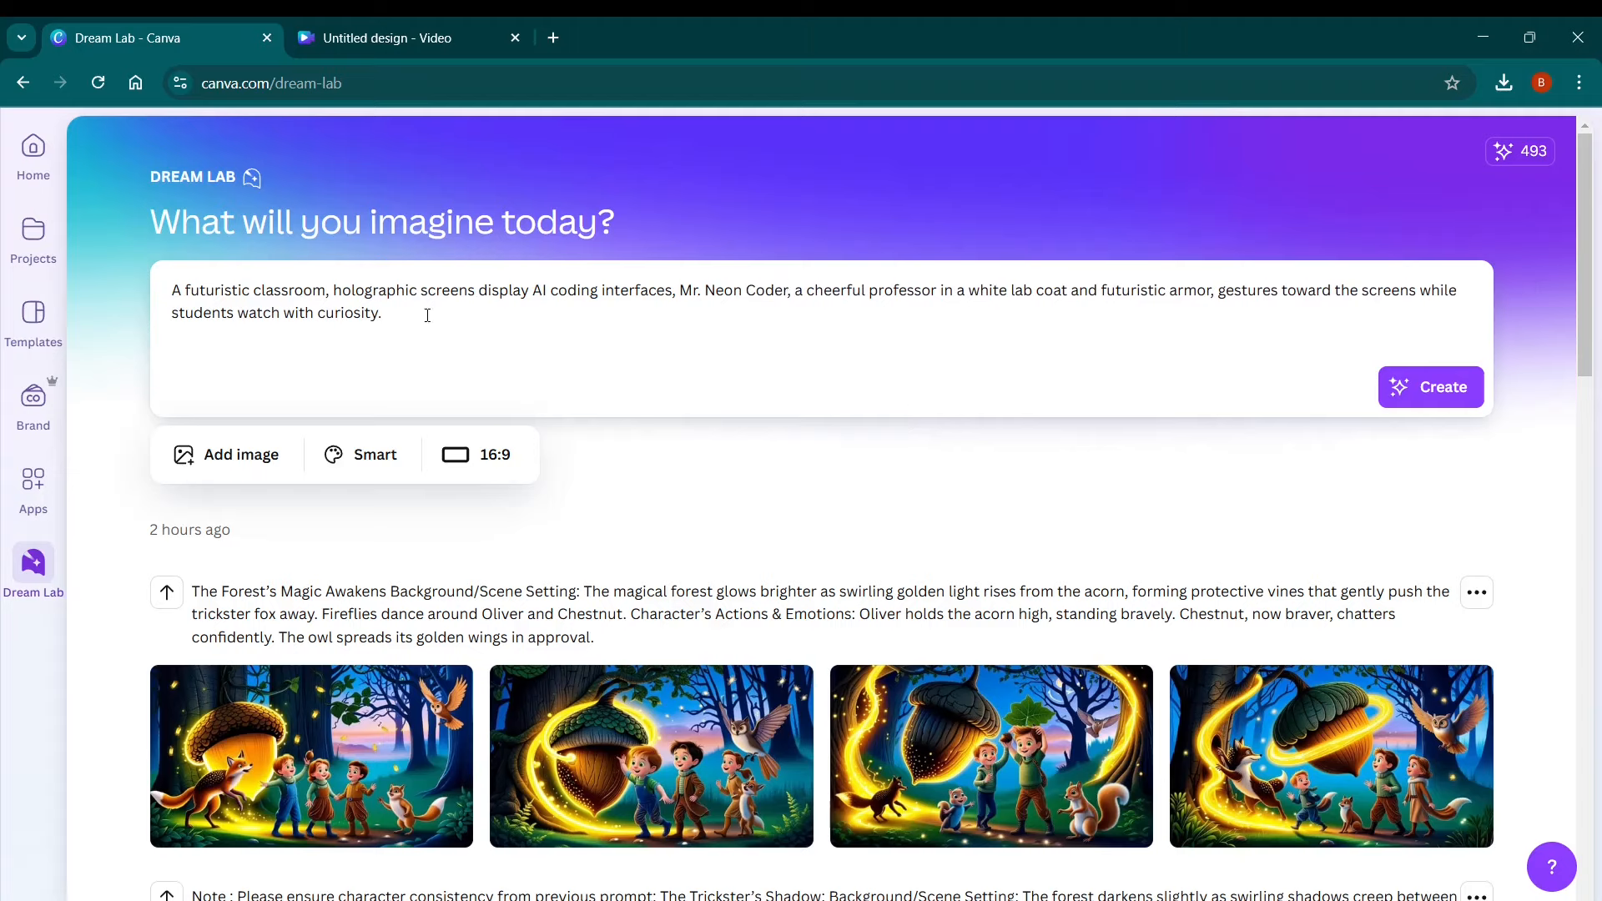
click(1452, 396)
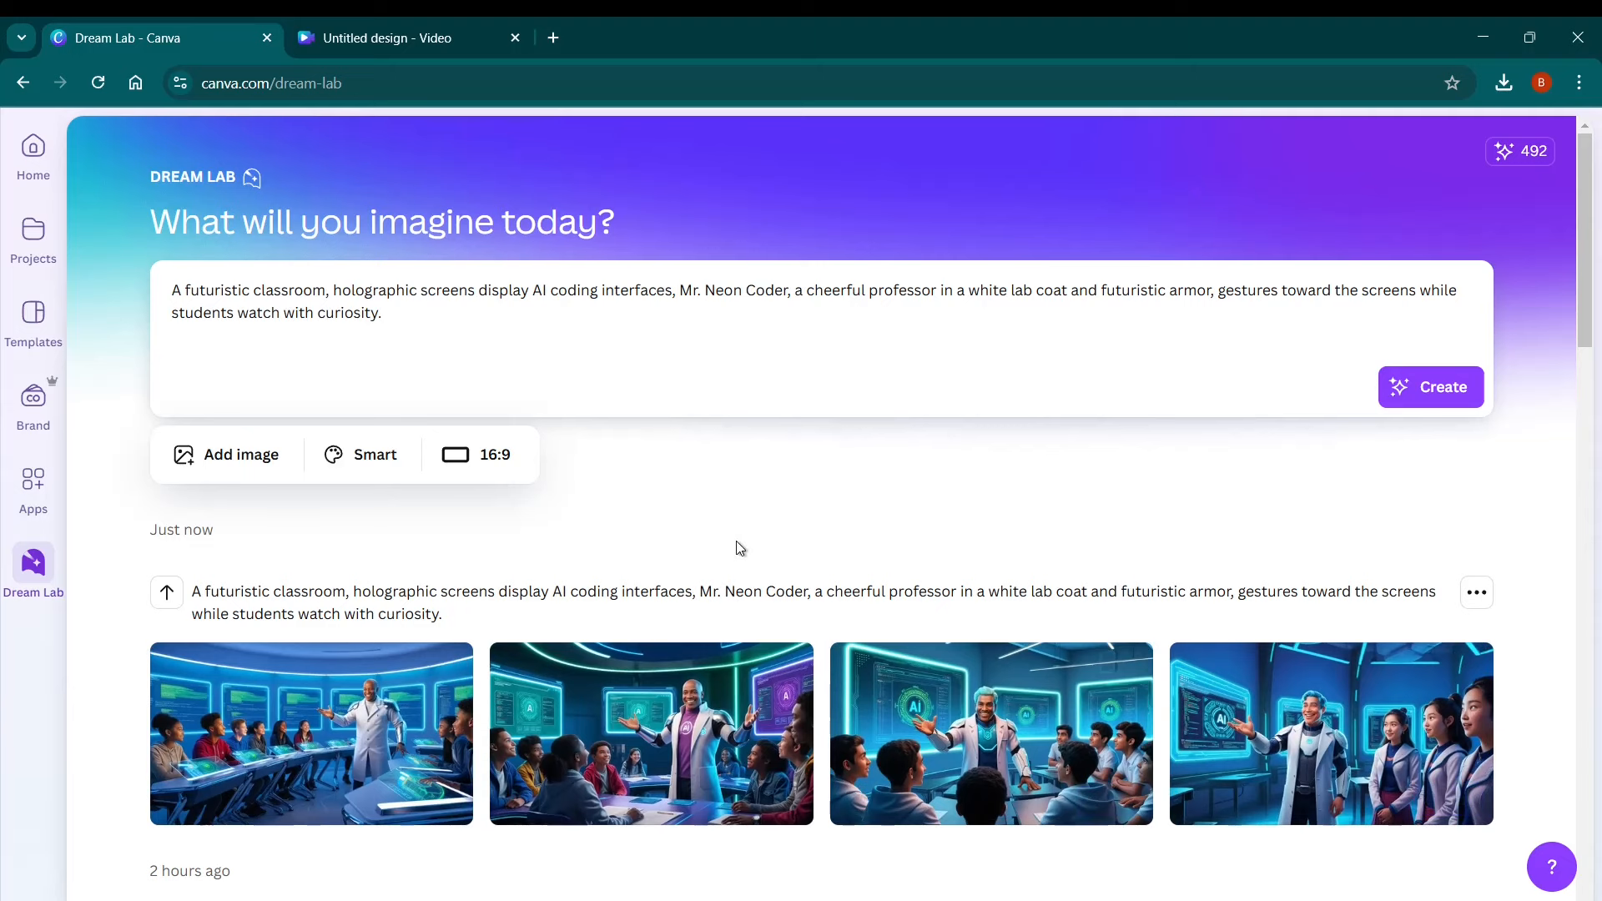
Examine the newly generated futuristic classroom images, enlarging the fourth, first and second ones.
scroll(737, 548, down, 1)
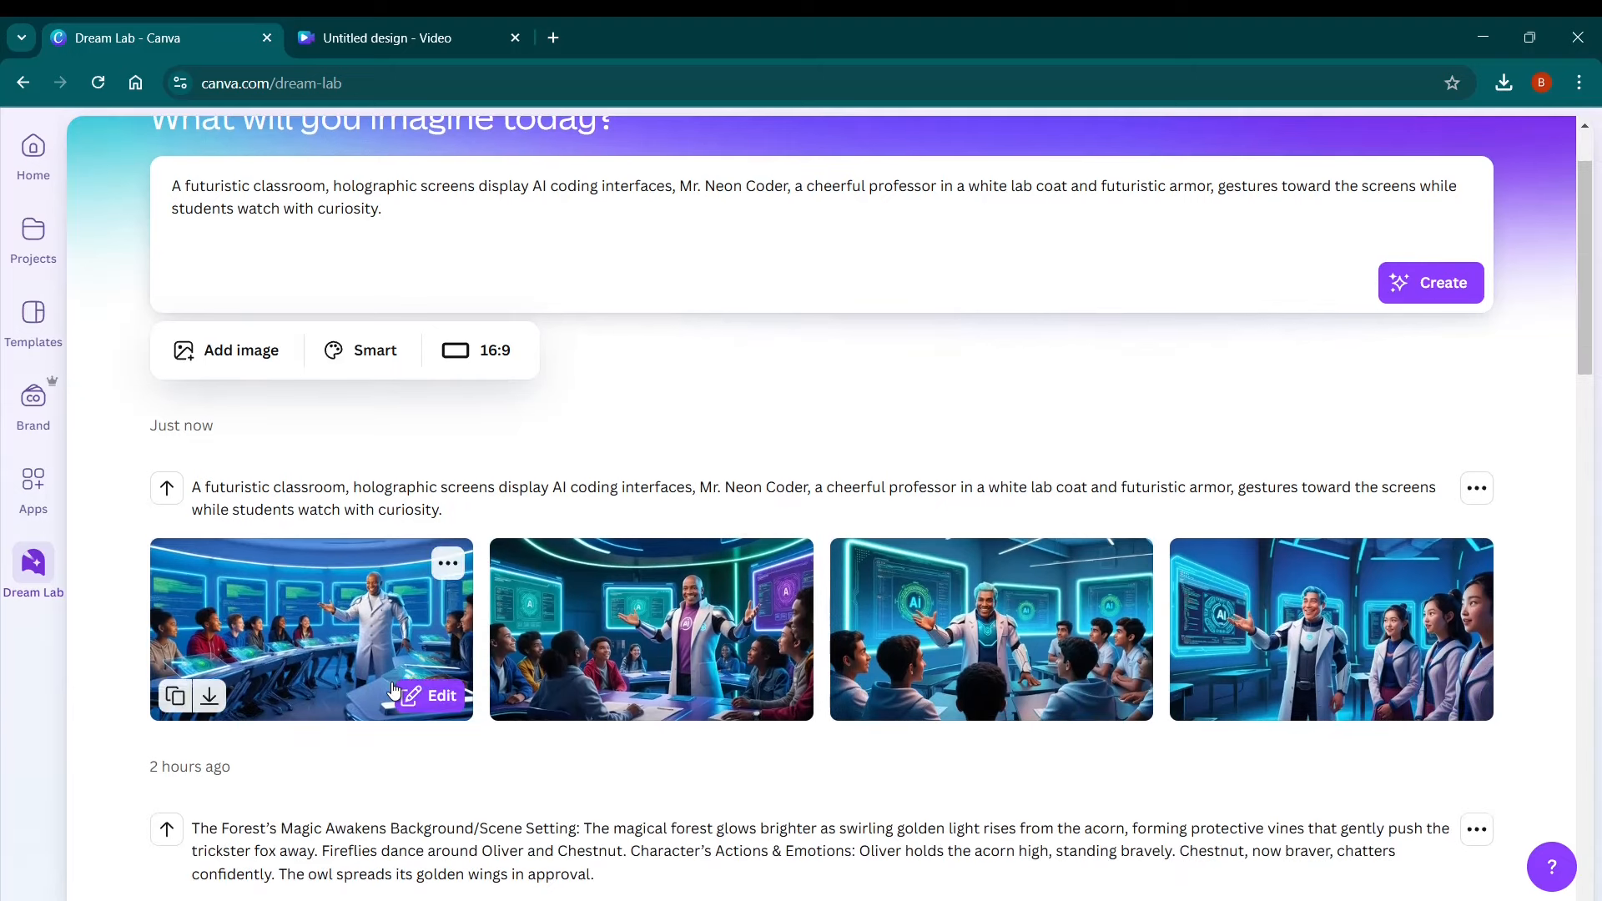
scroll(395, 691, up, 1)
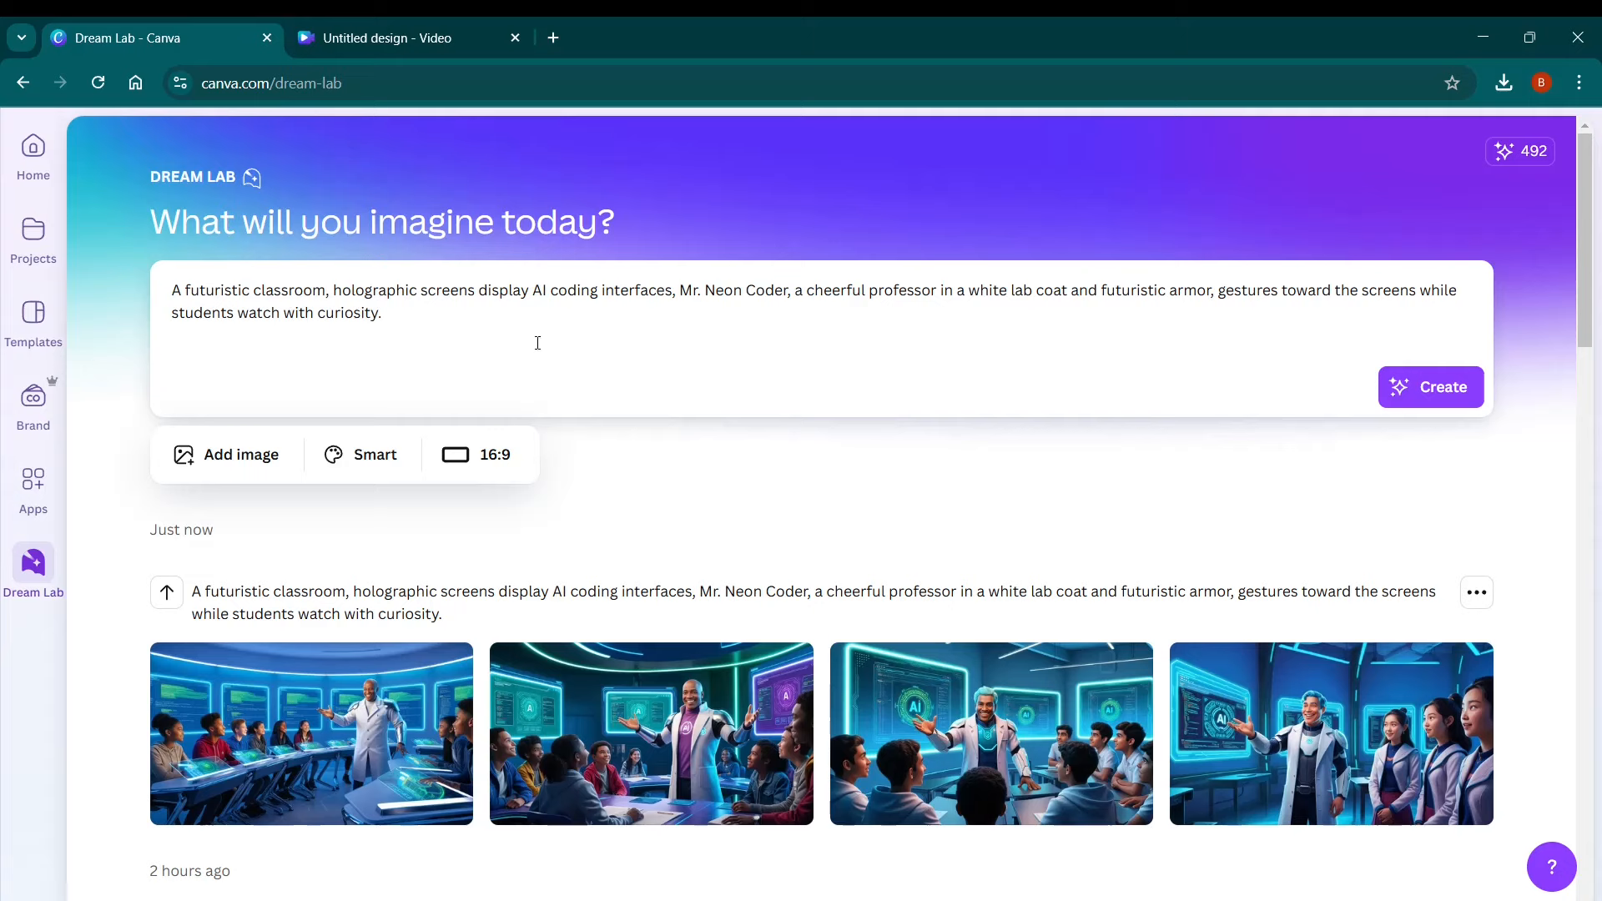
scroll(423, 348, down, 1)
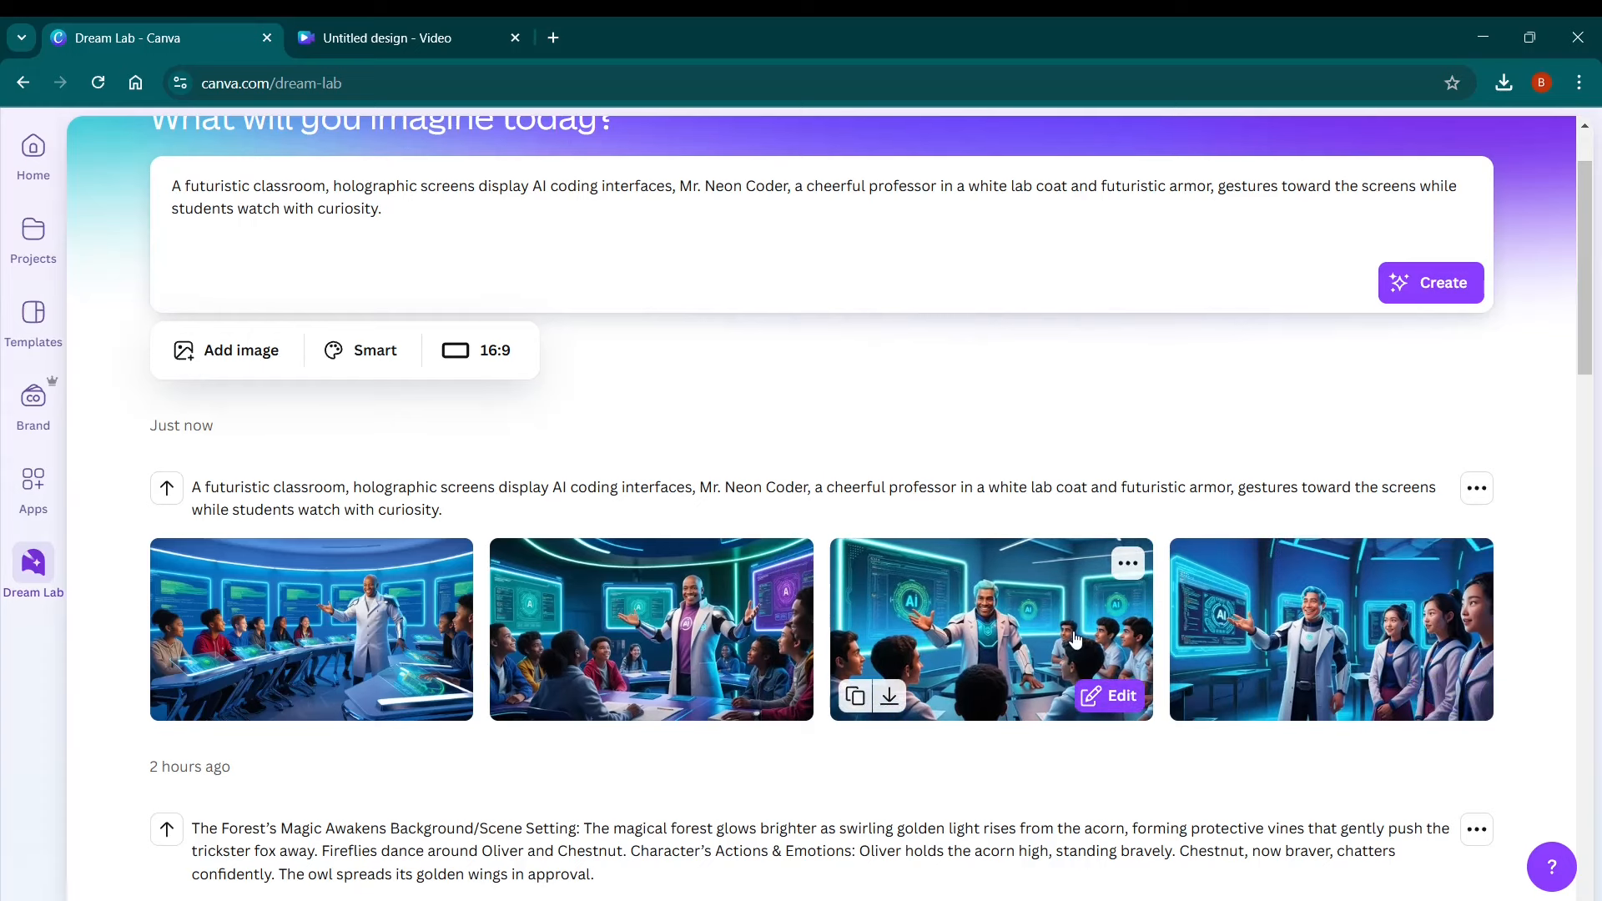
click(1318, 621)
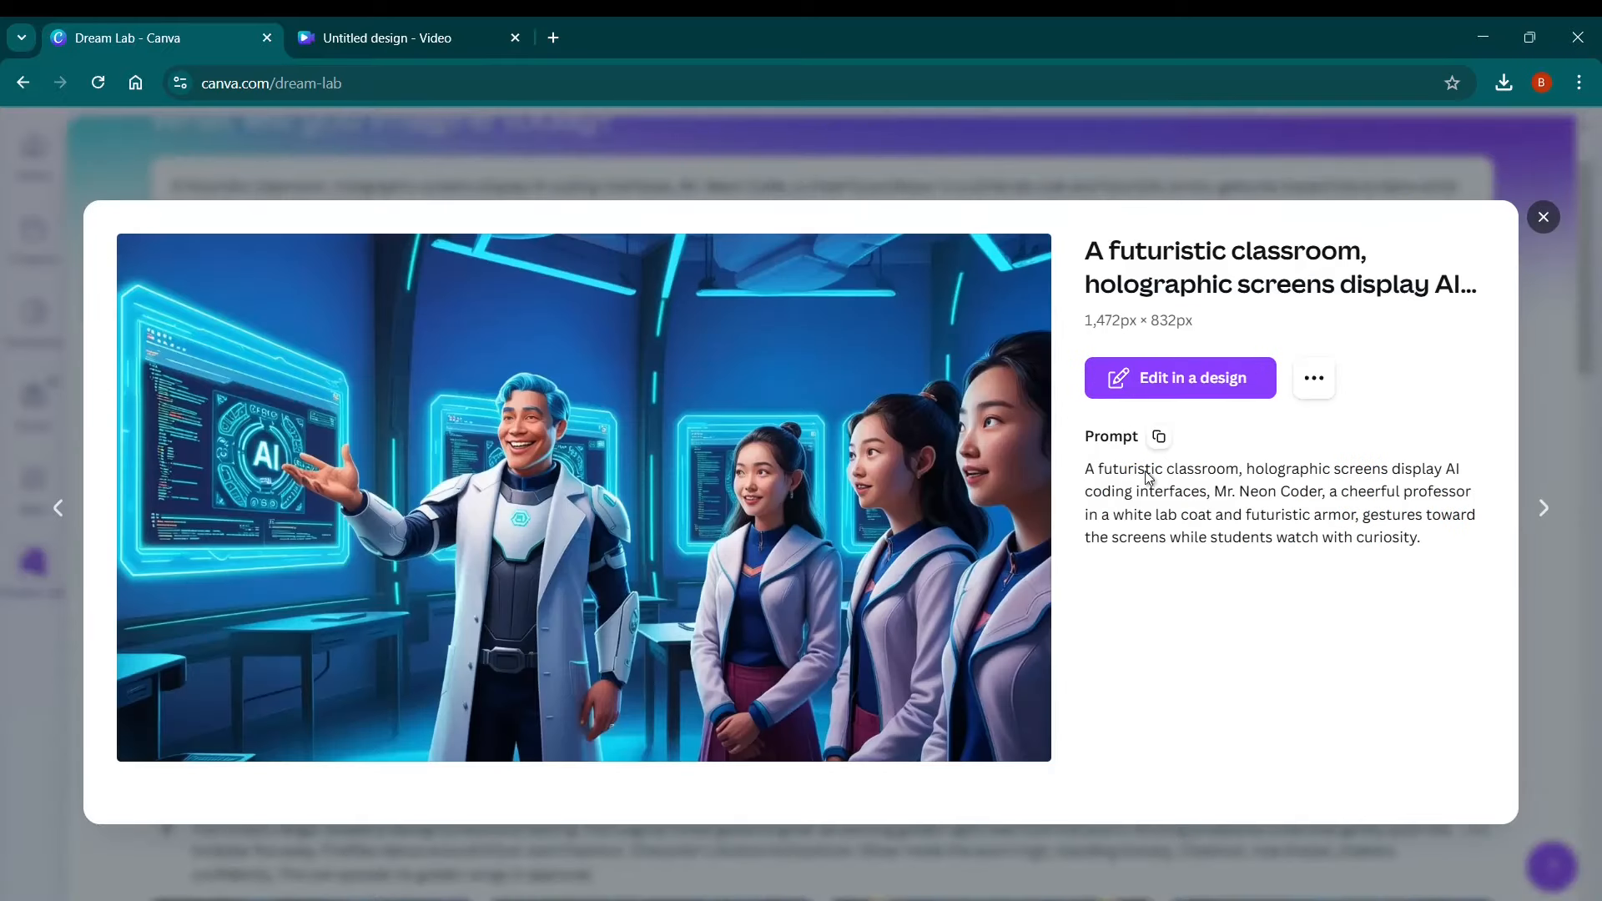
click(1544, 508)
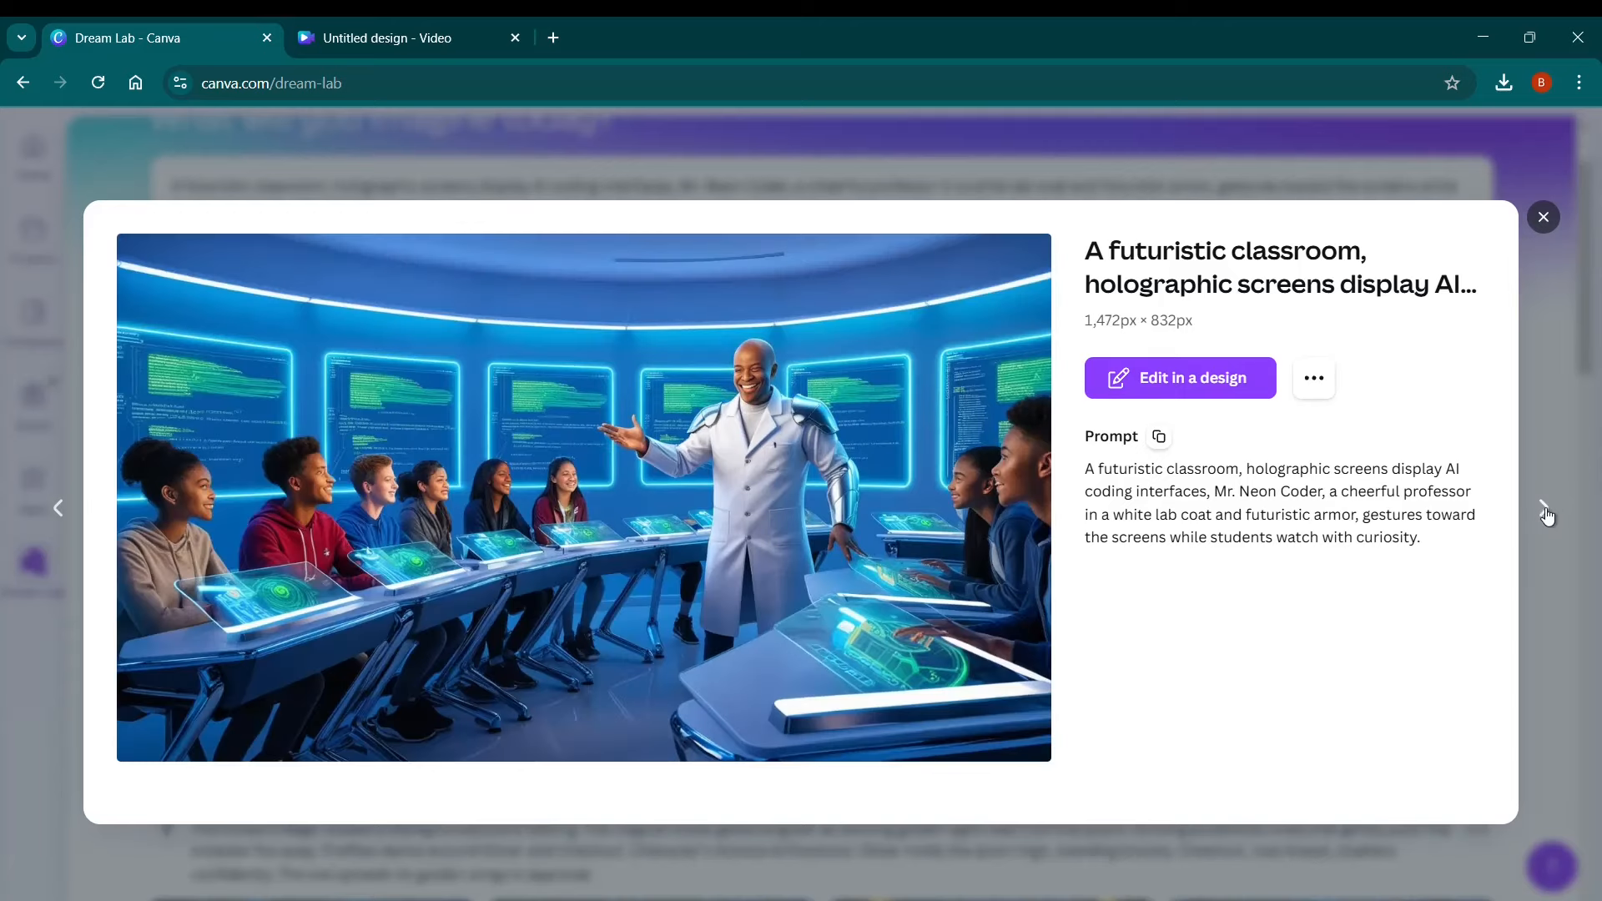
click(1545, 510)
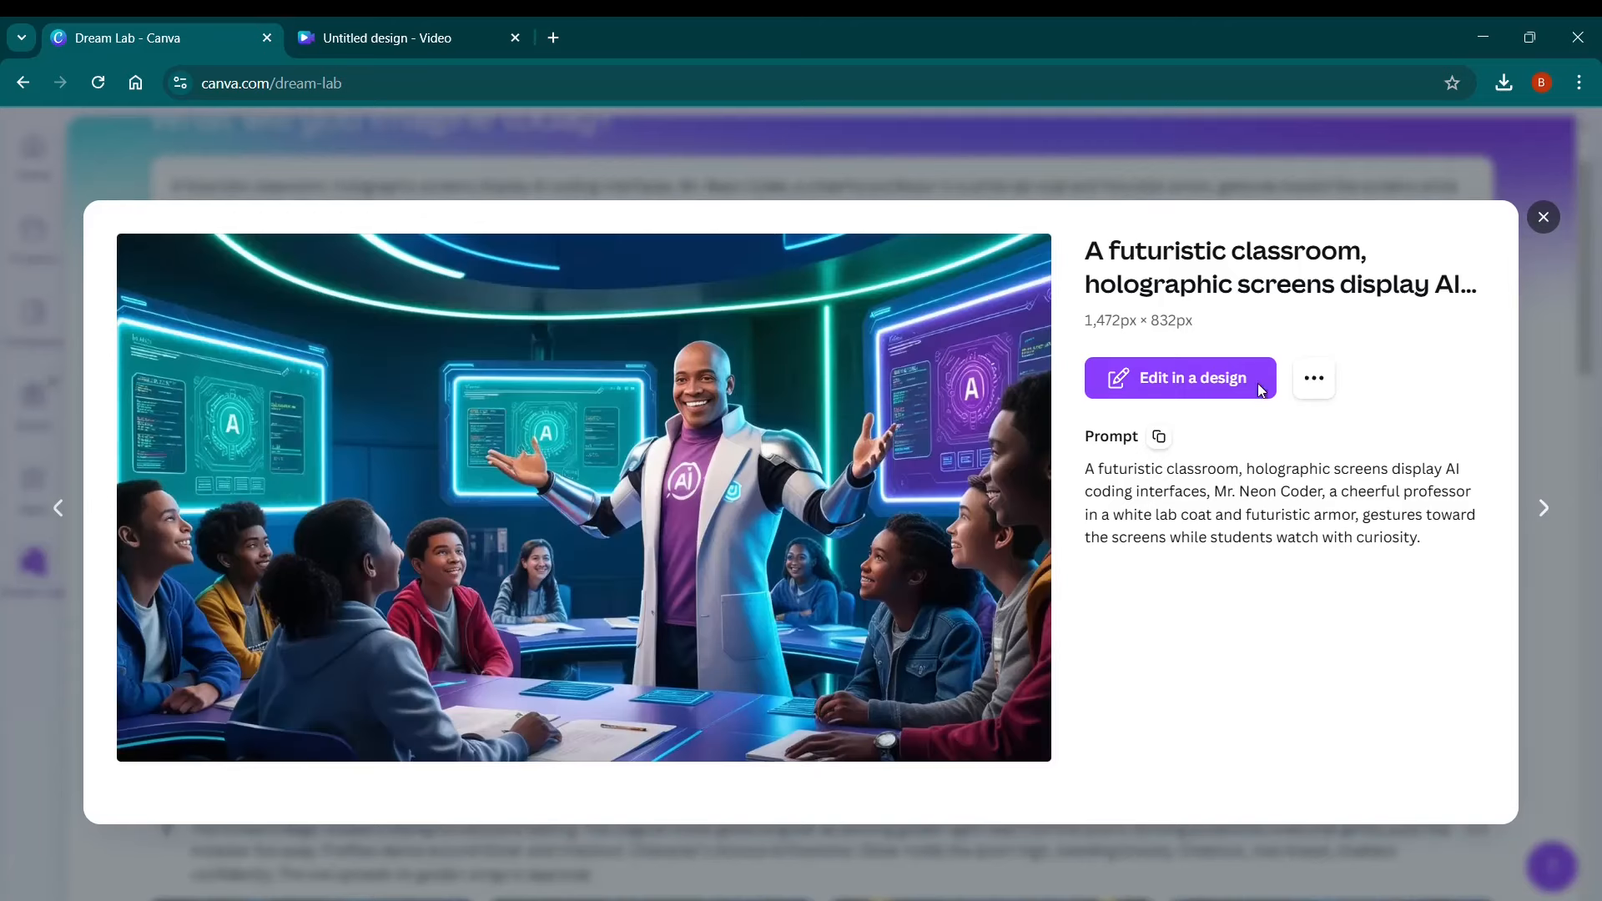
click(1544, 219)
scroll(995, 647, up, 1)
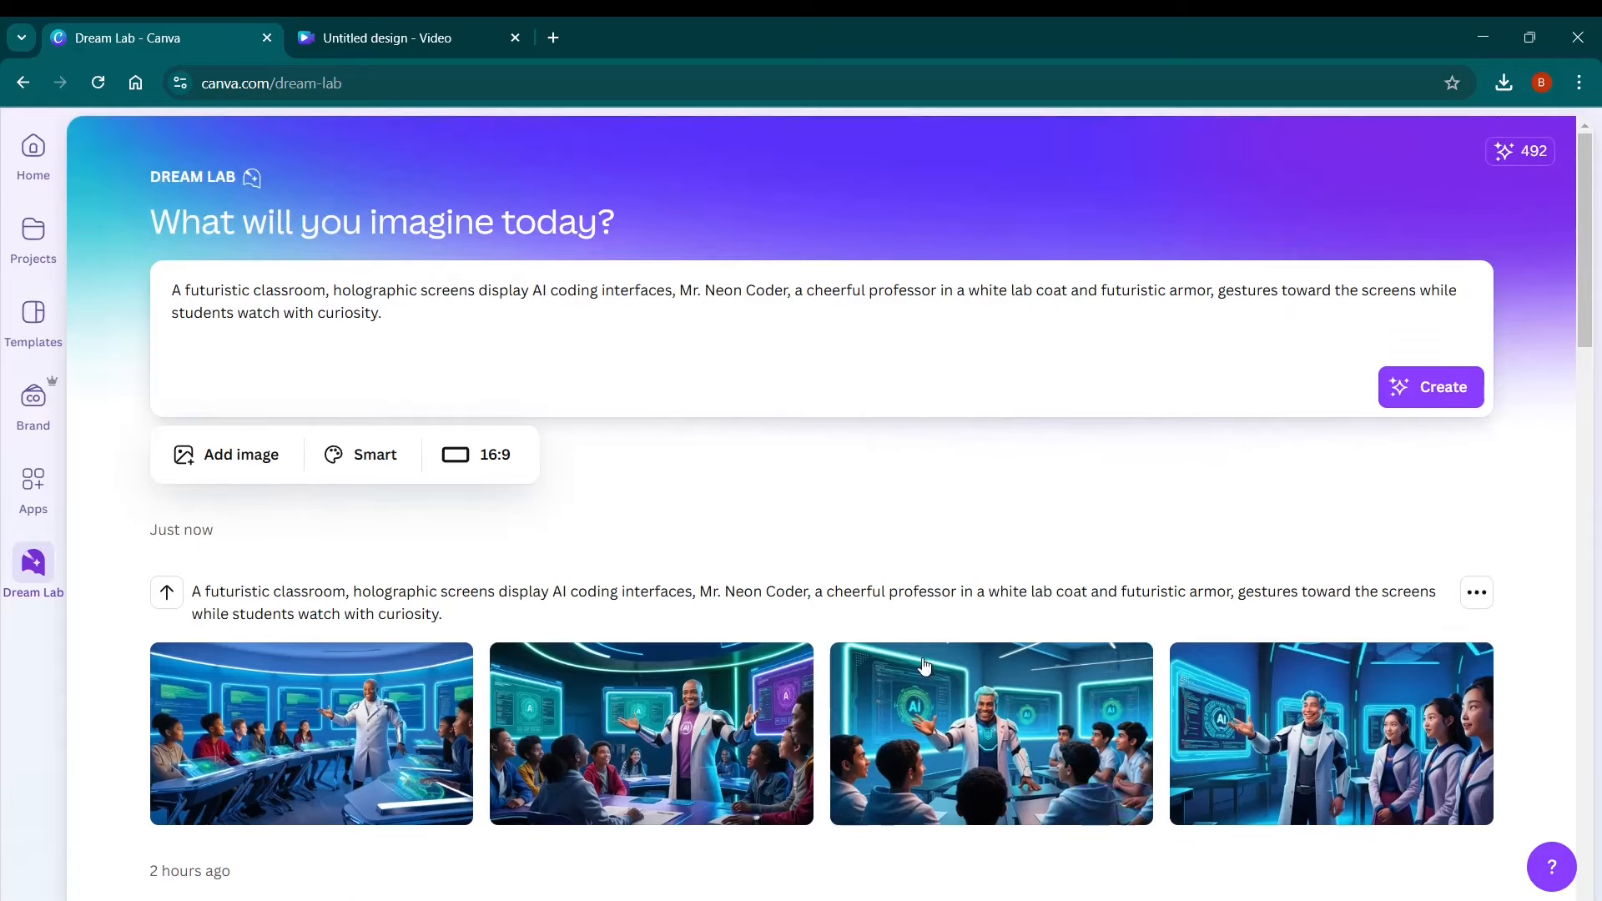
Switch to the article's leonardo.ai recommendation and bring up the Leonardo.Ai homepage.
key(alt+Tab)
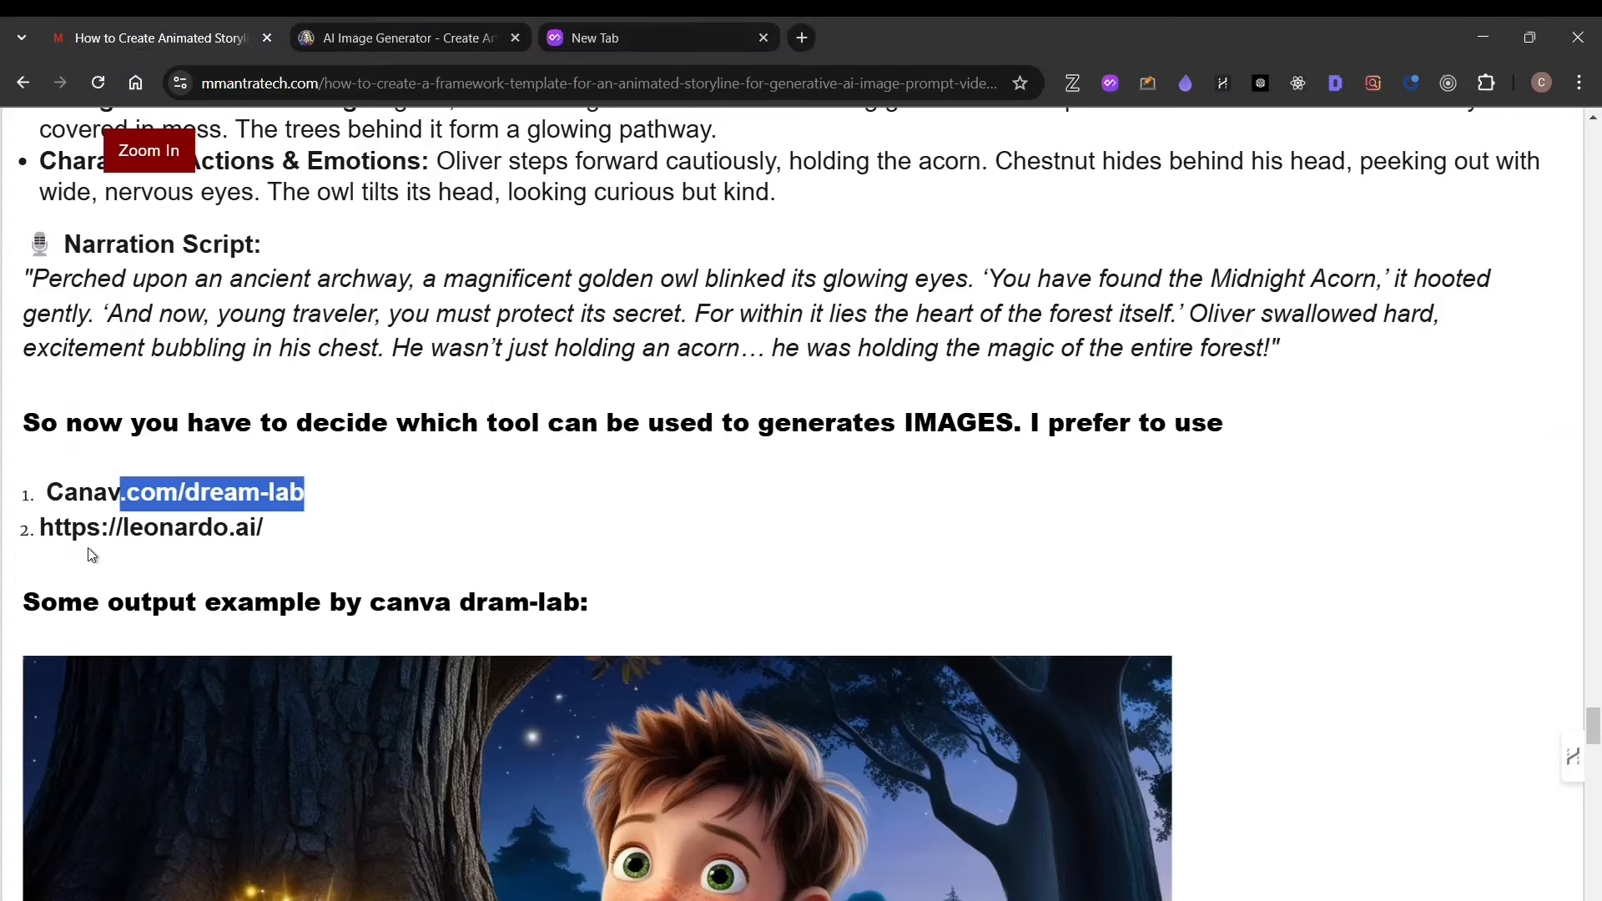
click(215, 527)
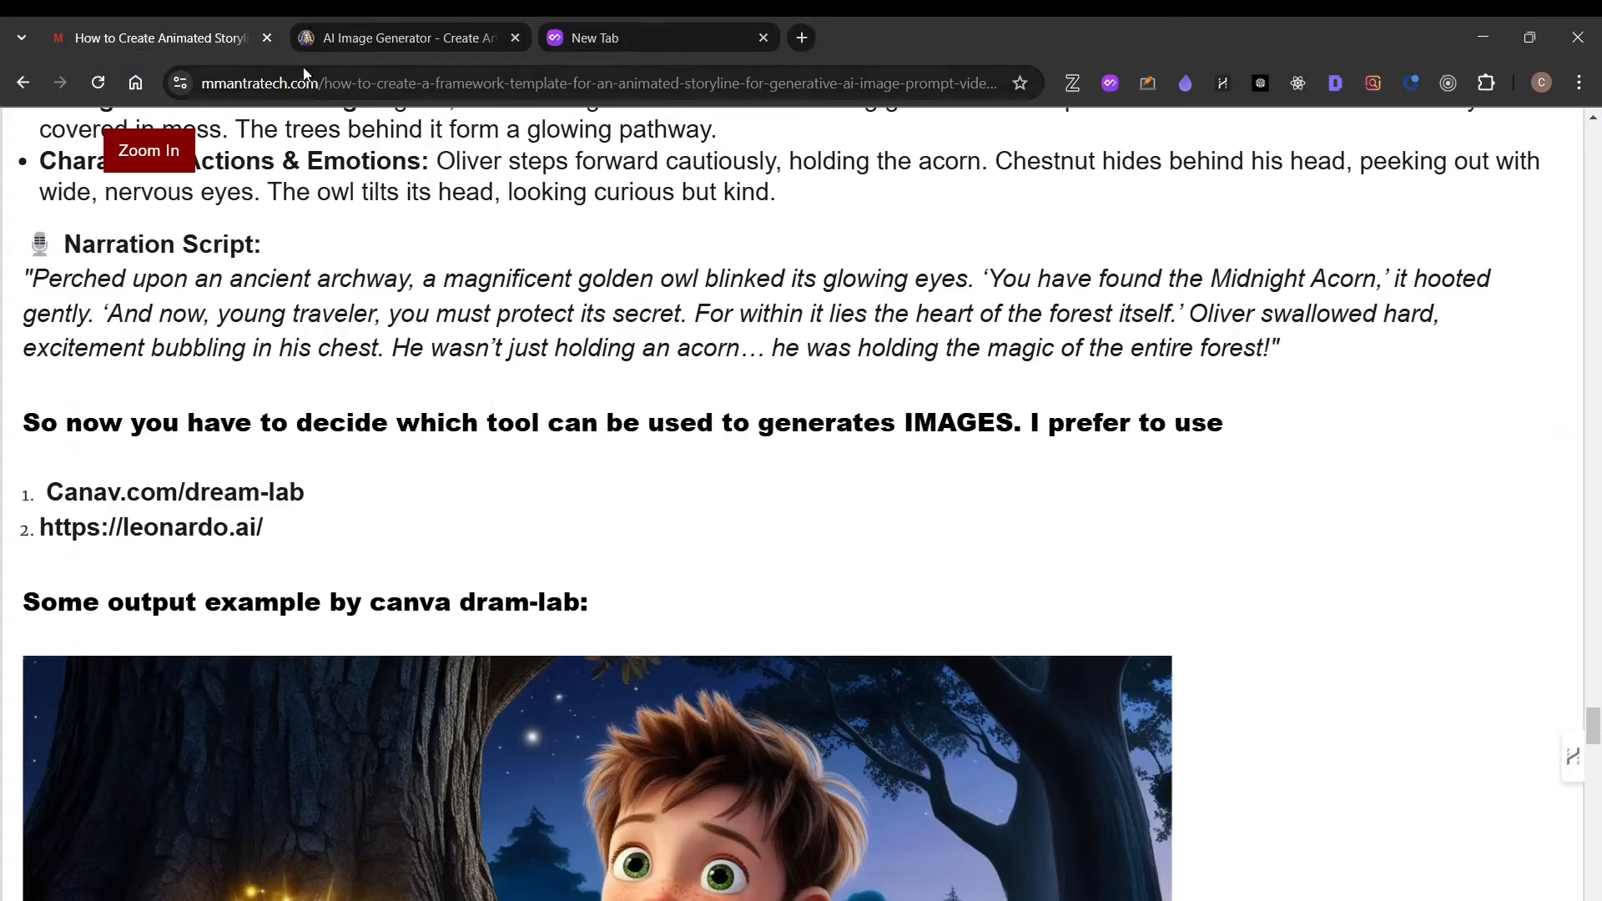
click(375, 38)
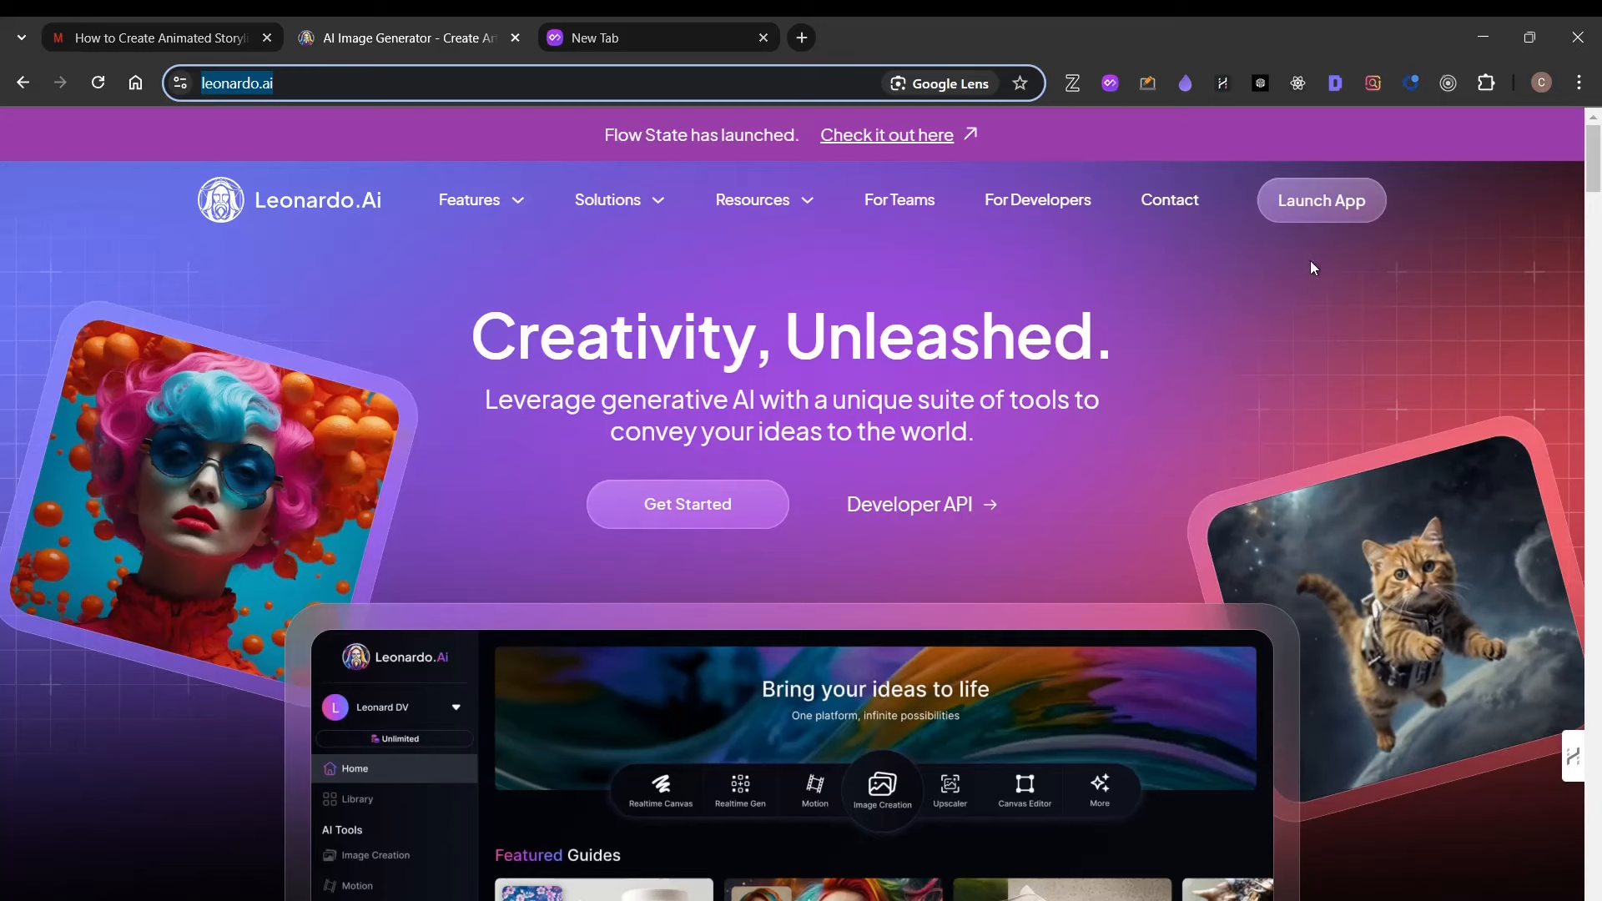
click(846, 279)
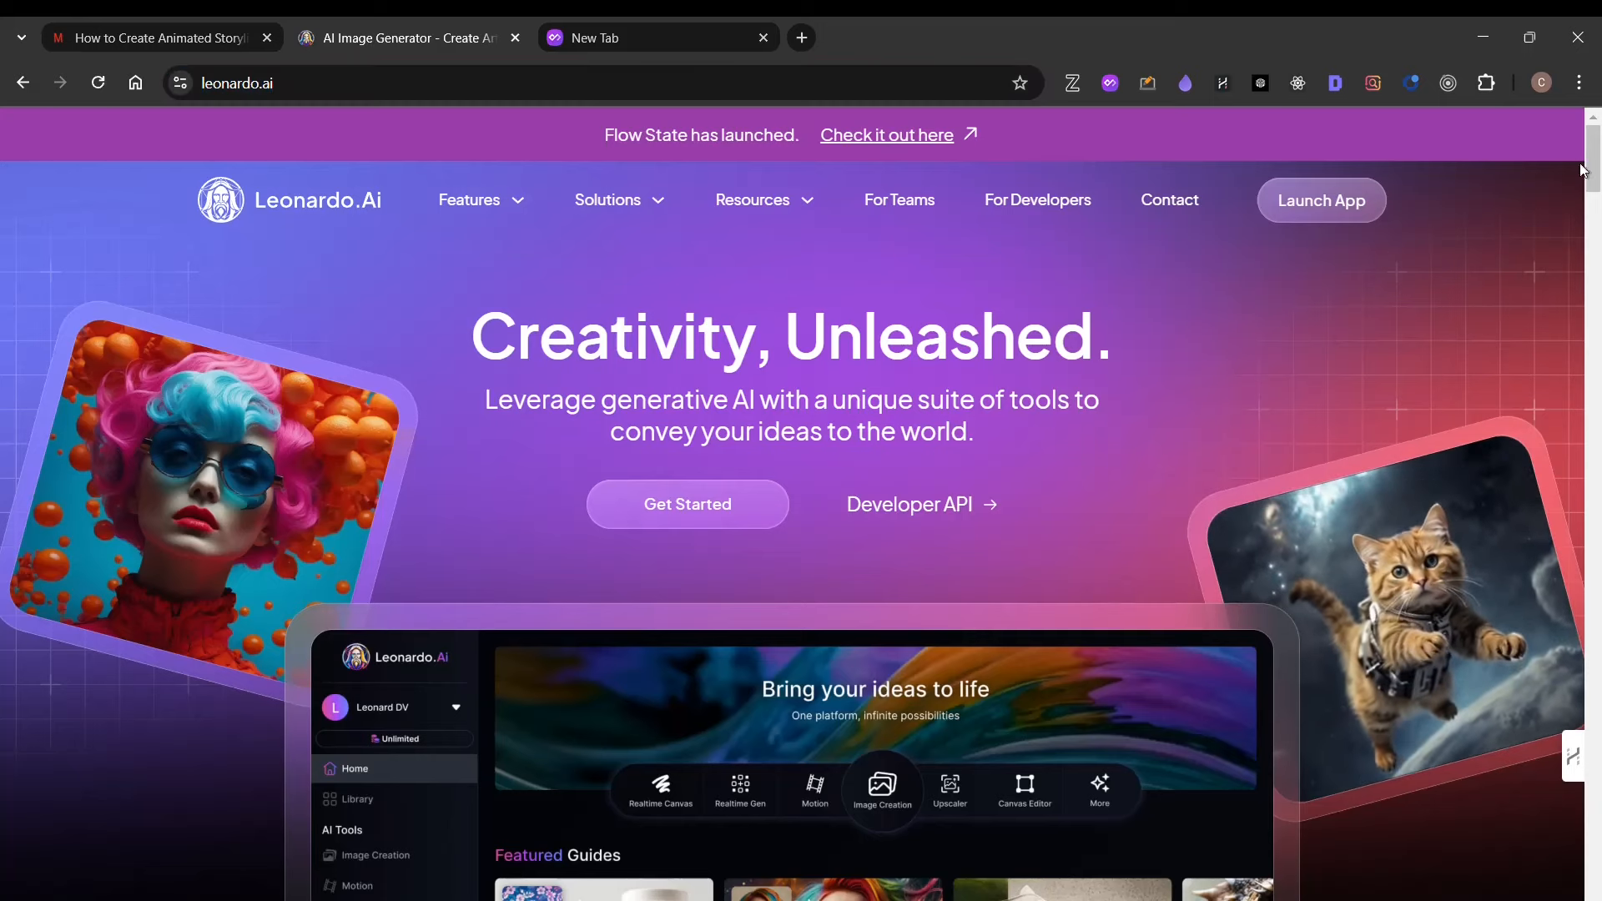
Switch to another Chrome profile, search for "leanardo ai" in a new browser tab and open the Leonardo AI website.
click(1542, 84)
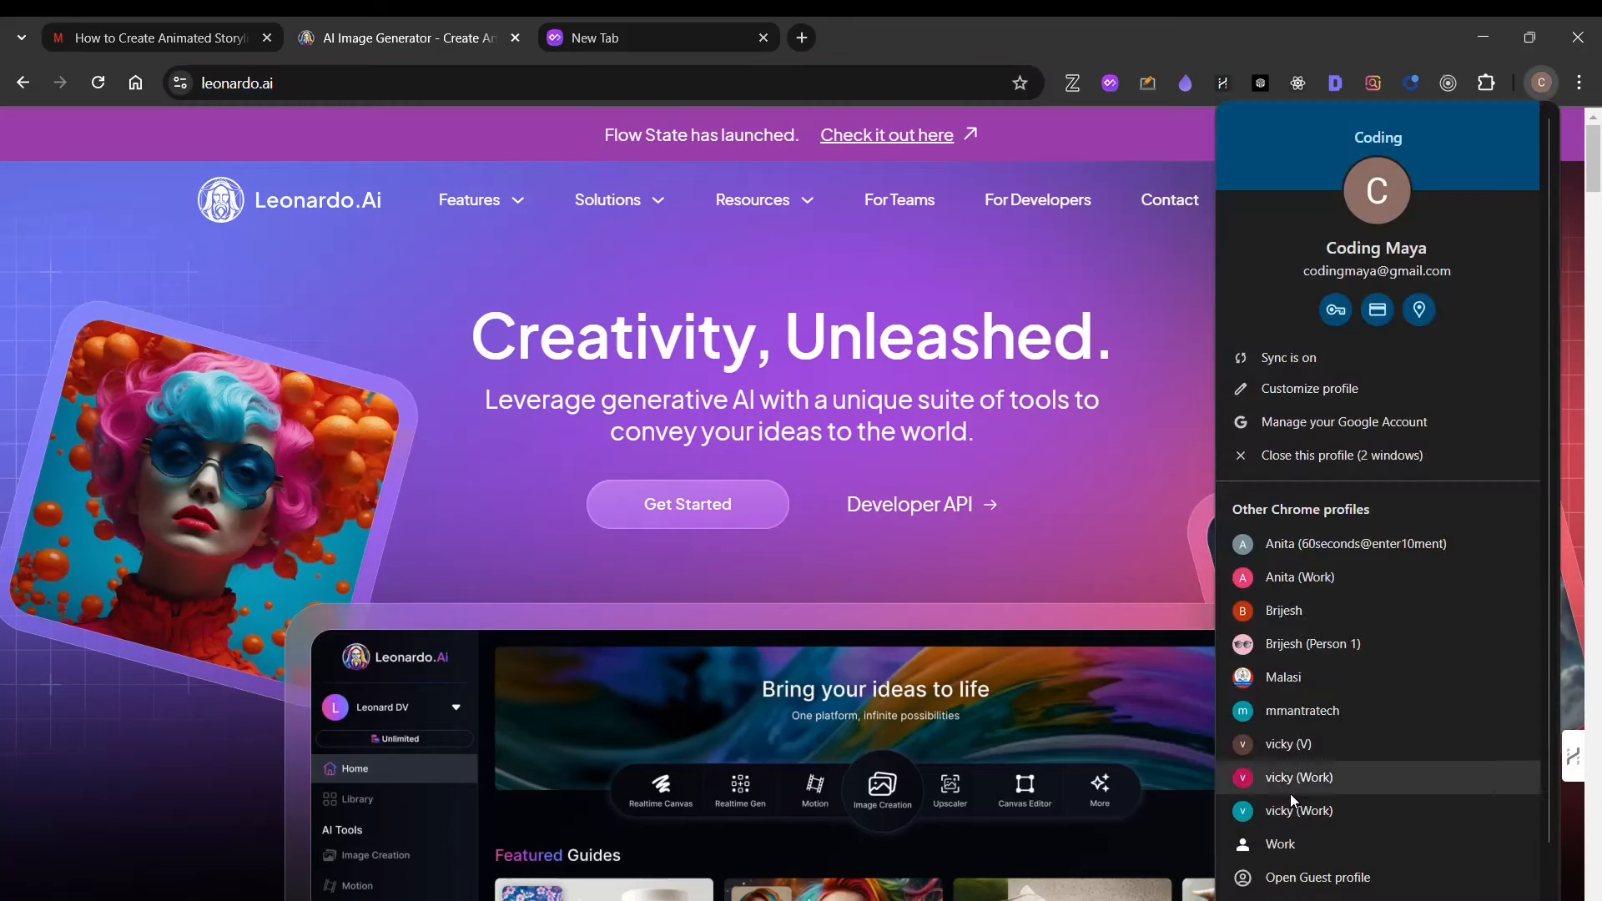
click(1275, 811)
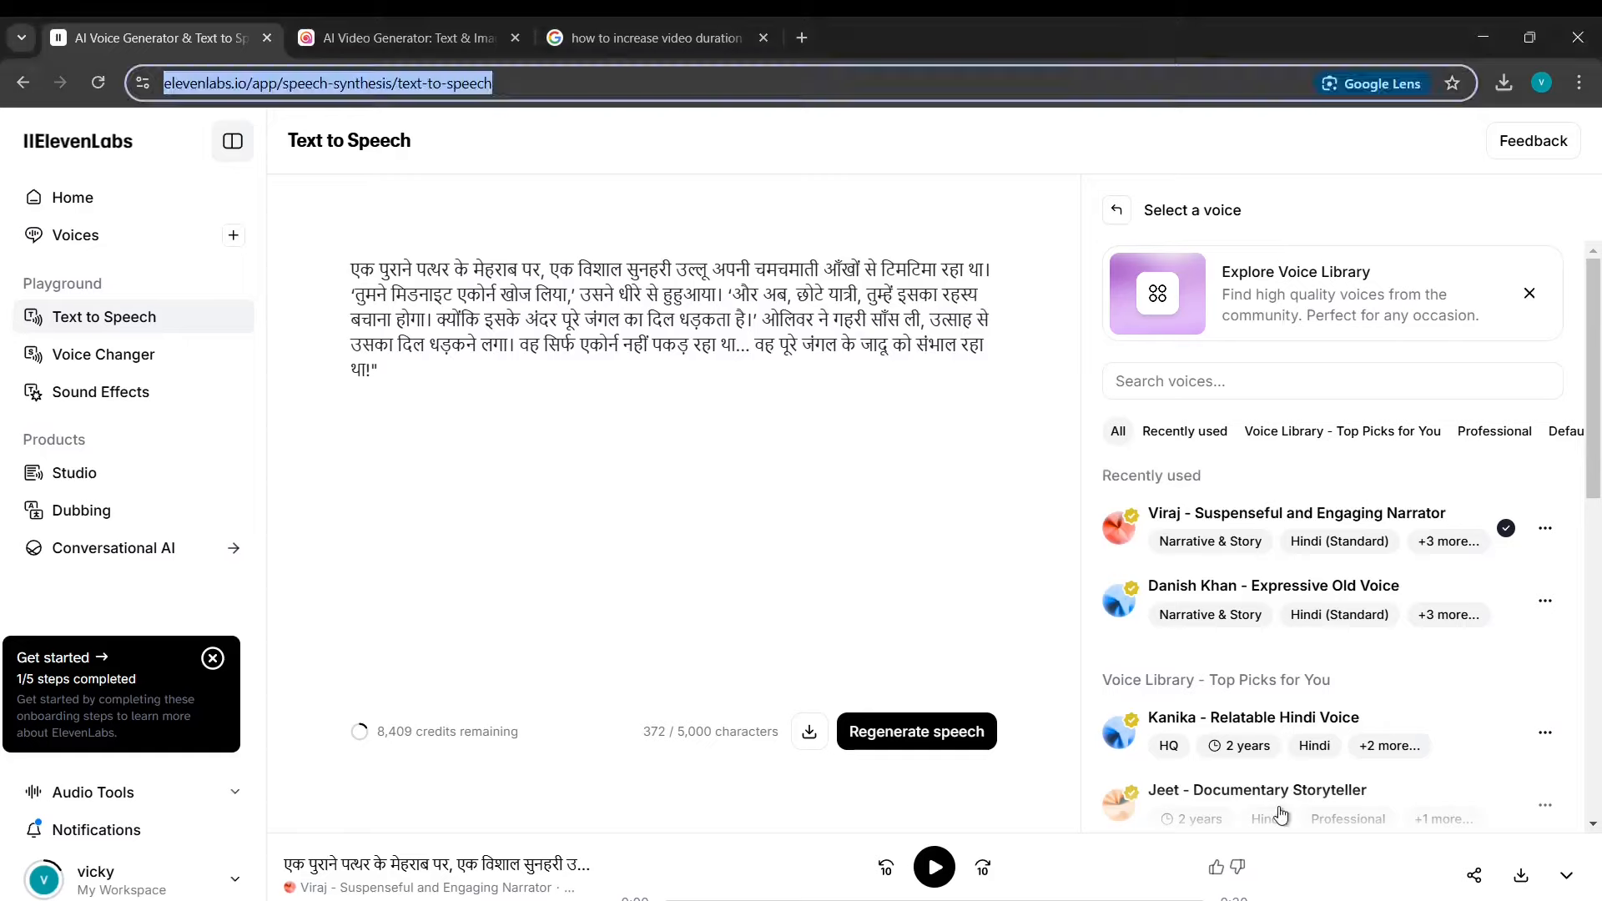
click(698, 30)
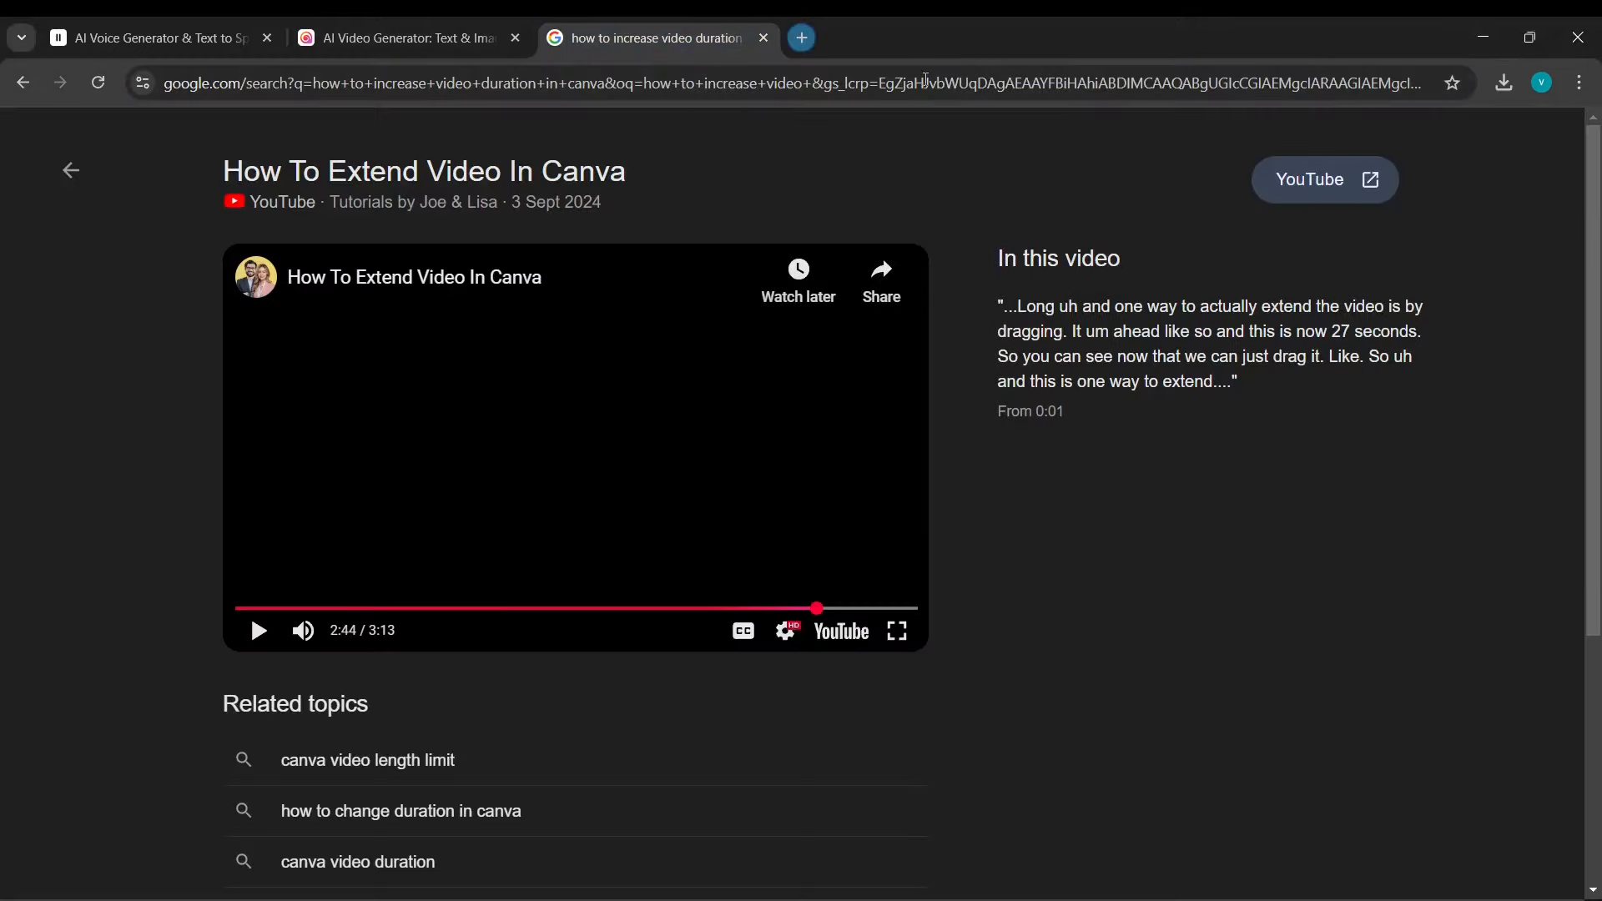
click(806, 39)
text(leana)
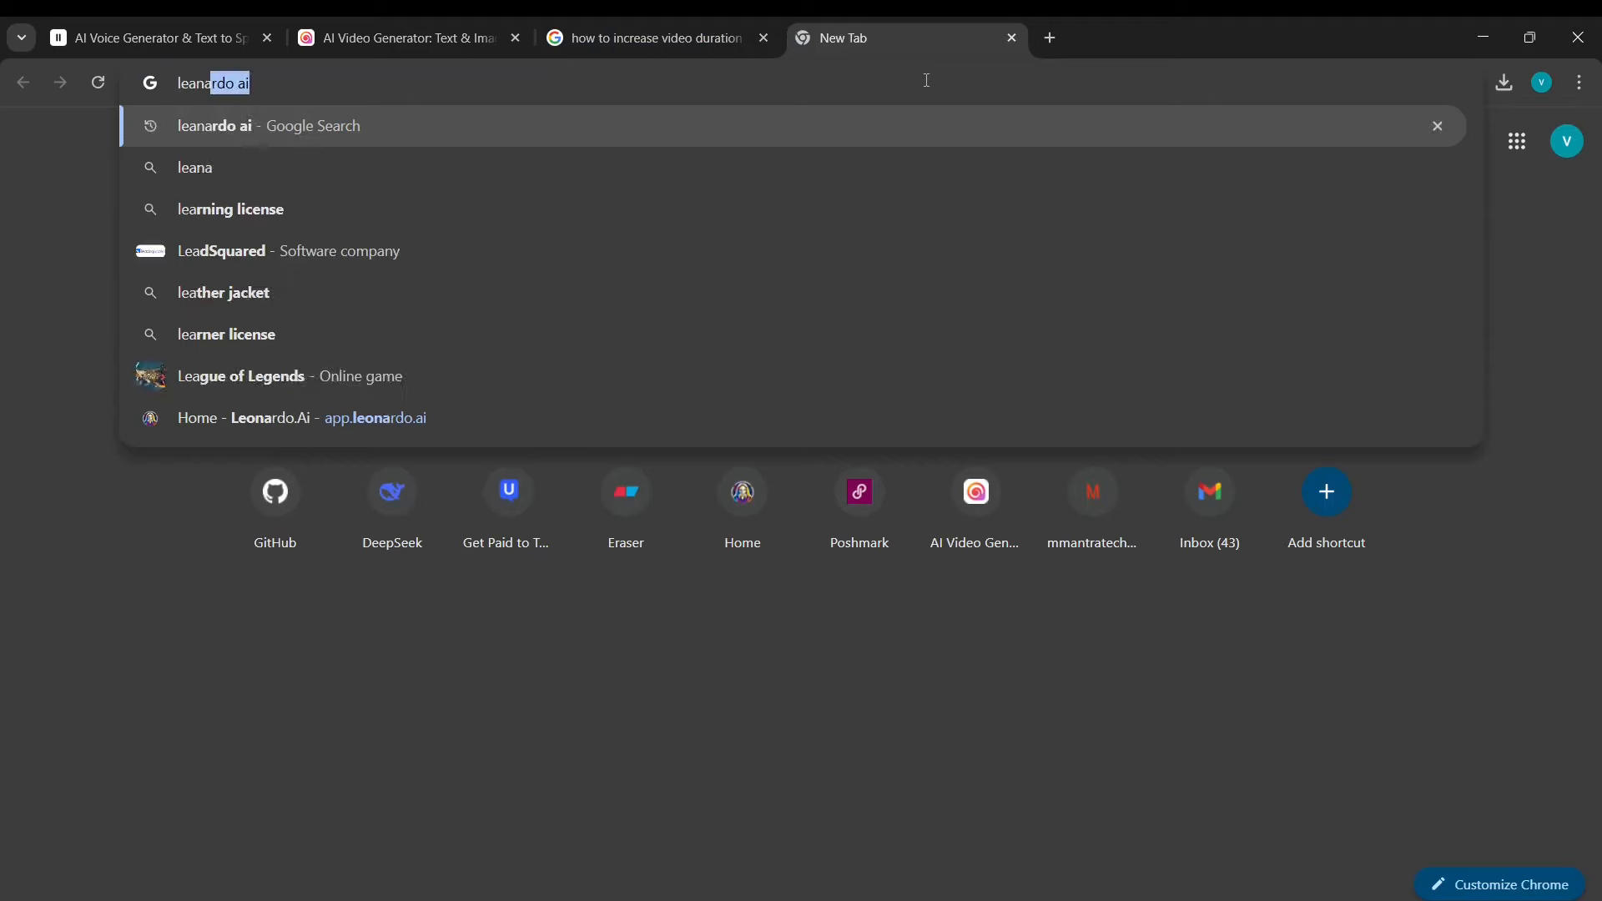
key(Return)
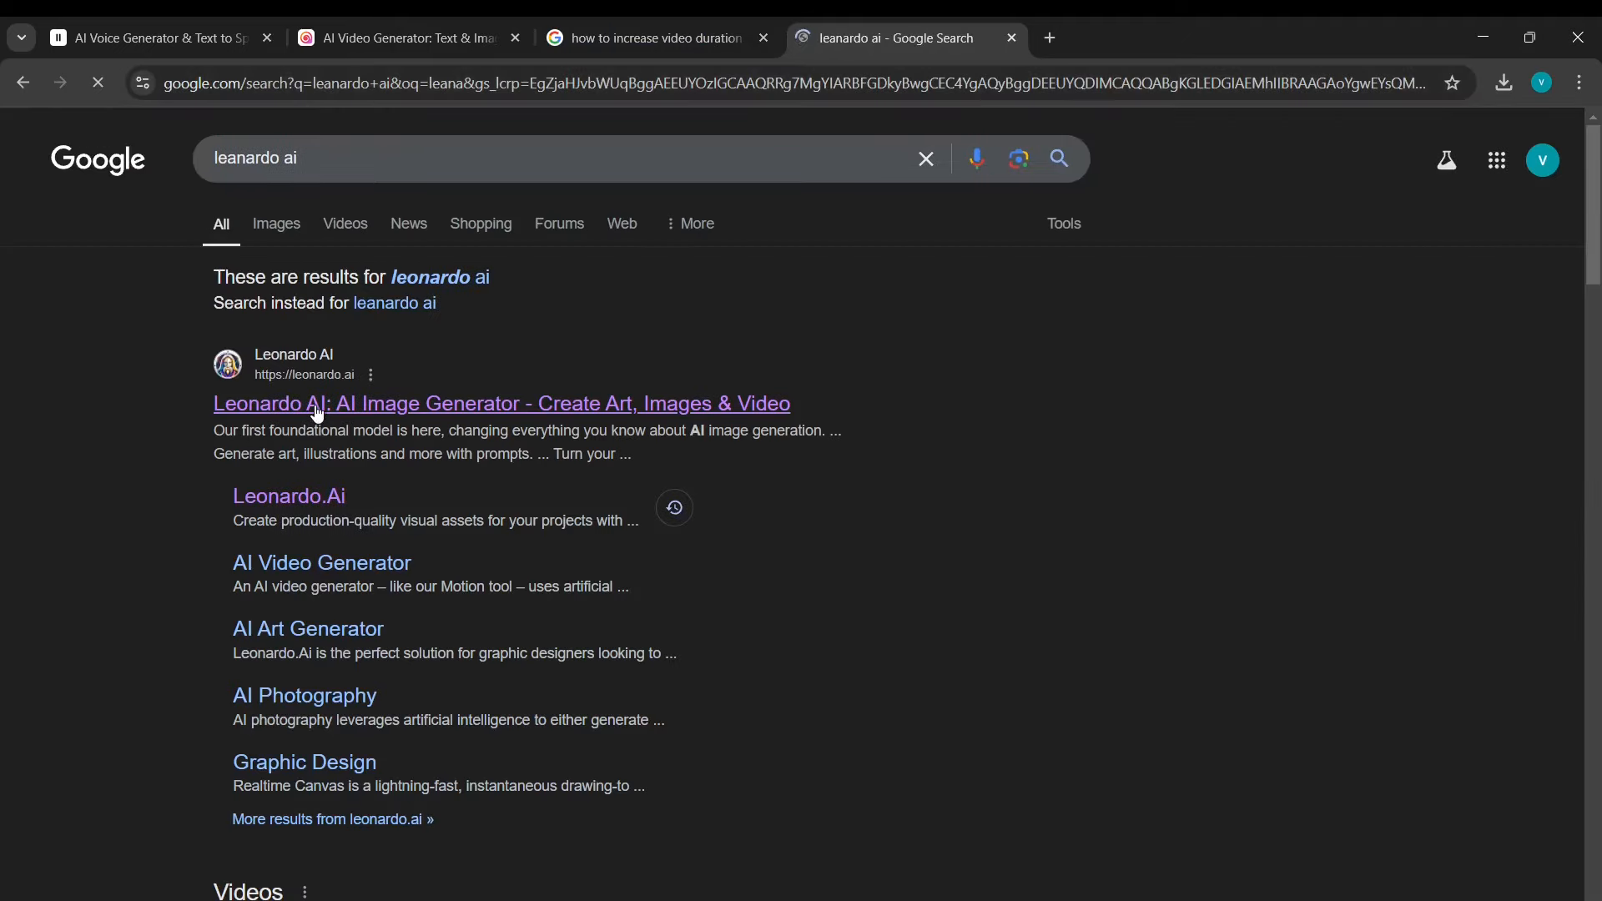
click(318, 405)
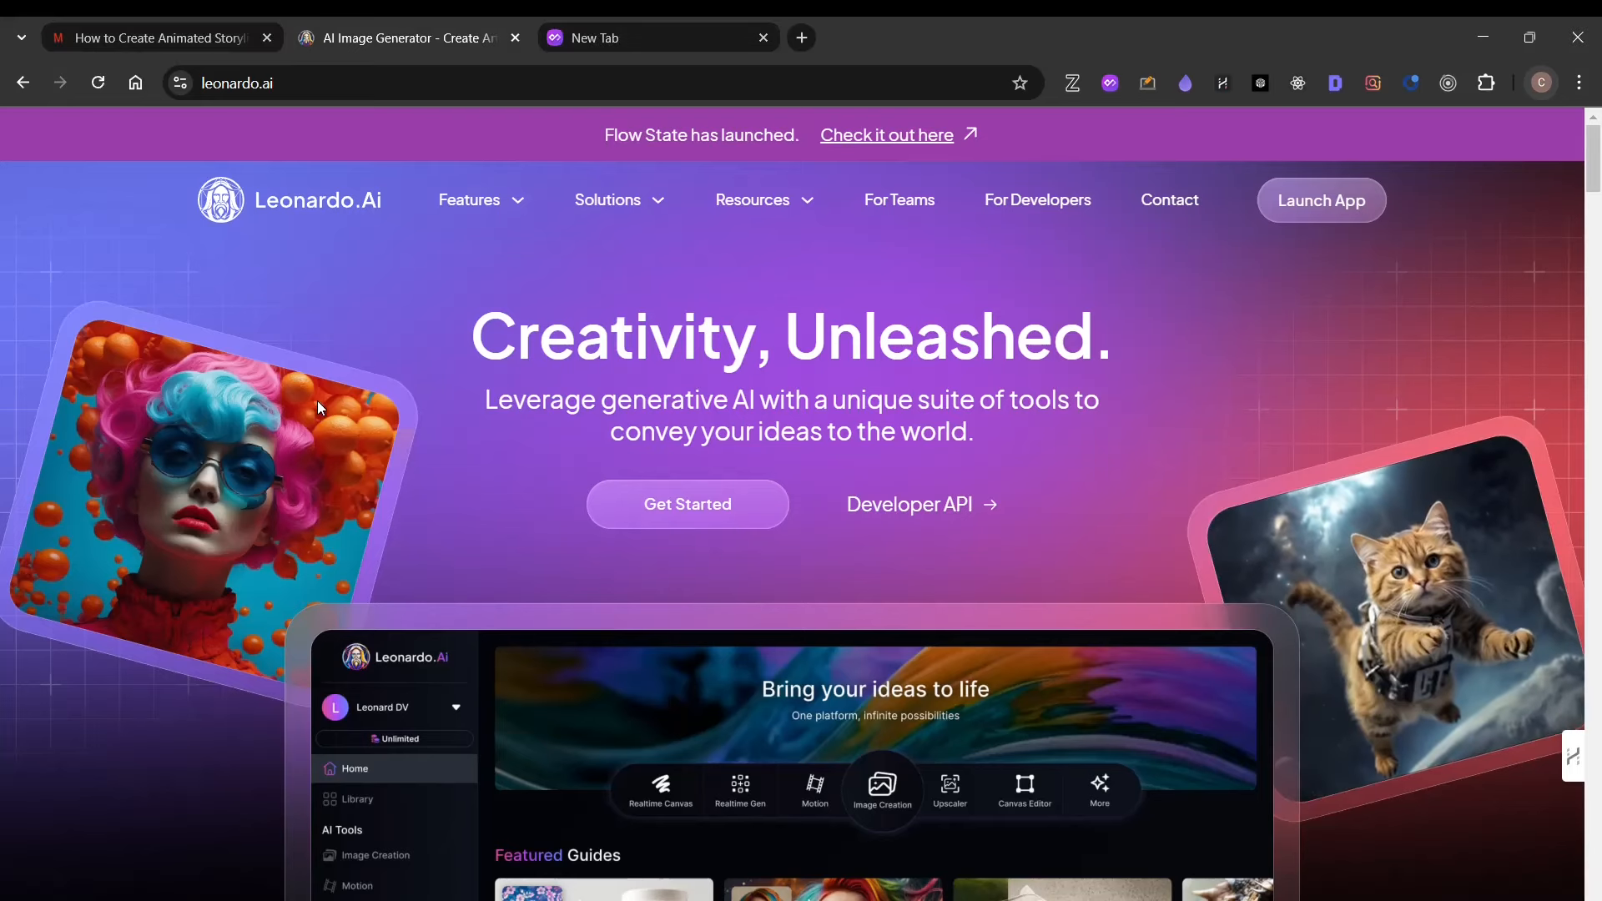
Switch back to Canva Dream Lab and review the four generated classroom images.
key(alt+Tab)
key(Tab)
scroll(616, 510, down, 3)
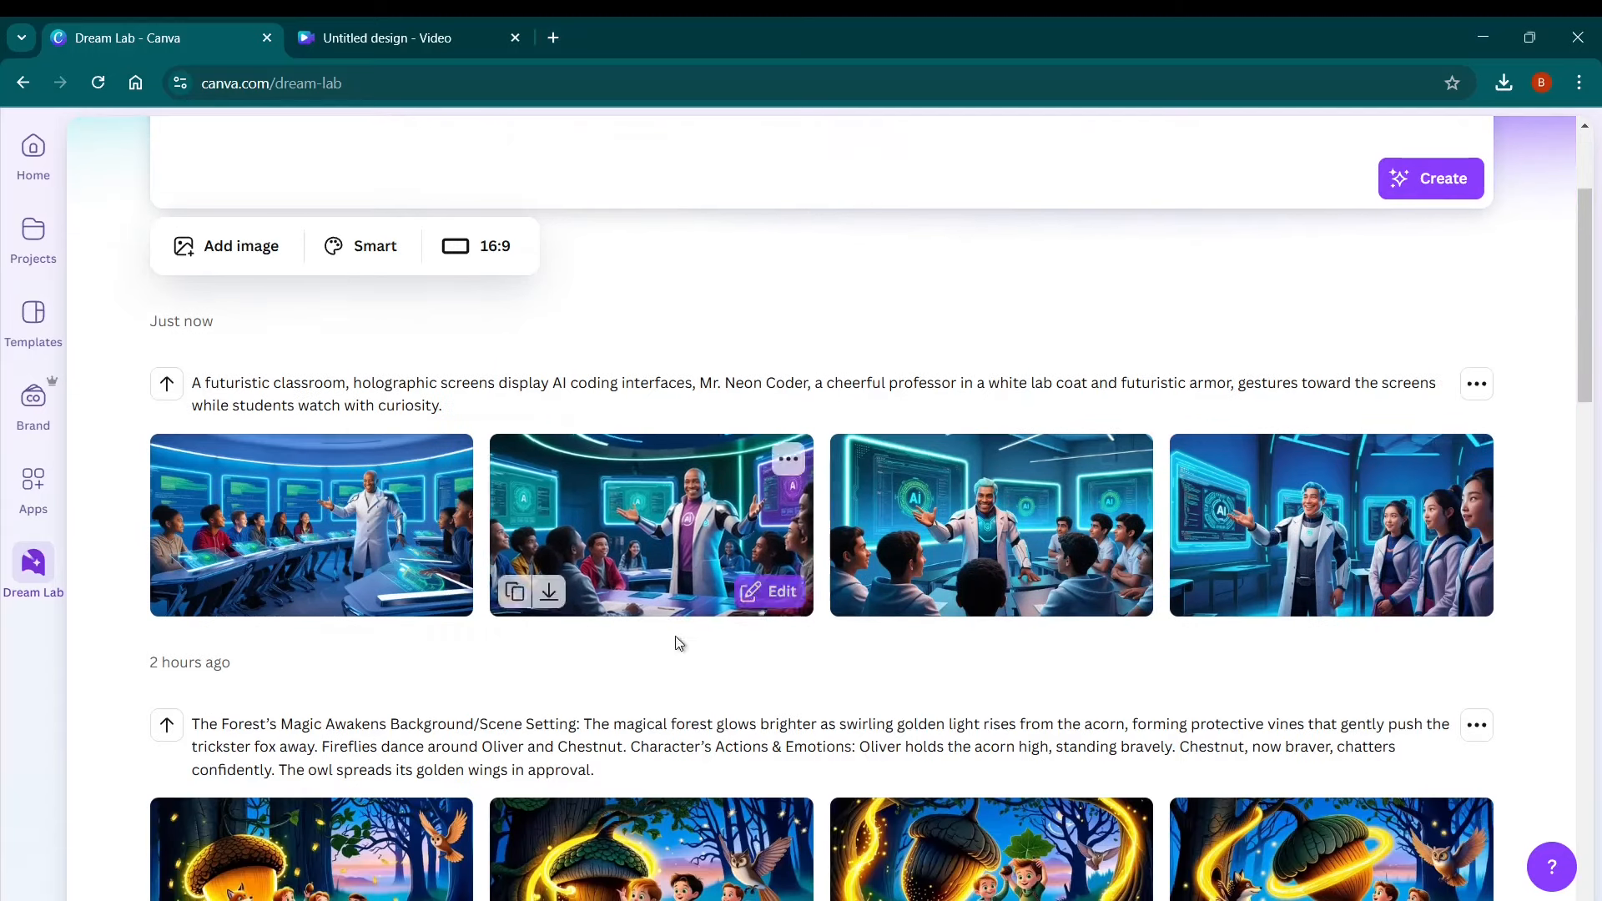
scroll(914, 620, up, 3)
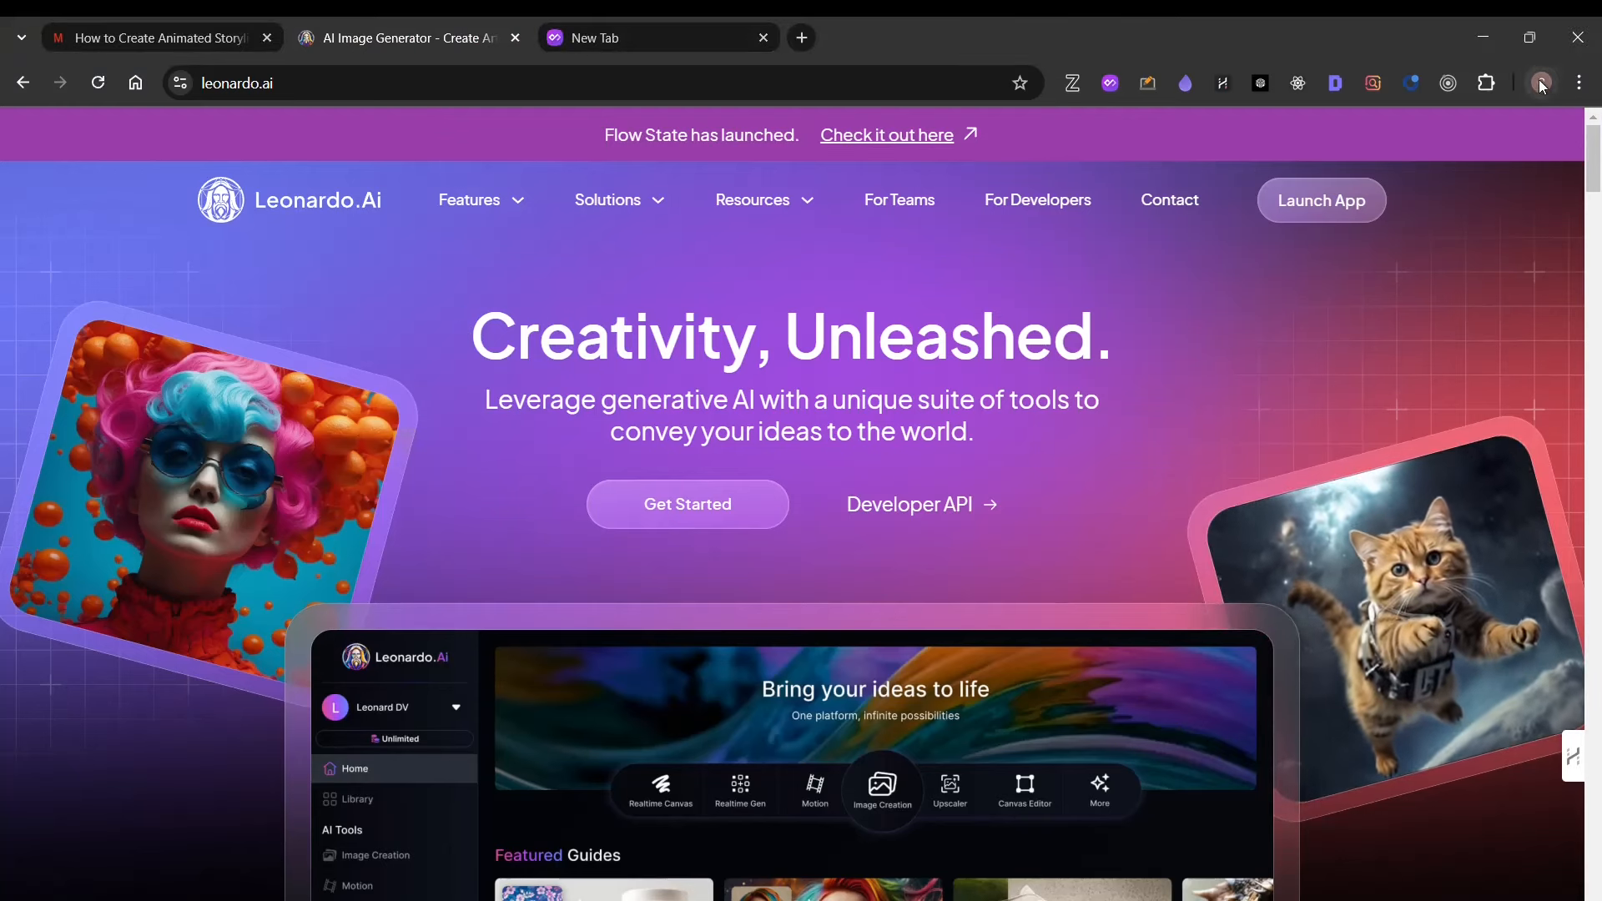
Return to the Leonardo.Ai website in the other Chrome profile and get started with its web app.
key(alt+Tab)
key(alt+Tab)
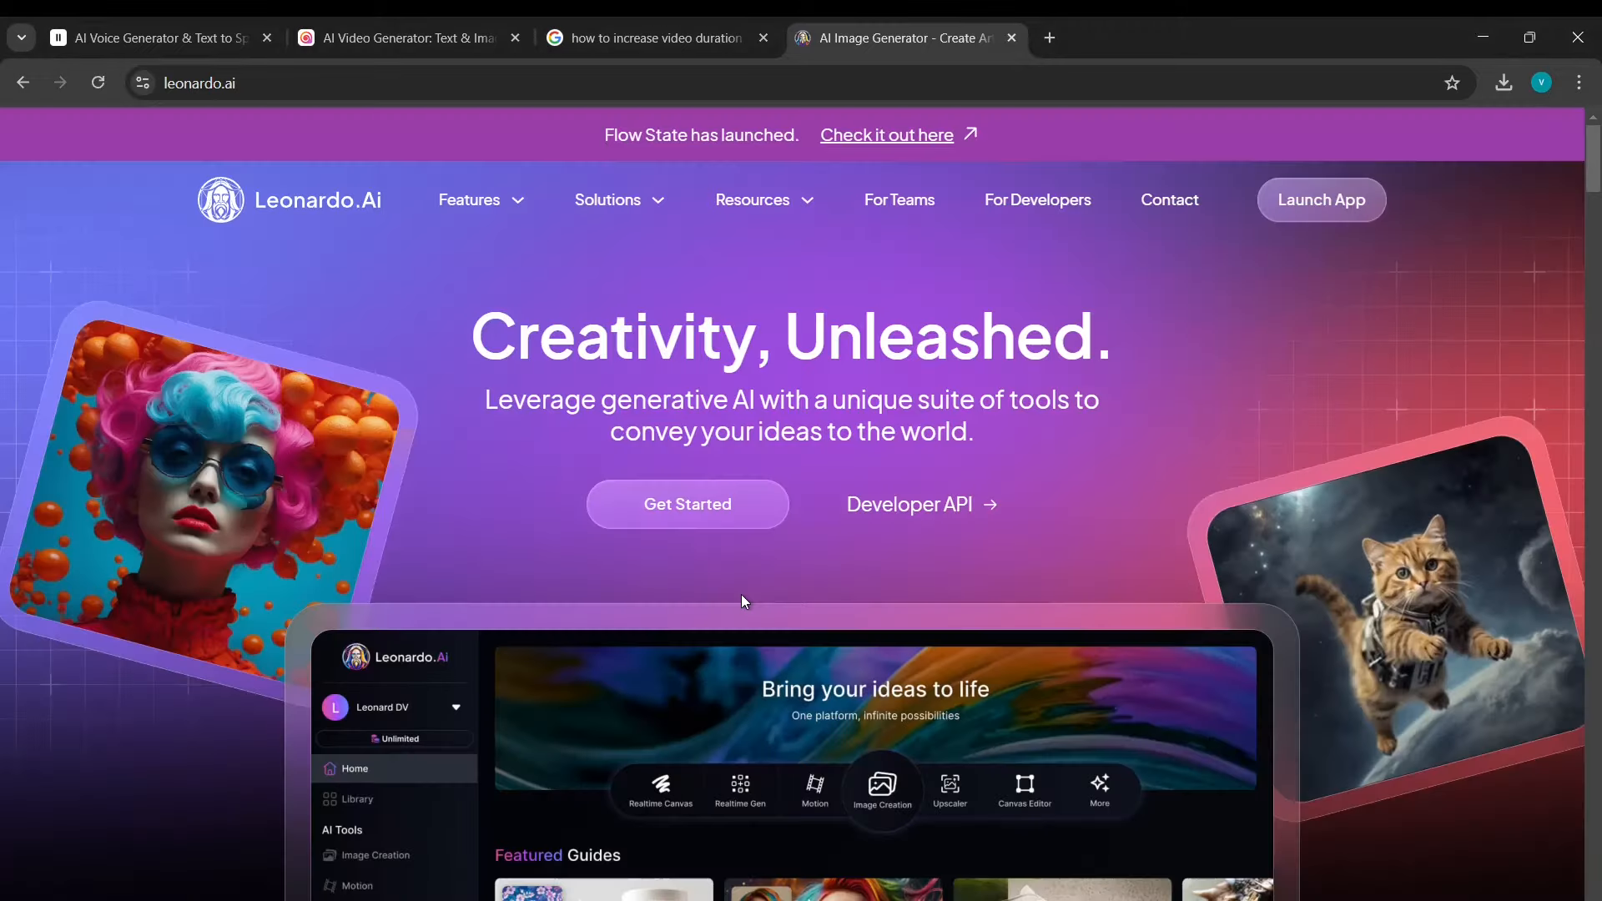
click(676, 504)
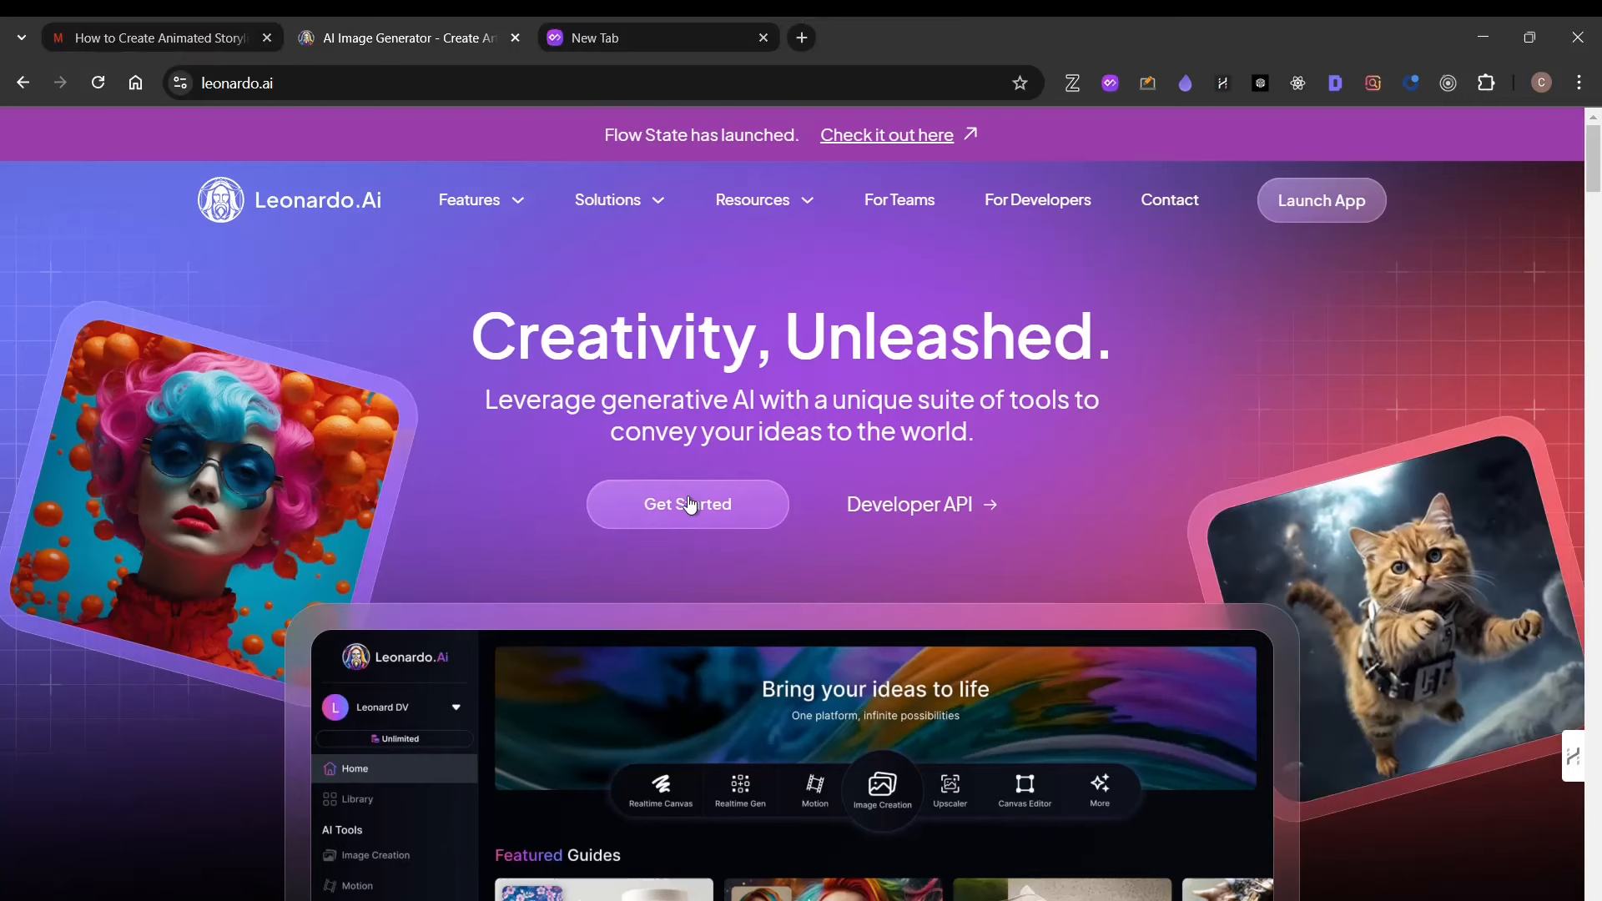
key(alt+Tab)
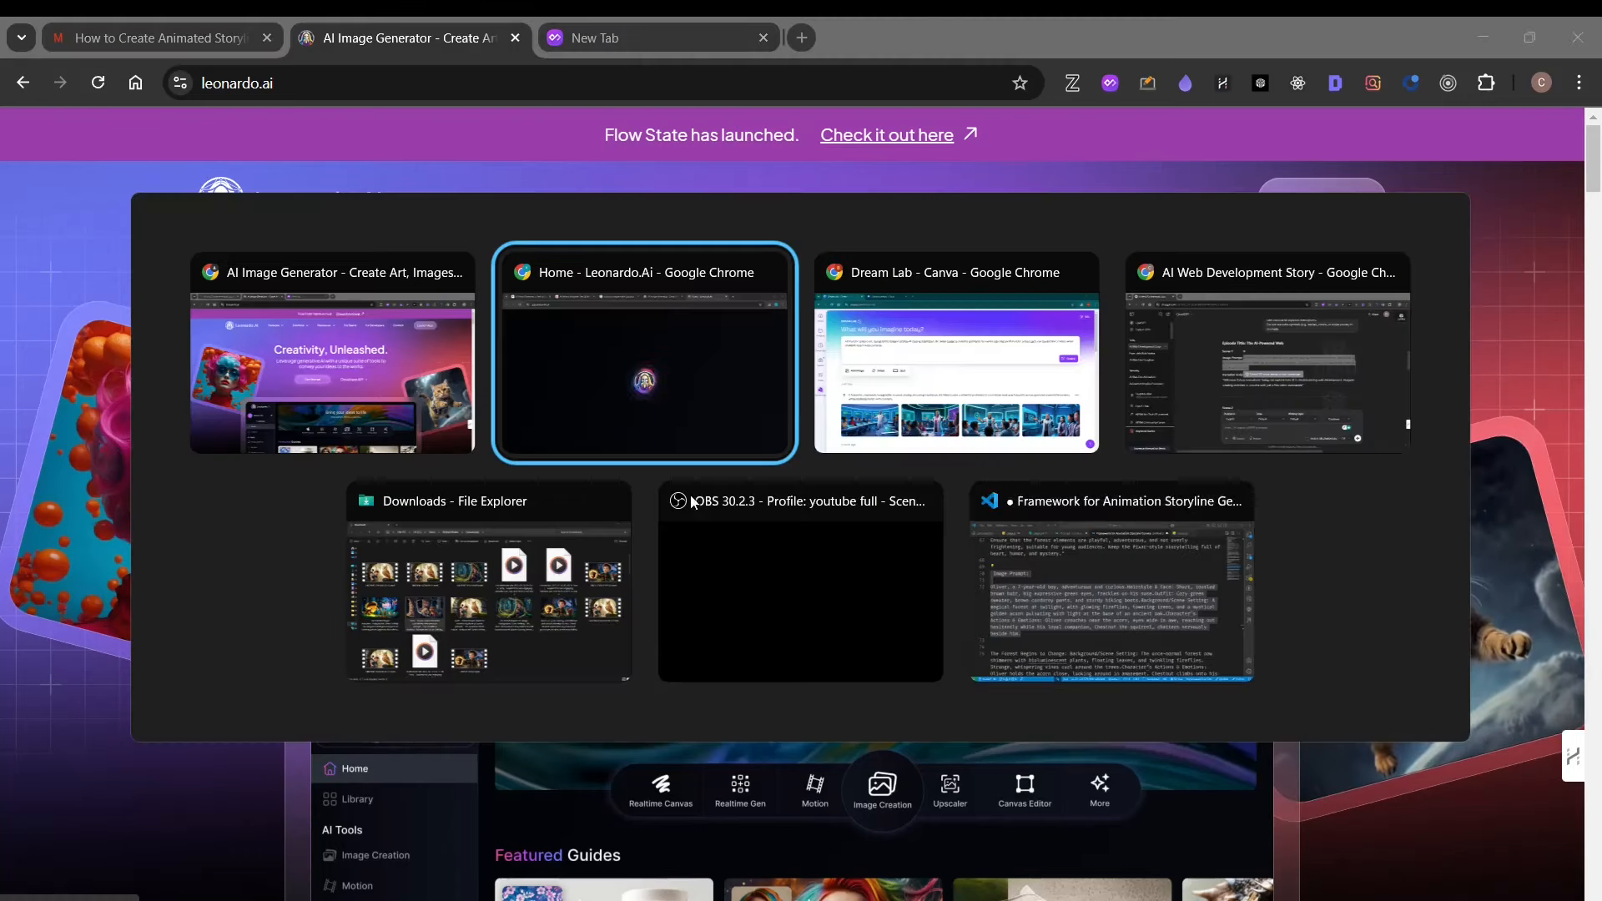
click(944, 368)
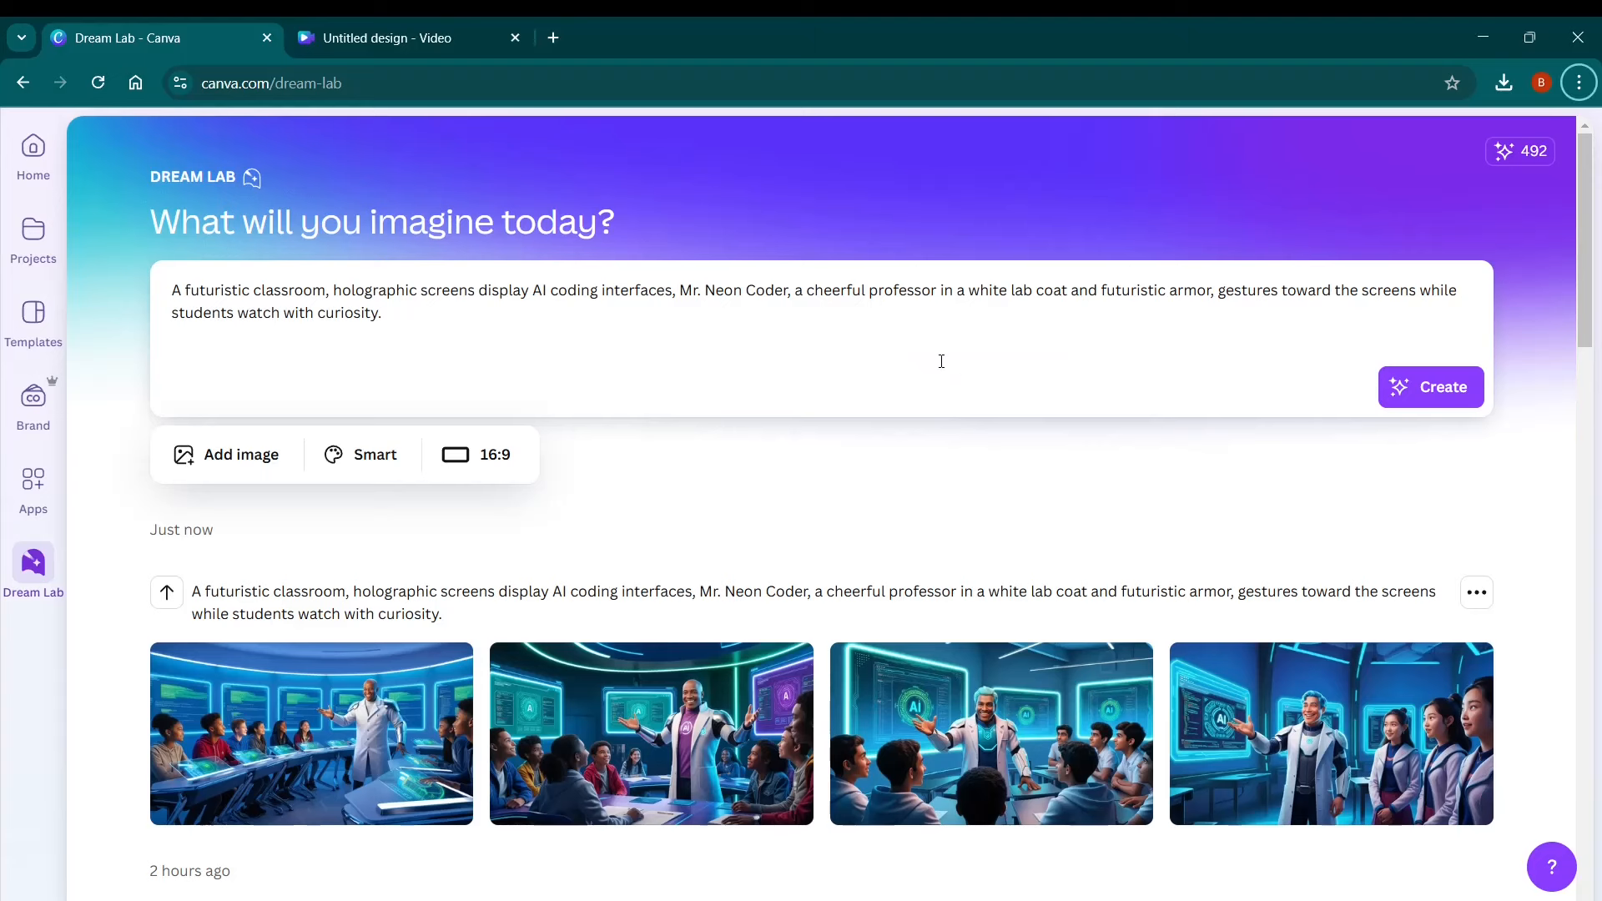
key(alt+Tab)
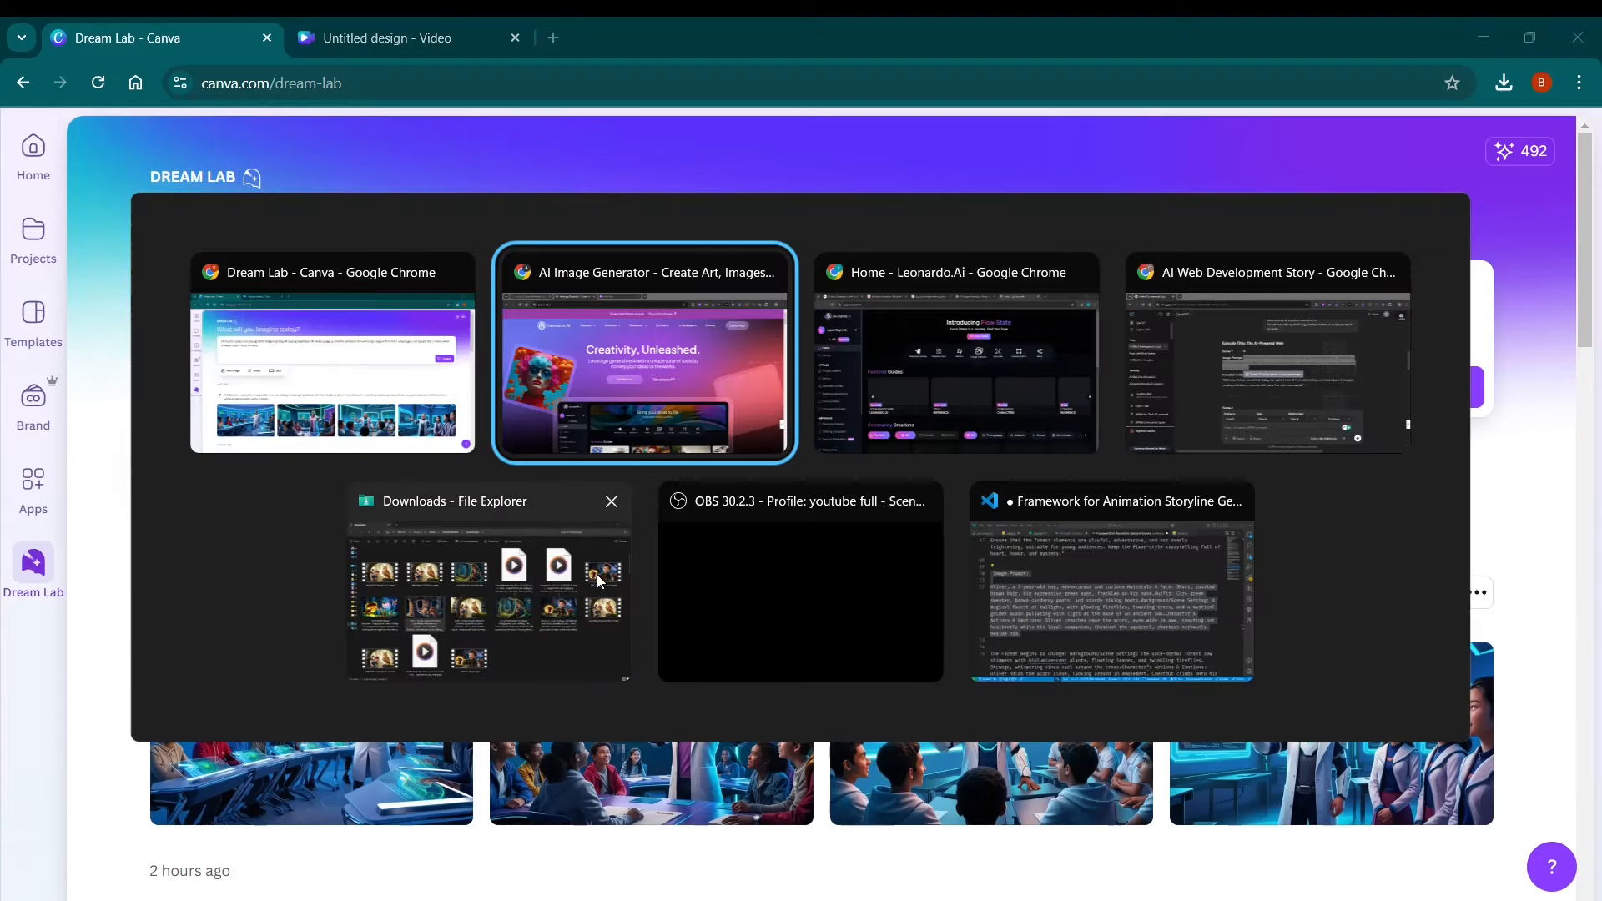
click(1243, 347)
Switch to the browser window with the Leonardo.Ai web app and open its Image Creation tool.
key(alt+Tab)
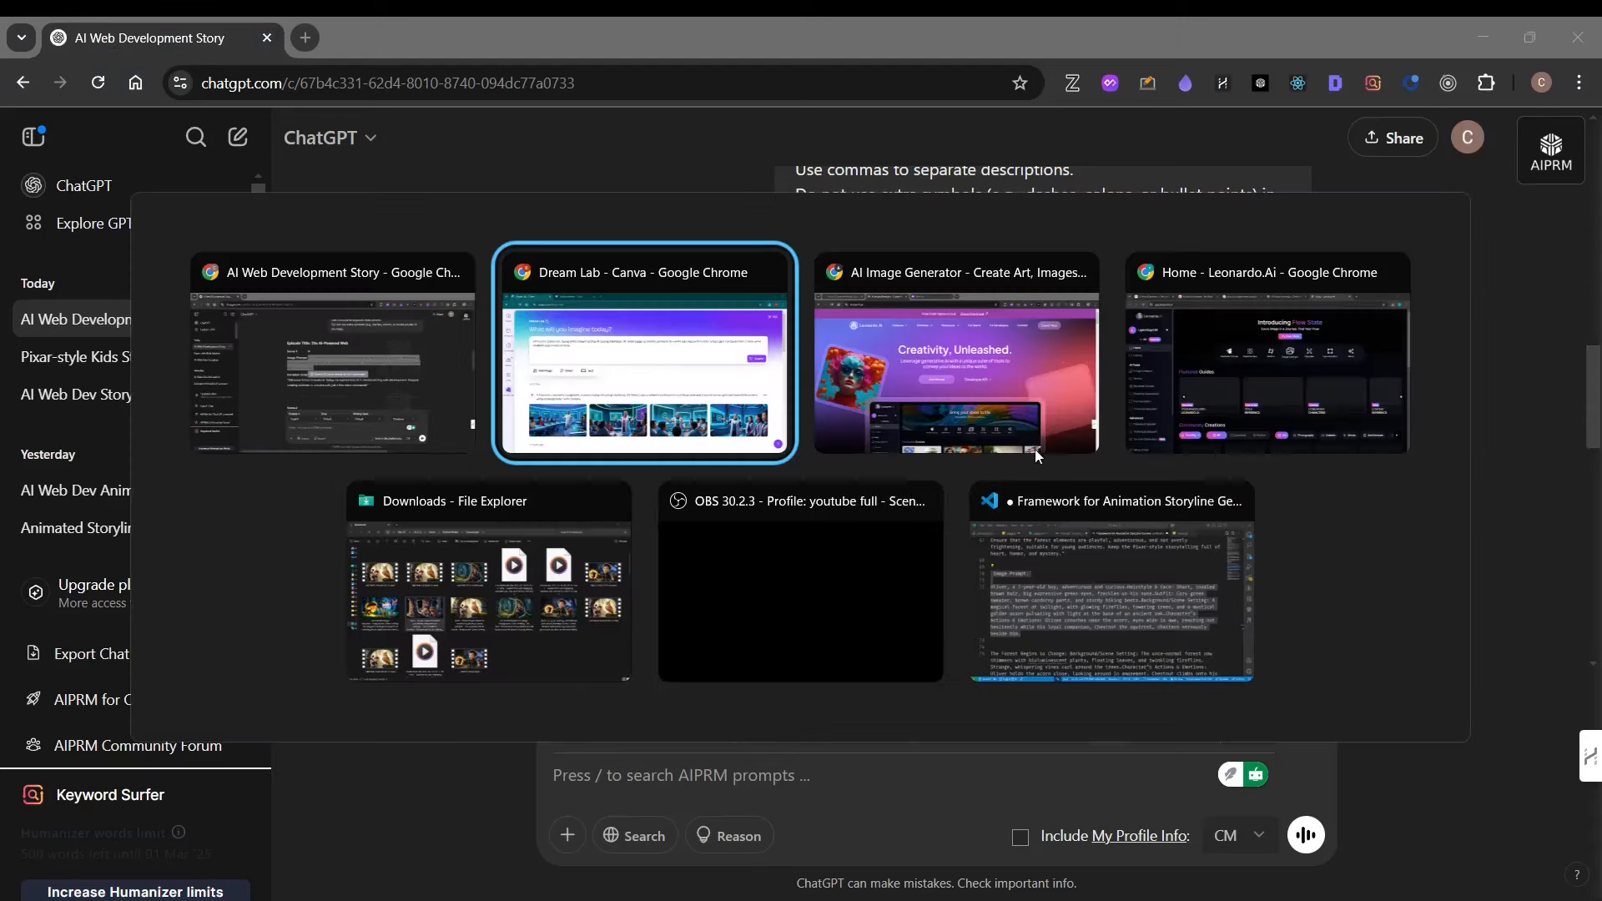
click(1193, 382)
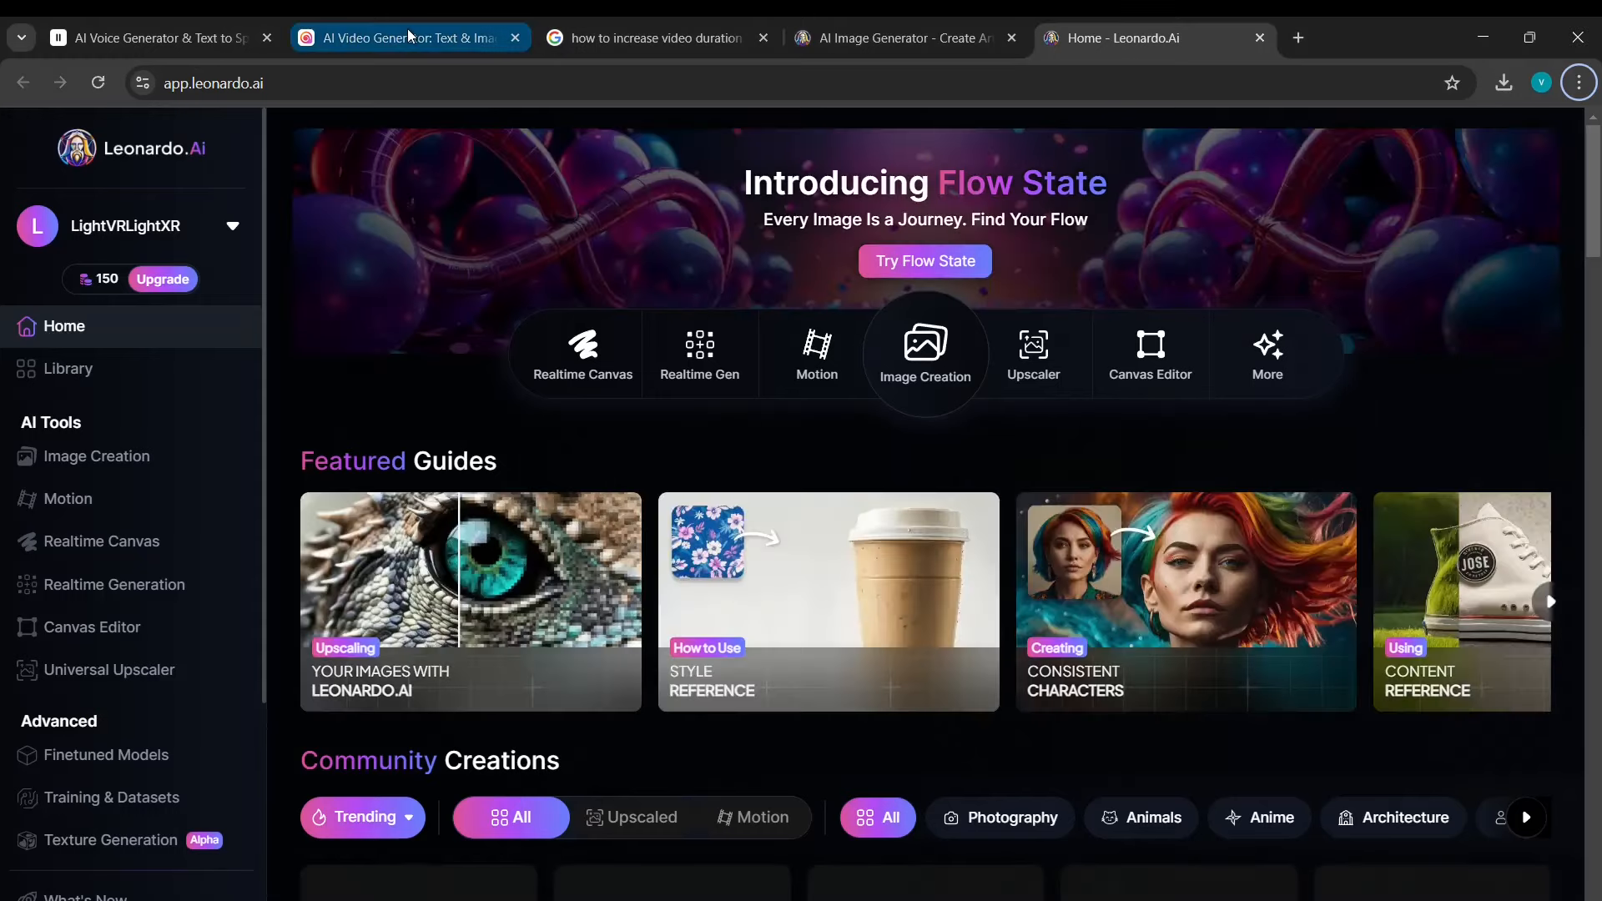
click(413, 35)
click(1045, 39)
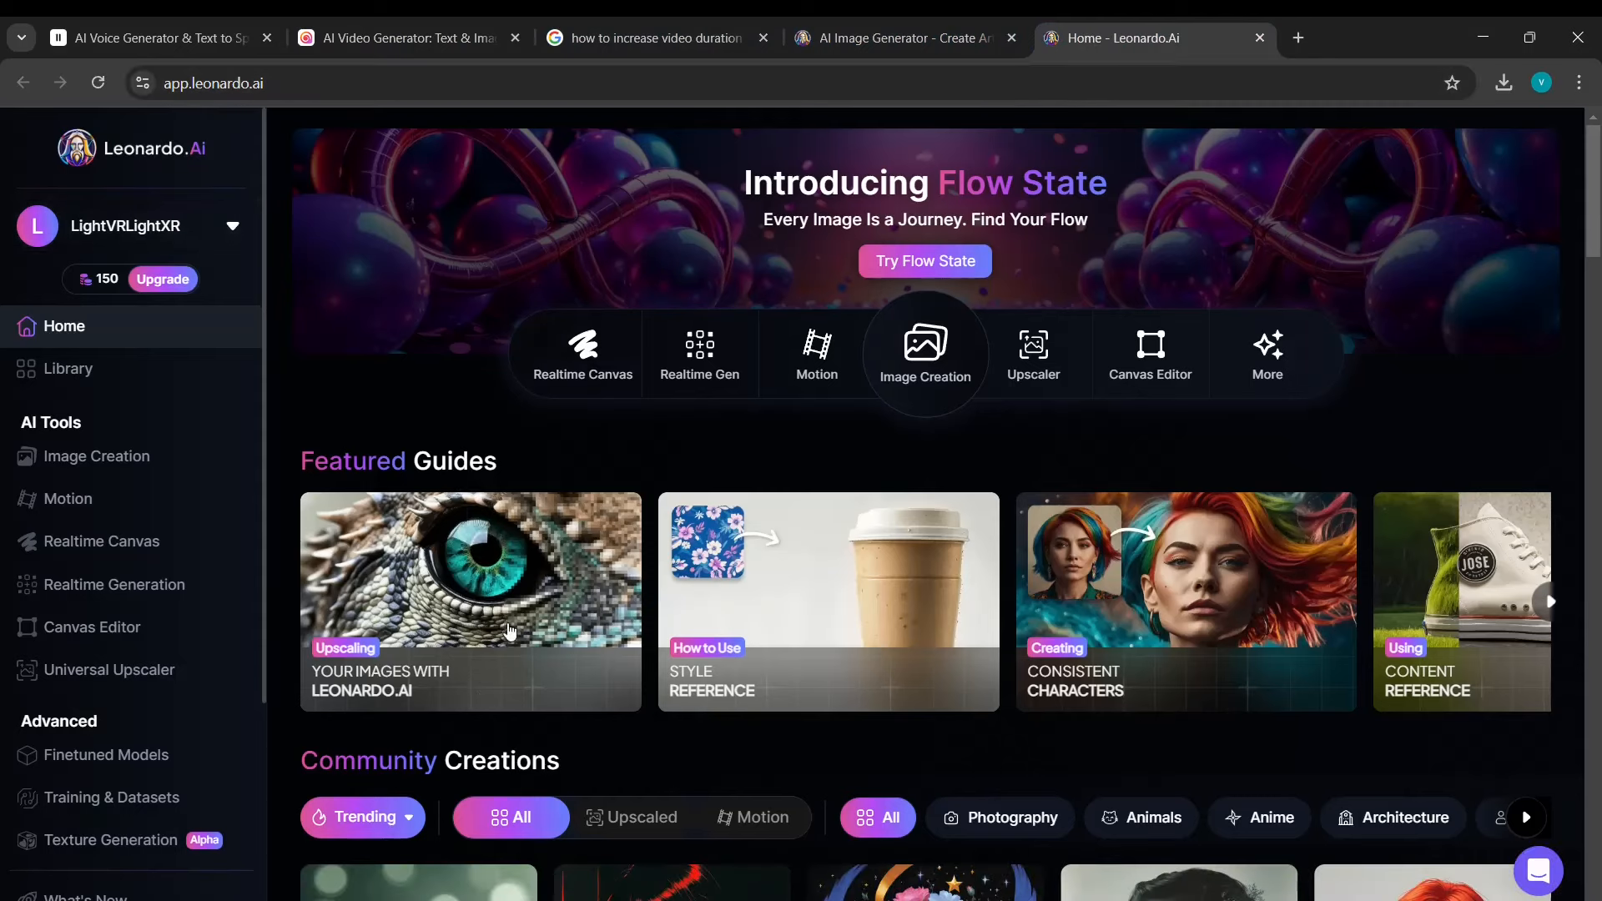
click(93, 467)
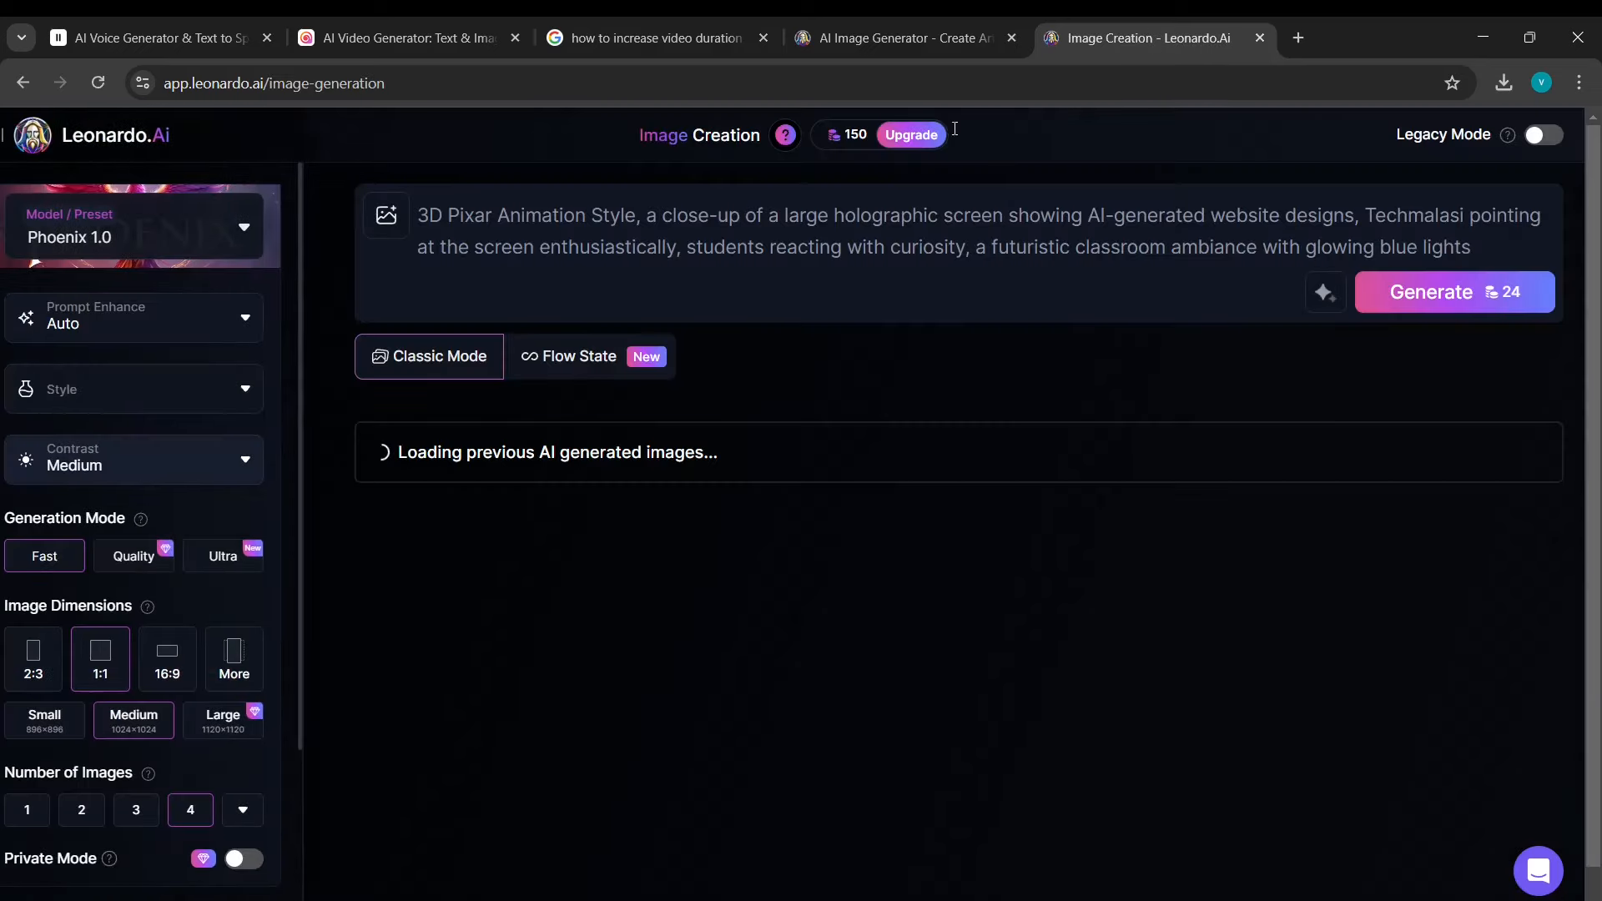
Trim the existing image prompt so that only "3D Pixar Animation Style," remains.
click(830, 251)
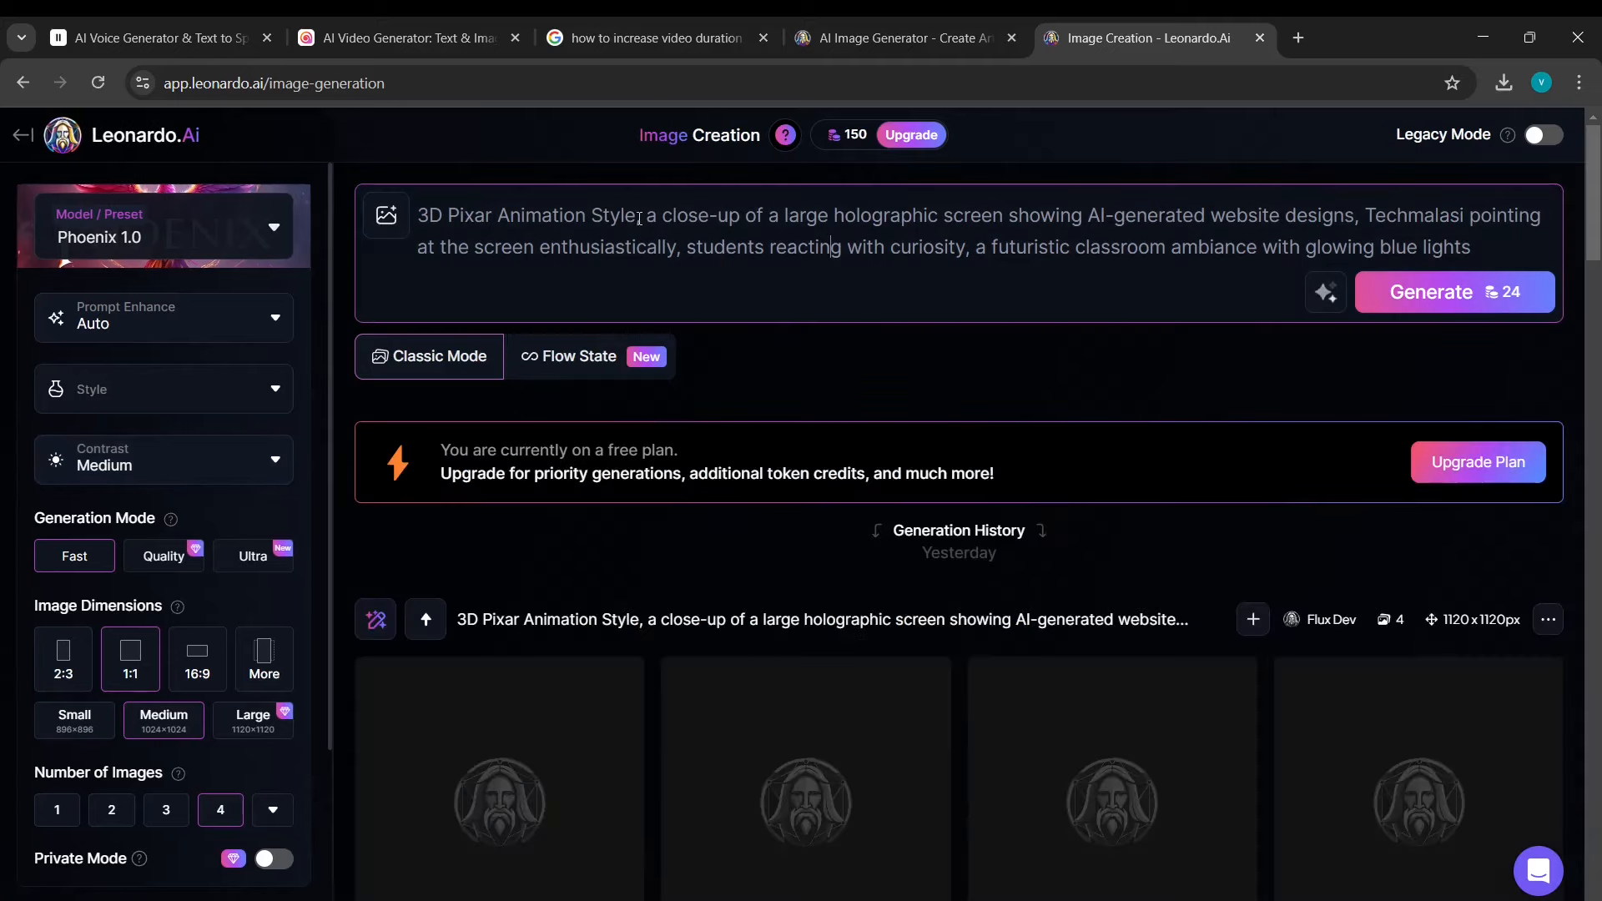
click(682, 248)
drag(653, 215, 728, 290)
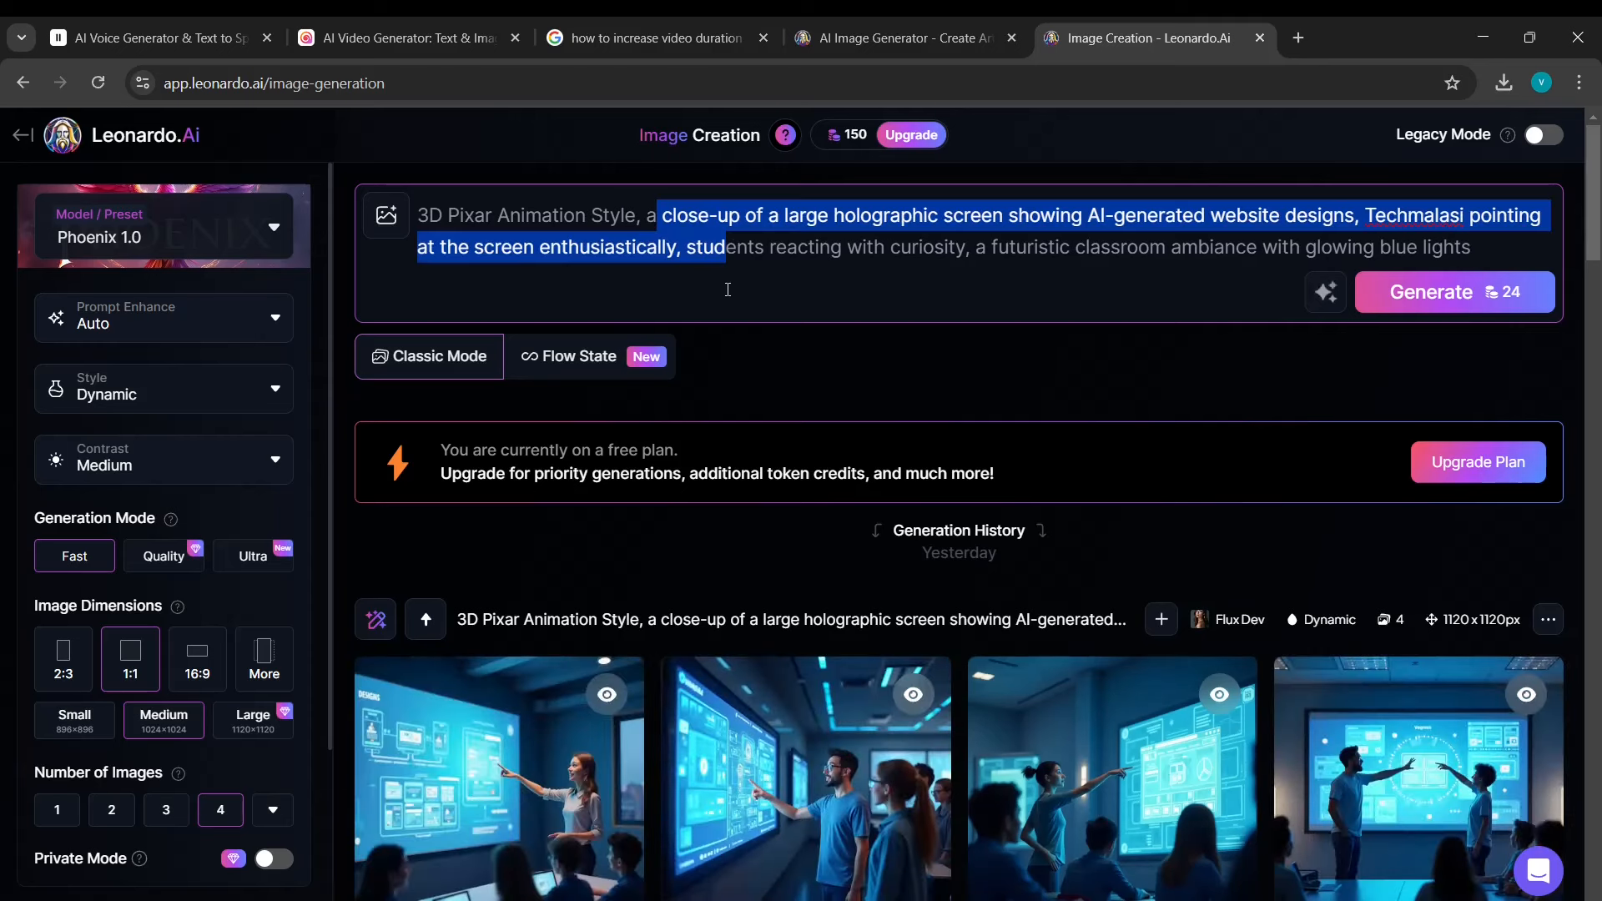
key(BackSpace)
key(BackSpace)
key(BackSpace)
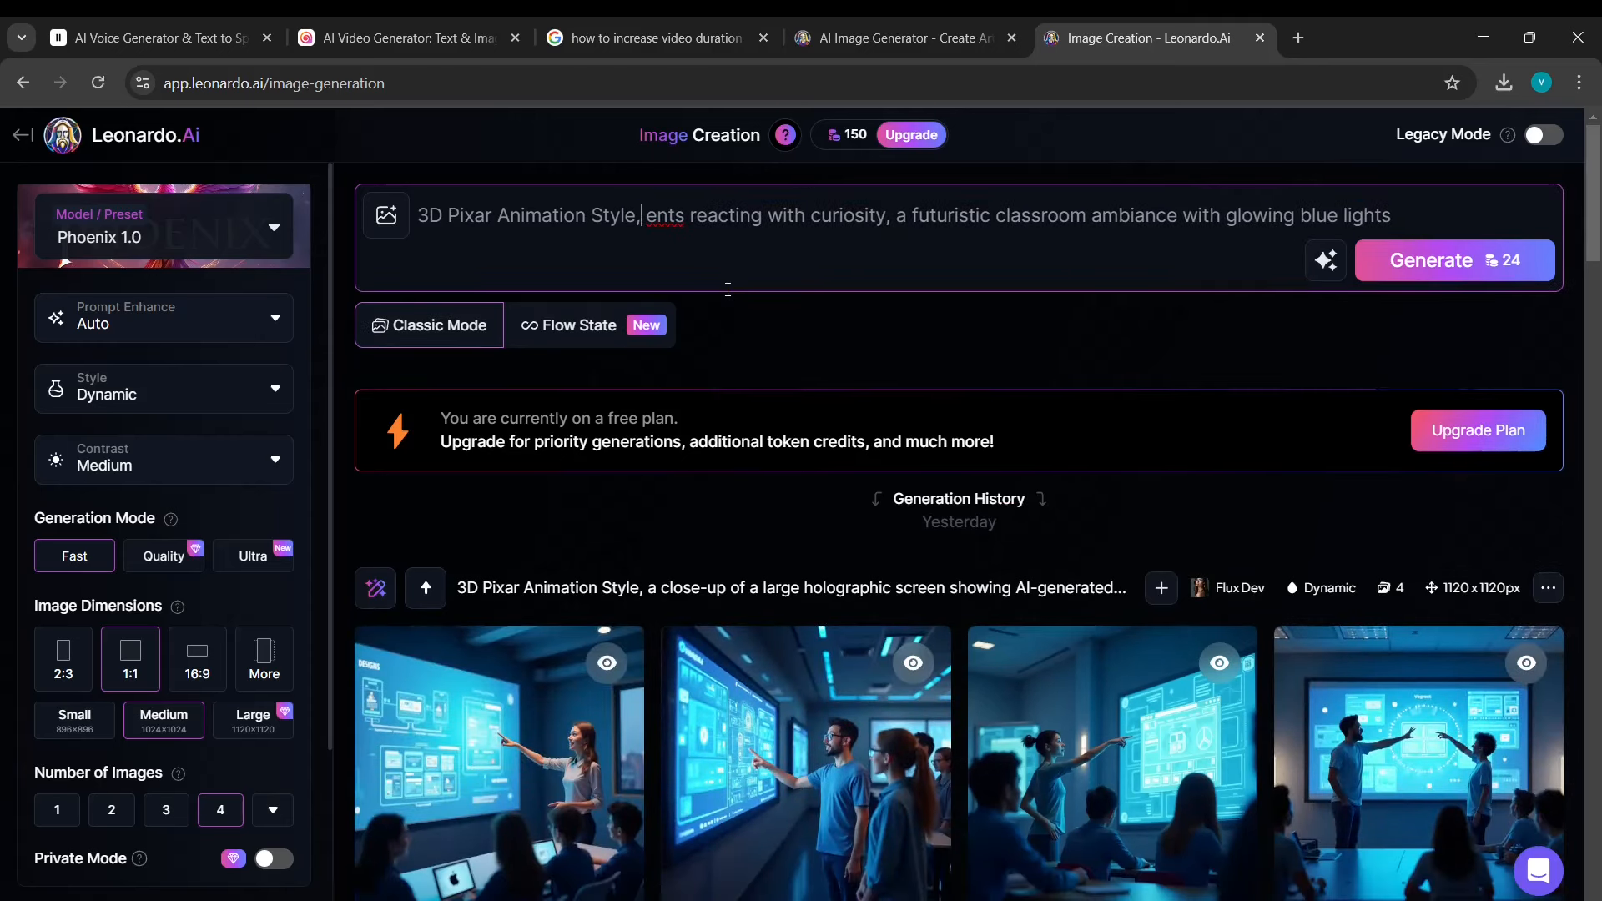
key(shift+End)
key(BackSpace)
key(BackSpace)
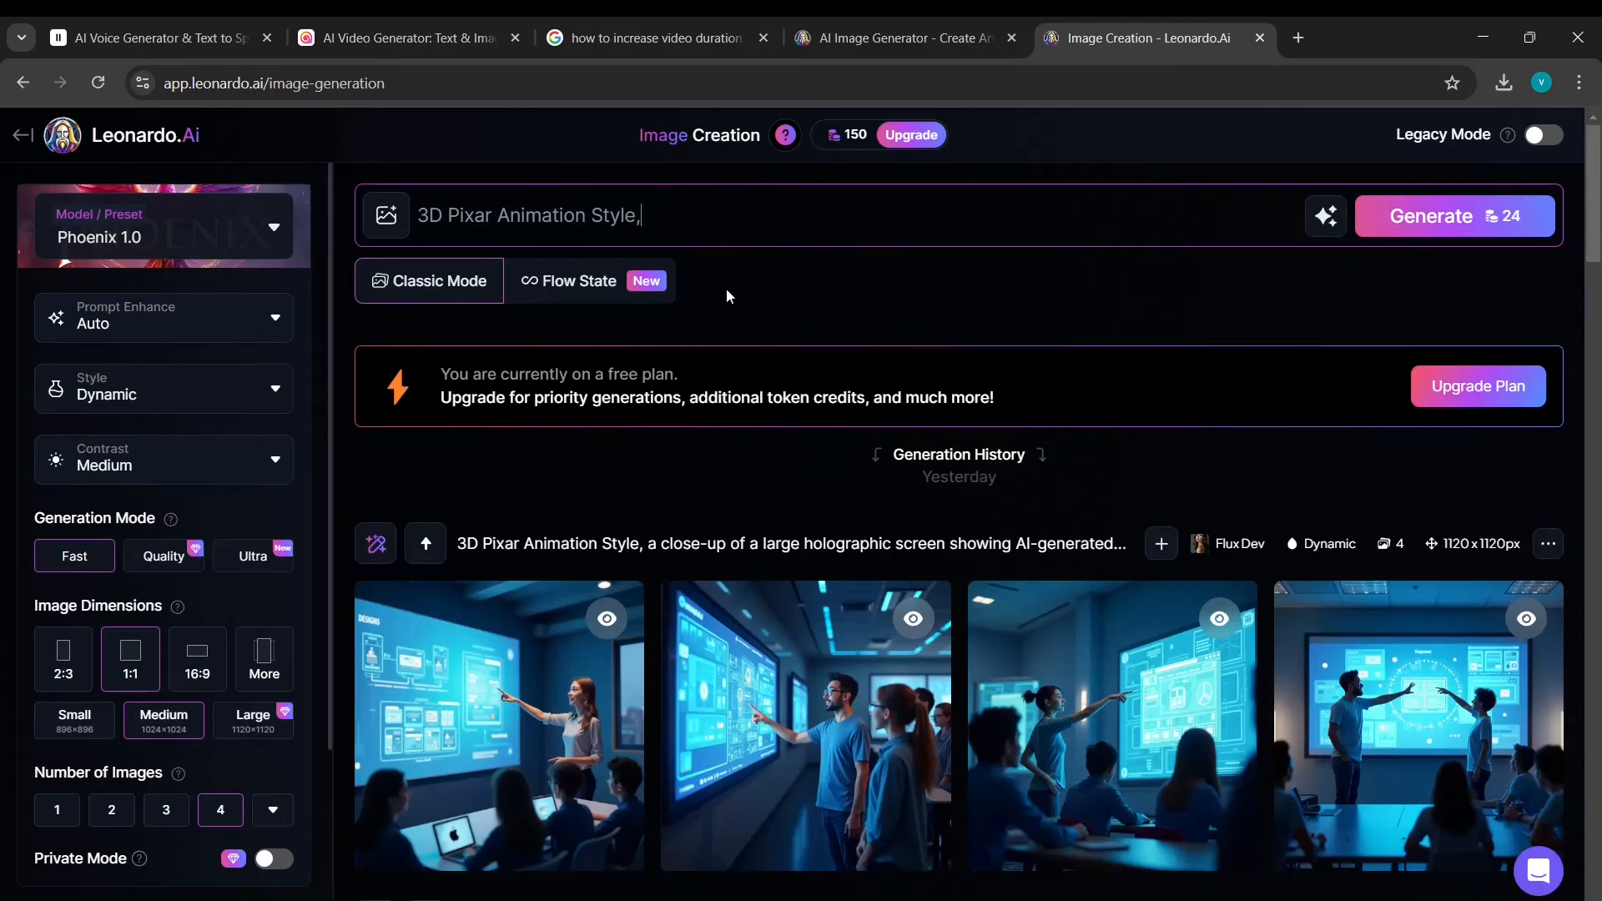
Append the copied futuristic classroom prompt from the clipboard history after the style prefix and generate the images.
key(super+v)
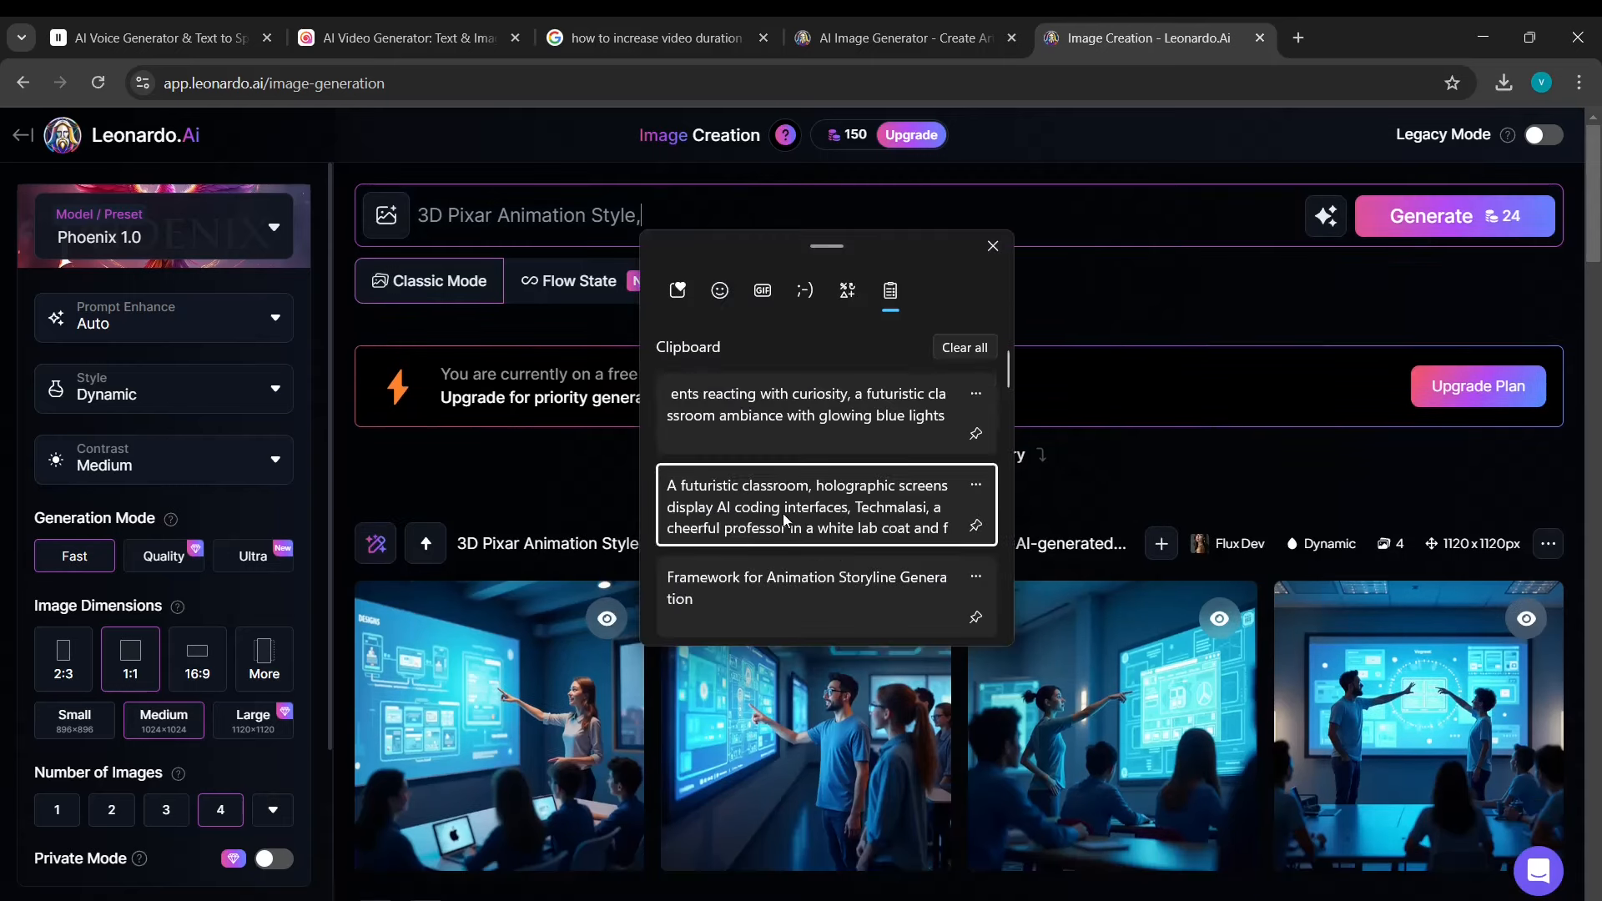
click(782, 512)
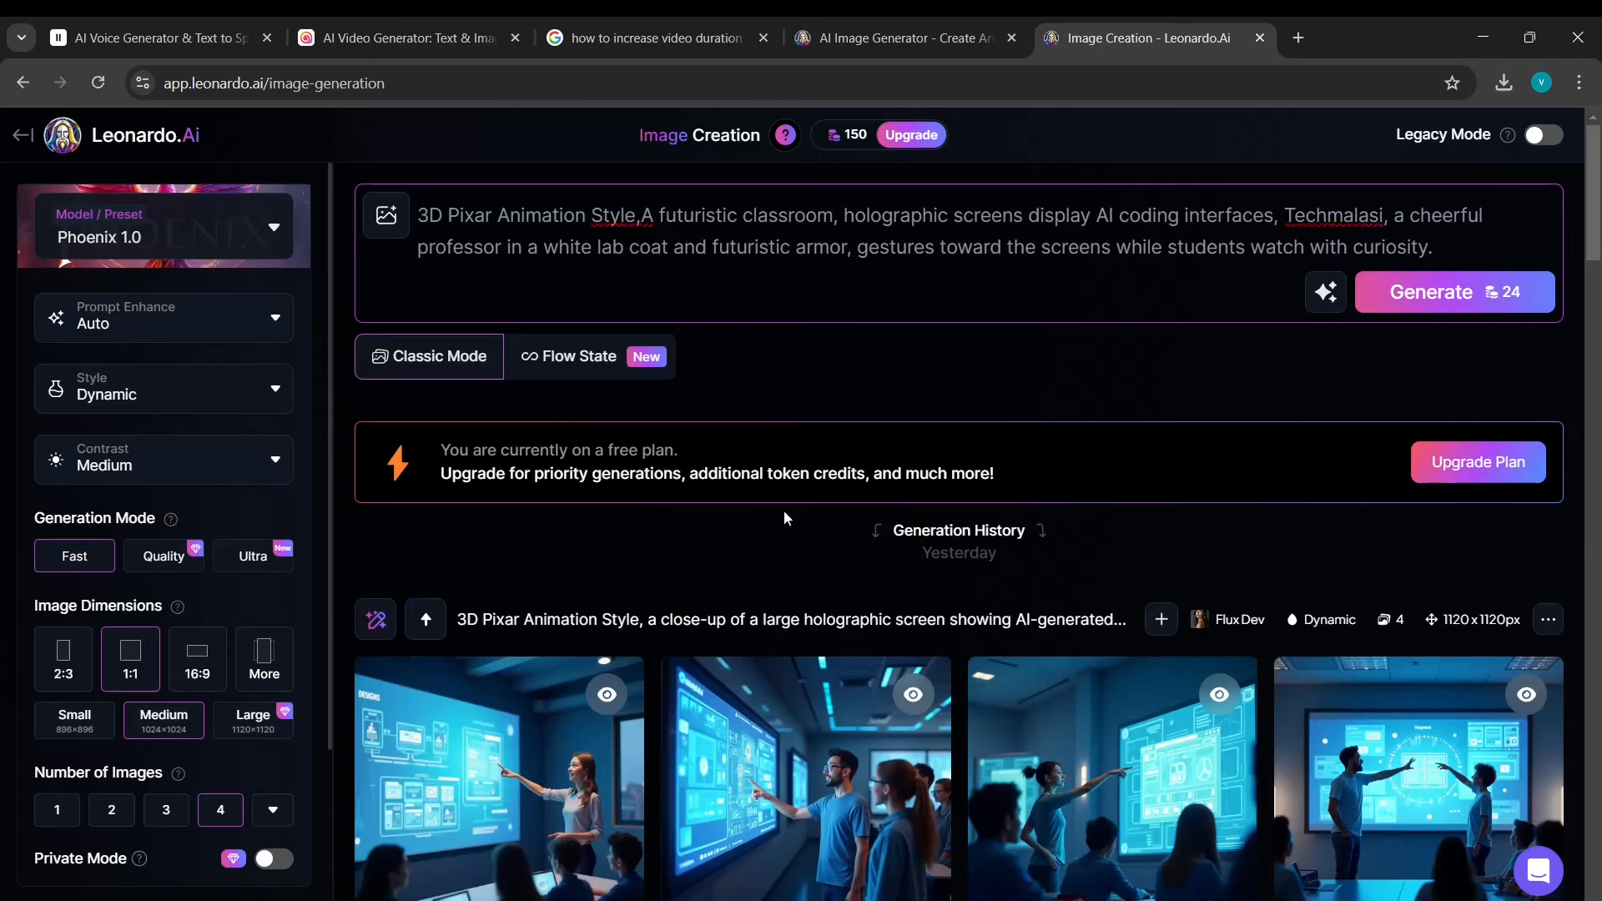
click(655, 216)
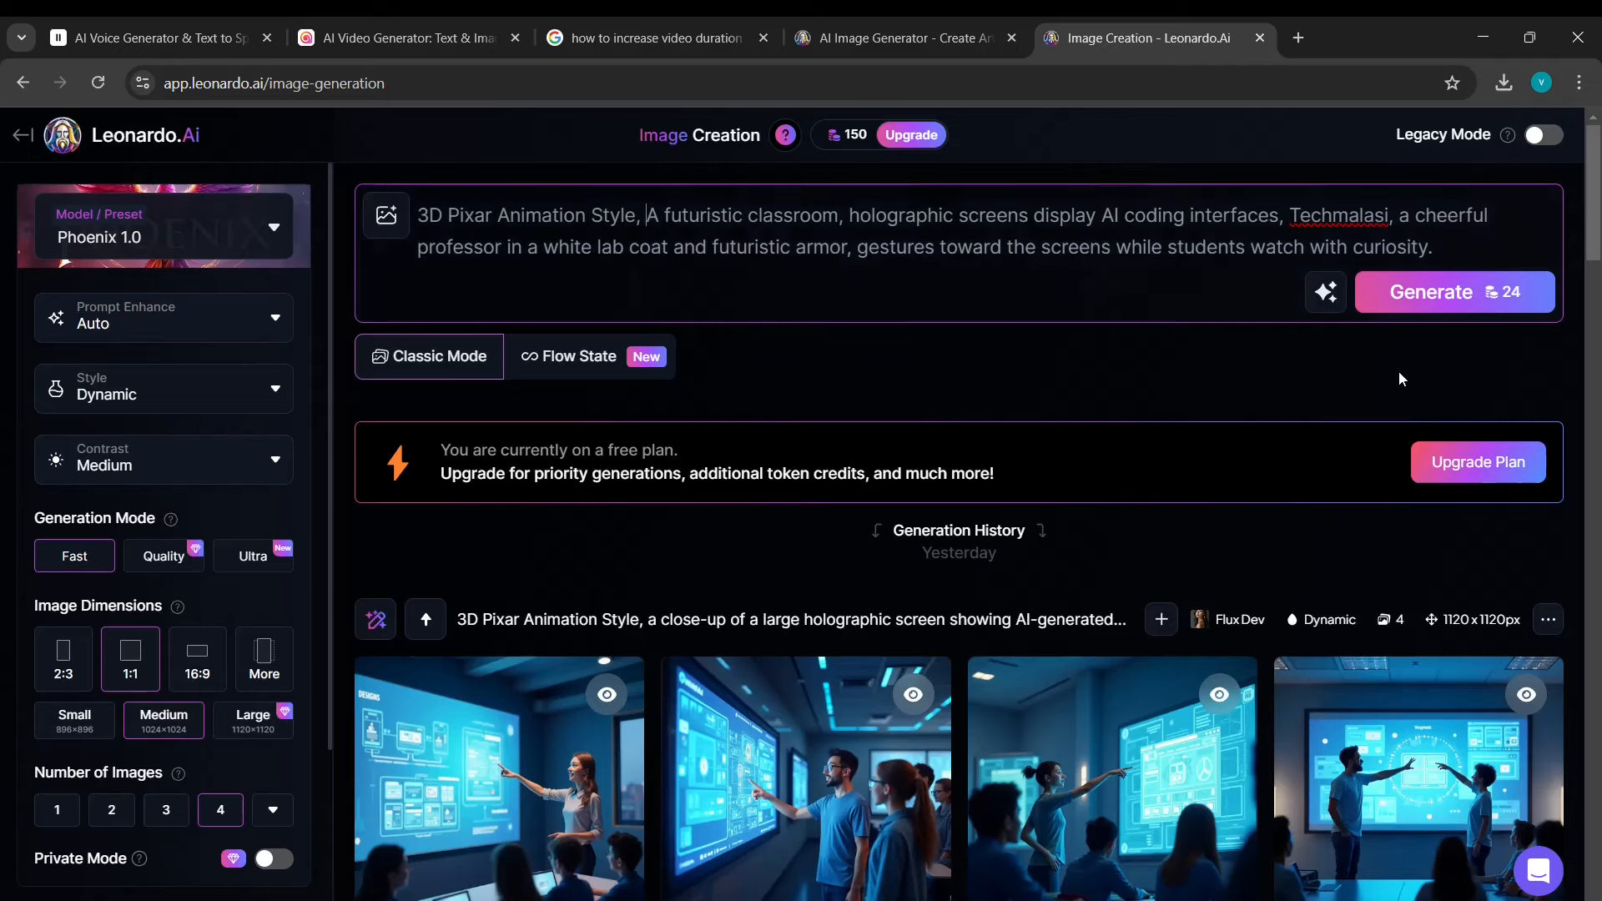
click(1442, 299)
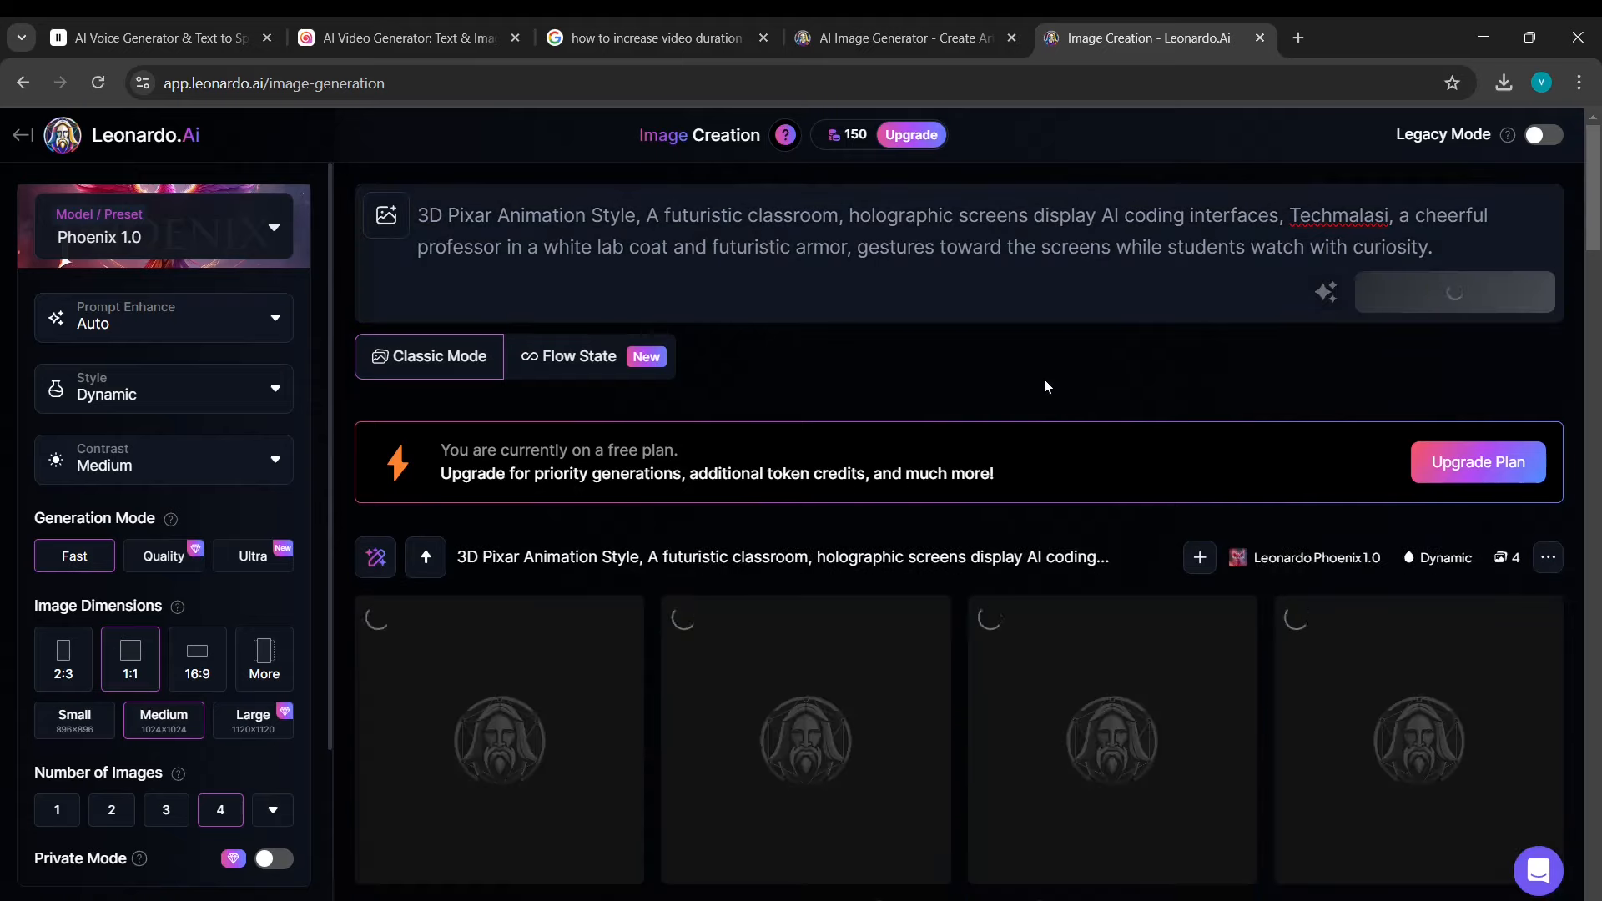
Switch to Canva Dream Lab and check the style wording of the Leonardo.Ai prompt for reuse there.
click(1113, 216)
key(alt+Tab)
key(alt+Tab)
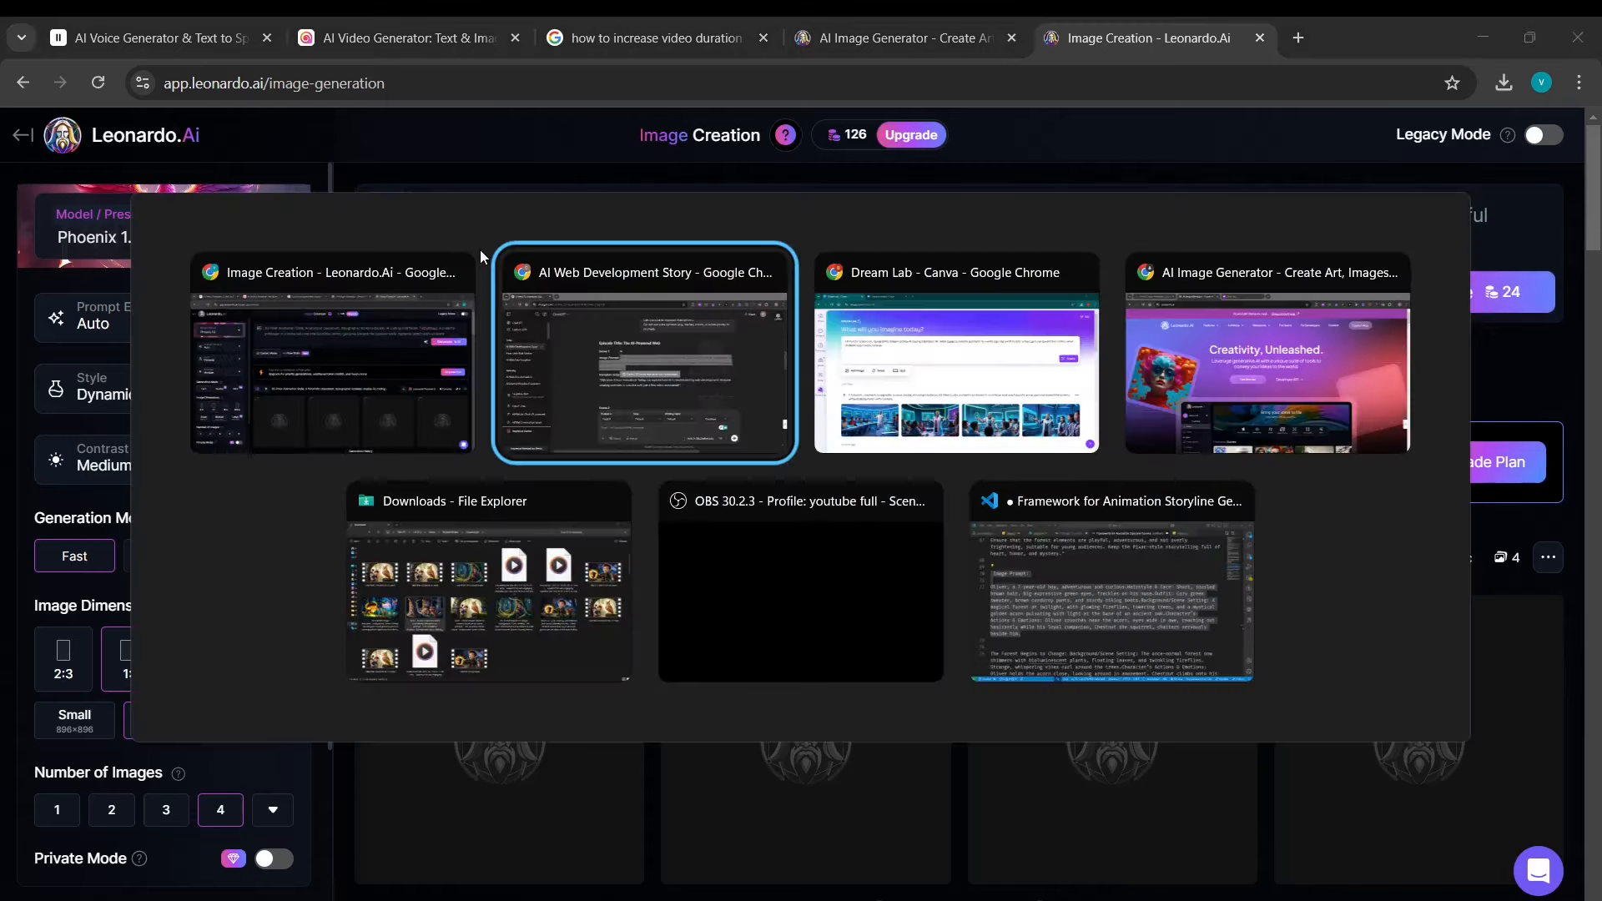
click(340, 347)
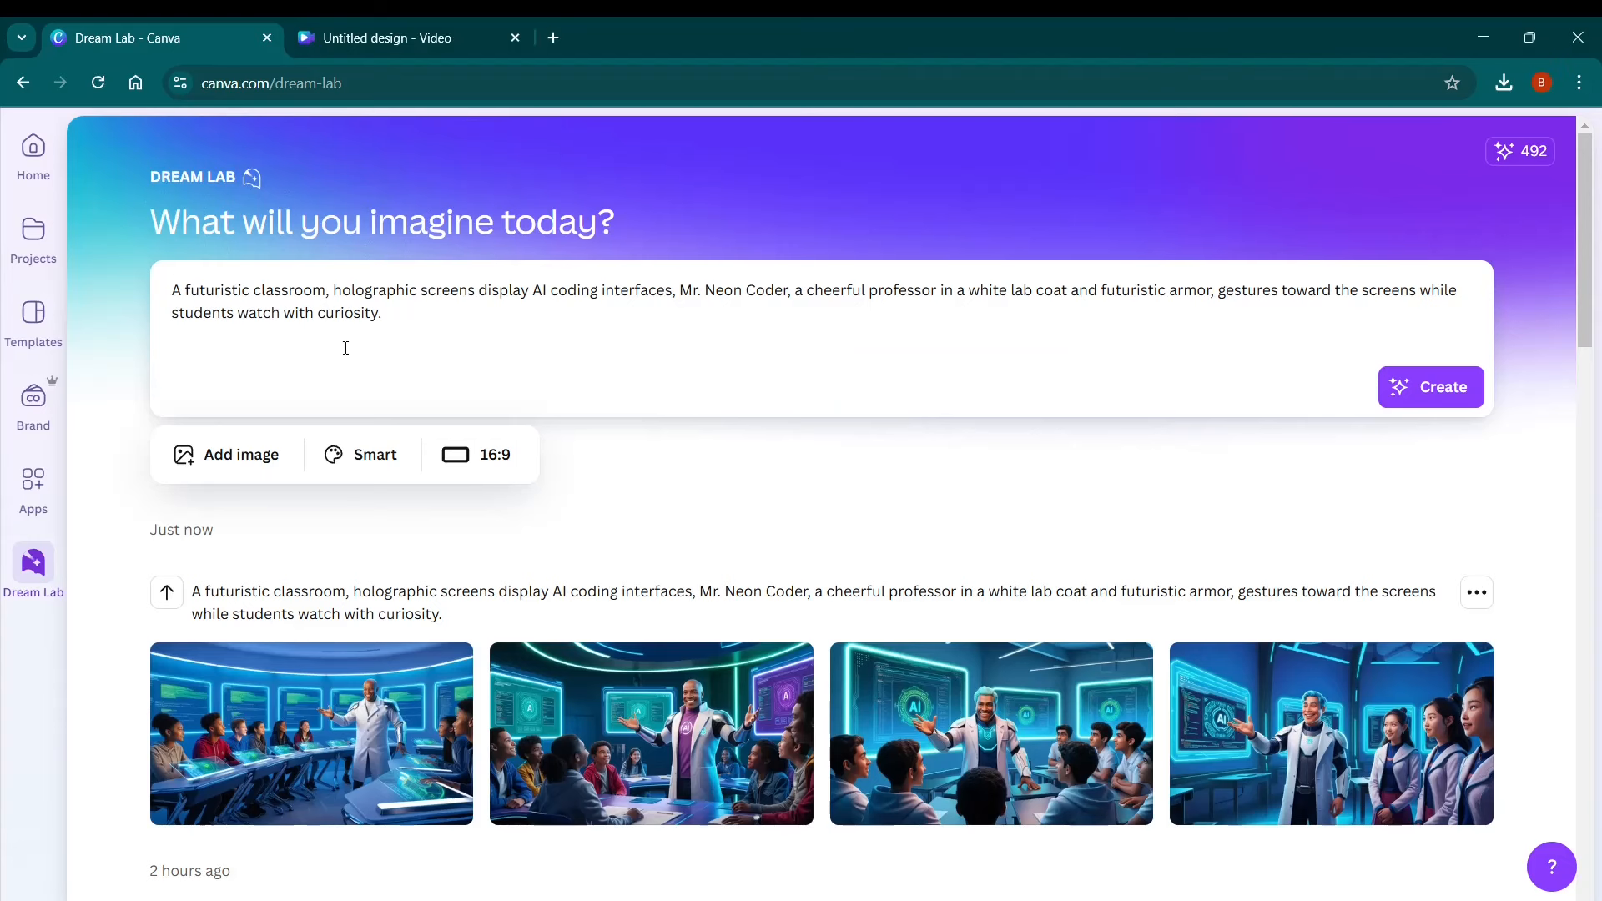
key(alt+Tab)
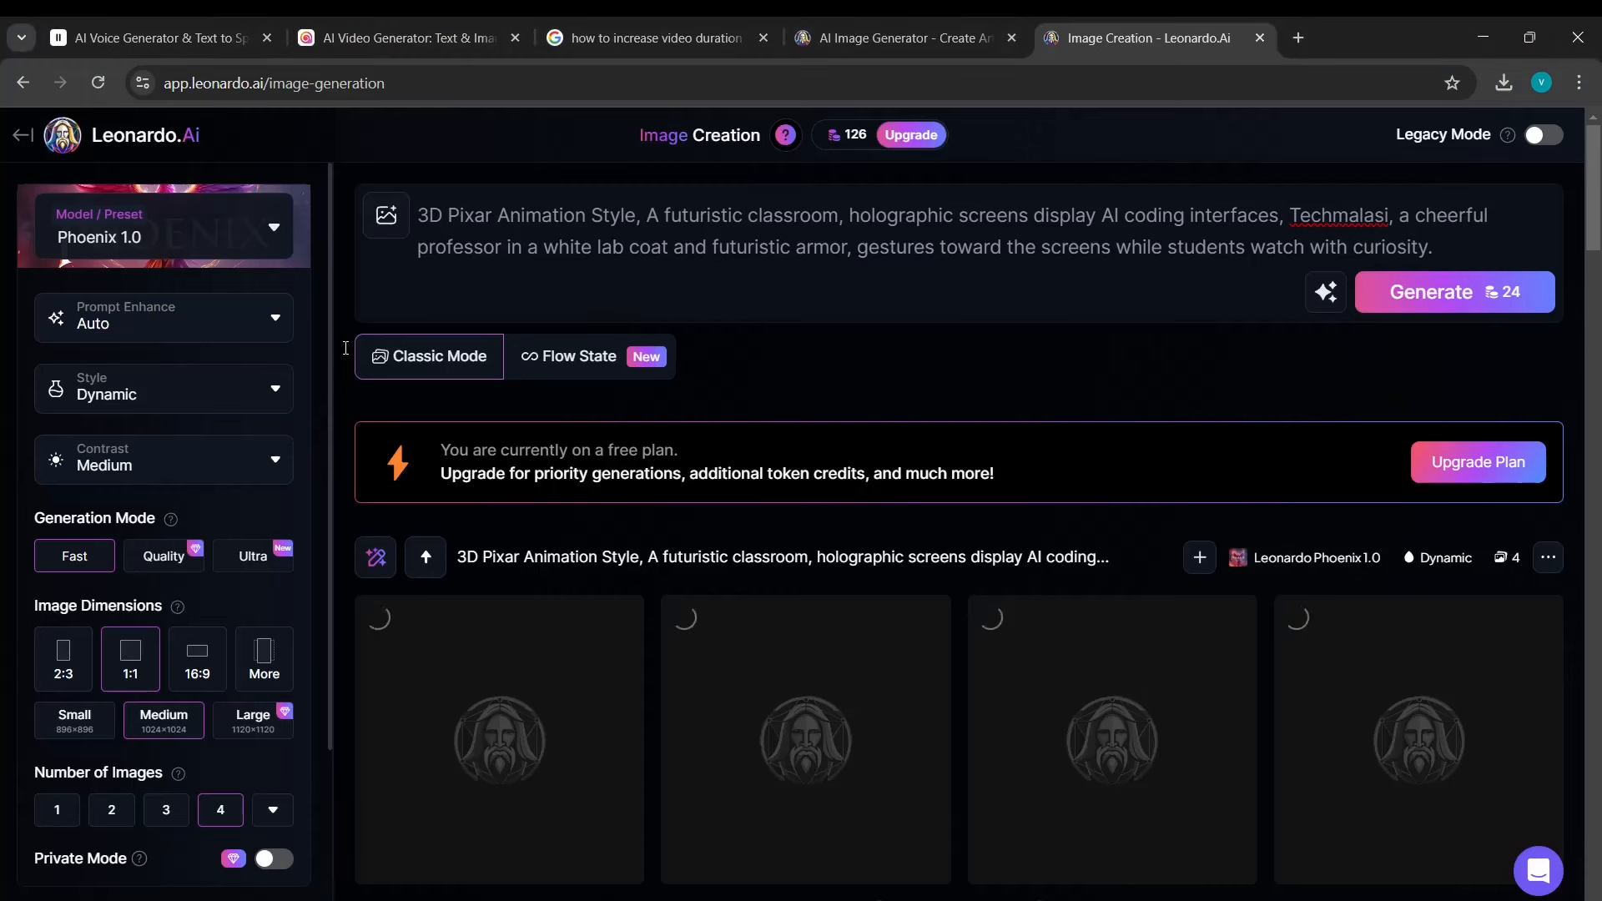
key(alt+Tab)
Prefix the Dream Lab classroom prompt with "3D pixar Animation style,", make the following "A" lowercase and create the images.
key(ctrl+Home)
text(3D pi)
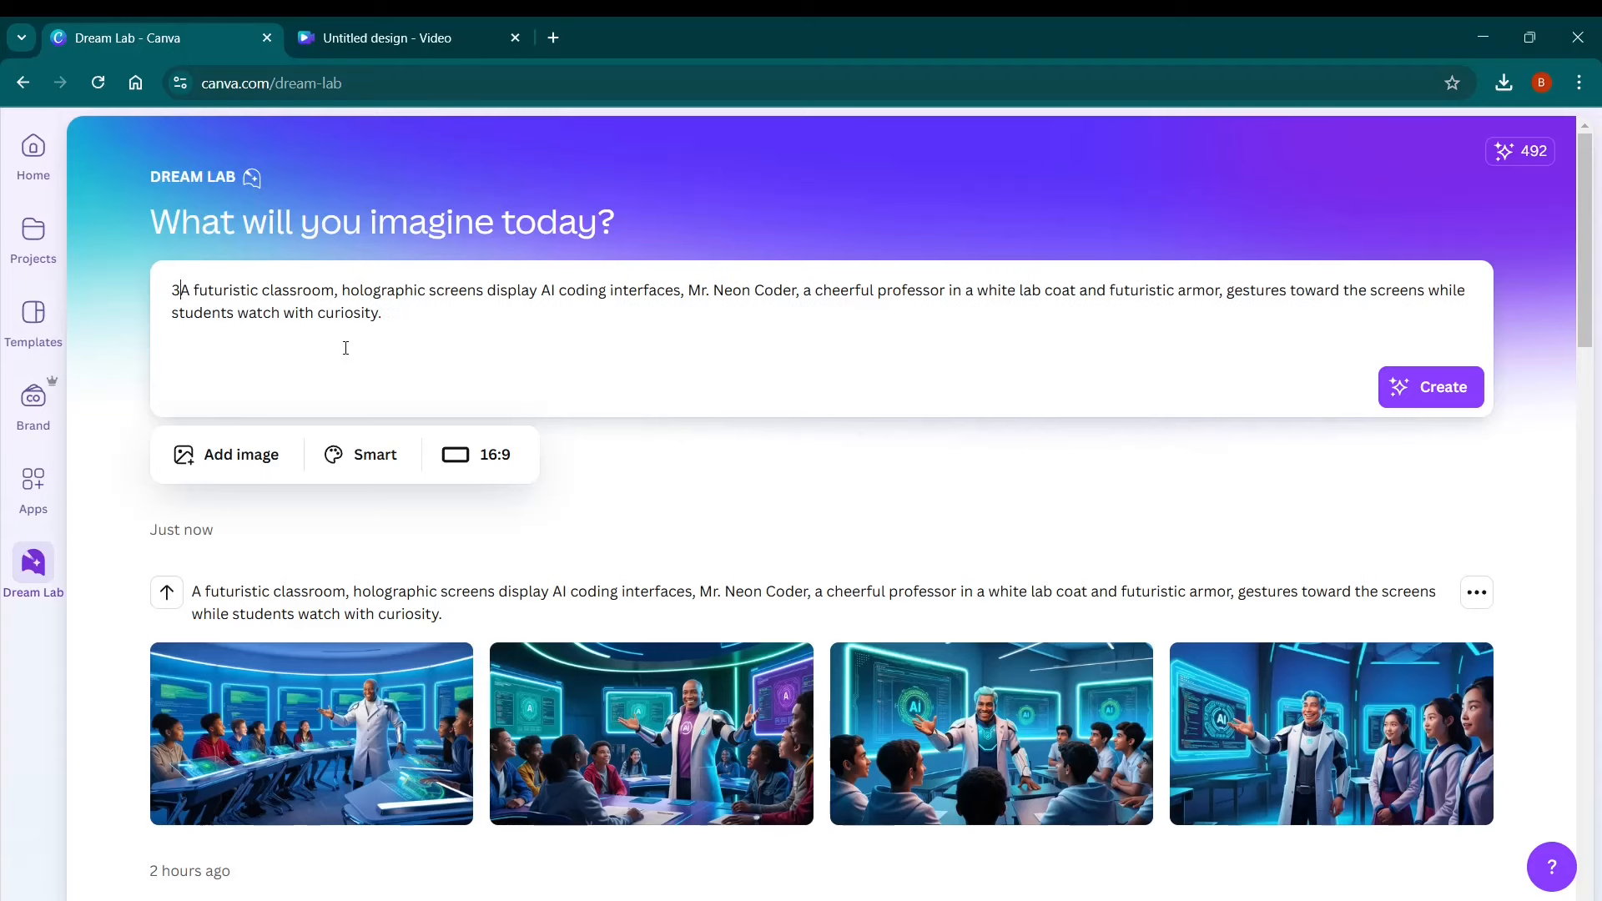
text(xal An)
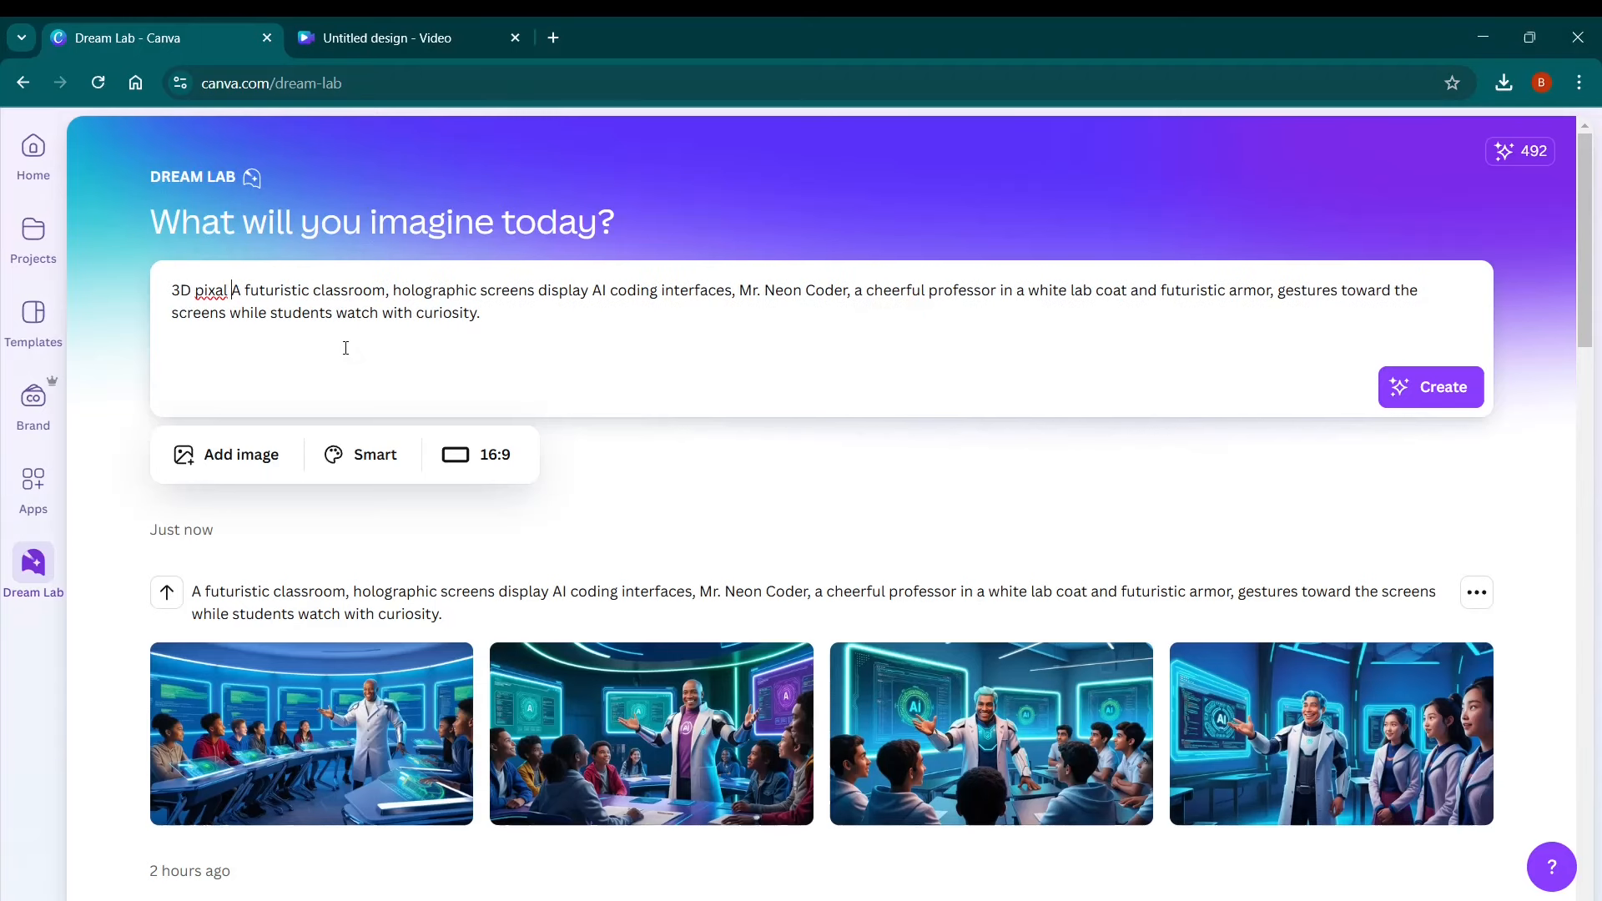
text(ima)
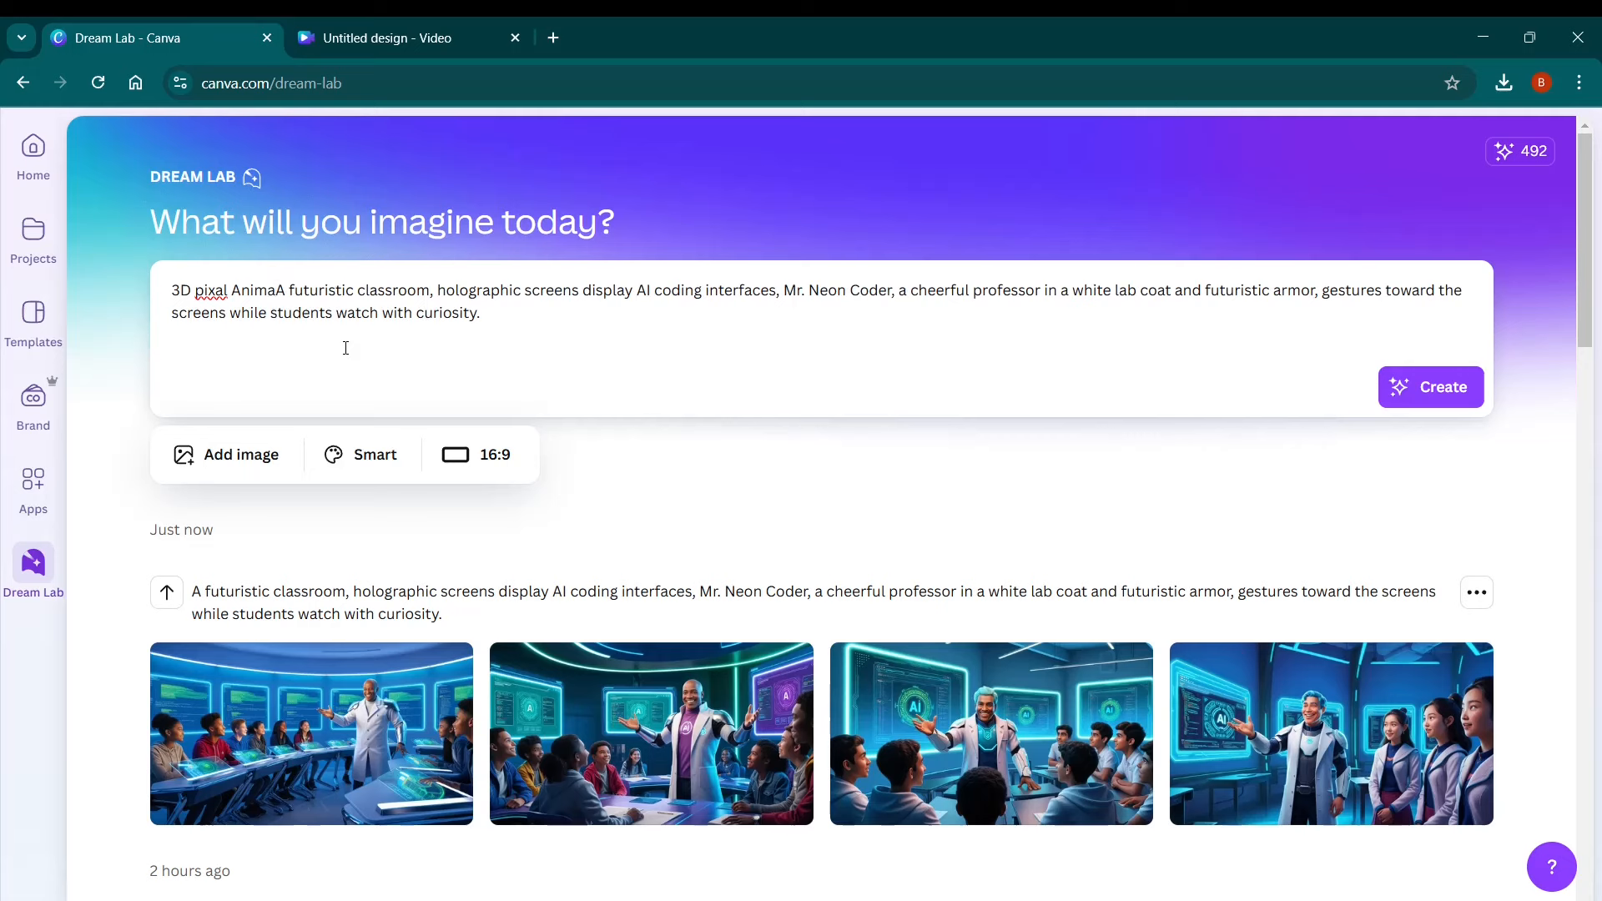
text(tion style,)
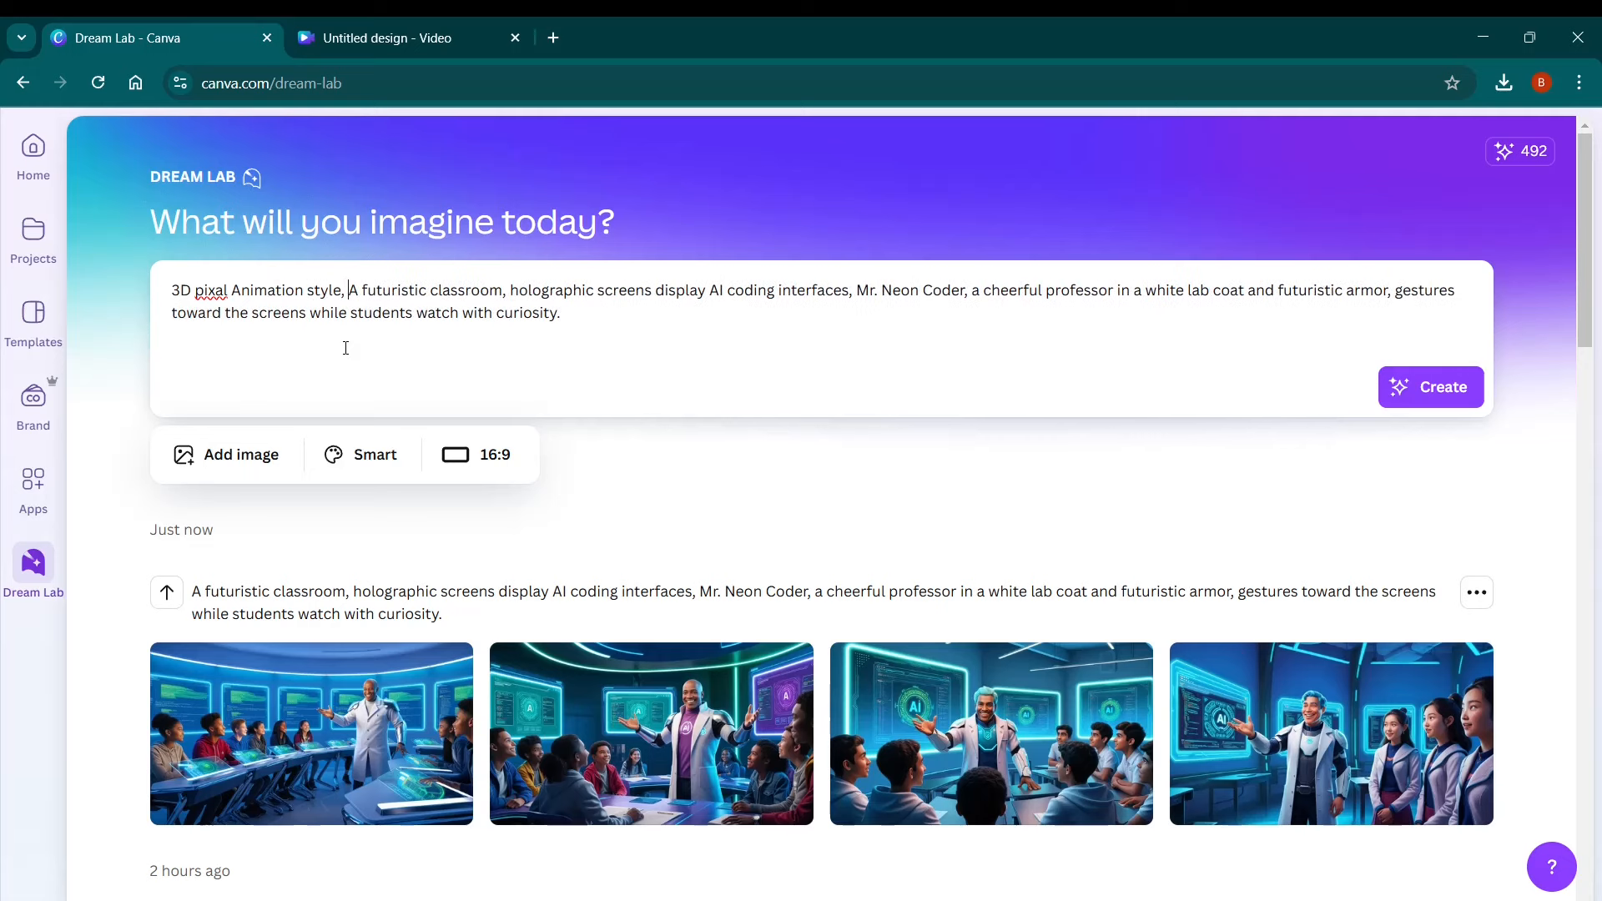
key(Delete)
text(a)
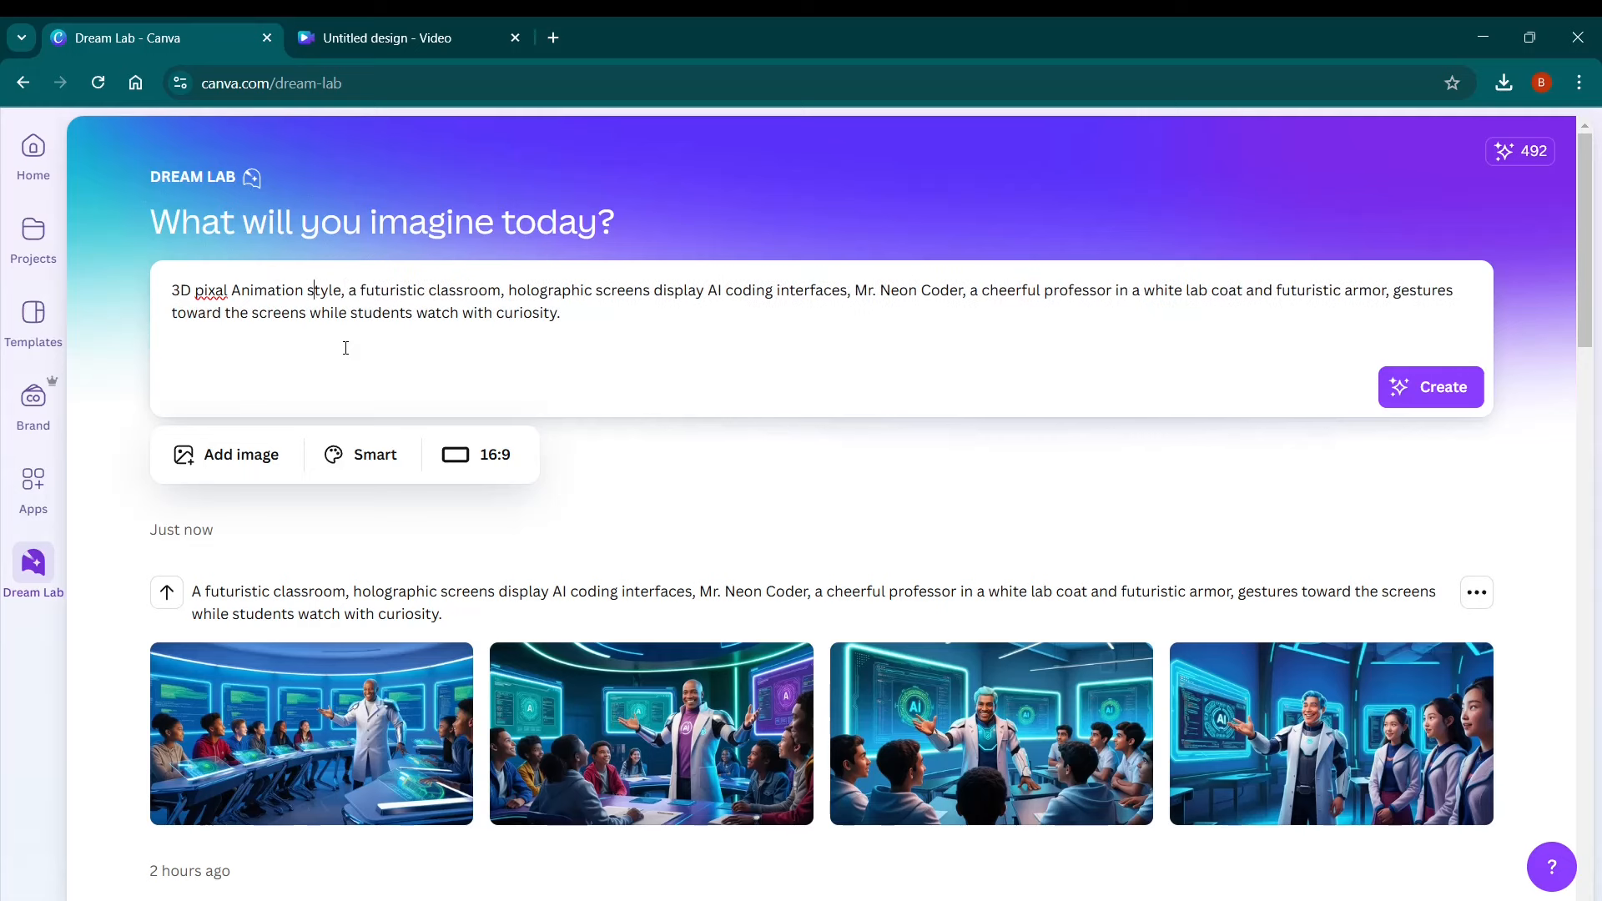
key(BackSpace)
text(r)
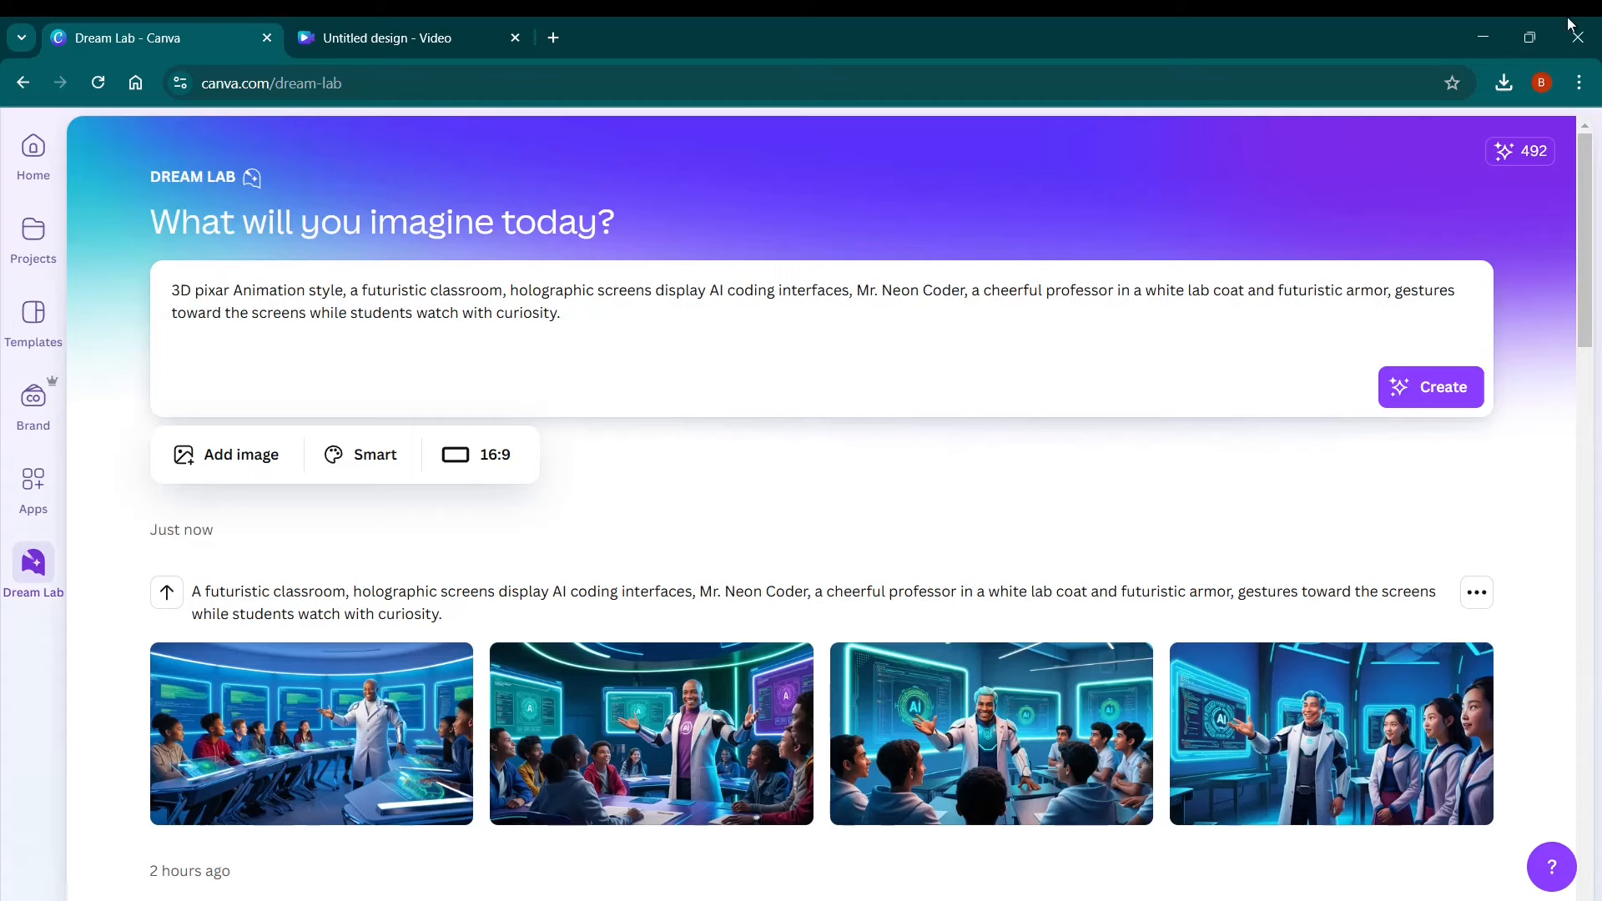
click(1444, 400)
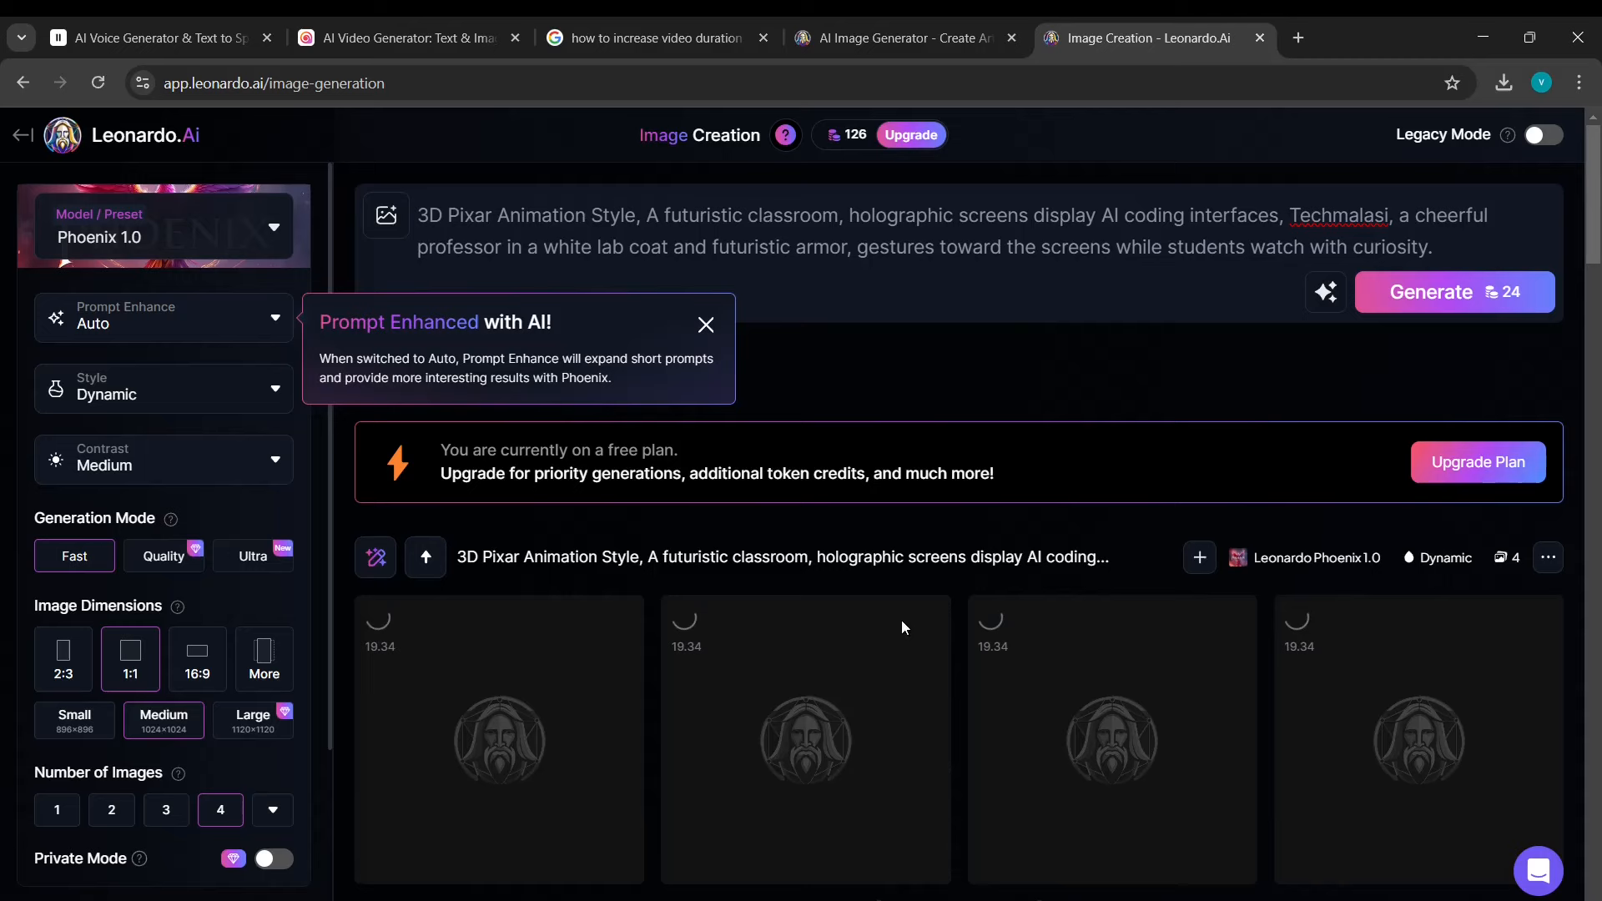
Return to Canva Dream Lab and review the outcome of the Pixar-style generation.
key(alt+Tab)
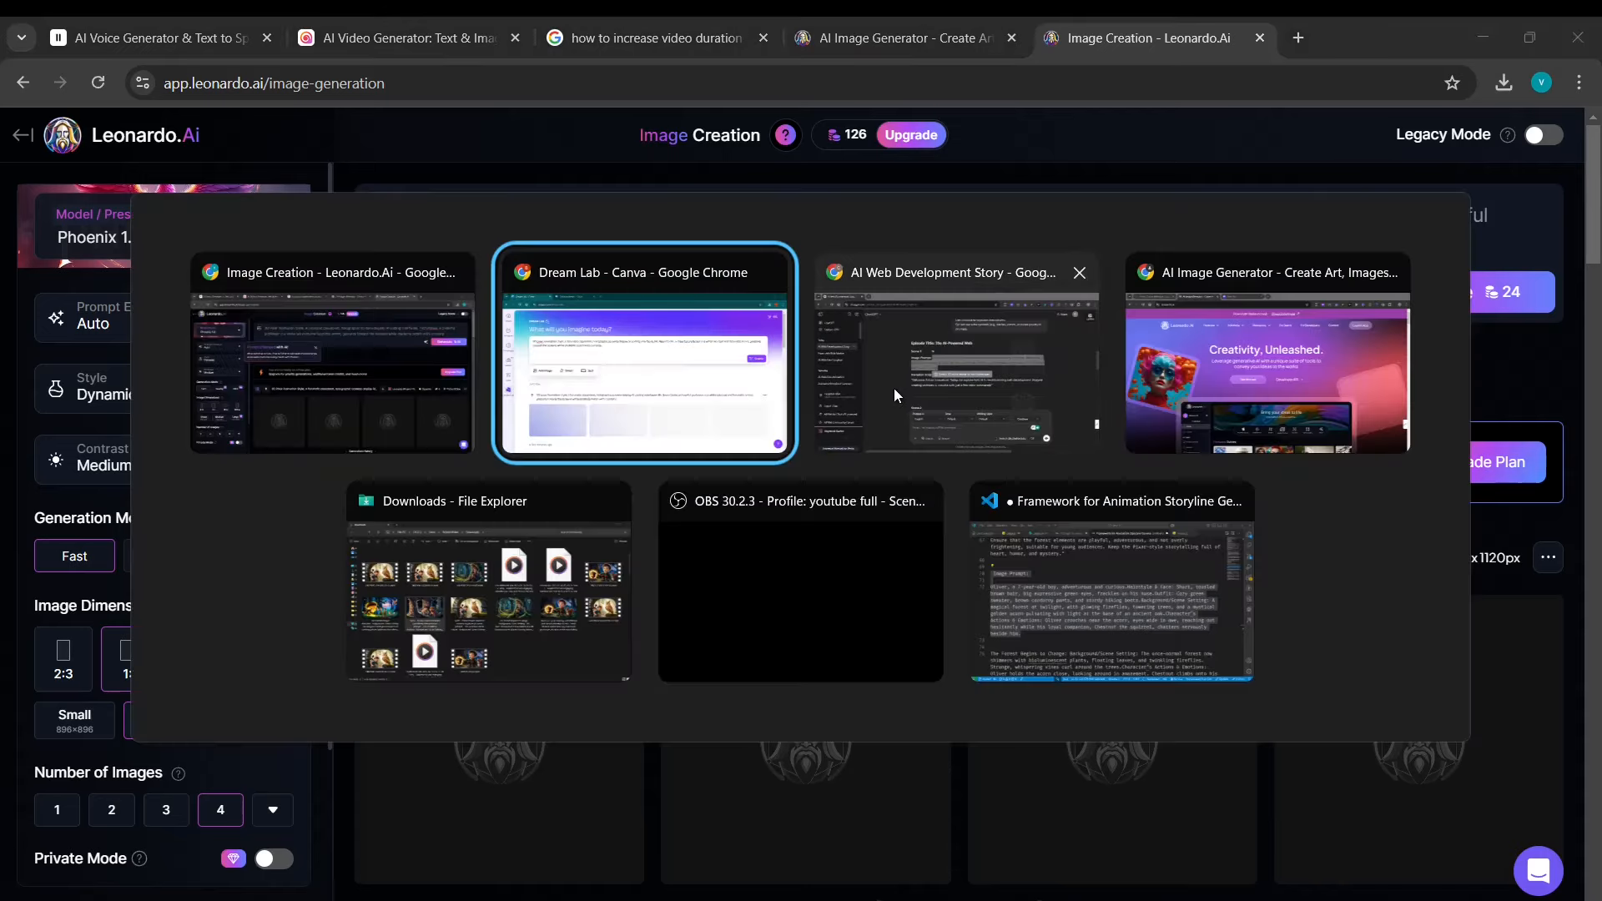
click(712, 394)
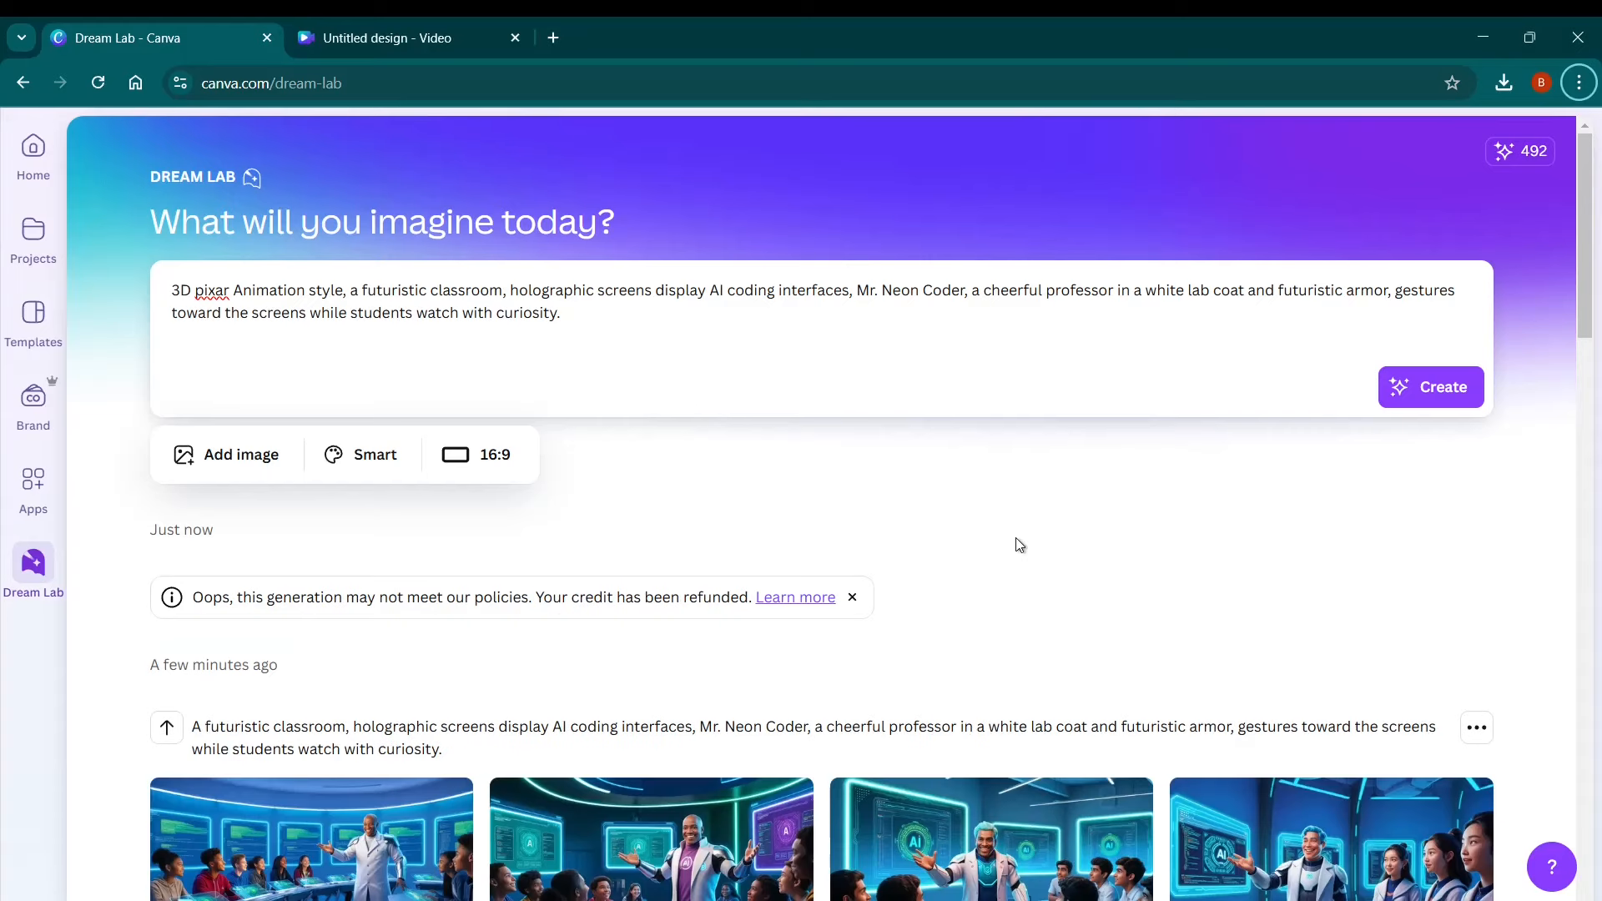
scroll(1016, 540, down, 2)
scroll(1019, 532, down, 1)
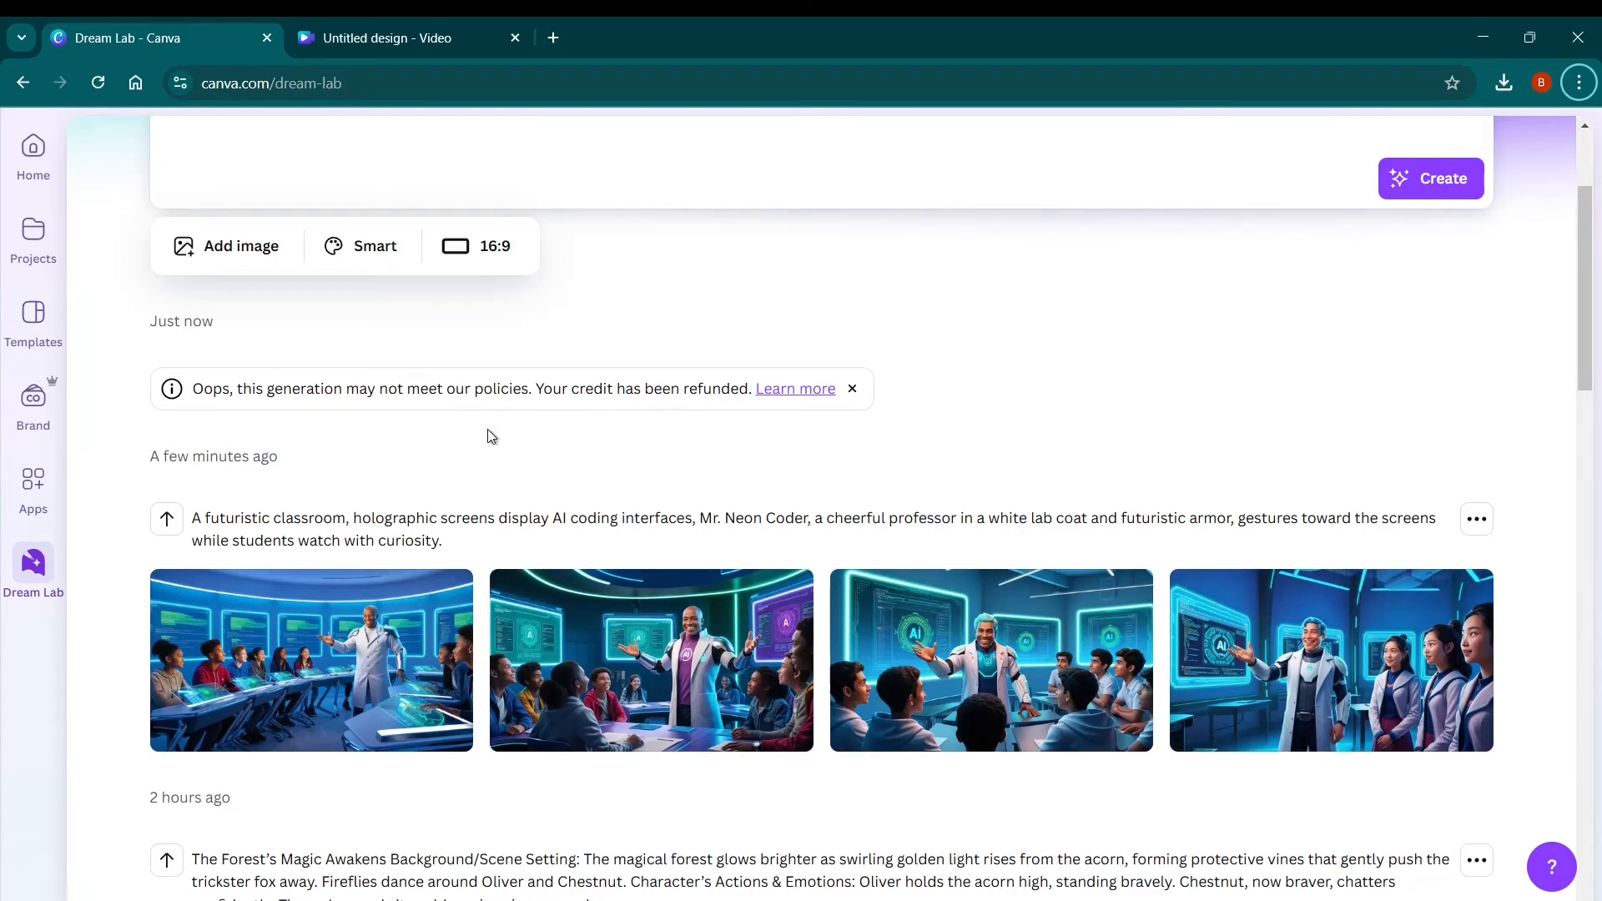
scroll(489, 430, up, 3)
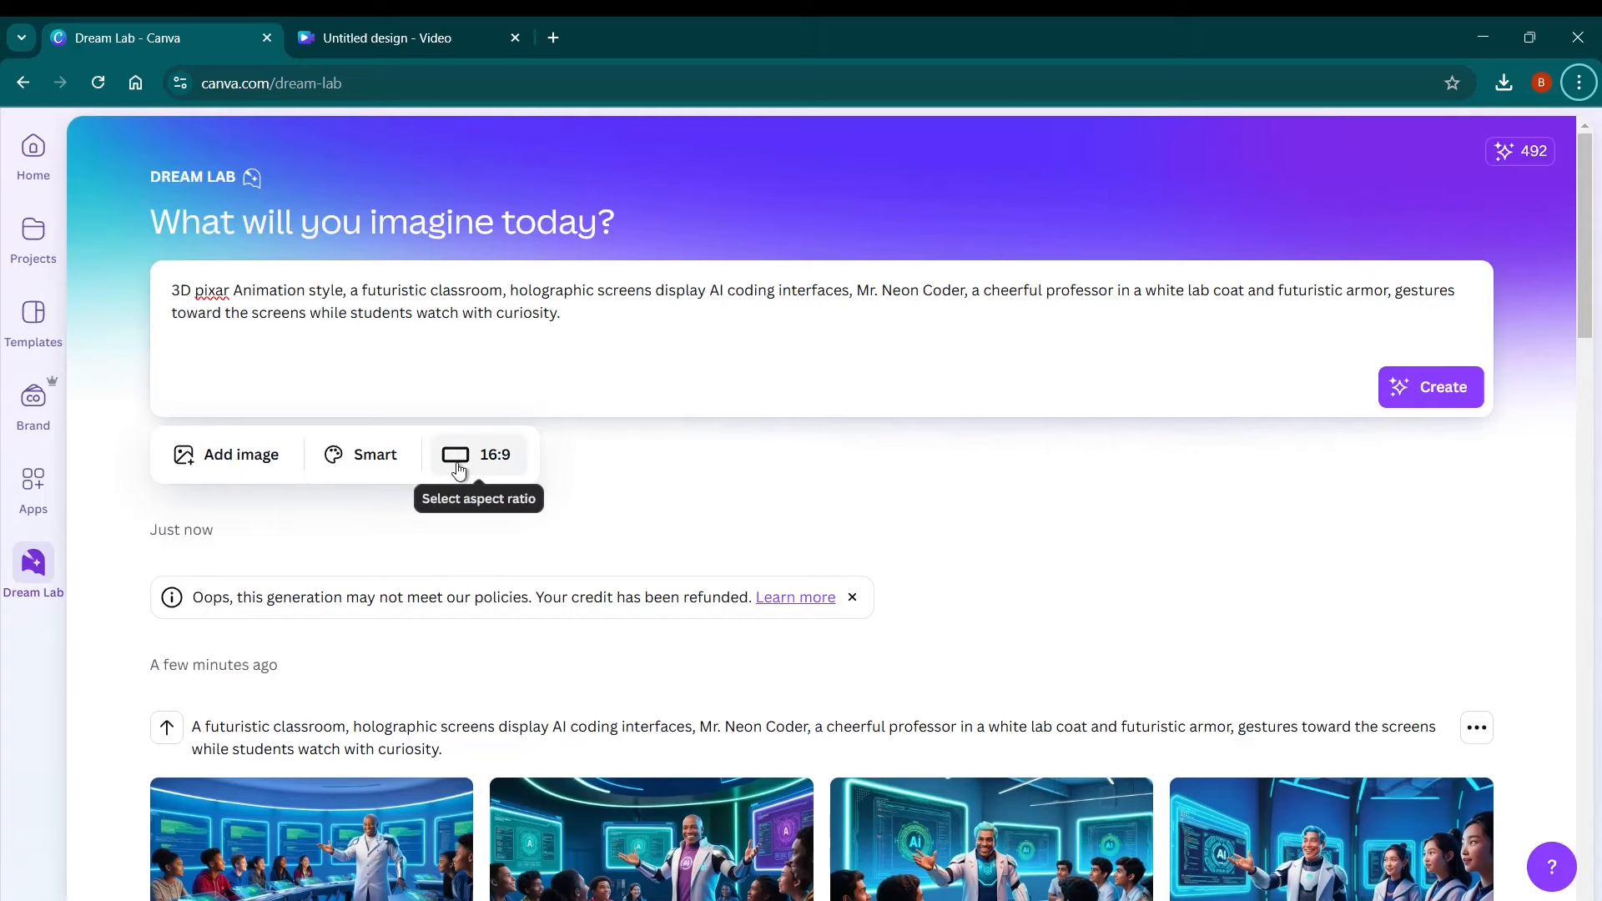
scroll(531, 551, down, 2)
Switch back to Leonardo.Ai, dismiss the feature tips and open the fourth generated classroom image for a closer look.
key(alt+Tab)
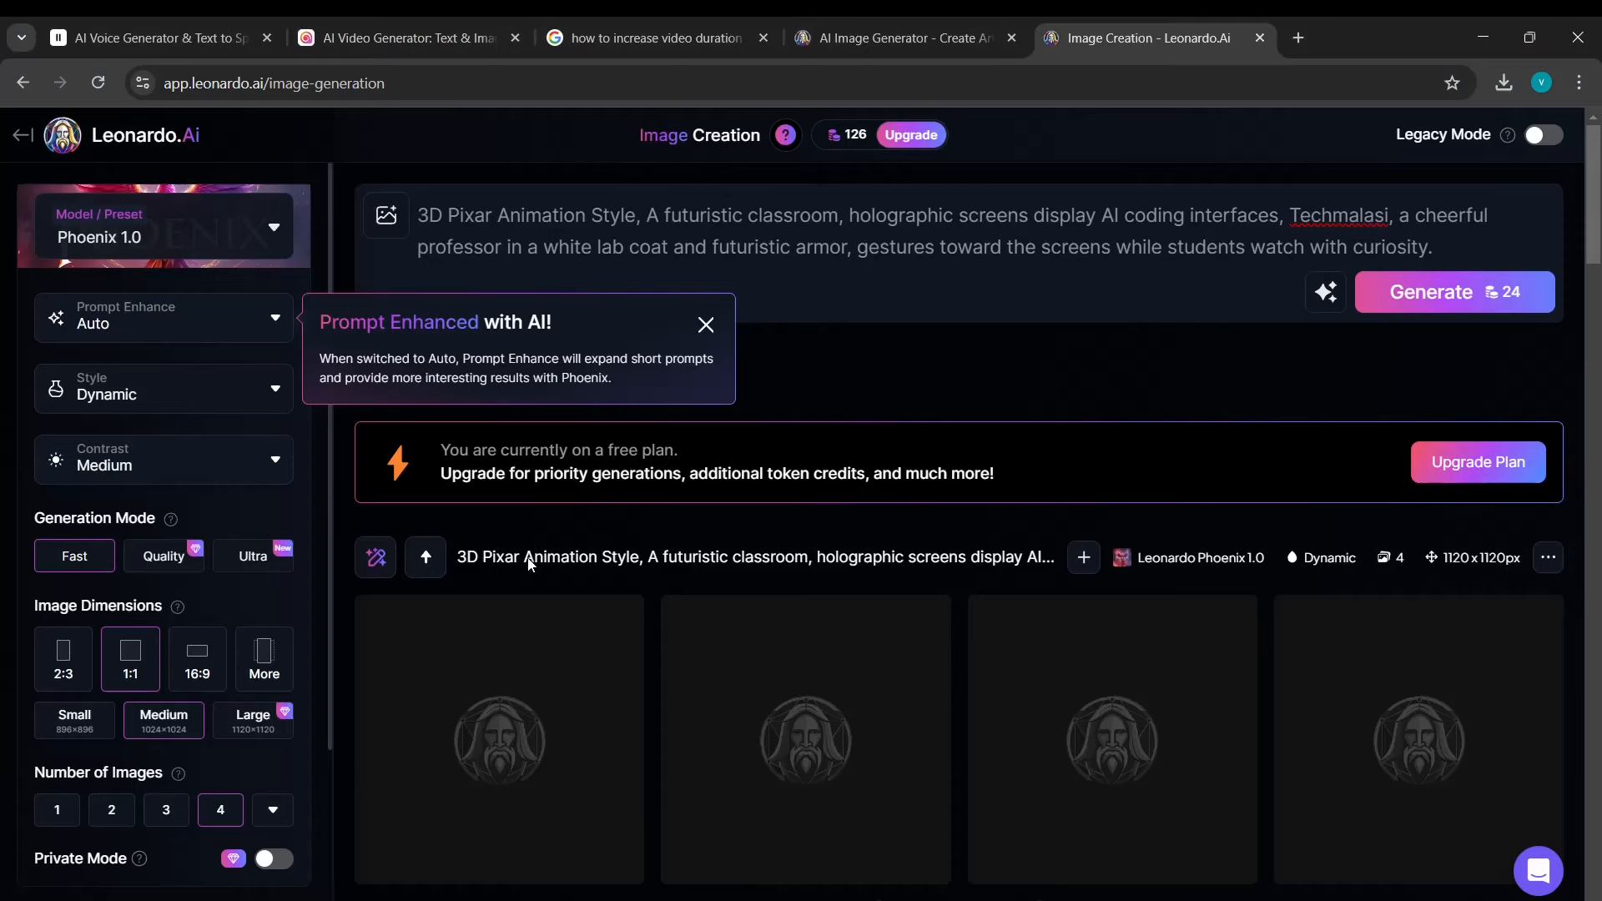
click(705, 326)
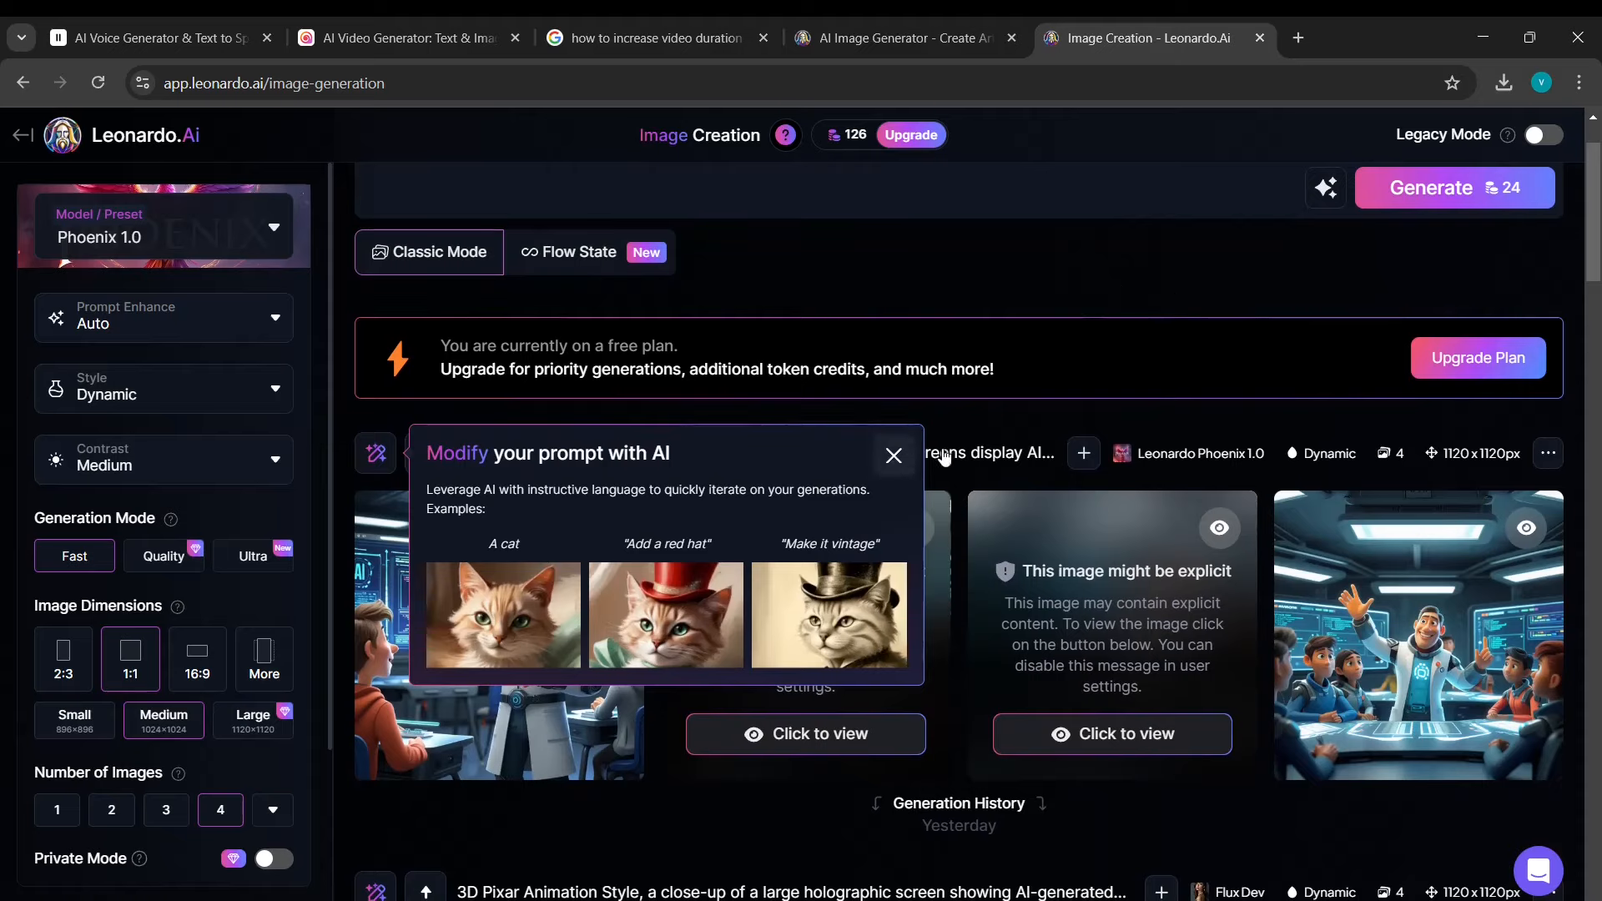
click(896, 453)
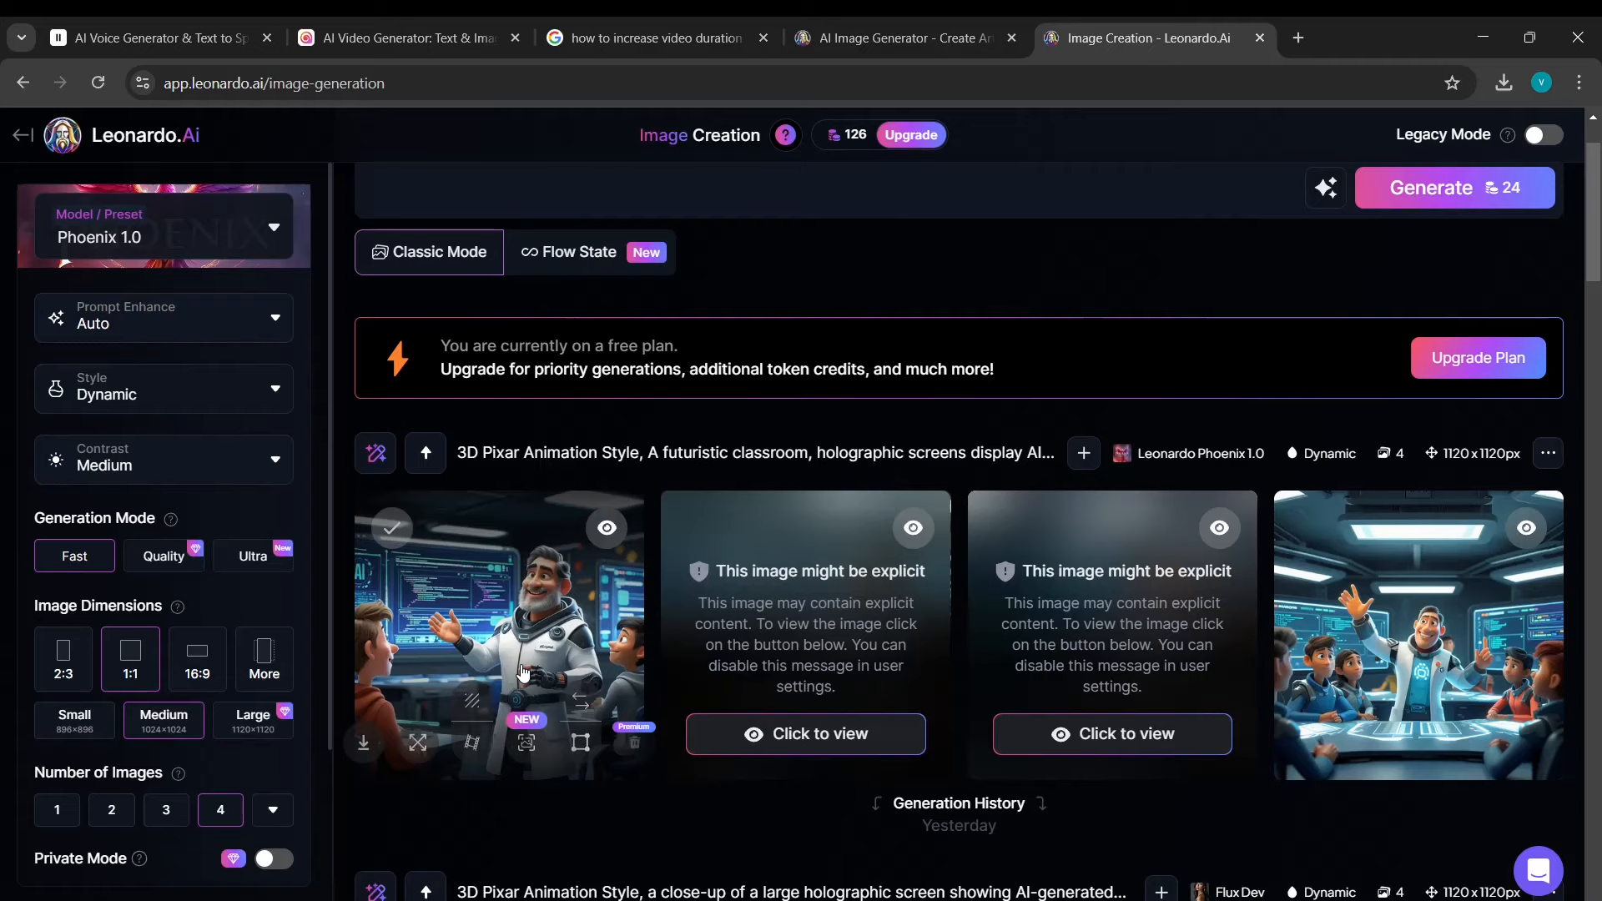
scroll(552, 631, up, 2)
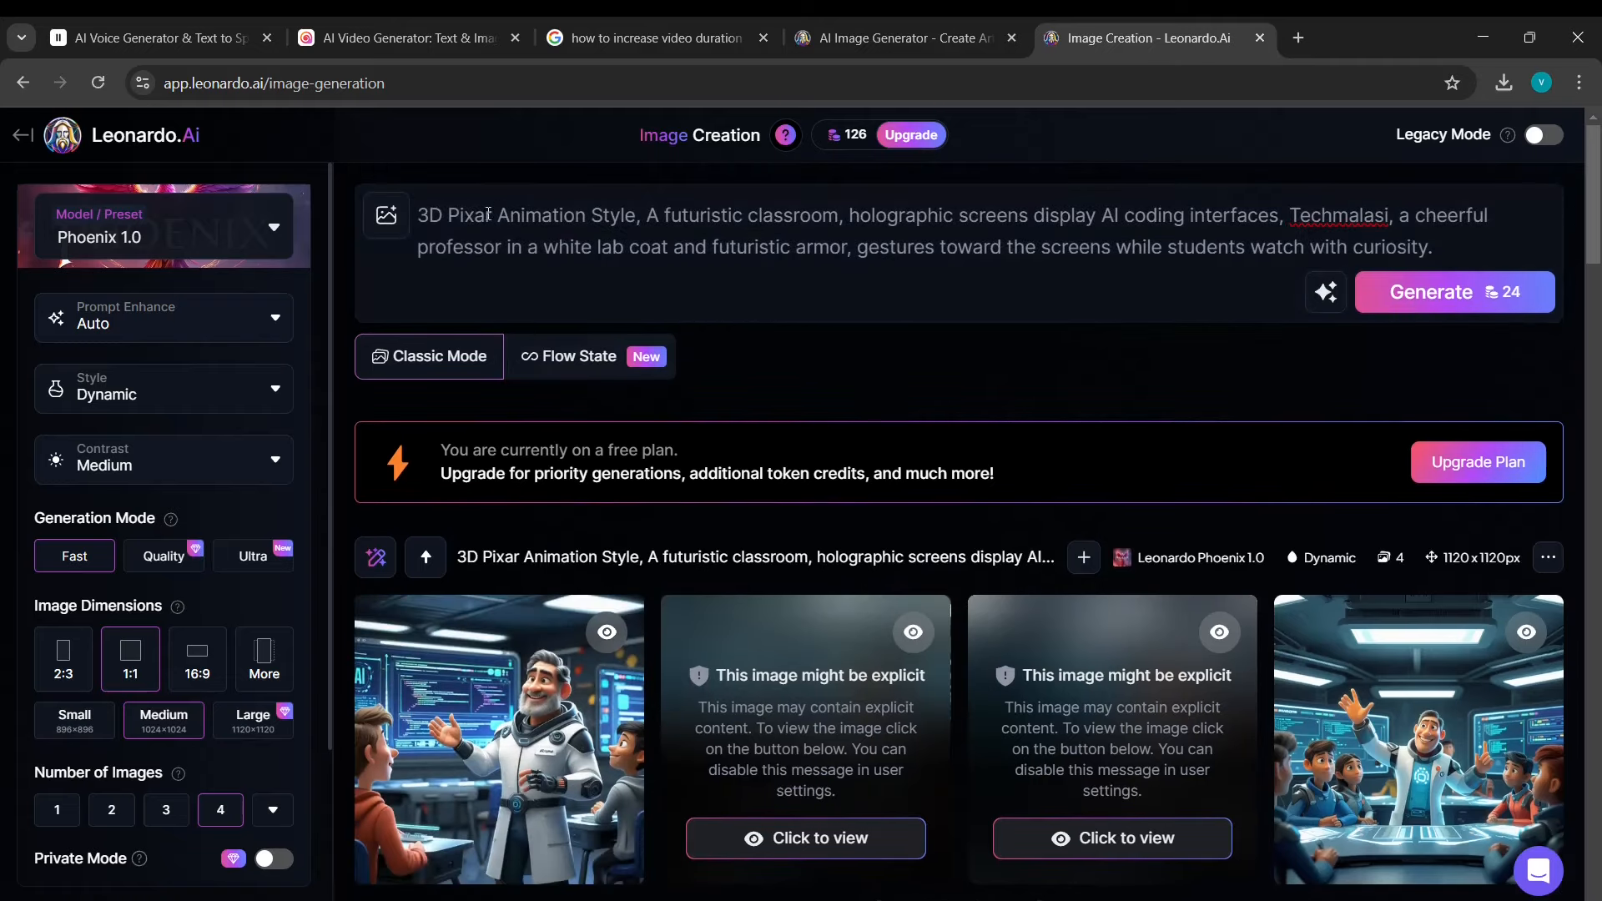
scroll(500, 518, down, 2)
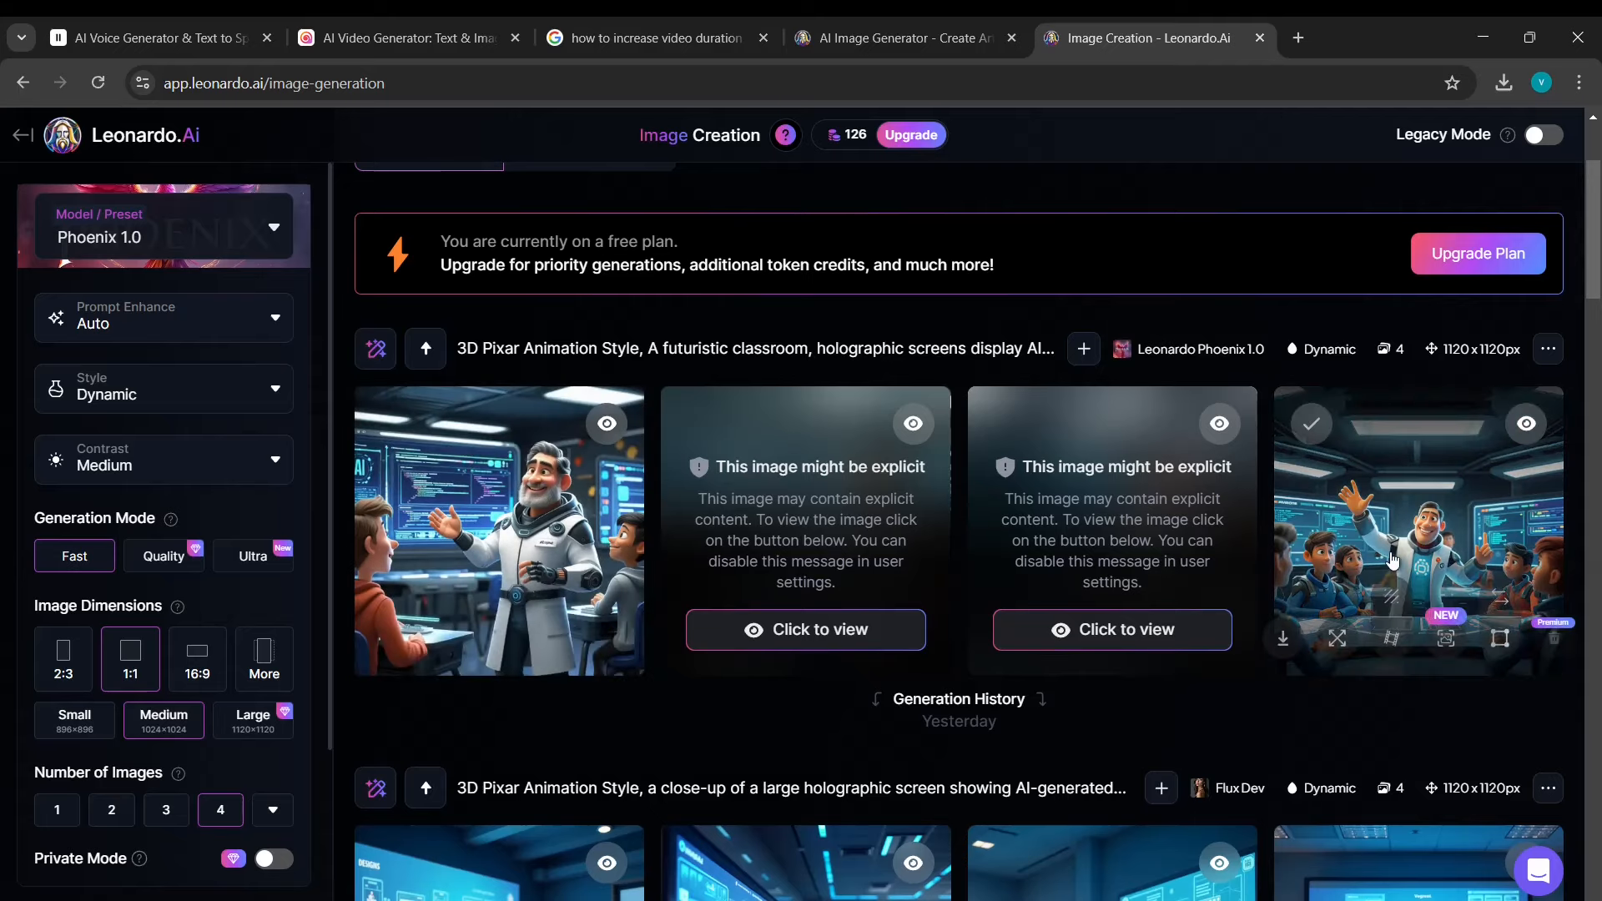
click(1407, 550)
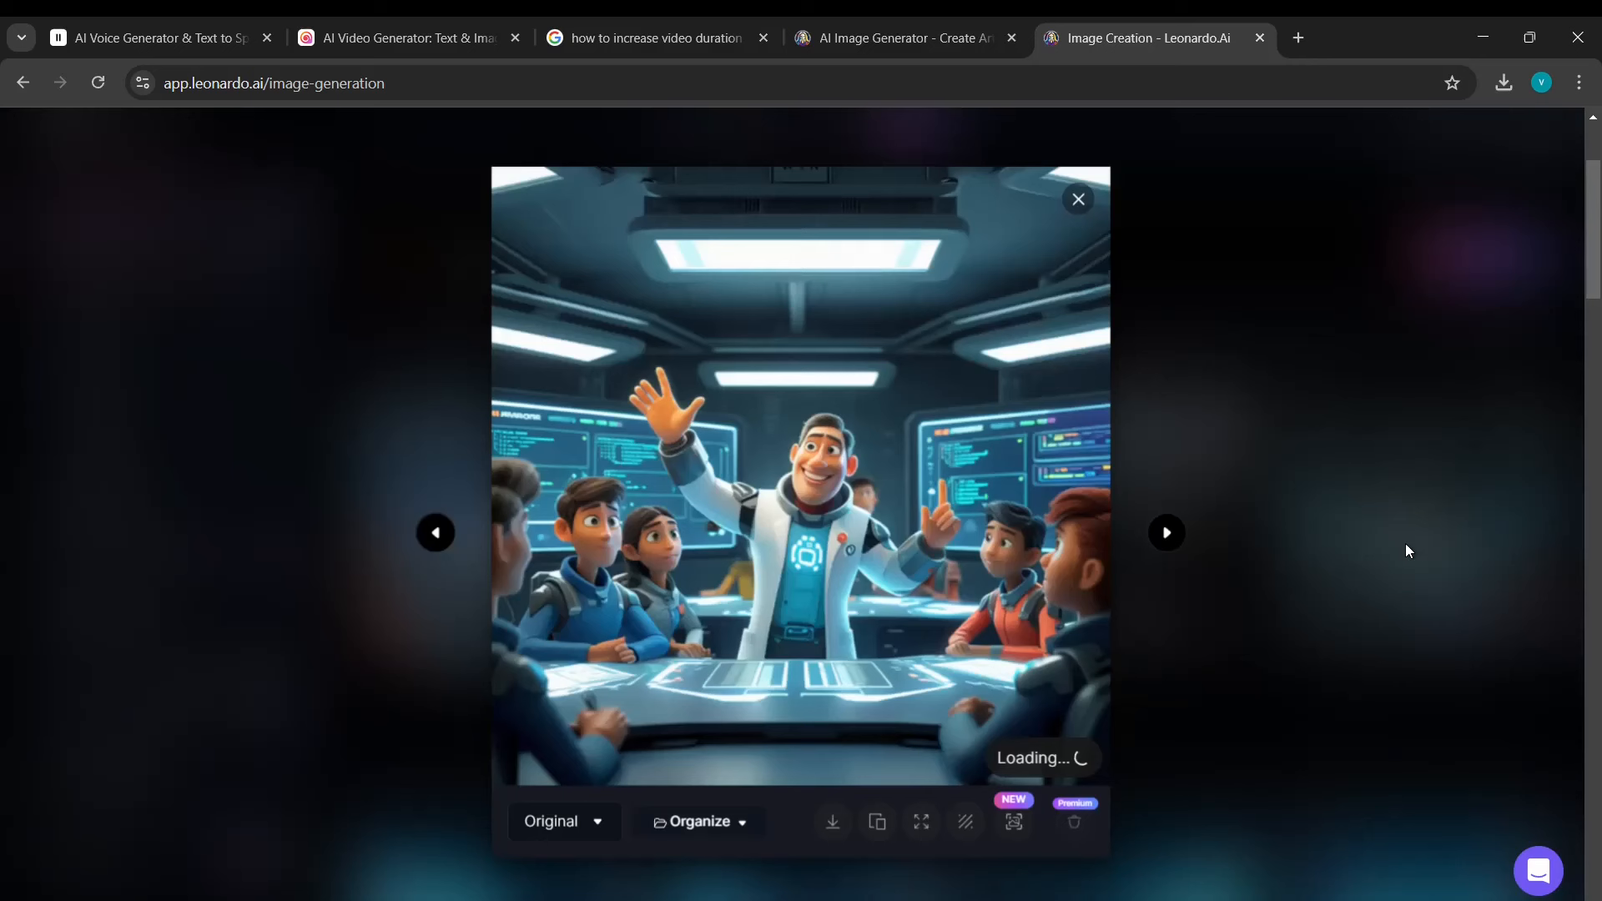
Show the next generated classroom image in Leonardo.Ai and compare it with the classroom images in Canva Dream Lab.
click(1181, 534)
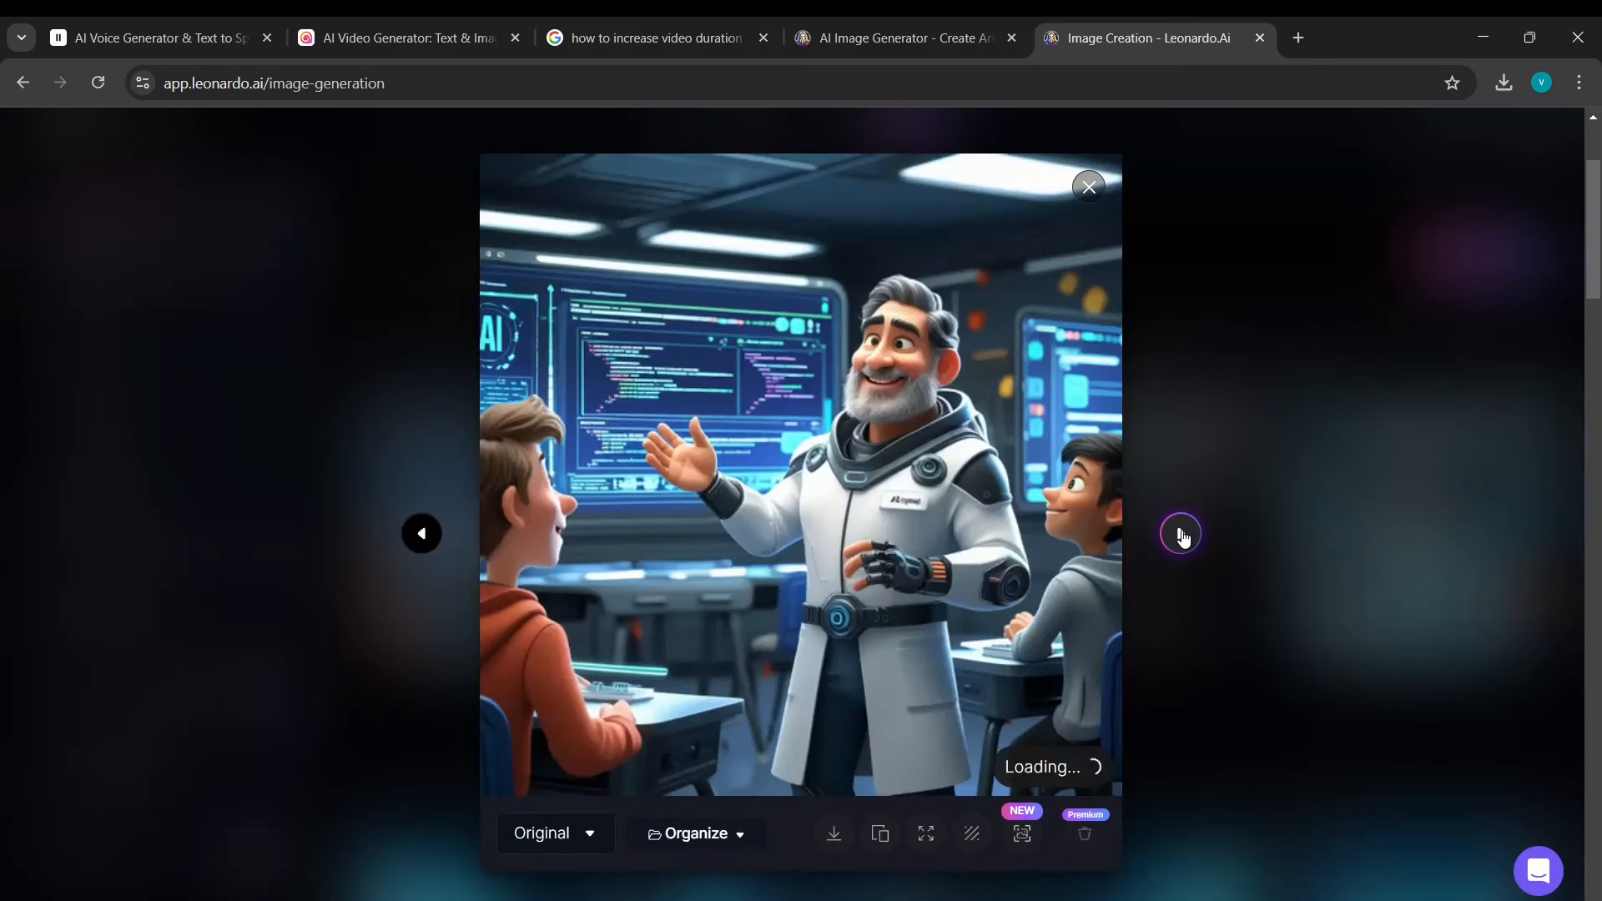
key(alt+Tab)
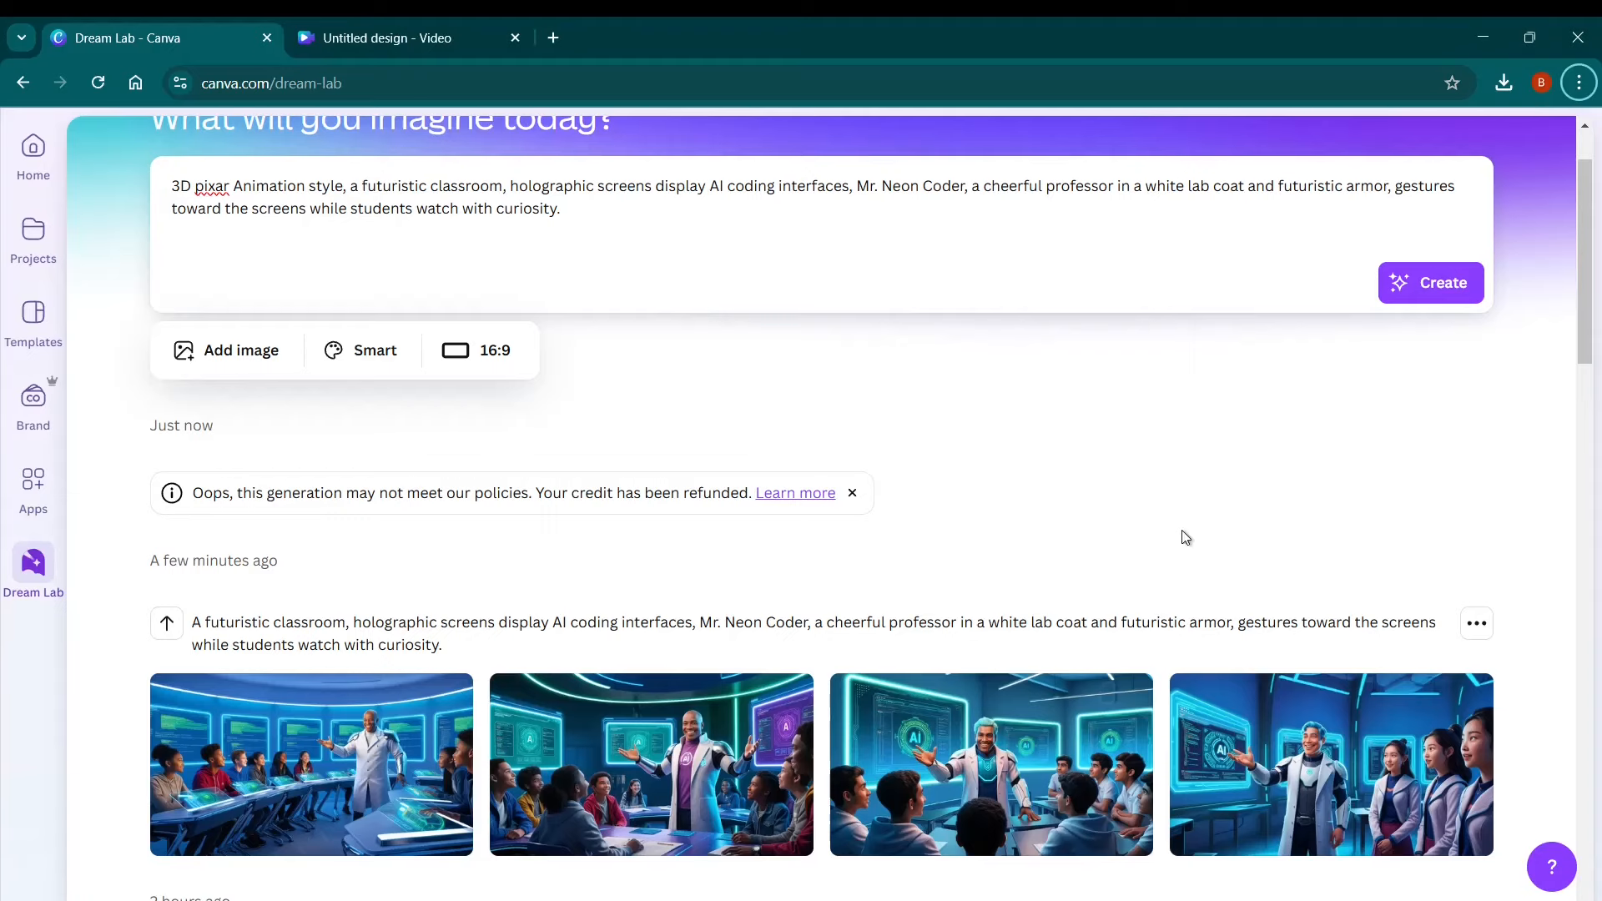
scroll(1022, 743, down, 3)
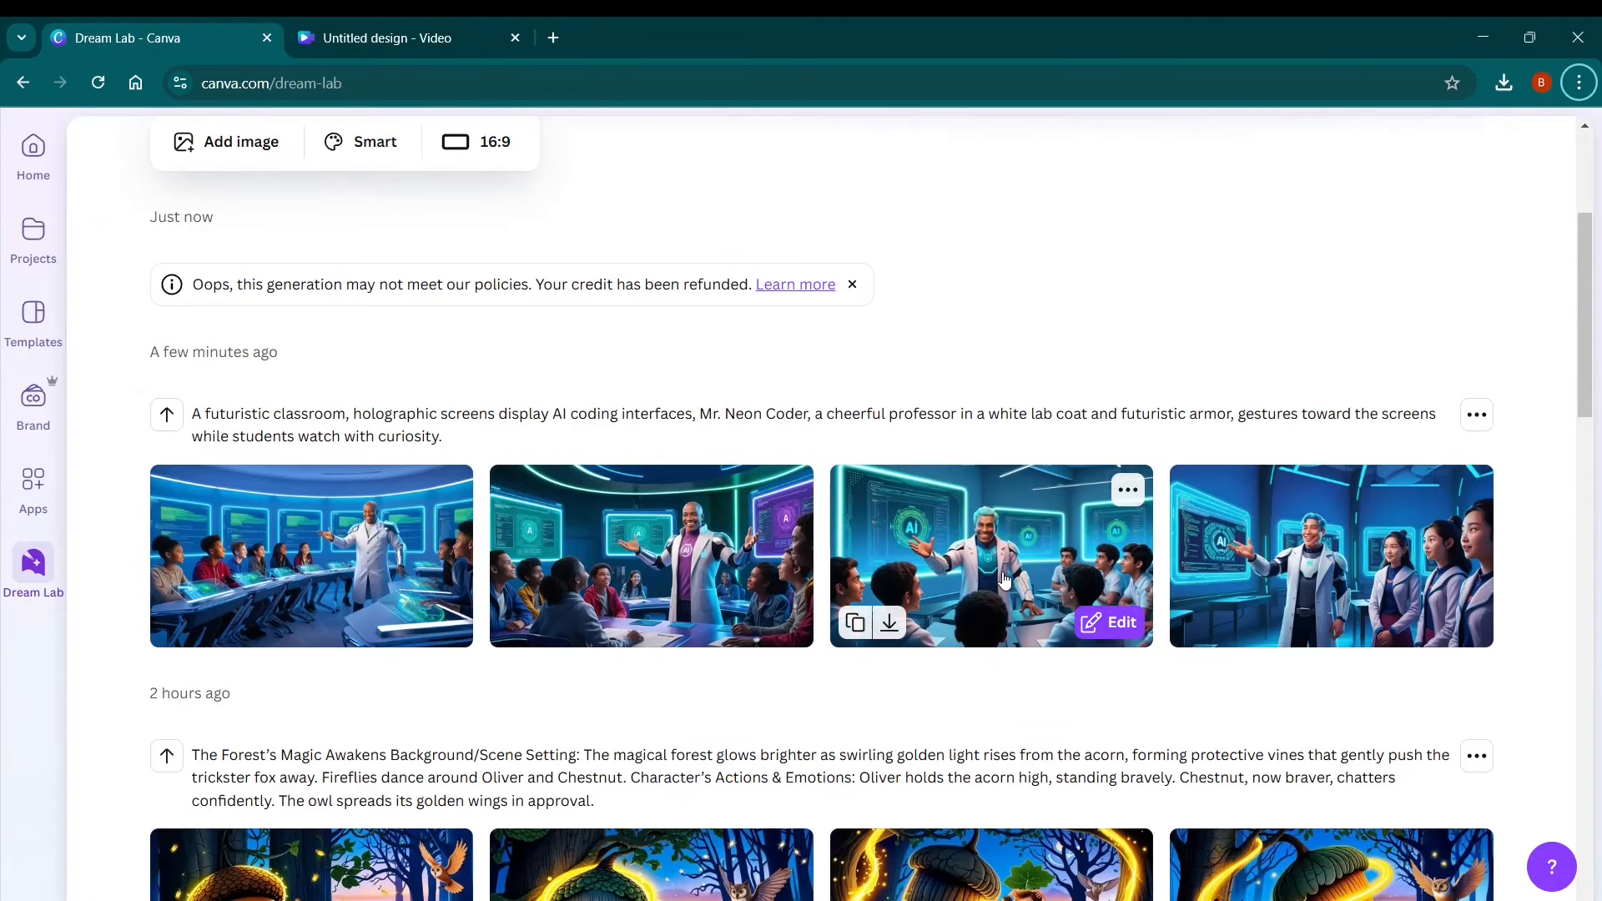
key(alt+Tab)
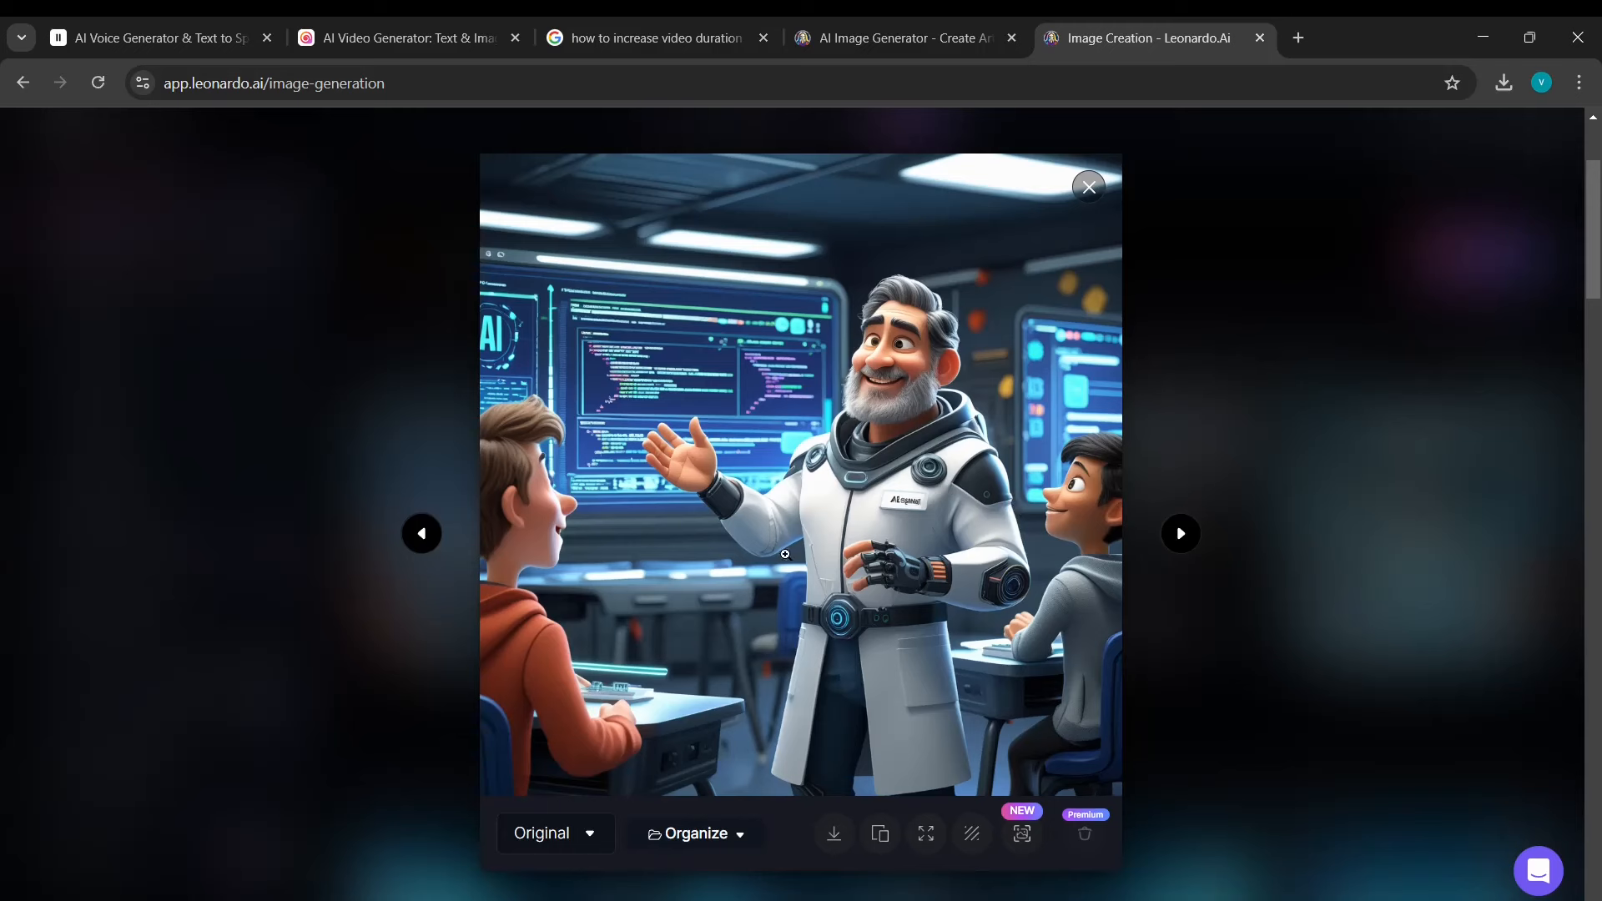
key(alt+Tab)
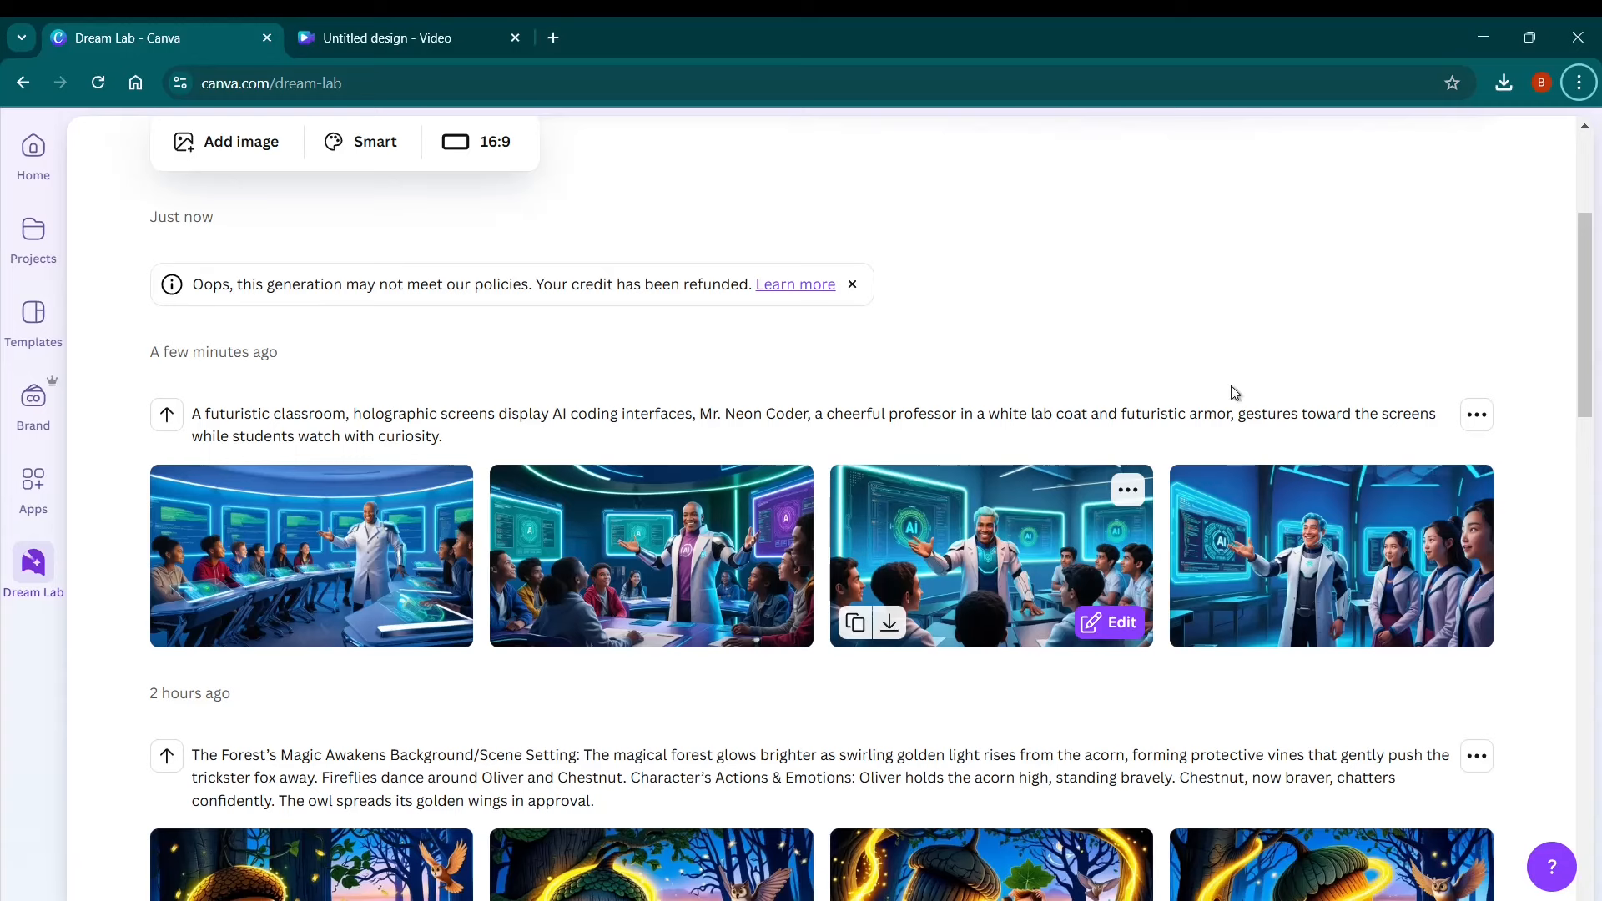
scroll(1217, 390, up, 4)
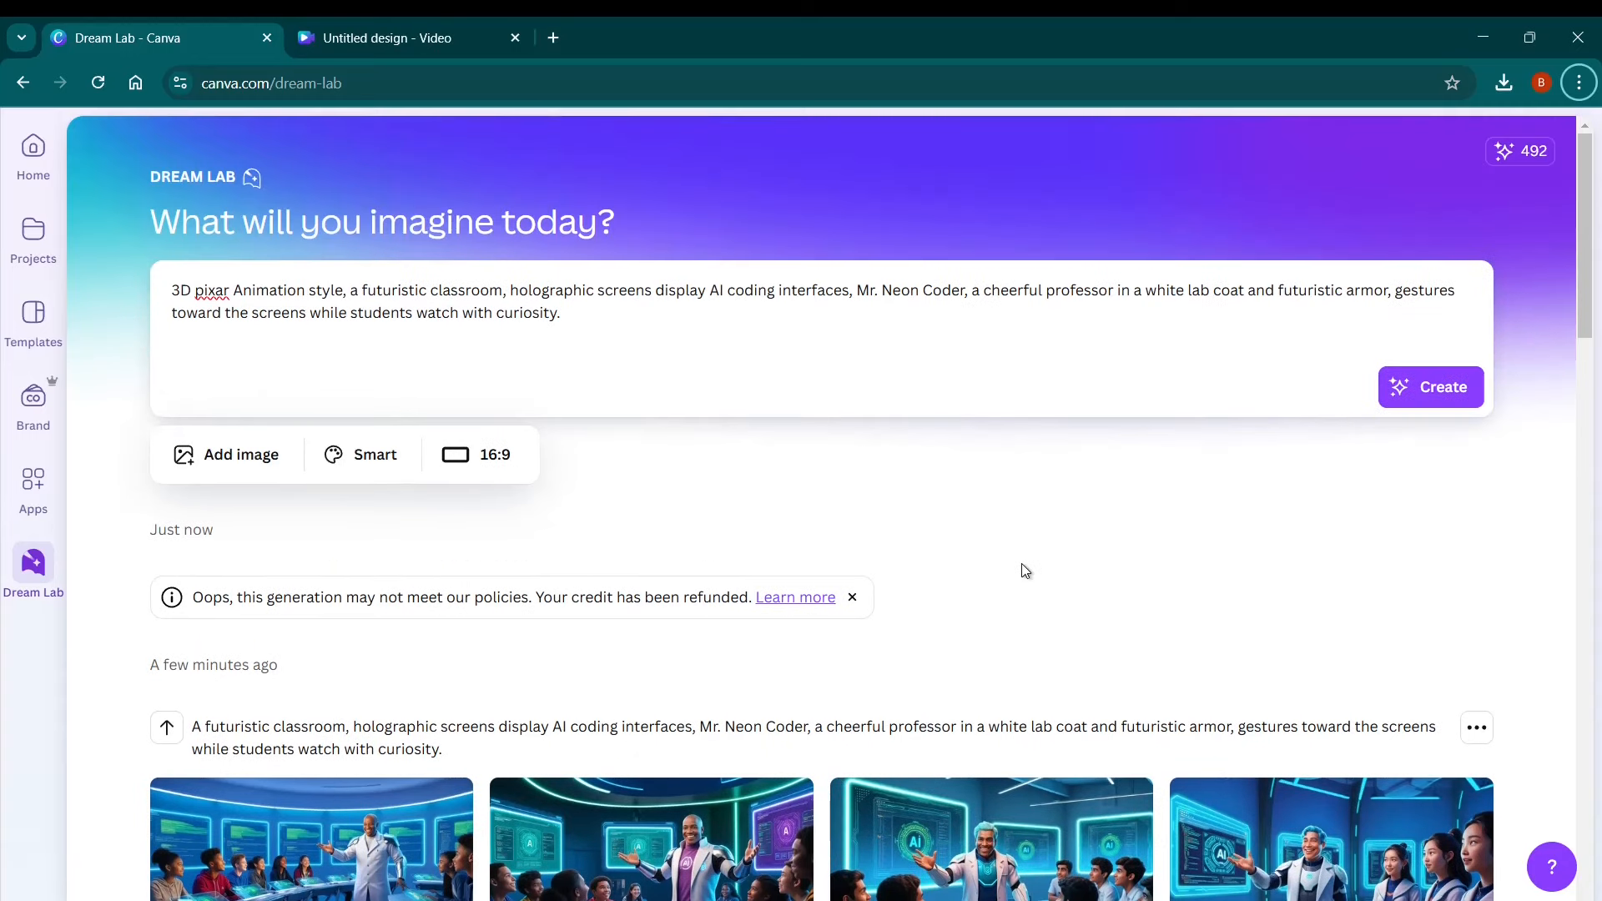
Switch to the ChatGPT storyline and review the framework guidelines and the image prompts and narration of Scenes 1 to 3.
key(alt+Tab)
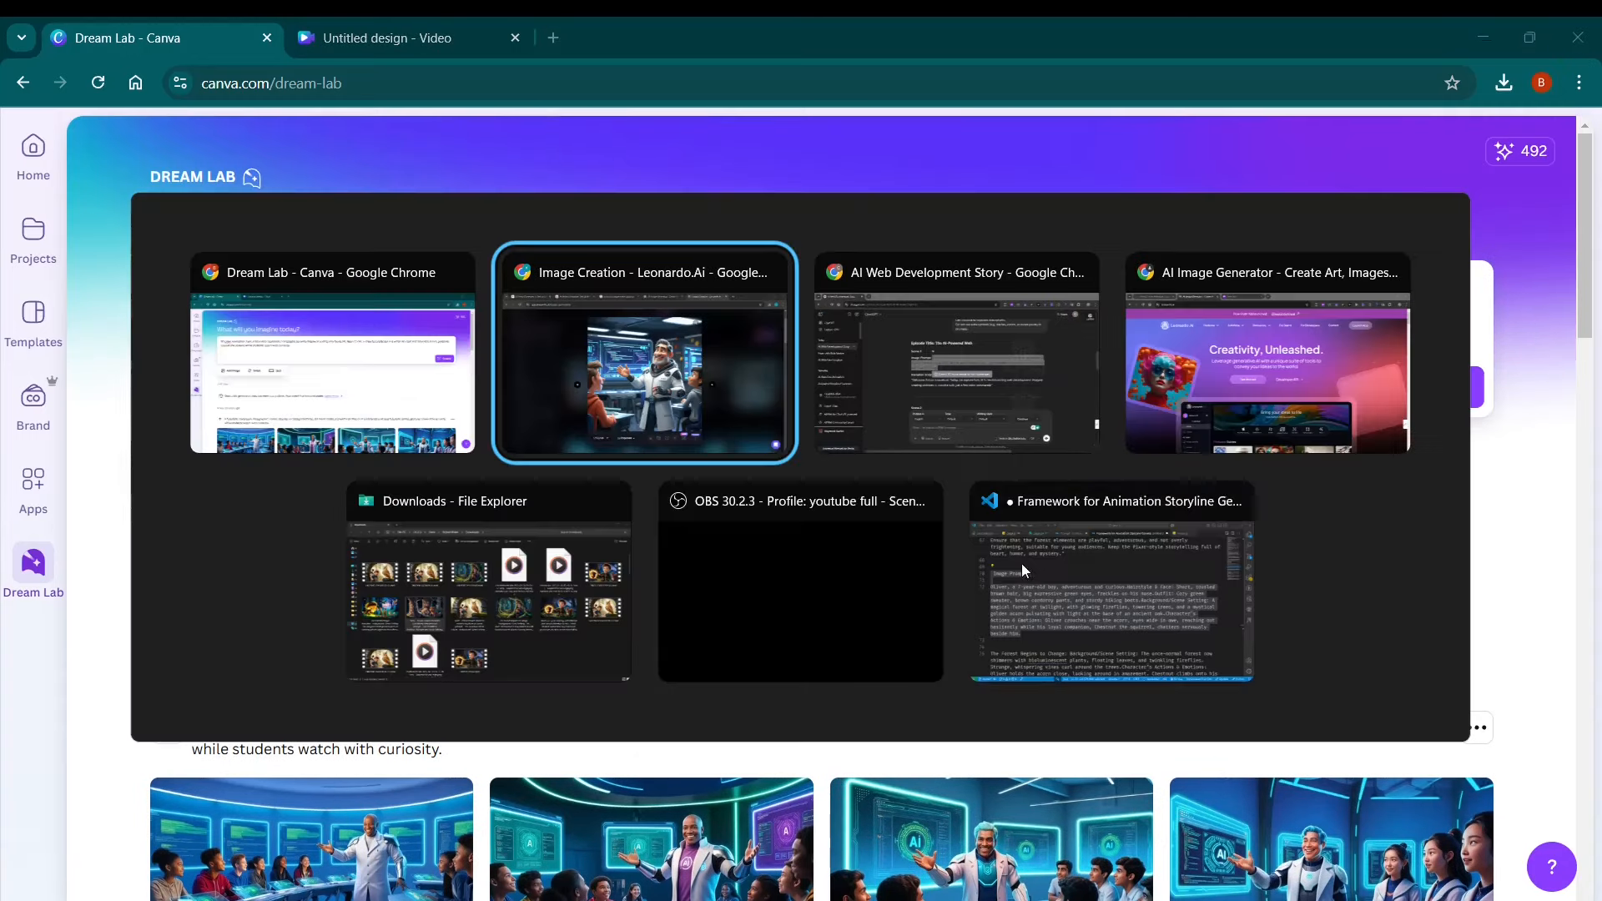
click(904, 428)
click(842, 405)
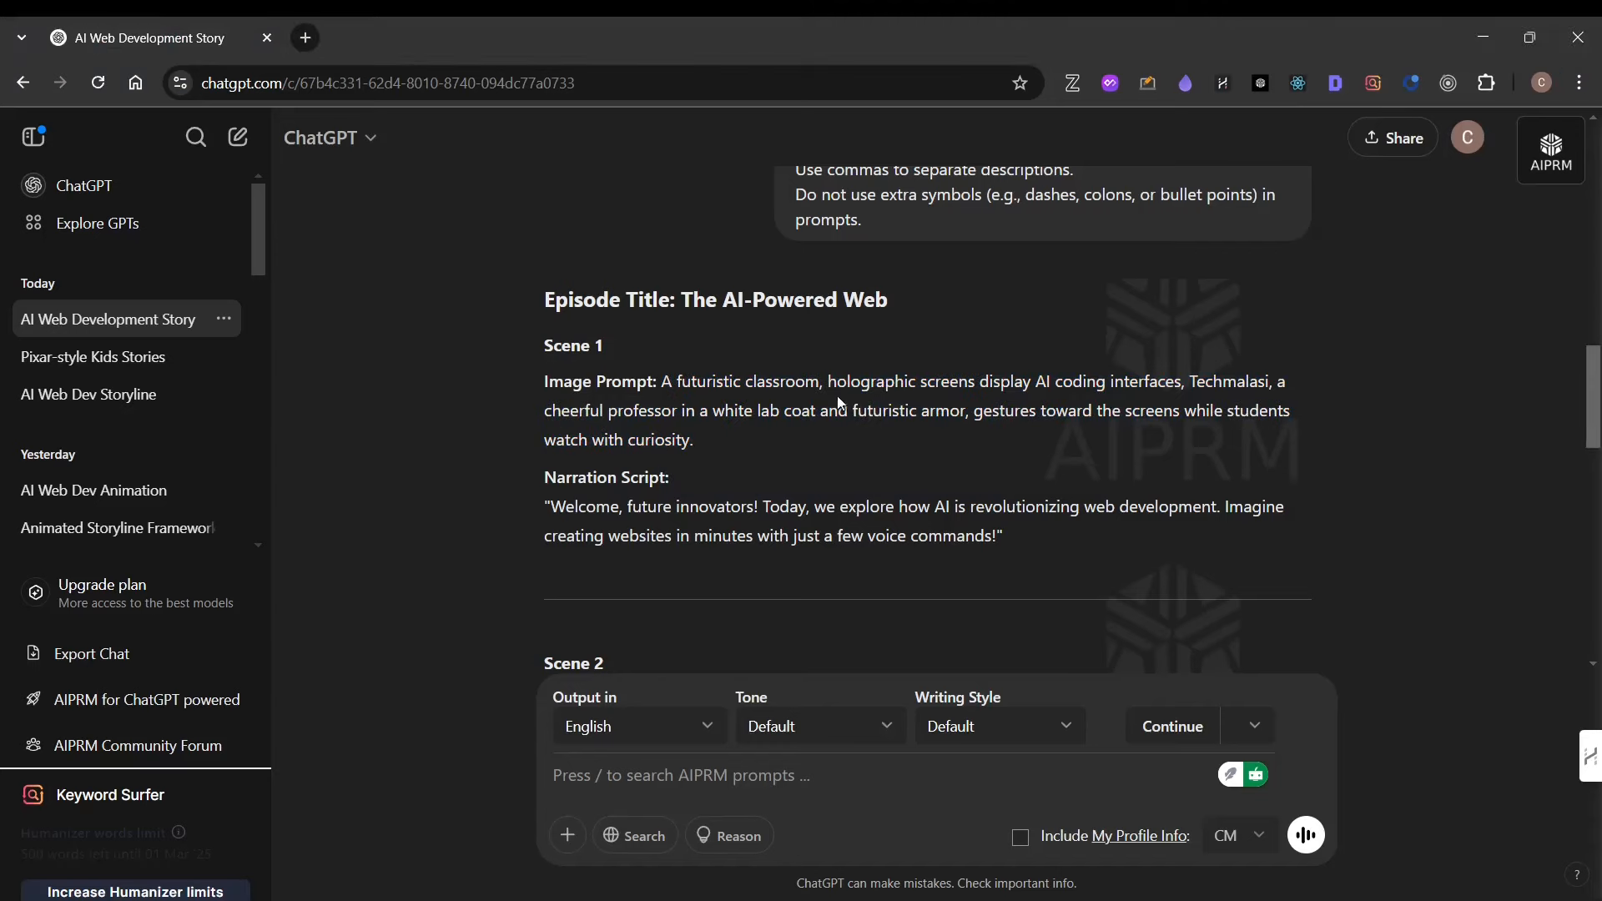
scroll(628, 401, down, 3)
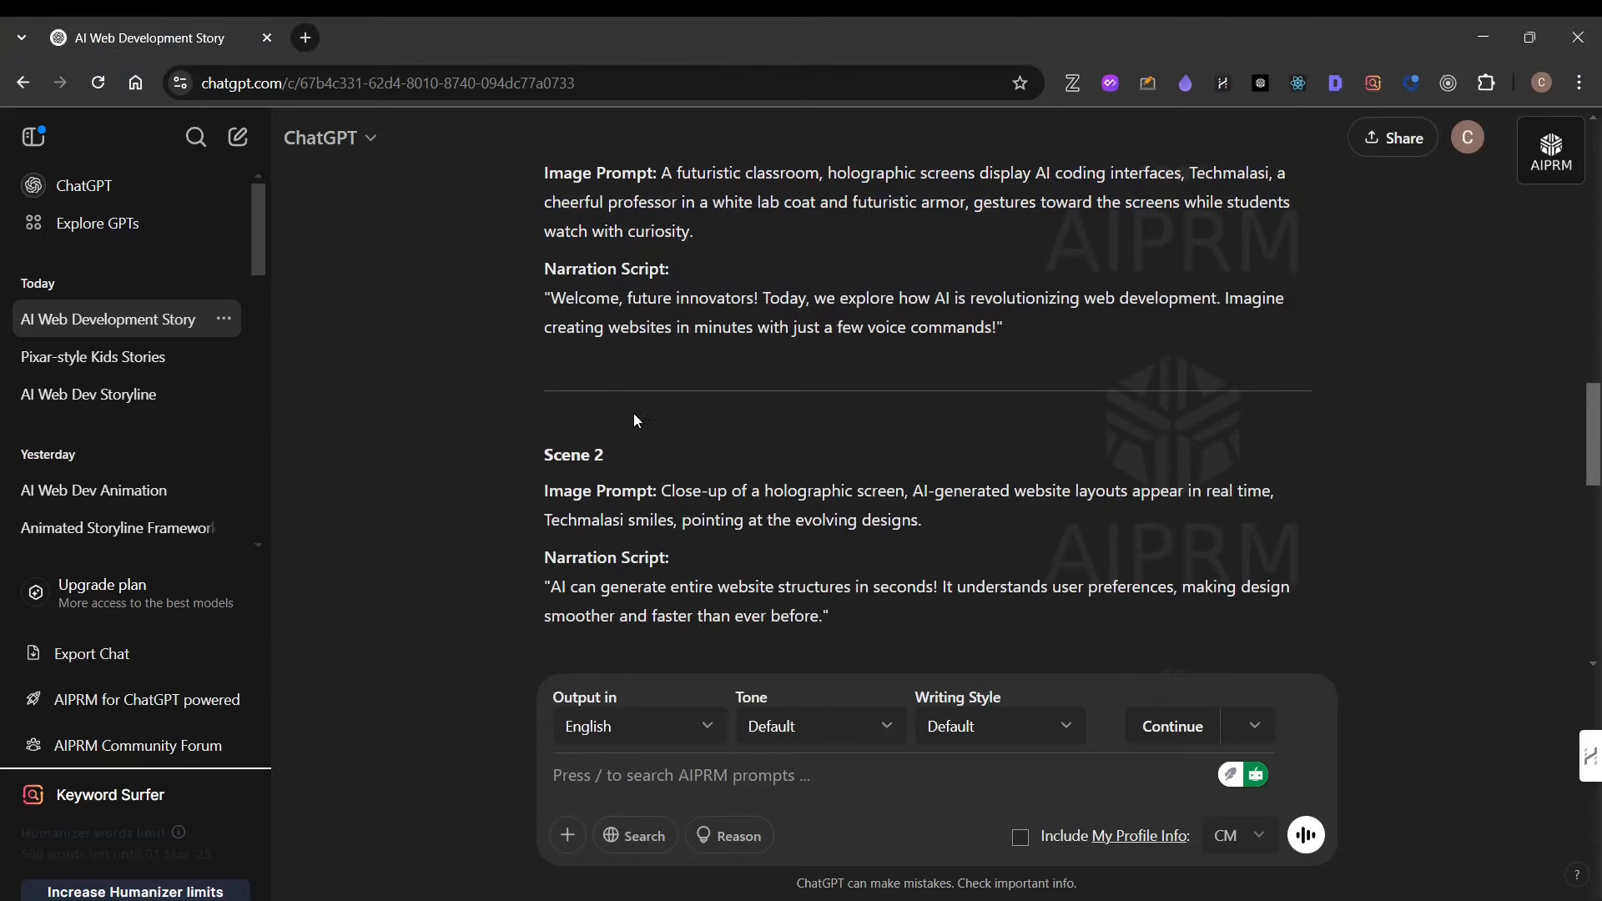
scroll(634, 414, down, 1)
scroll(751, 392, up, 9)
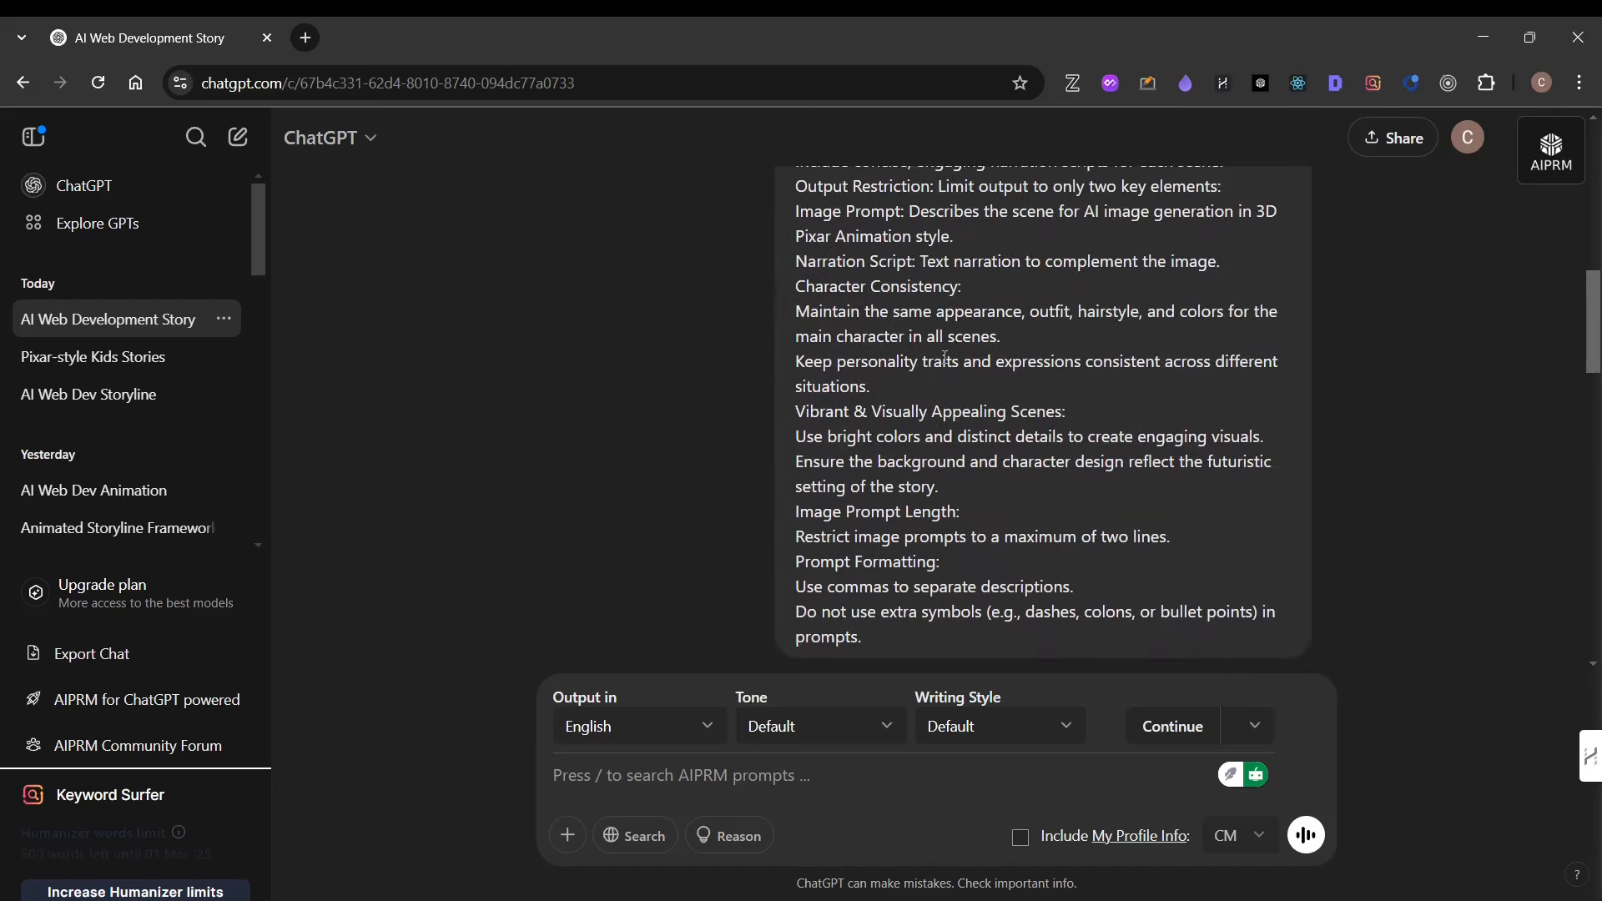
scroll(951, 342, up, 6)
scroll(936, 333, down, 10)
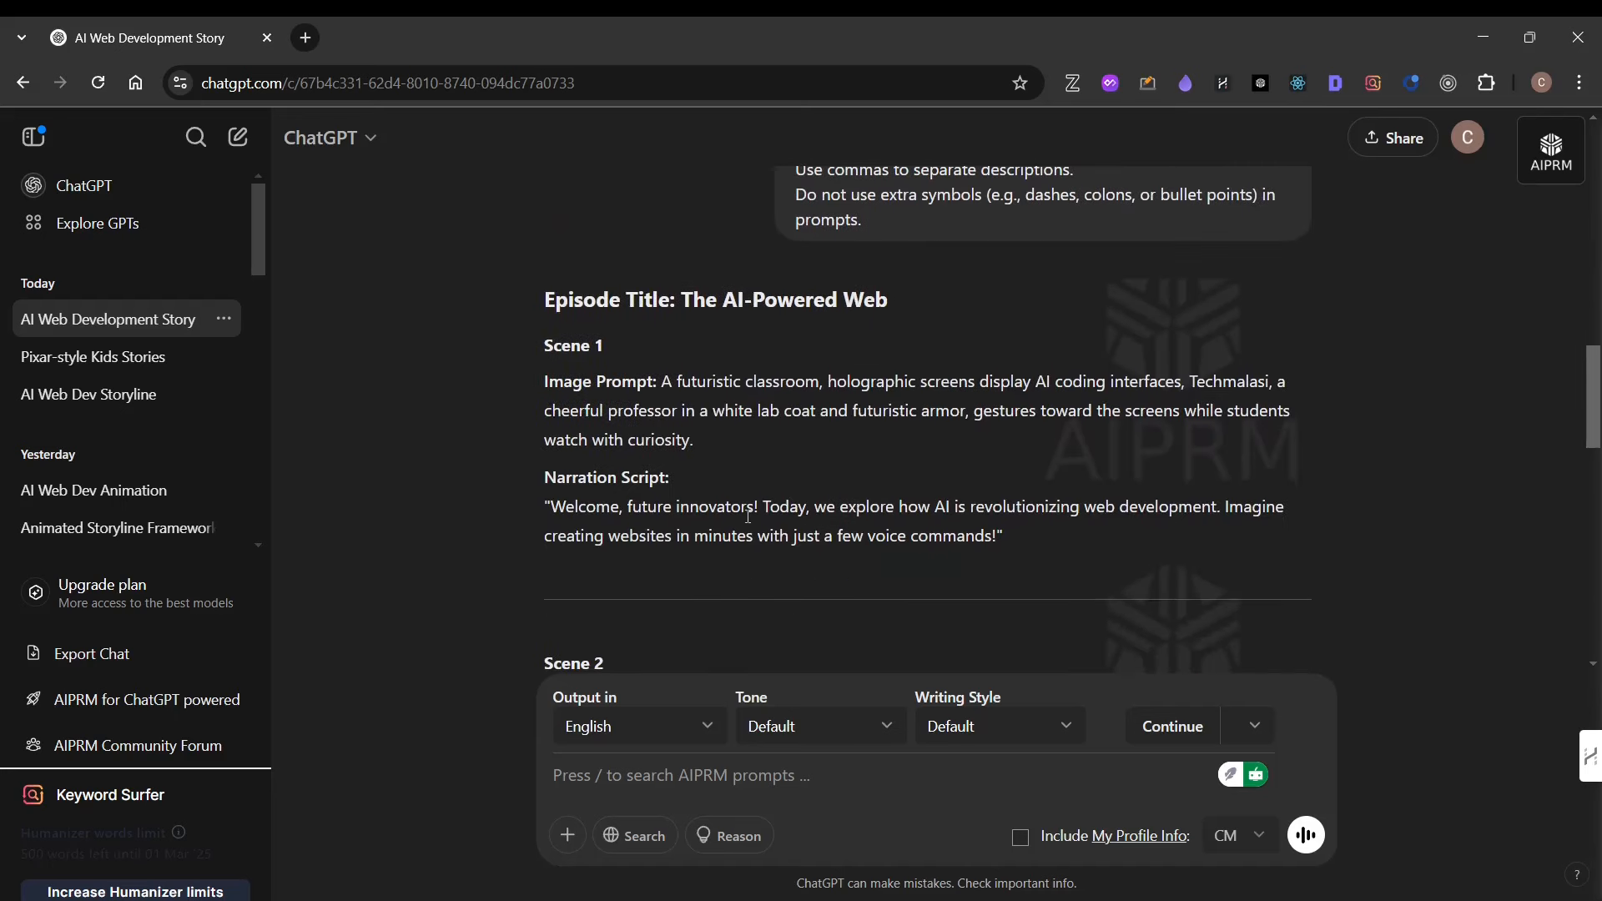
scroll(748, 516, down, 2)
scroll(748, 515, down, 3)
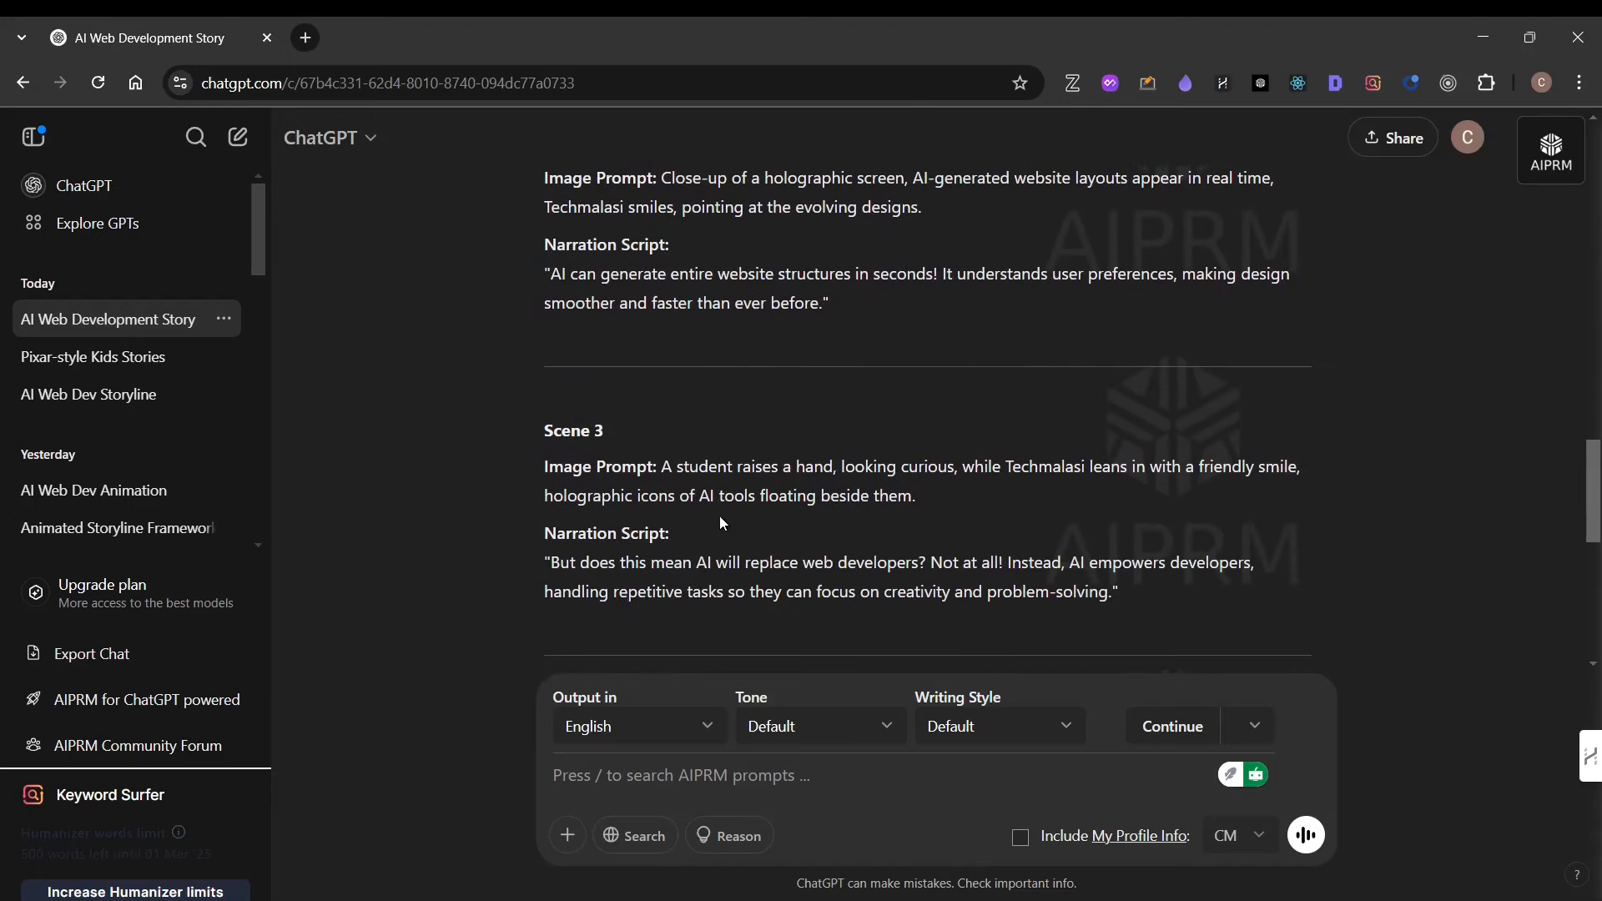
drag(665, 461, 965, 494)
click(809, 457)
Return to Leonardo.Ai, check the row of generated classroom images, and switch back to Canva Dream Lab.
key(alt+Tab)
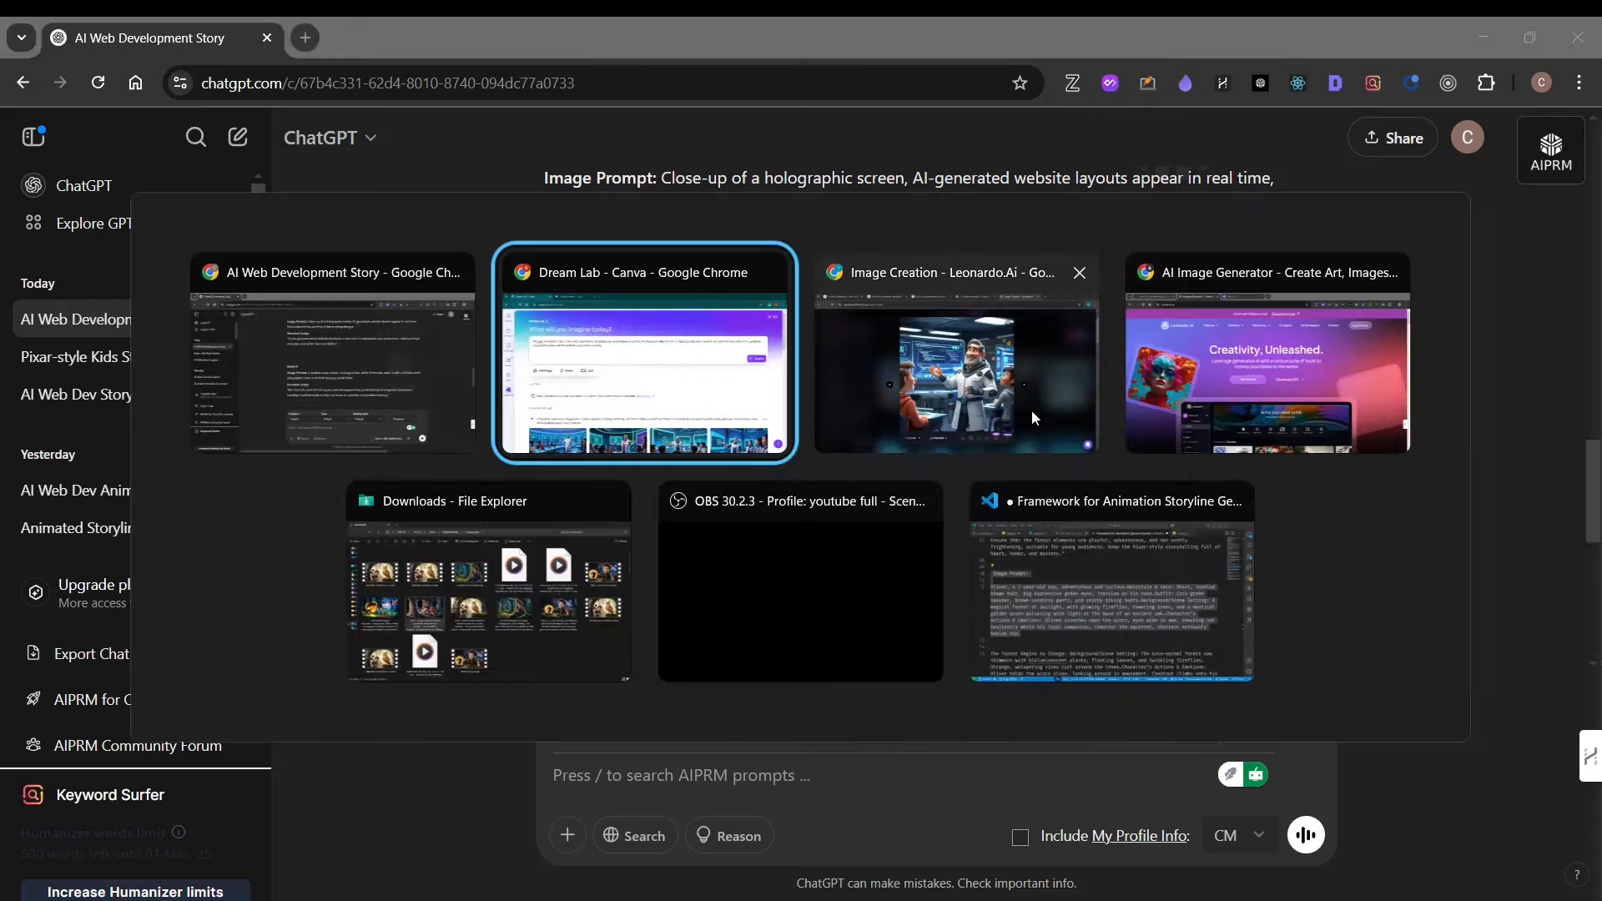
click(993, 388)
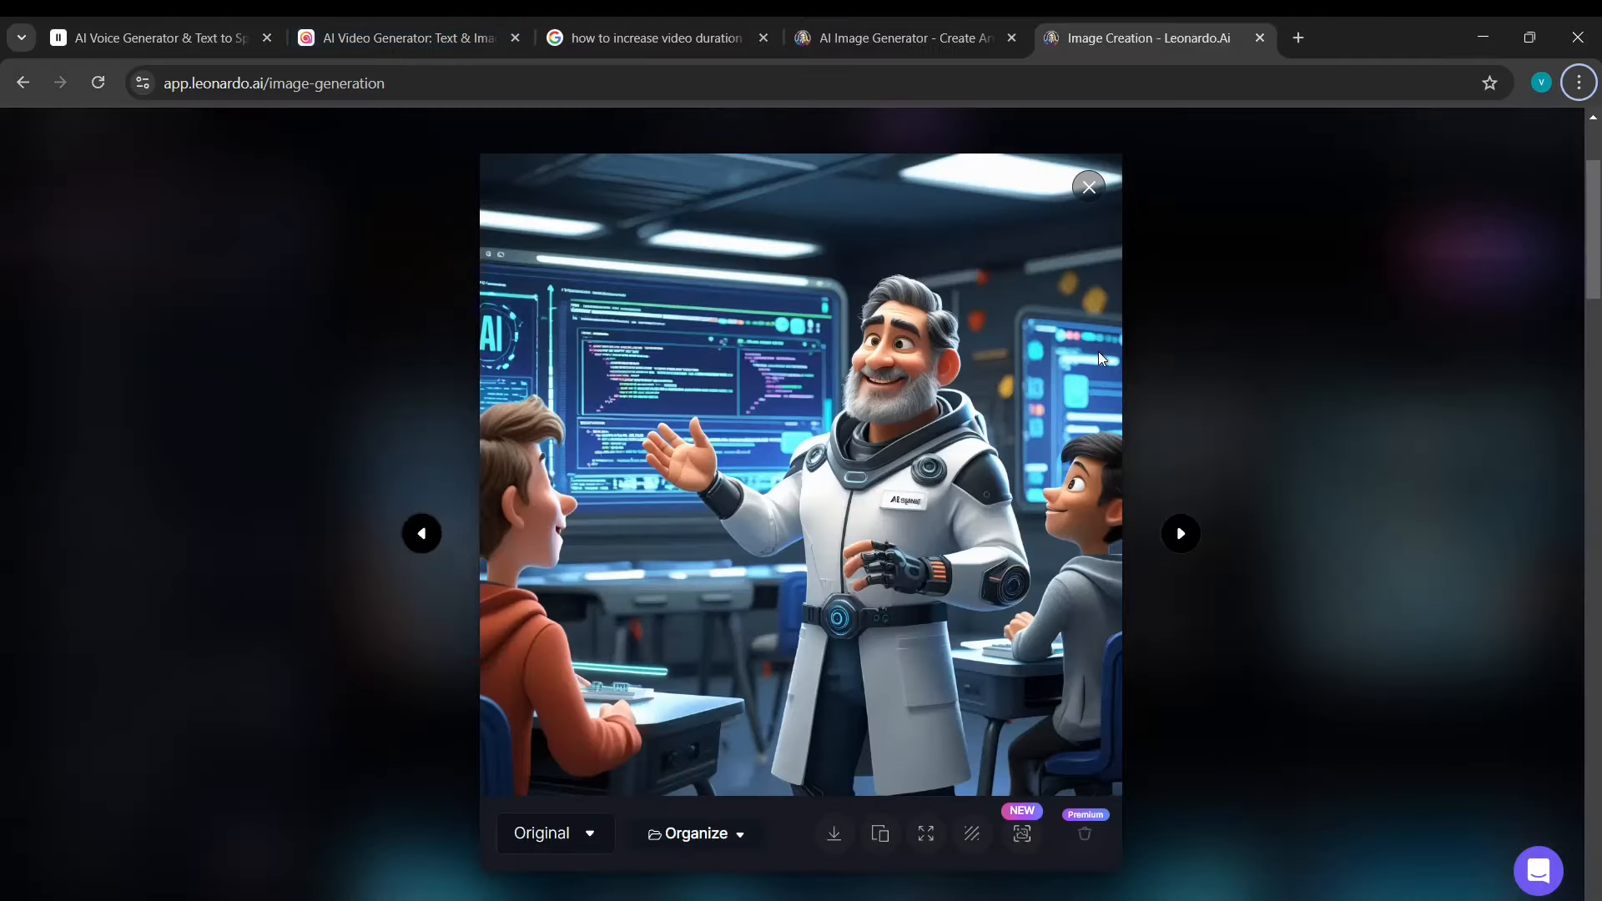
click(960, 37)
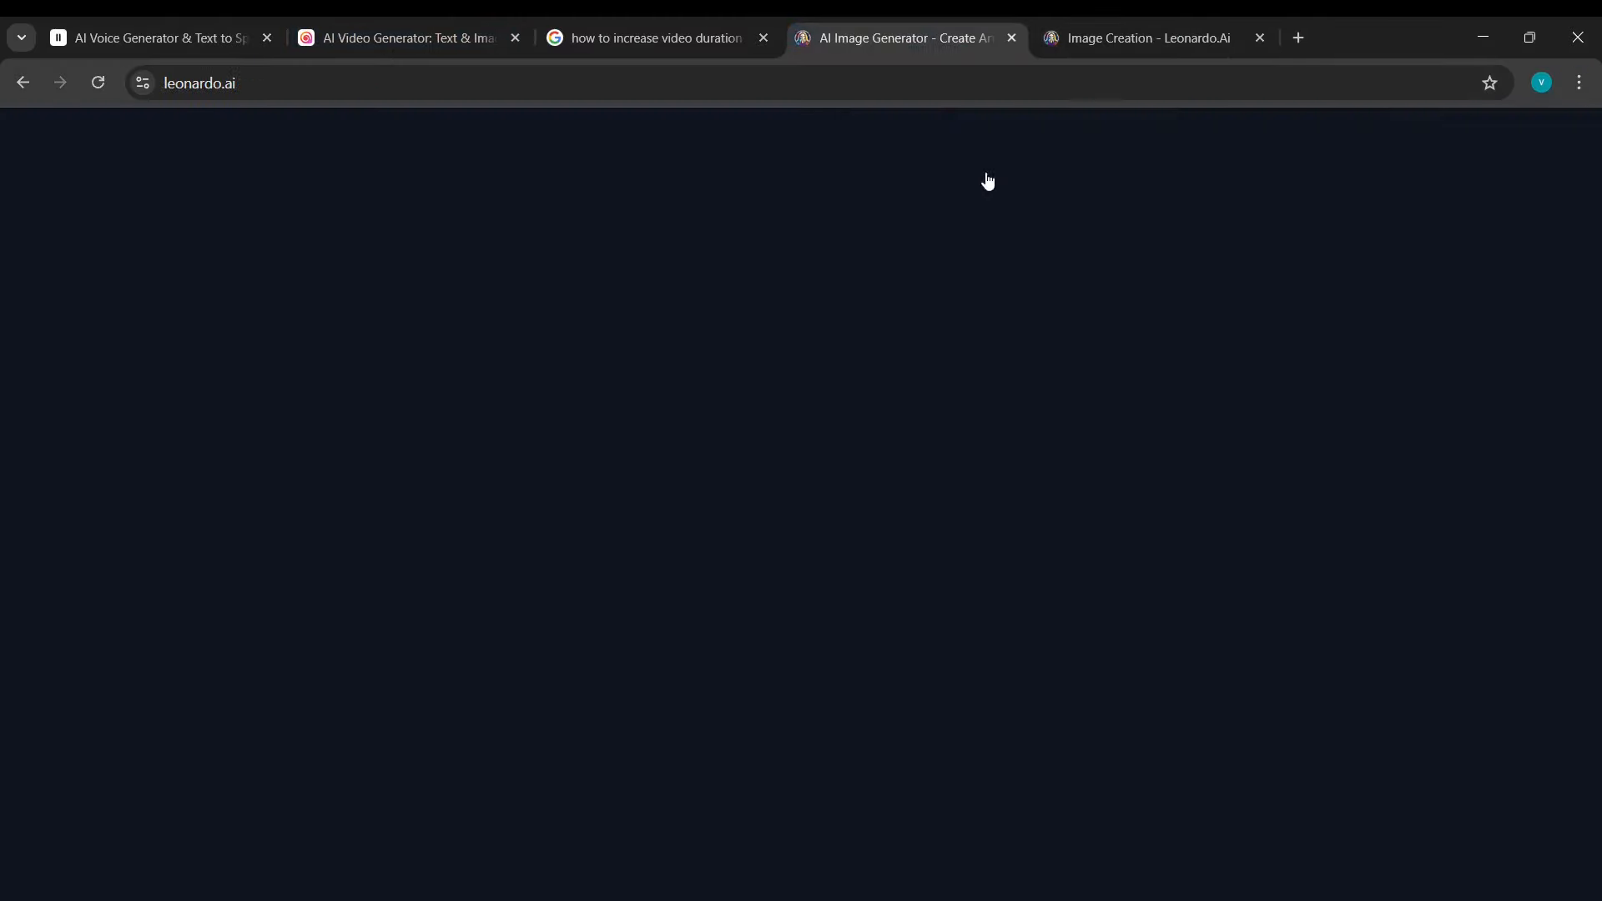
click(1178, 18)
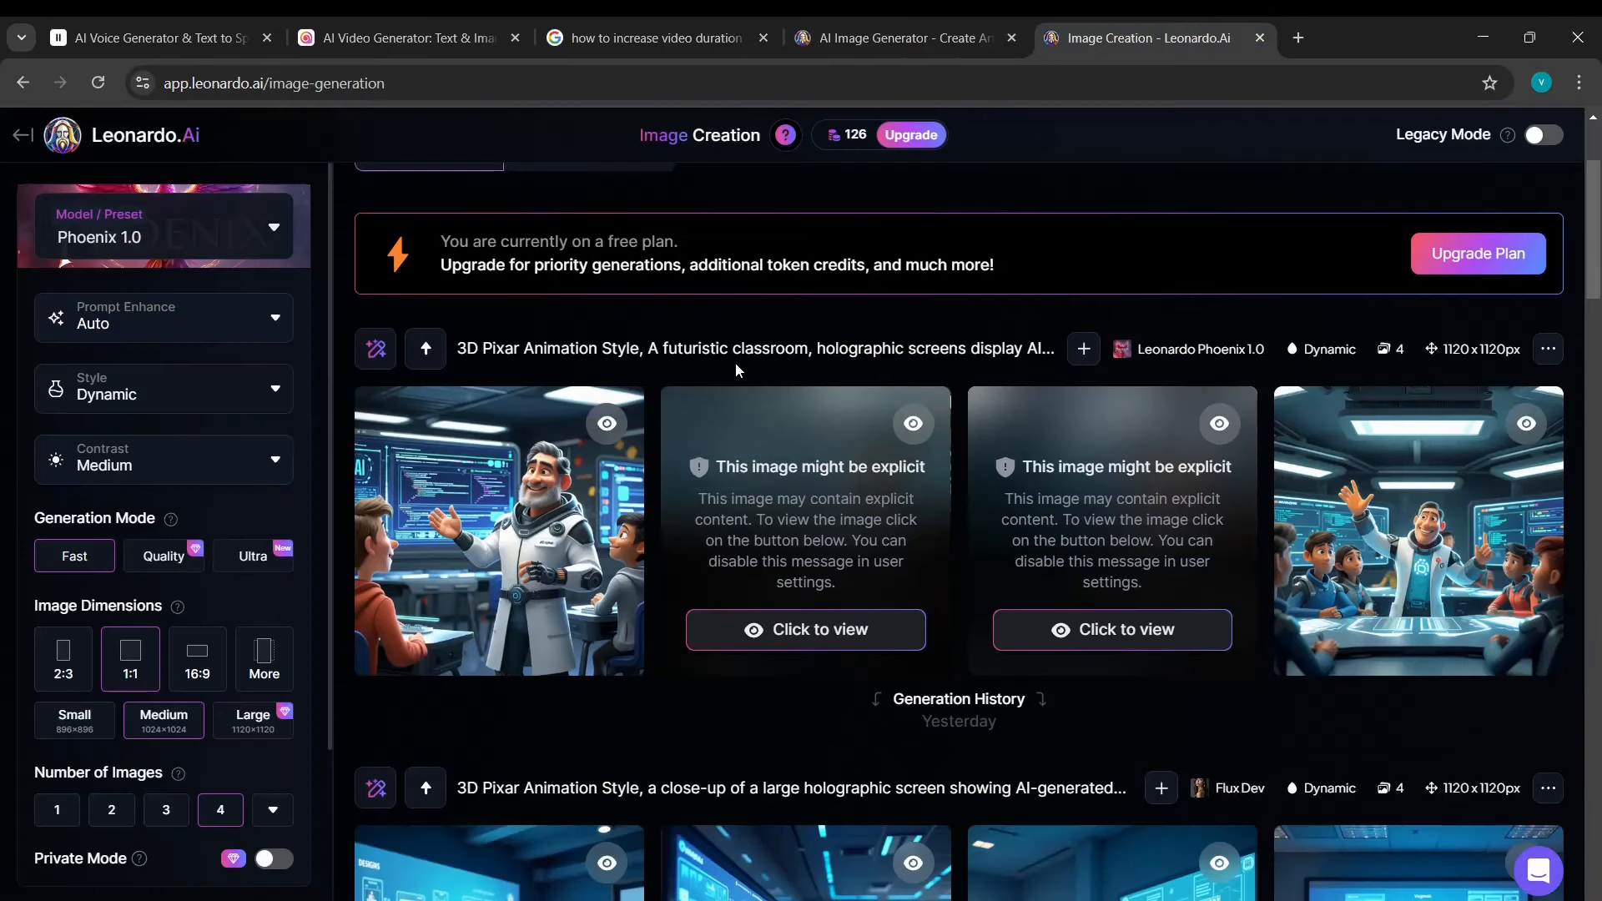
key(alt+Tab)
click(880, 442)
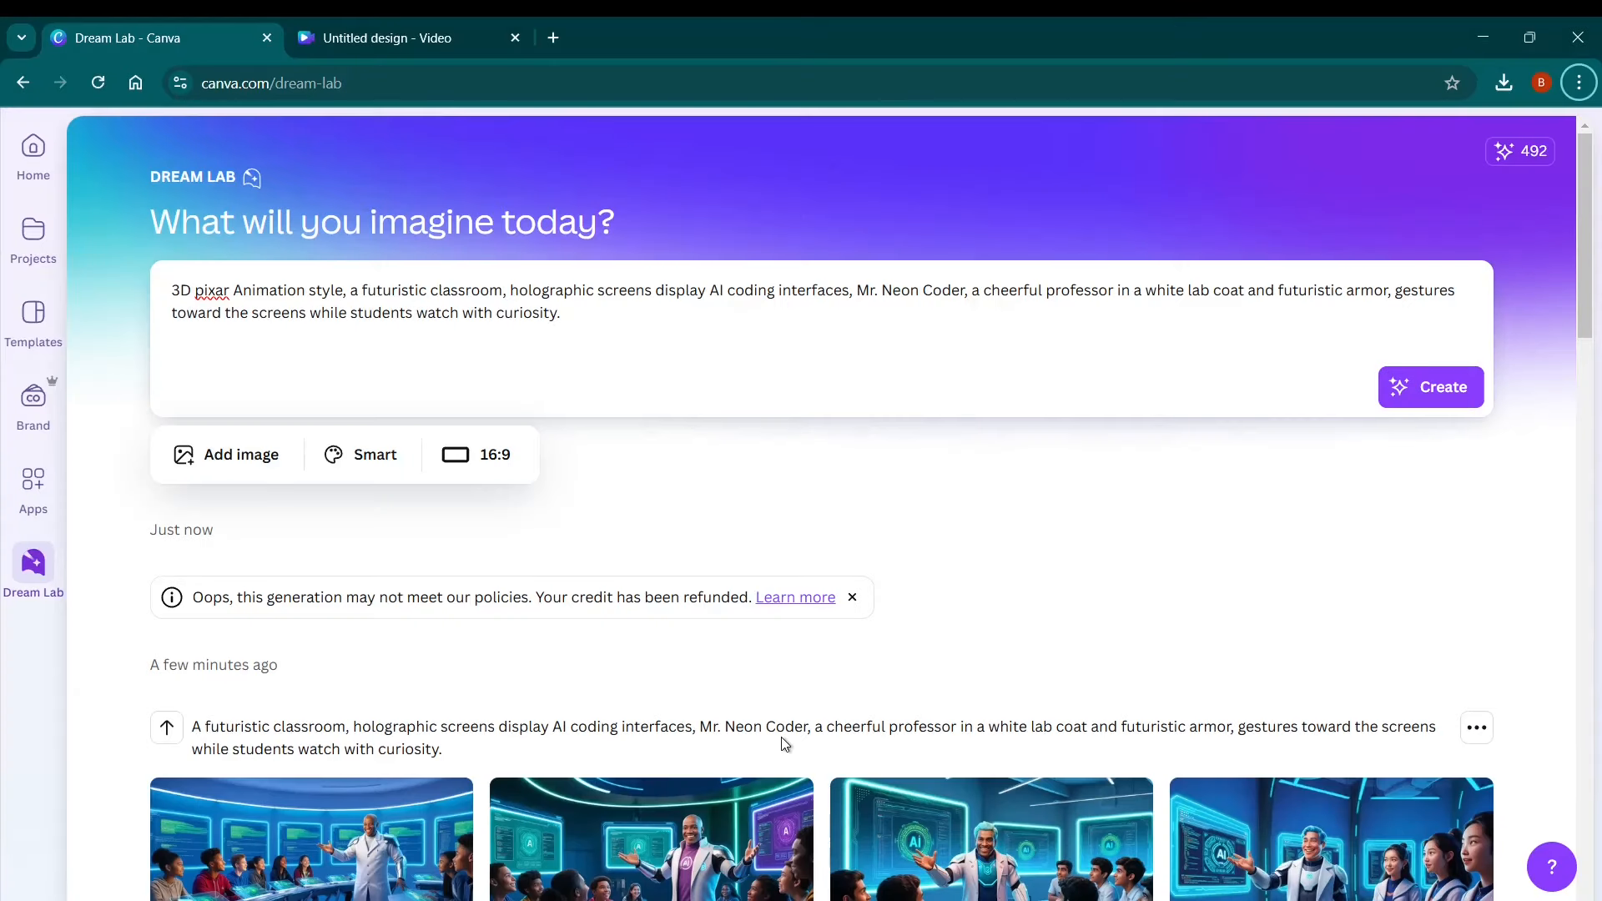
Switch to the animated storyline article in the other browser window and find its Framework for Animation Storyline Generation section.
key(alt+Tab)
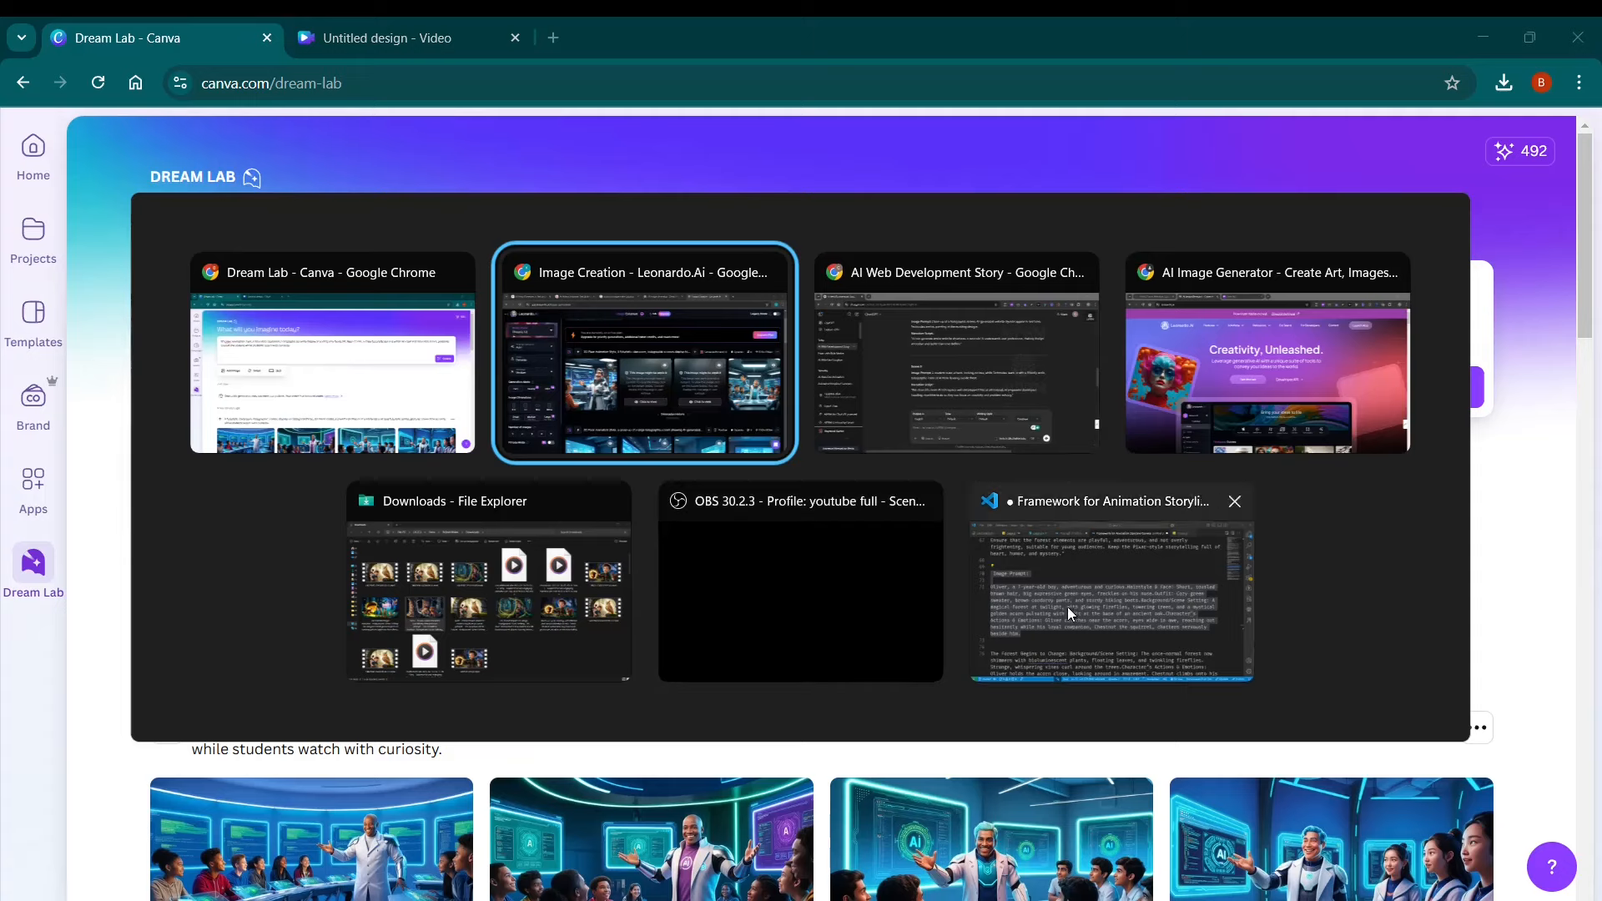
click(1250, 395)
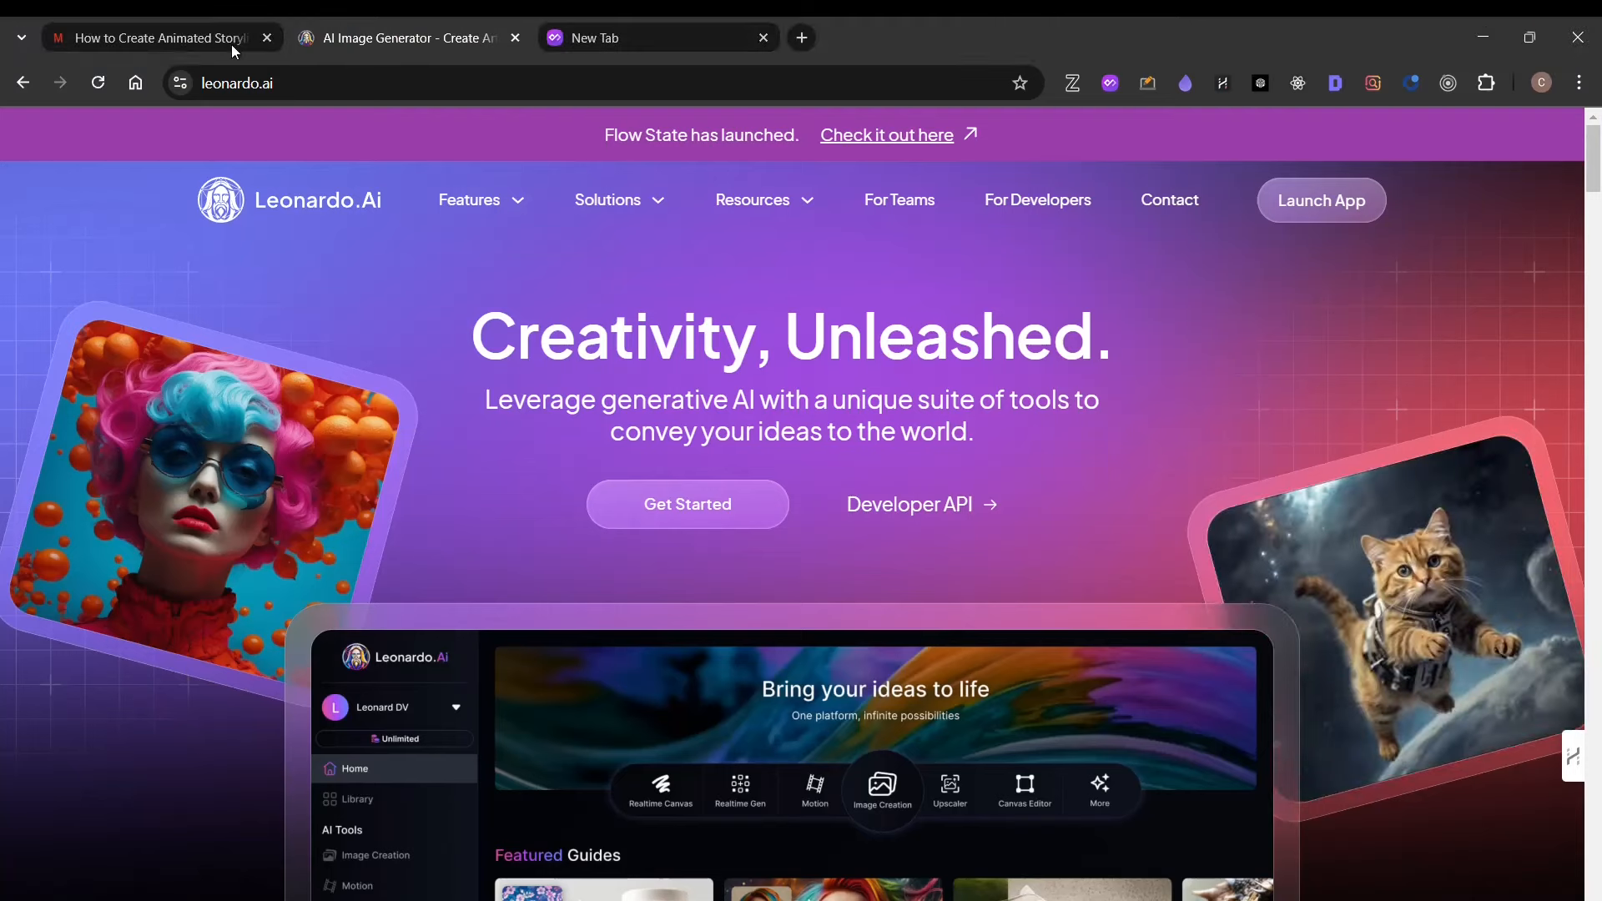
click(195, 35)
scroll(605, 489, up, 20)
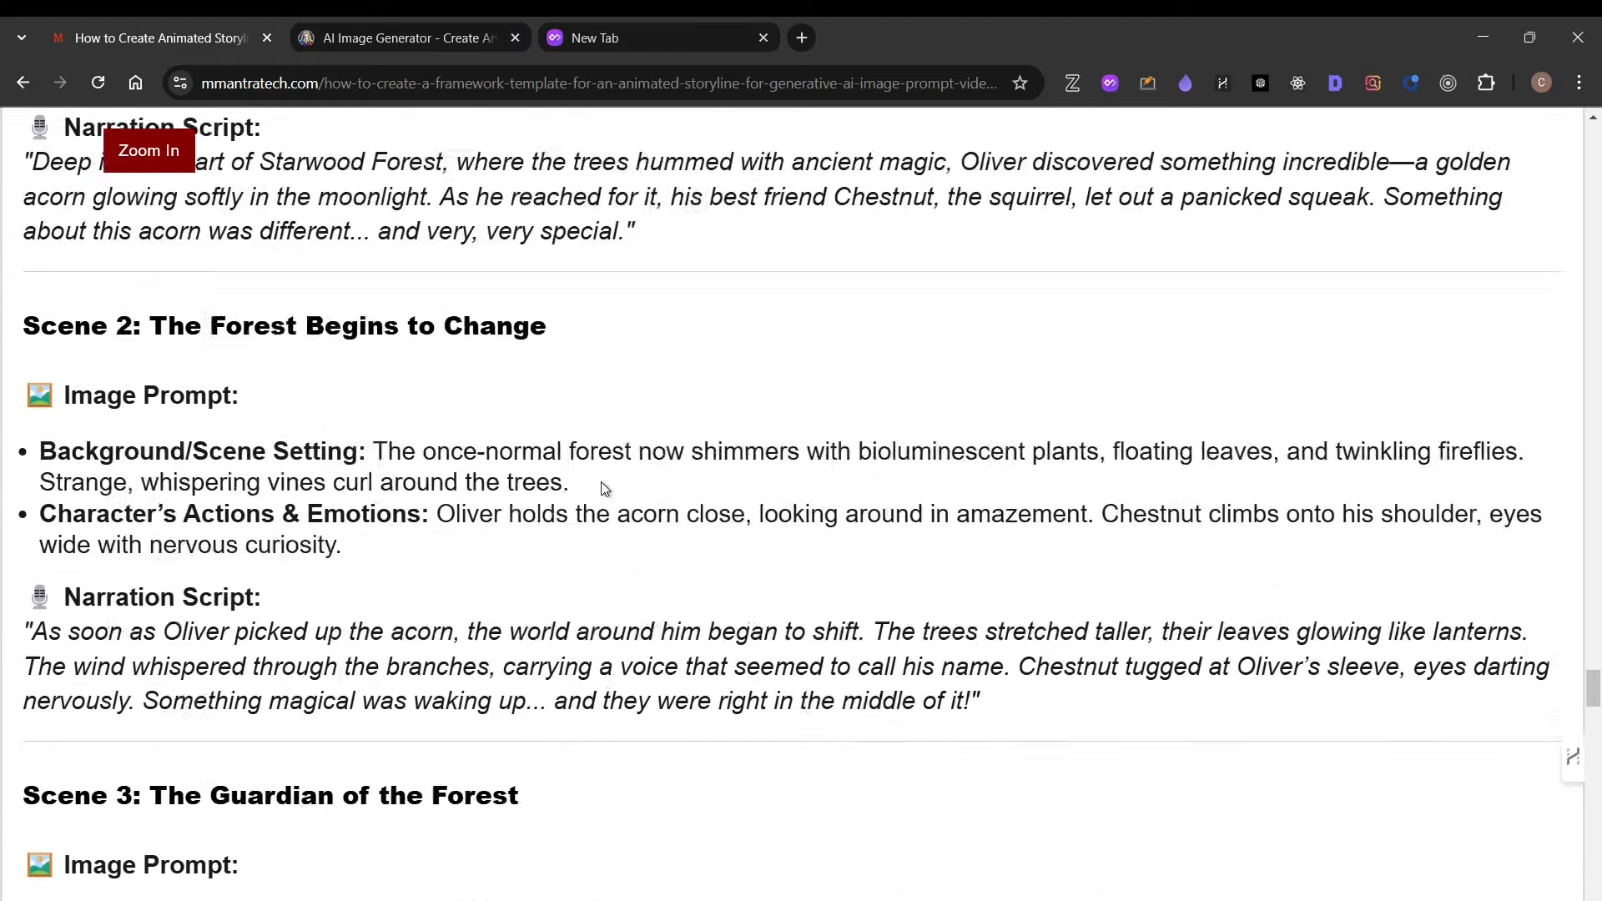
scroll(605, 489, up, 20)
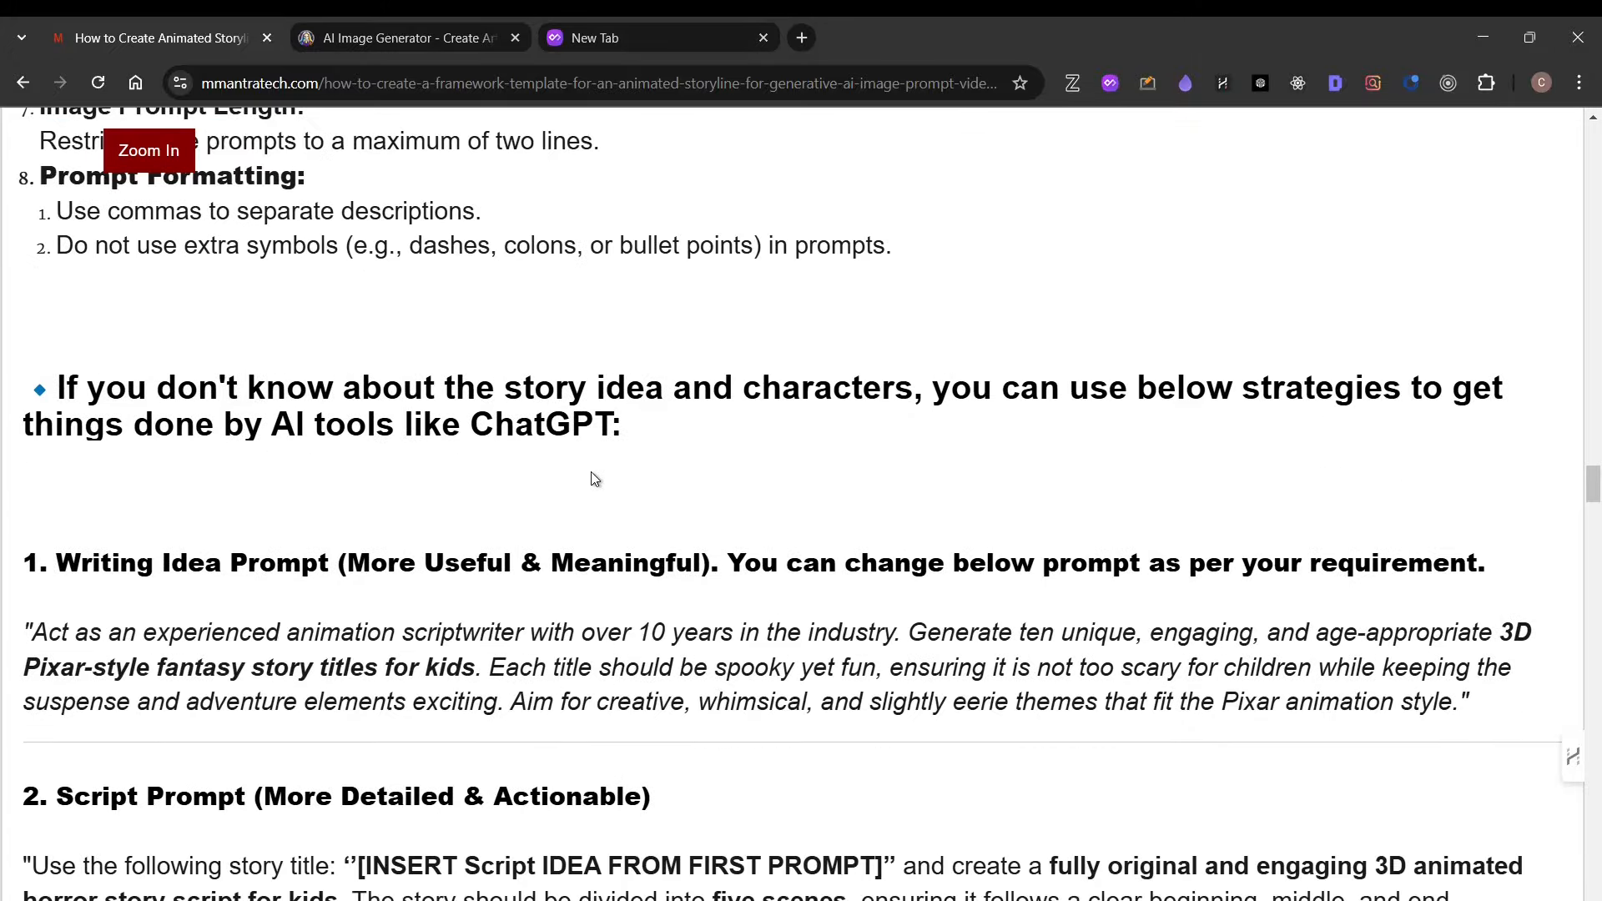
scroll(634, 417, up, 15)
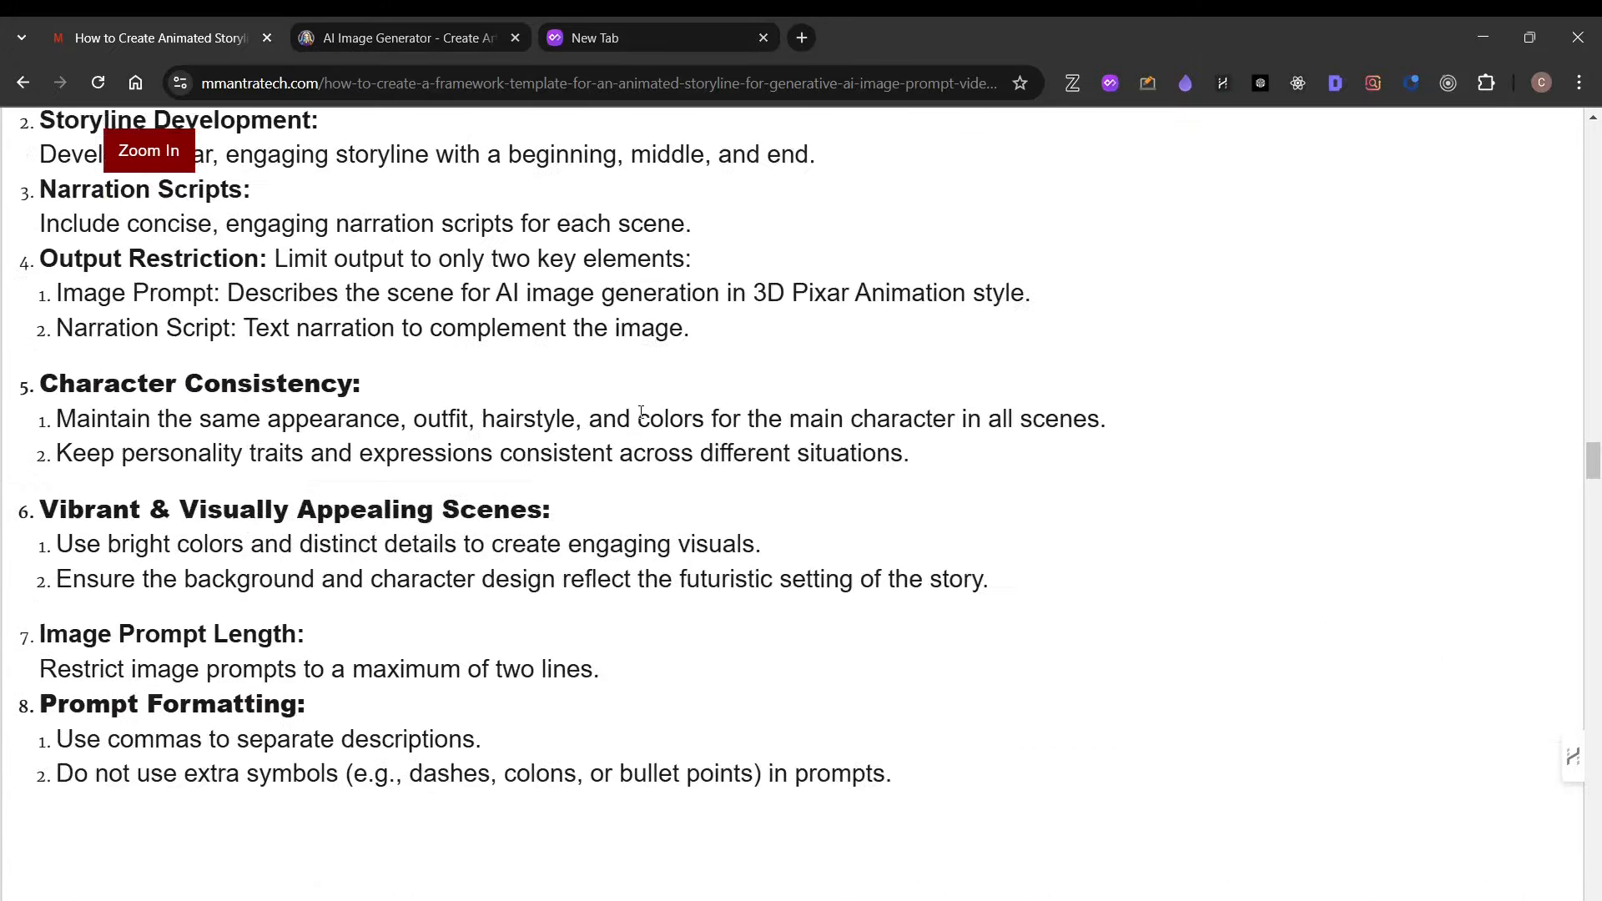
scroll(558, 388, up, 2)
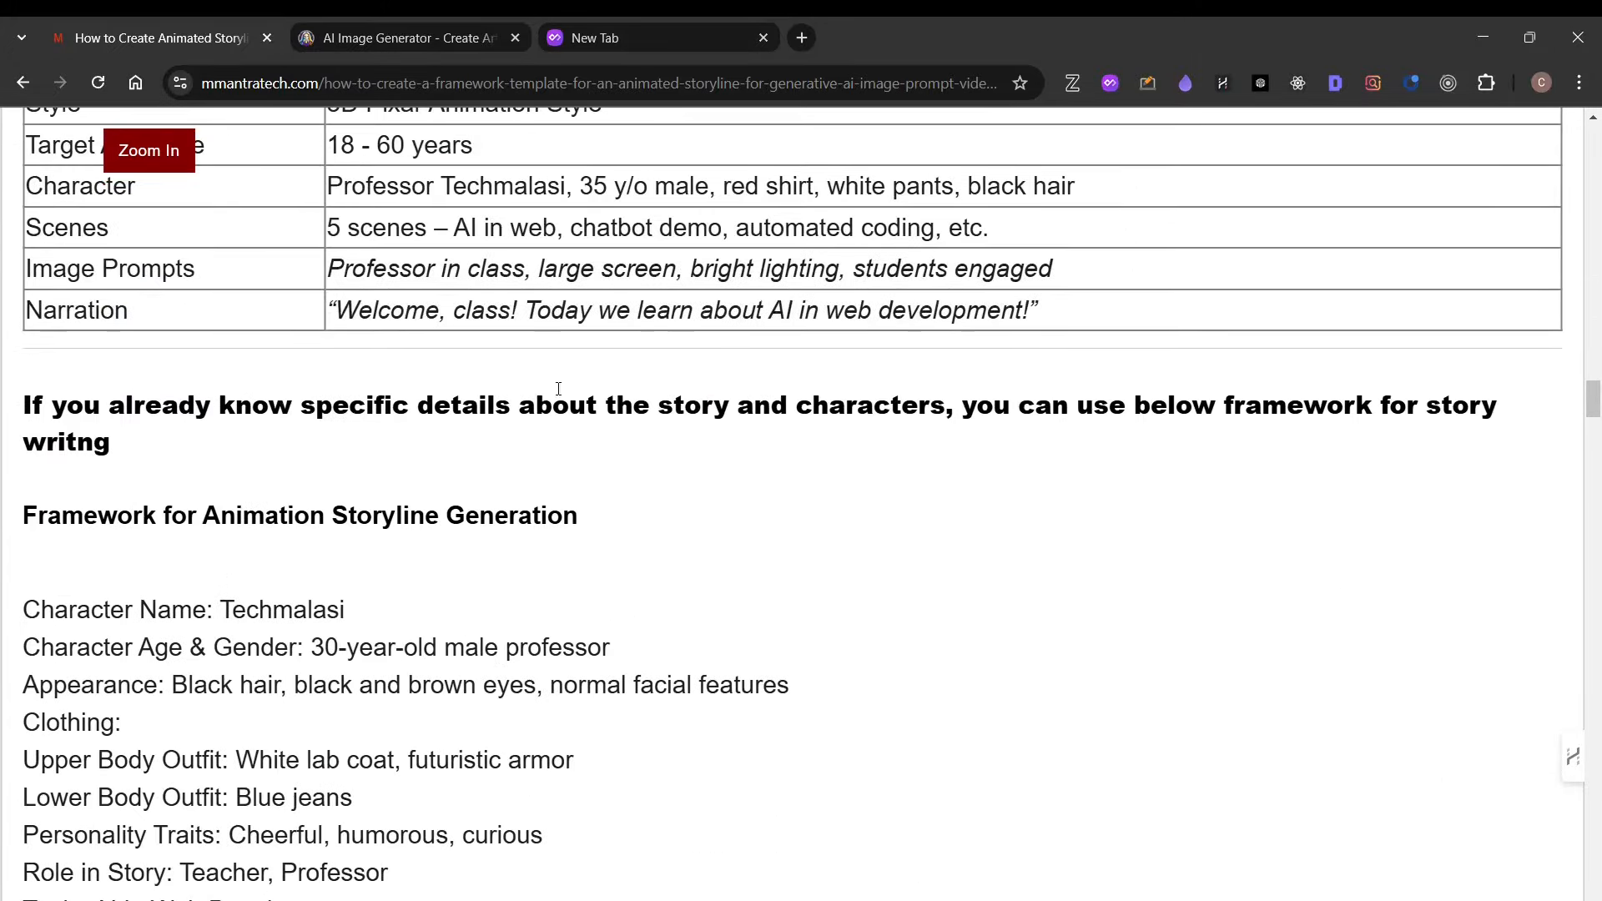
Read through the article's character details and guidelines as far as the Writing Idea Prompt.
scroll(576, 406, down, 3)
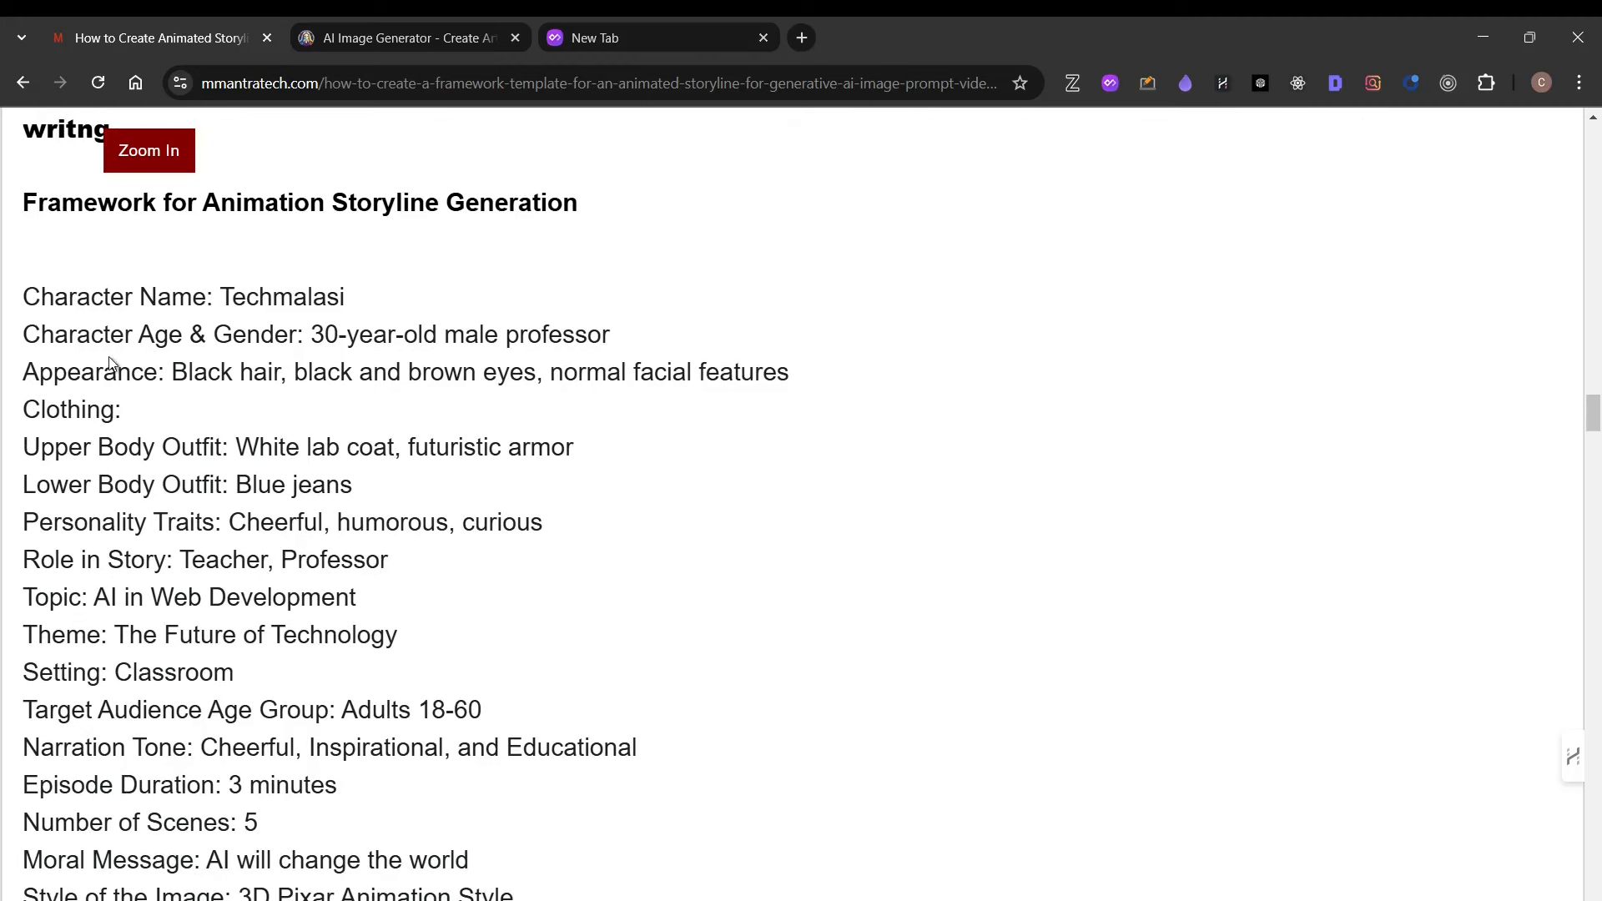
scroll(346, 434, down, 7)
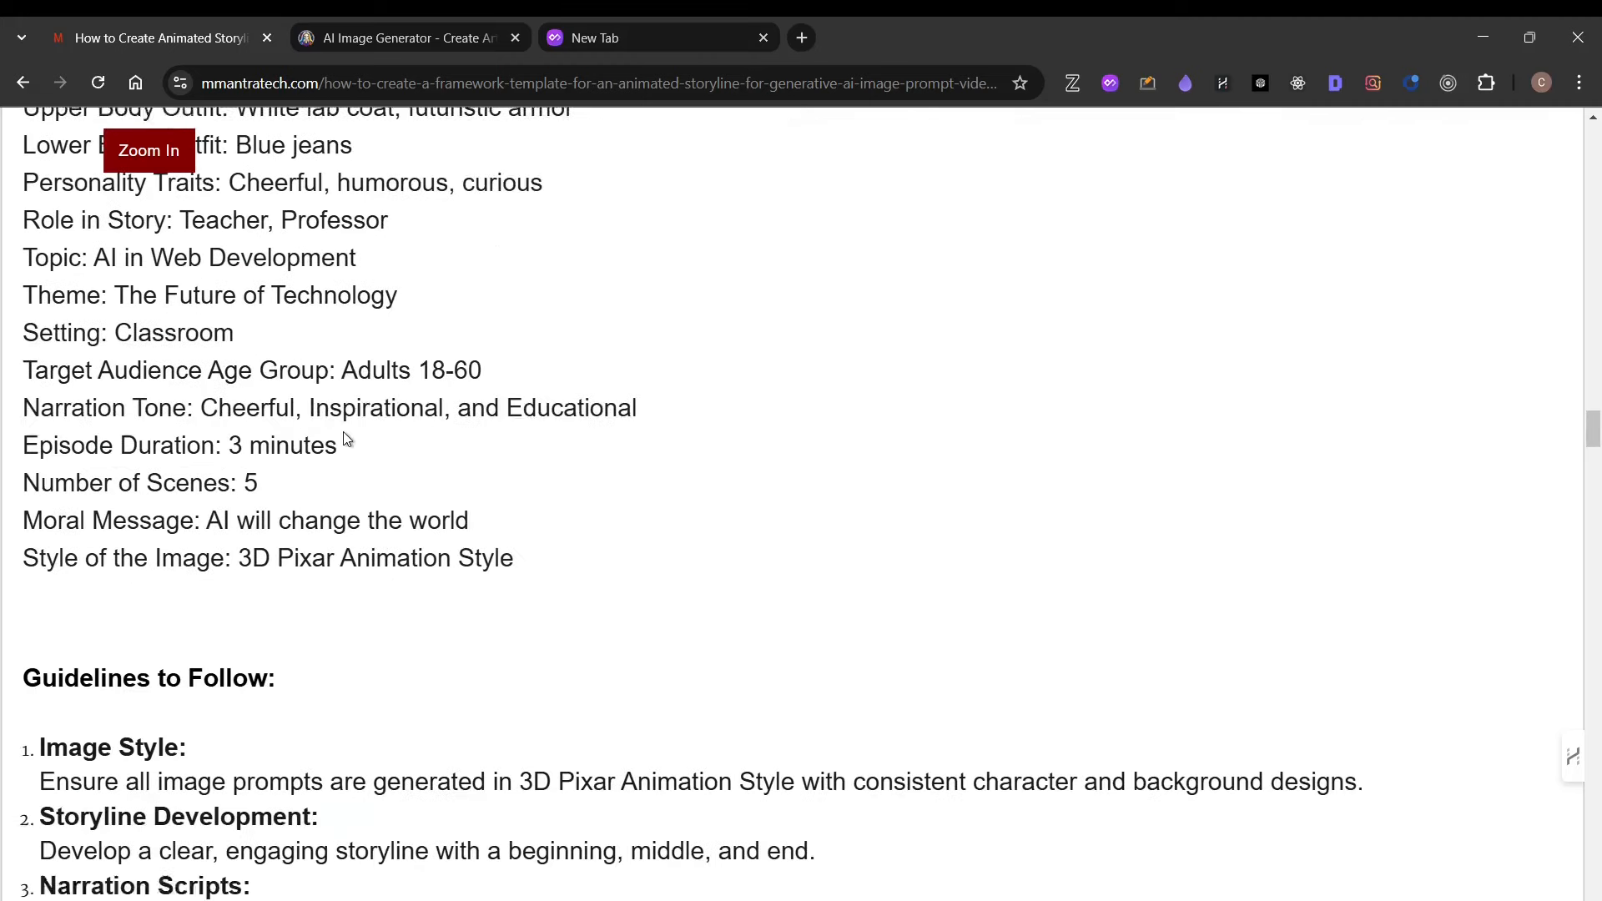
scroll(329, 500, down, 7)
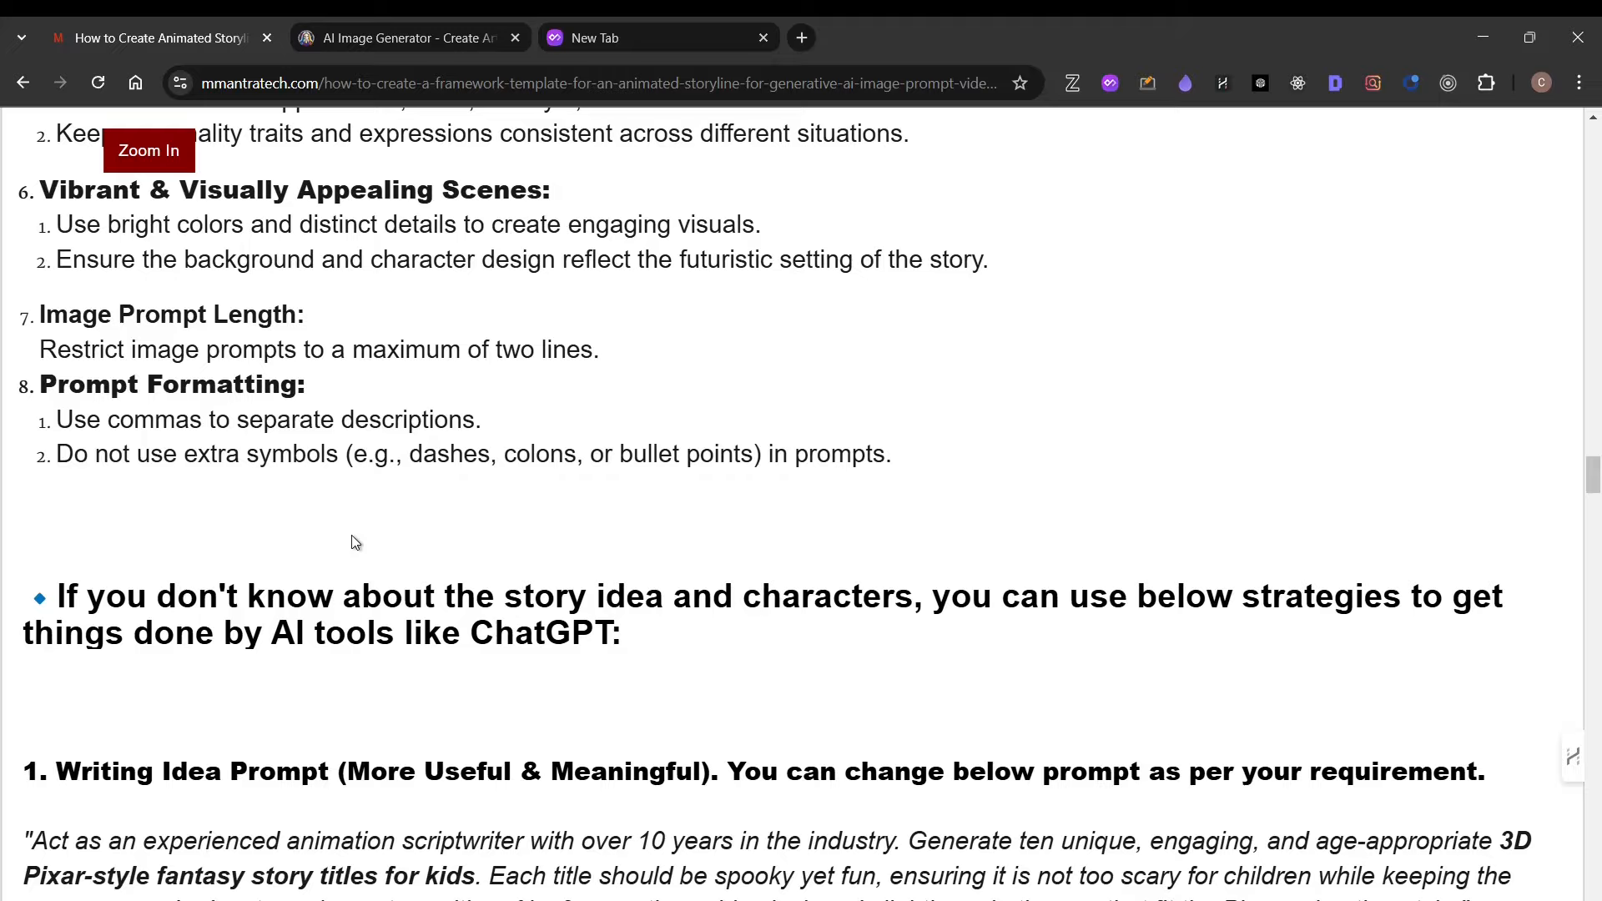
scroll(349, 539, down, 1)
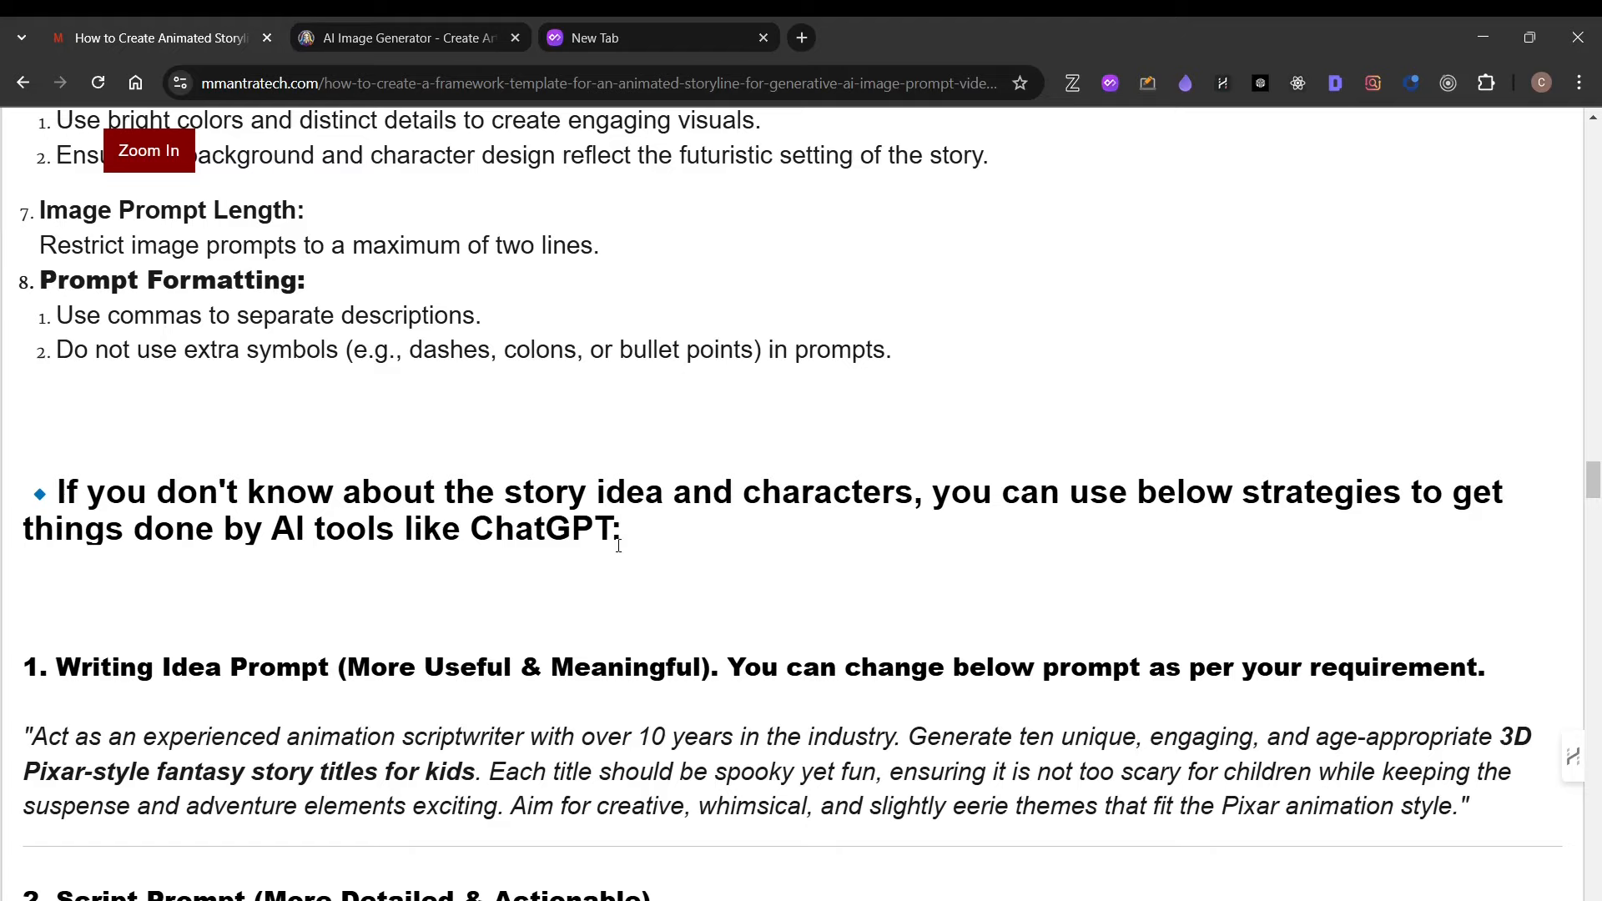
scroll(618, 545, down, 3)
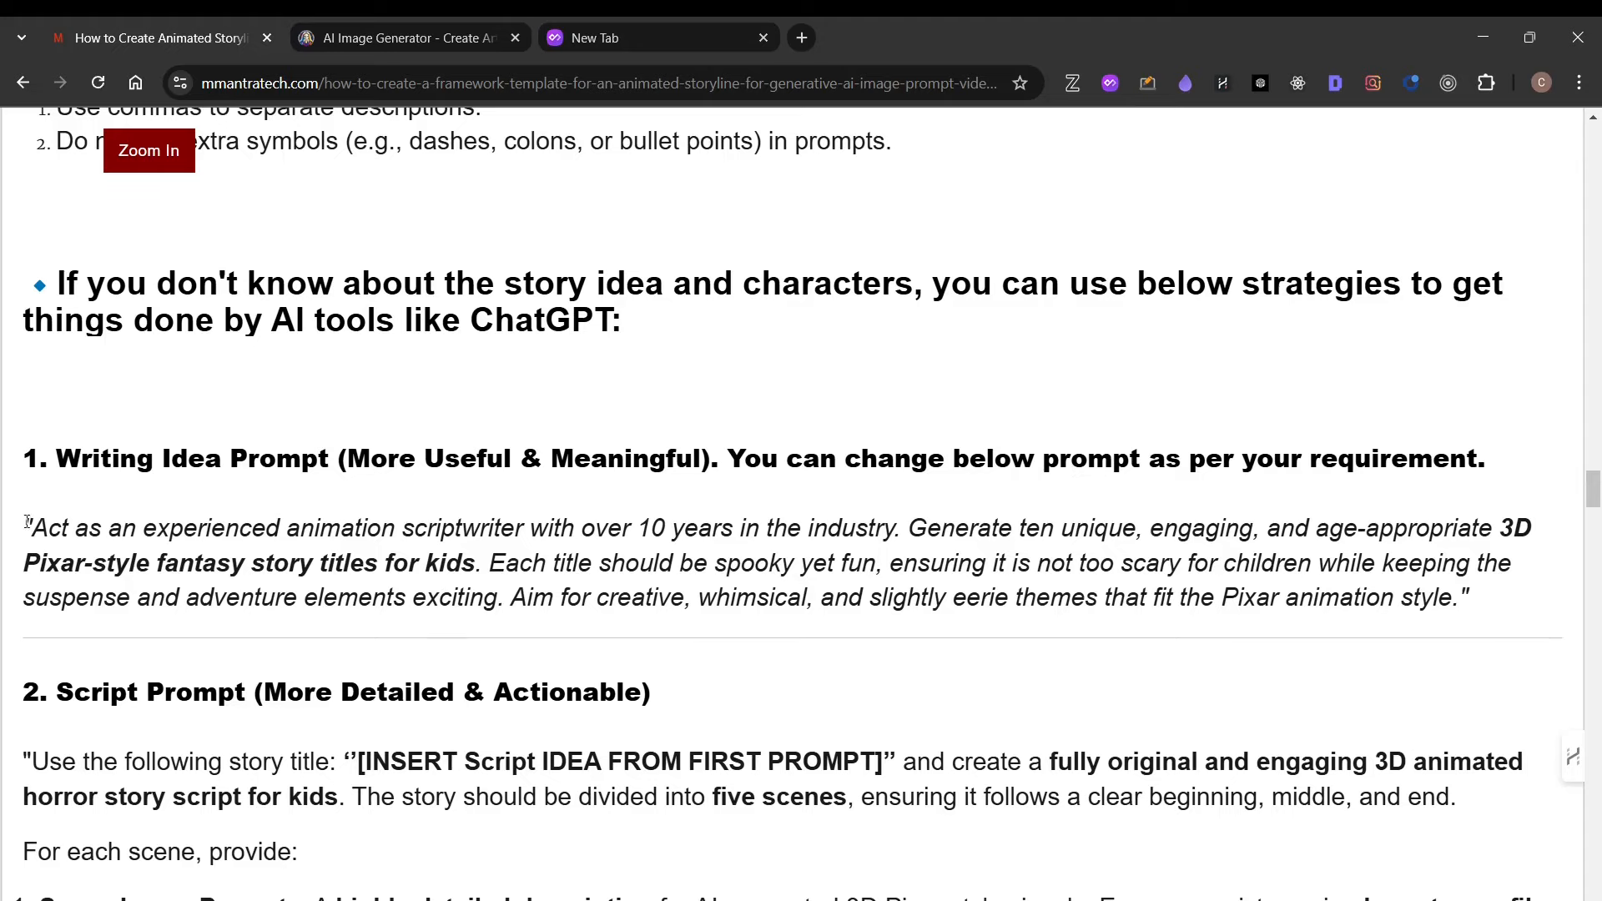
Copy the full Writing Idea Prompt from the article and paste it into a new untitled file in Visual Studio Code.
drag(25, 535, 1498, 620)
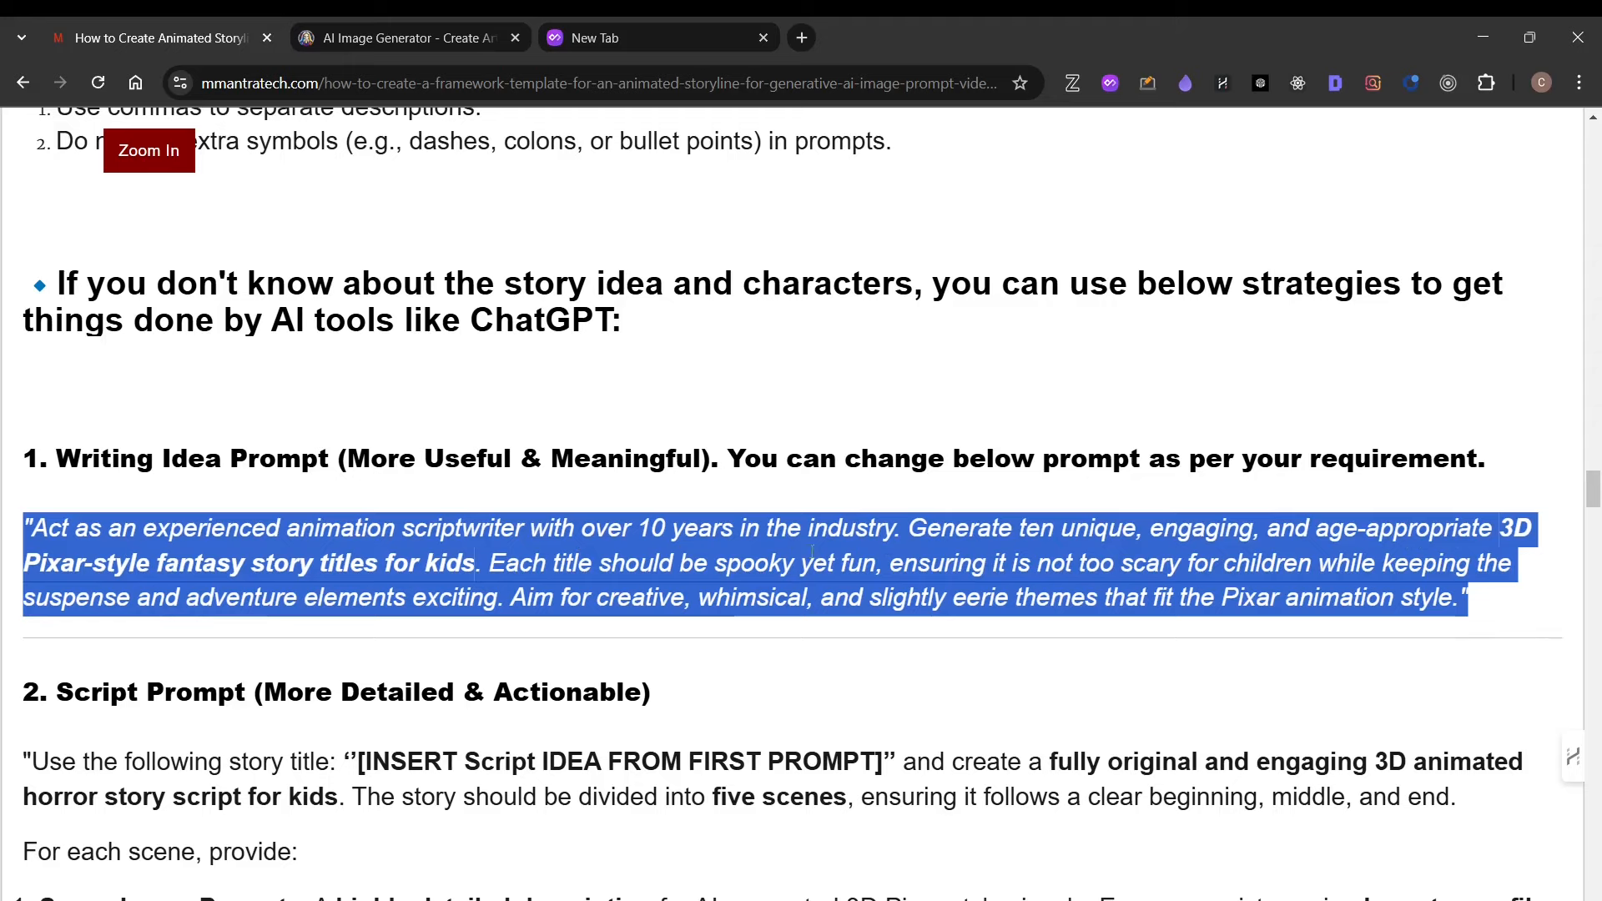
right_click(849, 553)
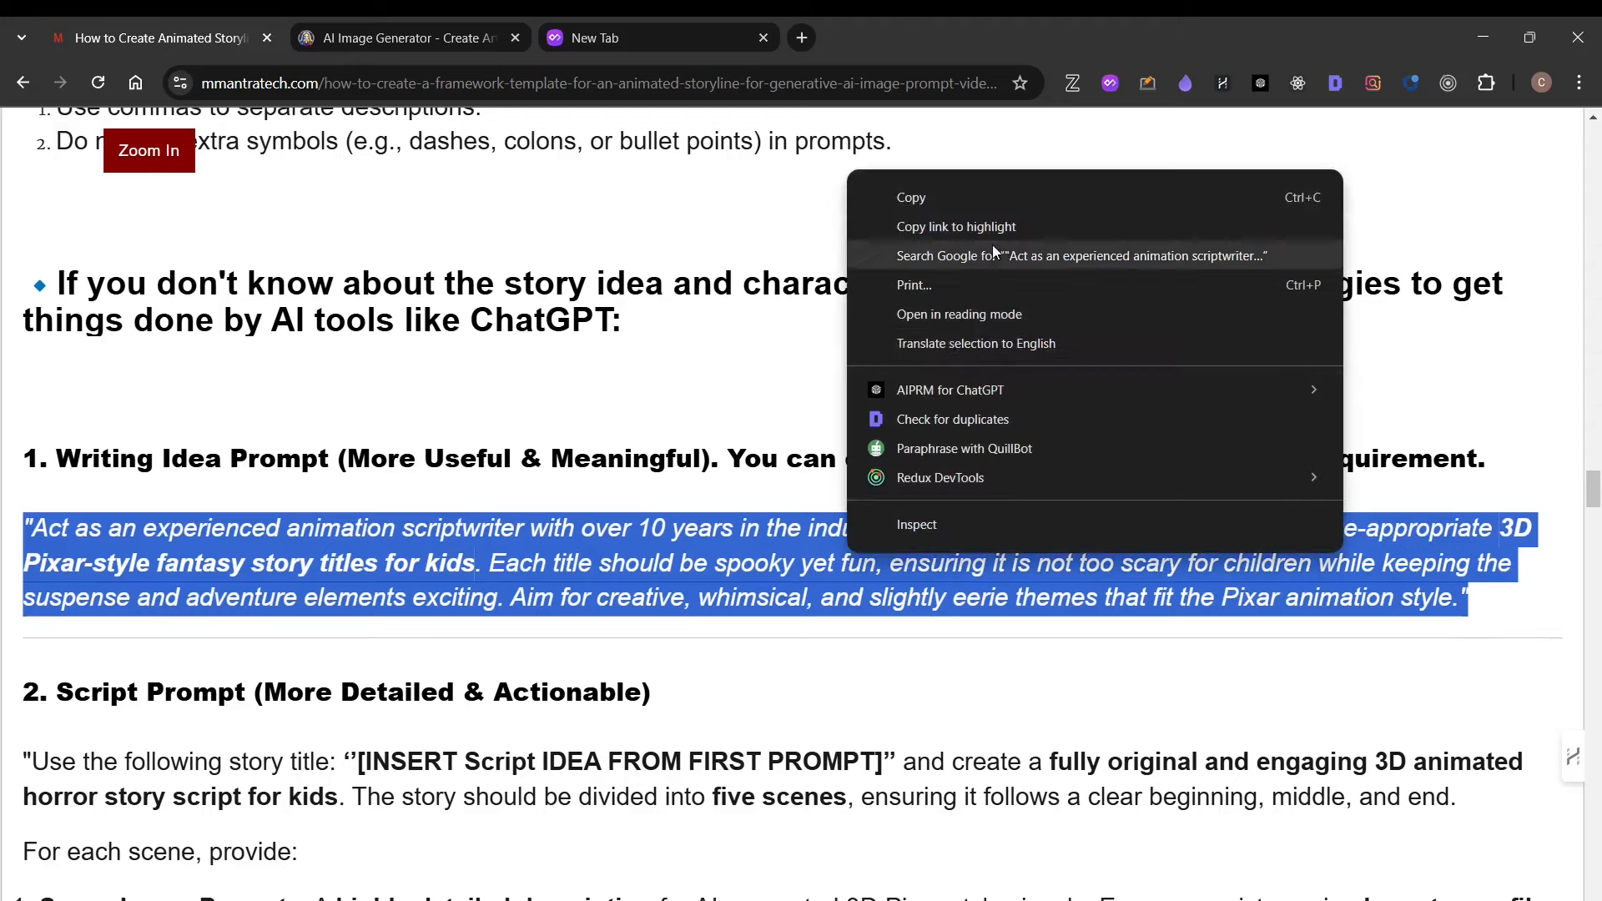
key(alt+Tab)
click(1043, 601)
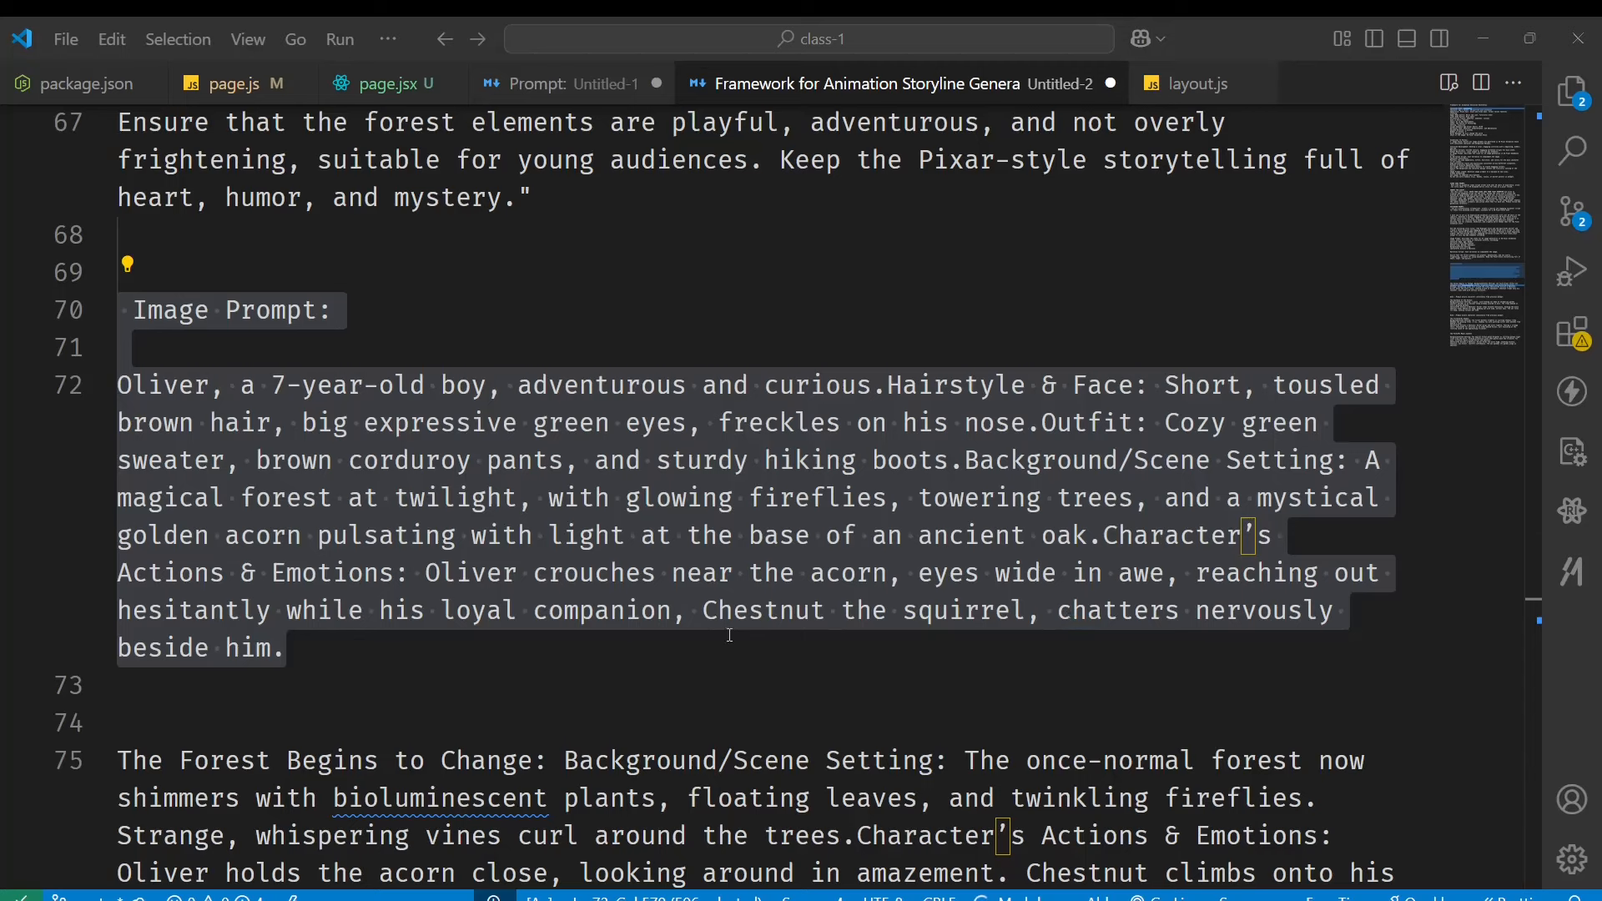
key(ctrl+n)
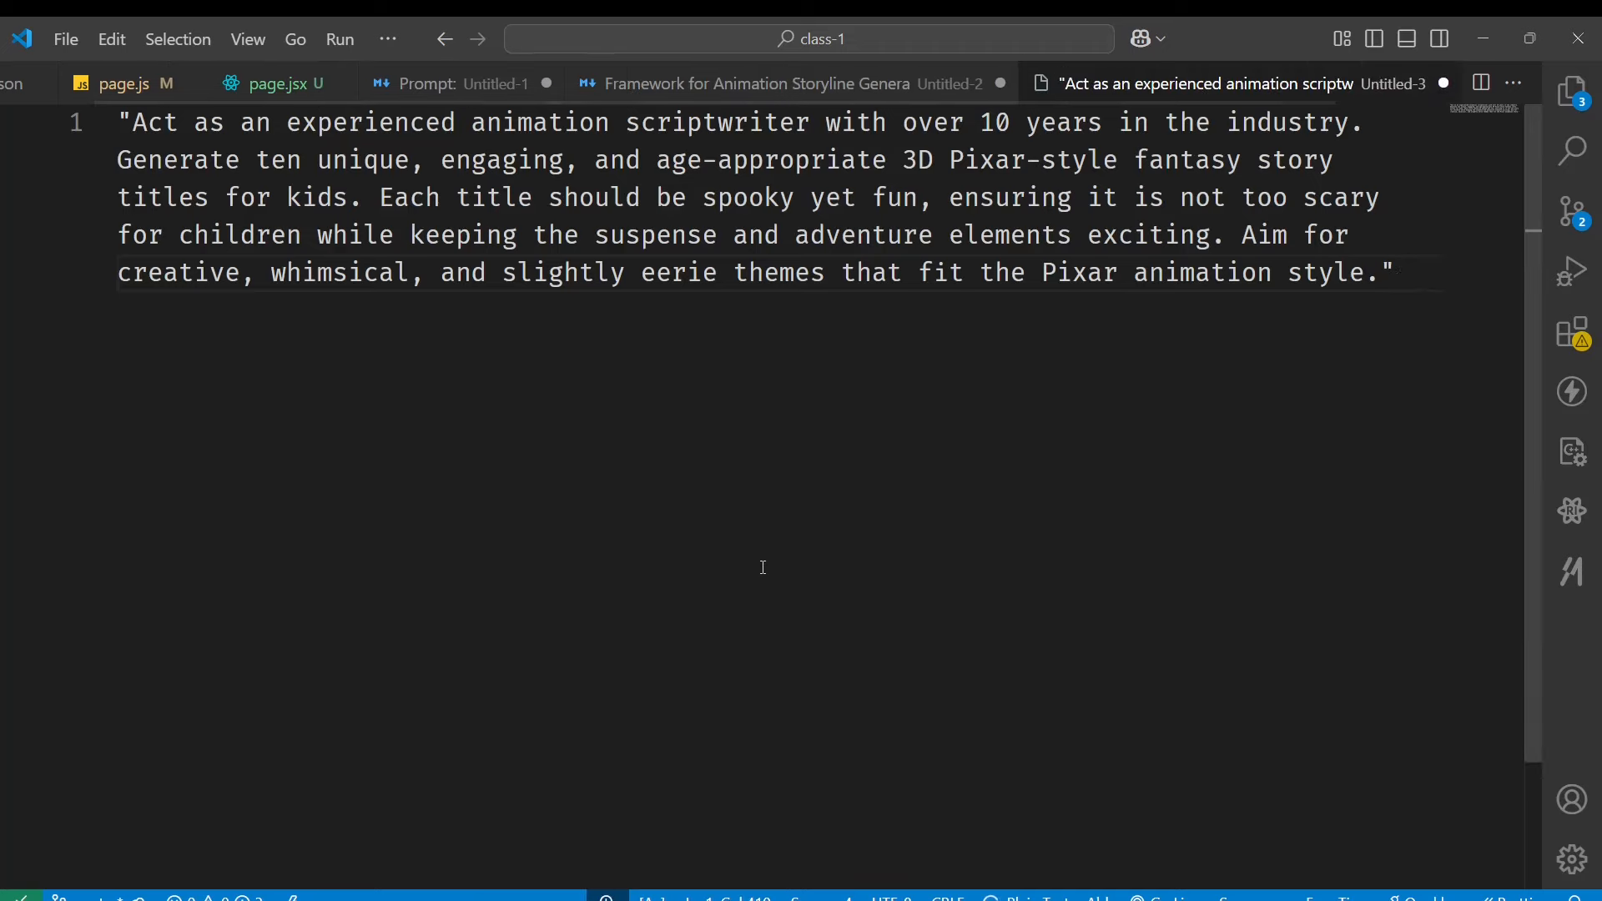
Move the prompt to the second line, drop its opening quotation mark and begin it with "I want you to act".
scroll(762, 565, up, 3)
click(651, 127)
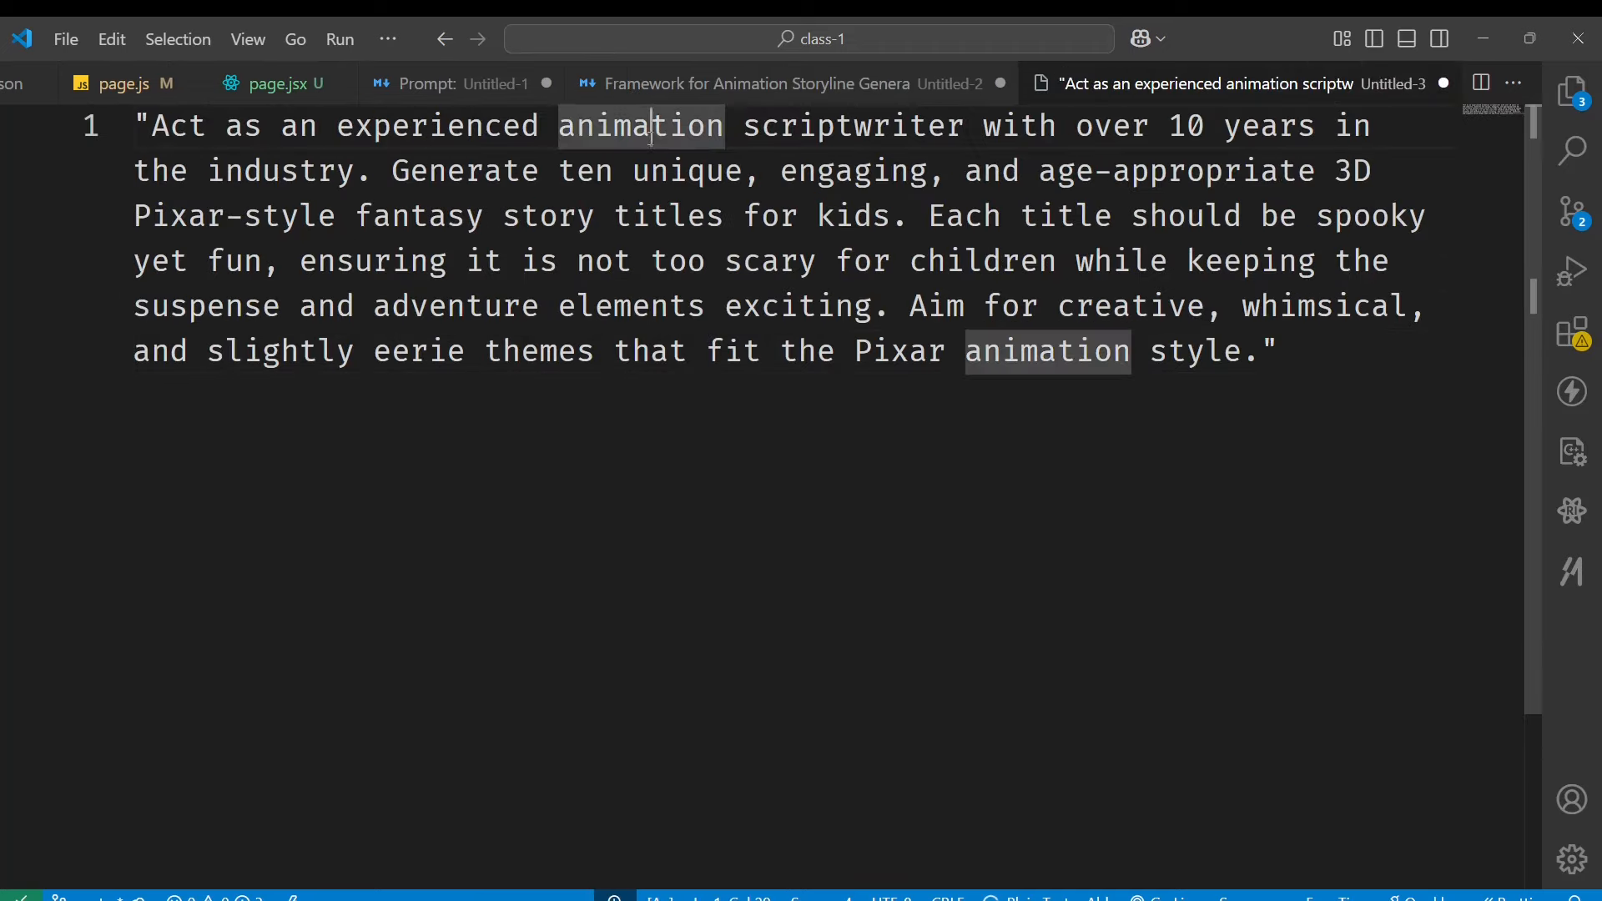
key(Home)
key(Return)
key(Delete)
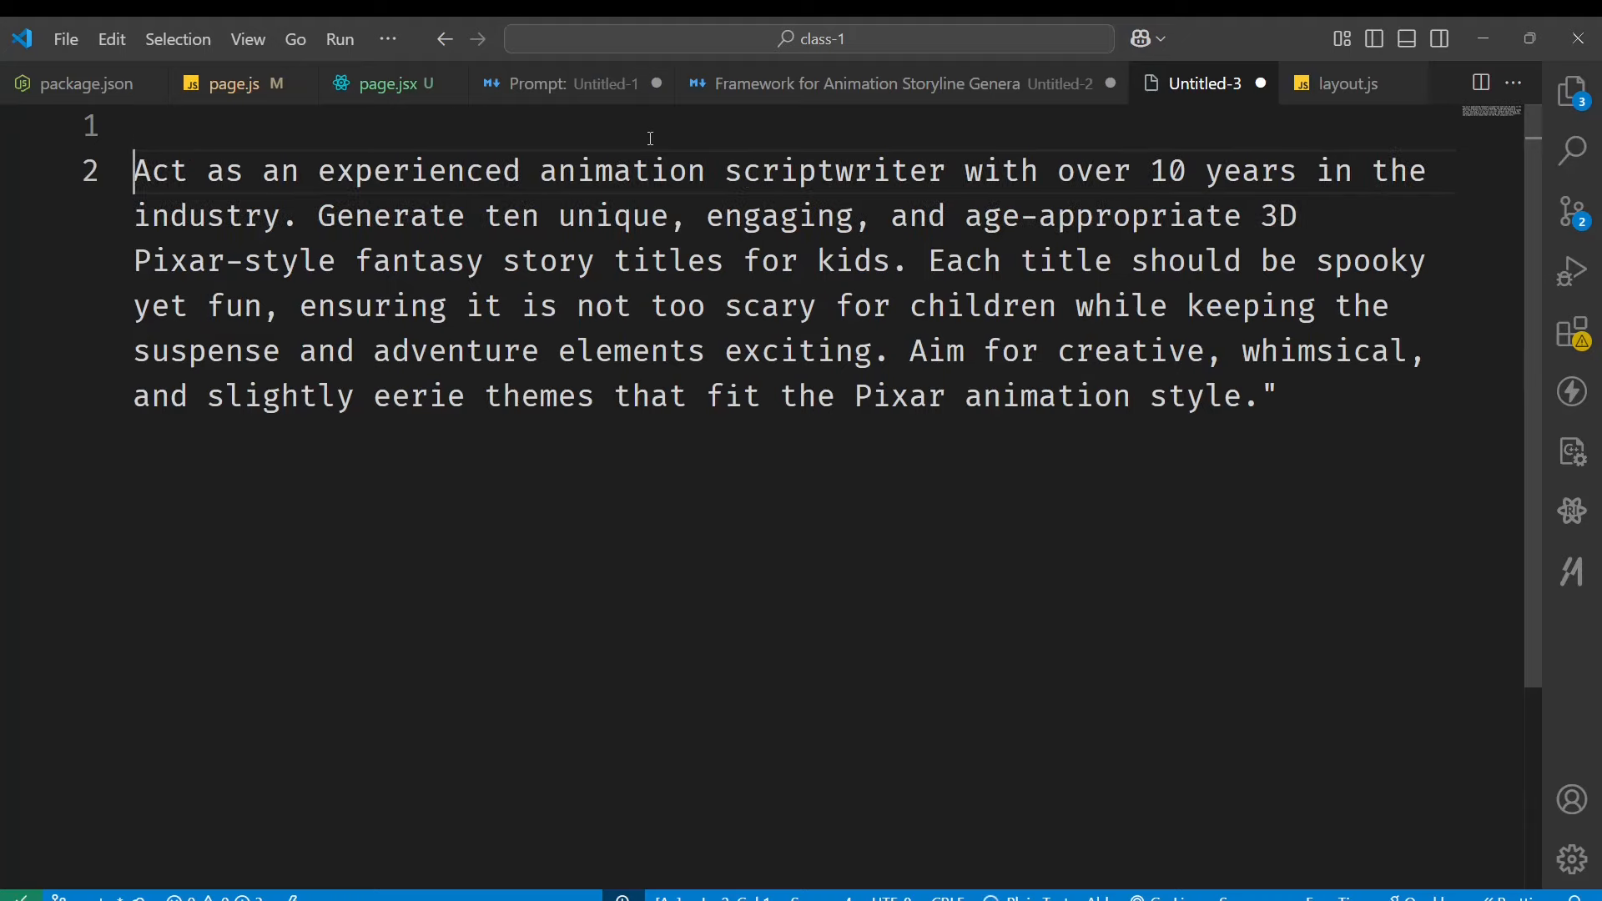
text(I wan)
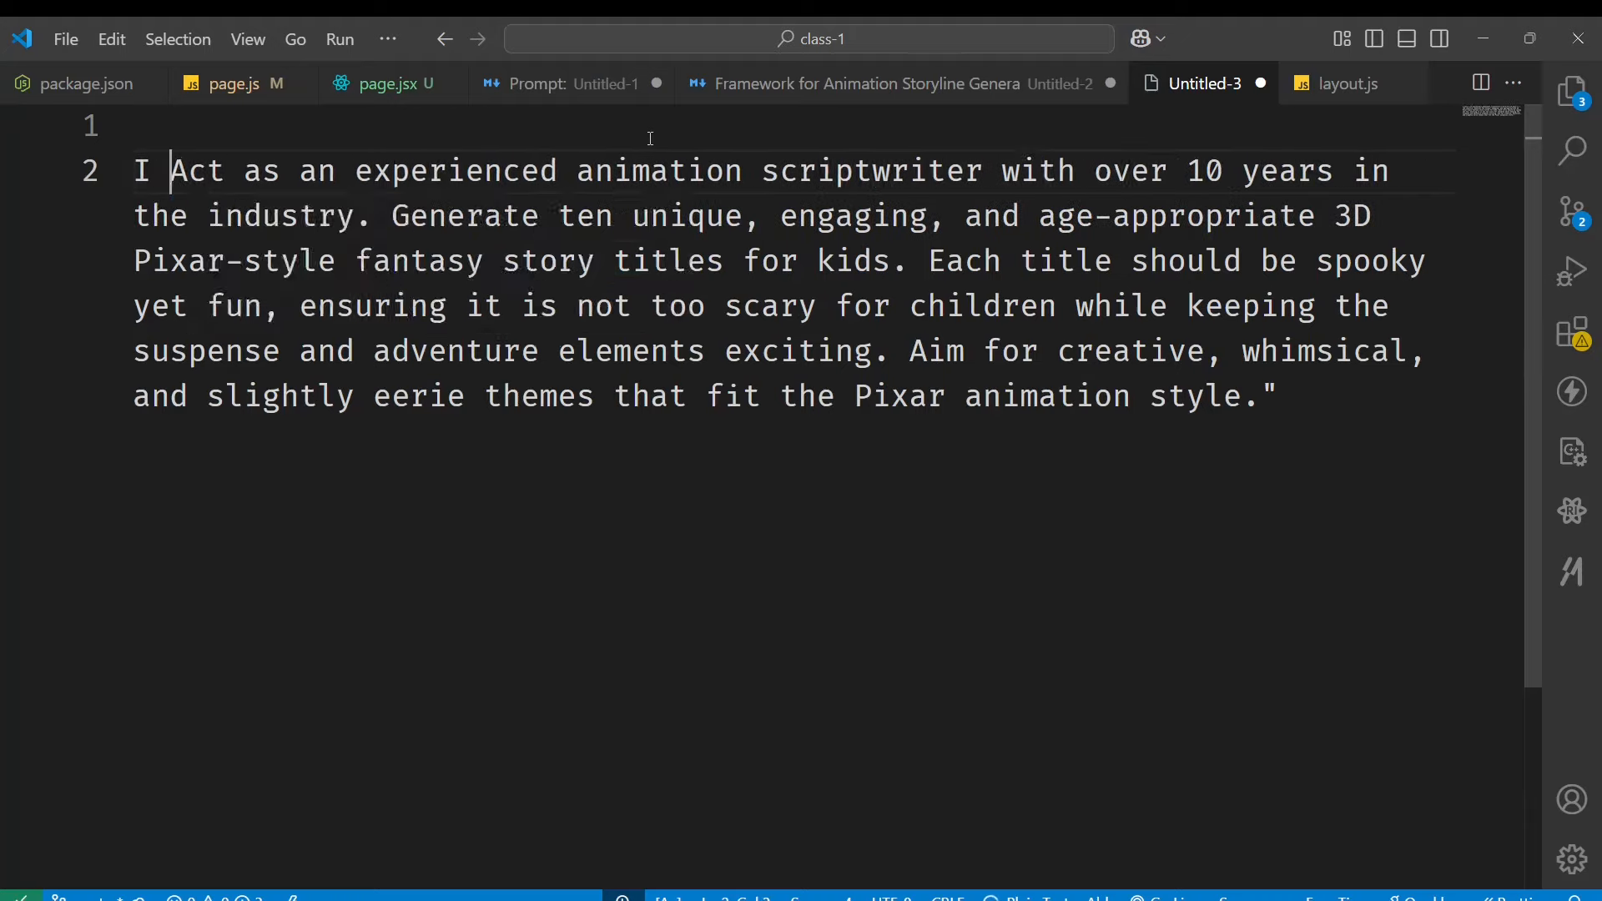
text(t you to)
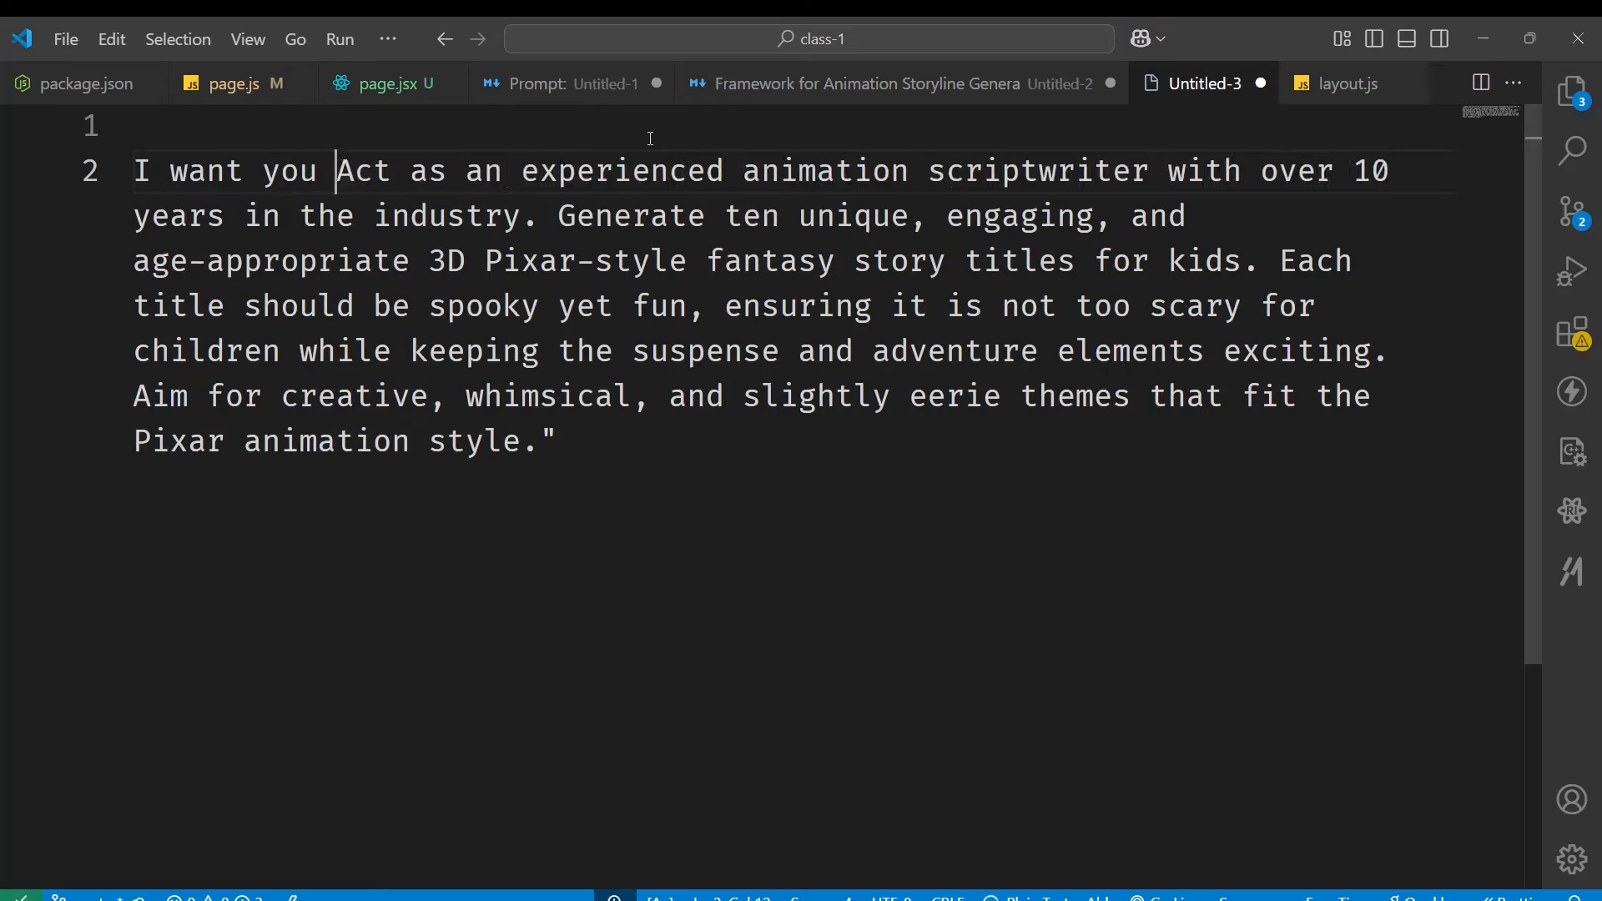
key(Delete)
text(a)
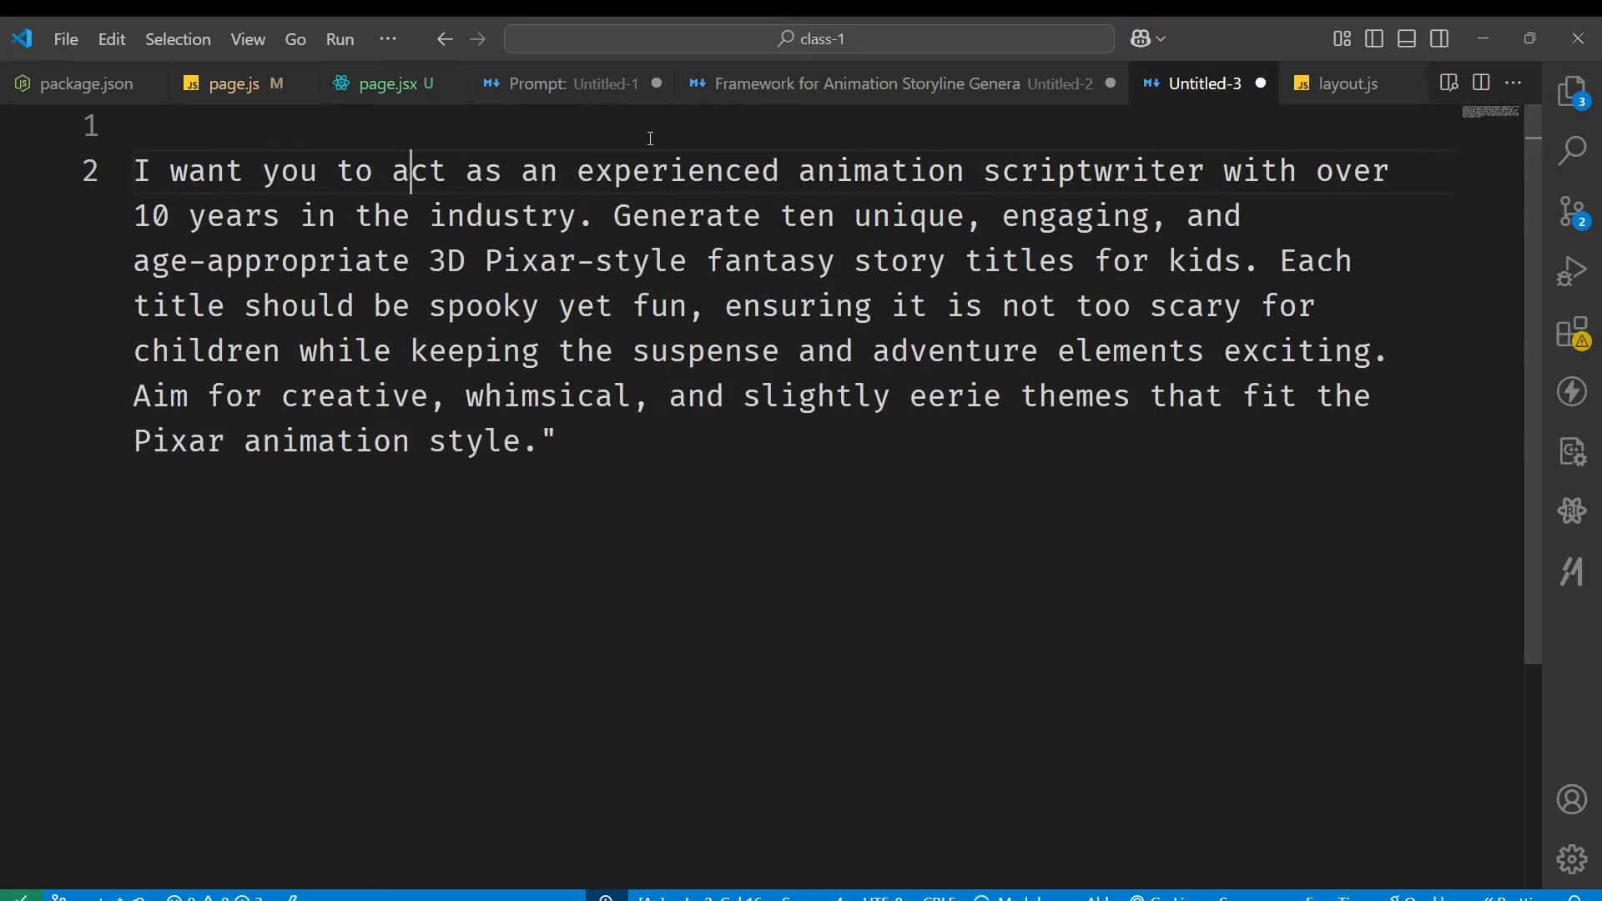
Insert "10 years" before "experienced" in the prompt's first sentence.
click(800, 172)
key(Left)
key(Left)
key(Left)
key(Left)
key(Left)
key(Left)
key(Left)
key(Left)
key(Left)
key(Left)
key(Left)
key(Left)
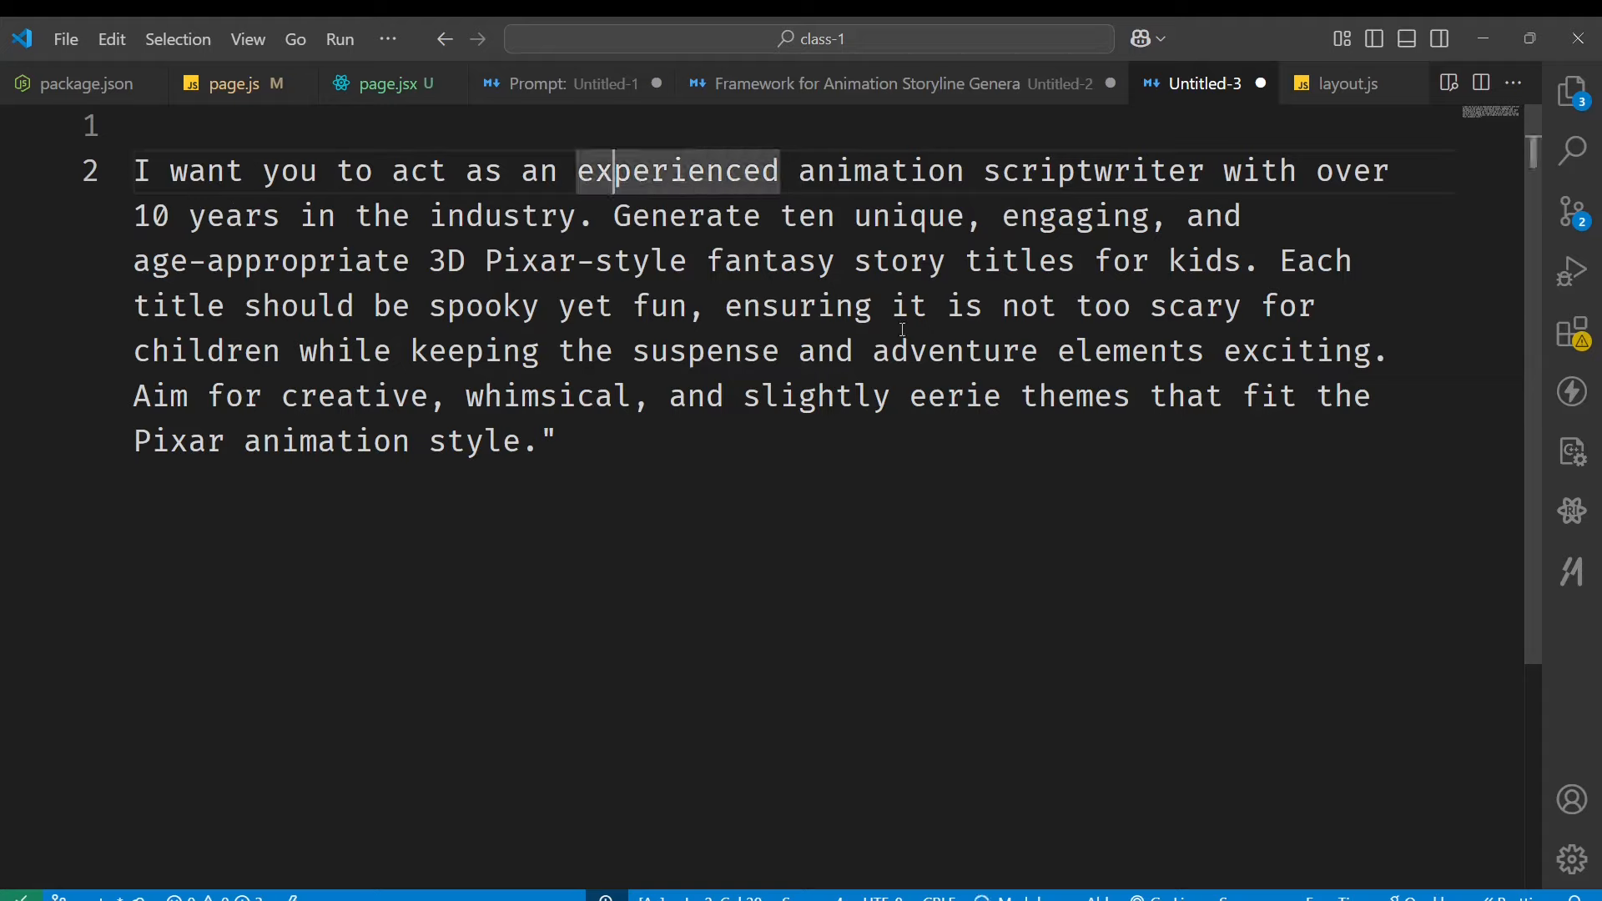
text(10 years)
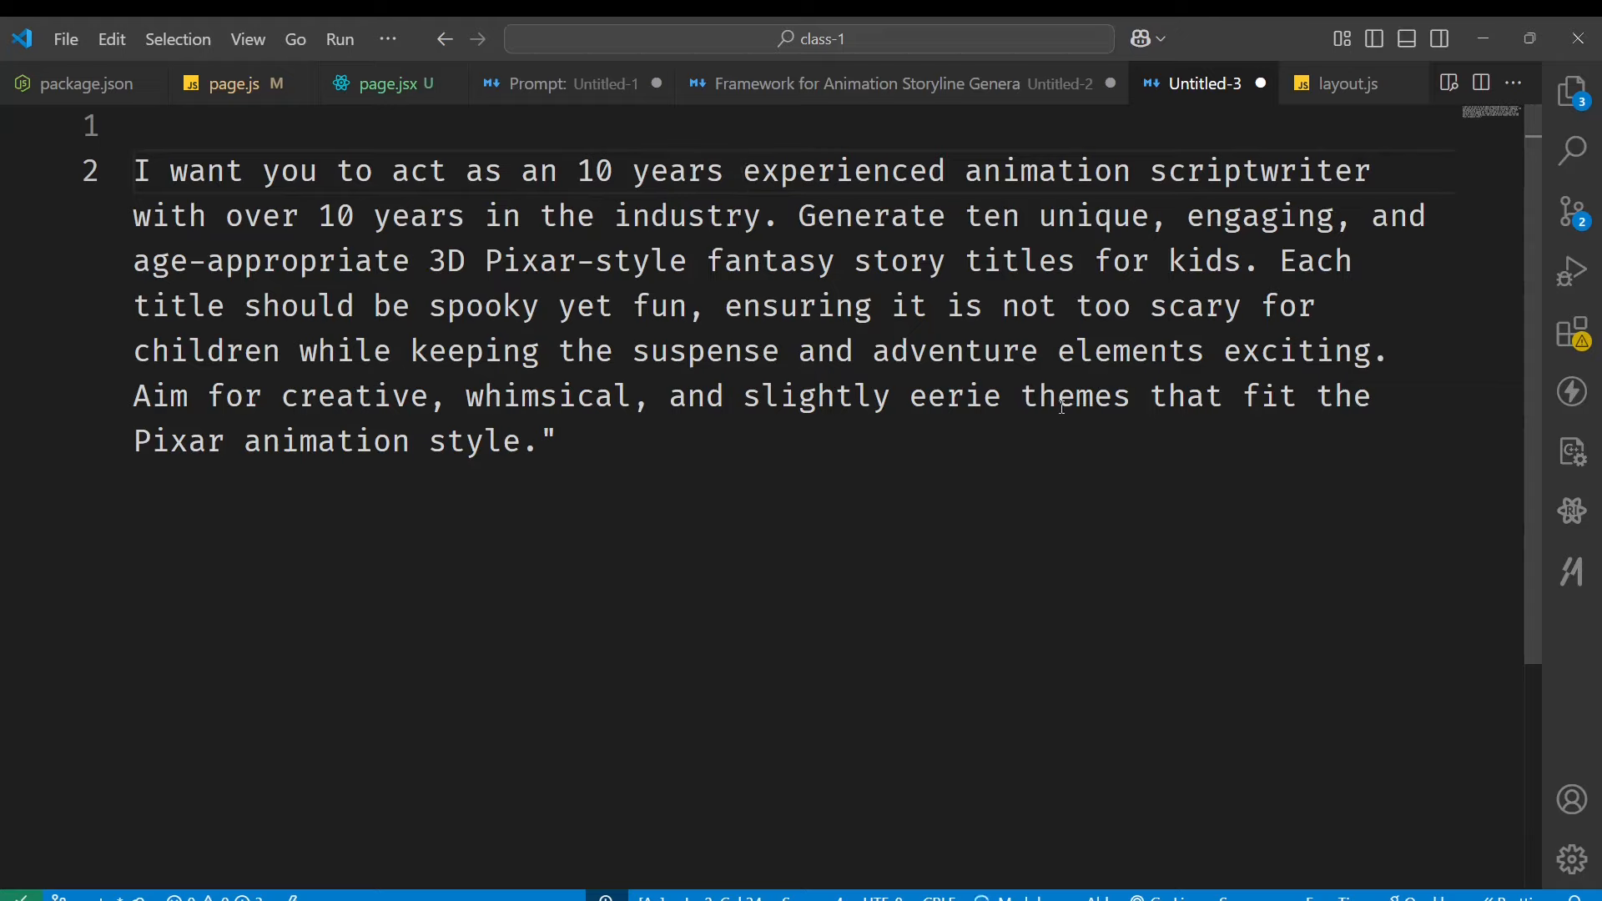
Remove "an 10 years" so the opening reads "act as experienced animation scriptwriter".
key(BackSpace)
key(BackSpace)
key(BackSpace)
key(BackSpace)
key(BackSpace)
key(BackSpace)
key(BackSpace)
key(BackSpace)
key(BackSpace)
key(BackSpace)
key(BackSpace)
key(BackSpace)
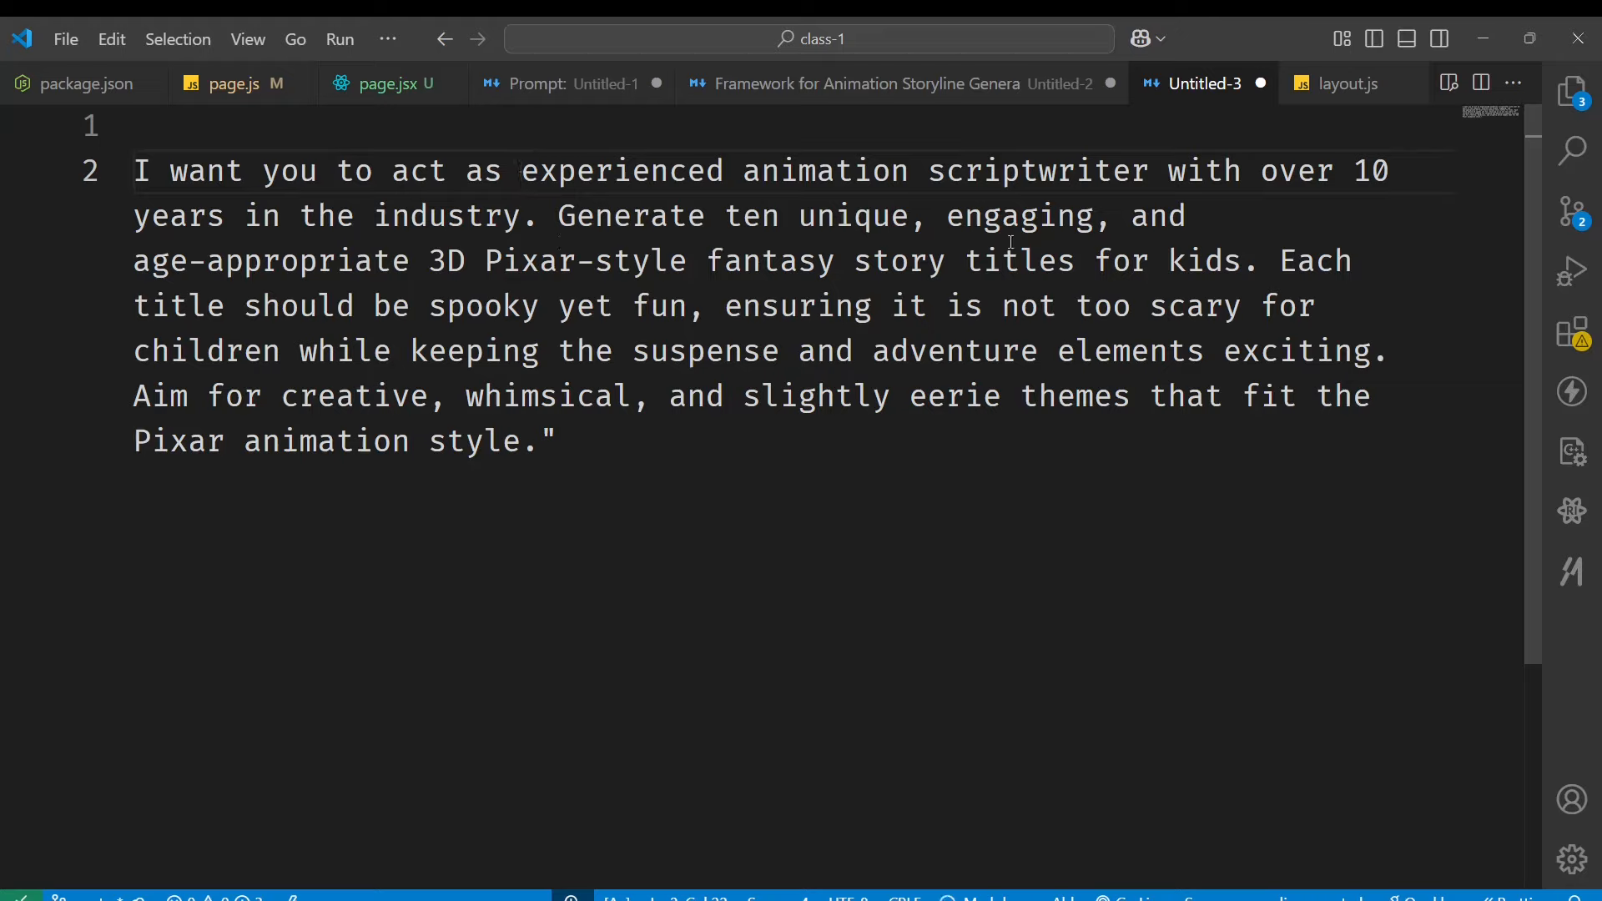
Replace "ten" with "five" as the number of unique story titles to generate.
click(743, 216)
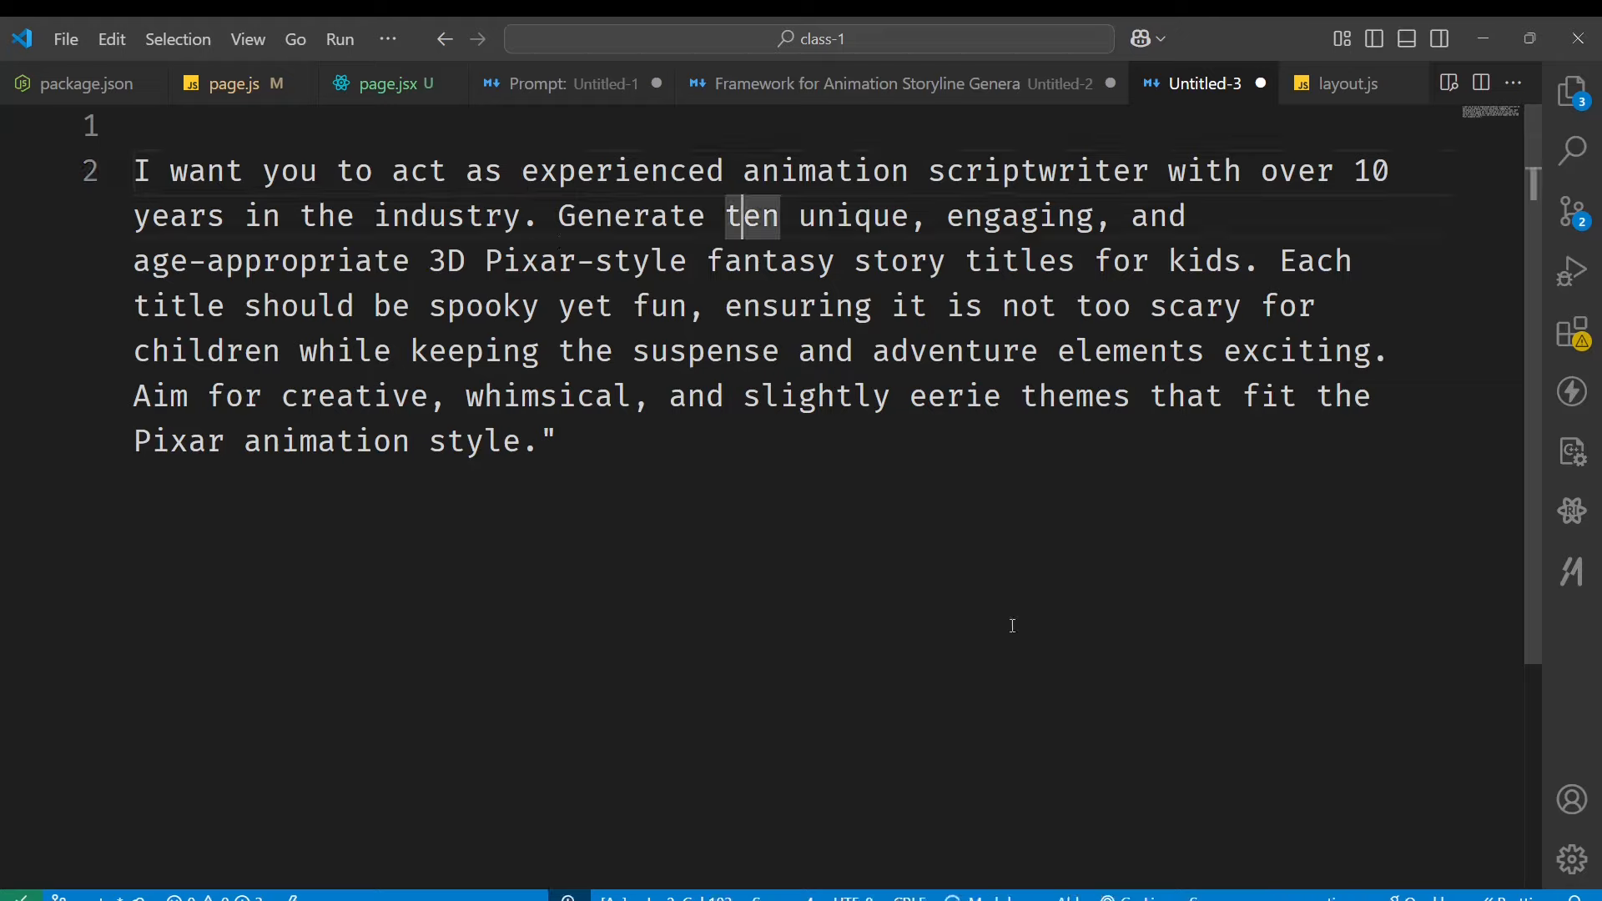
key(BackSpace)
key(Delete)
key(Delete)
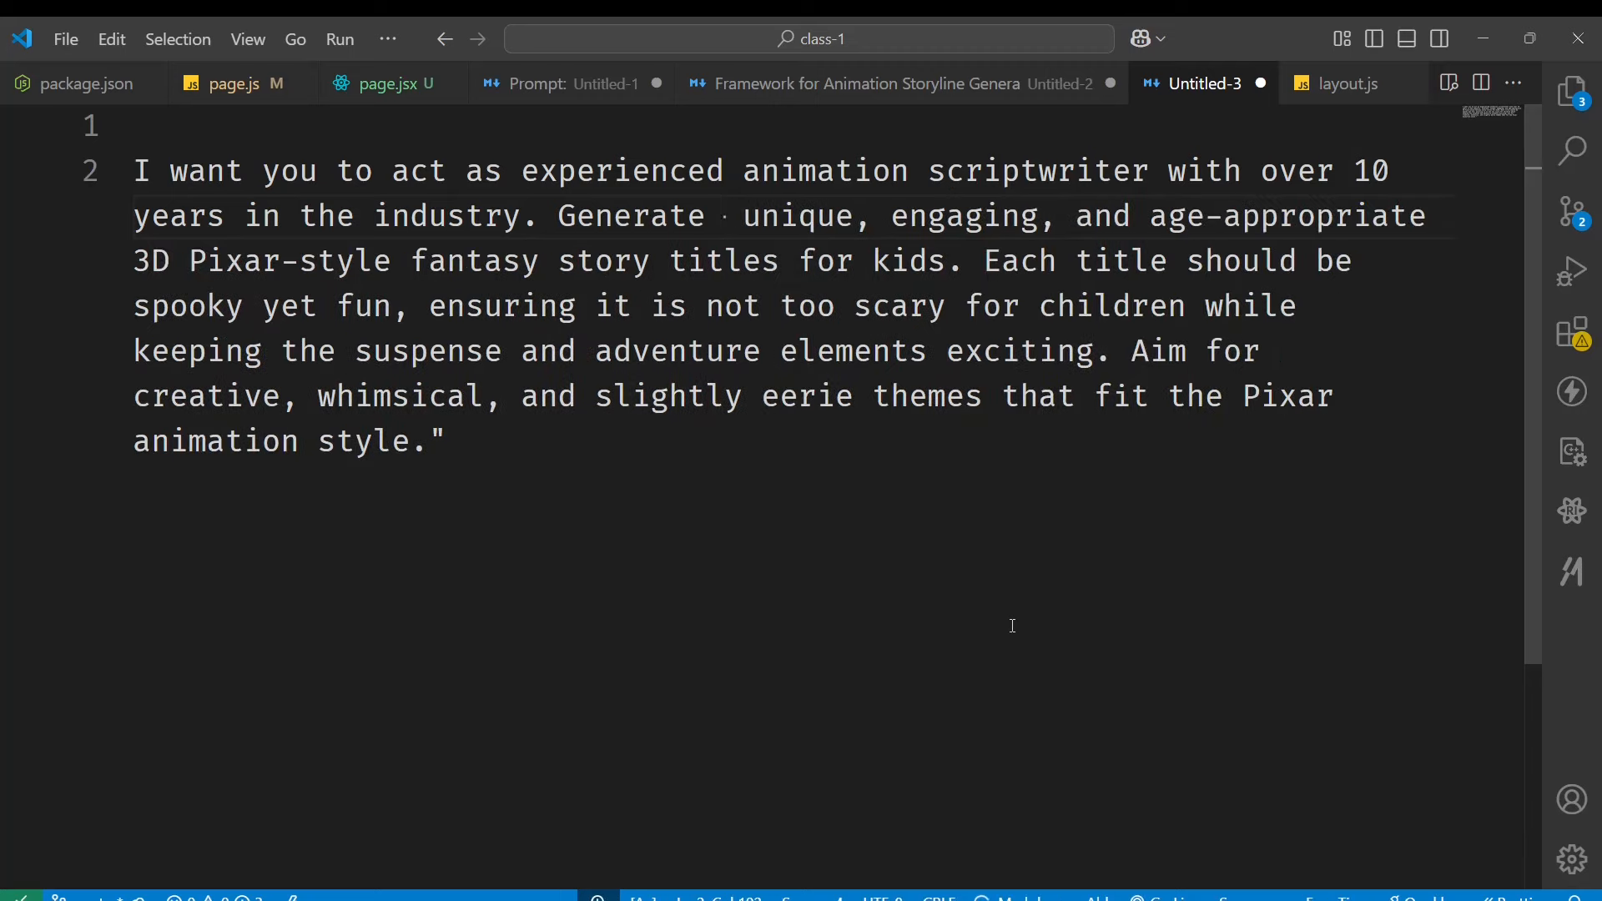
text(five)
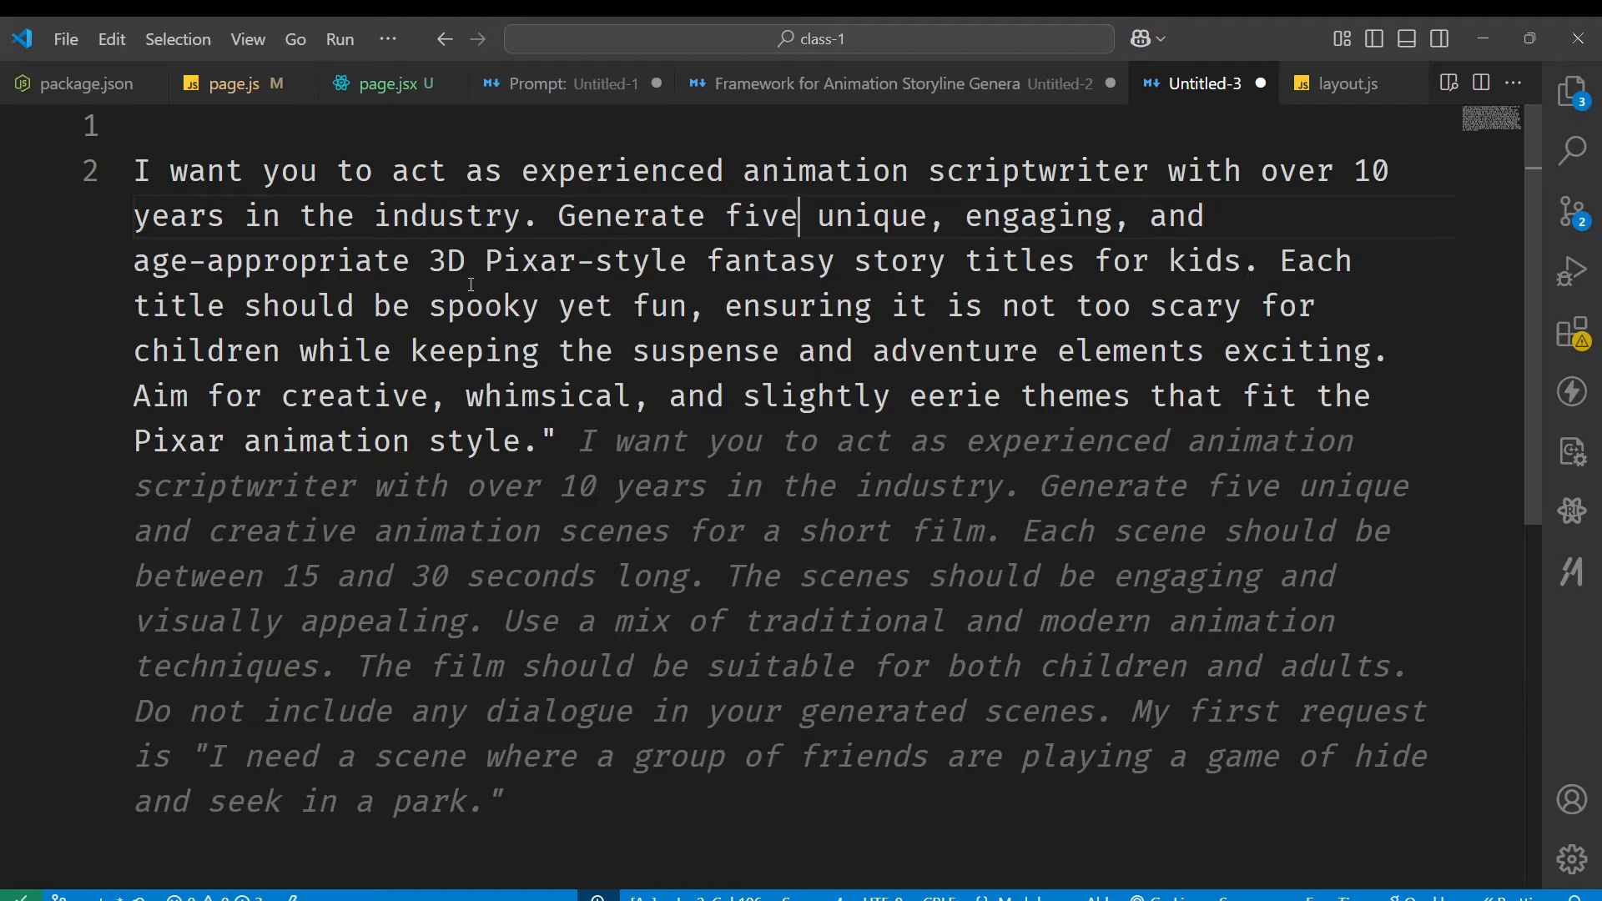
Add the word "cartoon" before "fantasy story titles" in the prompt.
click(540, 262)
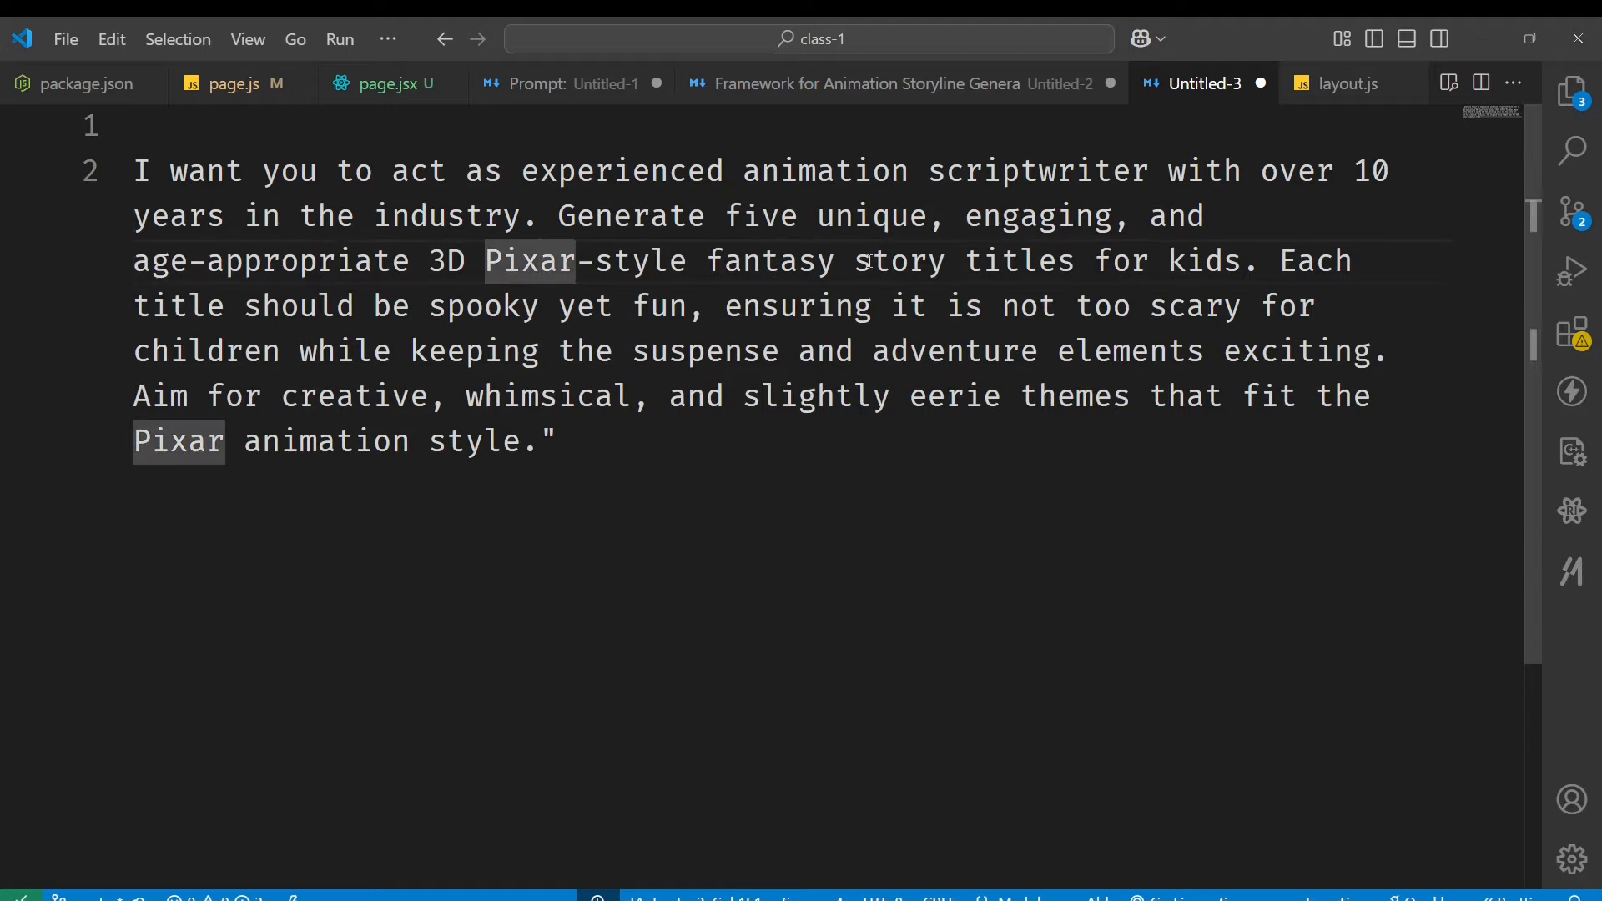
click(745, 263)
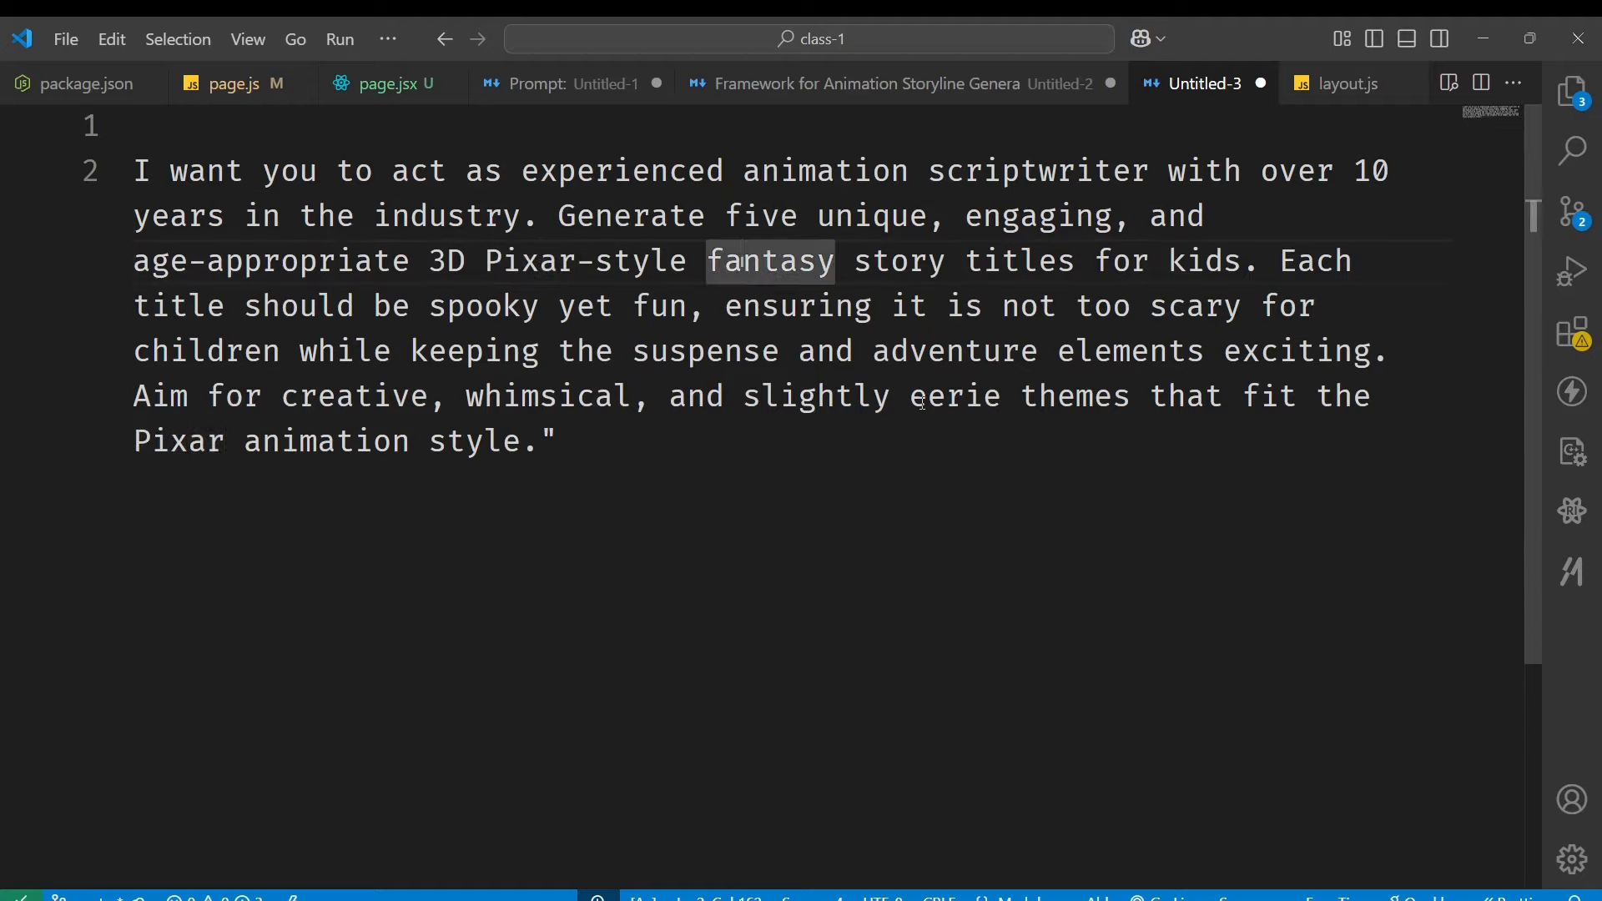
key(Left)
key(Left)
text(cartoon)
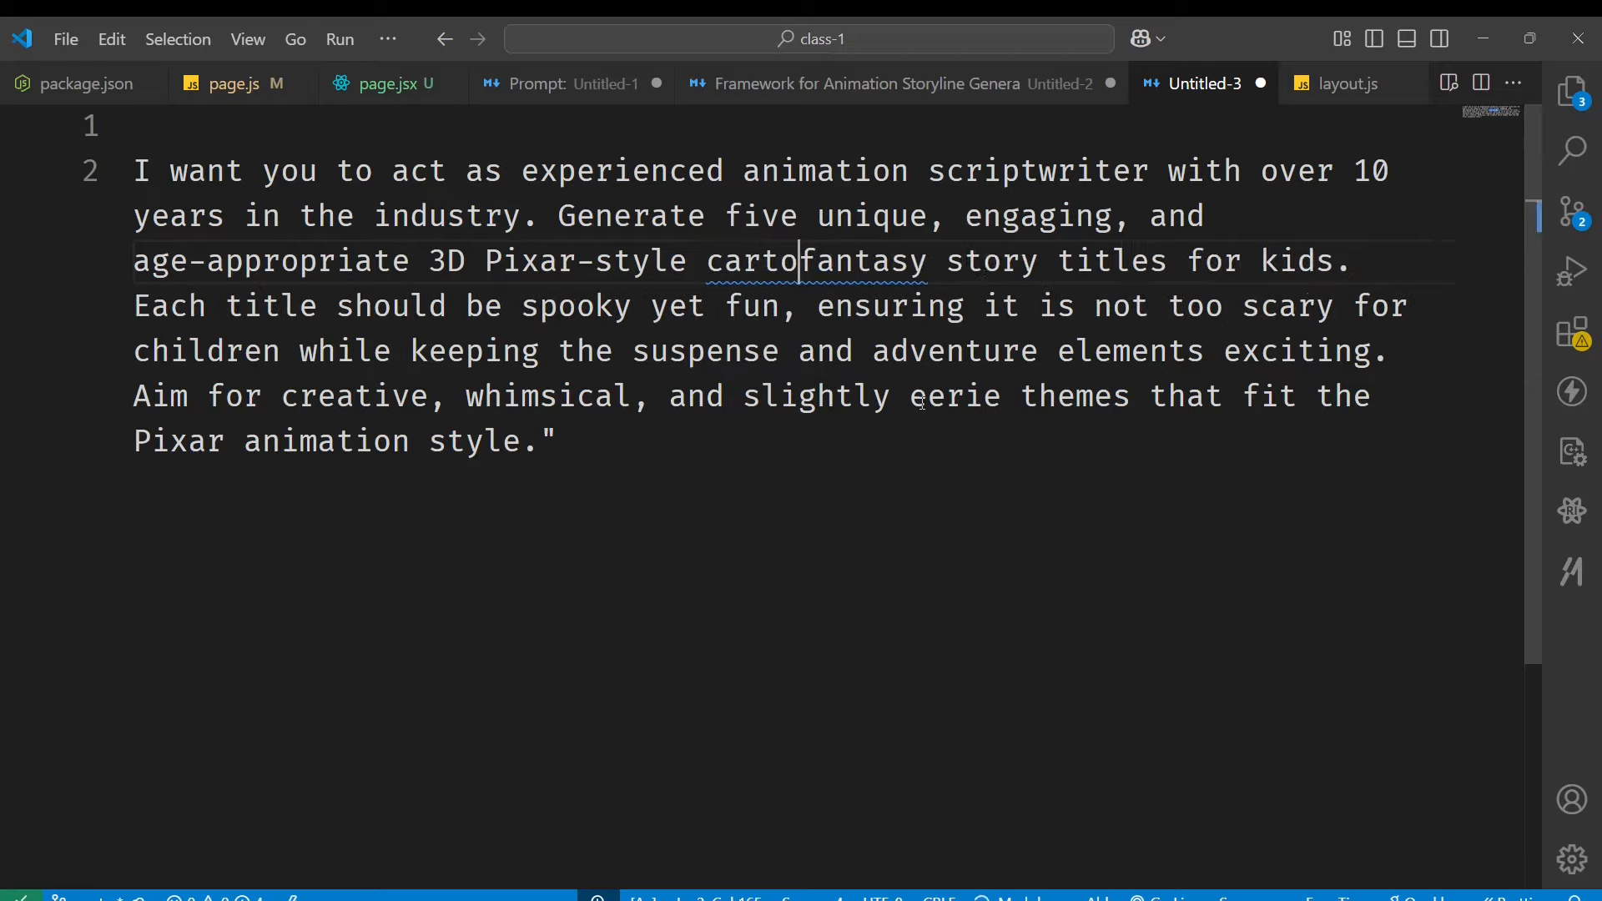
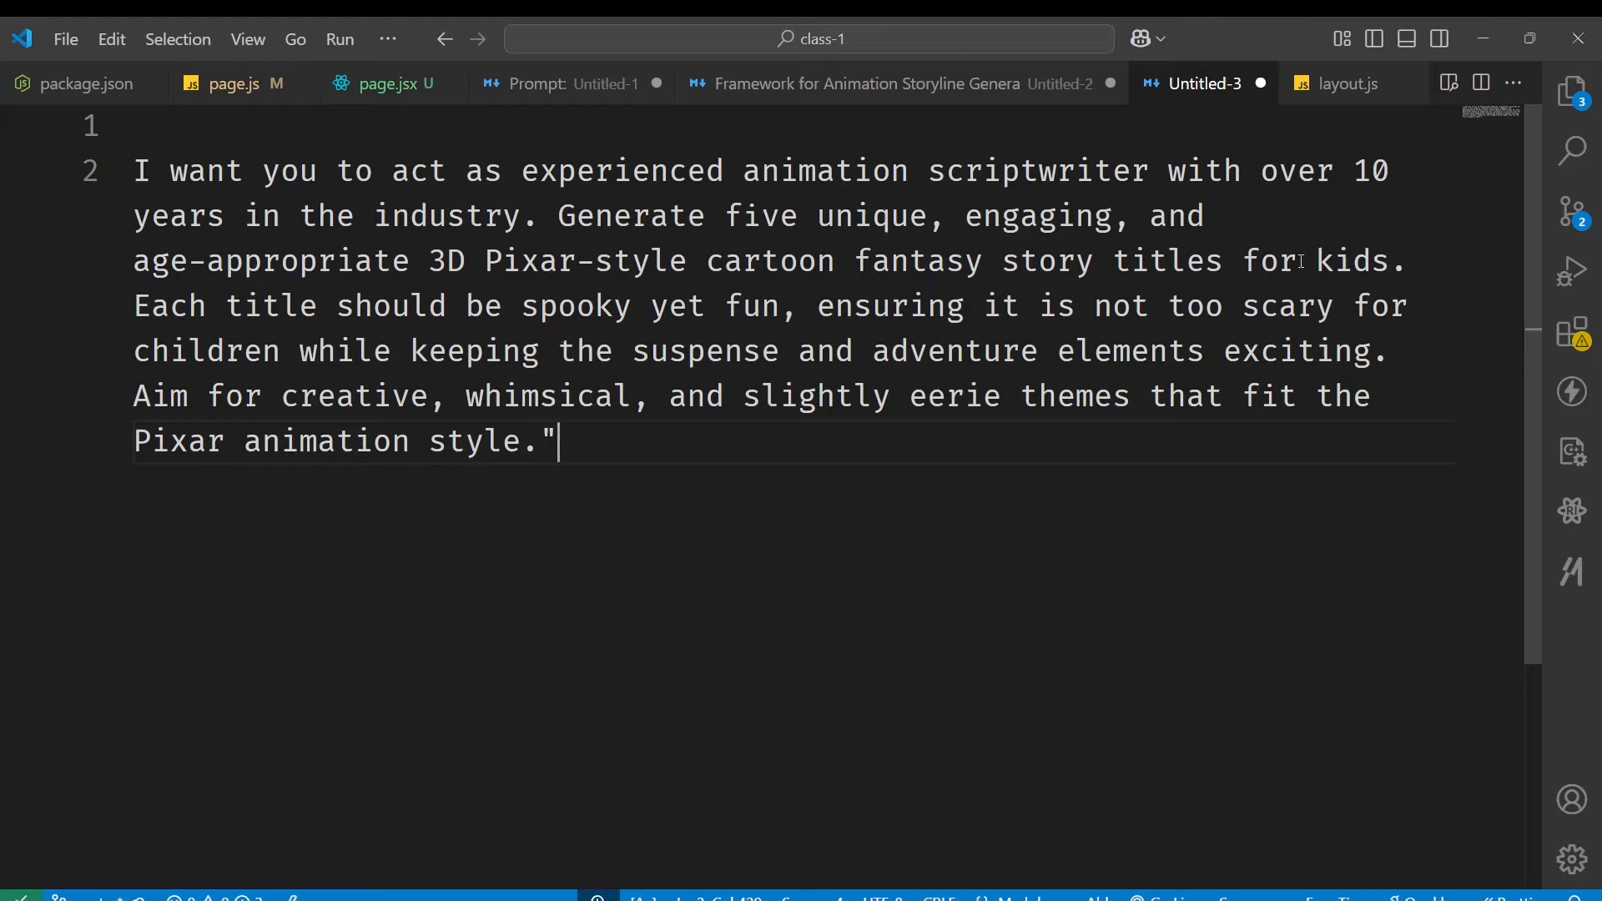
Check the edited wording, copy the whole prompt and switch to the ChatGPT browser window.
drag(1298, 261, 1358, 257)
click(1233, 198)
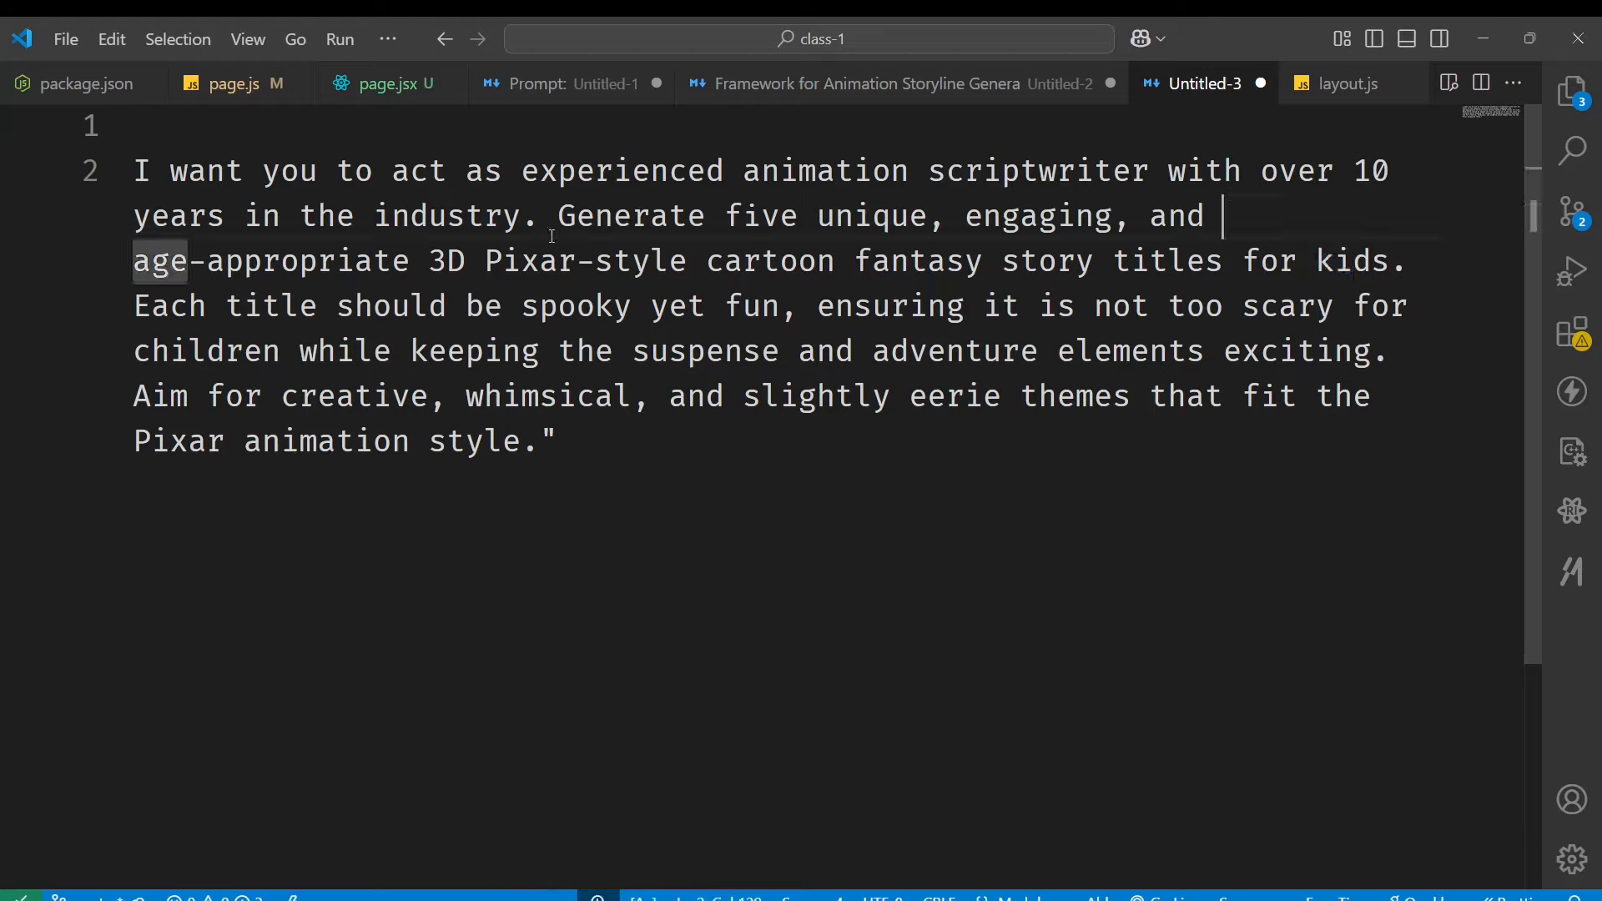
drag(726, 215, 872, 219)
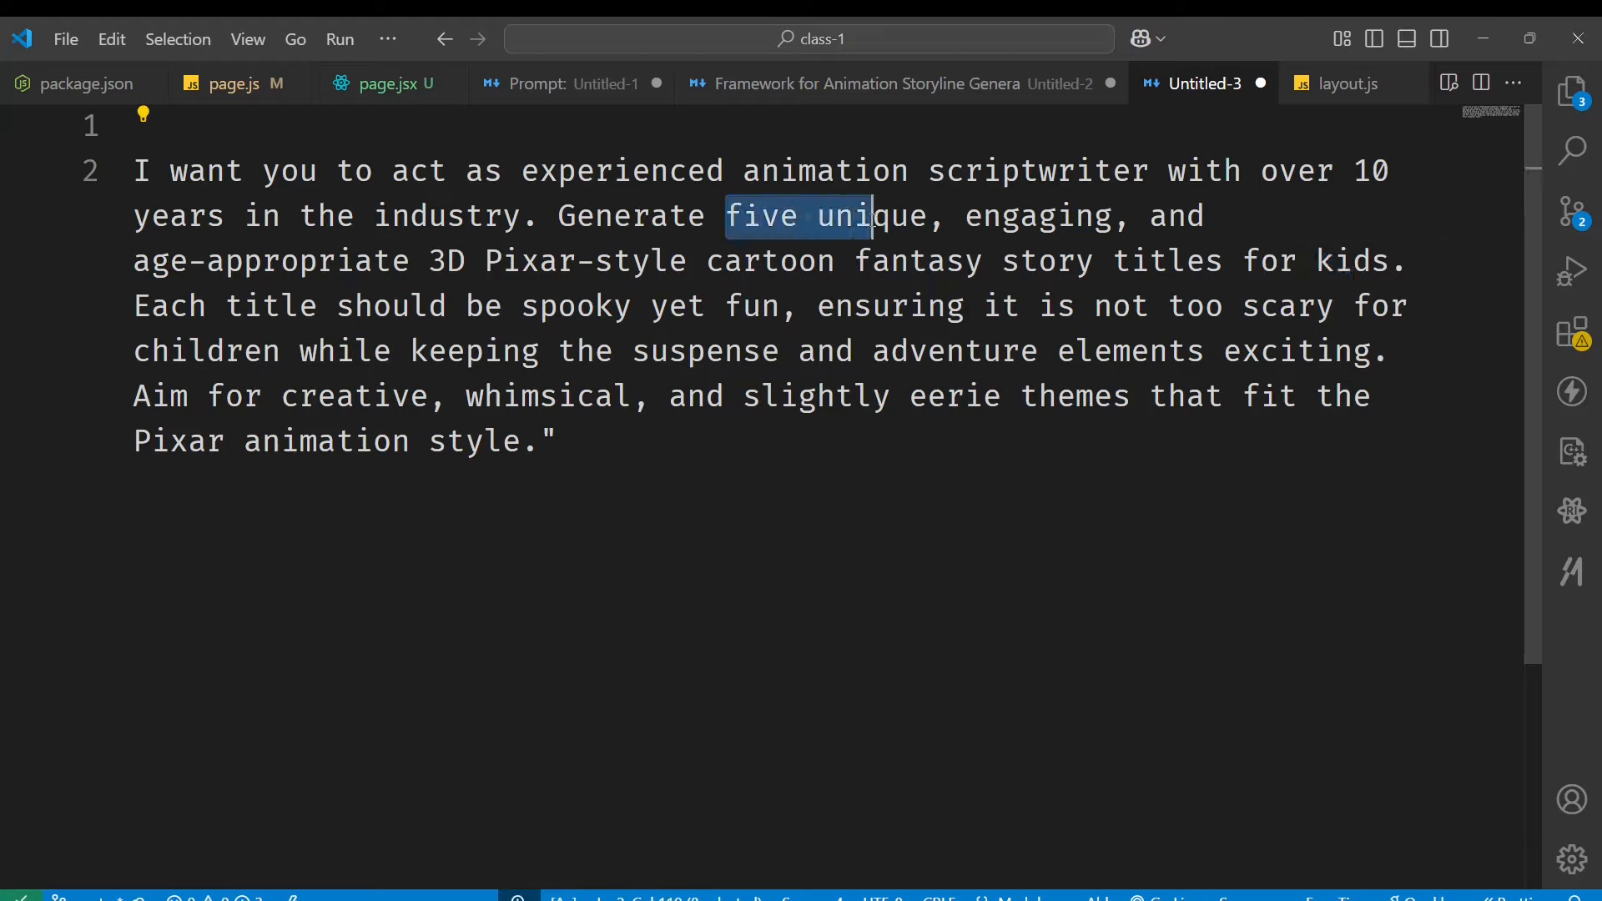
click(539, 261)
click(742, 260)
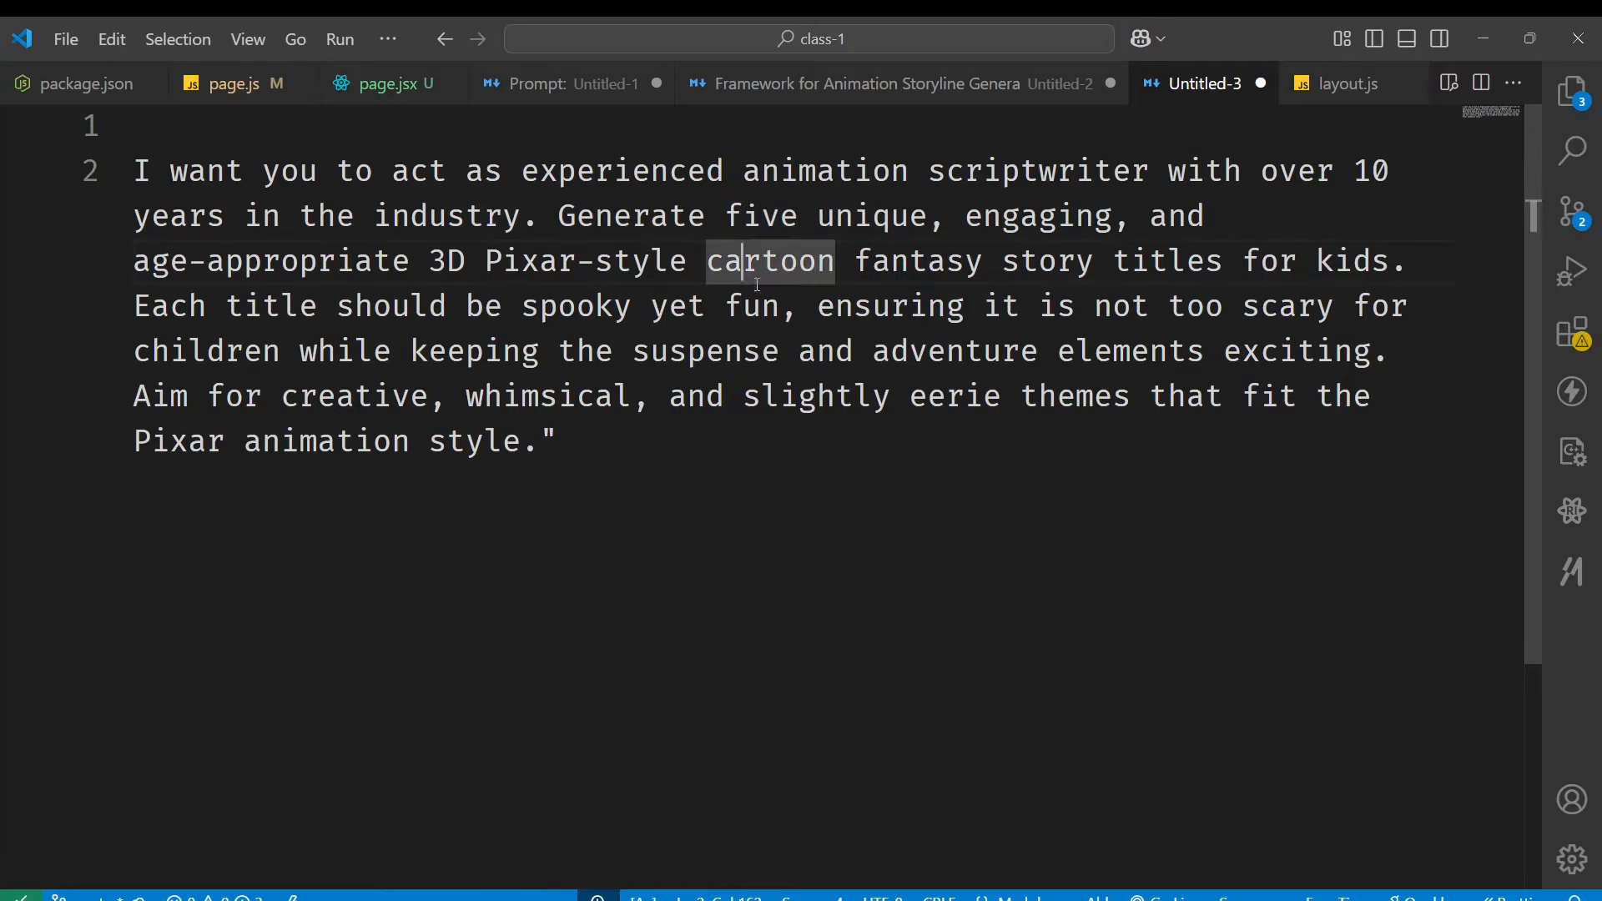
click(781, 171)
key(ctrl+a)
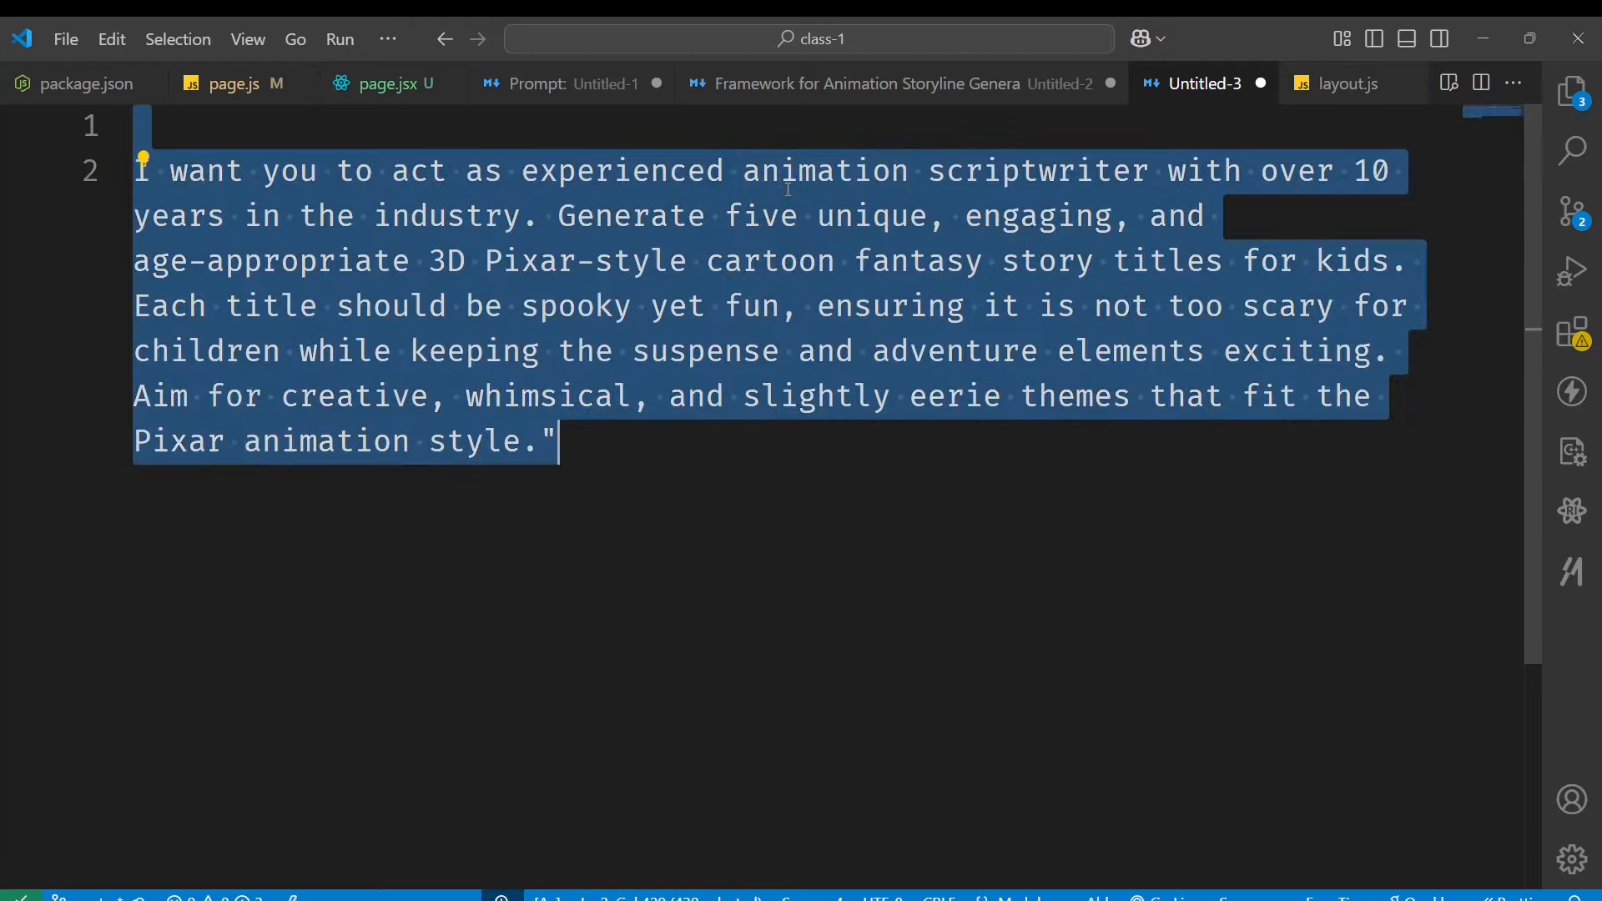
key(alt+Tab)
click(564, 503)
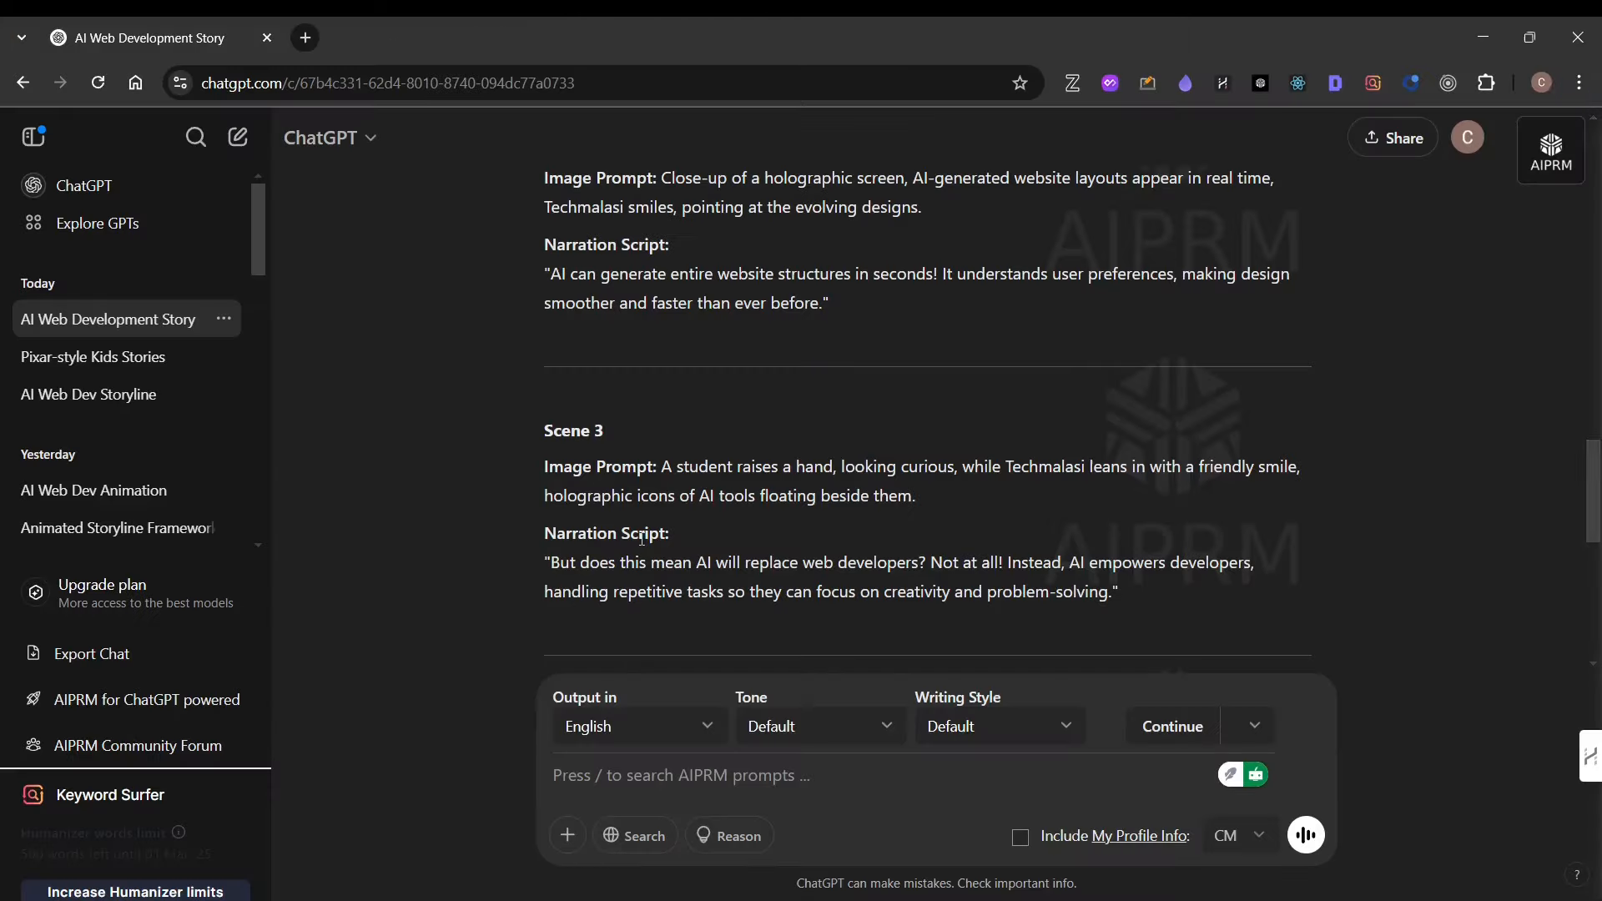
Start a new ChatGPT chat, paste the edited scriptwriter prompt for five Pixar-style cartoon fantasy story titles, and submit it.
click(238, 137)
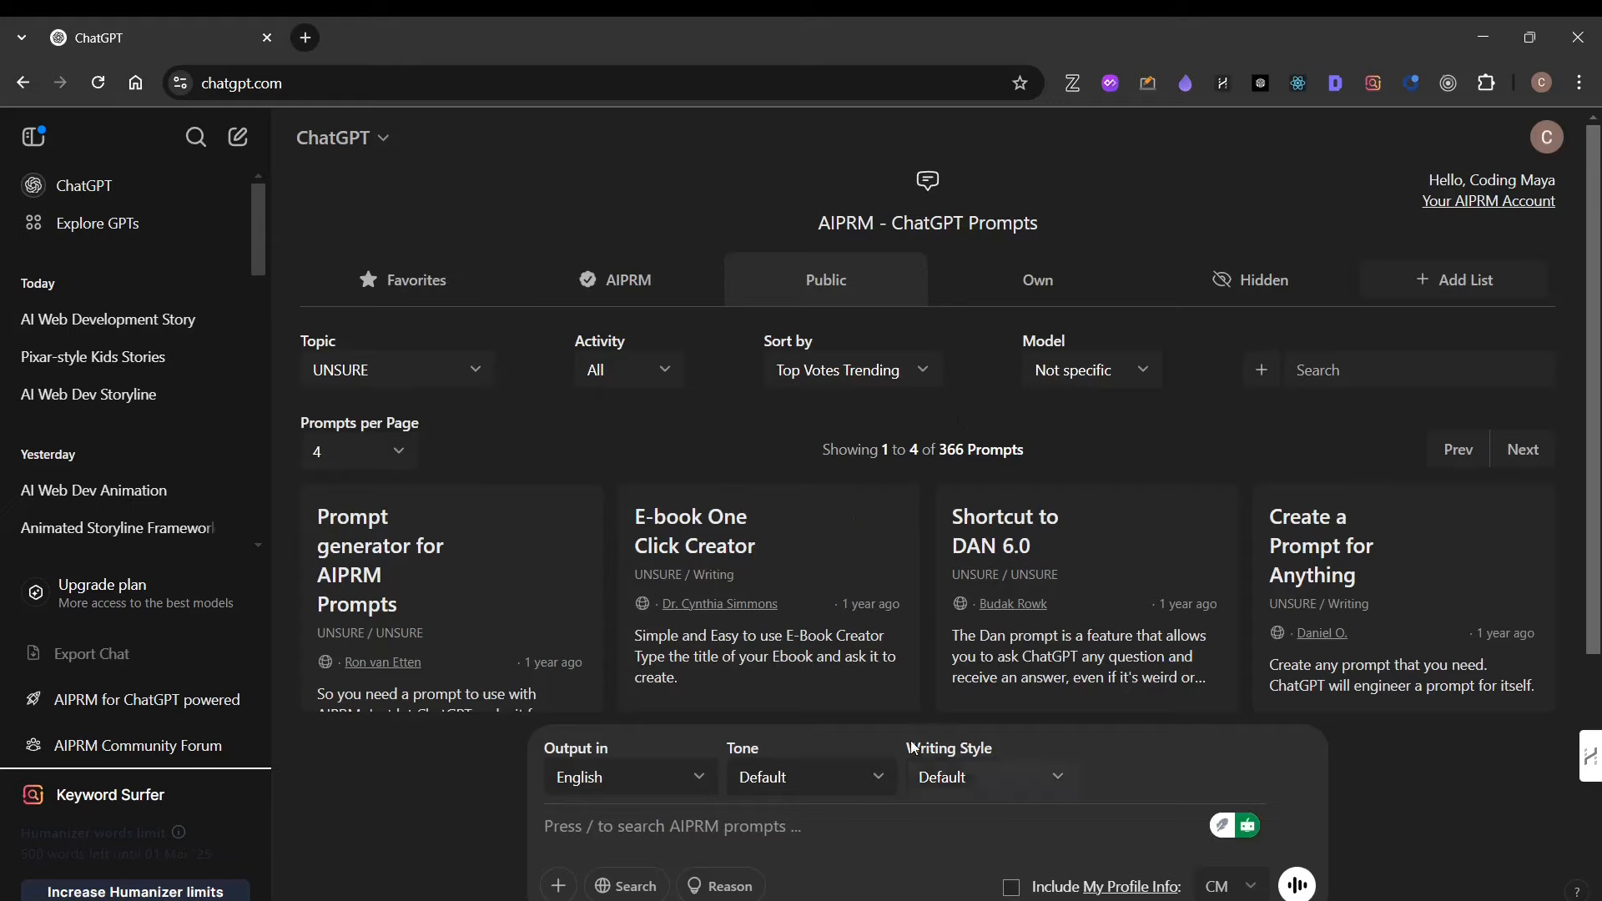
text(I want you to act as experienced animation scriptwriter with over 10 years in the industry. Generate five unique, engaging, and age-appropriate 3D Pixar-style cartoon fantasy story titles for kids. Each title should be spooky yet fun, ensuring it is not too scary for children while keeping the suspense and adventure elements exciting. Aim for creative, whimsical, and slightly eerie themes that fit the Pixar animation style.\")
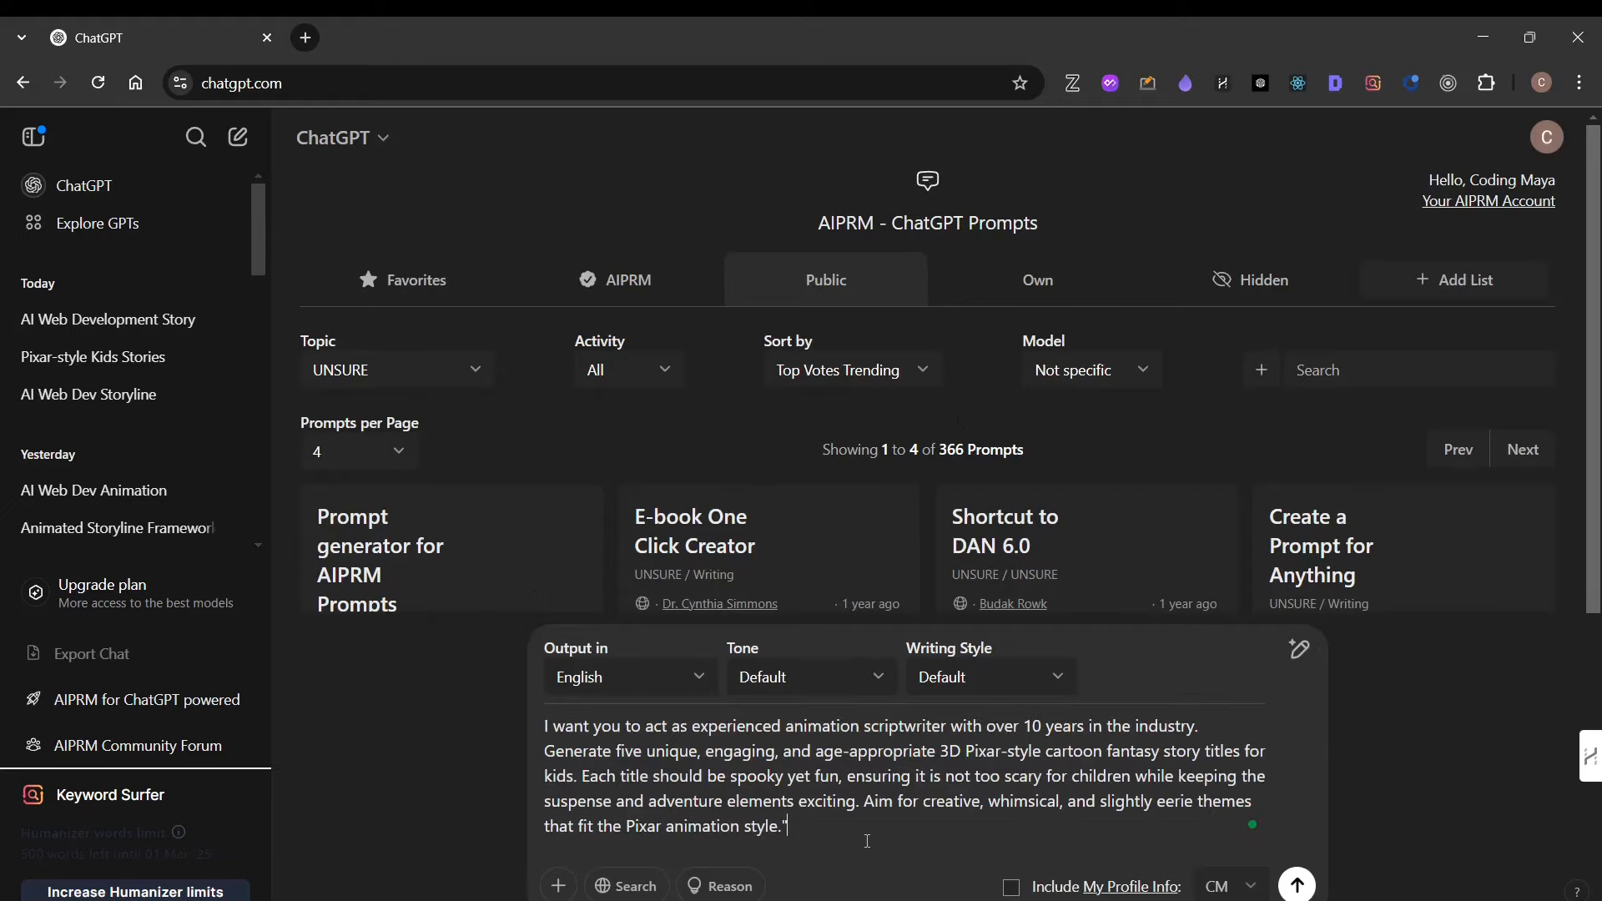
key(Return)
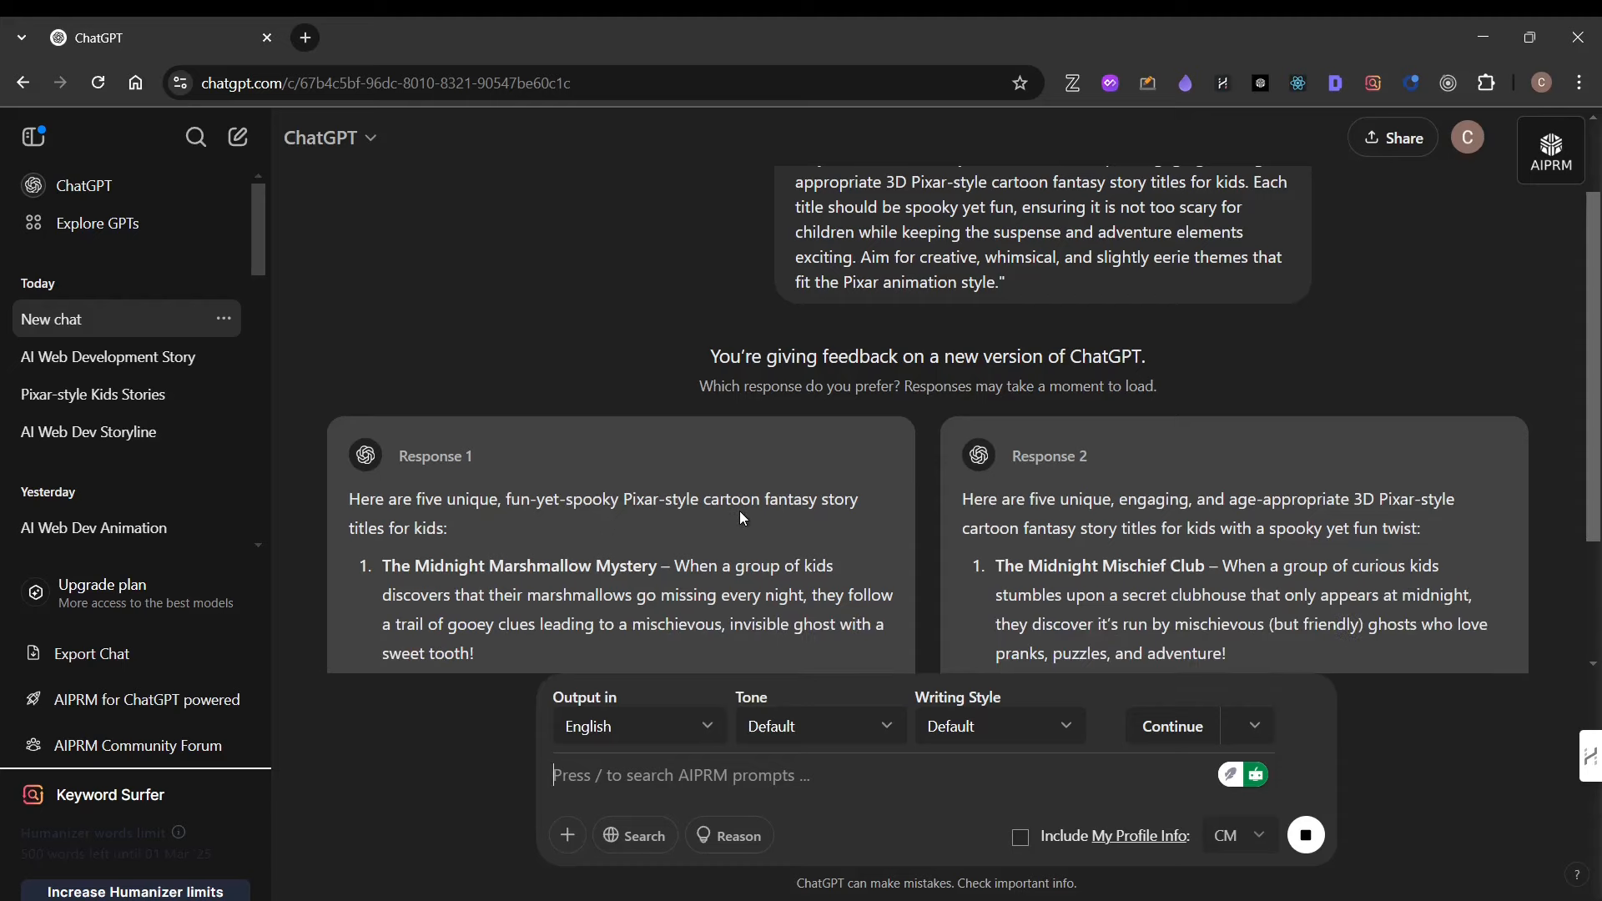
scroll(856, 524, down, 3)
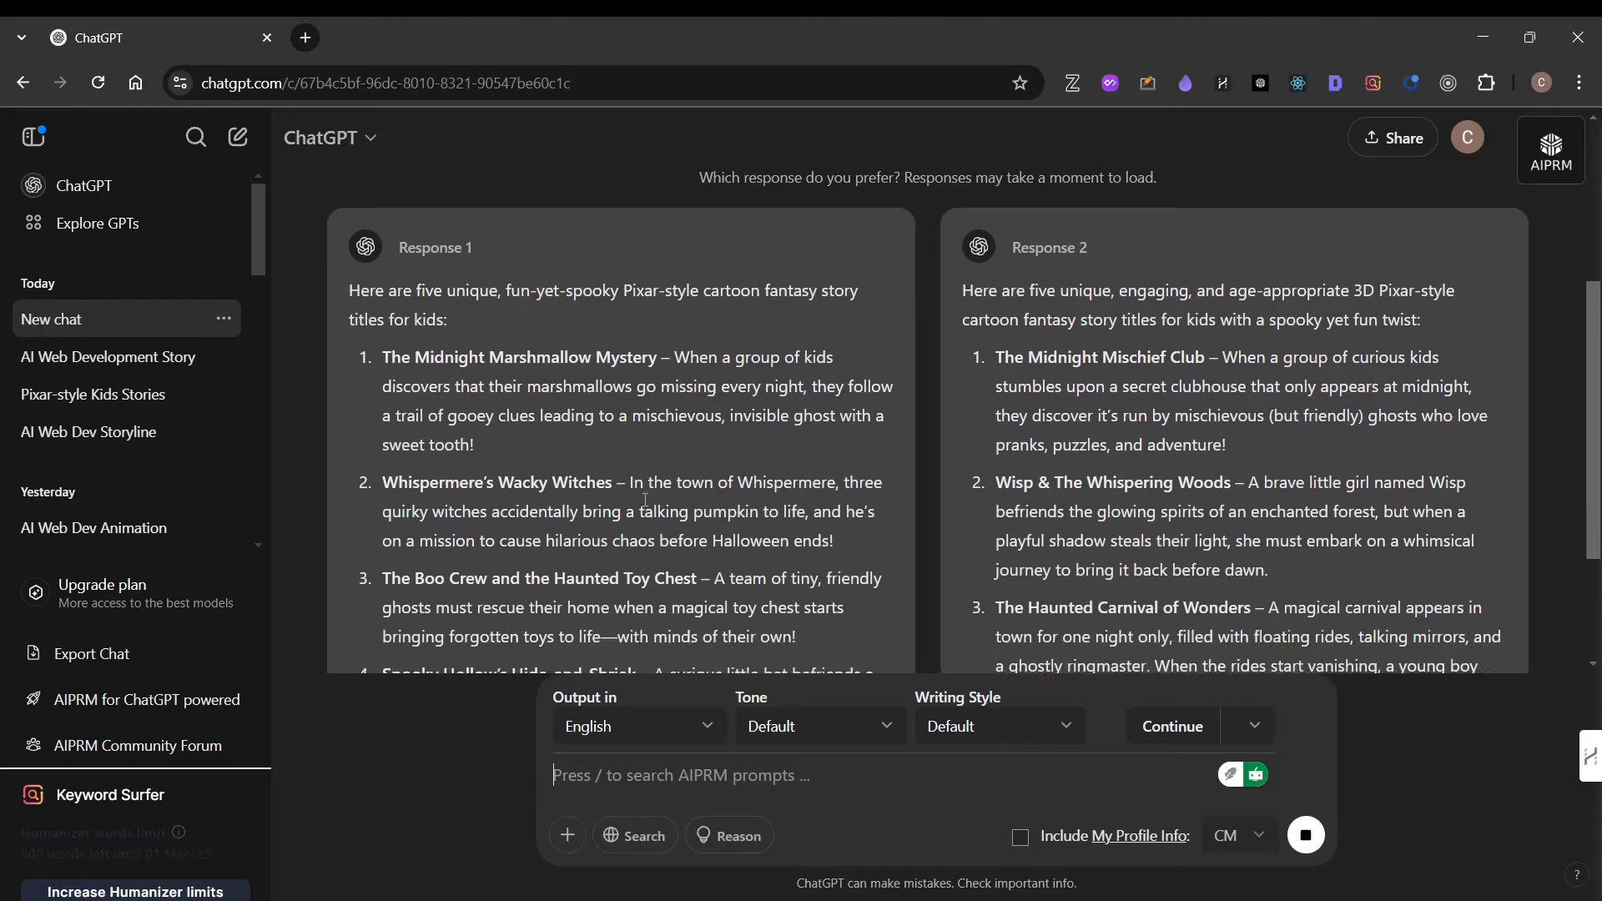
Switch to the animated storyline article and read its Writing Idea, Script and Voiceover Prompt sections.
key(alt+Tab)
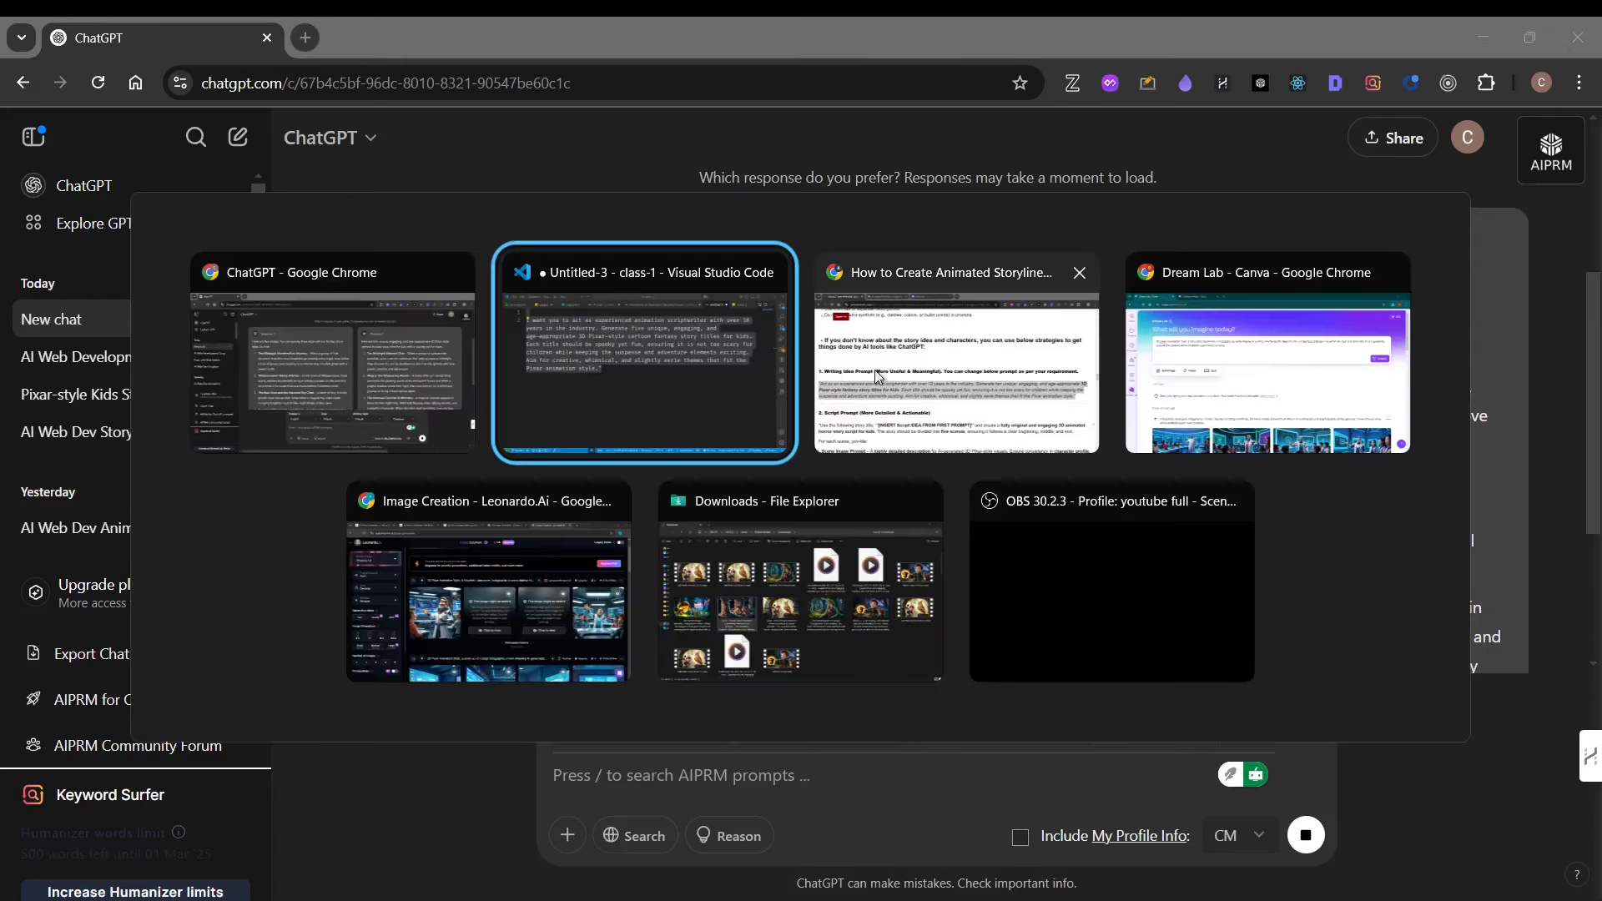
click(936, 378)
scroll(358, 529, down, 3)
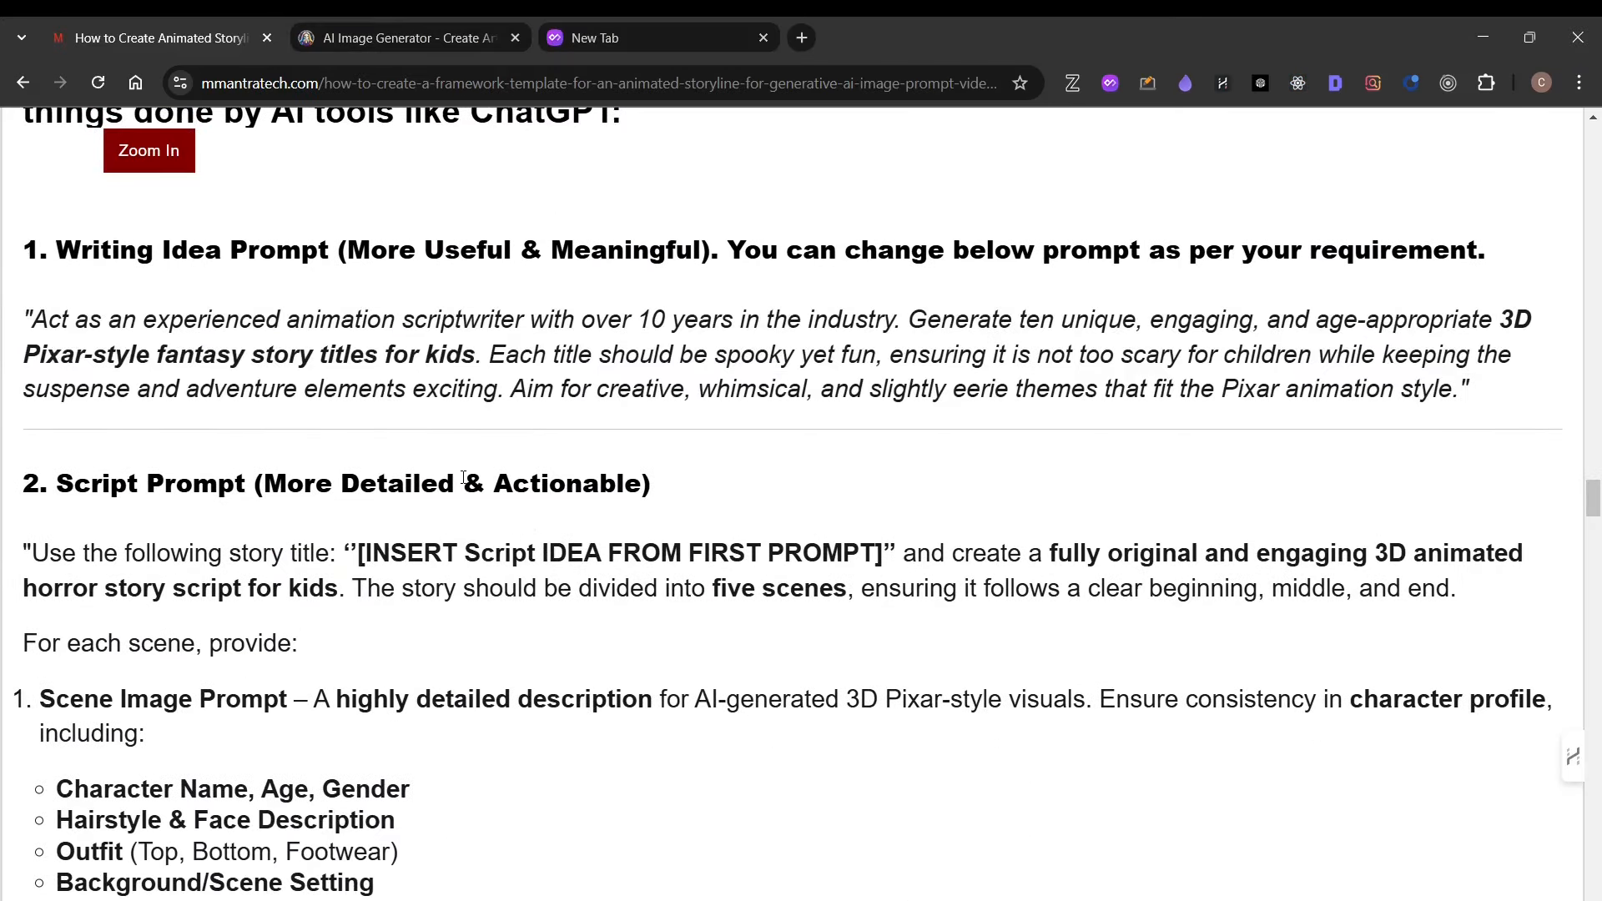
scroll(425, 463, up, 1)
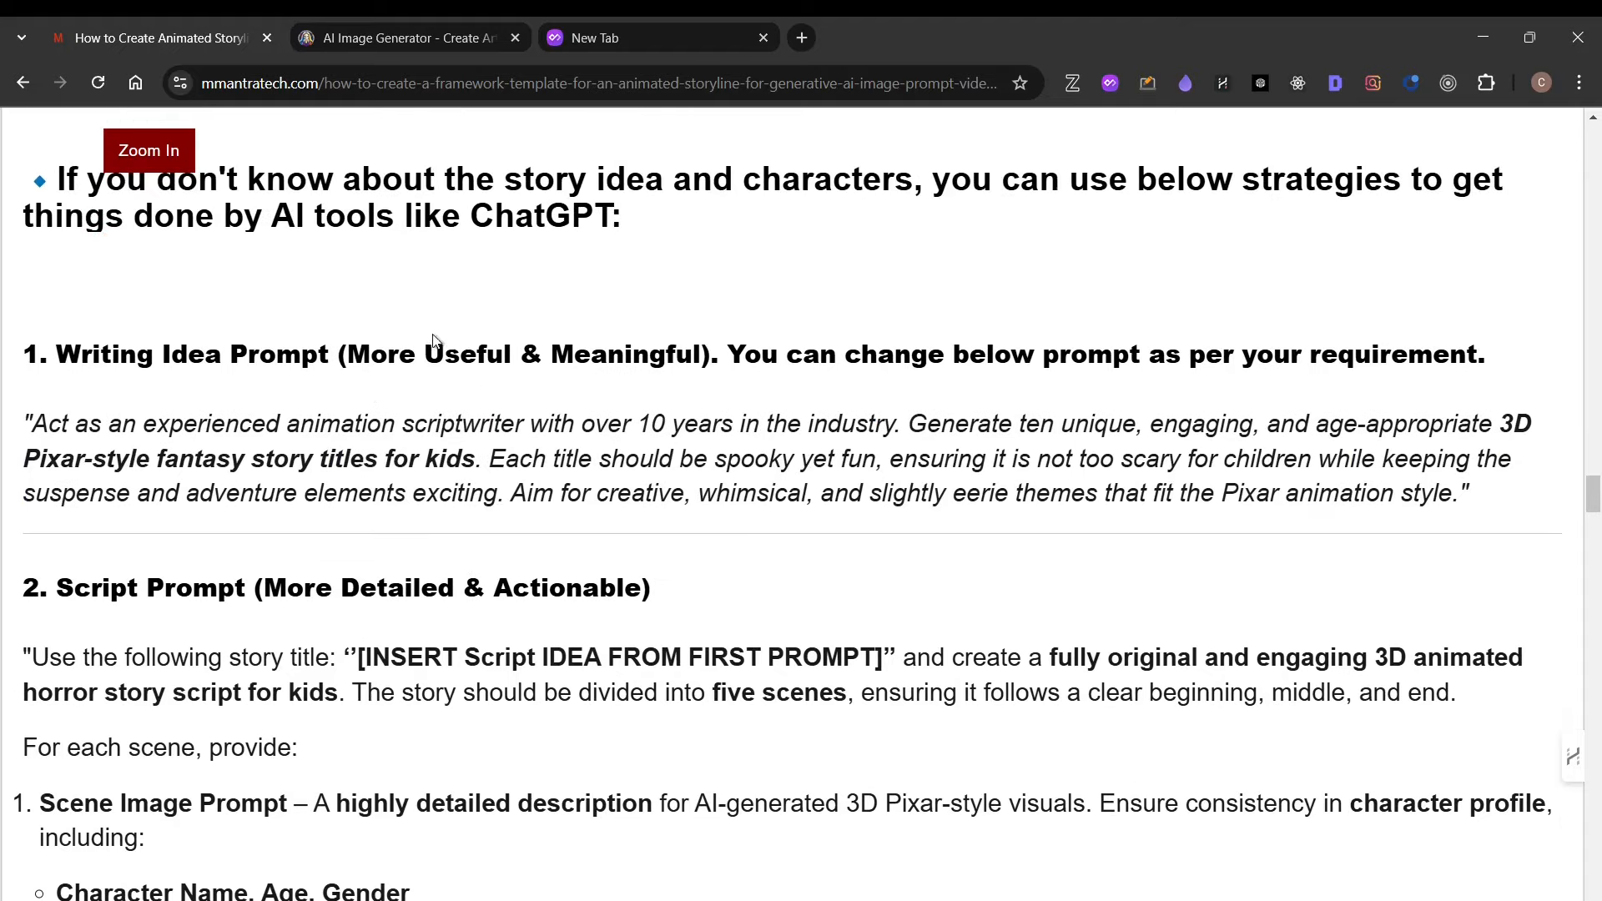
drag(426, 355, 816, 494)
click(862, 498)
scroll(862, 497, down, 2)
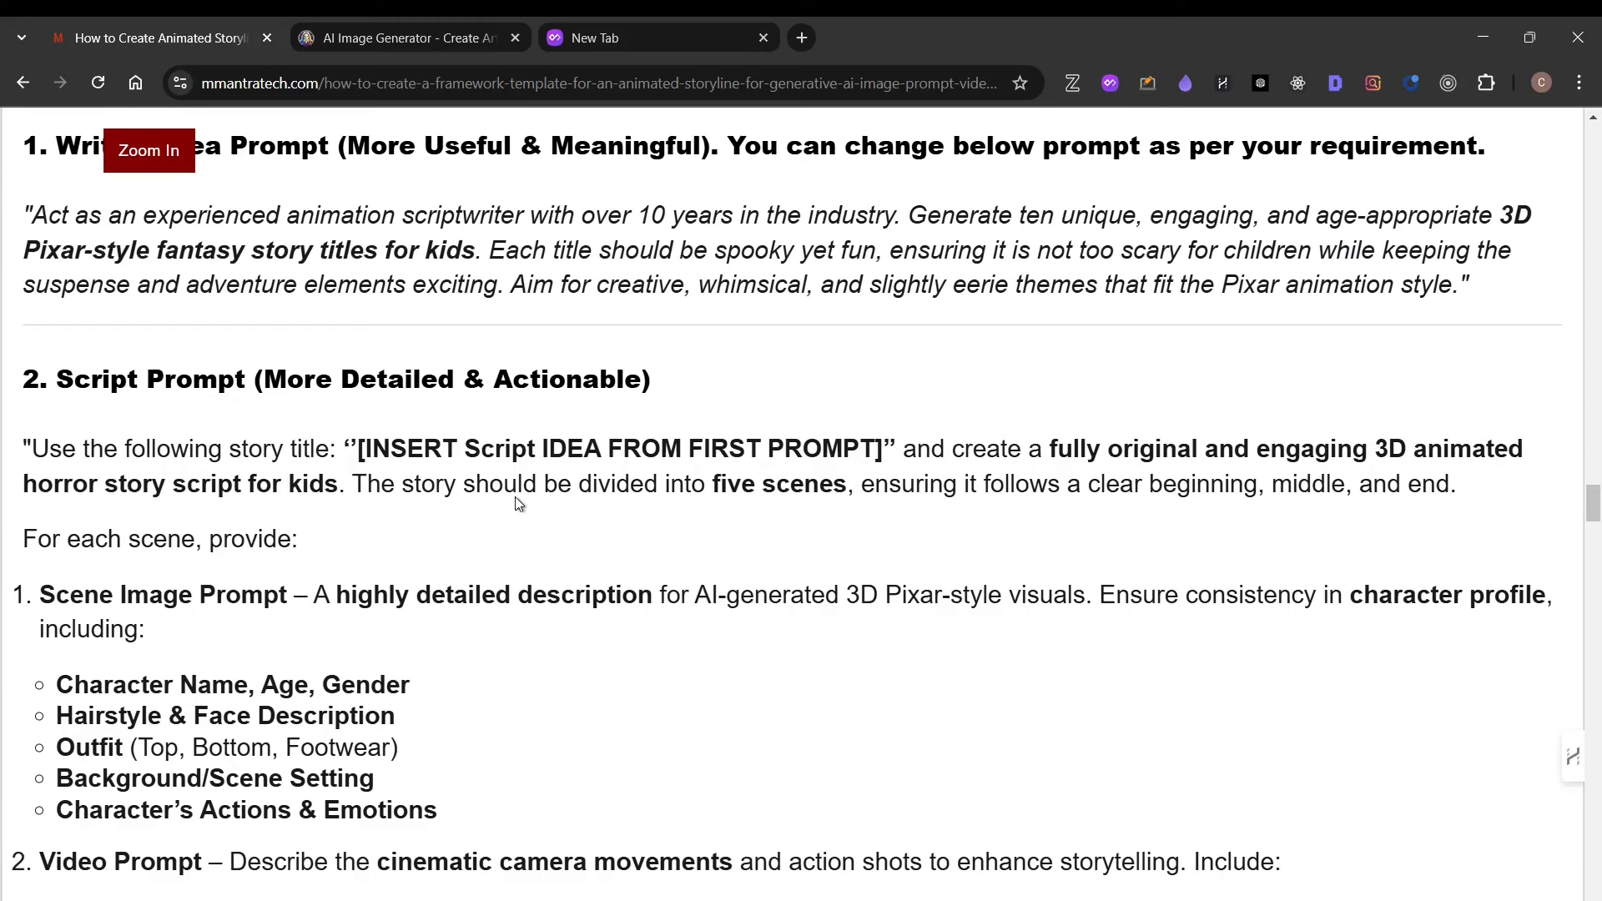
scroll(249, 614, down, 2)
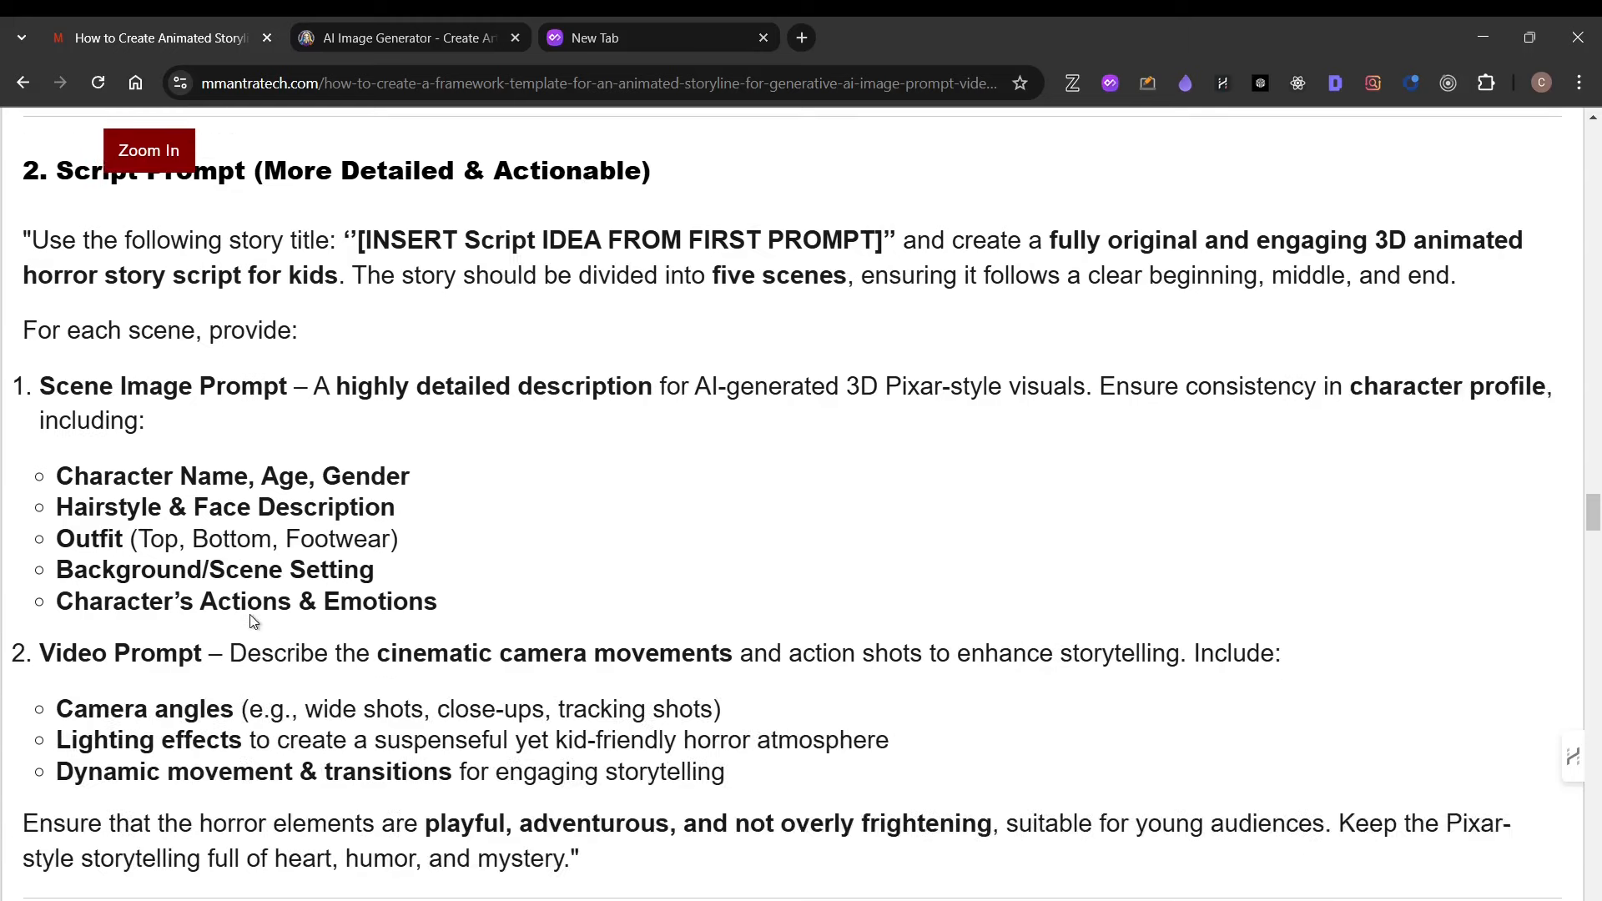
scroll(252, 621, down, 3)
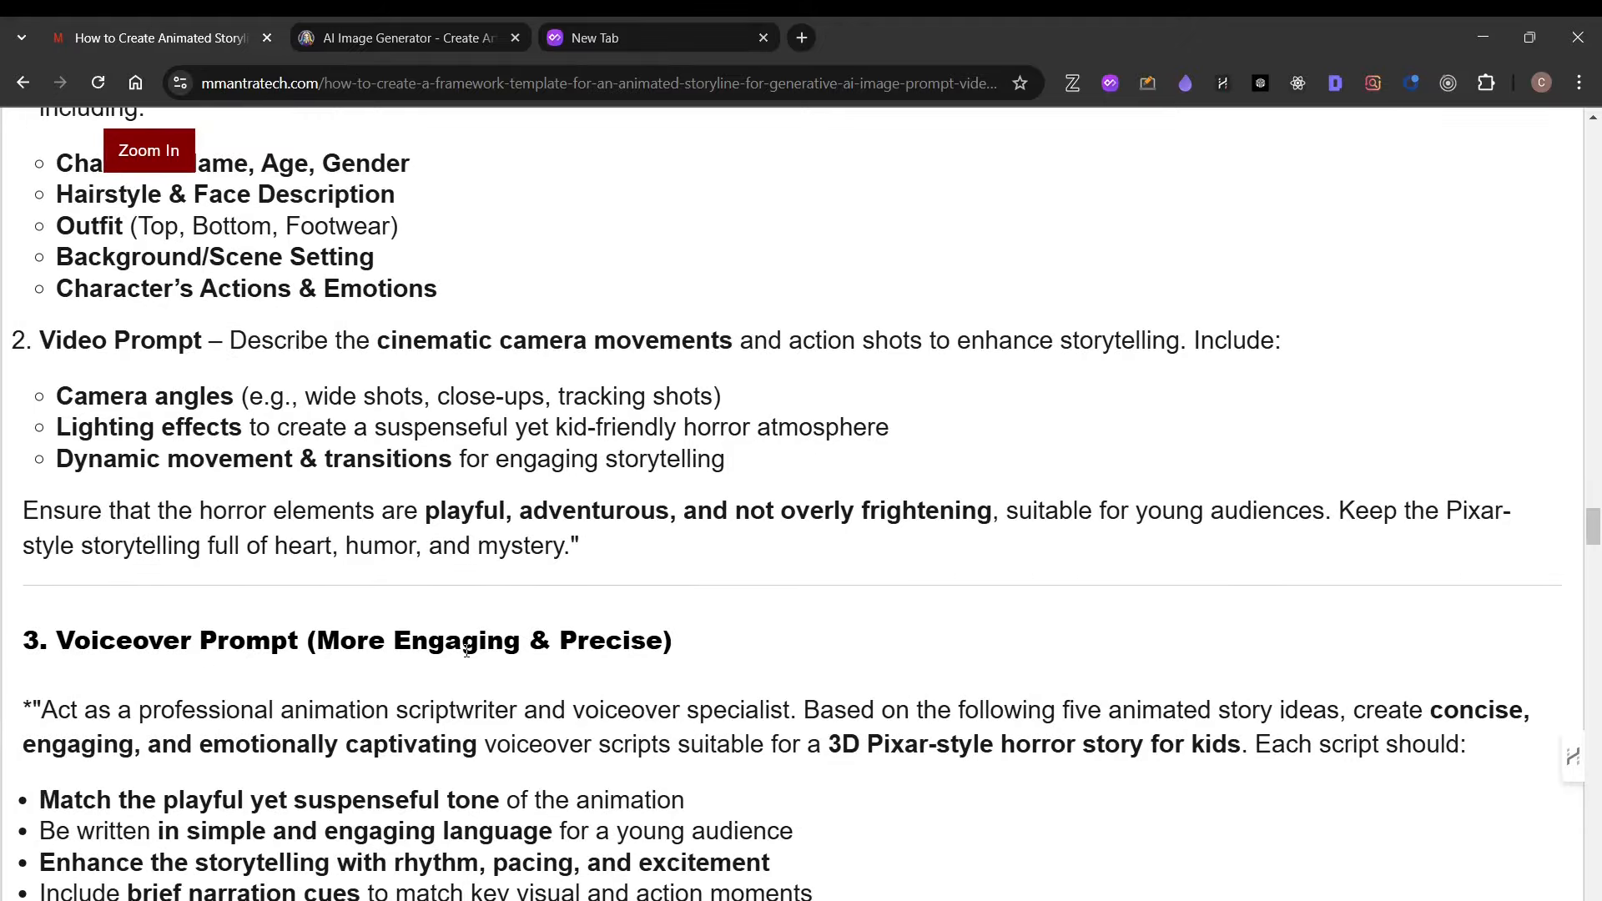
drag(453, 640, 755, 656)
click(453, 574)
scroll(453, 574, down, 3)
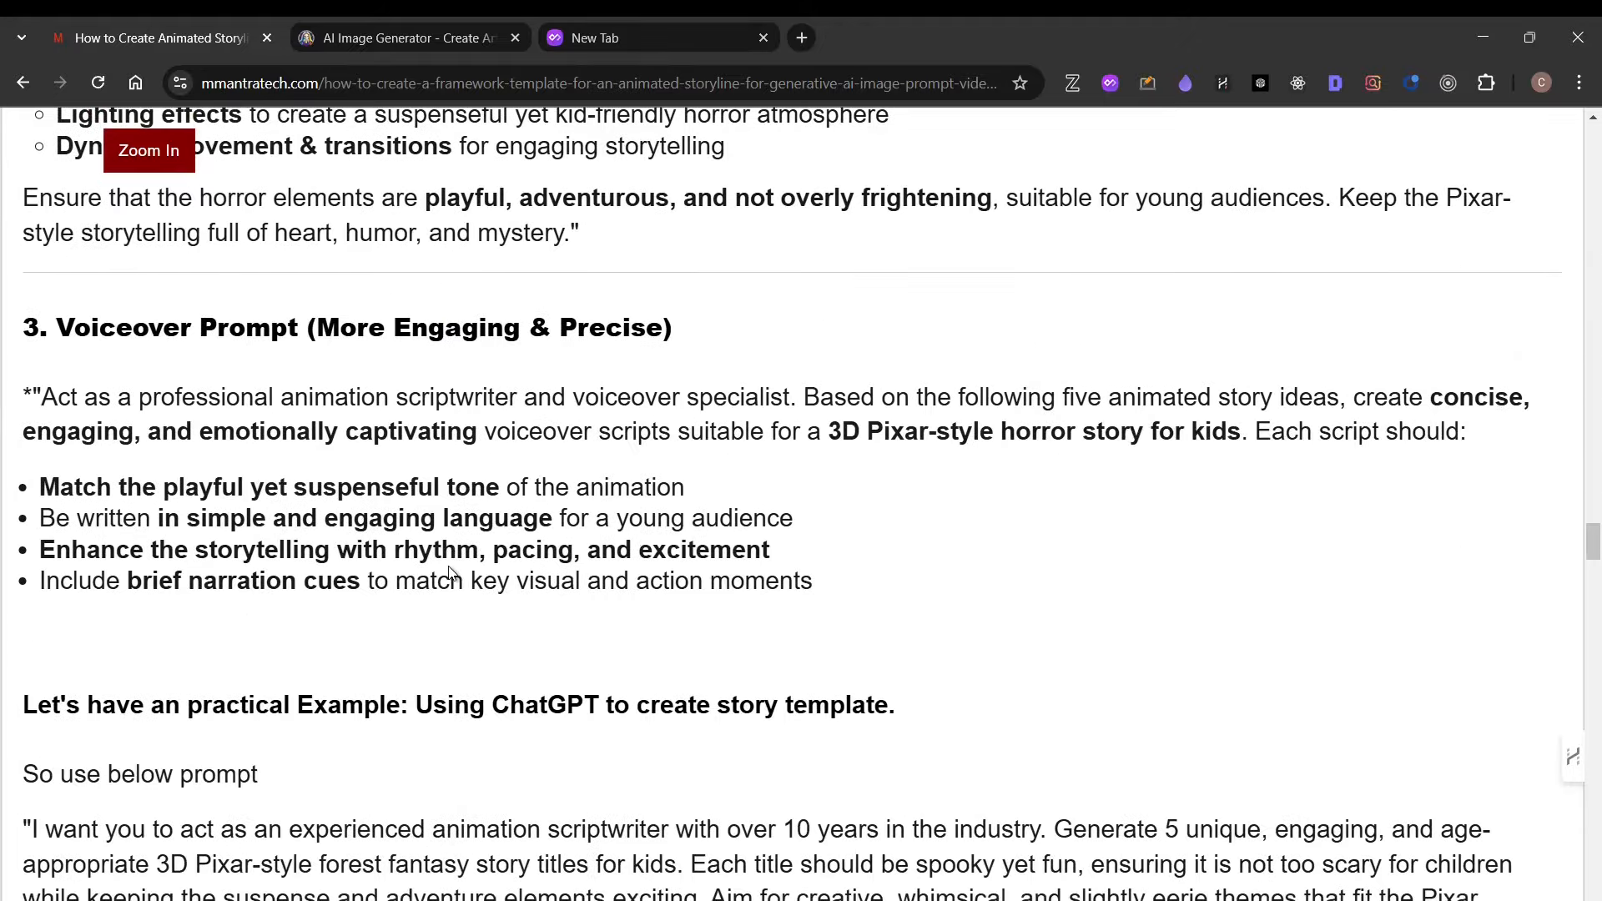
Return to the ChatGPT chat and review the submitted prompt and the story titles in both responses.
scroll(451, 568, up, 10)
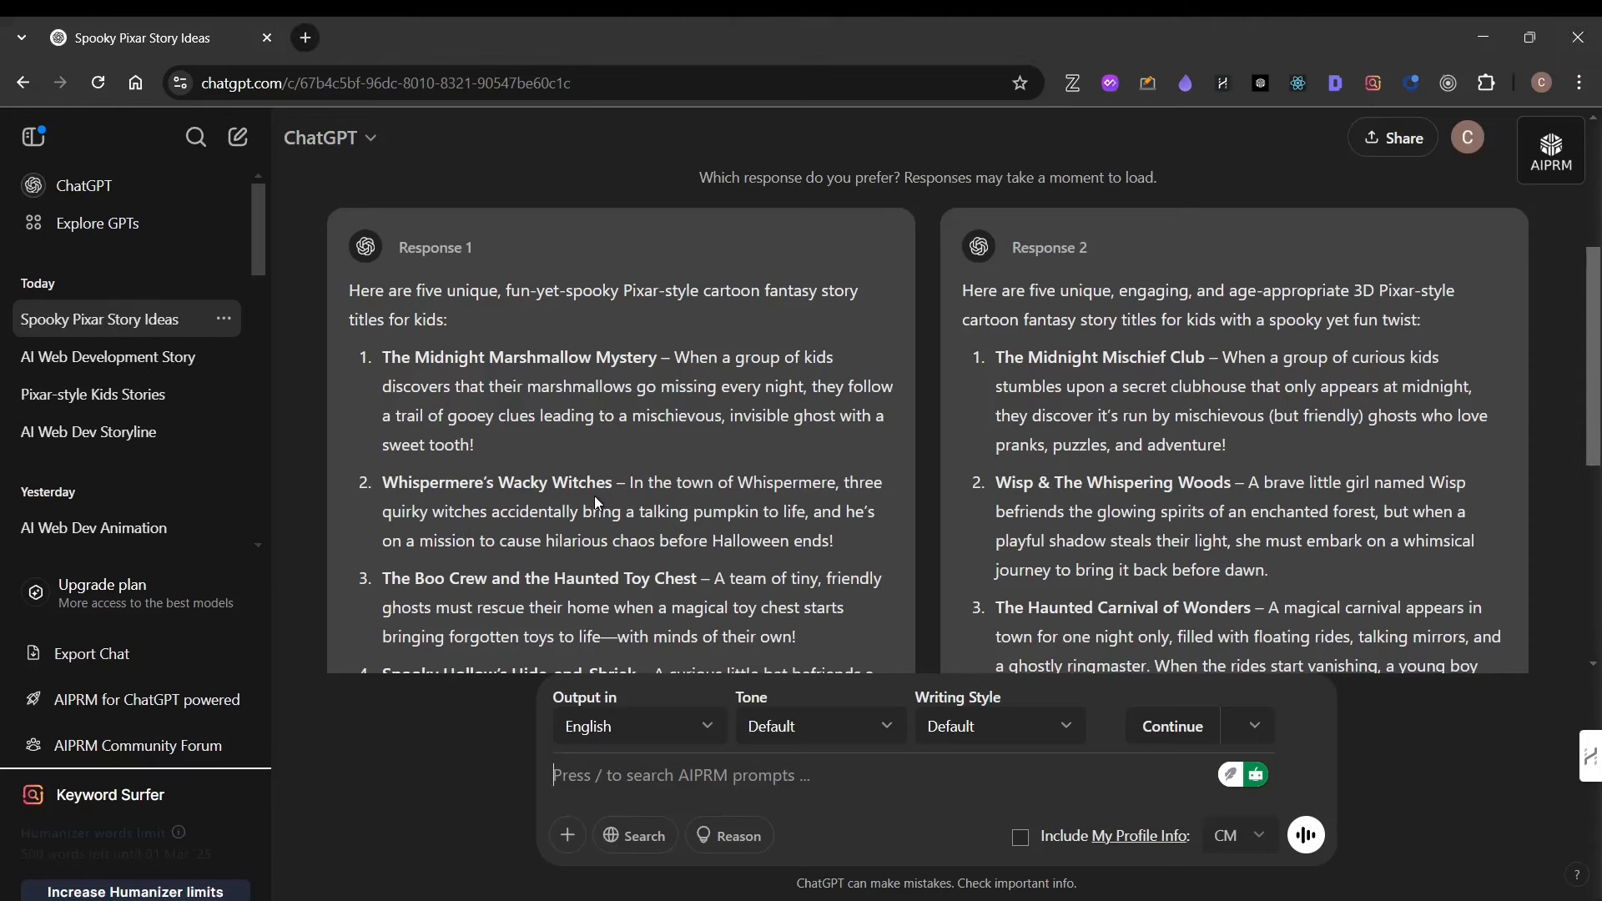
scroll(919, 357, up, 3)
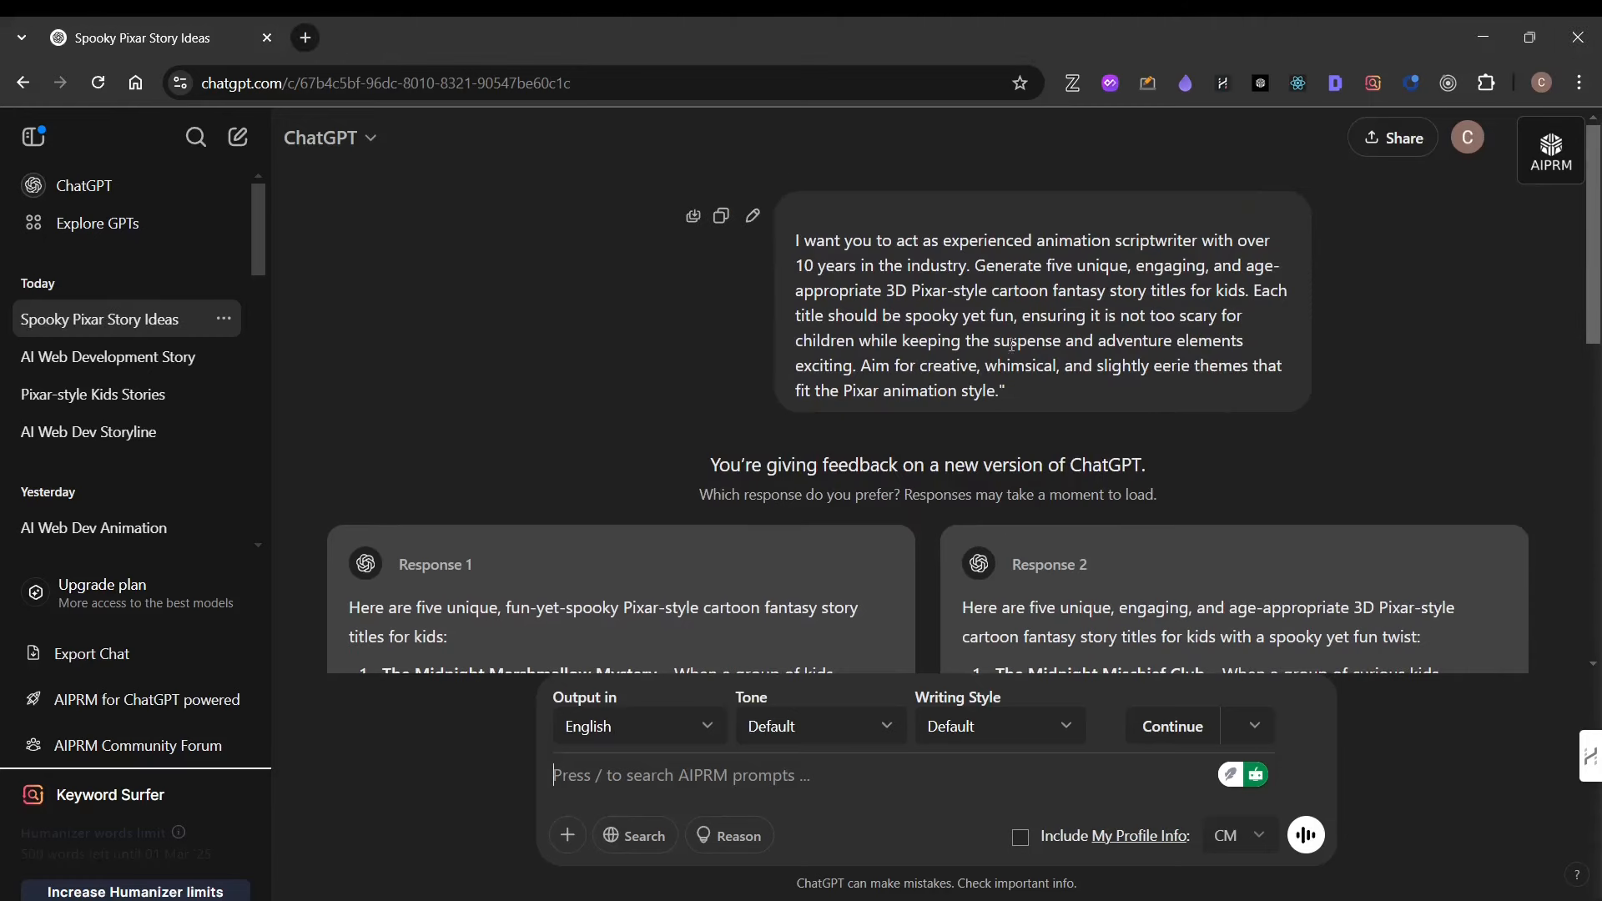
scroll(896, 310, down, 3)
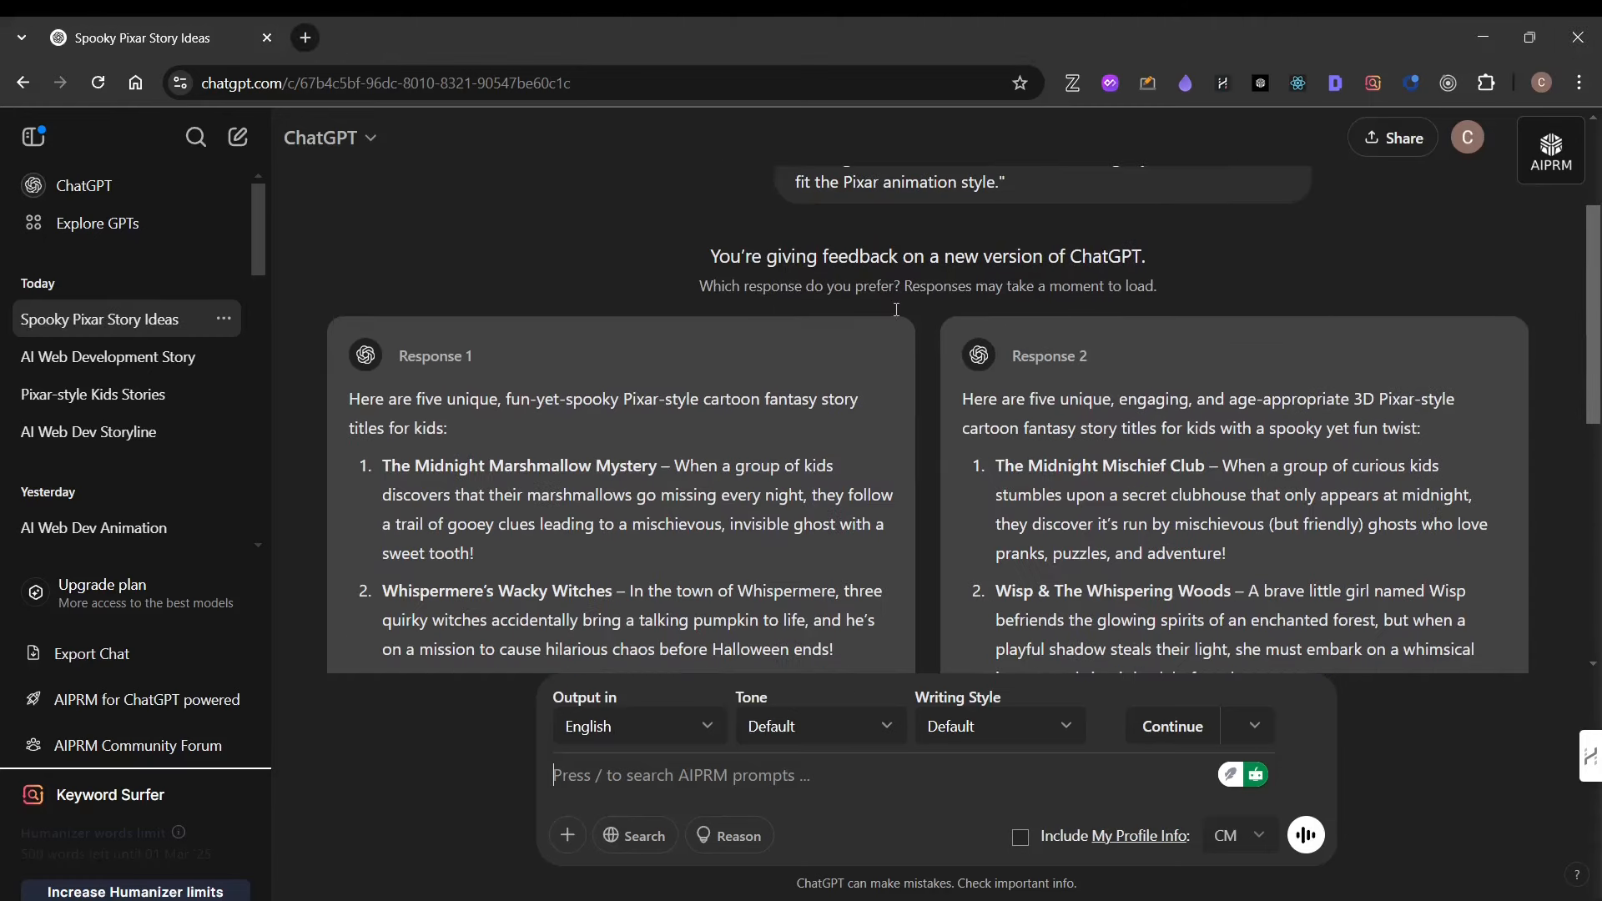
scroll(837, 473, down, 3)
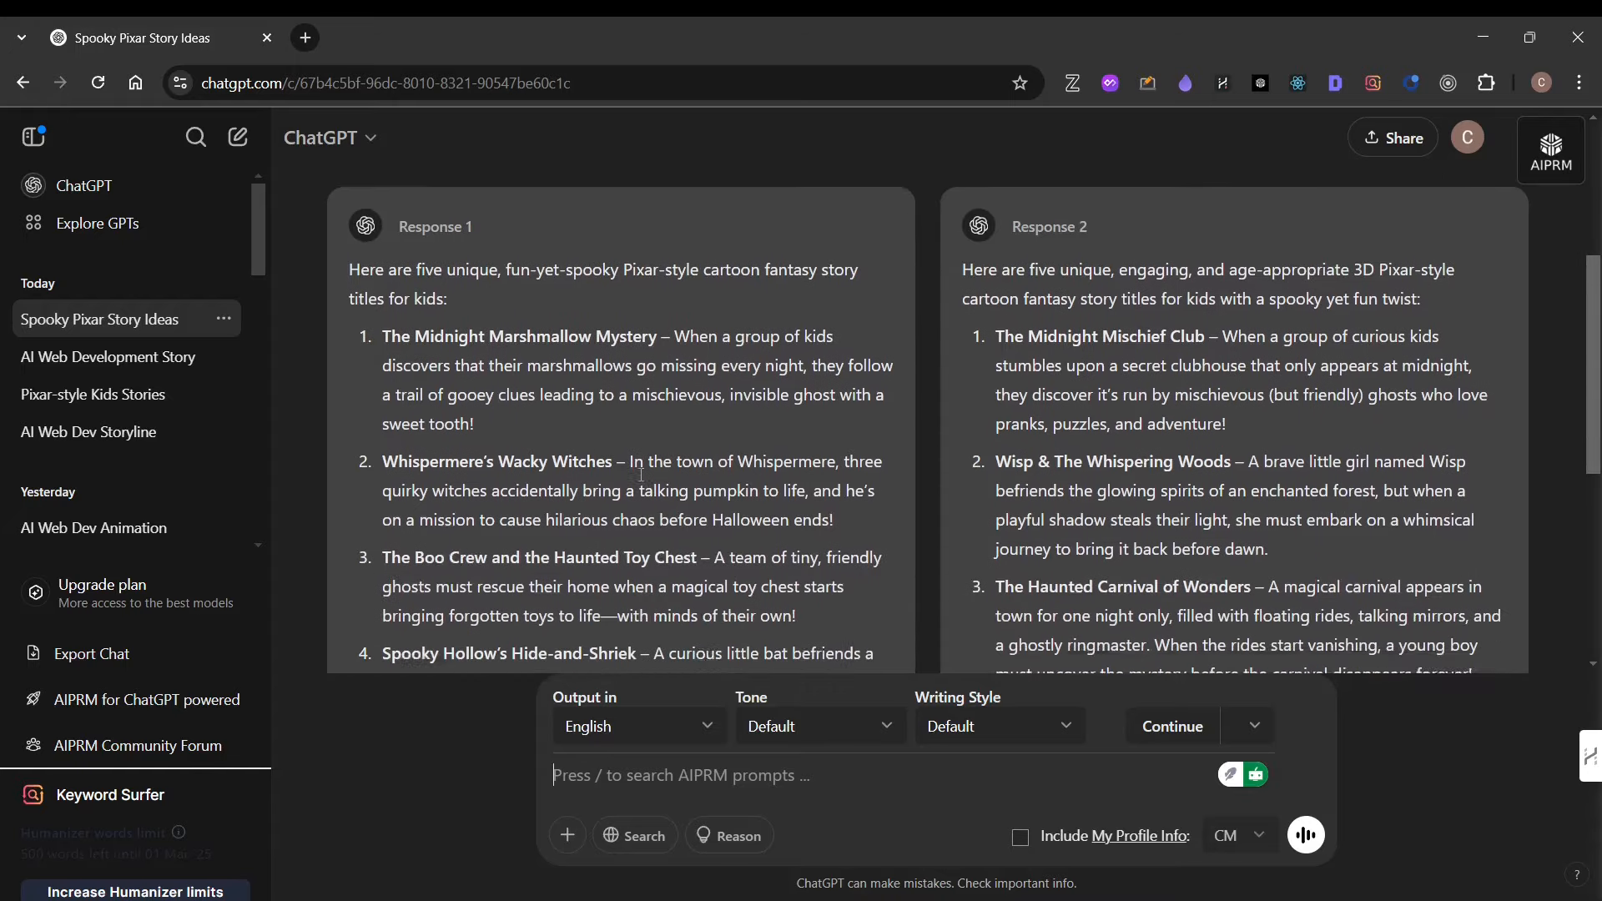
Copy the title "The Boo Crew and the Haunted Toy Chest" from Response 1 and paste it below the scriptwriter prompt in Visual Studio Code.
scroll(467, 410, down, 1)
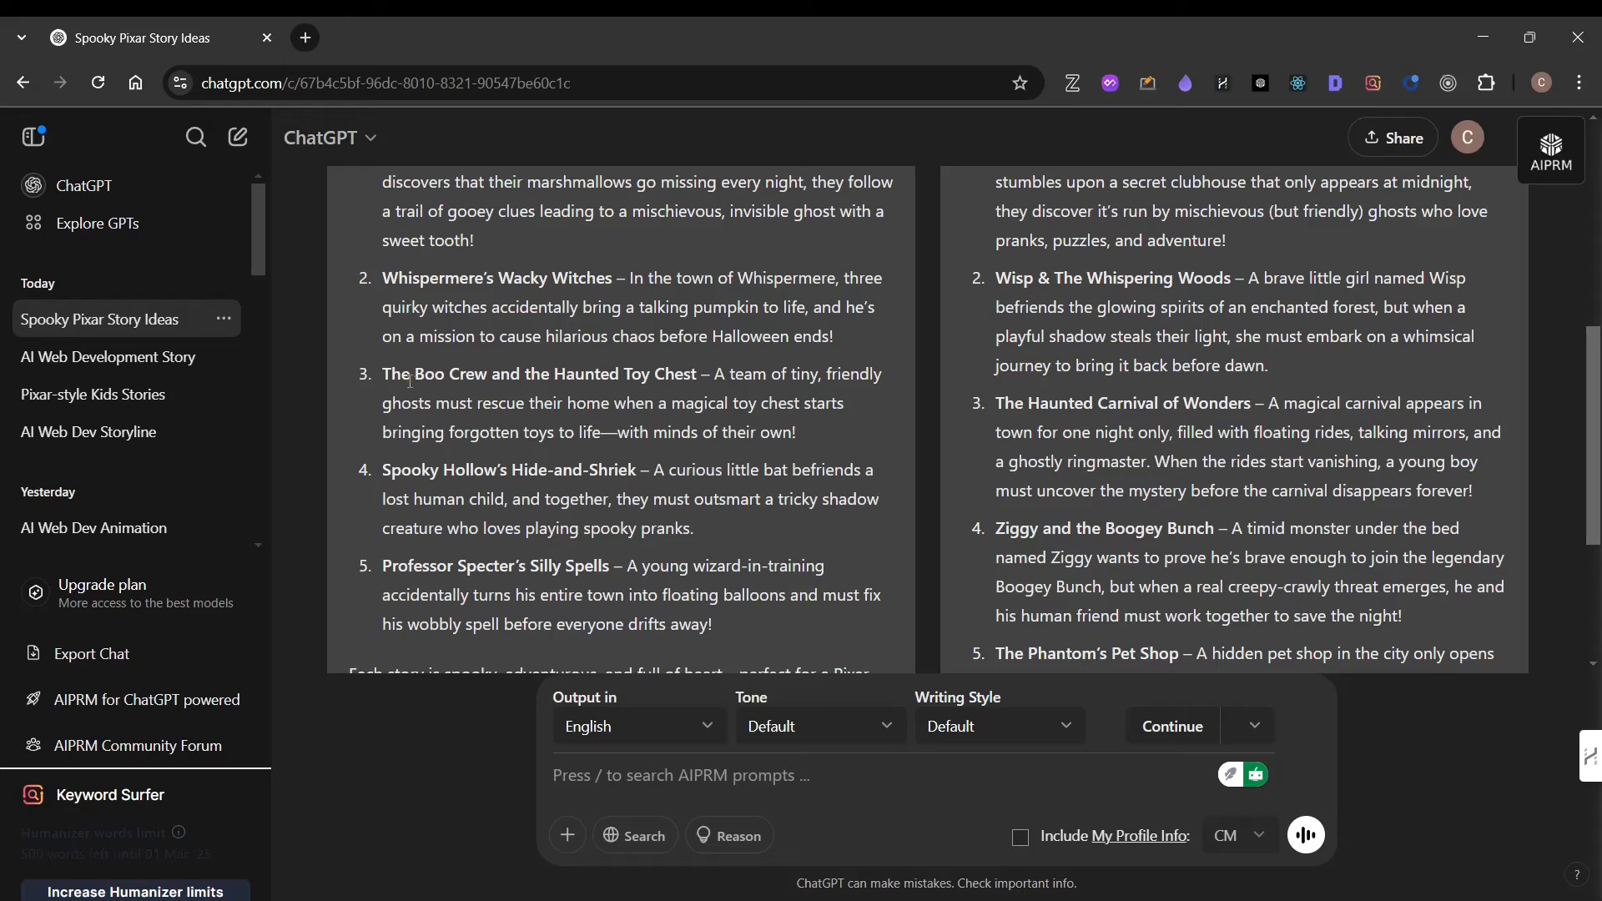
drag(401, 368, 710, 368)
key(ctrl+c)
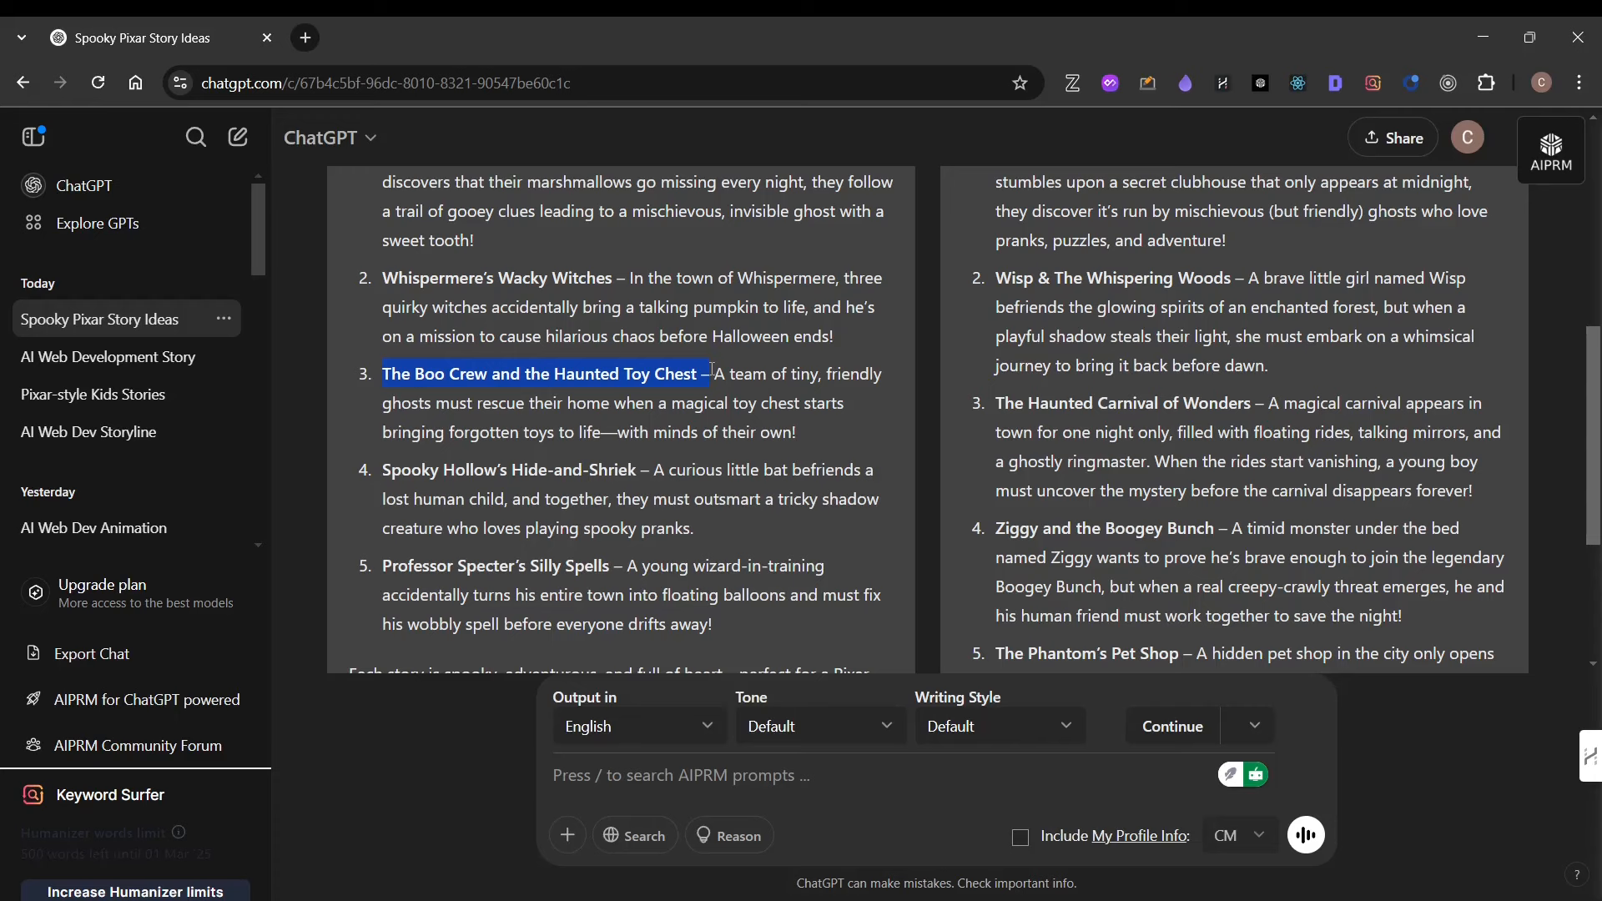
key(alt+Tab)
click(941, 402)
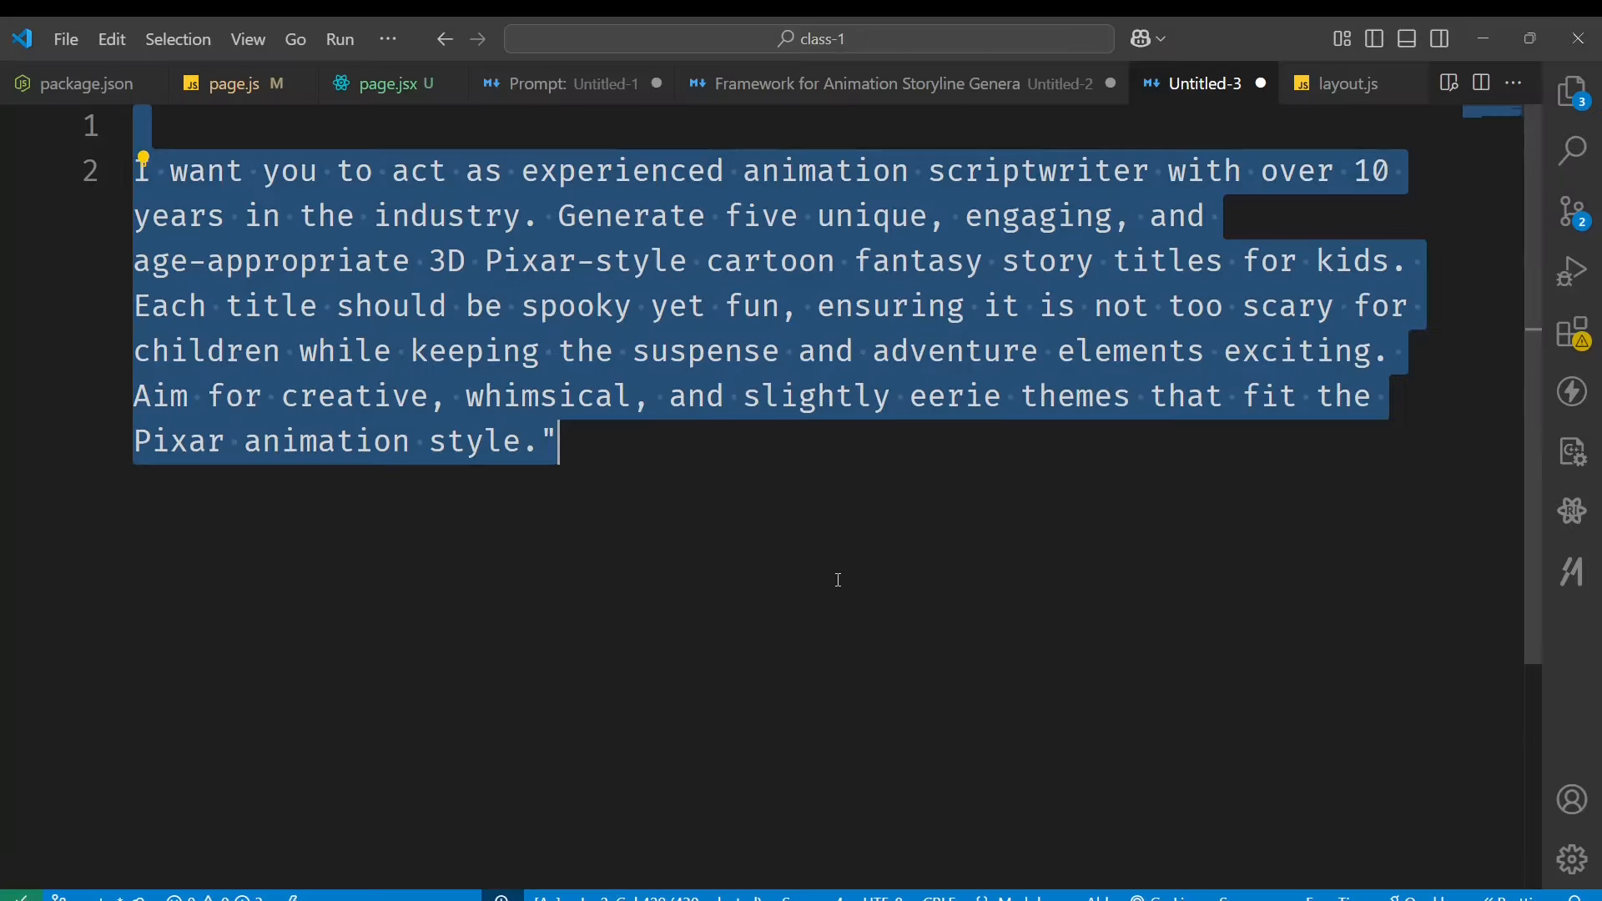
click(839, 579)
key(Return)
key(Return)
key(ctrl+v)
Switch to the animated storyline article in Chrome and copy the full text of its Script Prompt section.
key(alt+Tab)
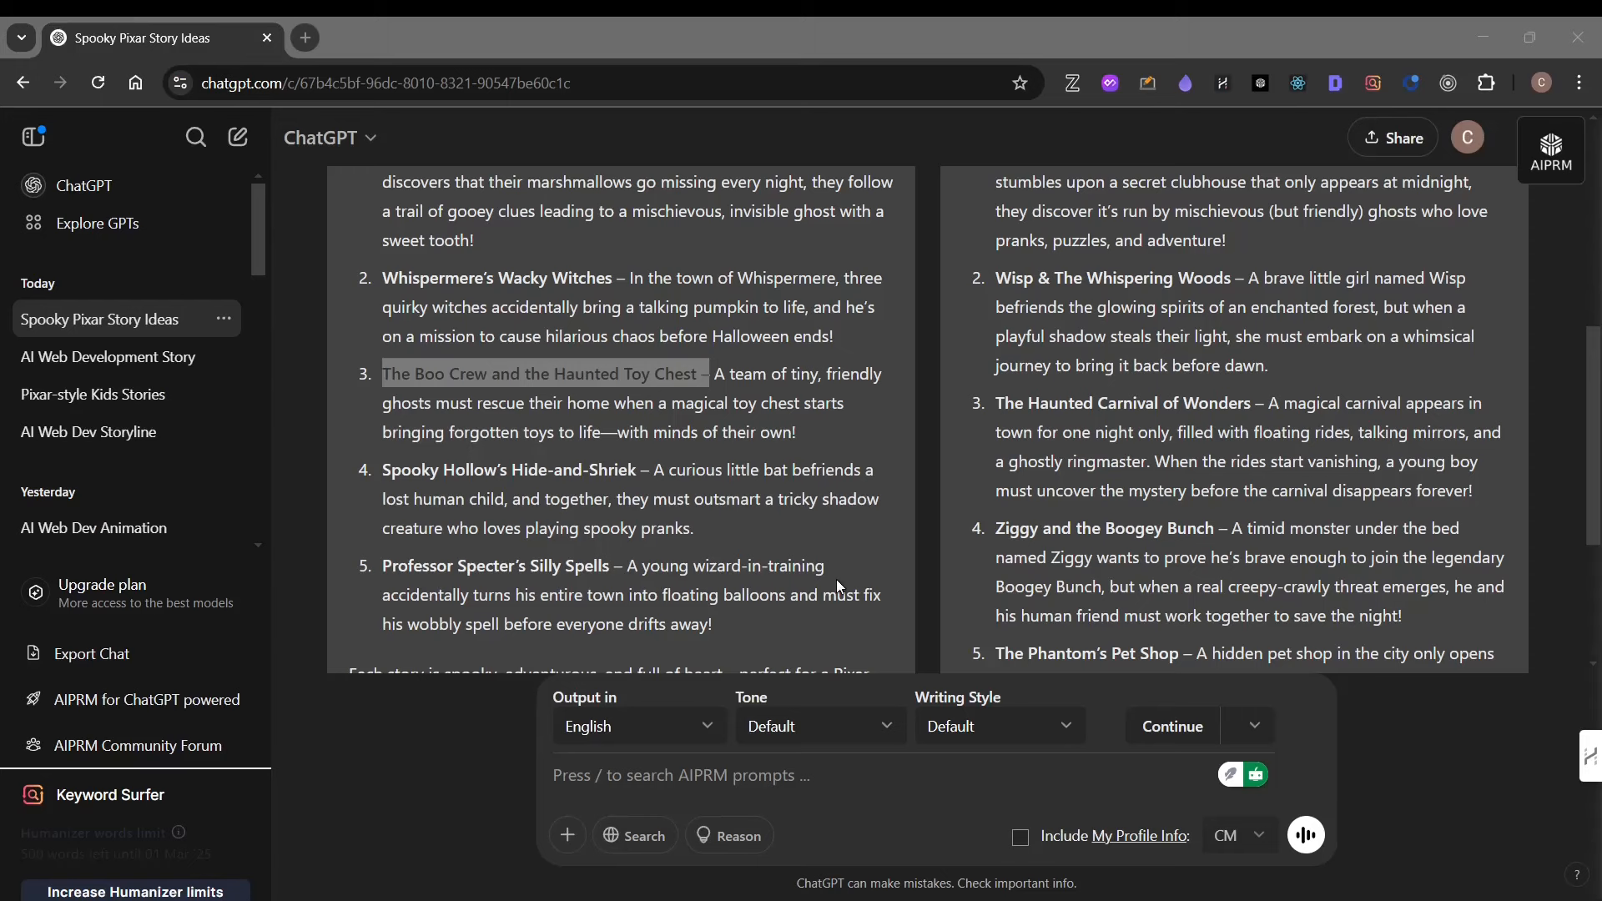
key(alt+Tab)
click(934, 419)
scroll(934, 420, down, 2)
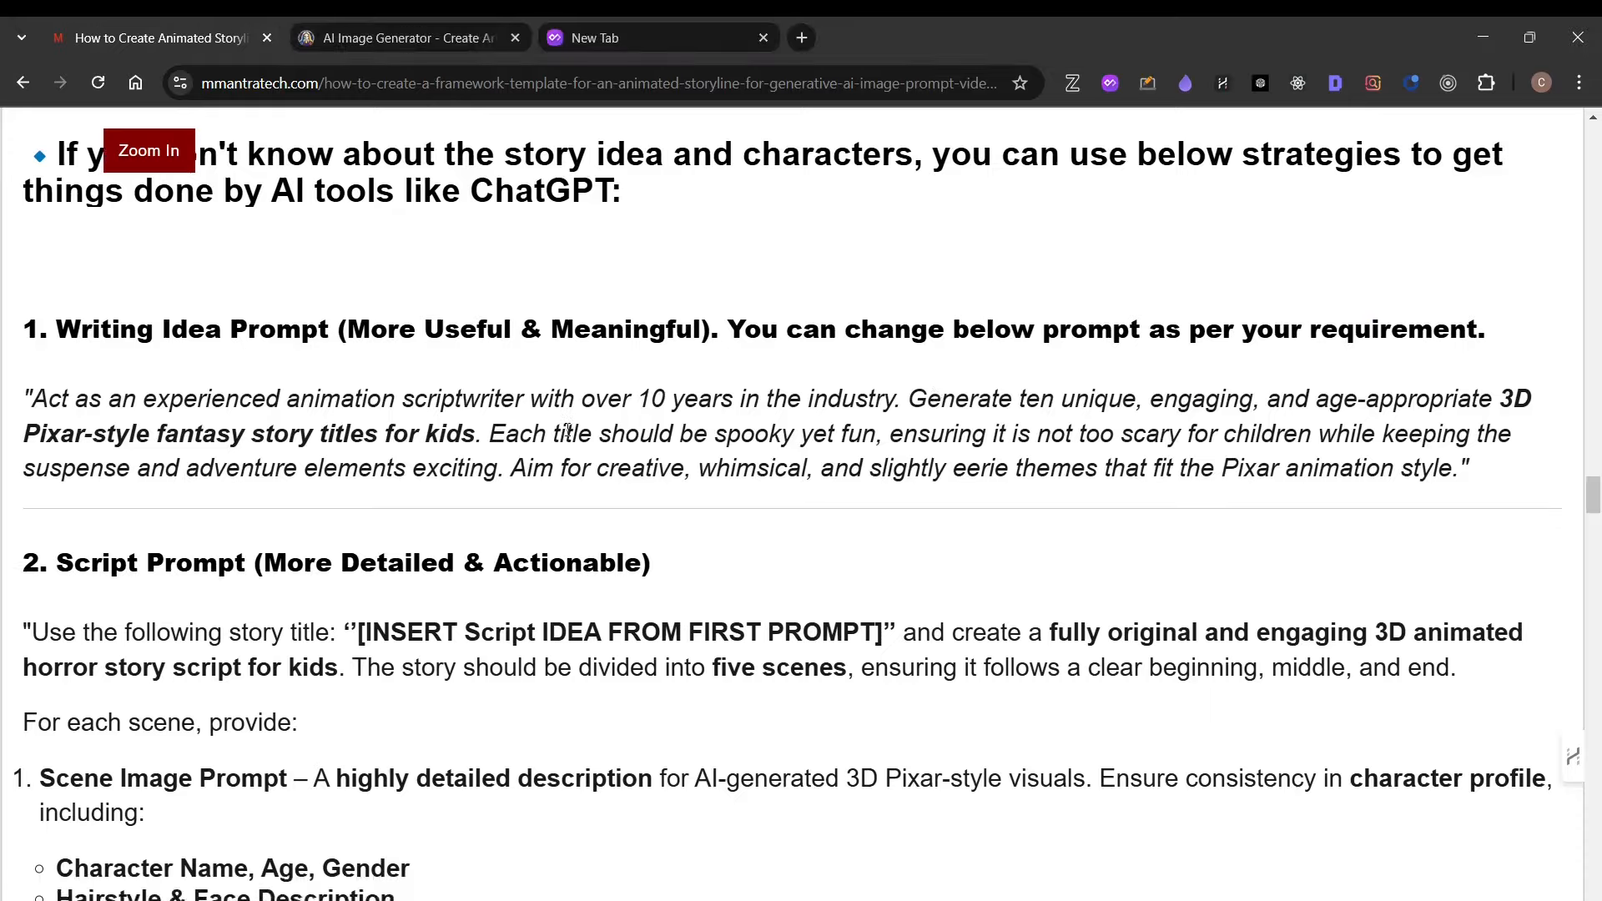
scroll(56, 430, down, 2)
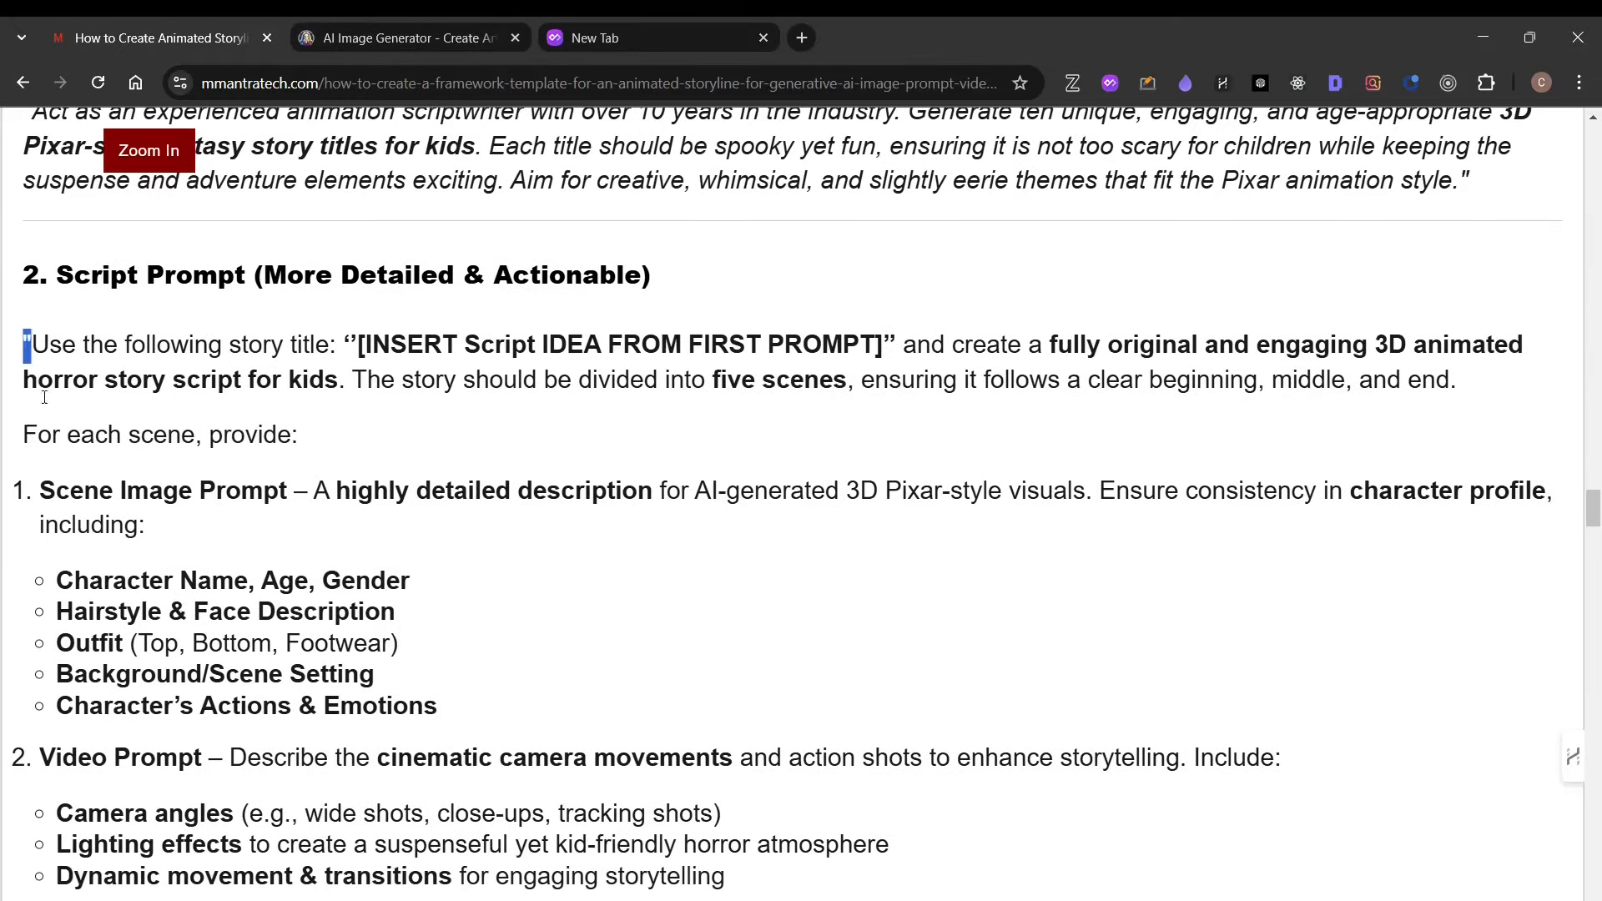
drag(29, 332, 52, 435)
scroll(451, 621, down, 3)
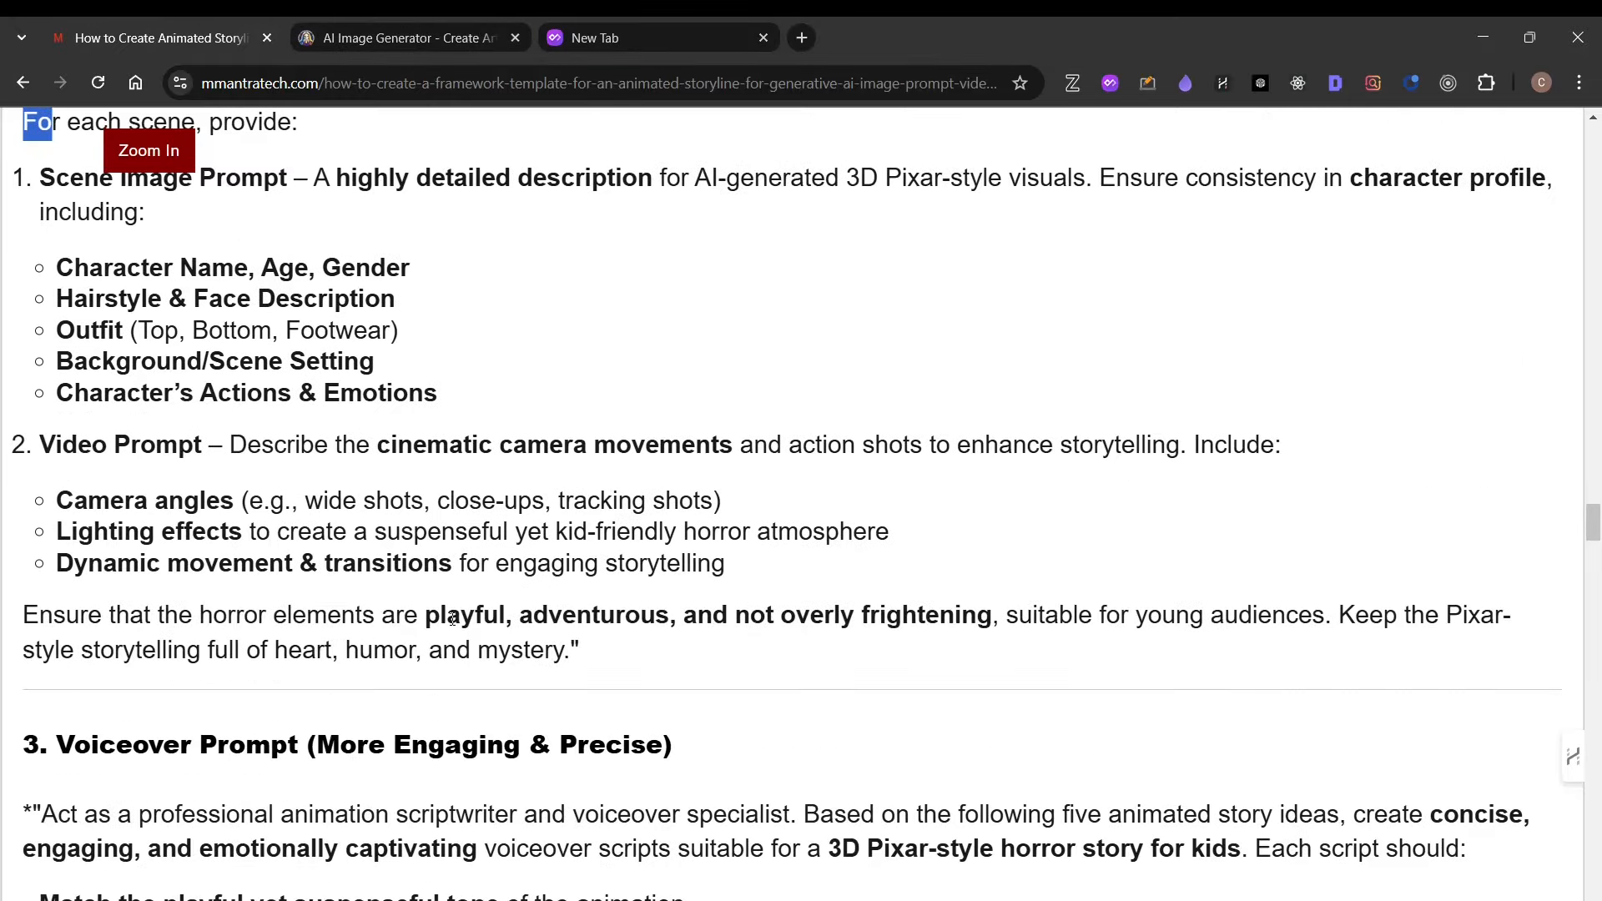
scroll(452, 619, up, 2)
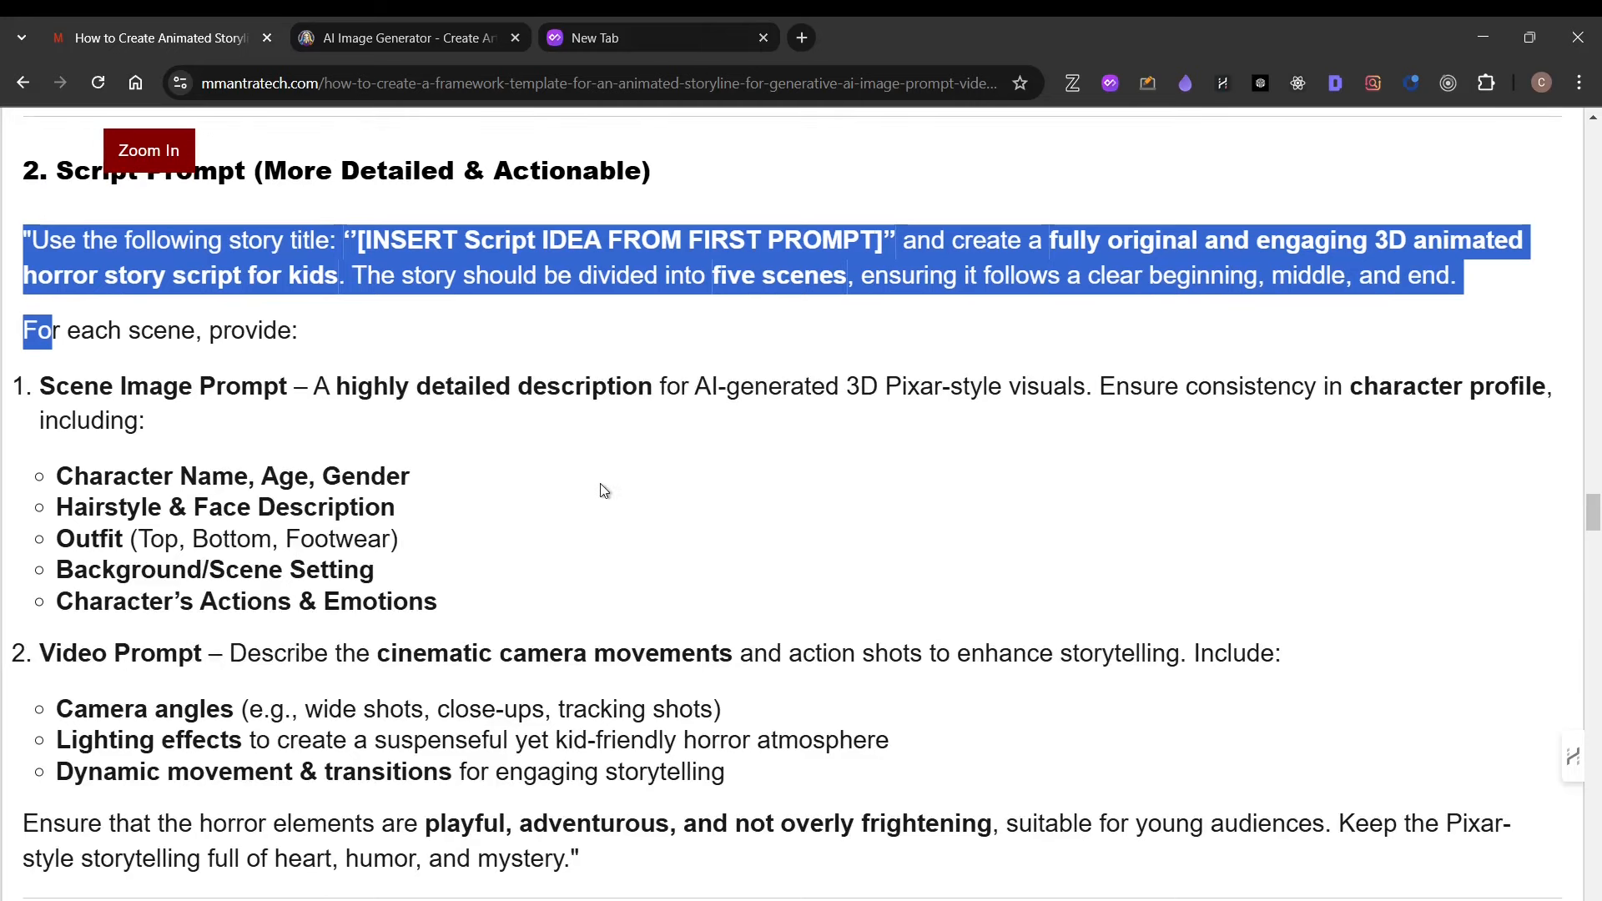
scroll(542, 511, down, 2)
shift+click(619, 655)
key(ctrl+c)
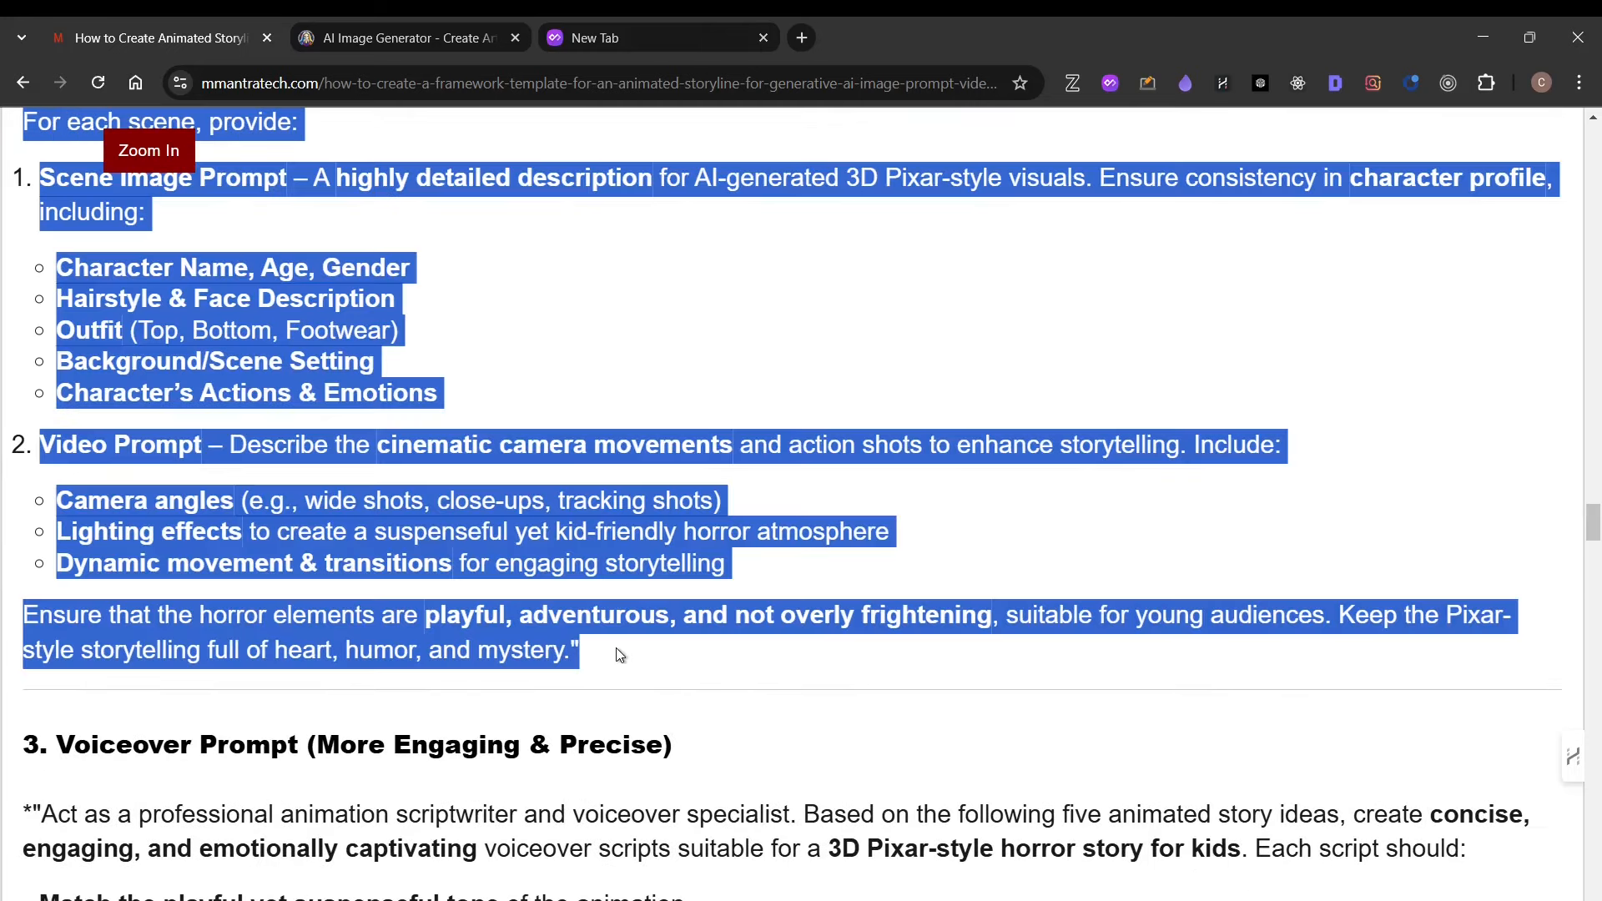
Return to Visual Studio Code and paste the copied script prompt a few lines below the story title.
key(alt+Tab)
key(alt+Tab)
key(alt+Tab)
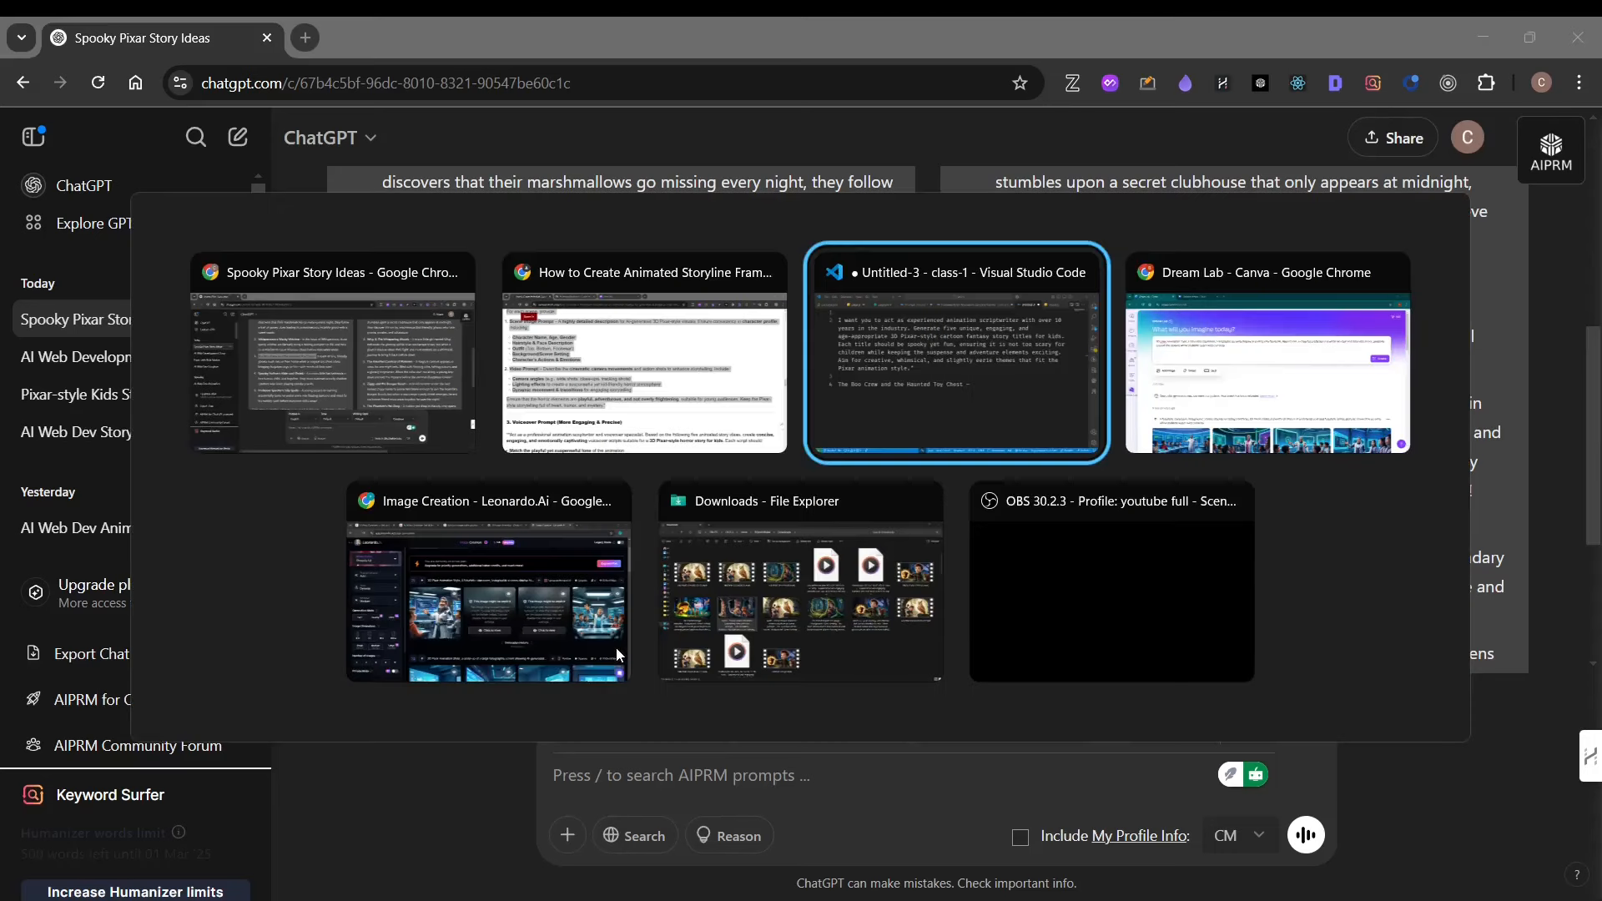
key(Return)
key(Return)
key(Return)
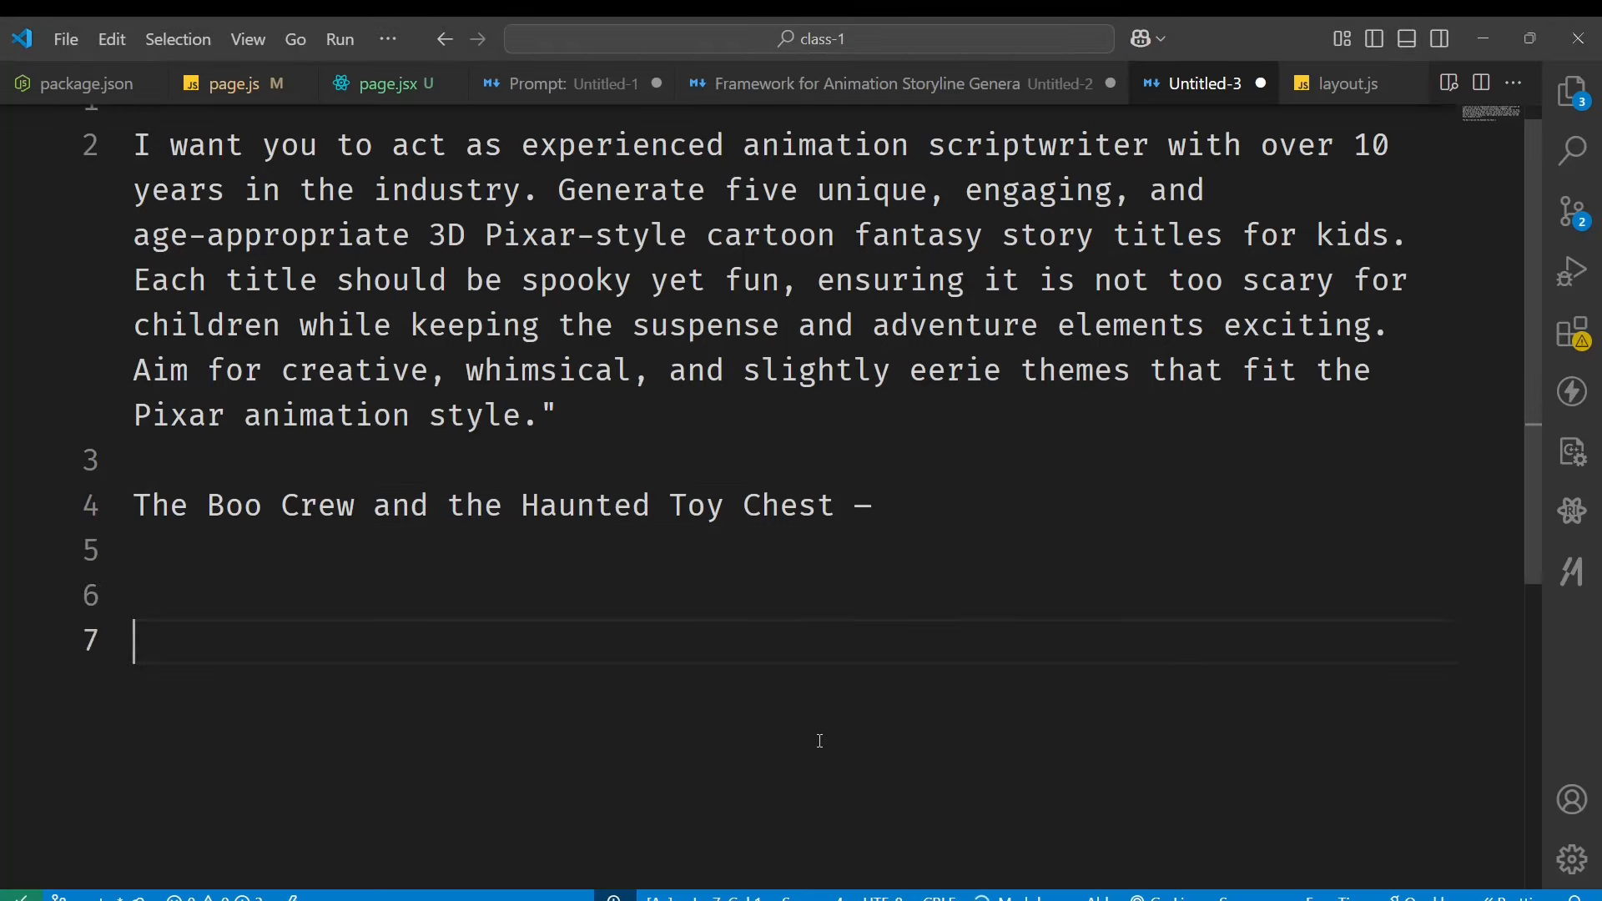
key(ctrl+v)
scroll(820, 740, up, 5)
scroll(820, 740, up, 6)
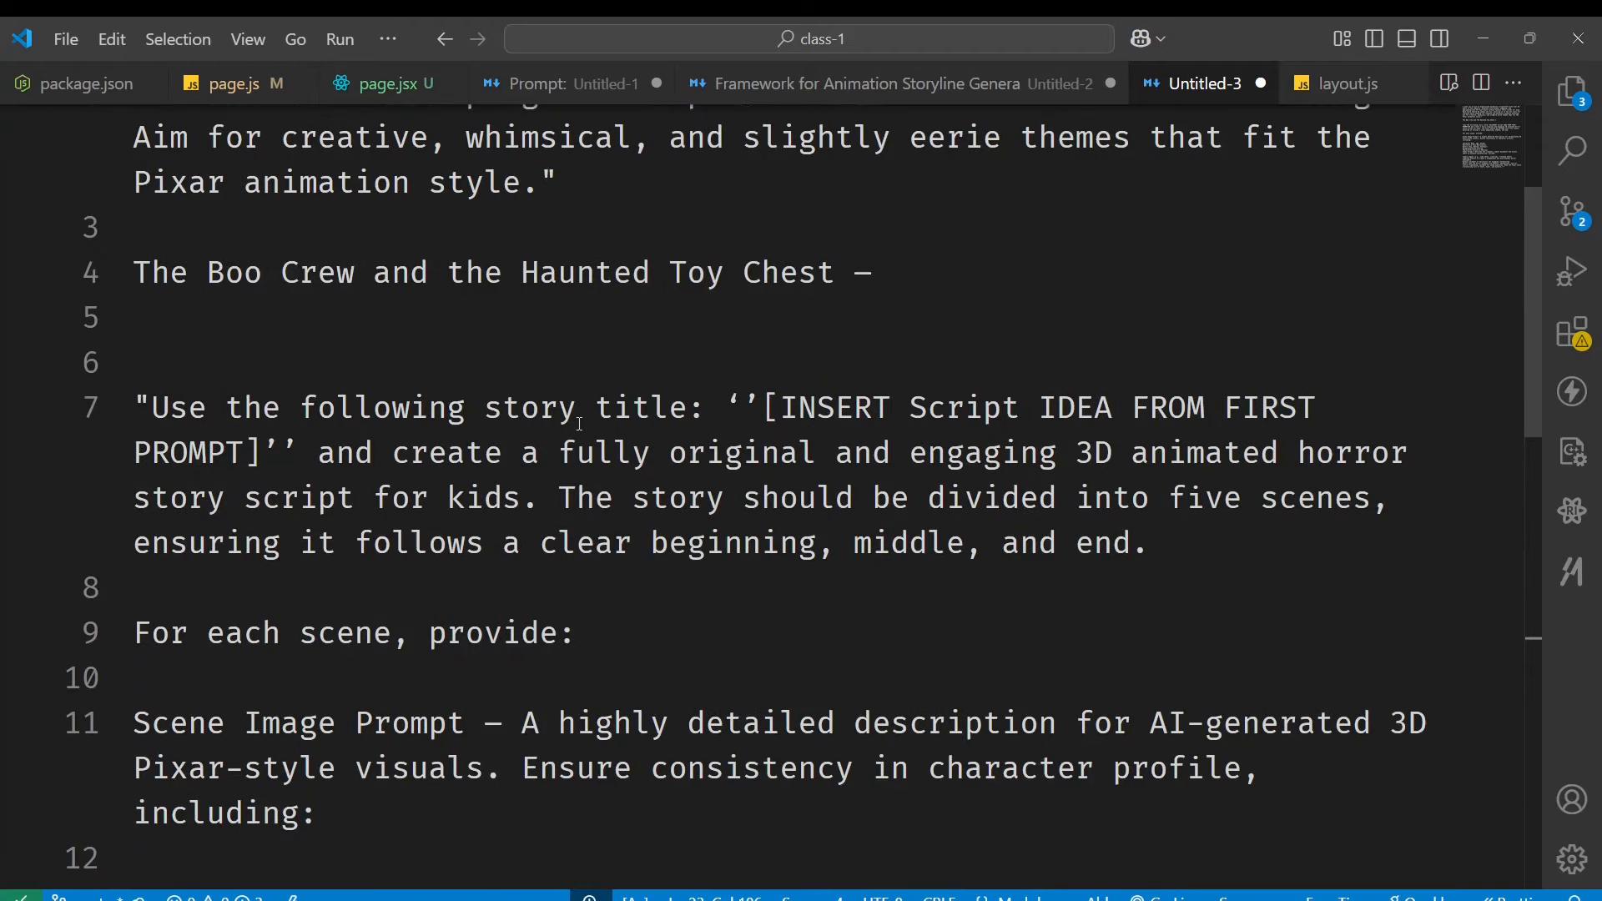
Cut "The Boo Crew and the Haunted Toy Chest" from its own line, leaving out the trailing dash.
click(140, 272)
scroll(159, 271, up, 1)
key(shift+End)
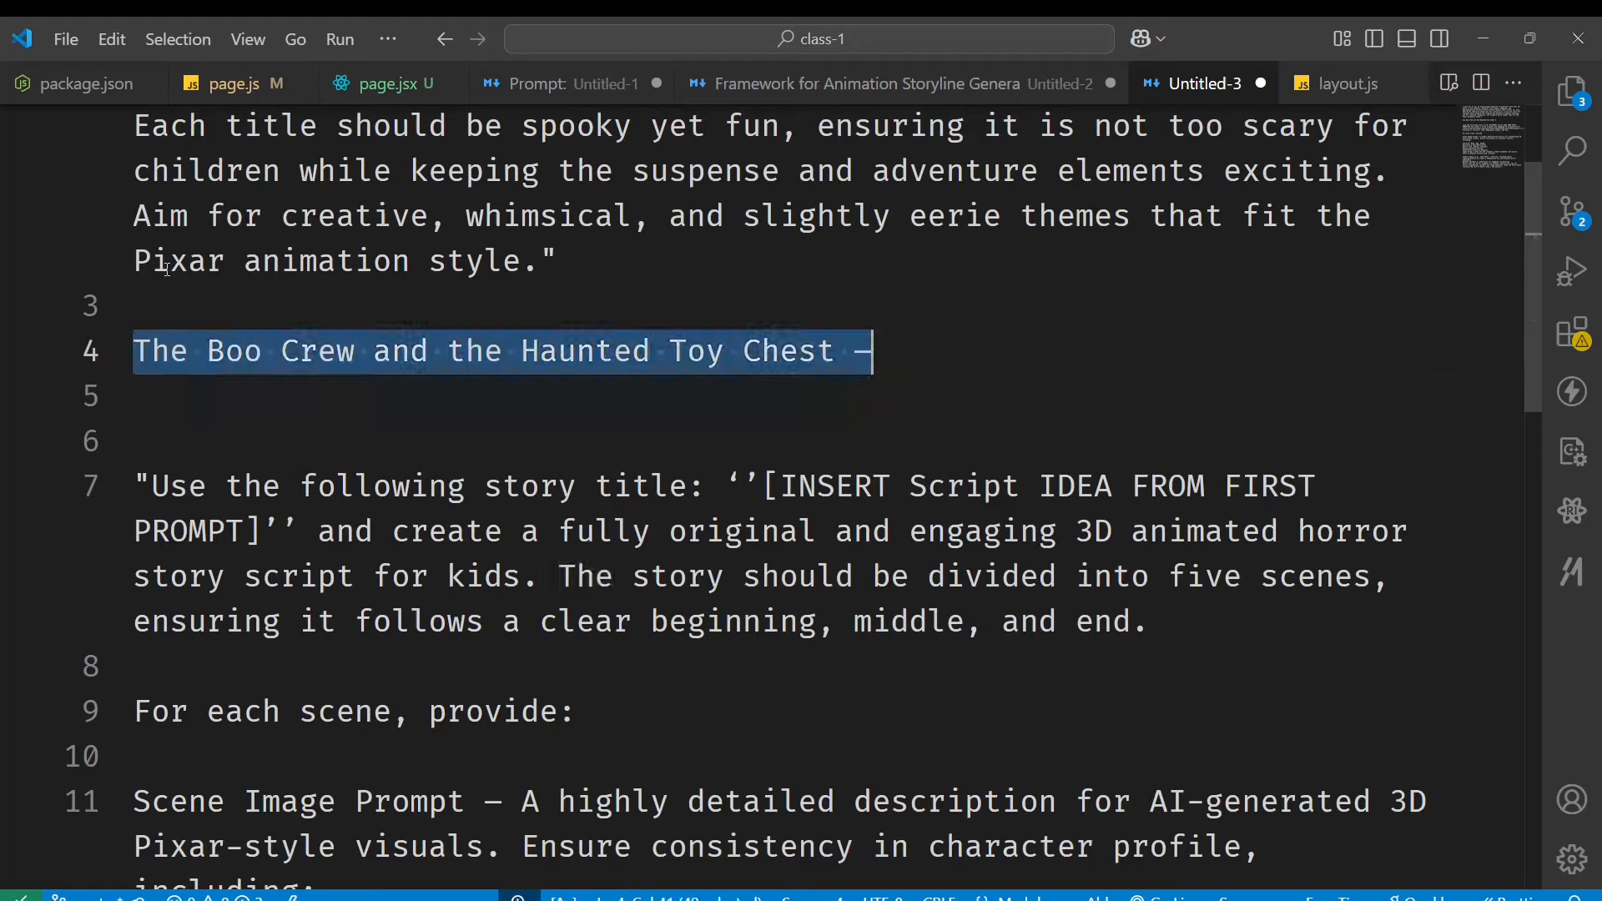
key(shift+Left)
key(shift+Left)
key(ctrl+x)
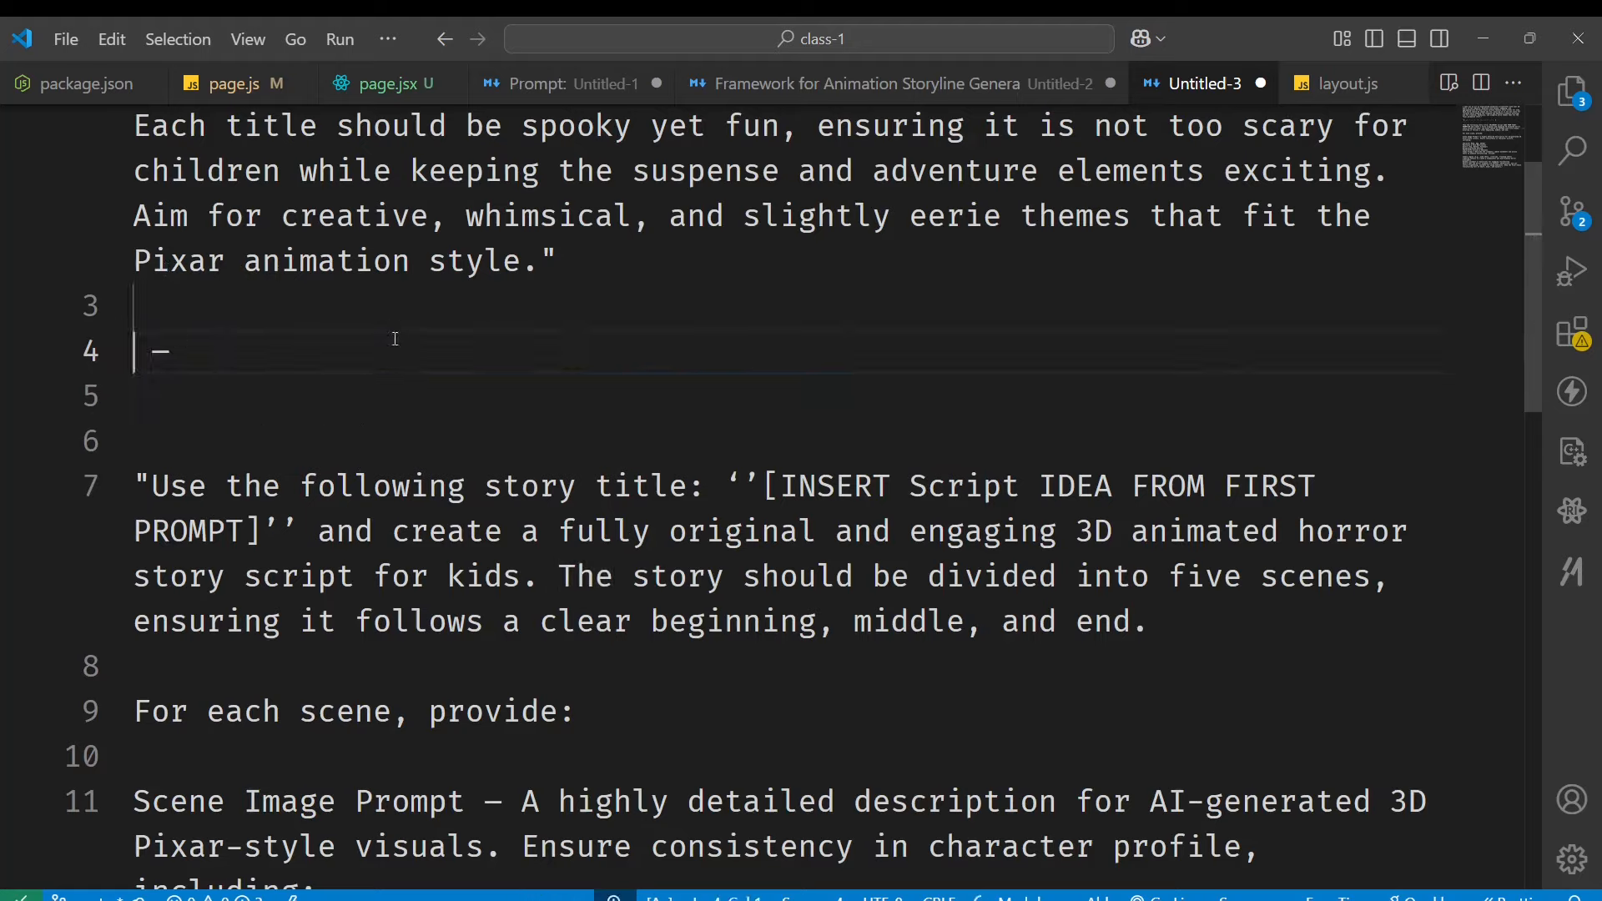
Replace the [INSERT Script IDEA FROM FIRST PROMPT] placeholder with the cut title enclosed in straight double quotes.
click(742, 485)
key(Left)
key(shift+Down)
key(shift+Home)
key(shift+Right)
key(shift+Right)
key(shift+Right)
key(shift+Right)
key(shift+Right)
key(shift+Right)
key(shift+Right)
key(shift+Right)
key(shift+Right)
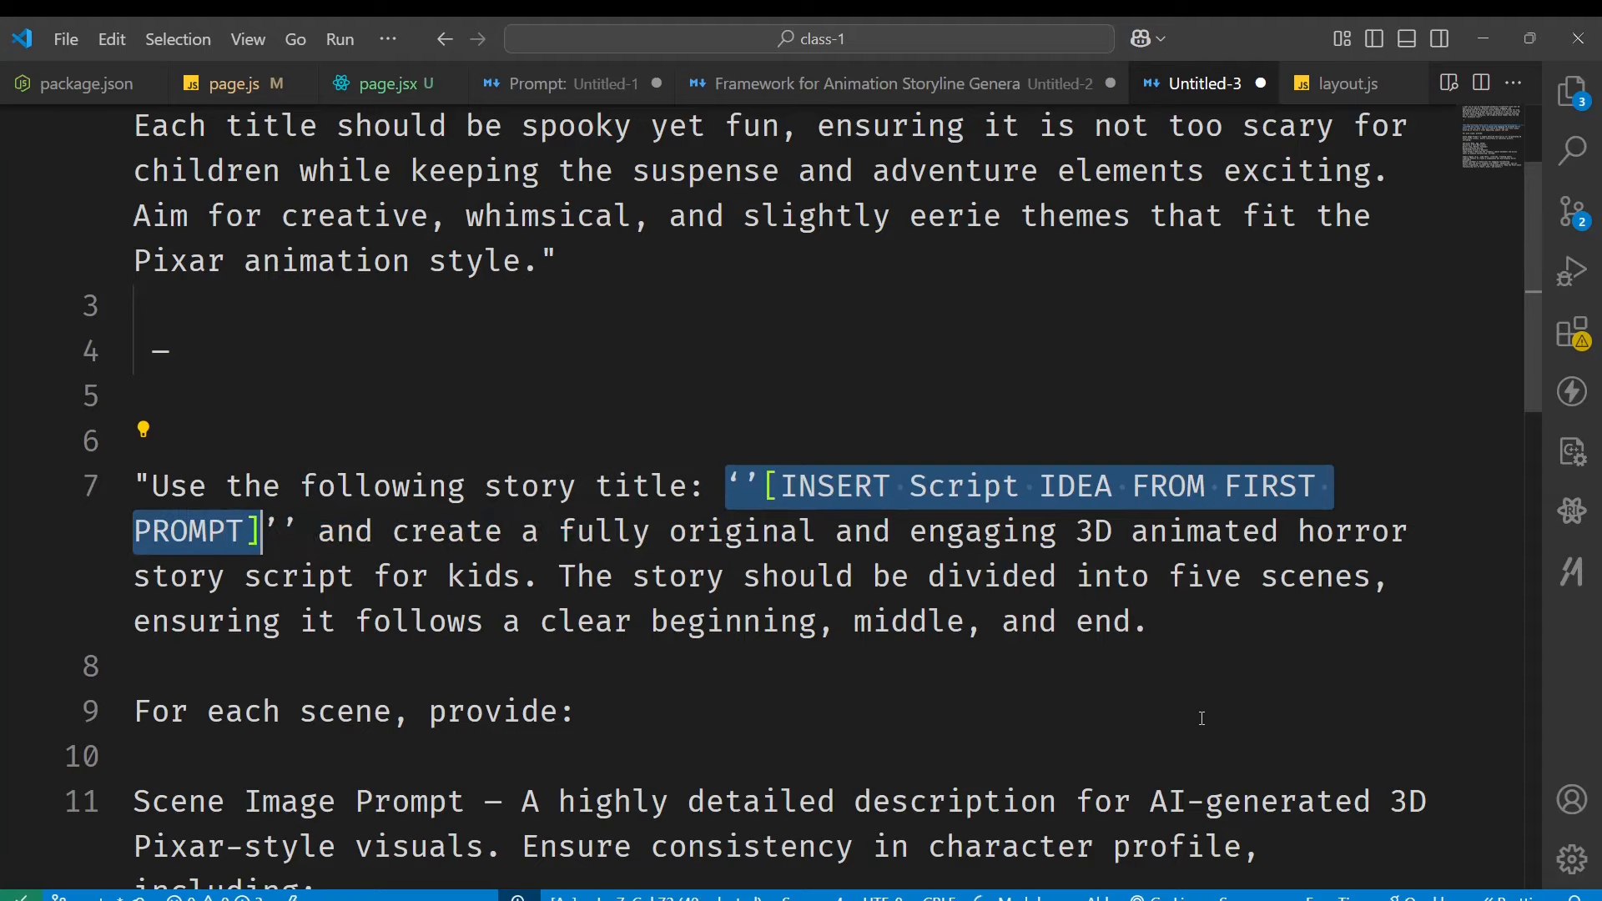
key(BackSpace)
text(")
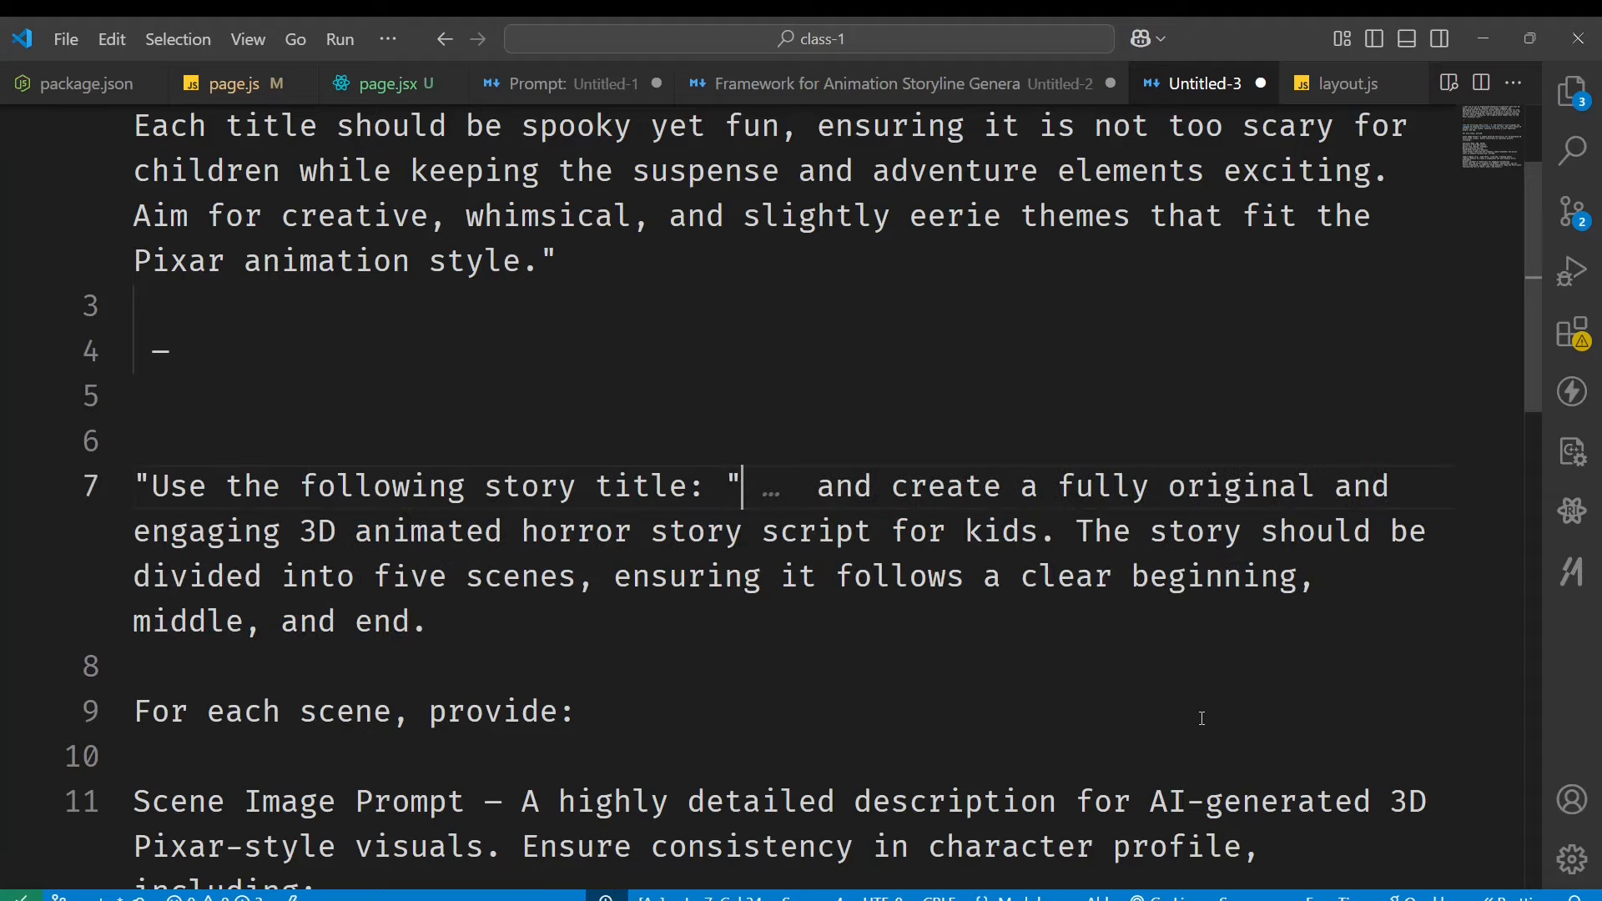
key(ctrl+v)
text(")
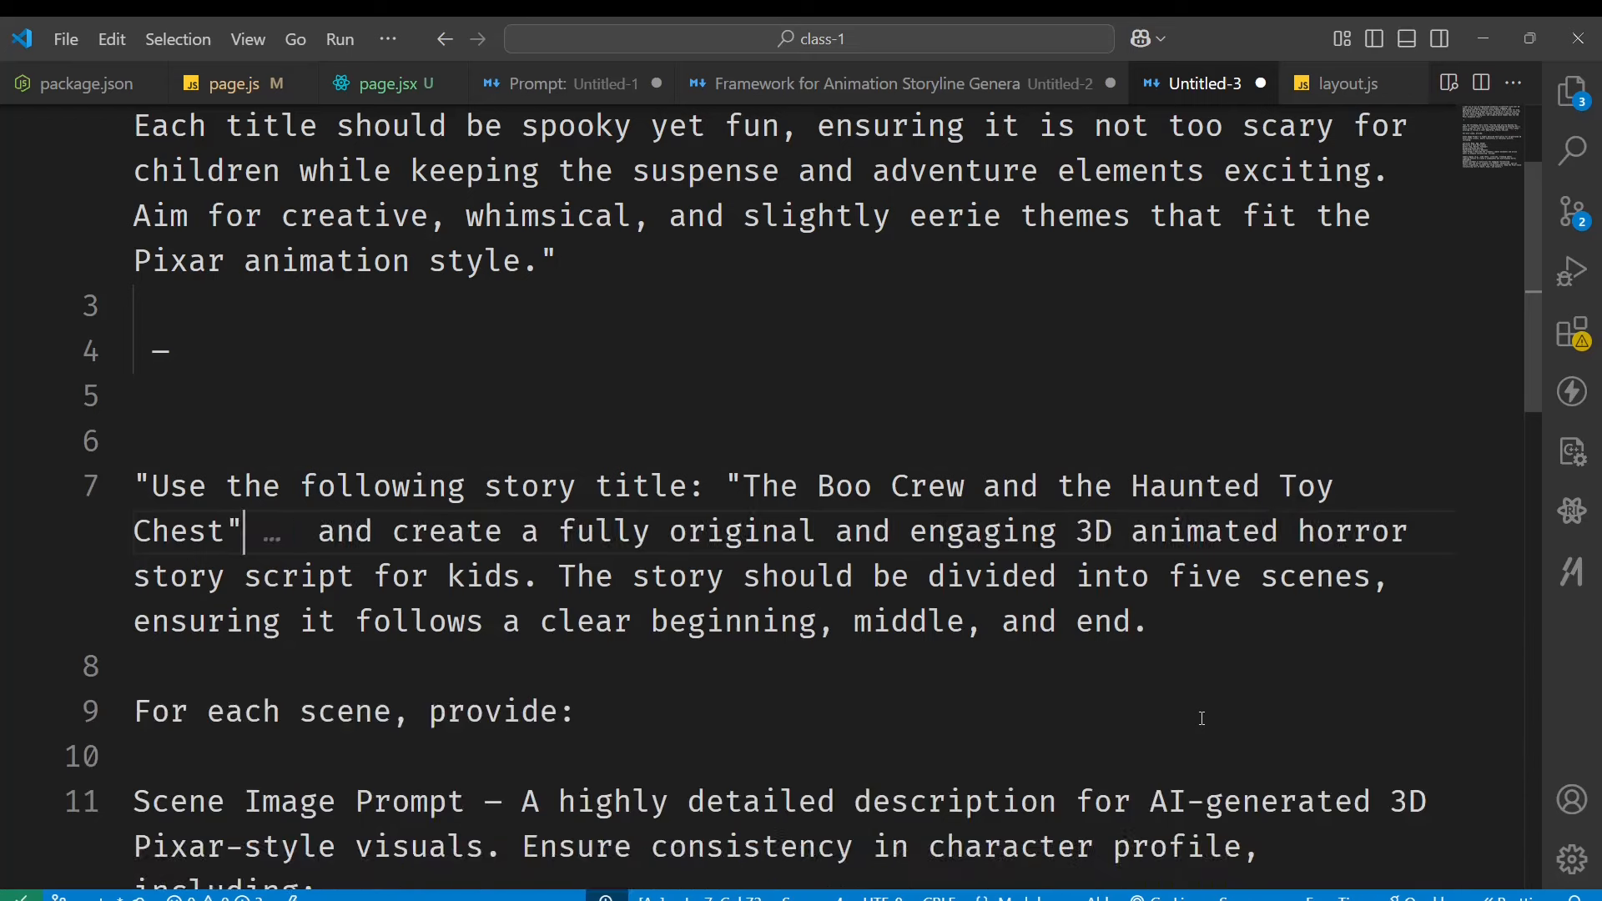
Delete the opening quotation mark before "Use the following story title".
scroll(1102, 190, down, 2)
click(689, 384)
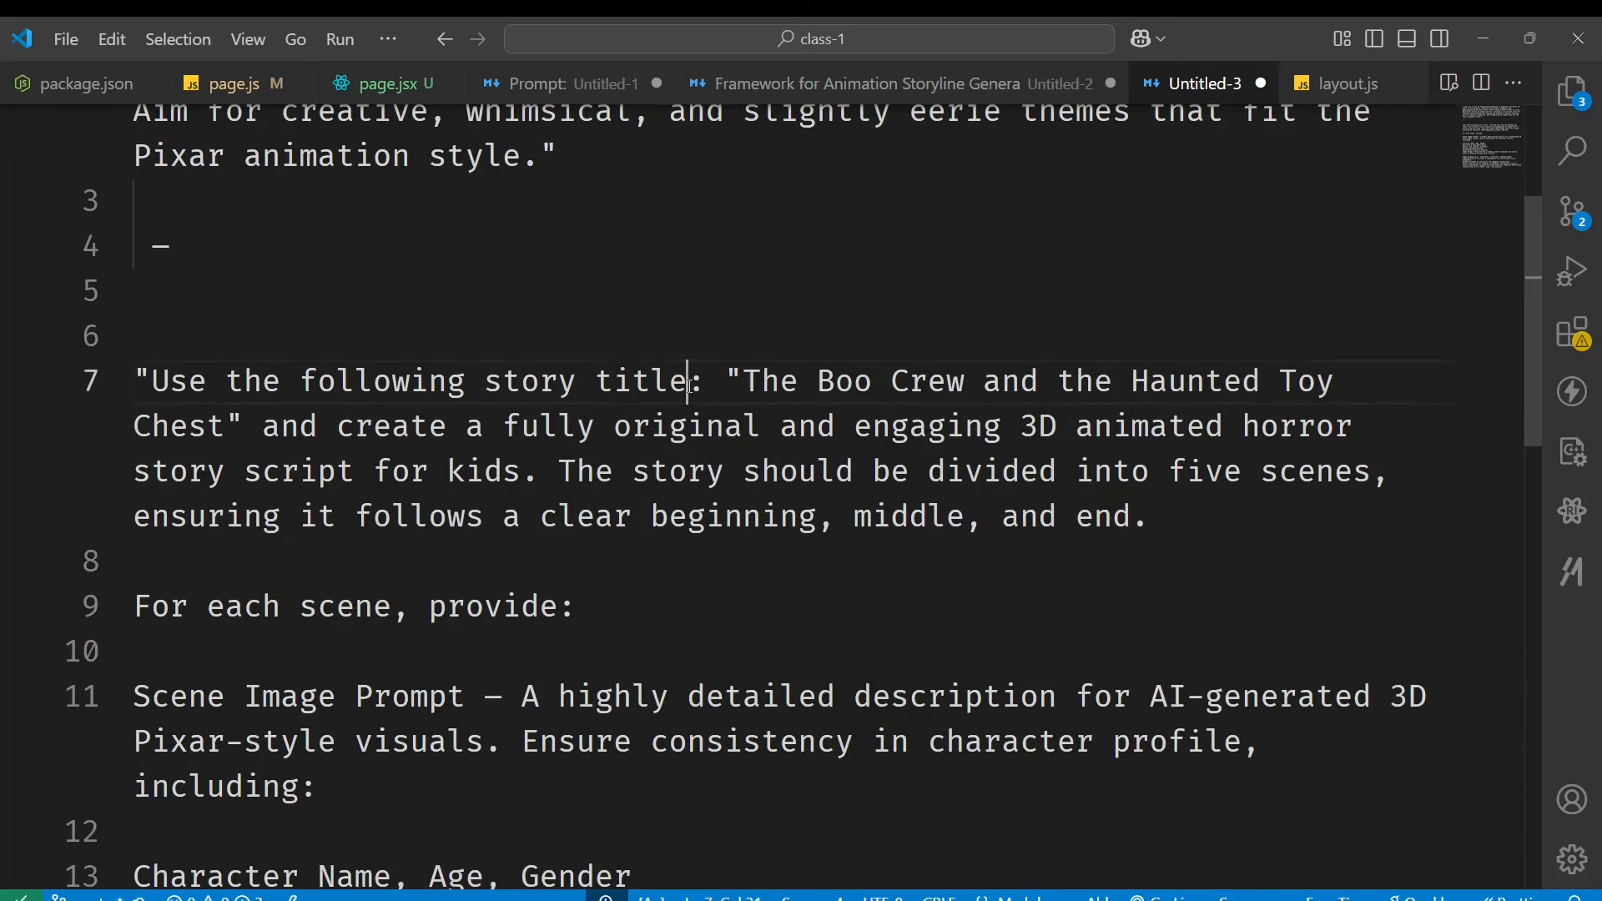
key(Home)
key(Delete)
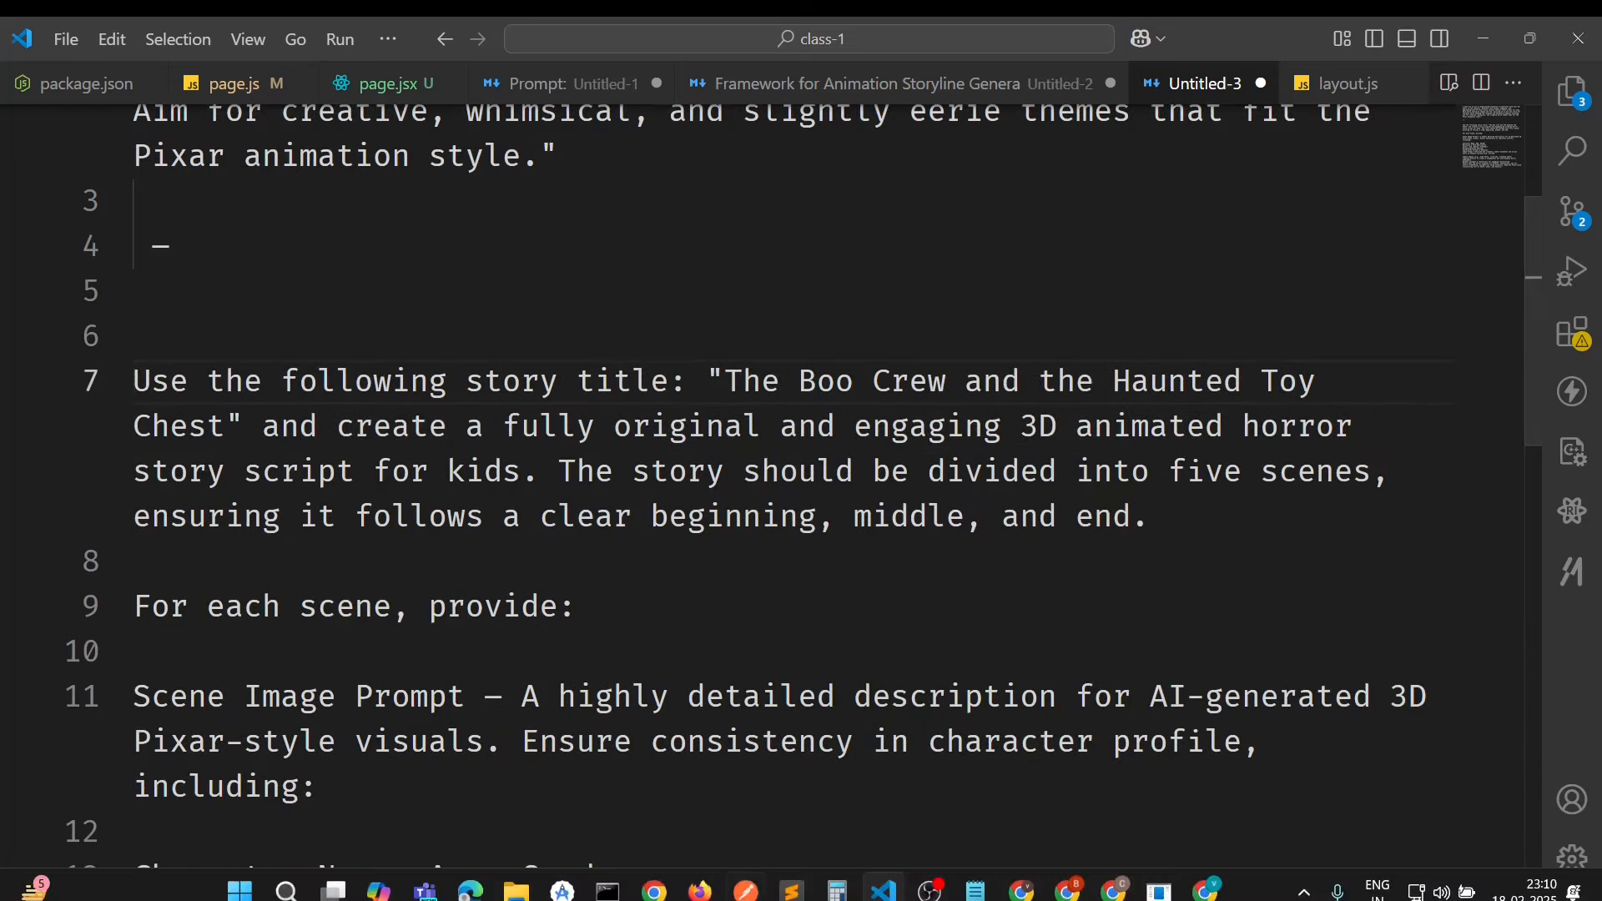
Replace the word "horror" with "cartoon fantasy" in the script prompt's description of the 3D animated story.
click(816, 384)
click(927, 384)
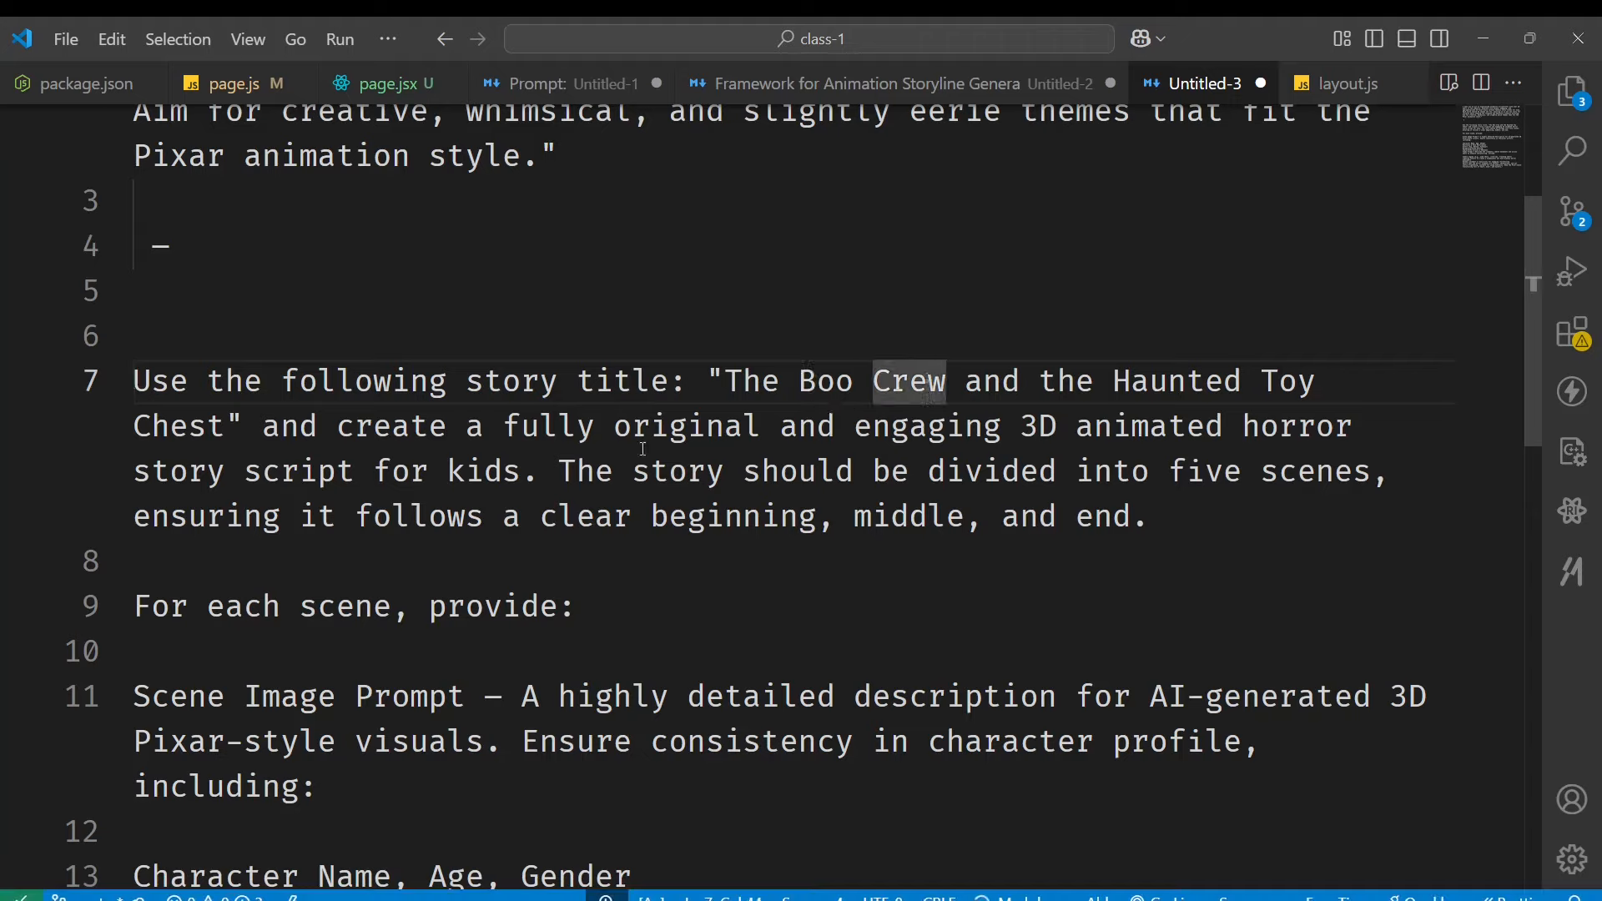
click(1117, 435)
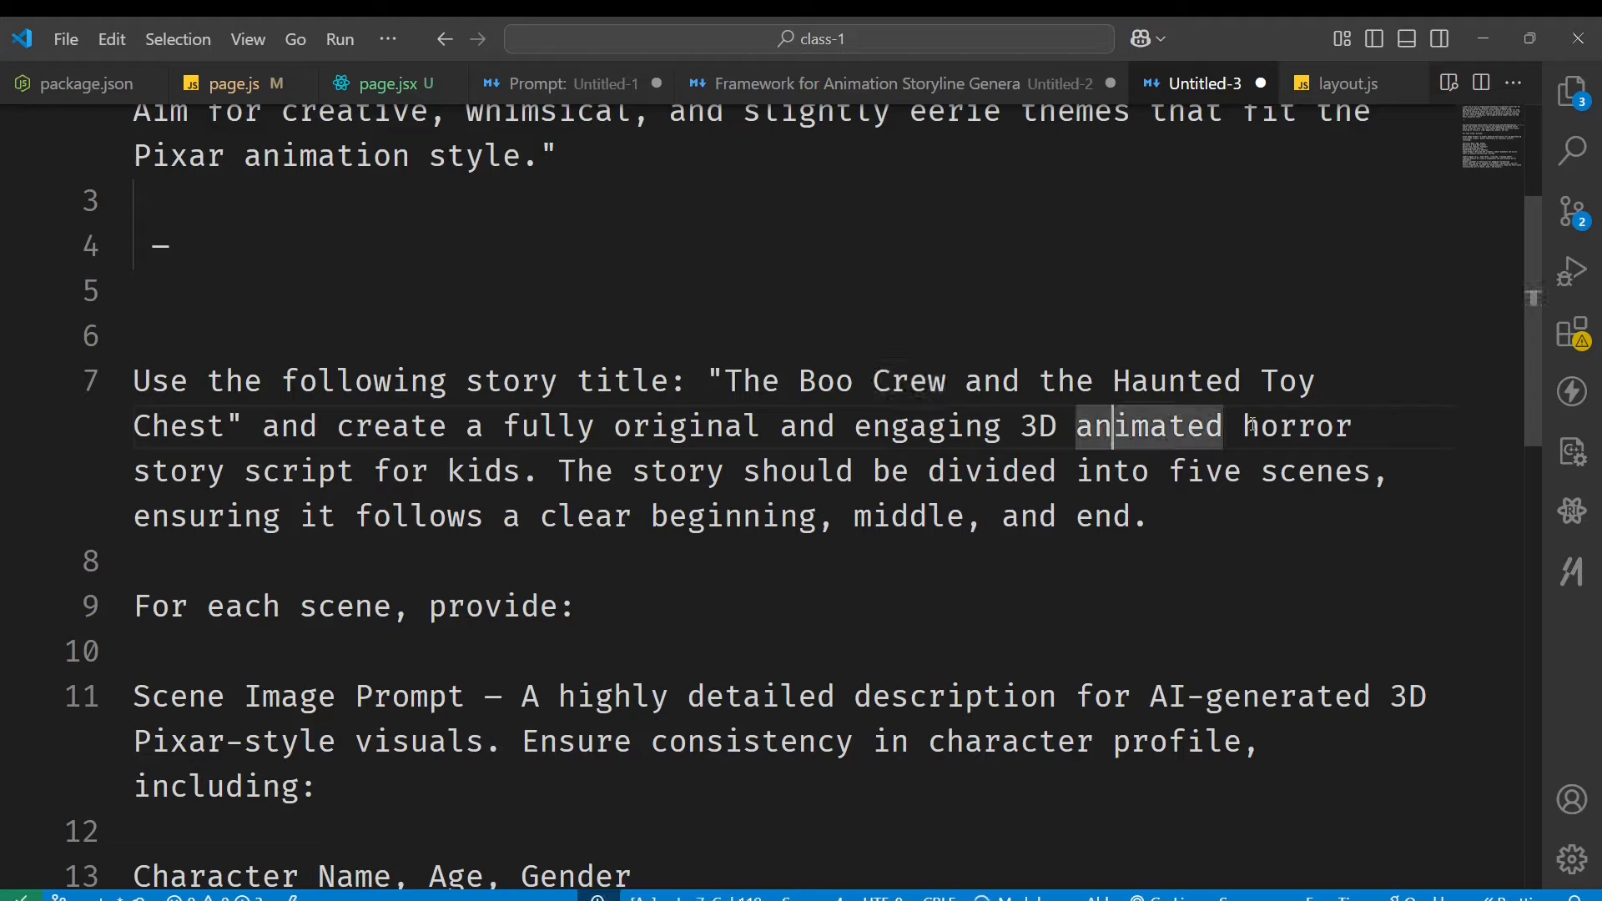
click(1262, 421)
key(Left)
key(Delete)
key(Delete)
key(Delete)
key(Delete)
key(Delete)
key(Delete)
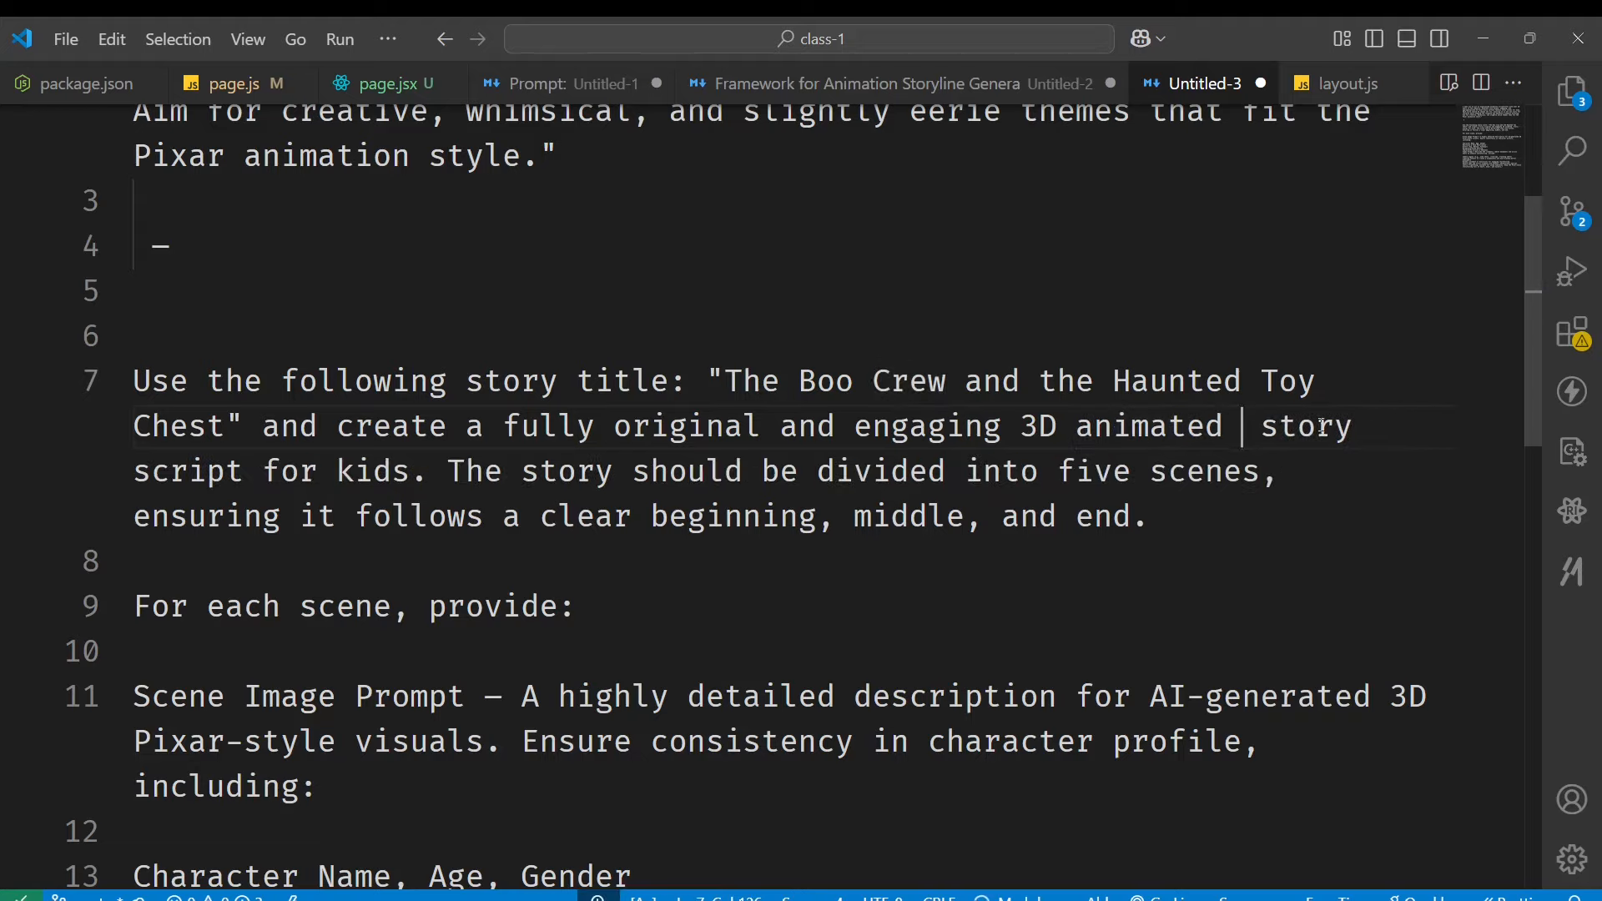
scroll(1047, 394, up, 2)
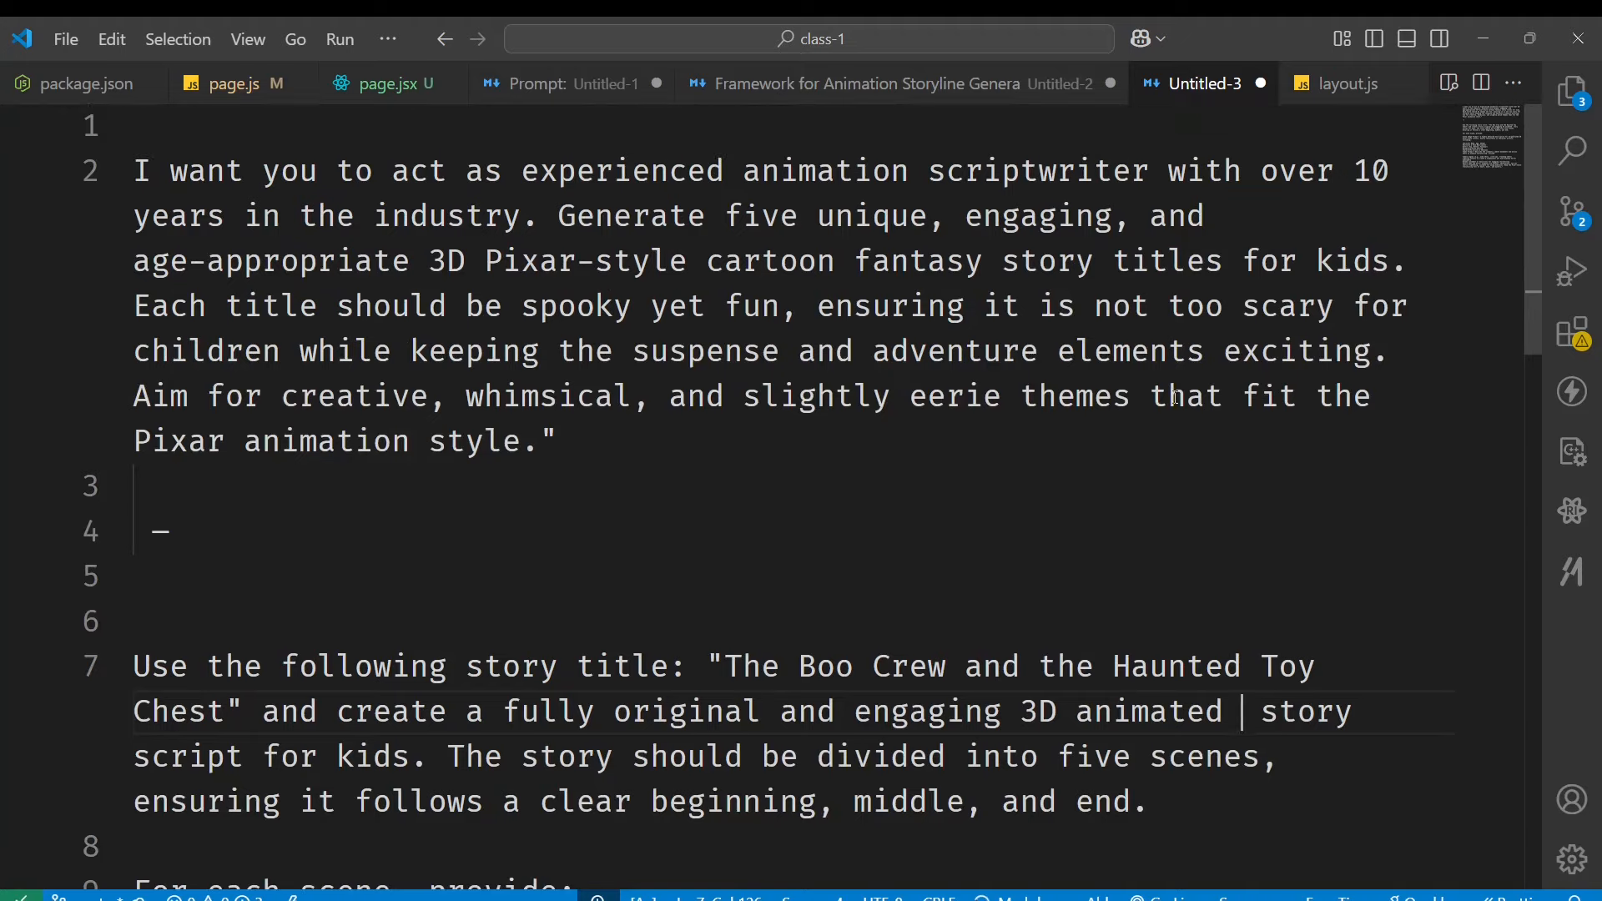
scroll(1066, 287, down, 2)
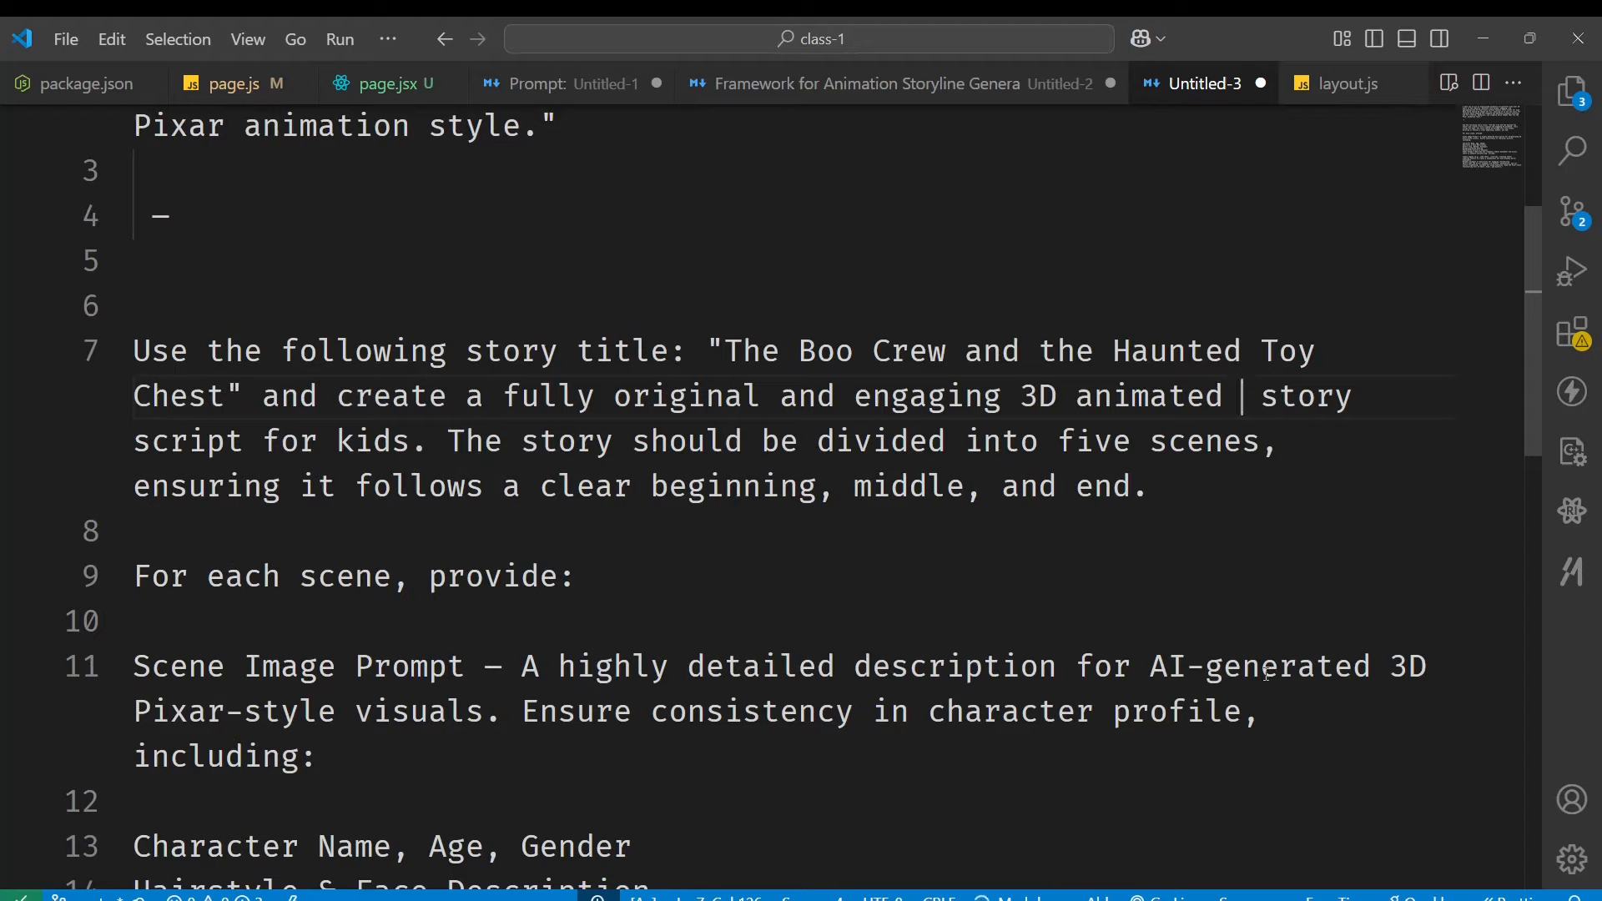
text(cartoon fan)
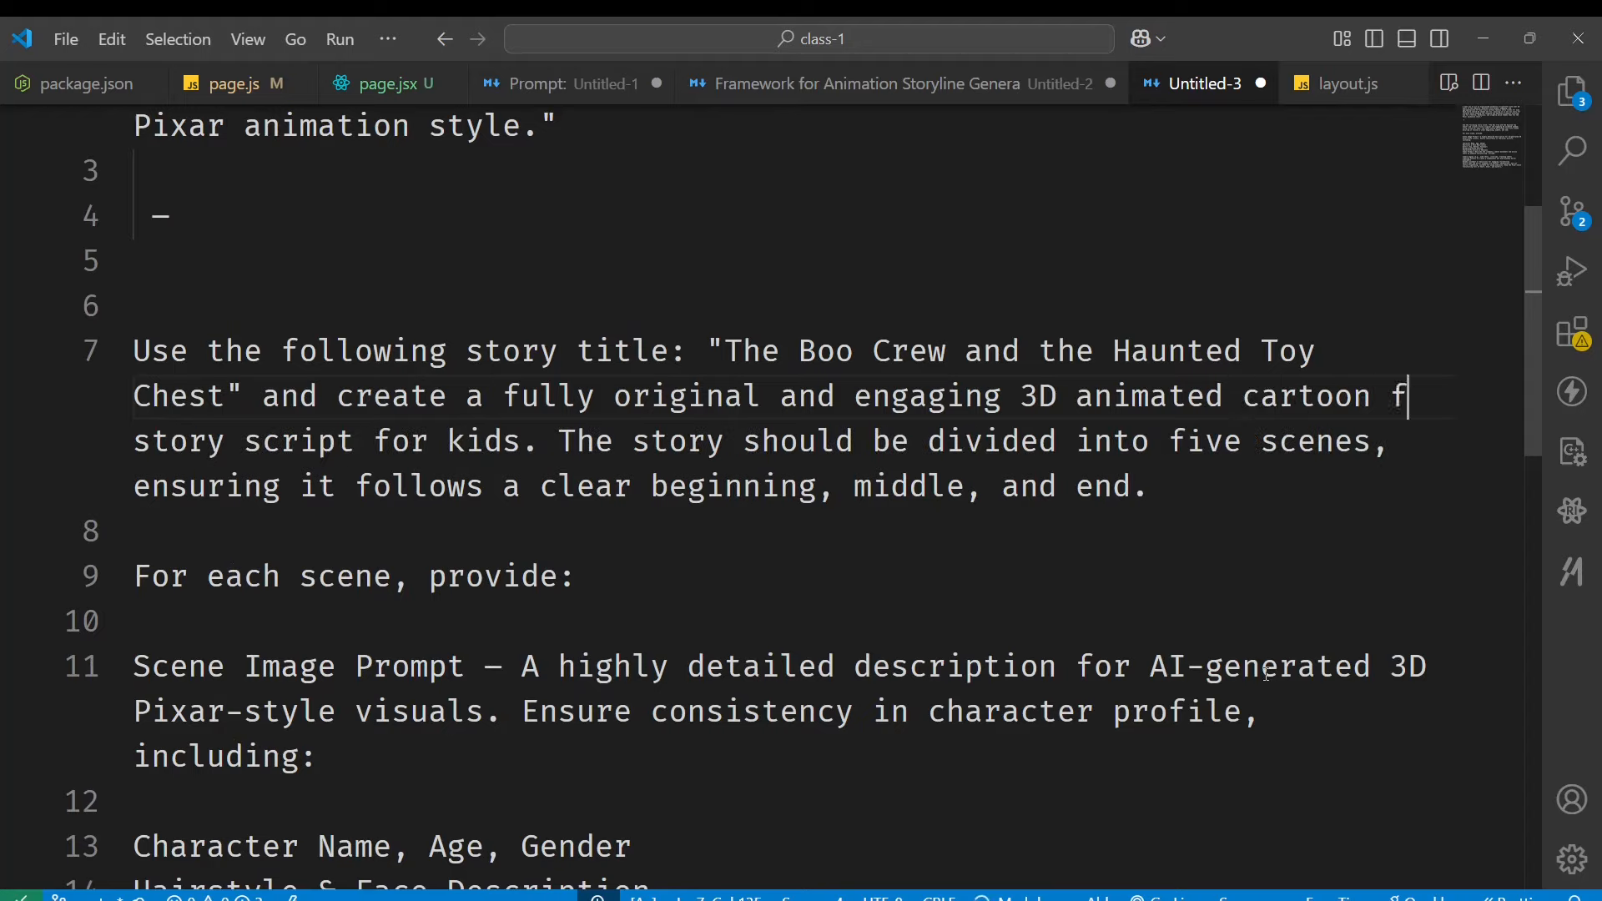
text(tasy)
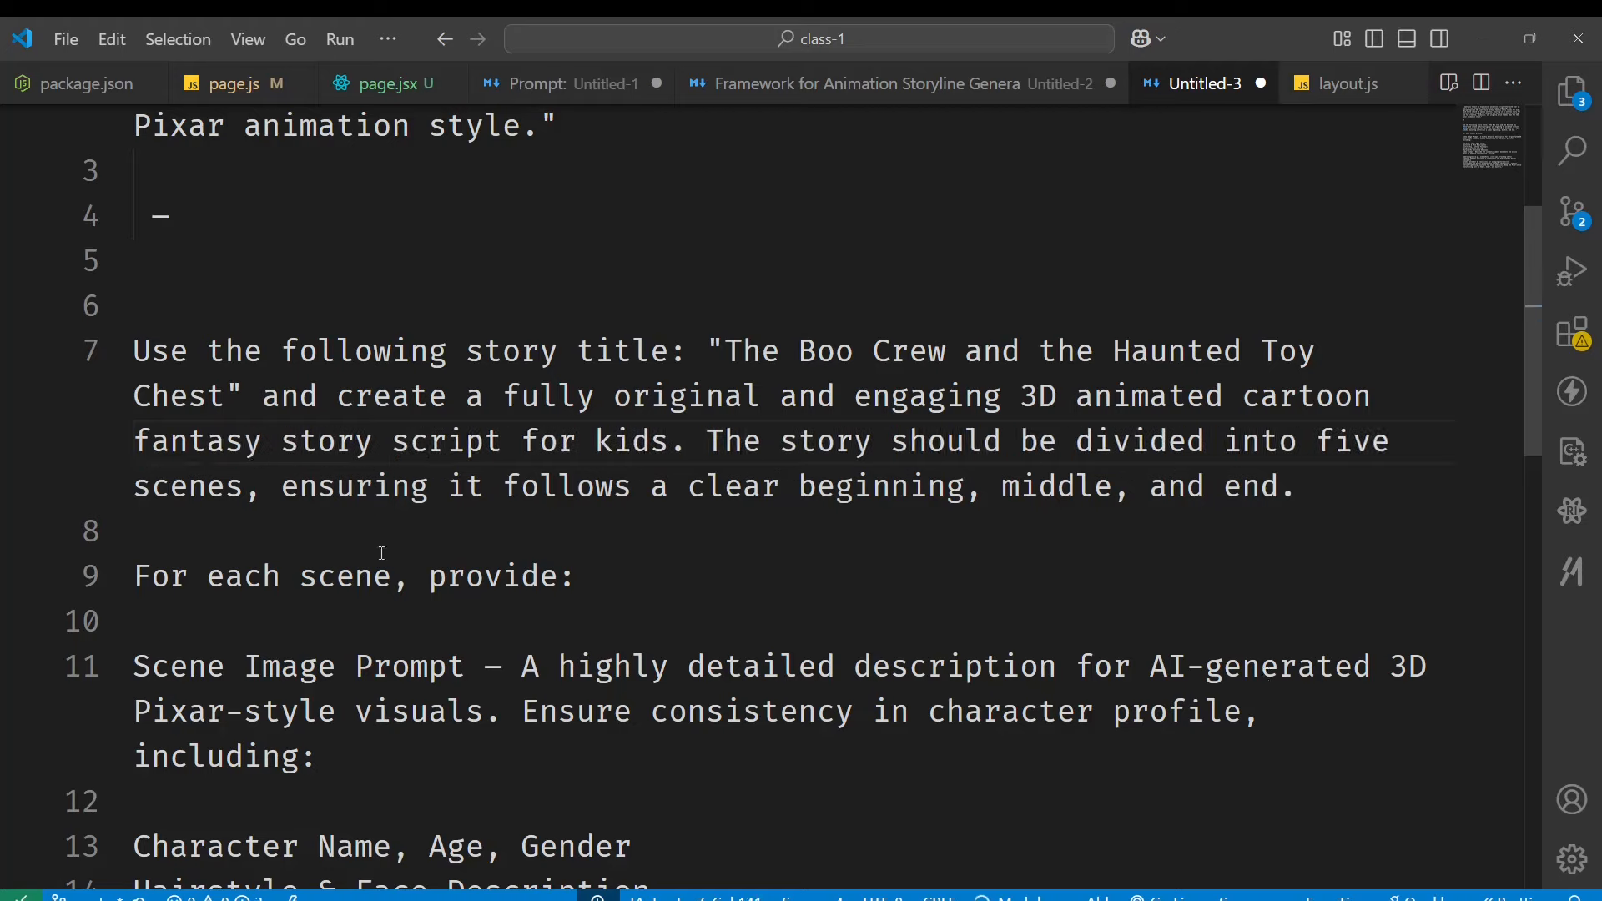
Read through the scene requirements and remove the blank line above "For each scene, provide:".
click(907, 523)
scroll(893, 524, down, 1)
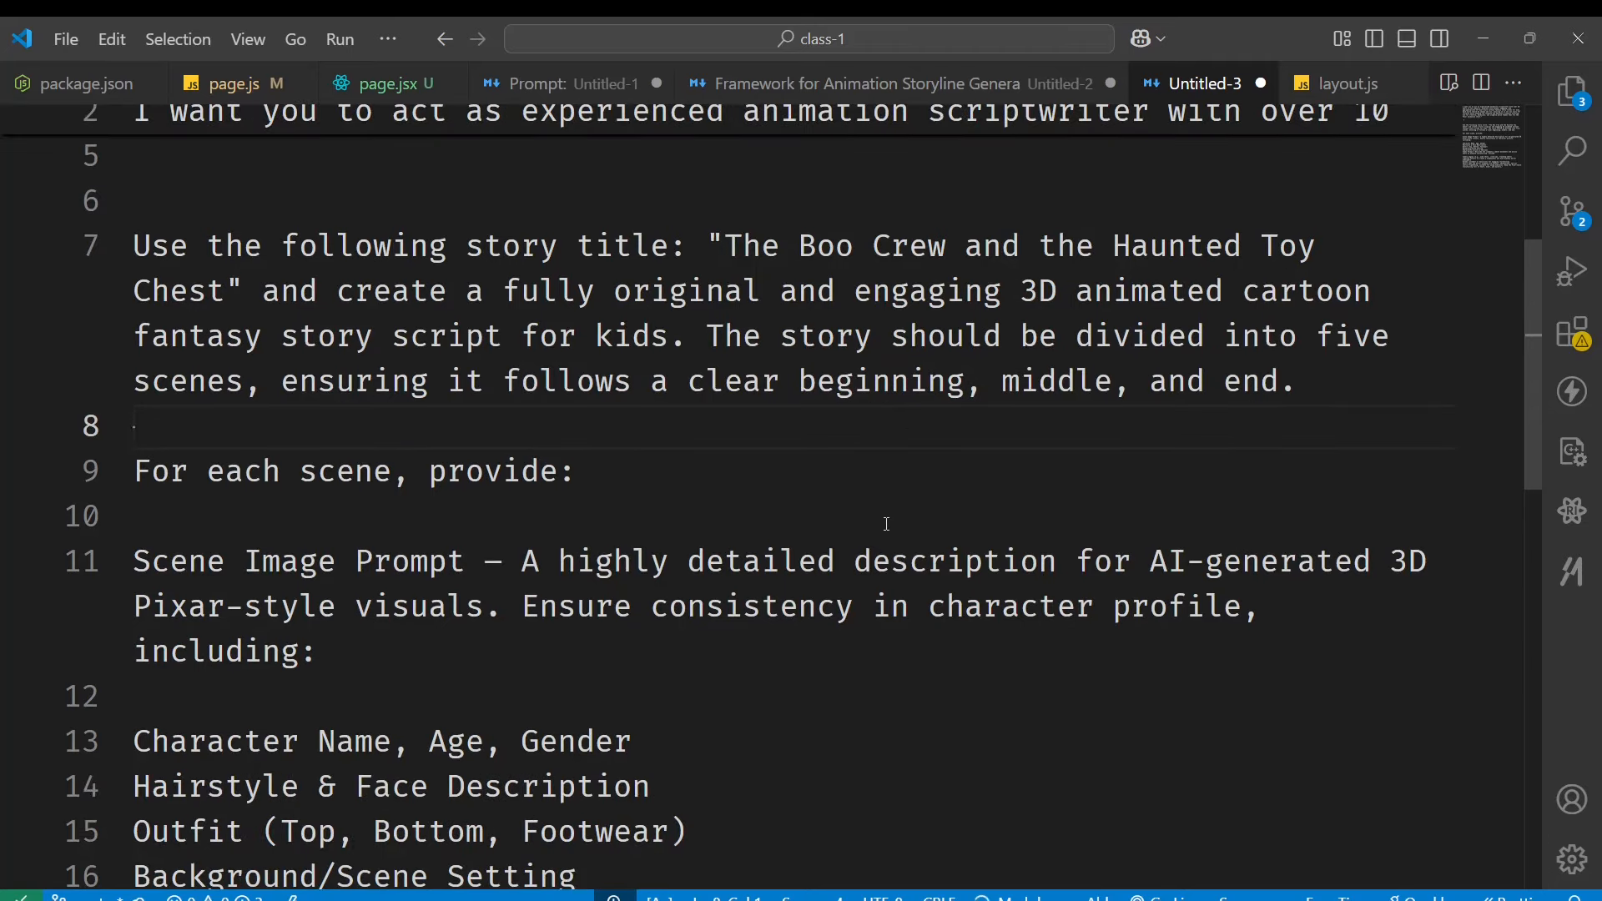
scroll(273, 480, down, 1)
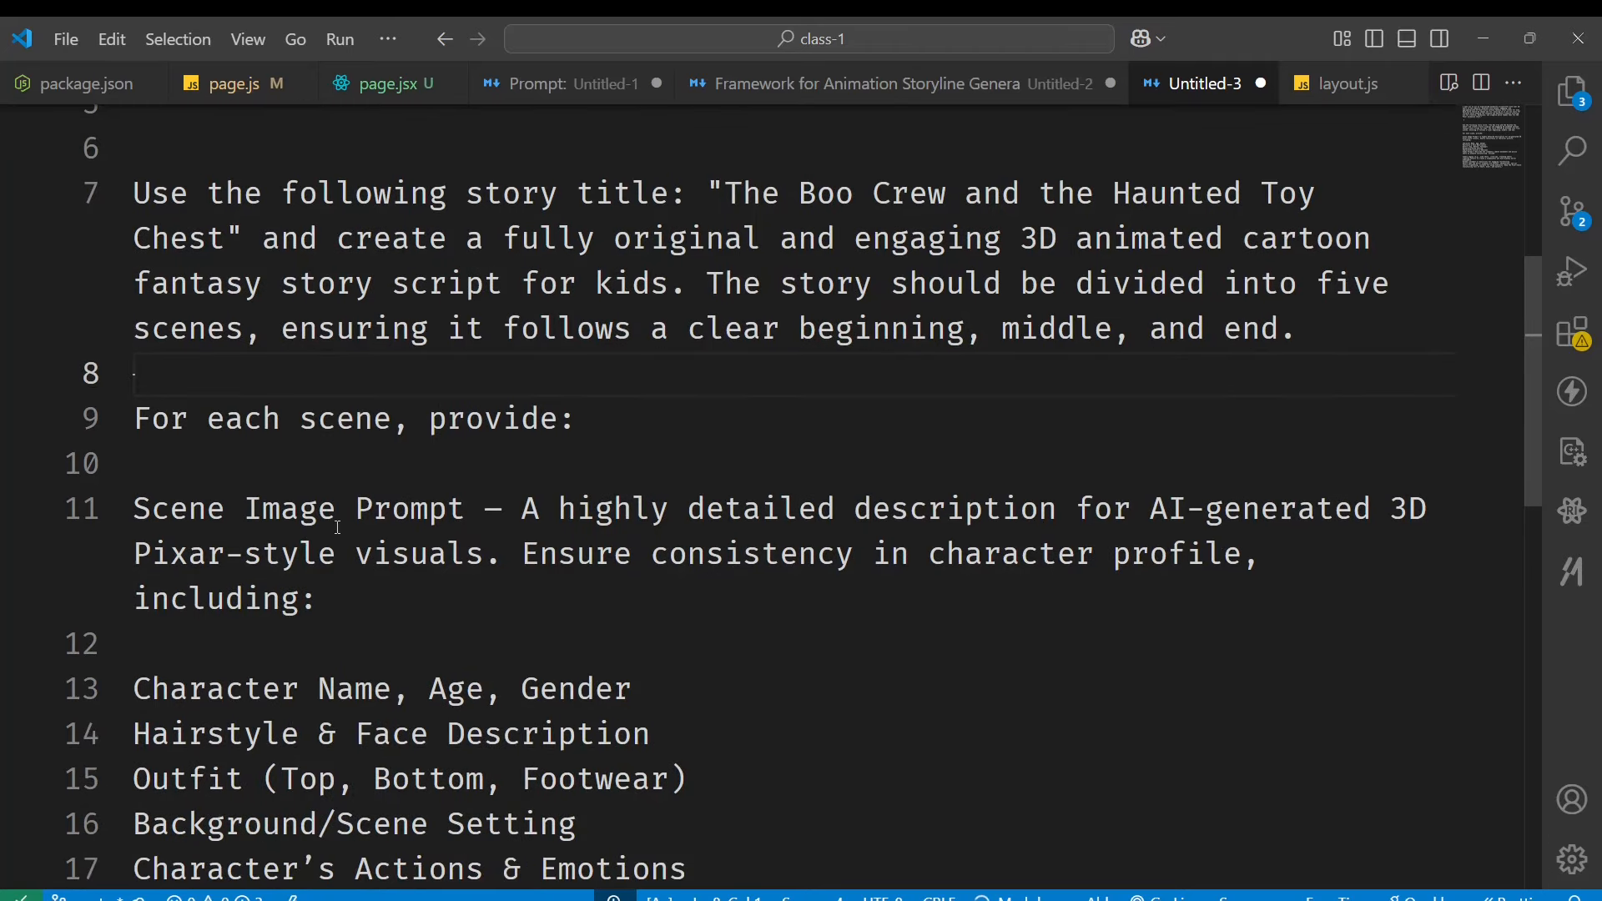
click(518, 525)
scroll(663, 617, down, 1)
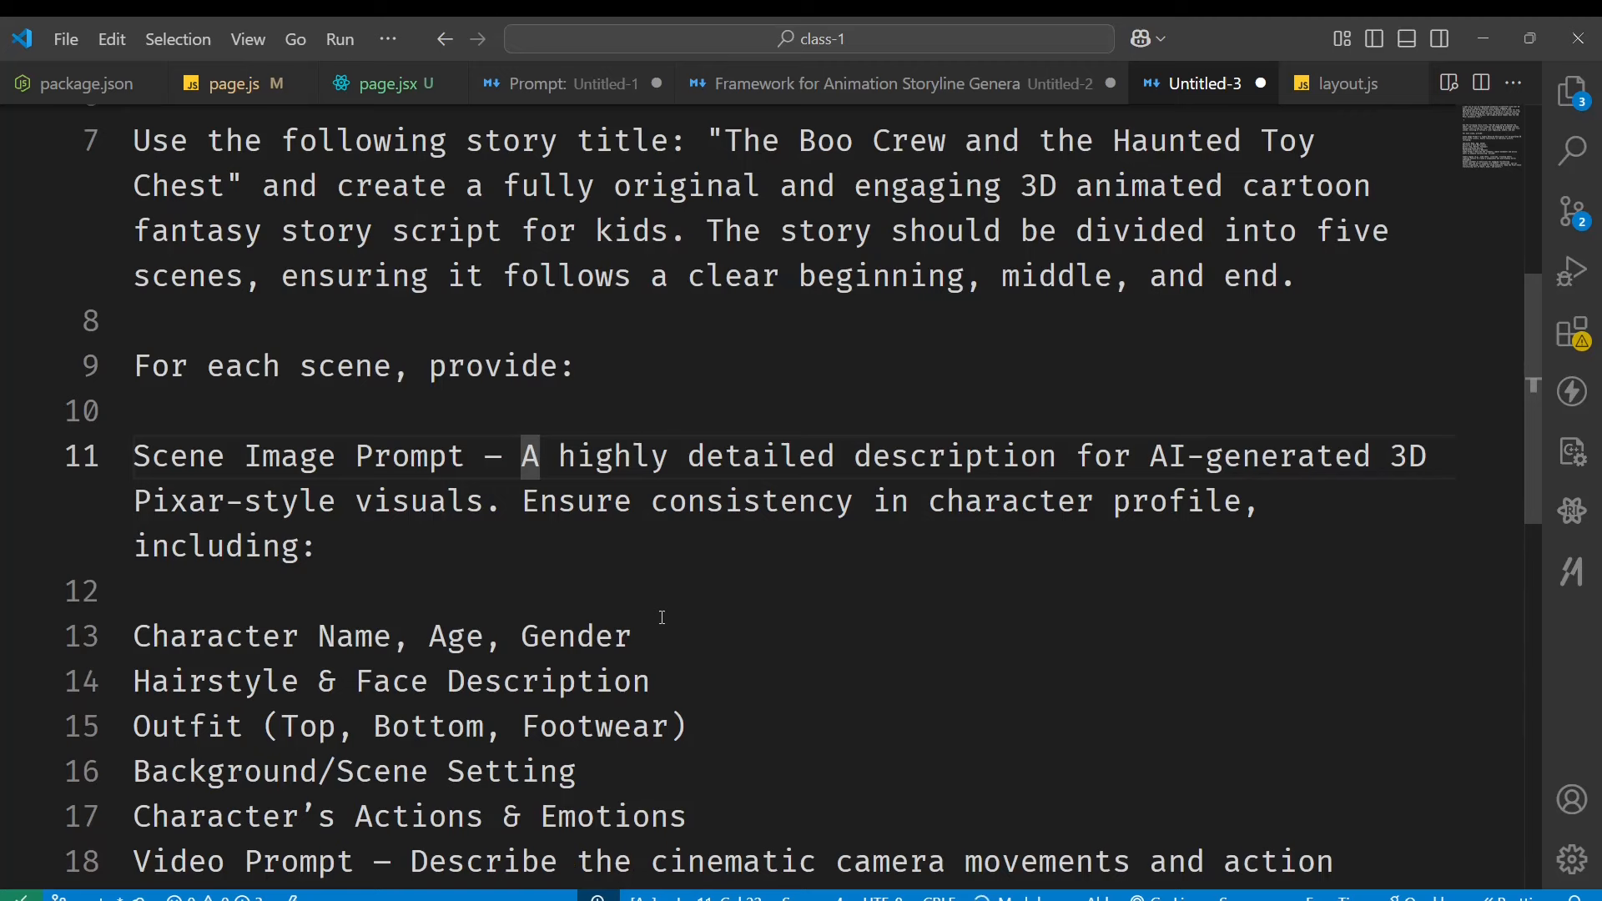
scroll(663, 617, down, 1)
scroll(787, 599, up, 2)
key(Up)
key(Up)
key(Up)
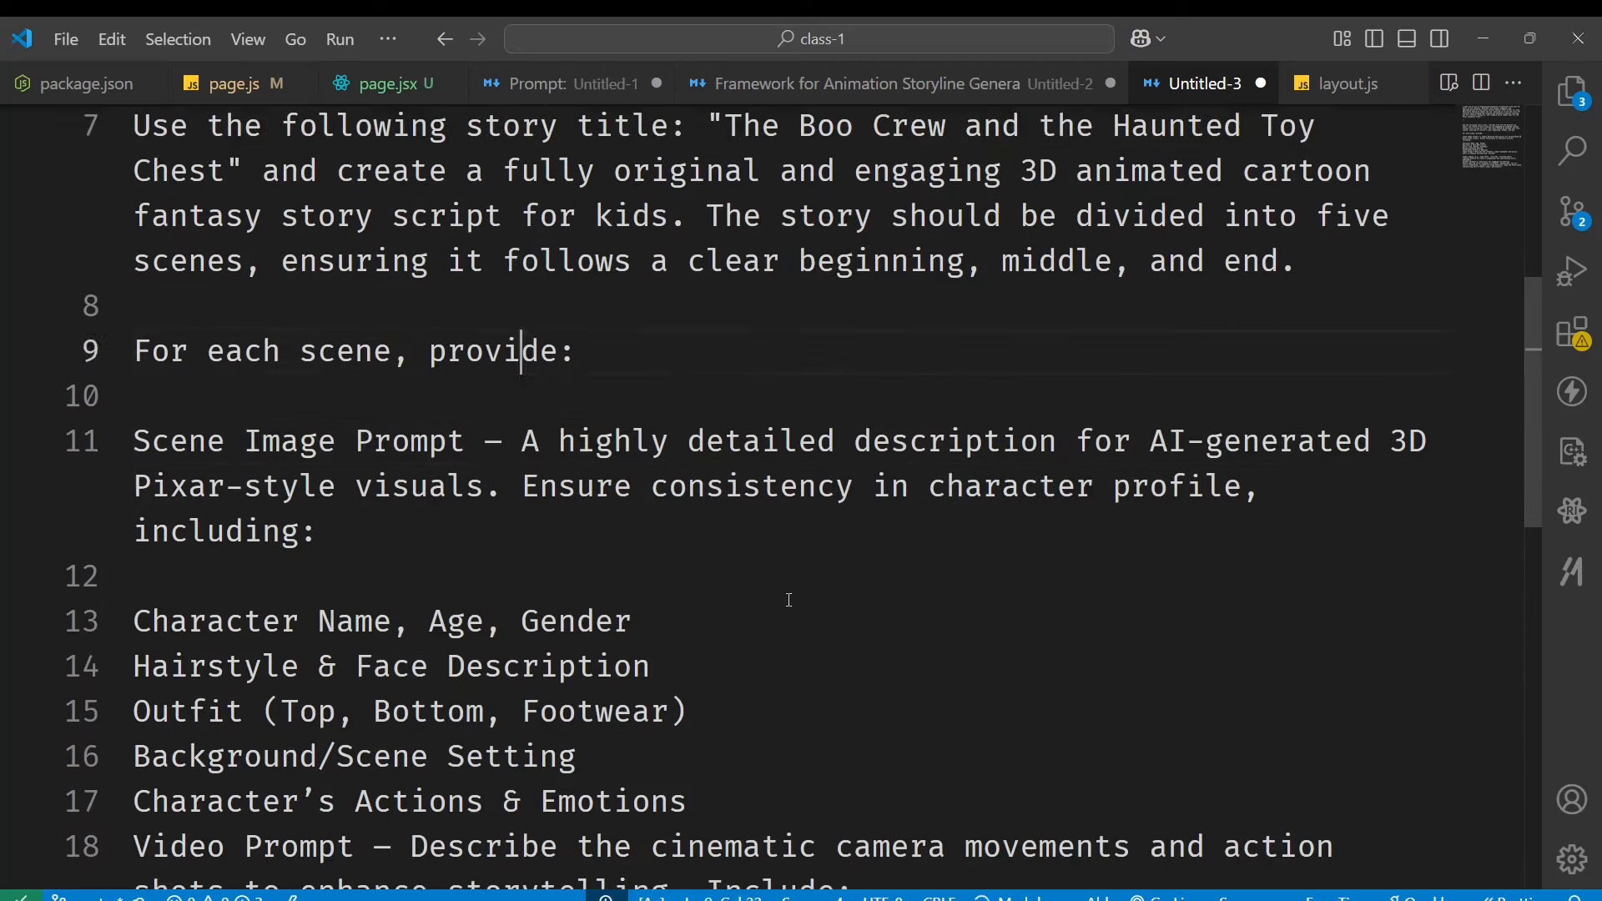
key(Delete)
Remove the blank line between "For each scene, provide:" and the Scene Image Prompt paragraph, keeping them on separate lines.
key(End)
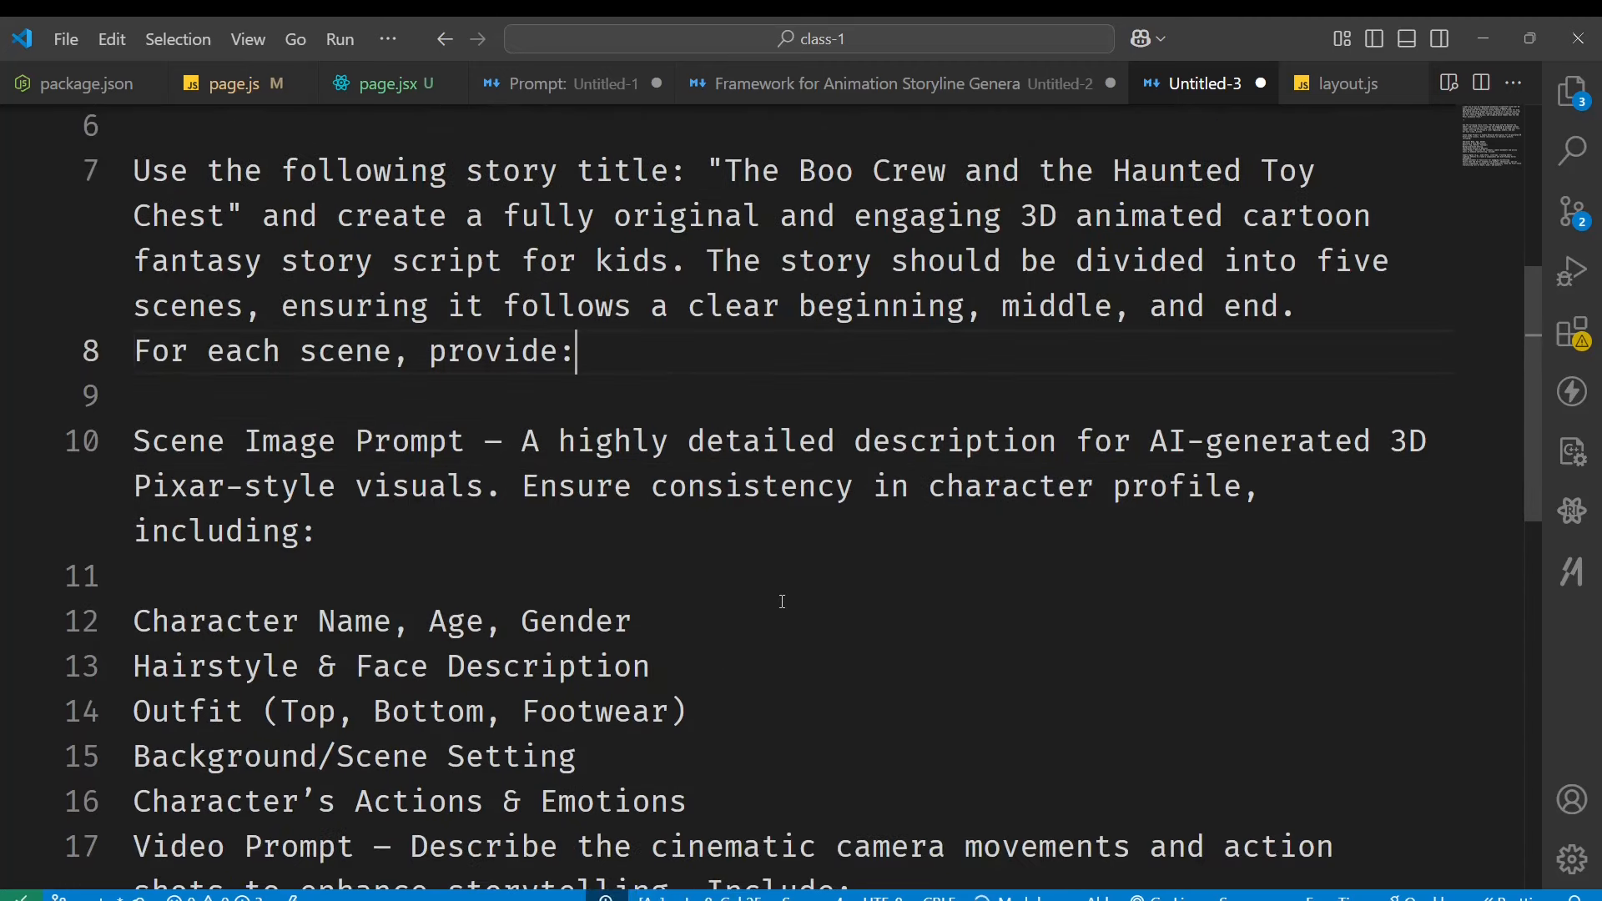
key(Delete)
key(Delete)
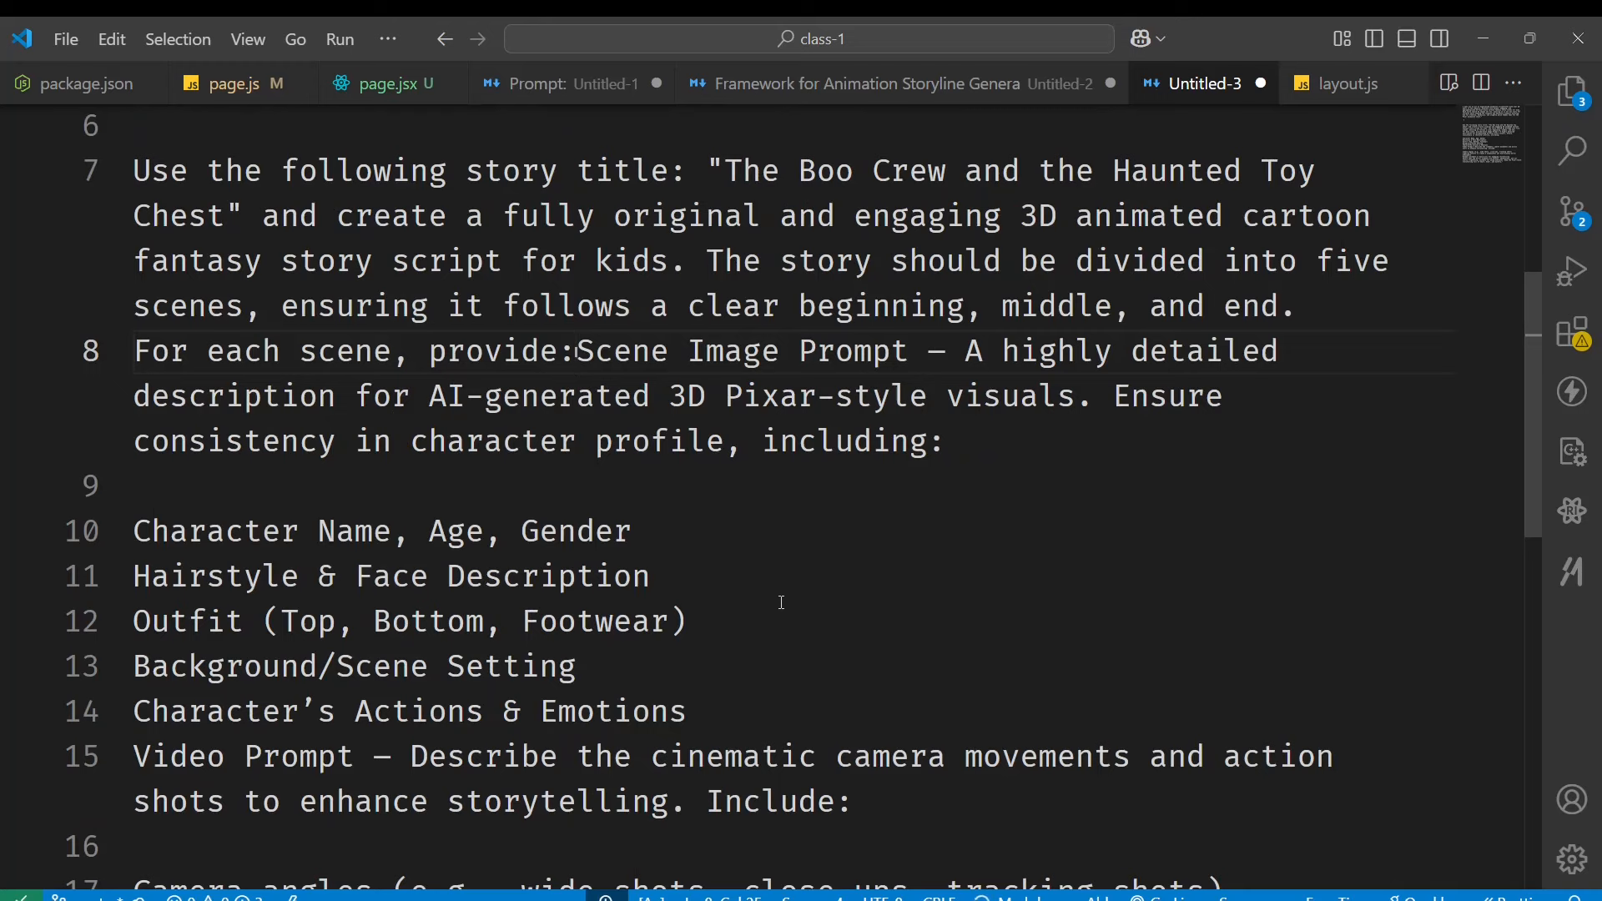
key(Return)
key(Down)
key(Down)
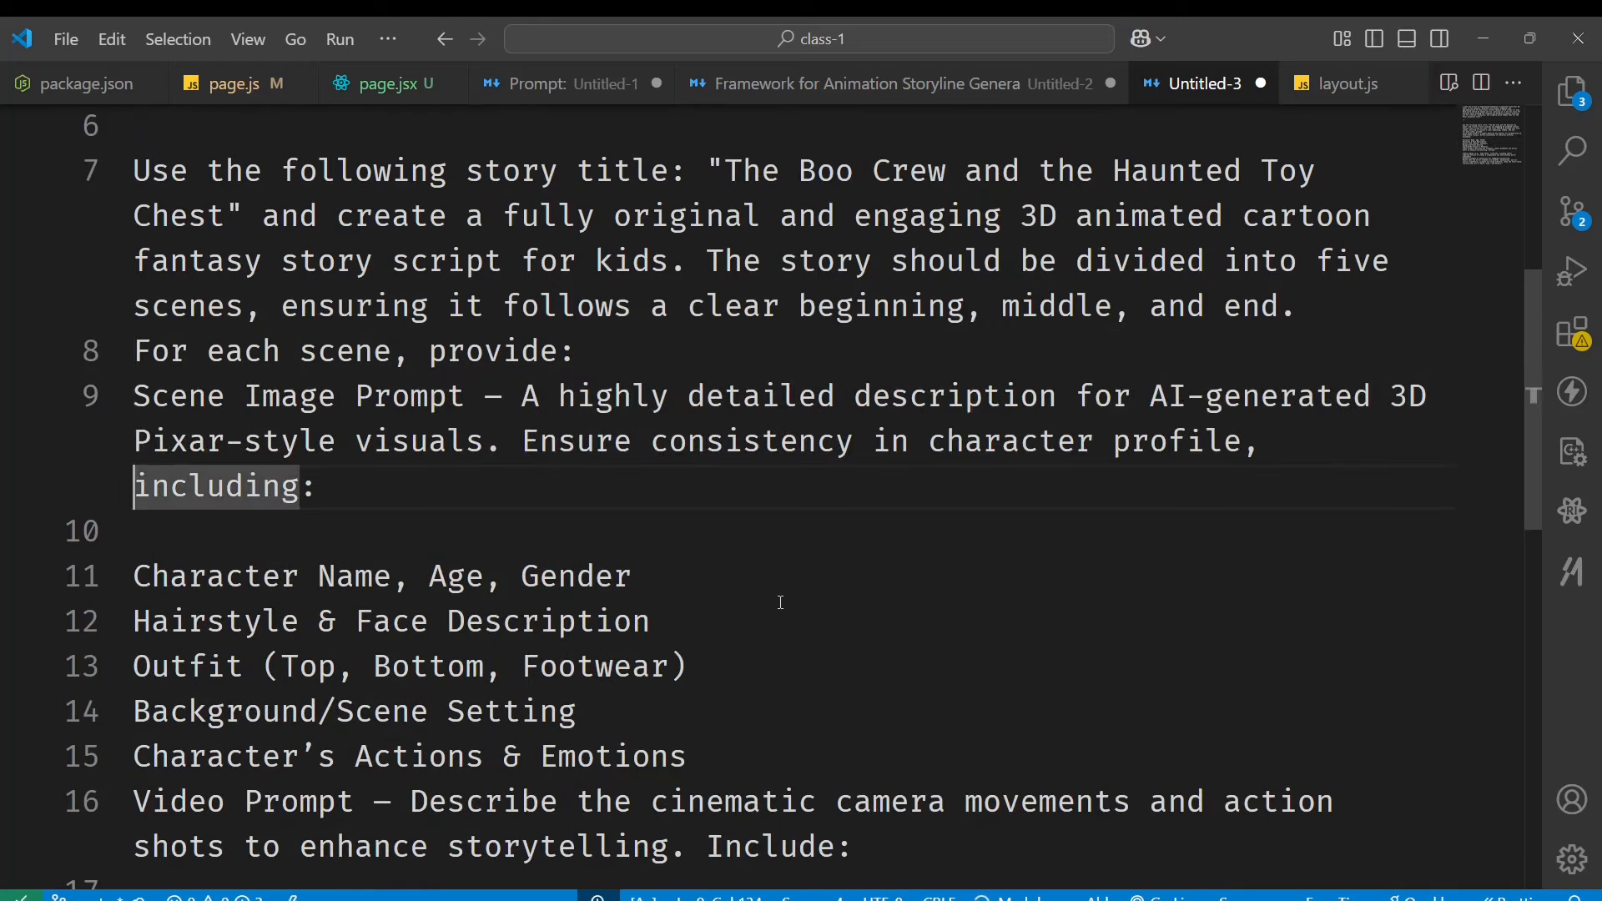
Remove the blank line between the Scene Image Prompt paragraph and "Character Name, Age, Gender".
key(Up)
key(End)
key(End)
key(Delete)
key(Down)
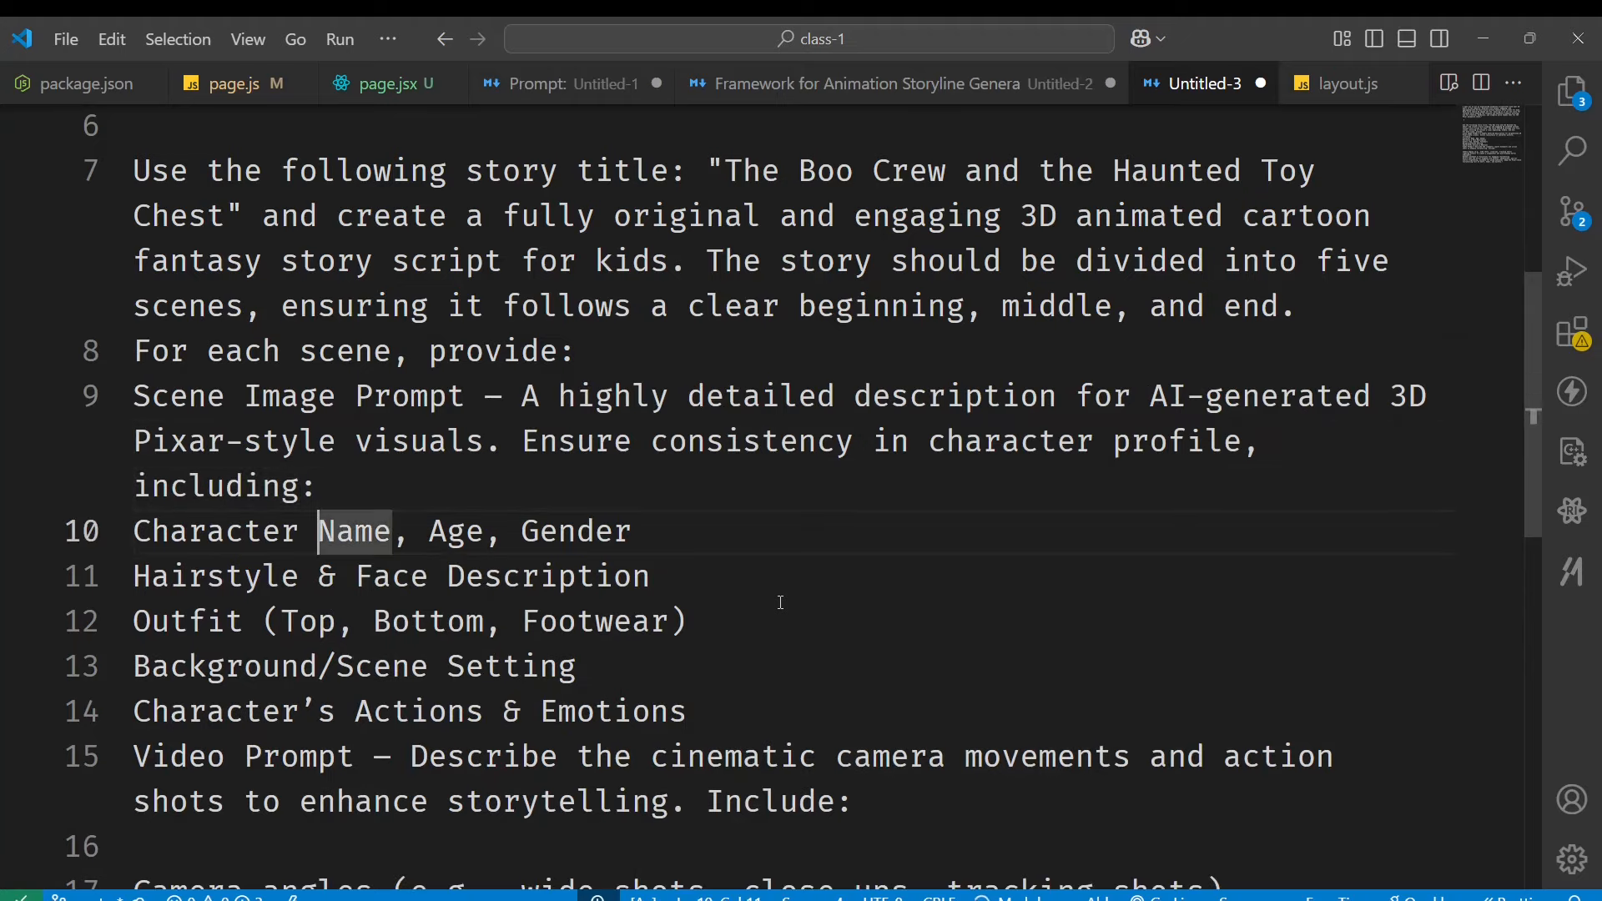
key(Up)
key(Up)
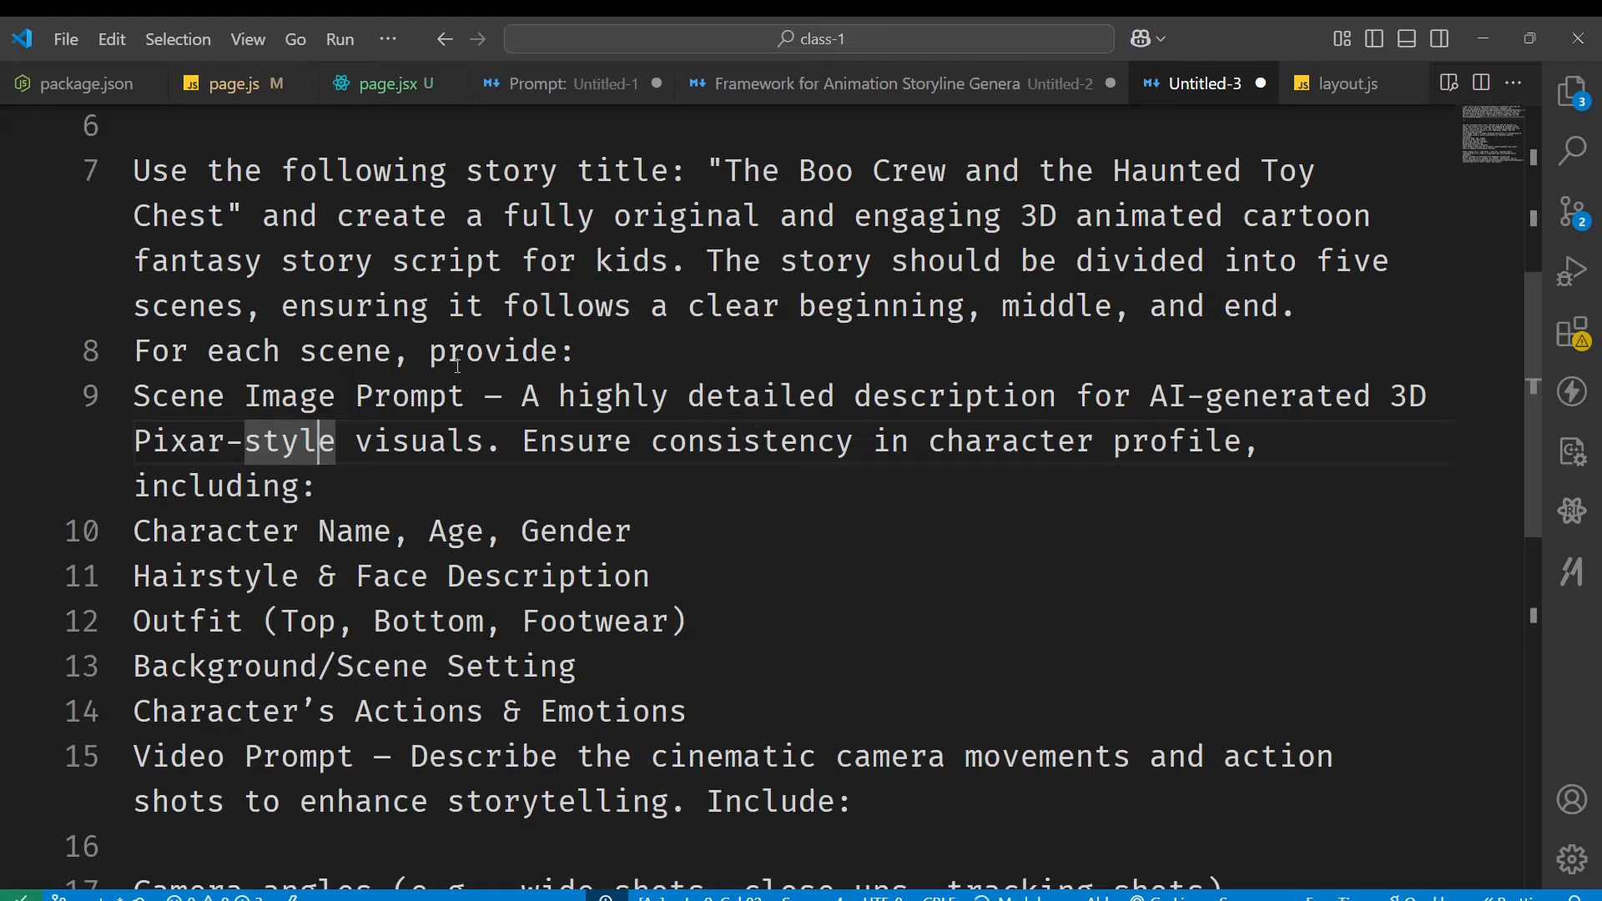
Read through the Scene Image Prompt paragraph and the character, outfit, background and emotion items listed under it.
click(409, 409)
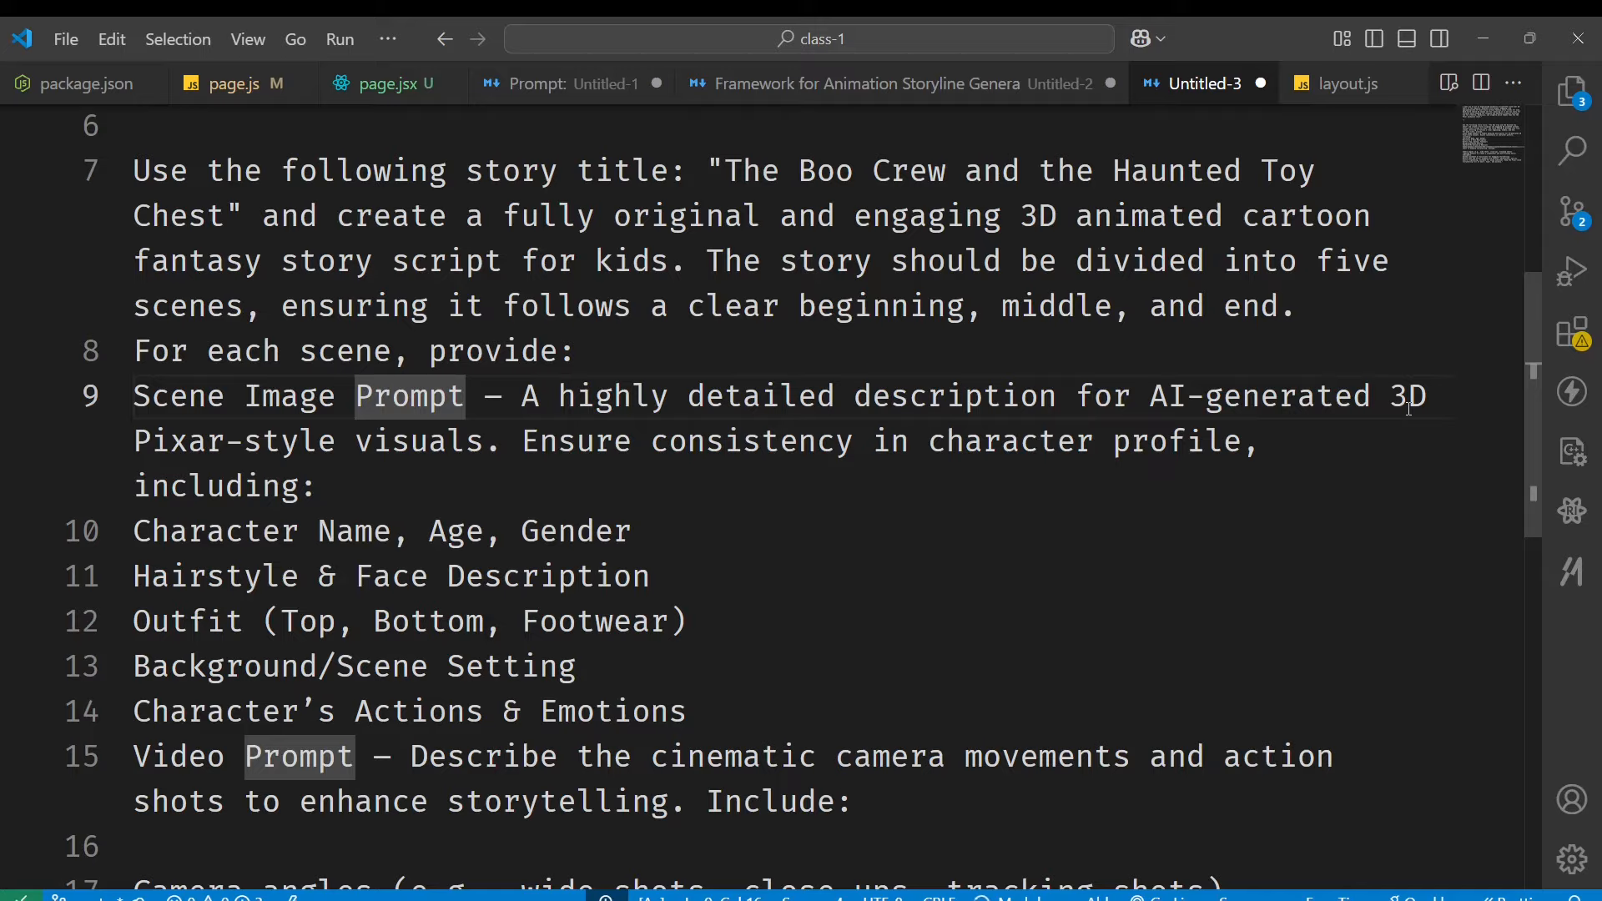
click(631, 451)
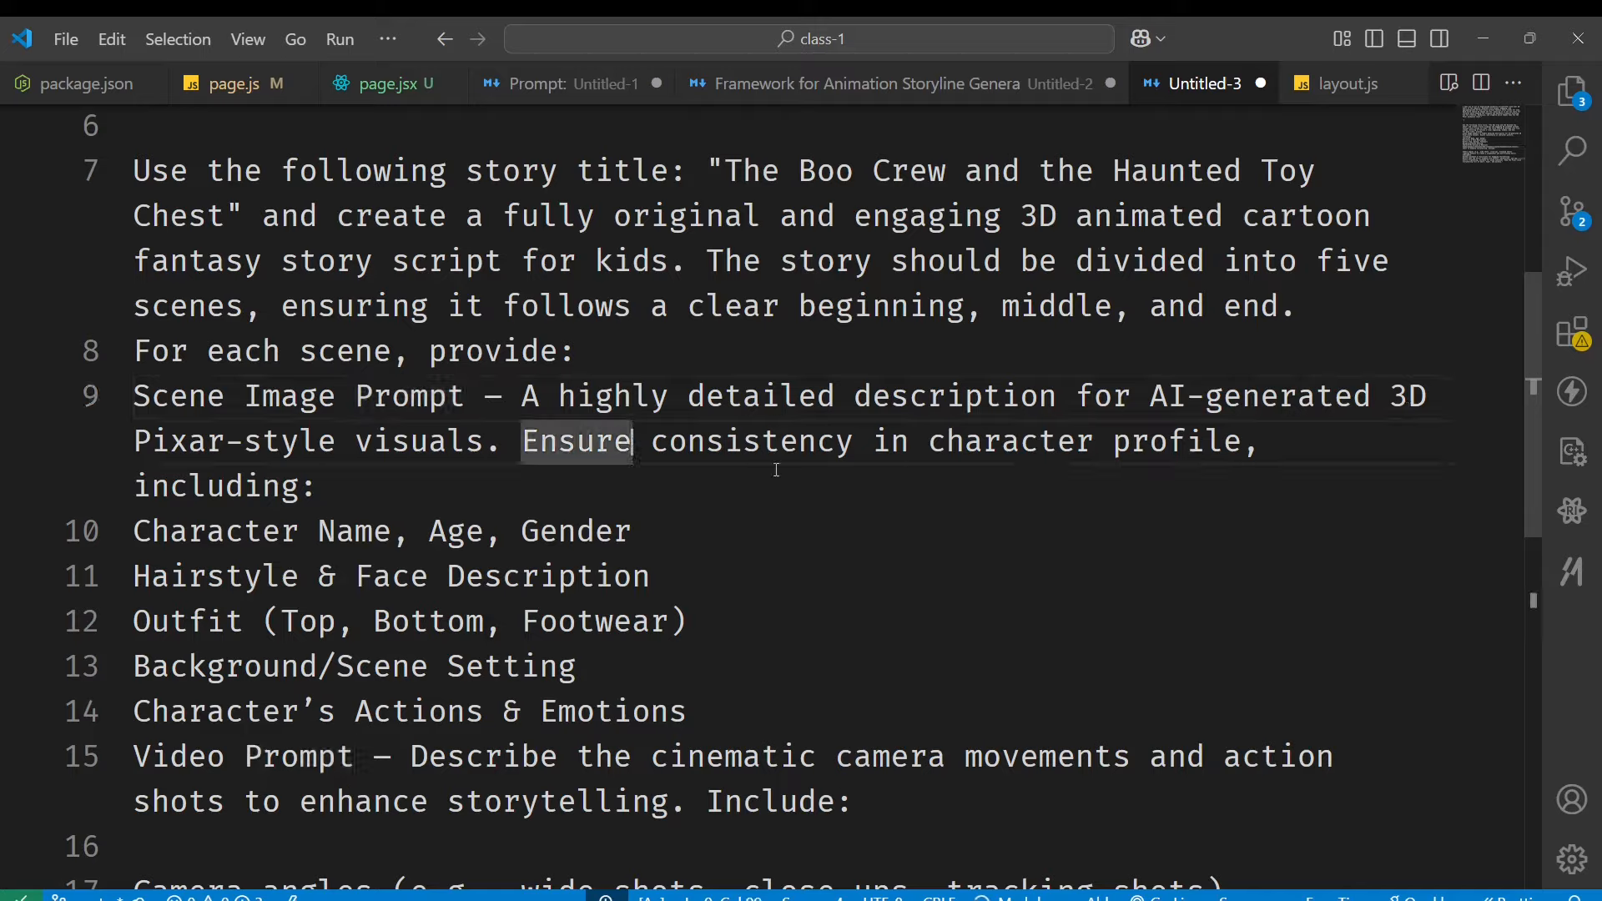
click(404, 492)
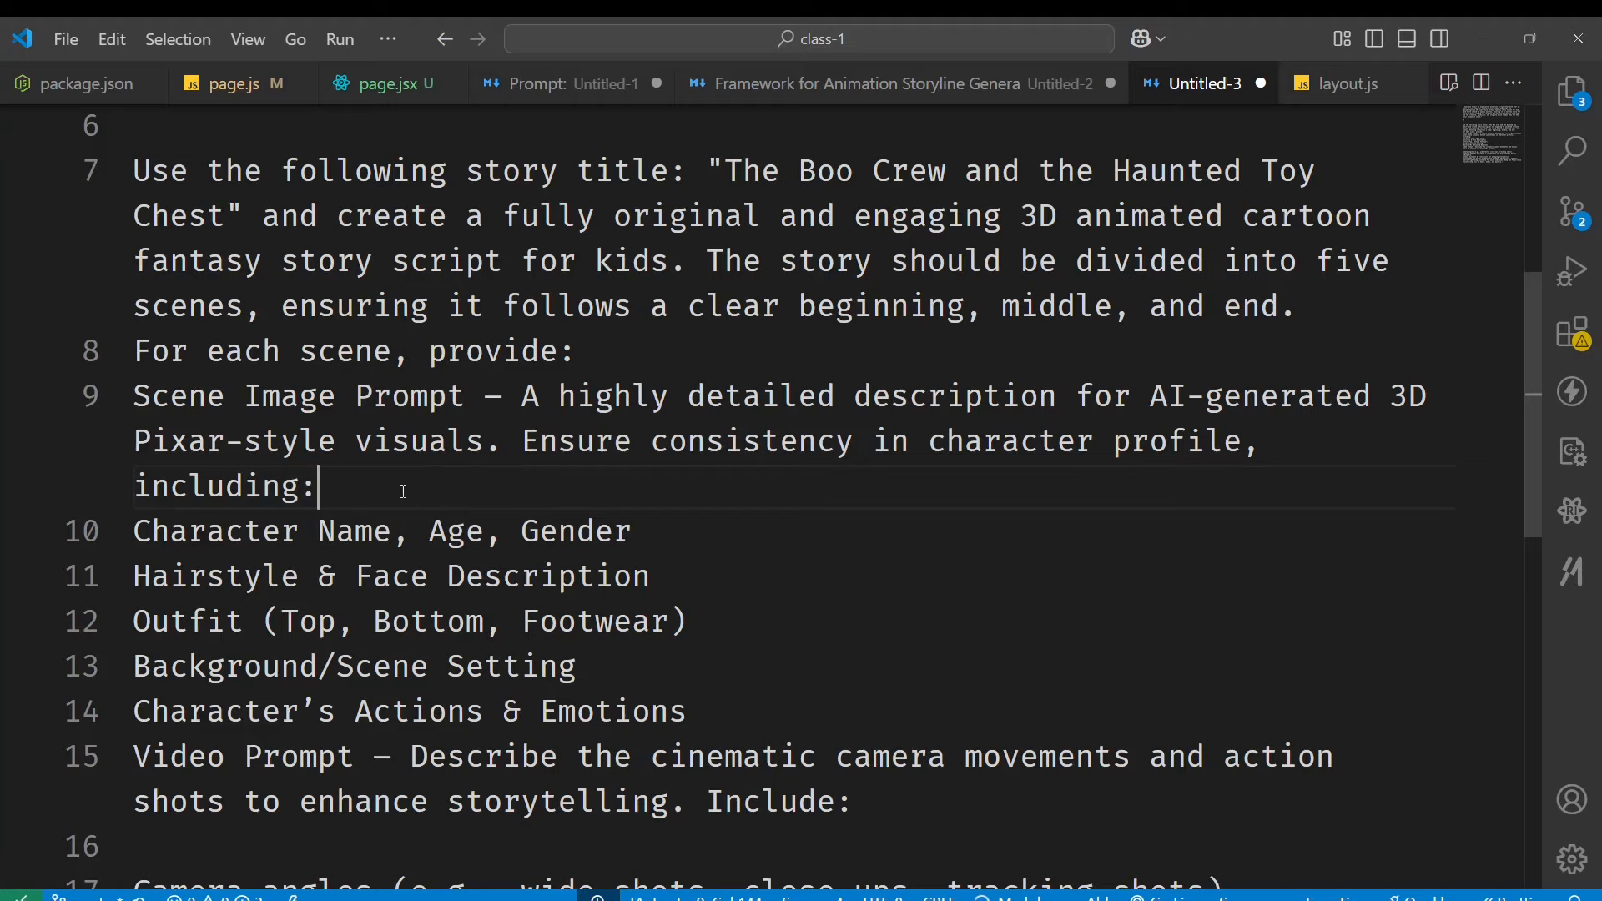
click(337, 531)
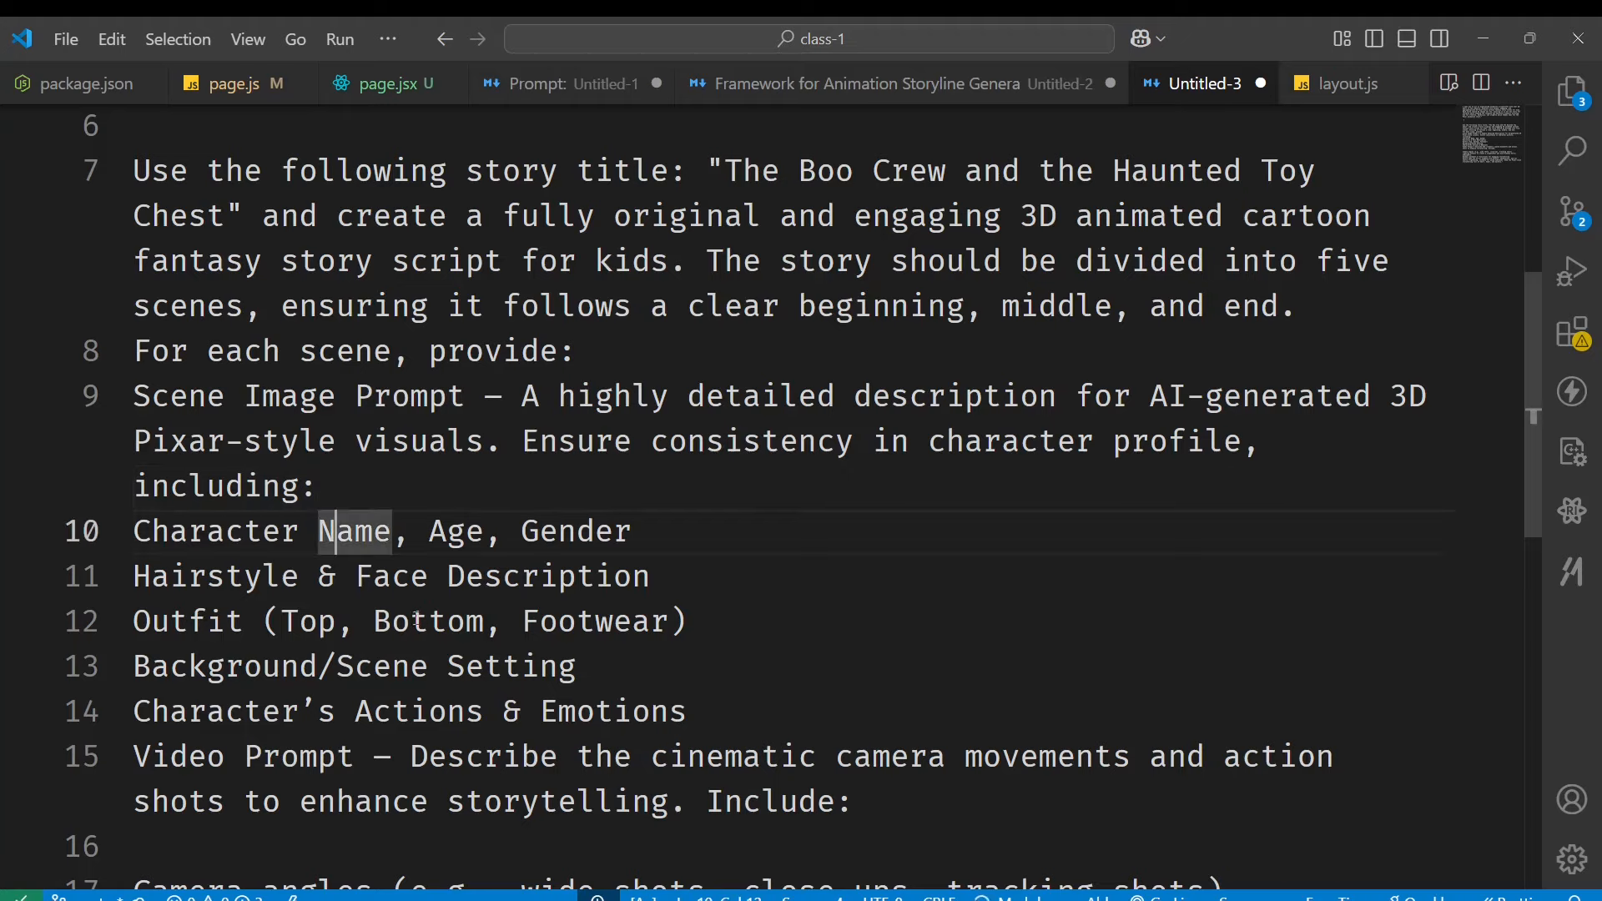
click(538, 531)
scroll(445, 572, down, 1)
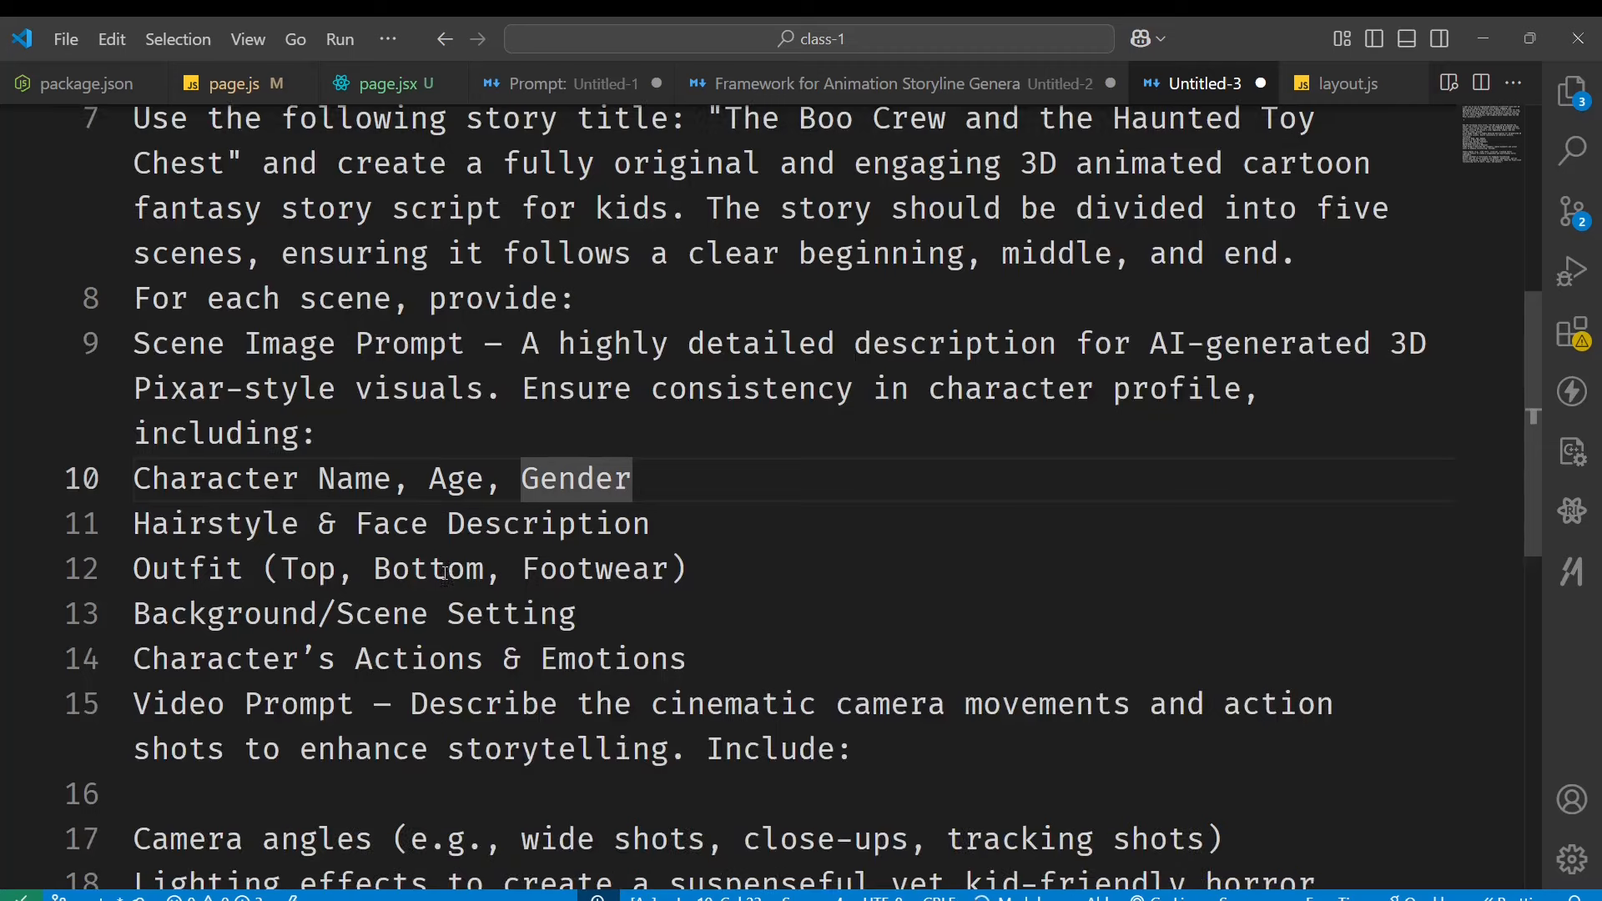
click(222, 570)
click(336, 524)
click(336, 659)
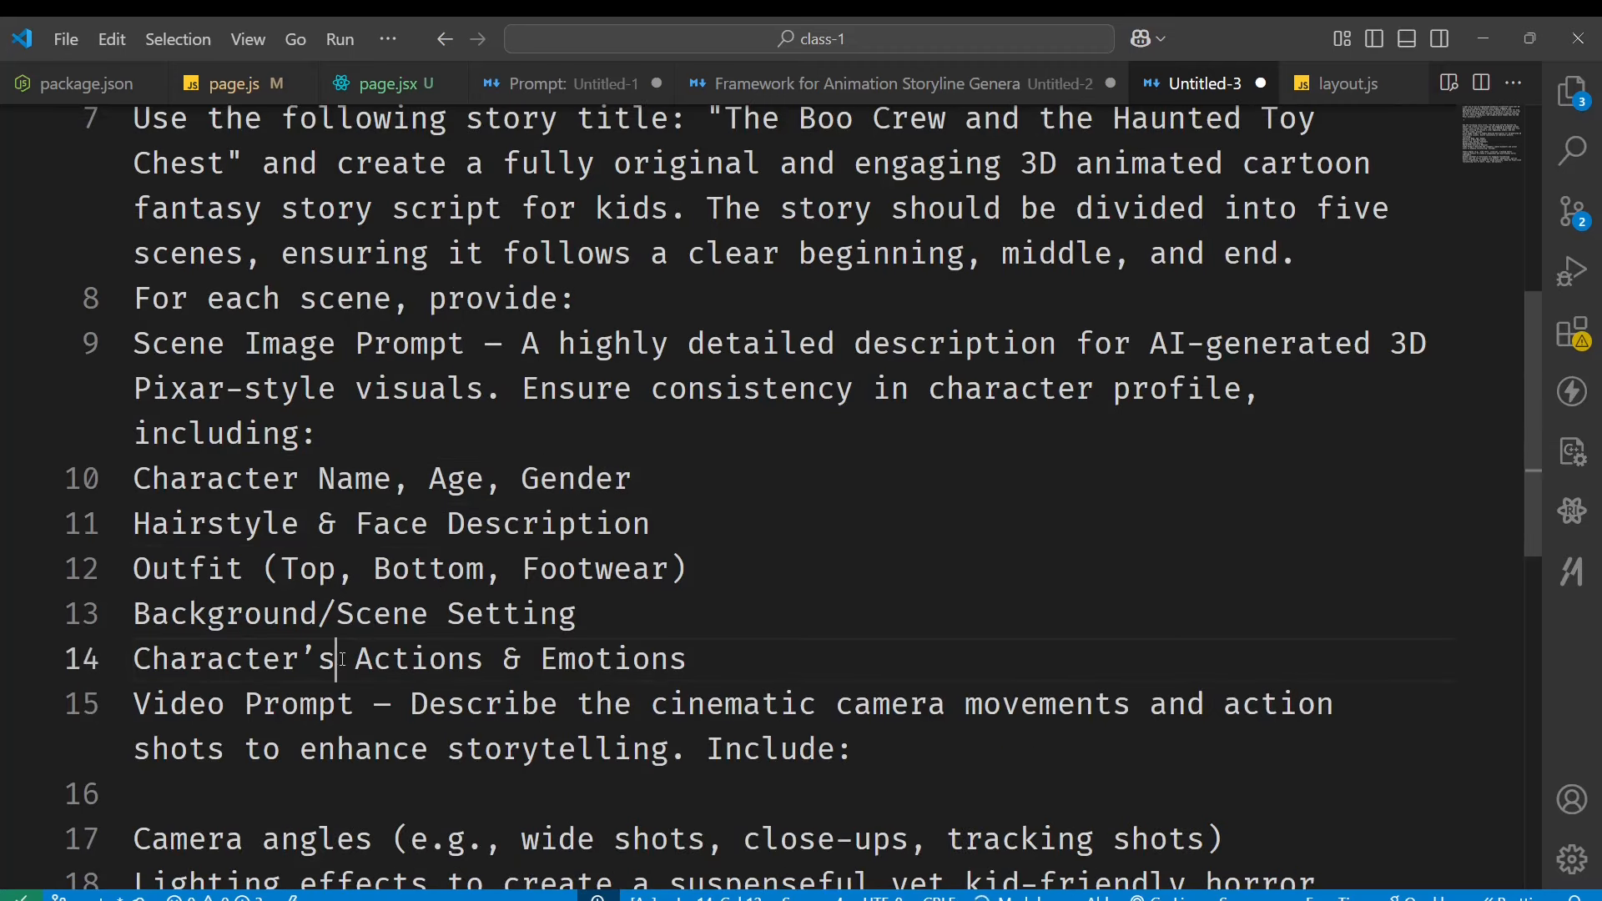
Delete the Video Prompt paragraph below "Character's Actions & Emotions", leaving one blank line before the camera angles line.
scroll(345, 659, down, 2)
click(766, 548)
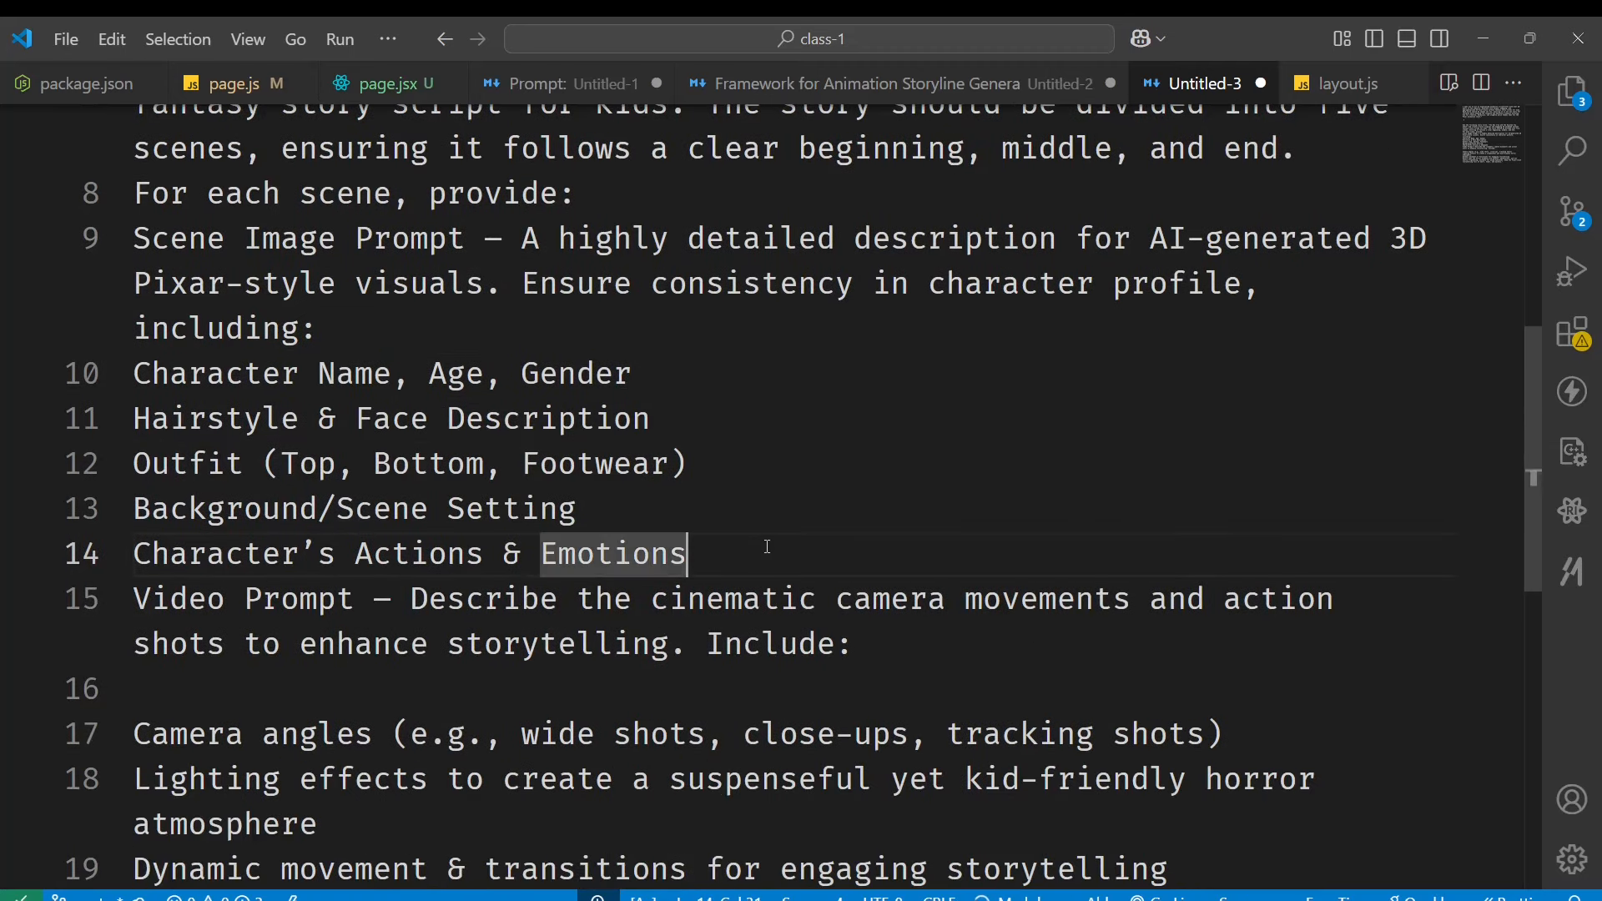
key(Return)
key(Down)
key(shift+Down)
key(shift+Down)
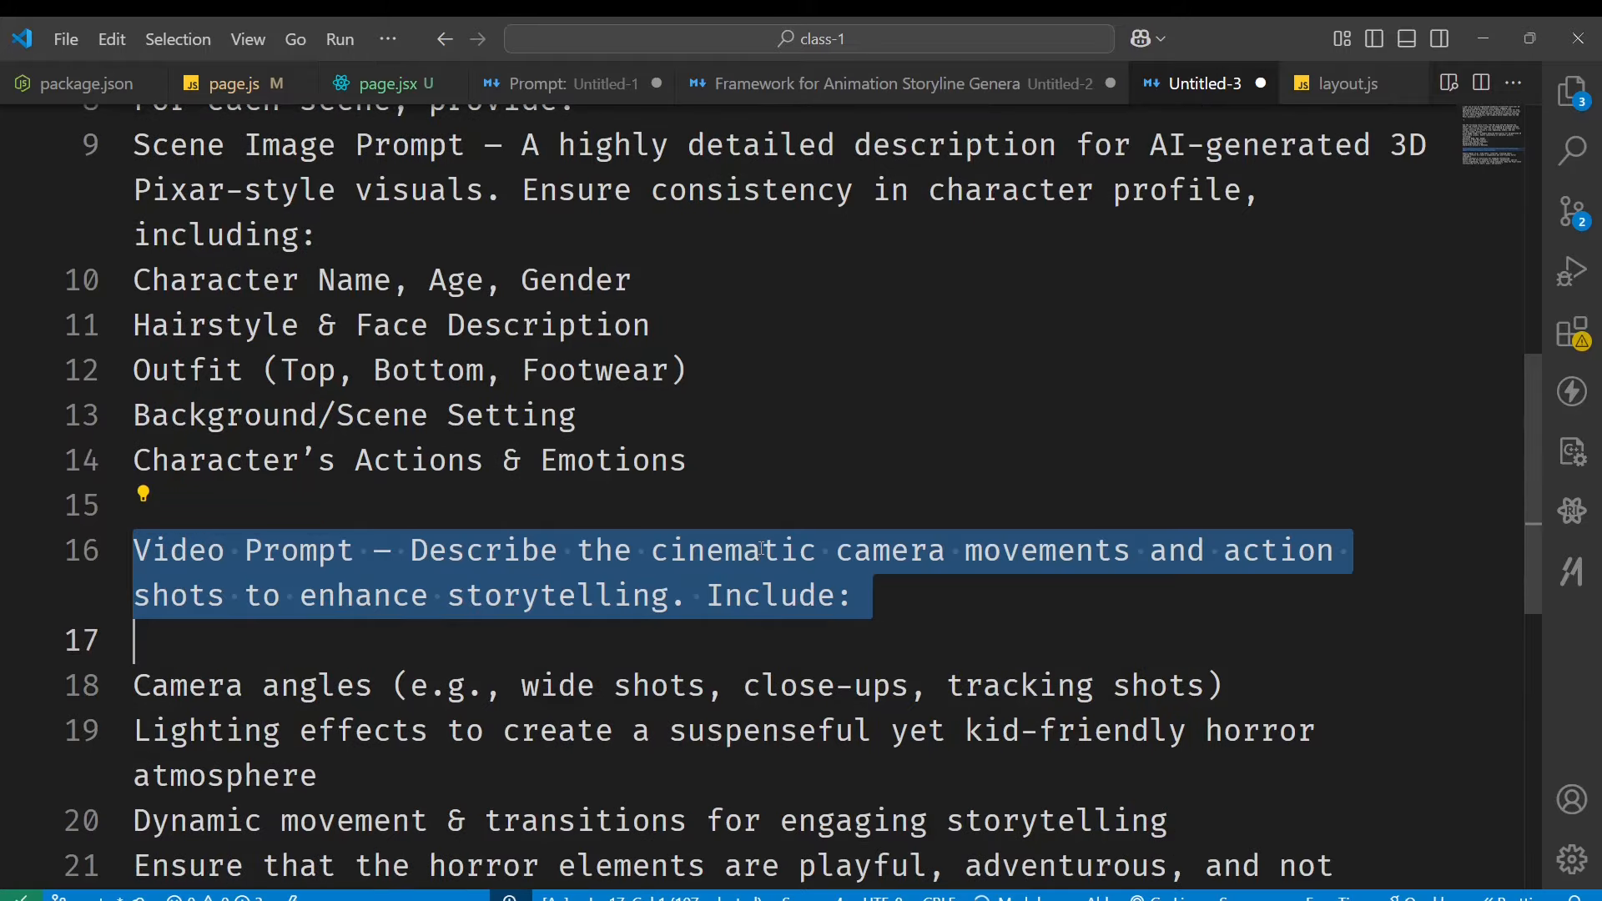
key(BackSpace)
key(Up)
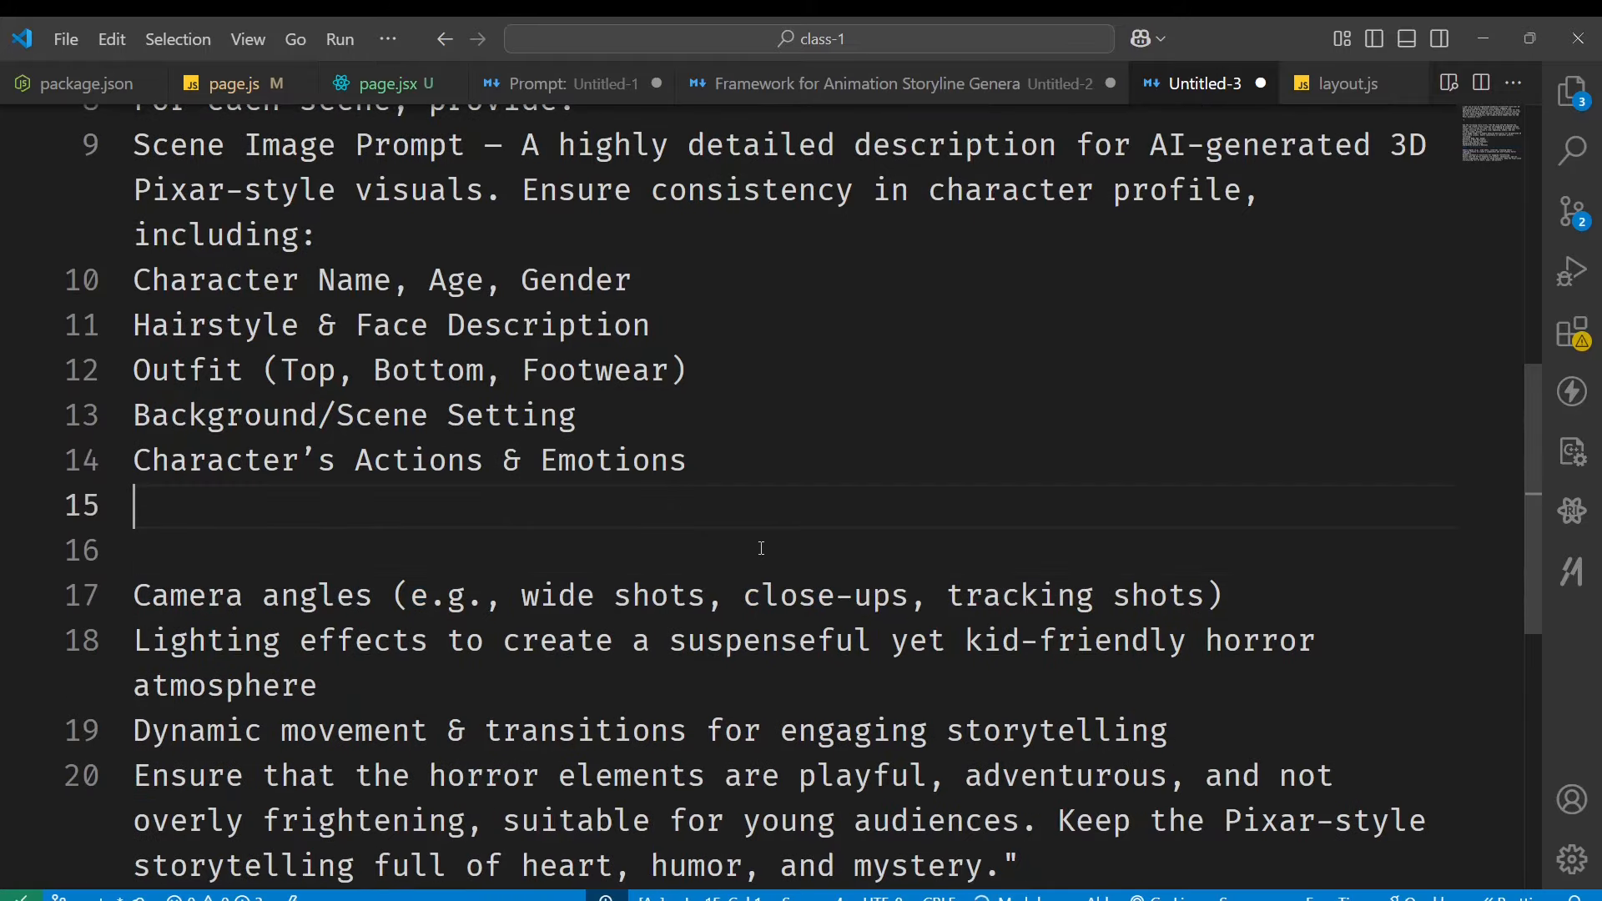
key(Delete)
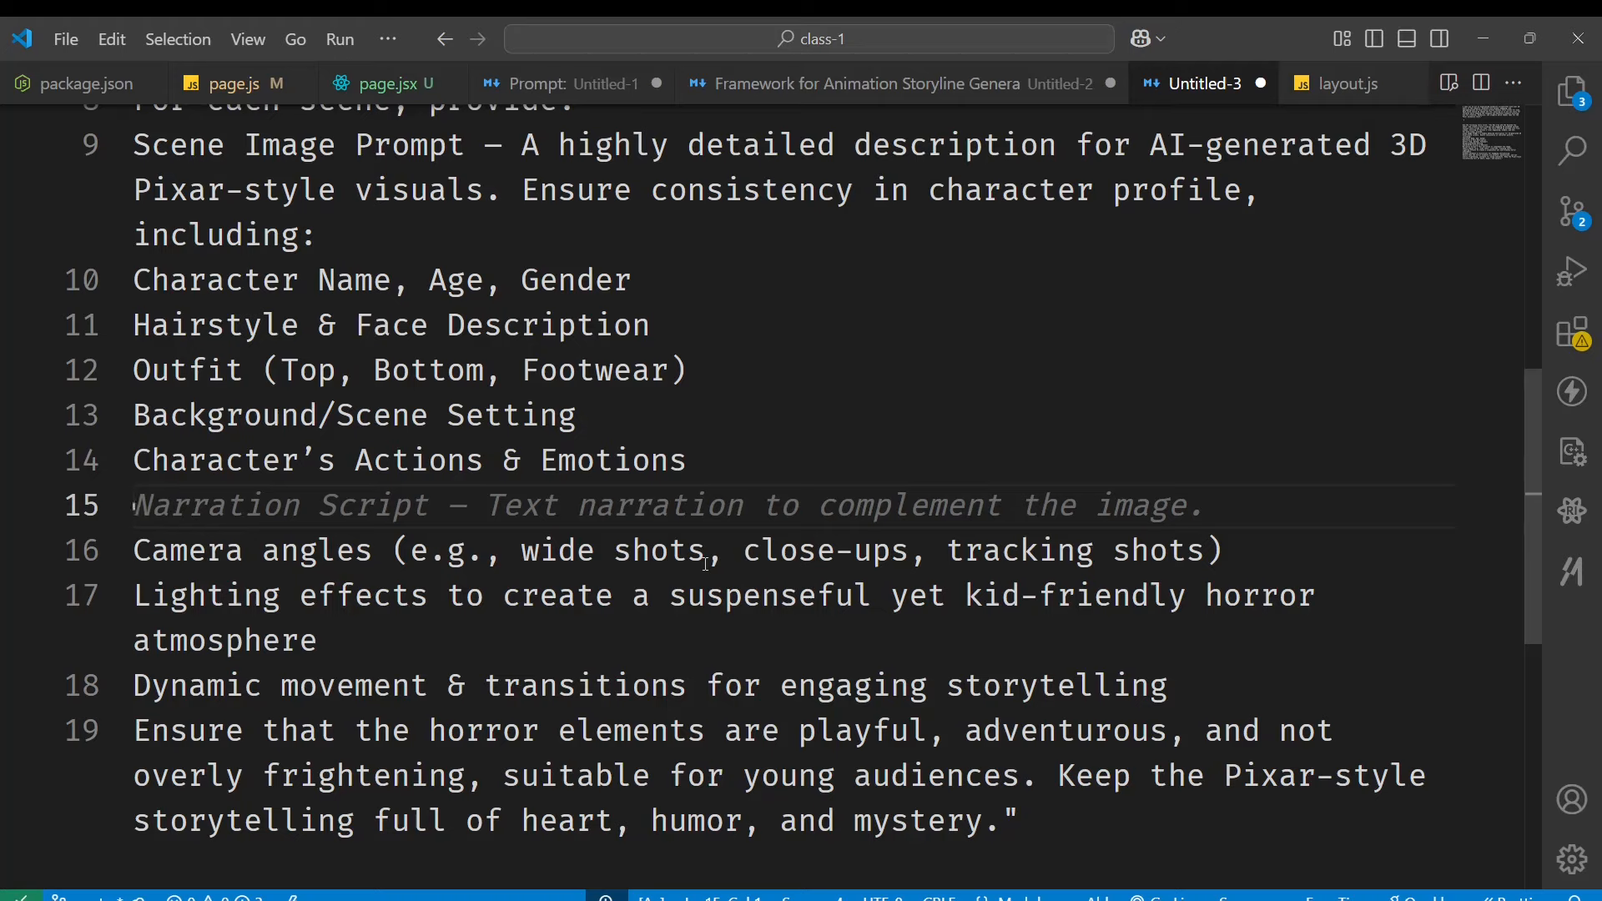
Delete the camera angles and lighting effects lines together with the blank line above them.
key(Down)
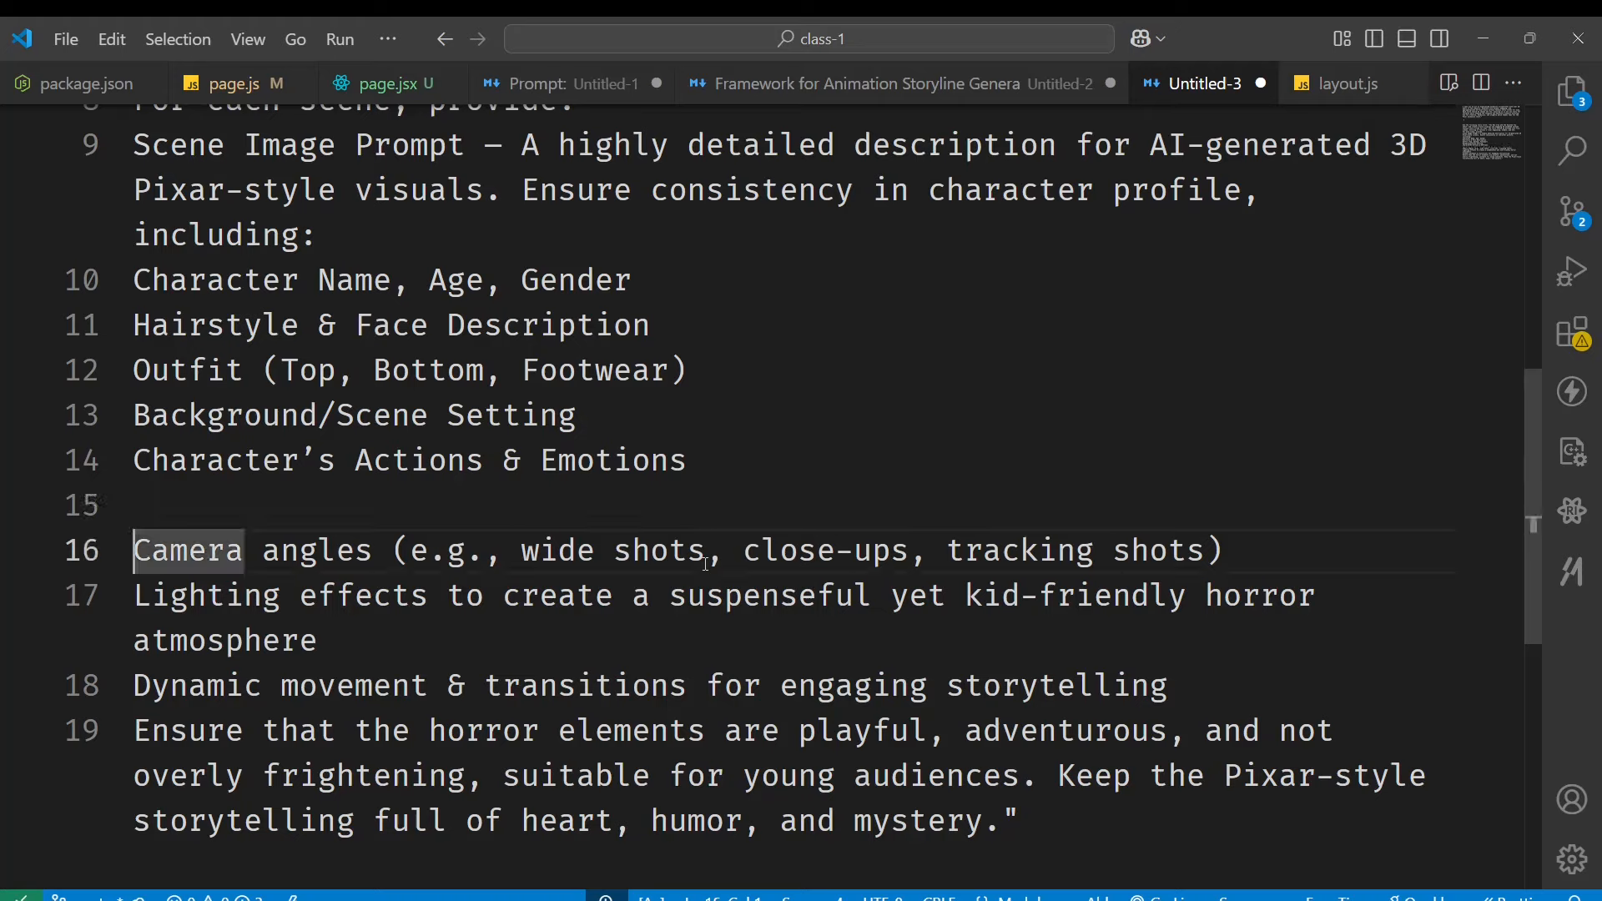
key(Up)
key(Down)
key(Down)
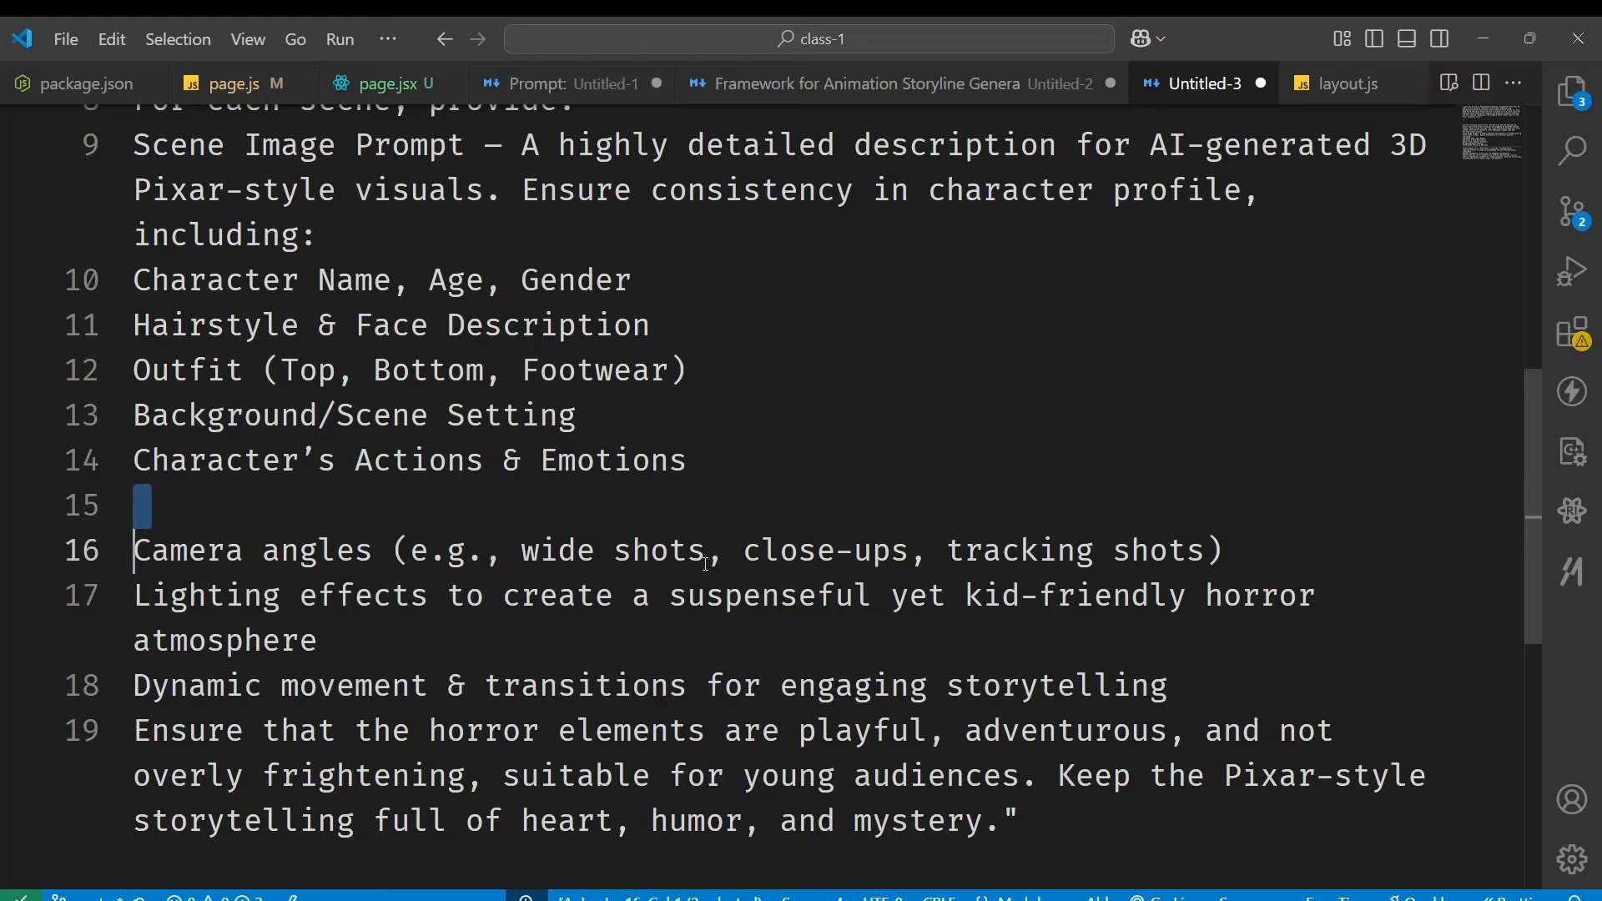
key(shift+Down)
key(shift+Down)
key(shift+End)
key(BackSpace)
key(BackSpace)
key(Delete)
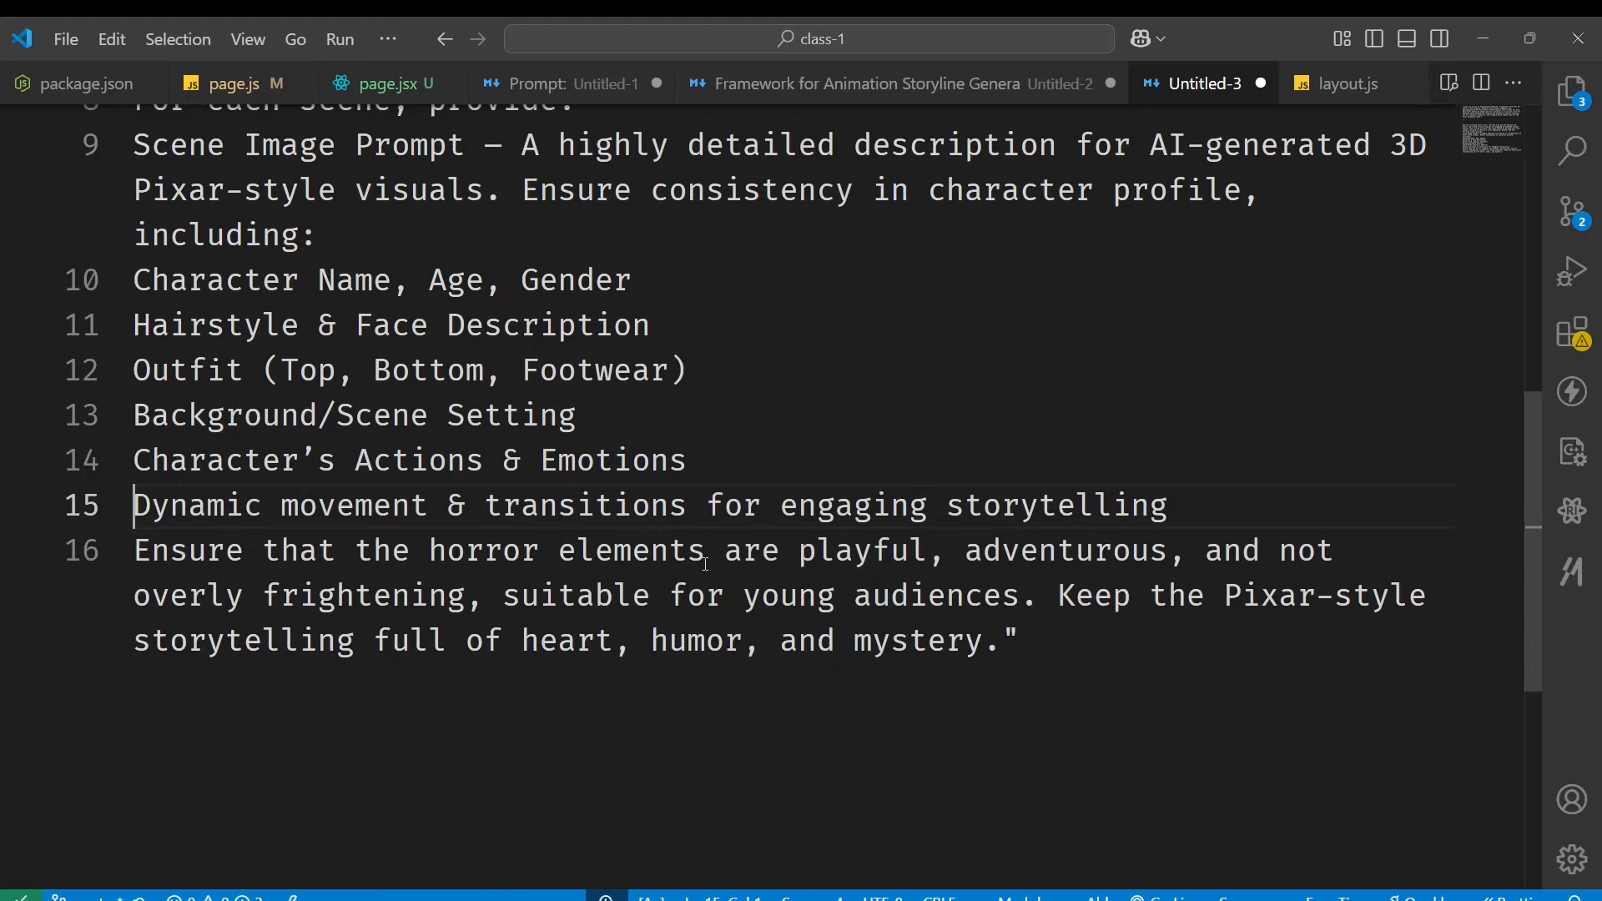
Clear the "Dynamic movement & transitions" line, leaving two blank lines above the closing paragraph.
double_click(742, 463)
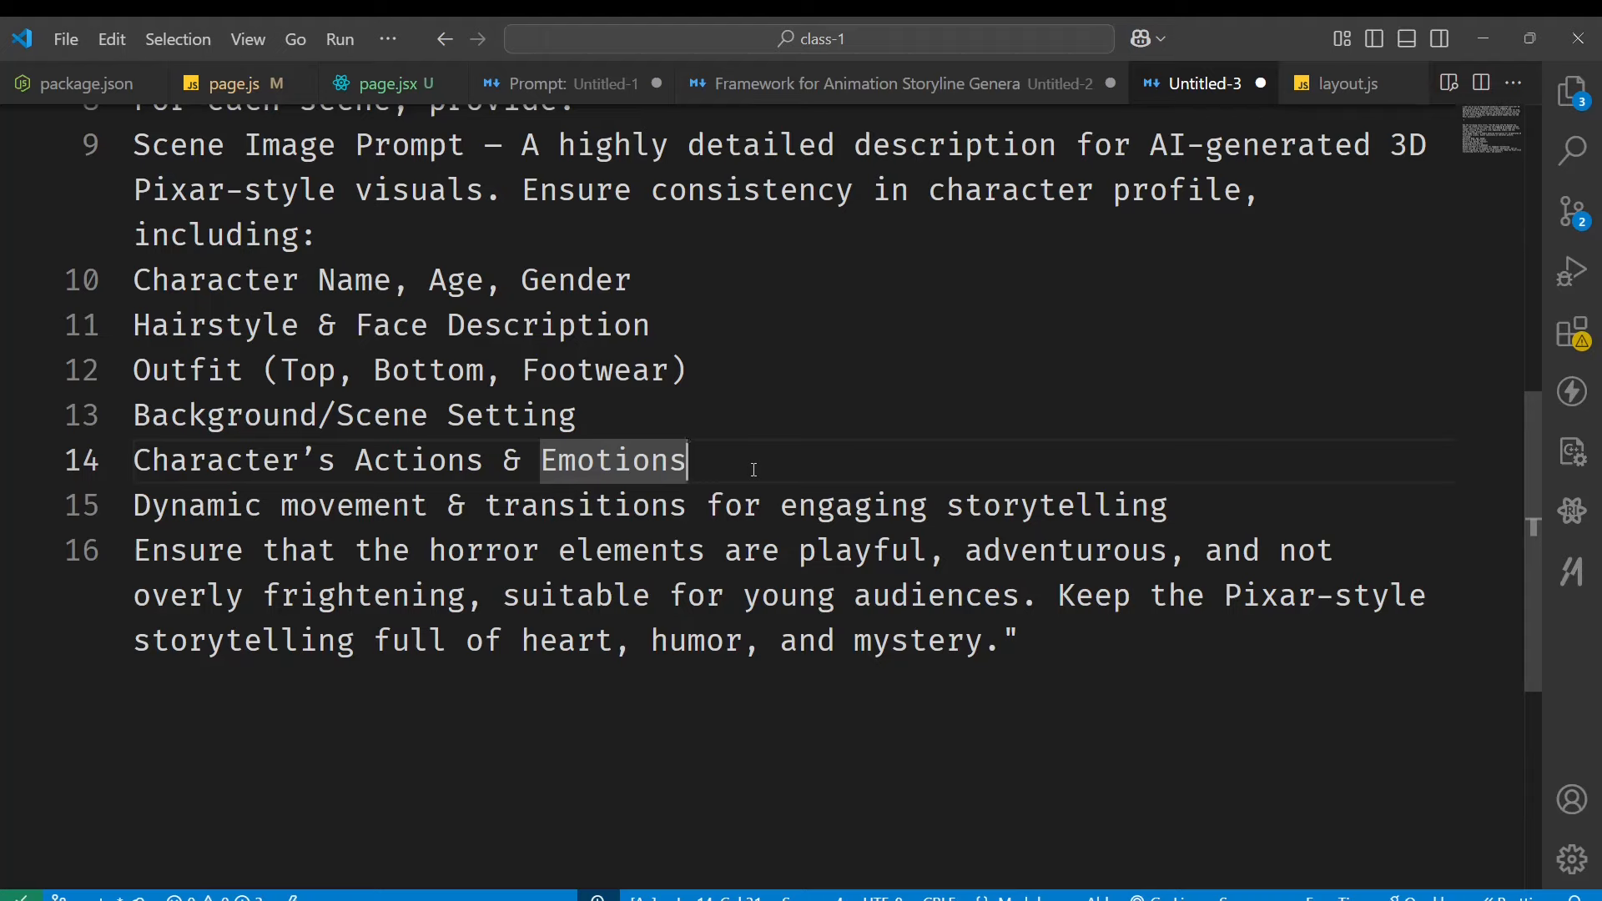
key(Down)
key(End)
key(Return)
key(Up)
key(shift+End)
key(Delete)
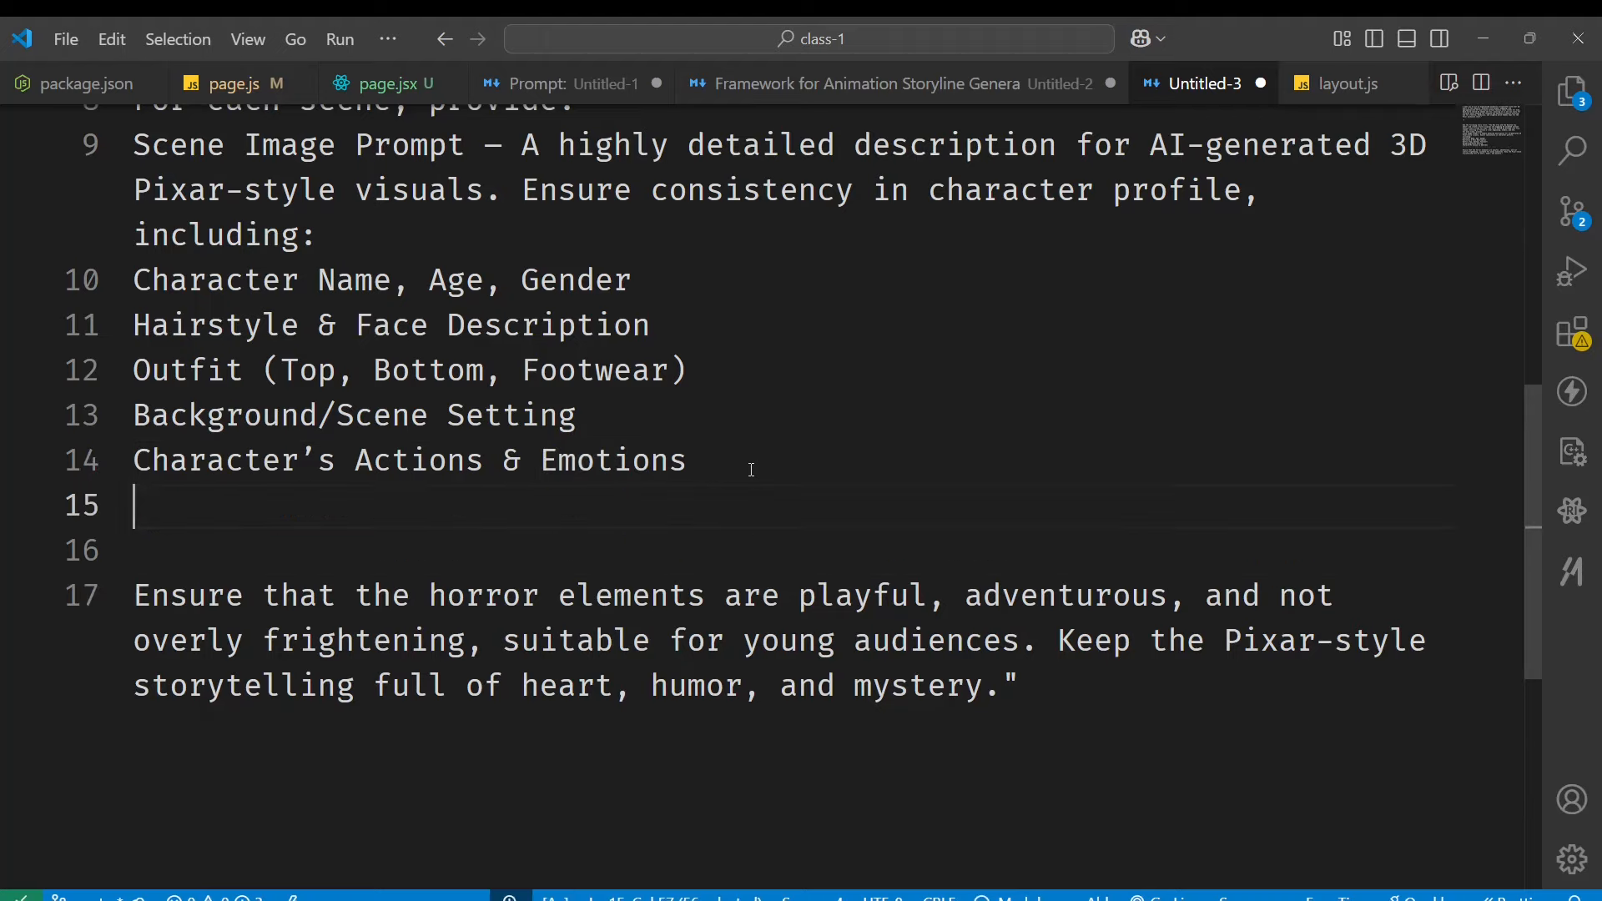
Replace the word "horror" with "cartoon fantasy" in the closing paragraph that begins "Ensure that the".
key(Down)
key(Down)
key(Right)
key(Right)
key(Right)
key(Right)
key(Right)
key(Right)
key(Right)
key(Right)
key(Right)
key(Right)
key(Right)
key(Right)
key(Right)
key(Right)
key(Right)
key(Right)
key(Right)
key(Right)
key(Right)
key(Right)
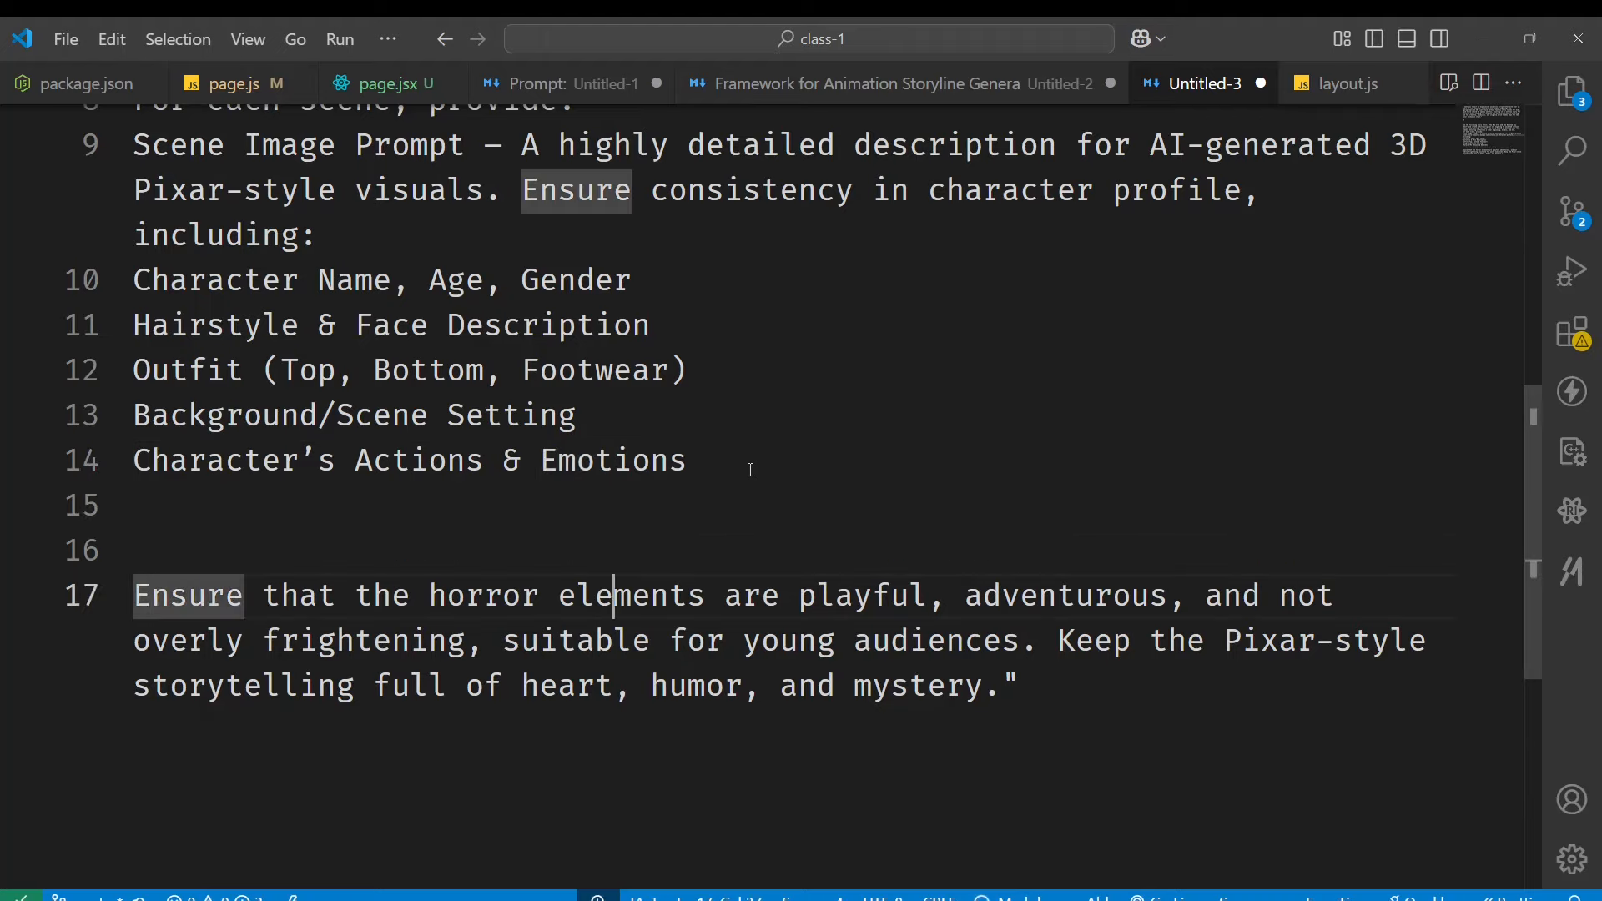
key(Left)
key(Left)
key(Left)
key(Left)
key(BackSpace)
key(BackSpace)
key(BackSpace)
key(BackSpace)
key(BackSpace)
key(BackSpace)
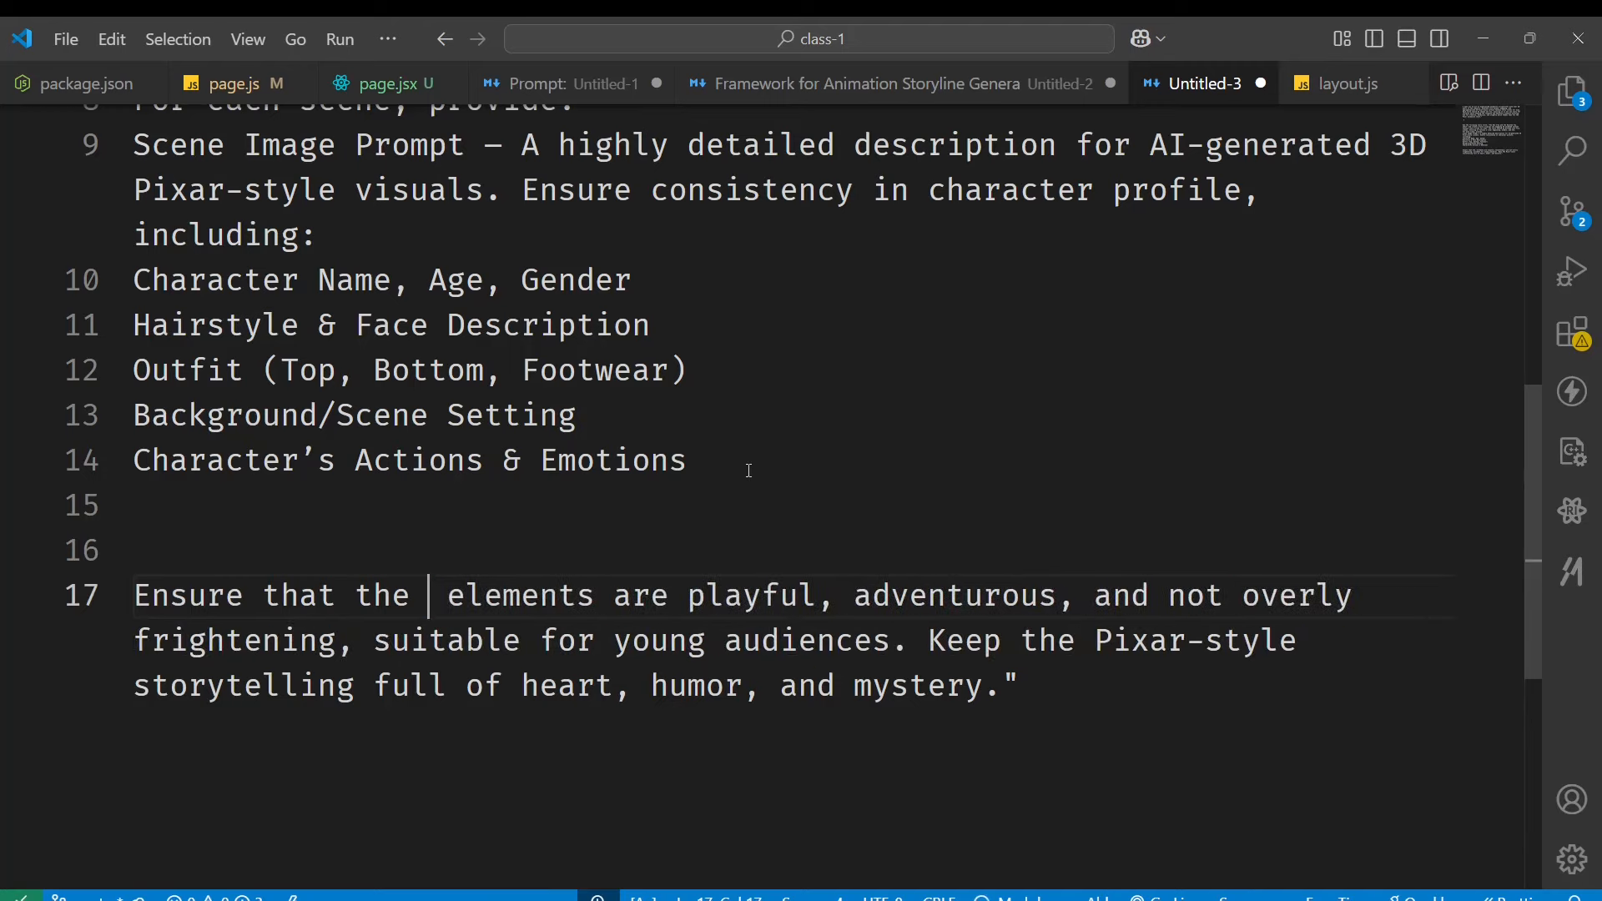
text(cartoon f)
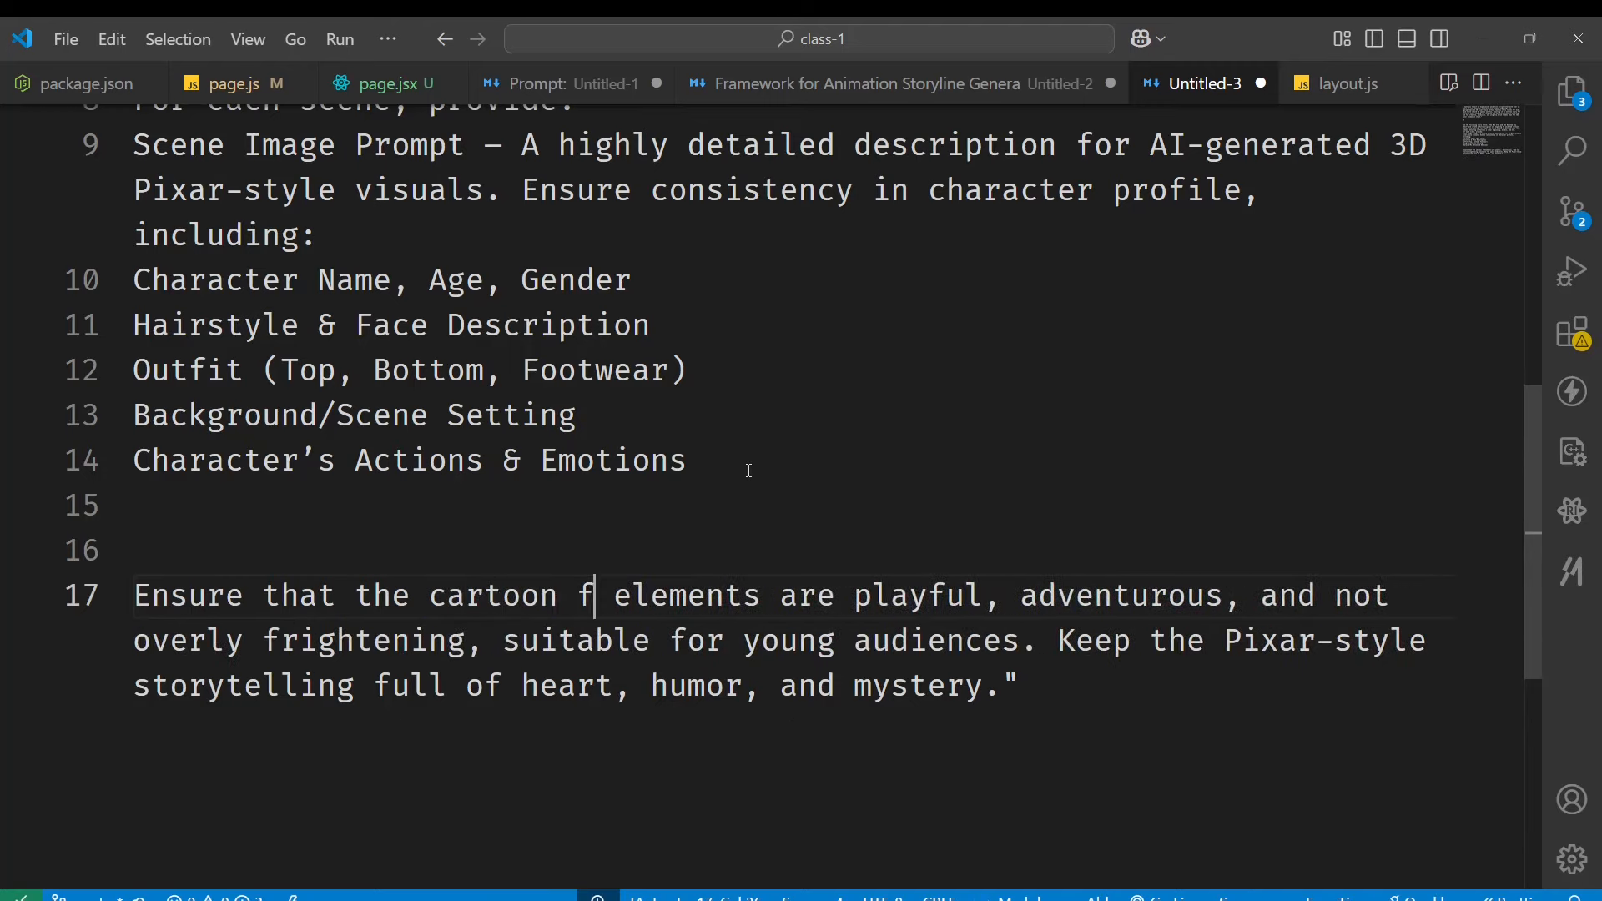
text(antsa)
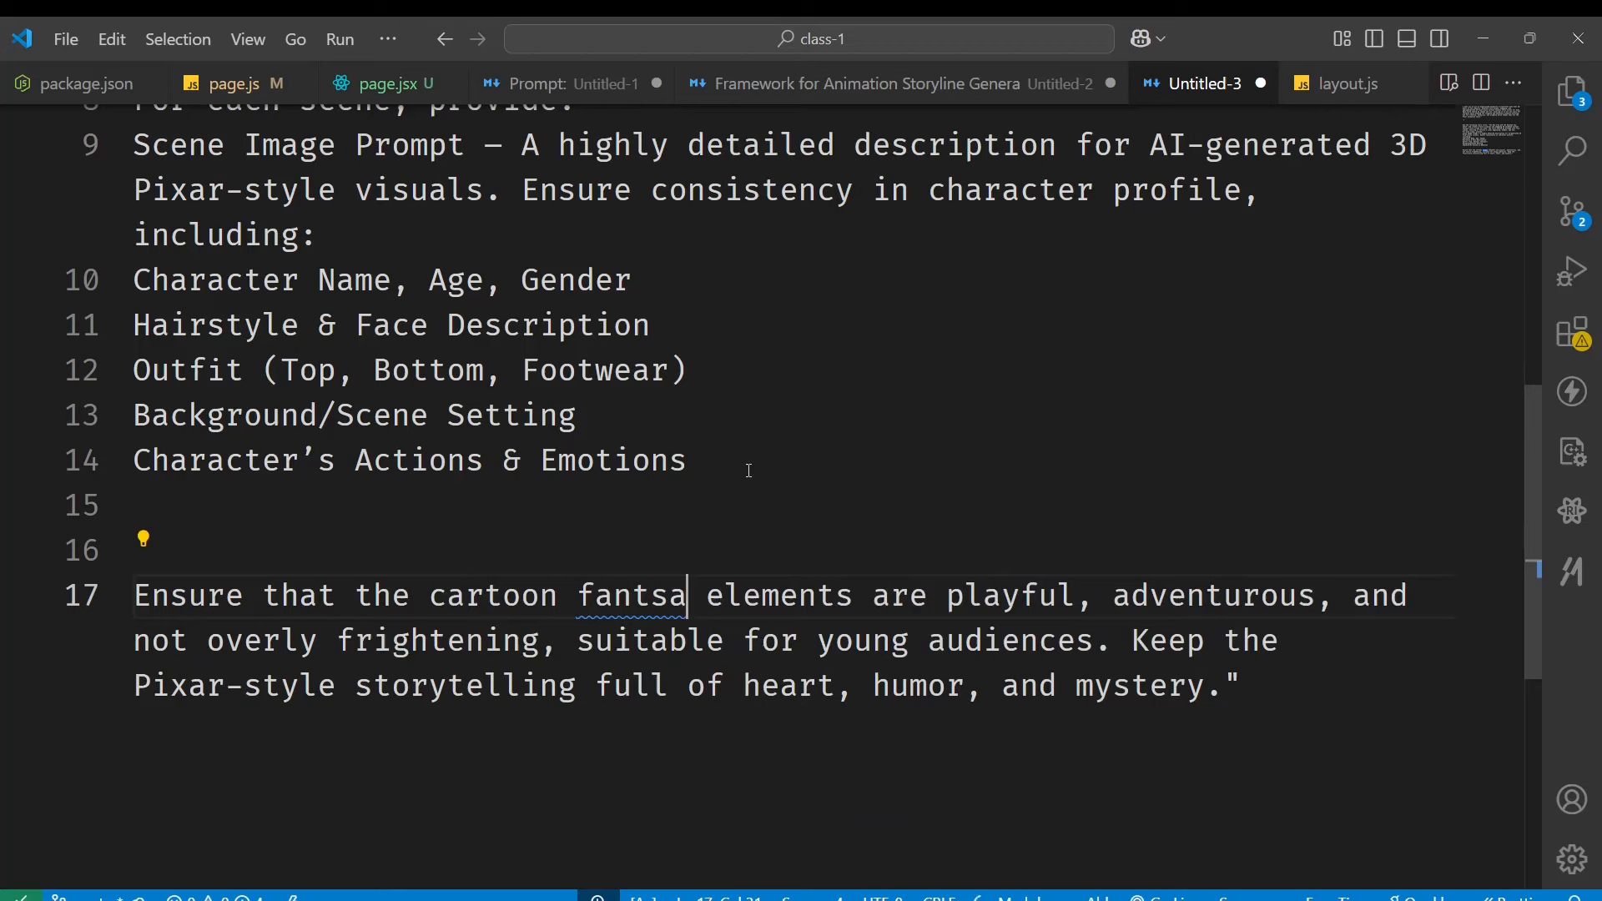
text(sy)
key(Left)
key(Left)
key(Left)
key(Left)
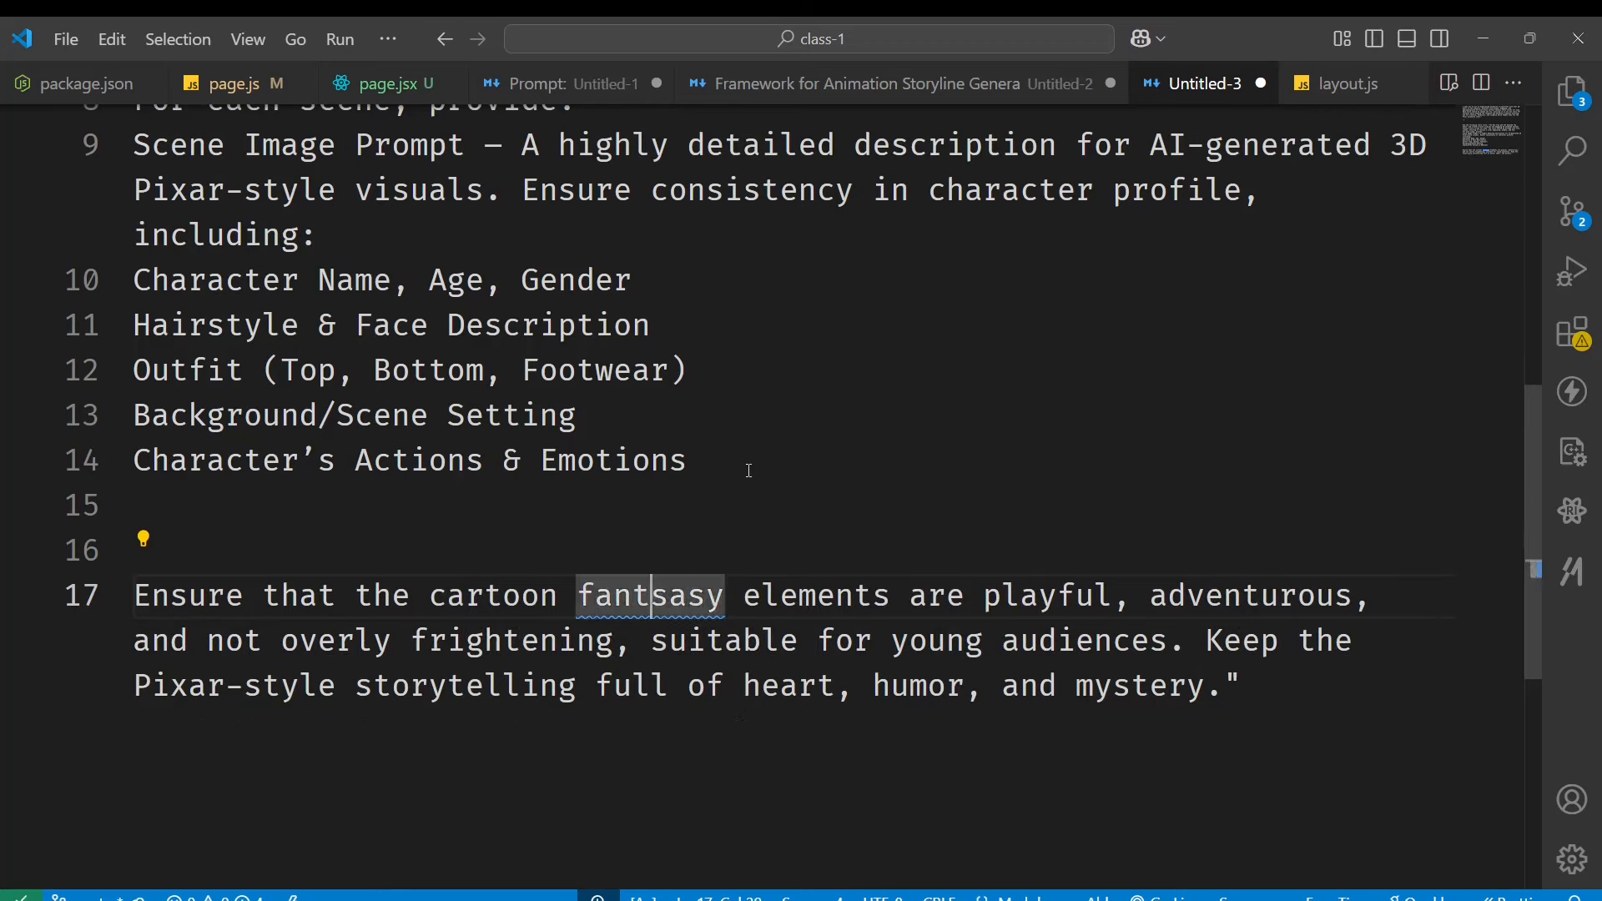
key(Delete)
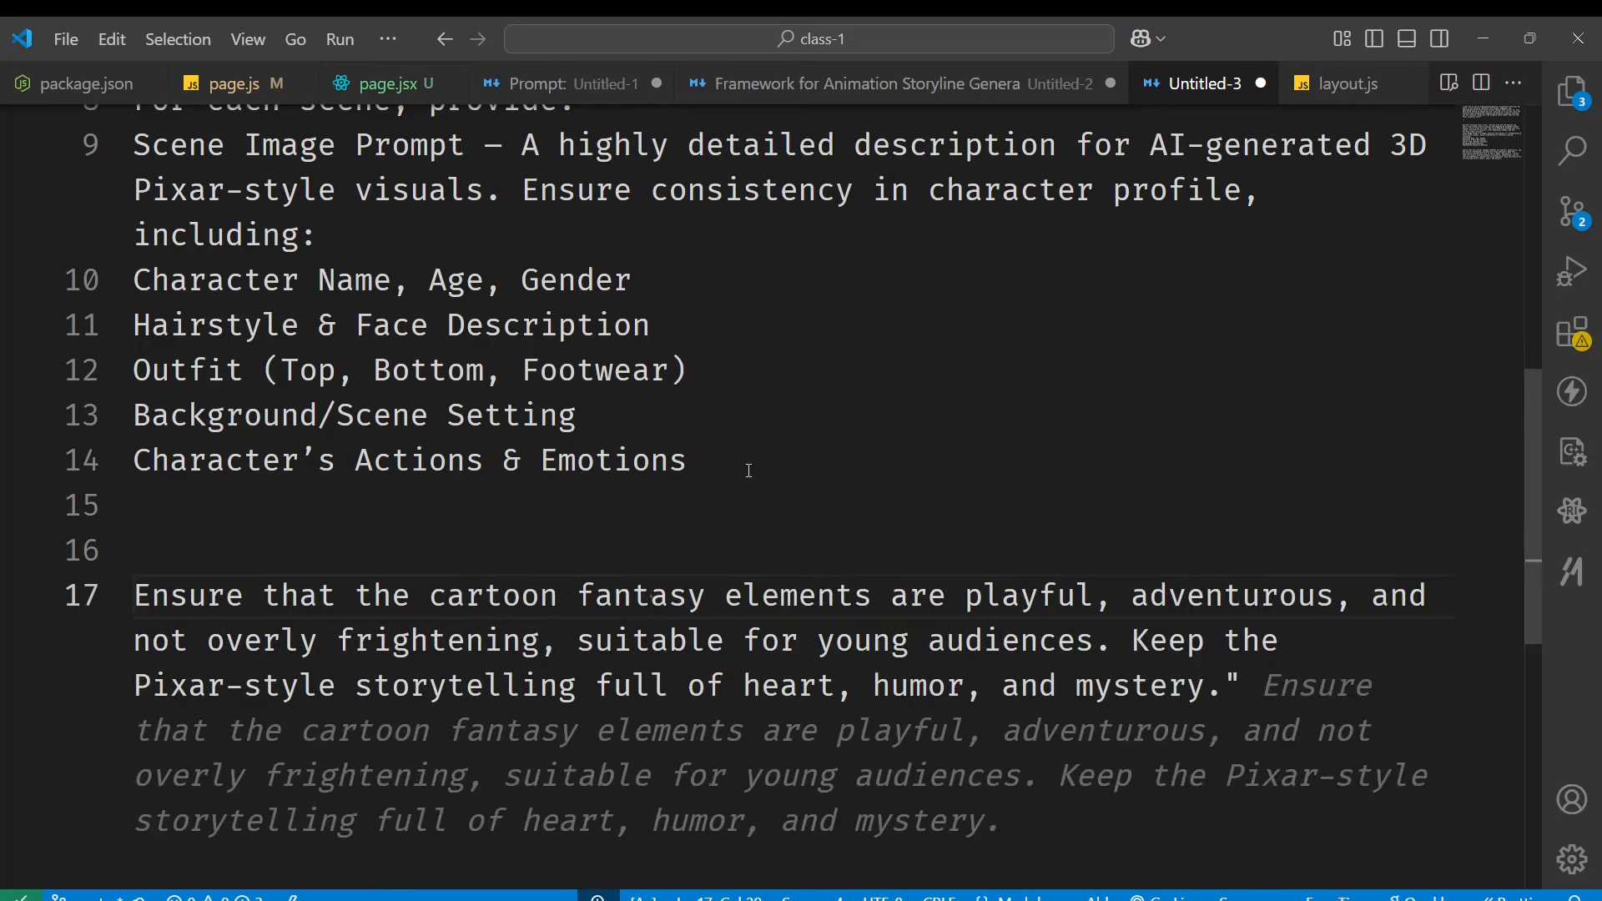
Switch to the article in Chrome and copy the Narration Scripts and Output Restriction guidelines, including both key elements.
click(996, 511)
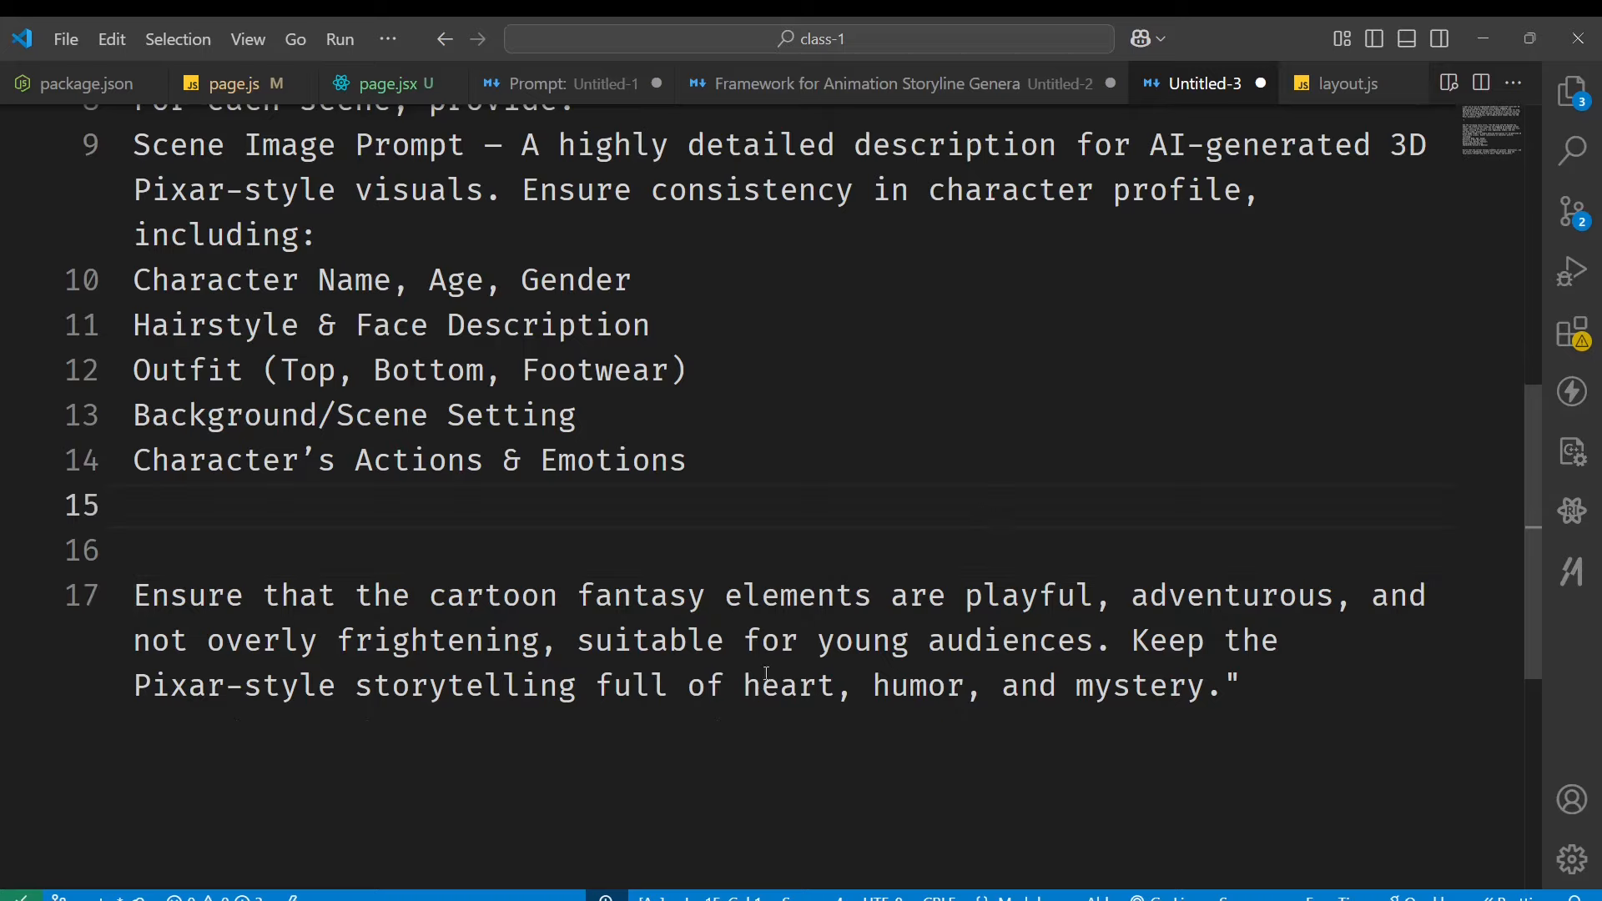
scroll(751, 515, up, 2)
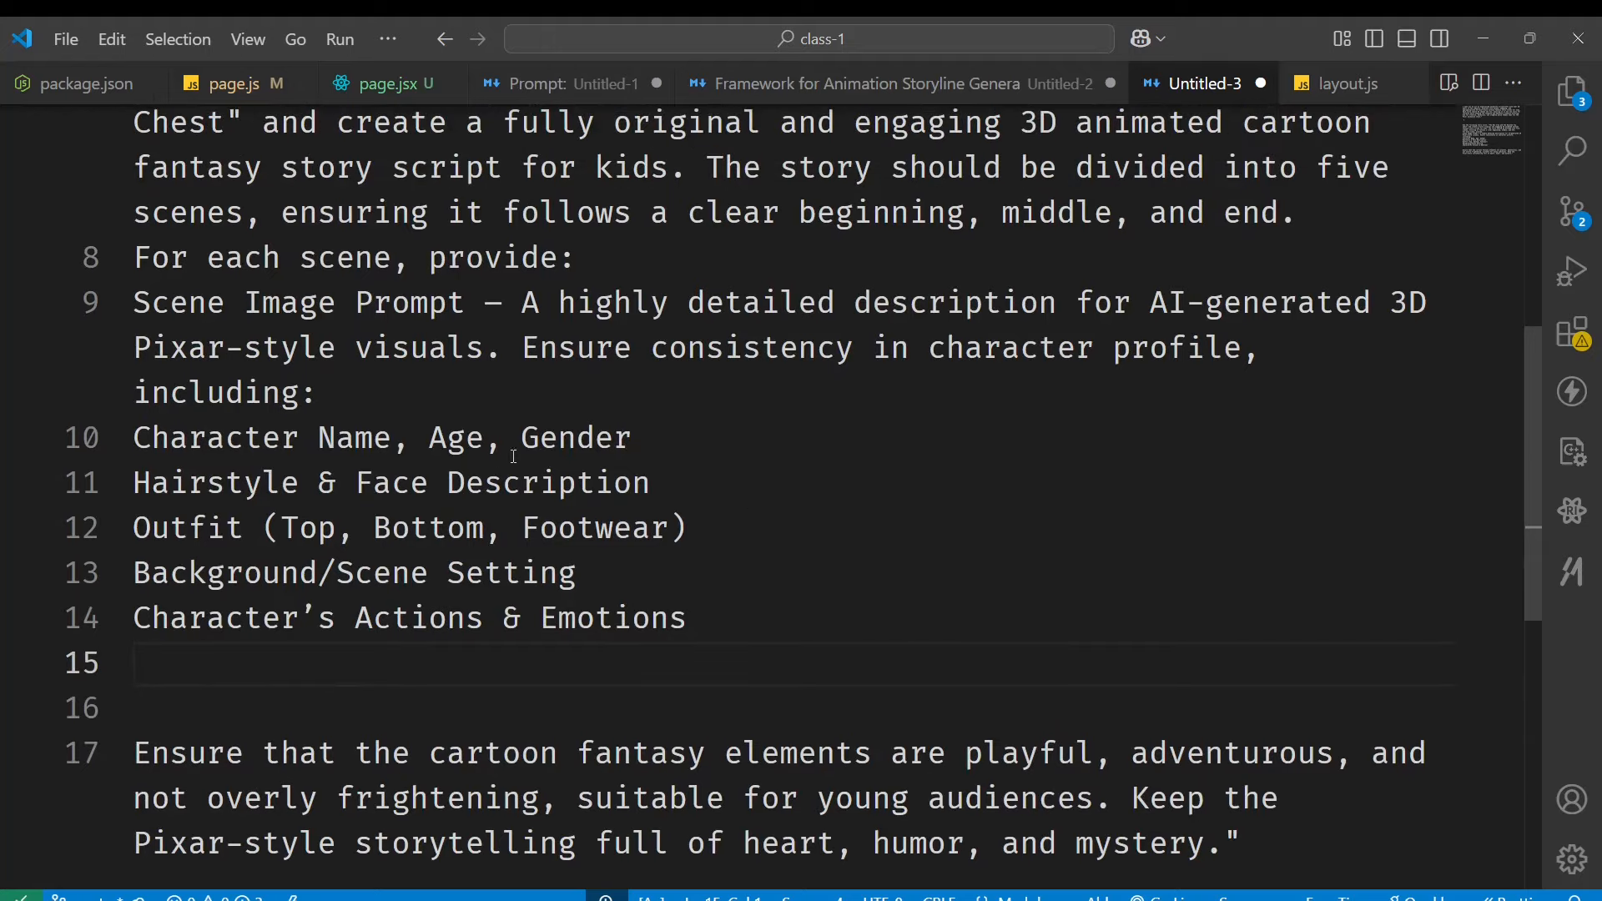
key(alt+Tab)
key(alt+Tab)
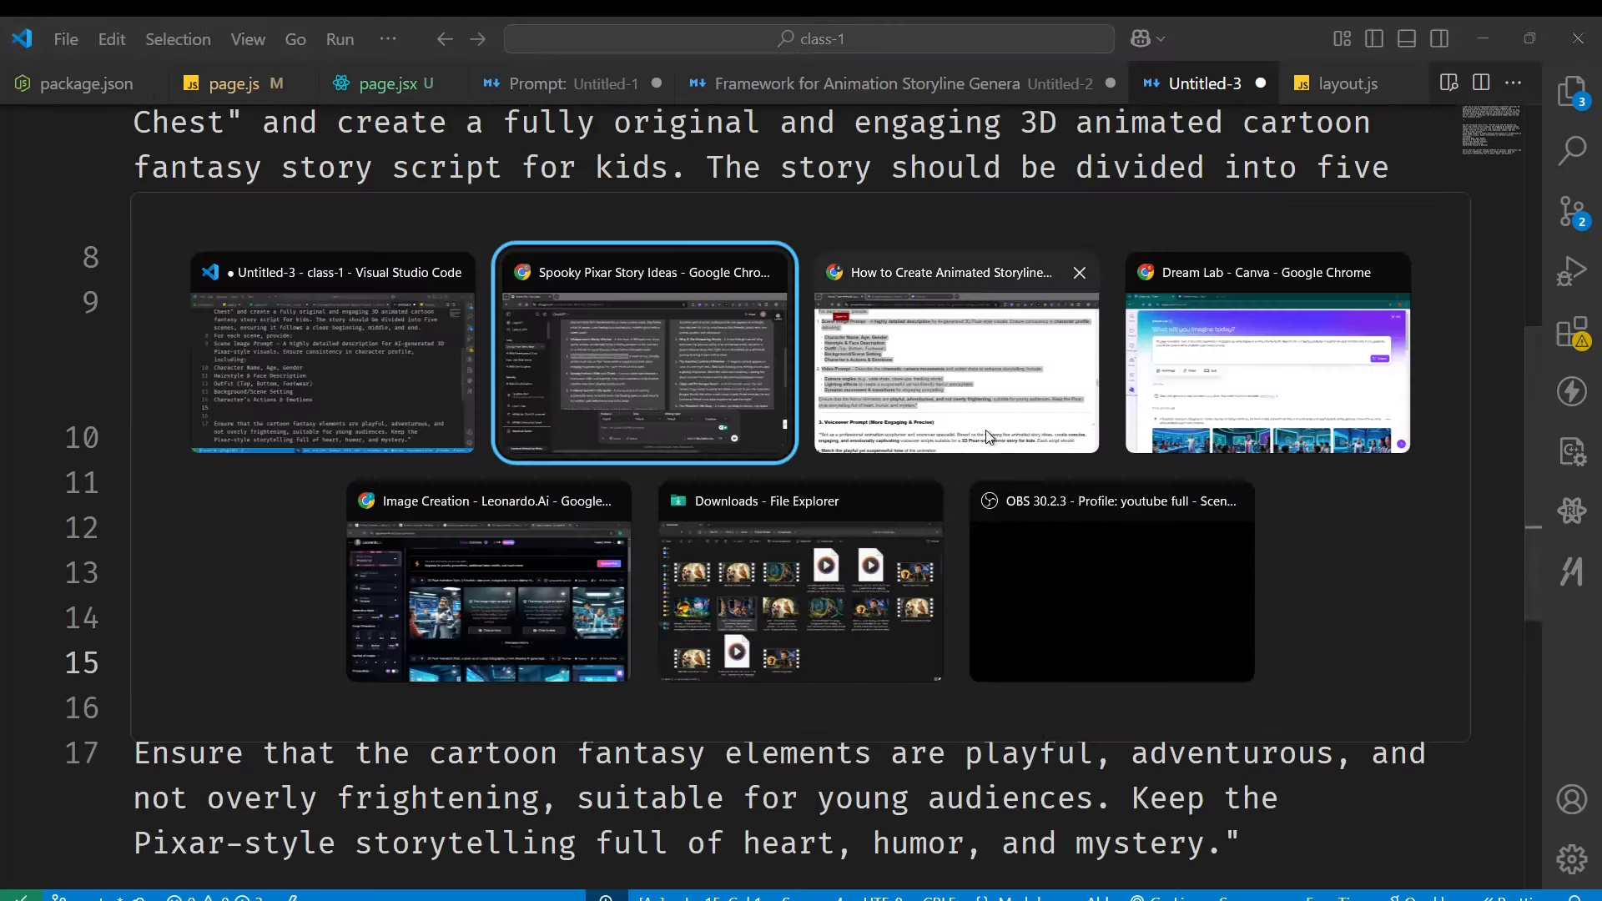
scroll(593, 550, up, 15)
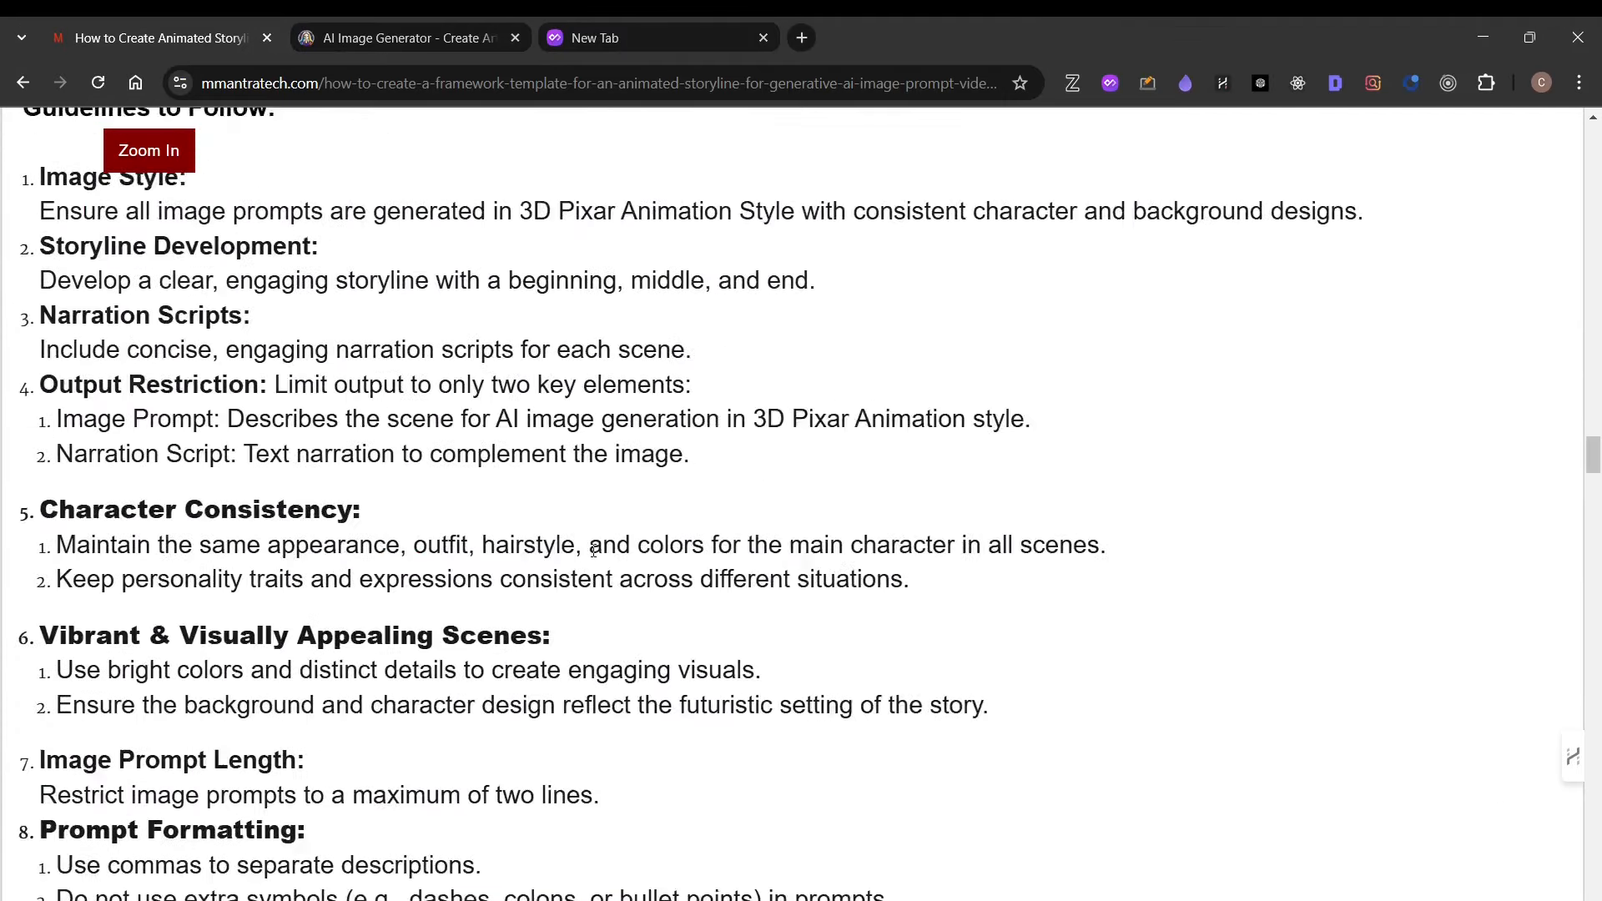
scroll(499, 575, down, 1)
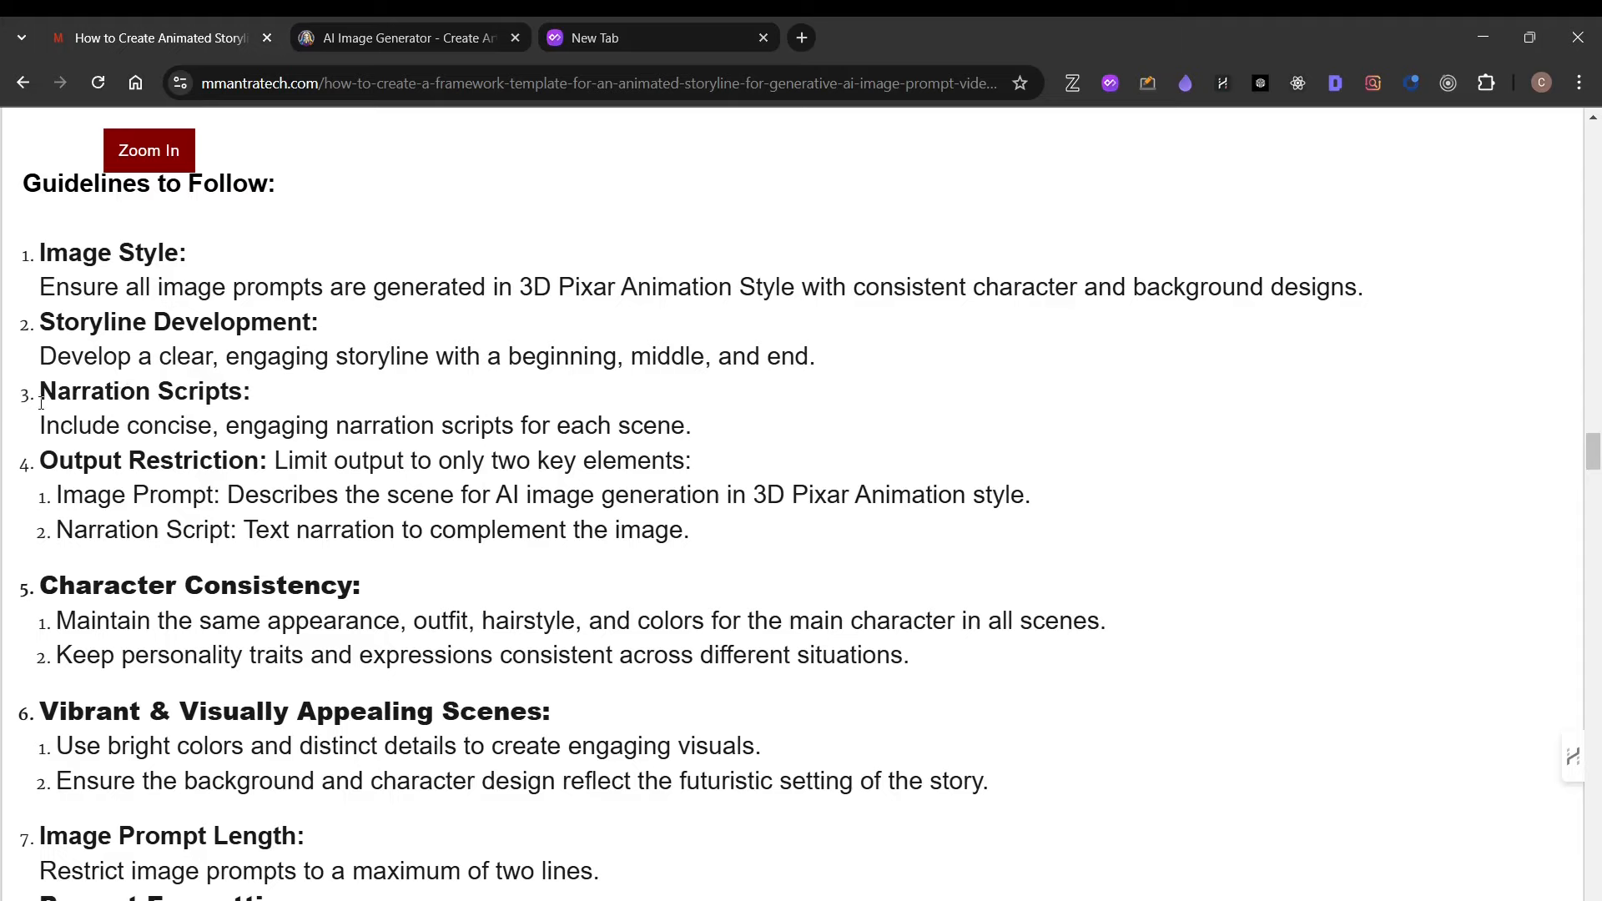
drag(44, 390, 756, 448)
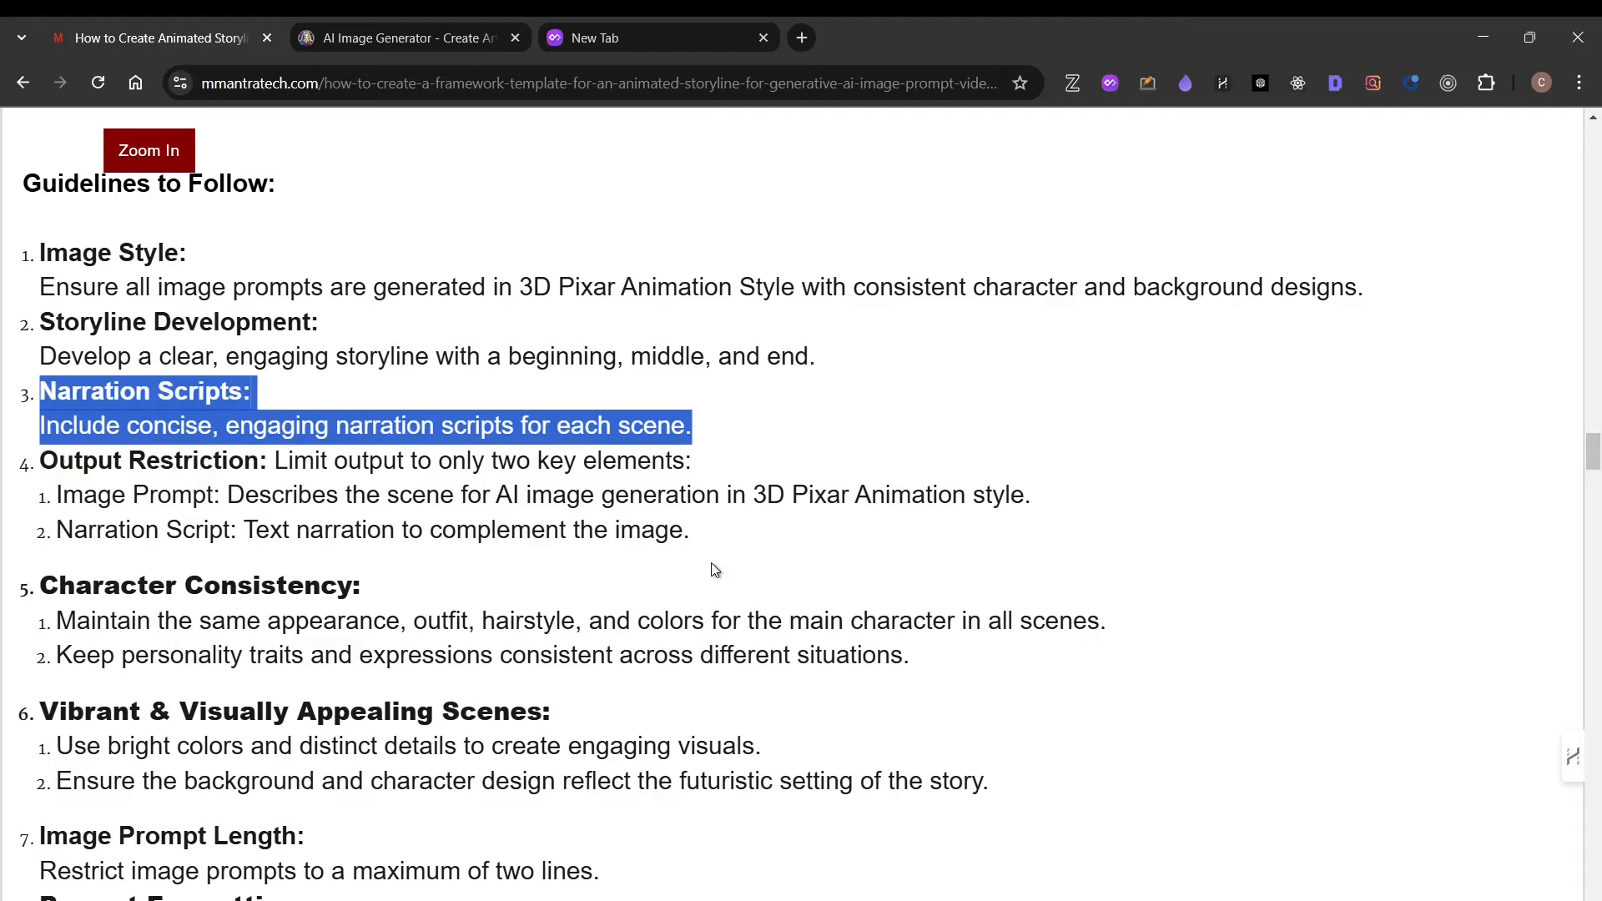
shift+click(734, 535)
key(ctrl+c)
Return to the prompt in Visual Studio Code and replace the closing paragraph with the copied guidelines.
key(alt+Tab)
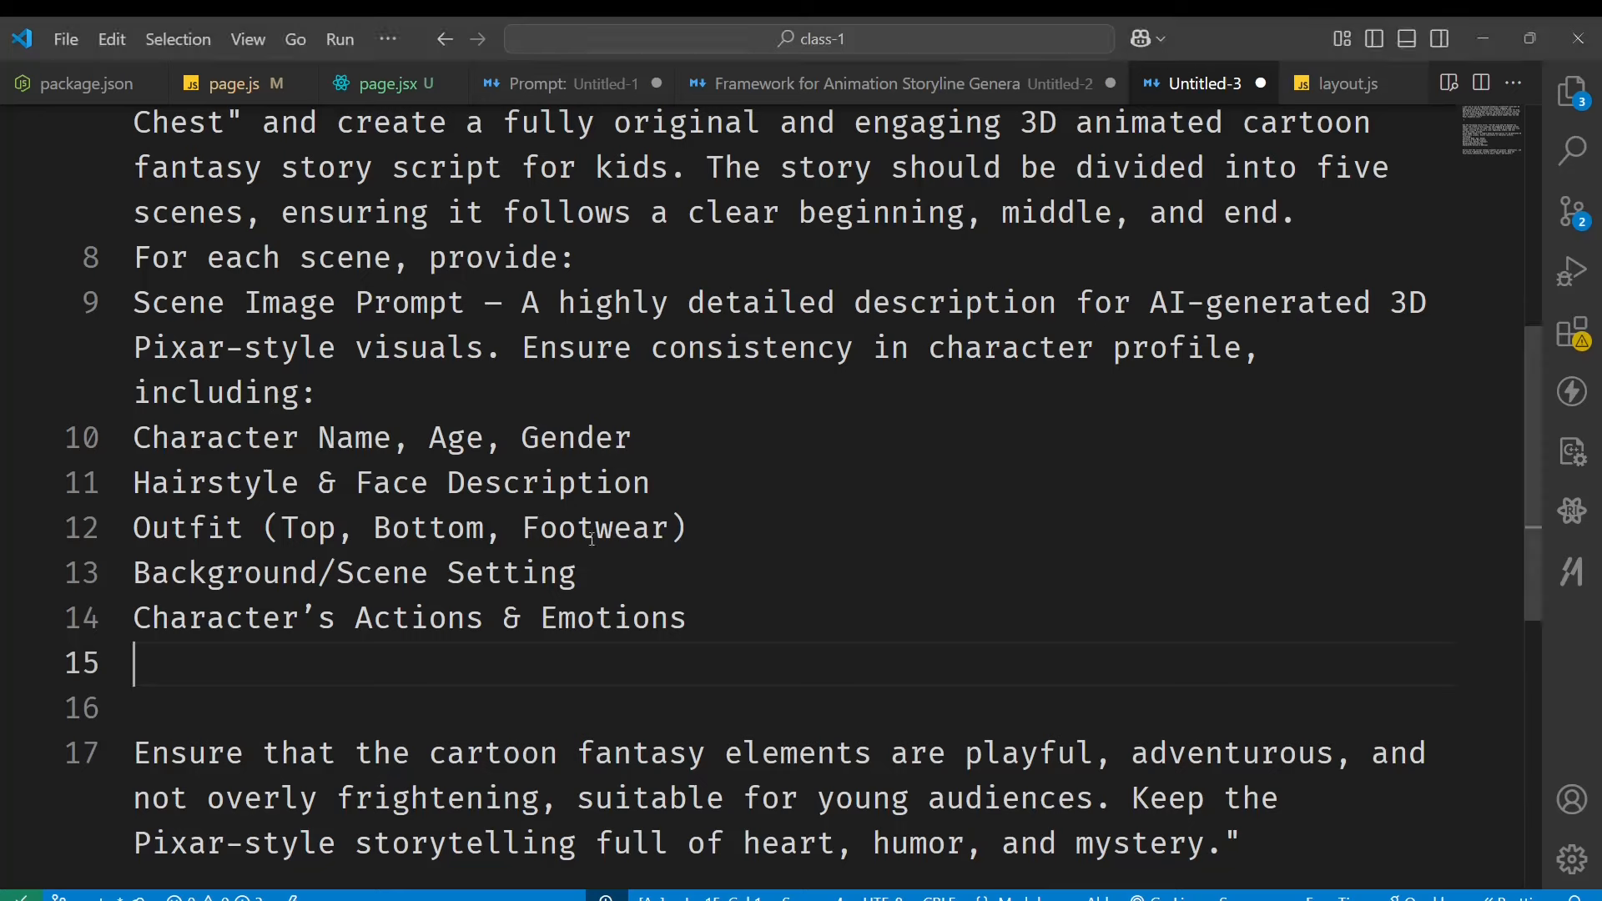
scroll(764, 580, down, 1)
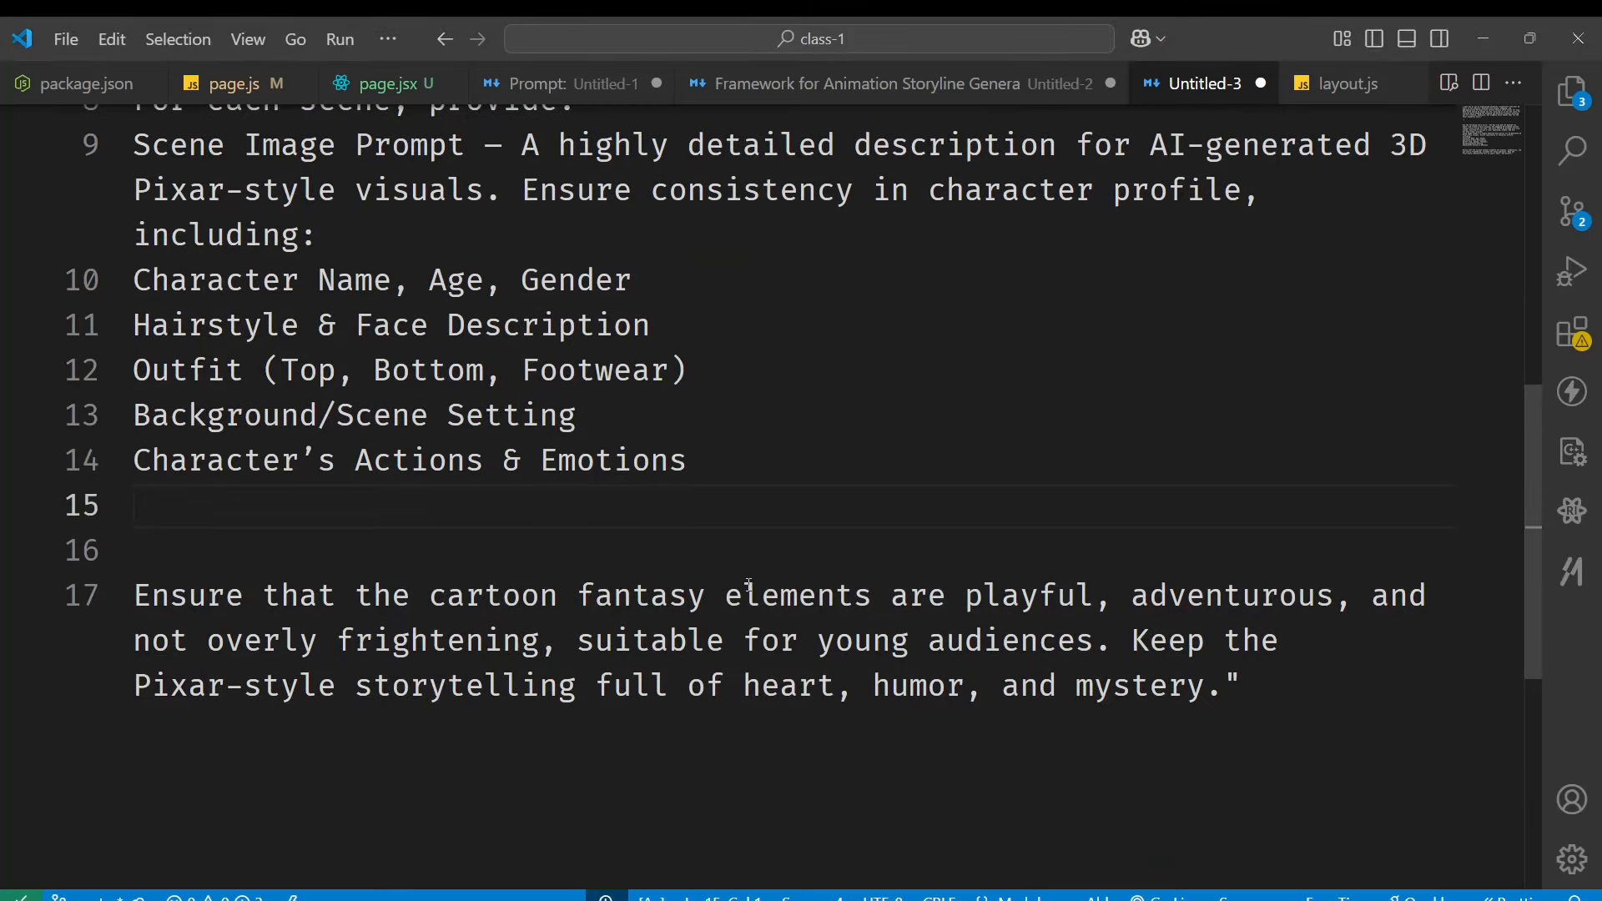
key(Down)
key(Down)
key(shift+Down)
key(shift+Down)
key(shift+Down)
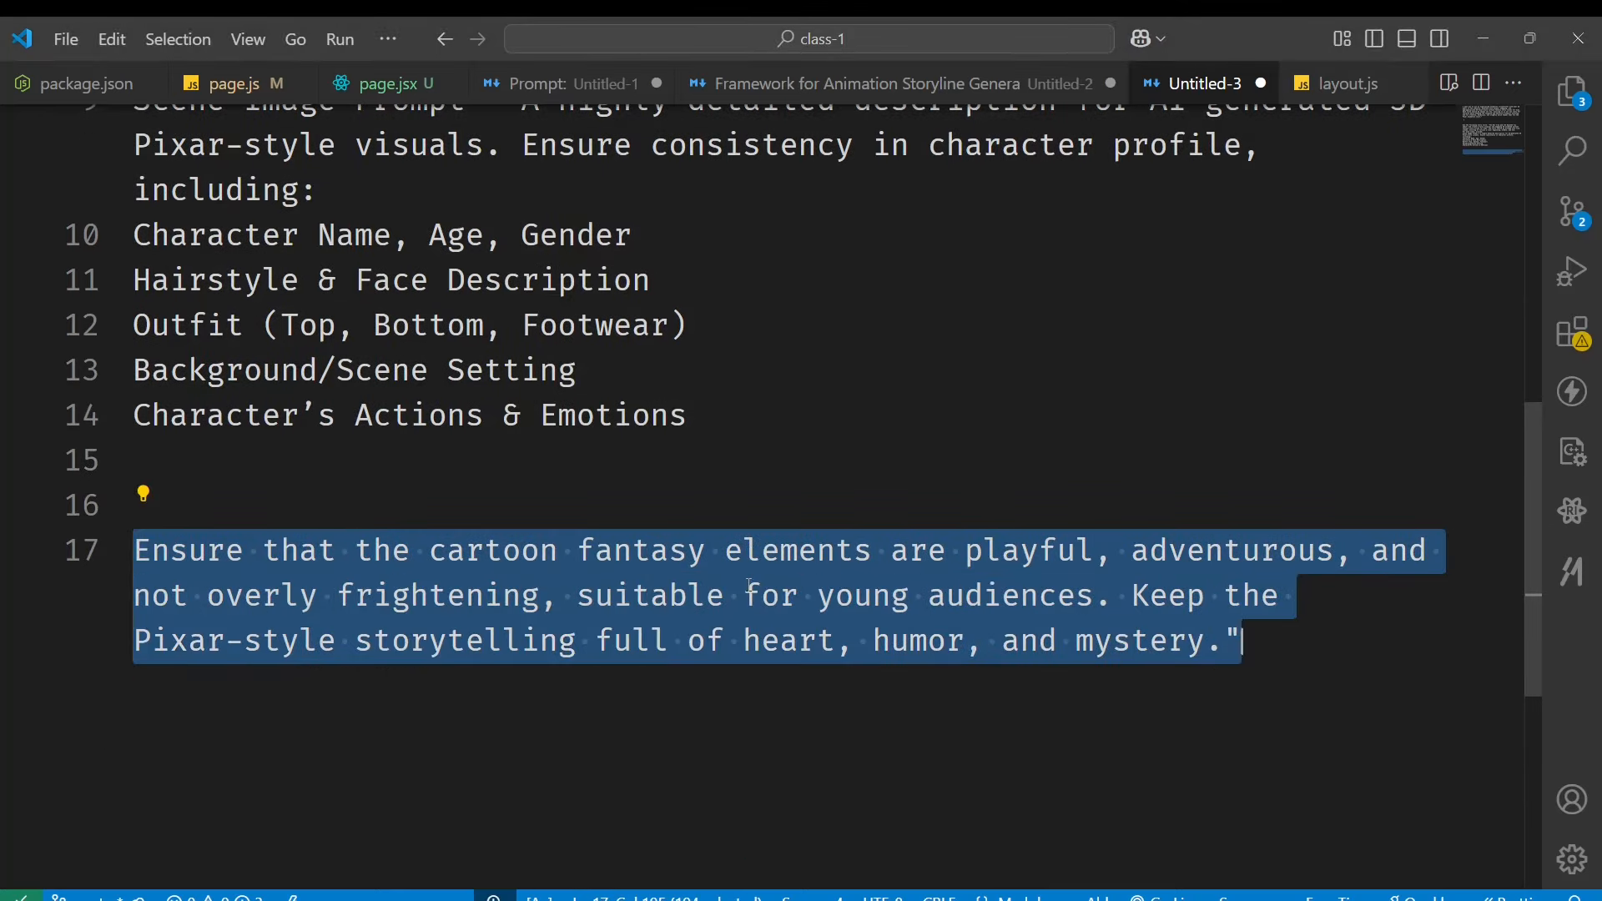
key(ctrl+v)
Review the revised prompt from the story title paragraph through the Scene Image Prompt requirements.
key(Up)
key(Up)
key(Up)
key(Up)
key(Up)
key(Up)
key(Up)
key(Up)
key(Up)
key(Up)
key(Up)
key(Up)
key(Up)
key(Up)
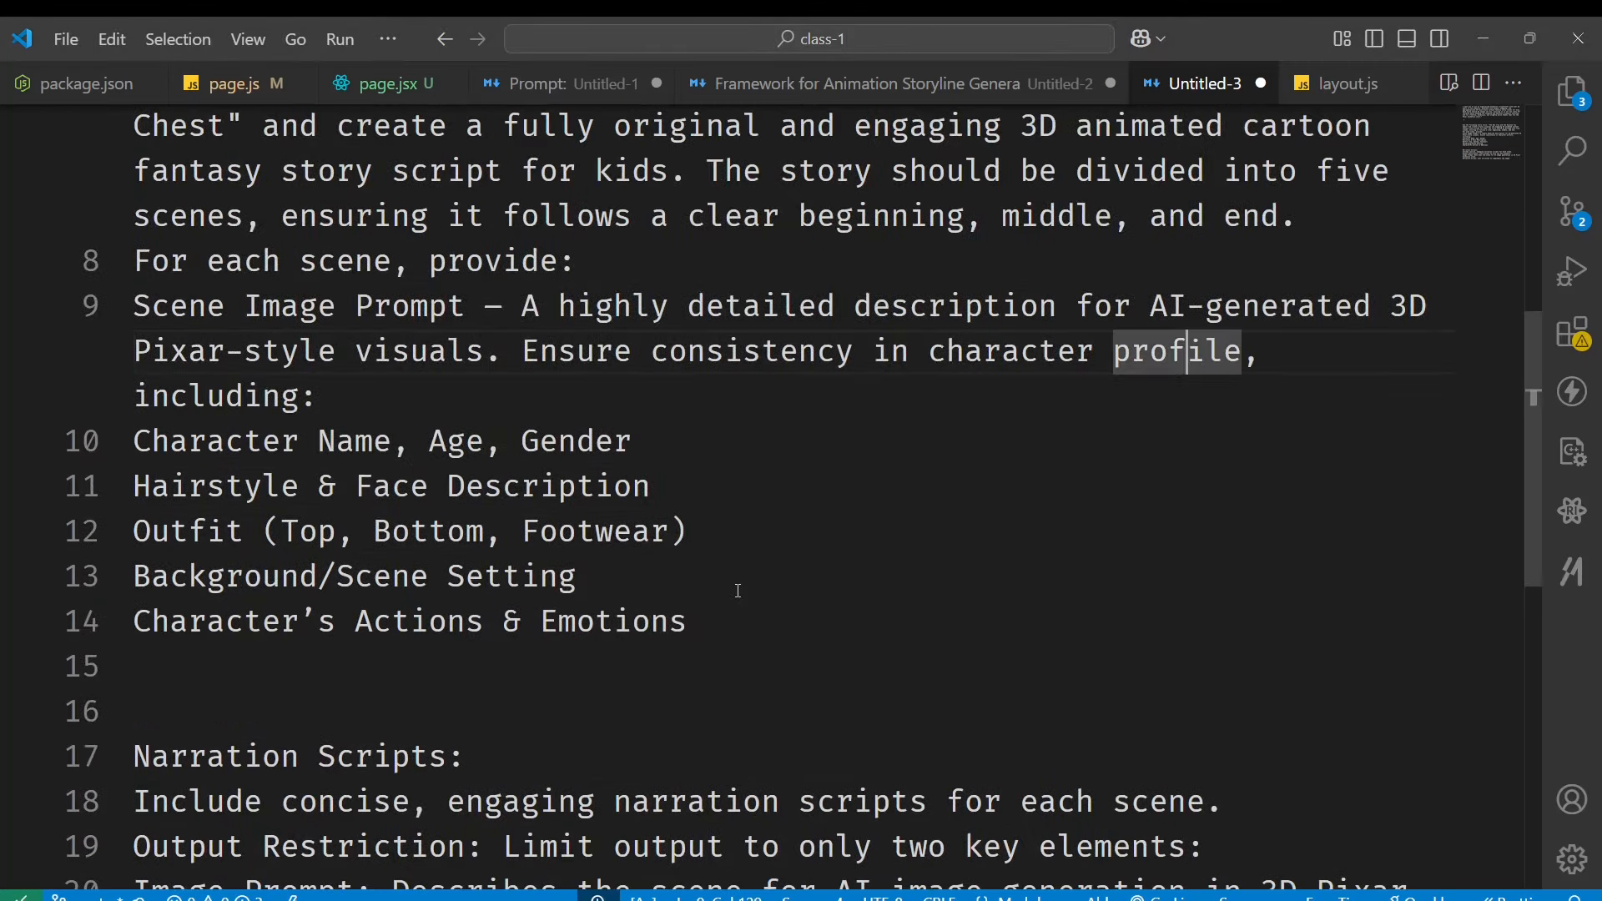
scroll(734, 590, up, 1)
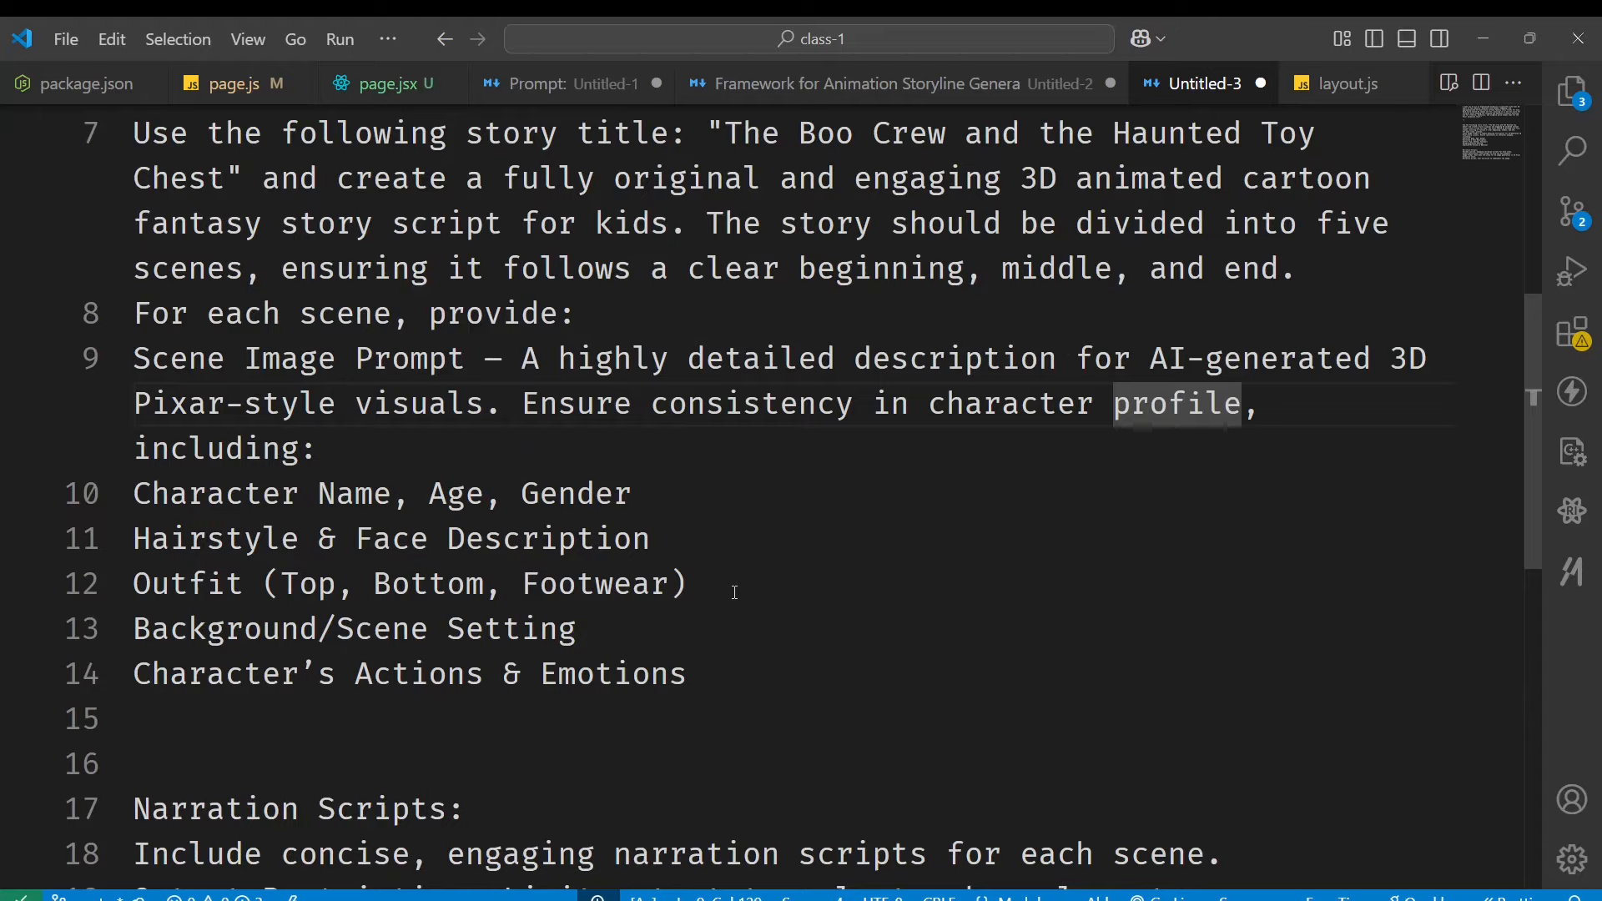
click(583, 309)
click(908, 408)
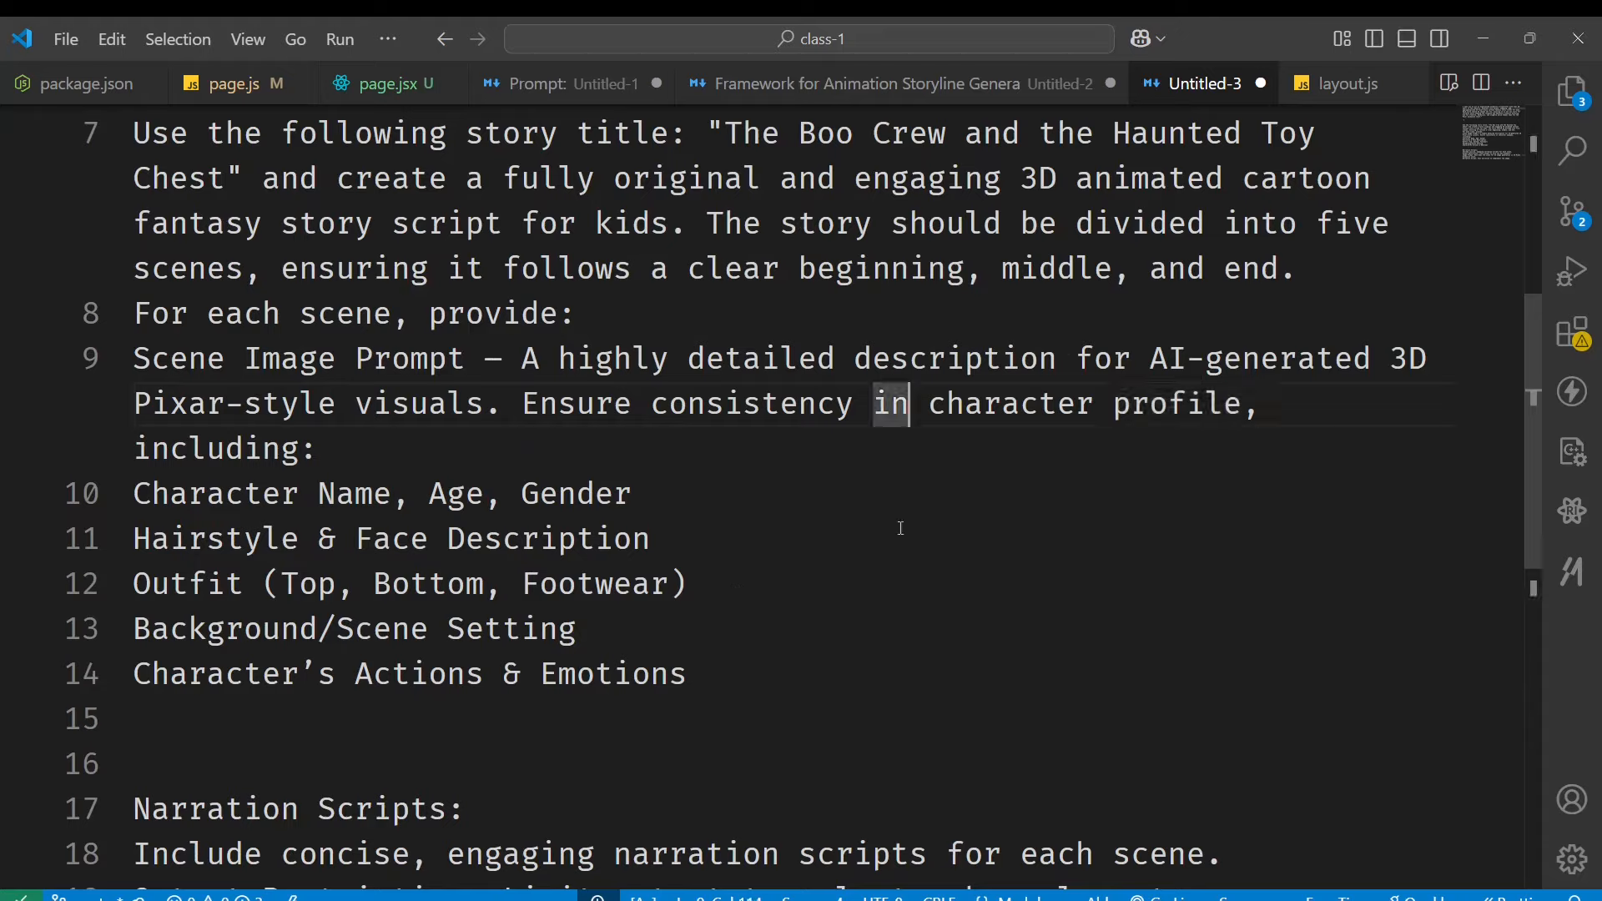
Remove the extra blank line above "Narration Scripts:", keeping a single blank line after the character items.
scroll(751, 520, down, 3)
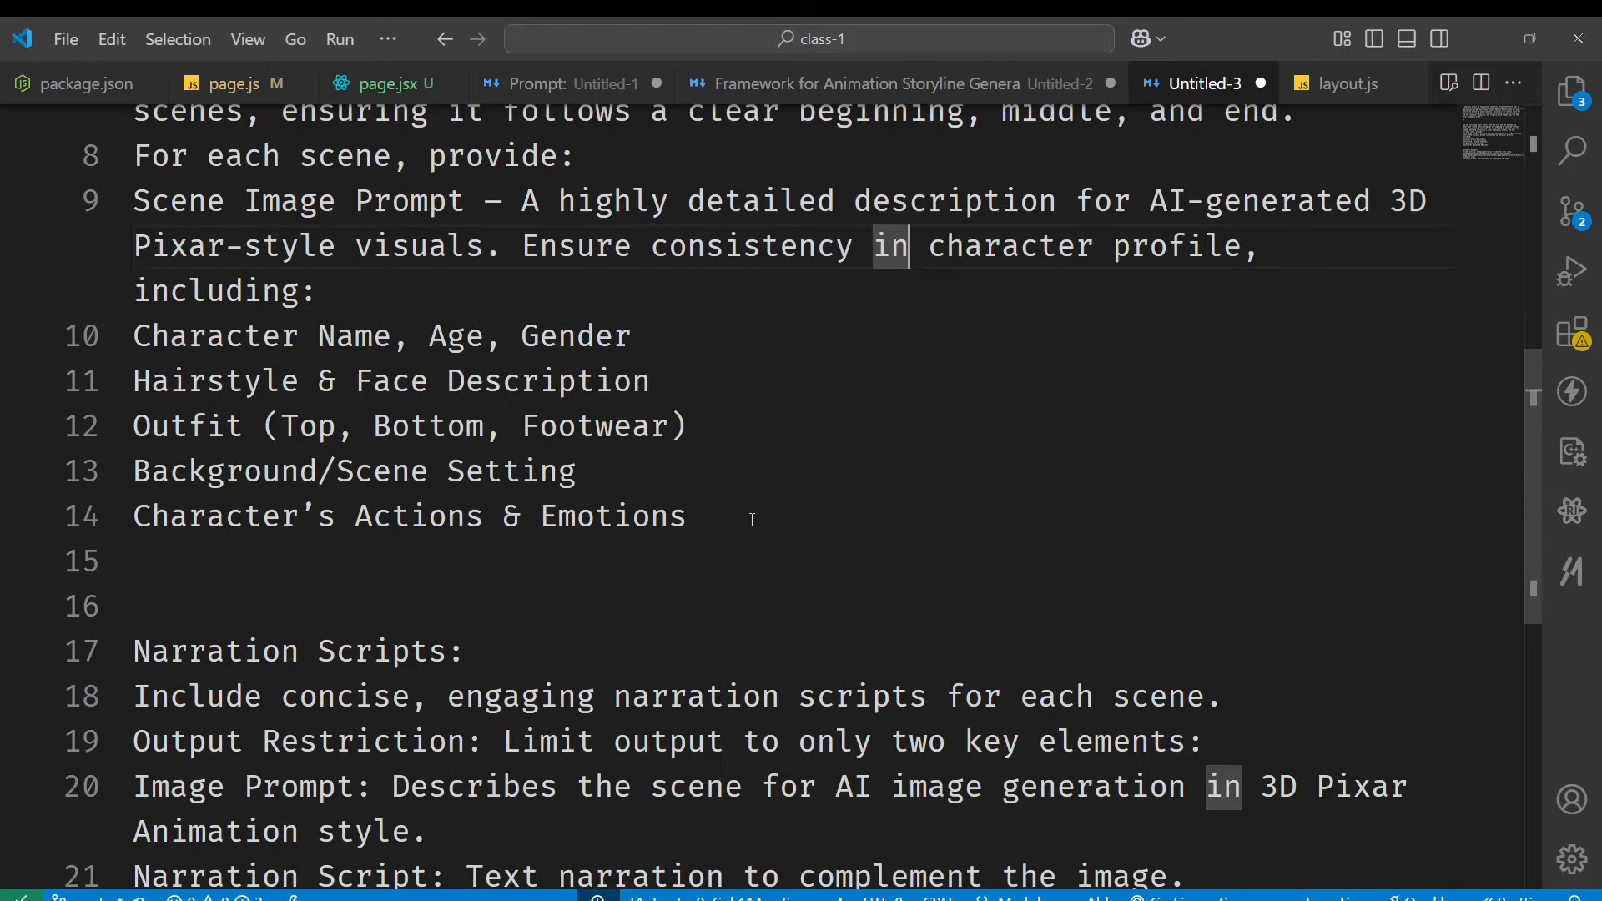
click(773, 583)
key(Down)
key(Delete)
key(Down)
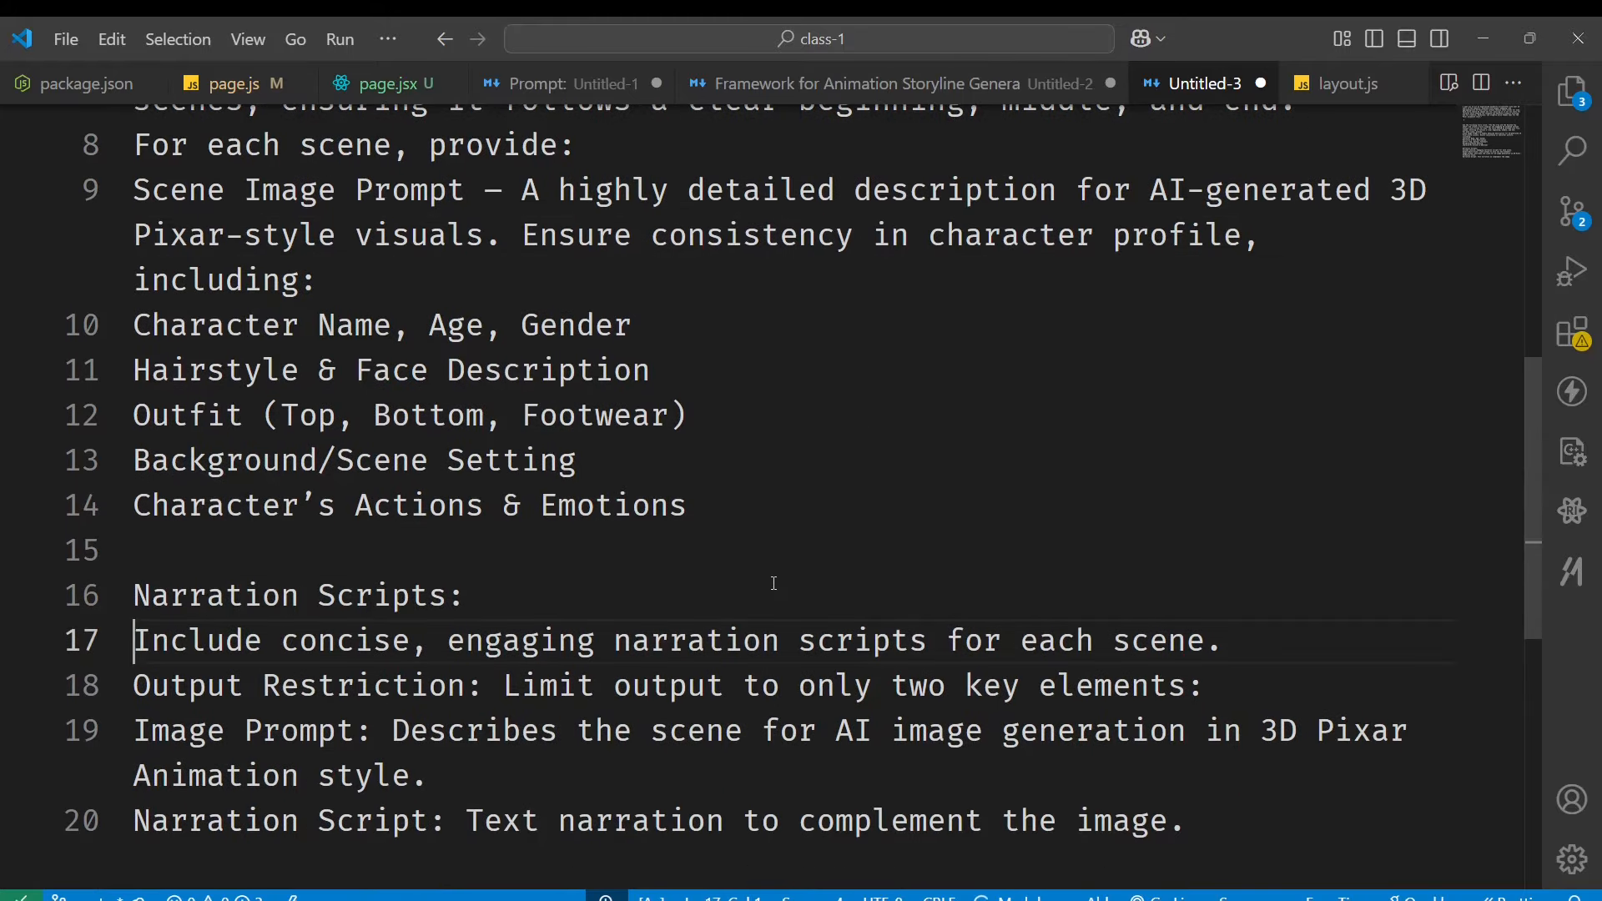
Insert a blank line between the narration scripts instruction and the "Output Restriction" line.
key(End)
key(Return)
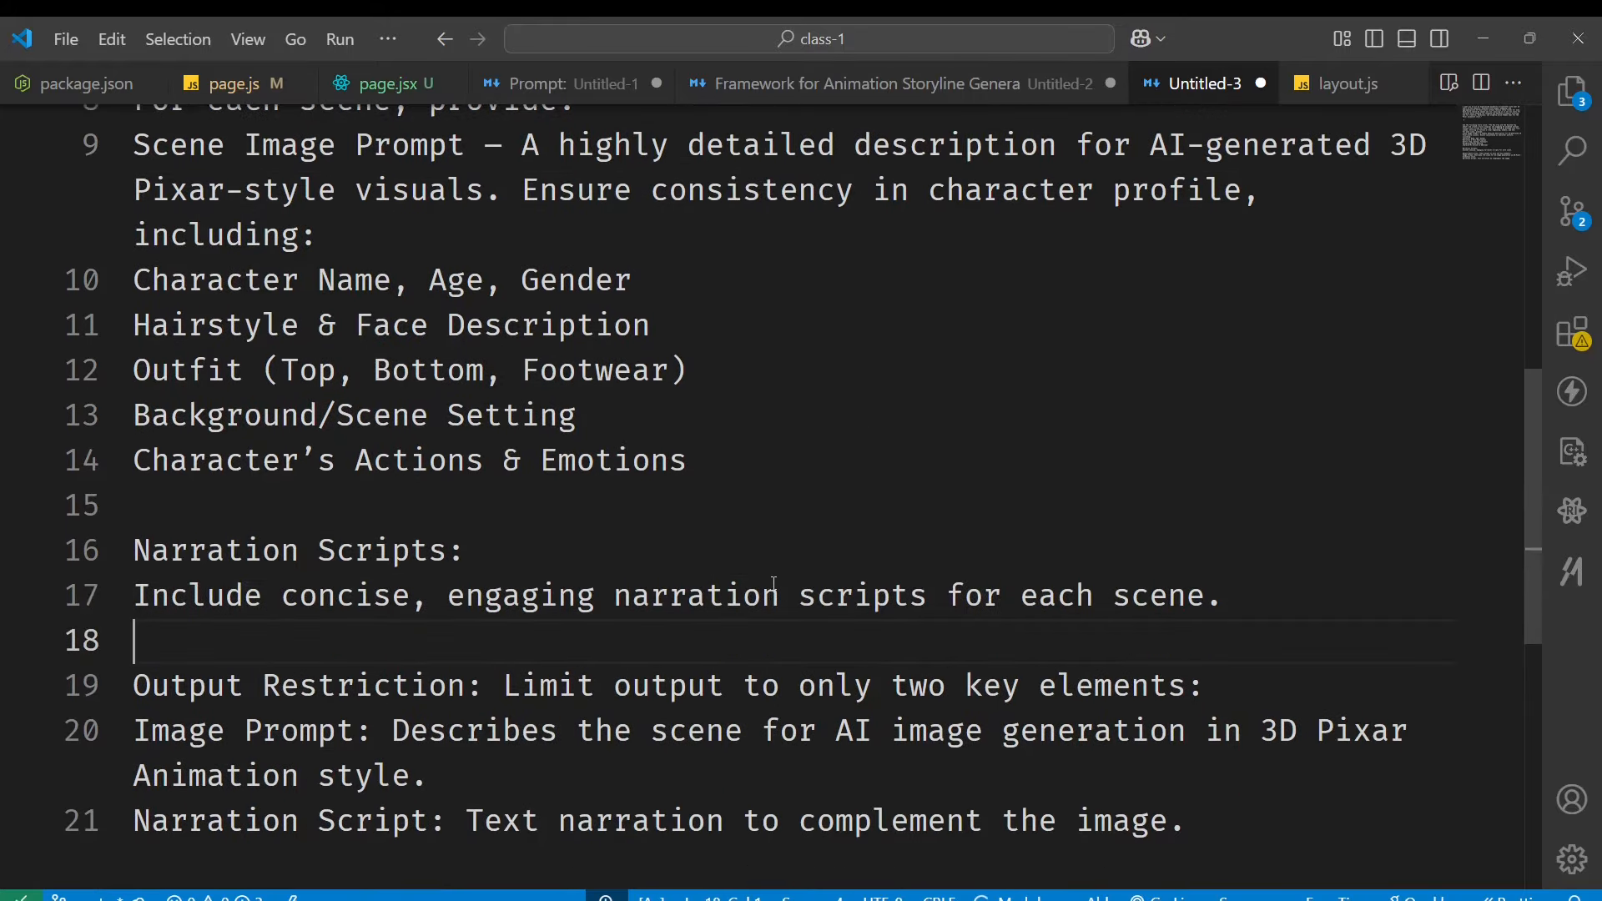
scroll(774, 584, down, 1)
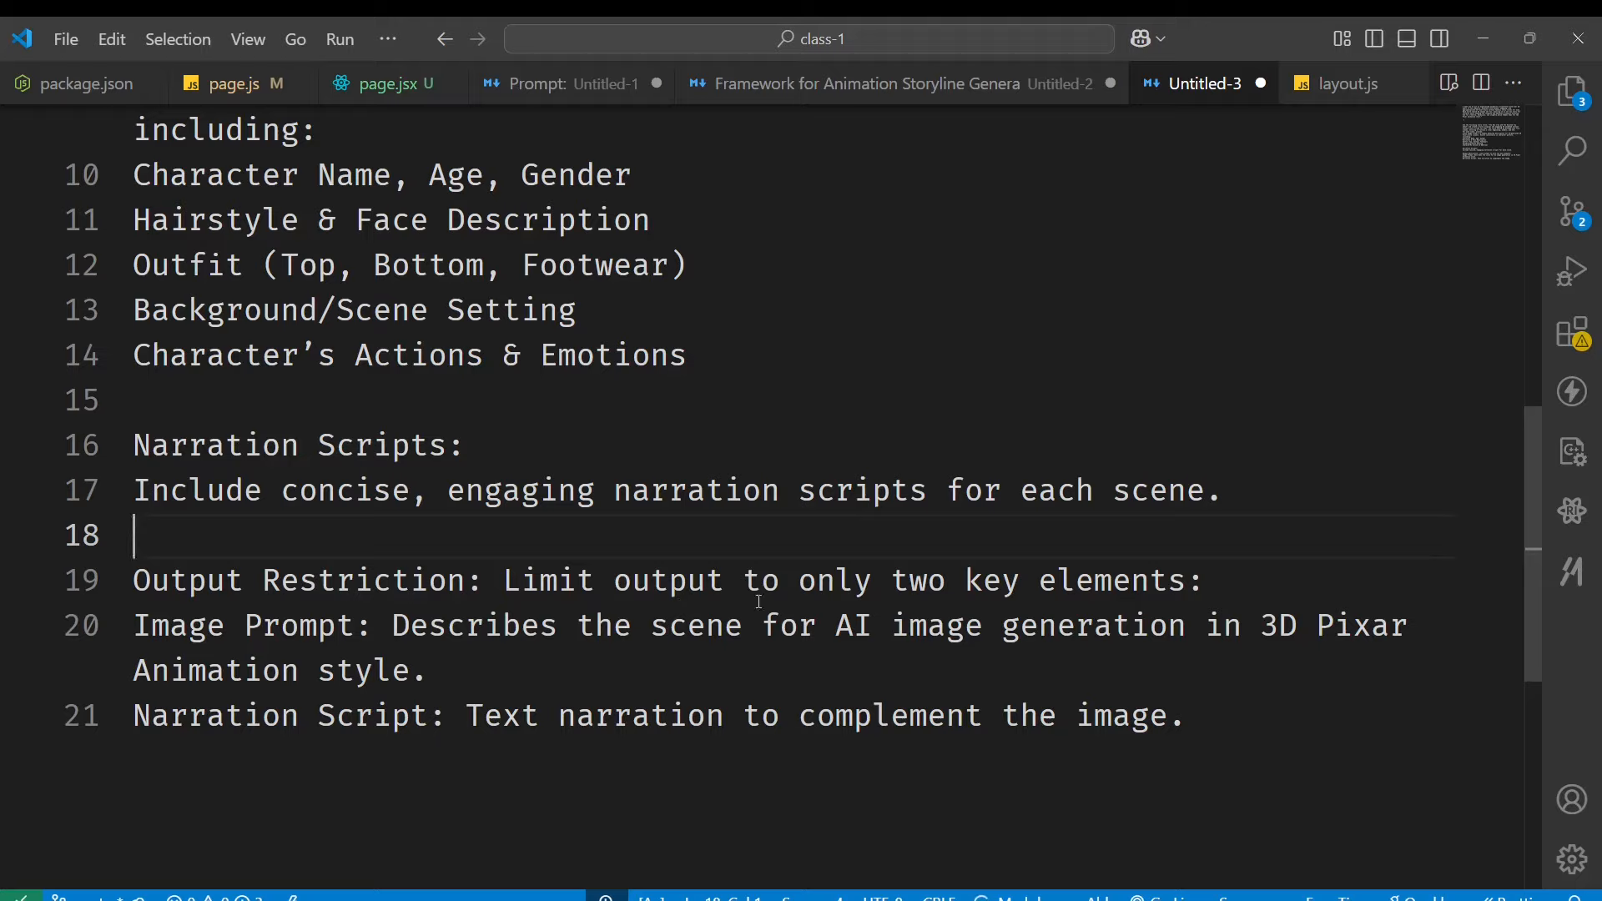
click(316, 630)
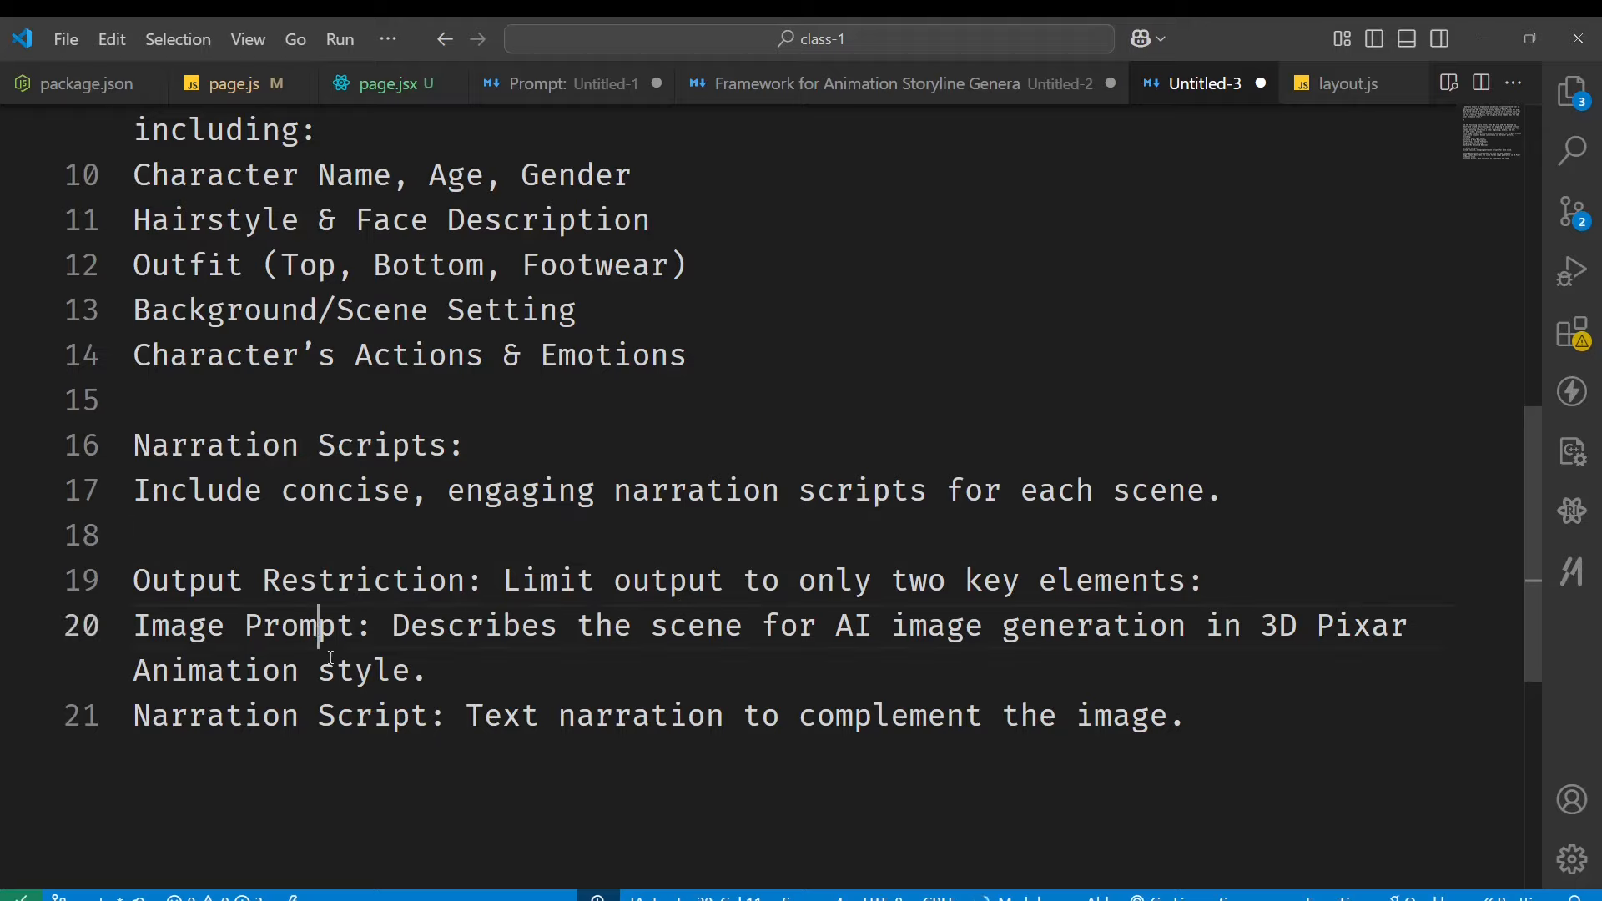
click(377, 730)
scroll(379, 733, up, 2)
scroll(378, 732, up, 2)
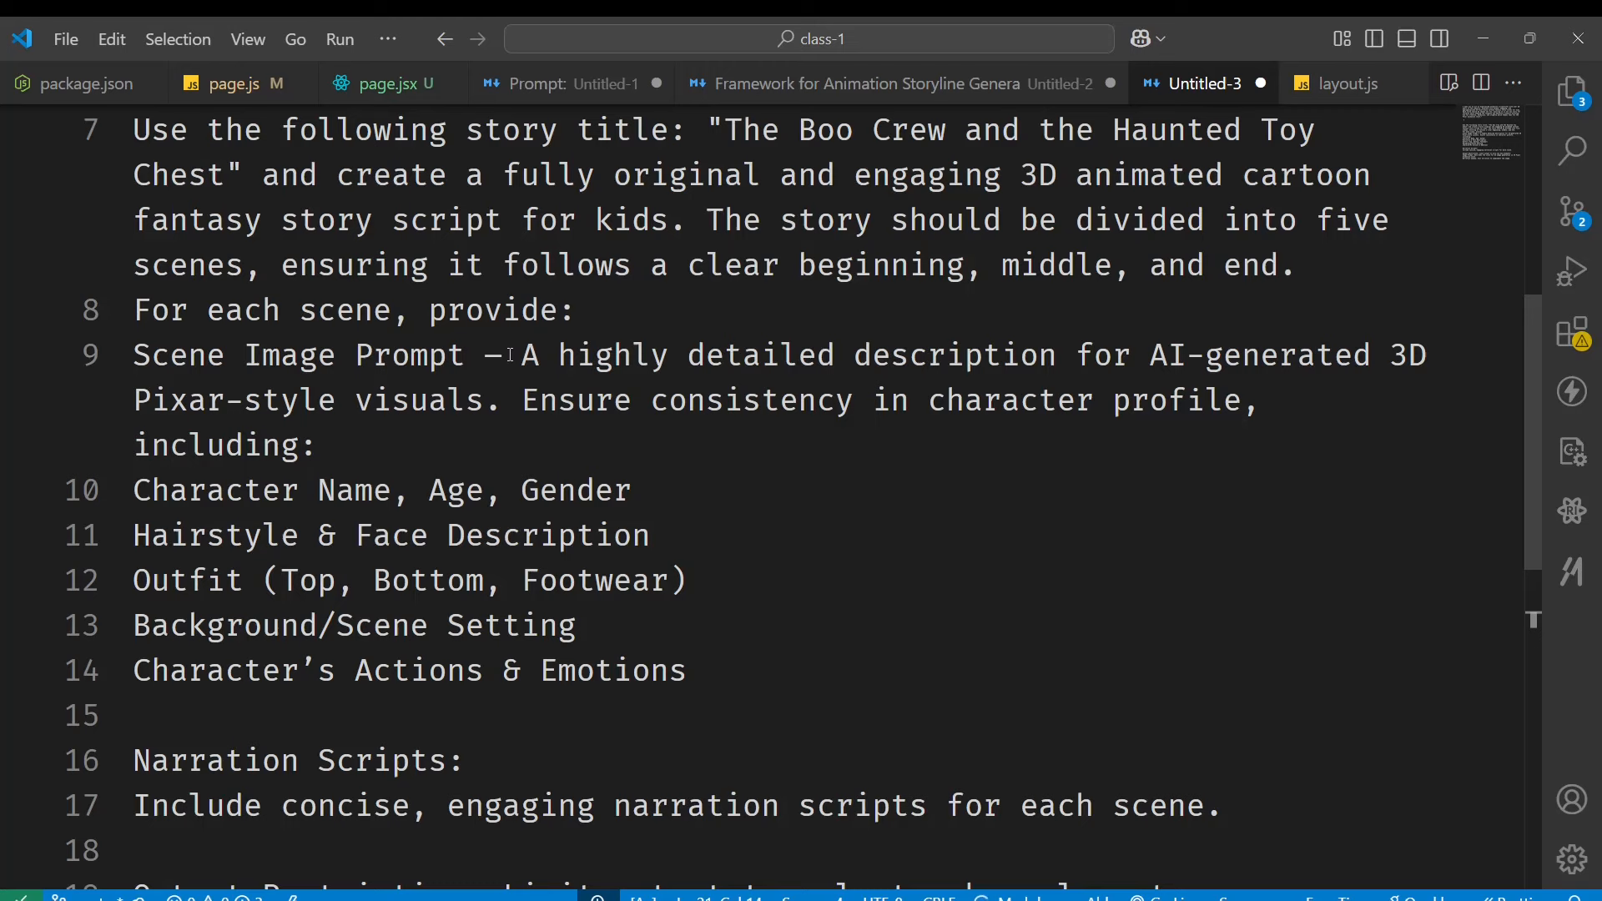
Cut the line "Output Restriction: Limit output to only two key elements:" from below the narration scripts instruction.
scroll(762, 732, down, 2)
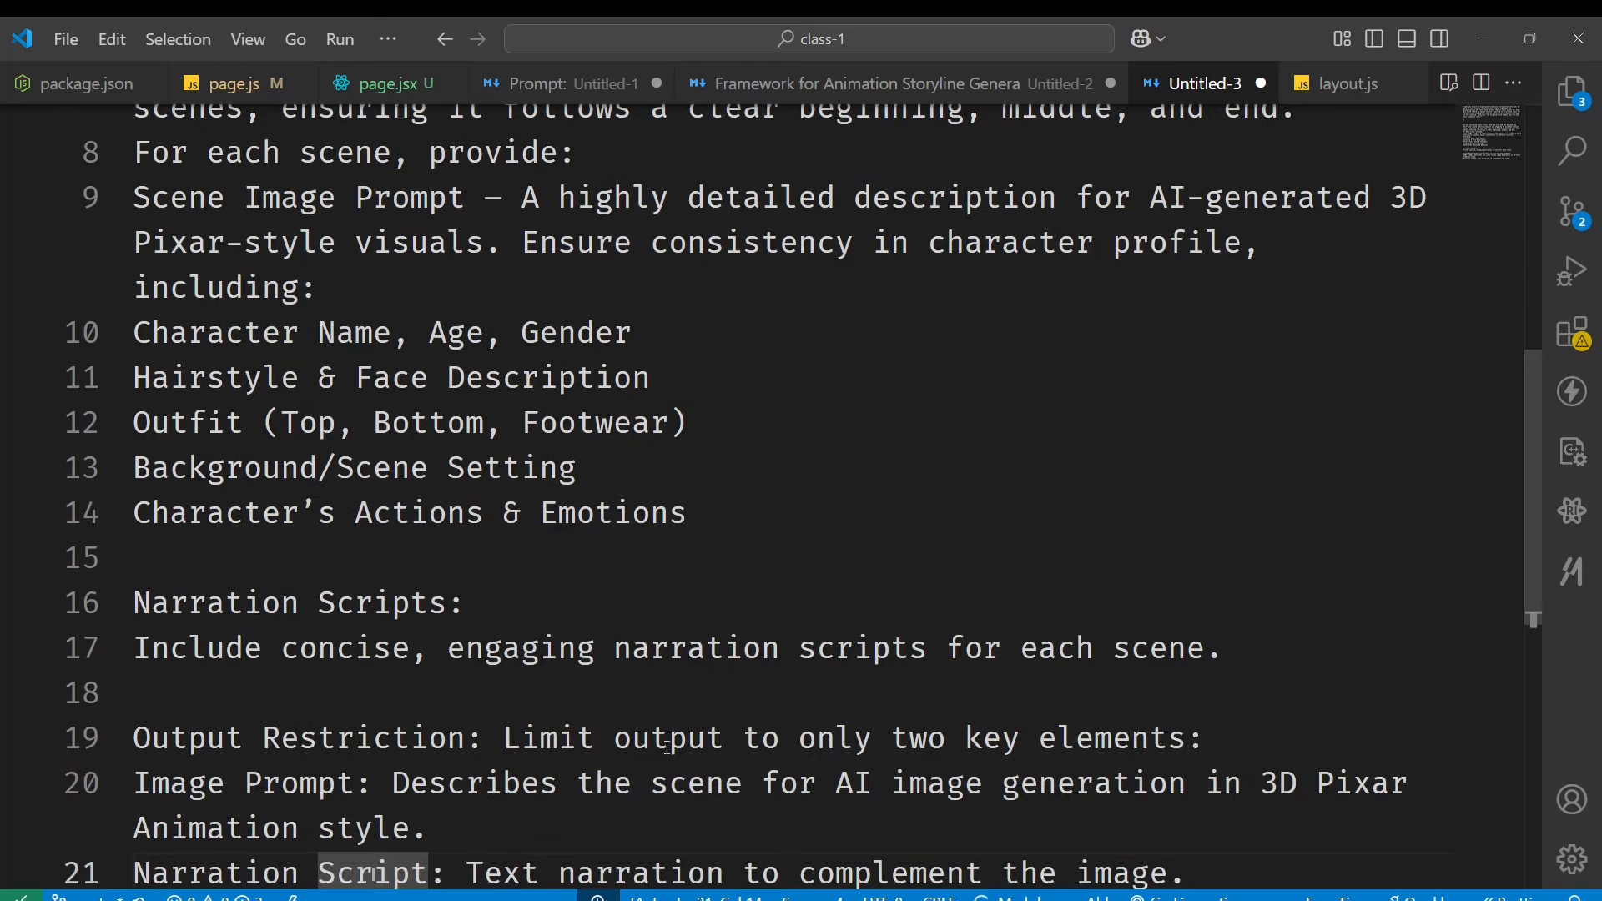
scroll(669, 745, down, 1)
click(503, 686)
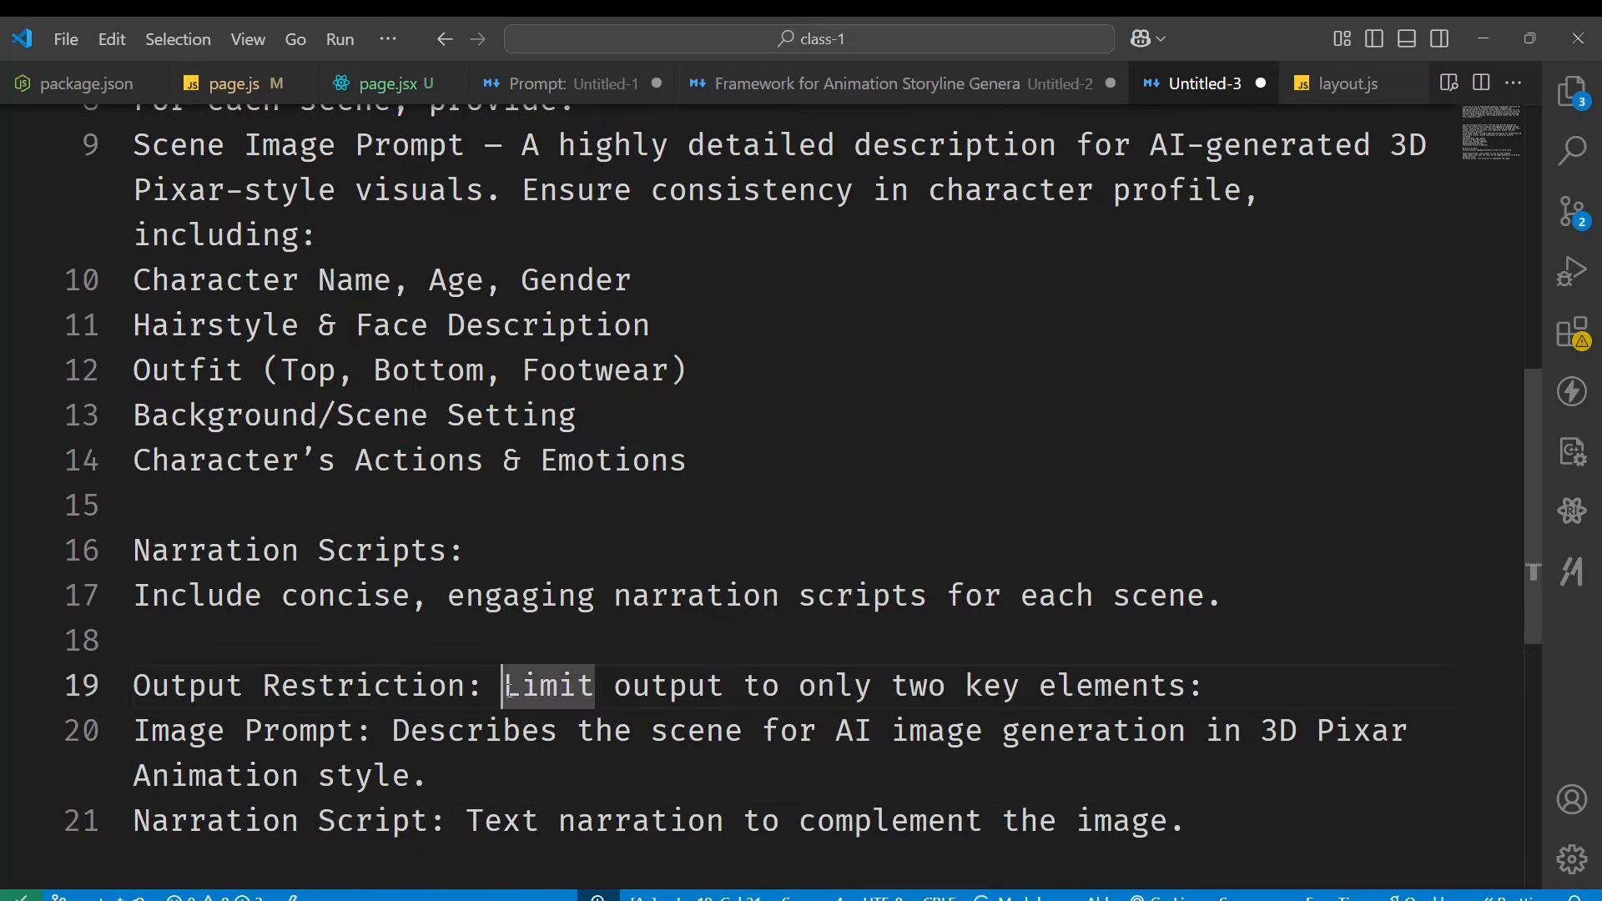
scroll(508, 689, down, 1)
key(Home)
key(shift+End)
key(ctrl+c)
key(BackSpace)
scroll(482, 584, up, 2)
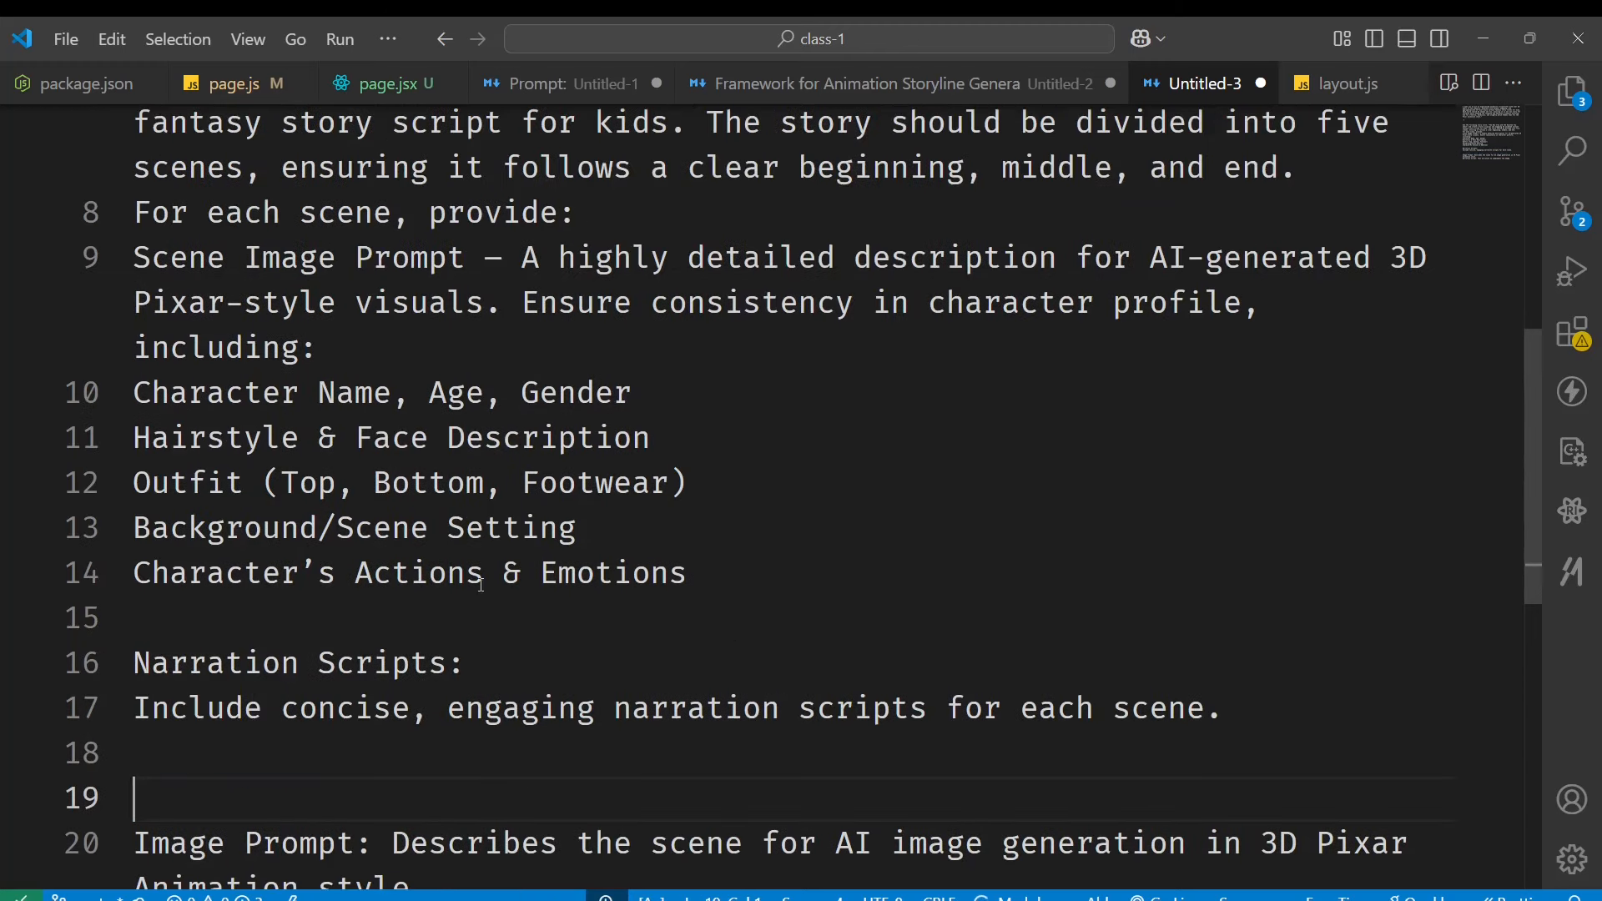
Paste the cut Output Restriction line on a new line directly below "For each scene, provide:".
click(424, 305)
key(Up)
key(Up)
scroll(425, 300, up, 2)
key(End)
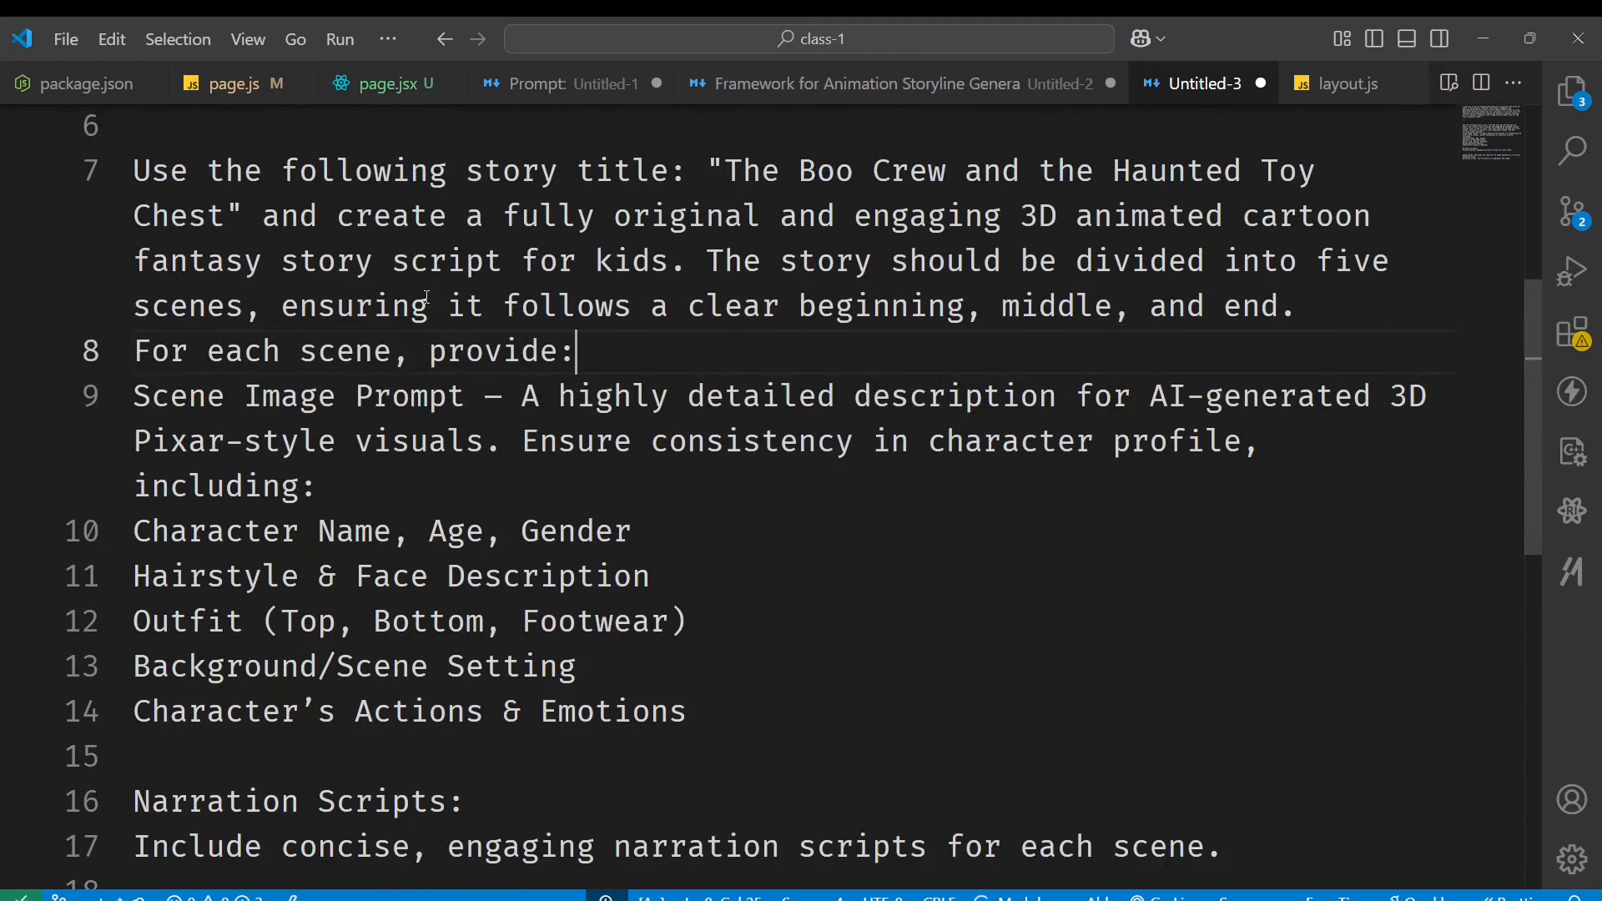
key(Return)
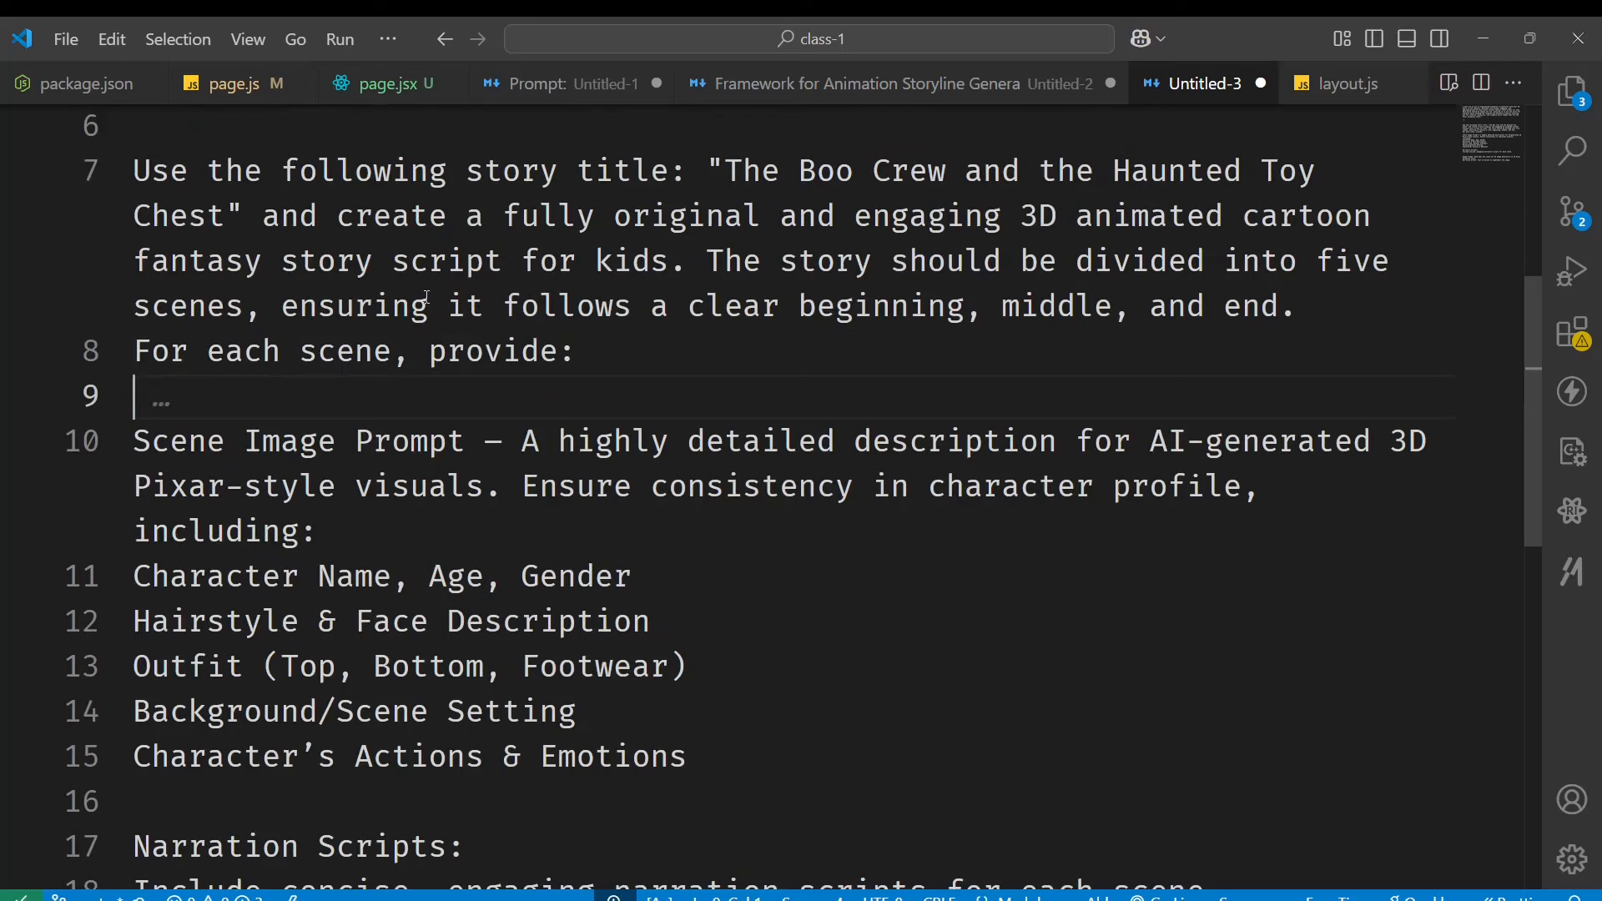
key(ctrl+v)
Delete the "For each scene, provide:" line so that the Output Restriction line directly follows the story title paragraph.
key(Up)
key(Home)
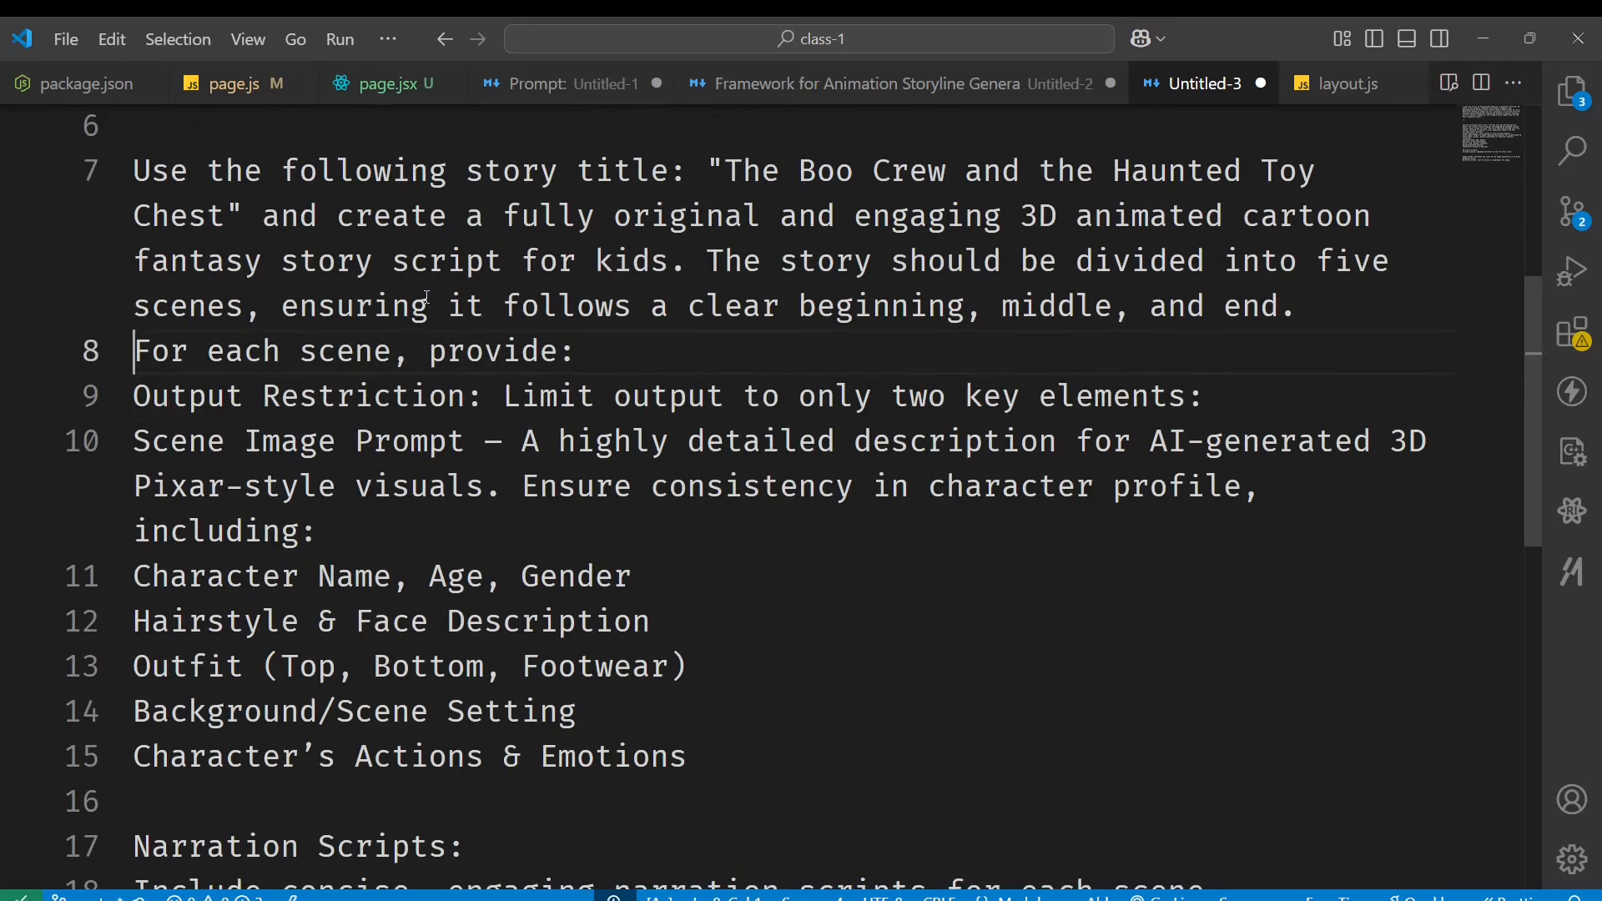
key(shift+End)
key(BackSpace)
key(Delete)
key(Delete)
key(Delete)
key(Delete)
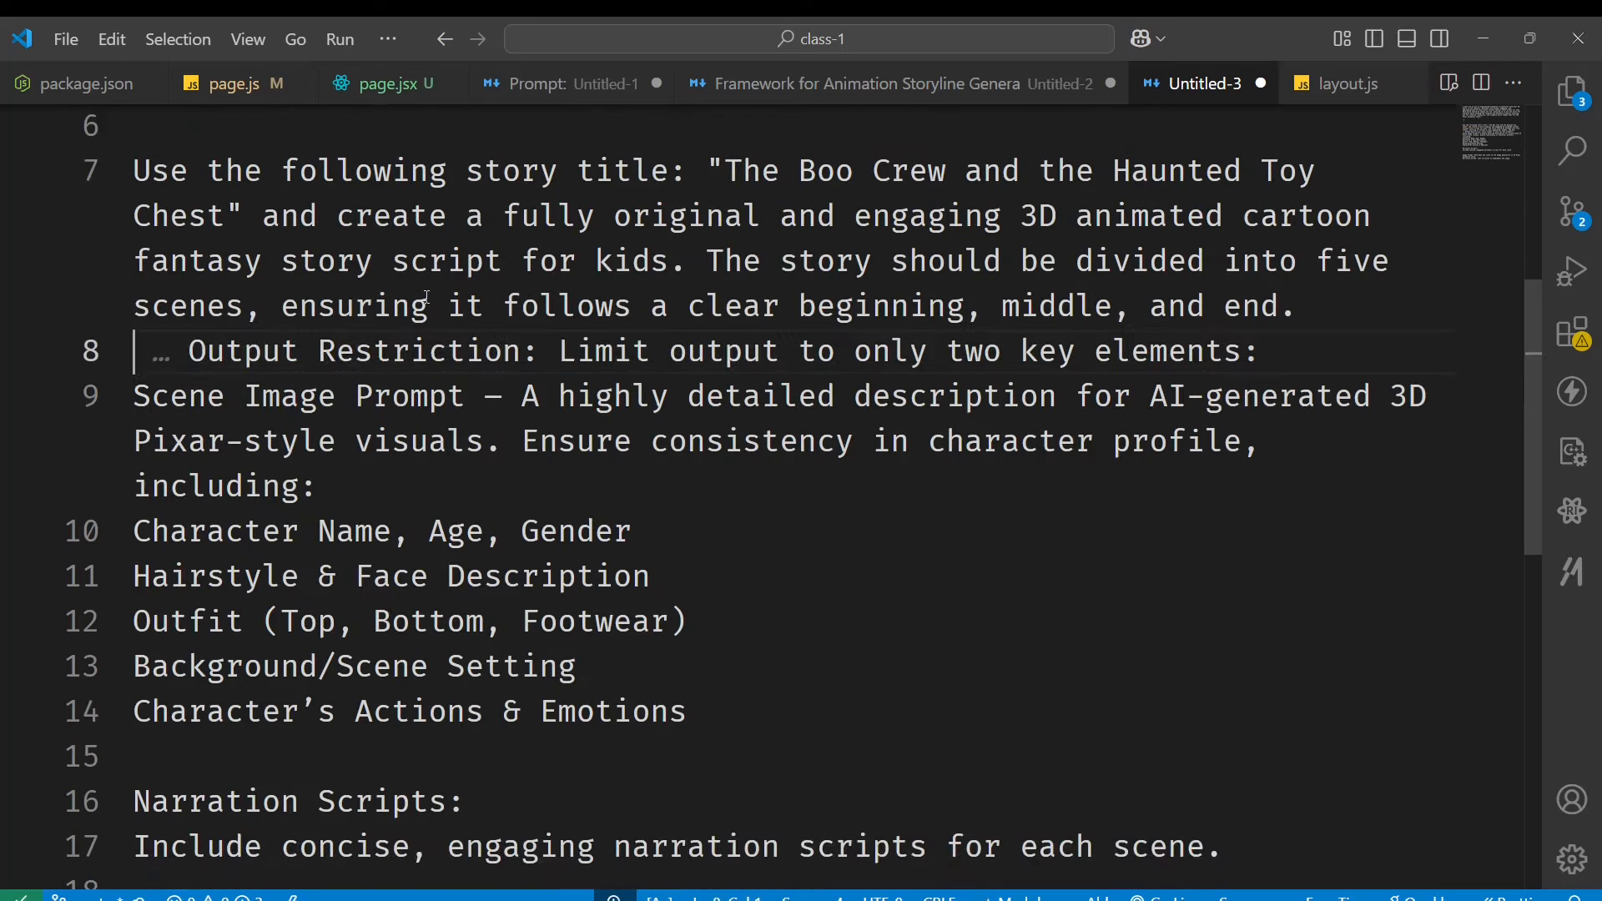
key(ctrl+z)
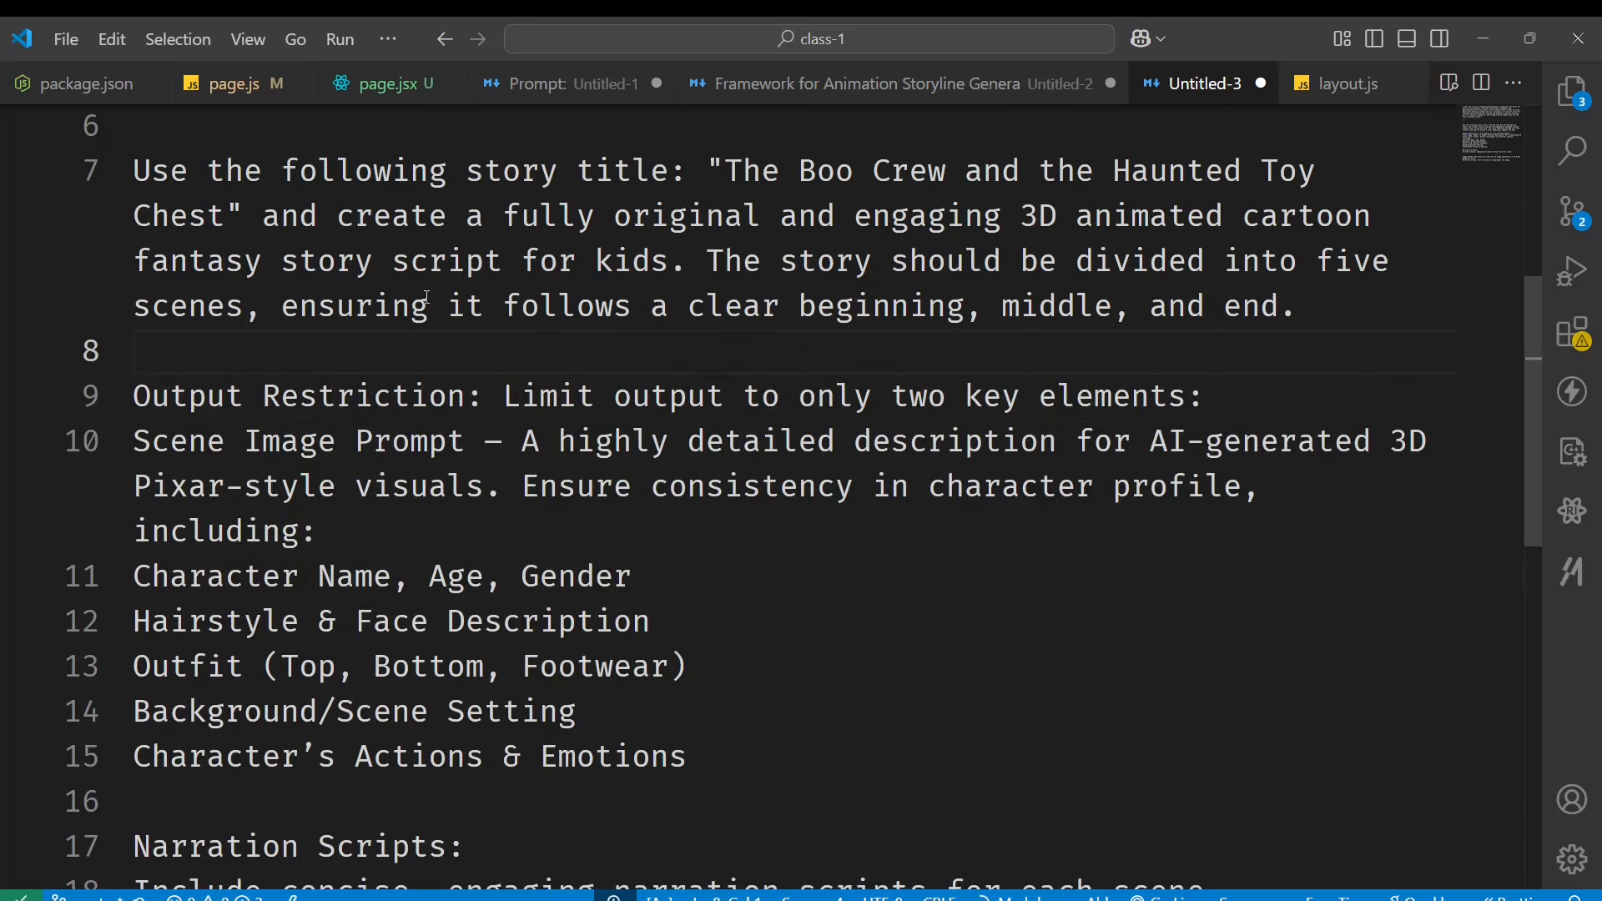
key(Delete)
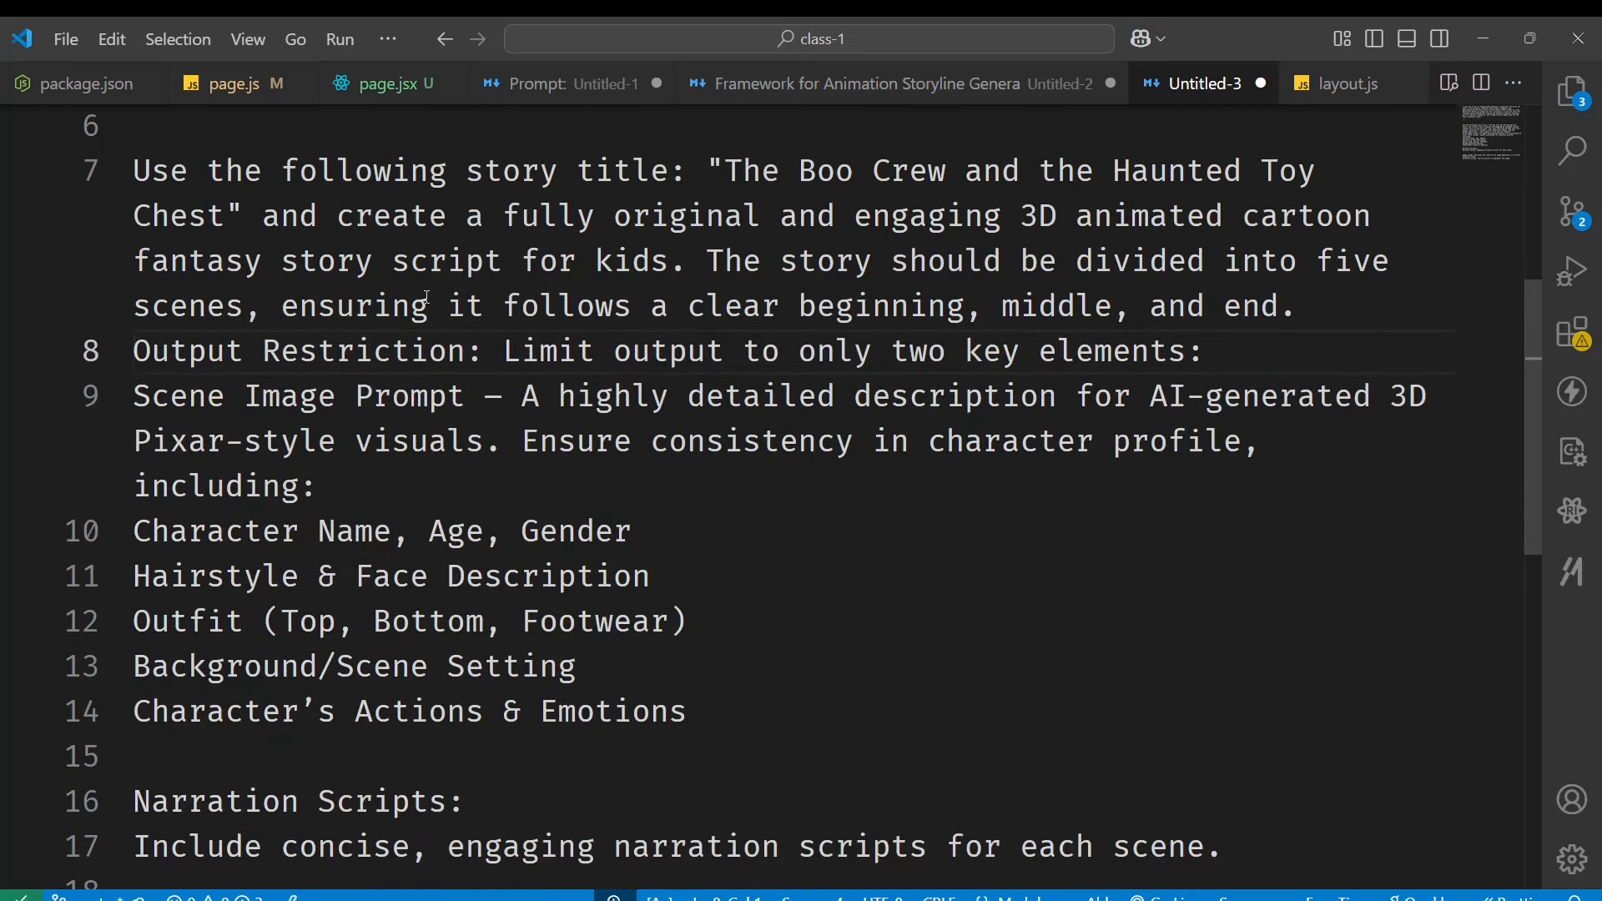
Delete the second "Image Prompt" description near the end of the prompt together with the surplus blank line above it.
scroll(991, 426, down, 3)
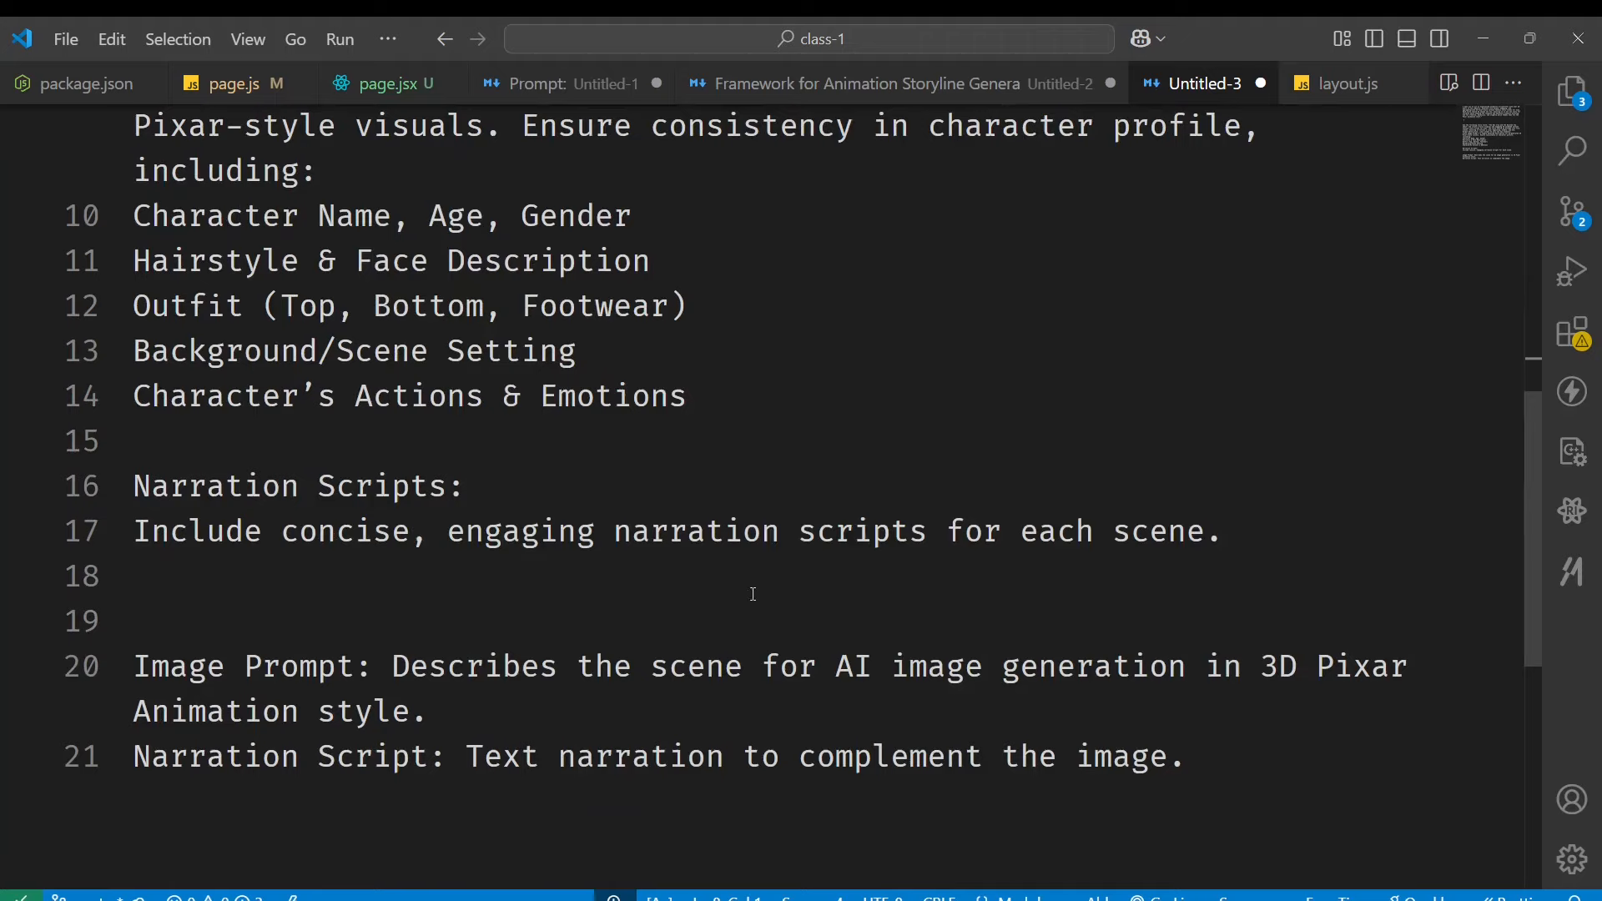
click(753, 594)
key(shift+Down)
key(shift+Down)
key(shift+Down)
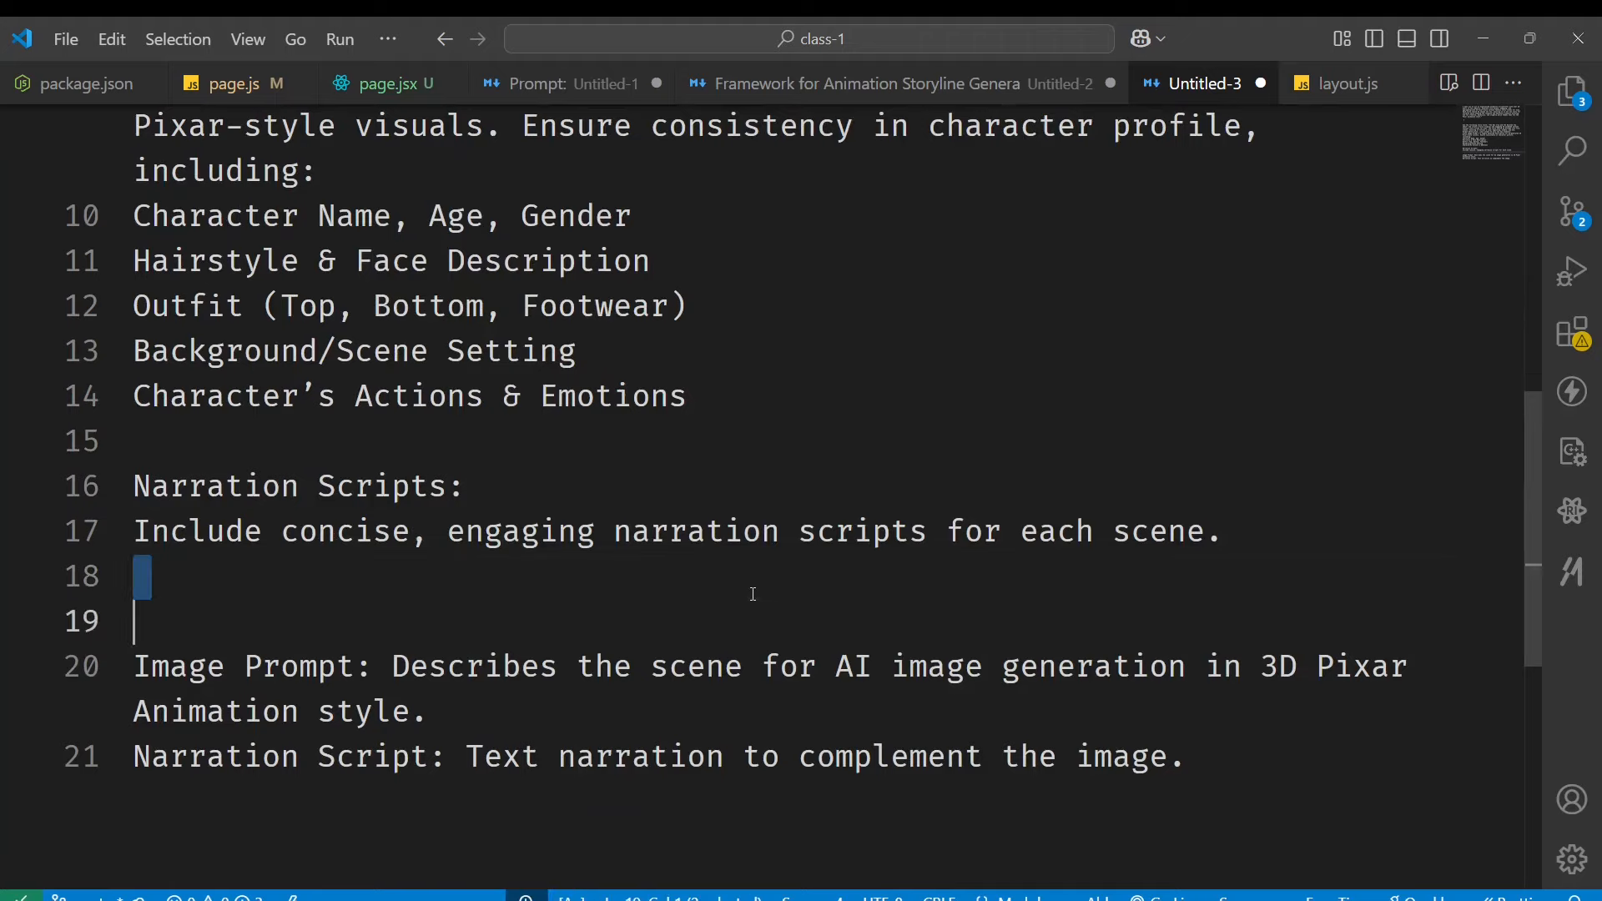
key(shift+End)
key(Delete)
Remove the blank lines around the Narration Scripts section and delete the closing "Narration Script: Text narration to complement the image." line.
key(Up)
key(Up)
key(Up)
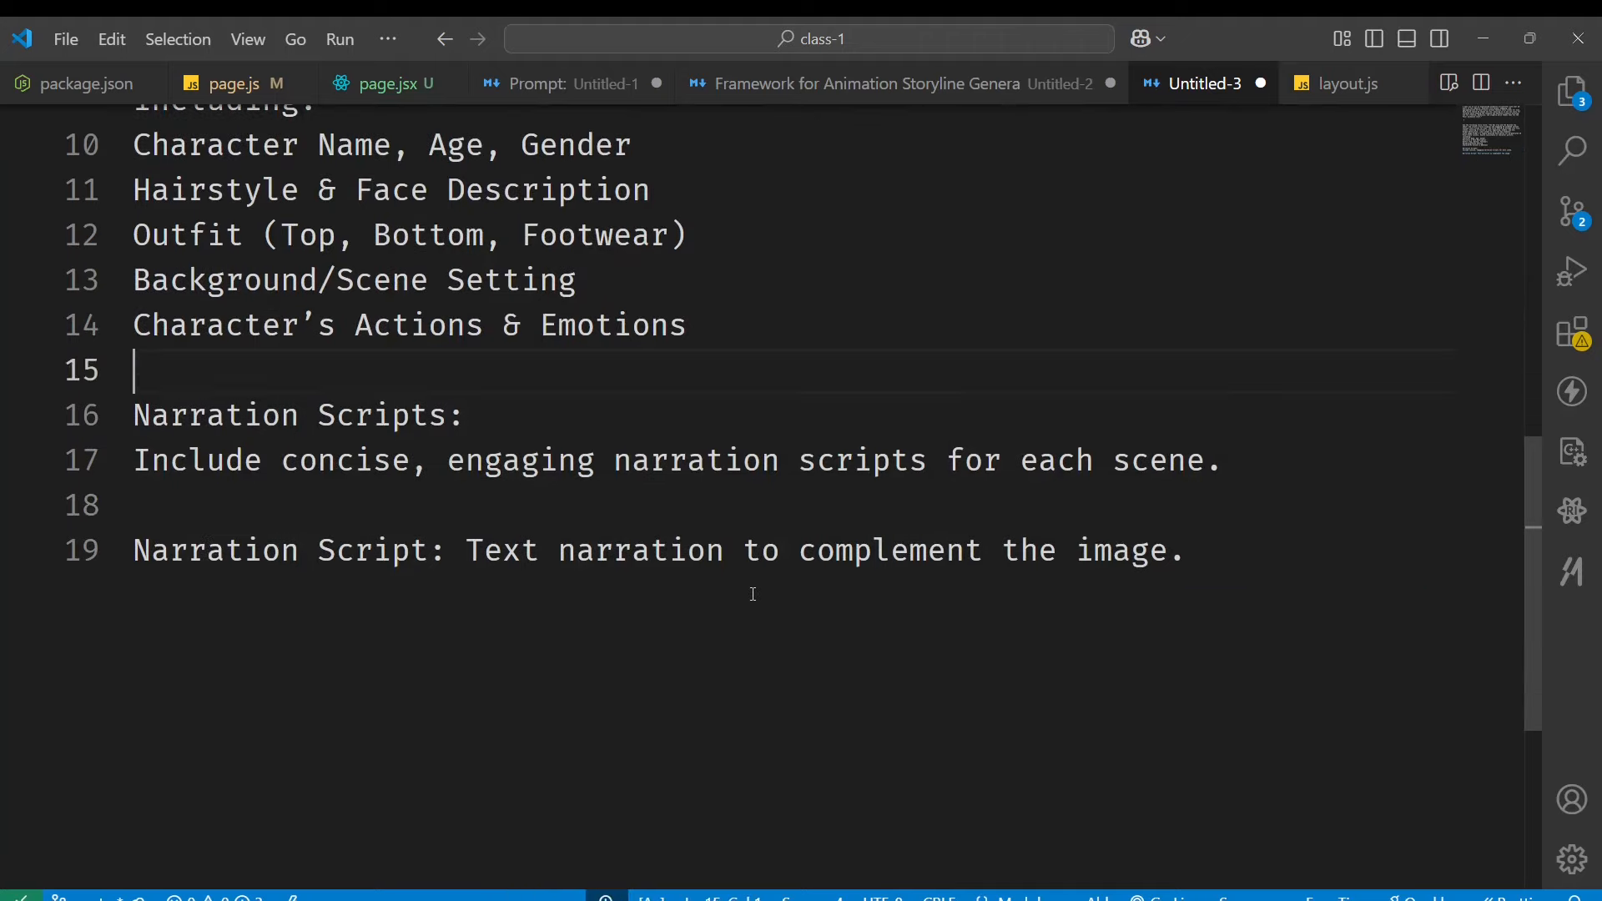
key(Delete)
key(Down)
key(Down)
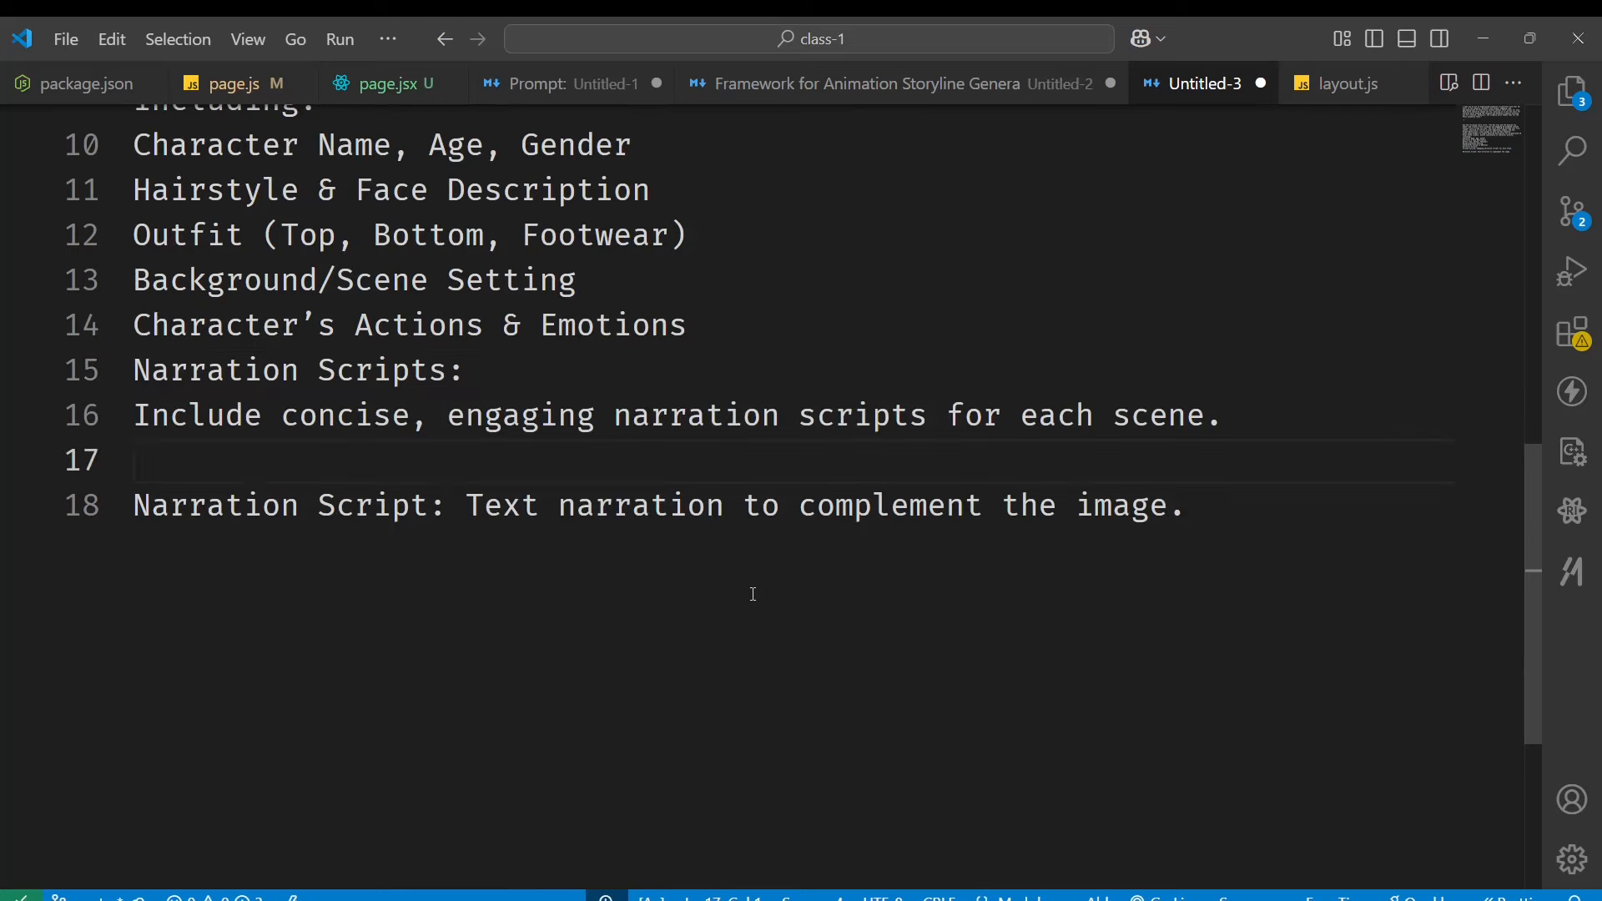
key(Delete)
key(shift+End)
key(Delete)
Review the story title paragraph, covering the title, the 3D cartoon fantasy script request and the five-scene structure.
scroll(754, 594, up, 5)
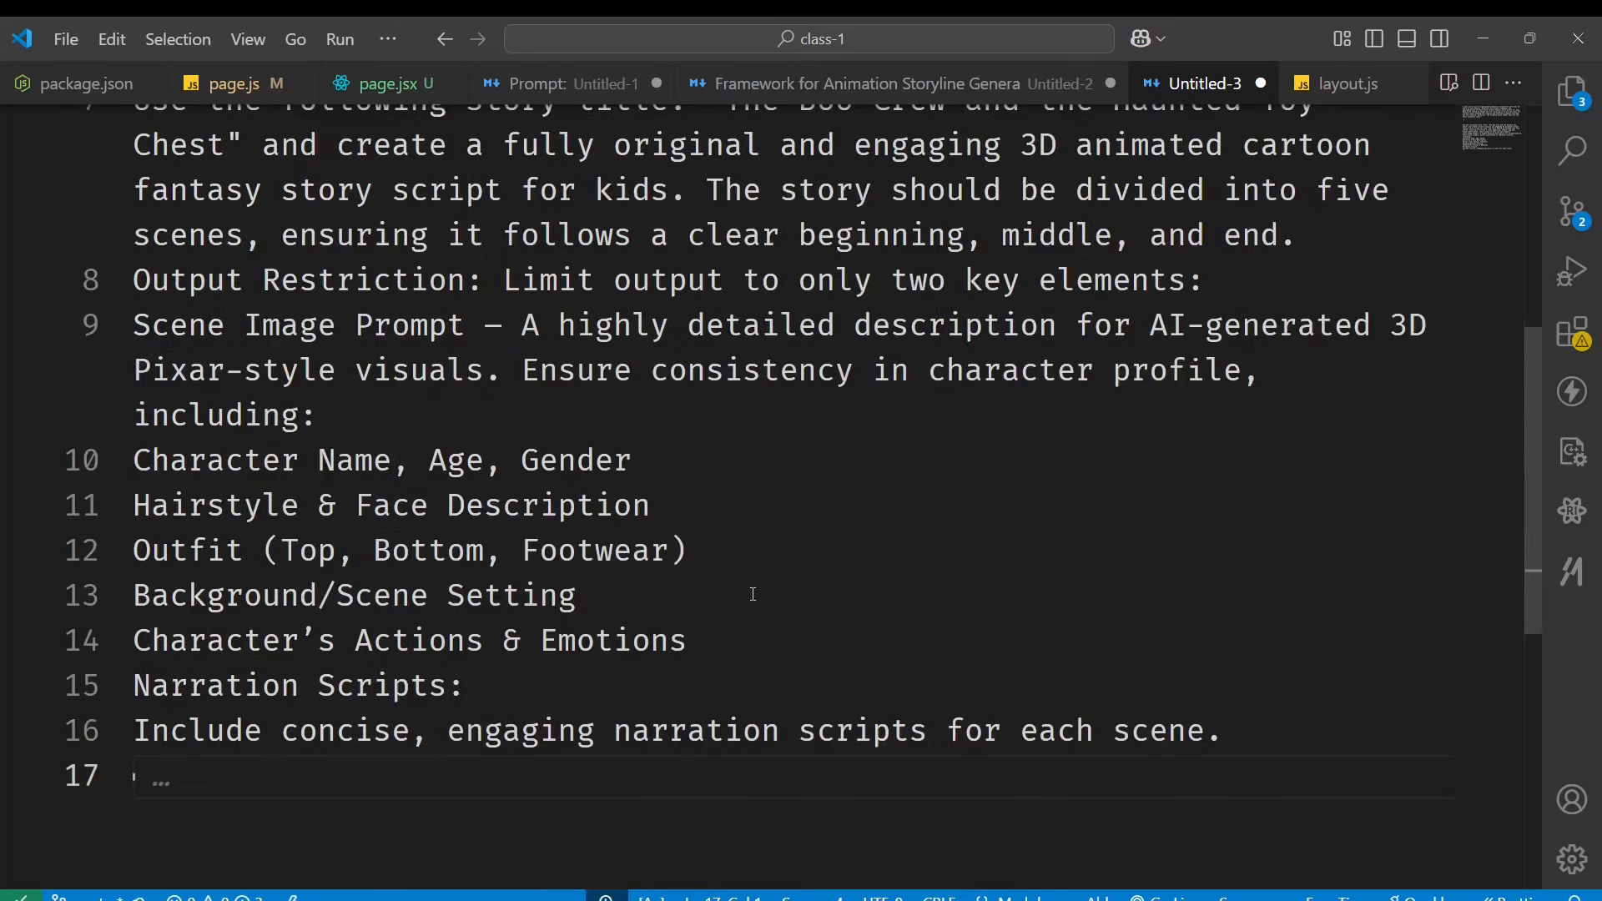
double_click(822, 386)
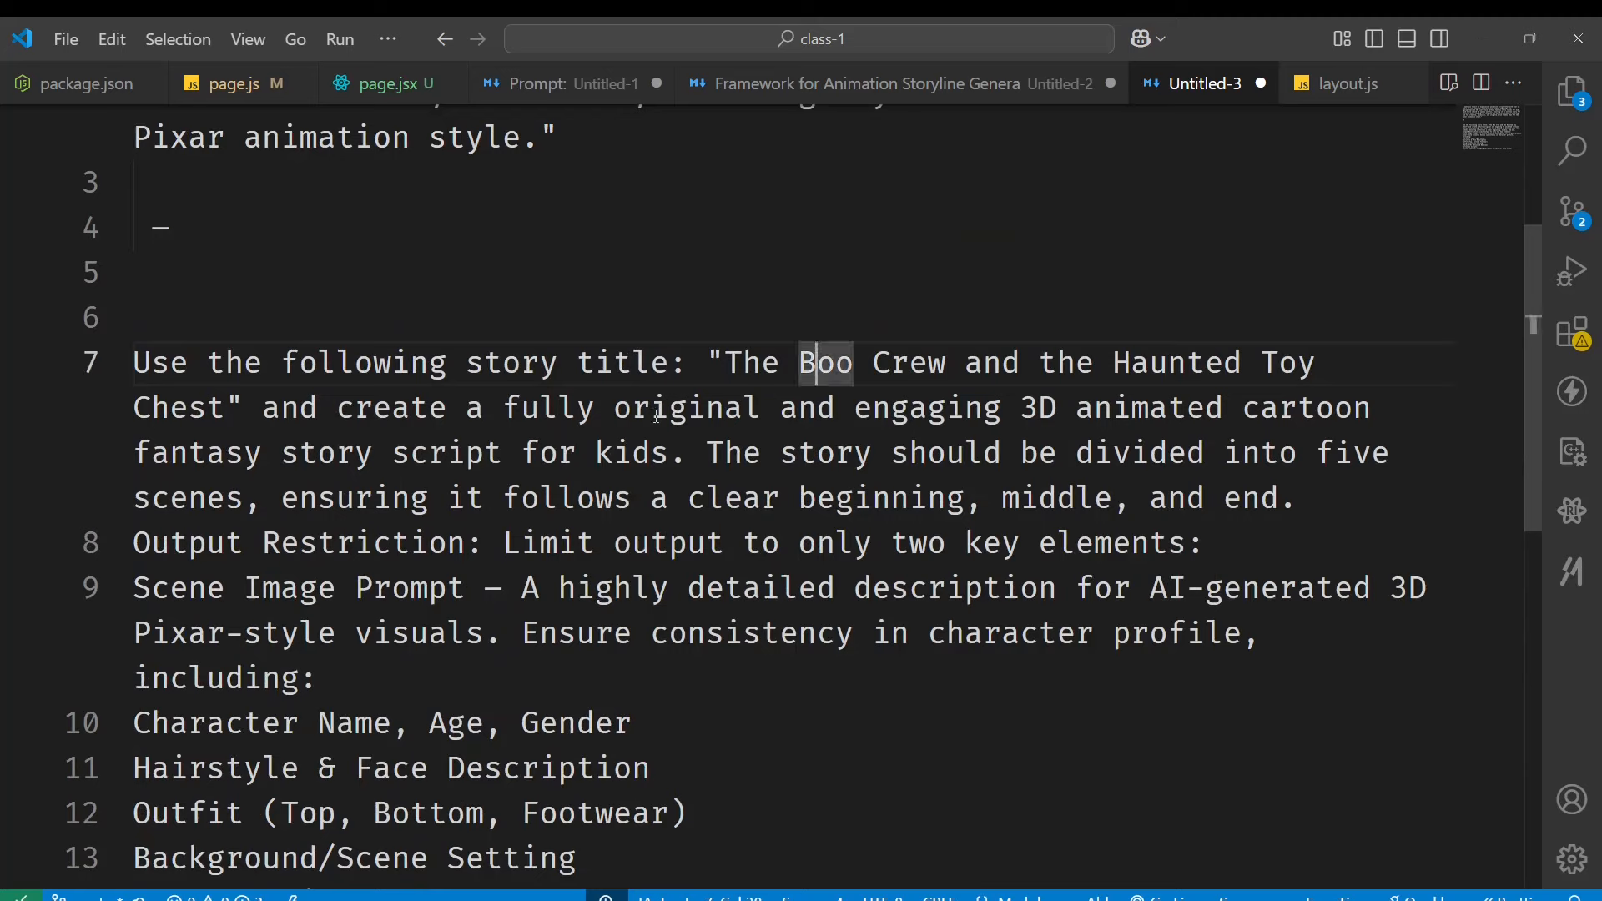
double_click(834, 499)
drag(745, 364, 1057, 363)
click(280, 409)
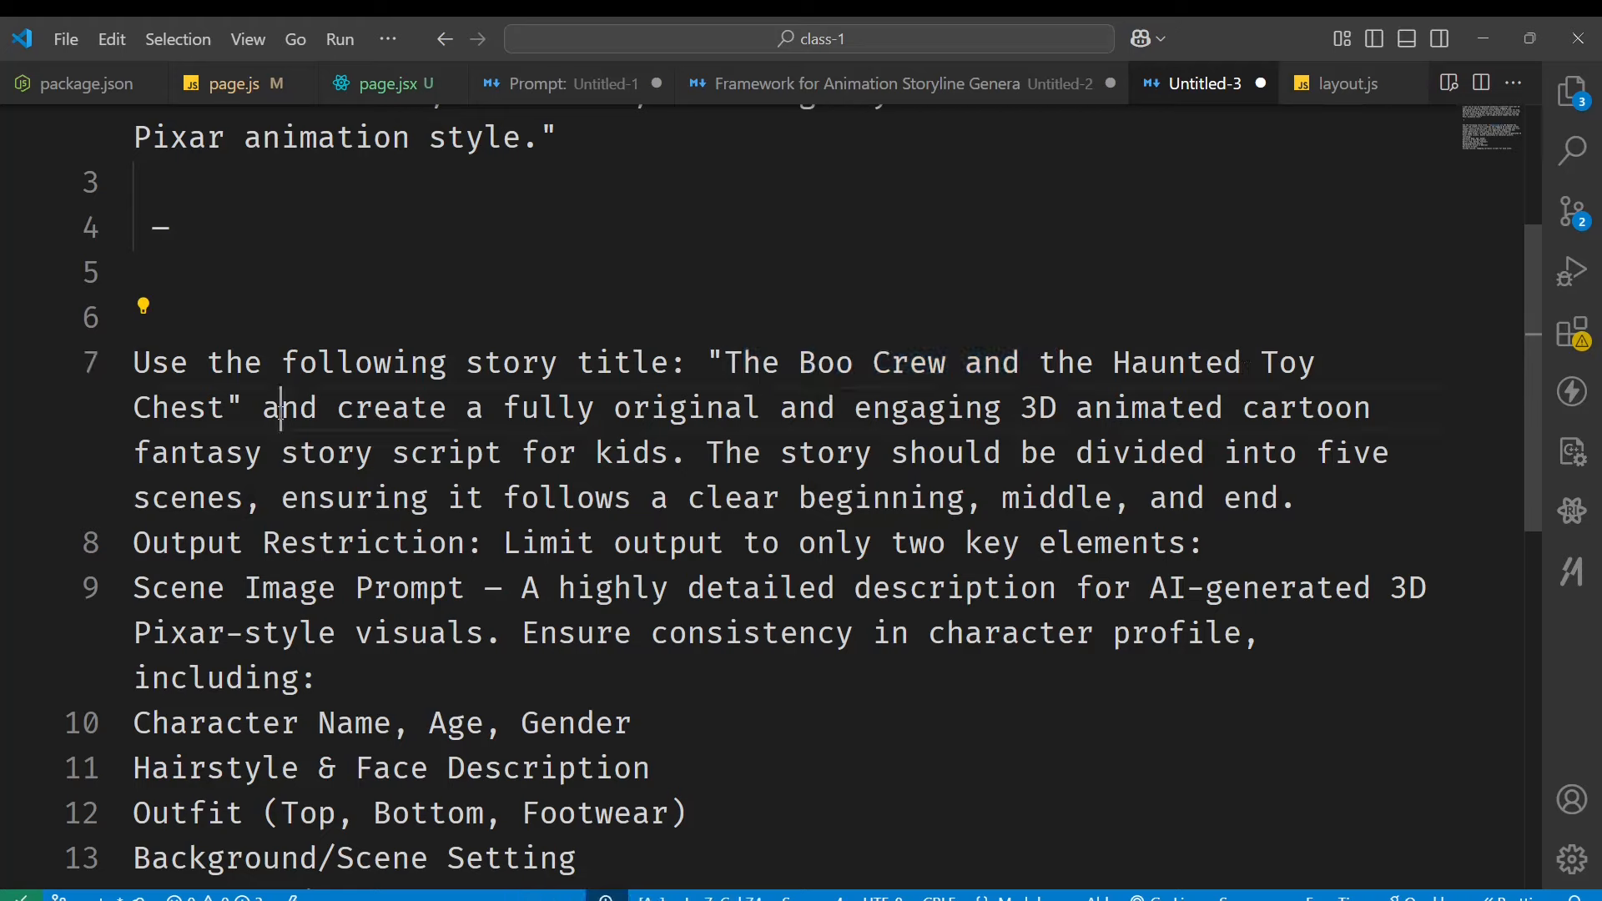
click(614, 409)
click(911, 410)
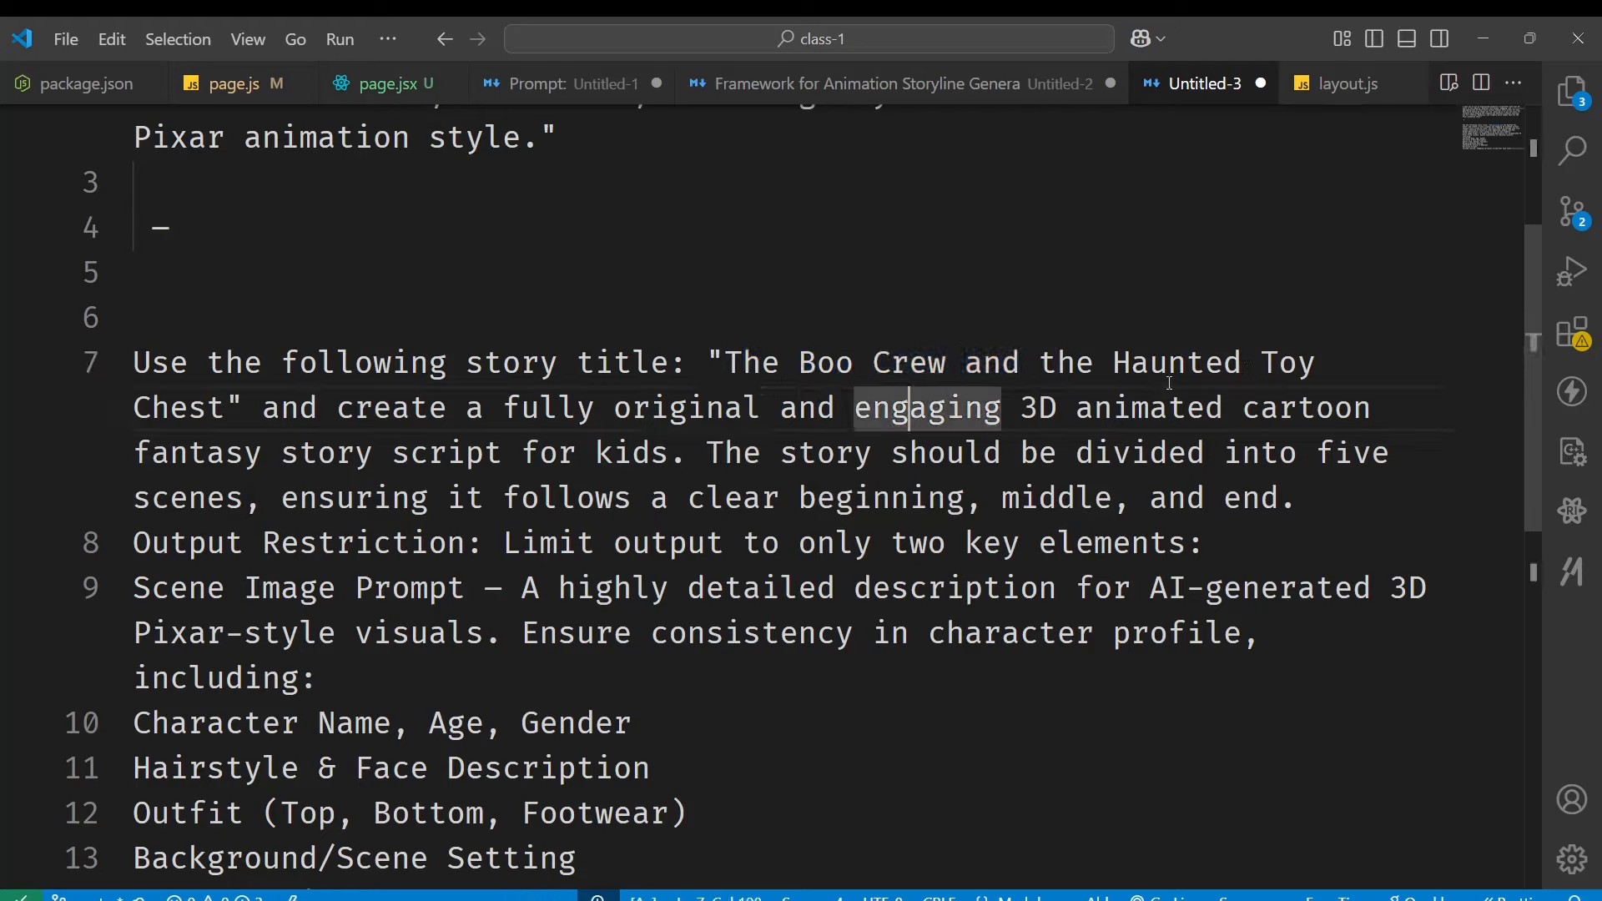
click(262, 453)
click(592, 453)
click(835, 453)
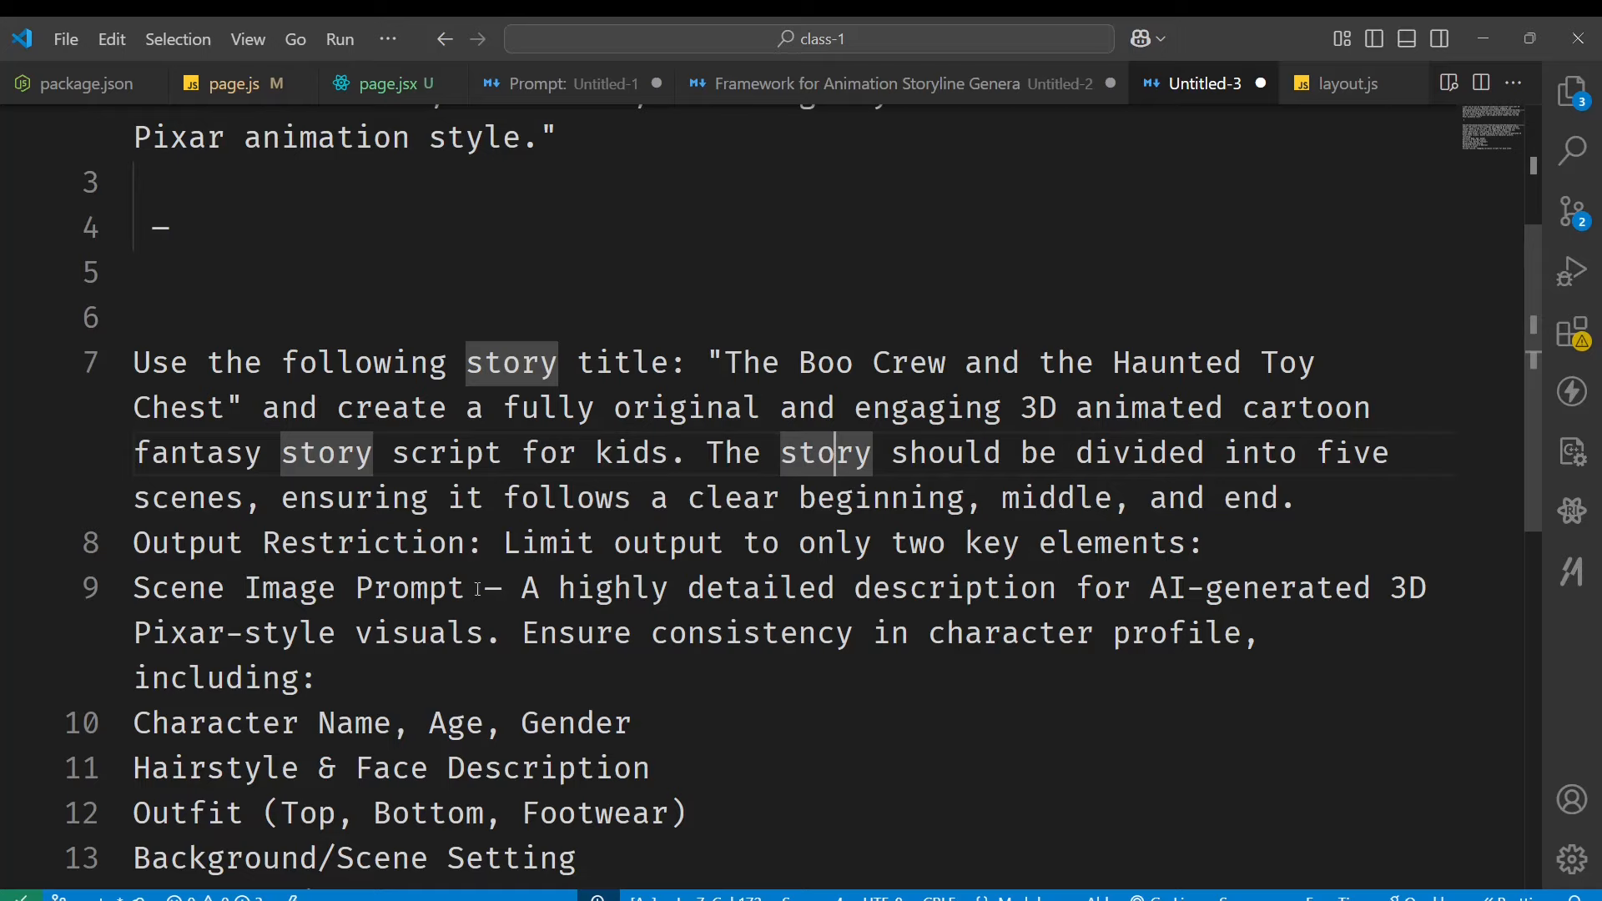
Remove the word "Scene" from the Scene Image Prompt line so that it starts with "Image Prompt".
drag(483, 589, 225, 589)
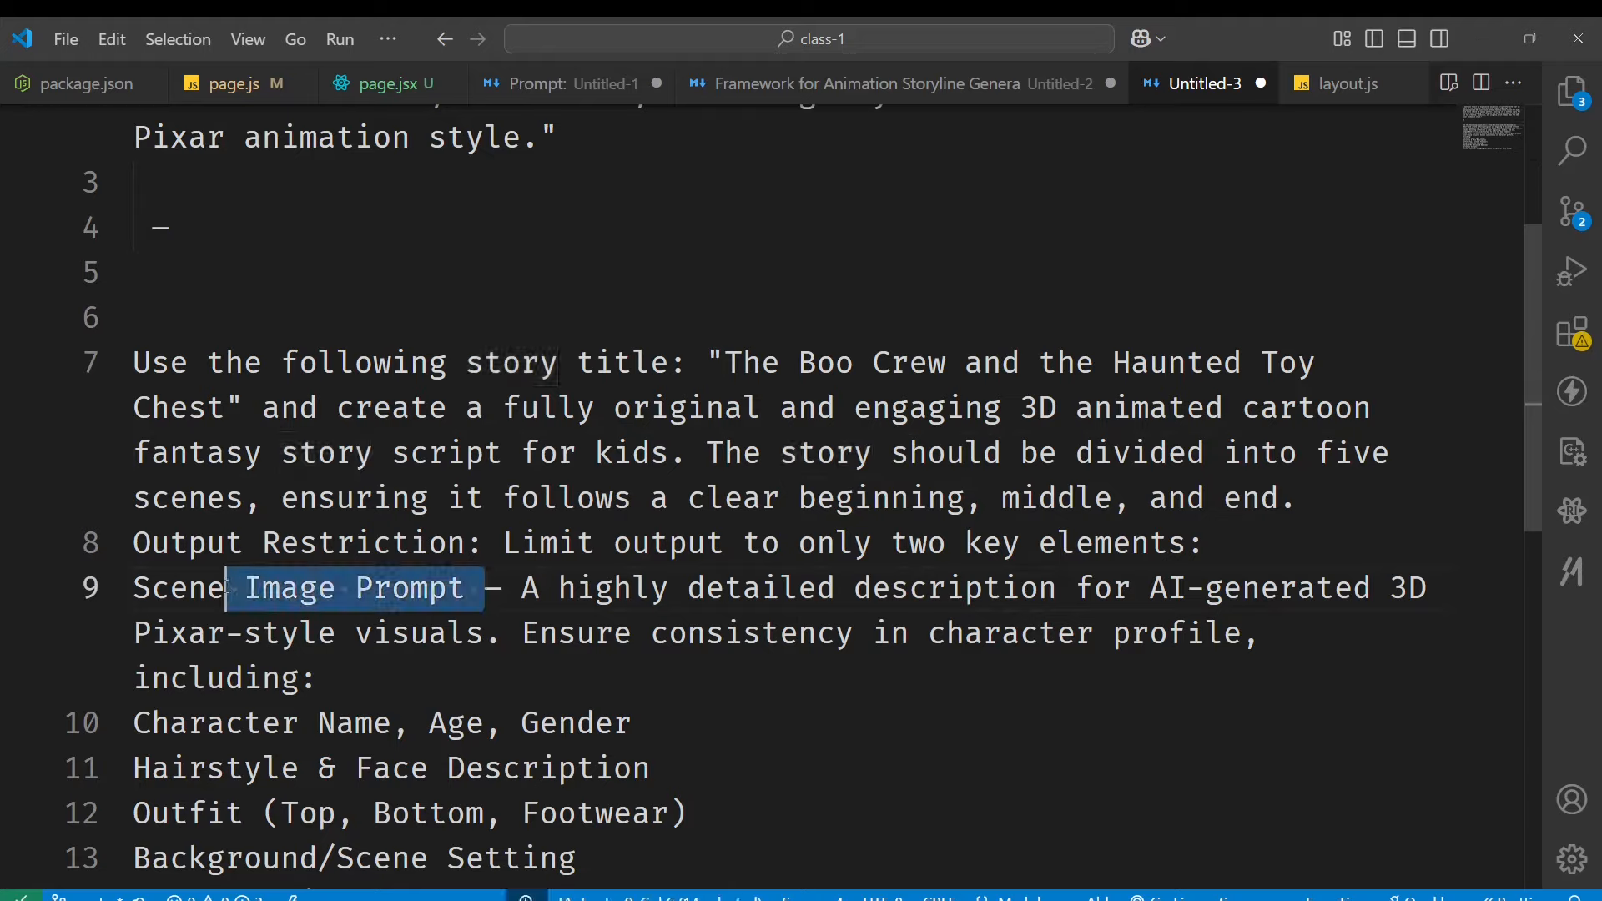
click(597, 586)
key(Home)
key(Delete)
key(Delete)
key(Delete)
key(Delete)
key(Delete)
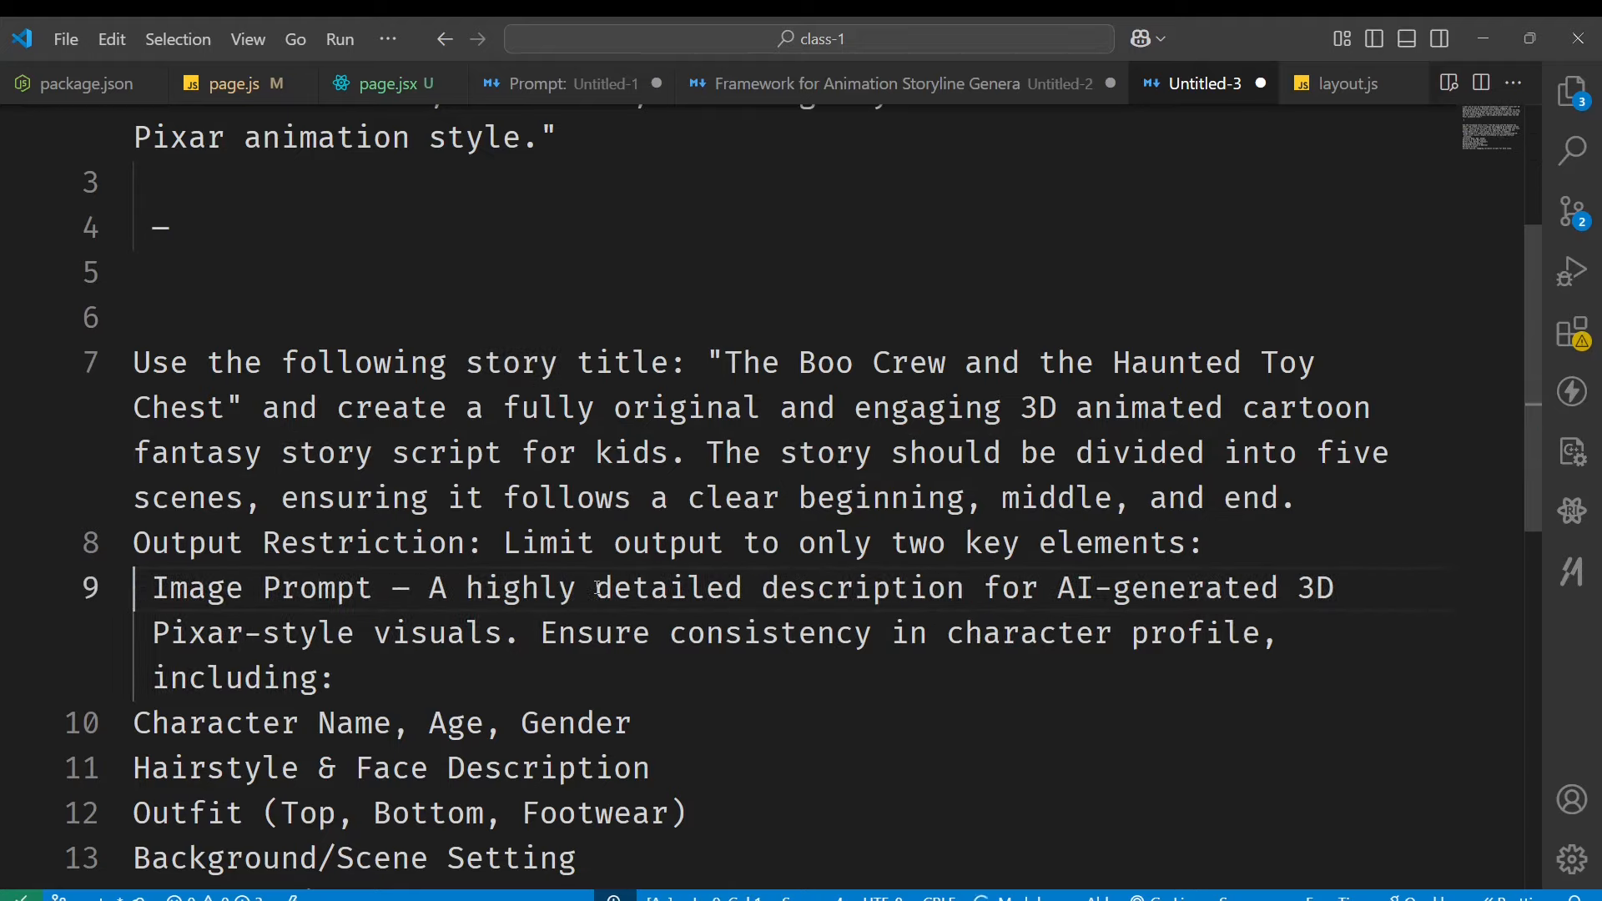
key(Delete)
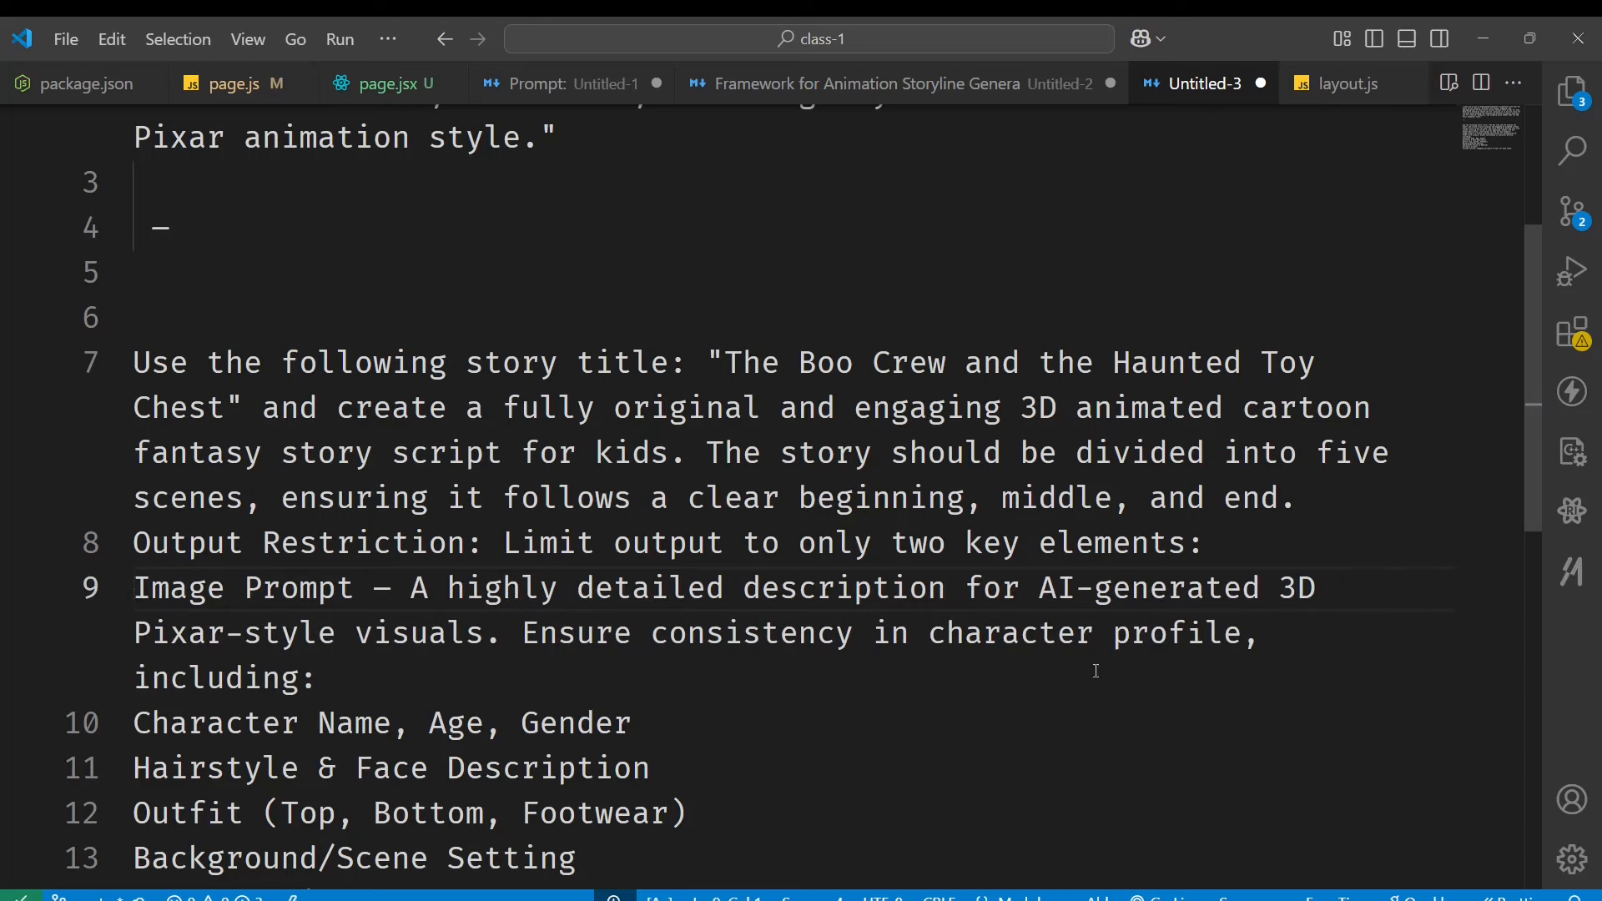
Add a line reading "and" between "Character's Actions & Emotions" and "Narration Scripts:".
scroll(1215, 477, down, 2)
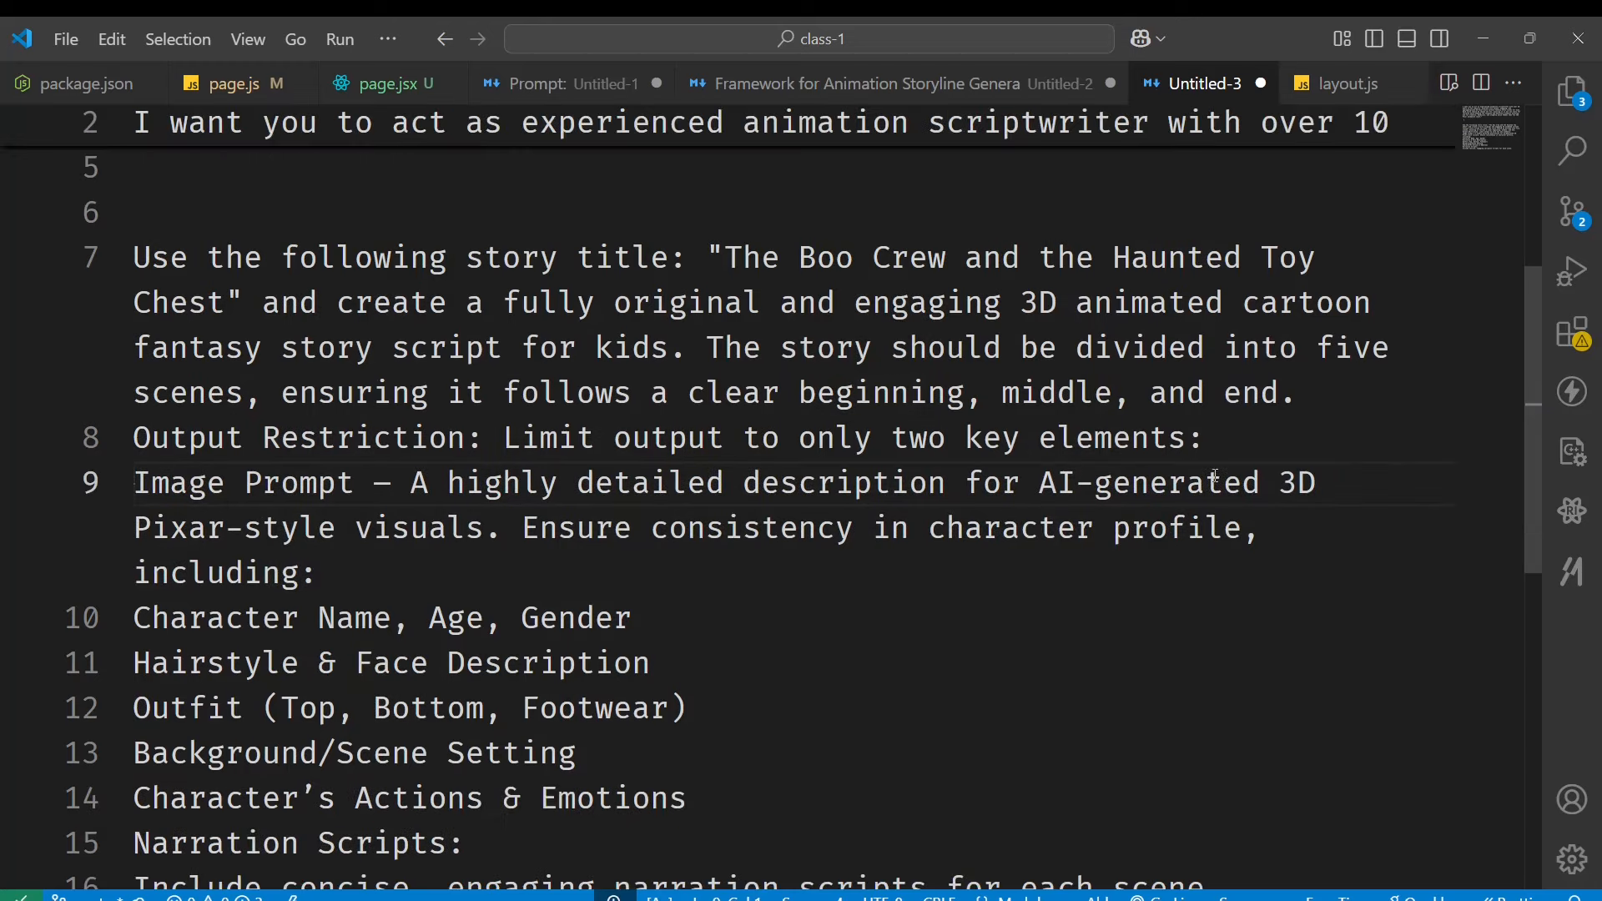
scroll(591, 549, down, 2)
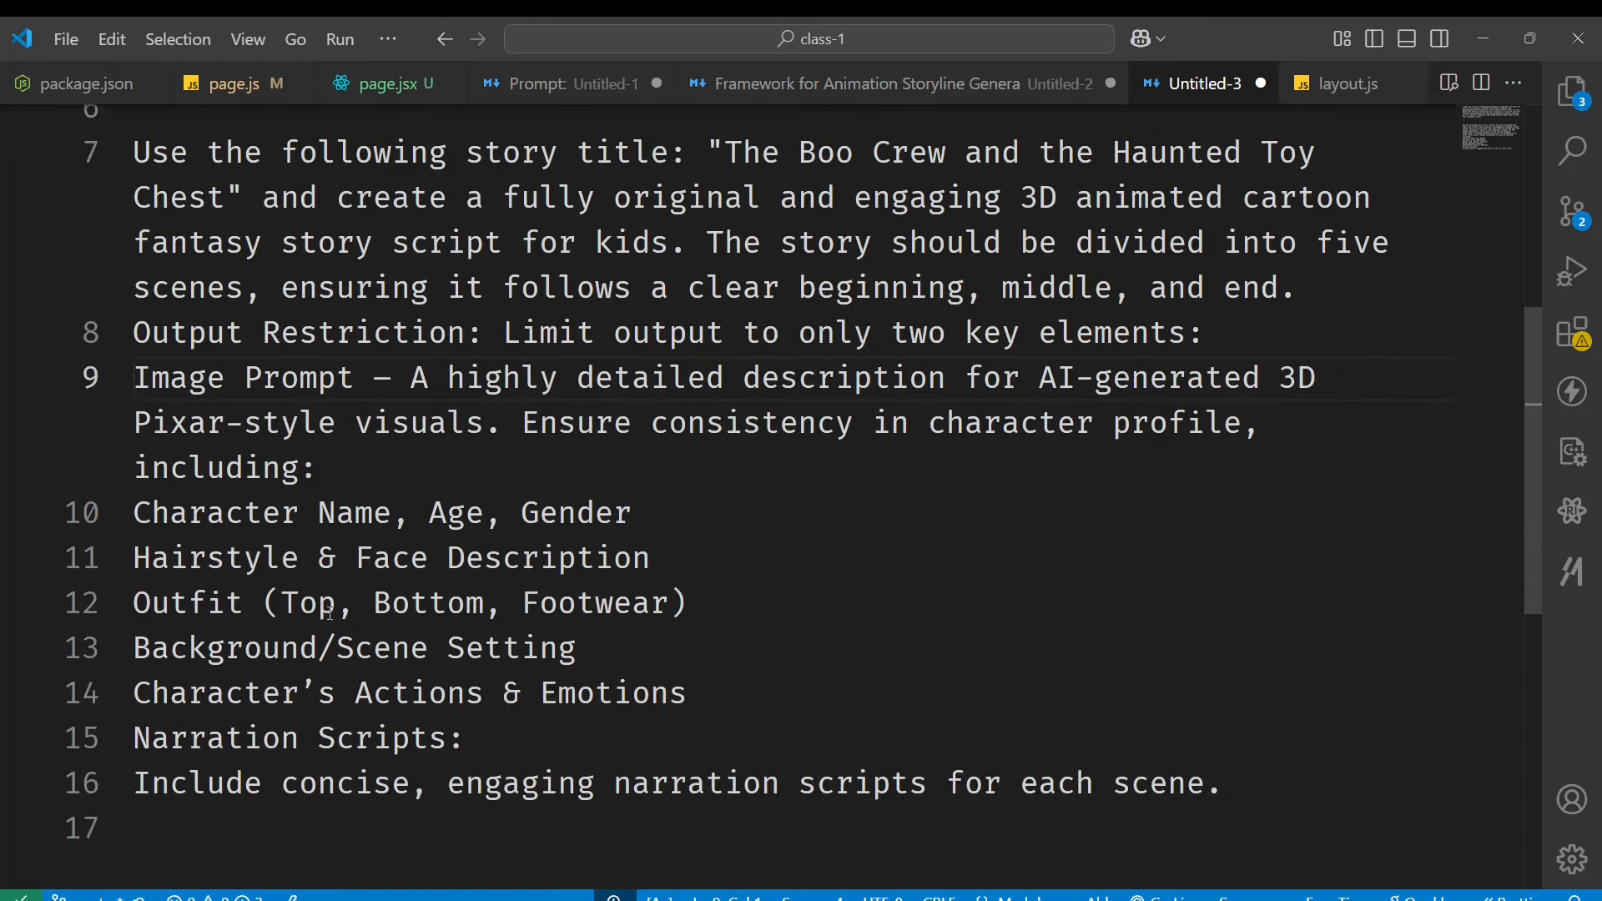
scroll(542, 646, down, 2)
click(543, 646)
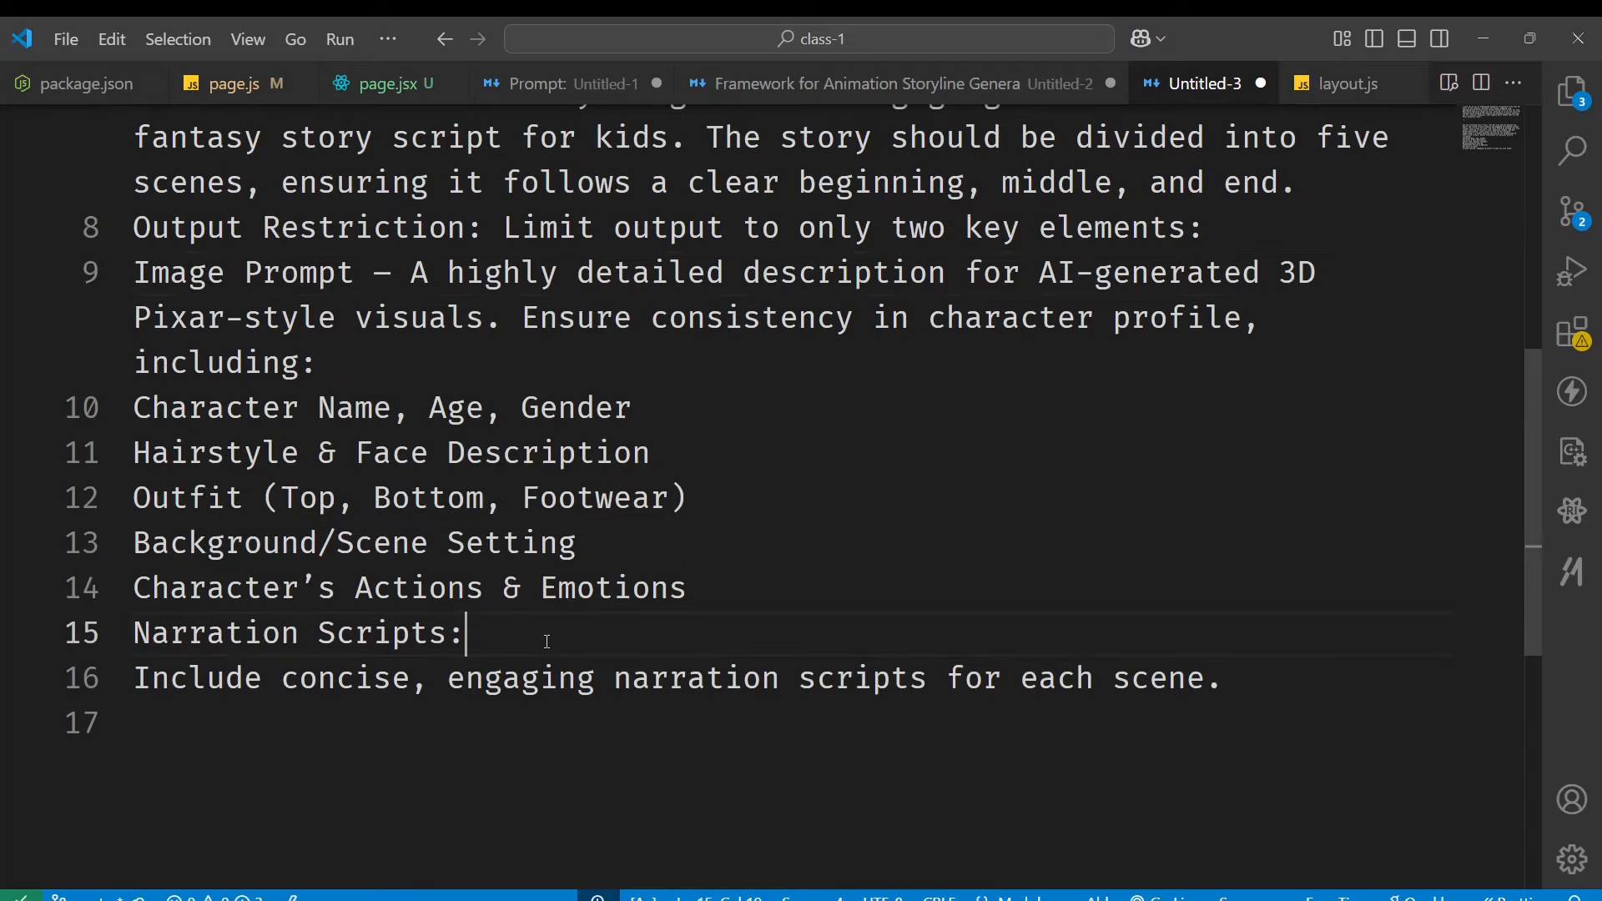
key(Up)
key(End)
key(Return)
text(and)
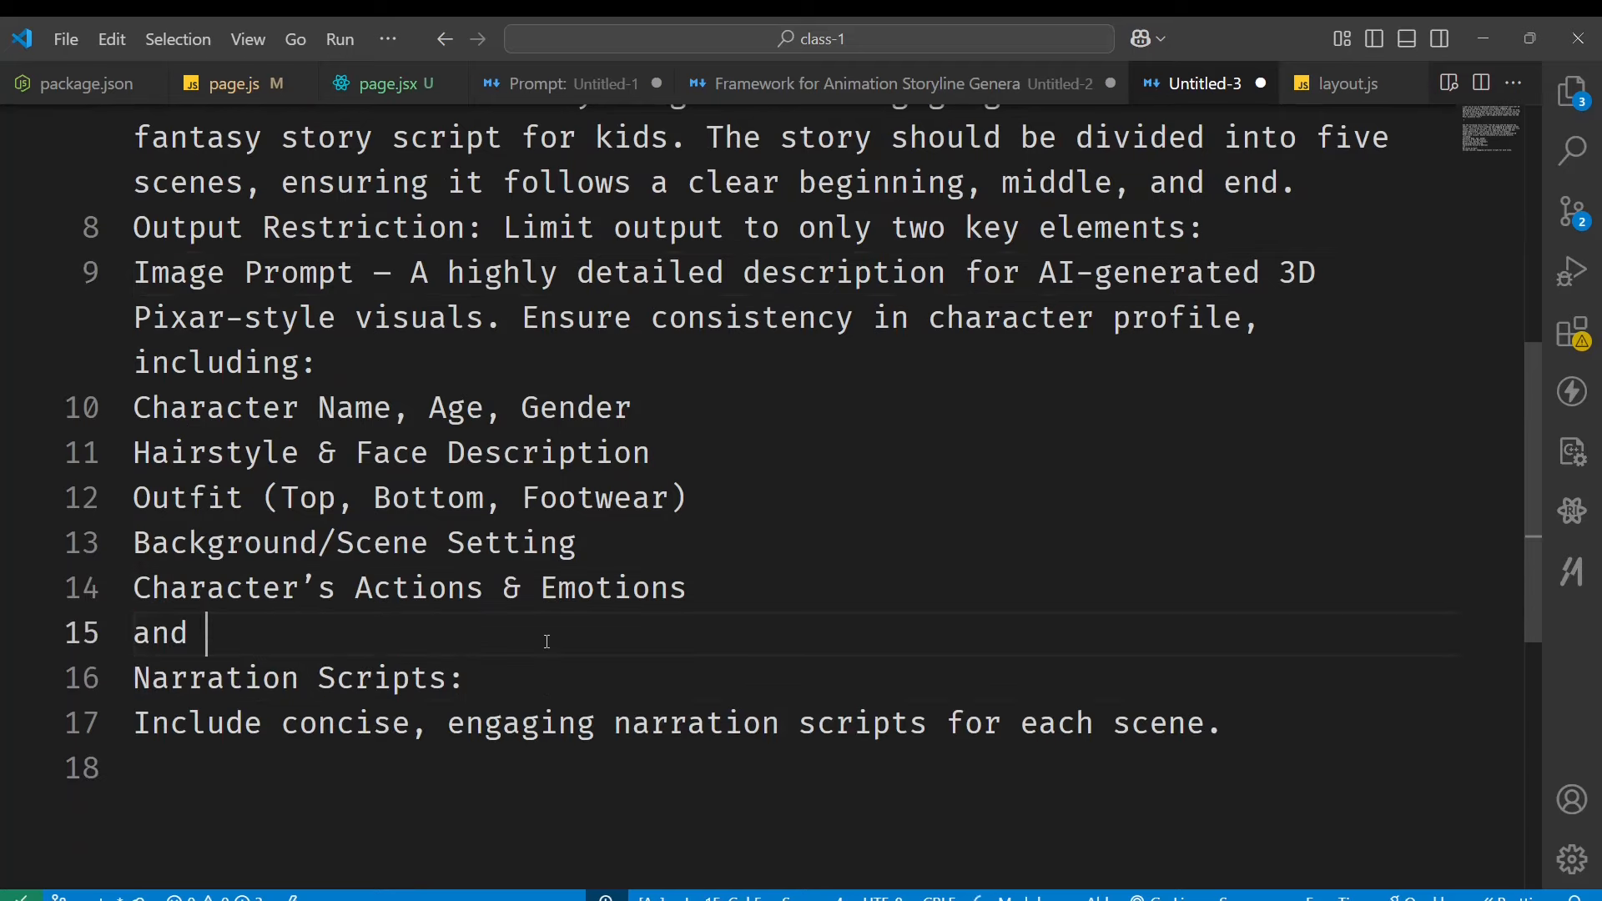
key(Down)
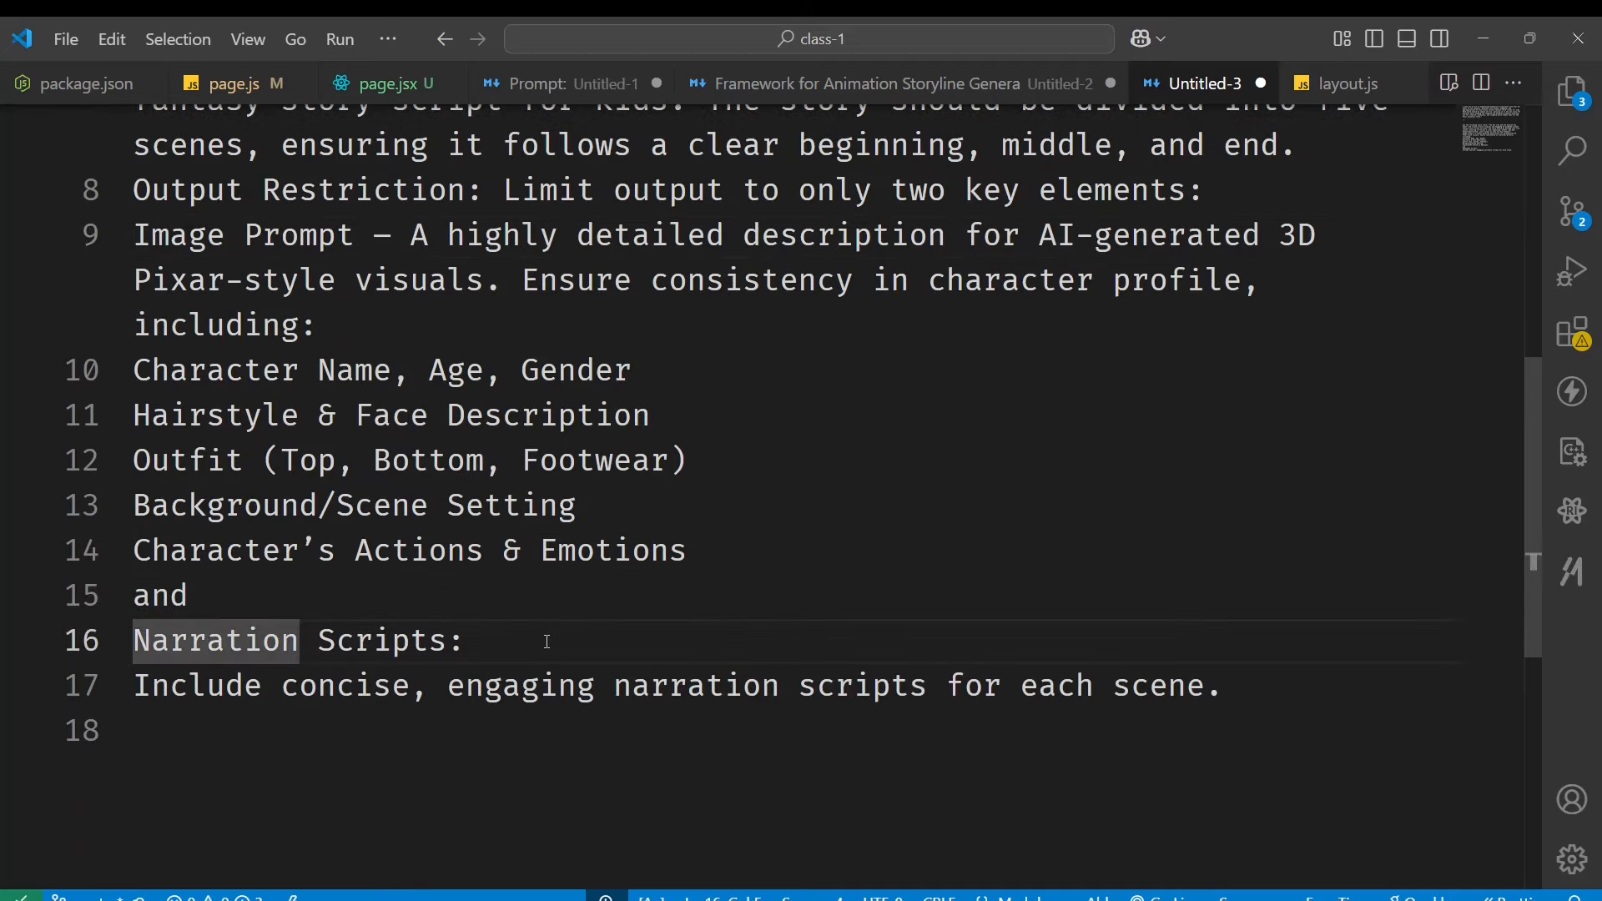
Select the revised prompt from the story title paragraph through the narration scripts instruction.
scroll(750, 729, up, 3)
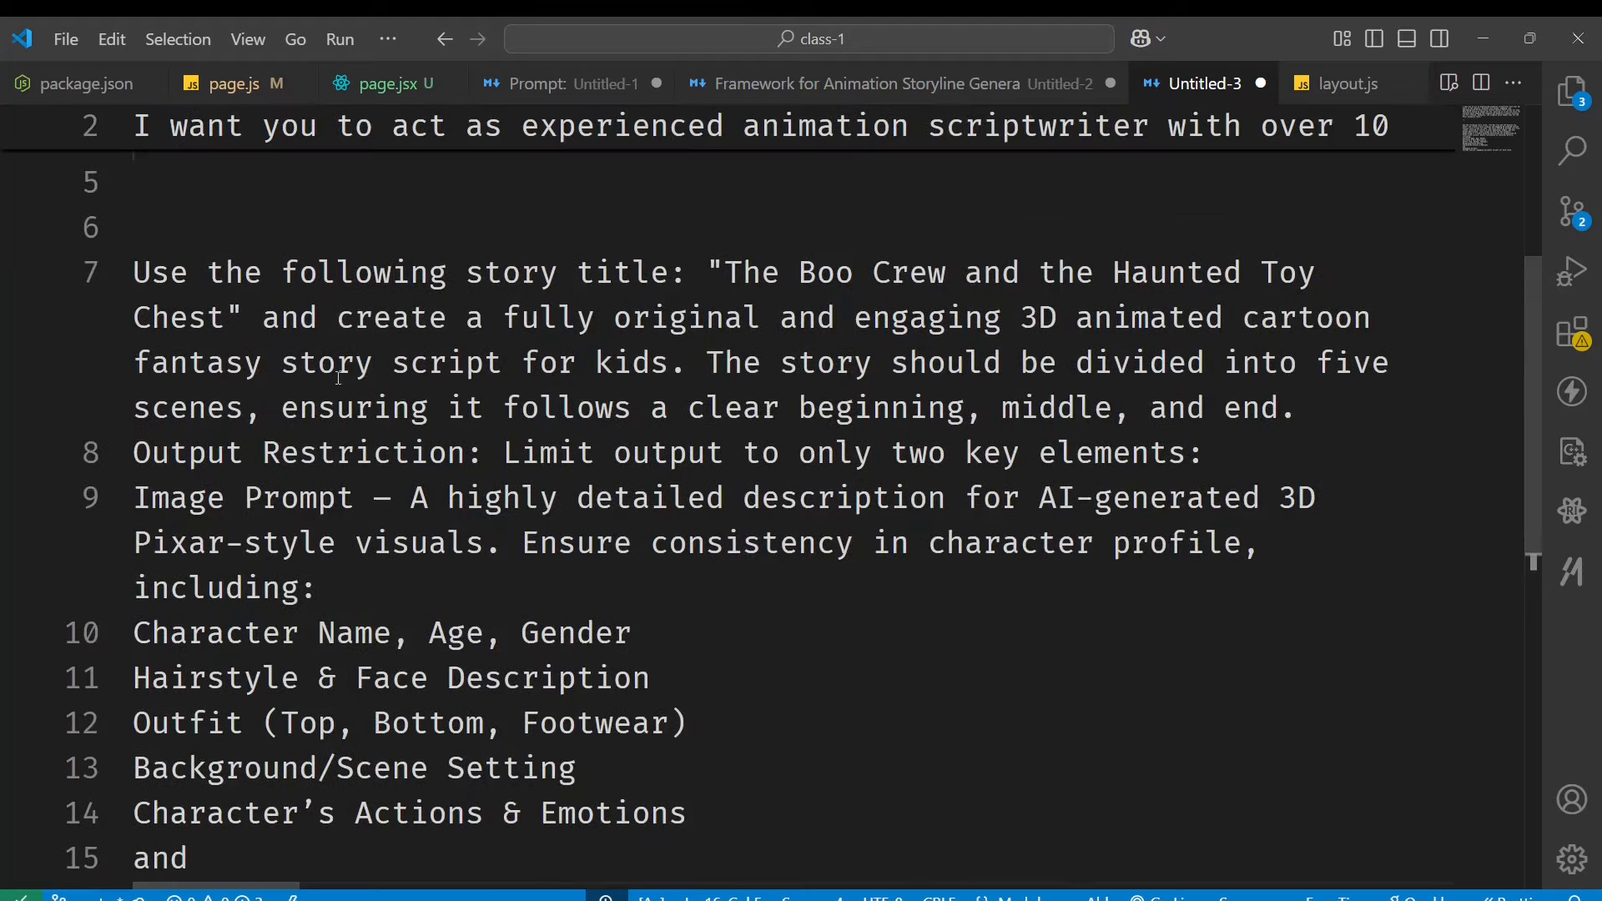
click(218, 239)
scroll(751, 500, down, 3)
shift+click(1258, 710)
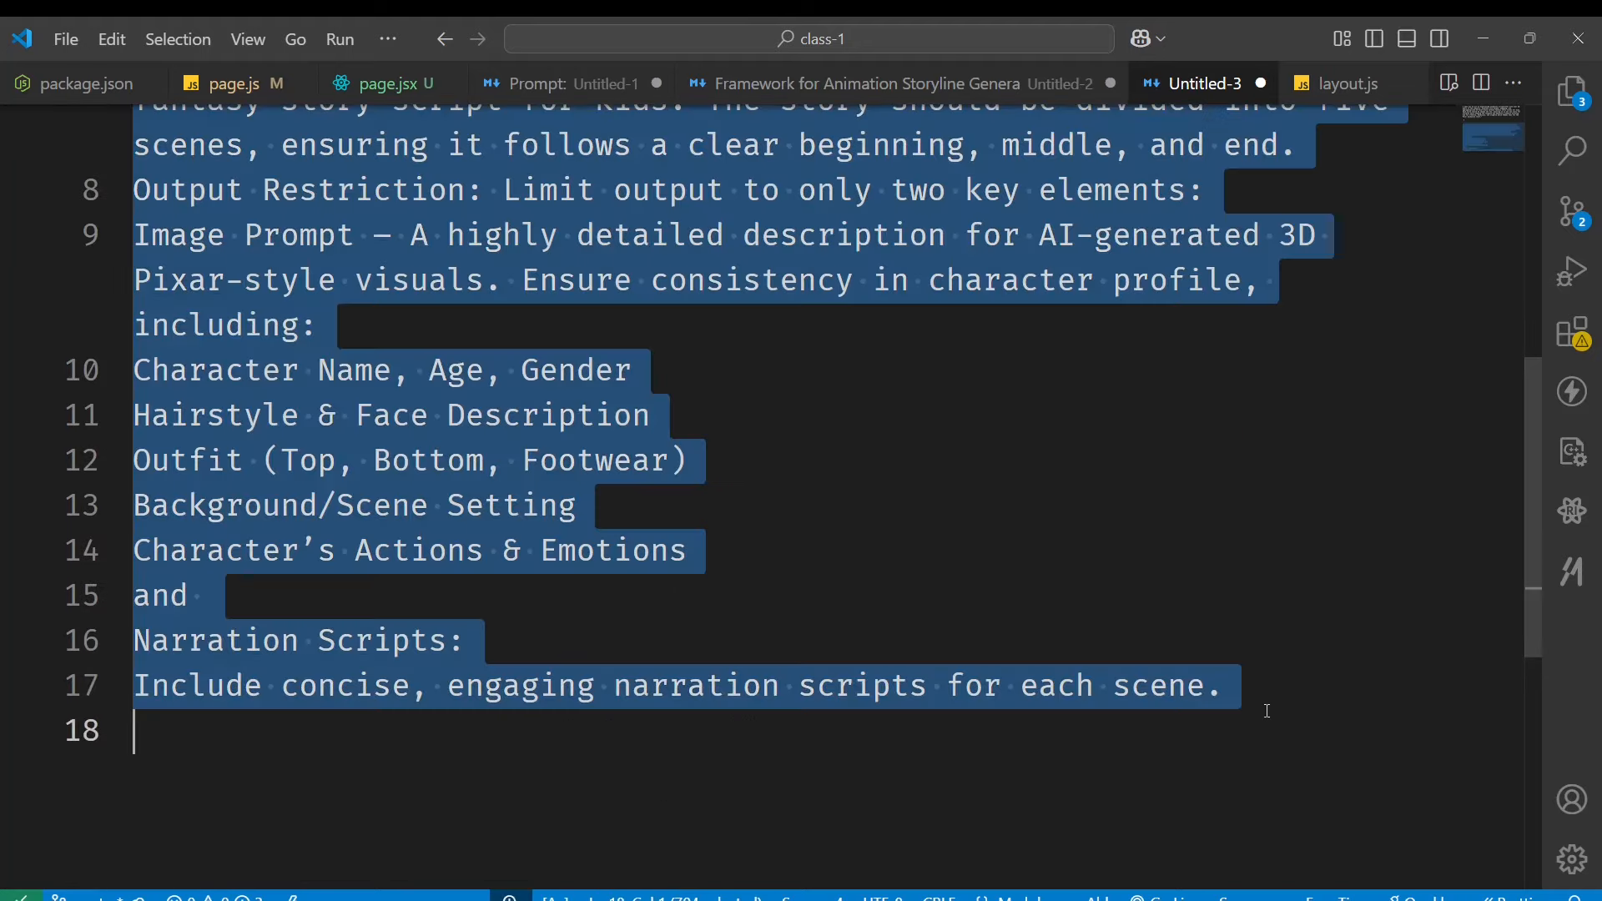
Switch to the ChatGPT story chat and submit the revised prompt for "The Boo Crew and the Haunted Toy Chest".
key(alt+Tab)
scroll(869, 587, down, 15)
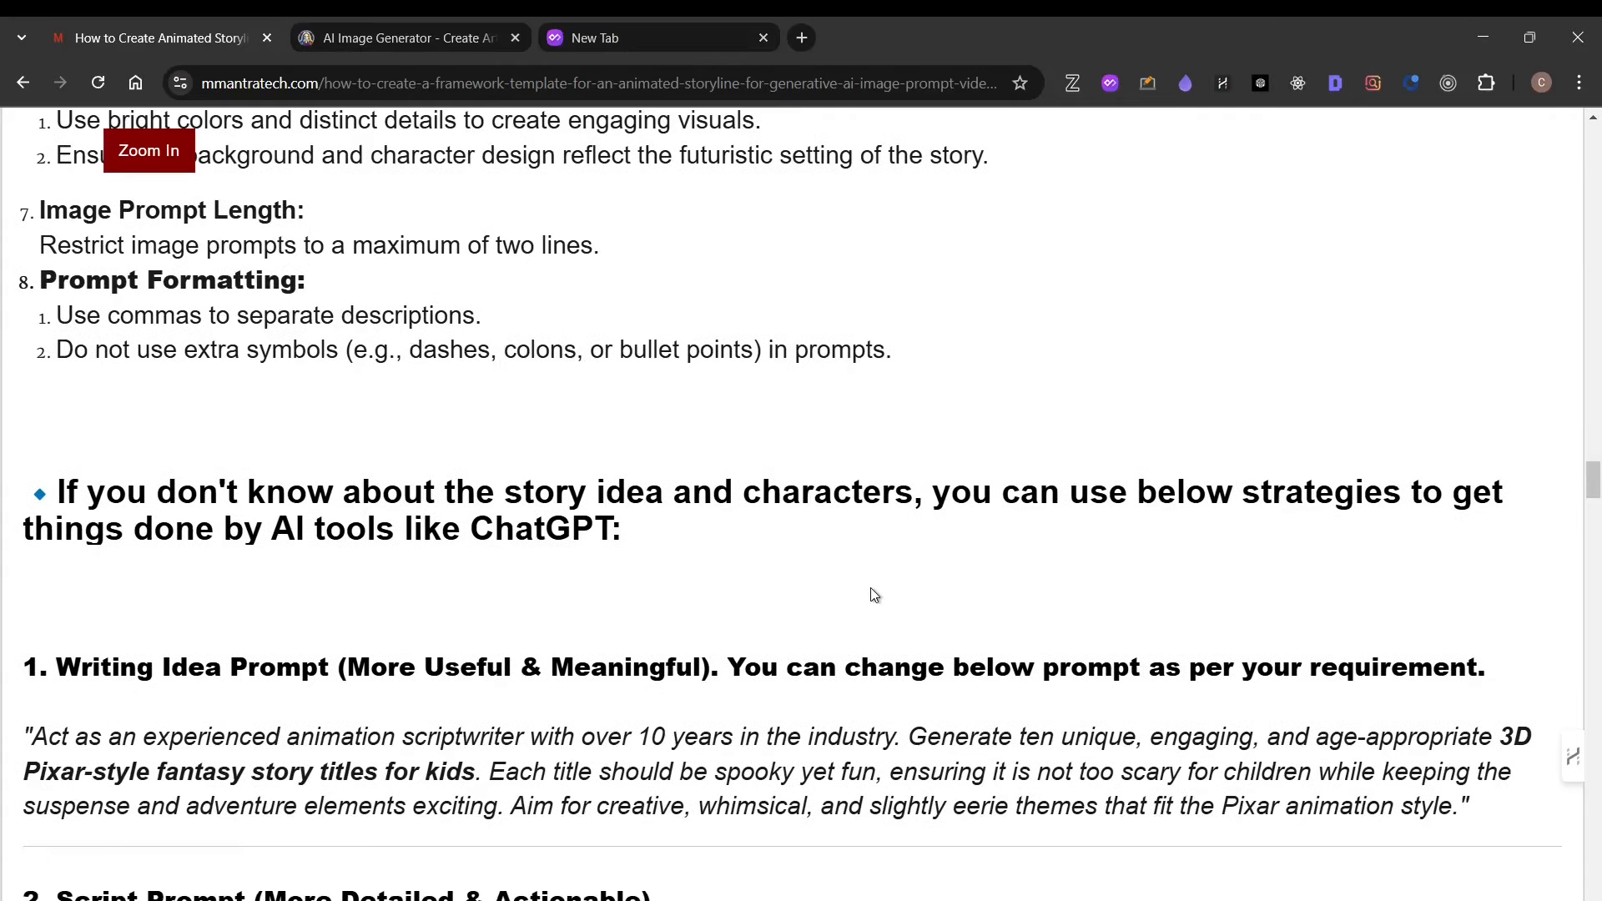
scroll(870, 598, down, 5)
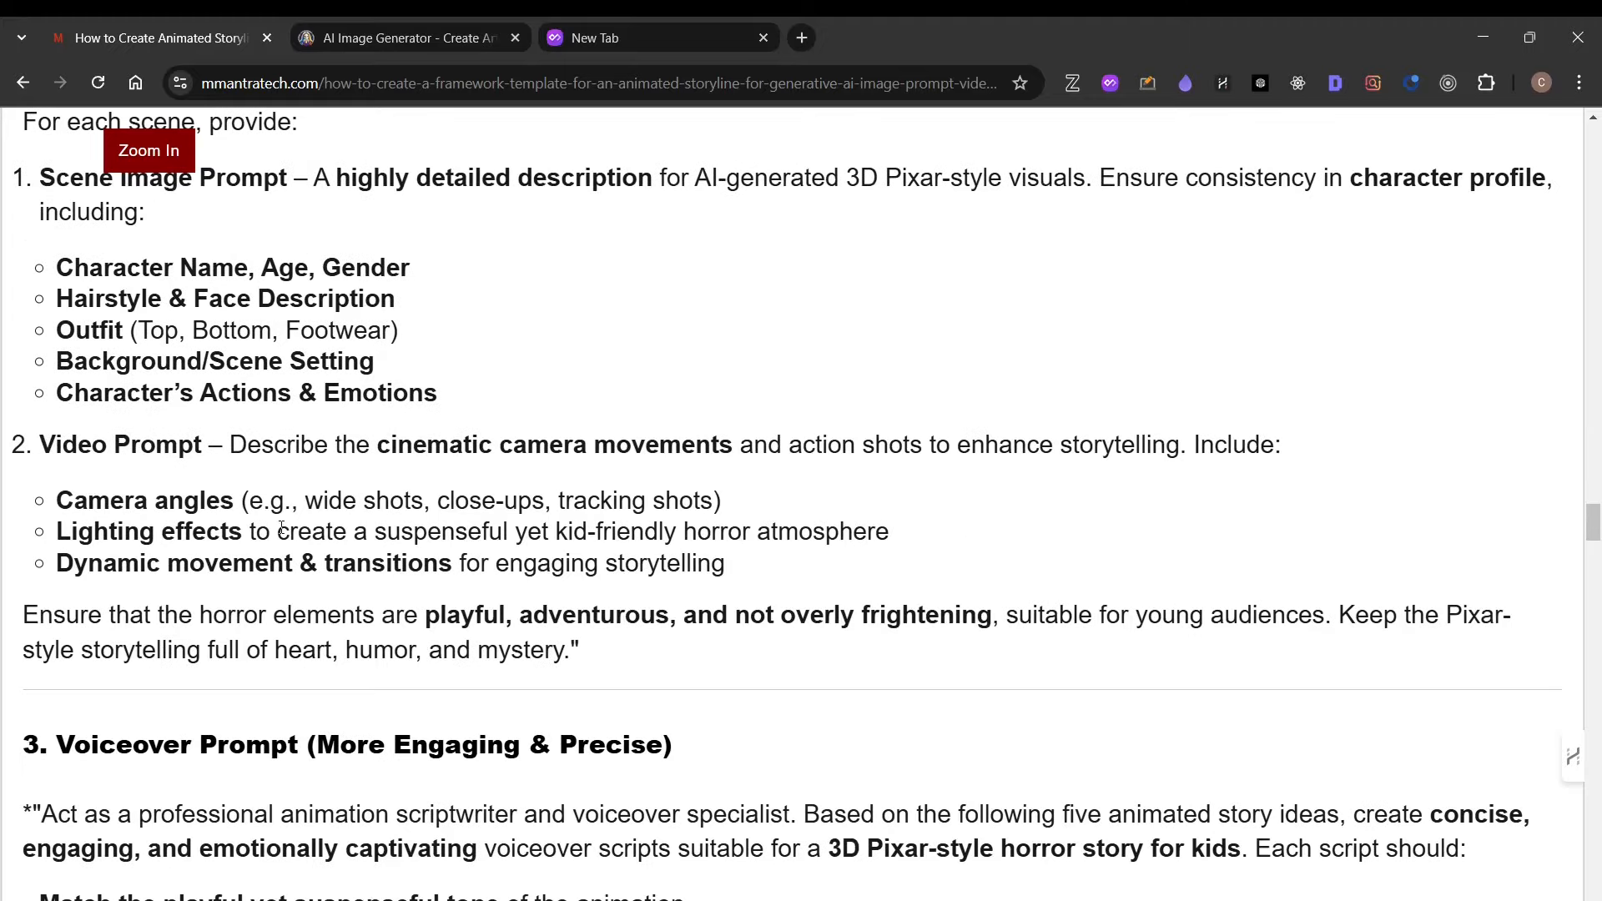
scroll(291, 589, down, 3)
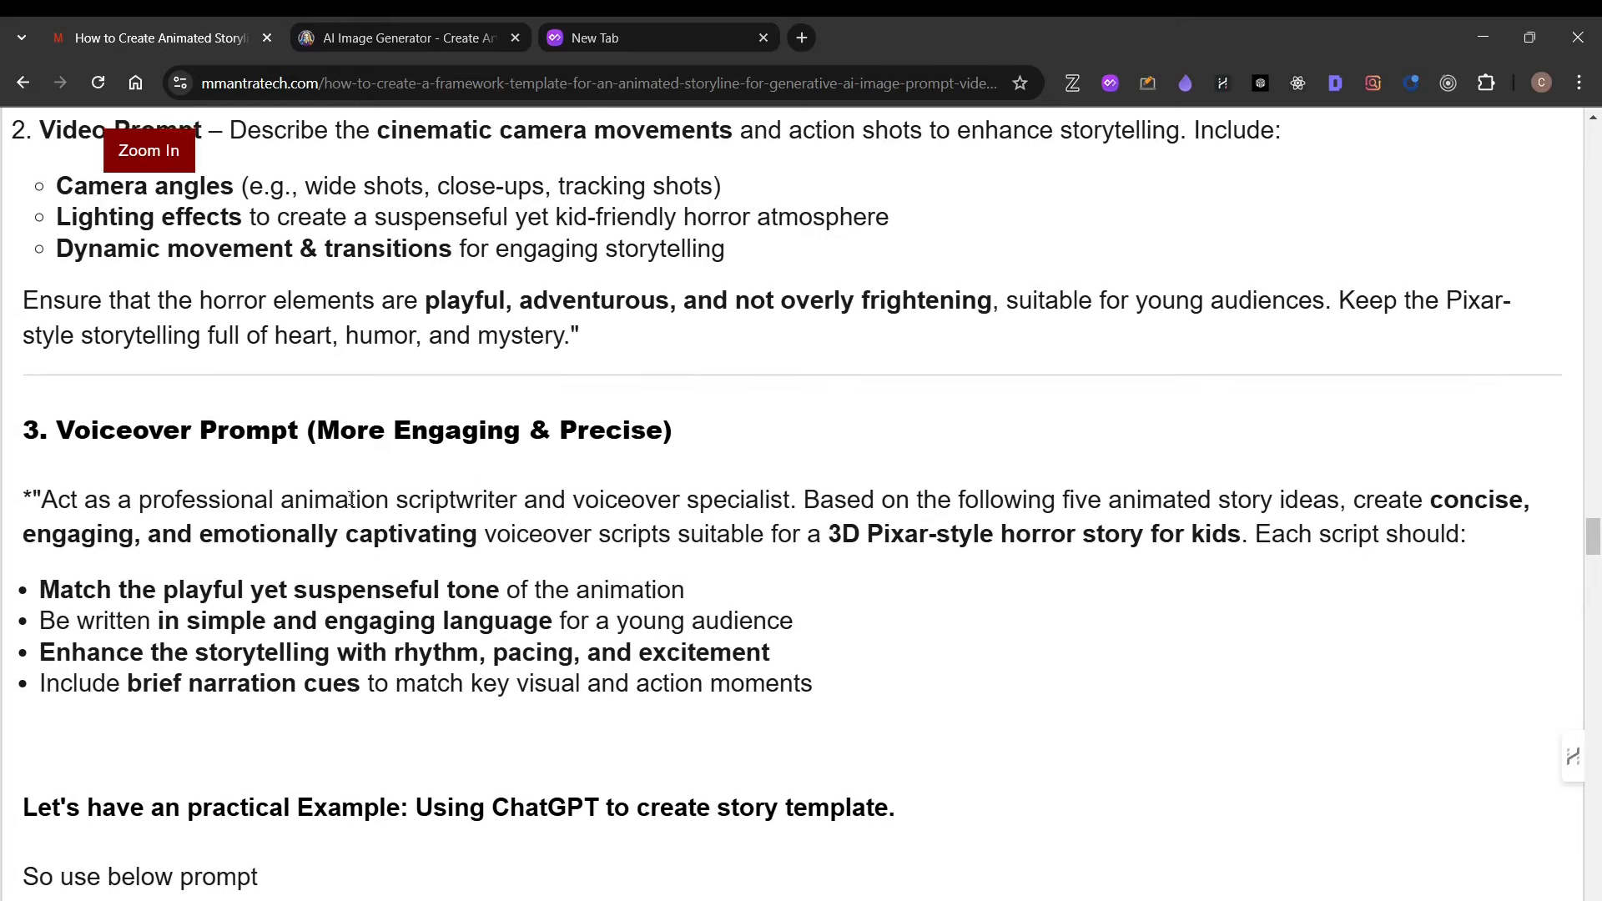
scroll(350, 499, down, 5)
key(alt+Tab)
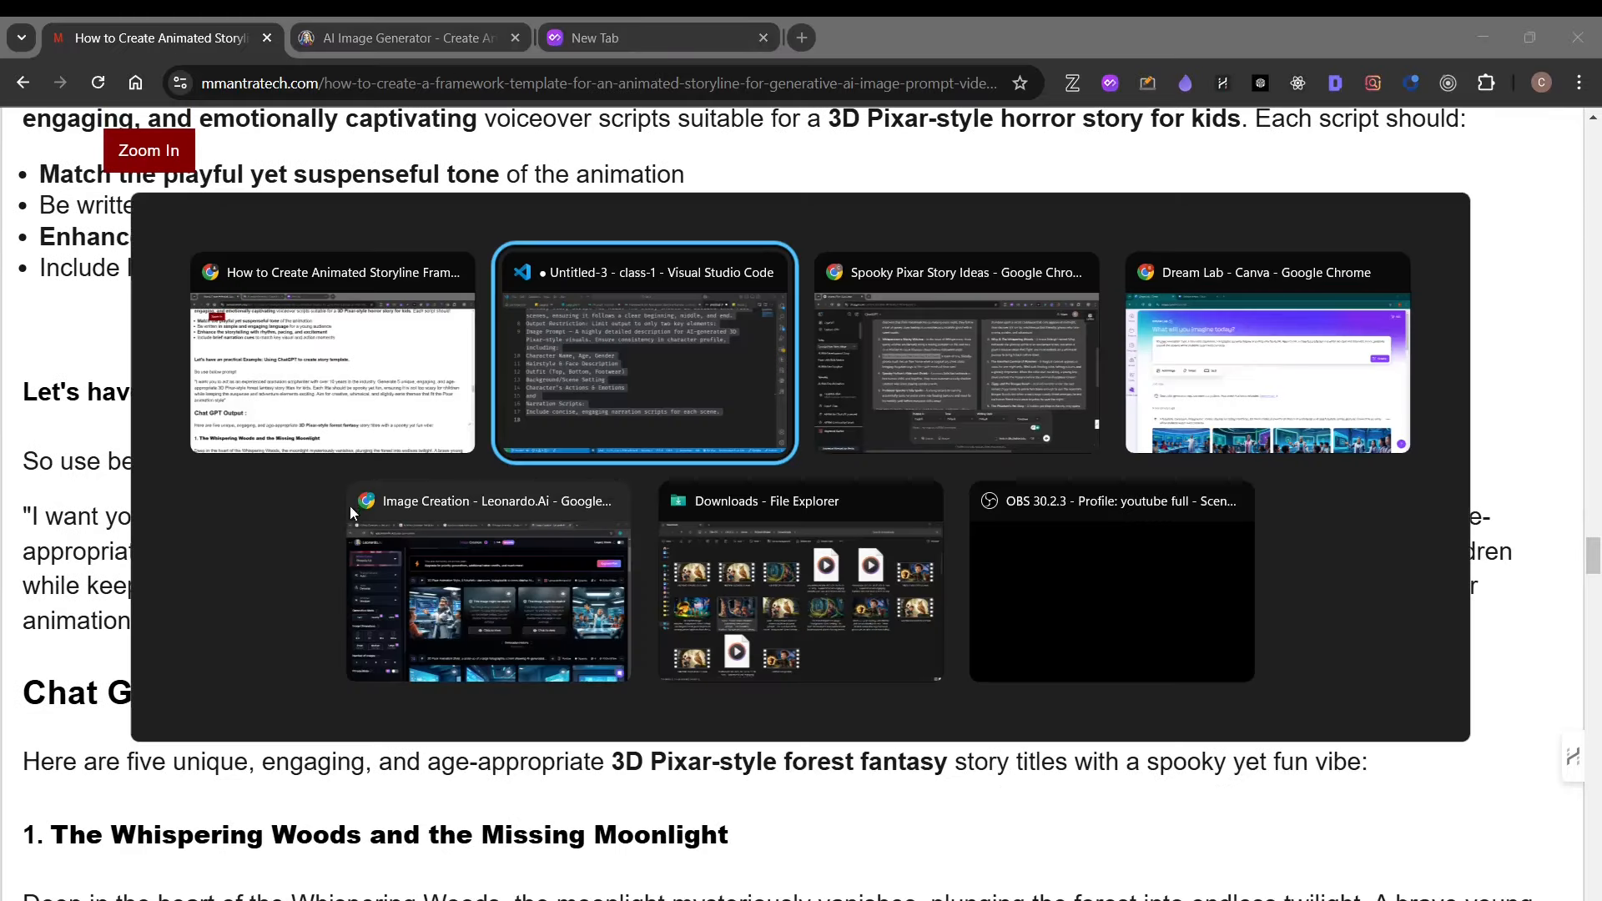
click(938, 407)
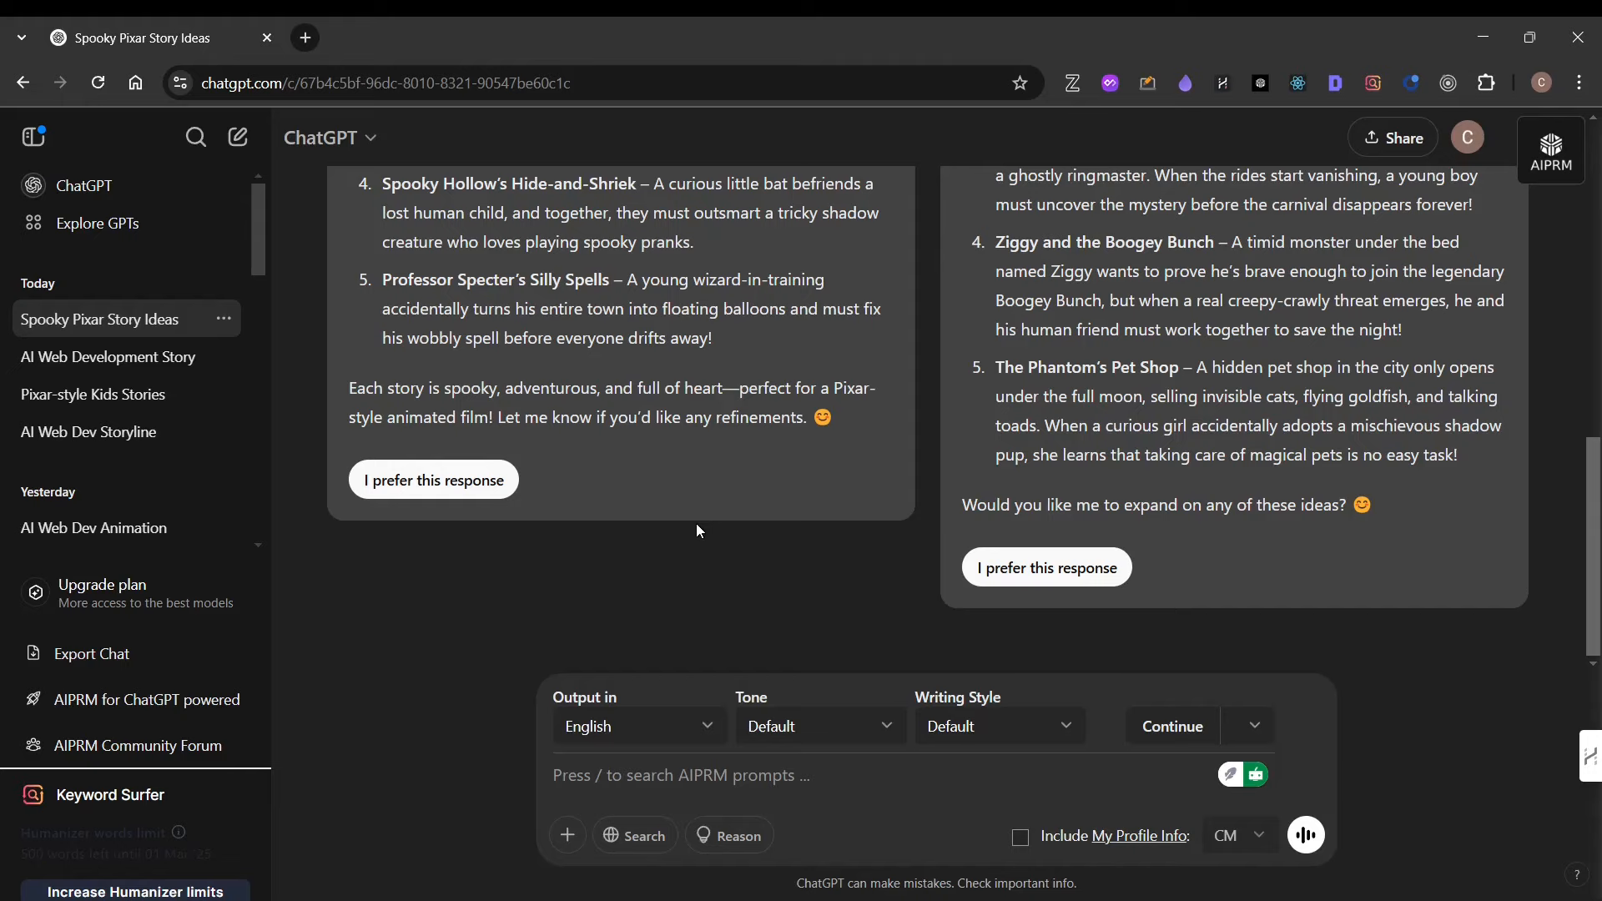
key(ctrl+v)
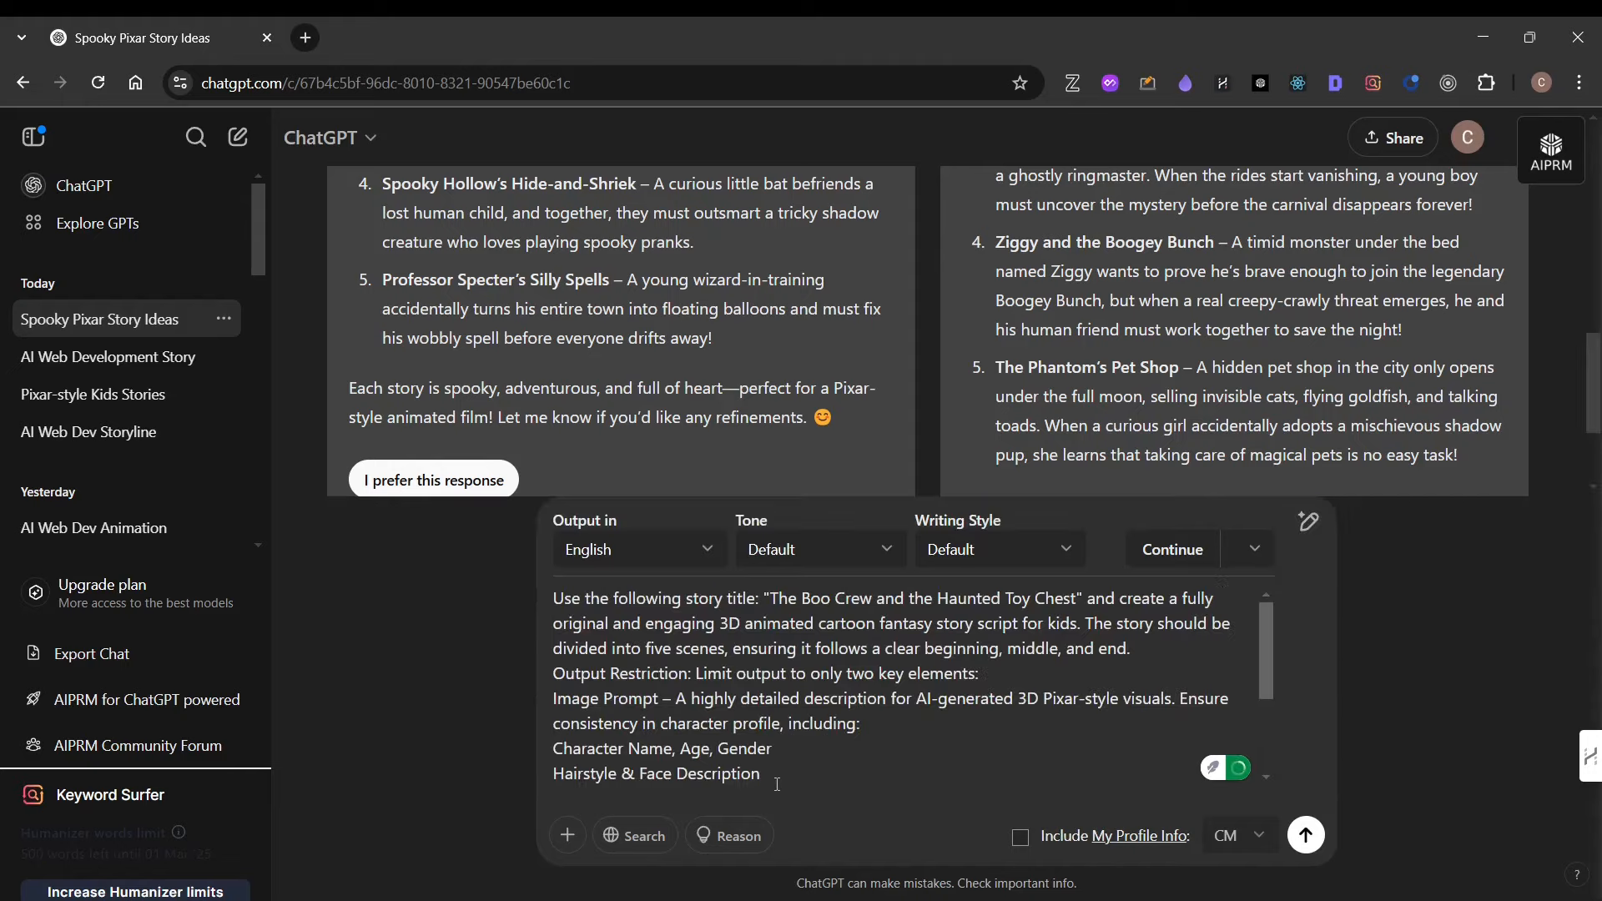
key(Return)
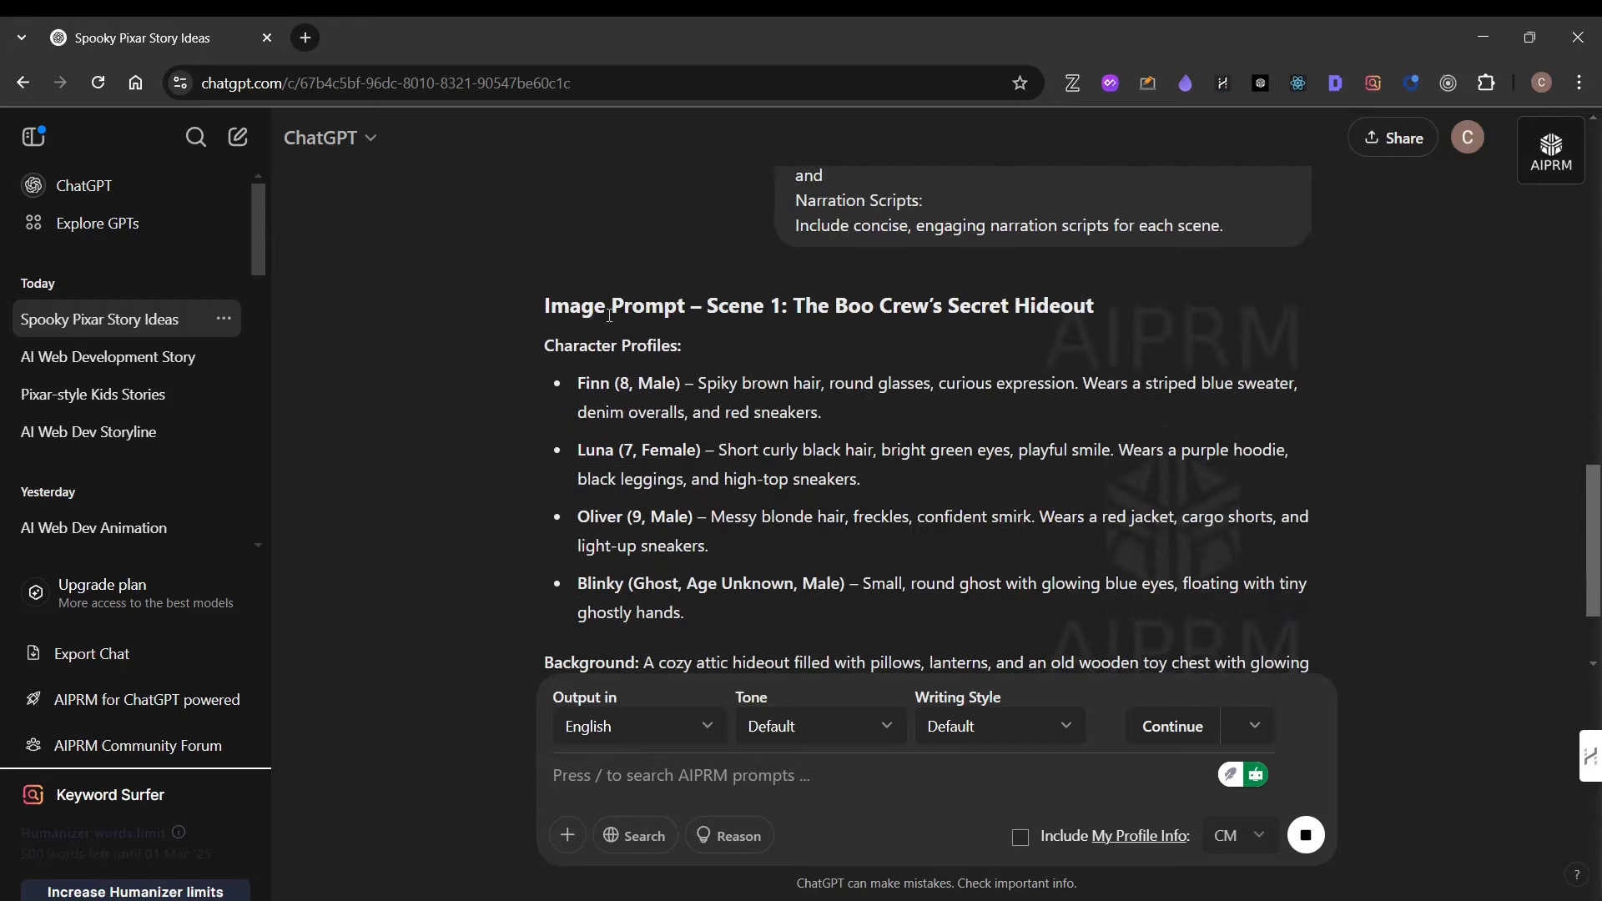
Review the Scene 1 response, covering its image prompt, character profiles, actions and emotions, and narration script.
drag(572, 305, 706, 307)
click(707, 307)
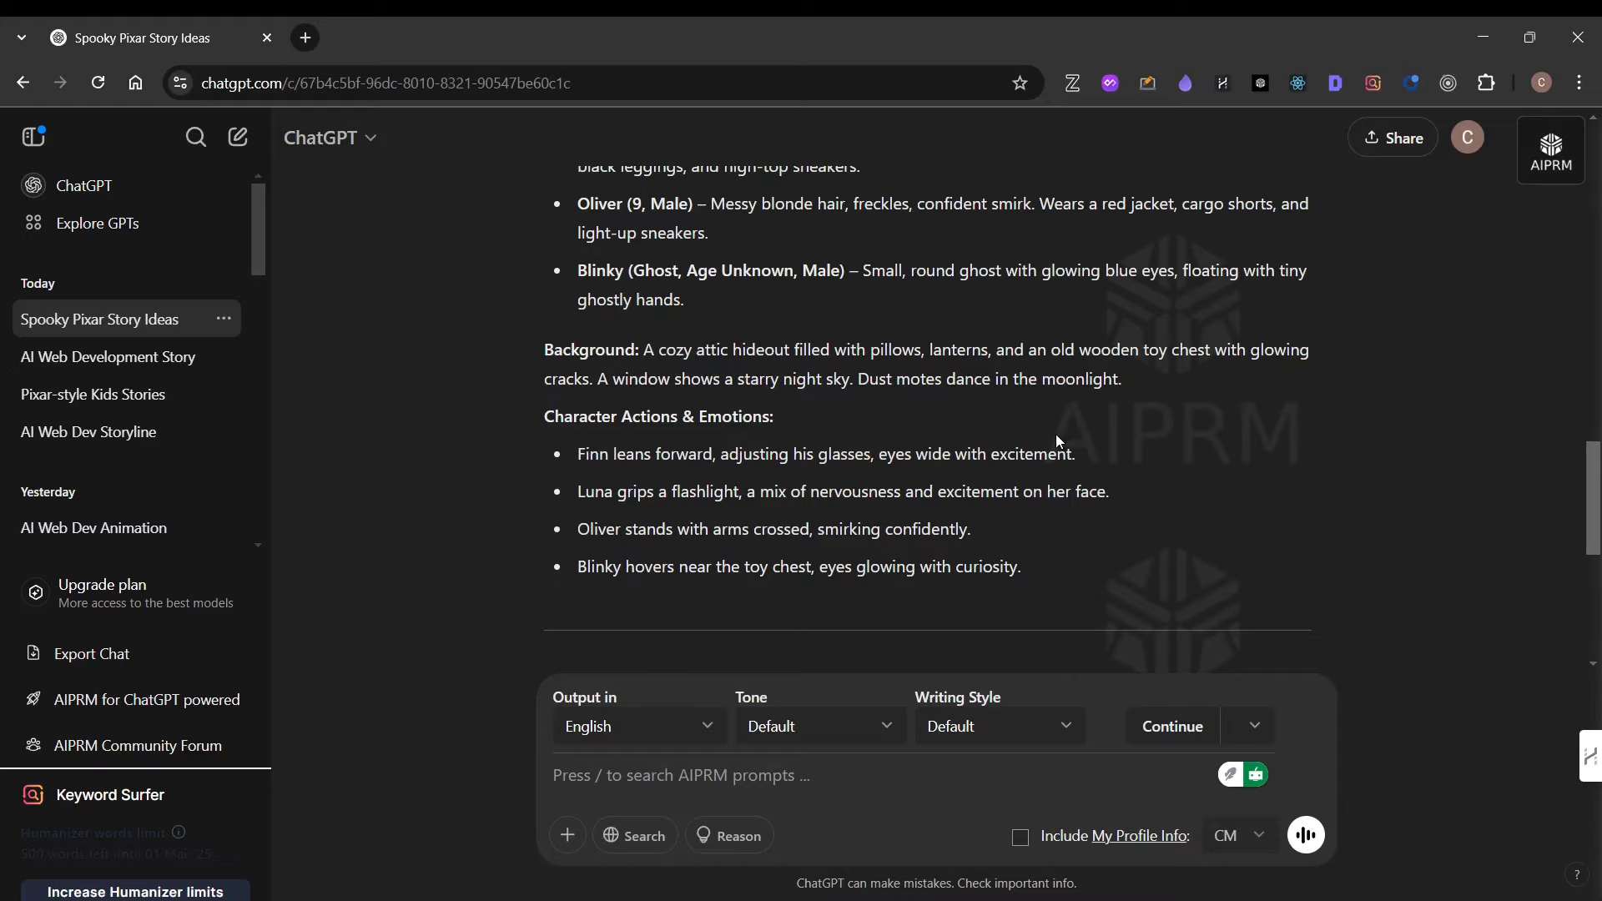
scroll(1057, 440, down, 3)
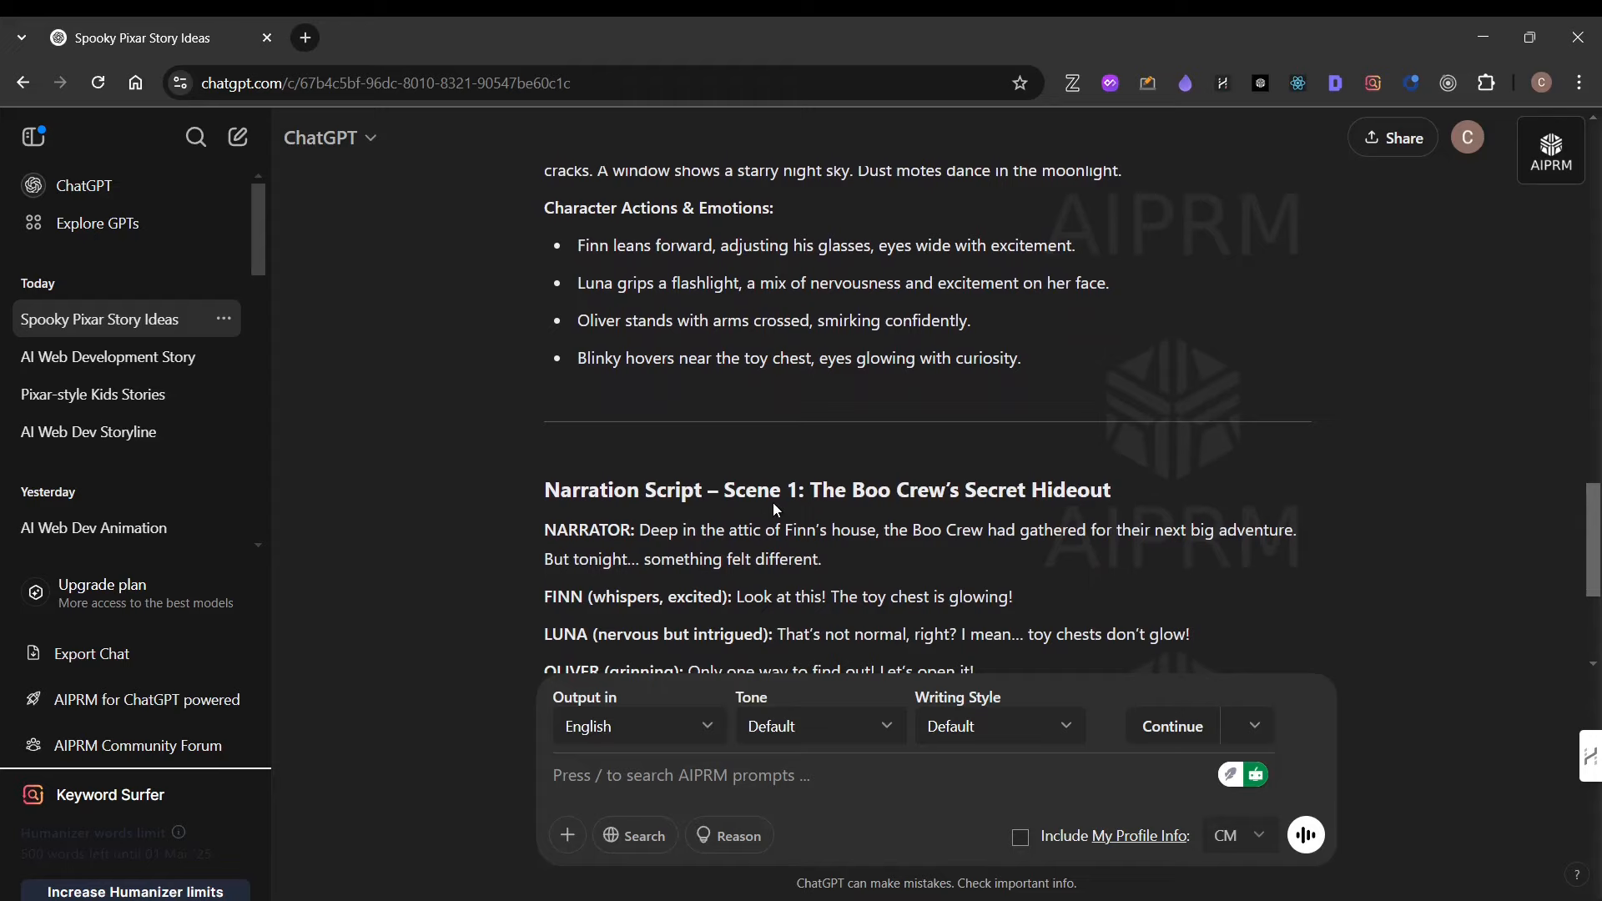
scroll(865, 448, down, 1)
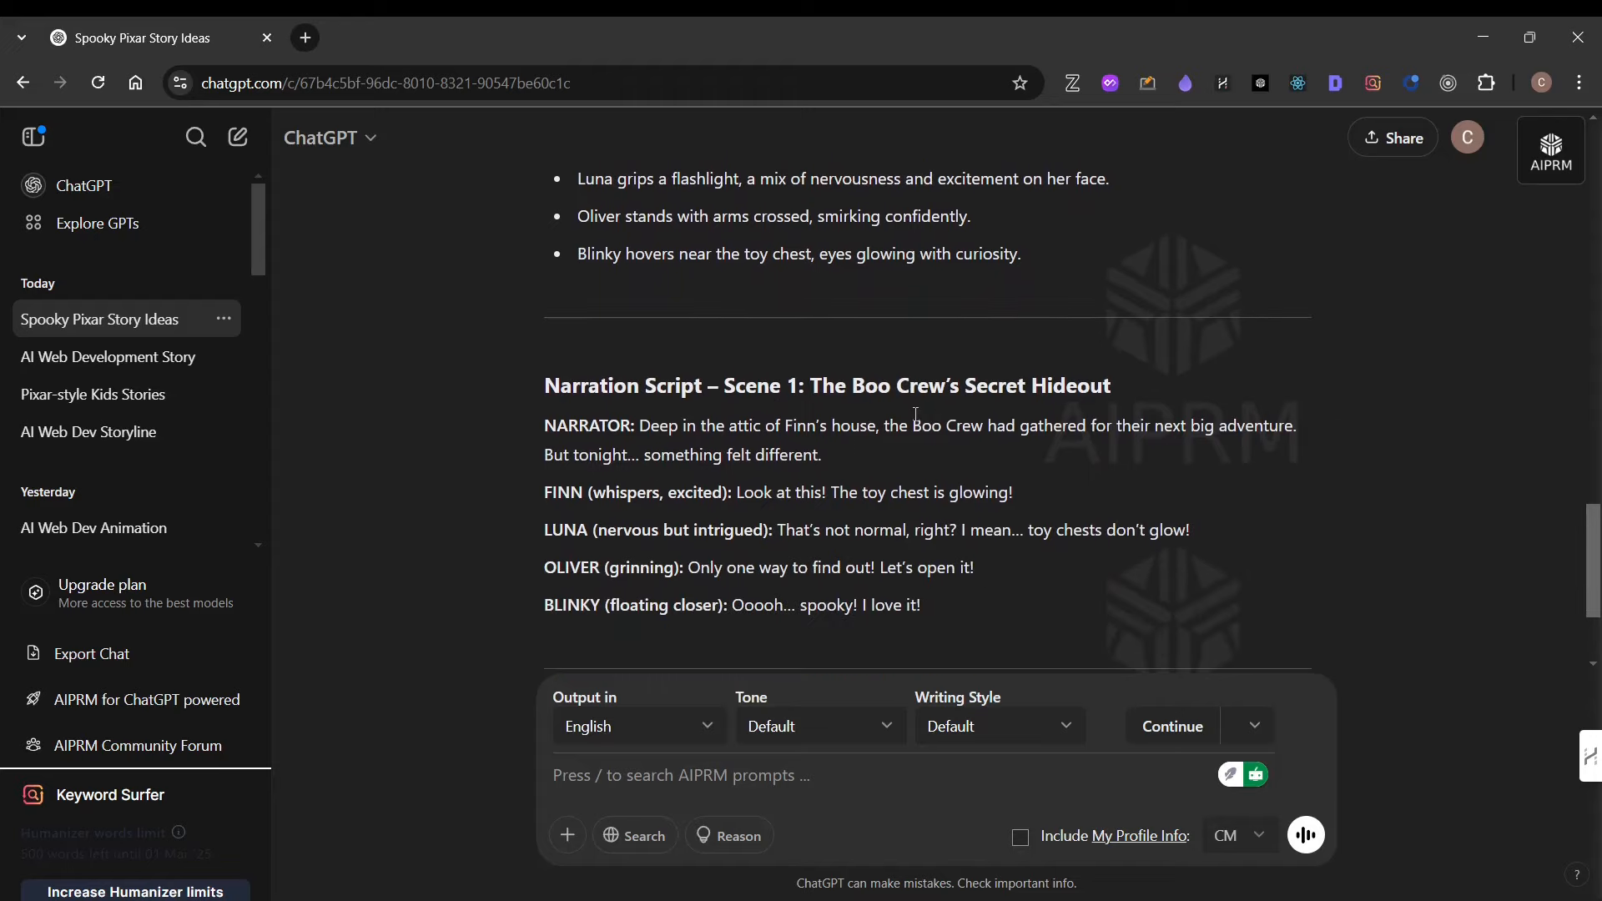
scroll(1049, 401, down, 1)
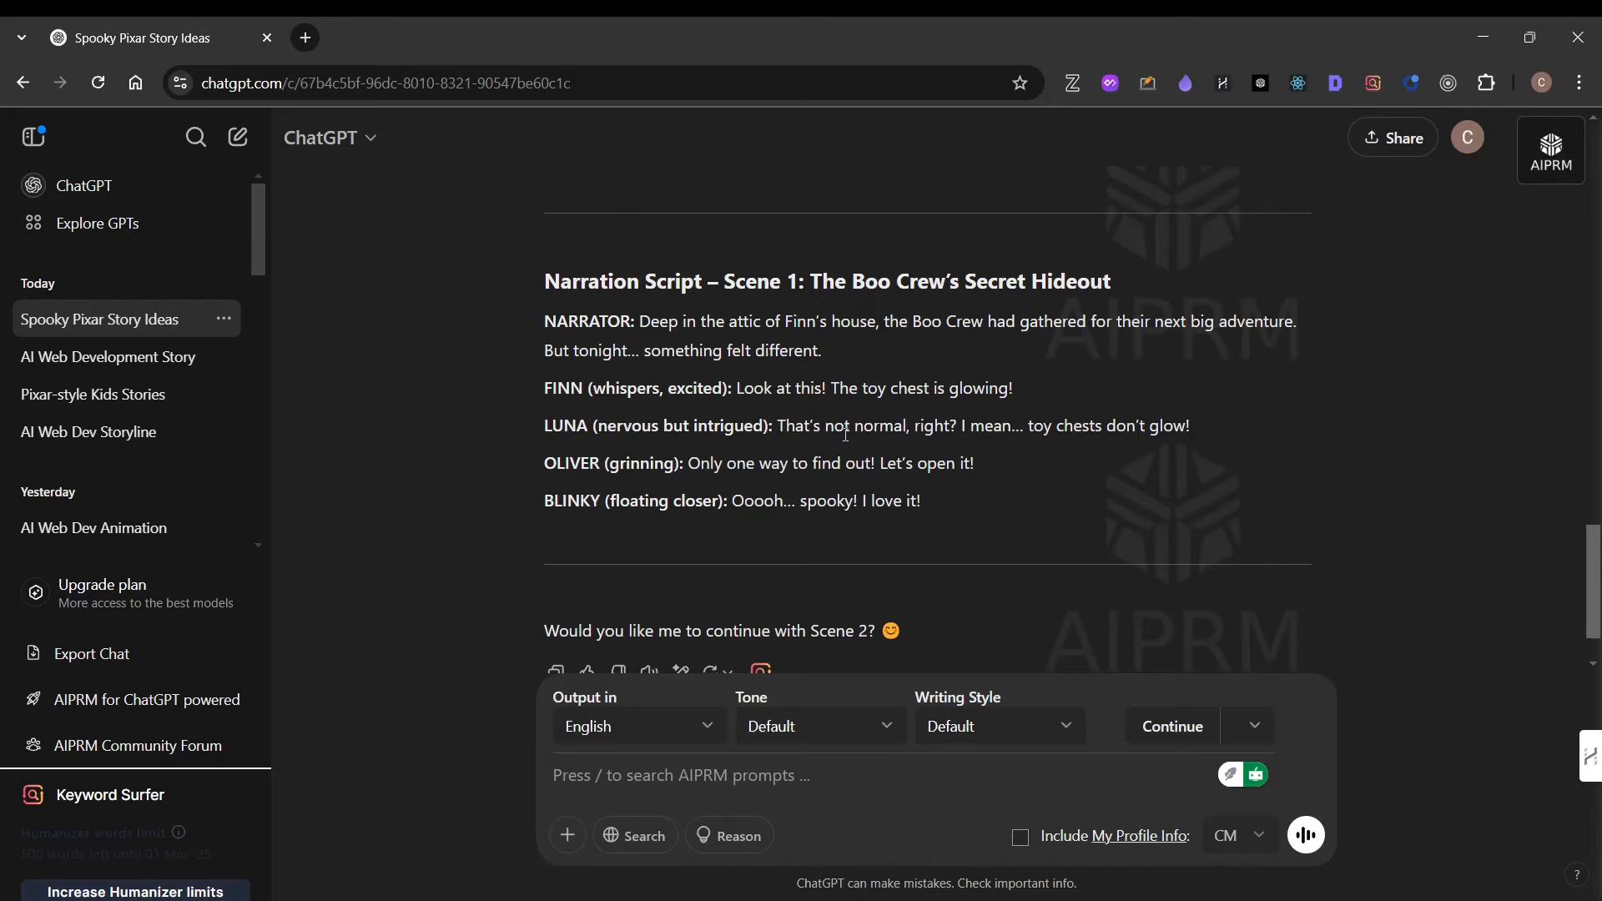
scroll(845, 434, up, 5)
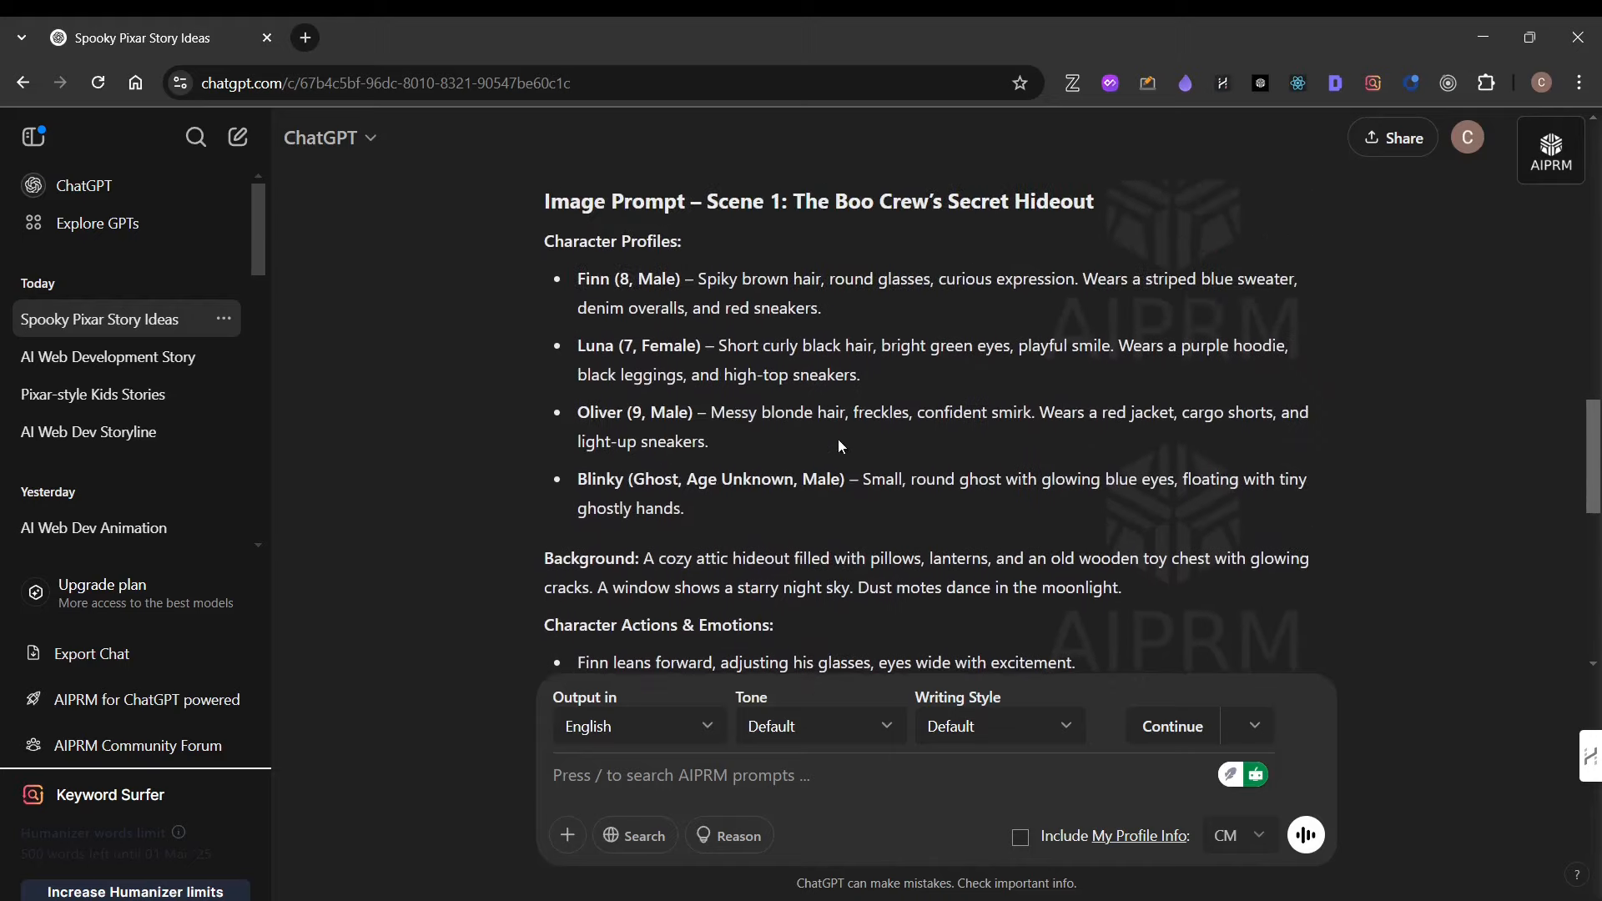
Reply "yes" in the chat to have the story continue with Scene 2.
scroll(837, 439, down, 8)
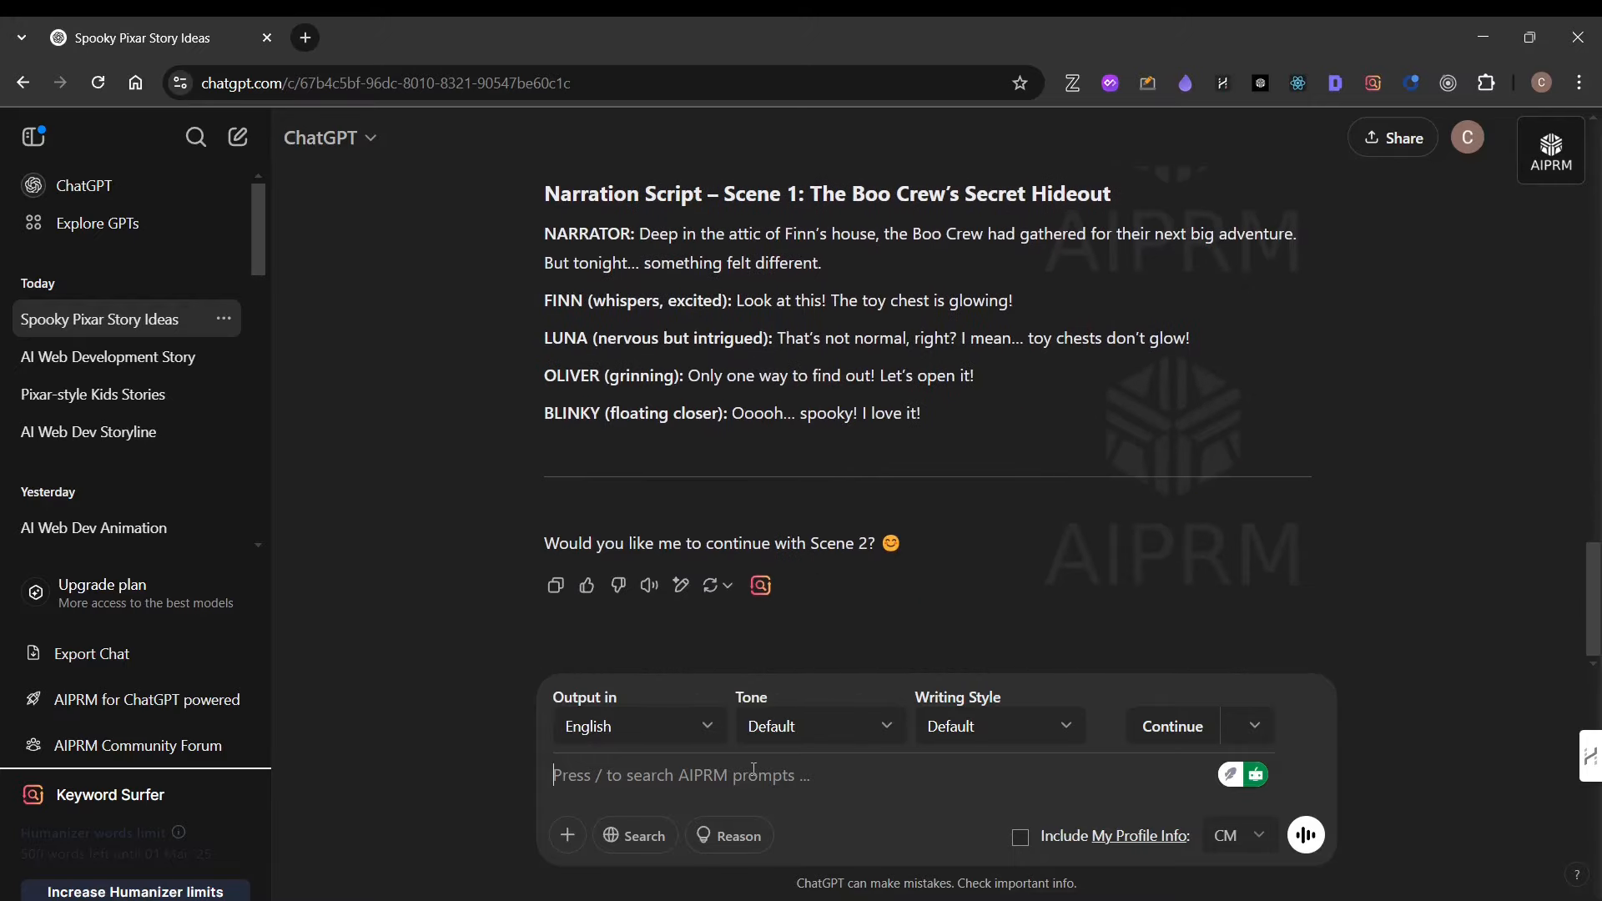
text(yes)
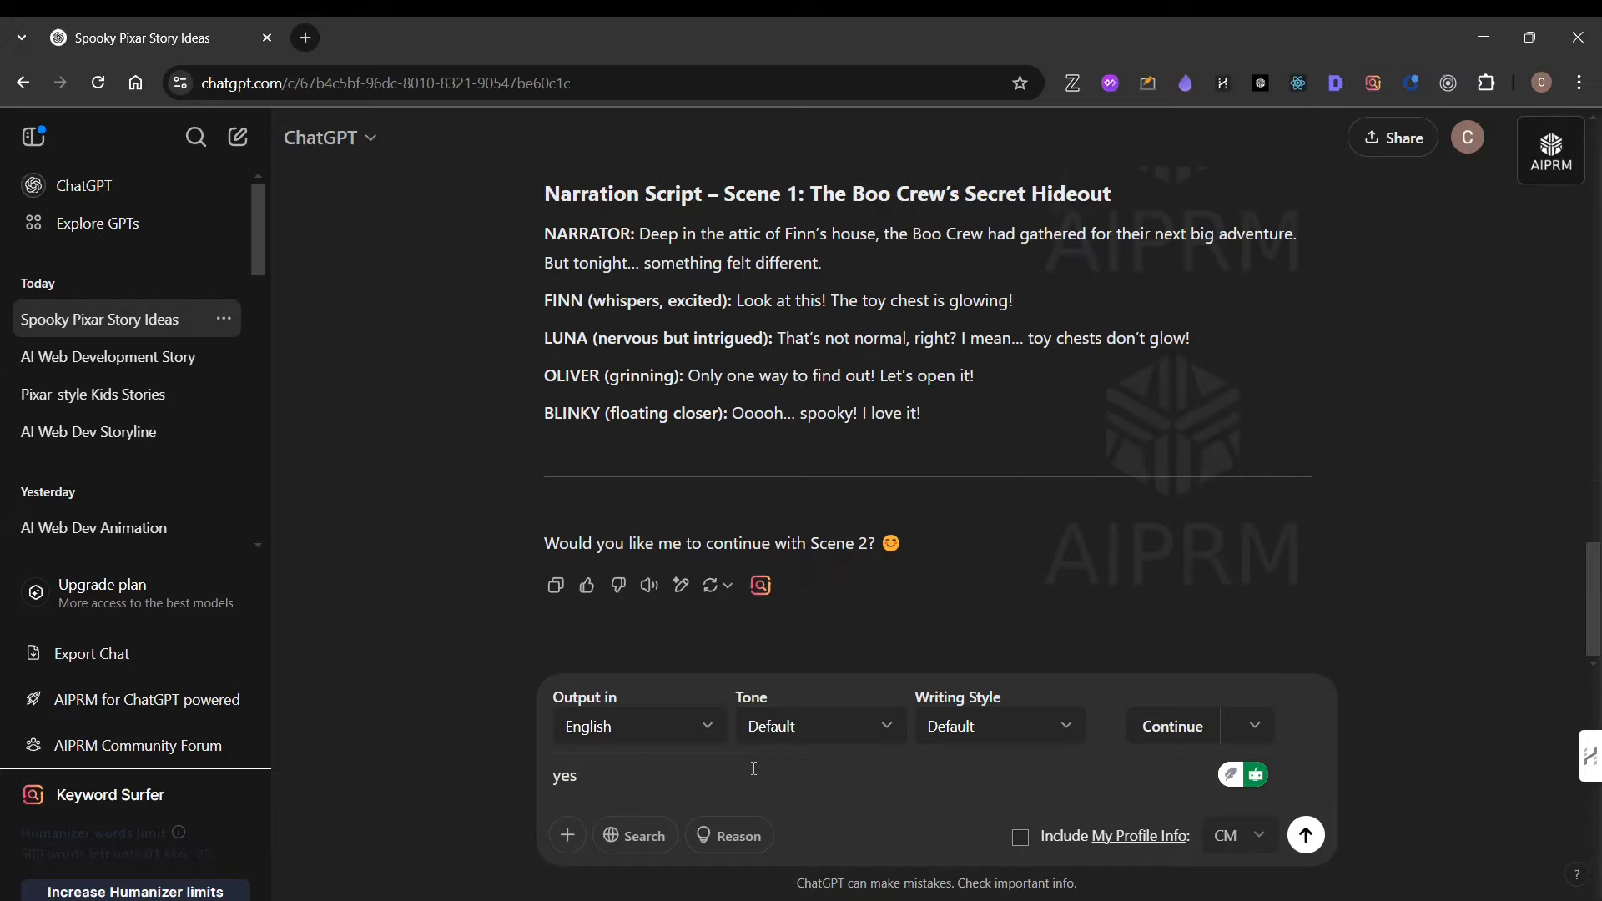
key(Return)
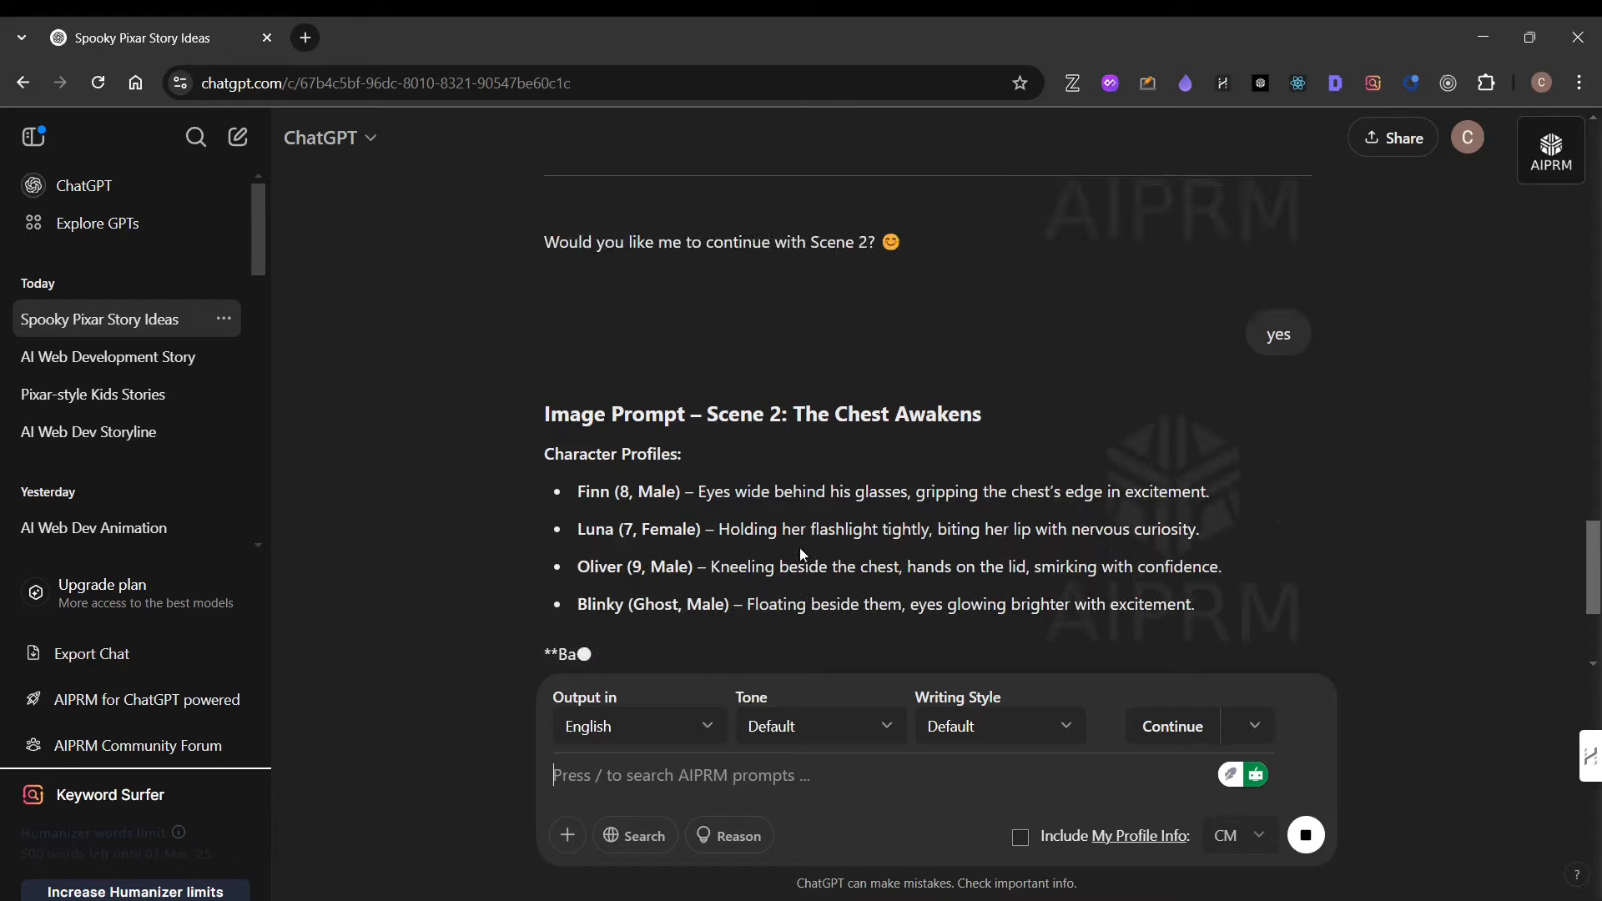
scroll(799, 551, up, 2)
Switch to the storyline article and examine its practical ChatGPT example, including the story titles, script prompt and Scene 1 image prompt.
key(alt+Tab)
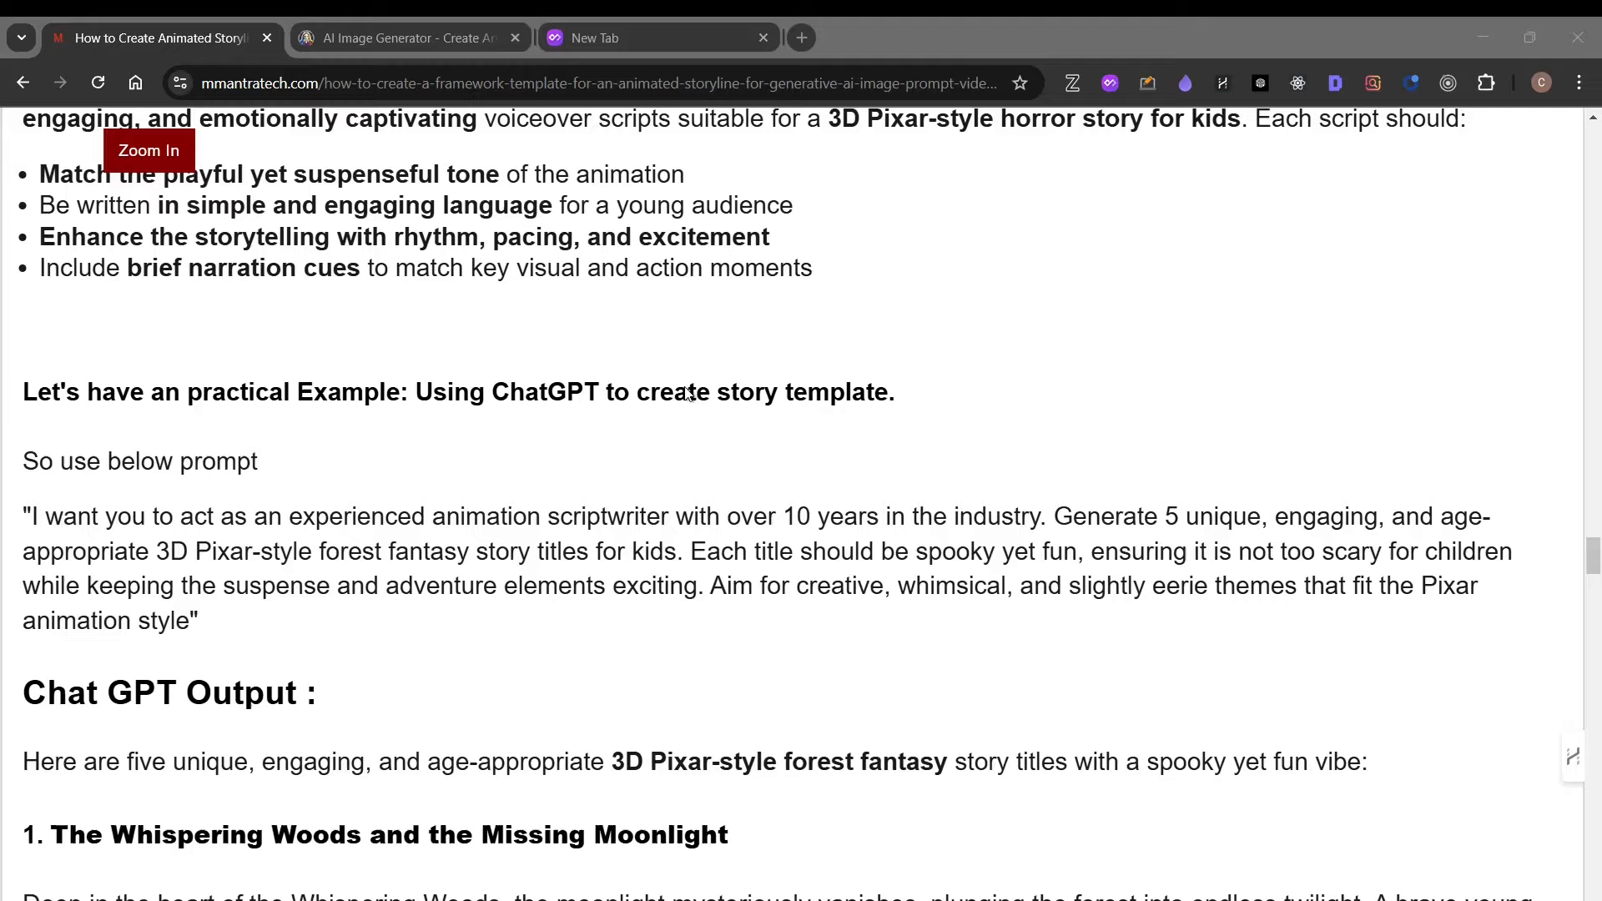
scroll(349, 452, down, 5)
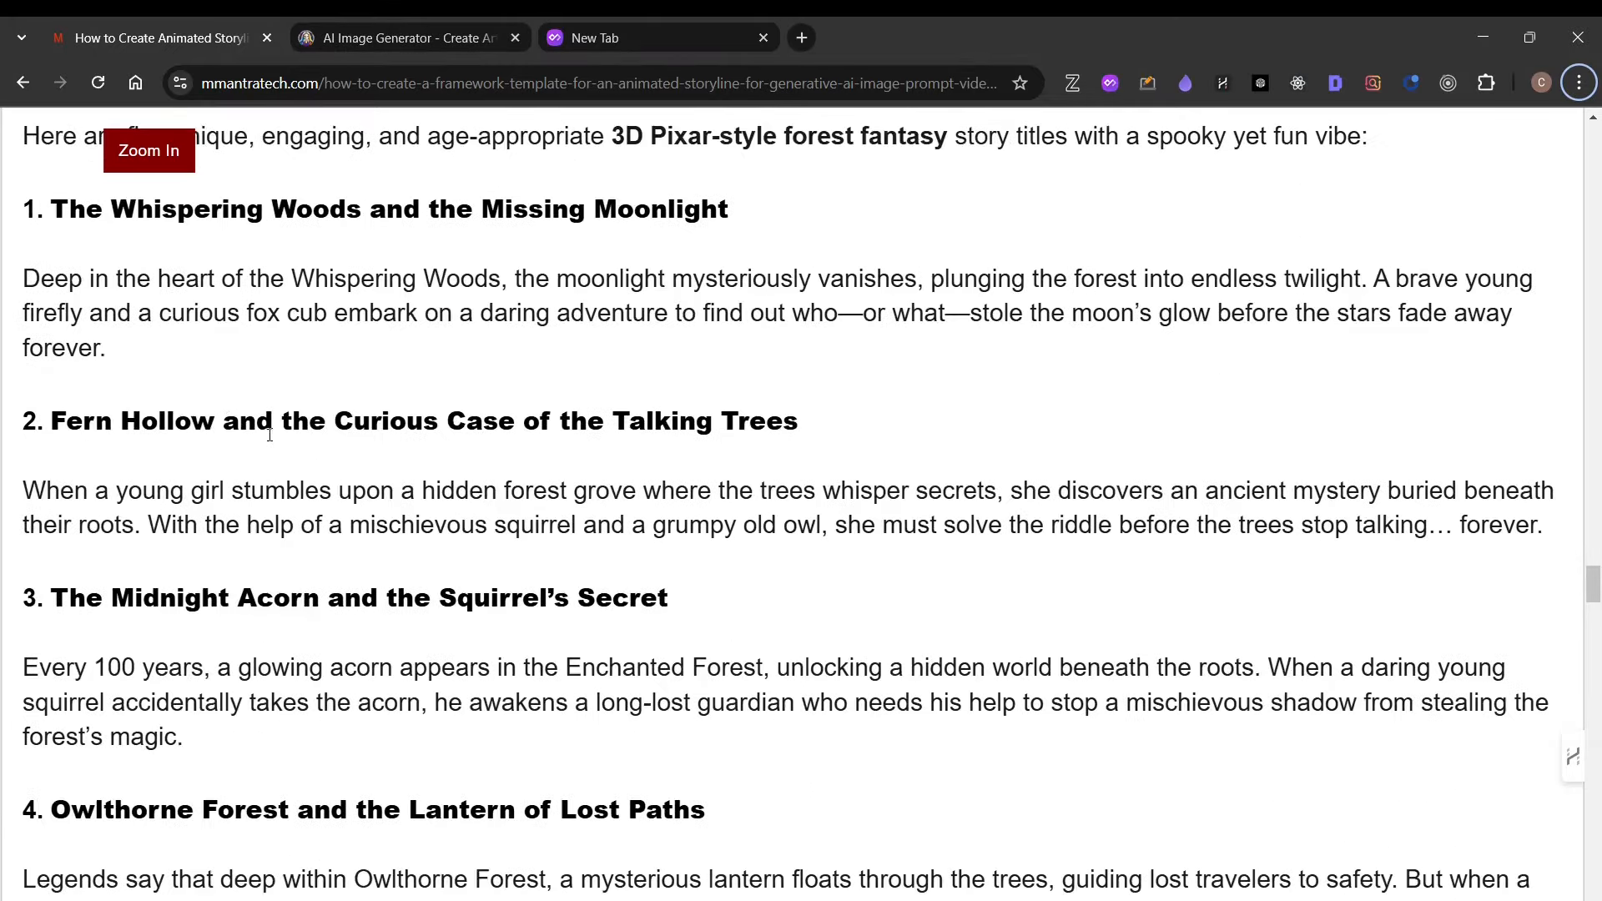
scroll(350, 471, up, 5)
scroll(323, 483, down, 1)
scroll(325, 488, down, 15)
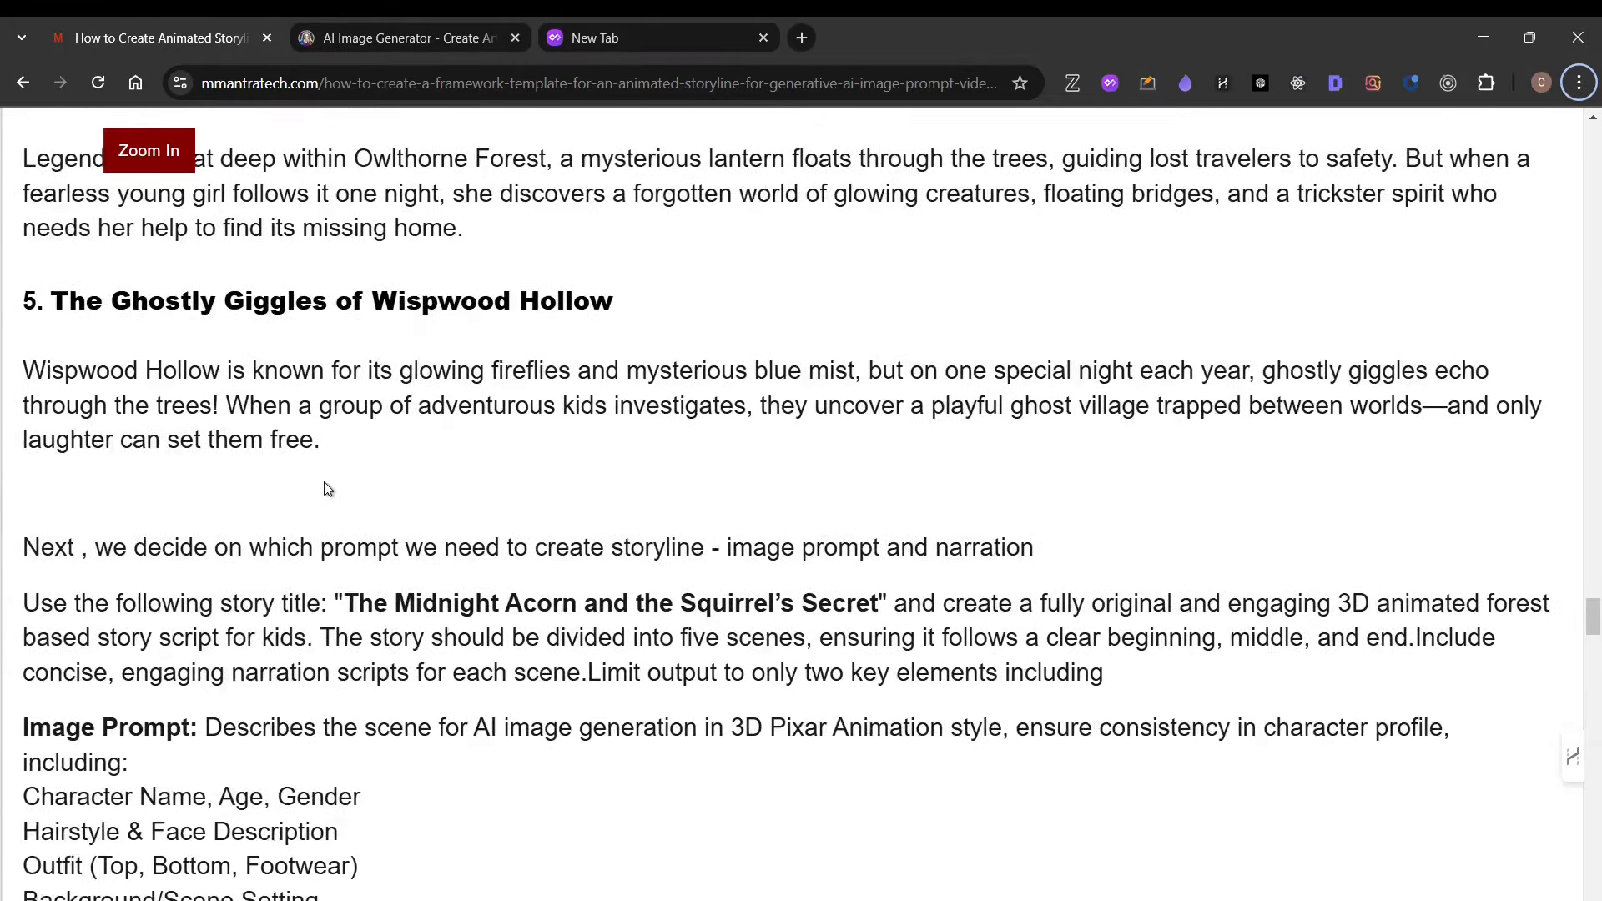
scroll(291, 510, down, 6)
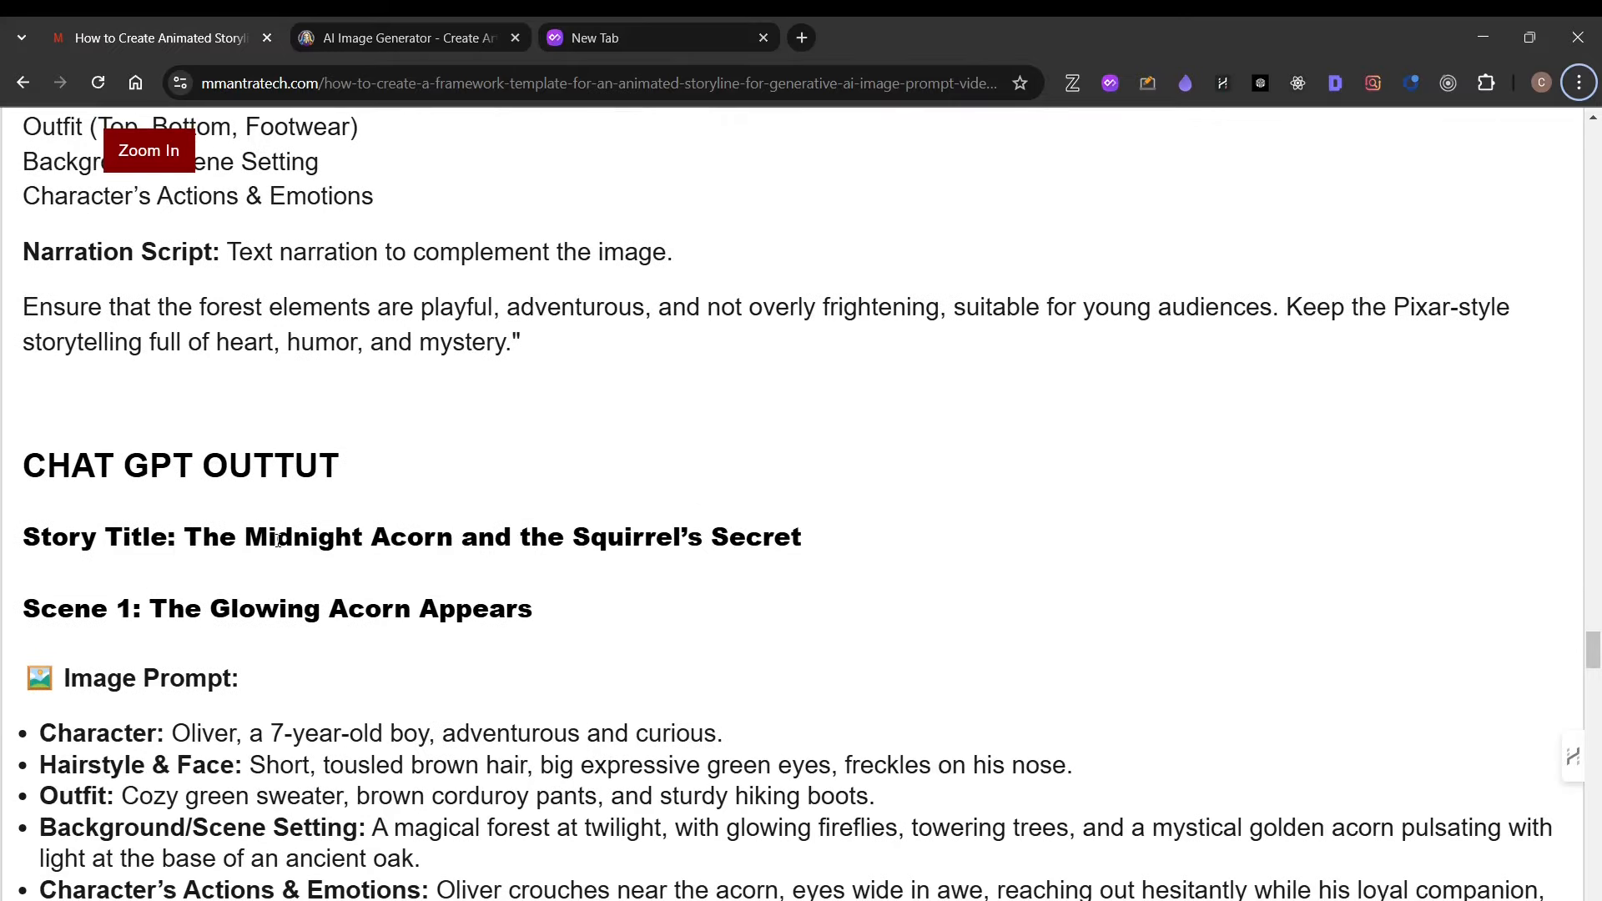
scroll(277, 540, down, 4)
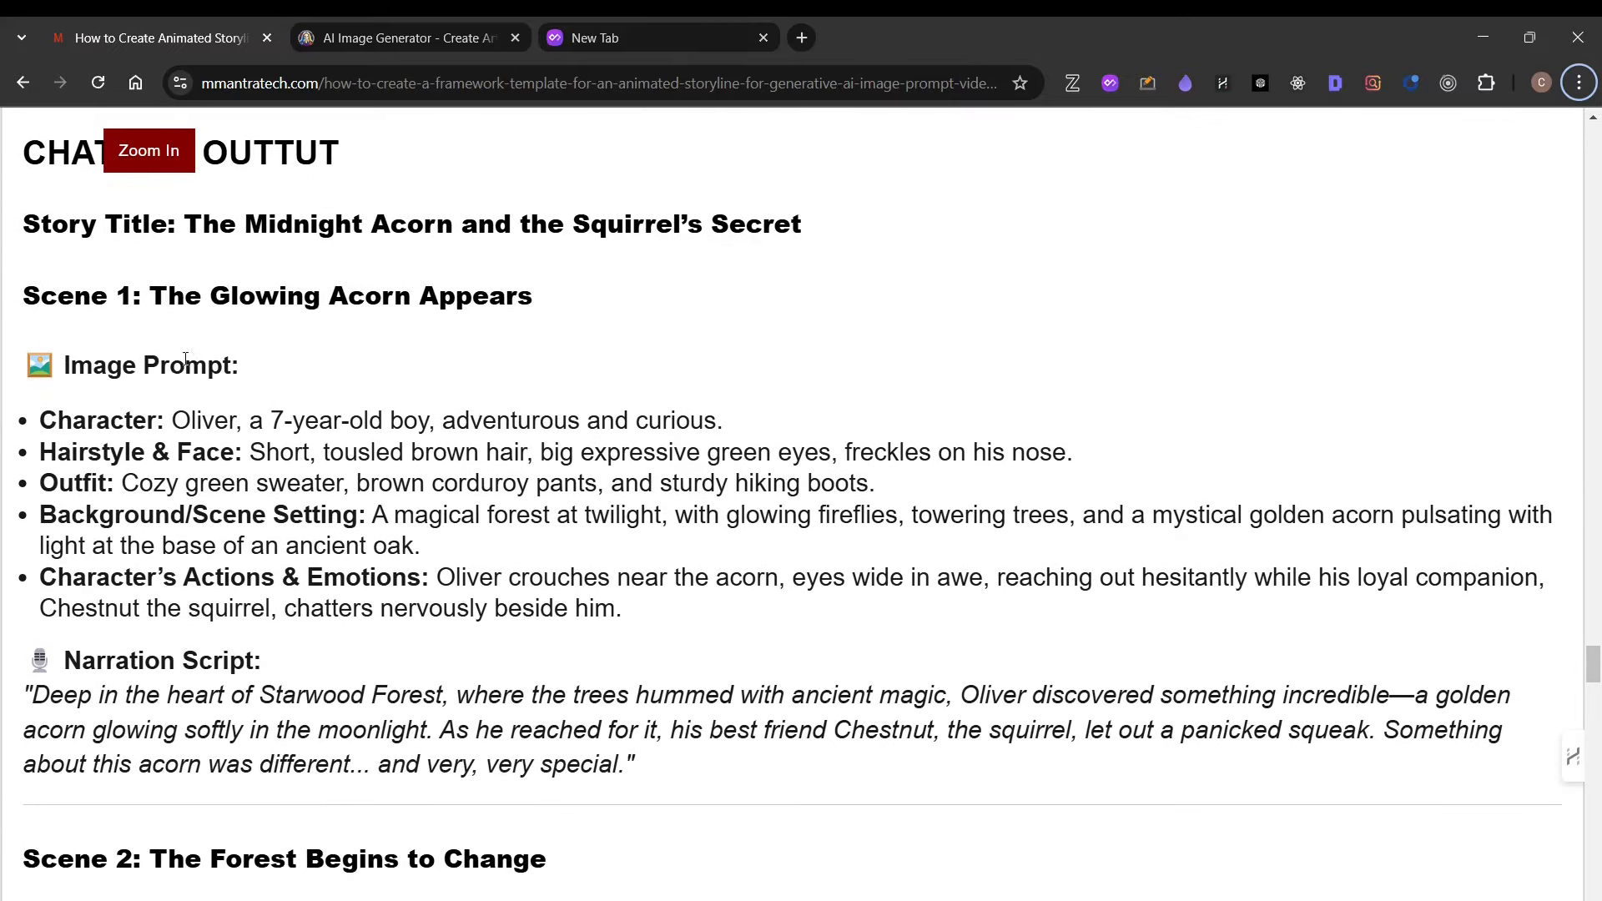
drag(276, 334, 471, 669)
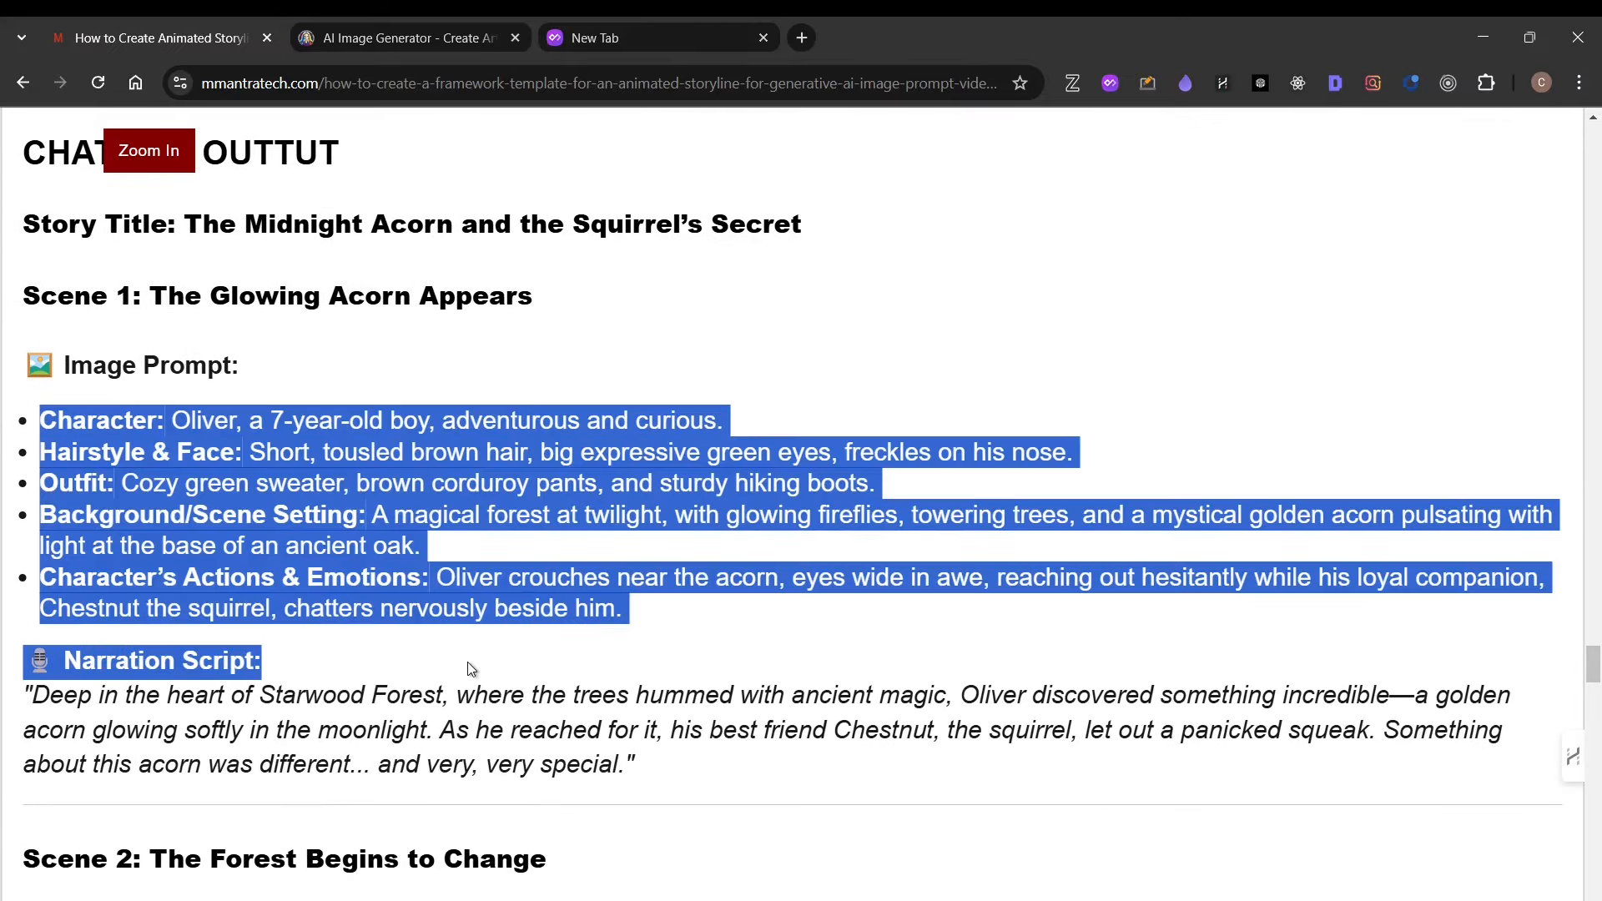
Return to the ChatGPT chat and copy the Scene 1 image prompt, from "The Boo Crew's Secret Hideout" through the last character action.
key(alt+Tab)
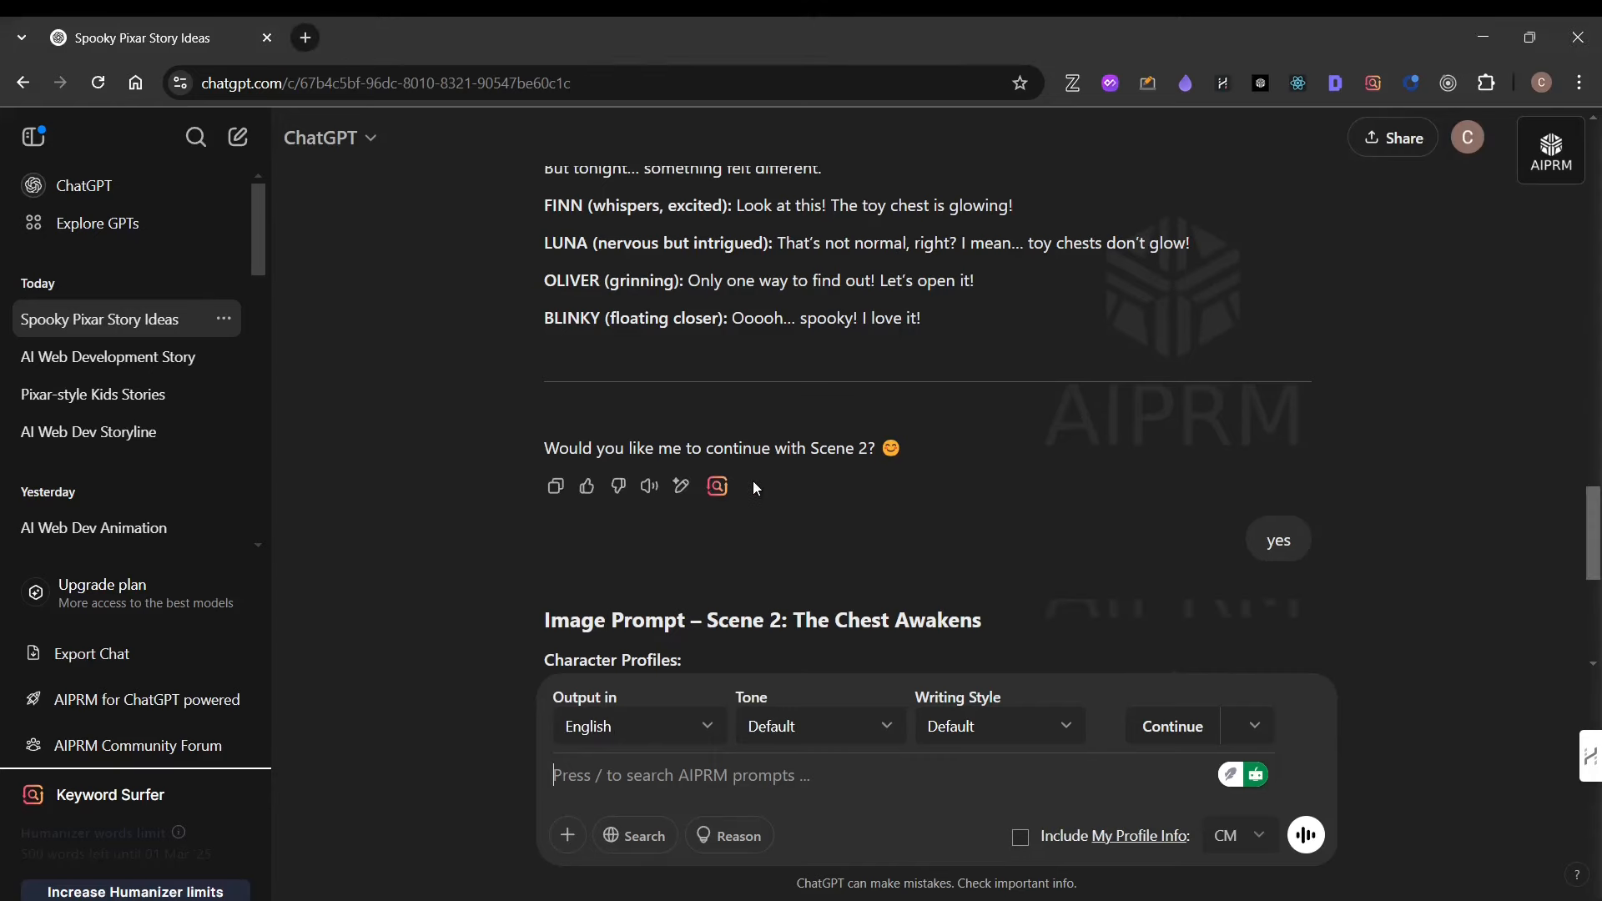
scroll(753, 481, down, 6)
scroll(863, 363, up, 9)
scroll(827, 389, down, 7)
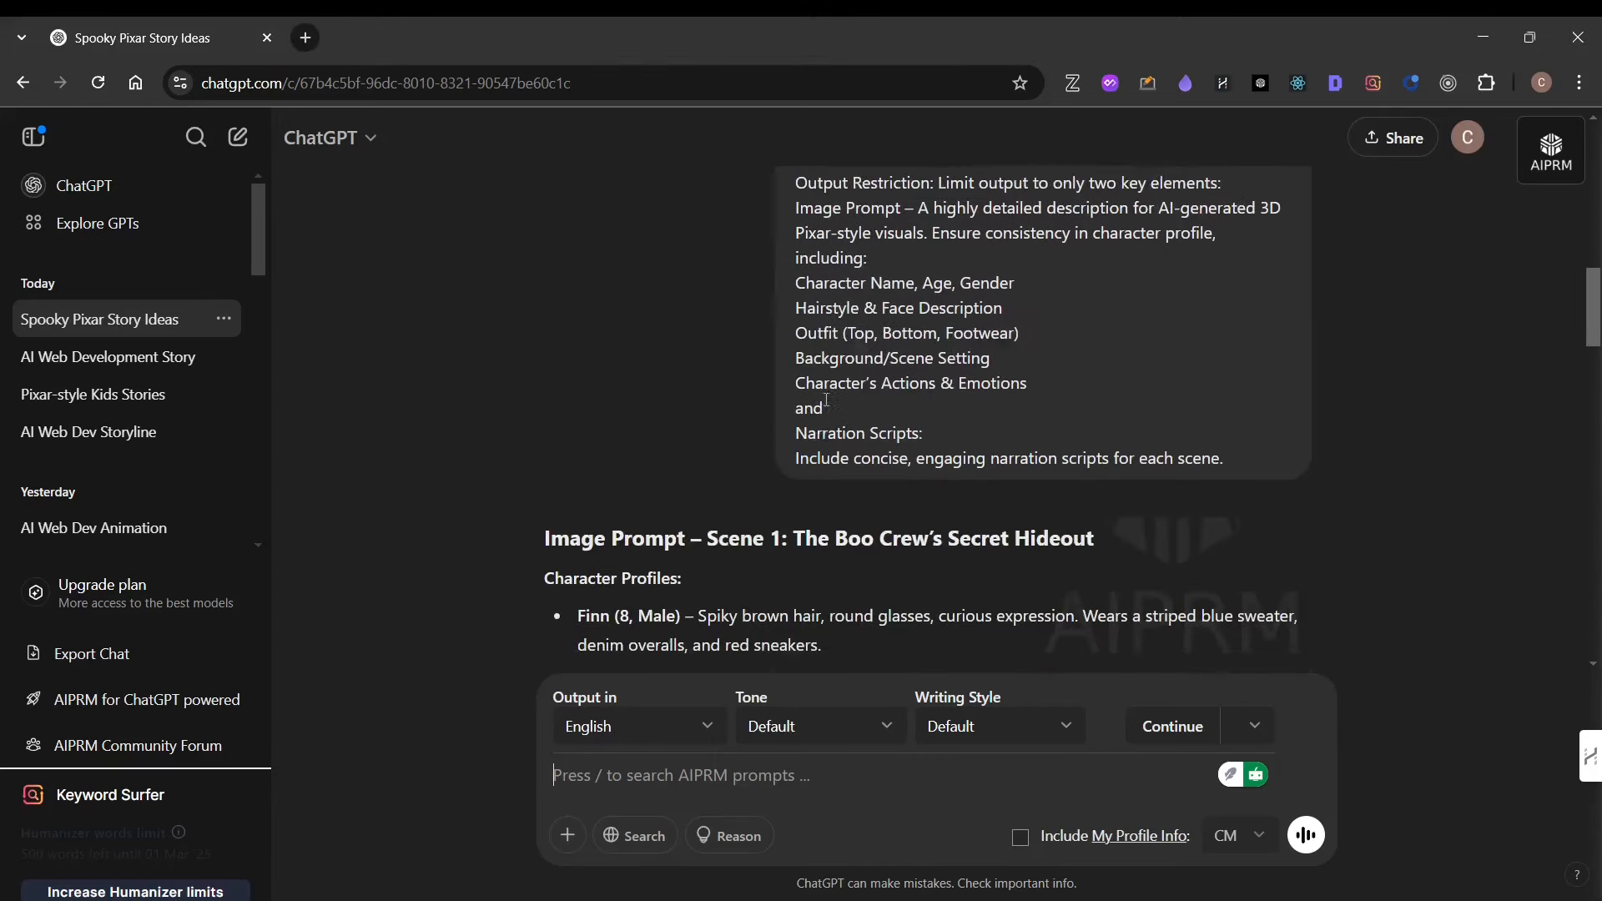
scroll(699, 435, down, 1)
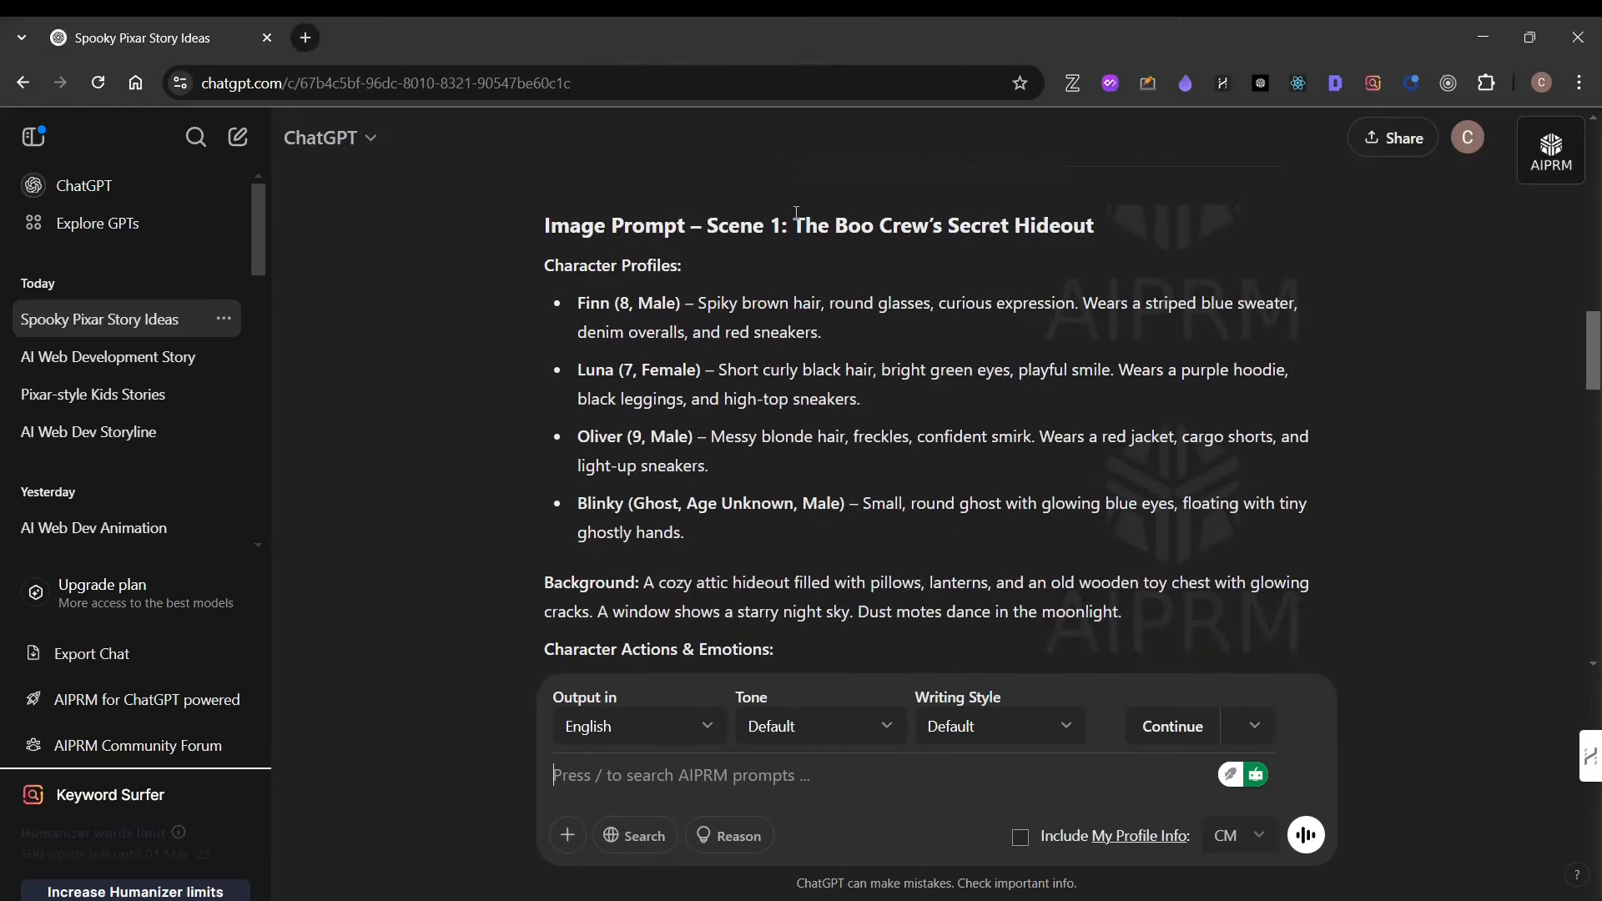
drag(796, 218, 901, 539)
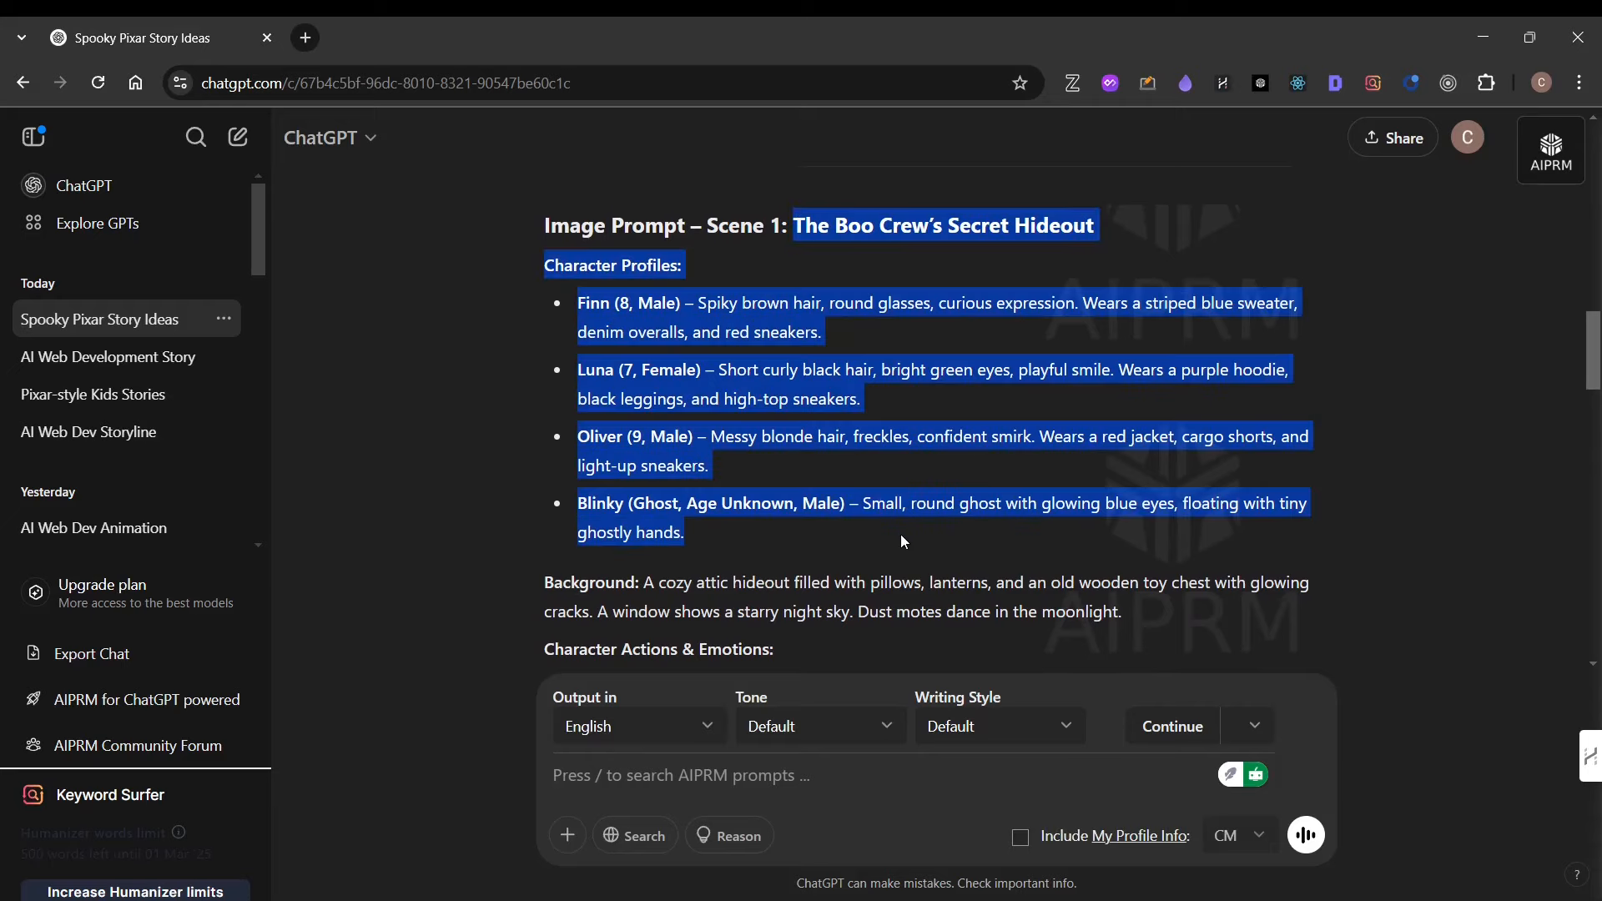
scroll(903, 541, down, 1)
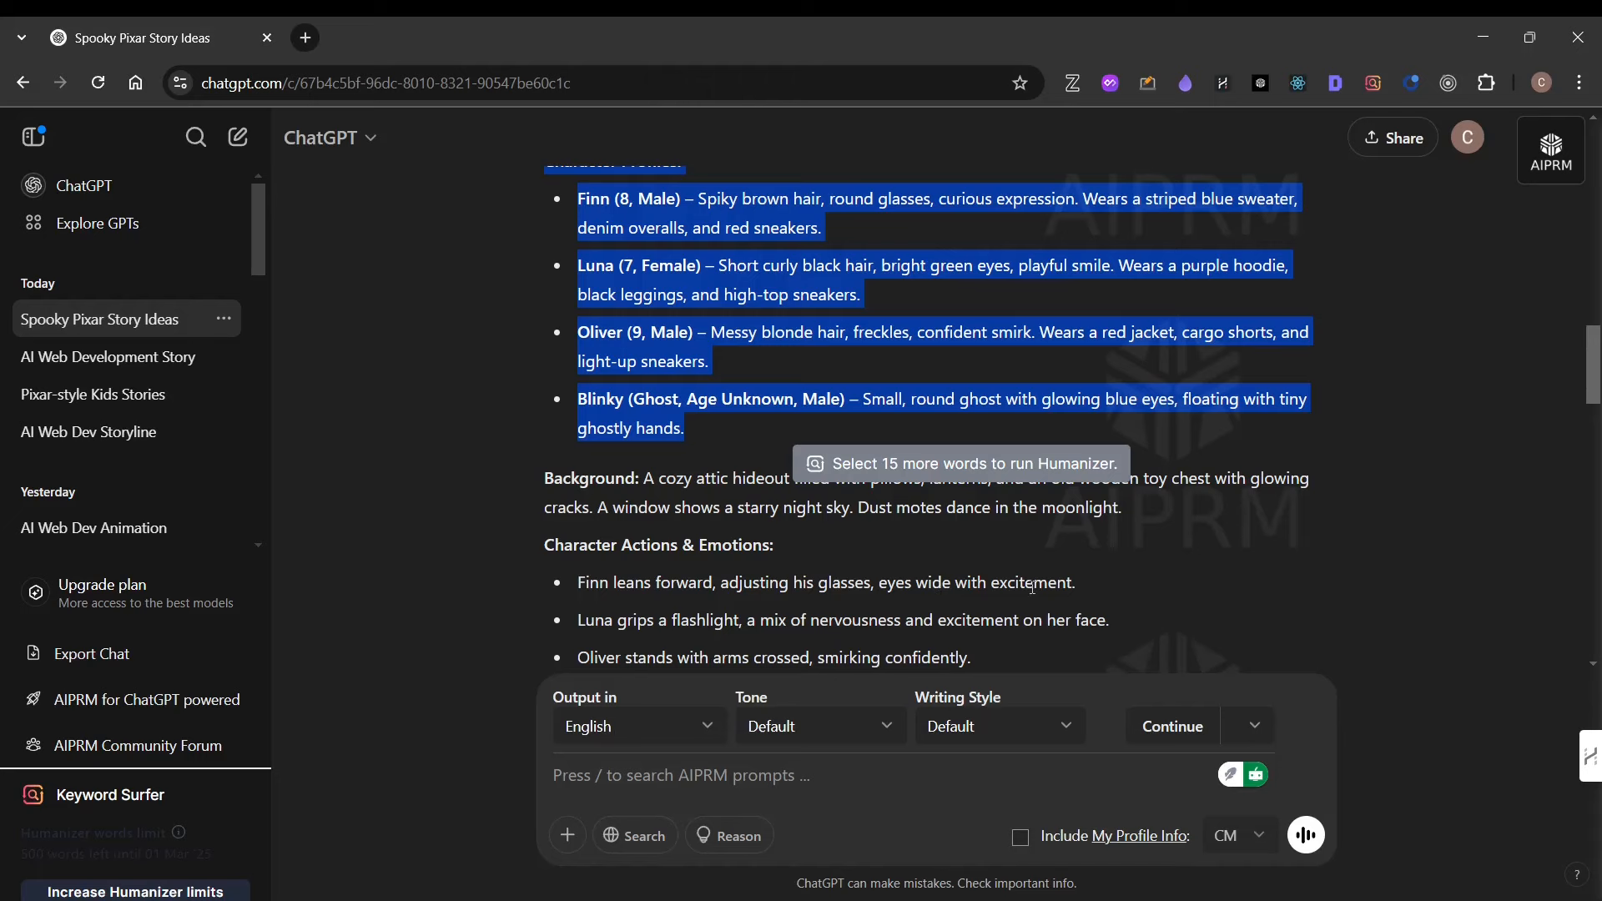
scroll(1032, 587, down, 2)
shift+click(1051, 487)
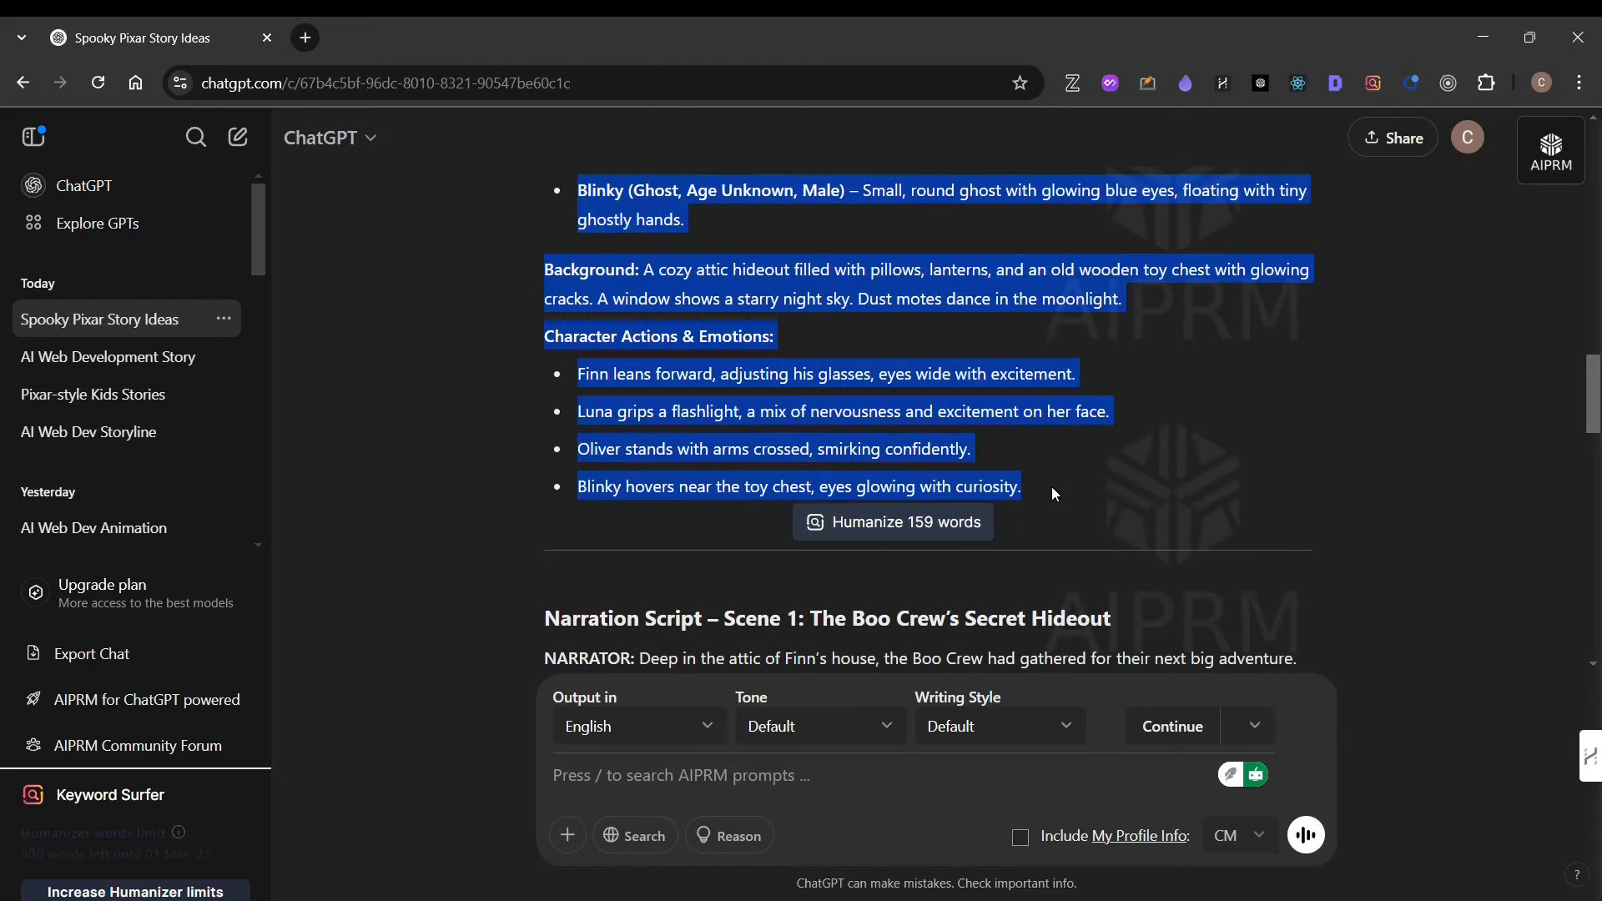
Switch to Visual Studio Code and paste the Scene 1 image prompt a few blank lines below the revised prompt in Untitled-3.
key(alt+Tab)
click(1021, 381)
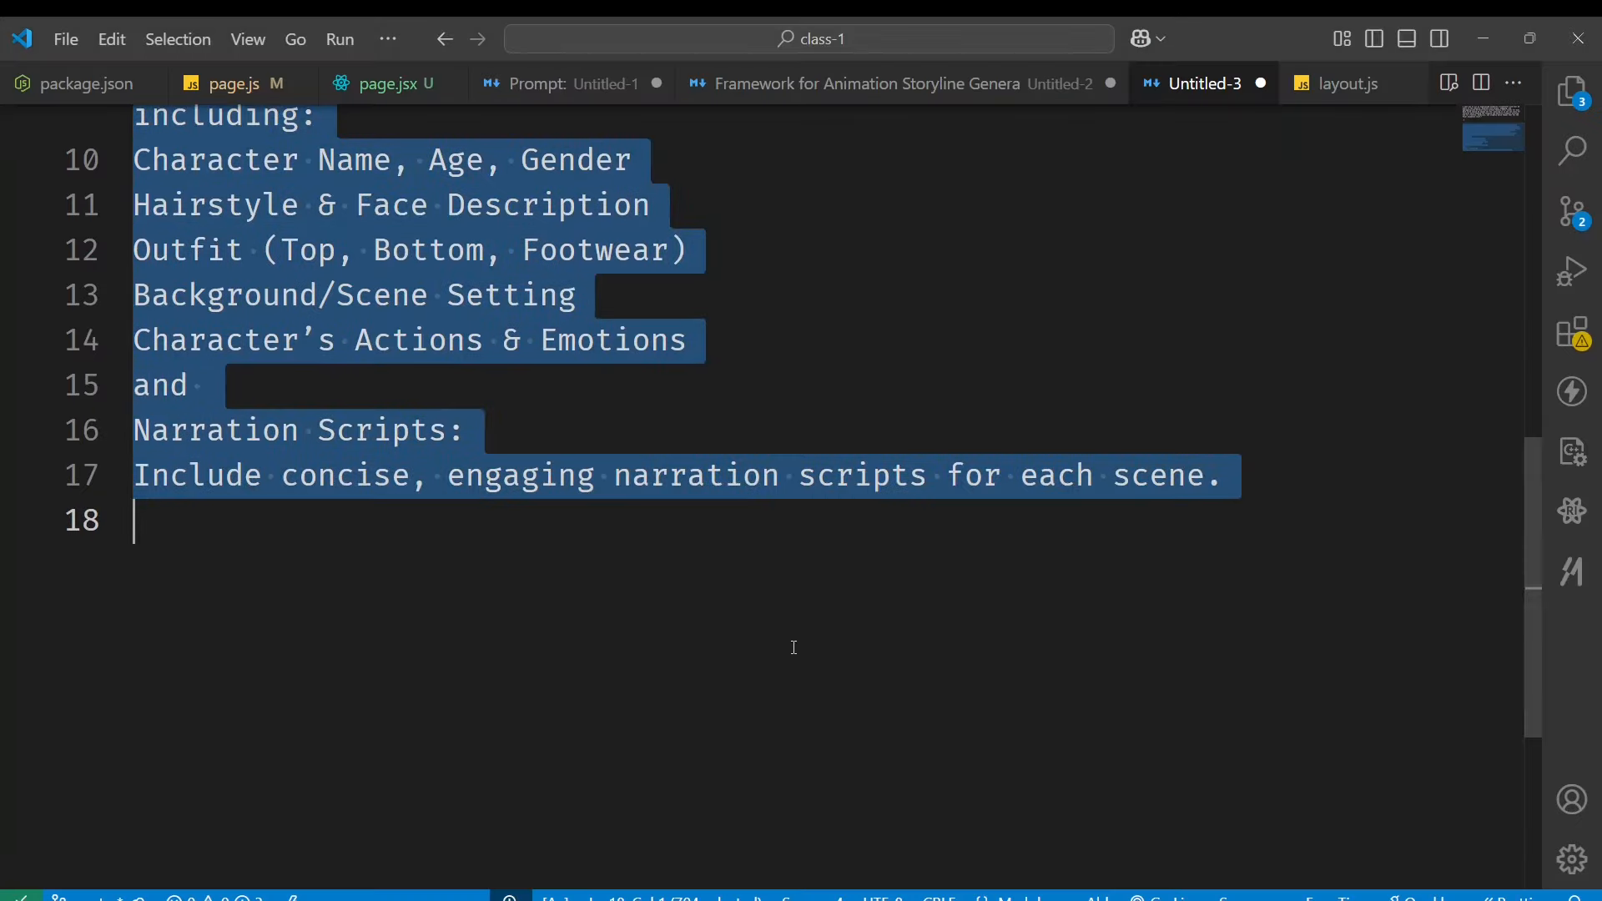
key(Return)
key(Return)
key(ctrl+v)
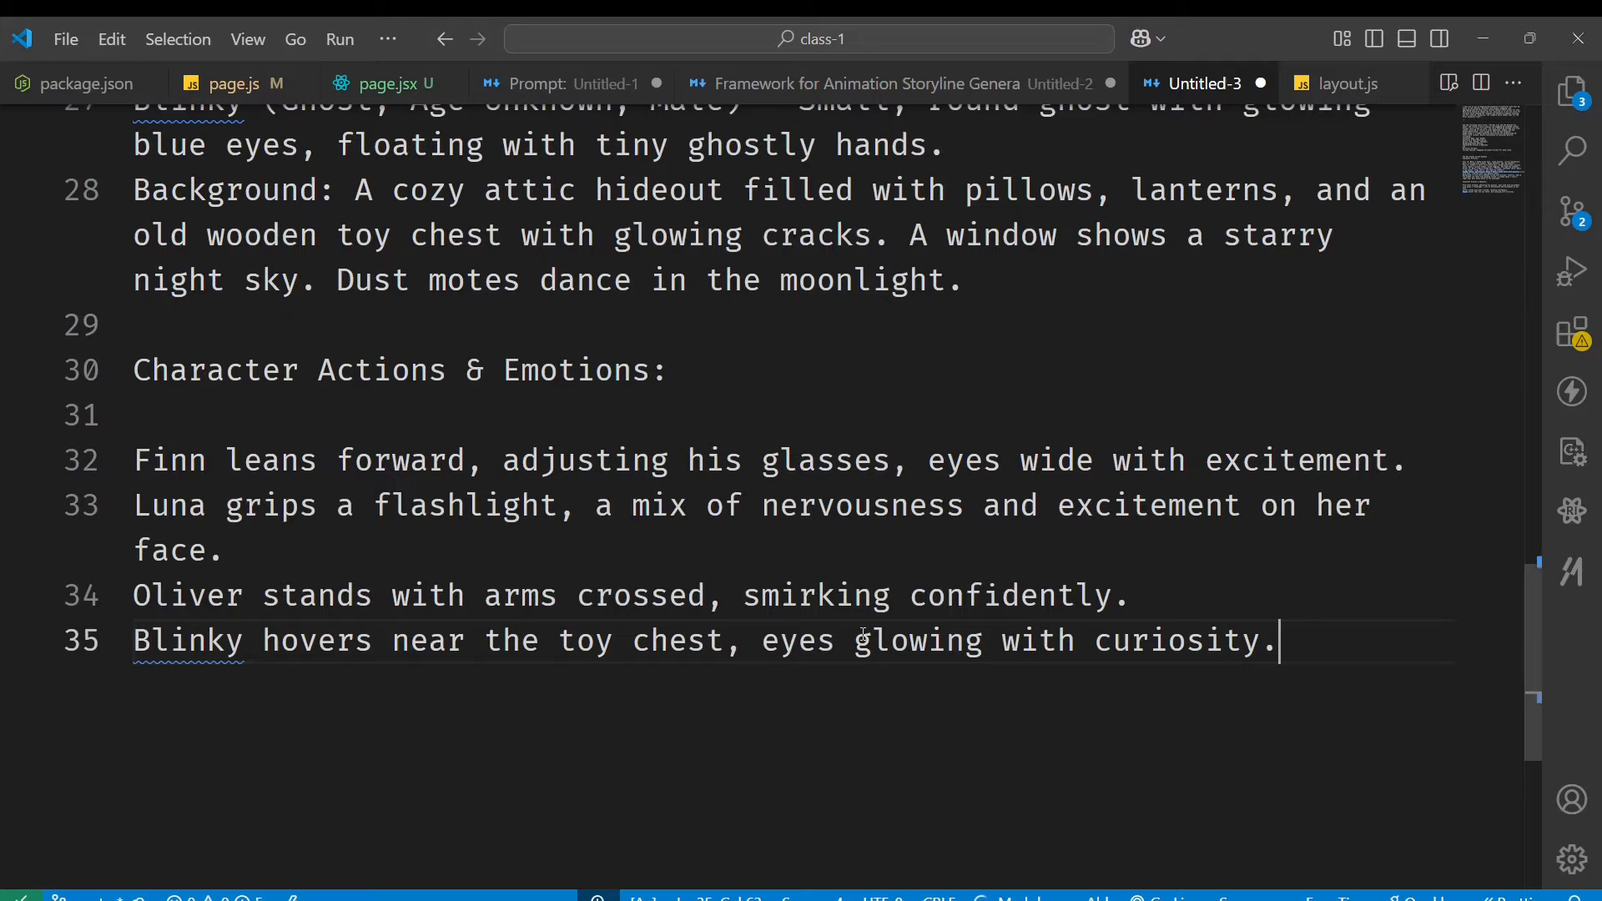
Delete the "Character Profiles:" line and the blank line below it, and end the "The Boo Crew's Secret Hideout" title with a colon.
scroll(863, 634, up, 5)
scroll(862, 634, up, 2)
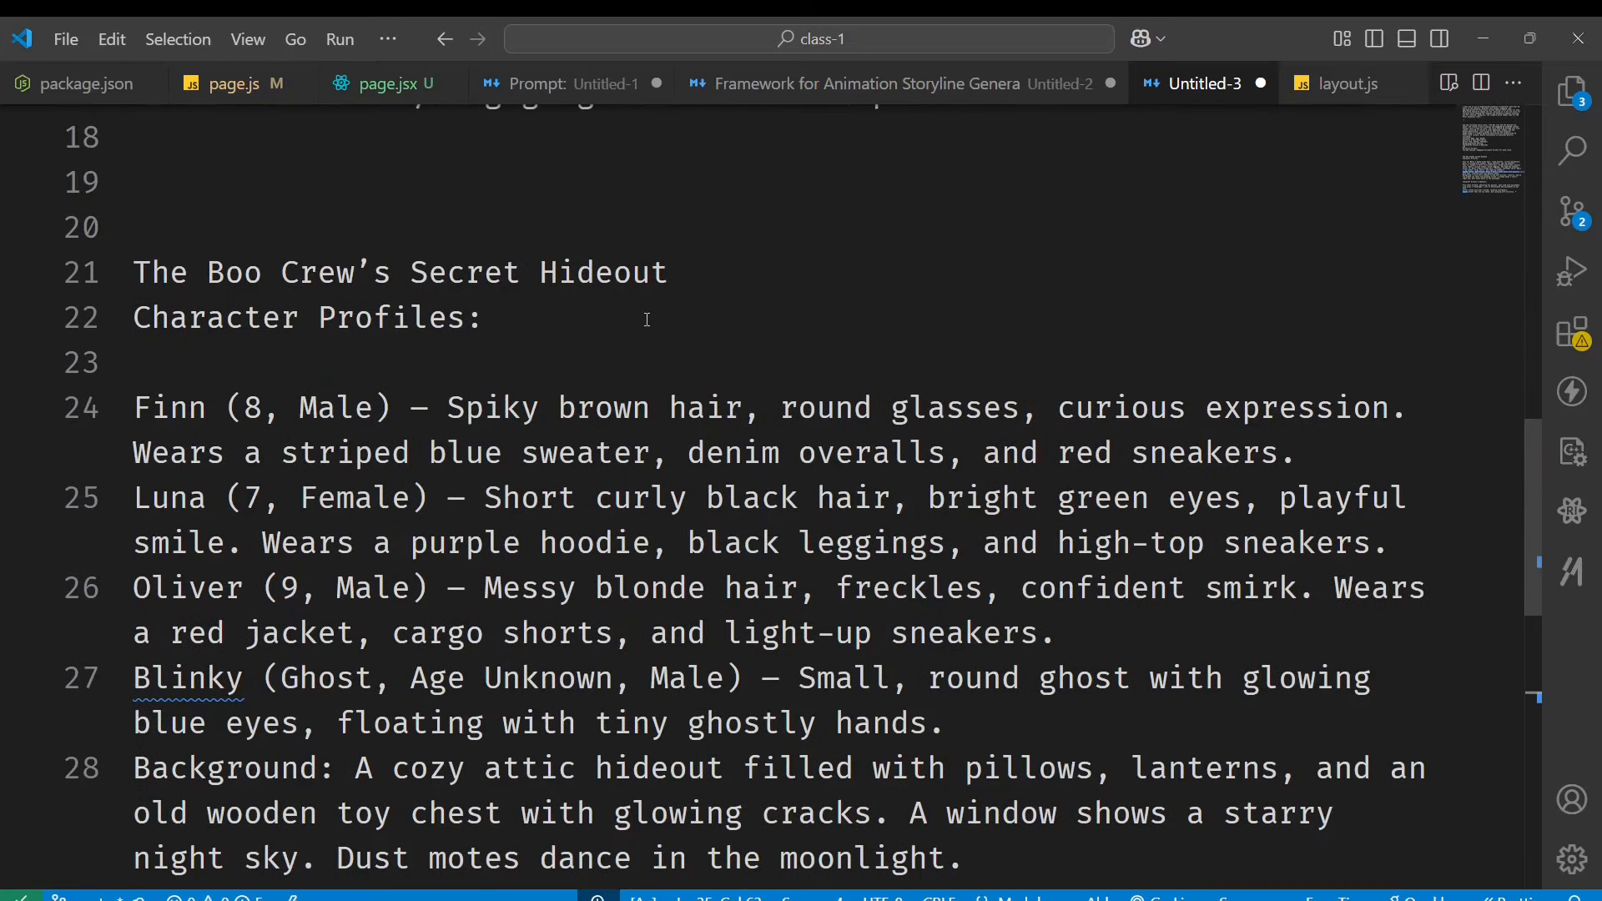
click(708, 293)
click(708, 299)
scroll(709, 299, up, 1)
key(shift+Home)
key(BackSpace)
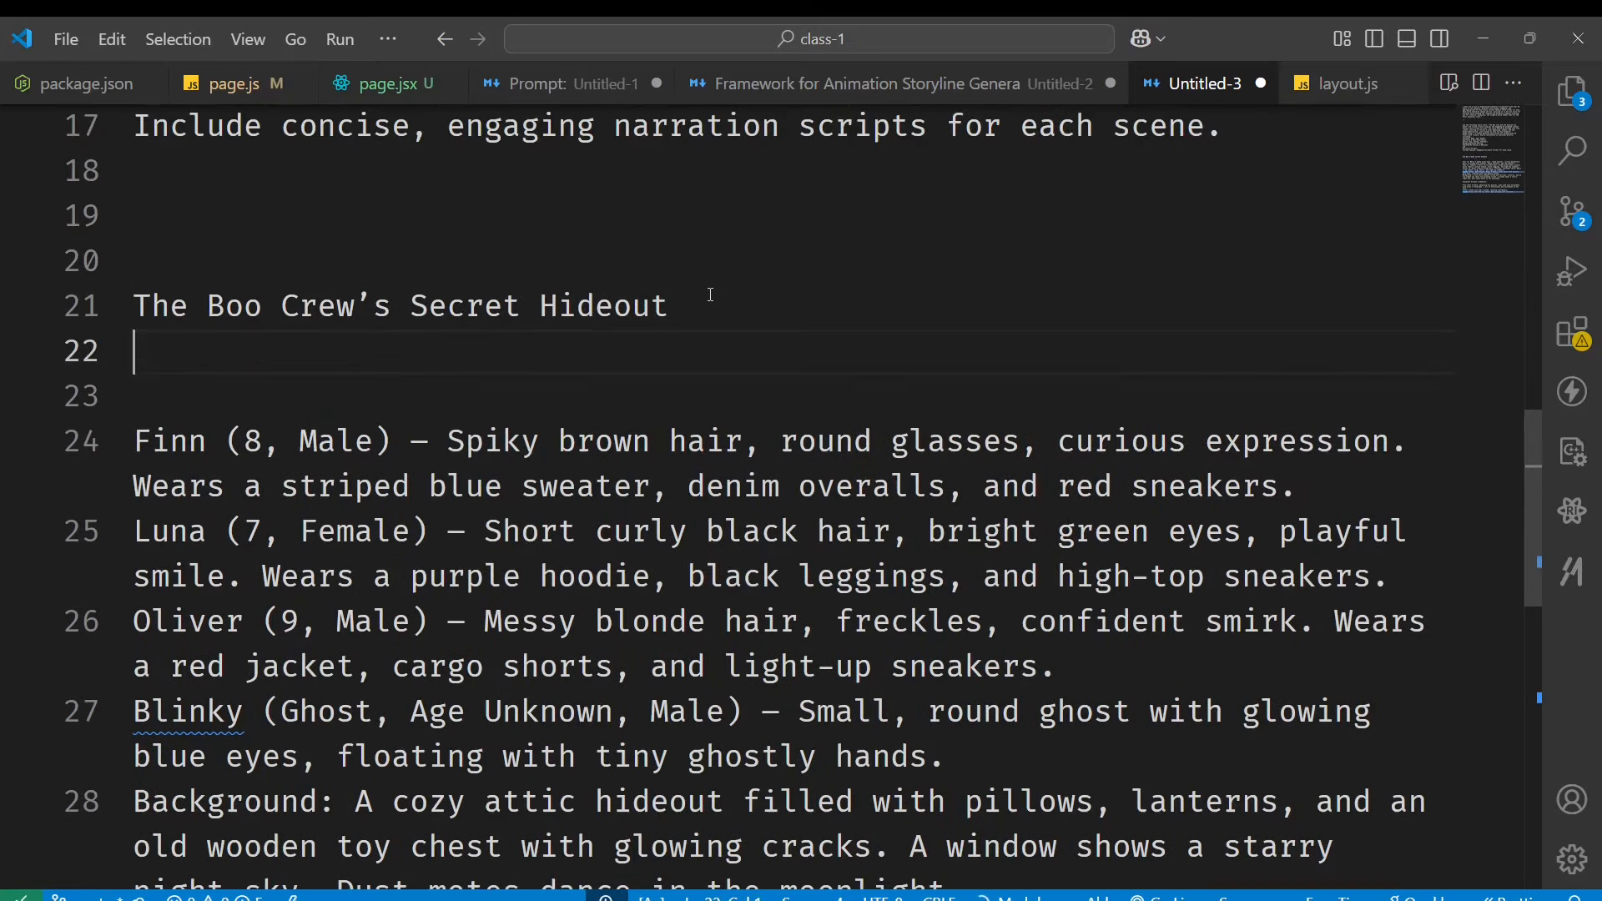
scroll(710, 294, up, 1)
key(BackSpace)
key(Delete)
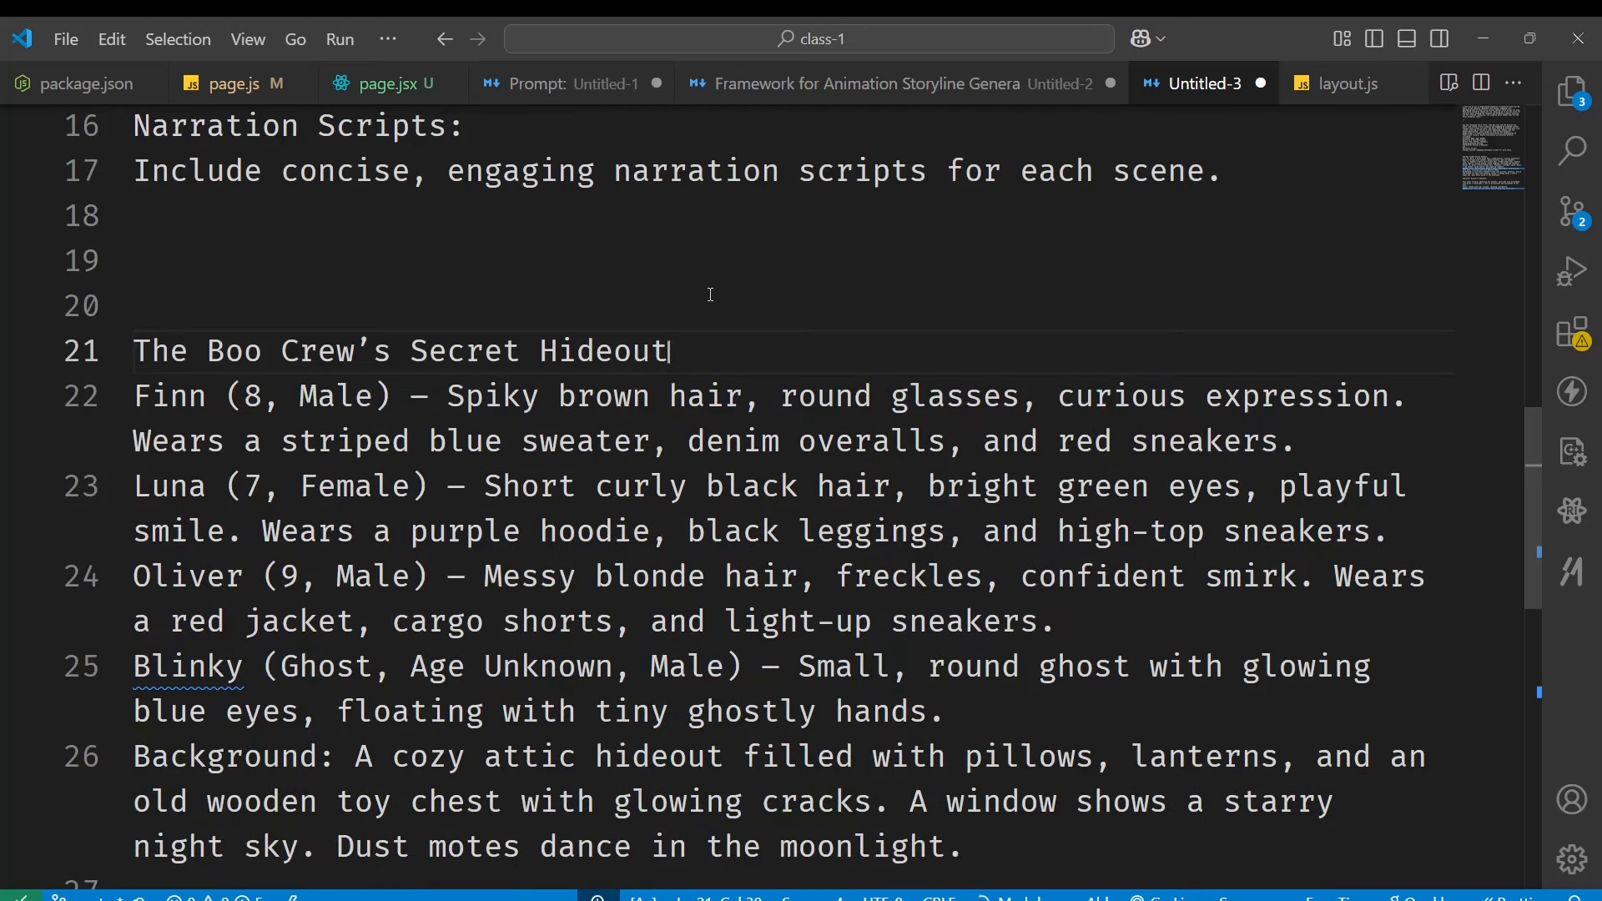
scroll(710, 294, down, 2)
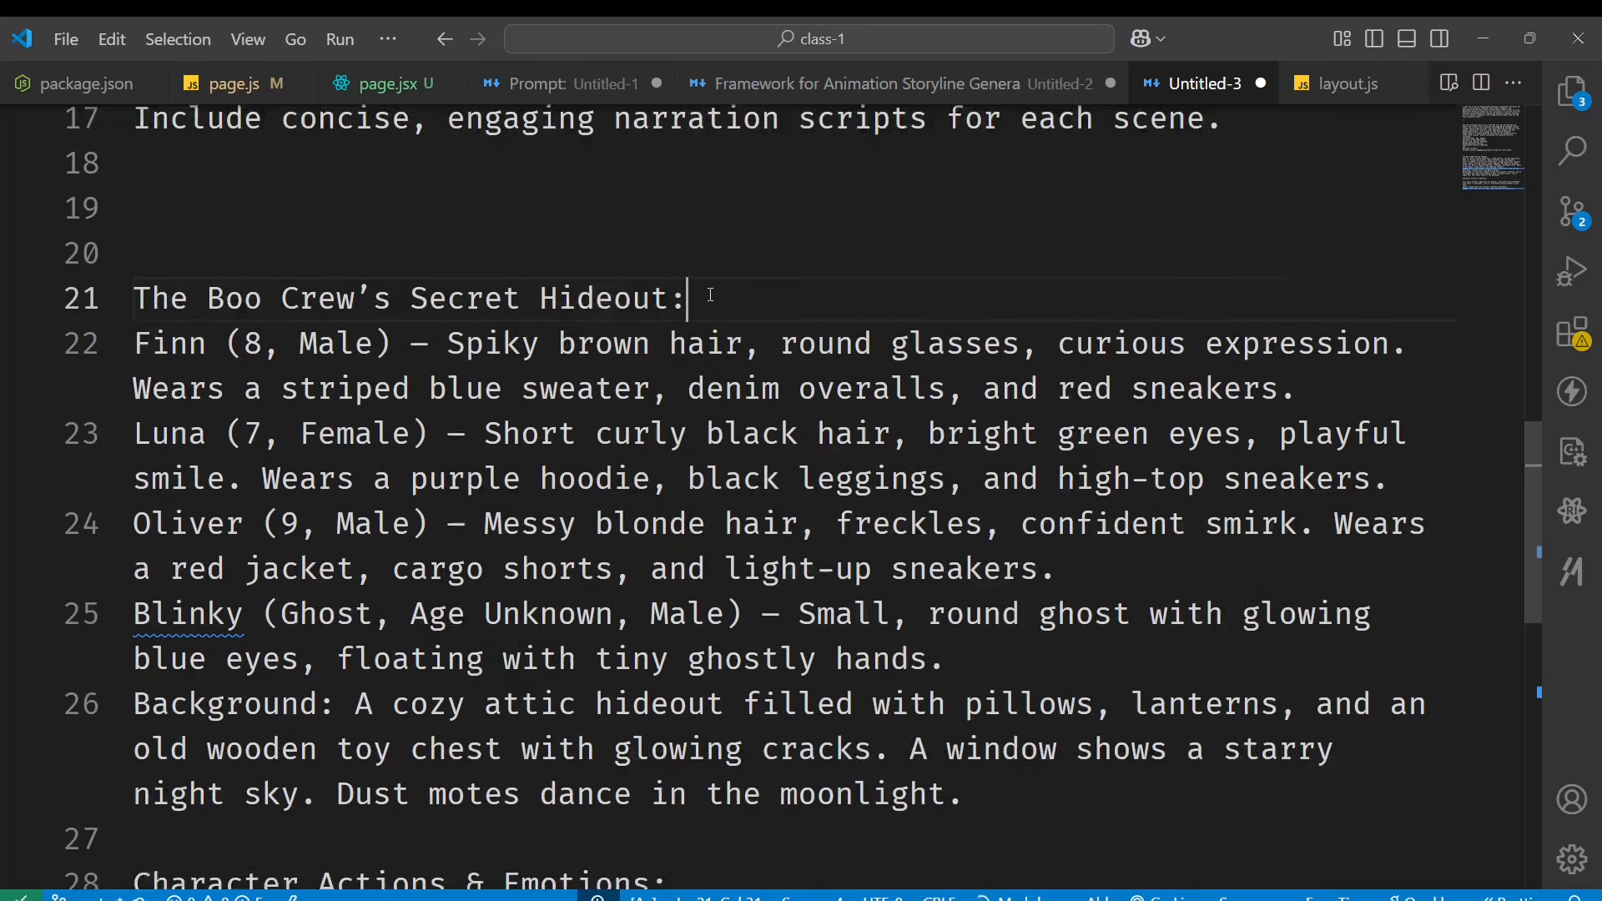
scroll(744, 407, down, 1)
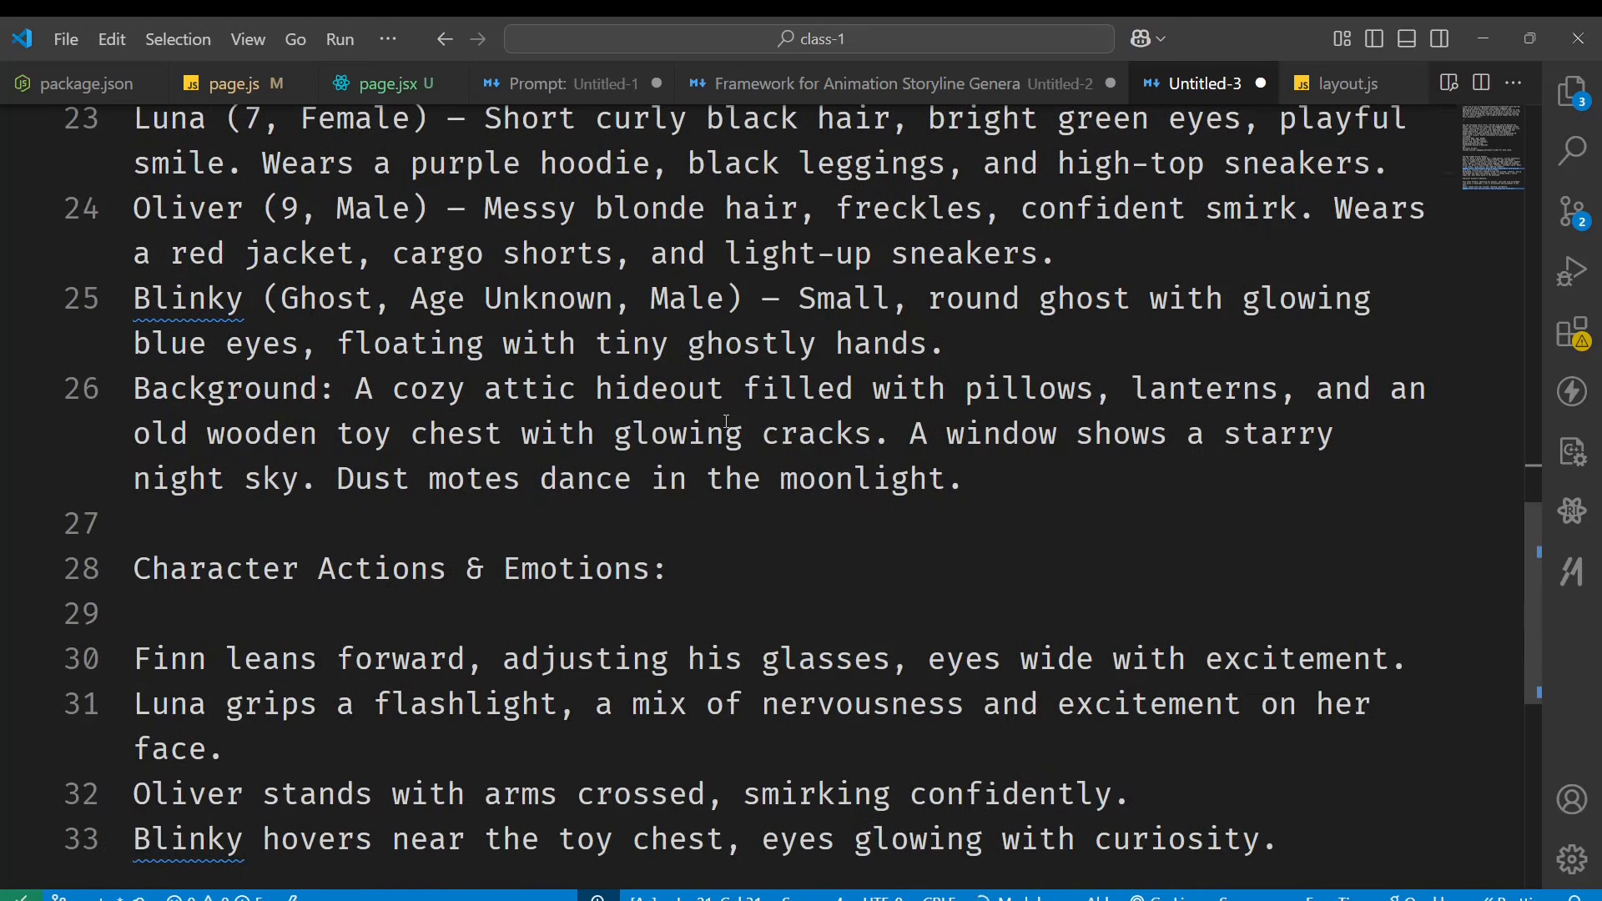
scroll(715, 641, down, 1)
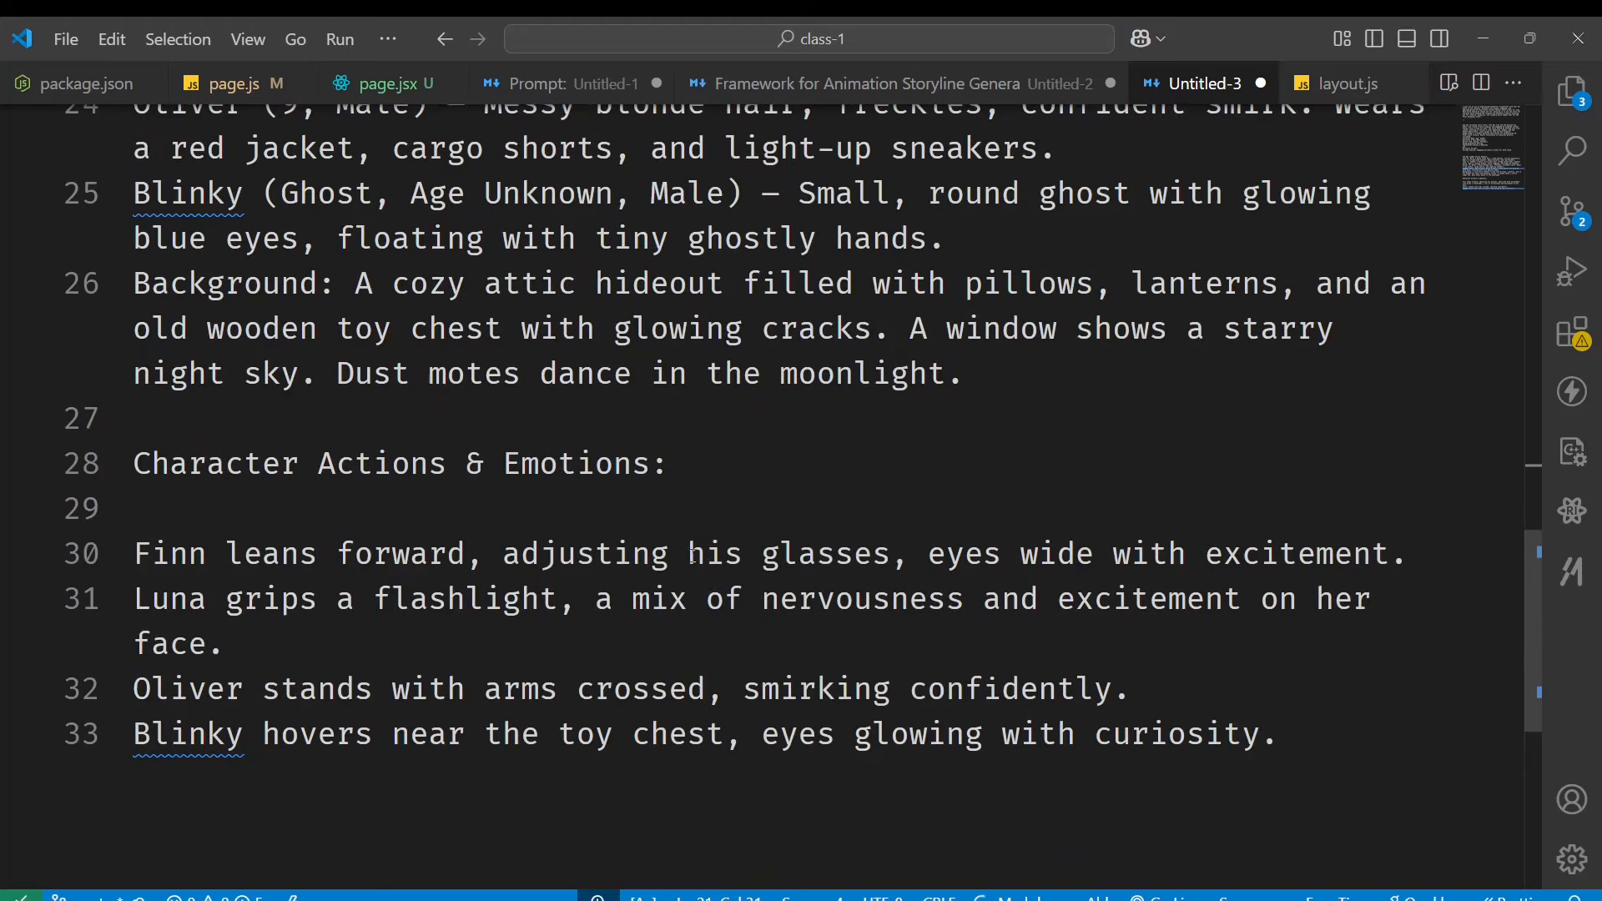
Copy the edited Scene 1 prompt, from the blank line above "The Boo Crew's Secret Hideout:" through Blinky's action line.
click(822, 462)
scroll(822, 455, up, 4)
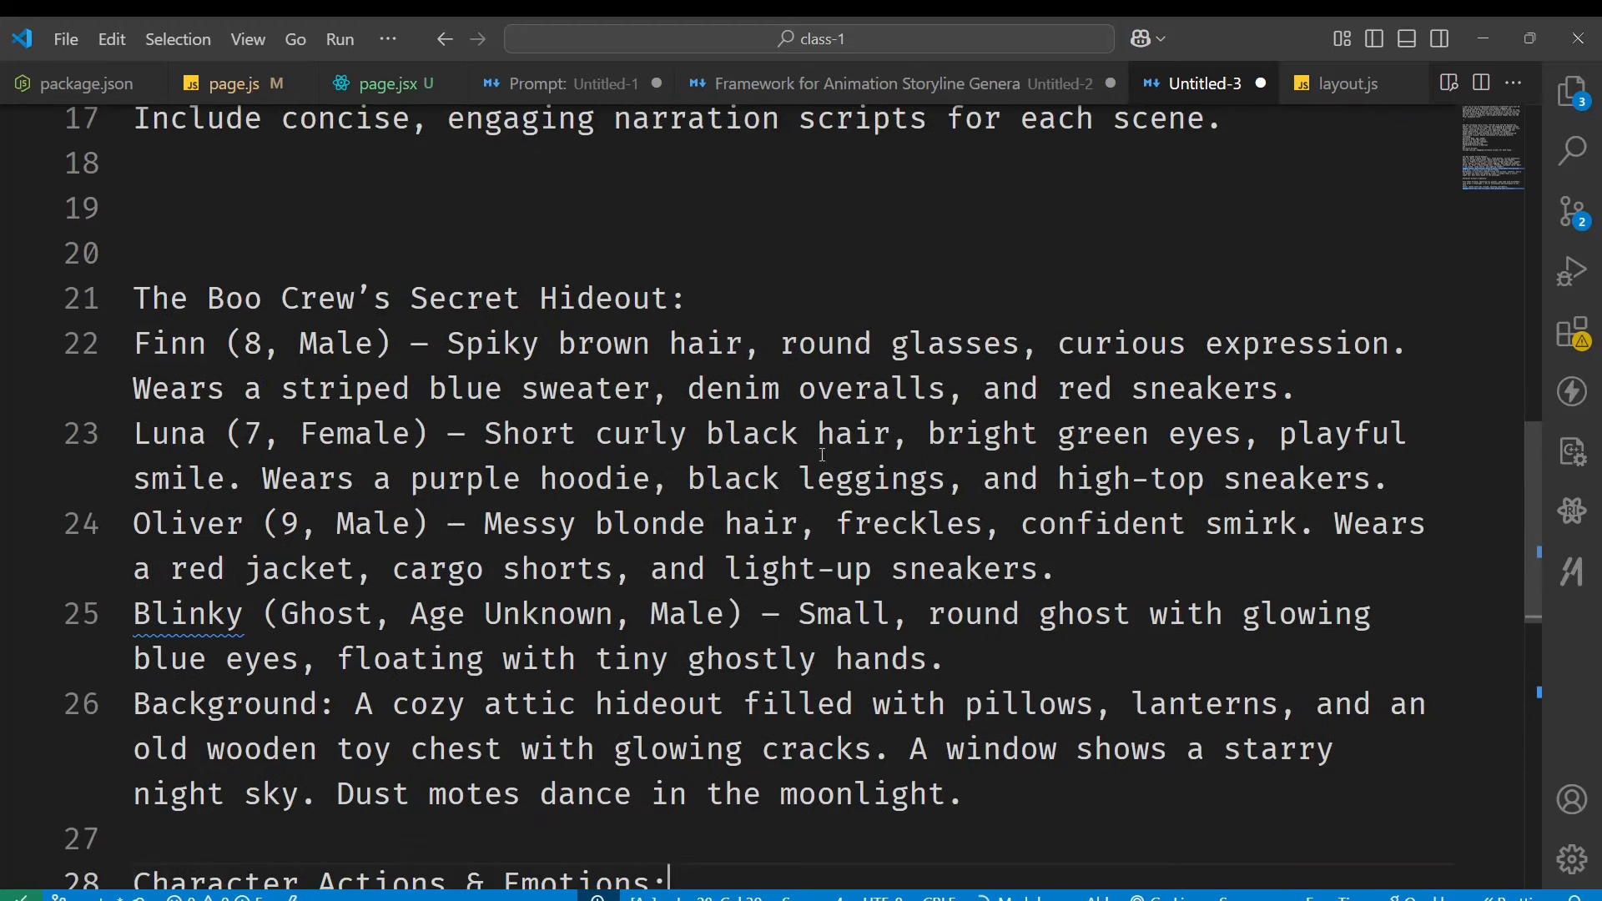
click(219, 254)
scroll(220, 255, down, 5)
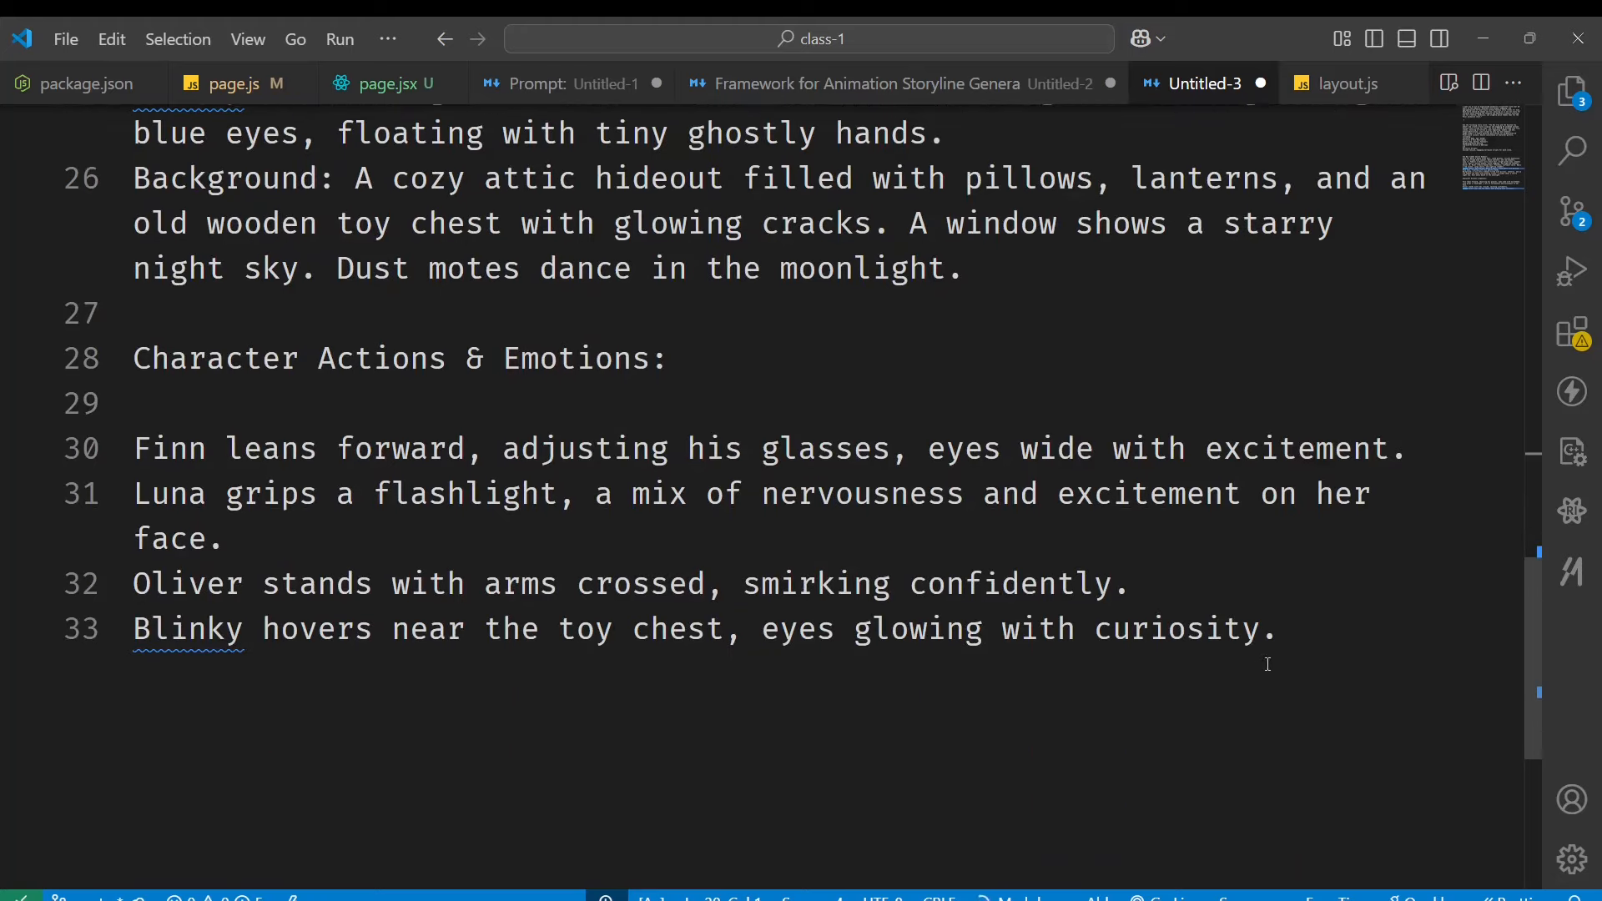
shift+click(1283, 638)
key(ctrl+c)
Switch to the Canva Dream Lab window in Chrome and reload the page at canva.com/dream-lab.
key(alt+Tab)
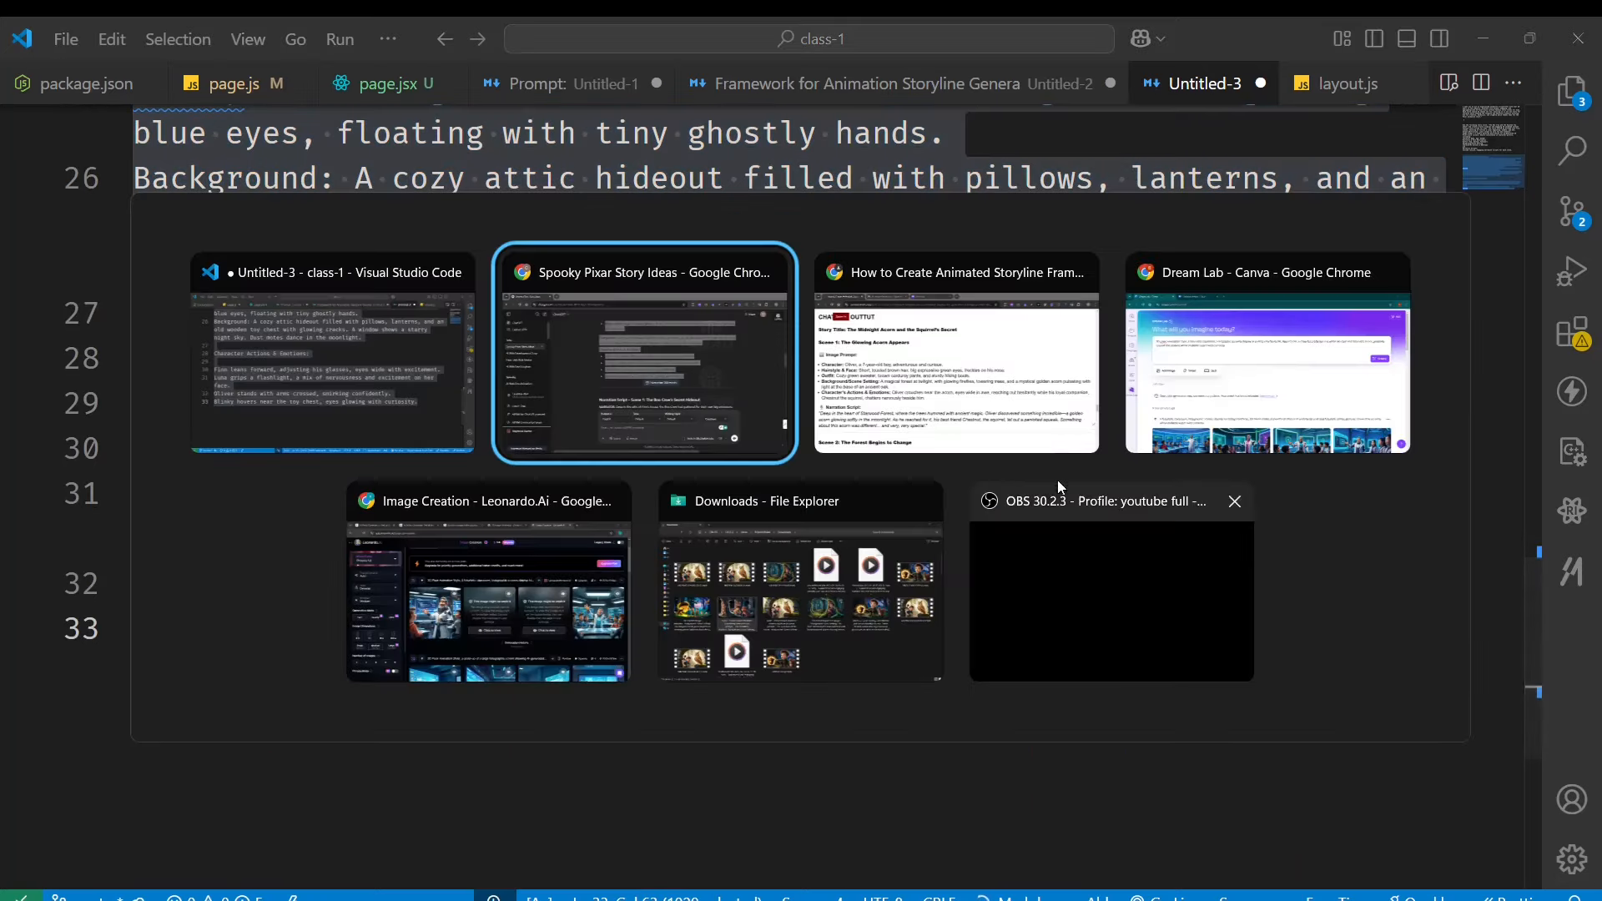
click(1197, 428)
click(522, 86)
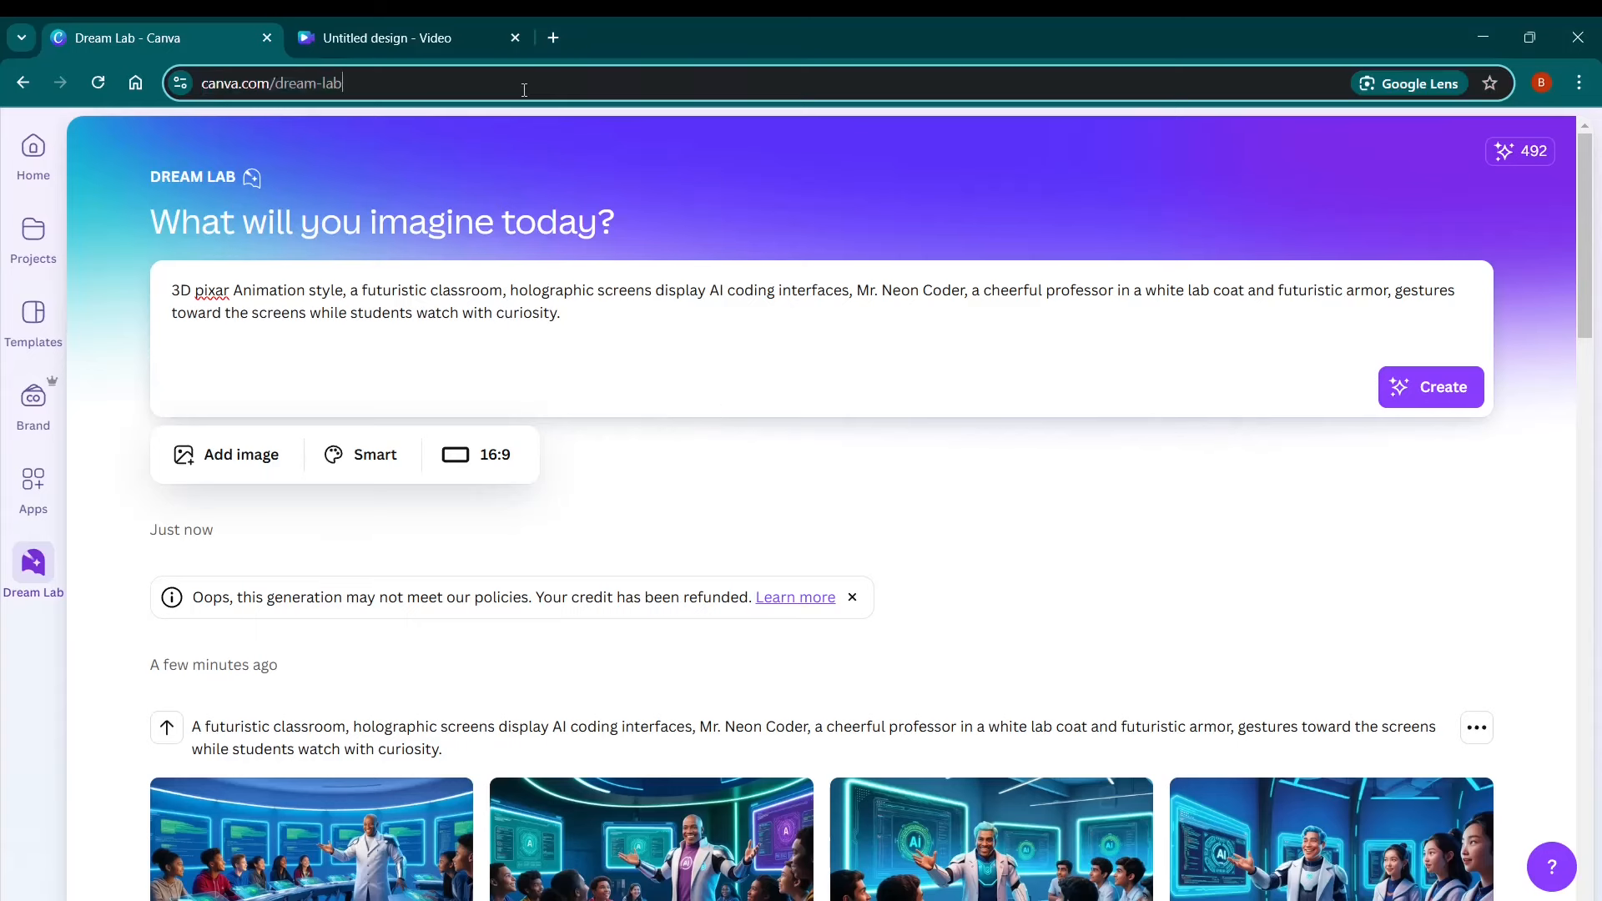
key(Return)
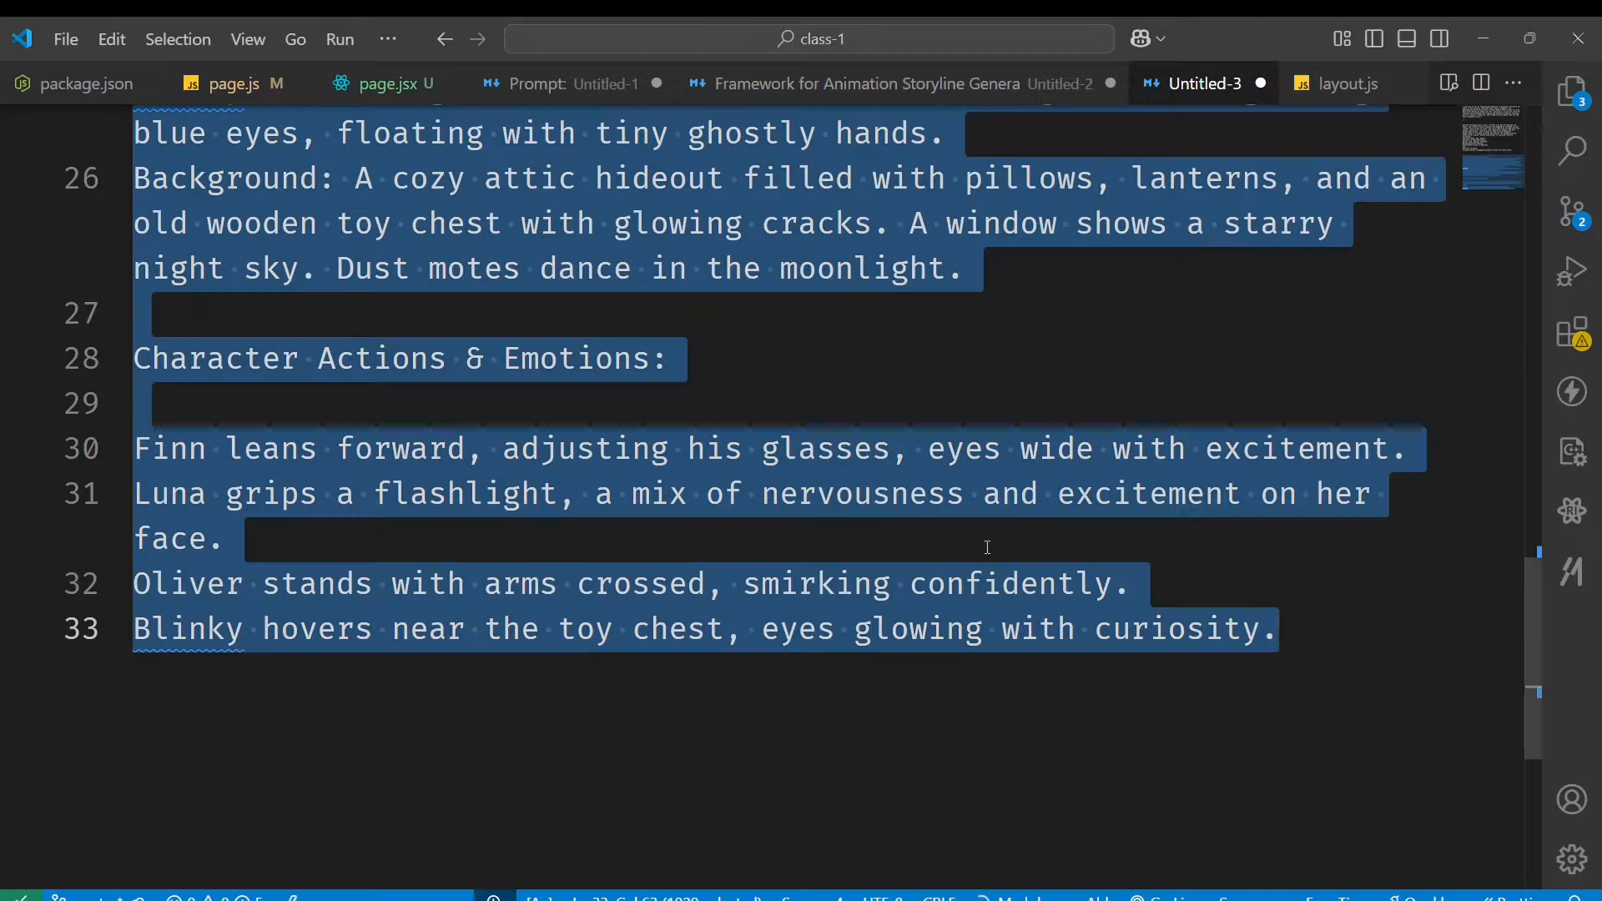
scroll(971, 513, up, 5)
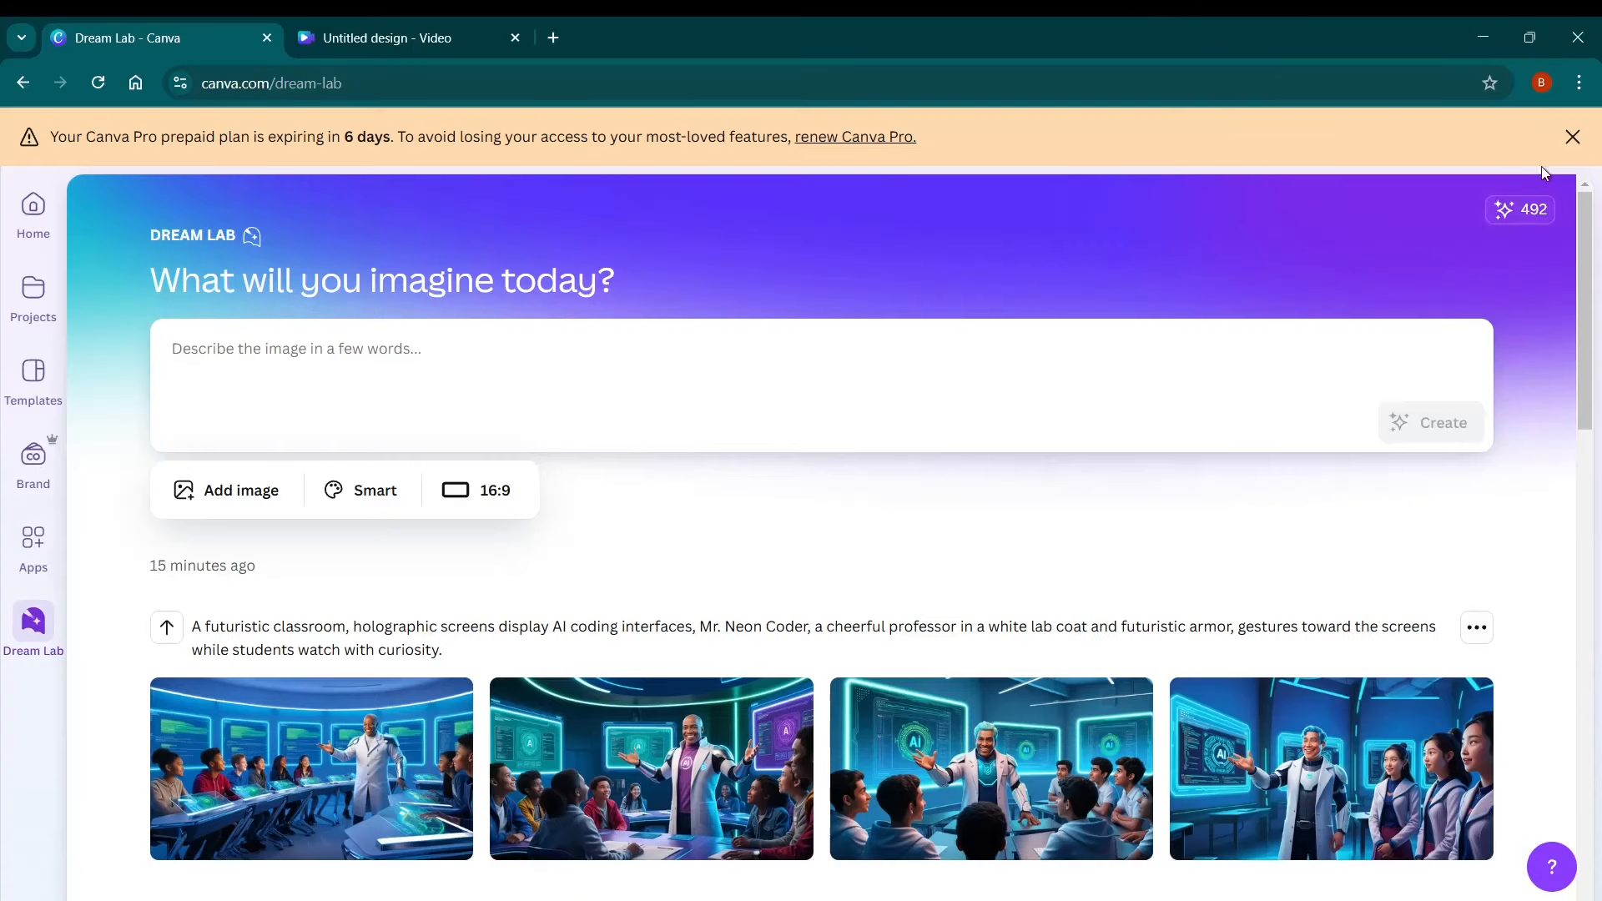
Dismiss the plan expiry notice, paste the copied "The Boo Crew's Secret Hideout" prompt into Dream Lab, and generate its images.
click(1573, 133)
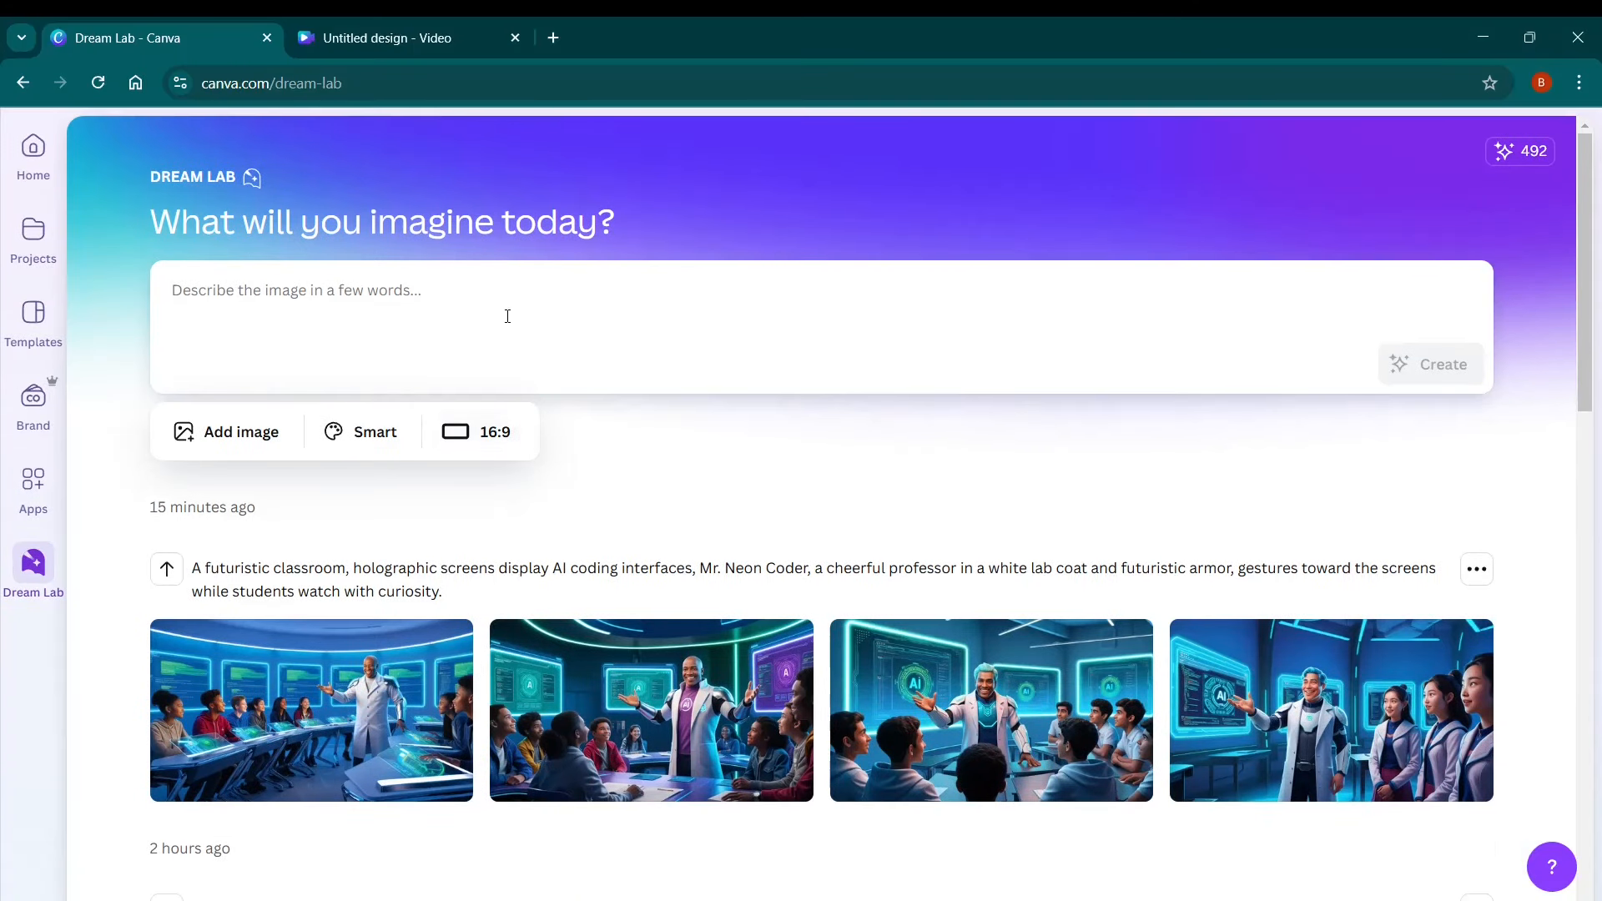
key(ctrl+v)
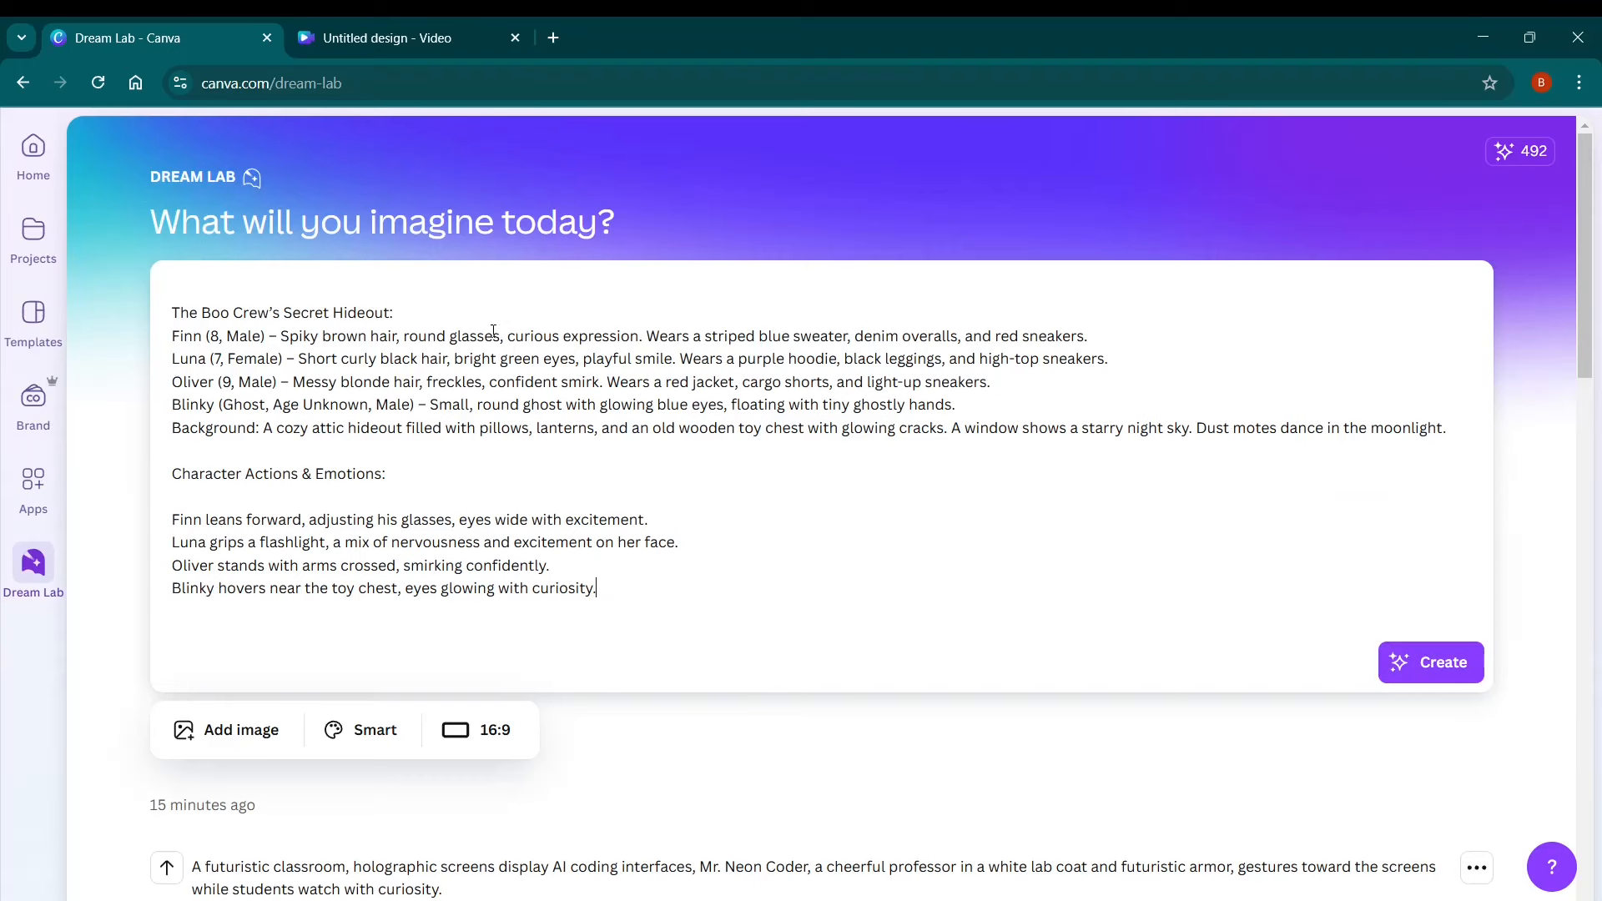
scroll(1041, 613, down, 4)
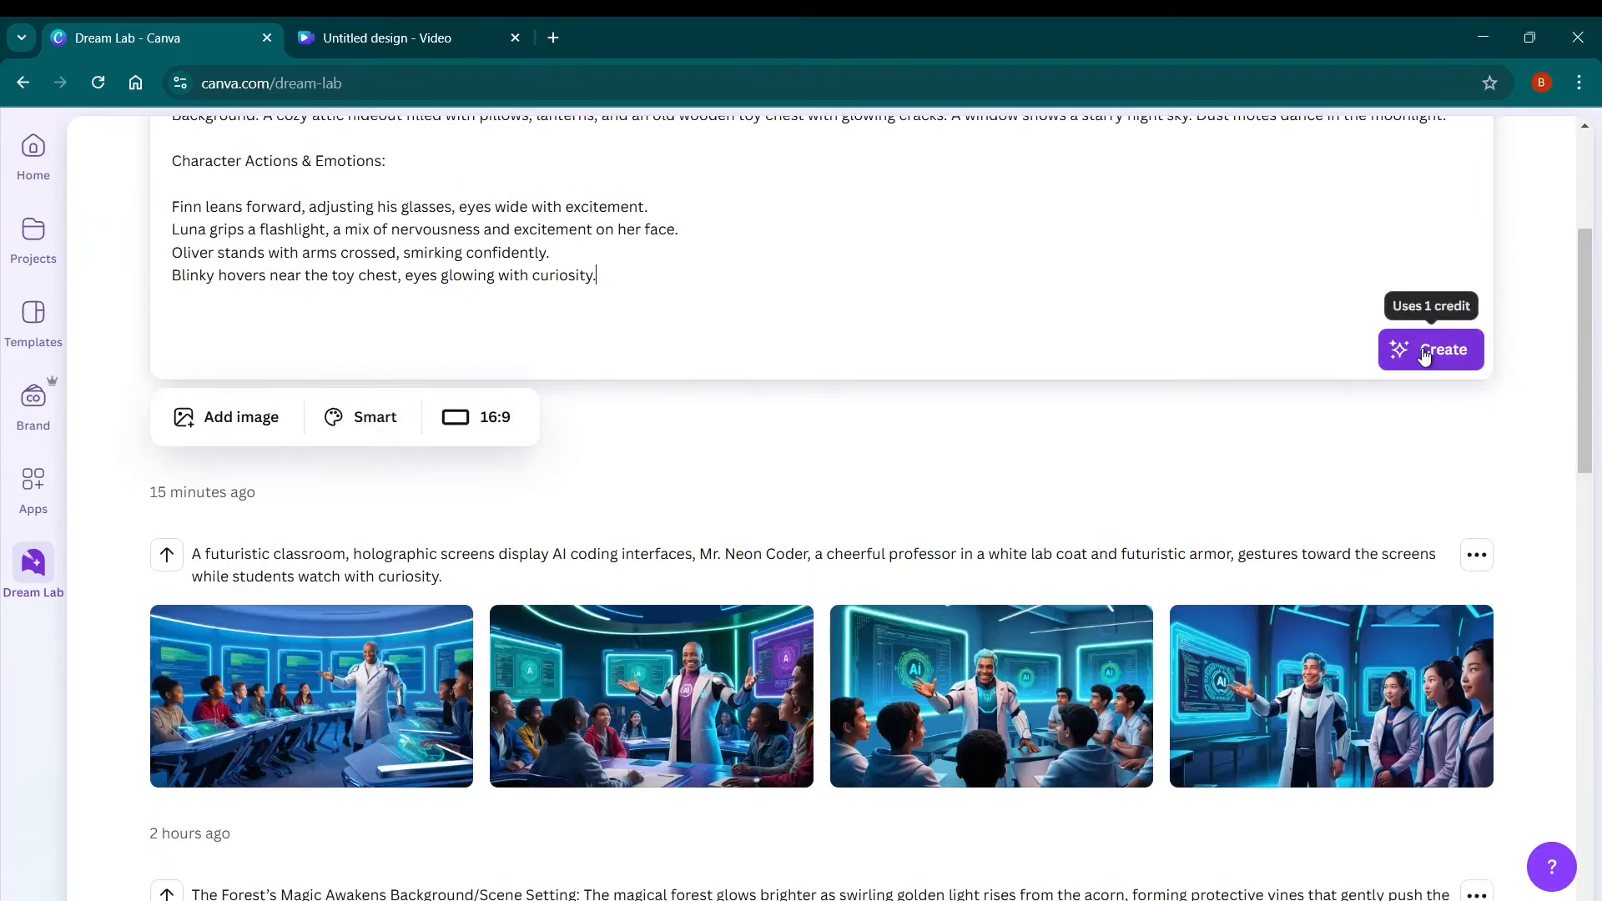
click(1428, 349)
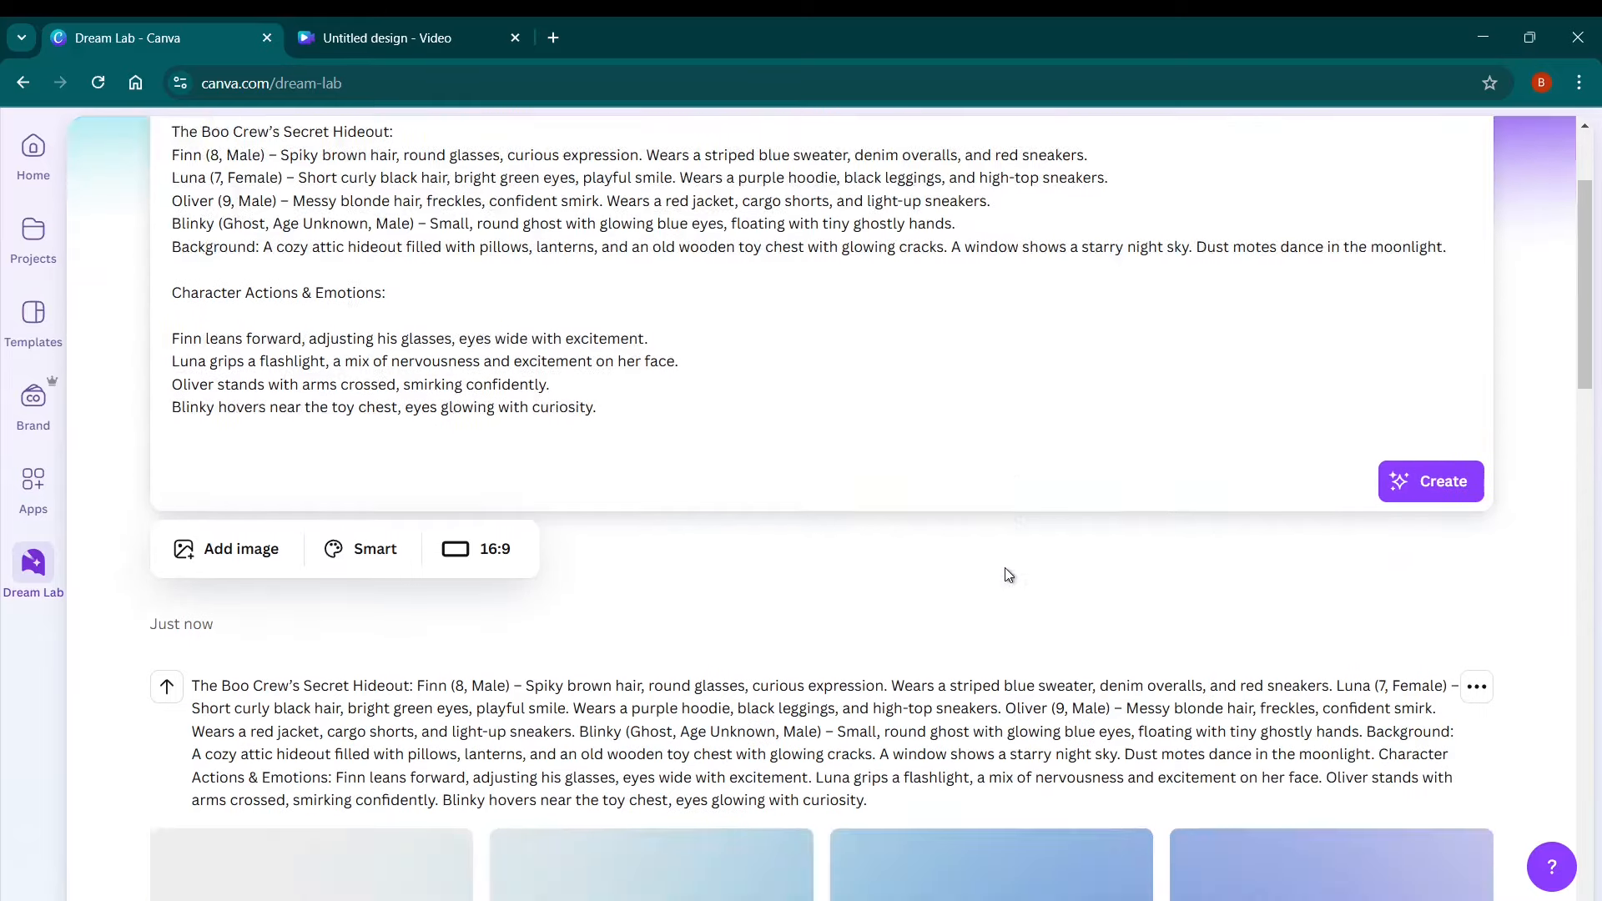
scroll(1007, 574, down, 1)
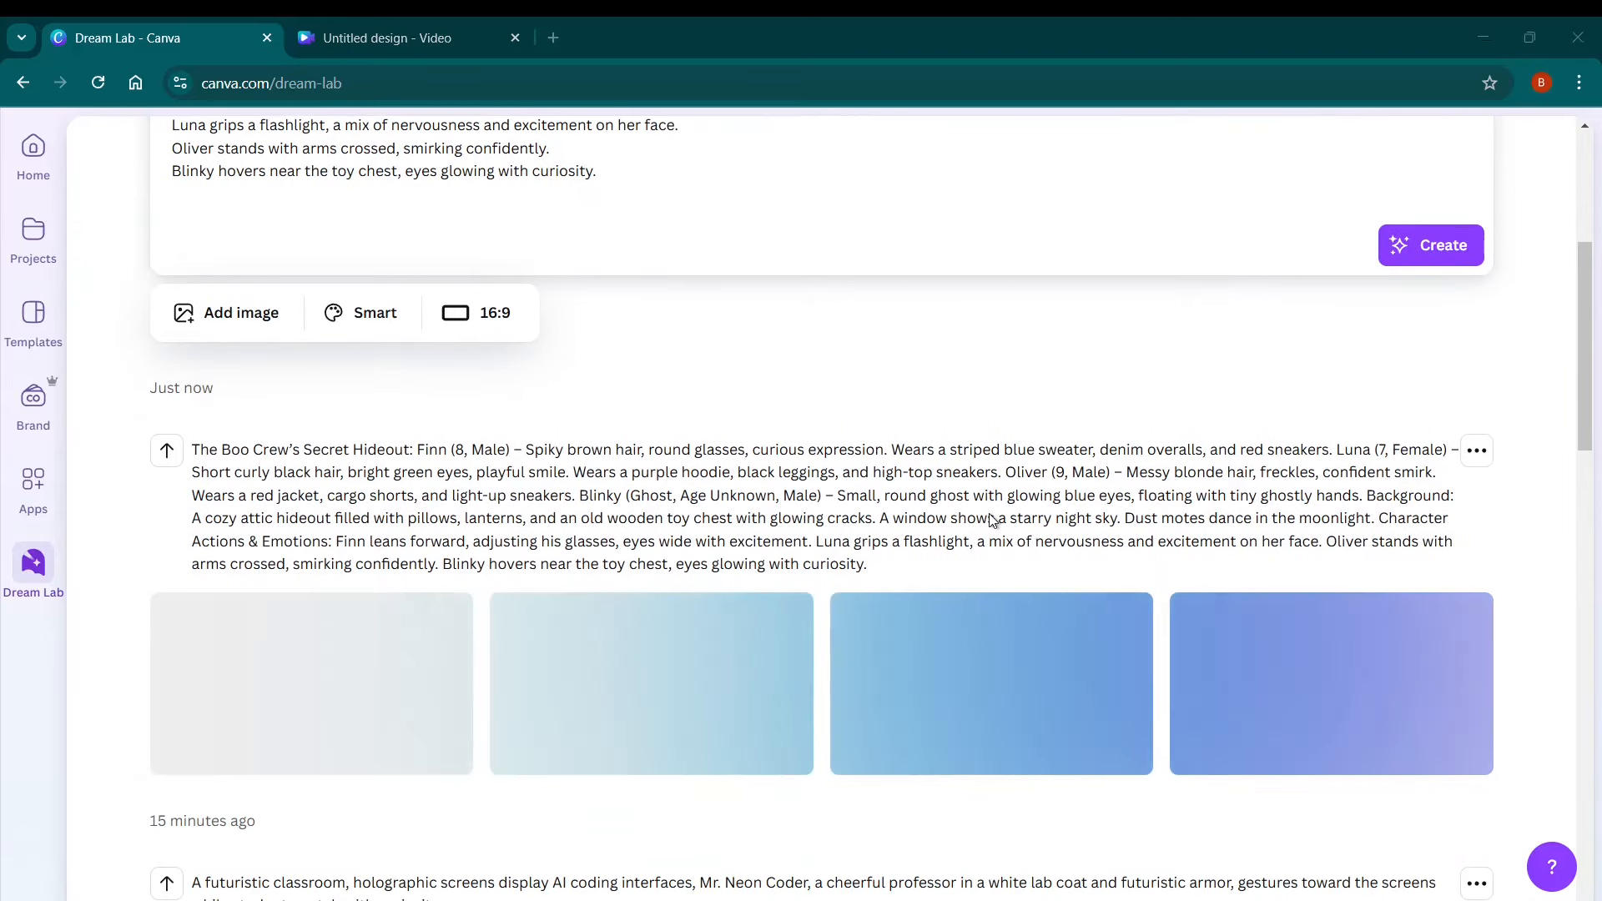
Switch to Leonardo.Ai, replace the old image prompt with the copied "The Boo Crew's Secret Hideout" prompt, and generate four images.
key(alt+Tab)
click(899, 382)
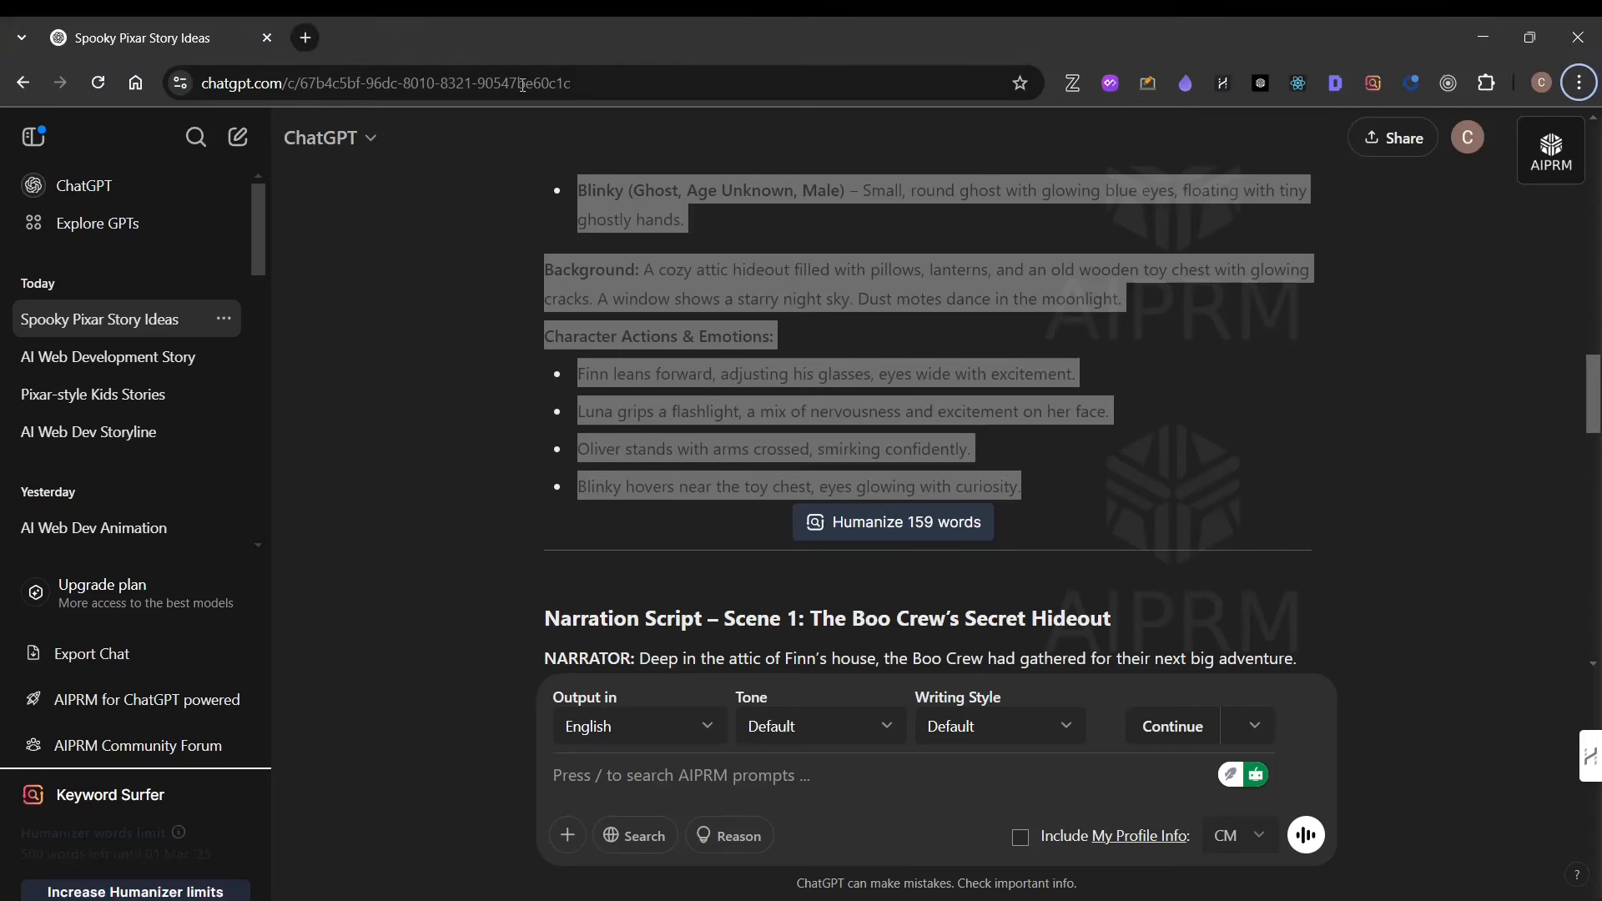
key(alt+Tab)
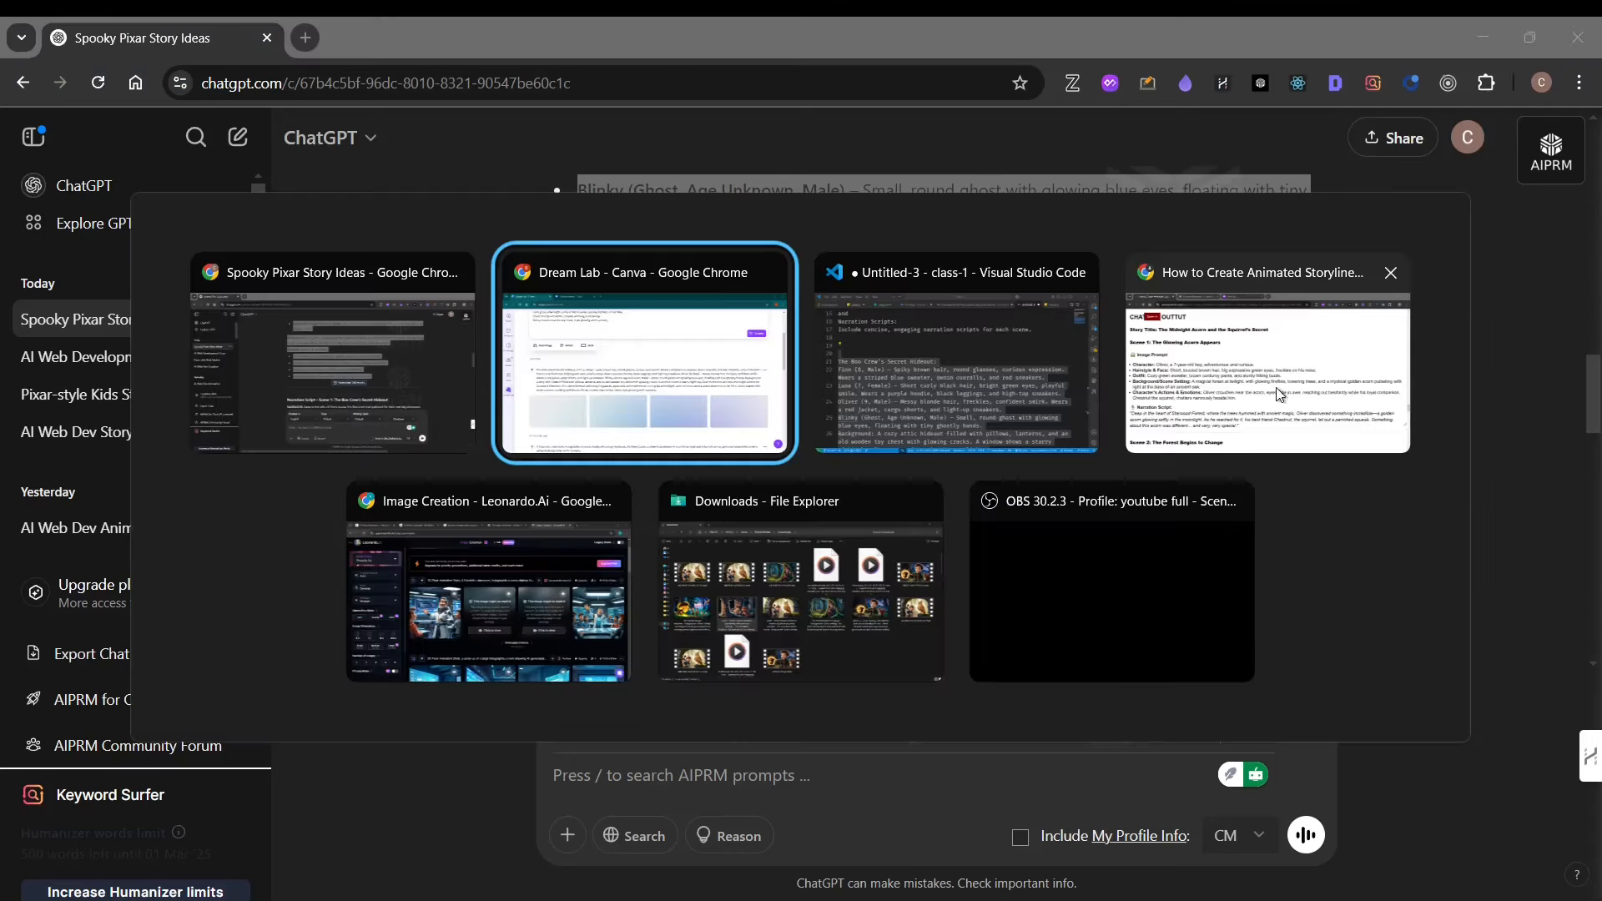
click(541, 612)
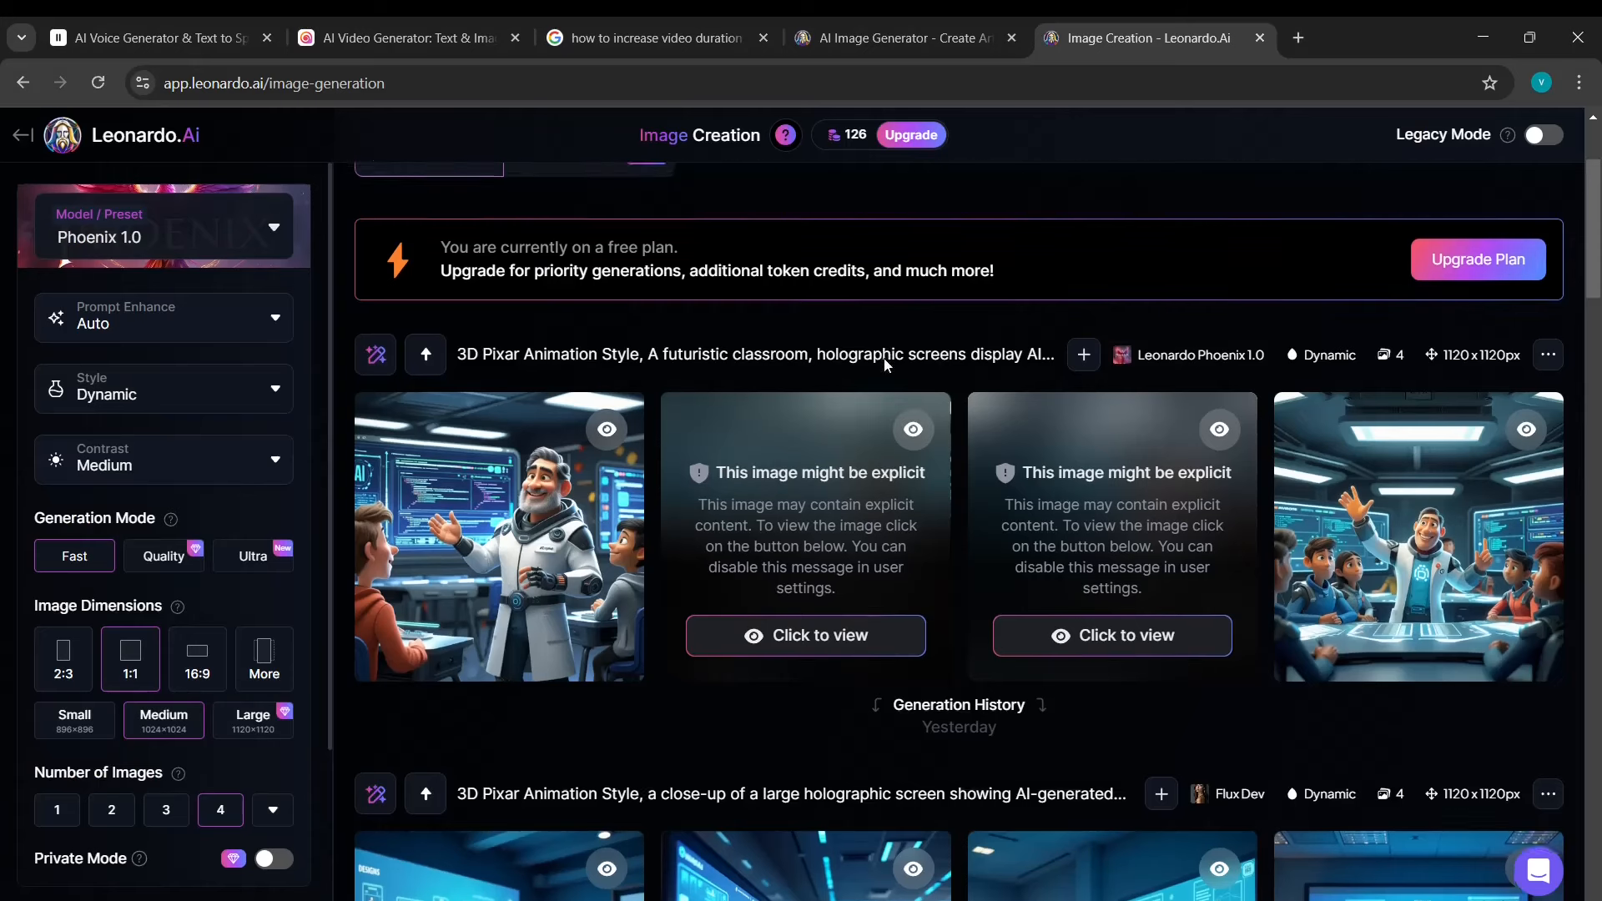
scroll(884, 360, up, 3)
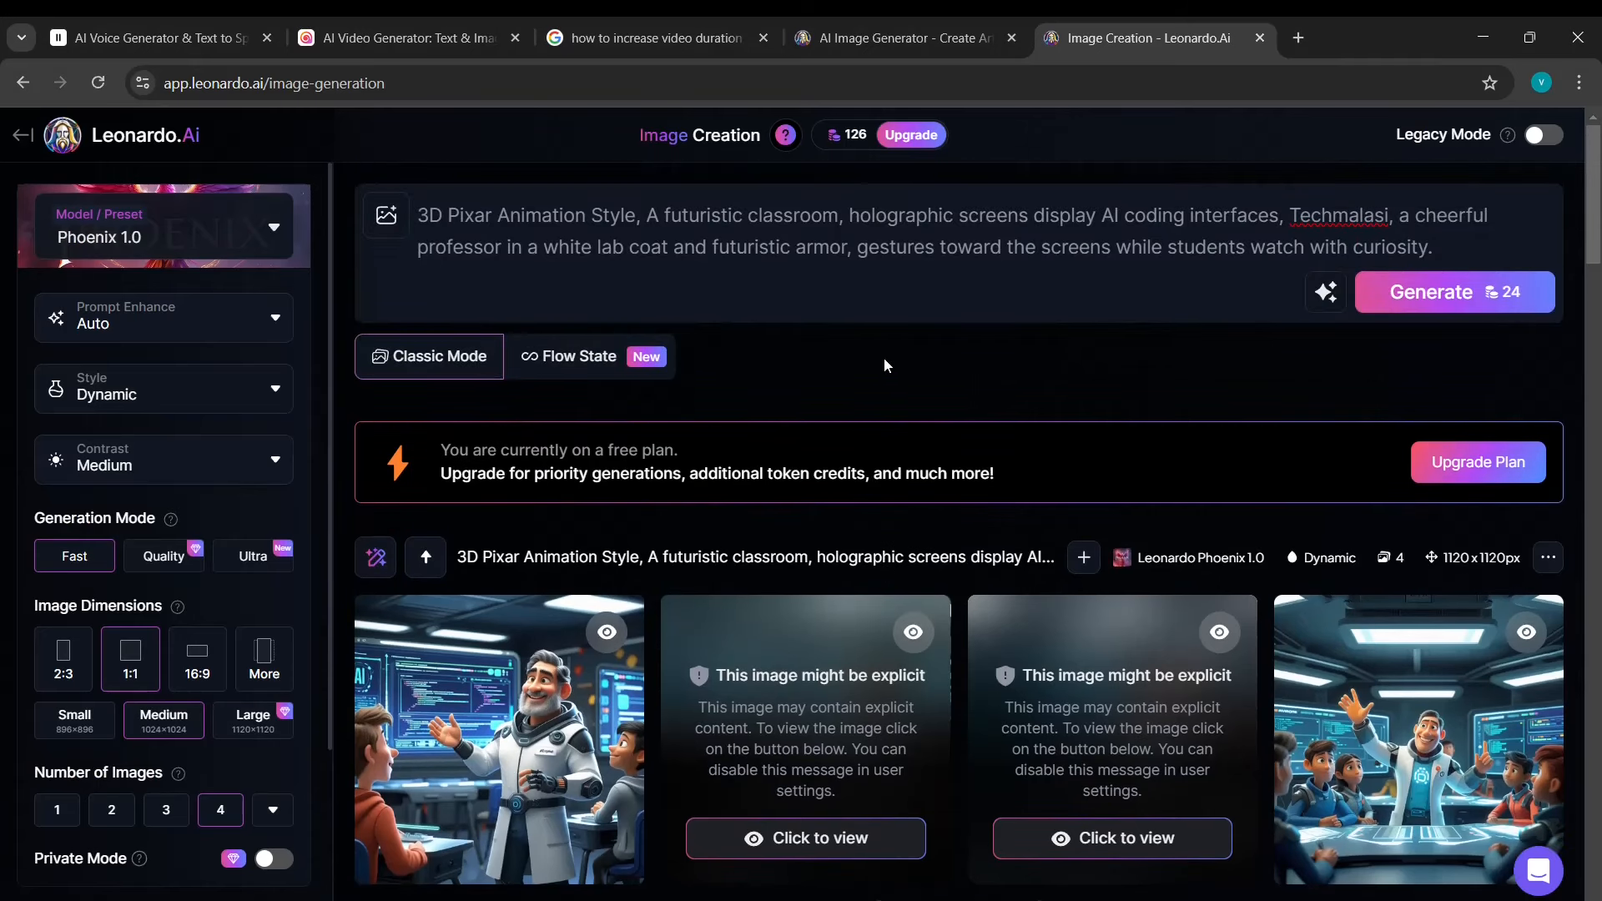
click(887, 288)
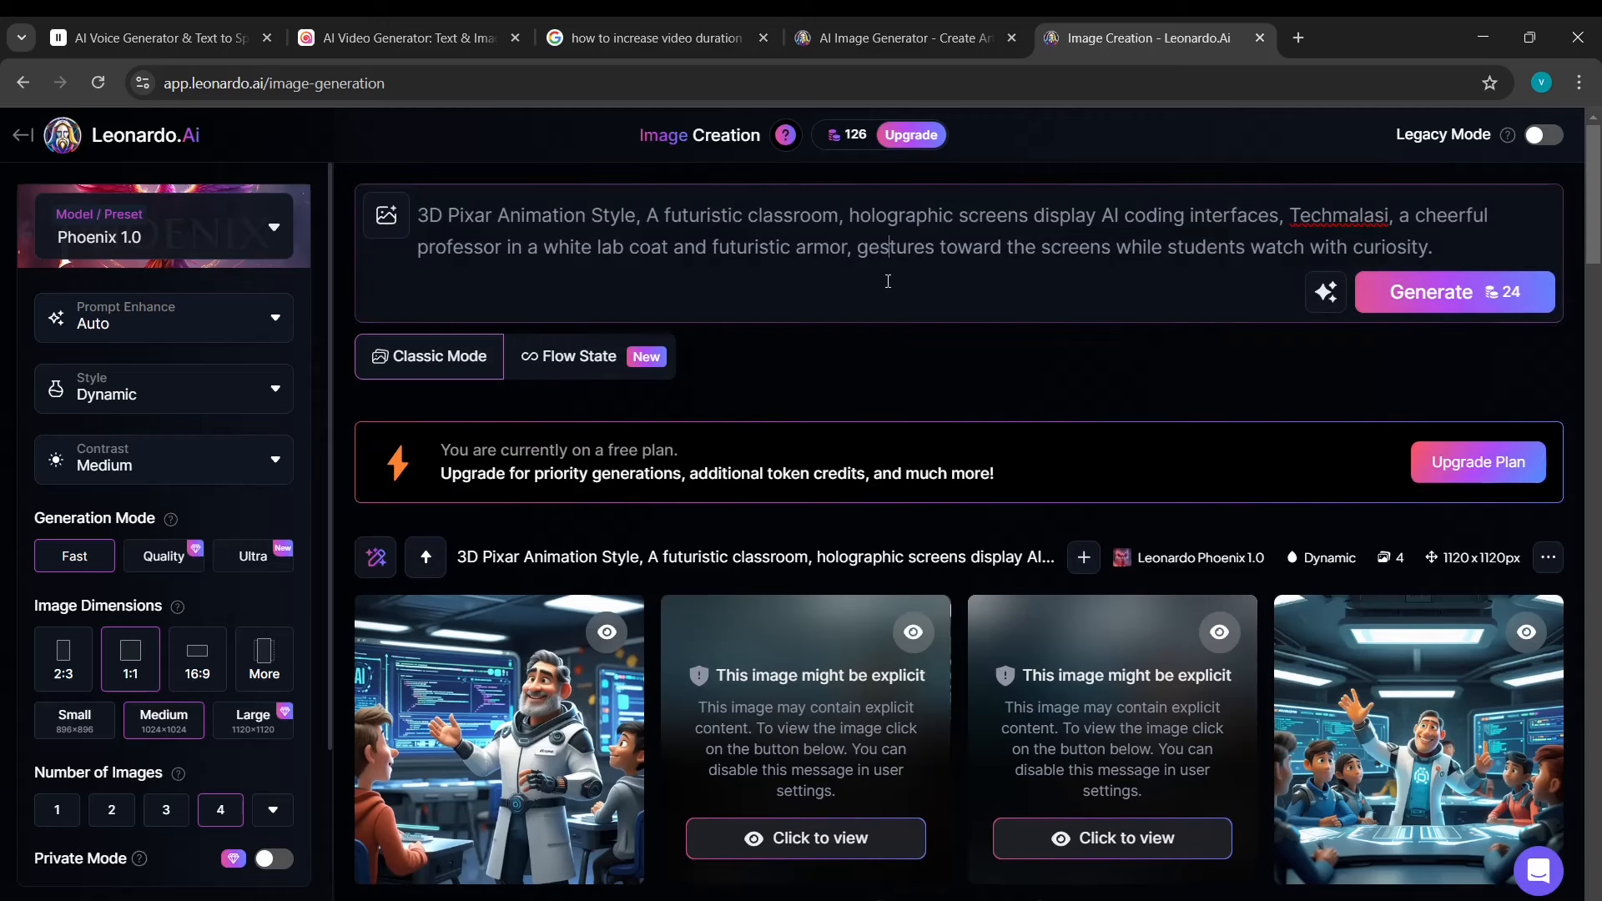
key(ctrl+a)
key(ctrl+v)
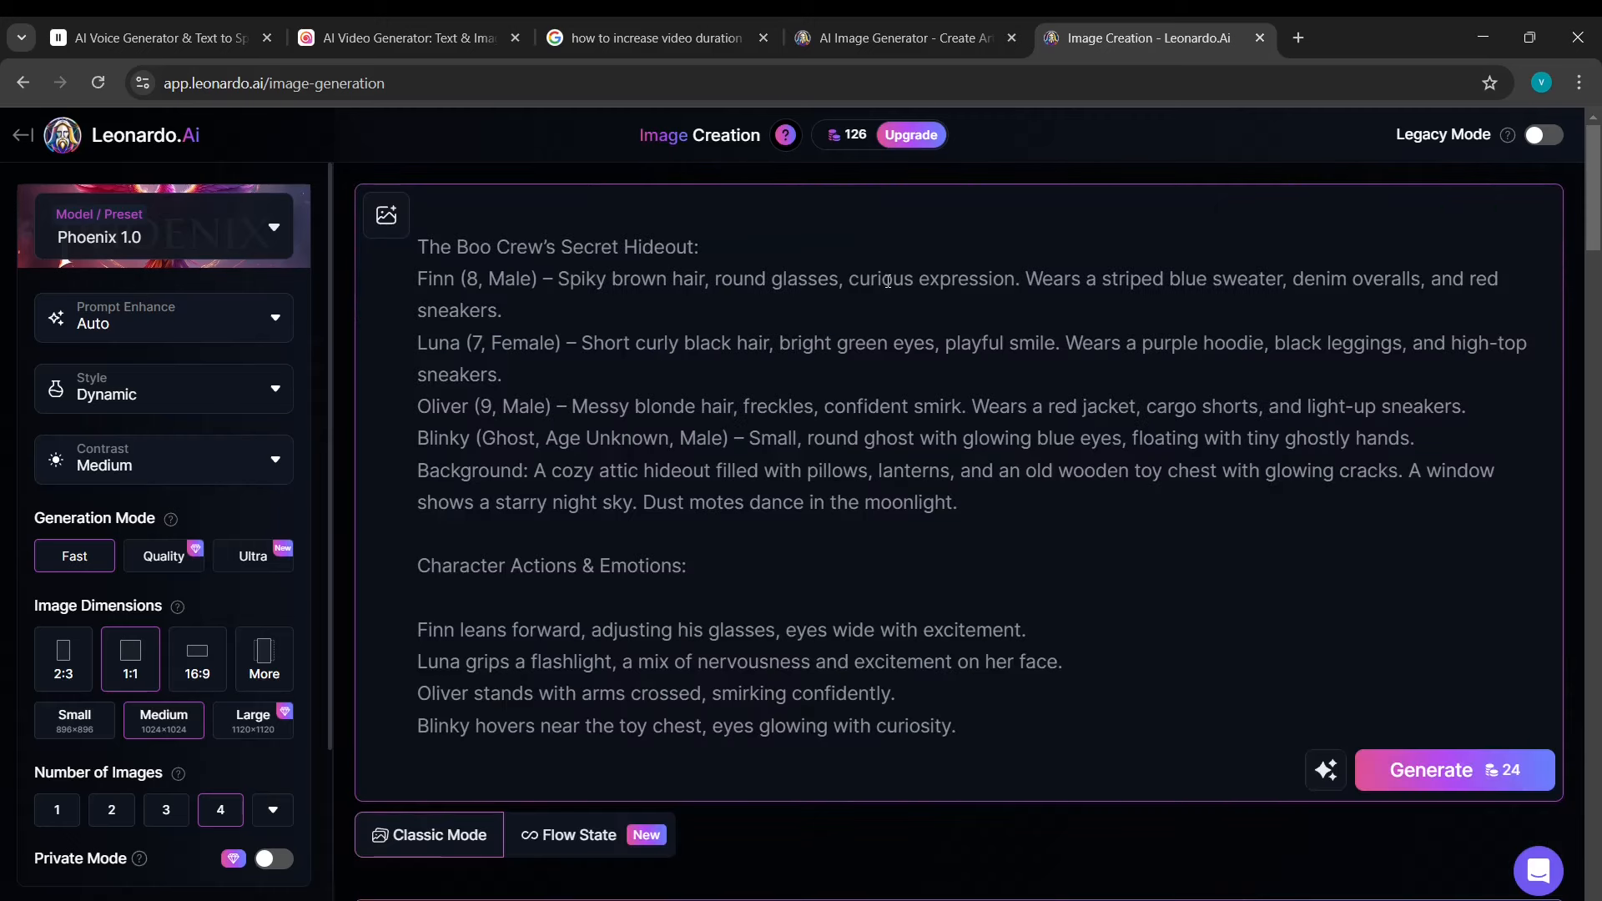
scroll(1422, 567, down, 3)
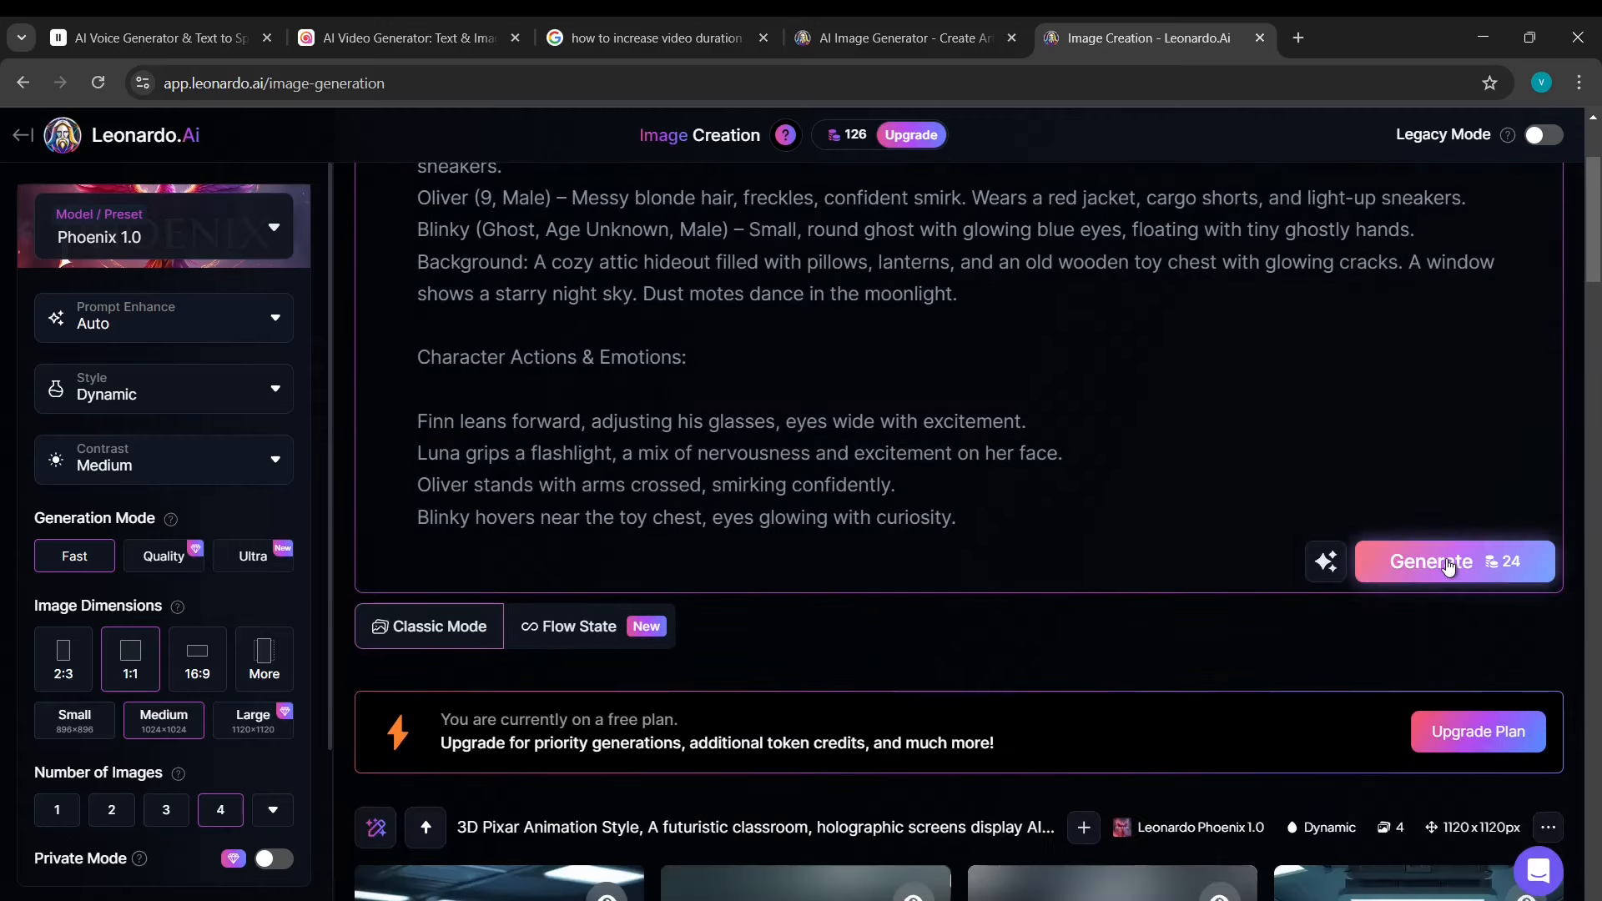
click(1430, 567)
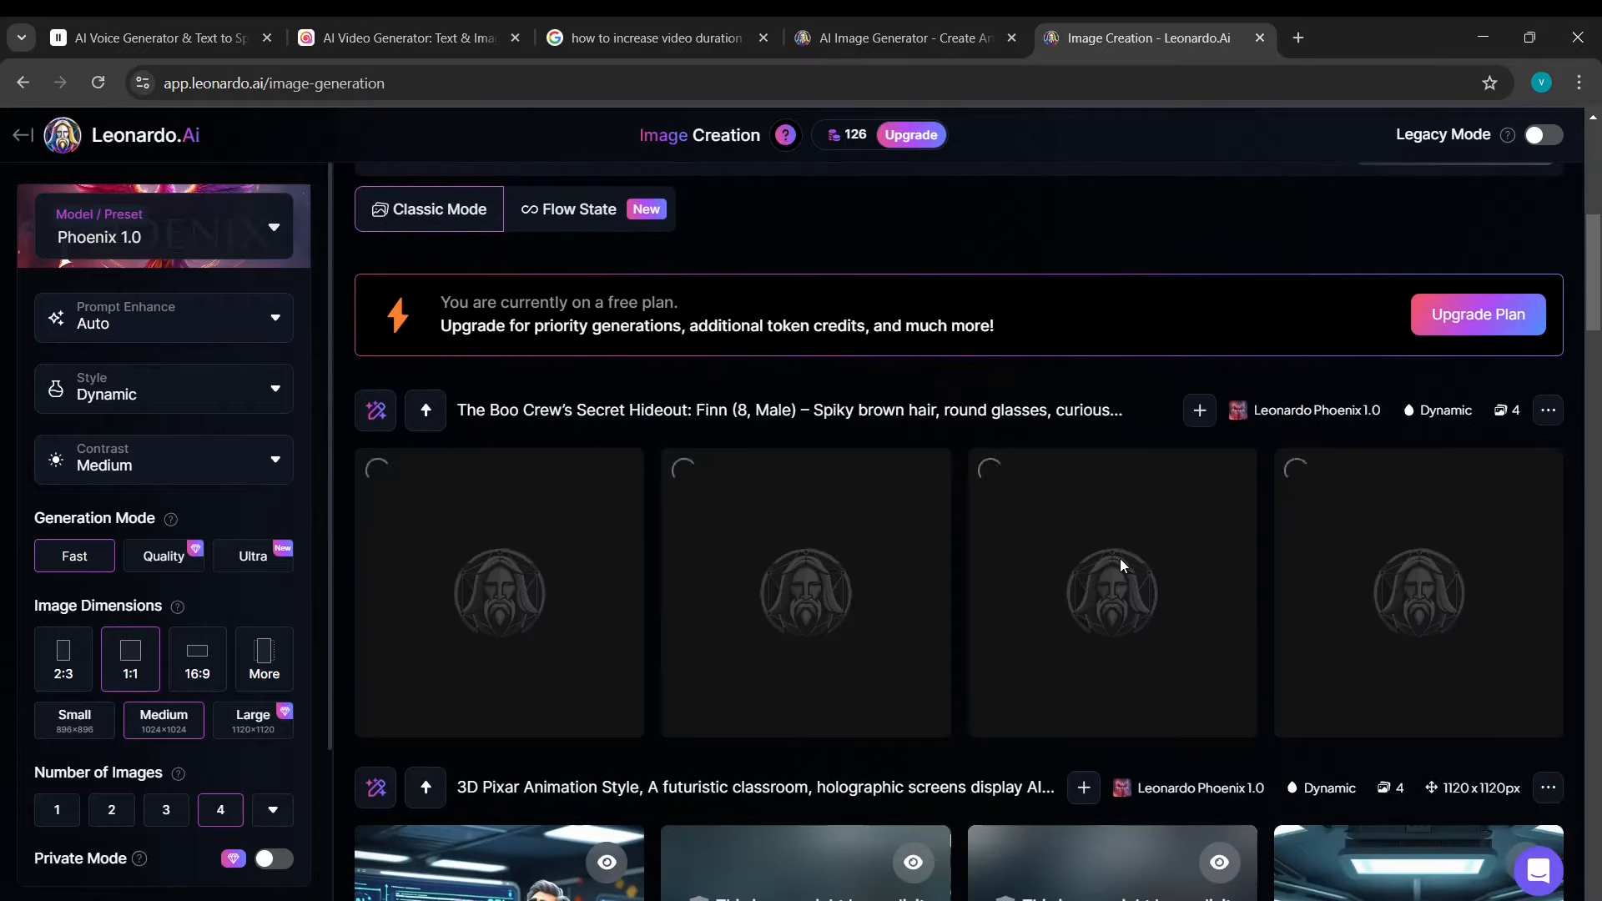
Return to Canva Dream Lab and examine the generated Boo Crew images enlarged, comparing the second, third and fourth versions.
key(alt+Tab)
key(alt+Tab)
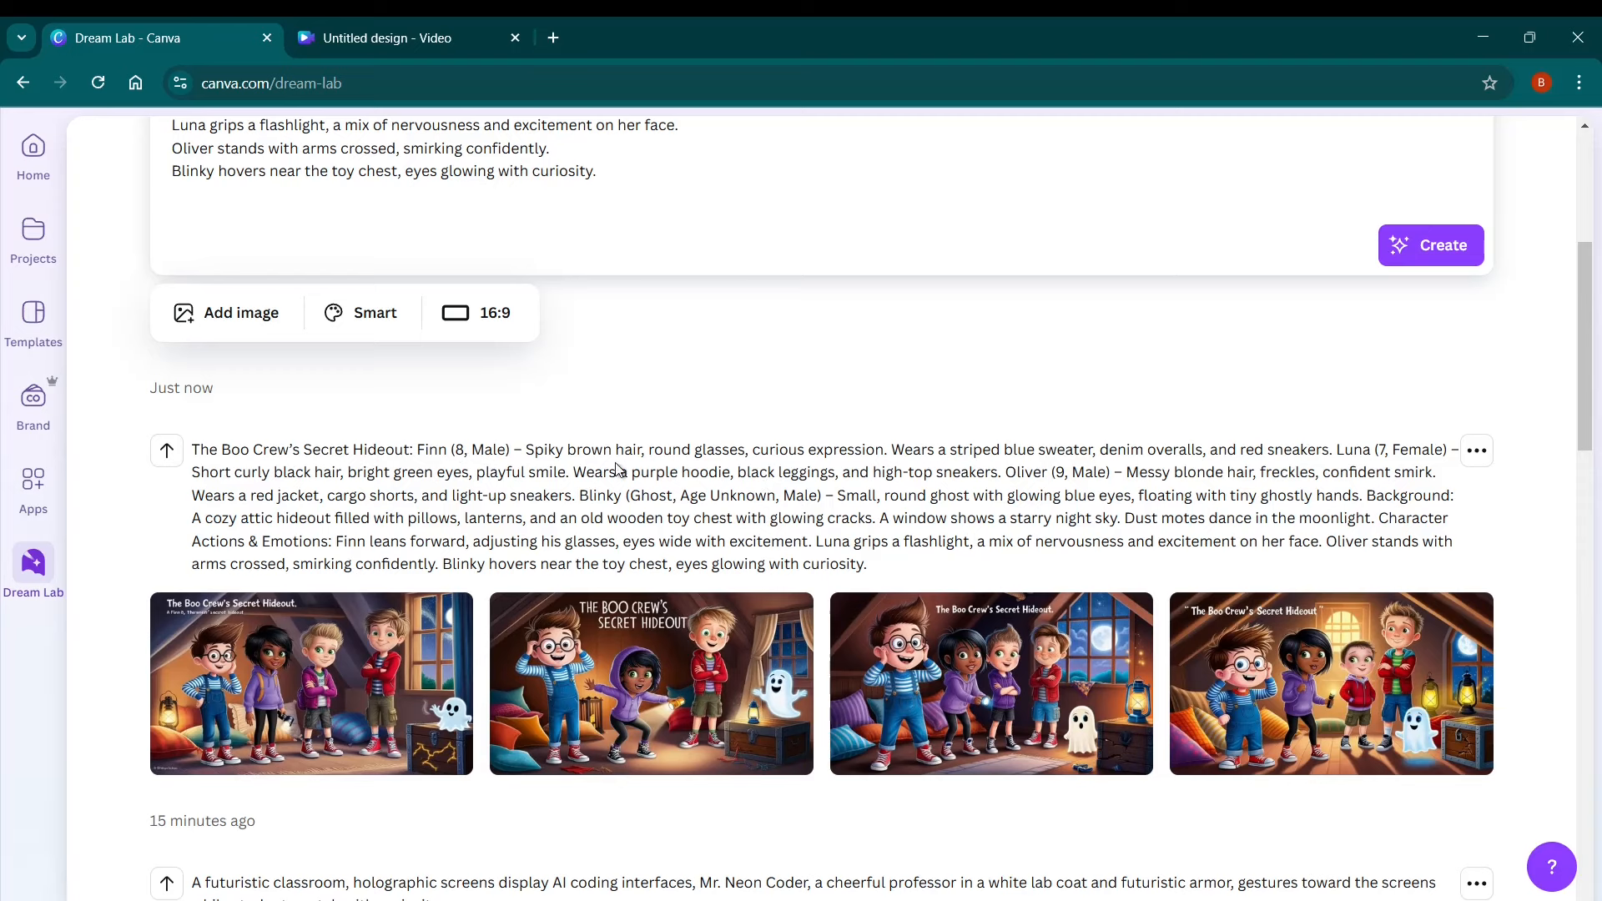
scroll(751, 471, down, 1)
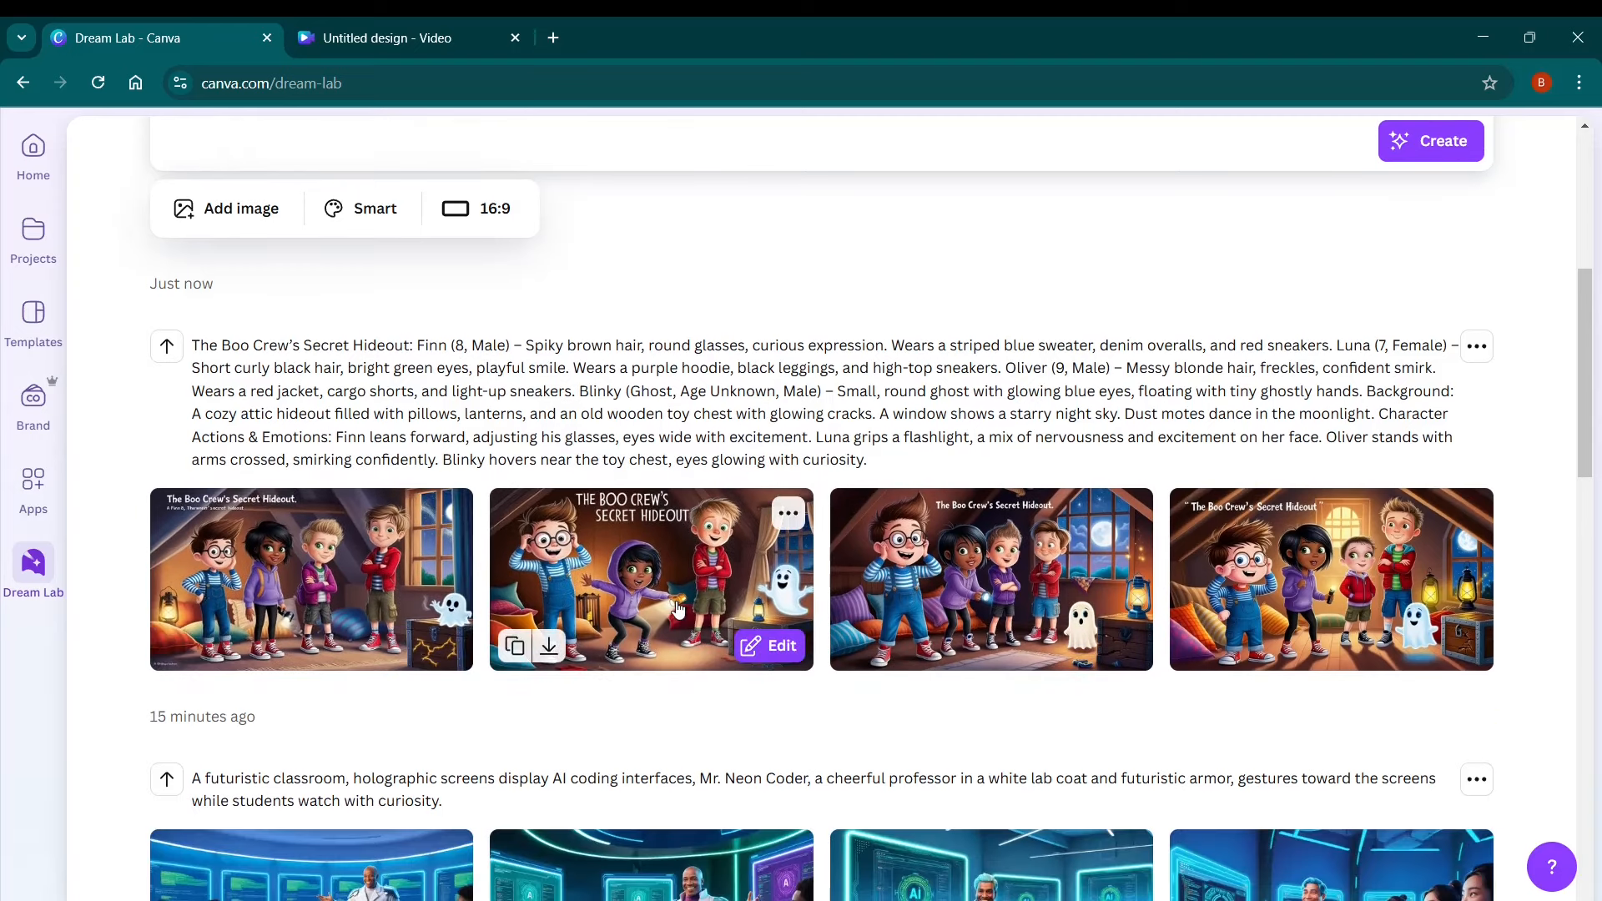
click(659, 576)
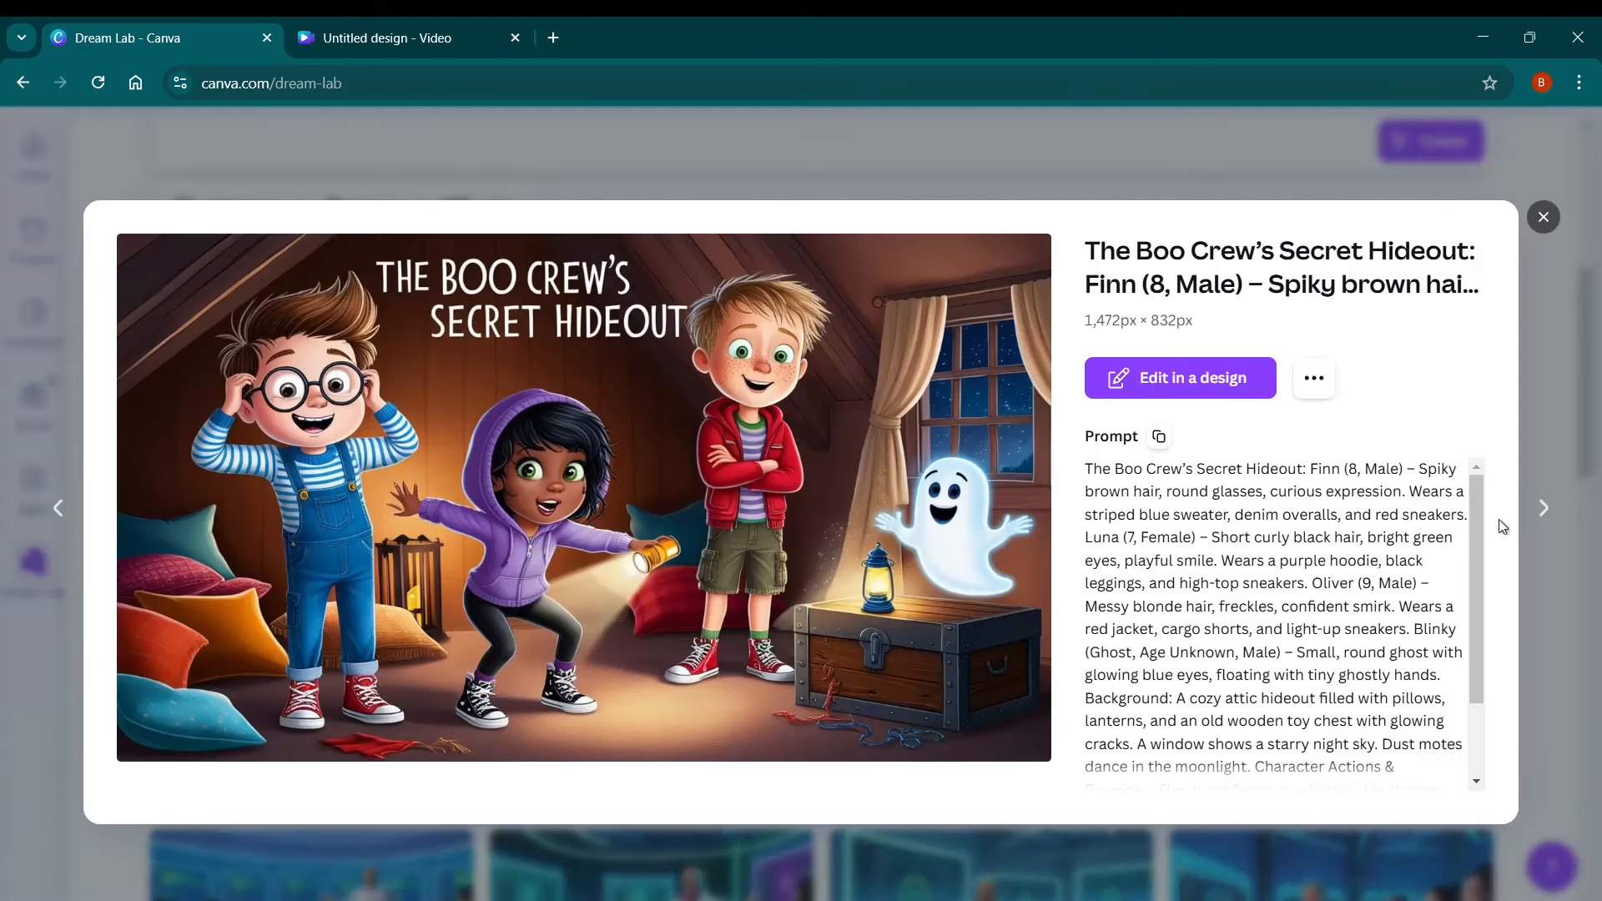
click(1544, 510)
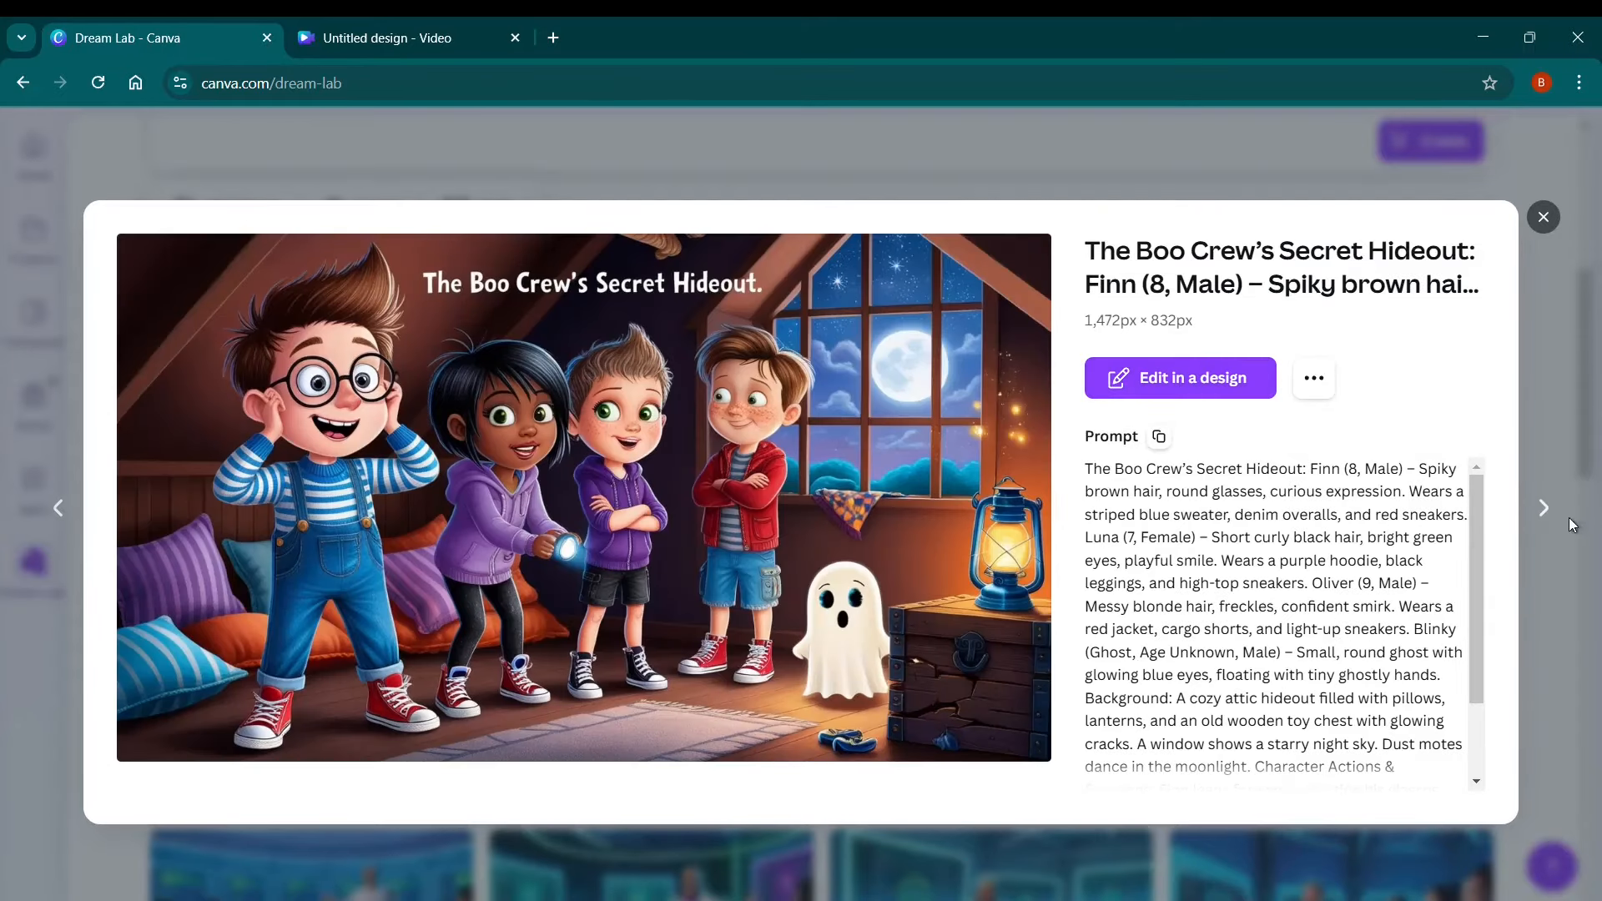
click(1542, 508)
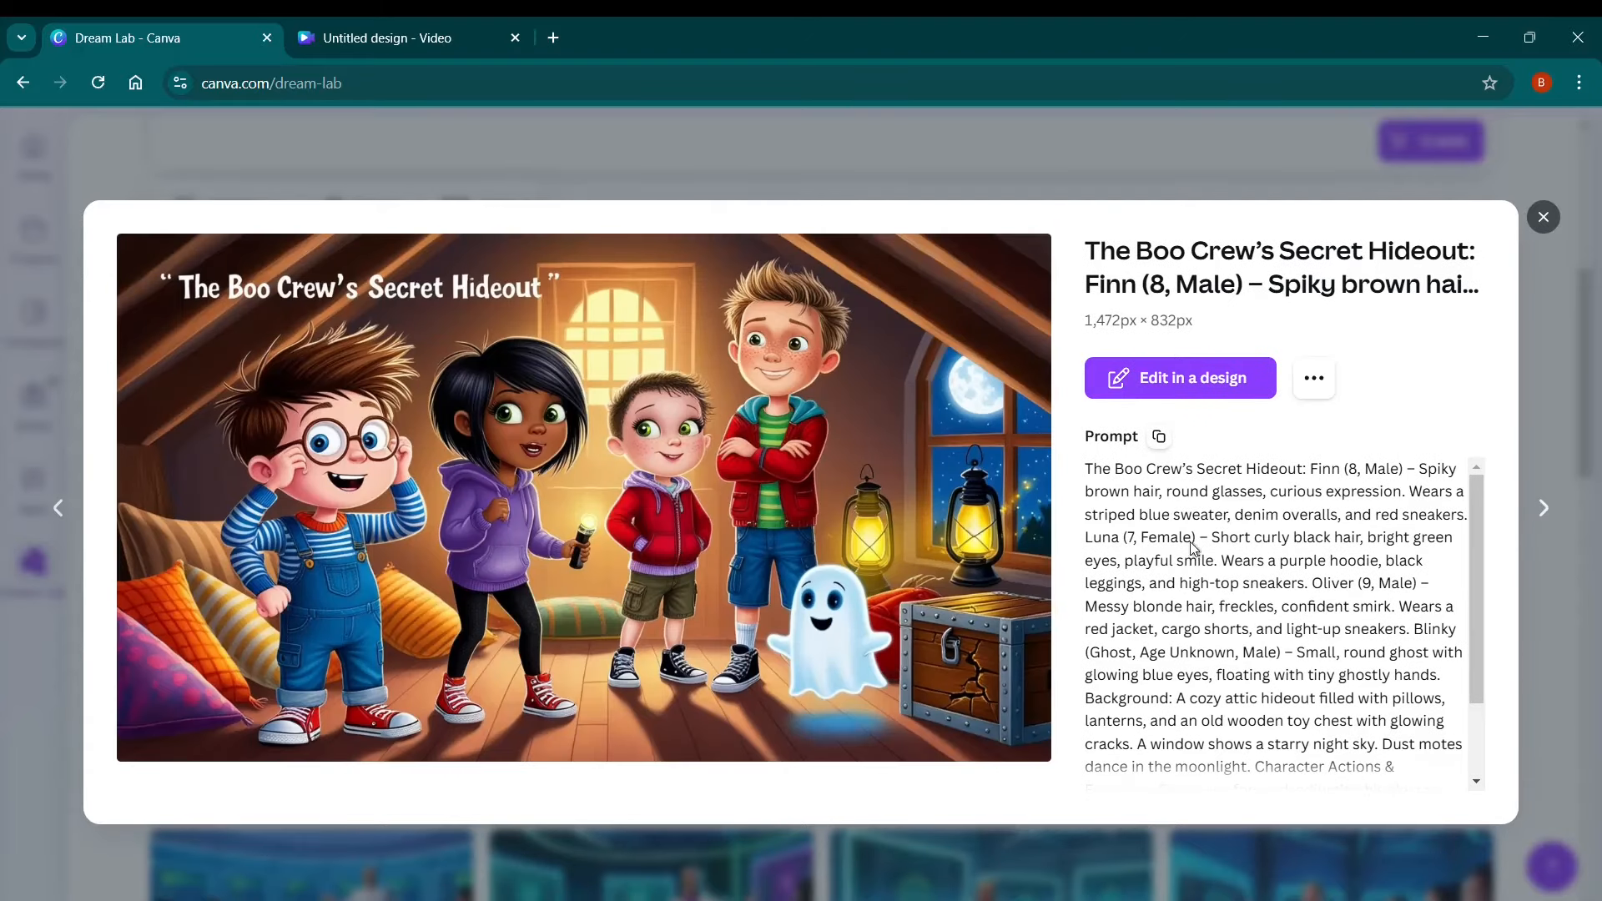
click(57, 511)
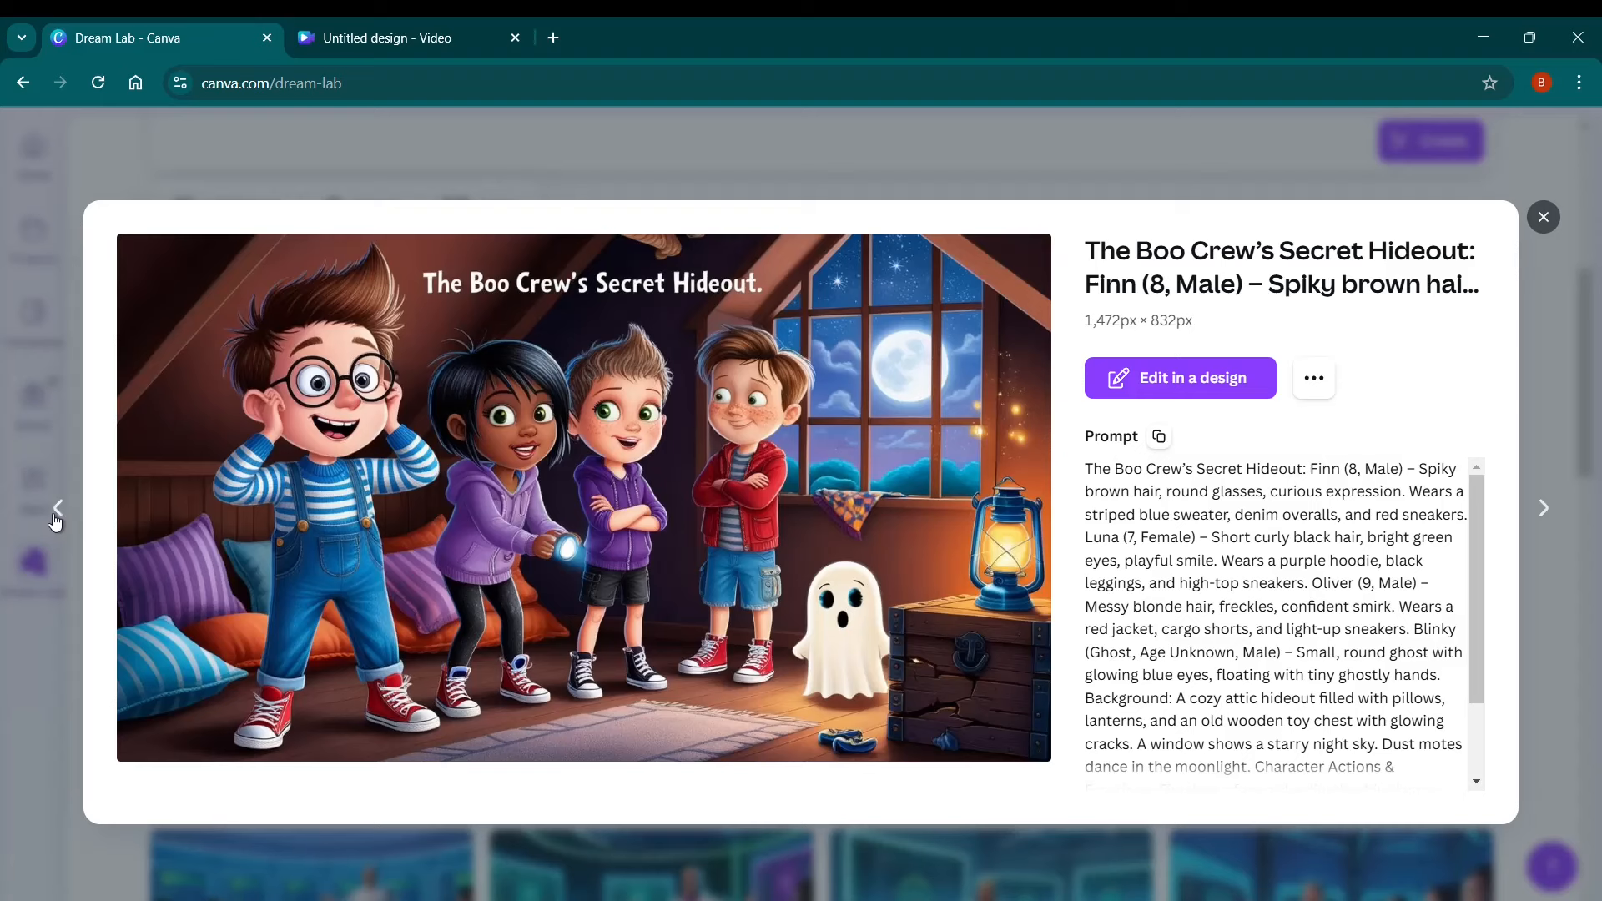
click(57, 510)
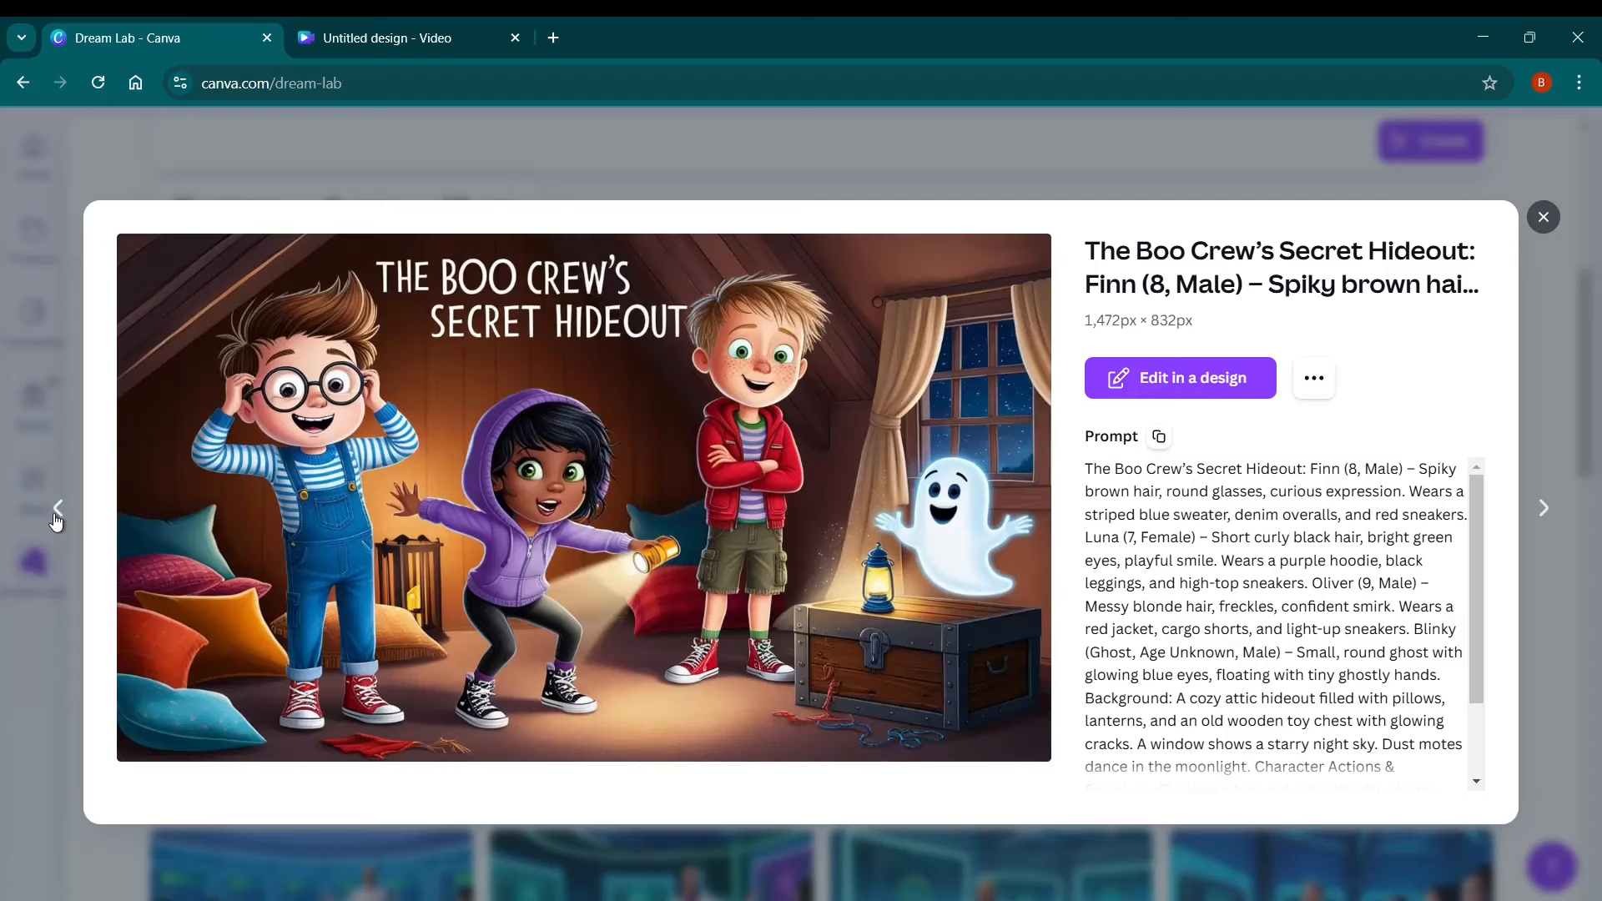
click(1542, 217)
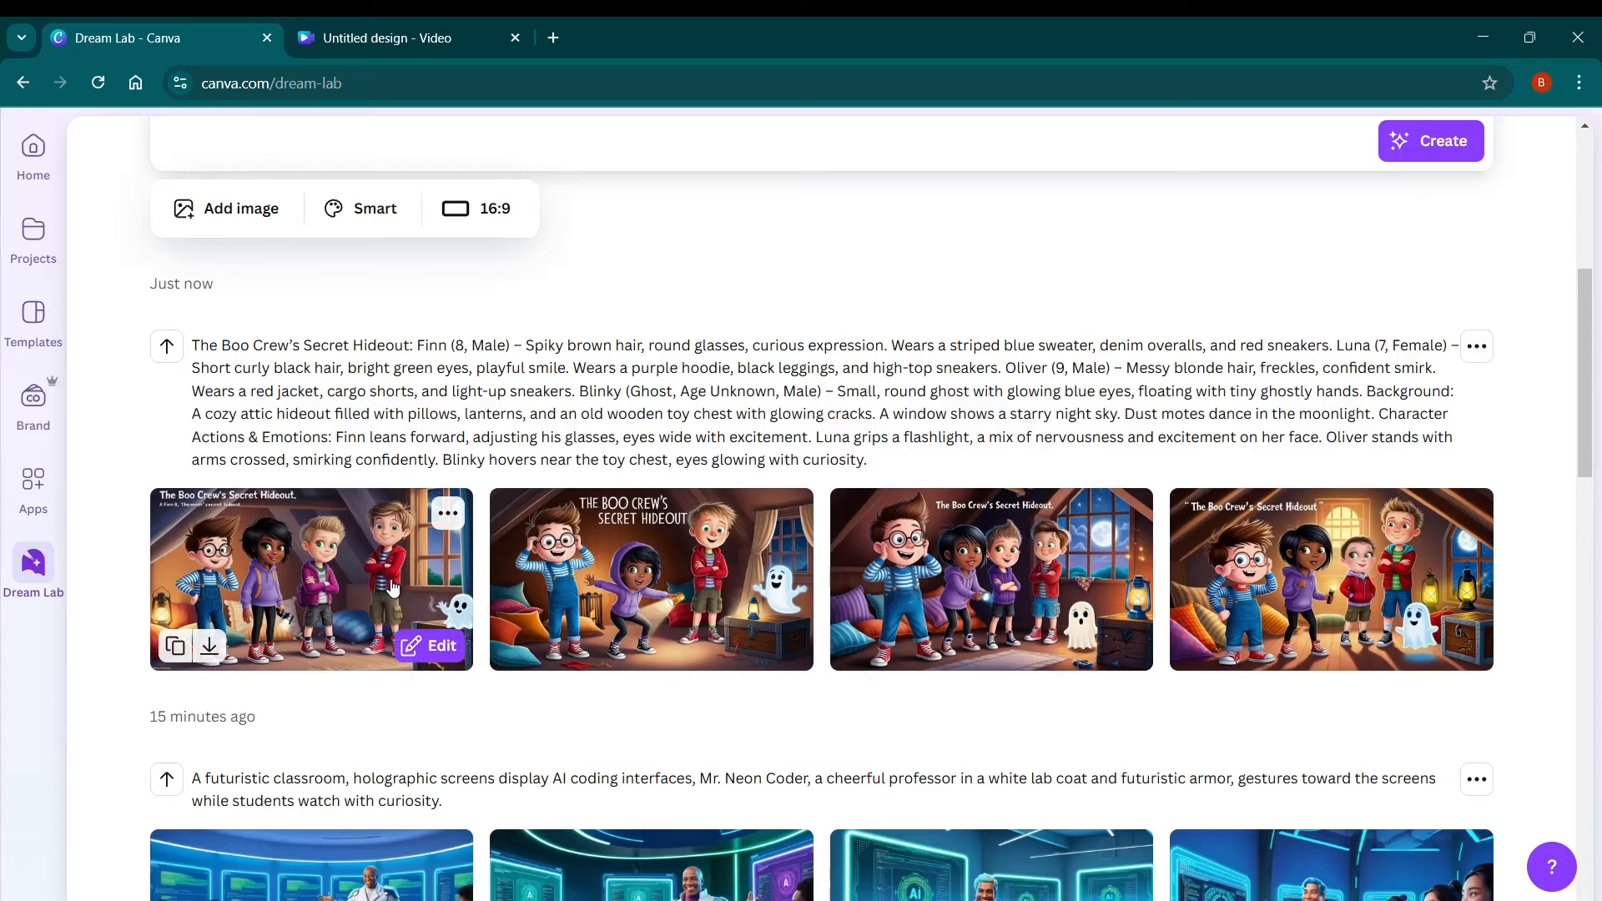
Switch to the ChatGPT story conversation and copy the Scene 2 image prompt, from "The Chest Awakens" through its character actions and emotions.
key(alt+Tab)
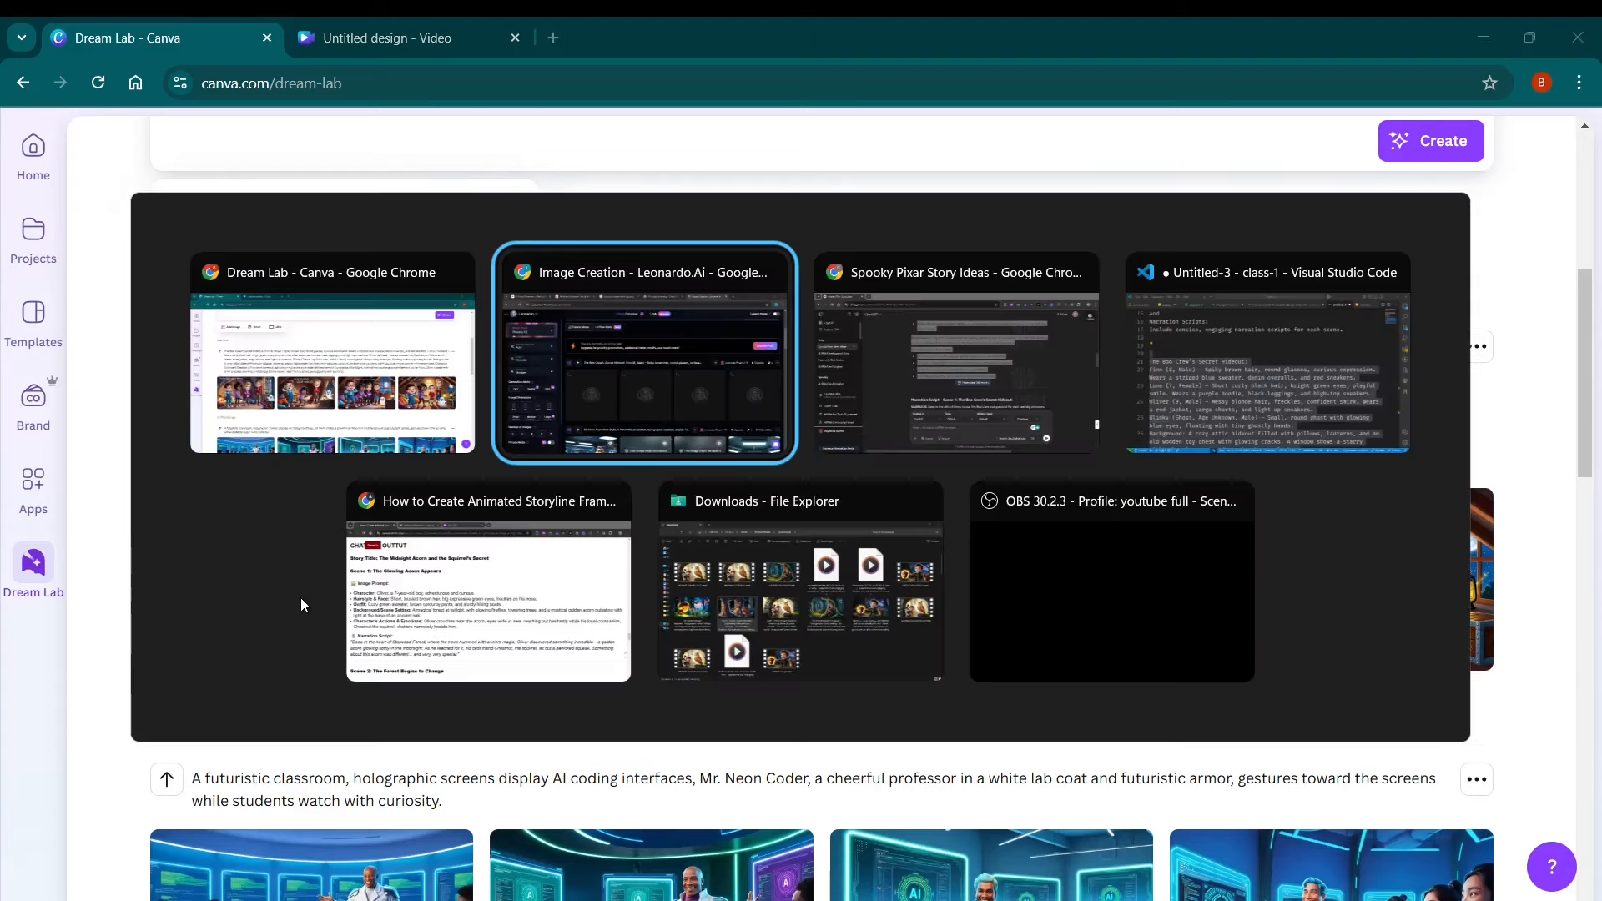
click(992, 367)
click(1209, 396)
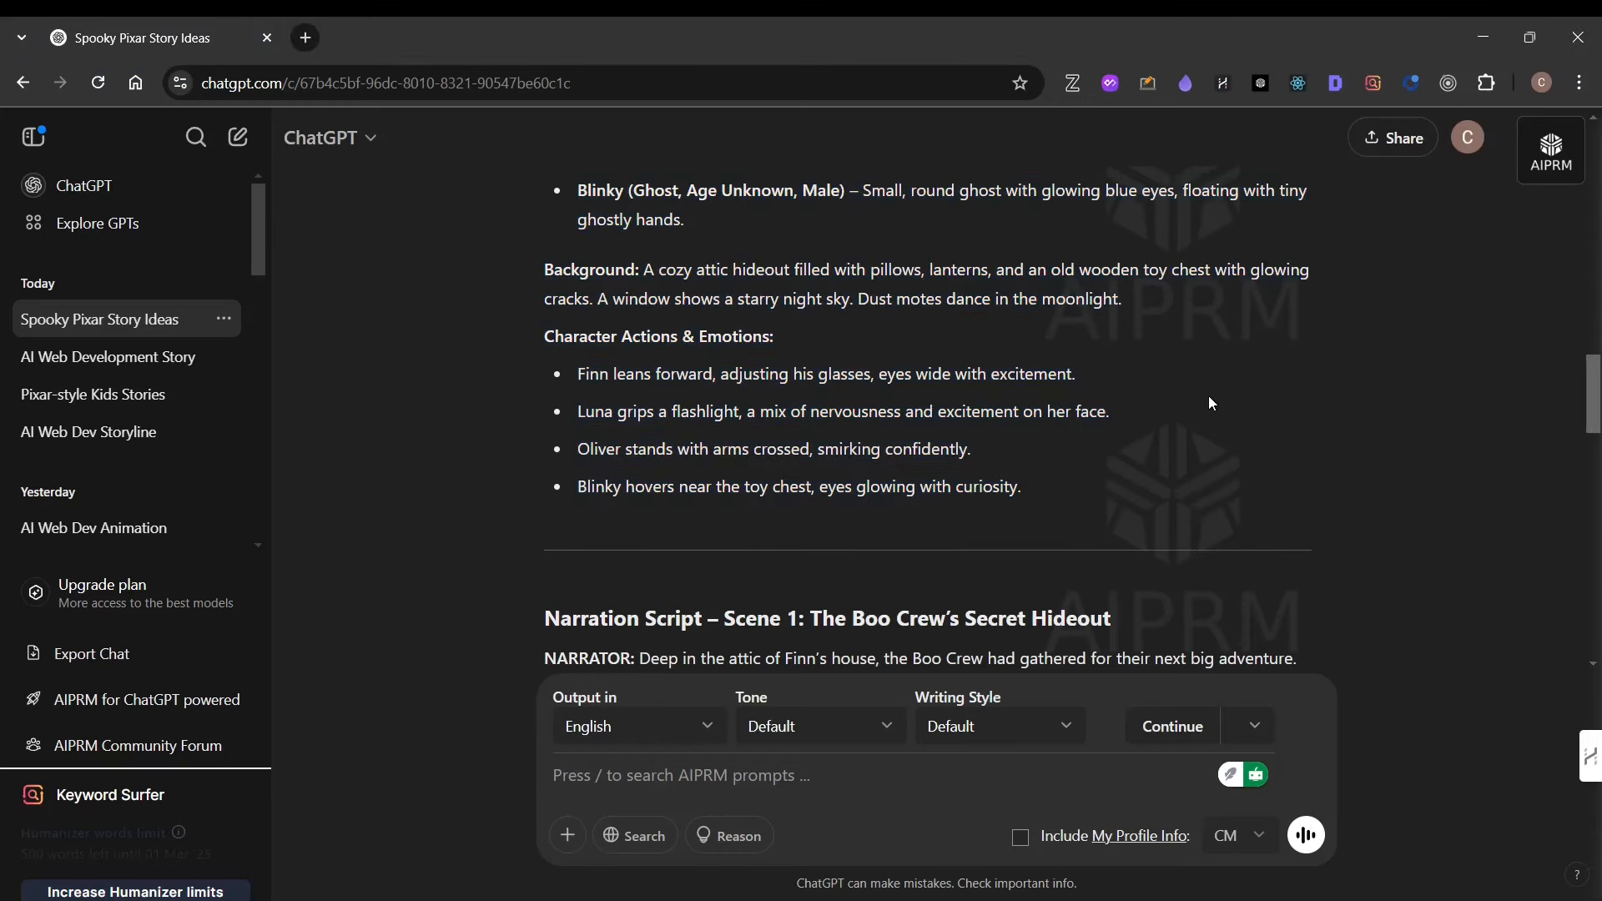
scroll(1208, 396, down, 2)
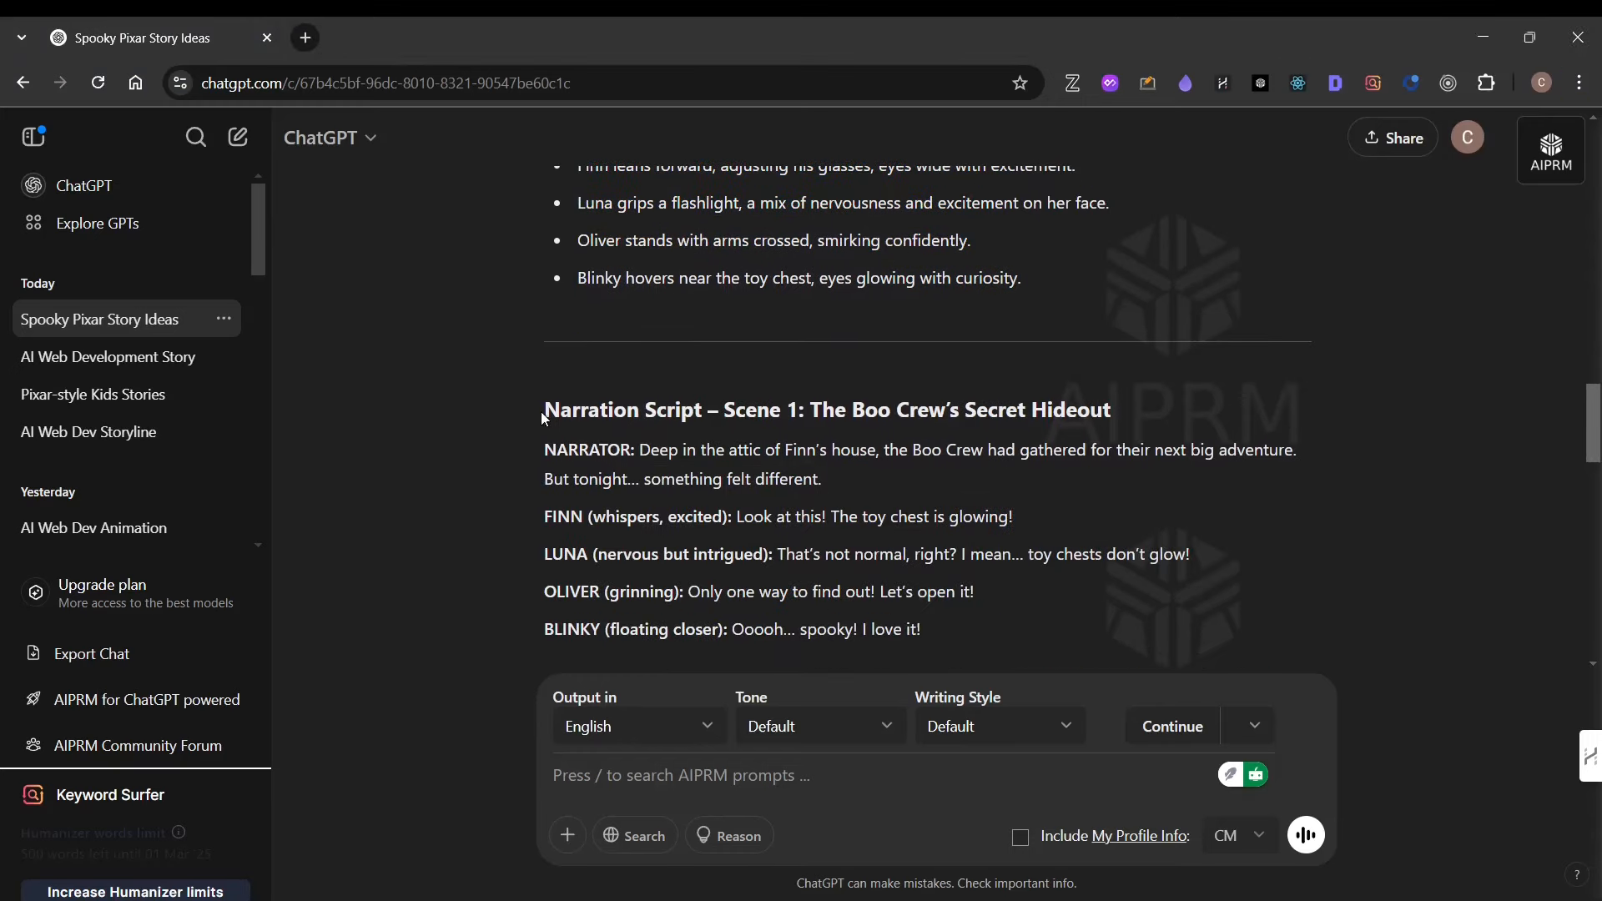
scroll(885, 466, down, 5)
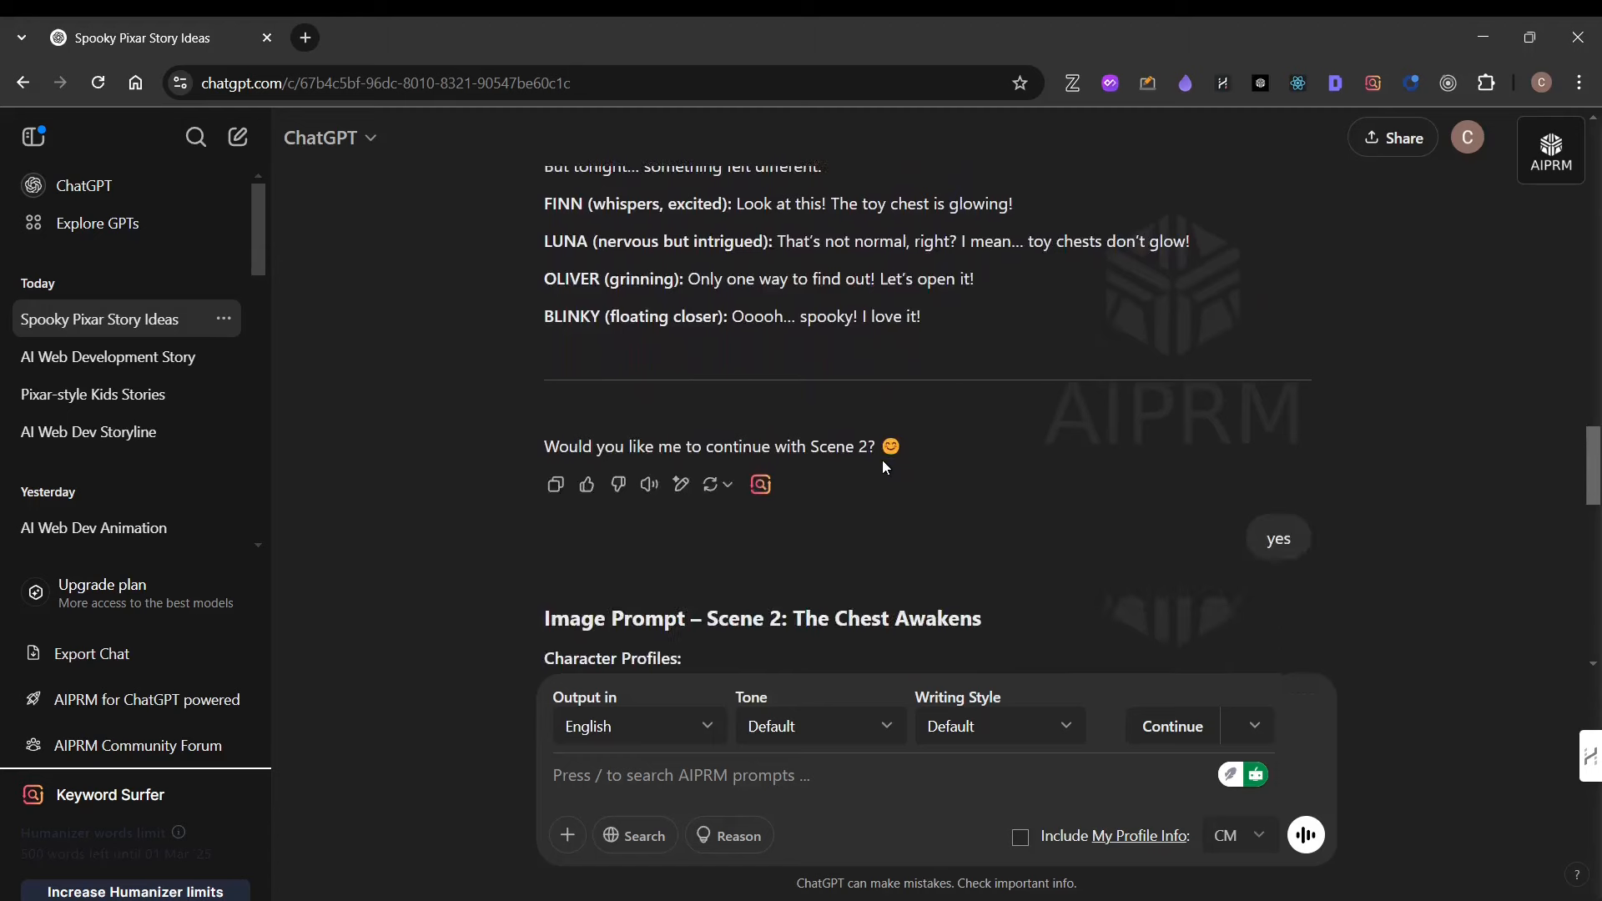
scroll(882, 467, down, 3)
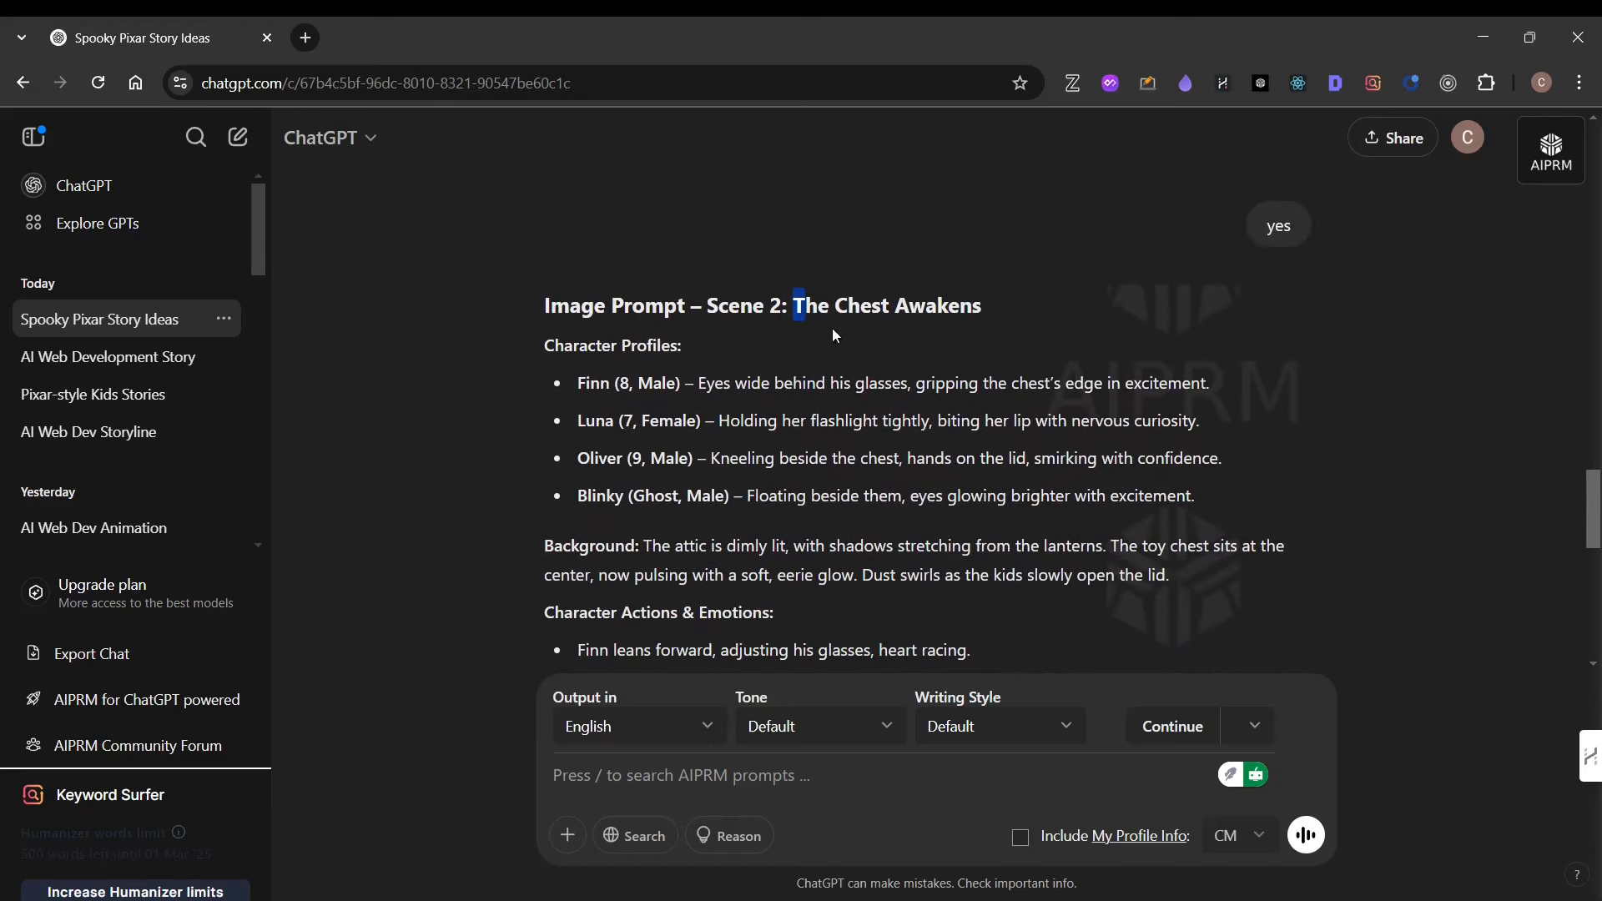
drag(832, 330, 872, 377)
scroll(873, 377, down, 4)
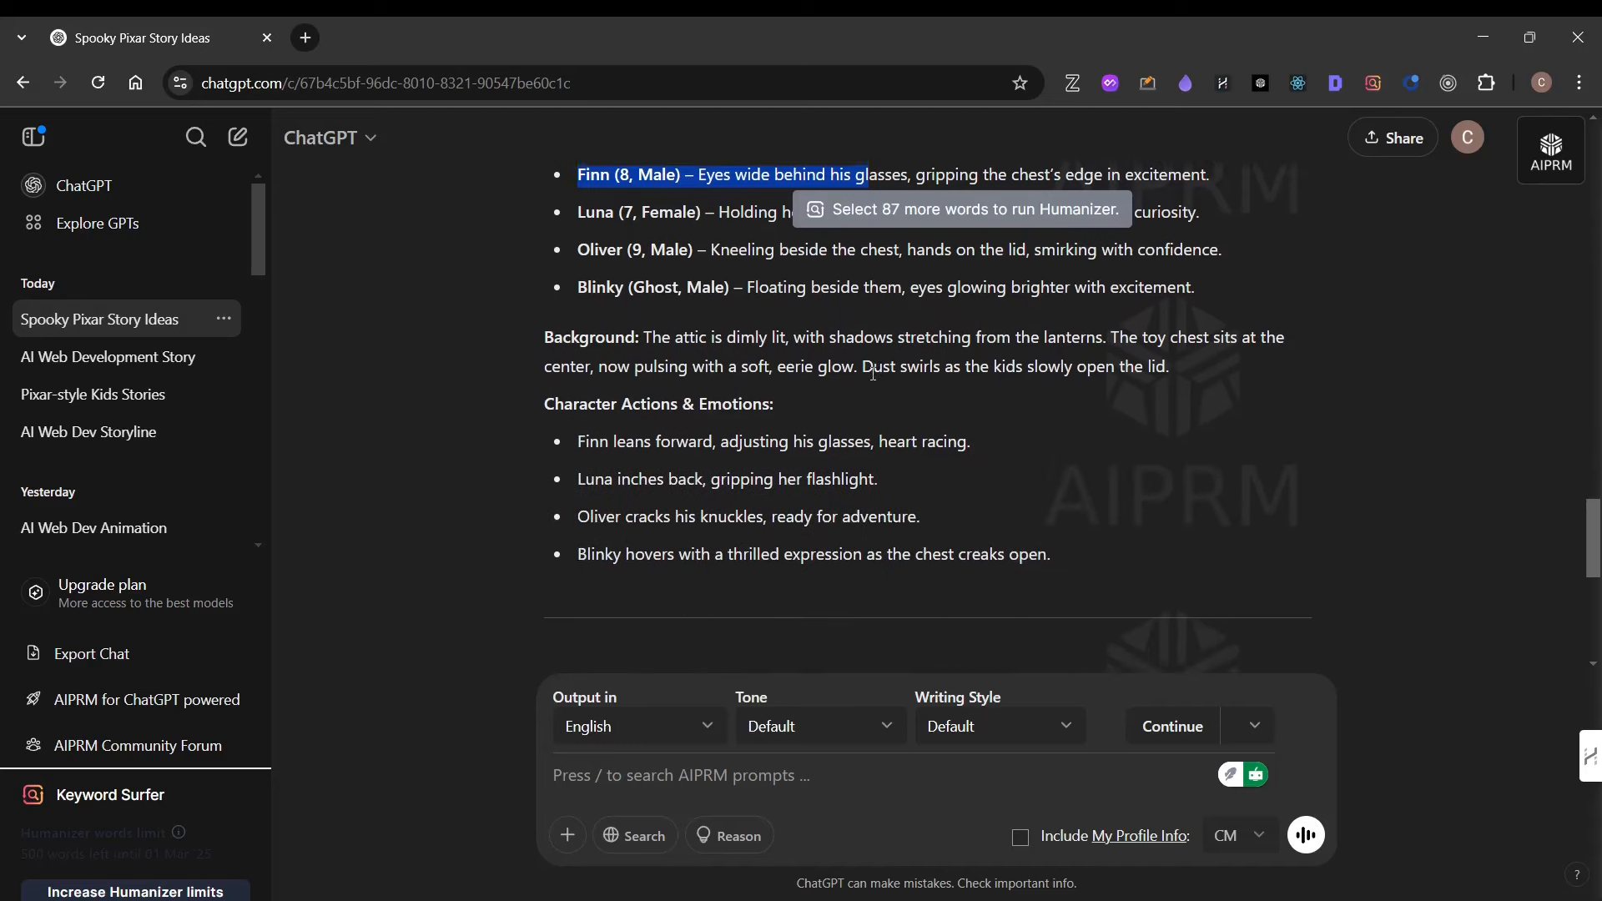
shift+click(1104, 454)
key(ctrl+c)
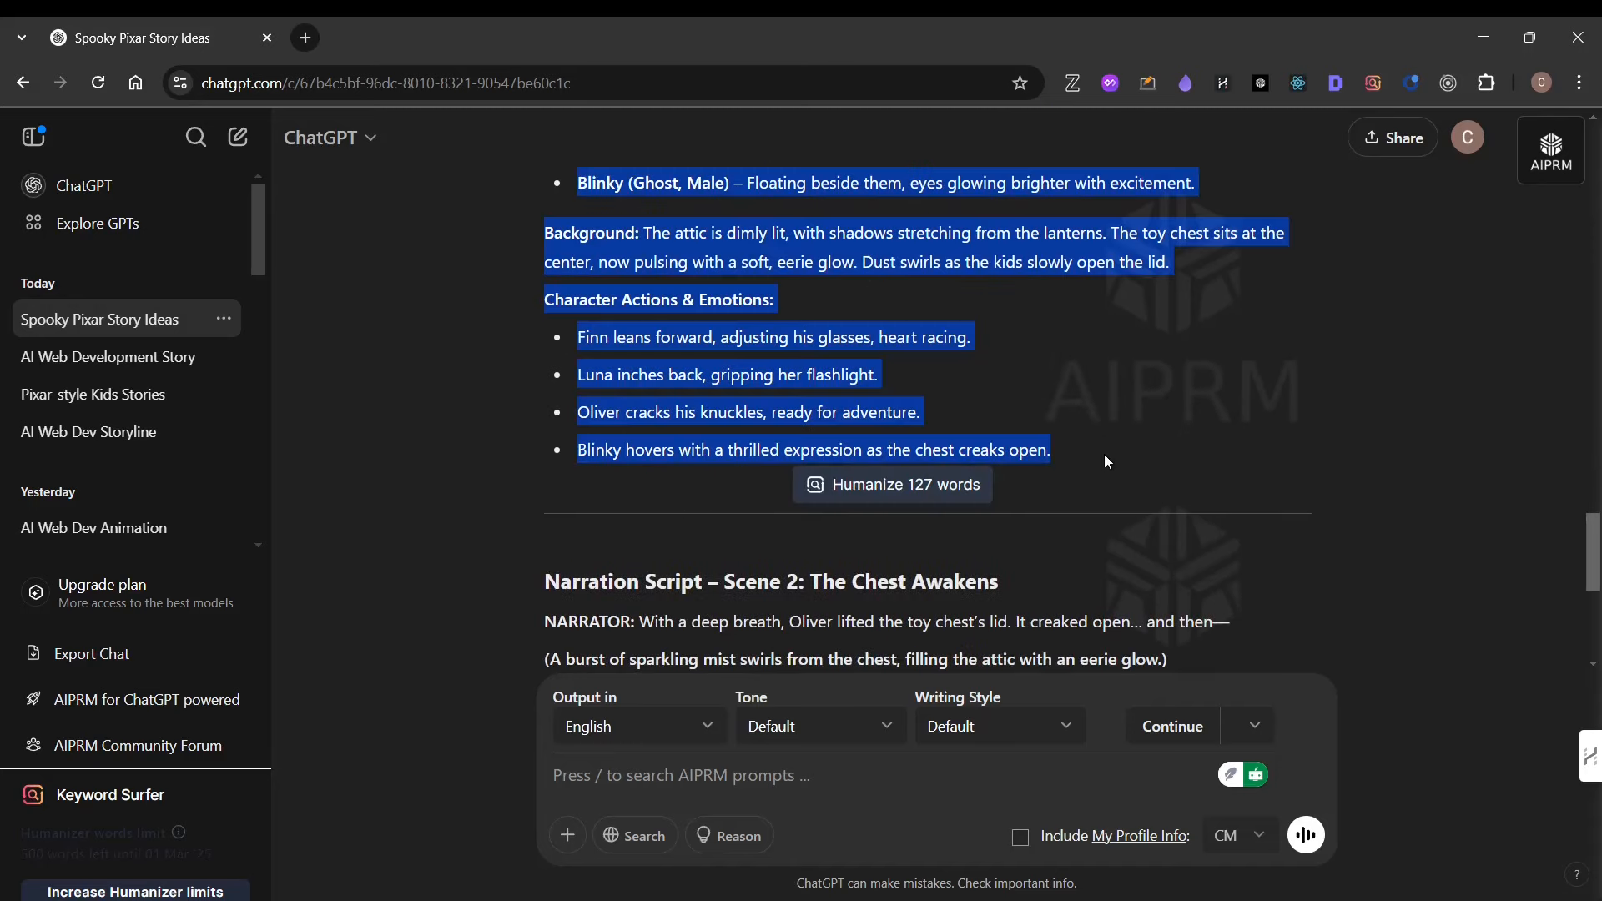
Switch to Visual Studio Code and paste the Scene 2 prompt into Untitled-3 below the first scene's prompt, separated by blank lines.
key(alt+Tab)
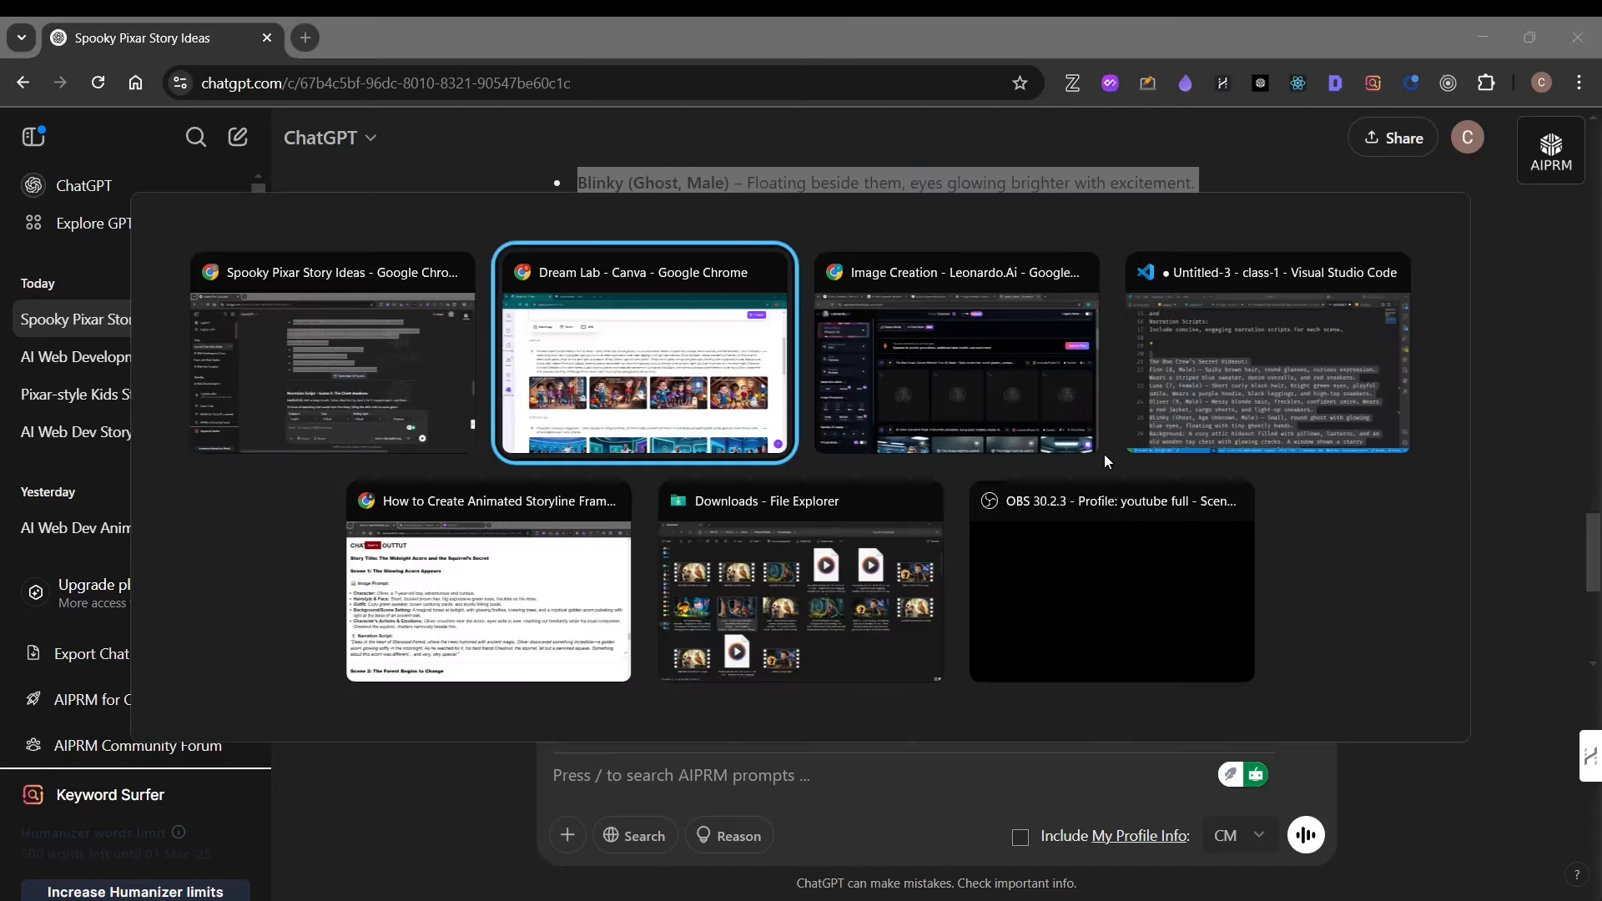
click(1229, 412)
scroll(750, 616, down, 3)
scroll(751, 634, down, 2)
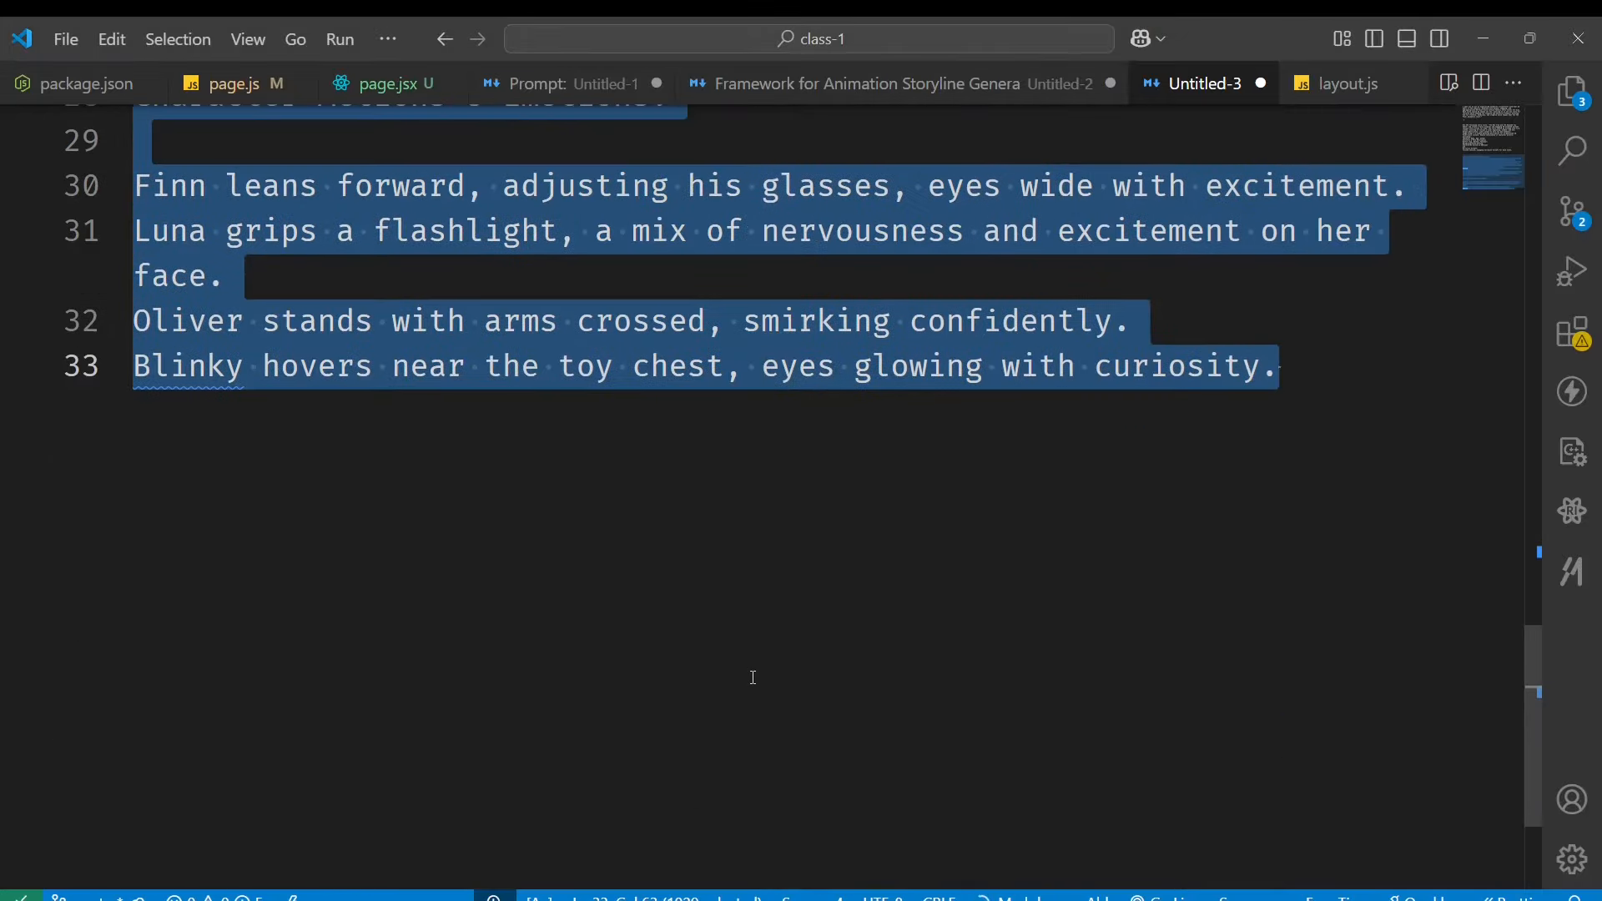
click(754, 678)
key(Return)
key(Return)
key(Return)
key(Return)
key(Return)
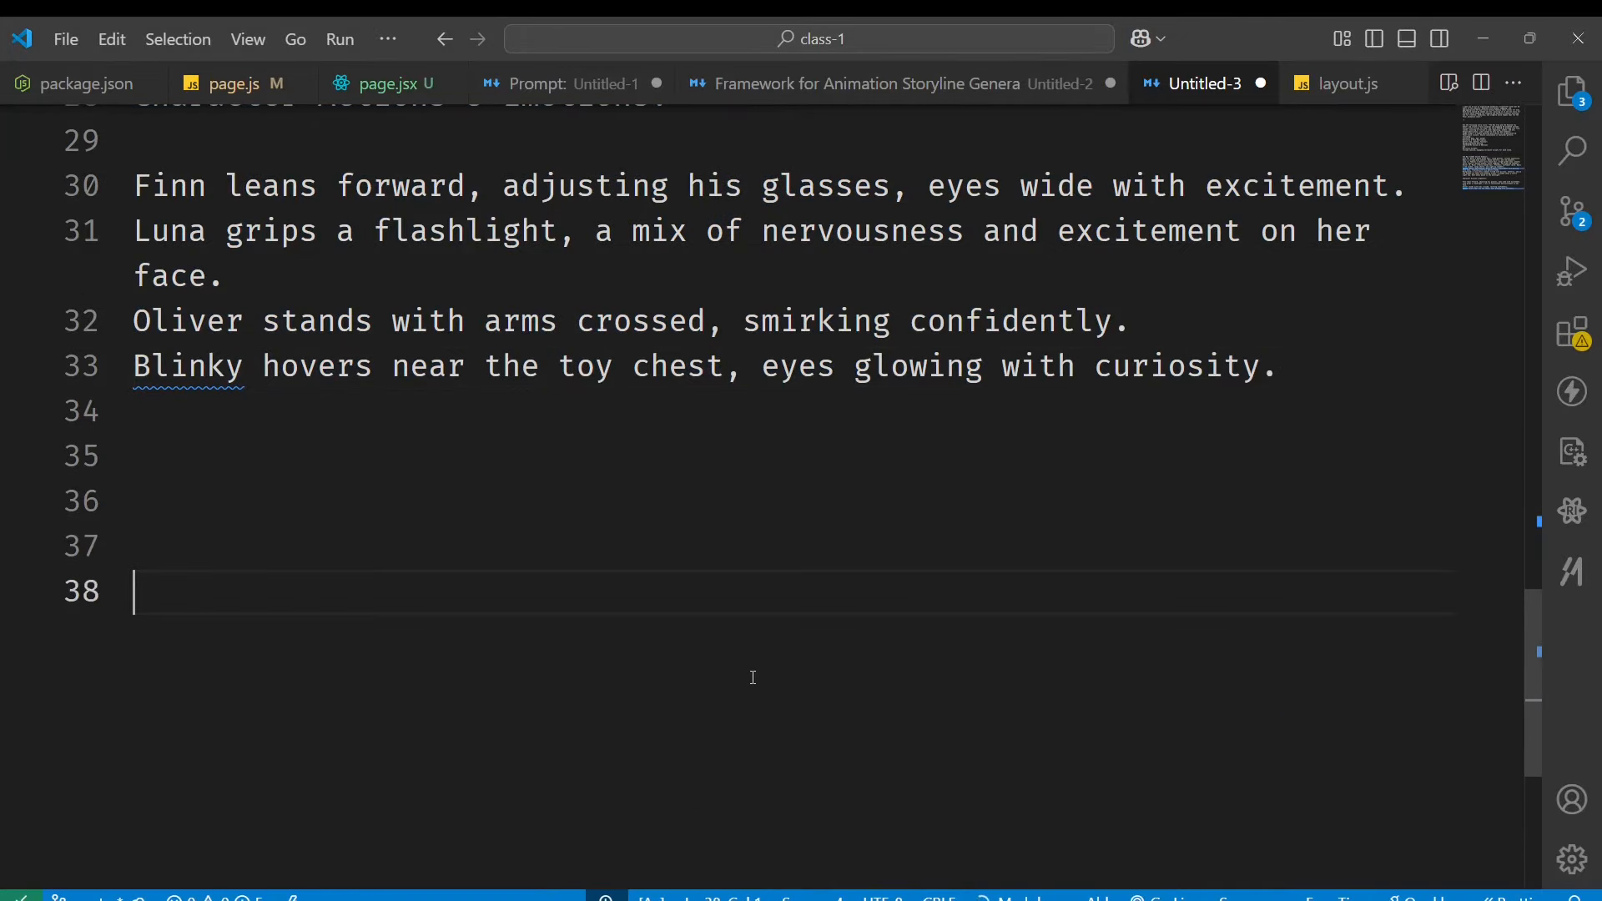
key(ctrl+v)
scroll(748, 677, up, 5)
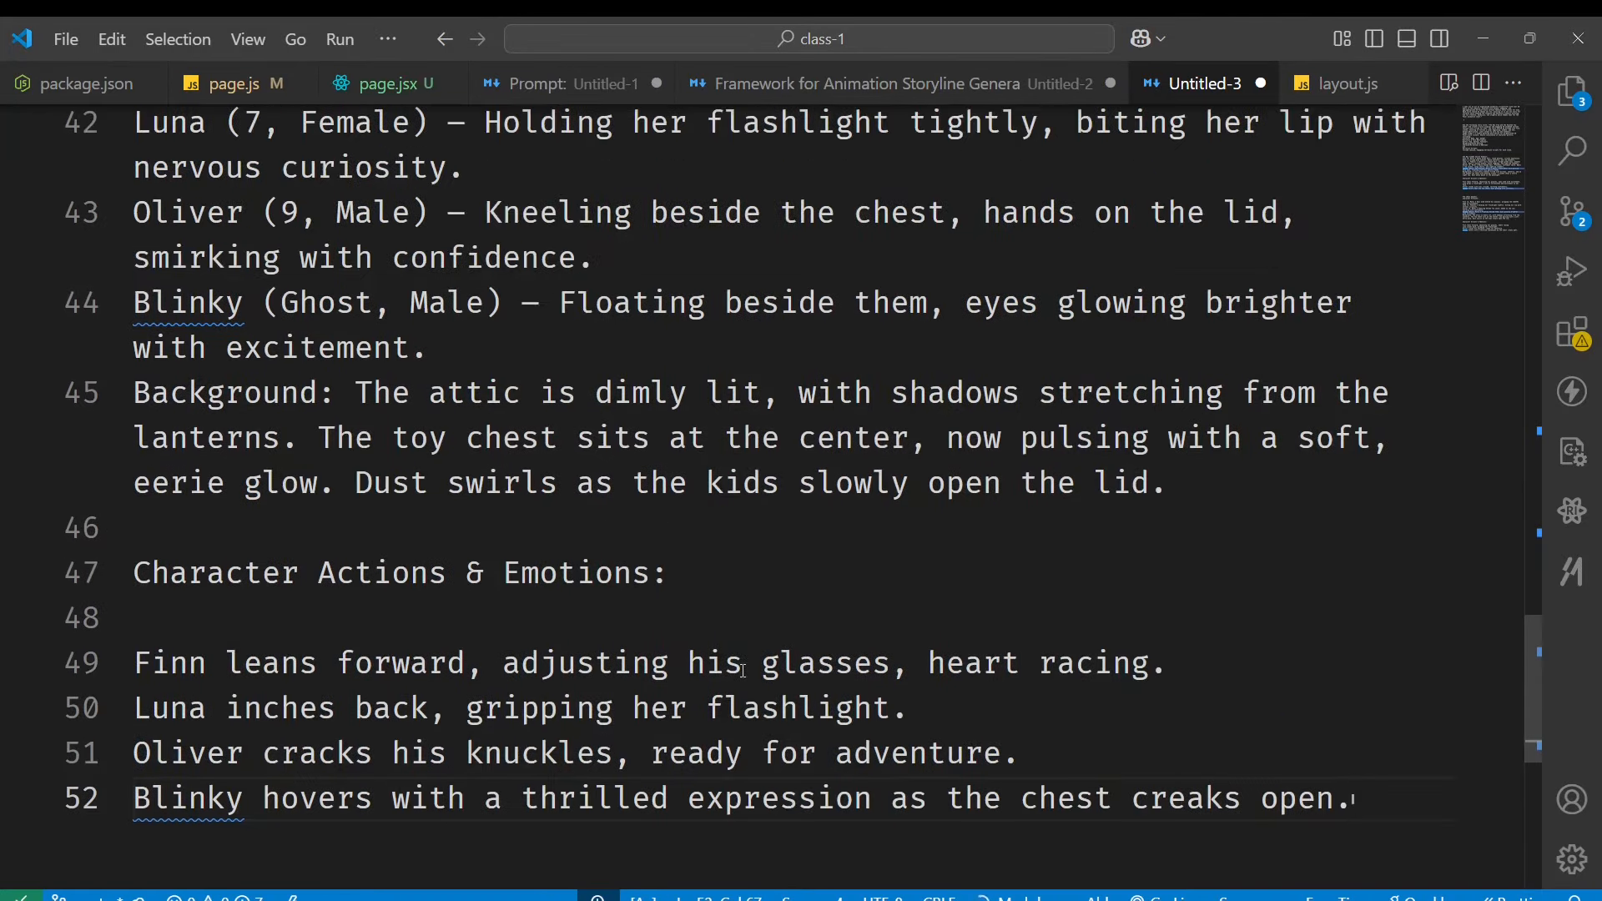
scroll(751, 543, up, 2)
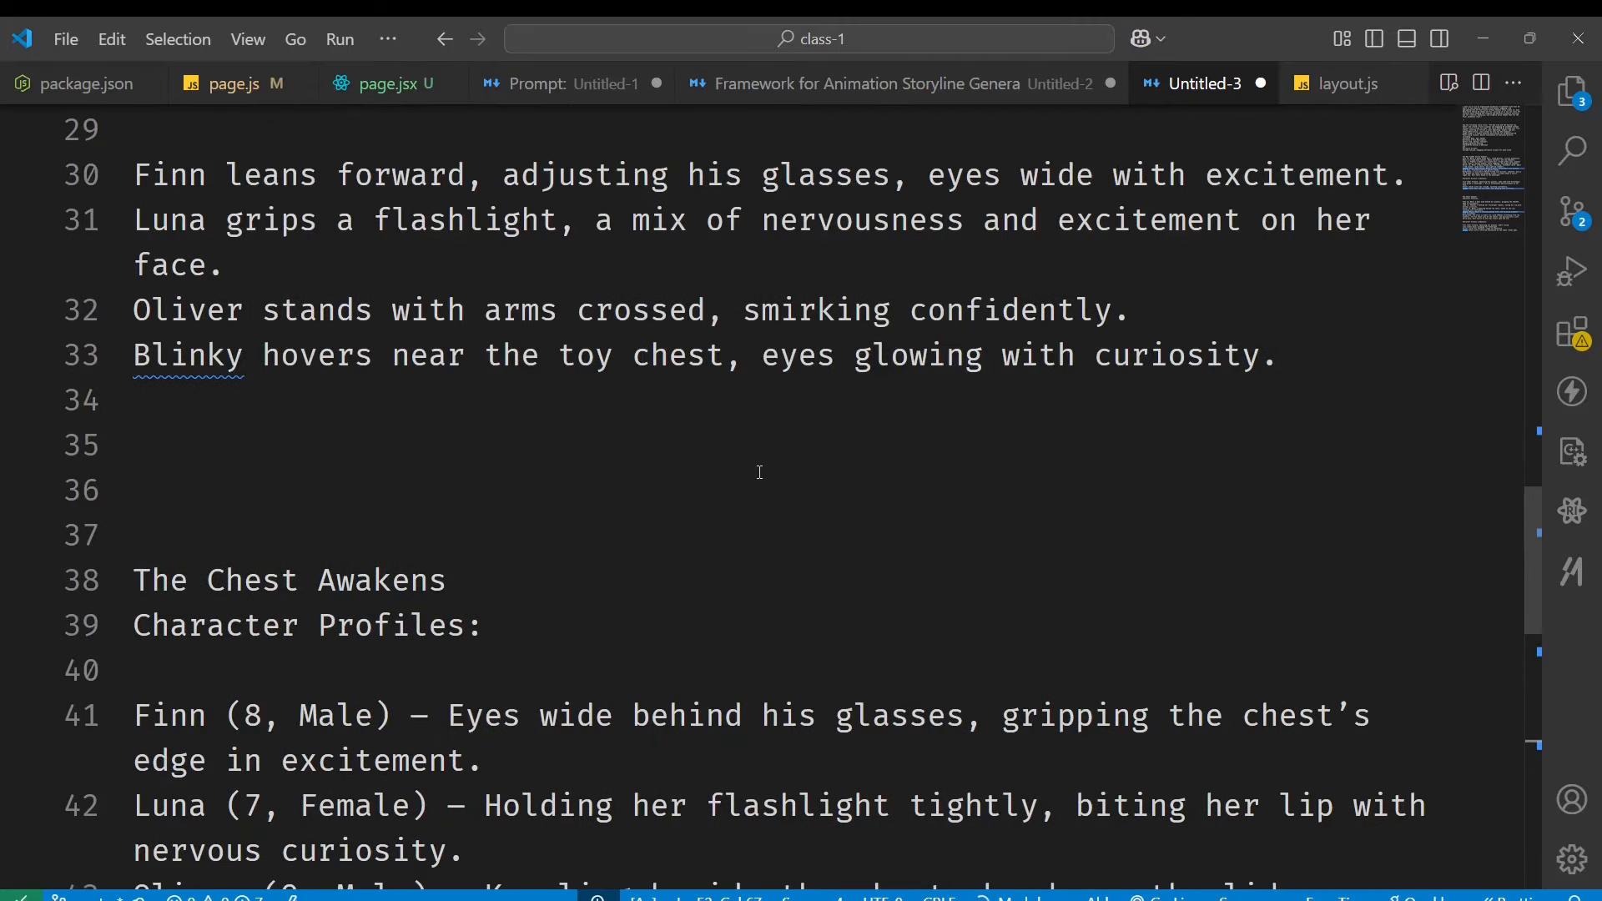
scroll(760, 472, up, 3)
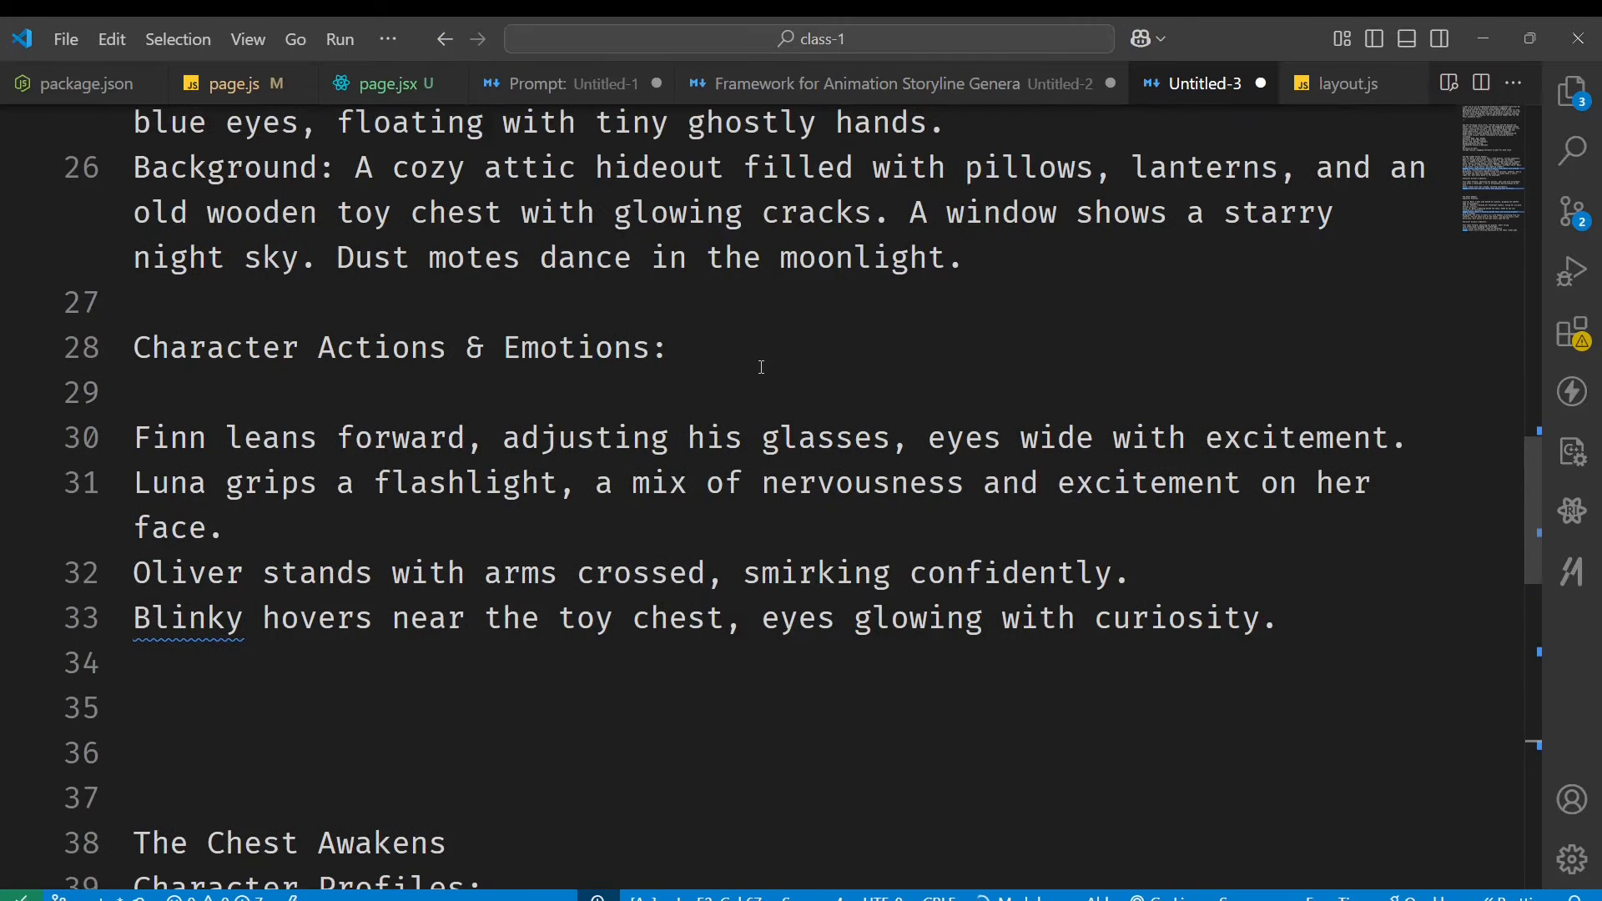
scroll(759, 376, down, 5)
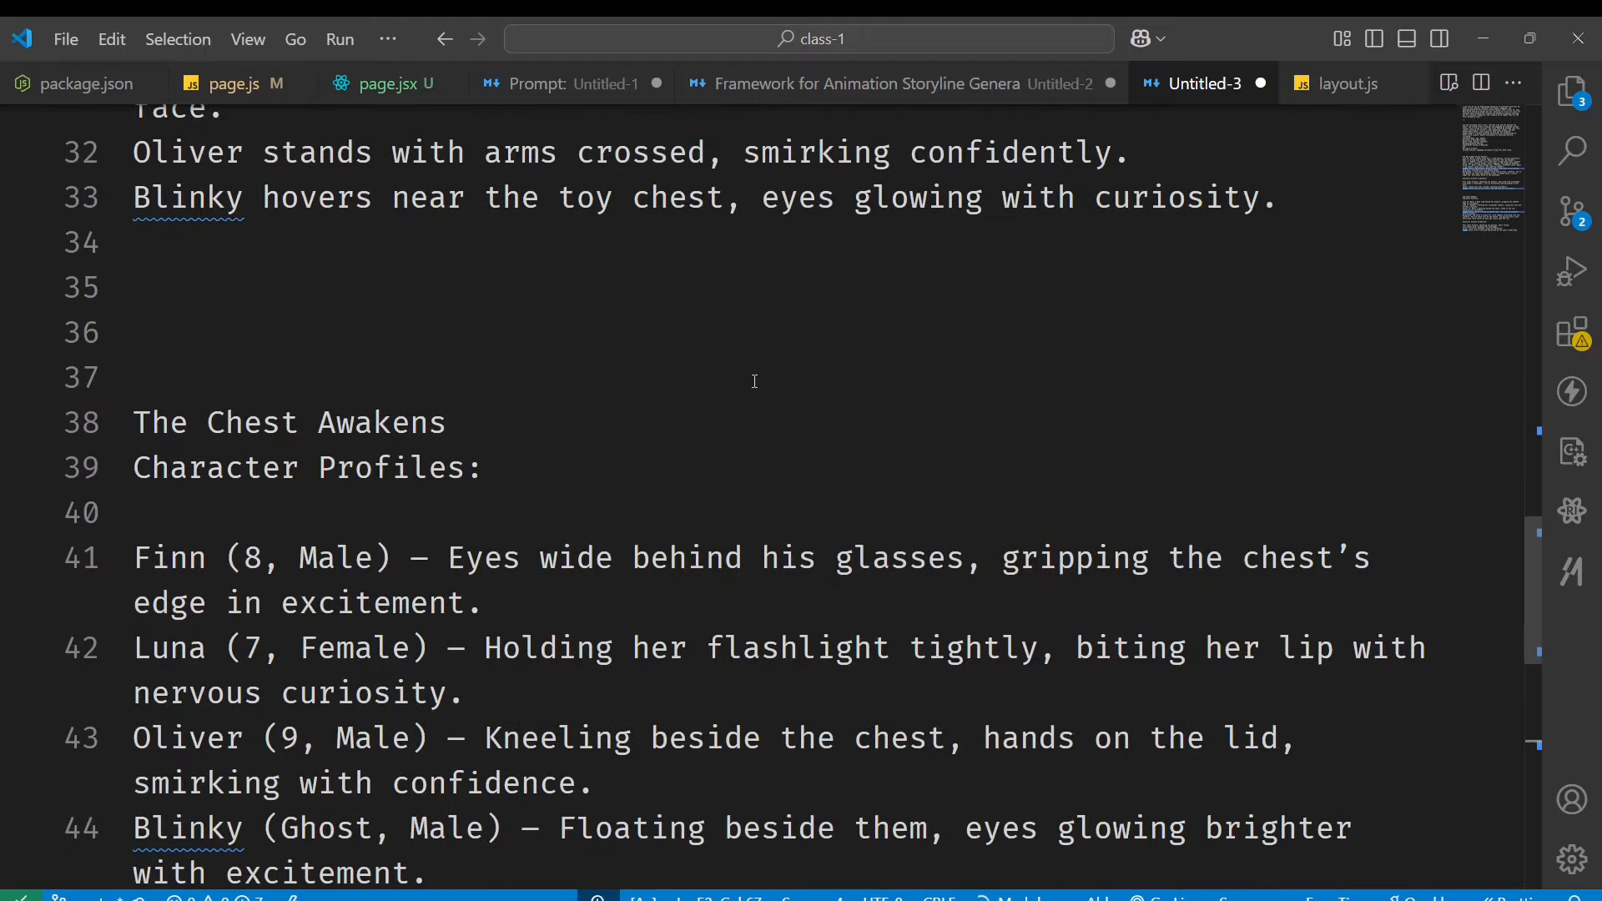
Delete the "Character Profiles:" line and the extra blank line from the Scene 2 prompt, and end its heading "The Chest Awakens" with a colon.
click(678, 499)
key(Up)
key(shift+End)
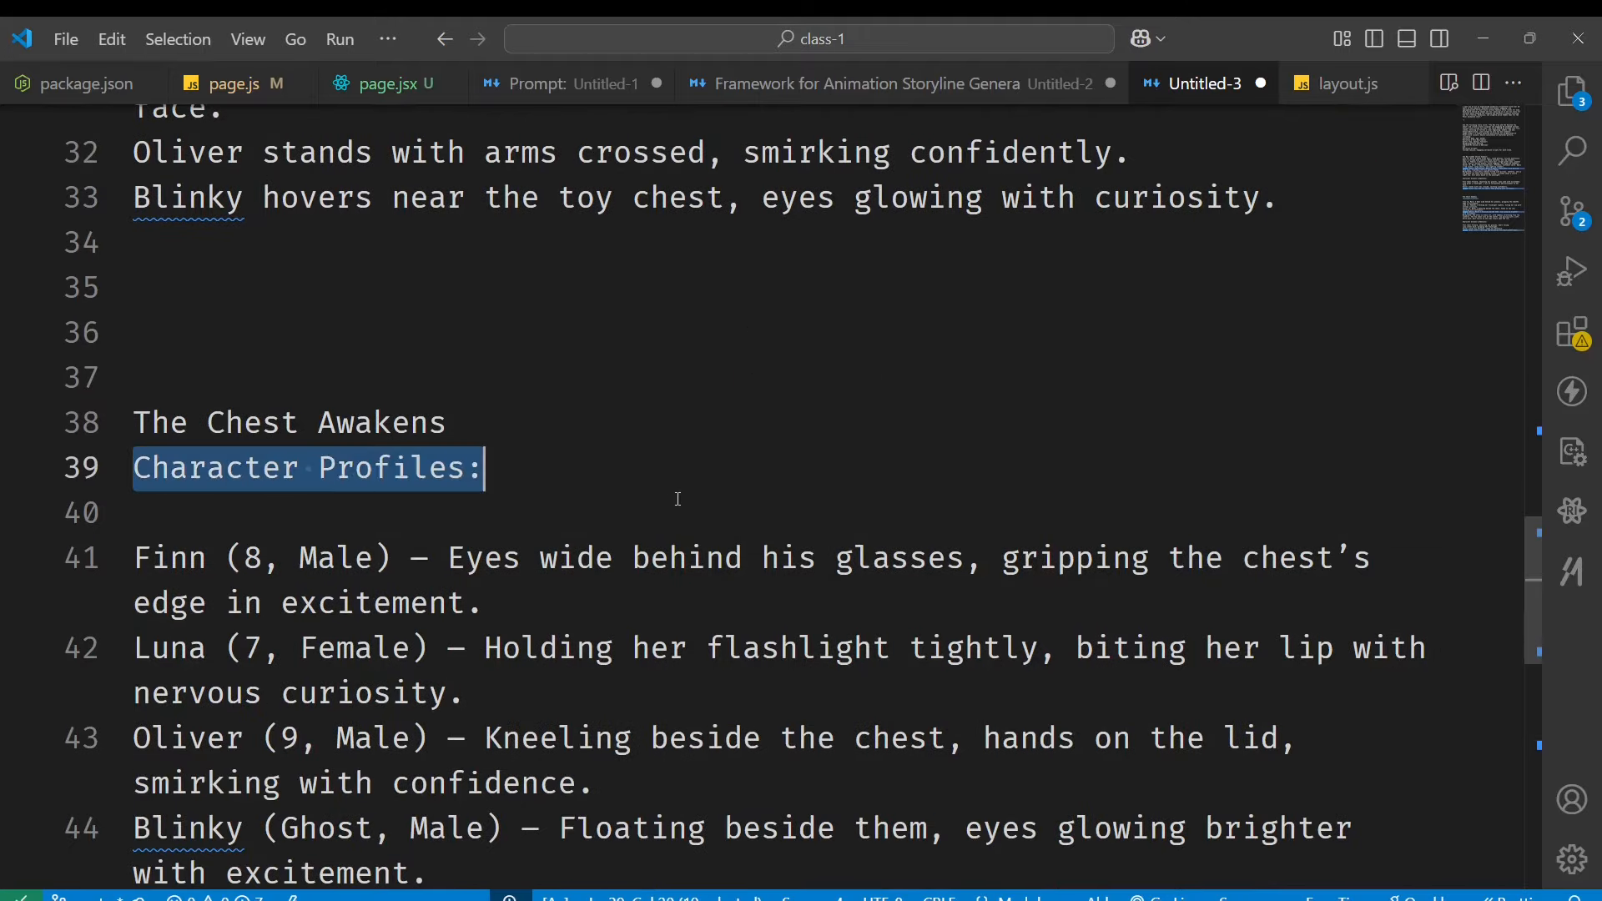
key(BackSpace)
key(Up)
key(End)
text(:)
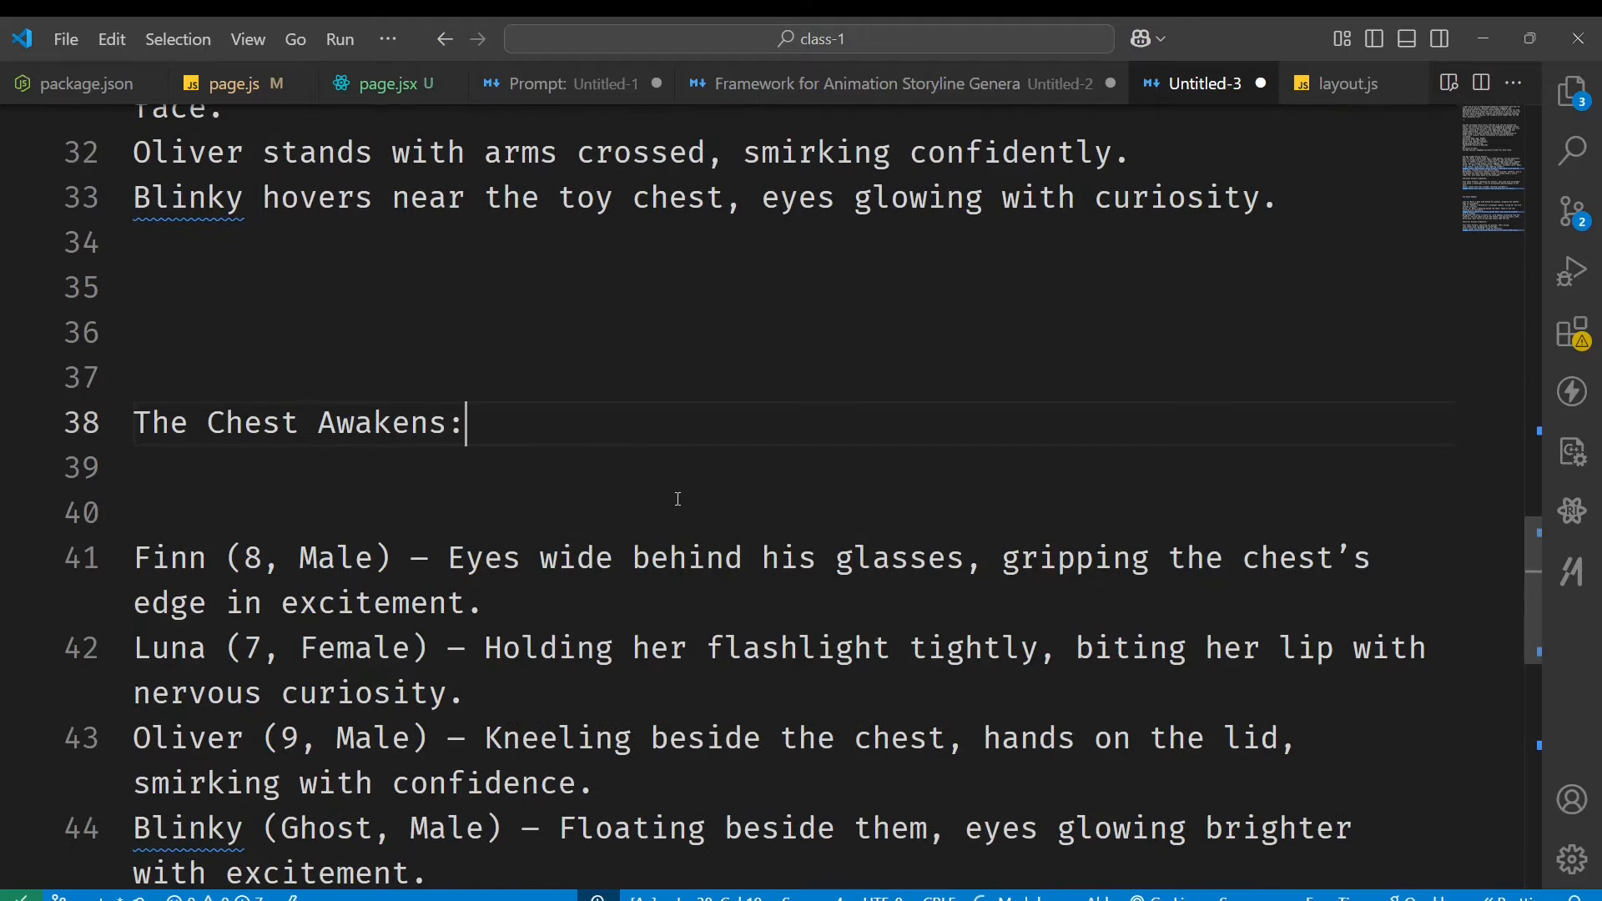
key(Delete)
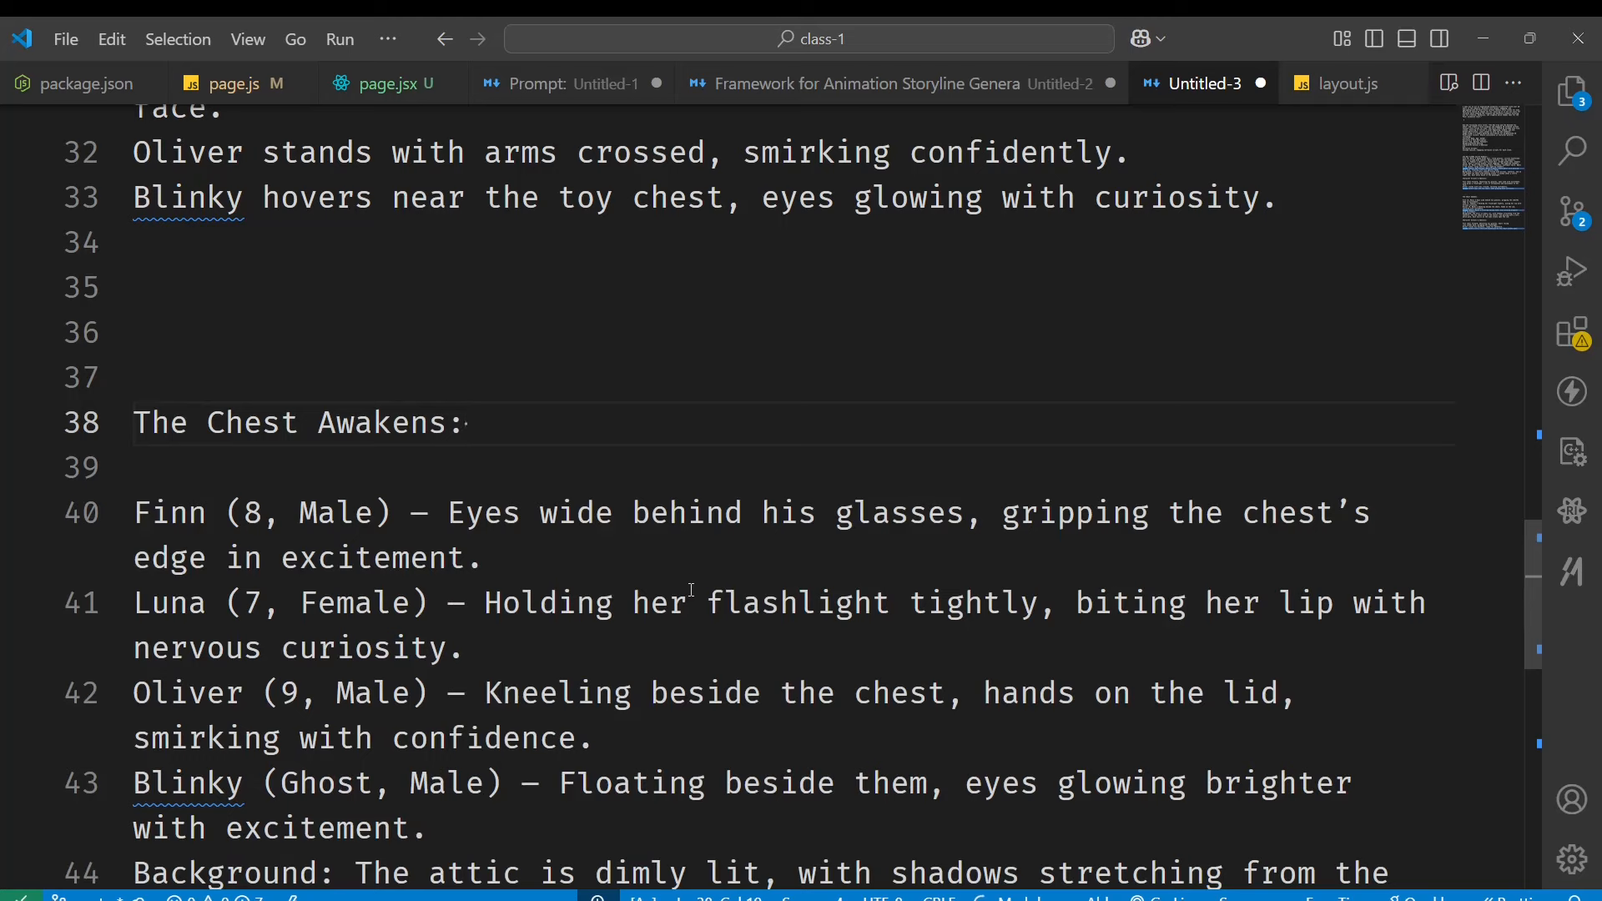
scroll(692, 589, up, 5)
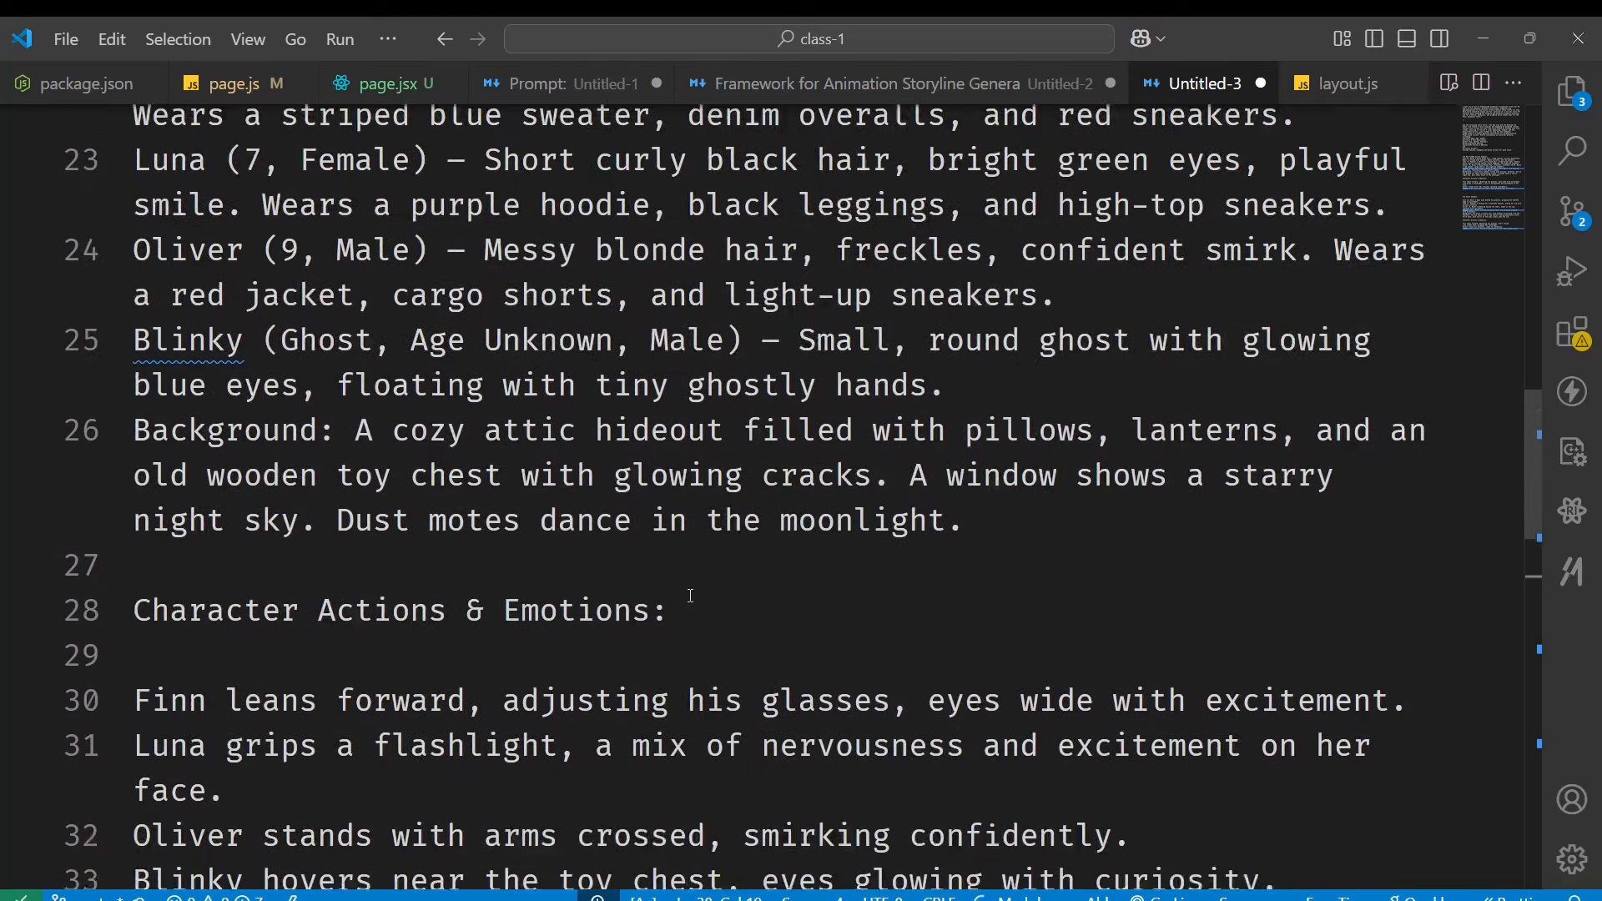
scroll(691, 596, down, 4)
Switch to the ChatGPT story conversation and request the next scene with the message "Please continue".
key(alt+Tab)
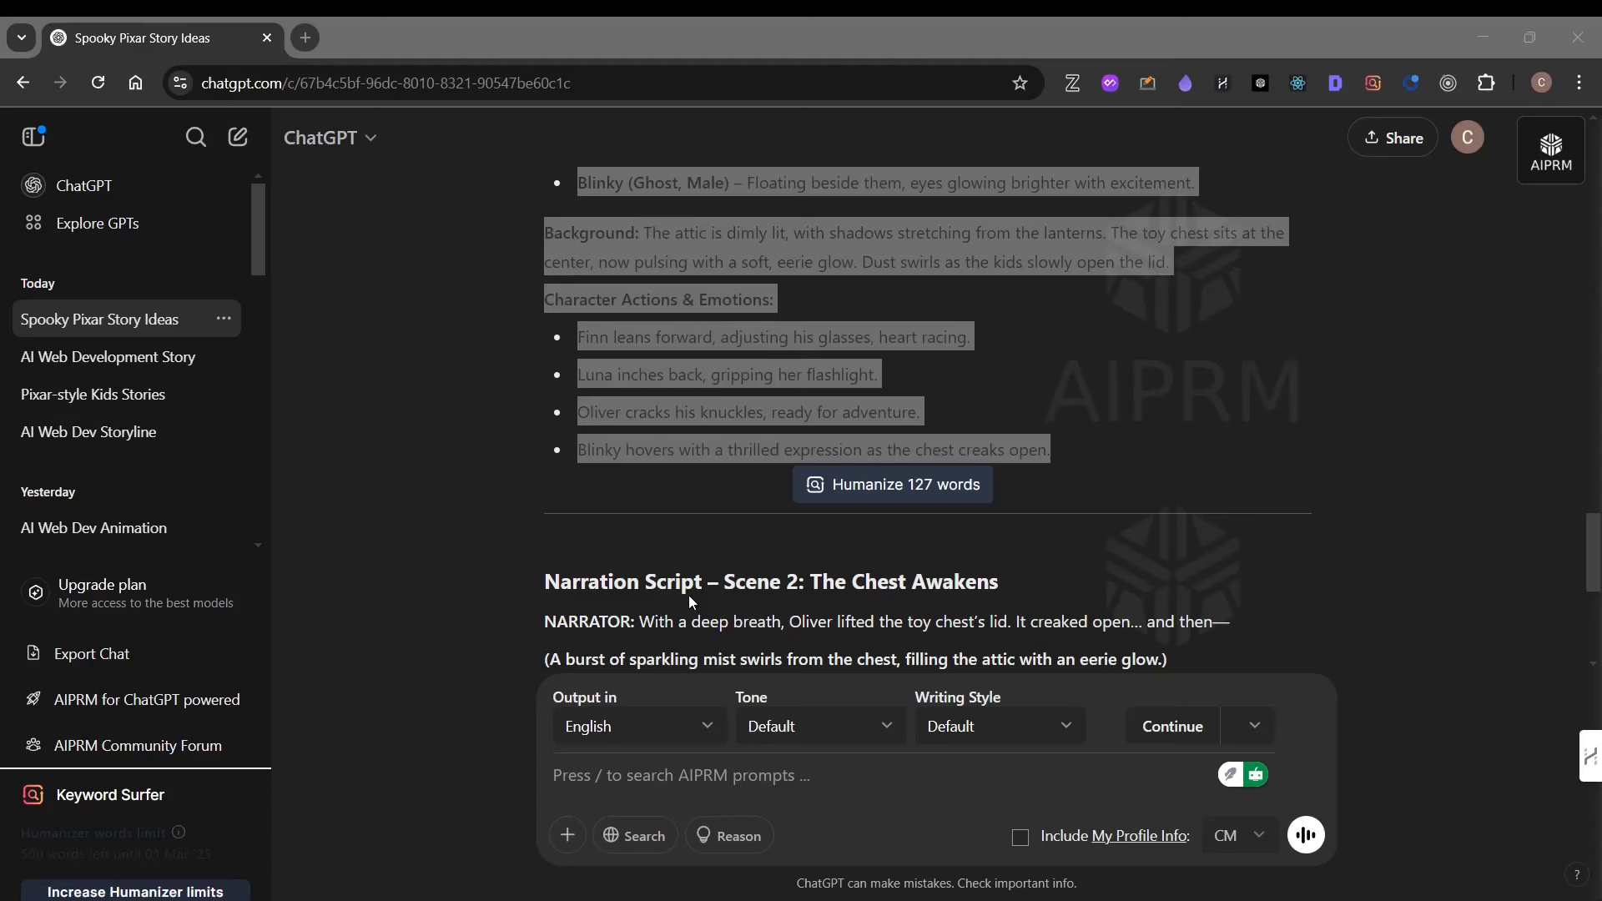
scroll(834, 501, down, 5)
click(794, 775)
text(Please continue)
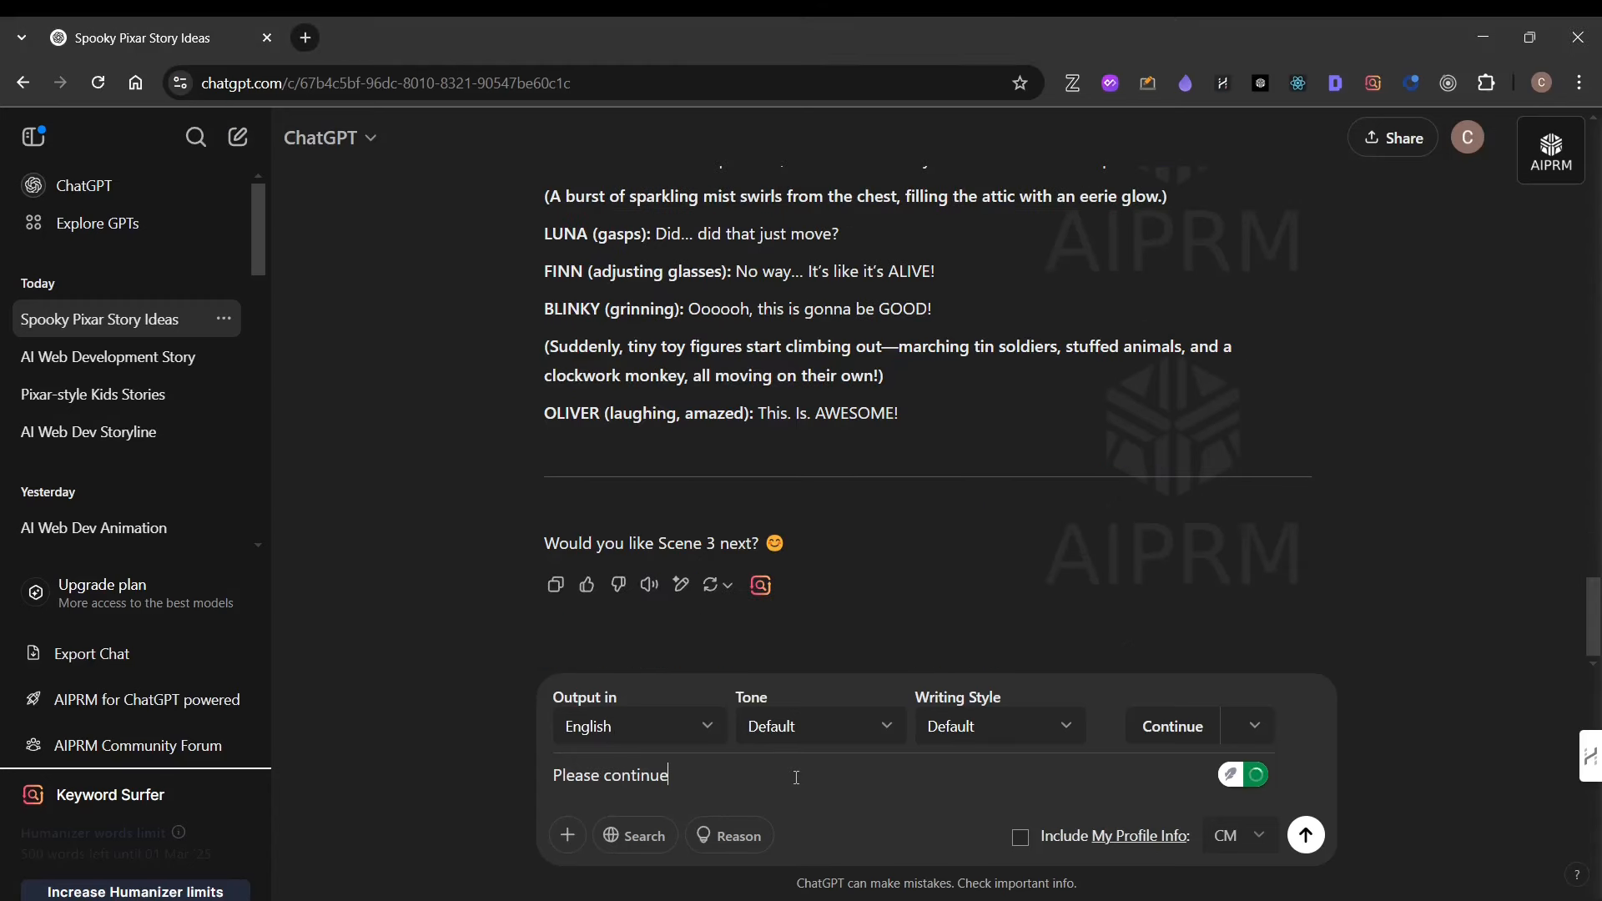
key(Return)
Switch to Leonardo.Ai and examine the generated Boo Crew images enlarged, starting with the first one.
key(alt+Tab)
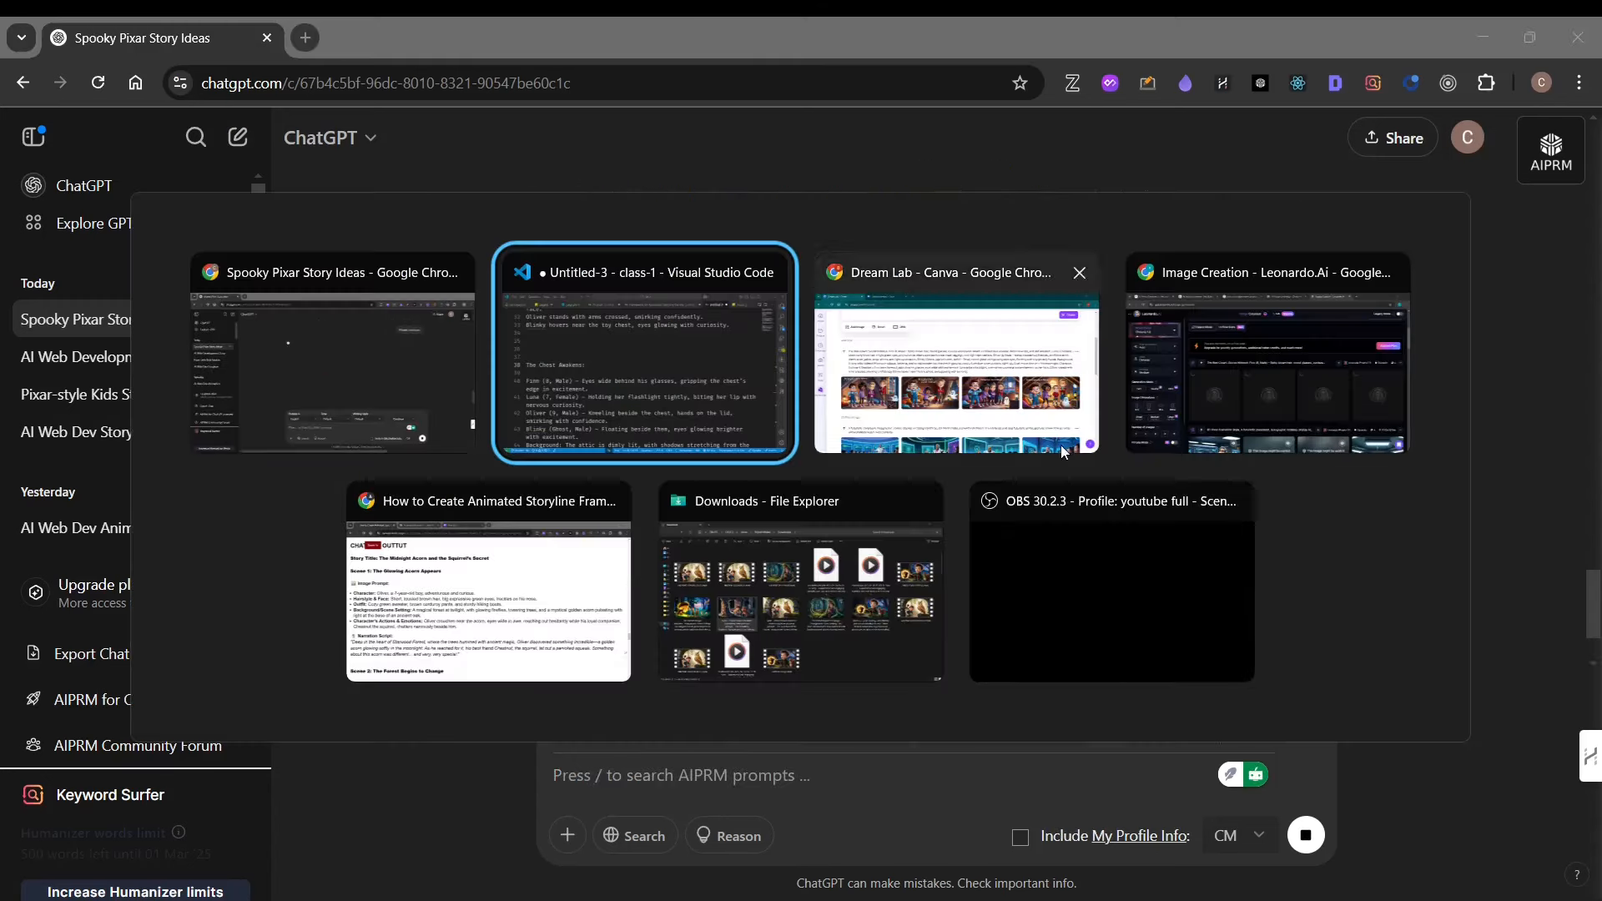
click(1174, 368)
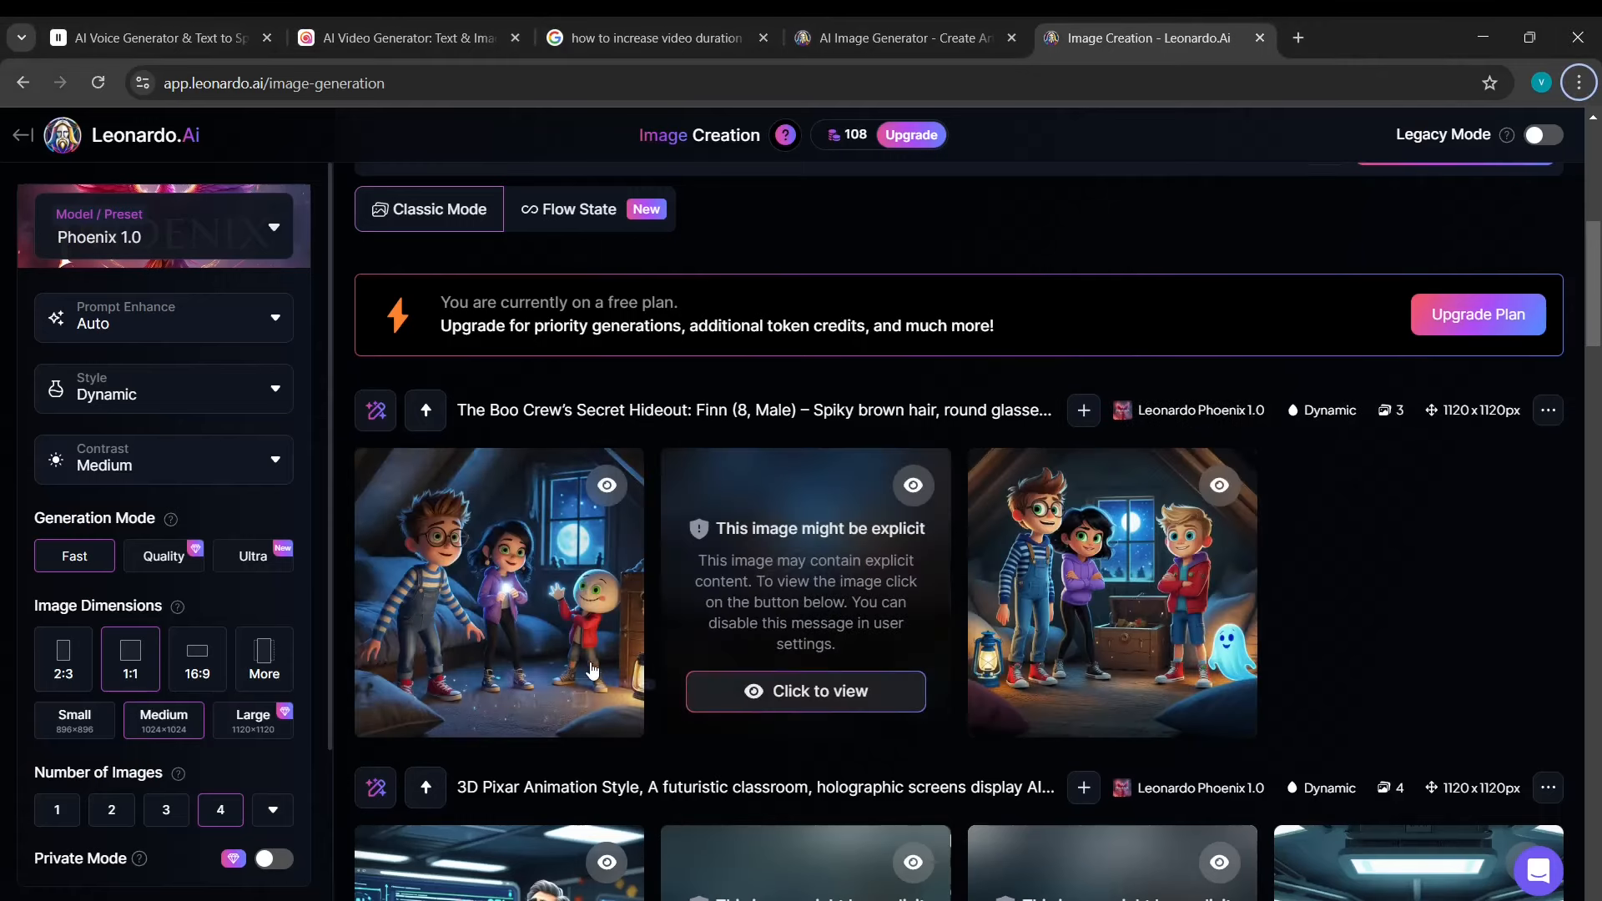
click(492, 563)
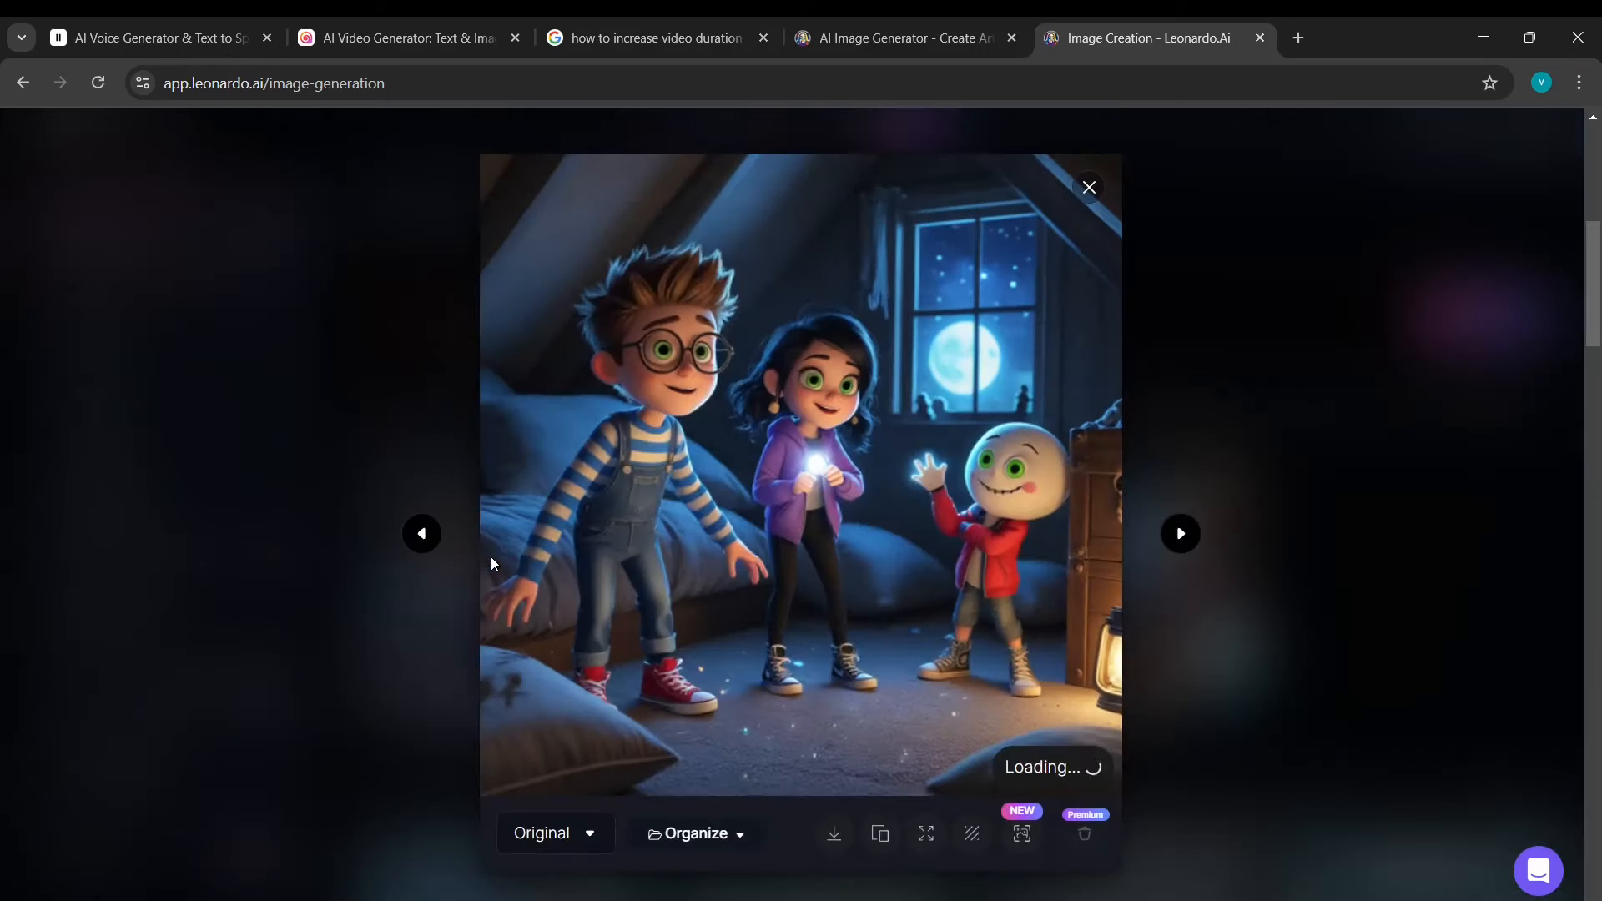
click(1181, 534)
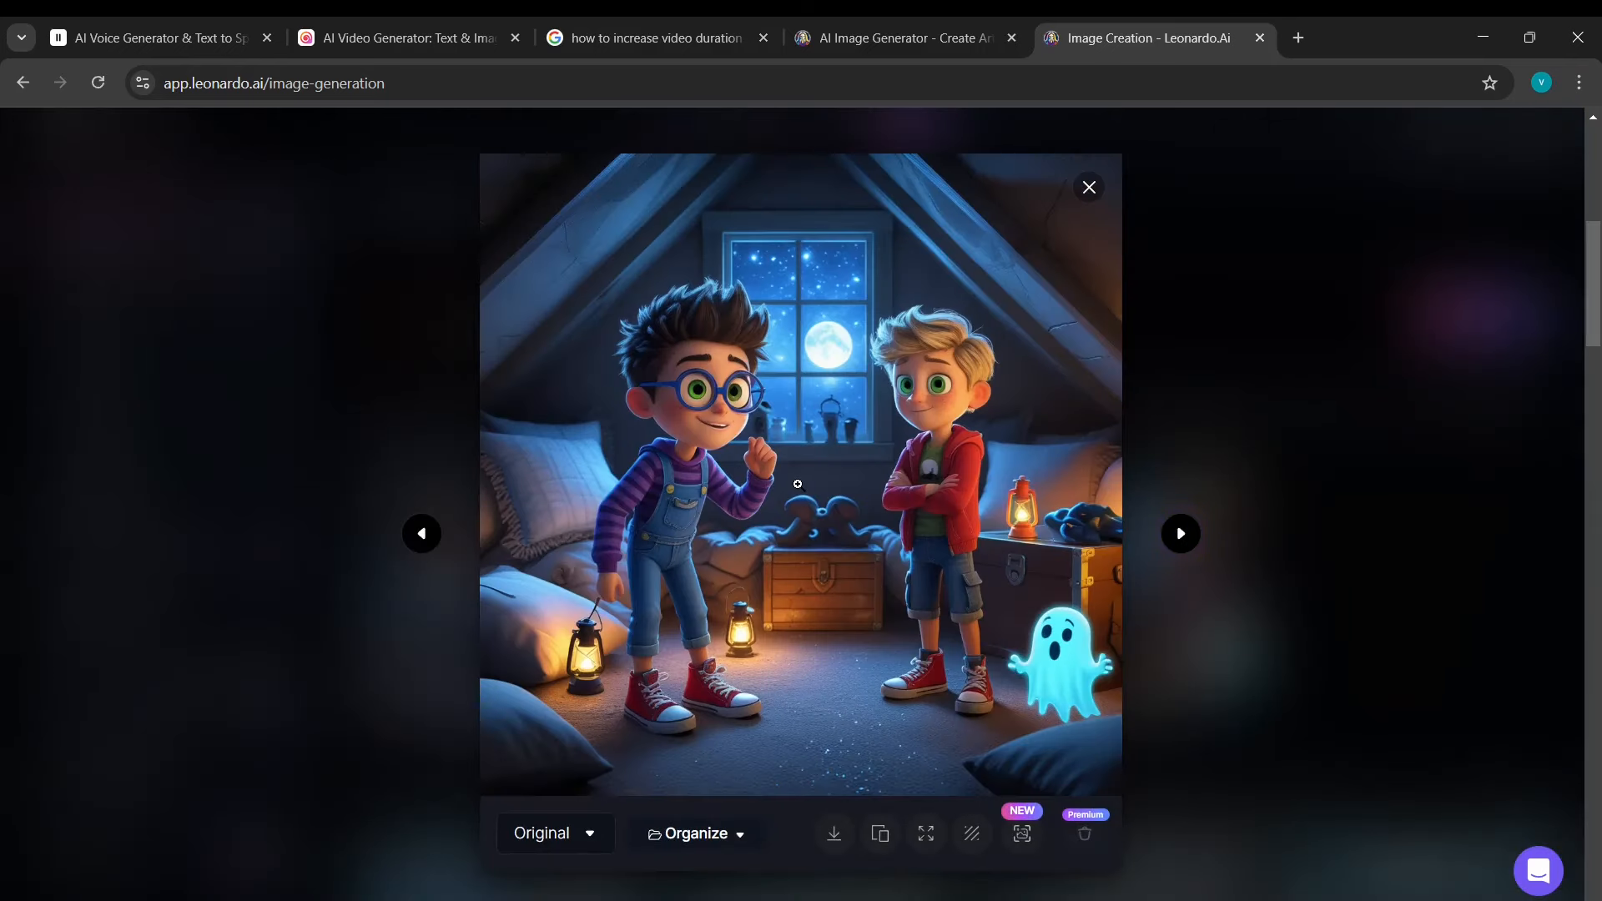
Switch to Canva Dream Lab and compare its Boo Crew images with the Leonardo.Ai versions.
key(alt+Tab)
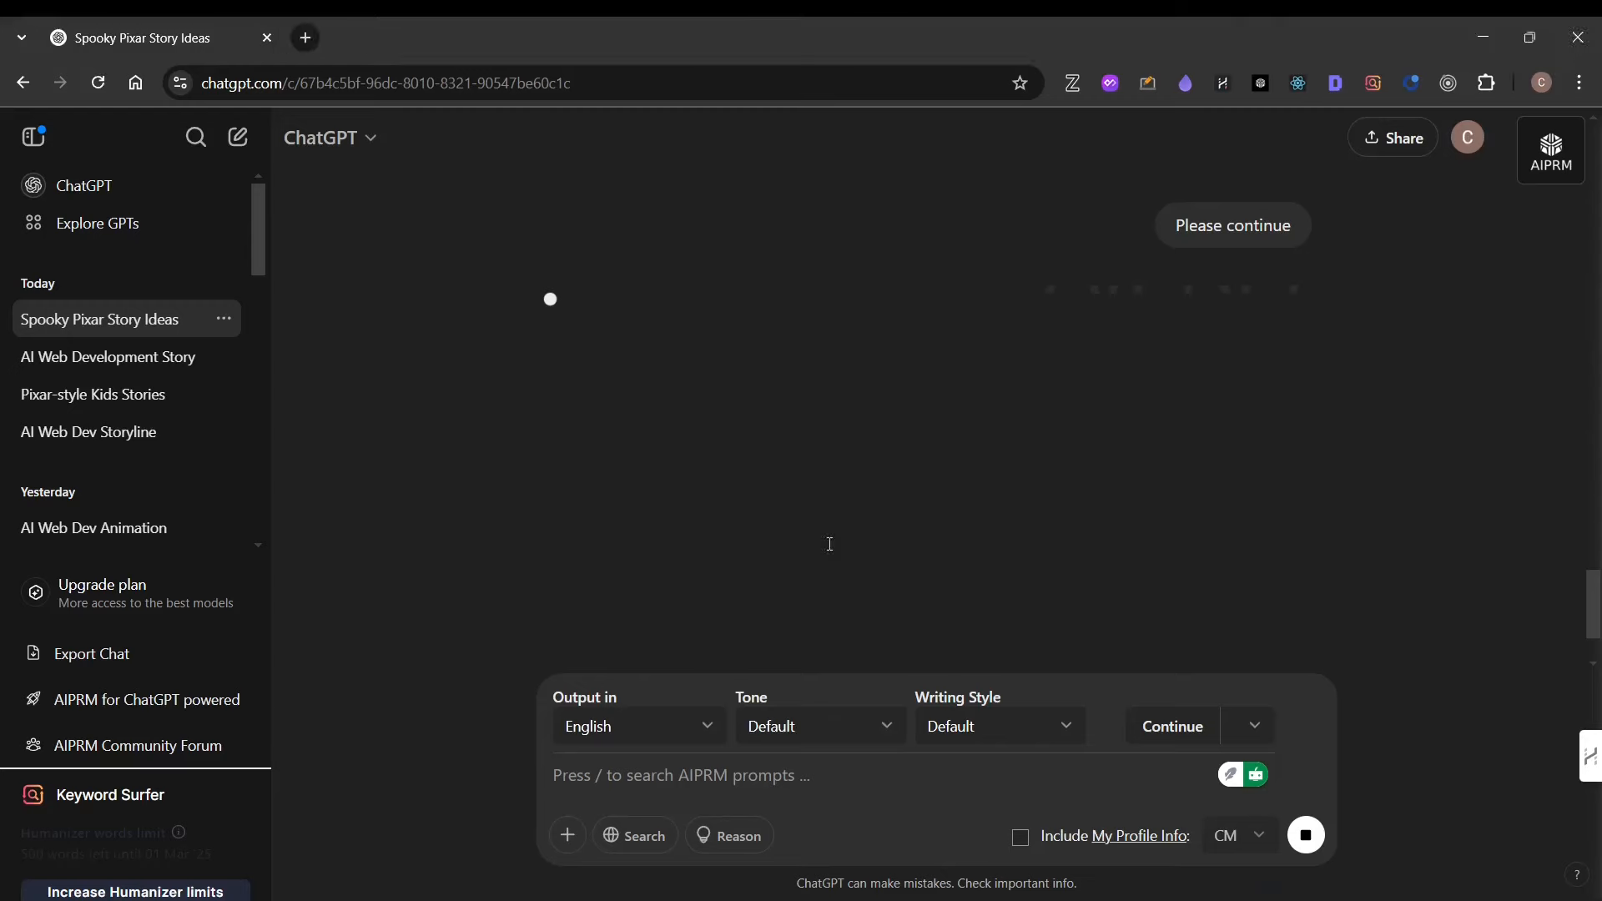
key(alt+Tab)
key(Tab)
key(Tab)
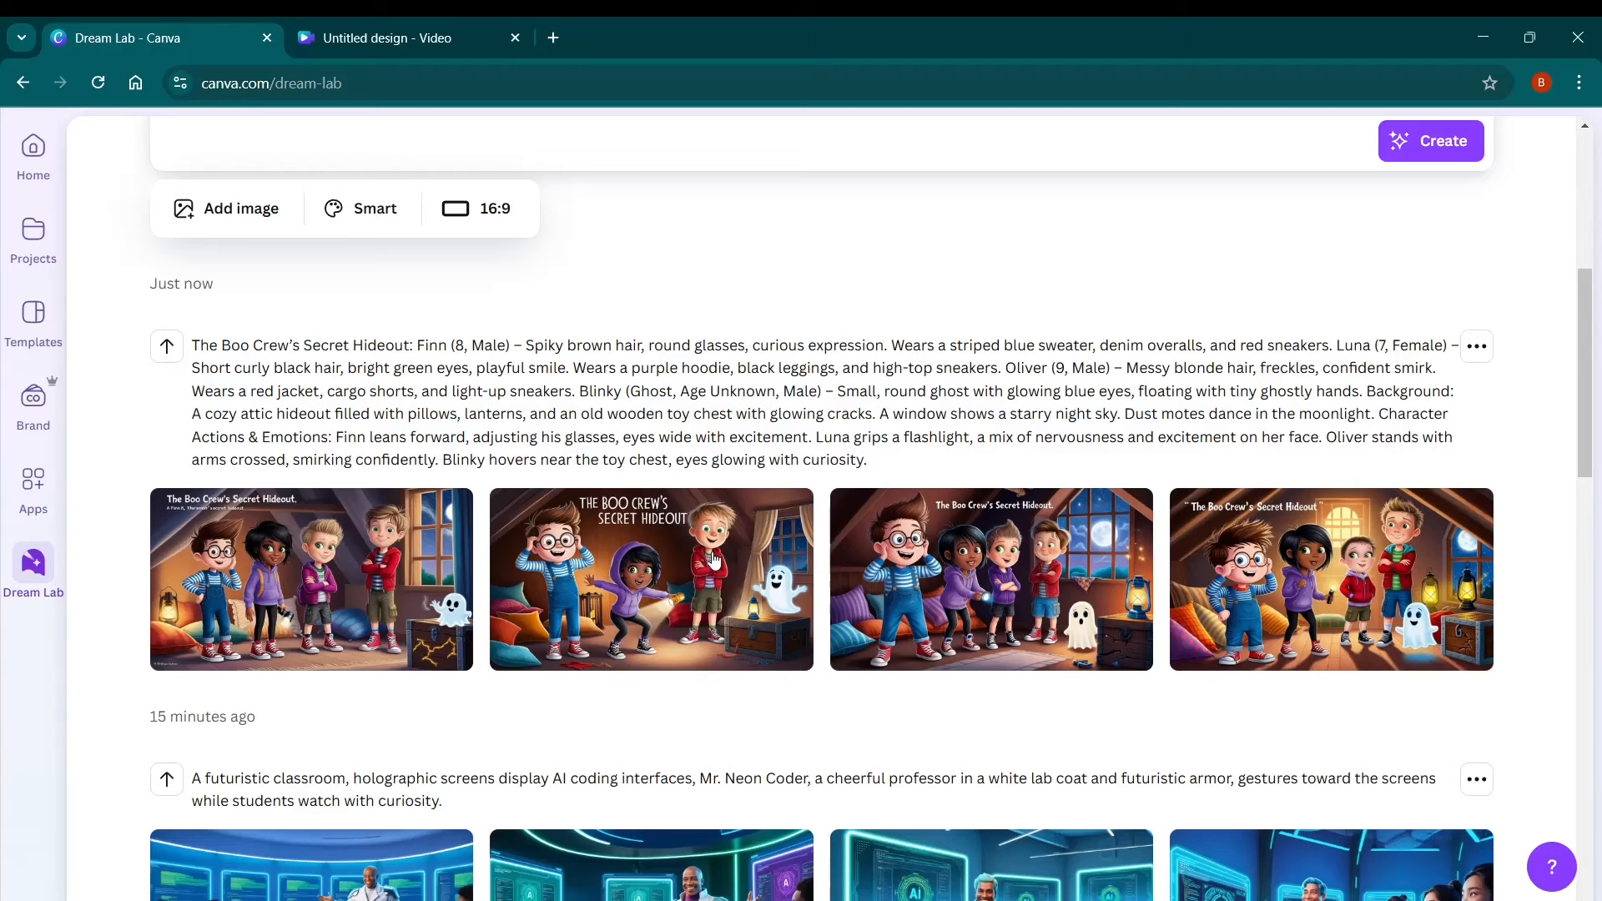
mouse_move(705, 599)
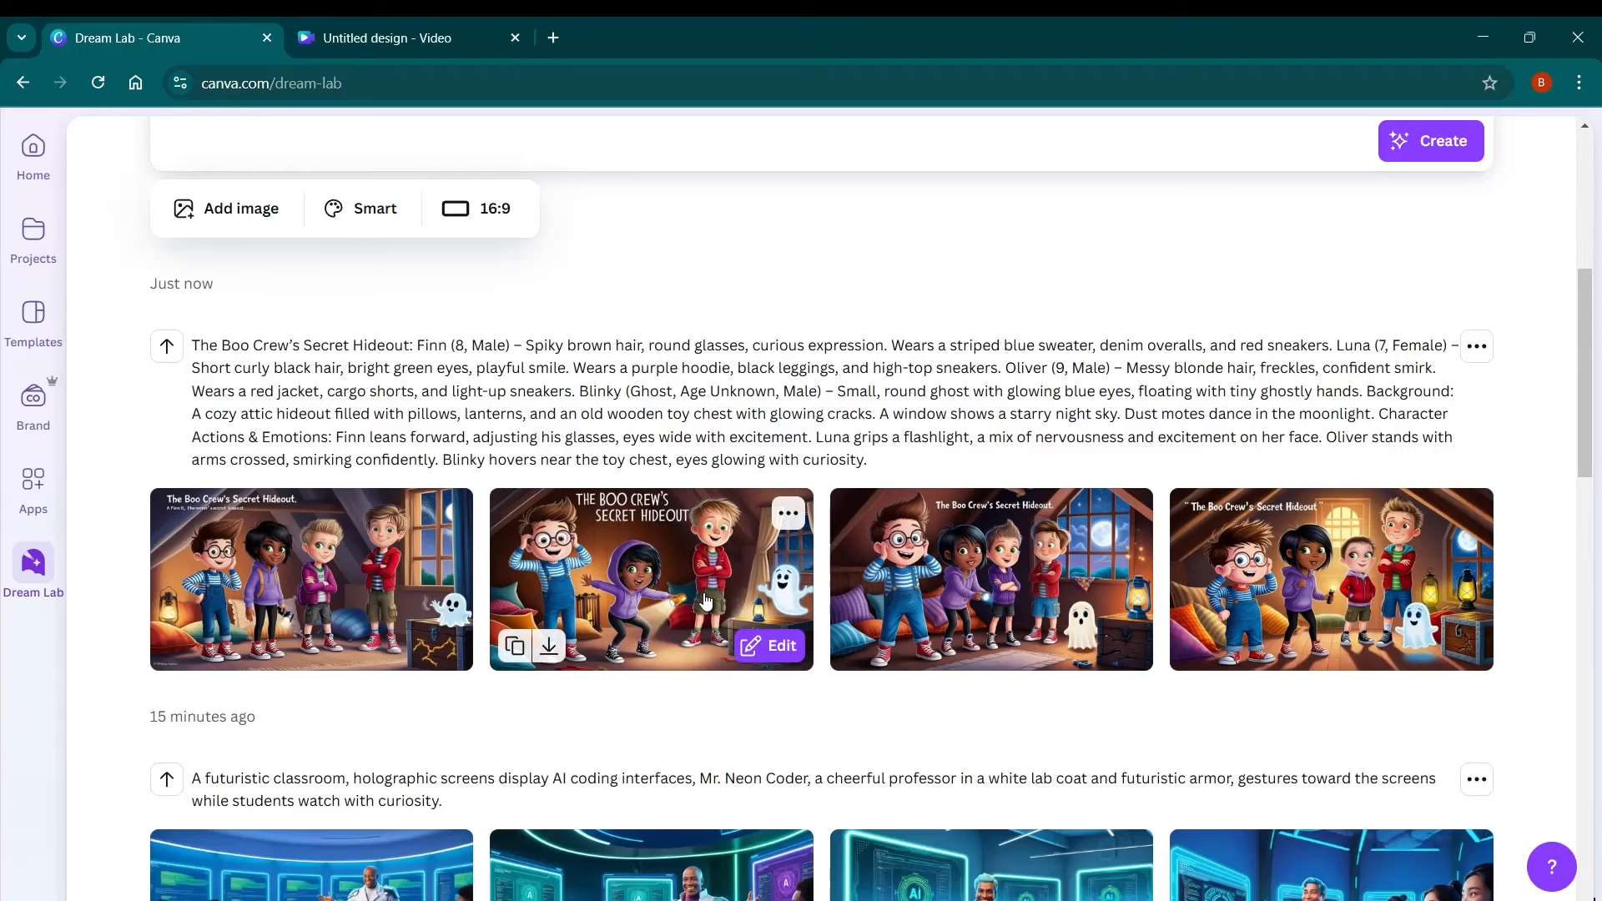
Return to the ChatGPT conversation and review the Scene 3 reply and the Scene 2 narration and image prompt.
key(alt+Tab)
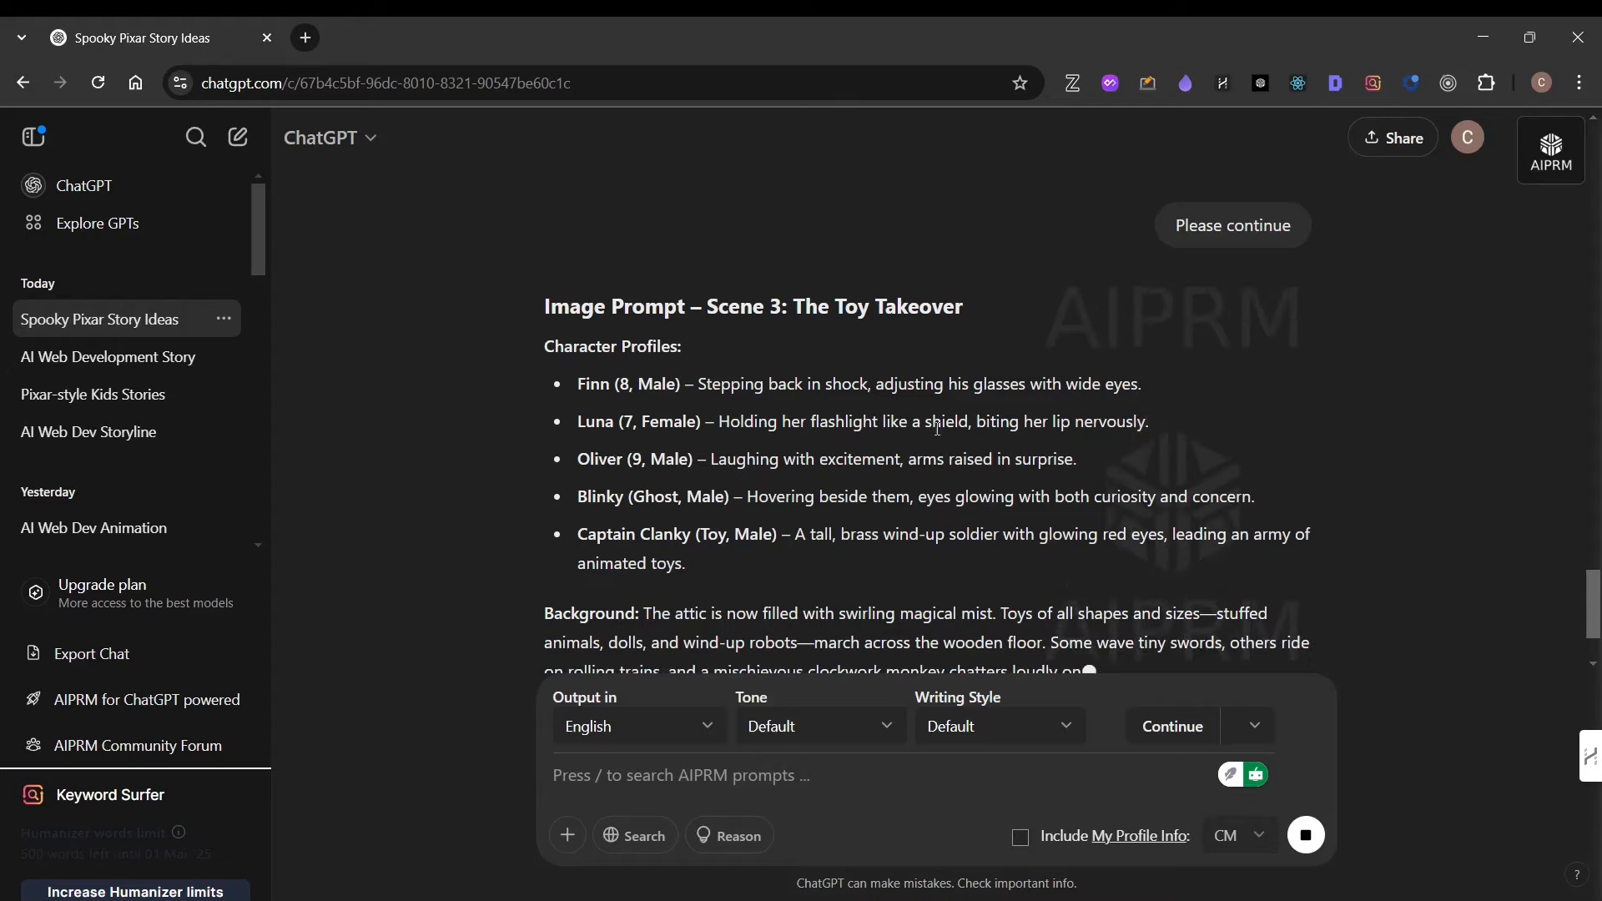
scroll(843, 404, up, 3)
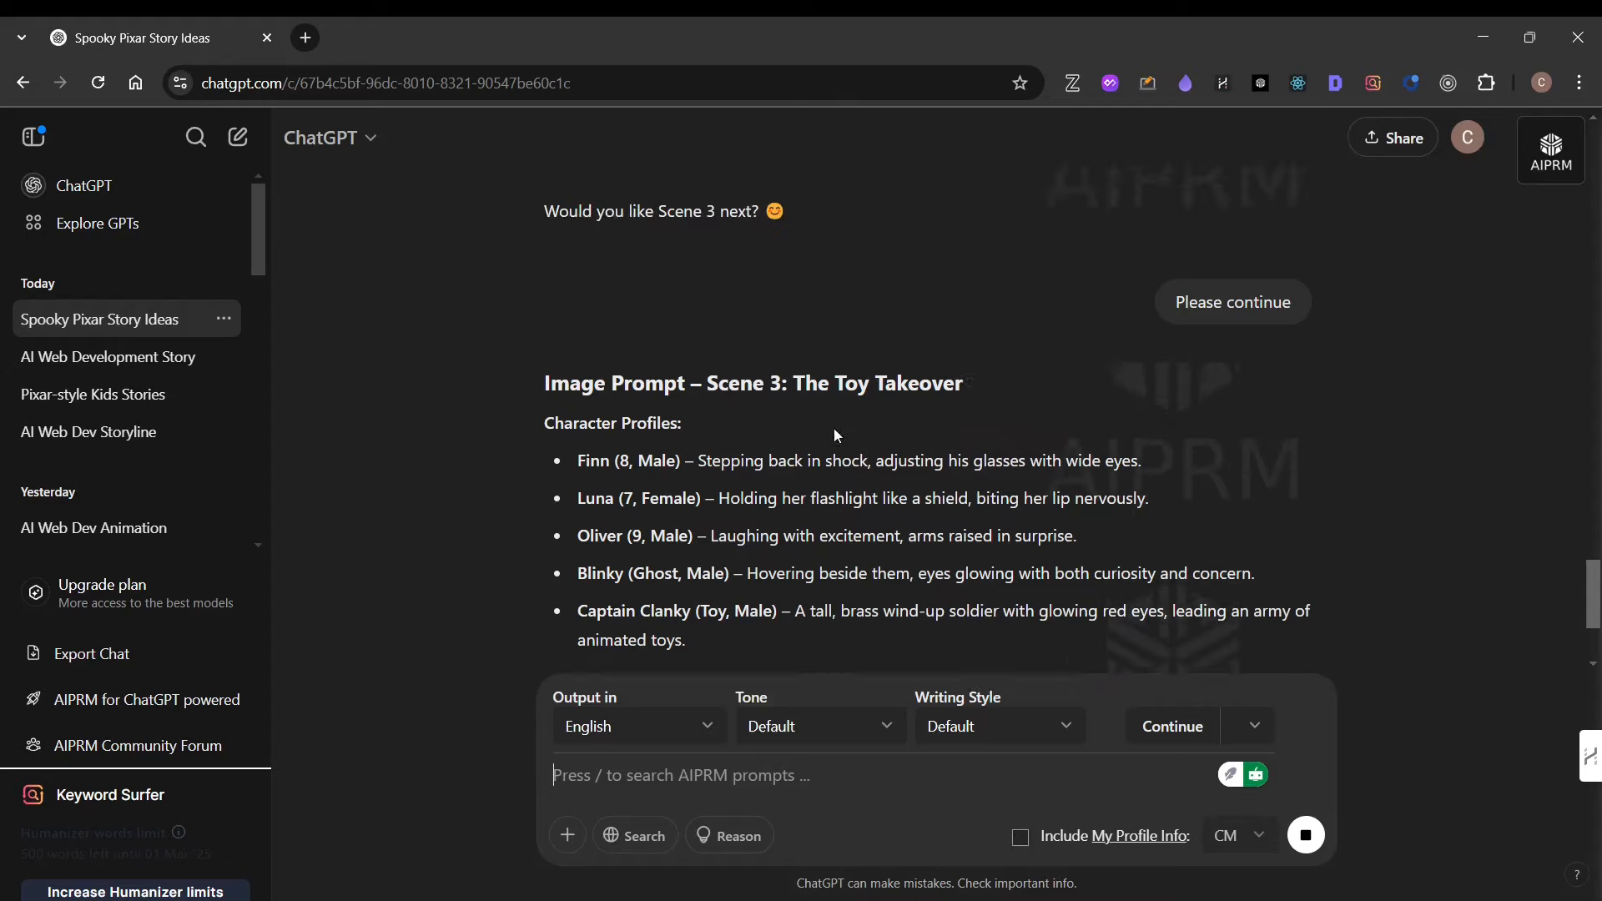
scroll(822, 511, down, 1)
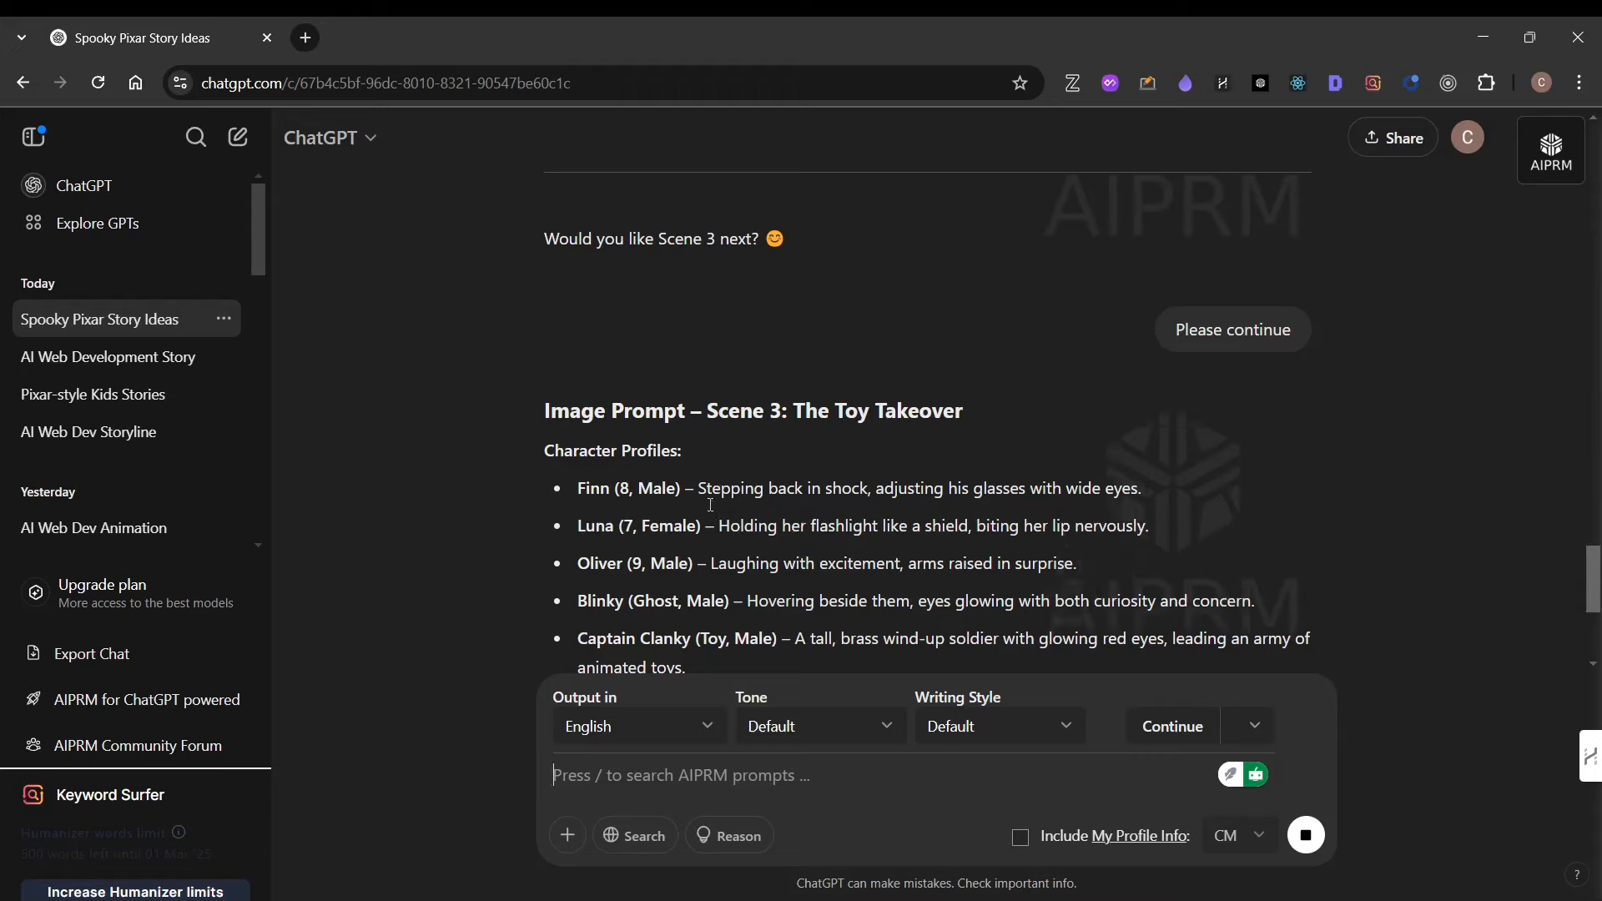
scroll(841, 511, up, 8)
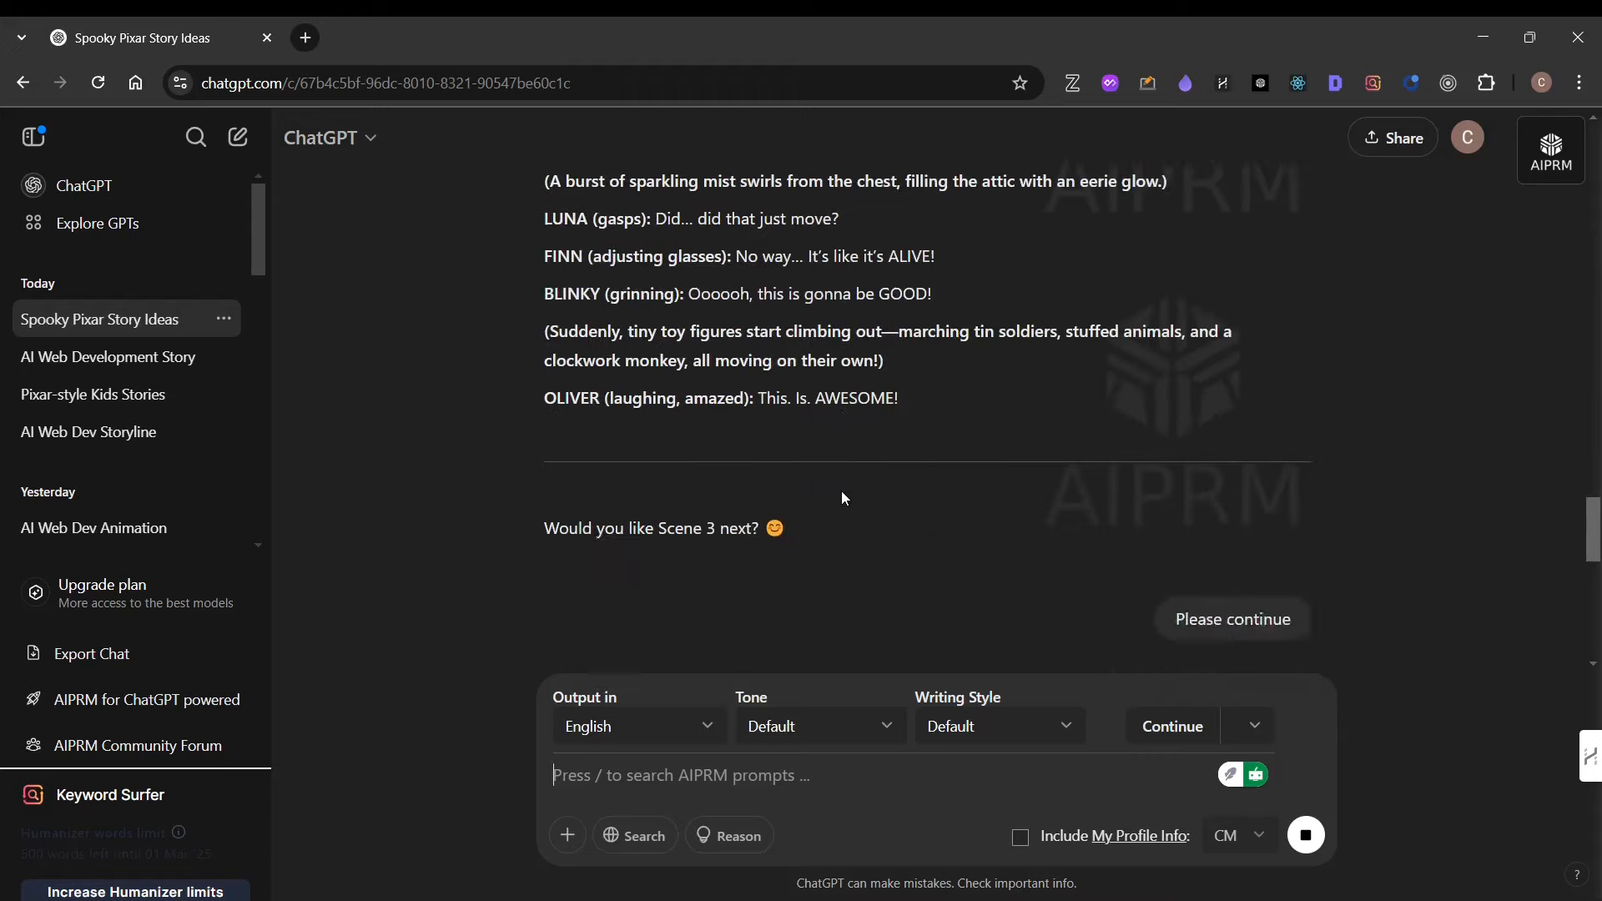
scroll(841, 498, down, 2)
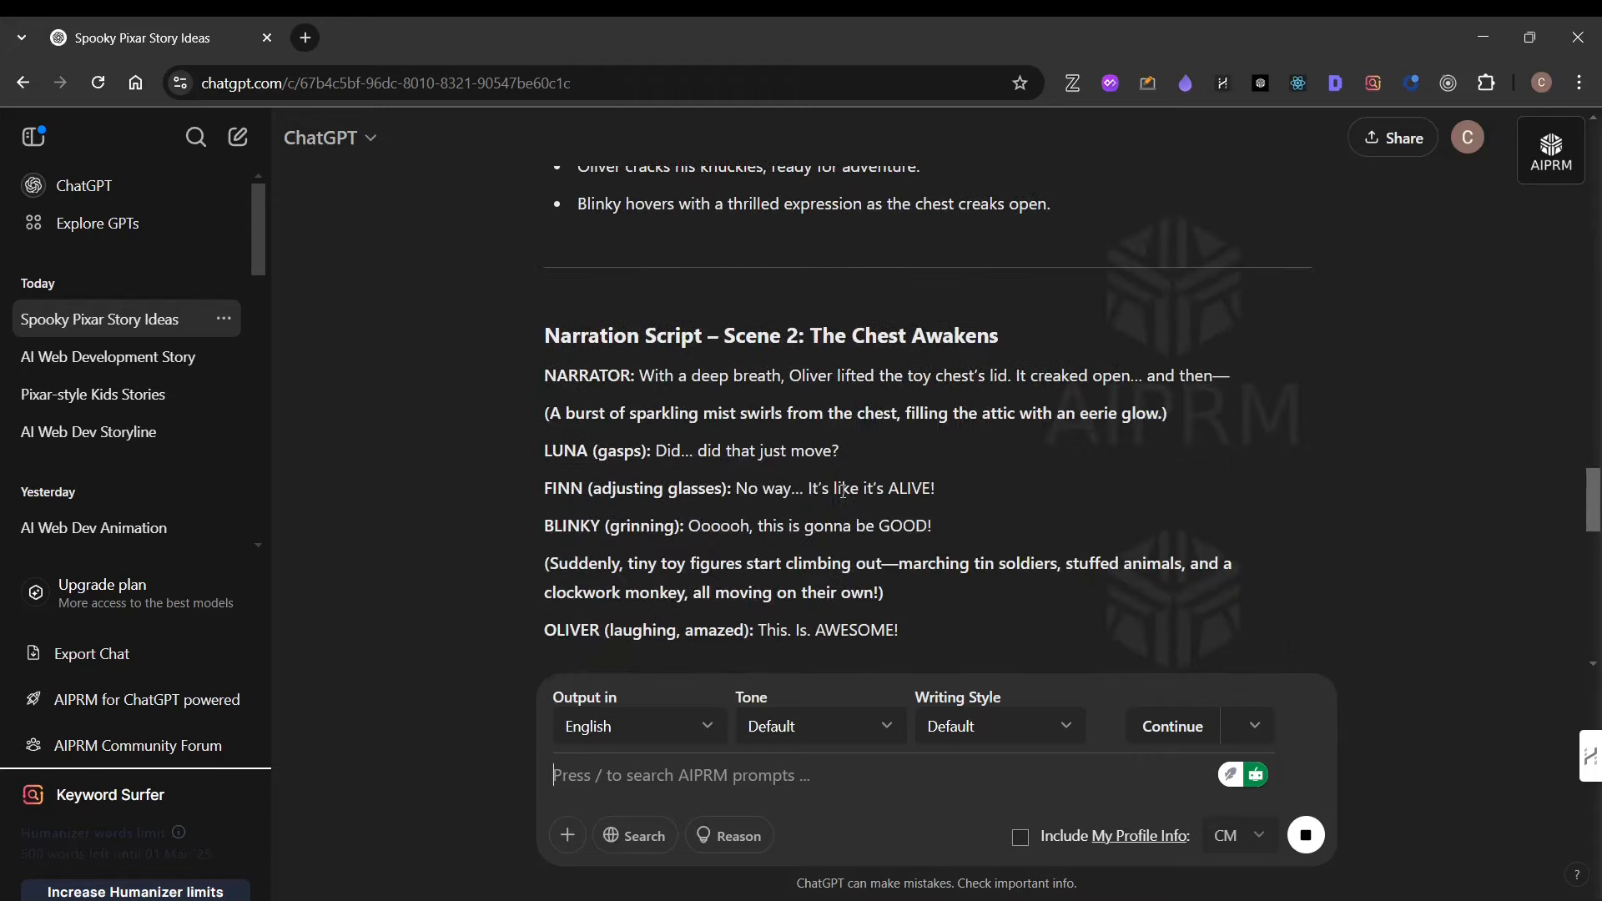
scroll(841, 498, up, 3)
scroll(841, 498, up, 3)
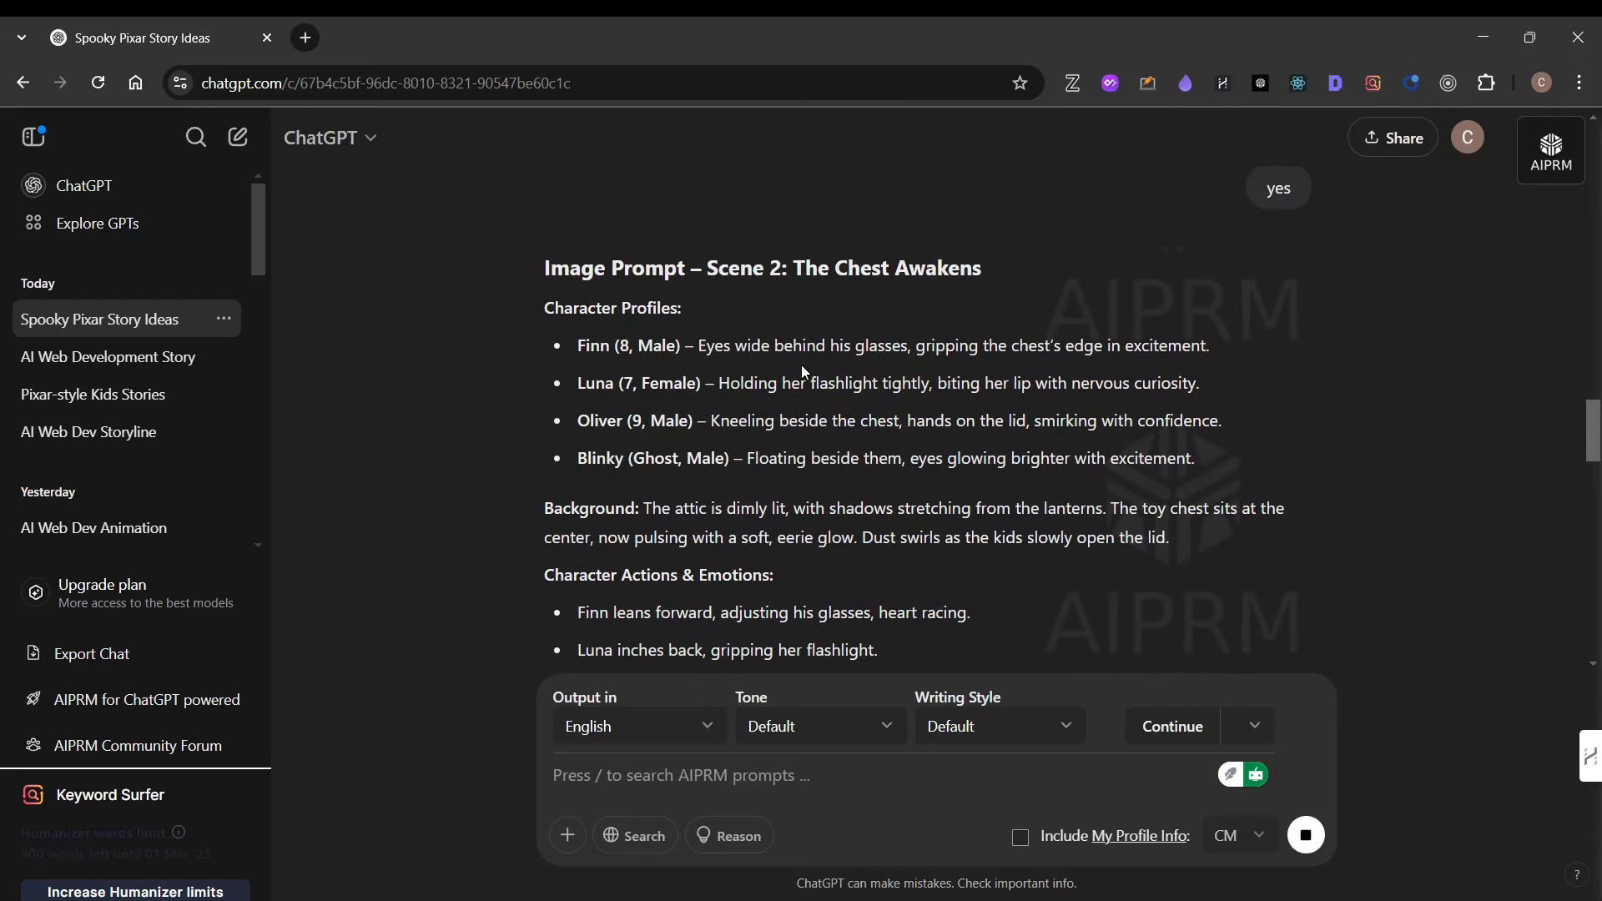
Switch to Visual Studio Code and copy the complete Scene 2 prompt, from "The Chest Awakens:" through Blinky's last action line.
key(alt+Tab)
key(Tab)
key(Tab)
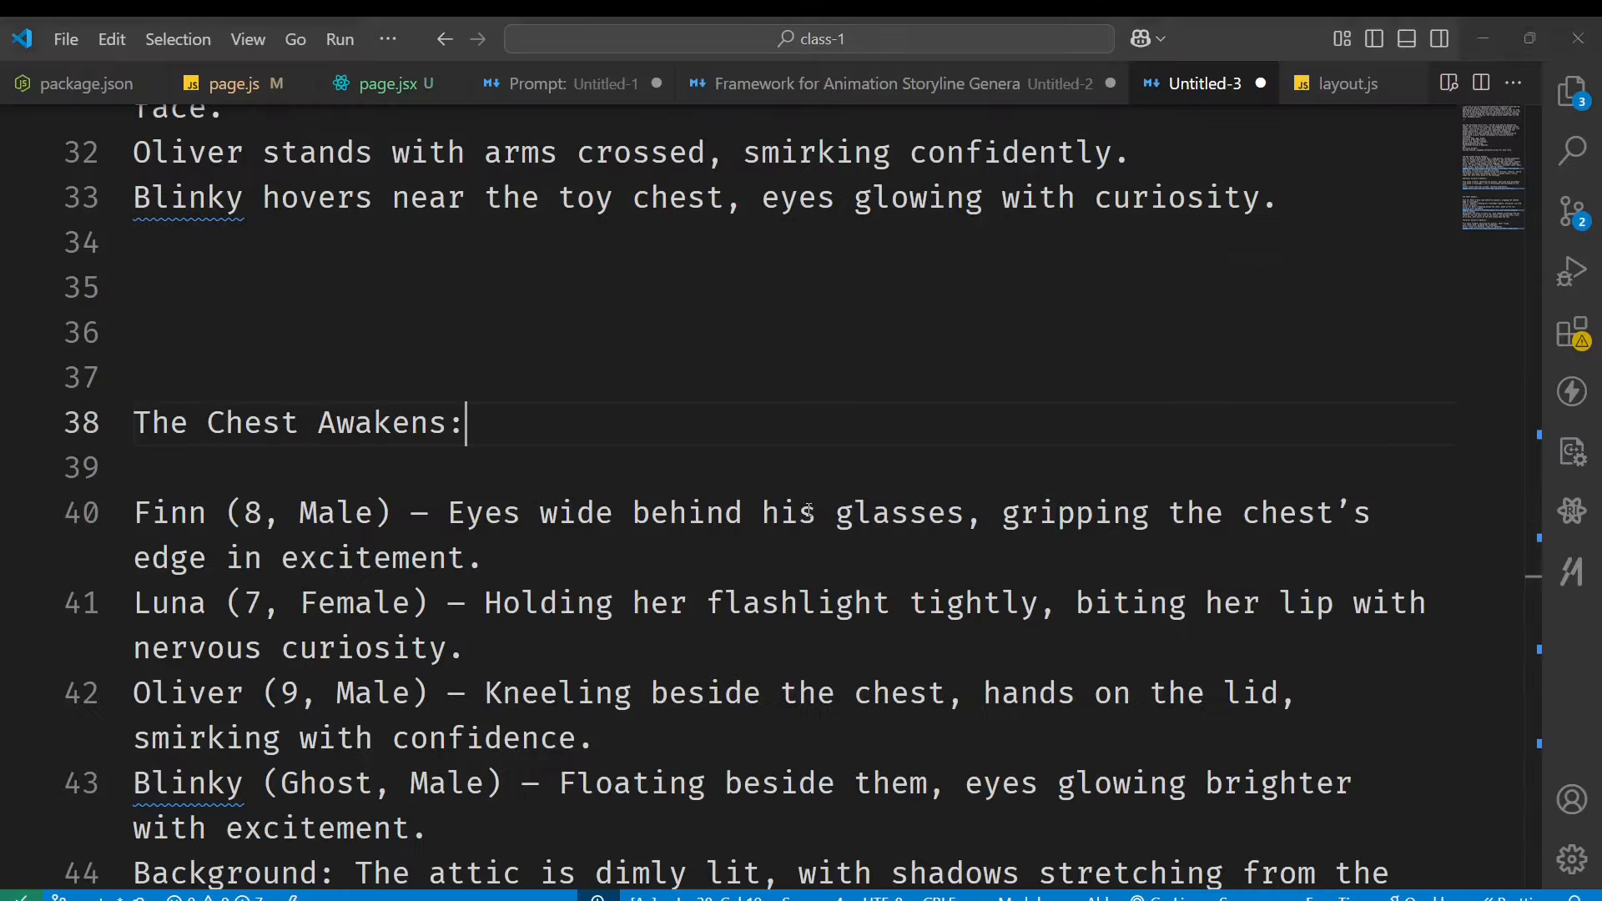
click(718, 584)
scroll(717, 584, up, 10)
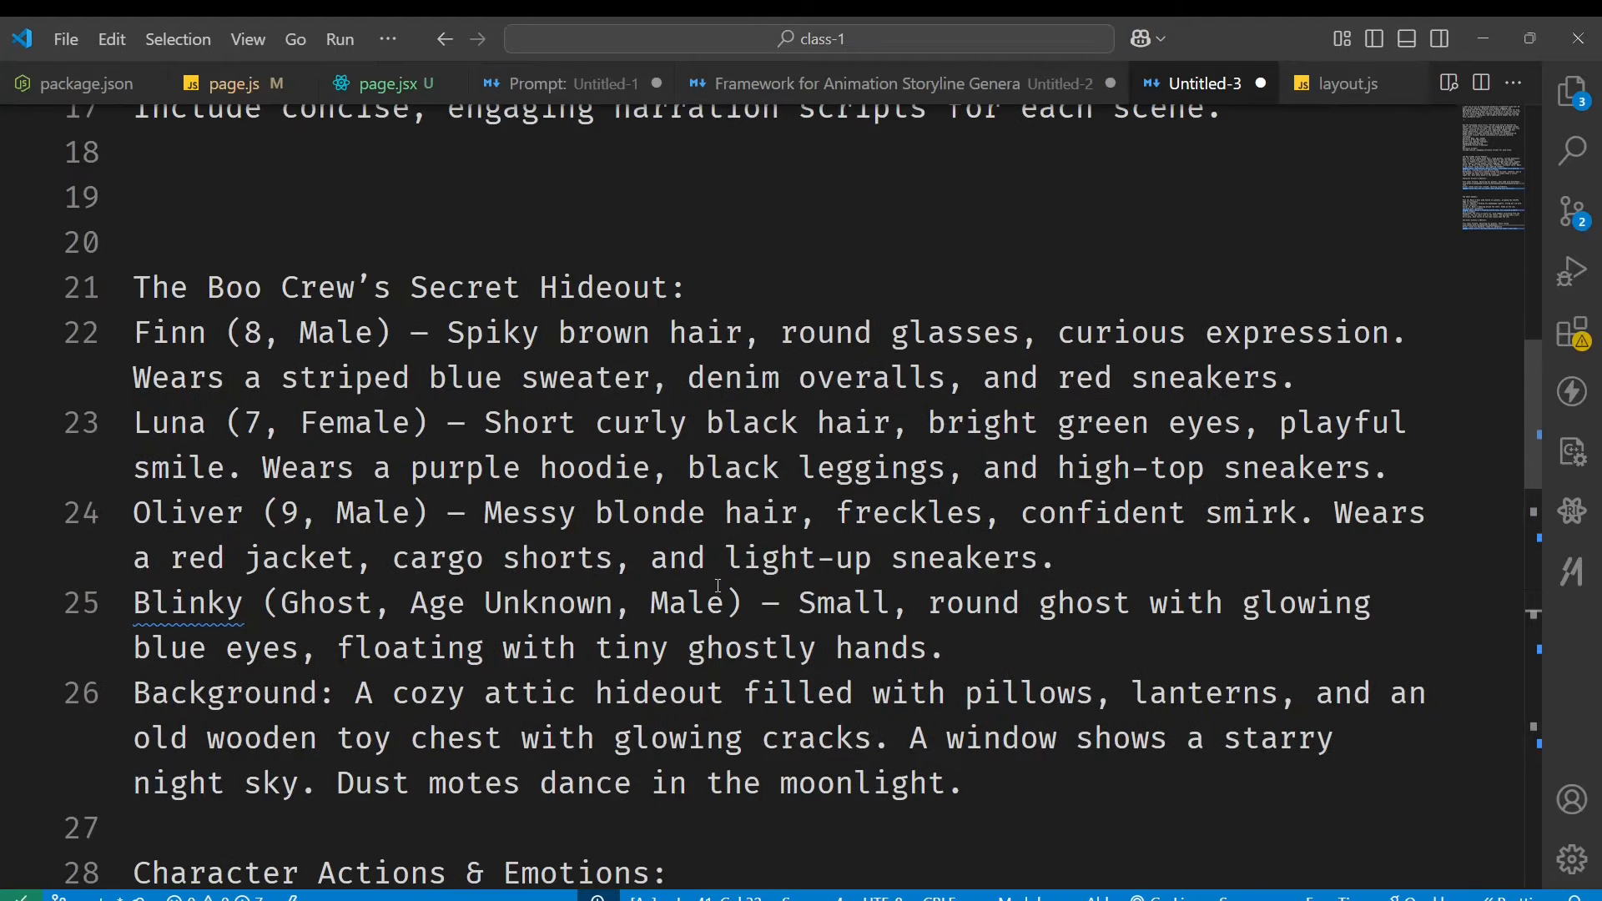
scroll(725, 349, down, 10)
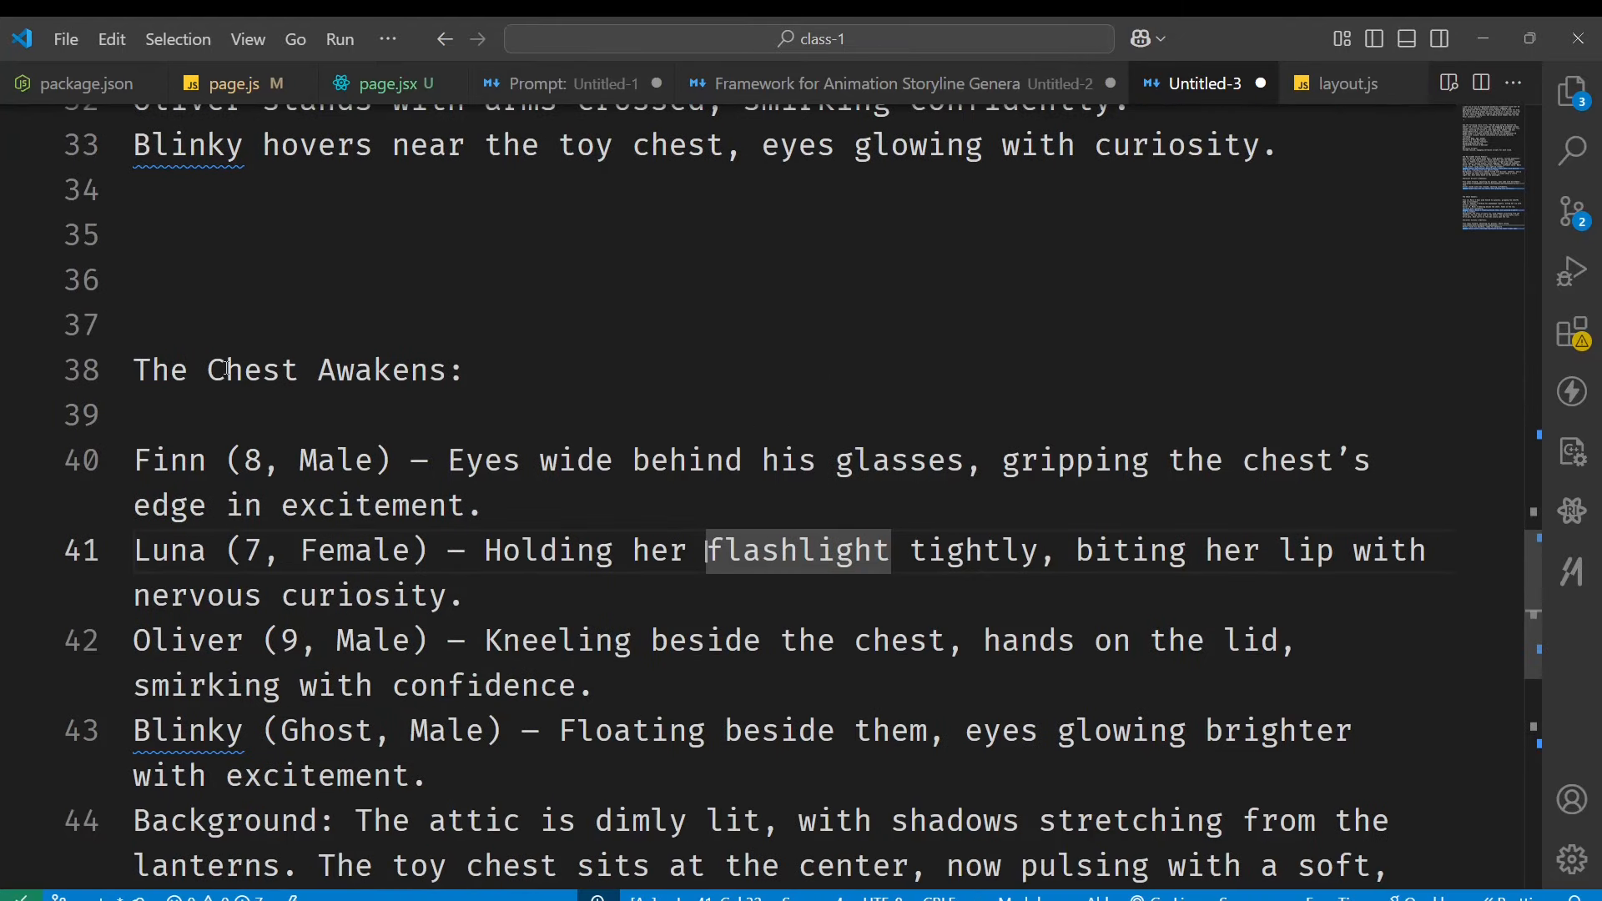
click(138, 367)
scroll(559, 482, down, 6)
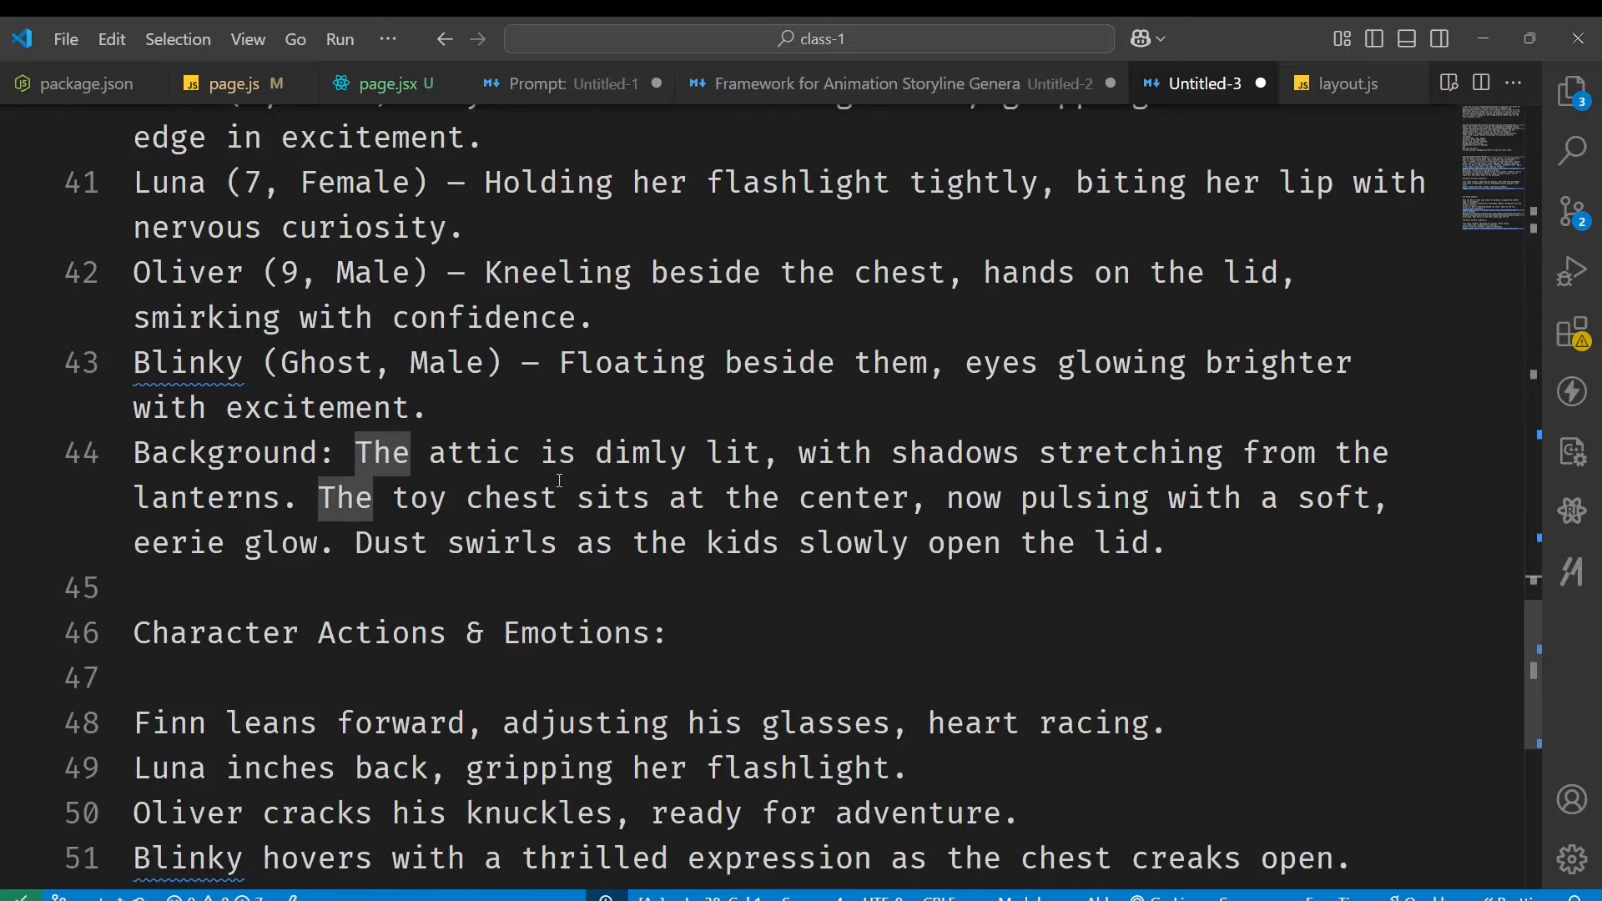
key(ctrl+a)
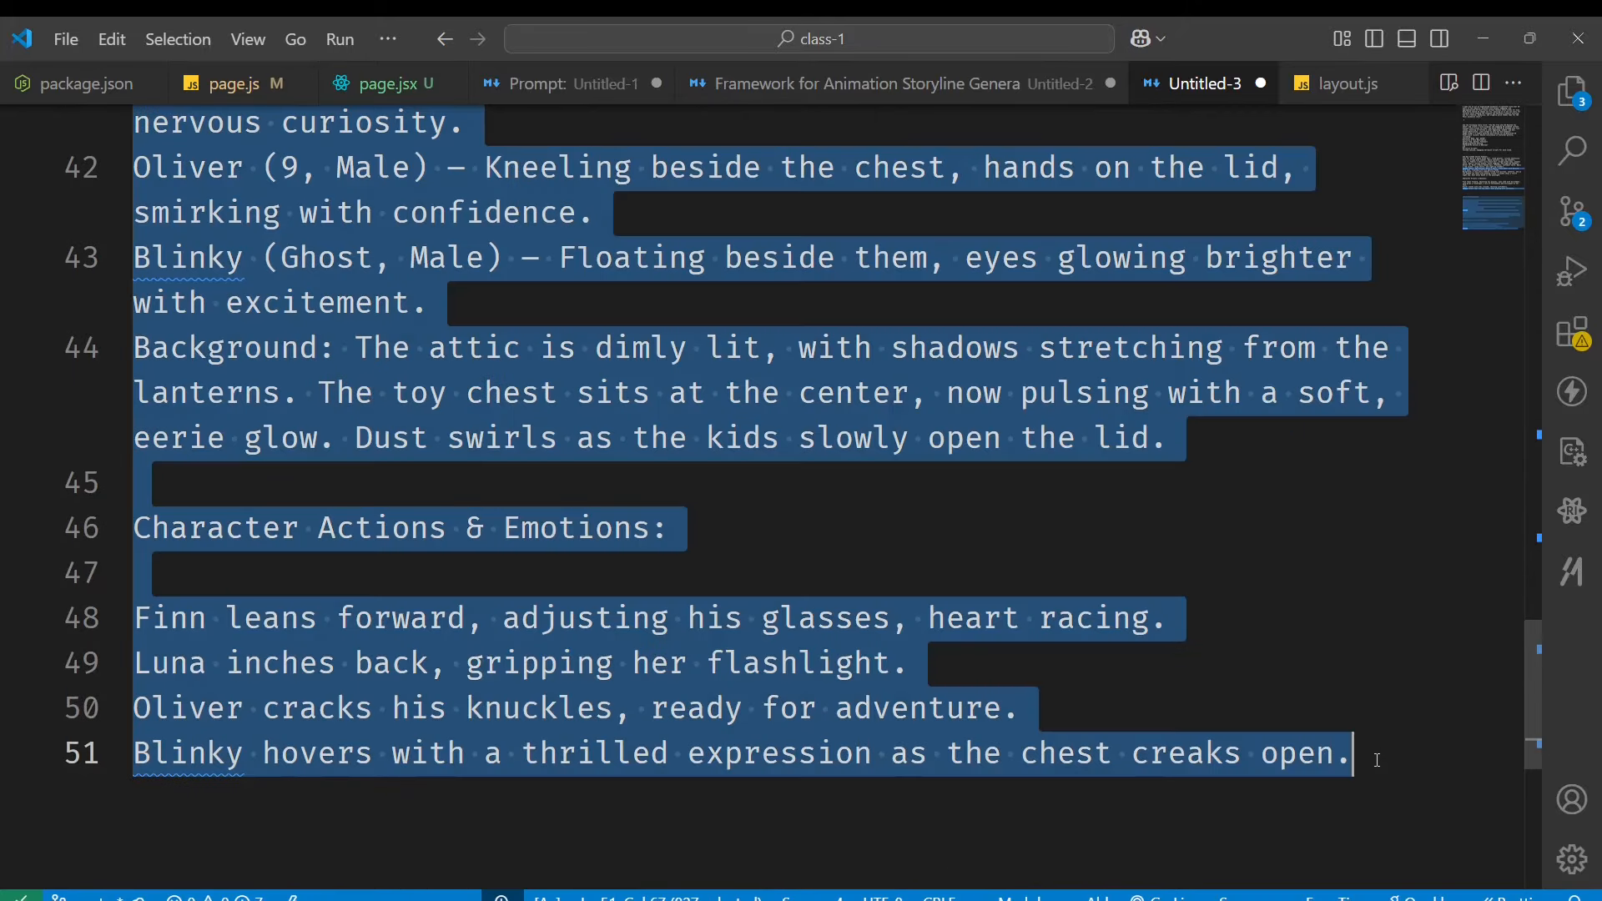
Switch to Canva Dream Lab and download the first of the four "The Boo Crew's Secret Hideout" images.
key(alt+Tab)
key(alt+Tab)
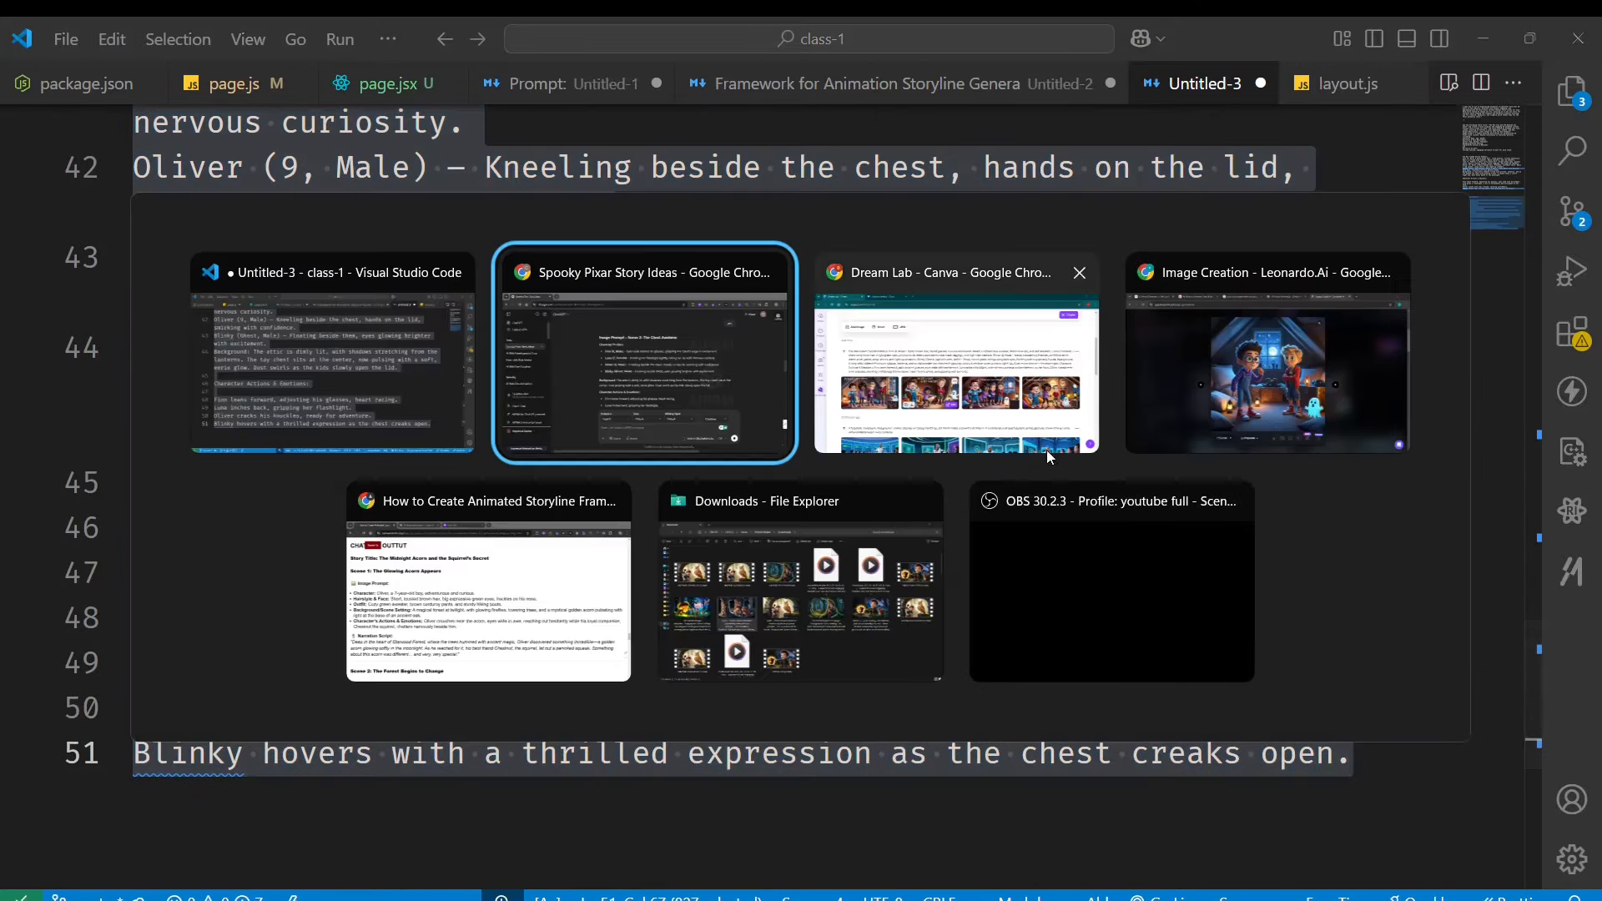
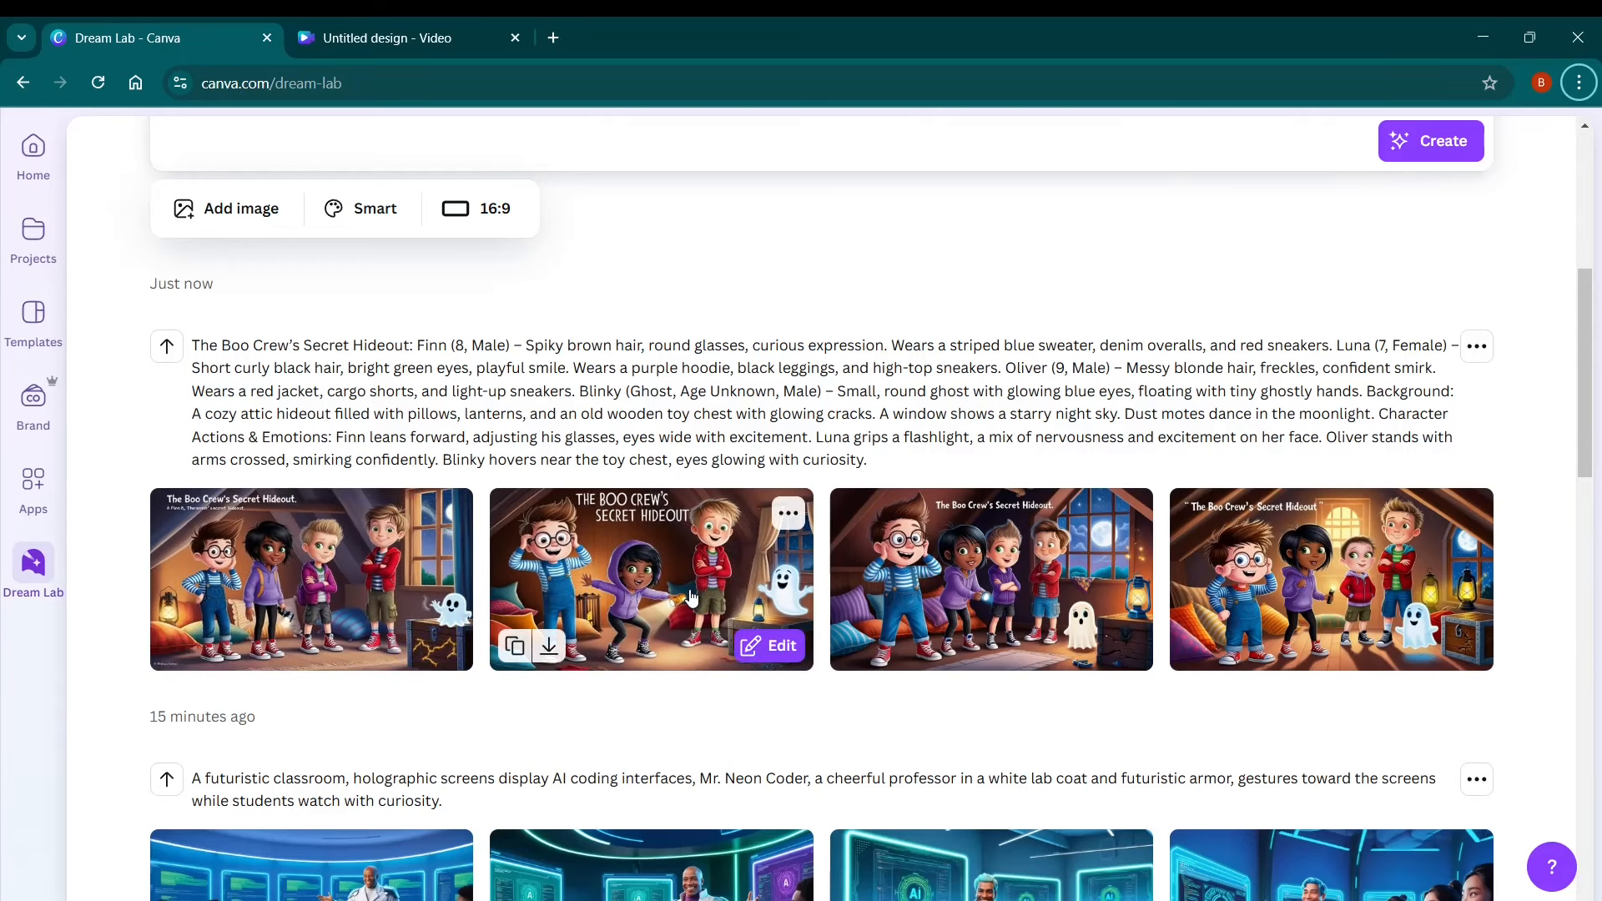
scroll(690, 595, up, 5)
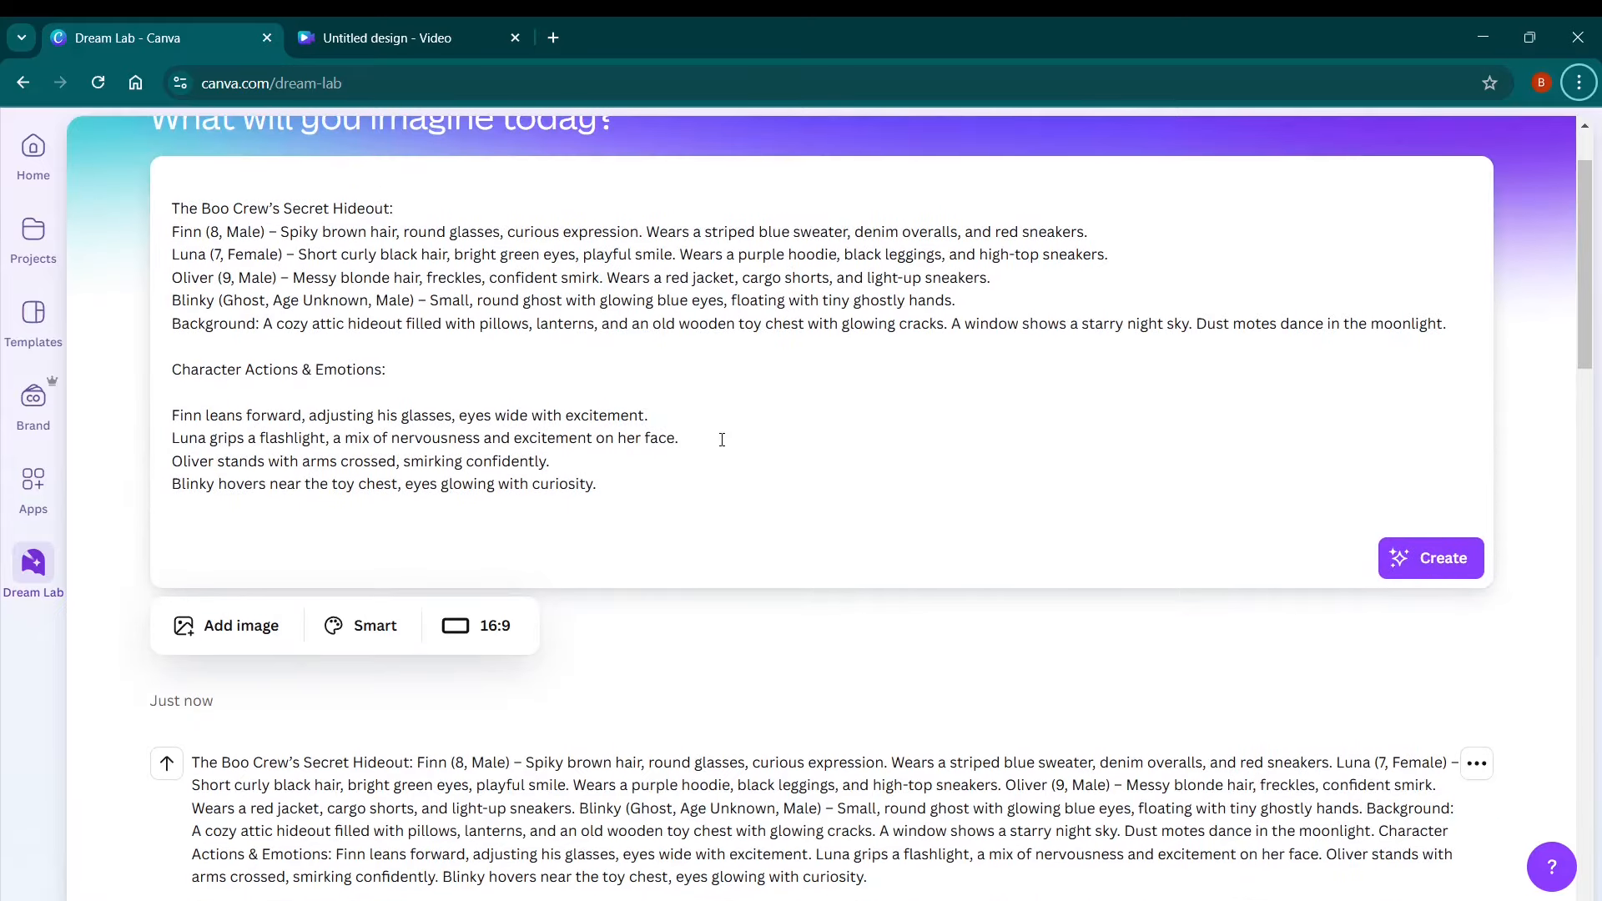
scroll(746, 454, down, 4)
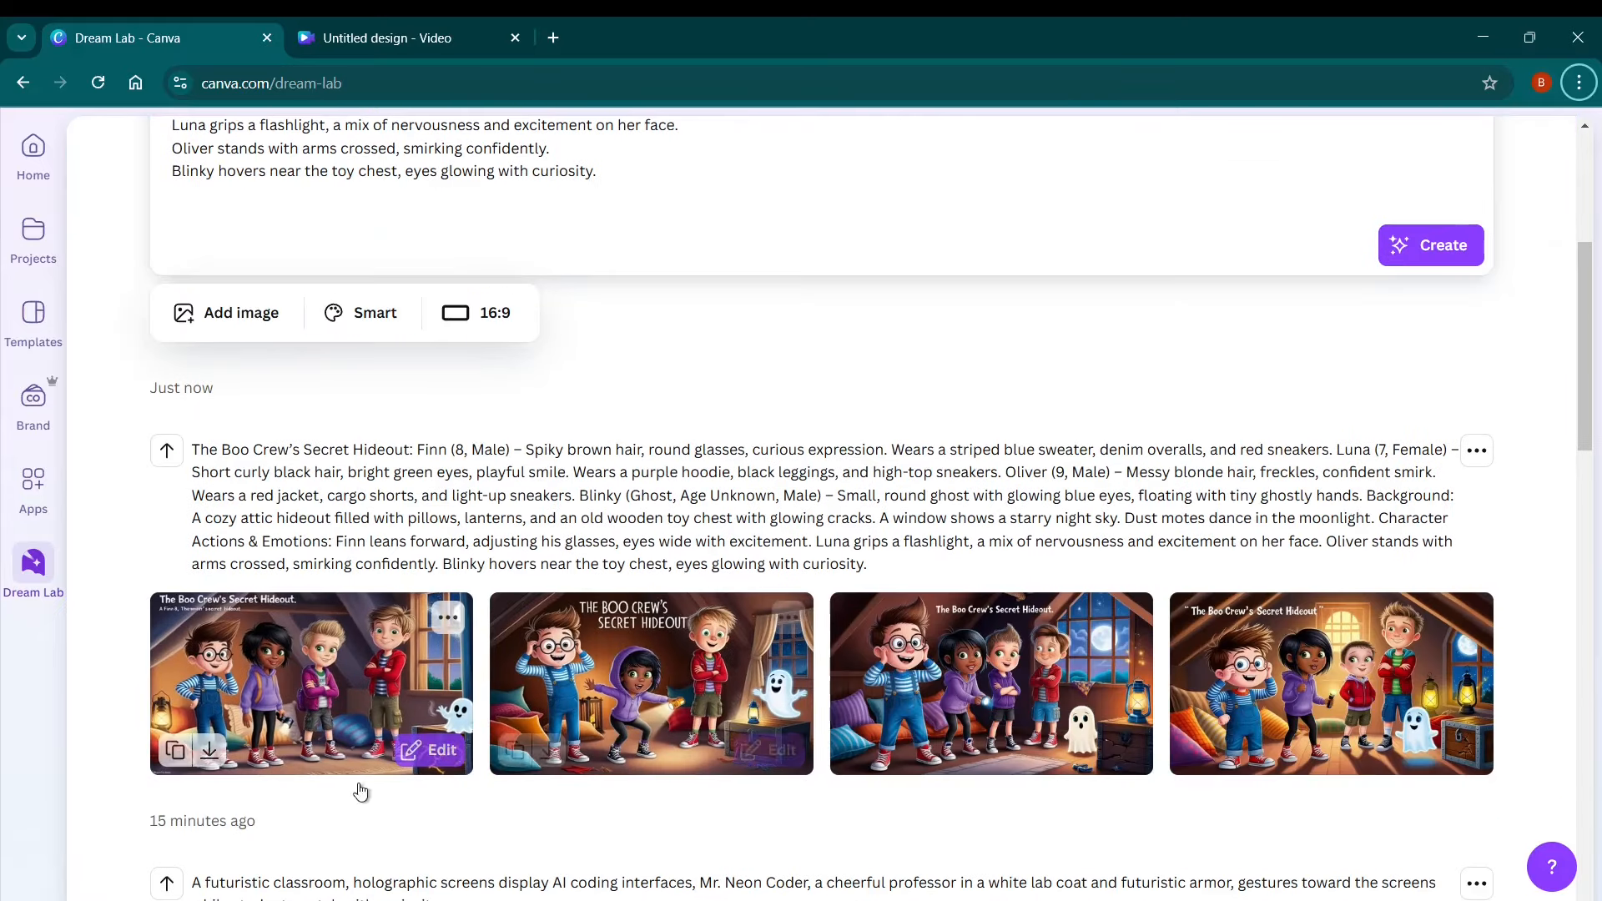
click(209, 751)
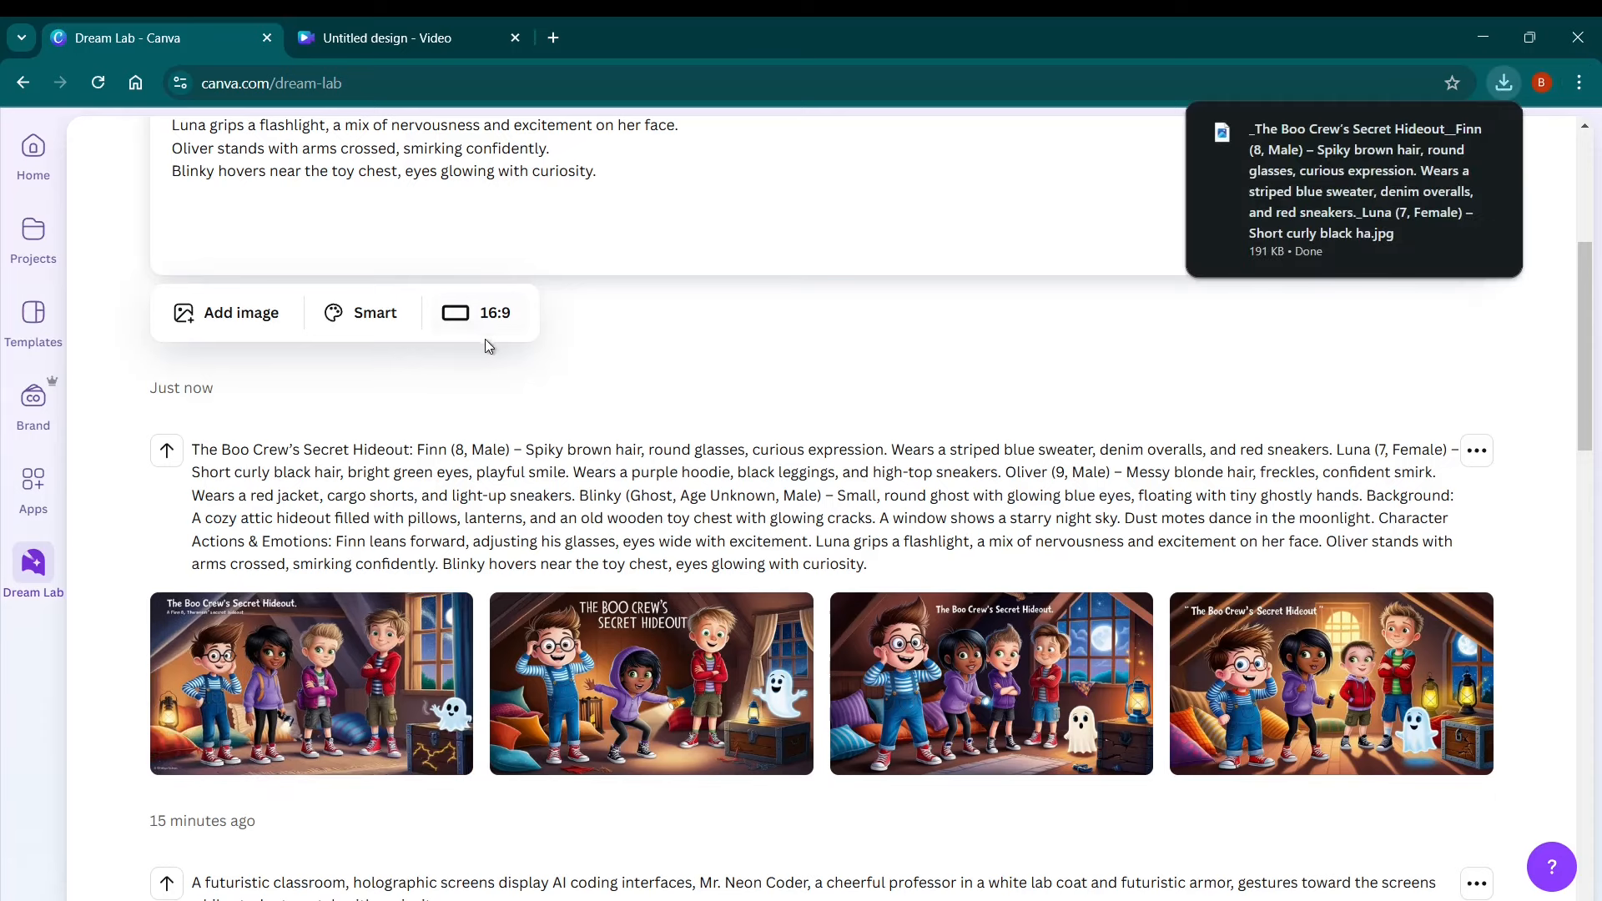
Clear the whole "The Boo Crew's Secret Hideout" text from the Dream Lab image description.
scroll(484, 339, up, 4)
click(659, 414)
key(ctrl+a)
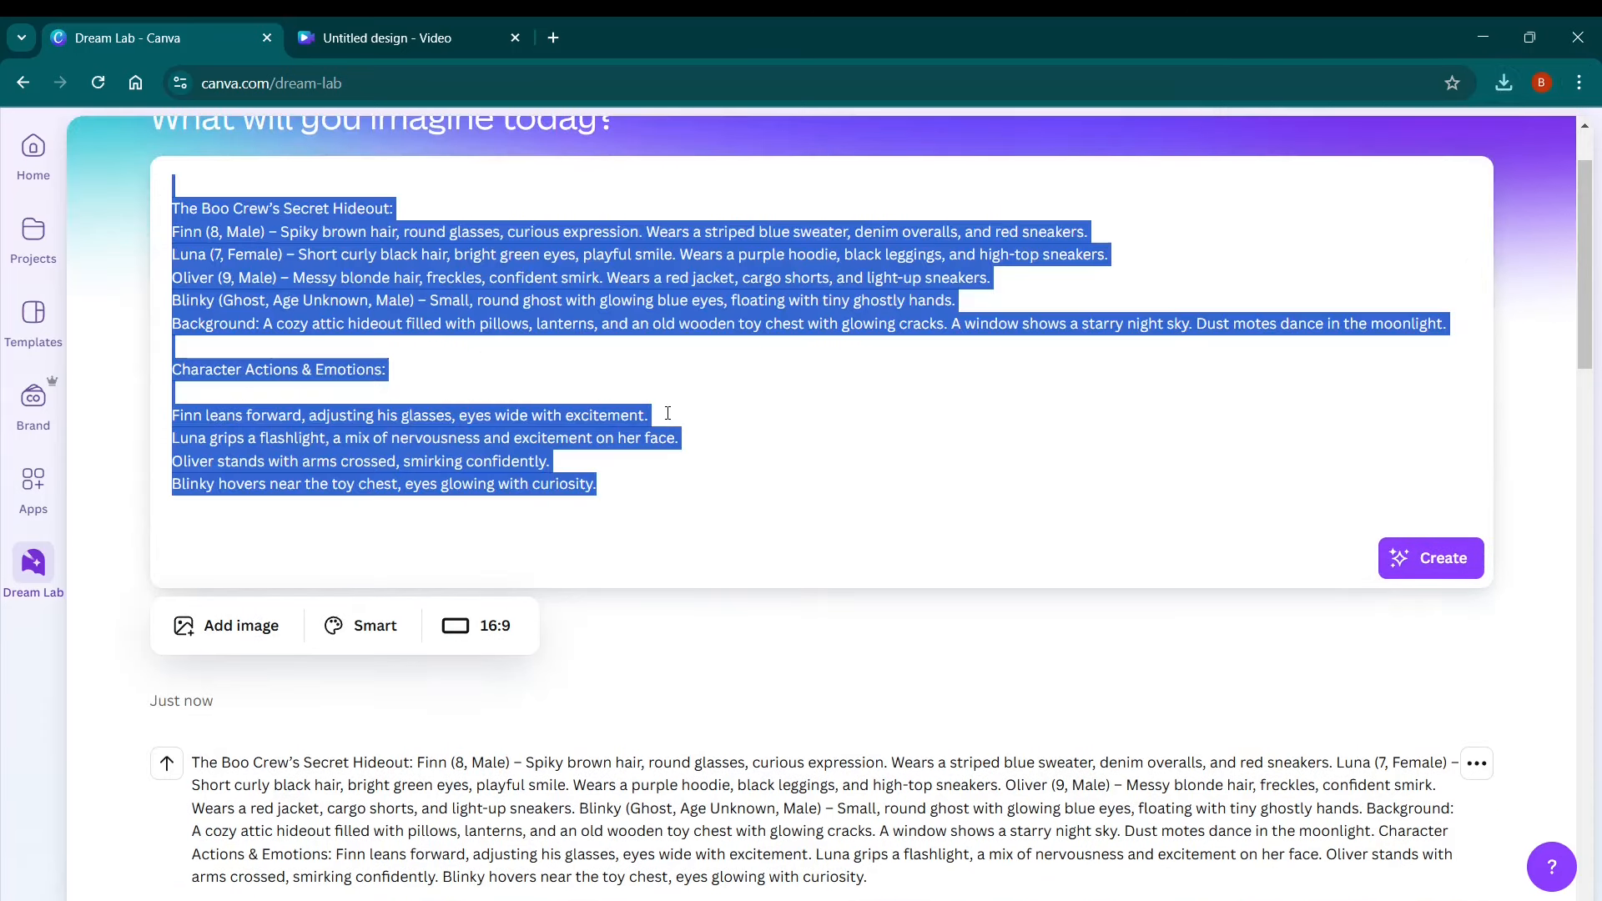
key(BackSpace)
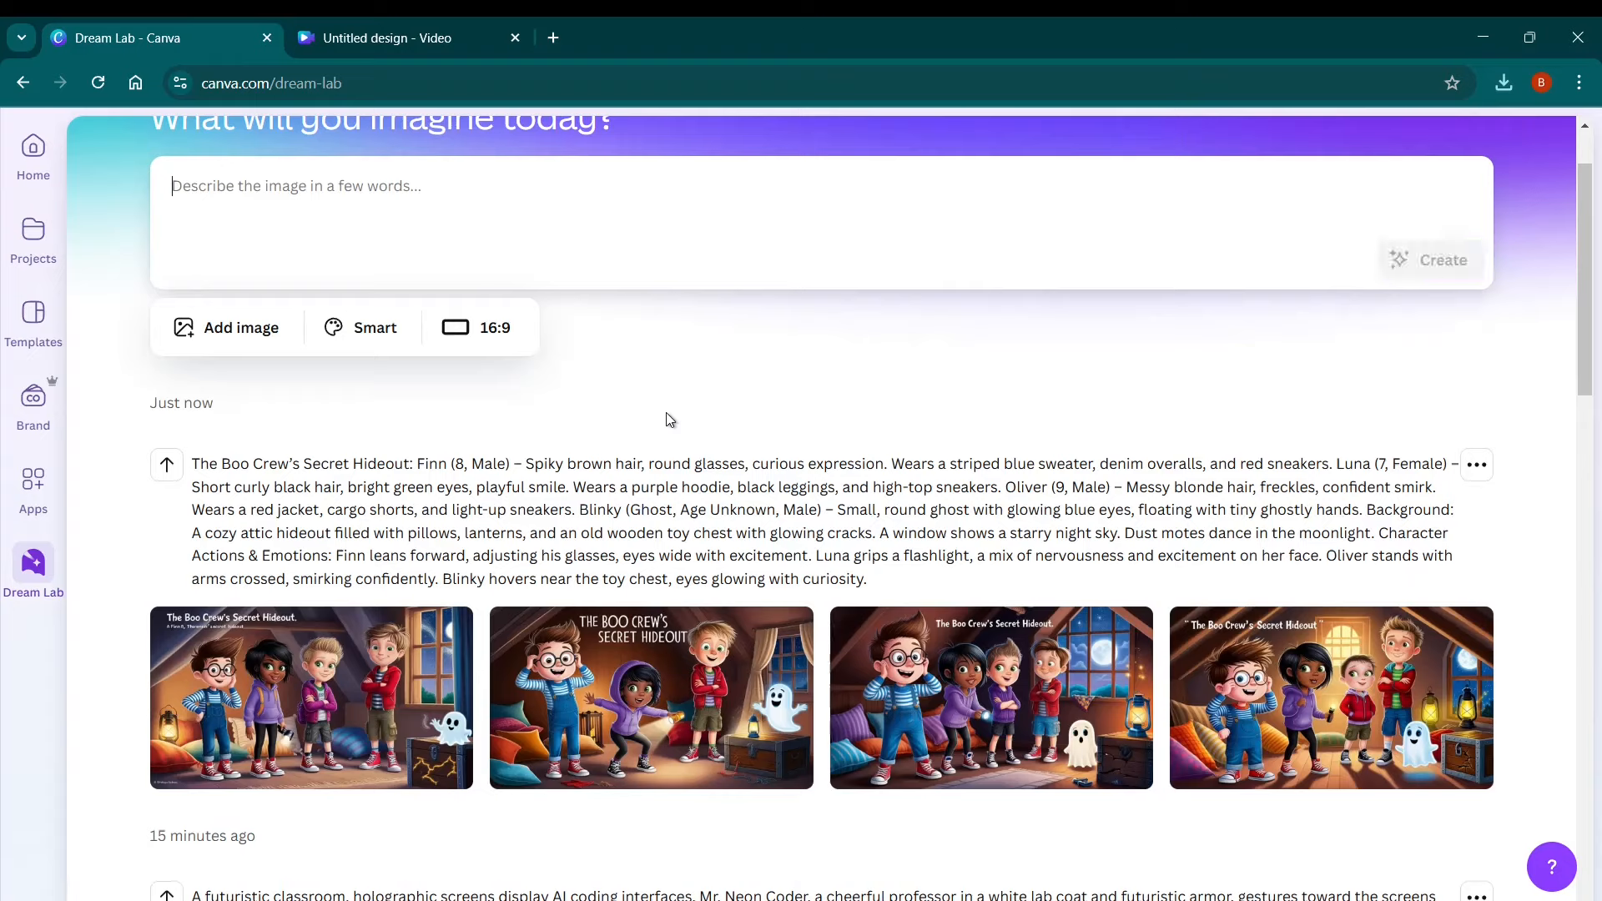
Add the first Boo Crew image from the recent generations as the style reference for the new image.
click(240, 334)
click(259, 459)
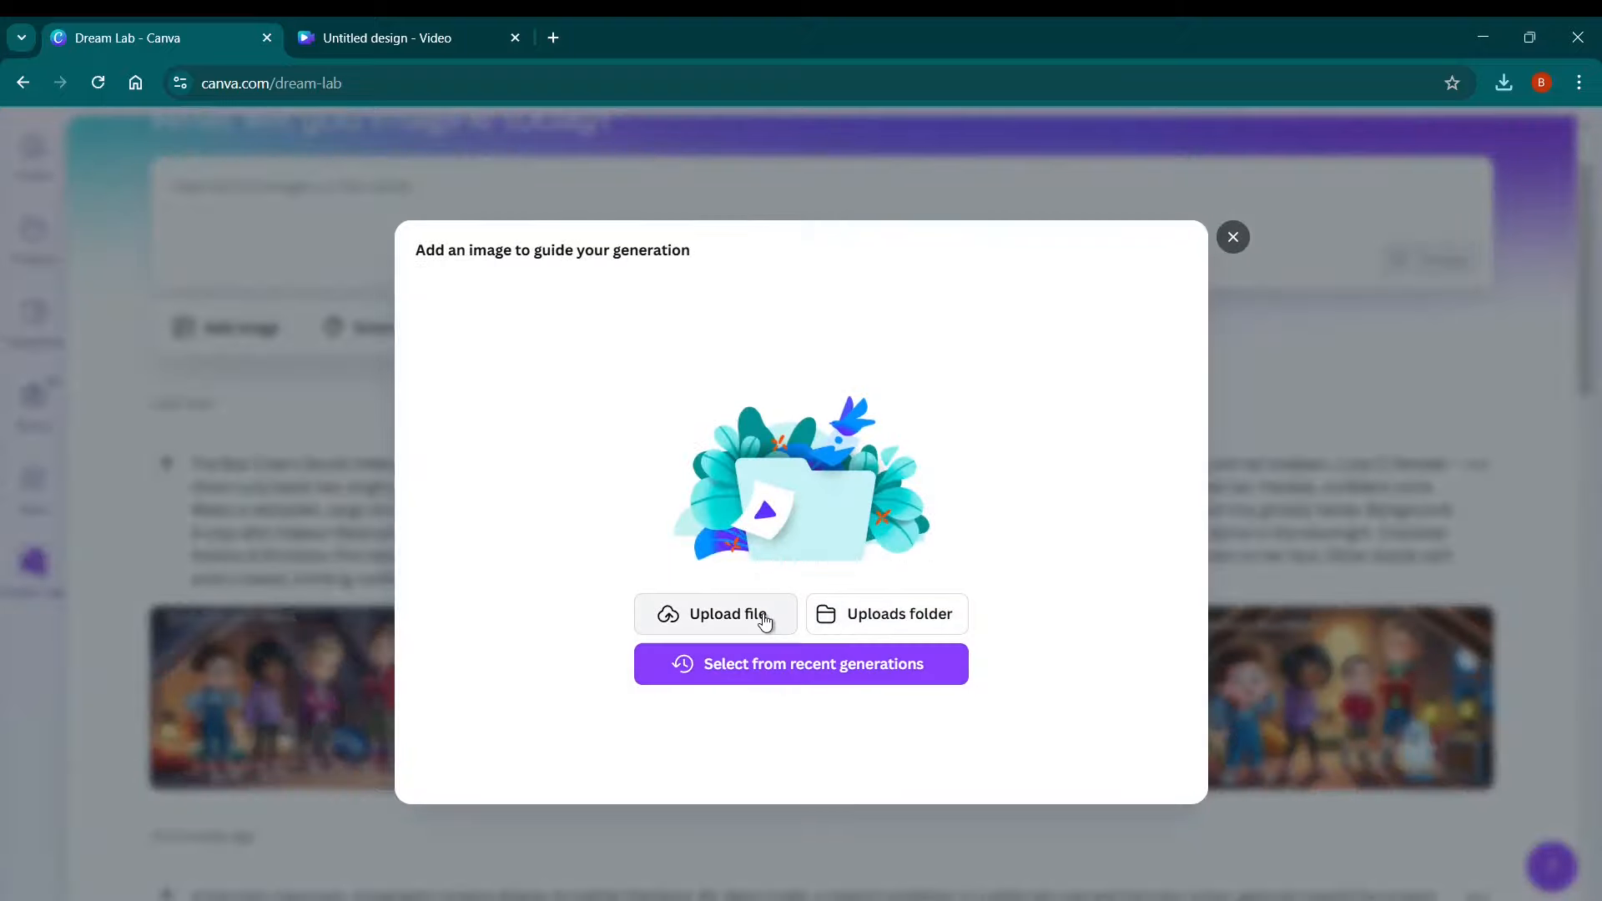
click(787, 670)
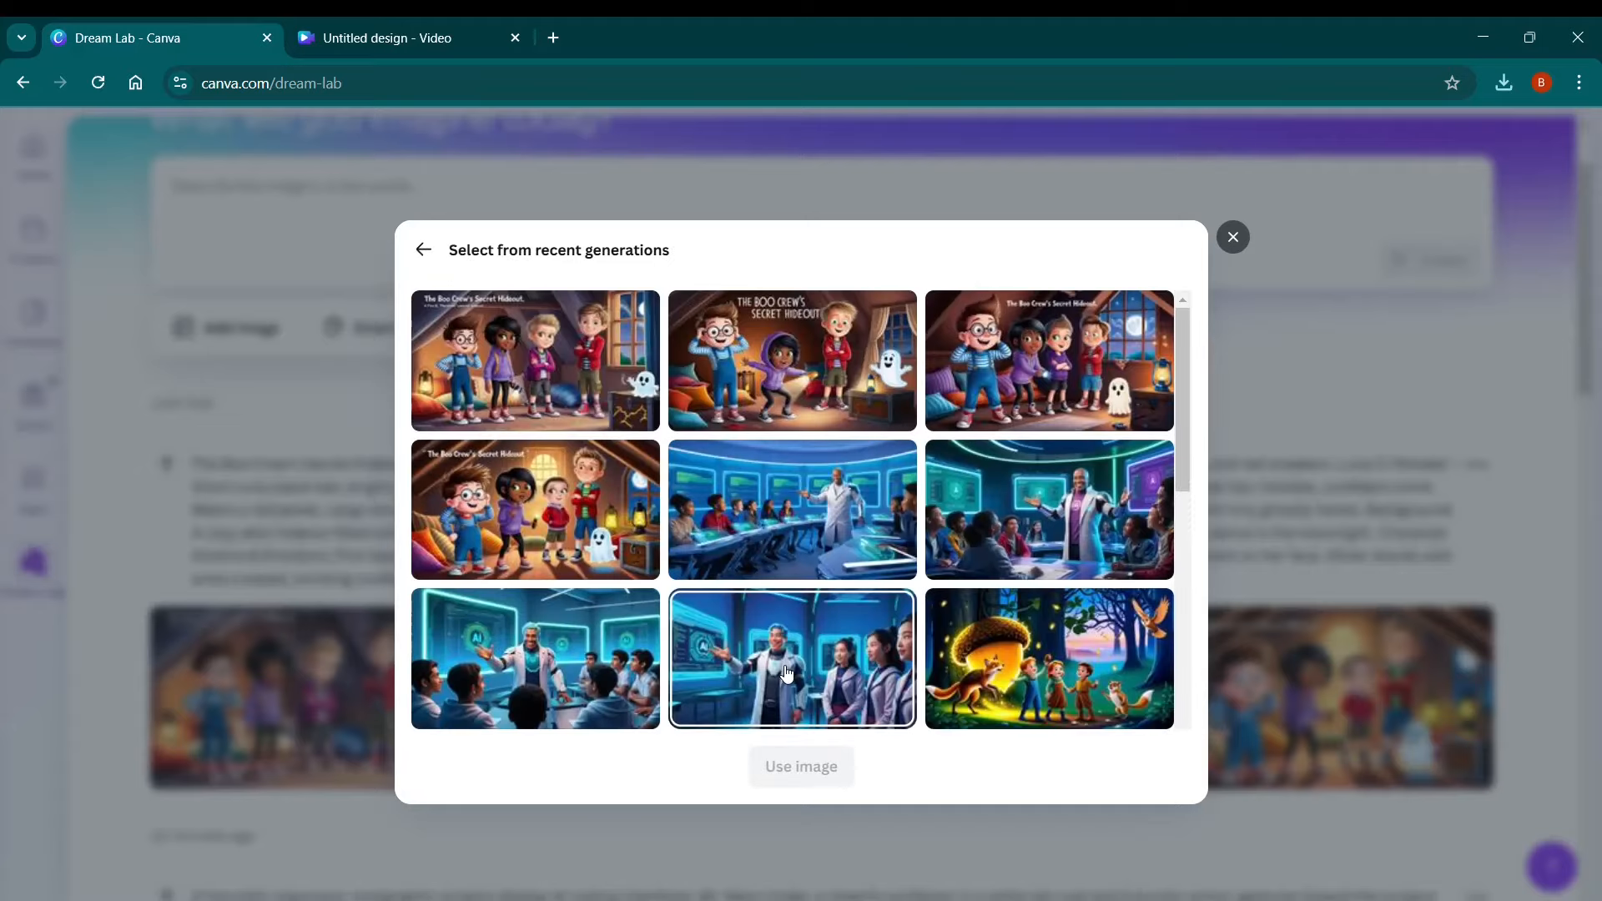
click(506, 368)
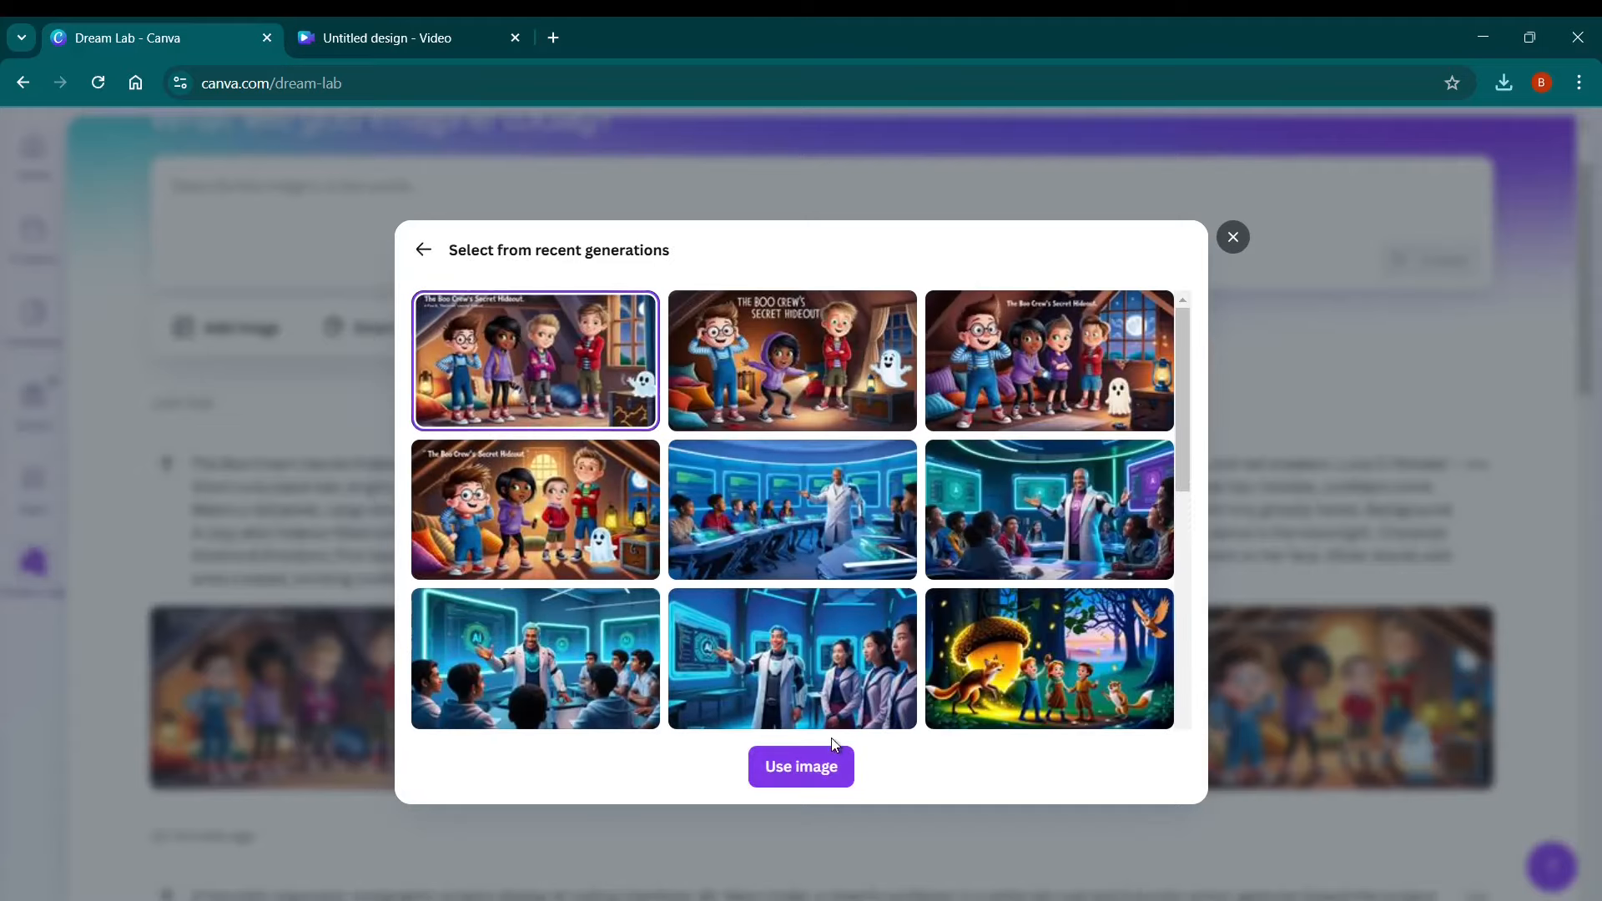
click(823, 766)
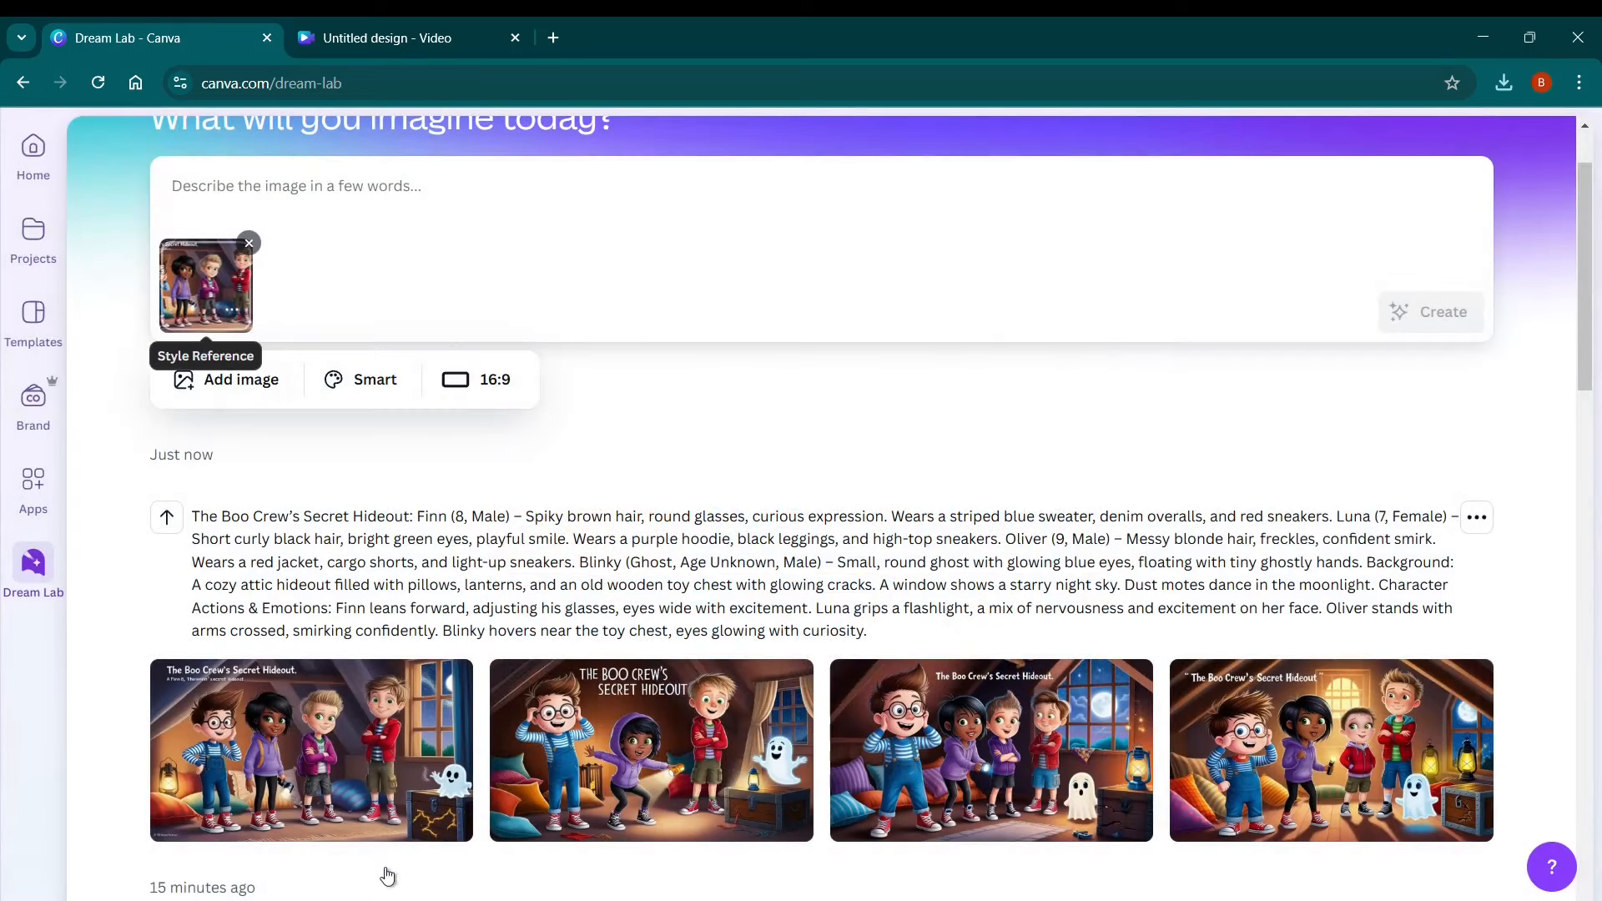
Enter the copied "The Chest Awakens:" Scene 2 prompt as the image description and create the images with the style reference attached.
scroll(554, 357, up, 2)
click(536, 299)
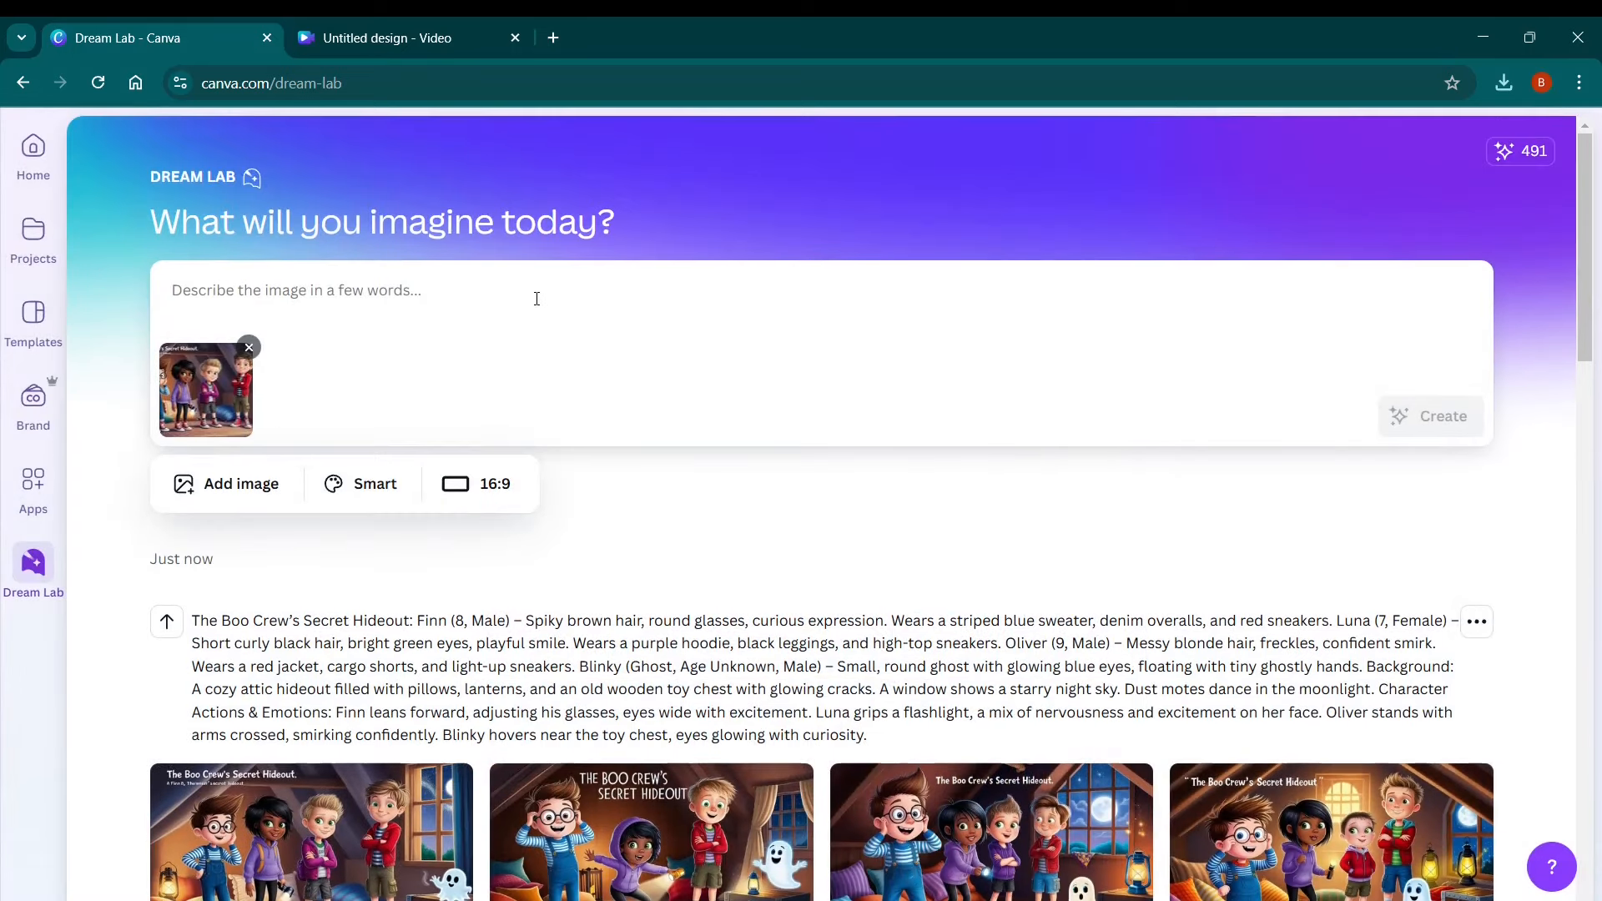
text(The Chest Awakens:  Finn (8, Male) – Eyes wide behind his glasses, gripping the chest’s edge in excitement. Luna (7, Female) – Holding her flashlight tightly, biting her lip with nervous curiosity. Oliver (9, Male) – Kneeling beside the chest, hands on the lid, smirking with confidence. Blinky (Ghost, Male) – Floating beside them, eyes glowing brighter with excitement. Background: The attic is dimly lit, with shadows stretching from the lanterns. The toy chest sits at the center, now pulsing with a soft, eerie glow. Dust swirls as the kids slowly open the lid.  Character Actions & Emotions:  Finn leans forward, adjusting his glasses, heart racing. Luna inches back, gripping her flashlight. Oliver cracks his knuckles, ready for adventure. Blinky hovers with a thrilled expression as the chest creaks open.)
scroll(666, 552, down, 4)
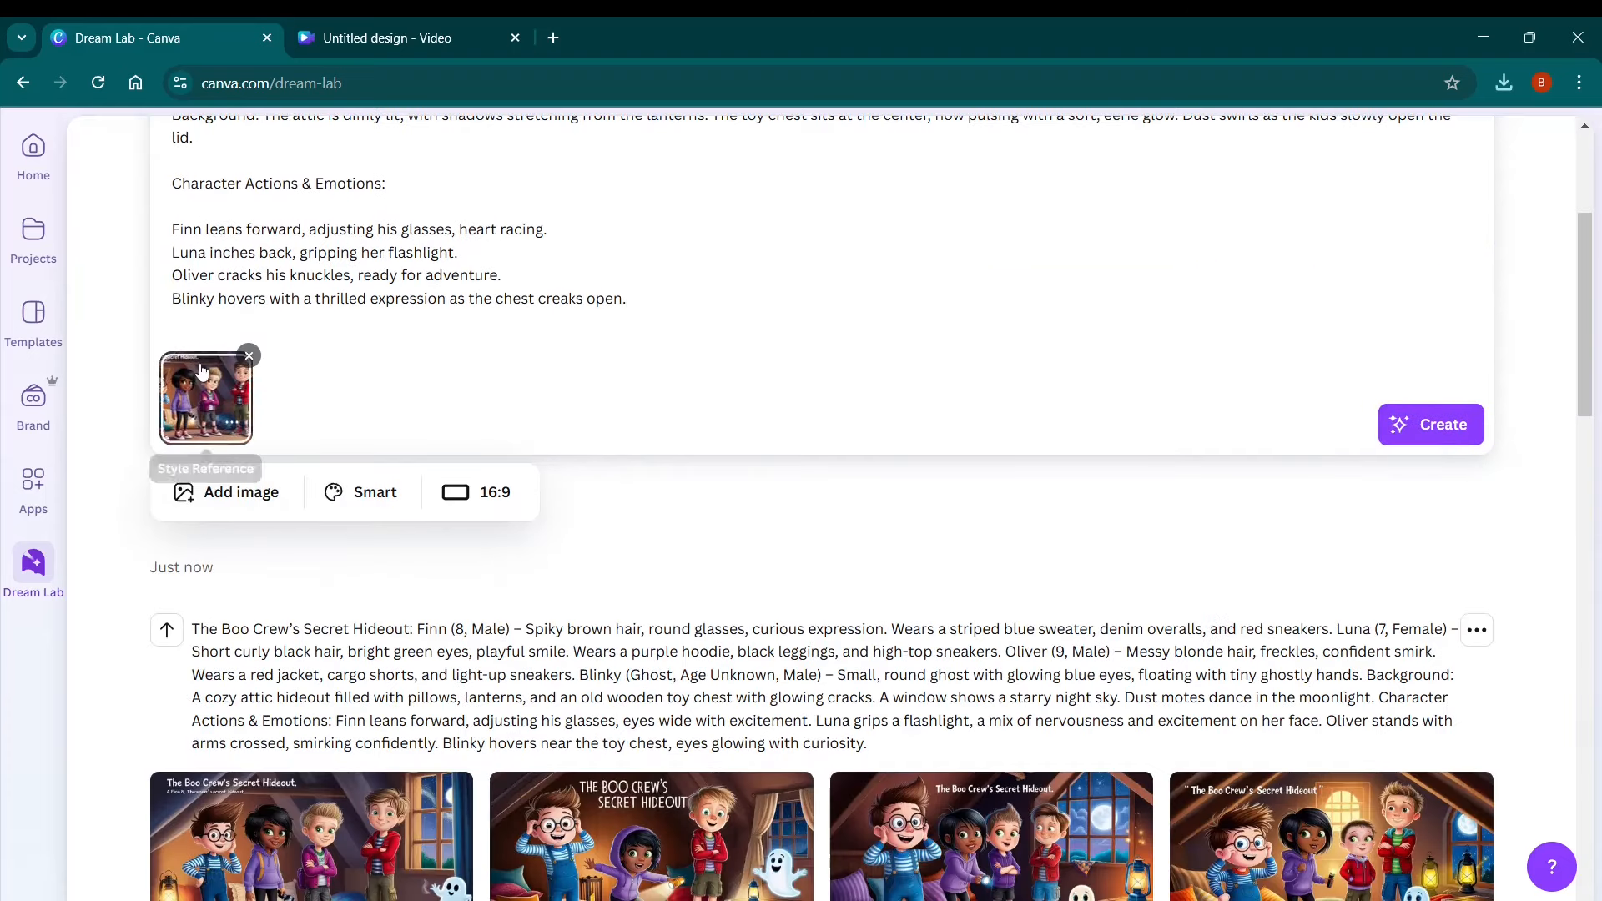
click(1437, 428)
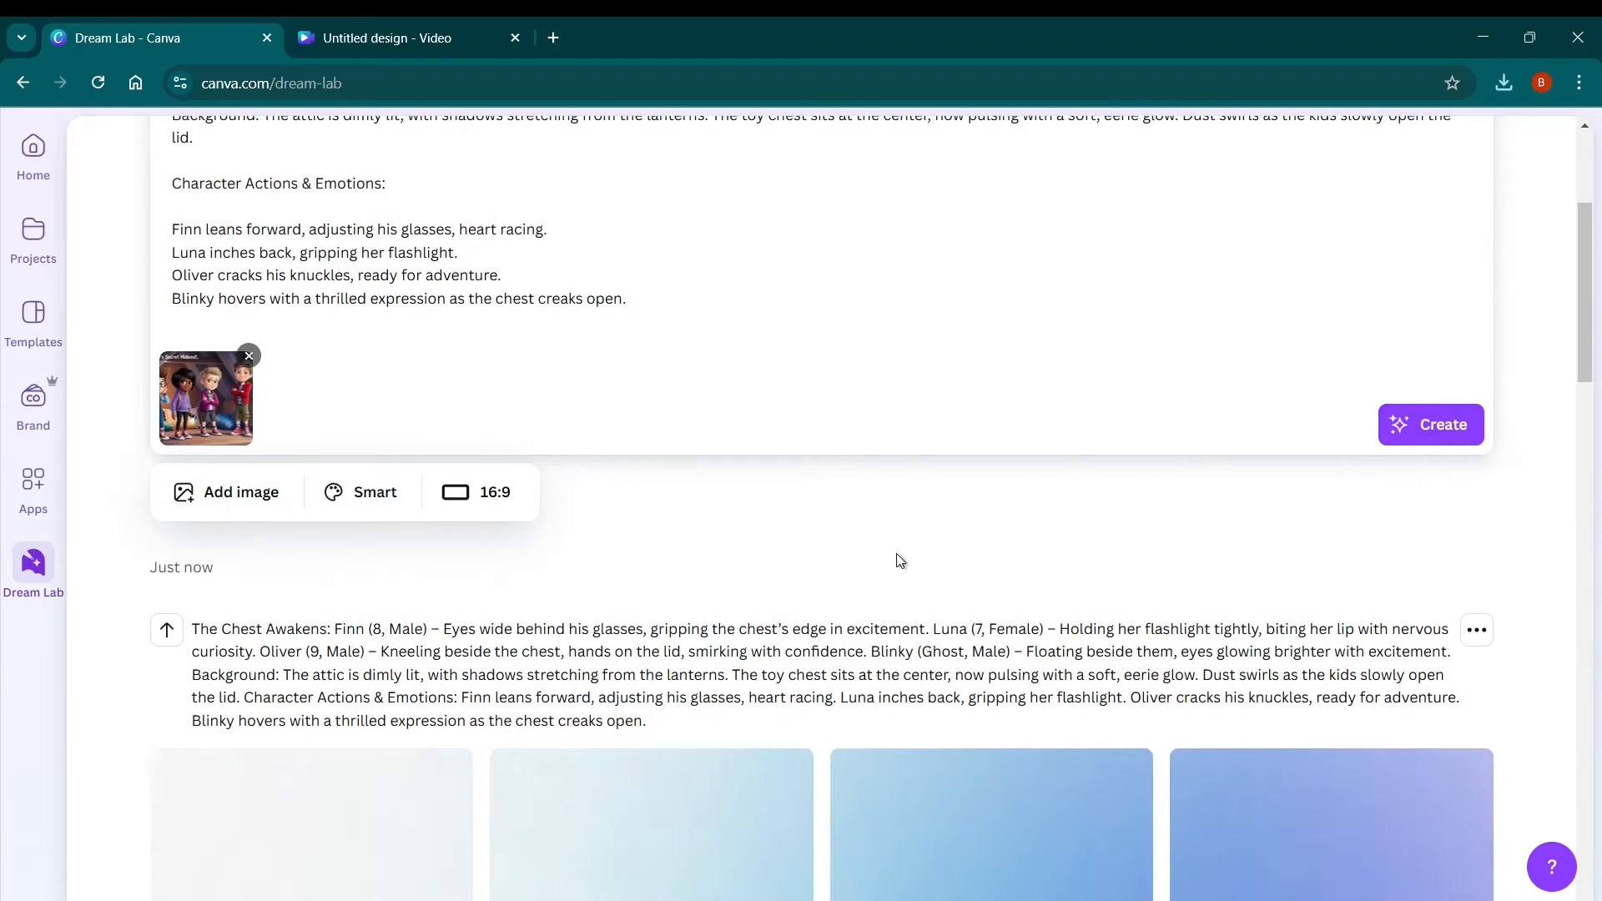
scroll(896, 553, down, 3)
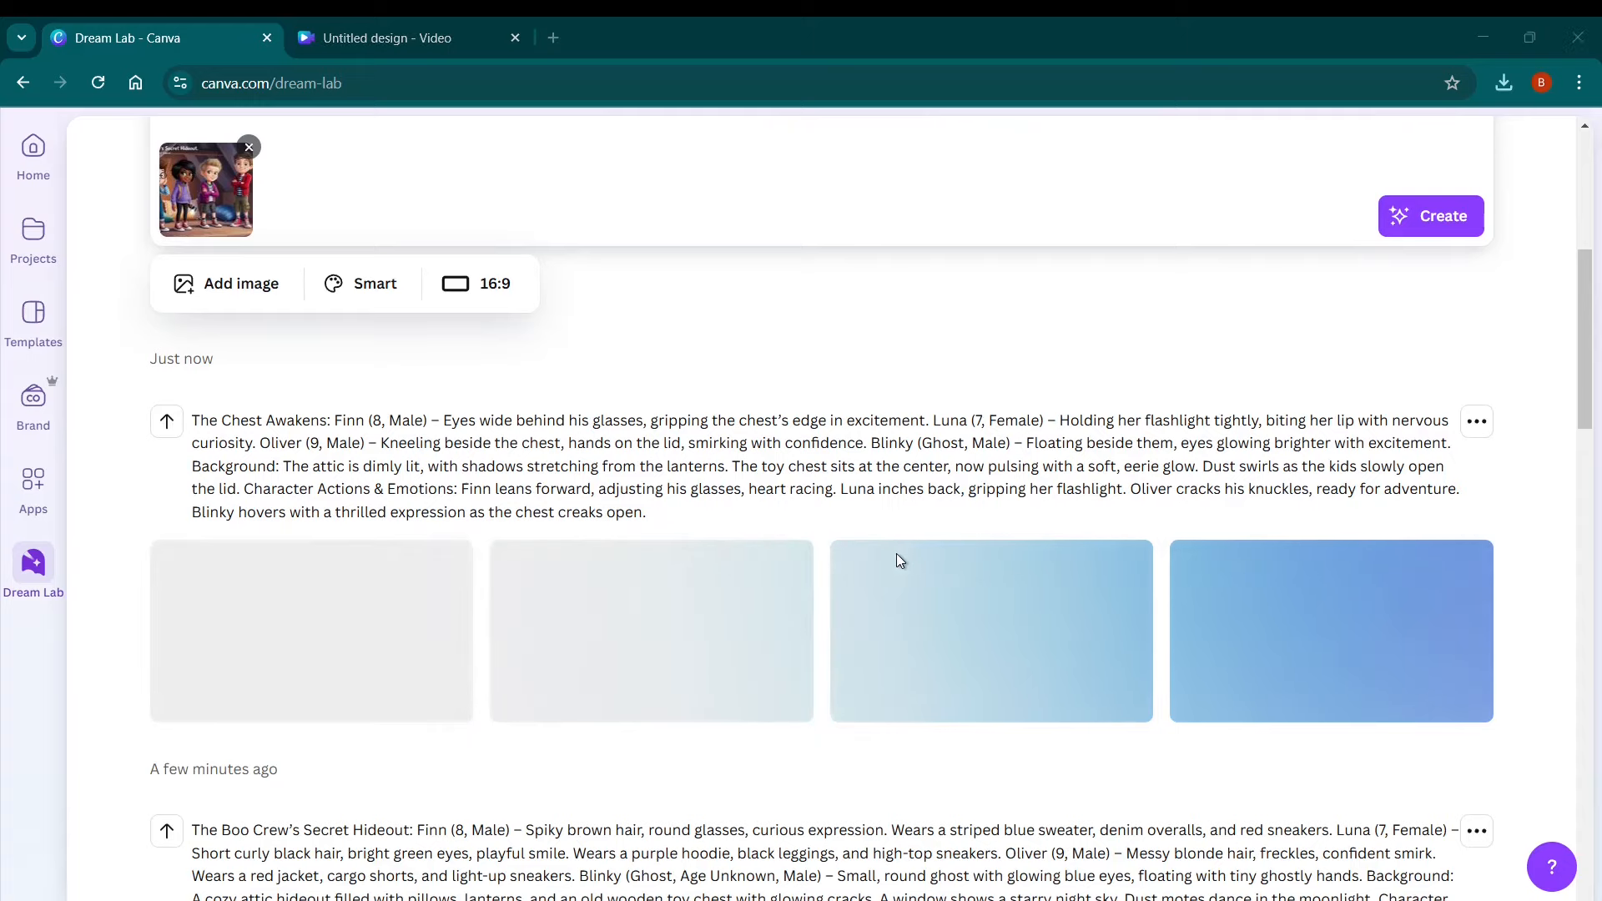
Switch to Leonardo.Ai, close the enlarged image and copy the seed of the "The Boo Crew's Secret Hideout" generation.
key(alt+Tab)
key(alt+Tab)
key(alt+Tab)
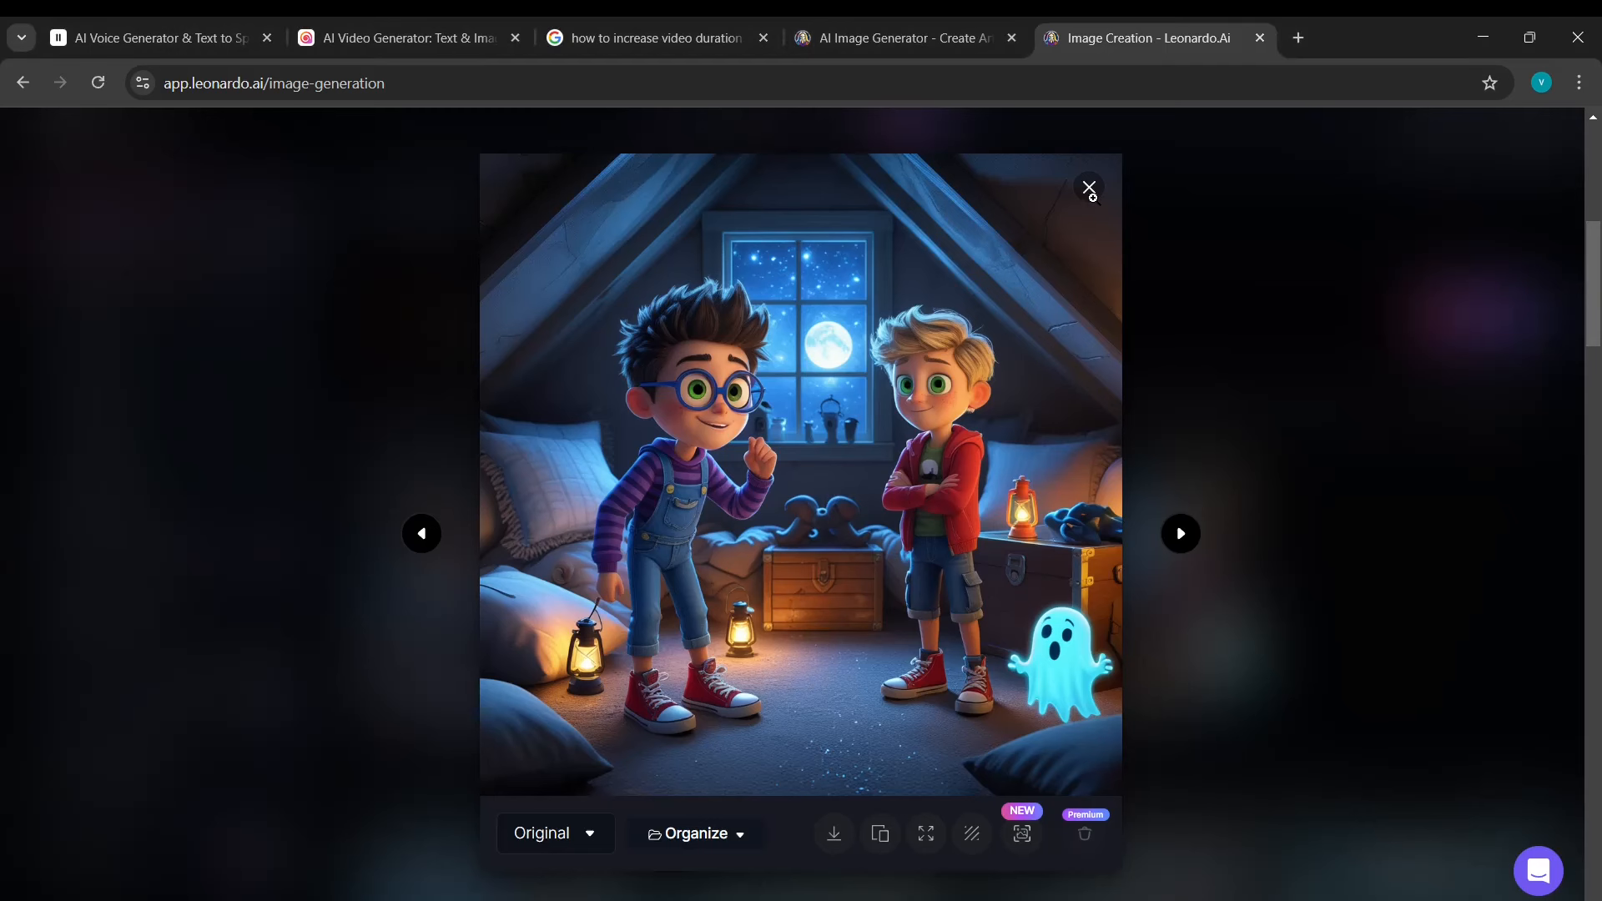
key(Escape)
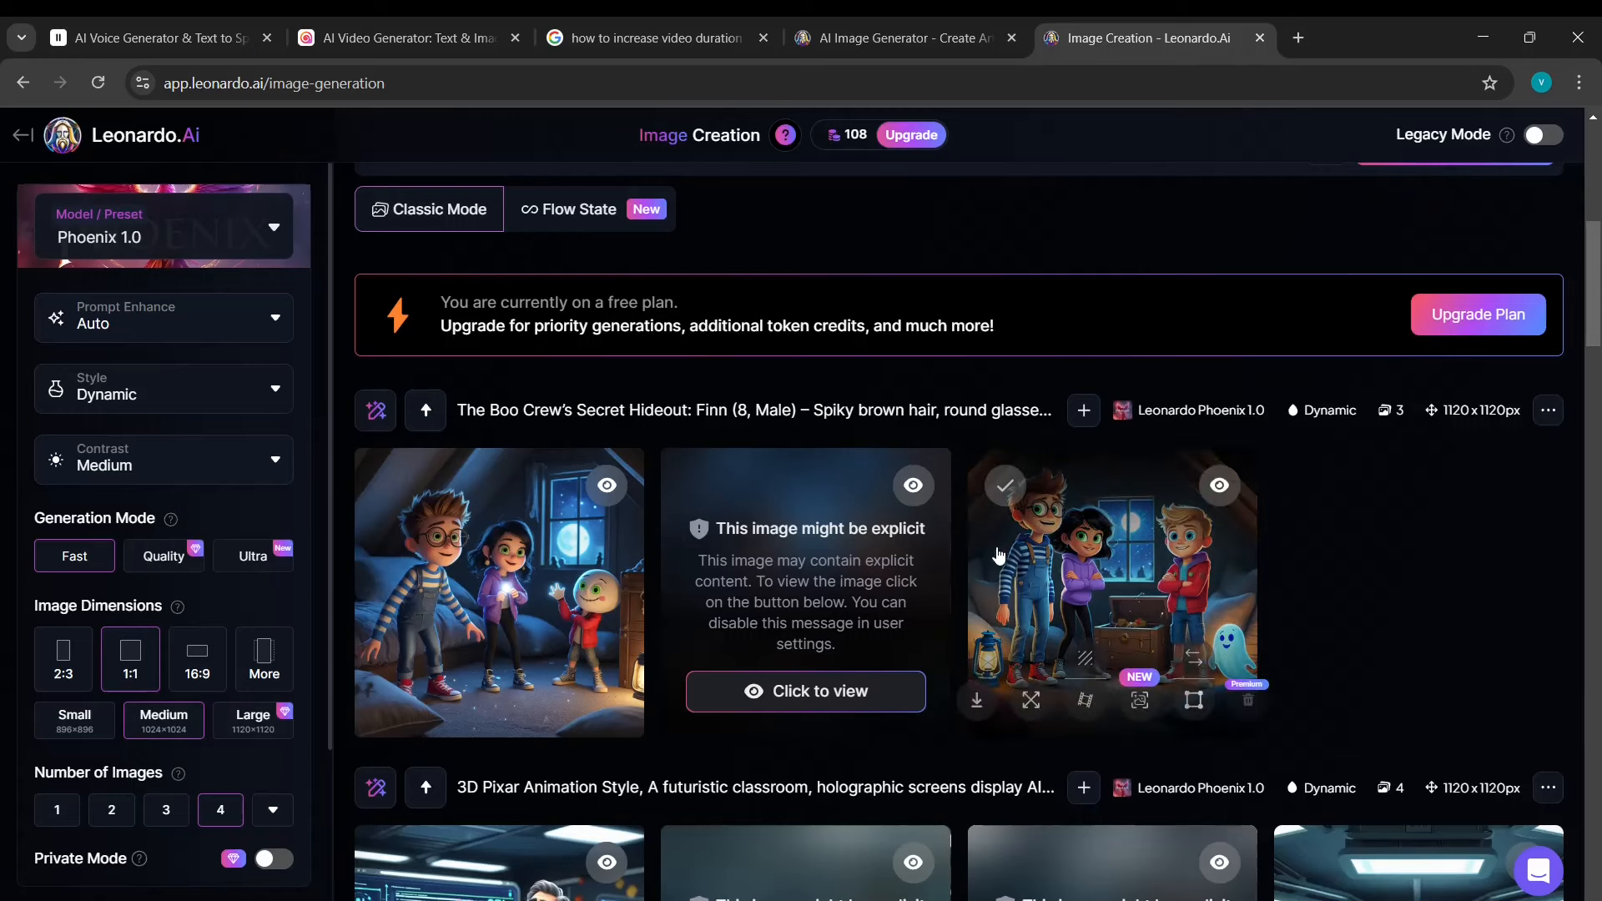
scroll(1231, 470, up, 3)
scroll(628, 701, down, 2)
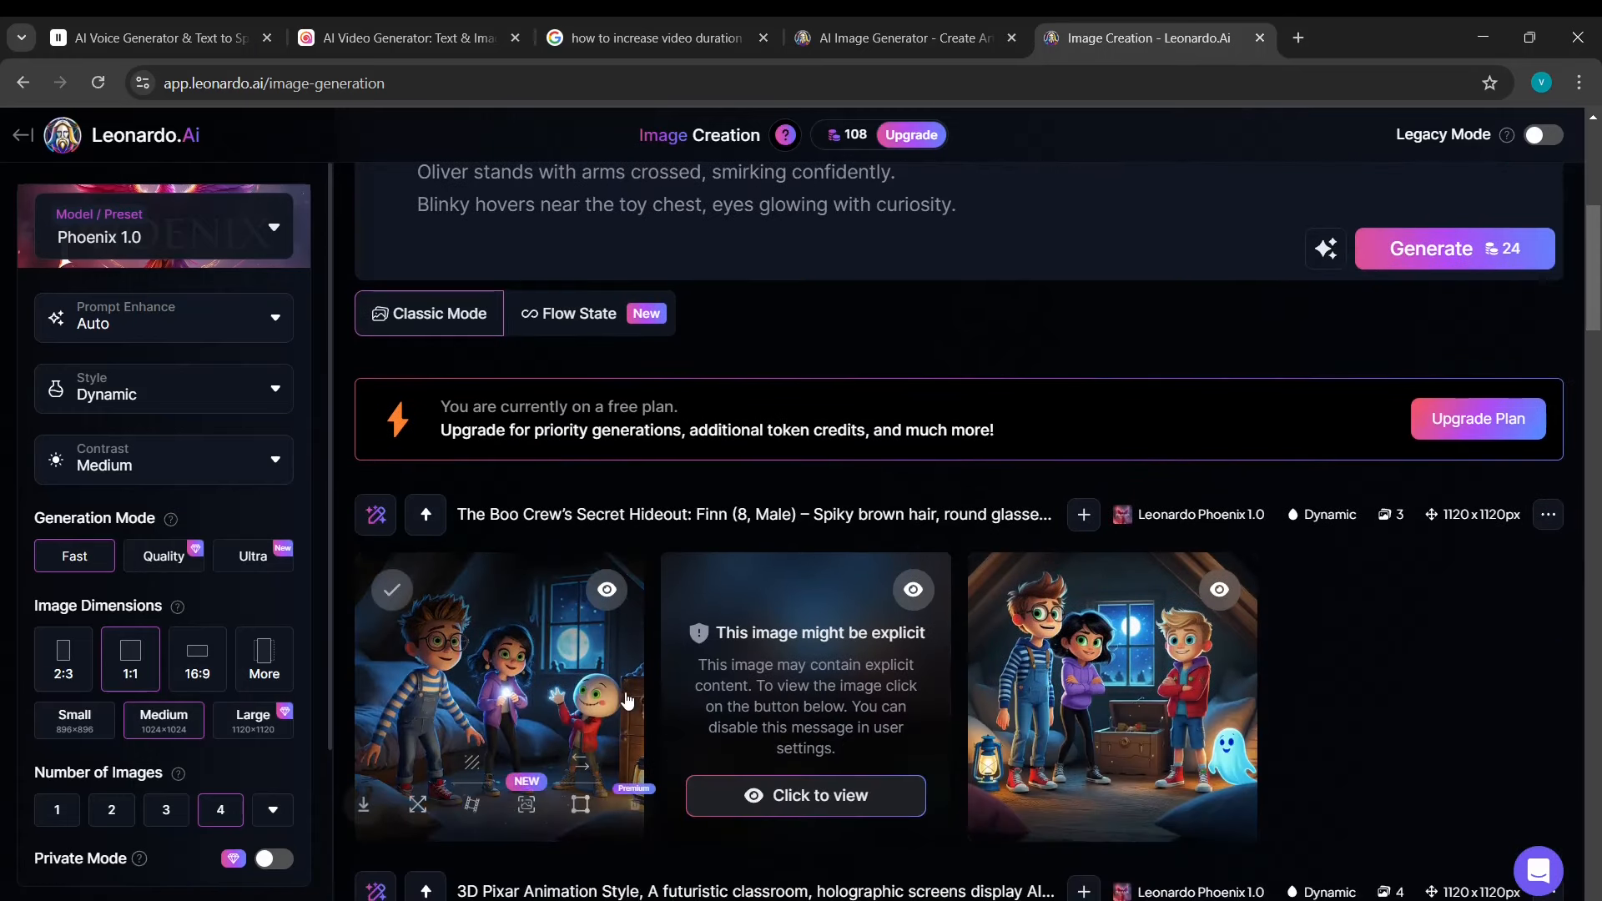
scroll(627, 701, down, 1)
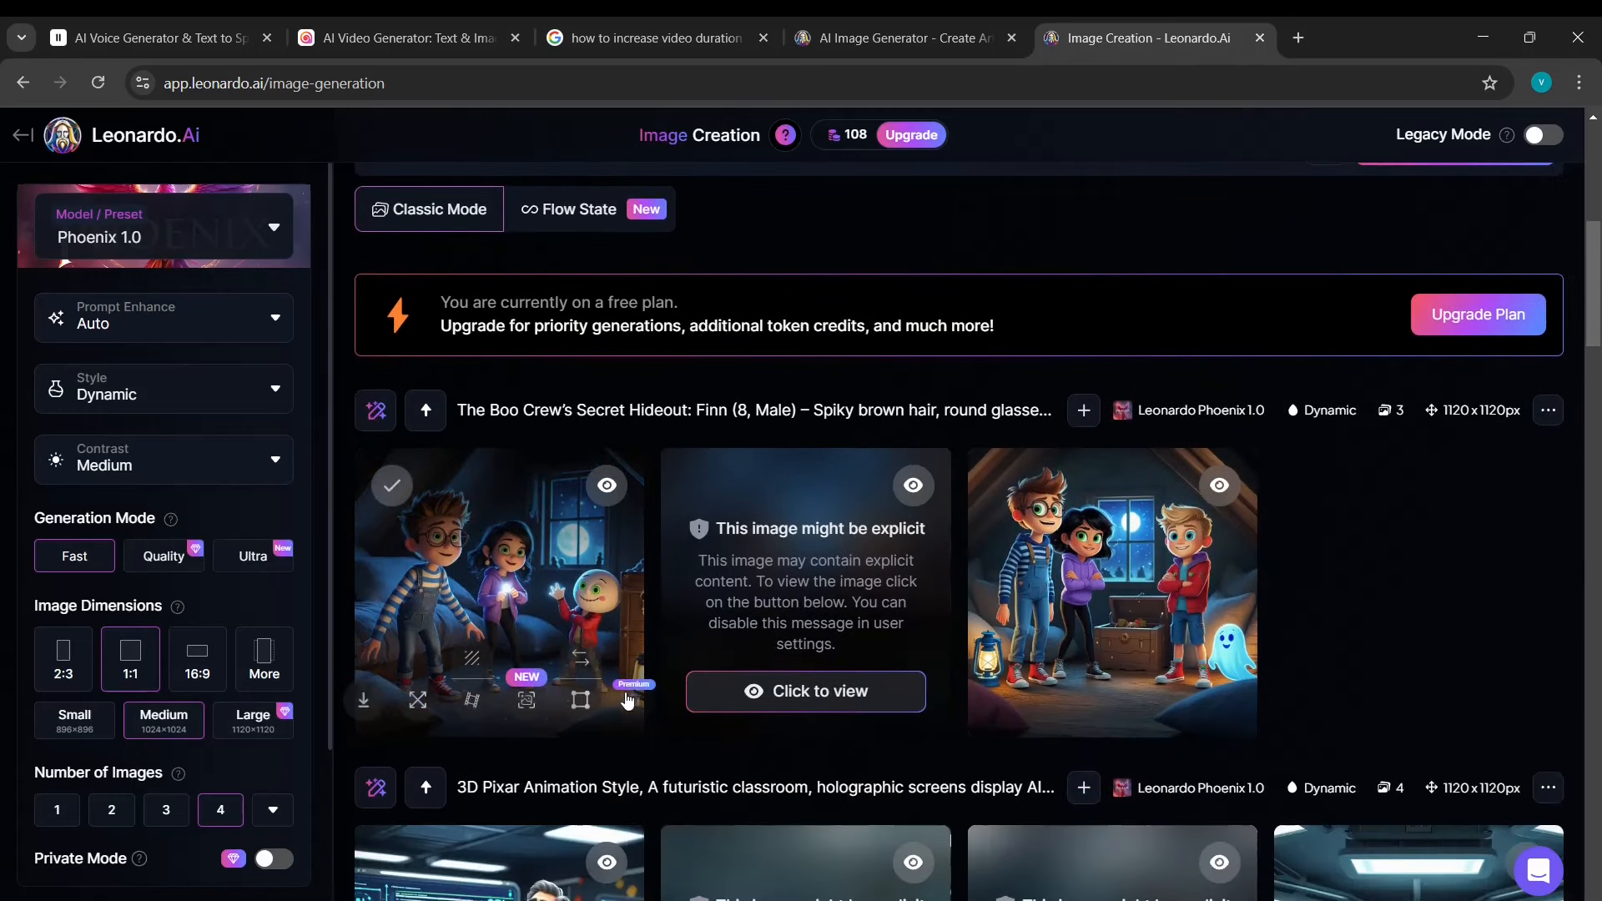
click(1550, 410)
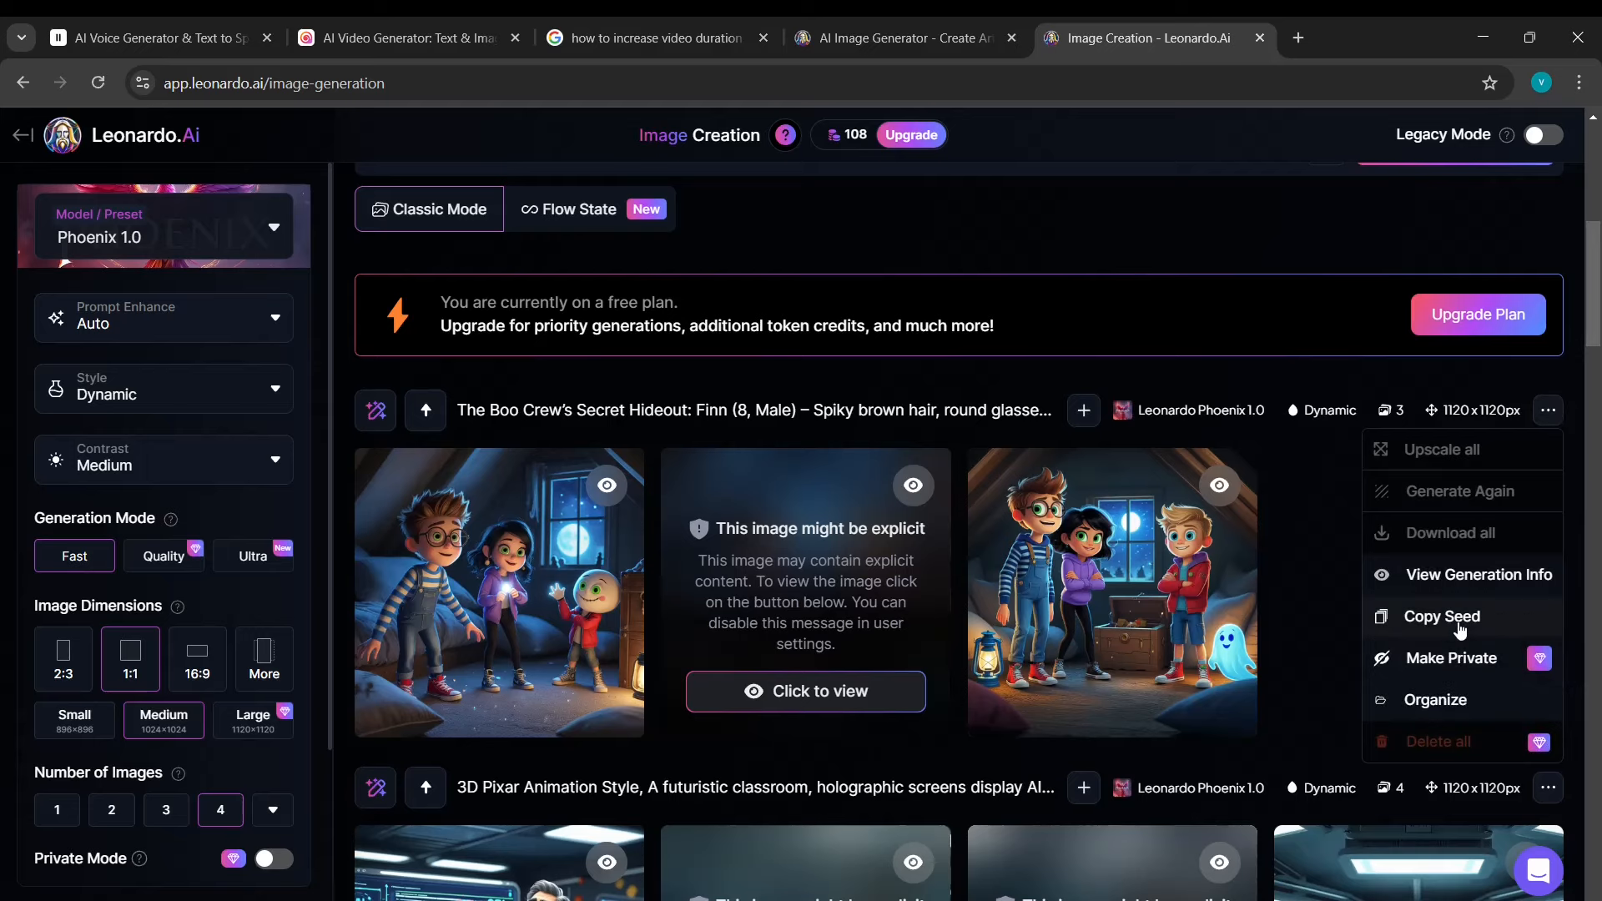
click(1450, 624)
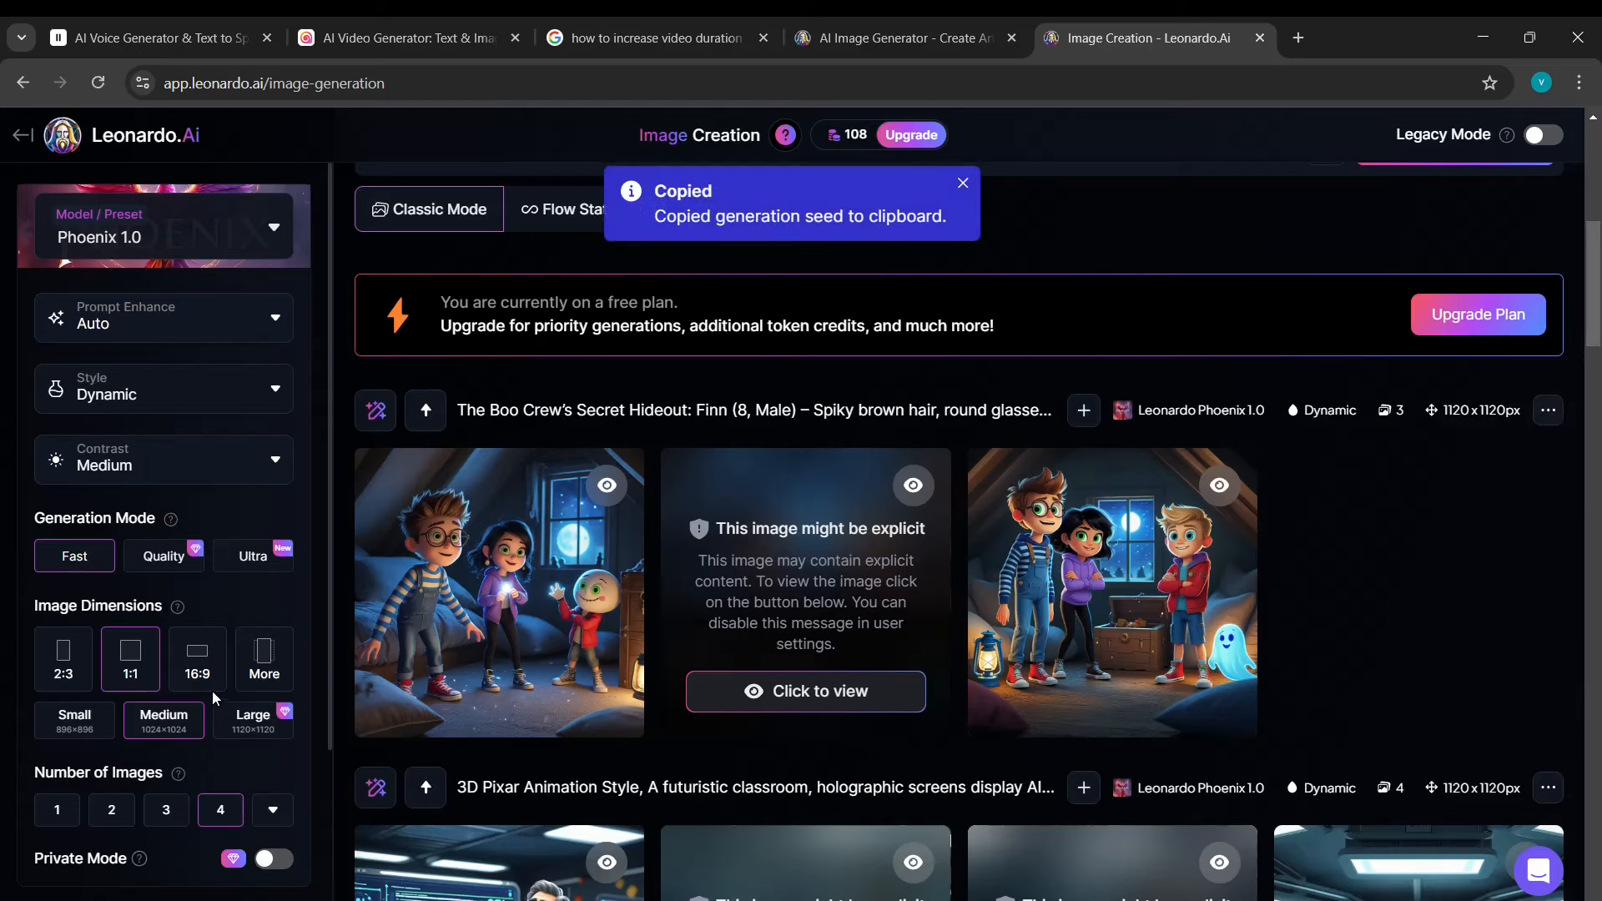
scroll(215, 701, down, 5)
scroll(223, 751, down, 1)
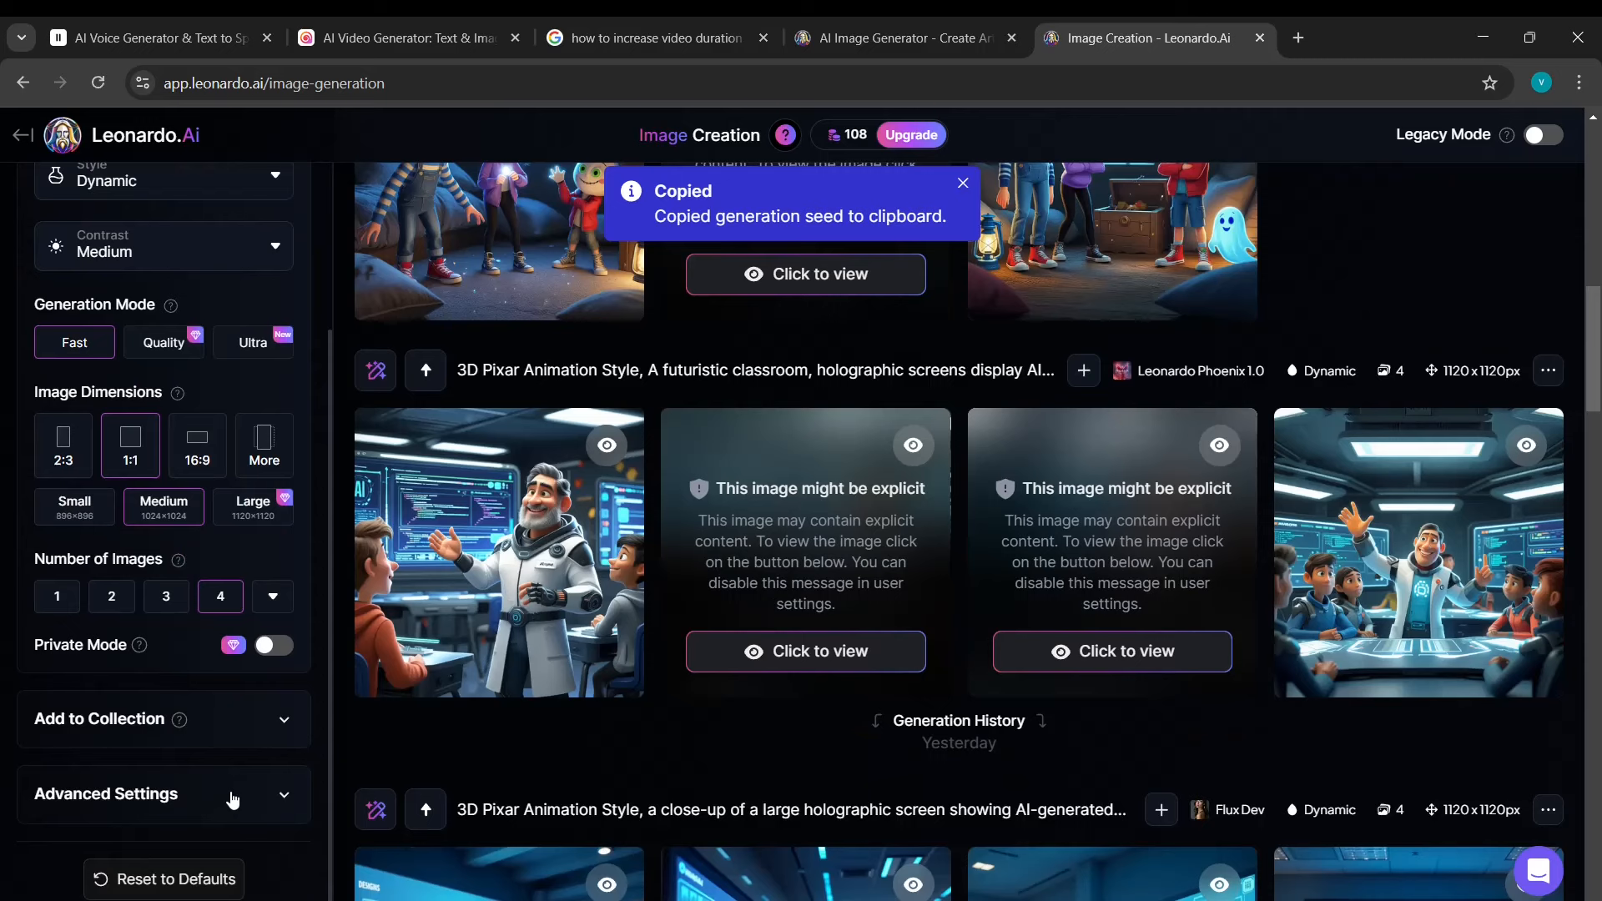
click(233, 800)
scroll(232, 751, down, 4)
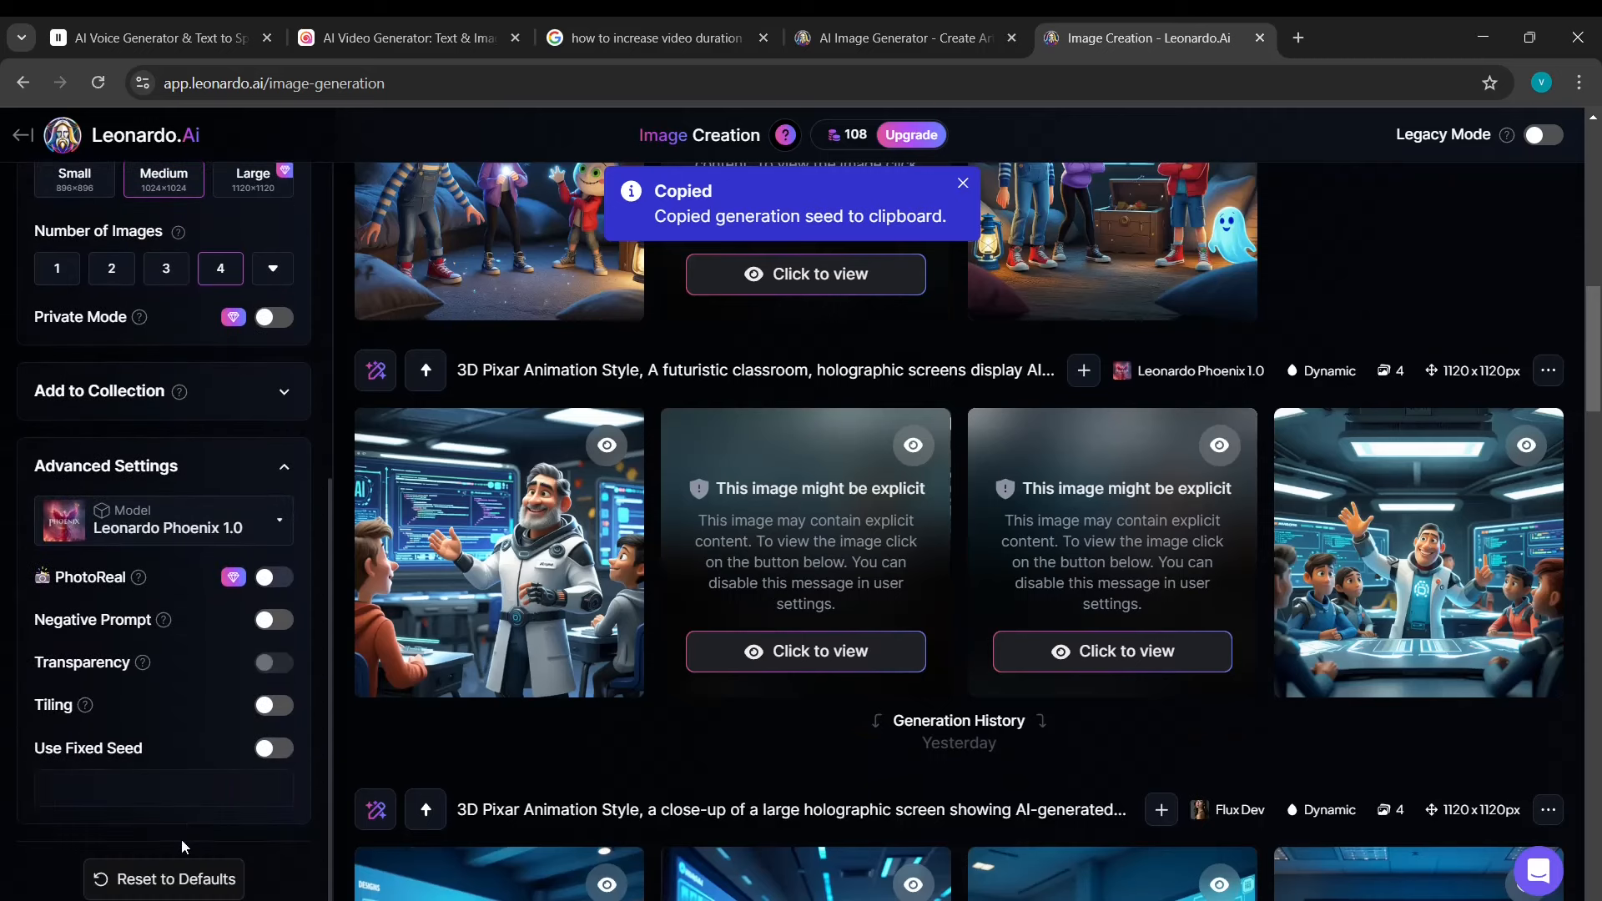
click(132, 759)
click(163, 791)
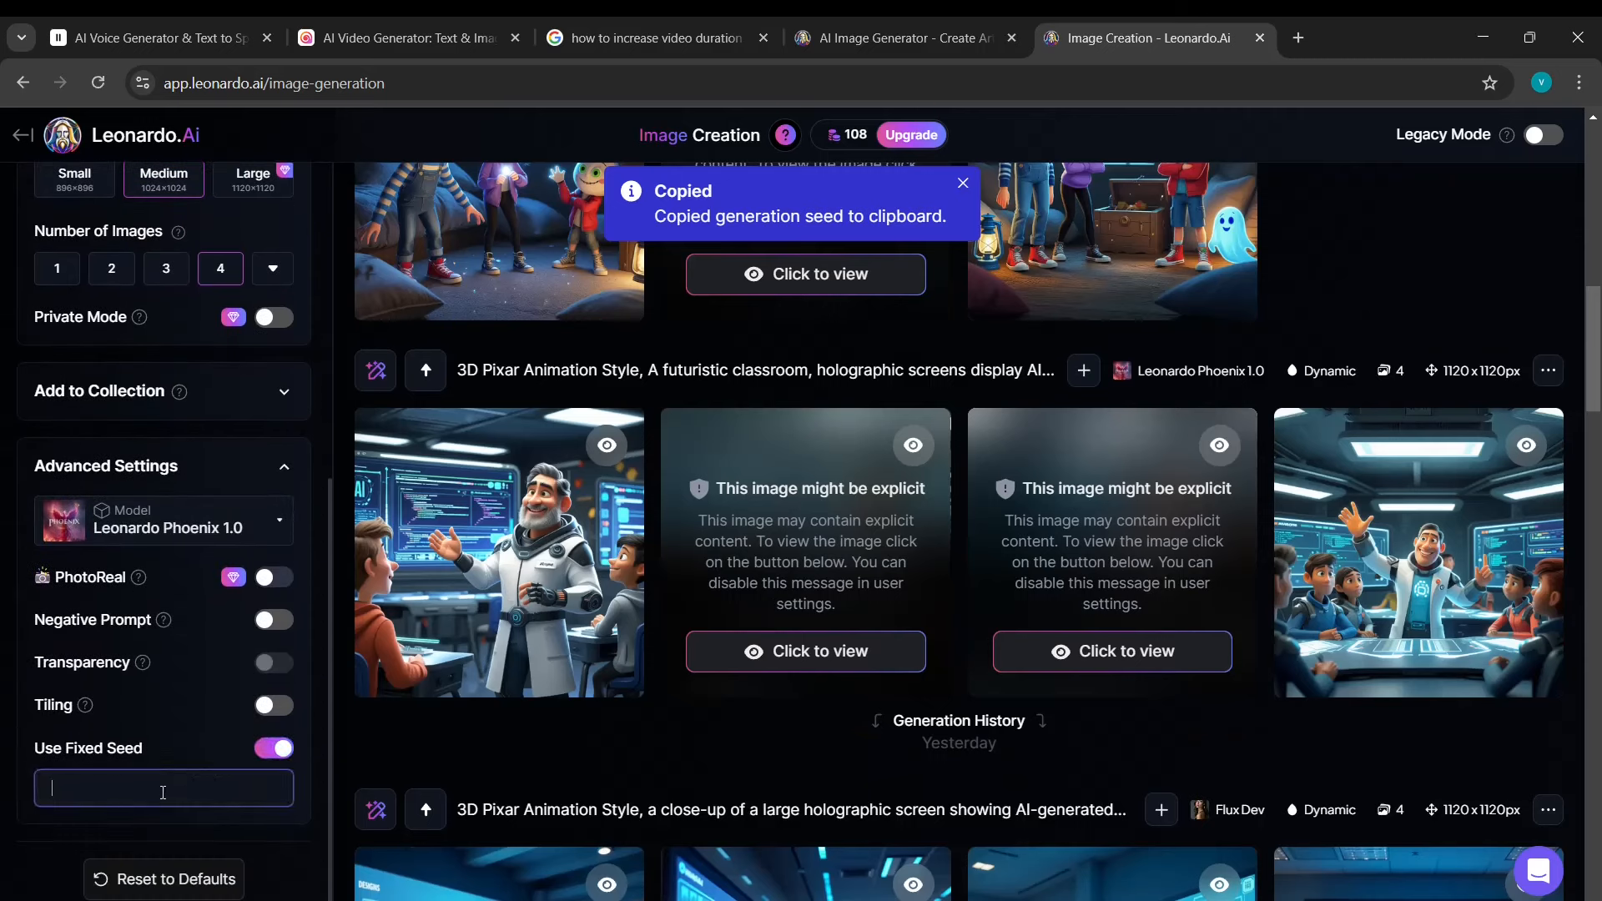
key(ctrl+v)
scroll(292, 833, down, 1)
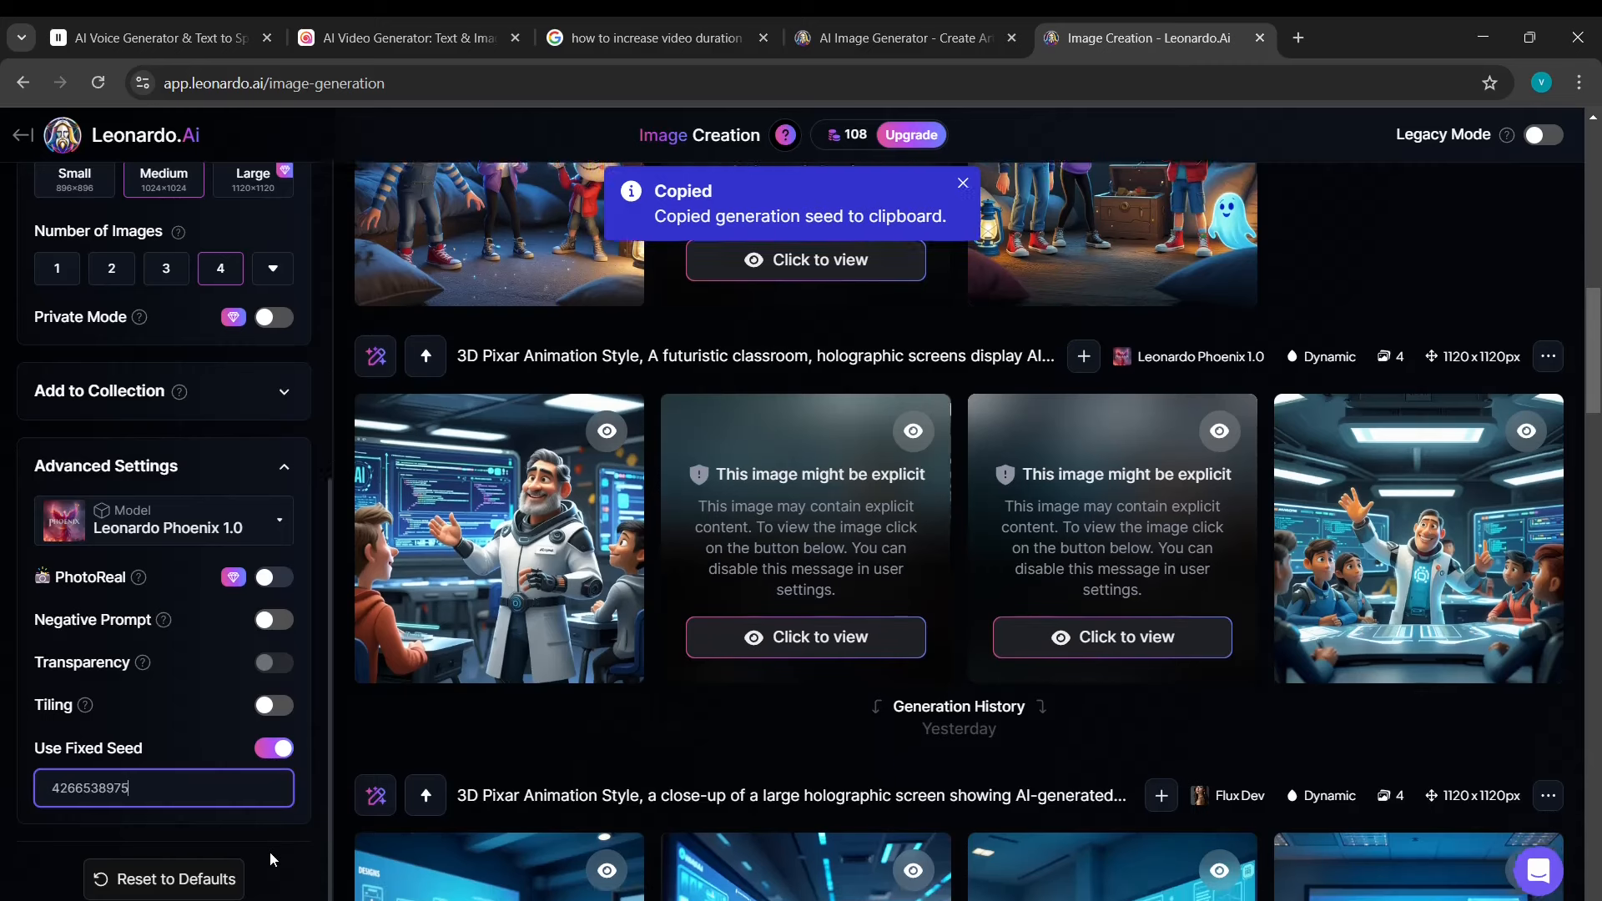
click(277, 838)
Replace the Boo Crew prompt with the "The Chest Awakens:" Scene 2 prompt from the clipboard history and generate four images.
scroll(277, 838, up, 6)
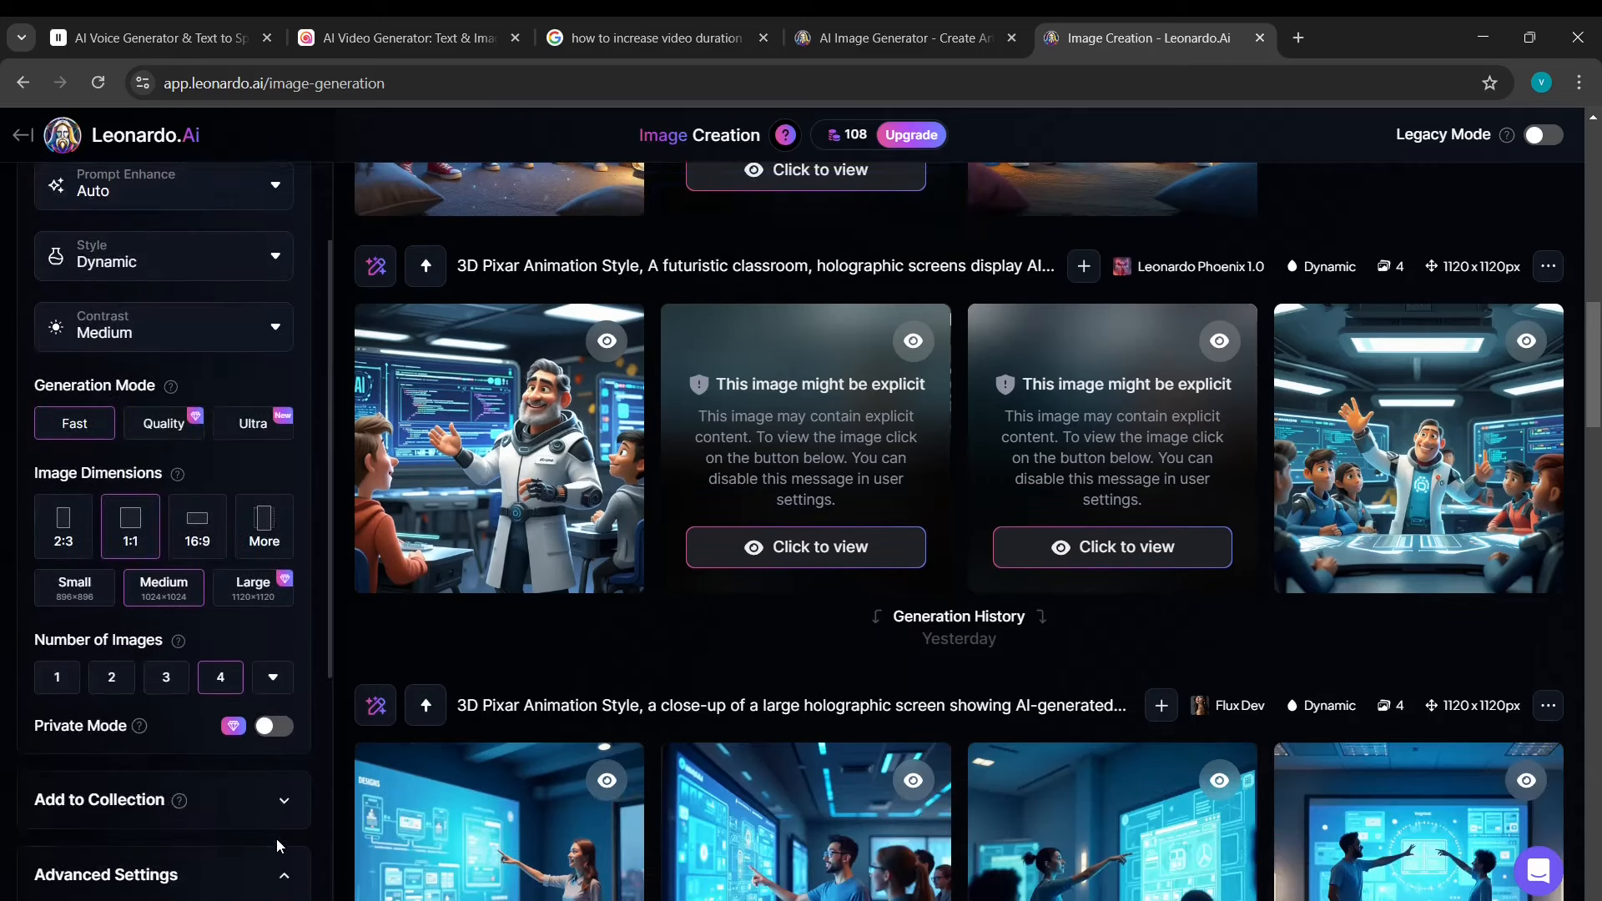
scroll(752, 473, up, 10)
click(954, 504)
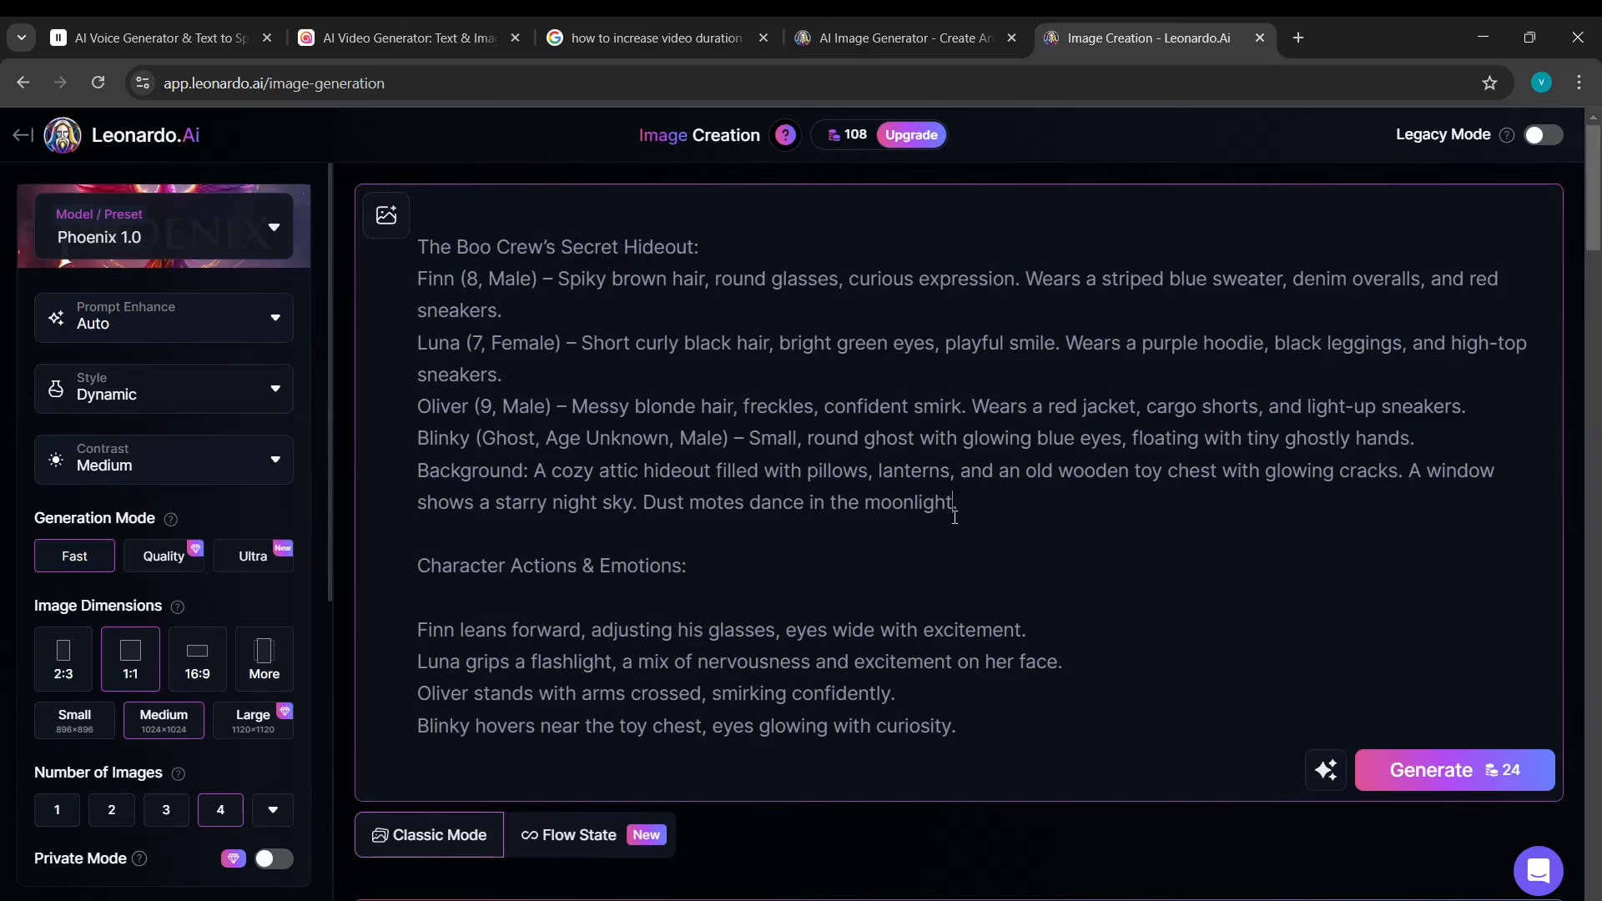
key(ctrl+a)
key(BackSpace)
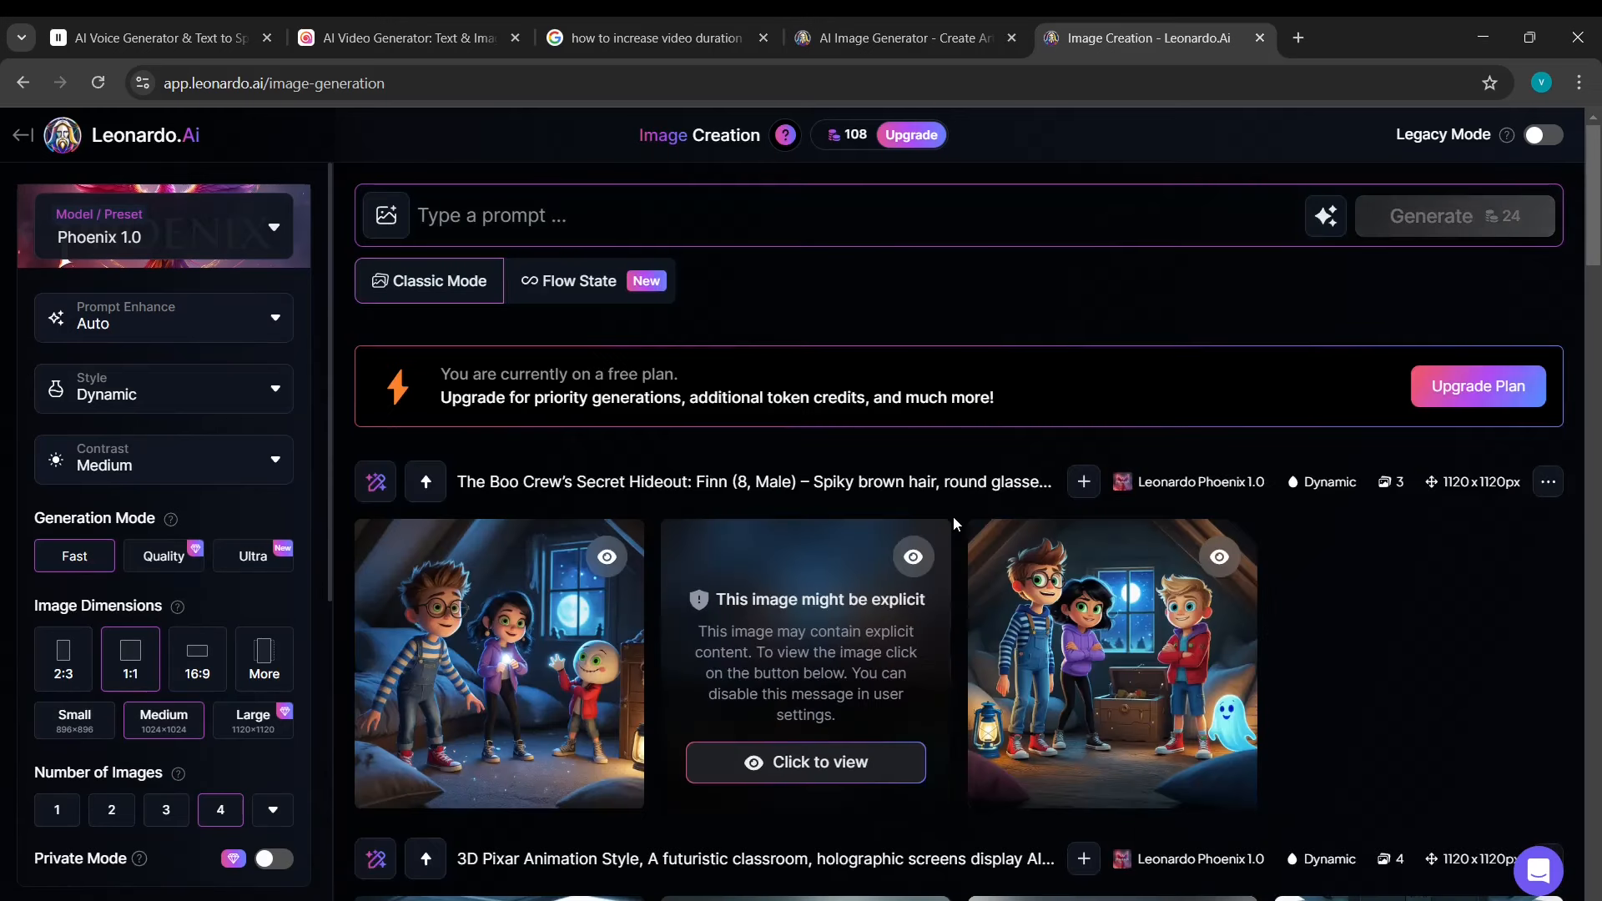
key(ctrl+v)
key(ctrl+a)
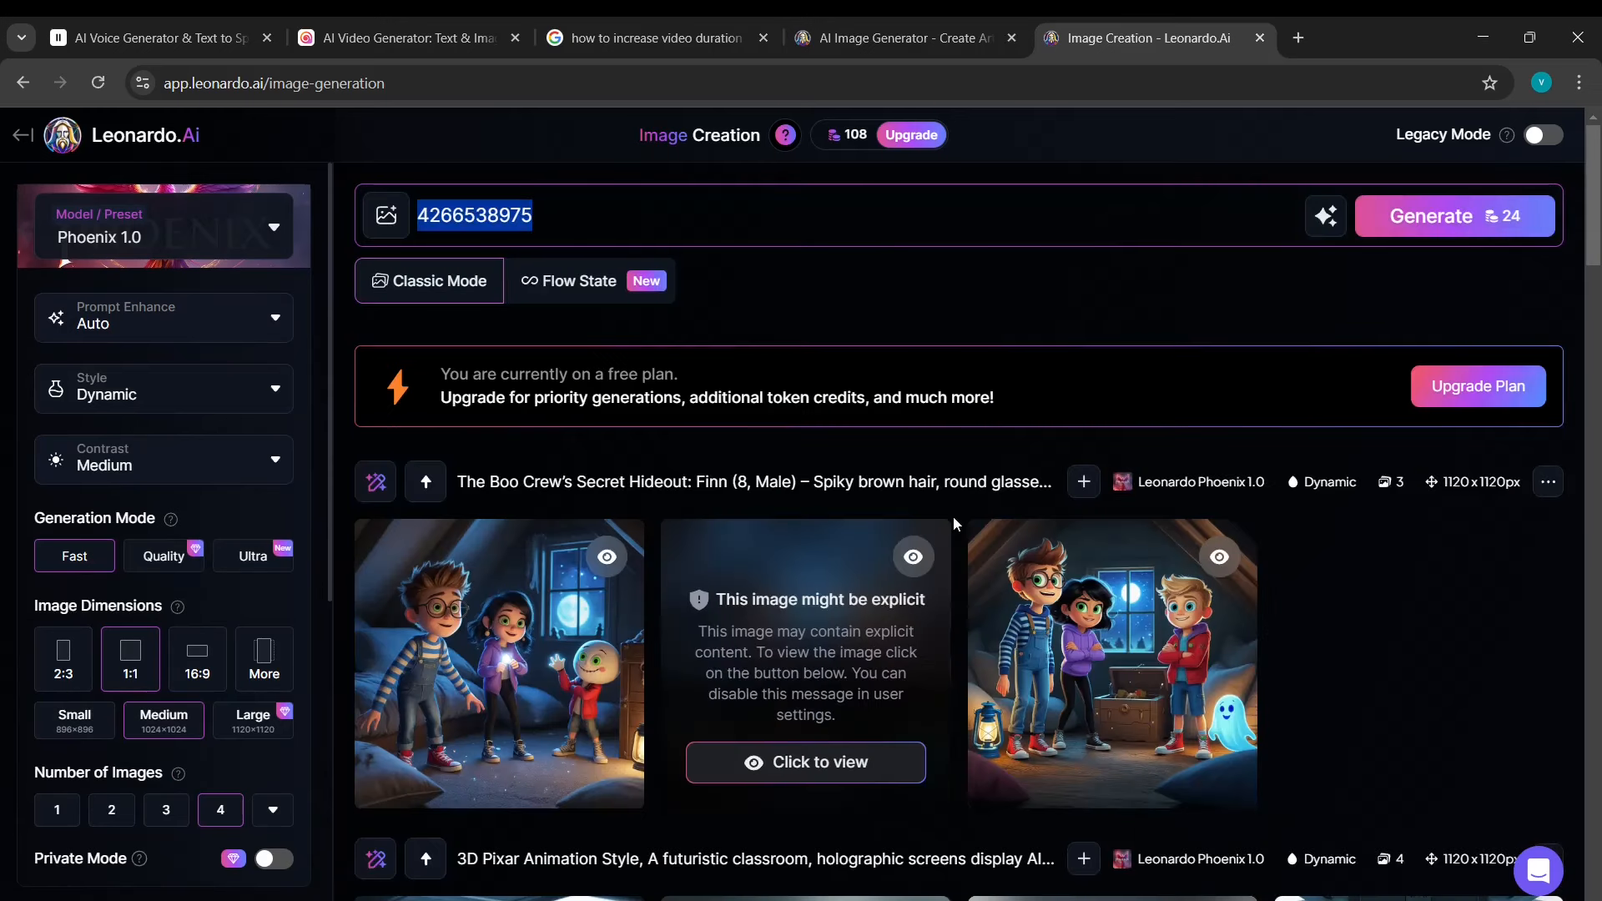
key(super+v)
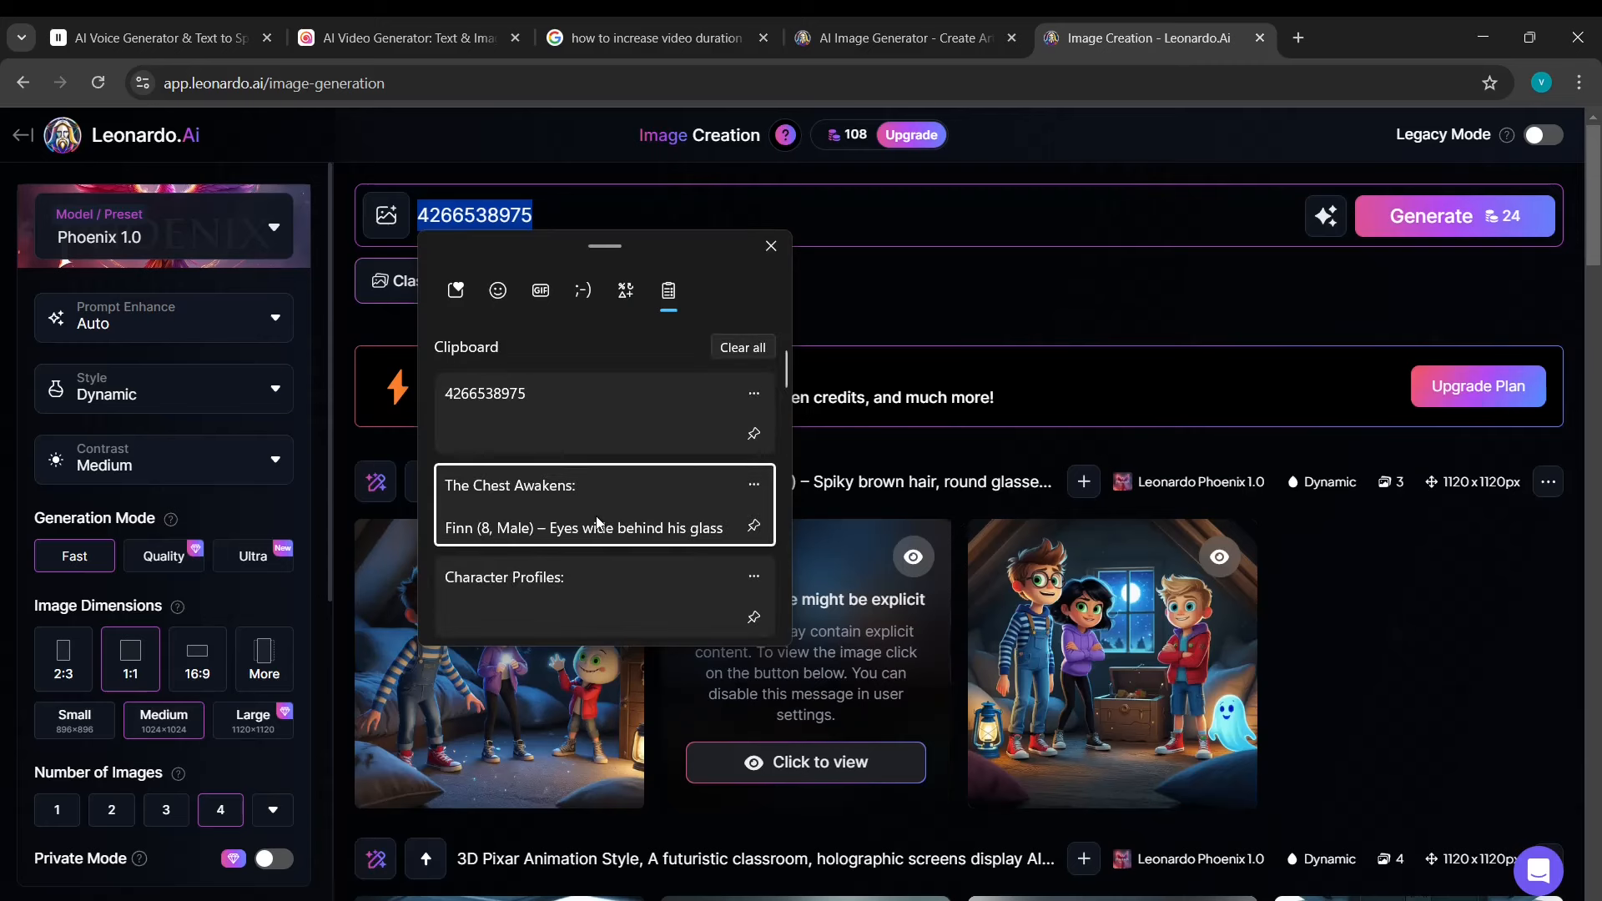
click(599, 523)
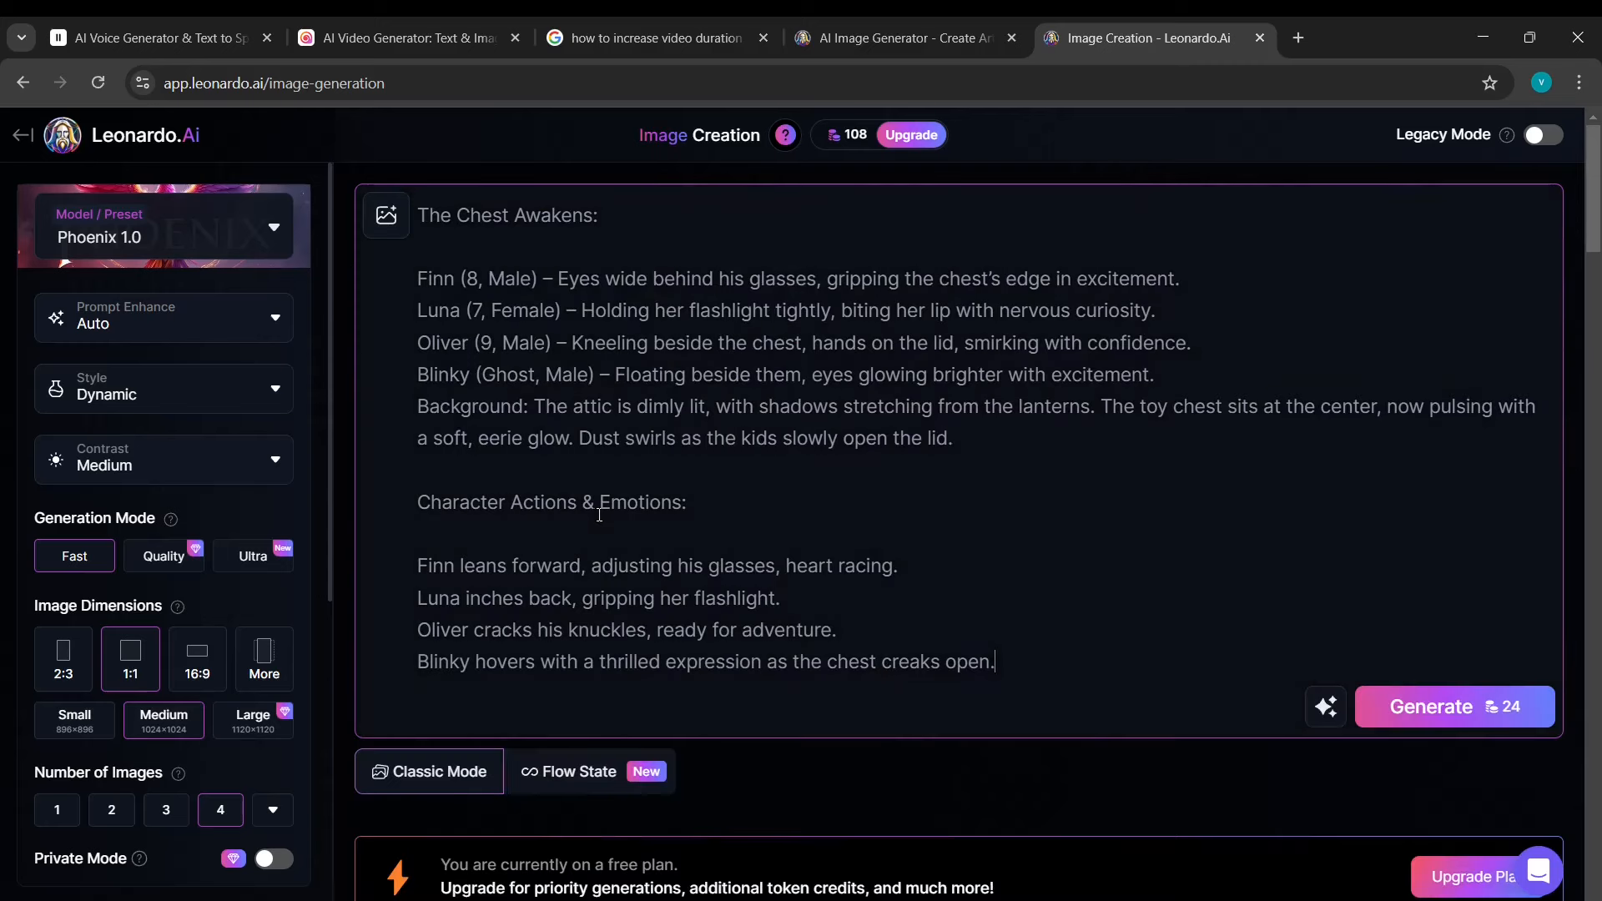
click(1458, 715)
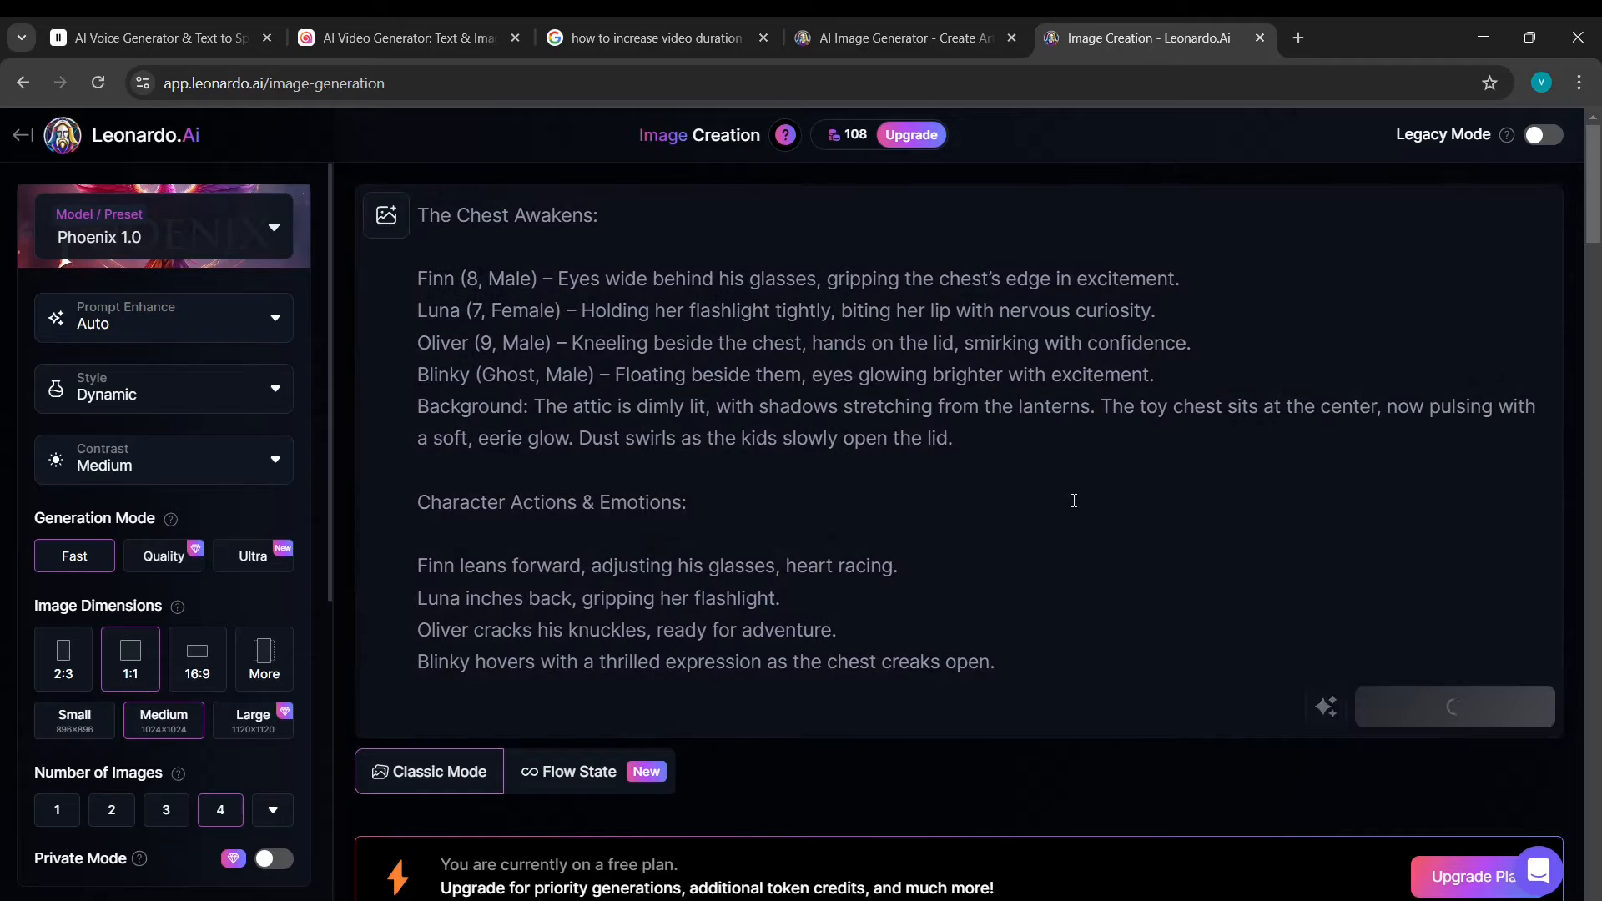
Switch to Canva Dream Lab and examine the four "The Chest Awakens" images, checking the progress of the Leonardo.Ai generation in between.
key(alt+Tab)
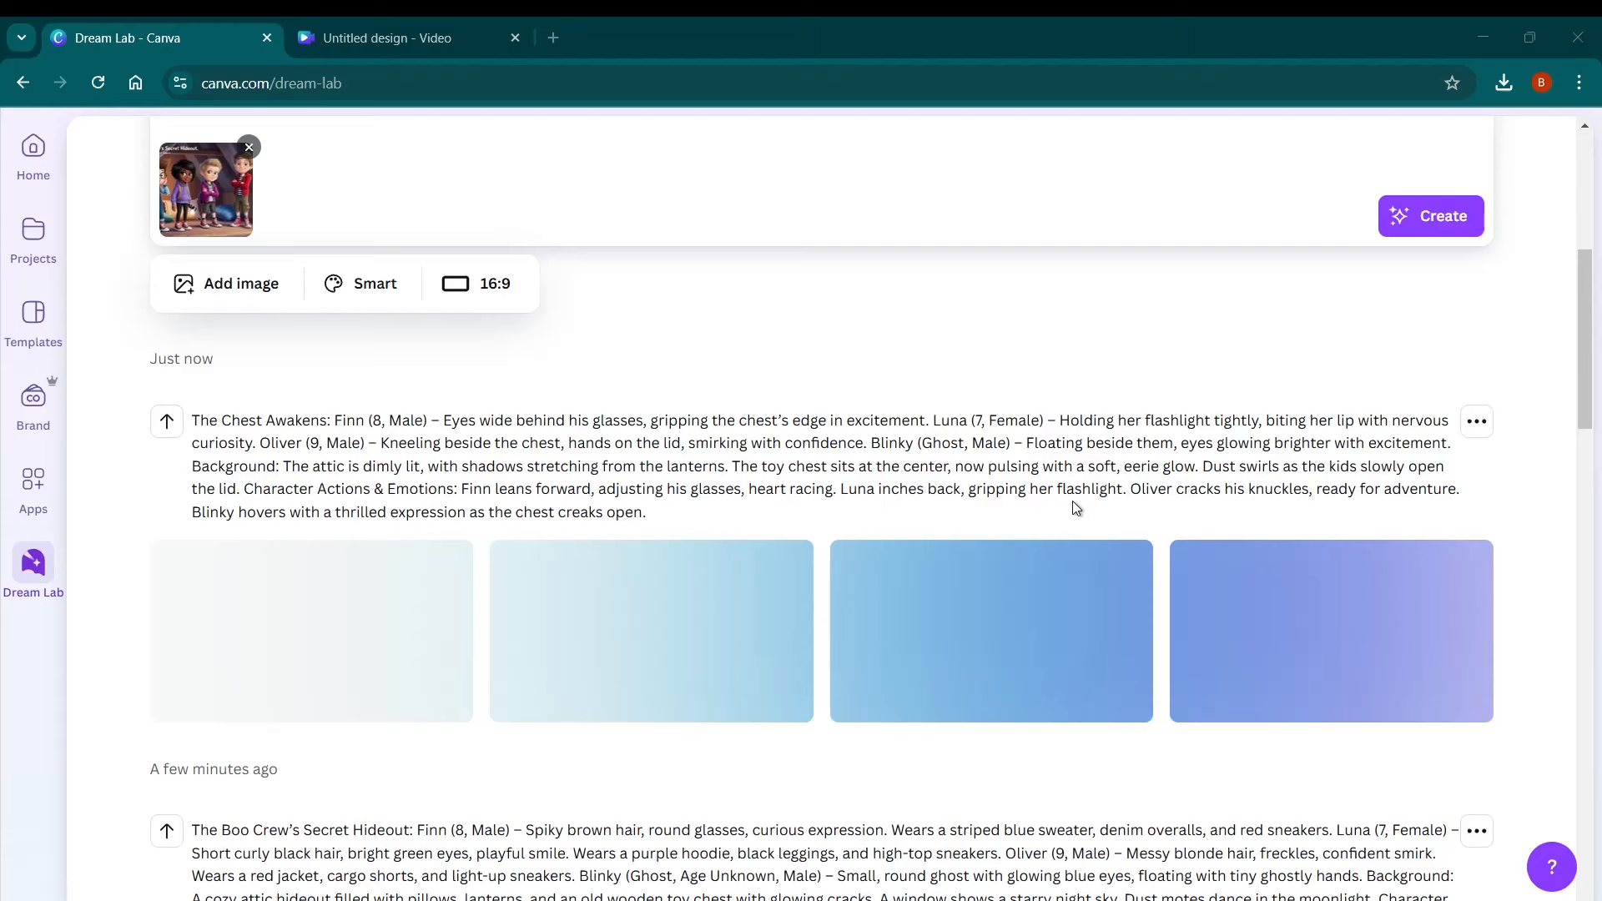
scroll(864, 651, down, 2)
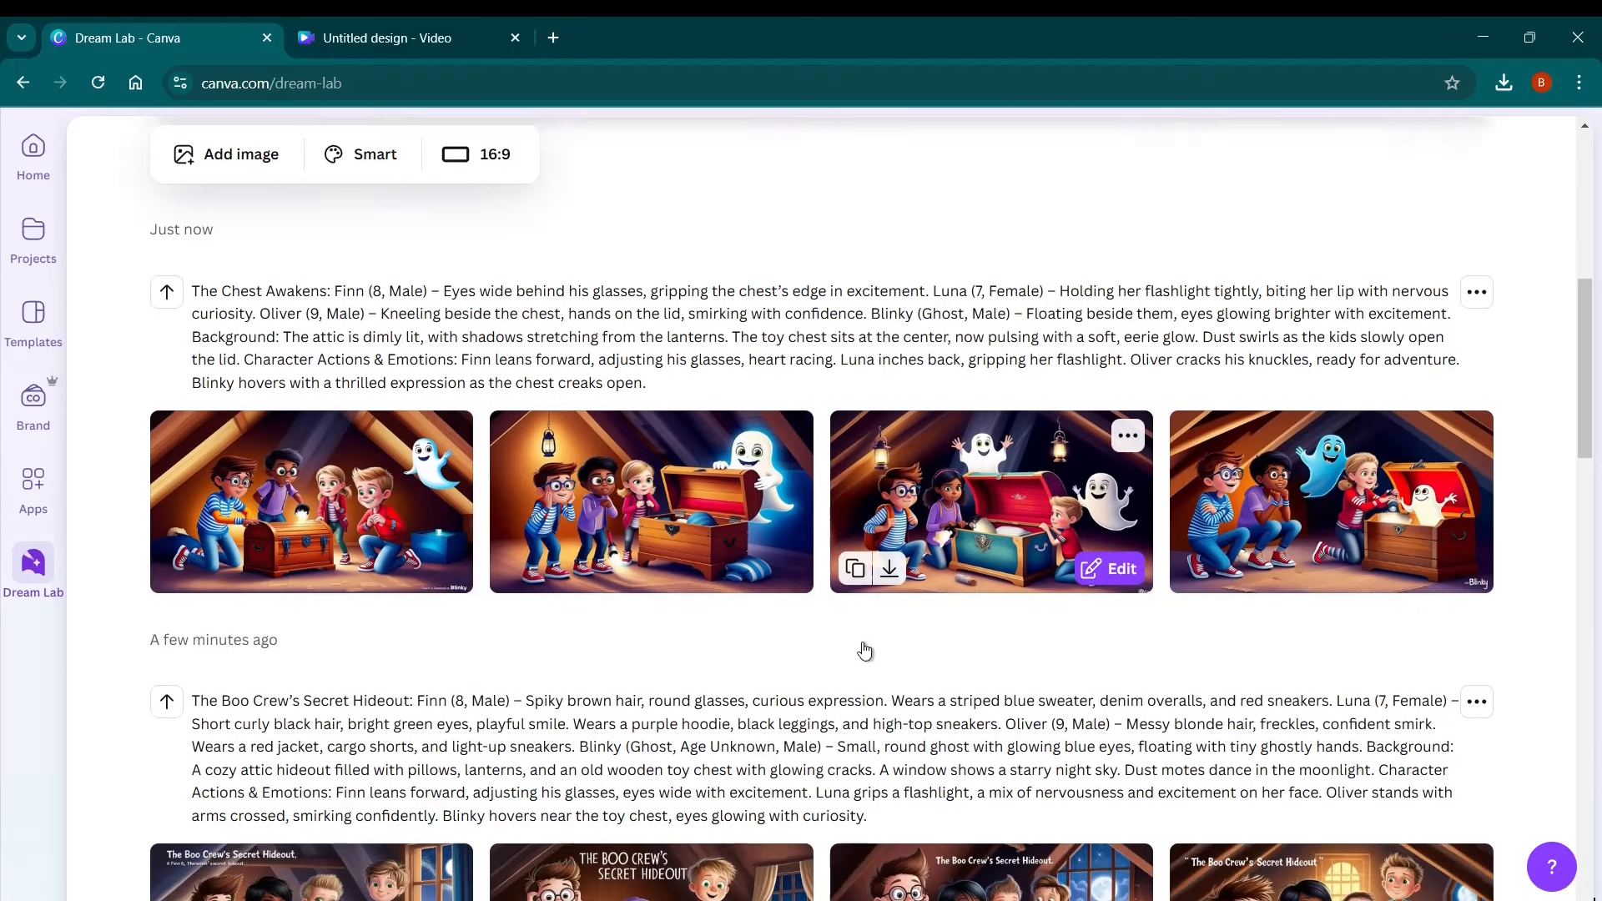
scroll(865, 651, down, 1)
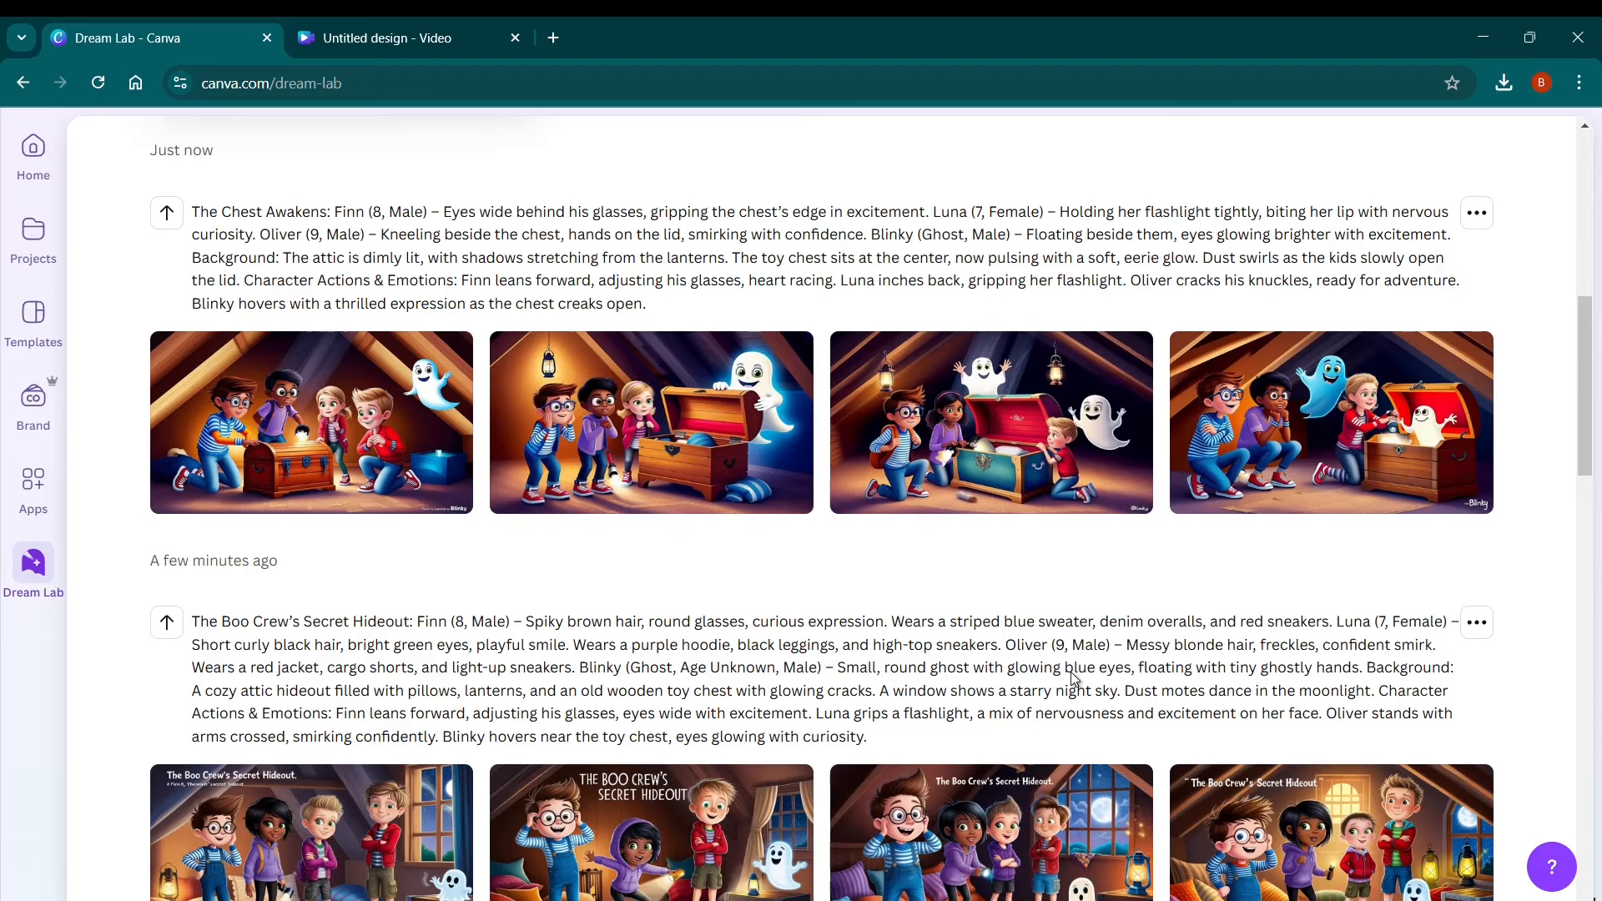
scroll(908, 608, up, 3)
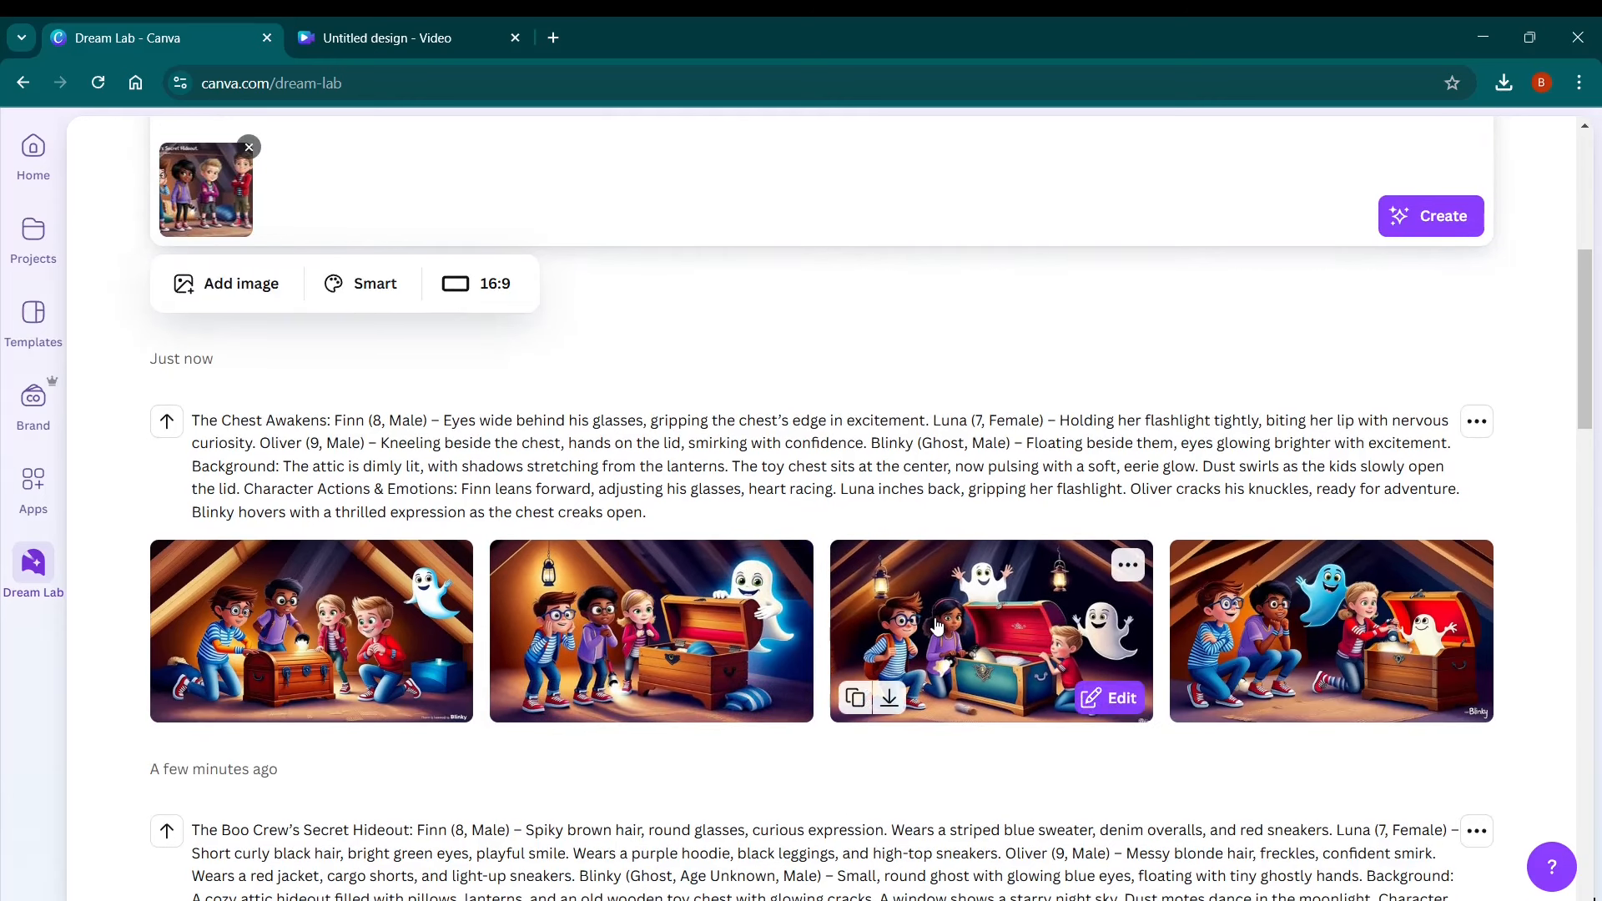
key(alt+Tab)
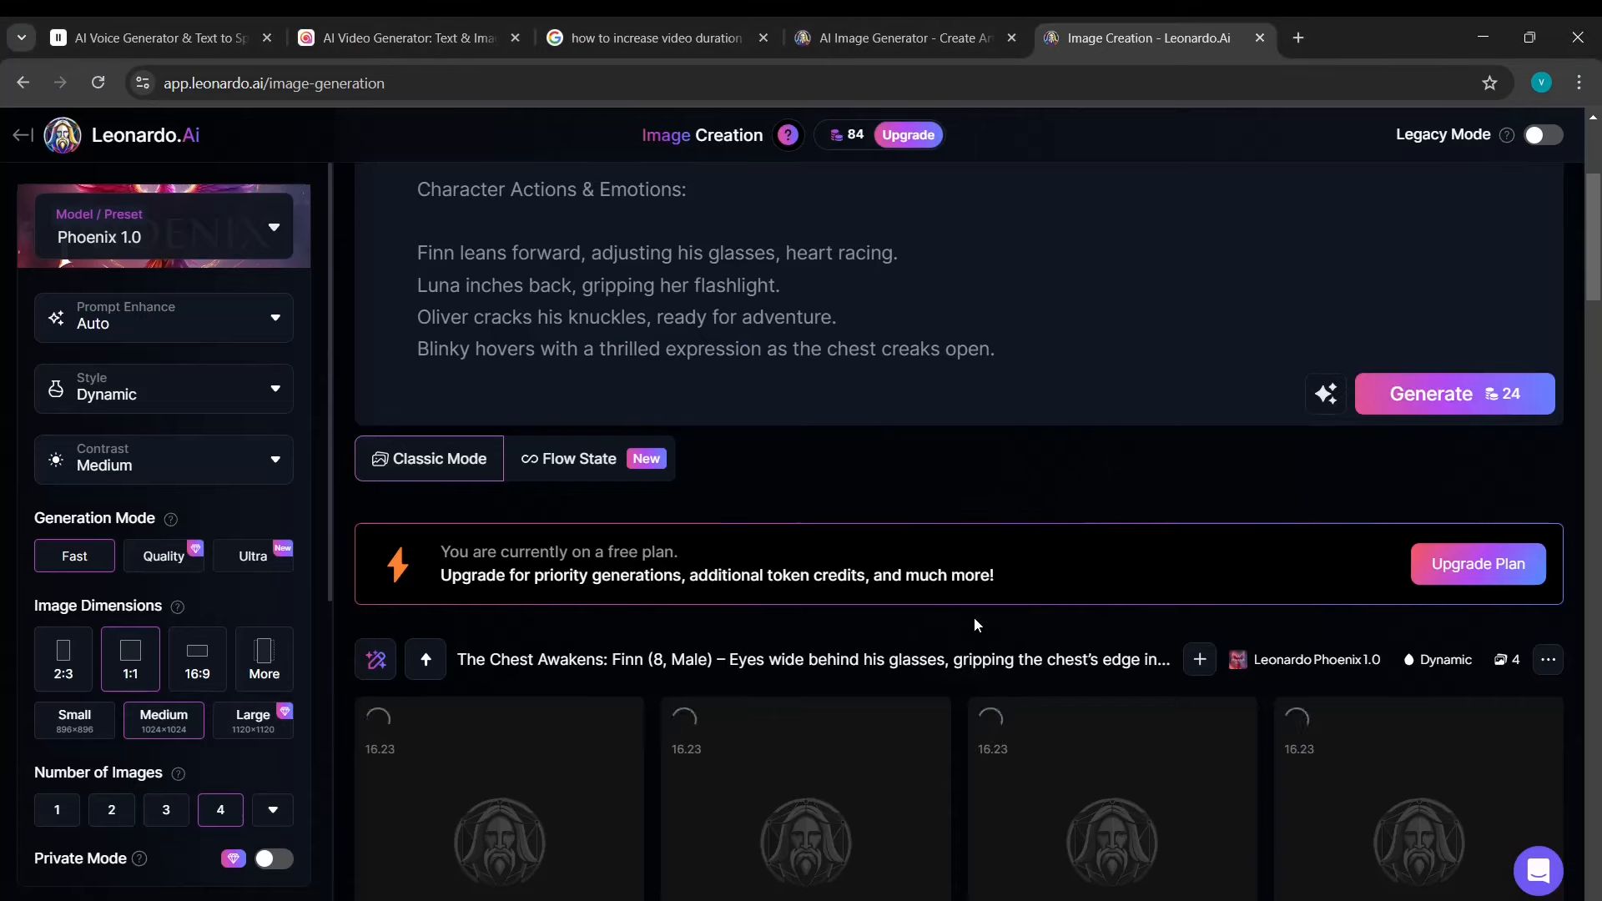
scroll(822, 514, up, 3)
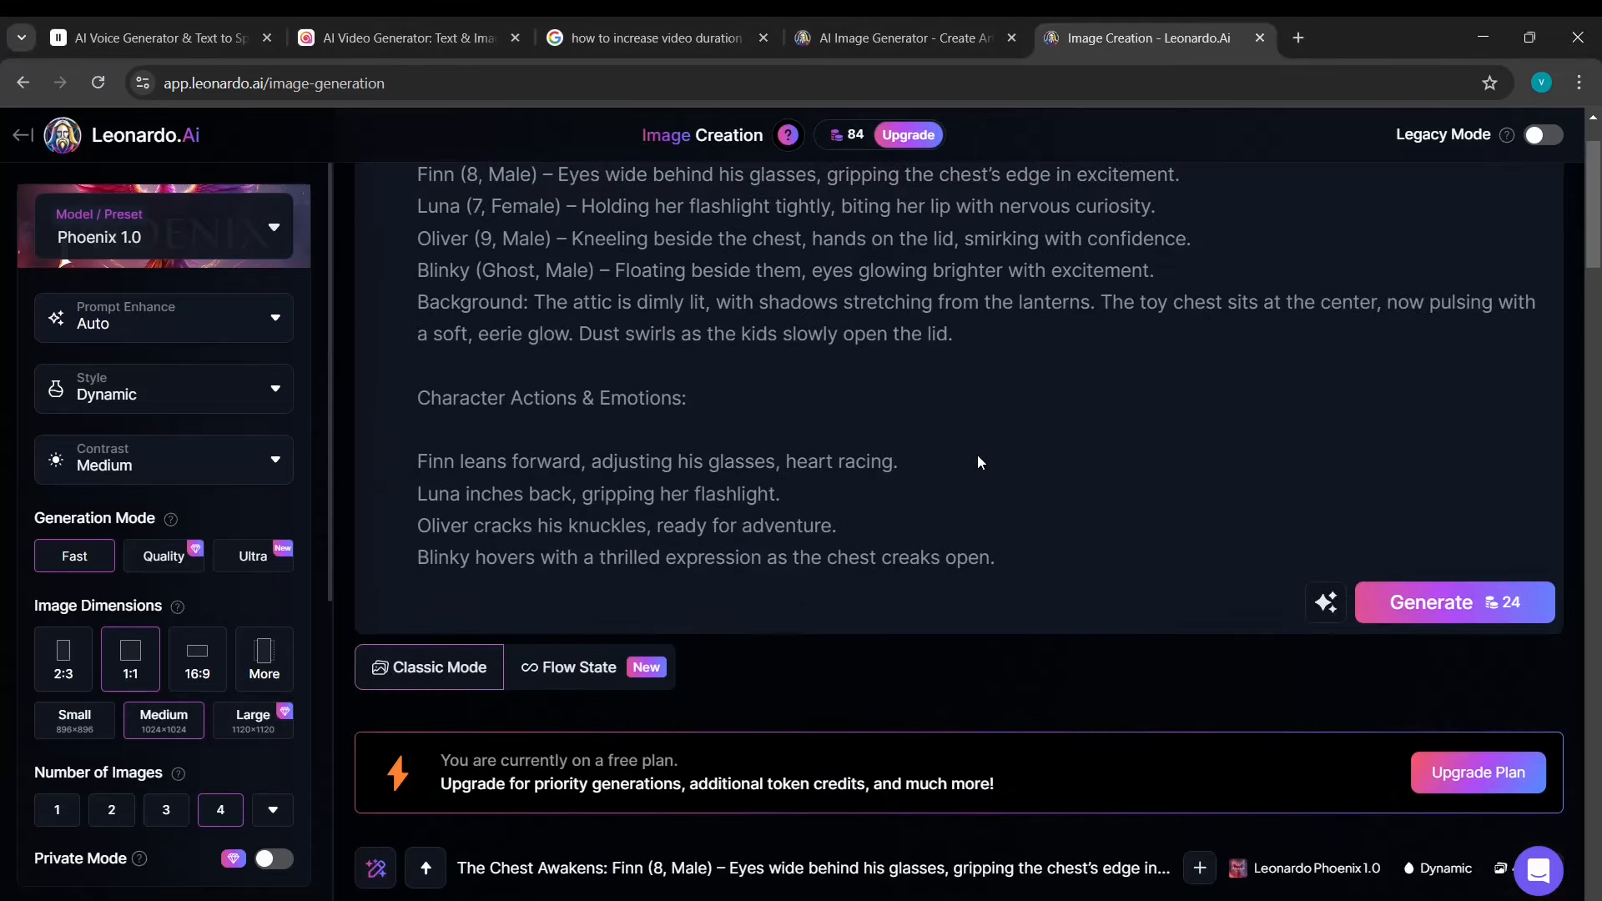
scroll(978, 461, up, 2)
key(alt+Tab)
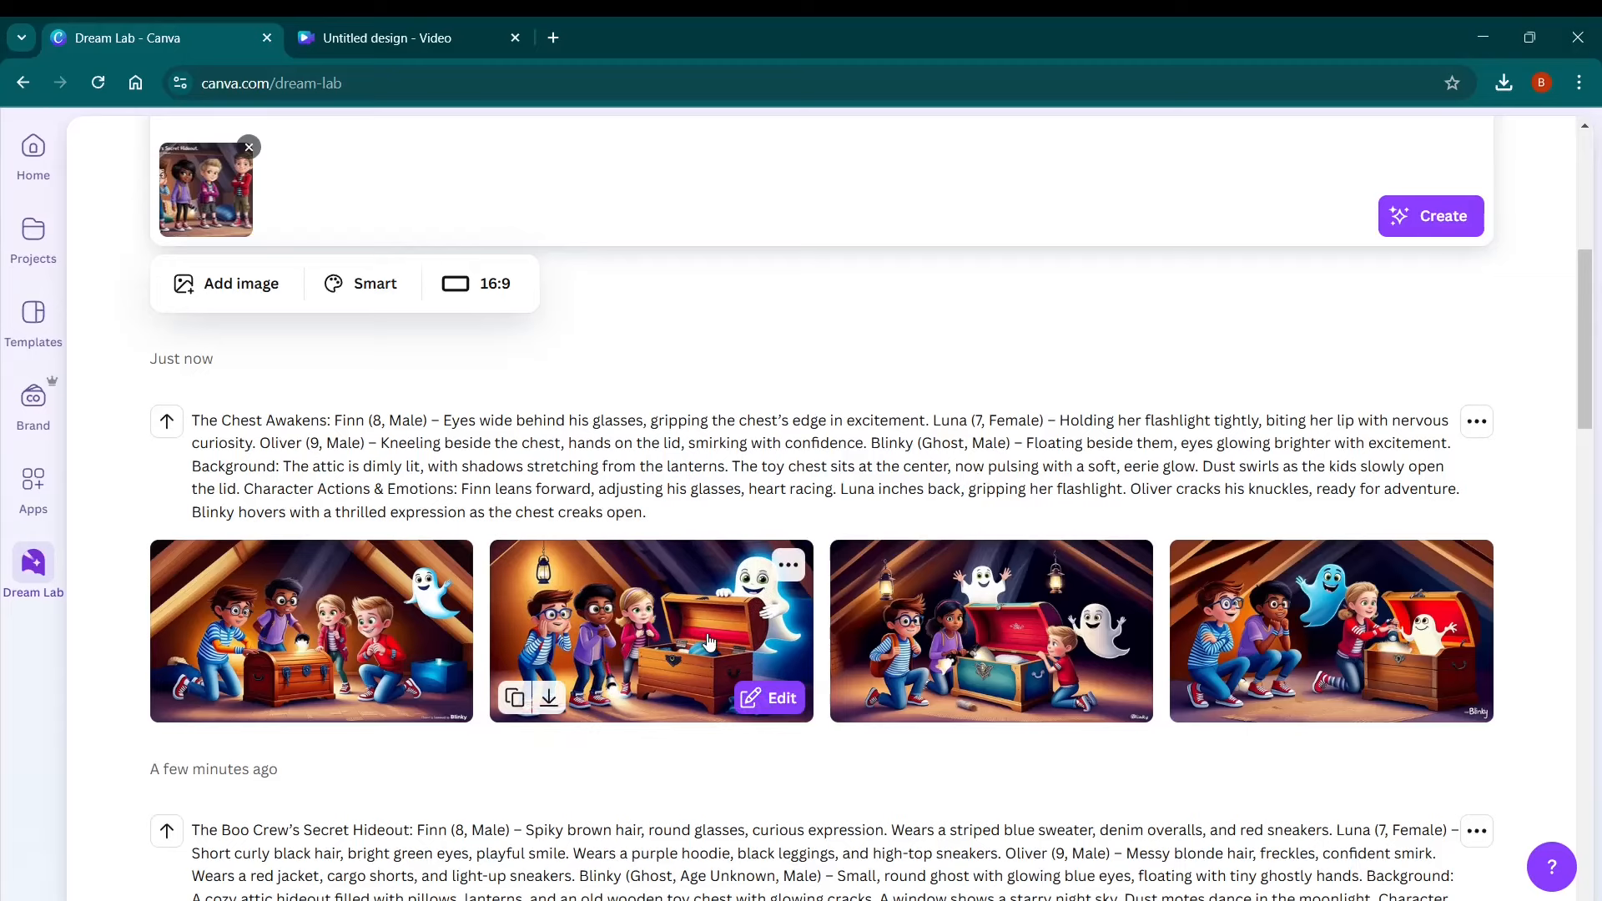
scroll(708, 641, up, 6)
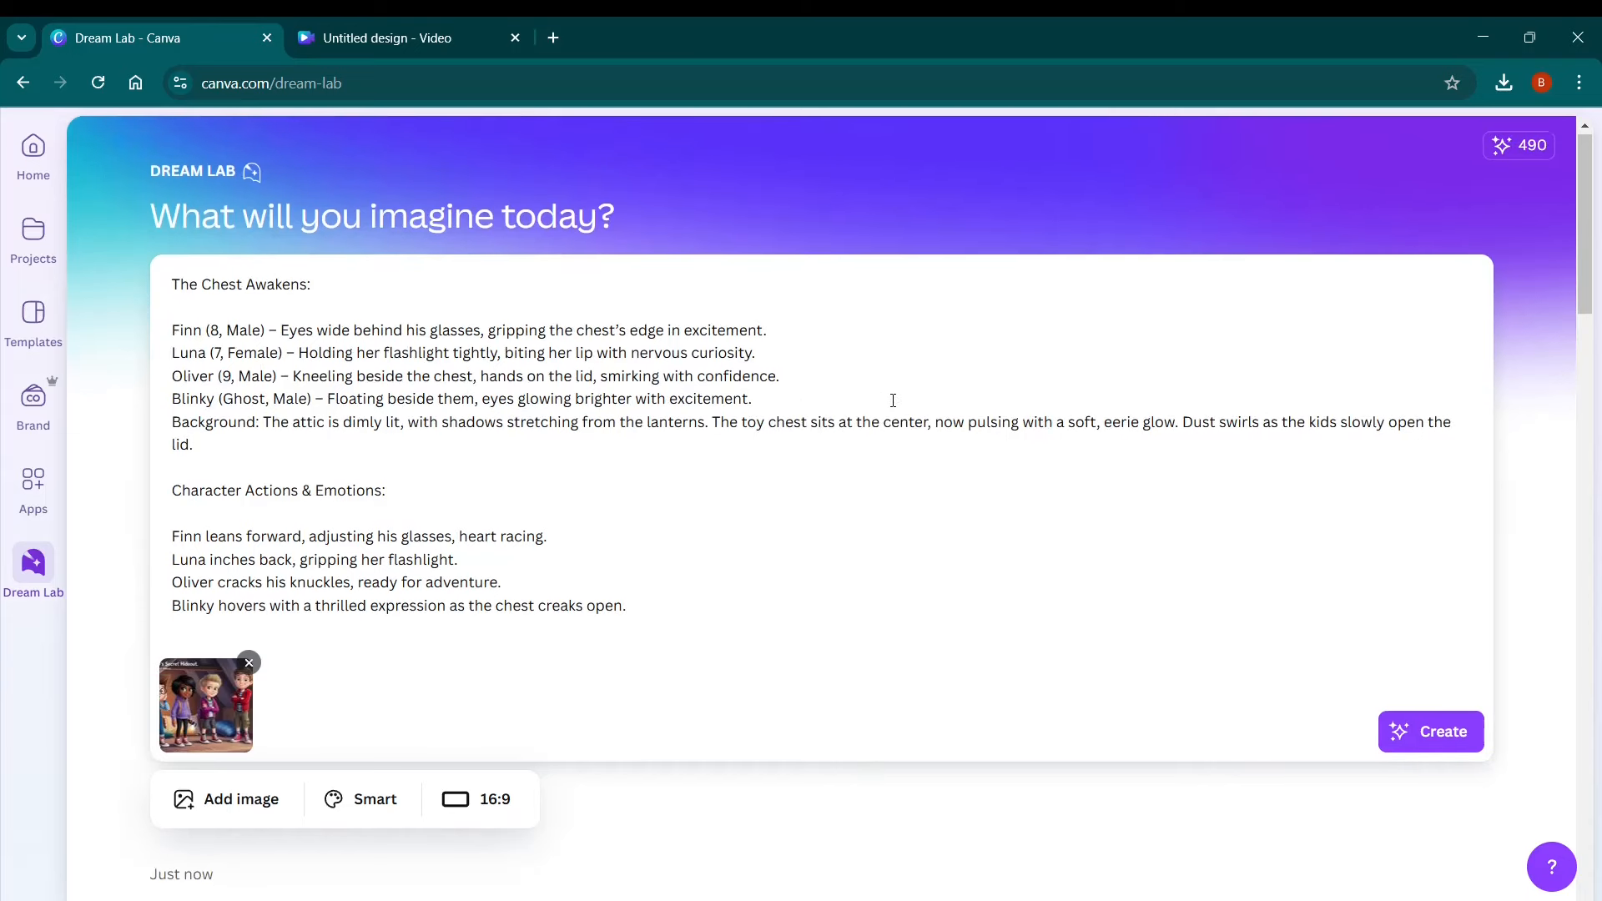
scroll(774, 517, down, 4)
scroll(776, 525, down, 3)
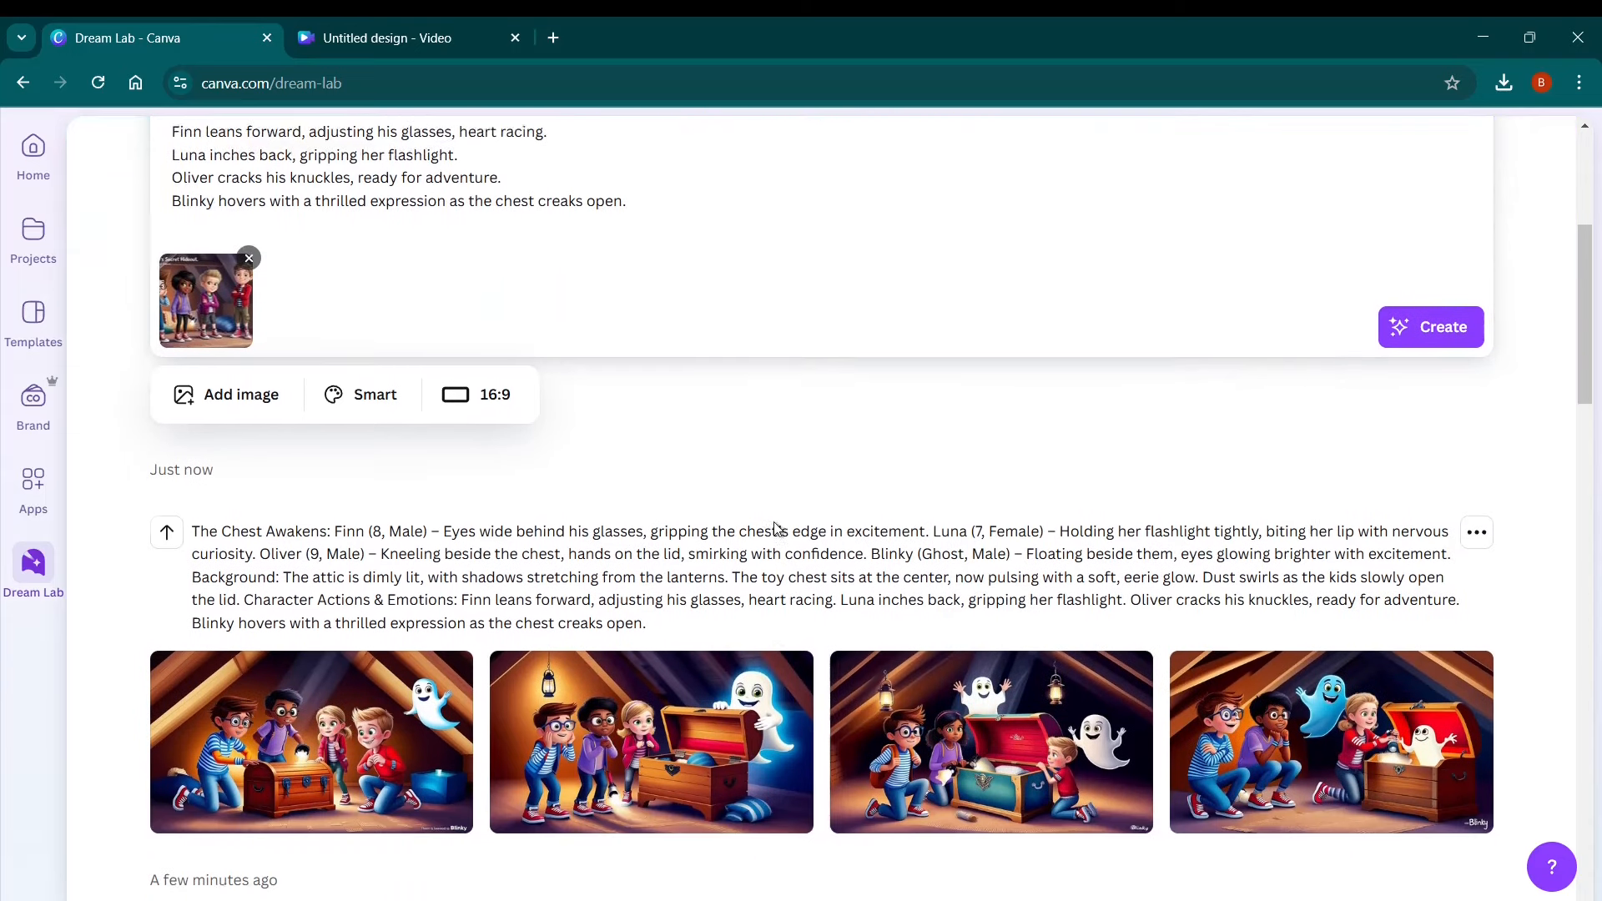
Switch to the mmantratech.com storyline article and review the scene prompts of "The Midnight Acorn and the Squirrel's Secret".
key(alt+Tab)
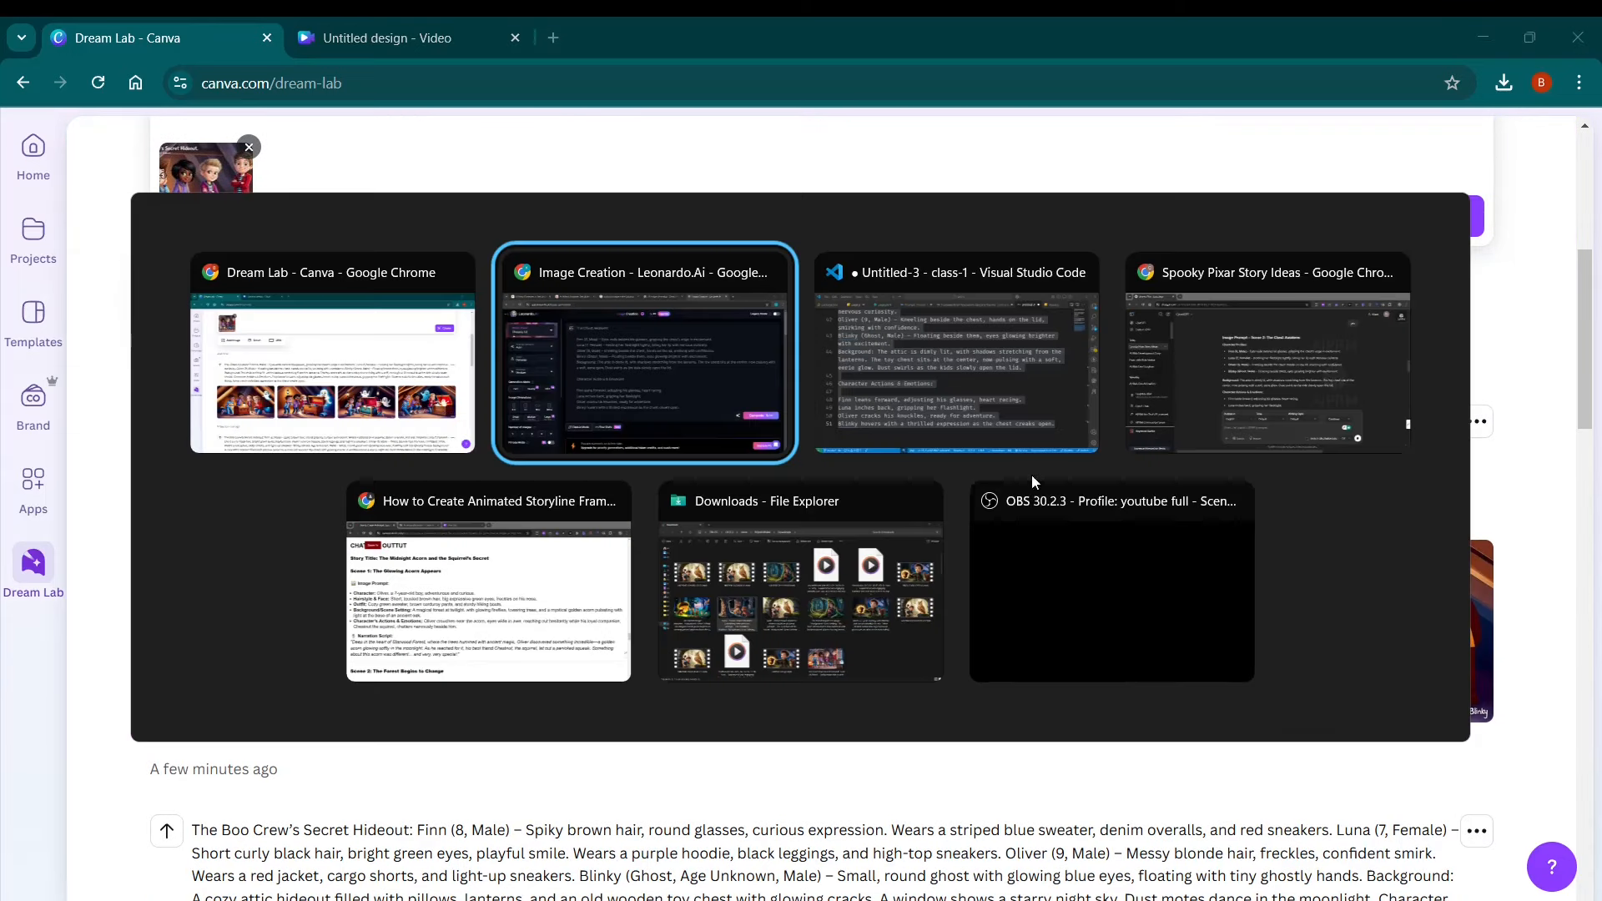
click(472, 656)
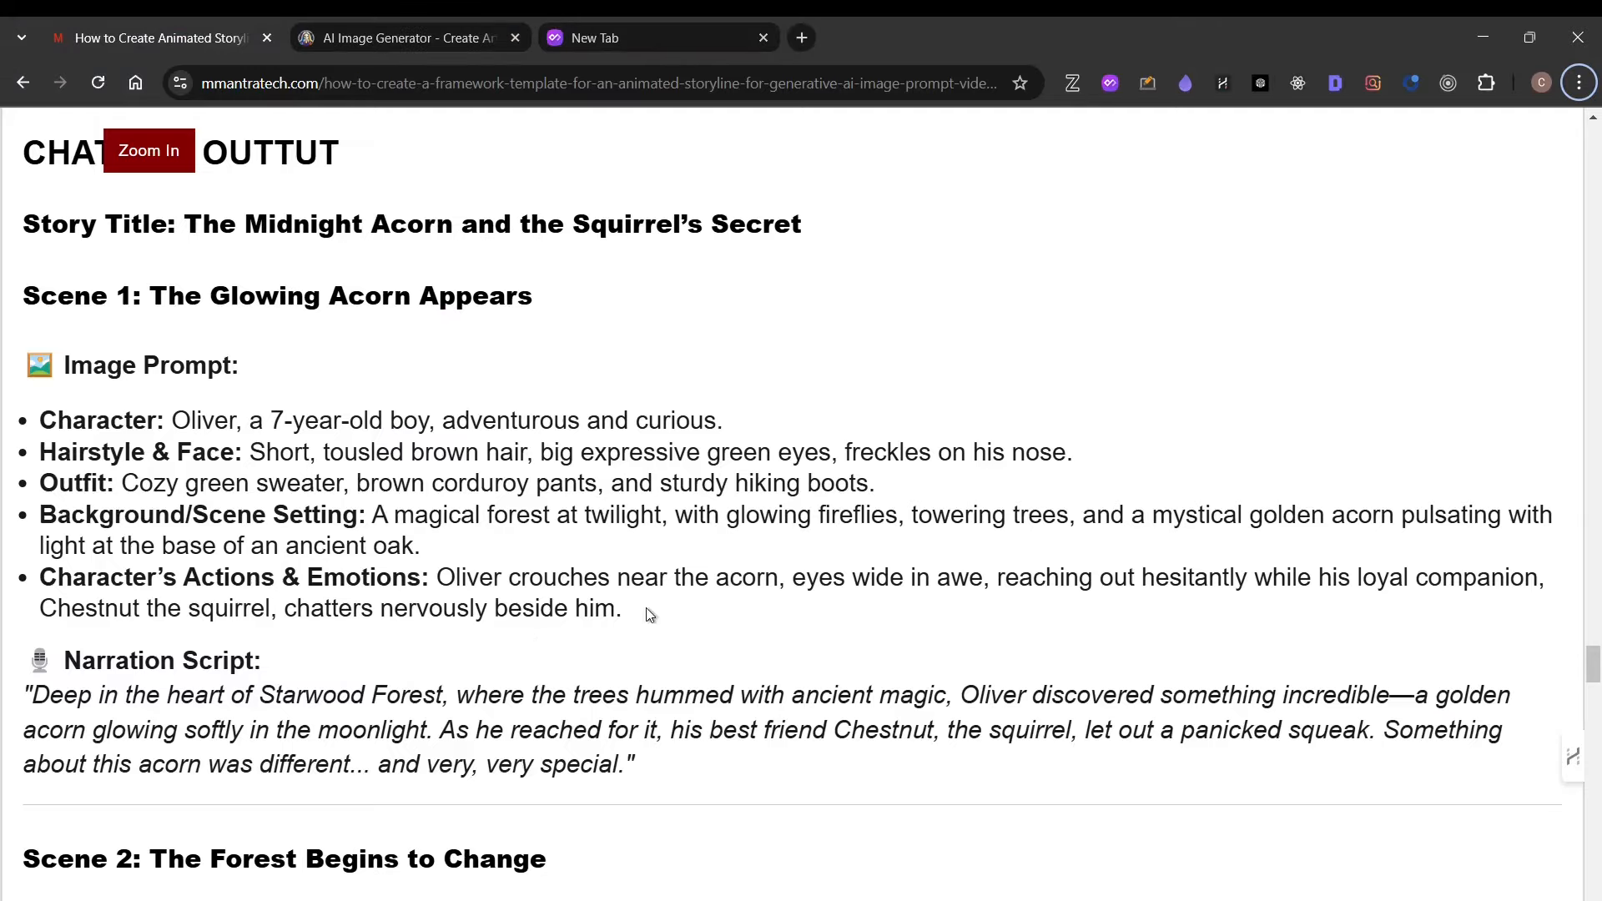
scroll(647, 615, down, 1)
scroll(409, 492, up, 6)
scroll(293, 643, down, 4)
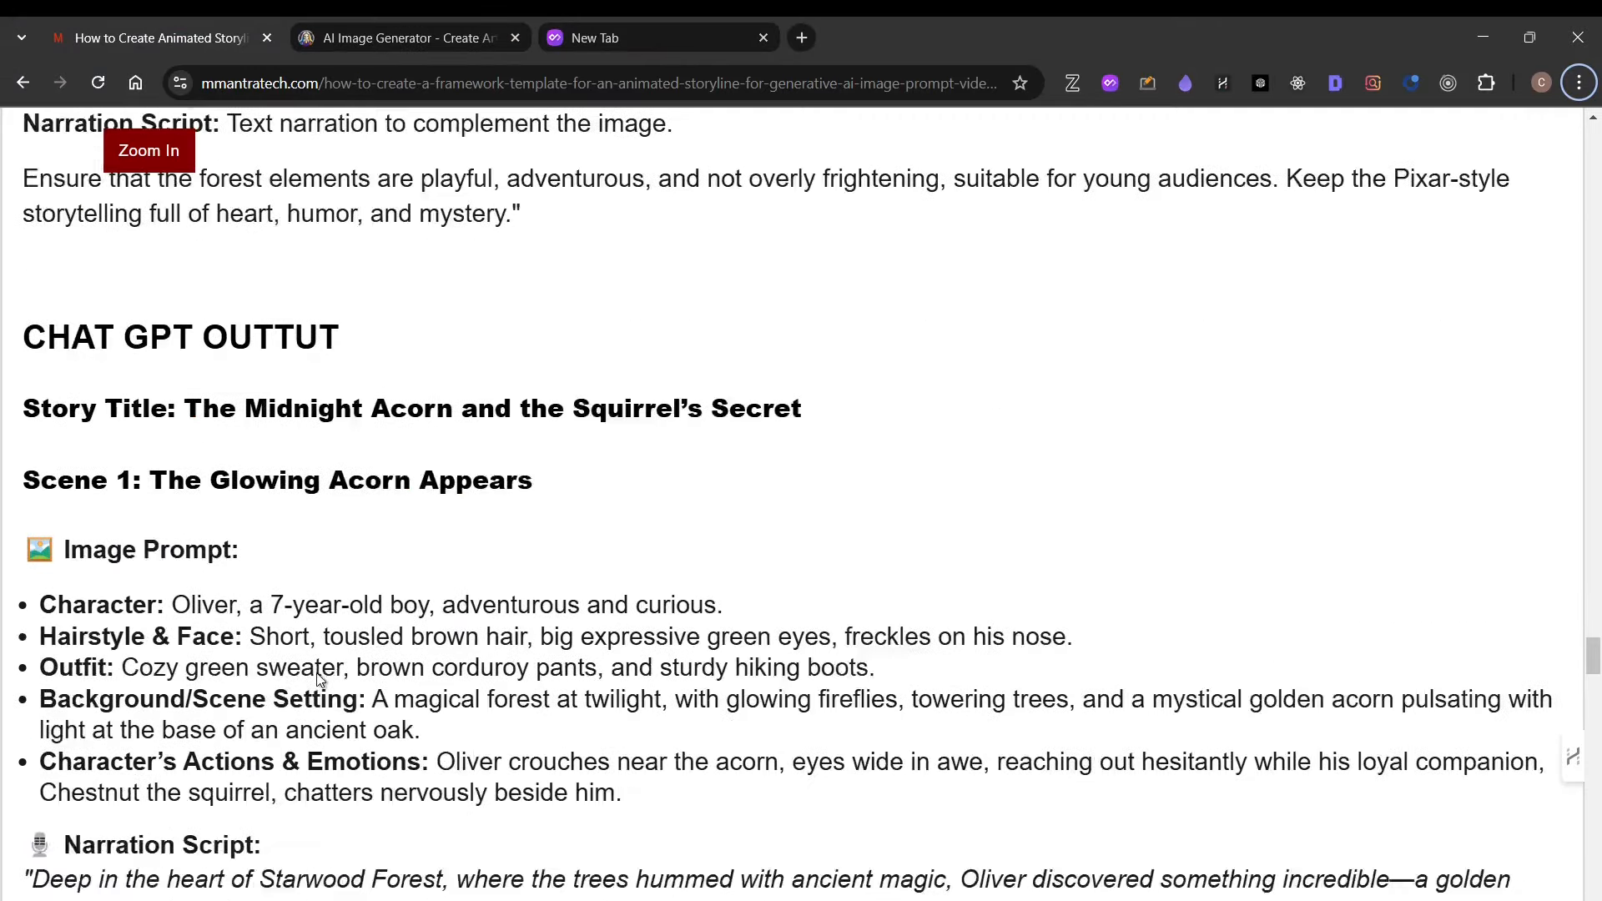
scroll(480, 594, down, 4)
scroll(480, 595, down, 10)
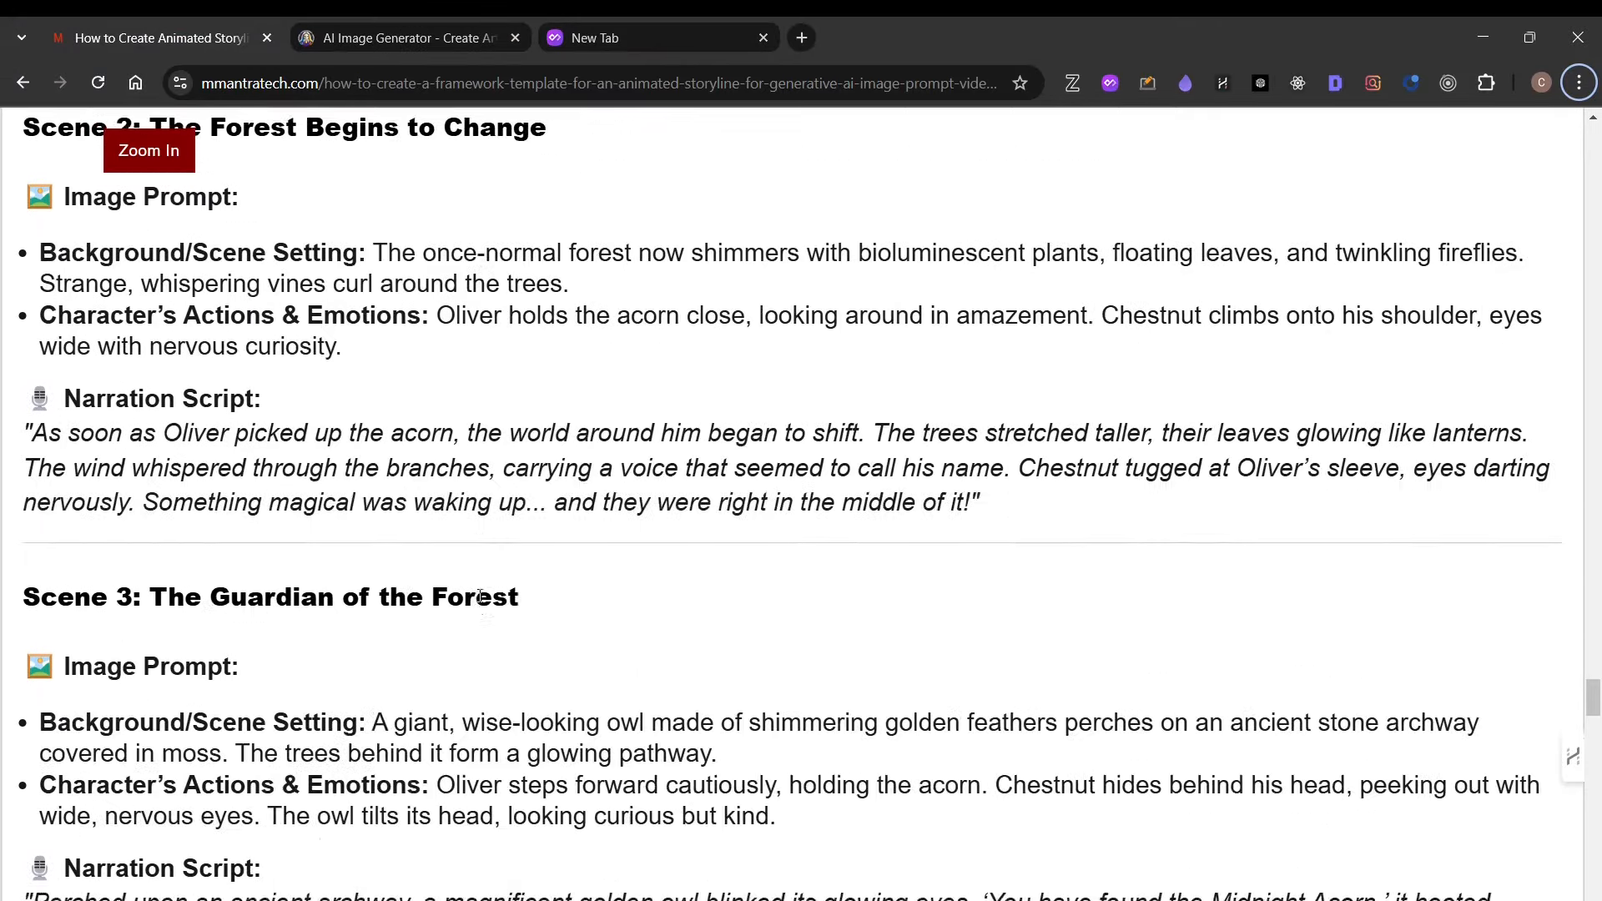
scroll(480, 597, up, 3)
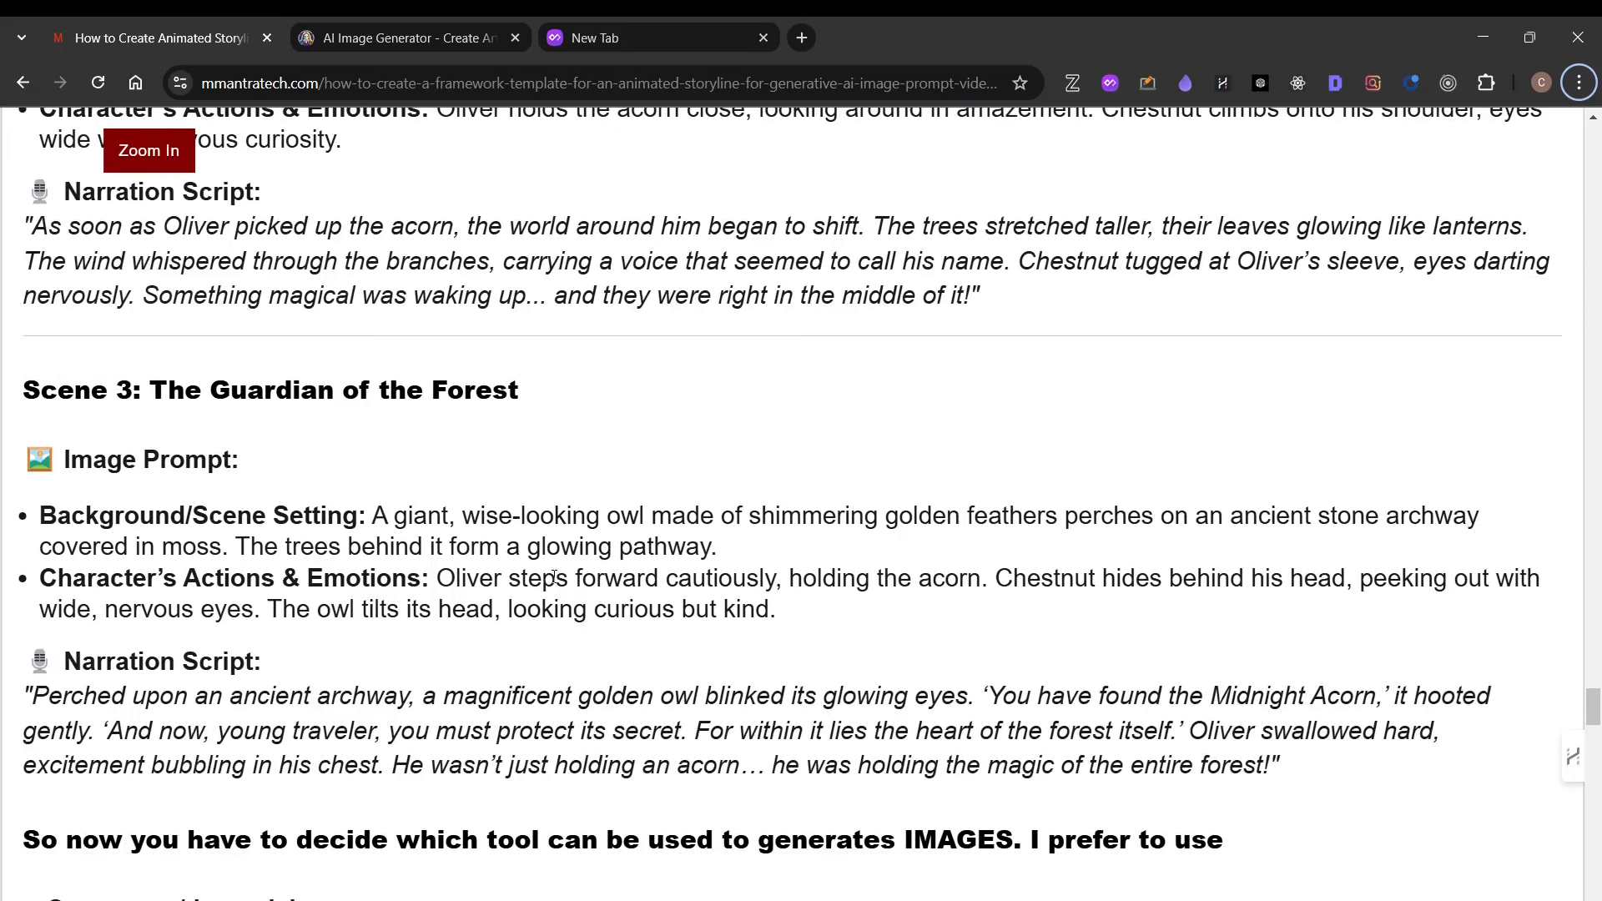
Review the rest of the article's example images and its recommended tools for animation, narration voice and video merging.
scroll(554, 575, down, 5)
scroll(554, 576, down, 9)
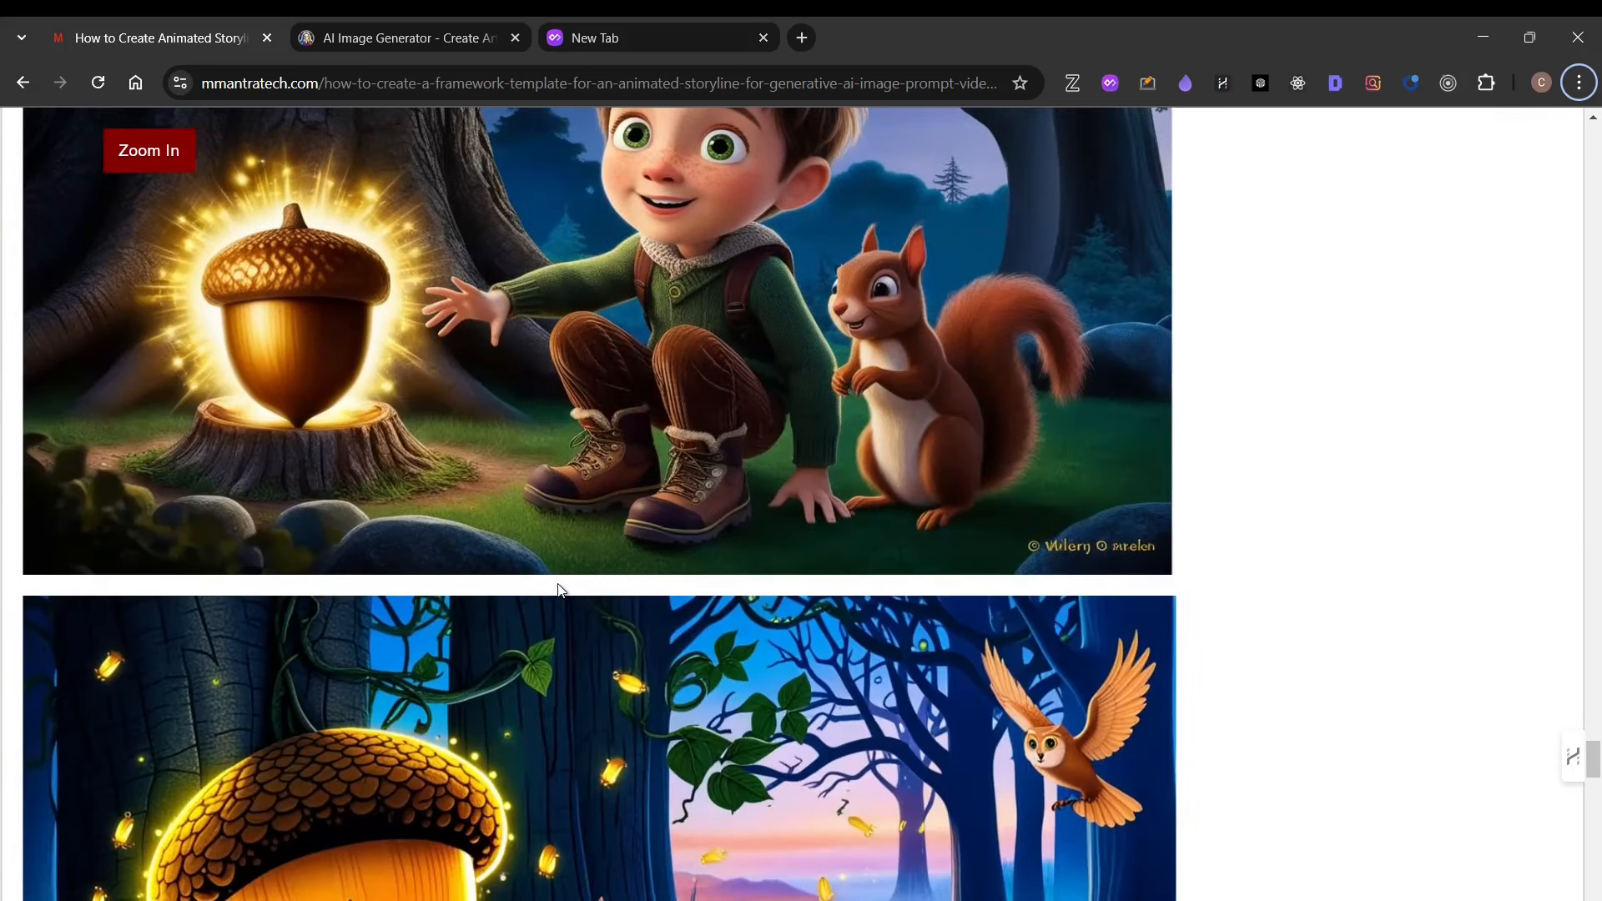
scroll(567, 612, down, 10)
scroll(570, 618, down, 2)
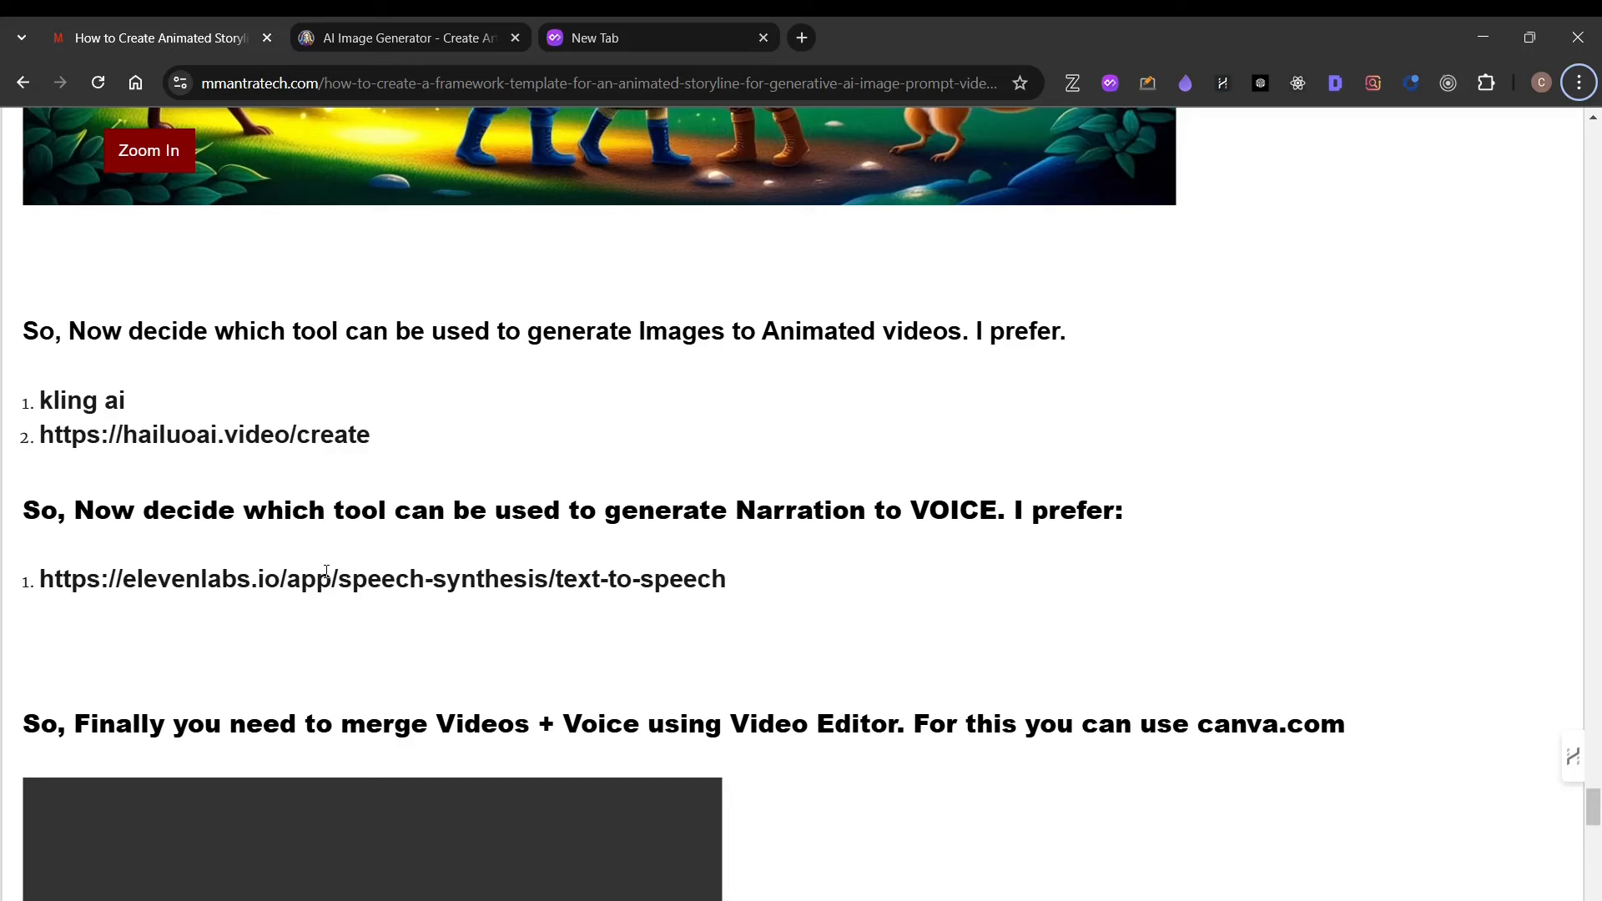
scroll(327, 572, up, 10)
Switch to Canva Dream Lab and compare "The Boo Crew's Secret Hideout" images with "The Chest Awakens" images.
key(alt+Tab)
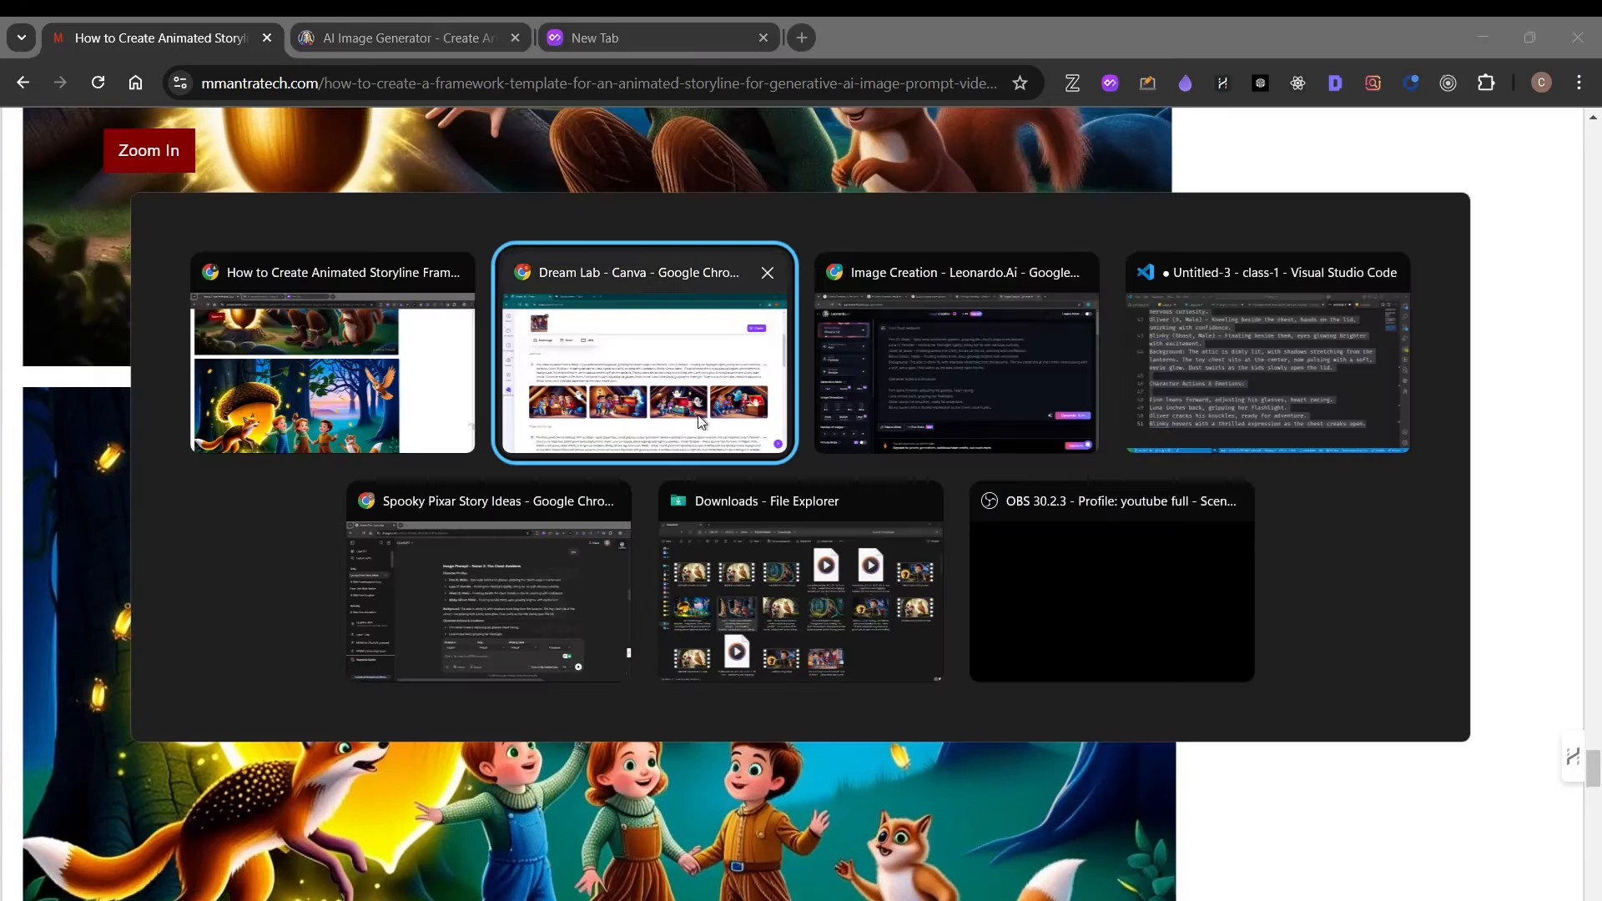
scroll(689, 485, down, 10)
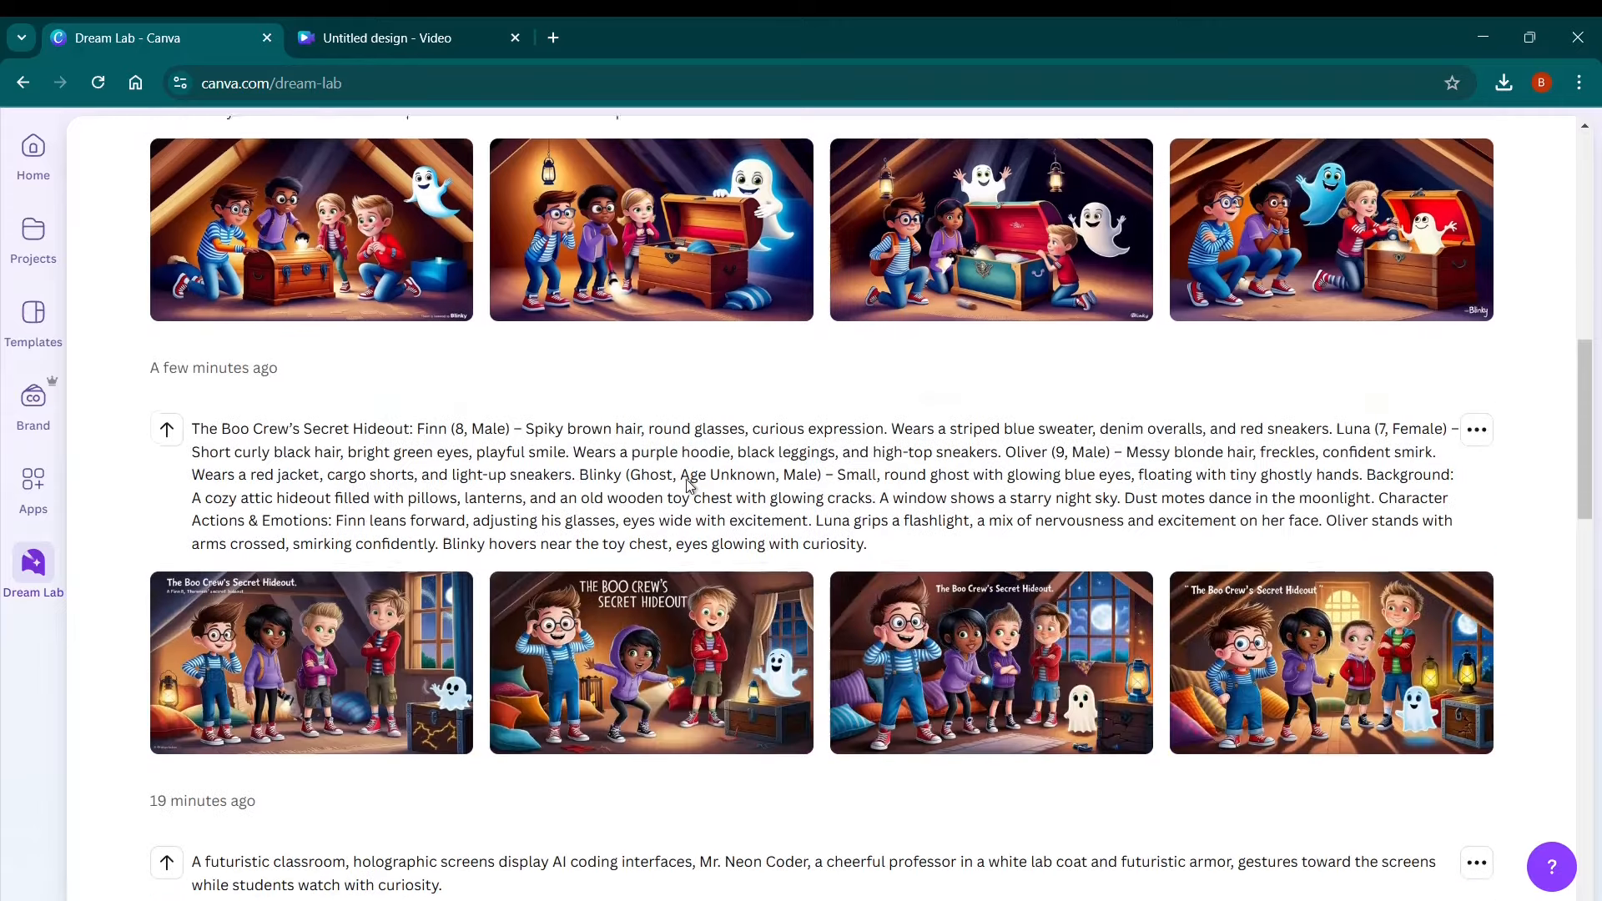
mouse_move(637, 646)
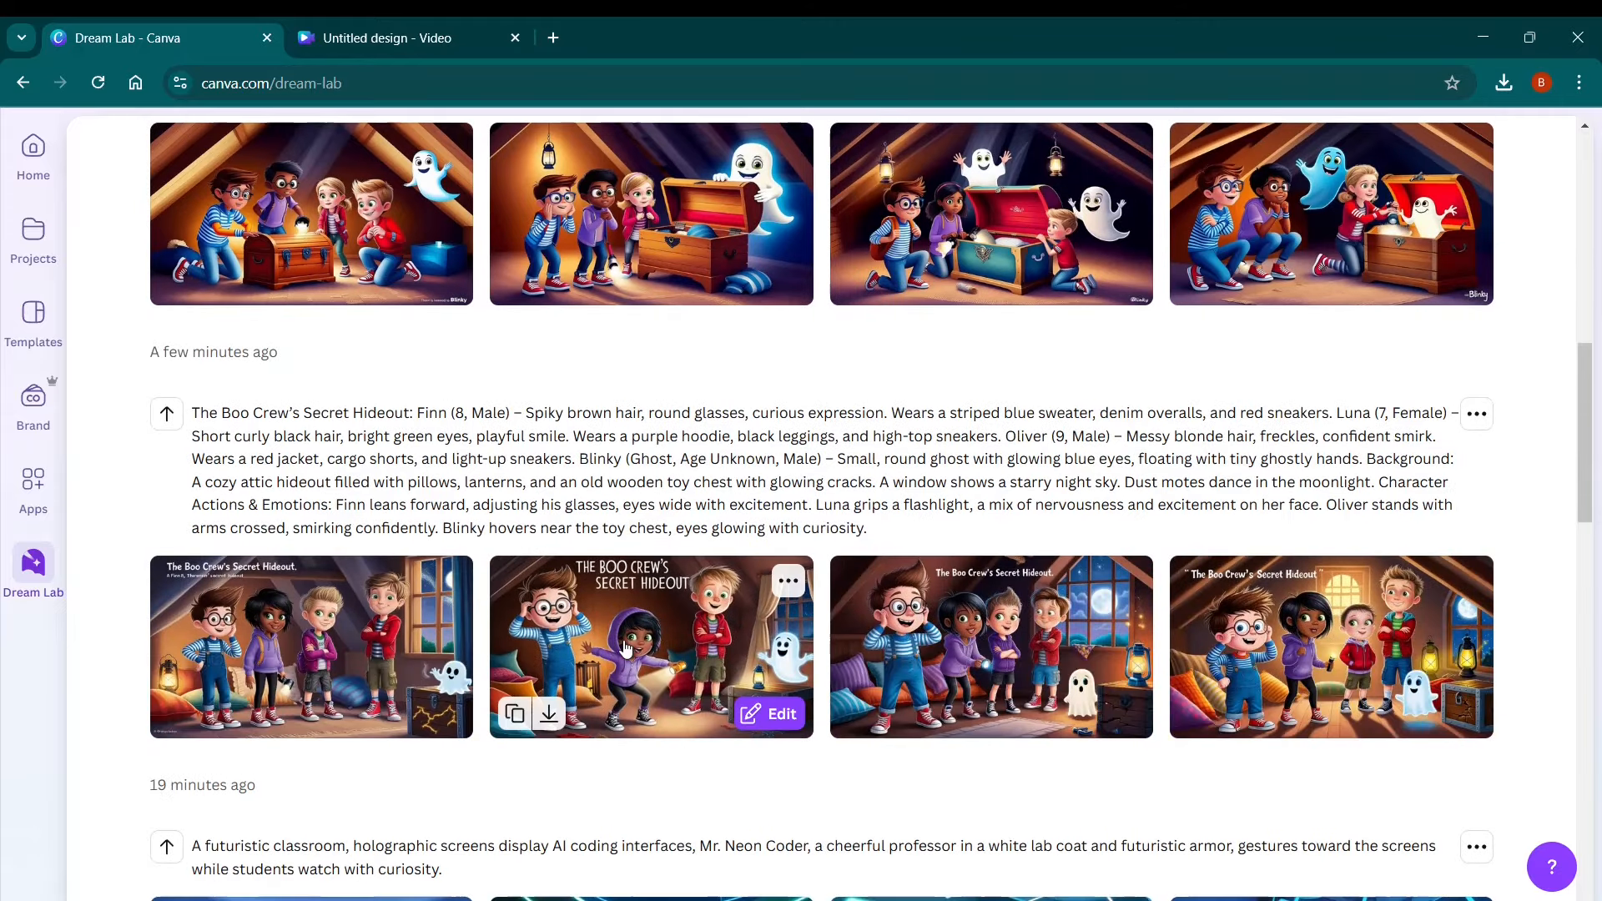
key(alt+Tab)
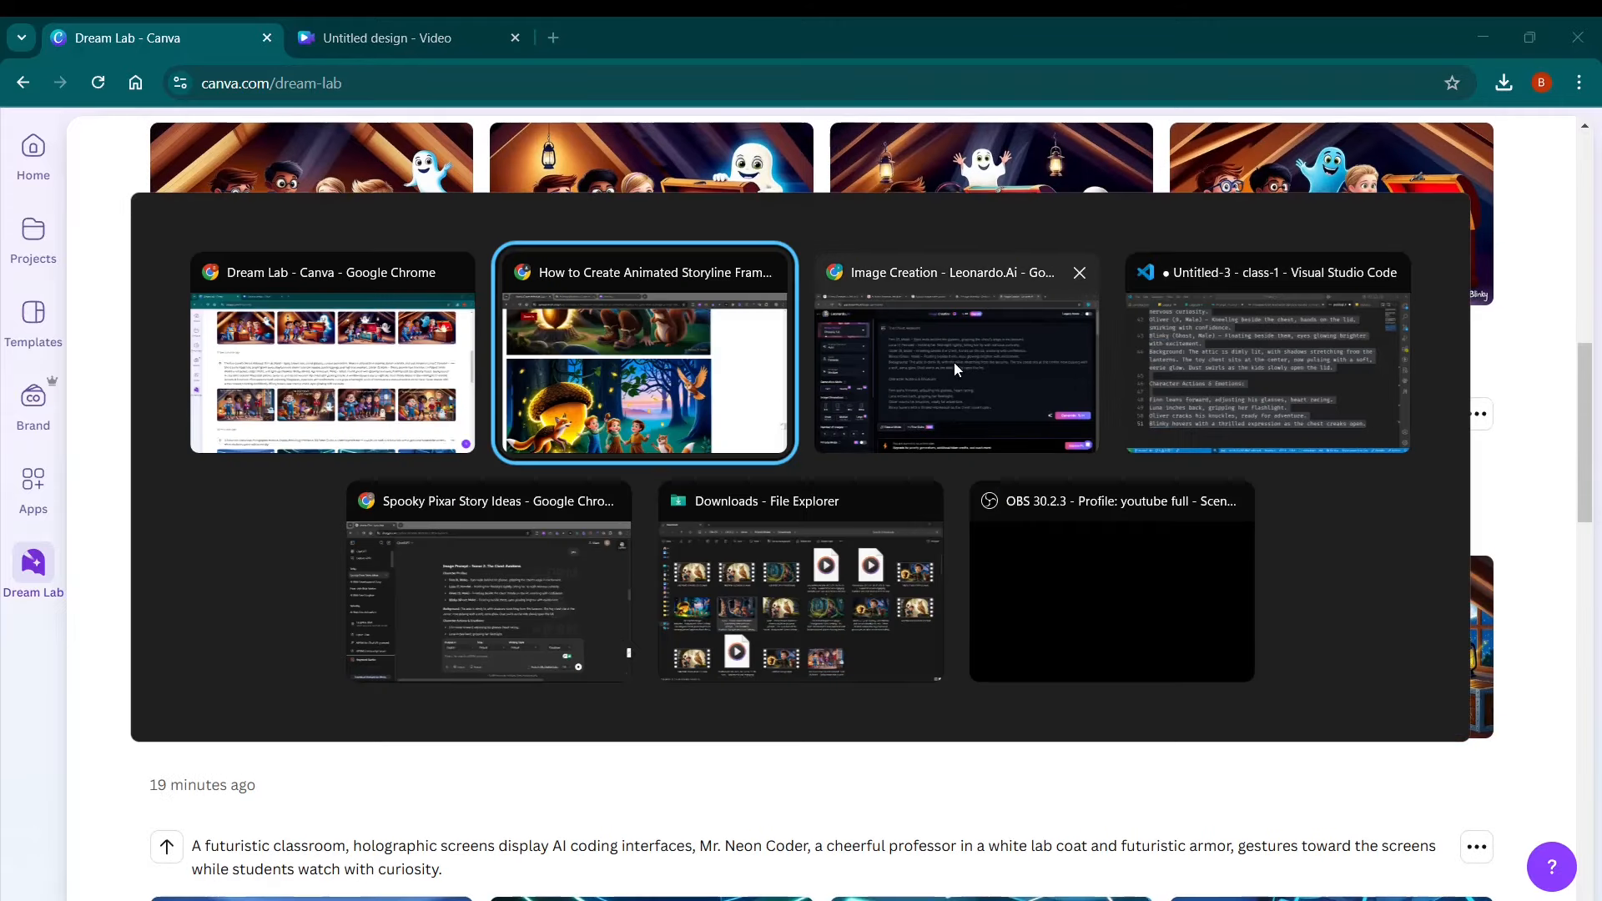
click(954, 362)
key(alt+Tab)
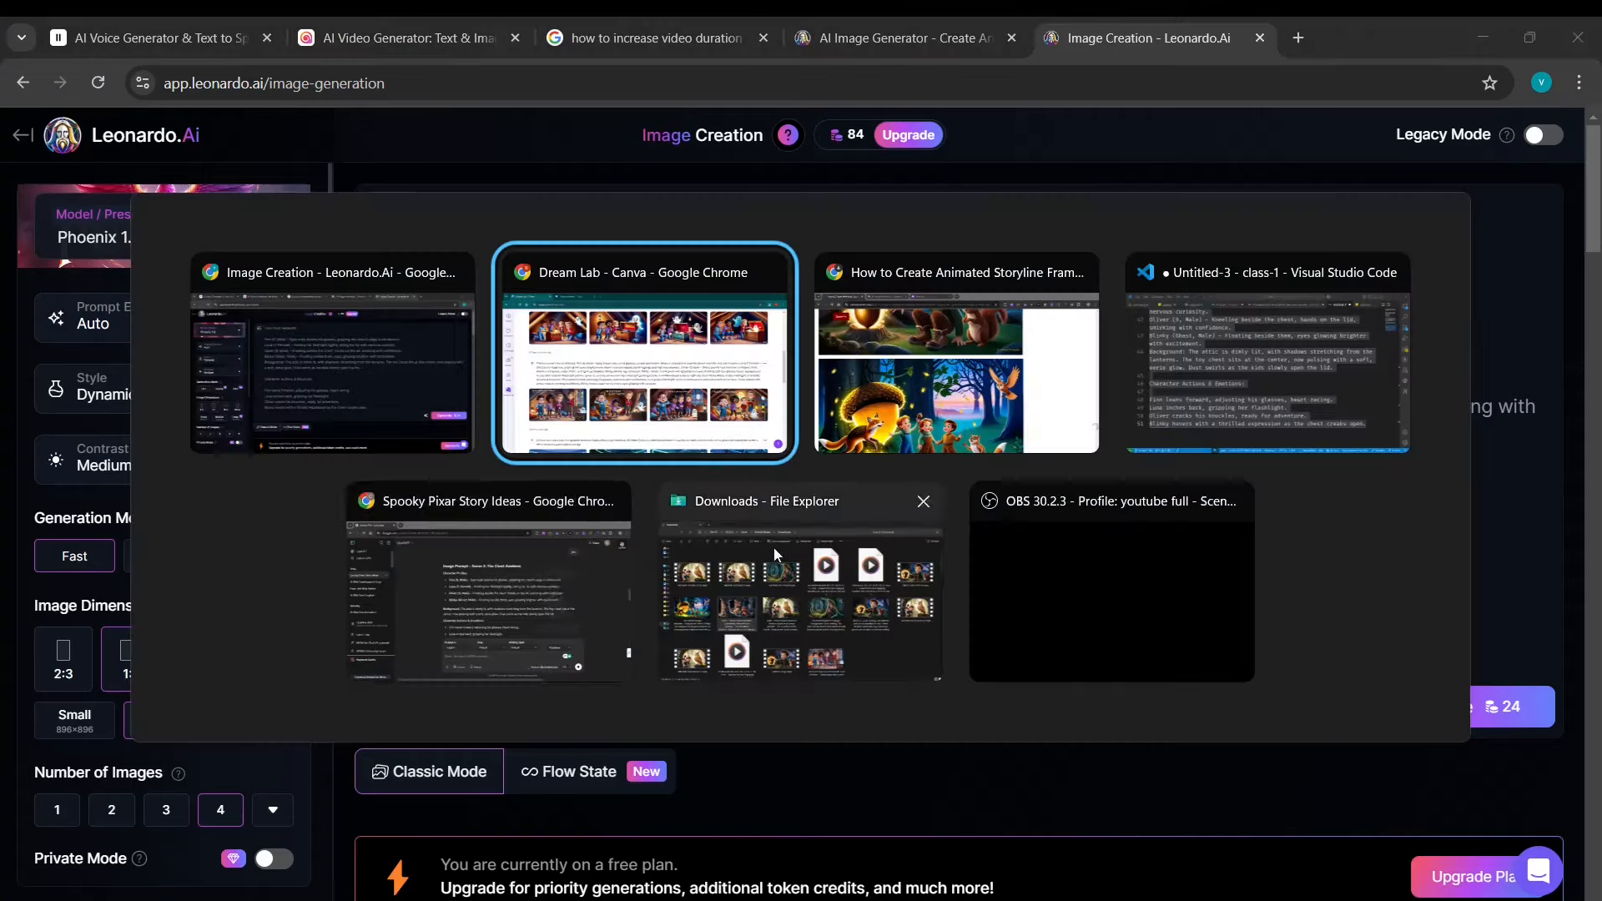
Switch to the "Spooky Pixar Story Ideas" ChatGPT chat and copy the Scene 1 narration script, from the NARRATOR line through the BLINKY line.
click(529, 624)
scroll(837, 500, up, 5)
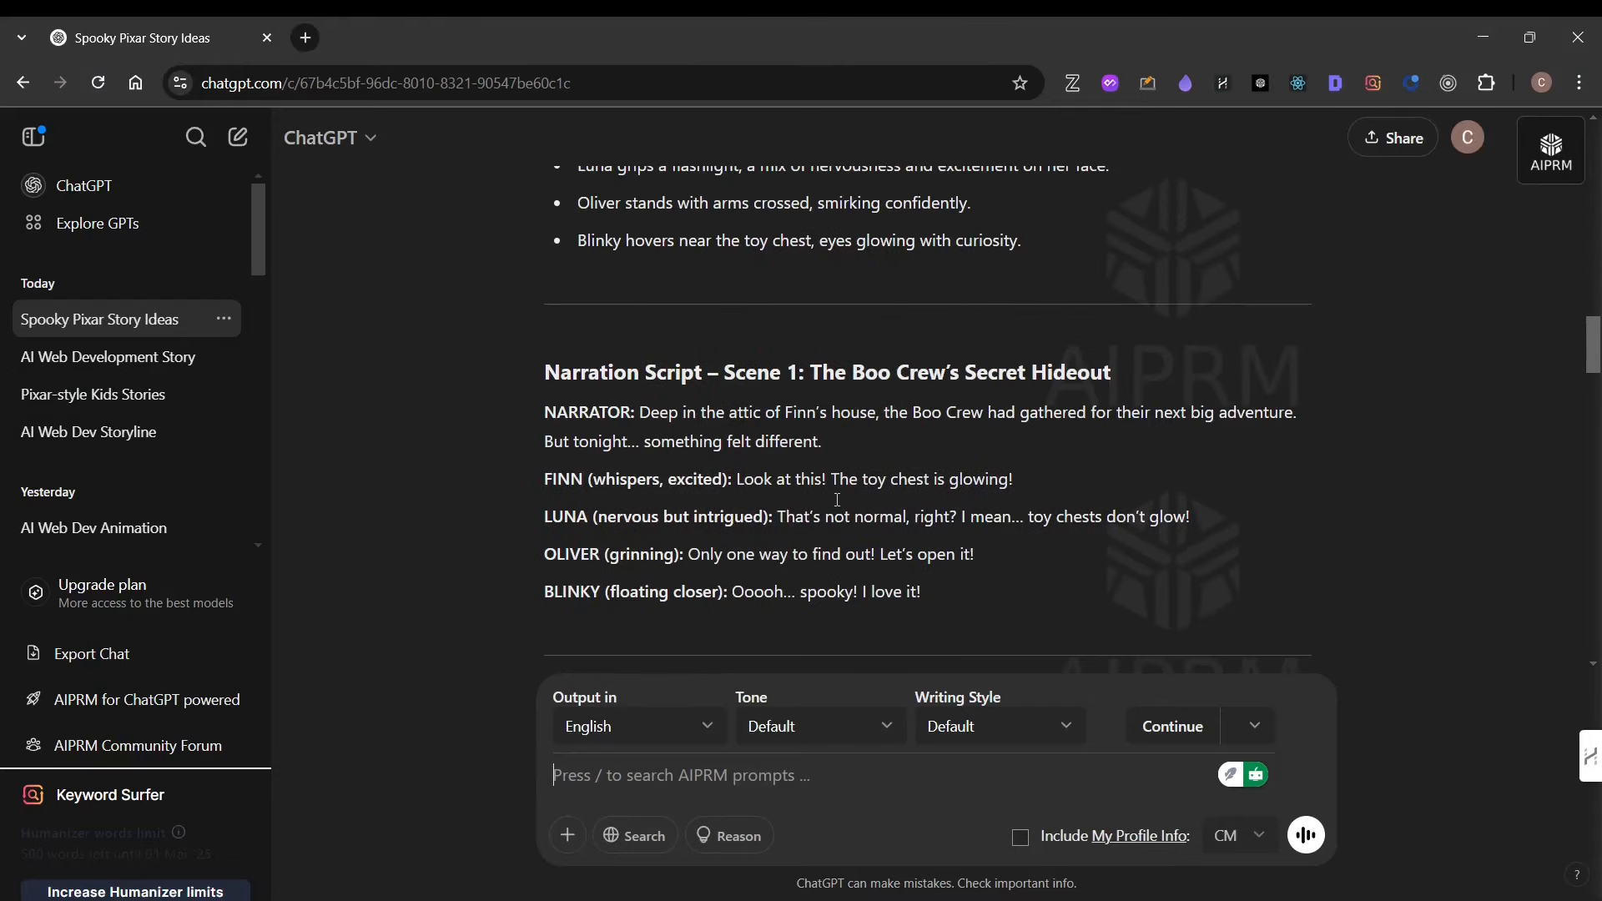
scroll(837, 501, up, 5)
scroll(836, 501, down, 7)
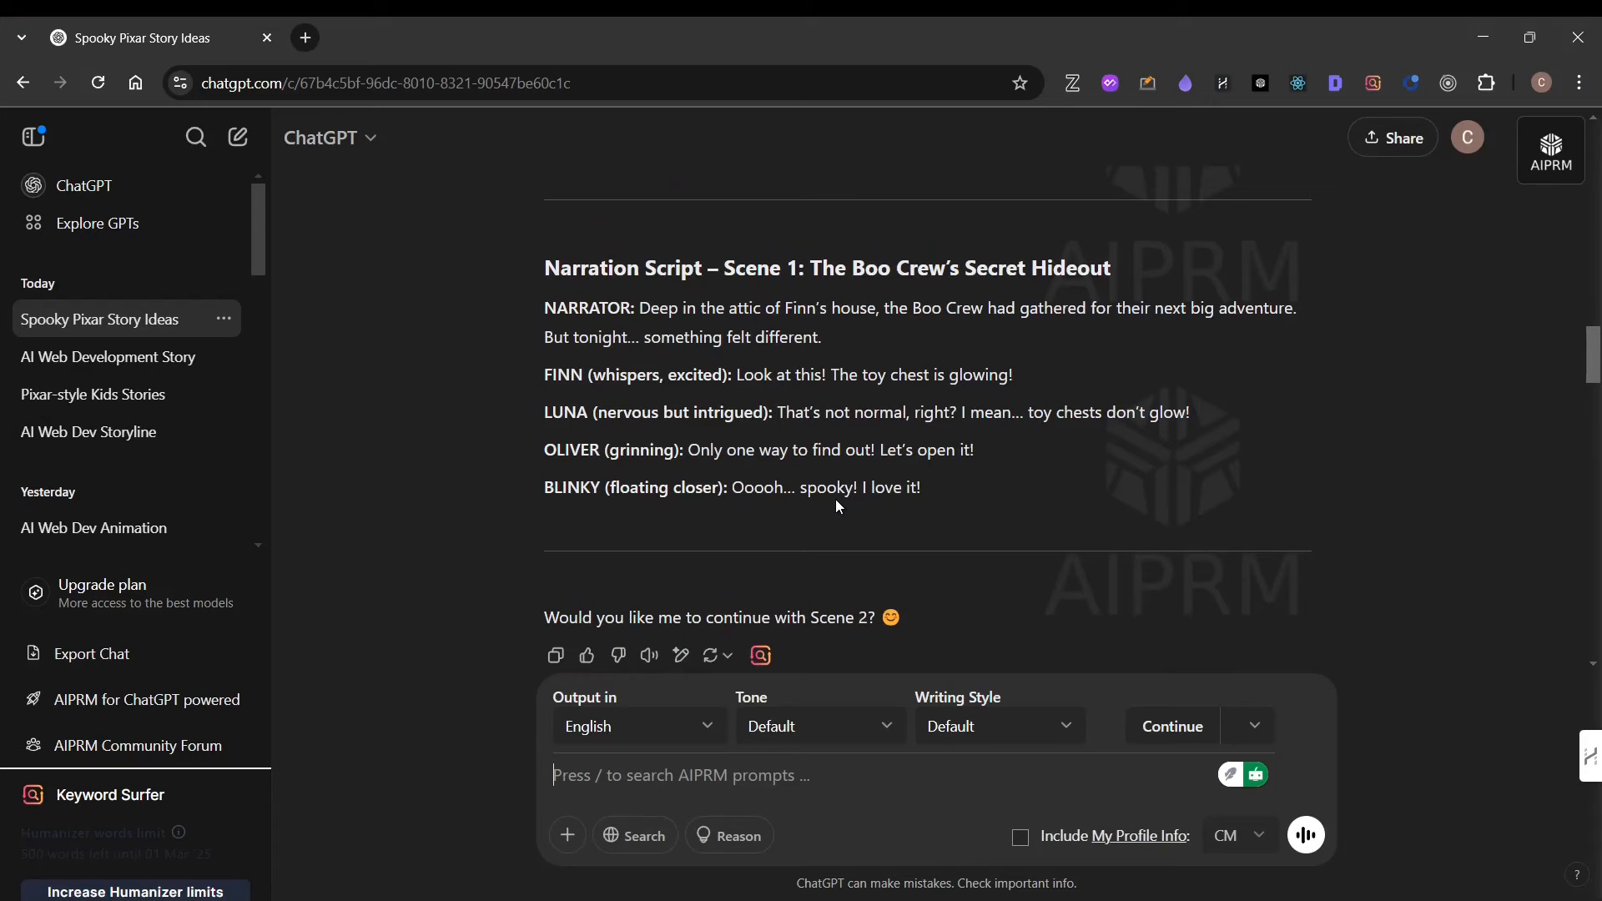
scroll(834, 499, up, 12)
scroll(836, 497, down, 3)
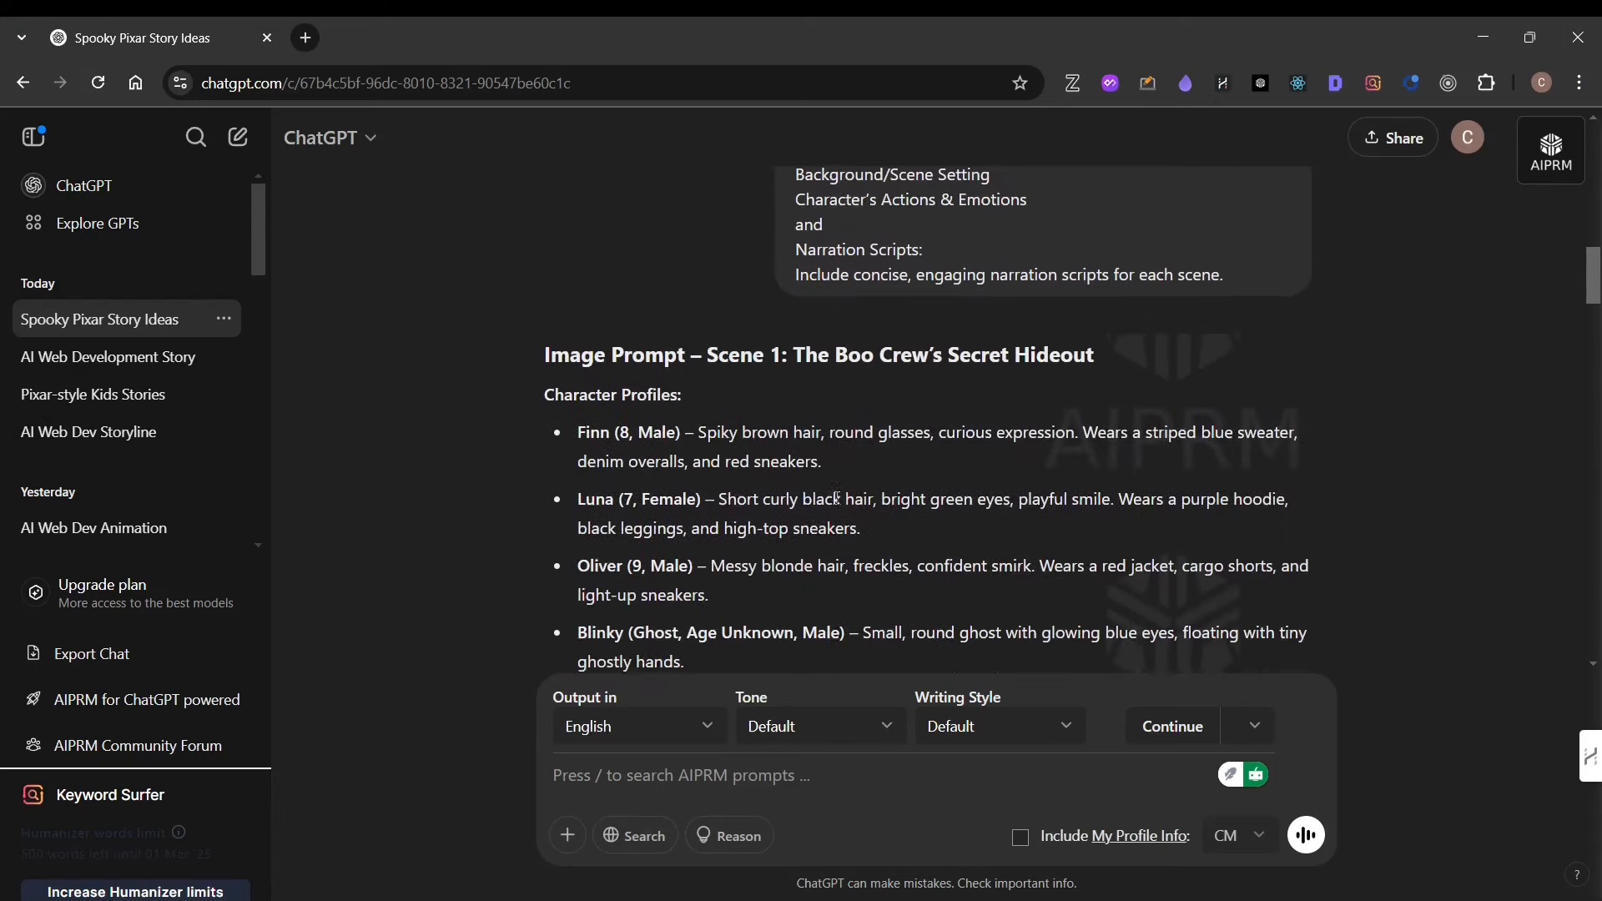
scroll(835, 495, down, 10)
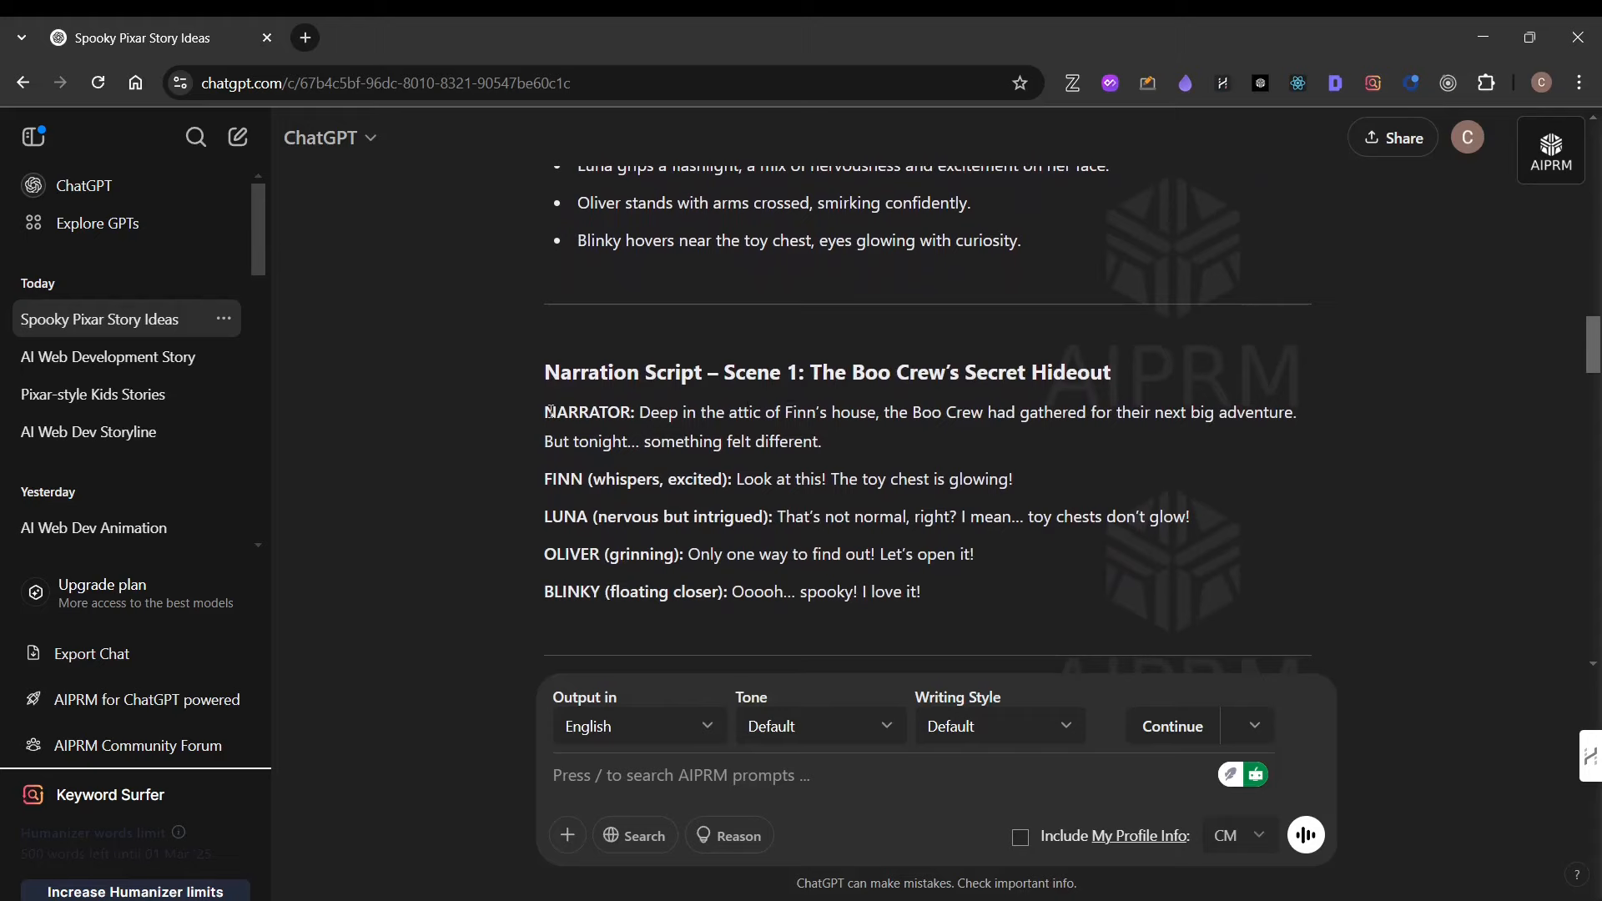
drag(547, 417, 1008, 594)
scroll(1008, 598, down, 1)
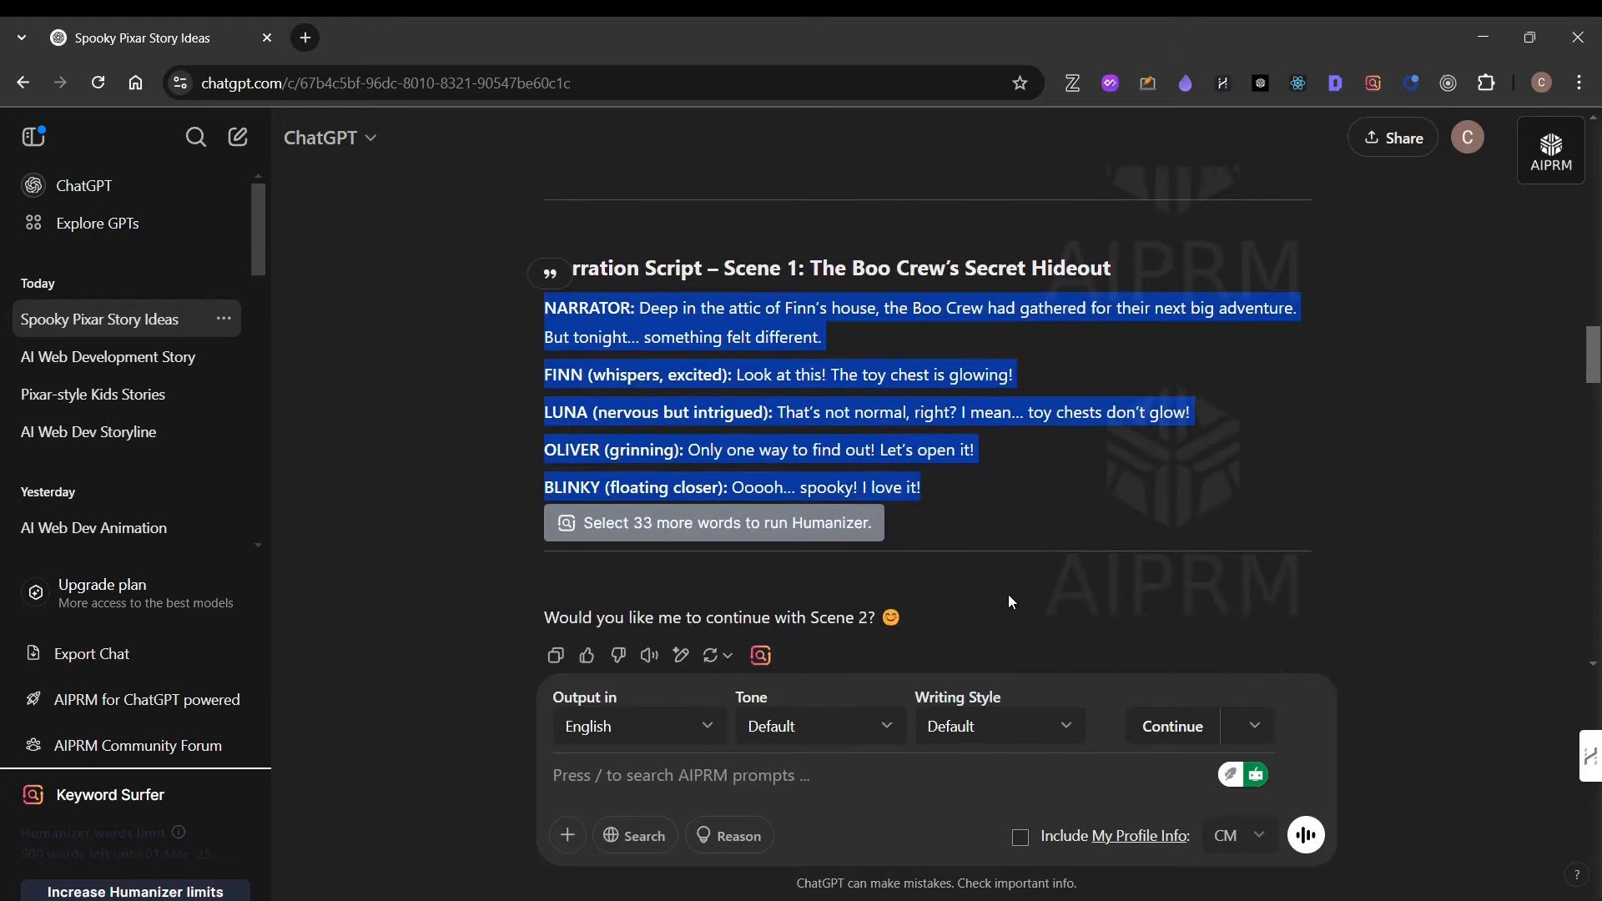
right_click(646, 331)
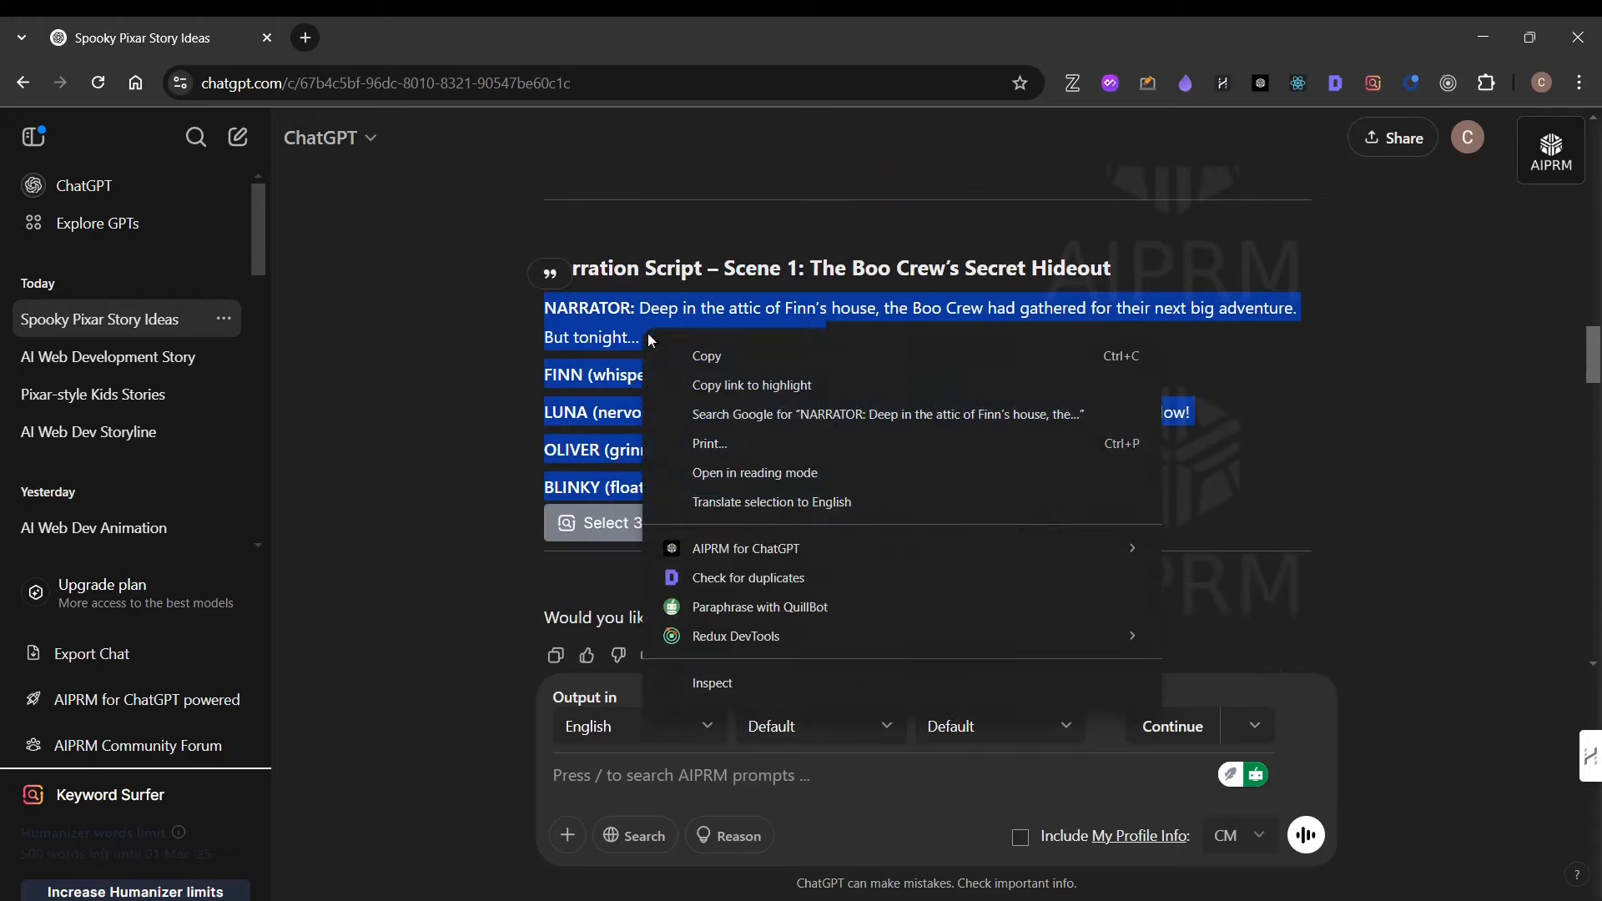
click(739, 355)
Switch to the mmantratech.com article and check which tool it recommends for turning narration into voice.
key(alt+Tab)
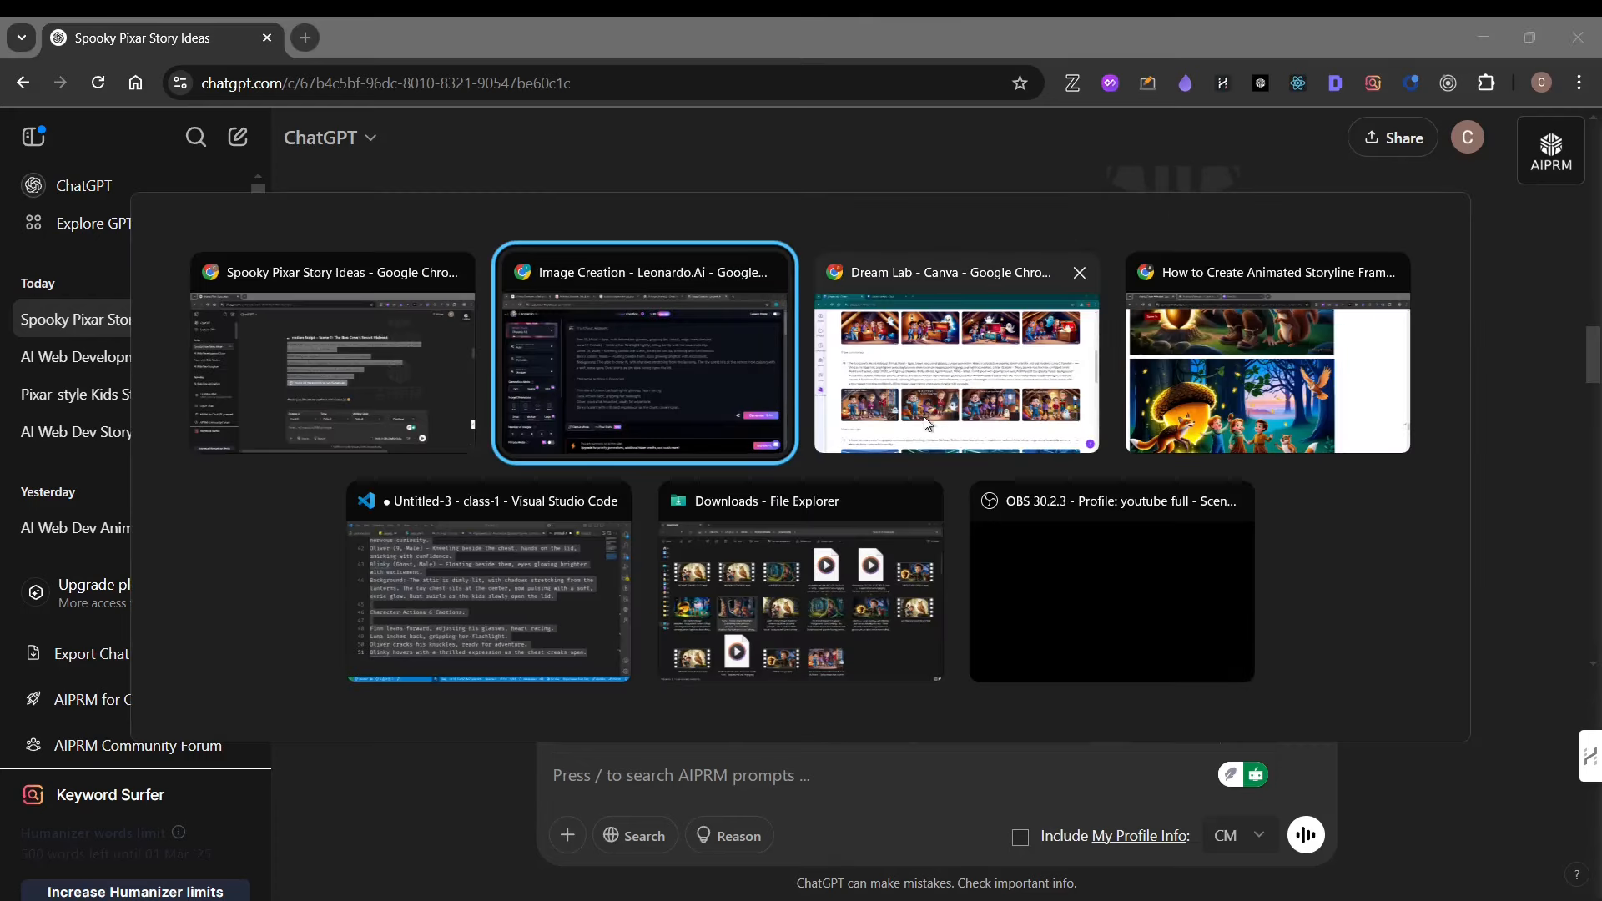
click(1264, 413)
scroll(714, 489, down, 10)
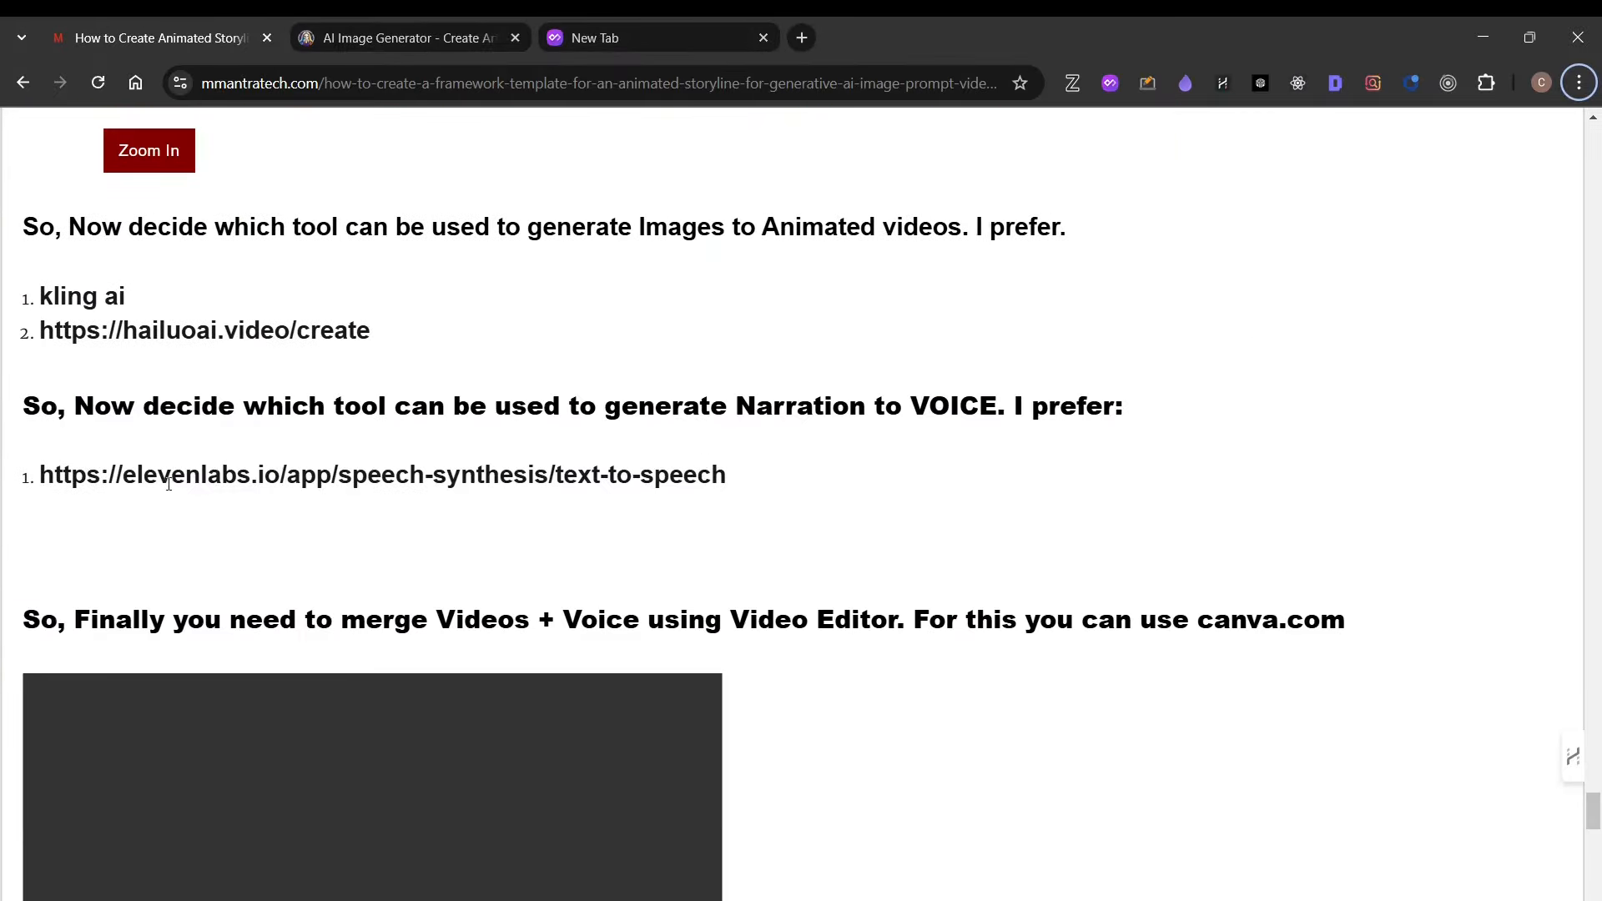
click(382, 25)
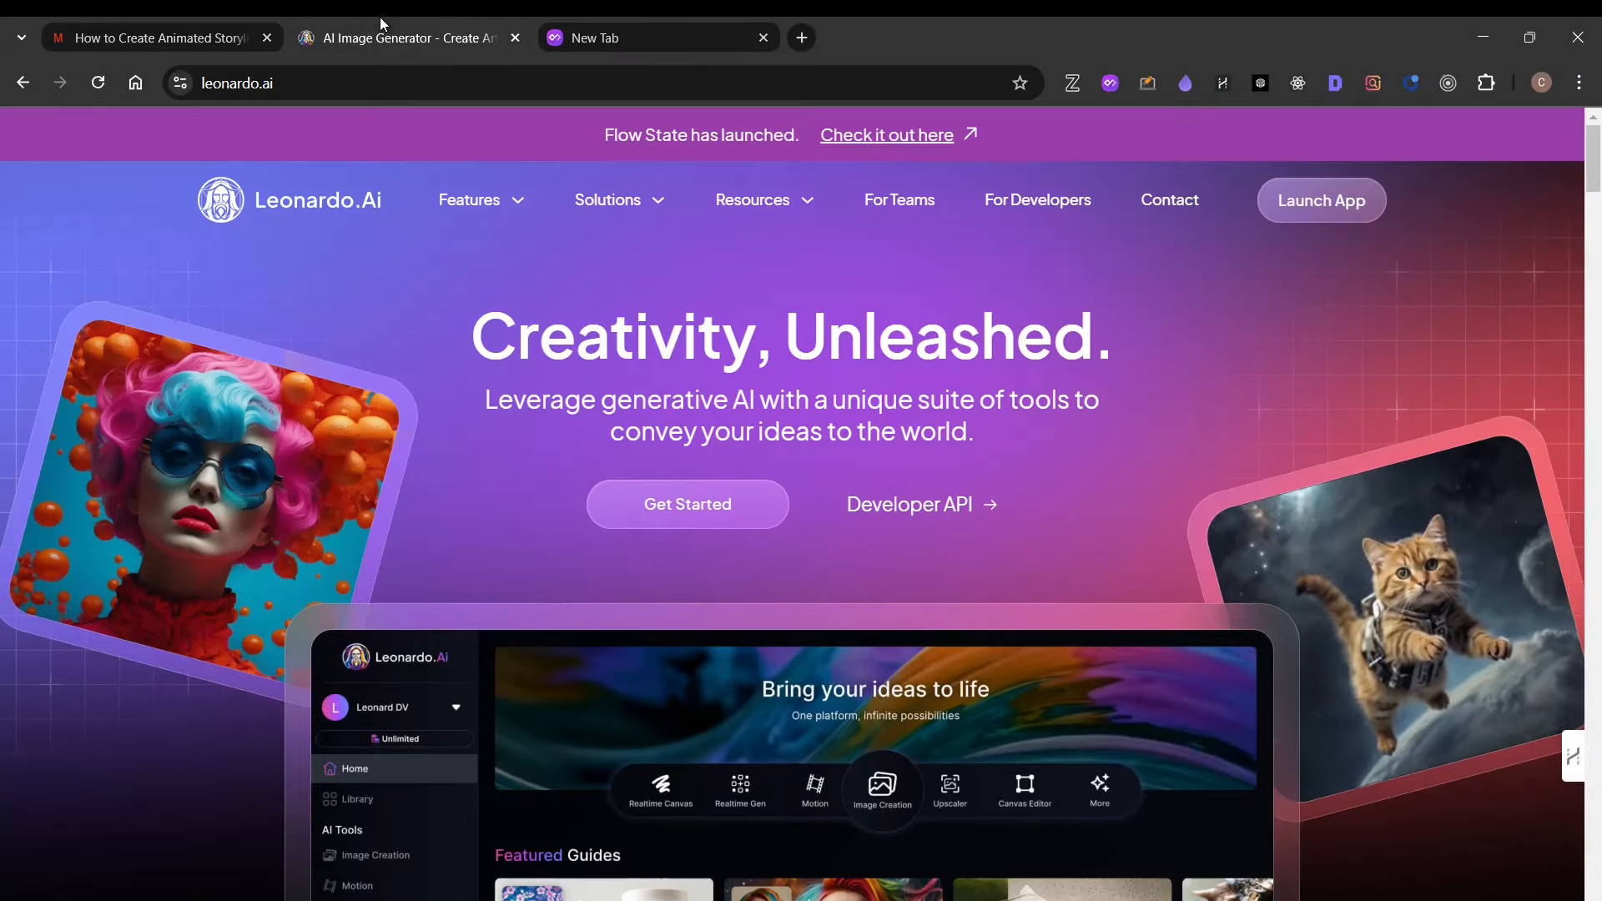
key(alt+Tab)
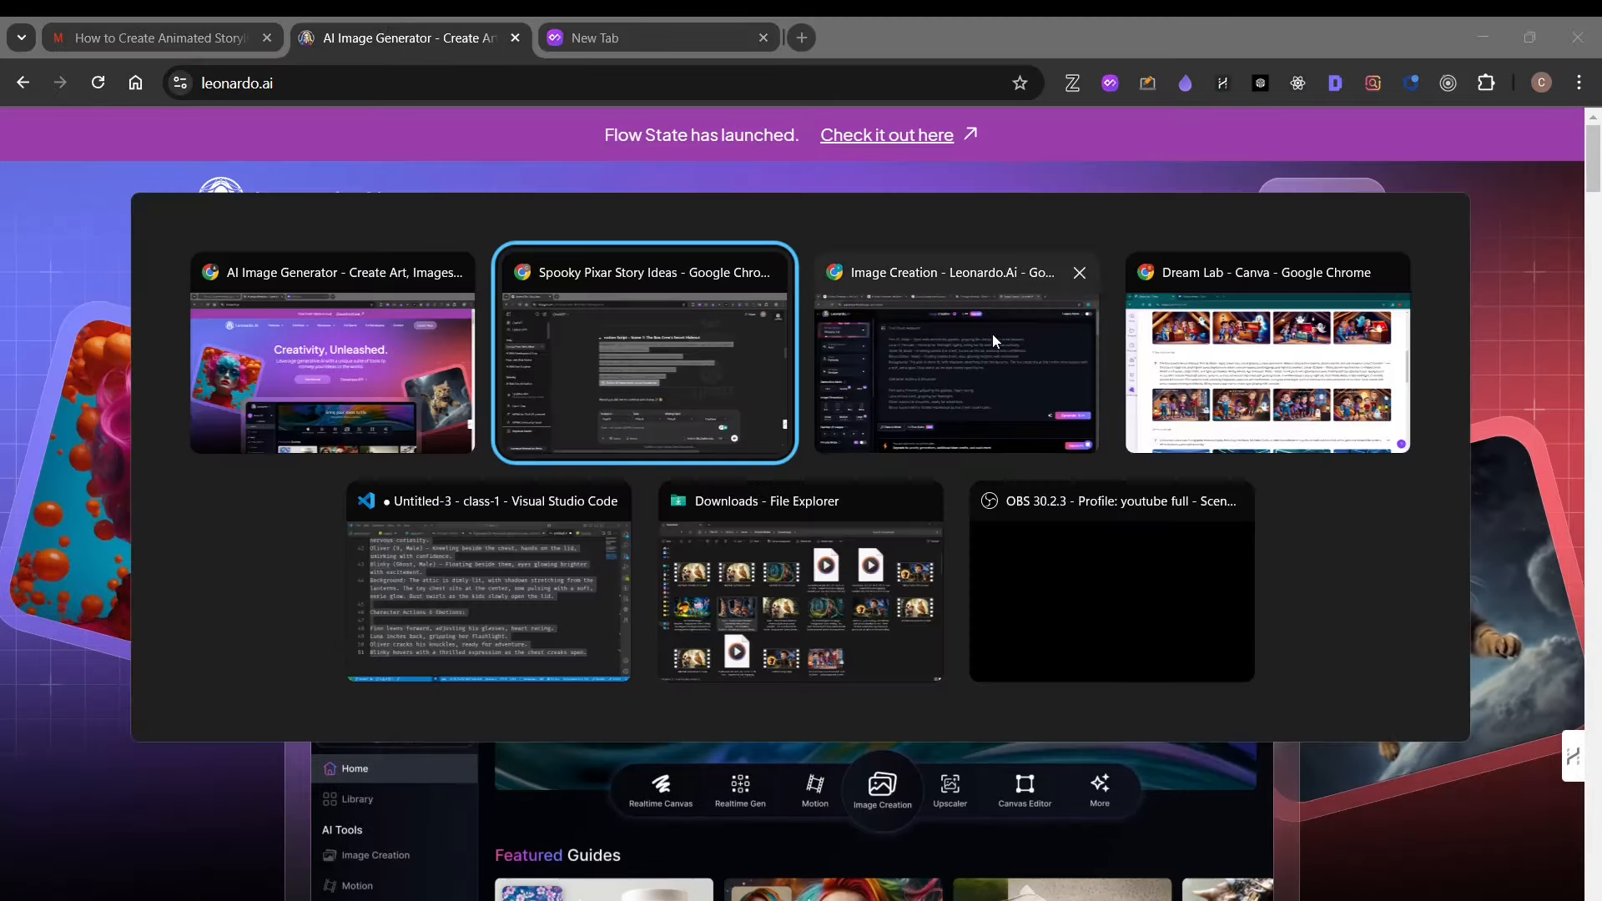
Switch to the ElevenLabs Text to Speech page and reload it.
click(990, 387)
click(393, 23)
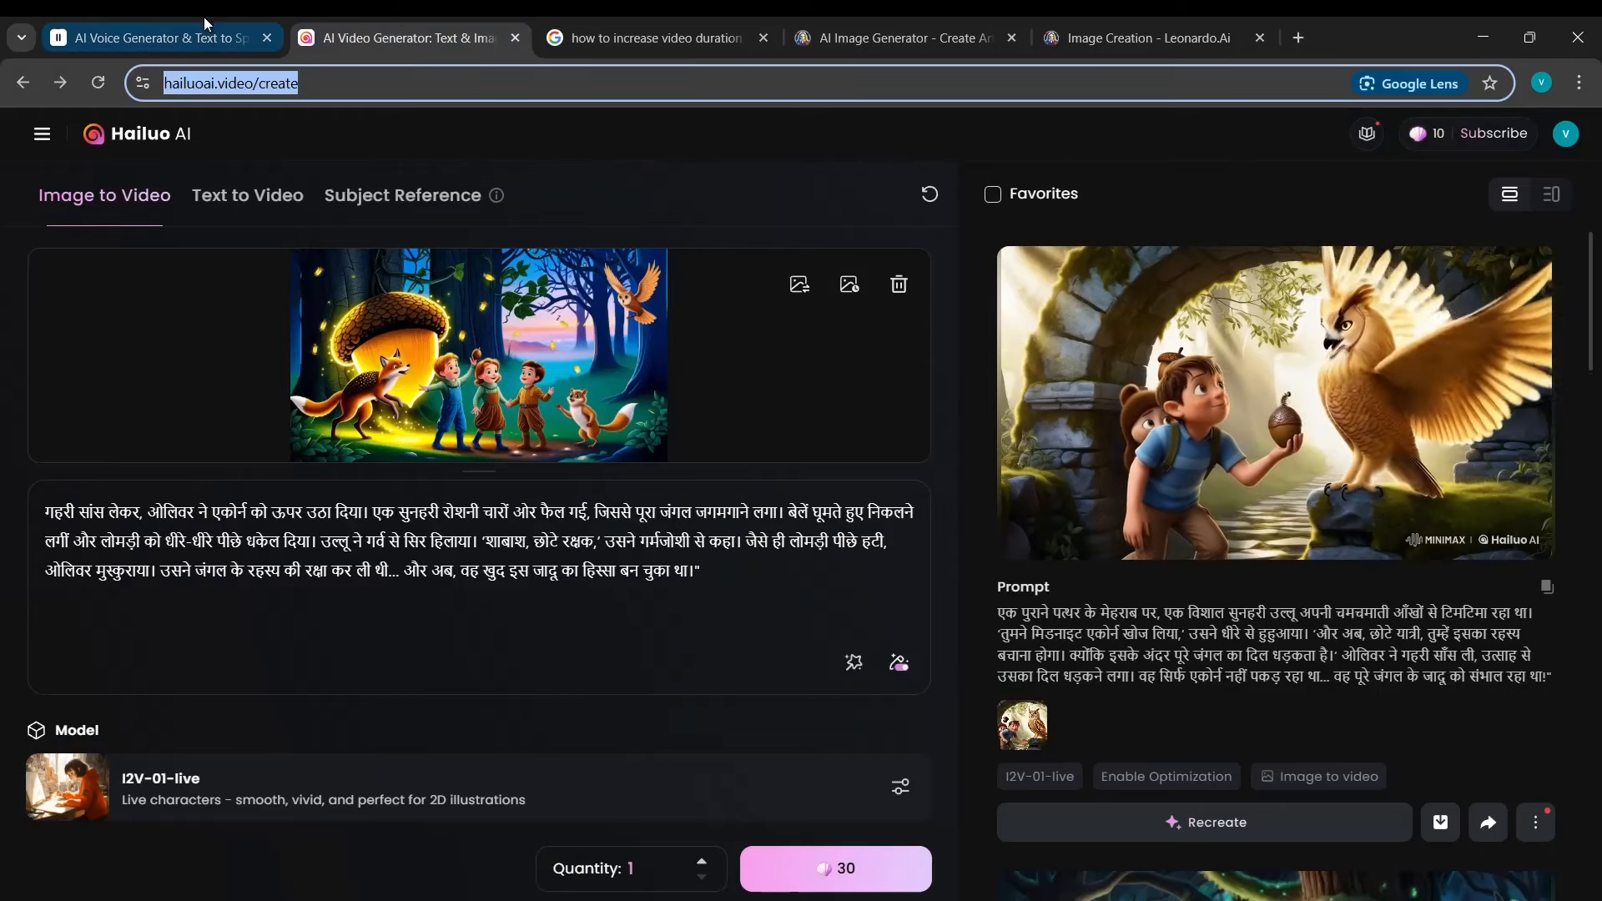
click(162, 23)
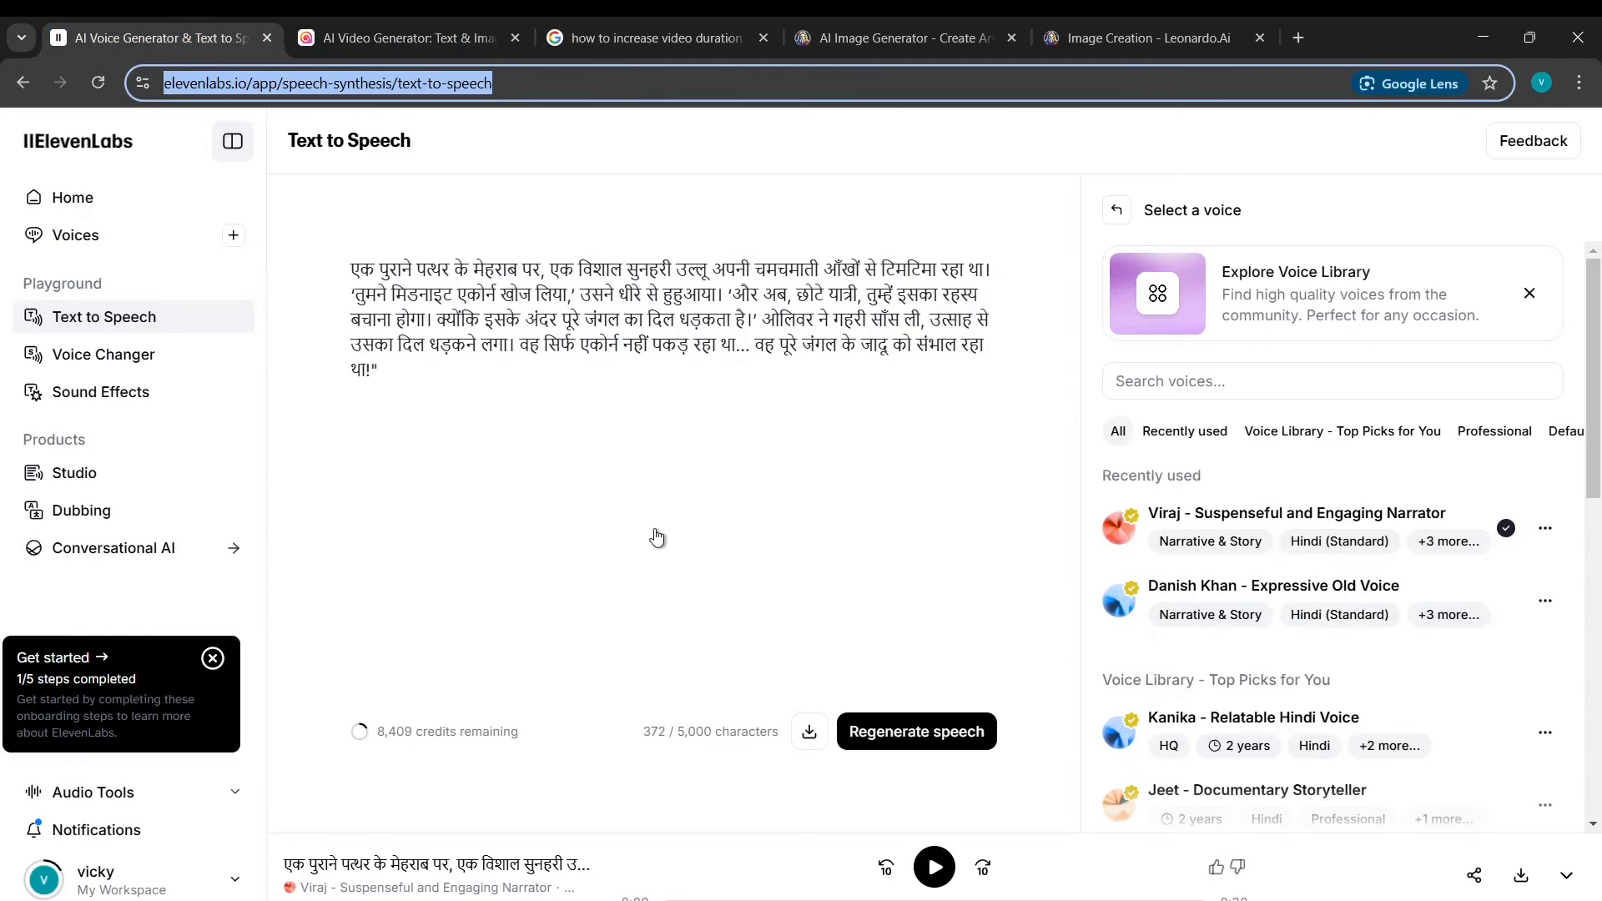
click(553, 98)
key(Return)
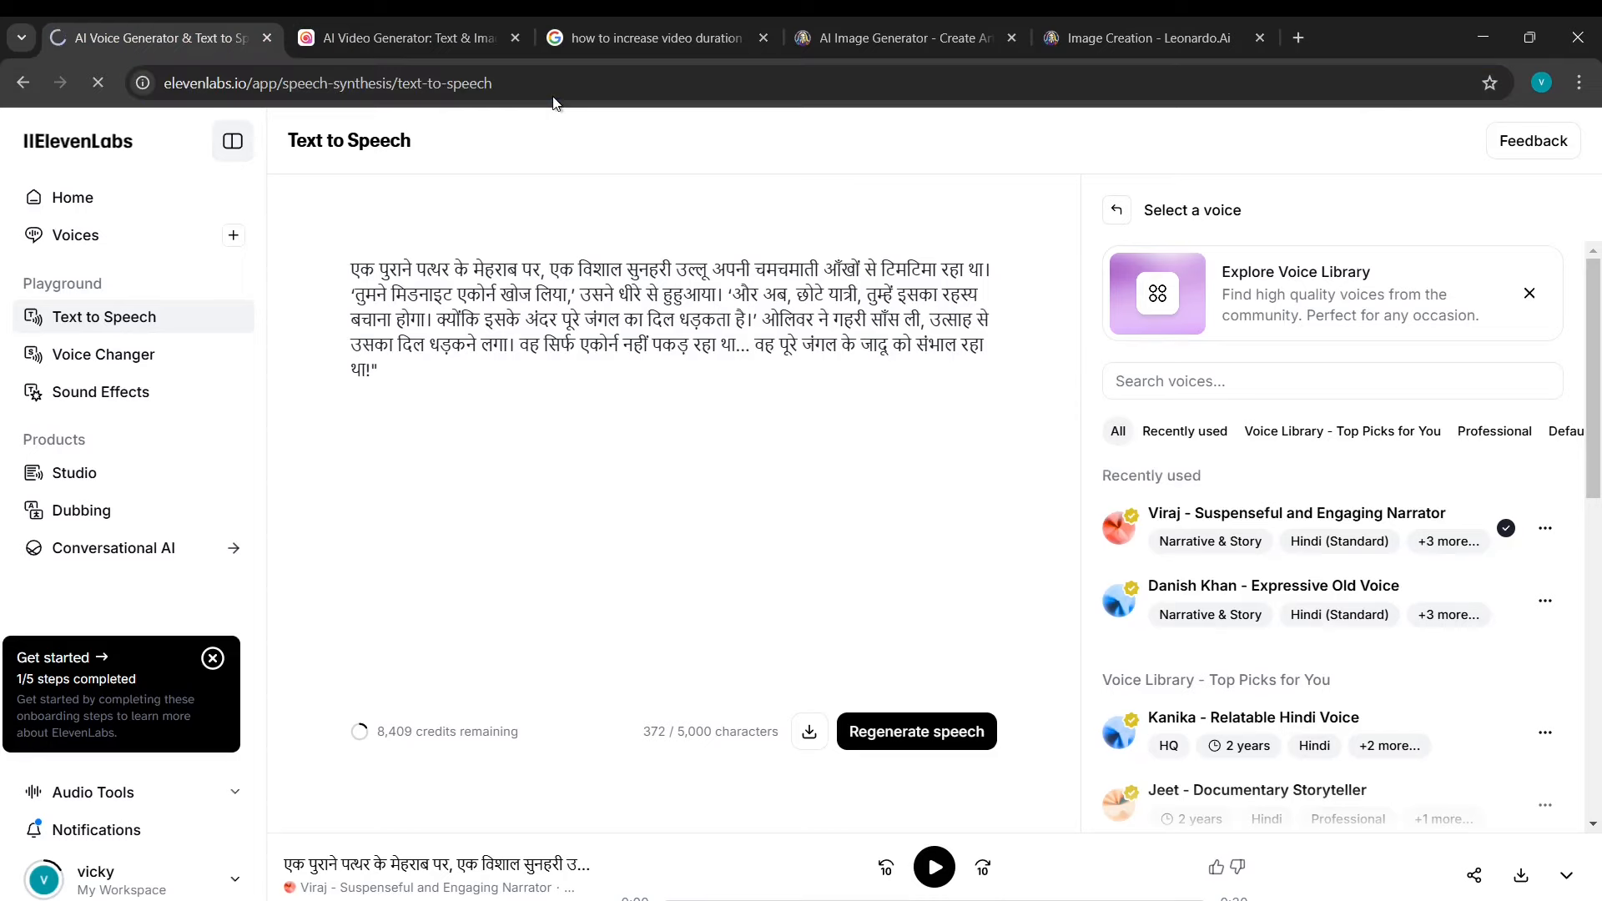
Look through the other open pages and bring up the Hailuo AI Image to Video page.
key(alt+Tab)
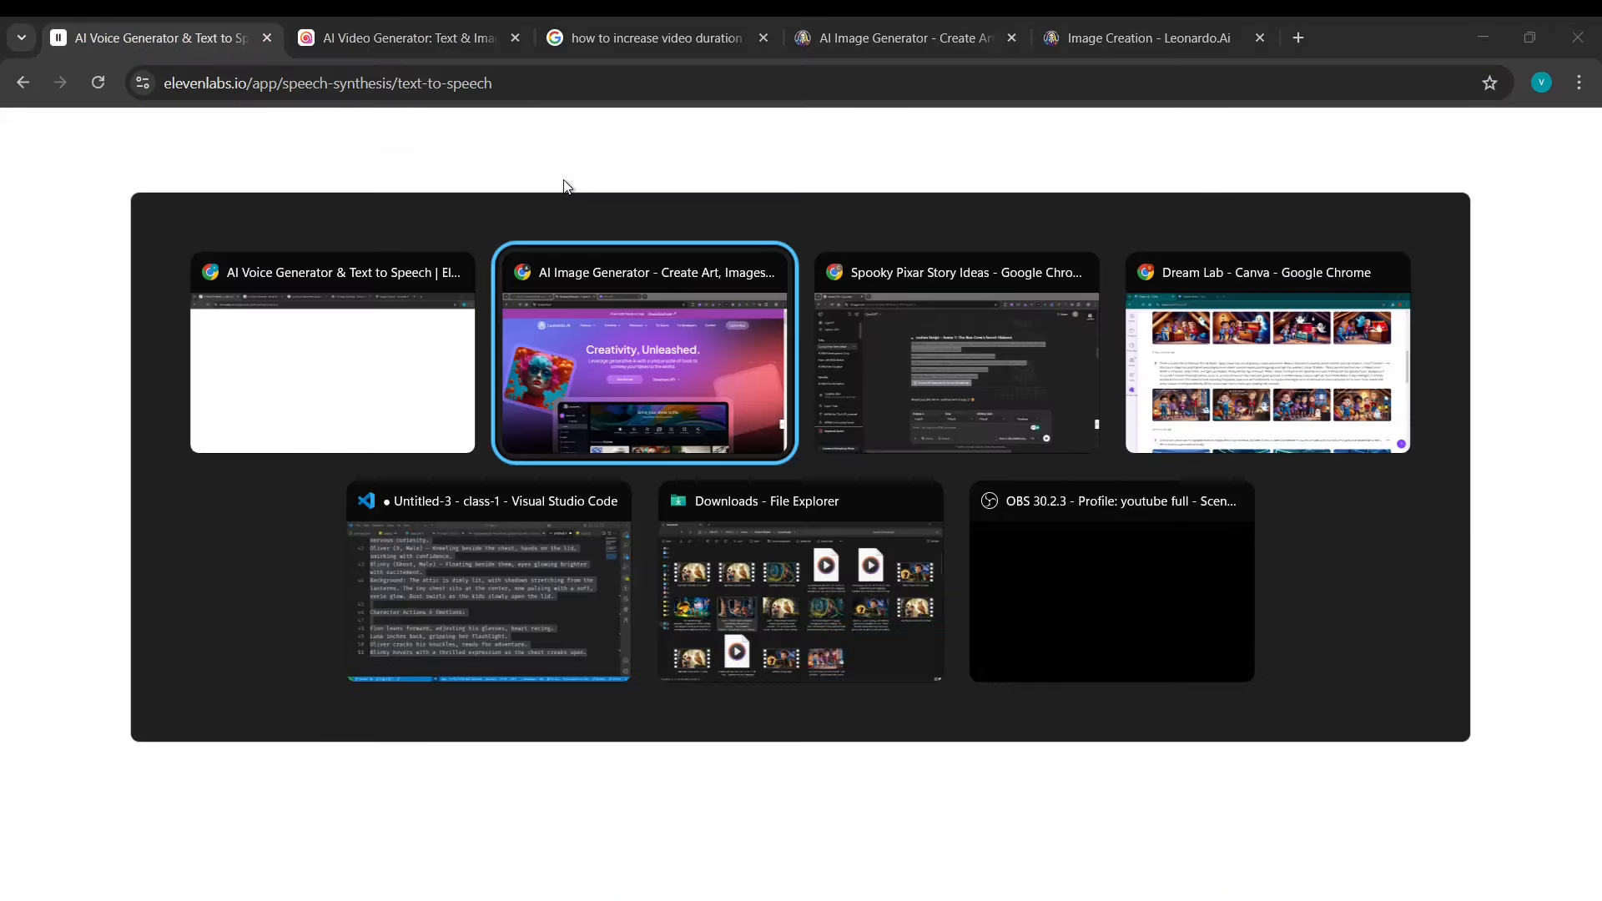
click(722, 382)
key(alt+Tab)
click(918, 35)
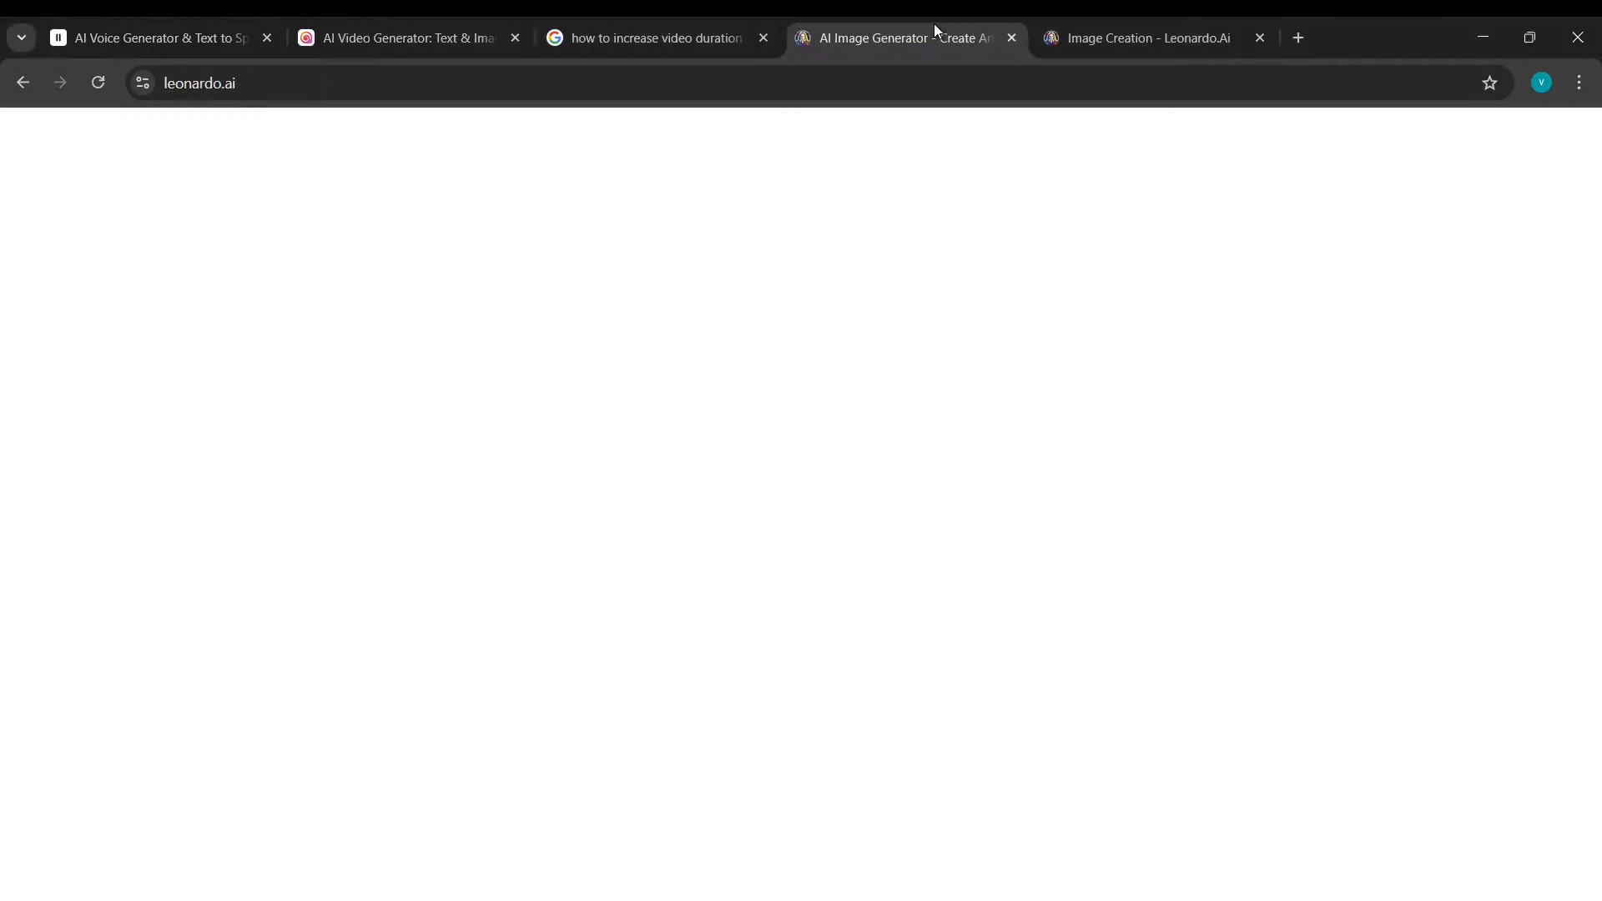
key(ctrl+Tab)
click(648, 17)
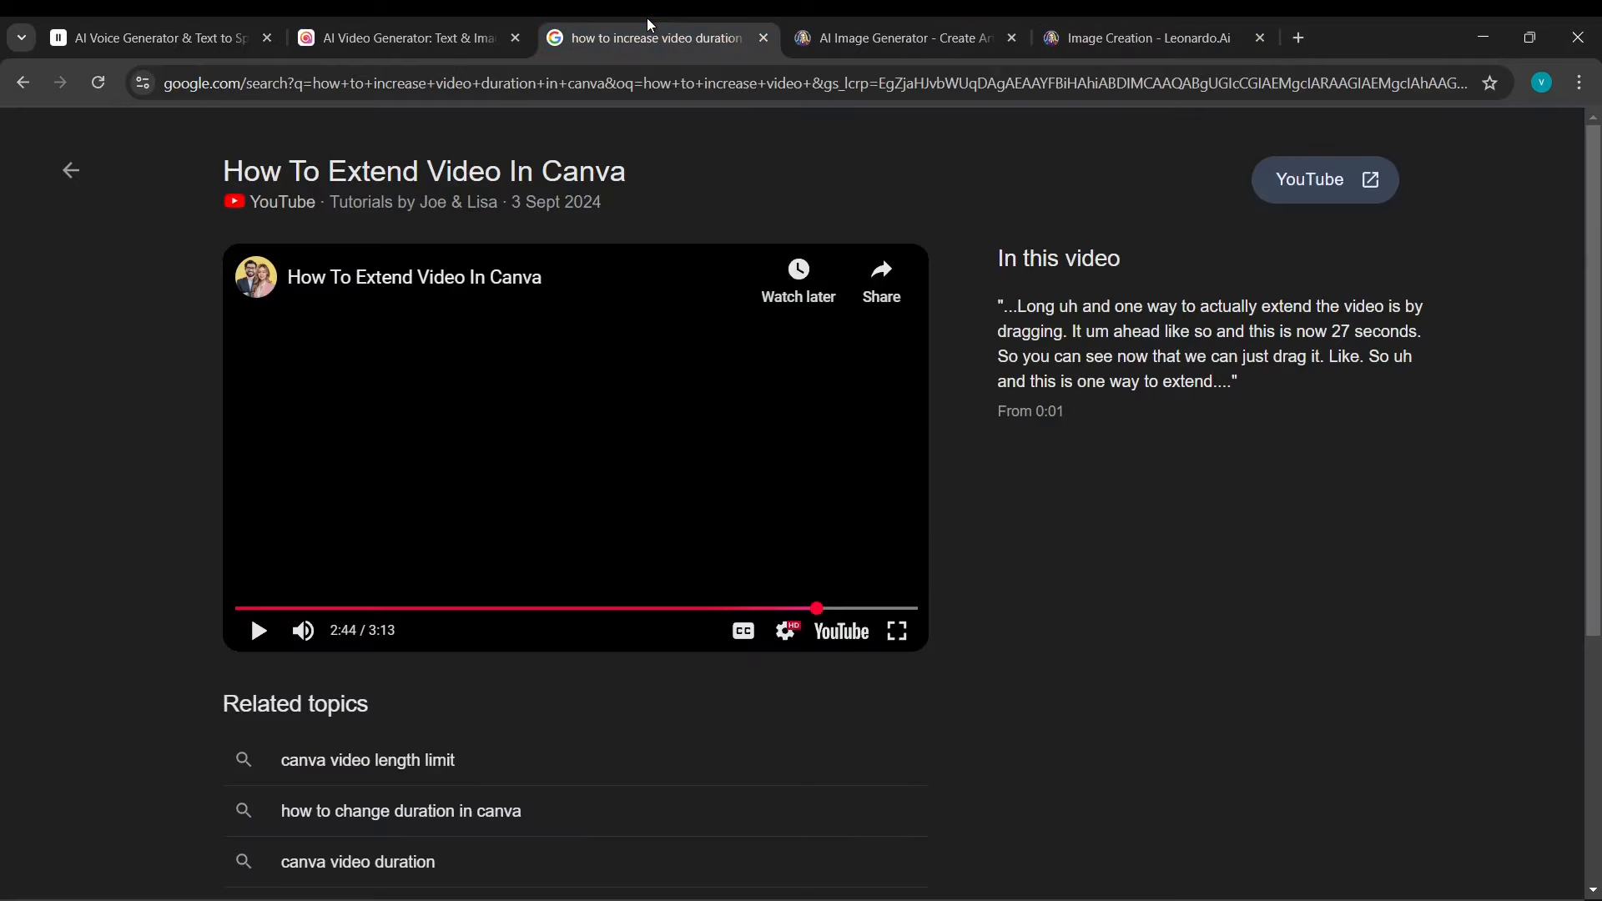
click(398, 38)
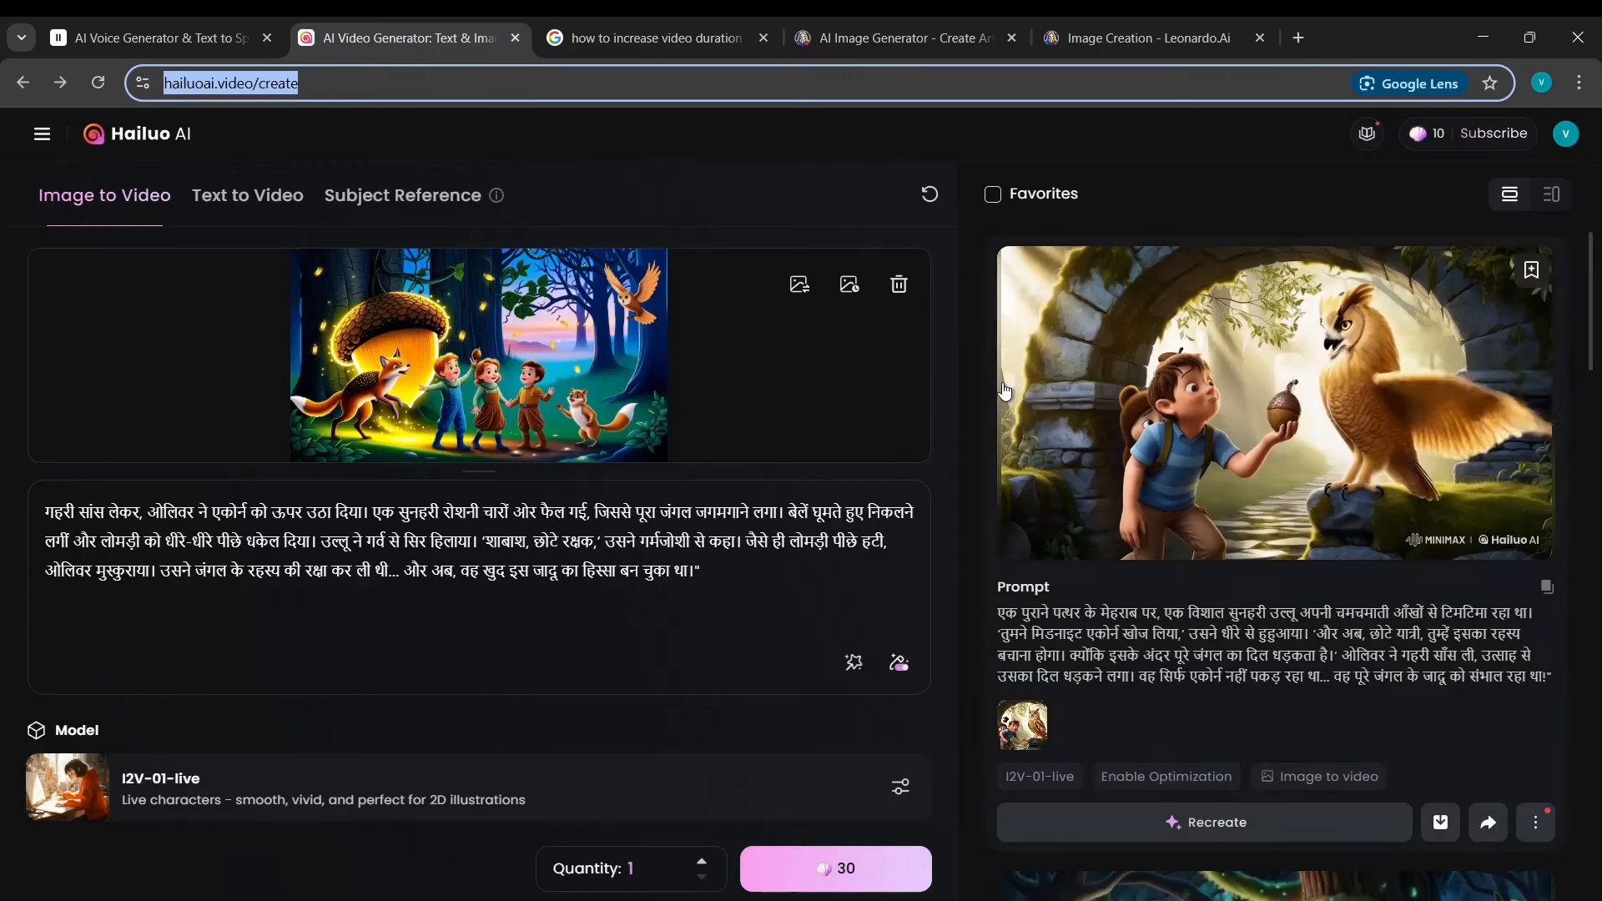
key(alt+Tab)
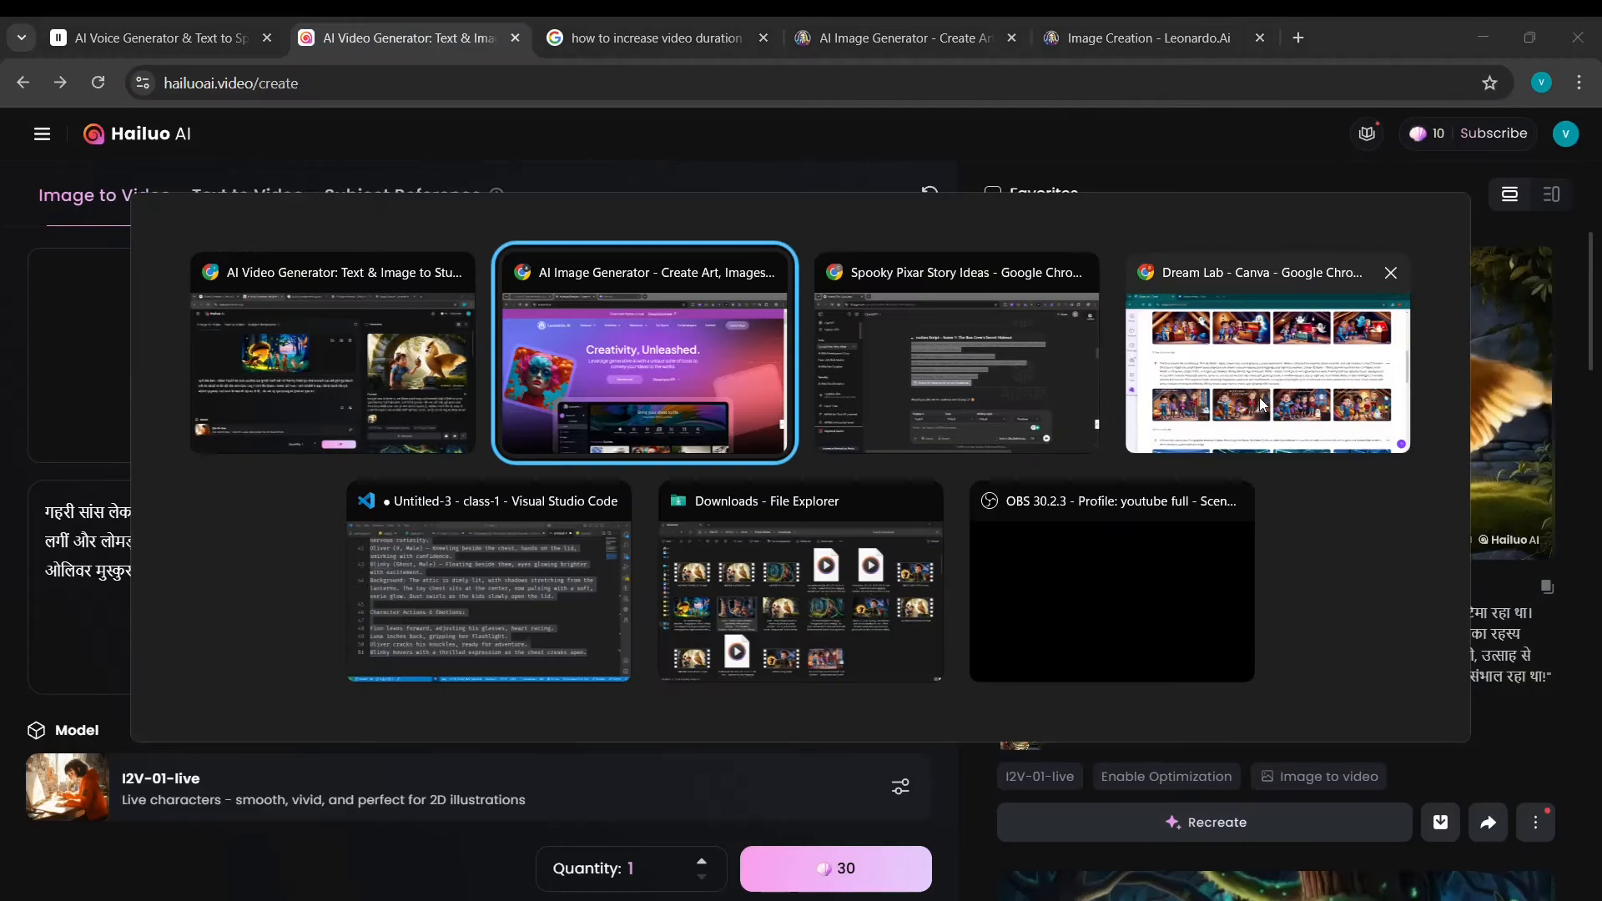
click(1265, 402)
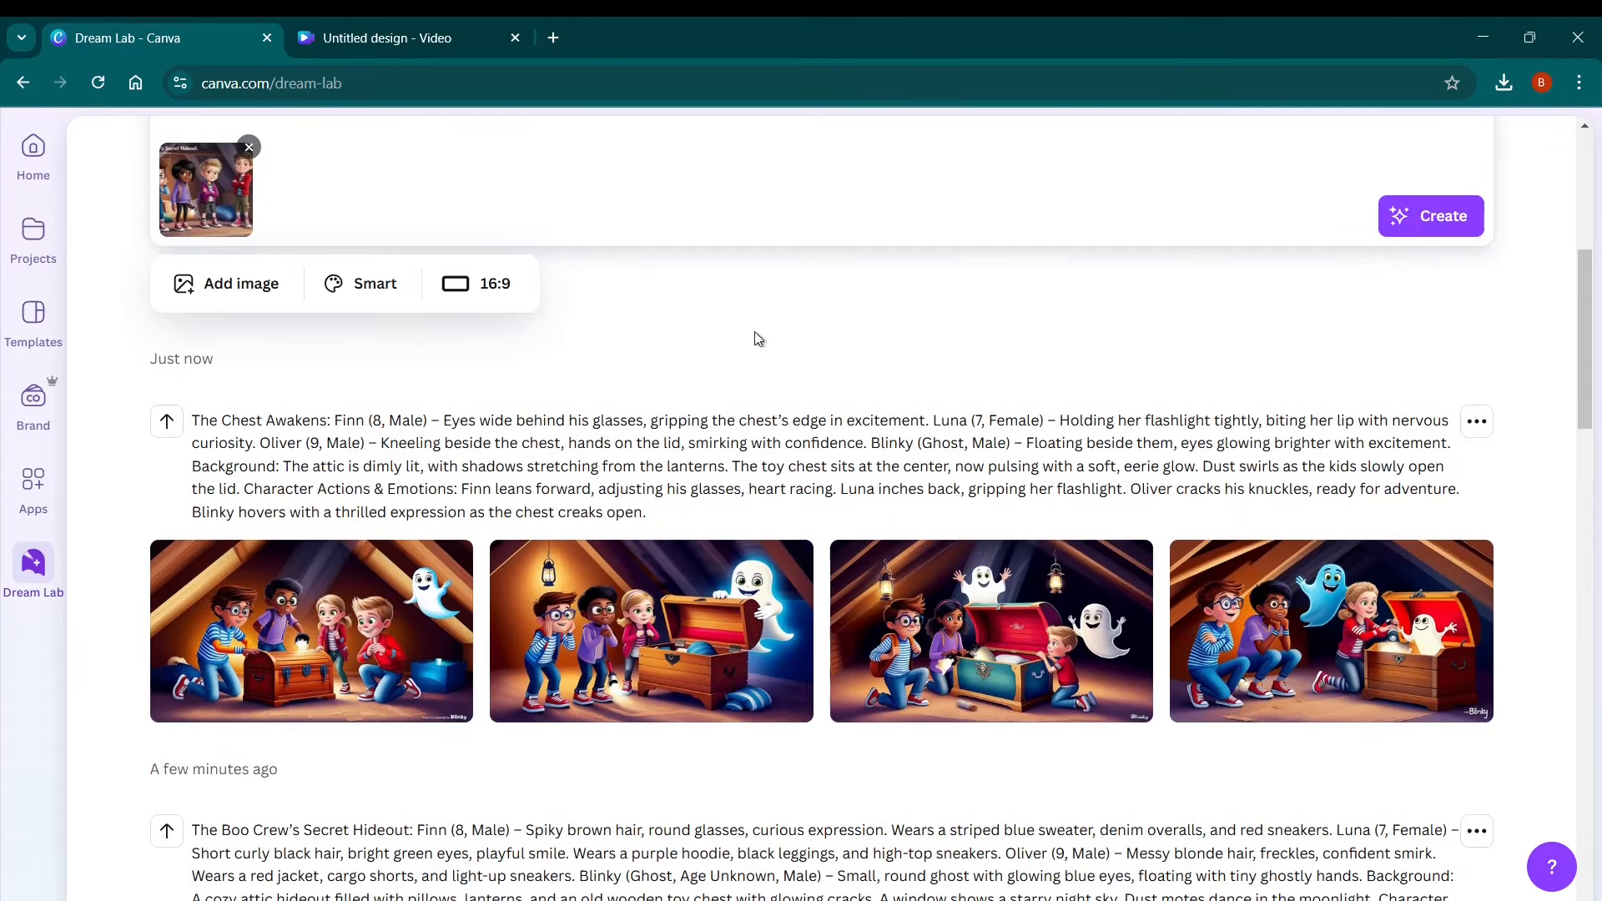
click(396, 39)
click(209, 38)
key(alt+Tab)
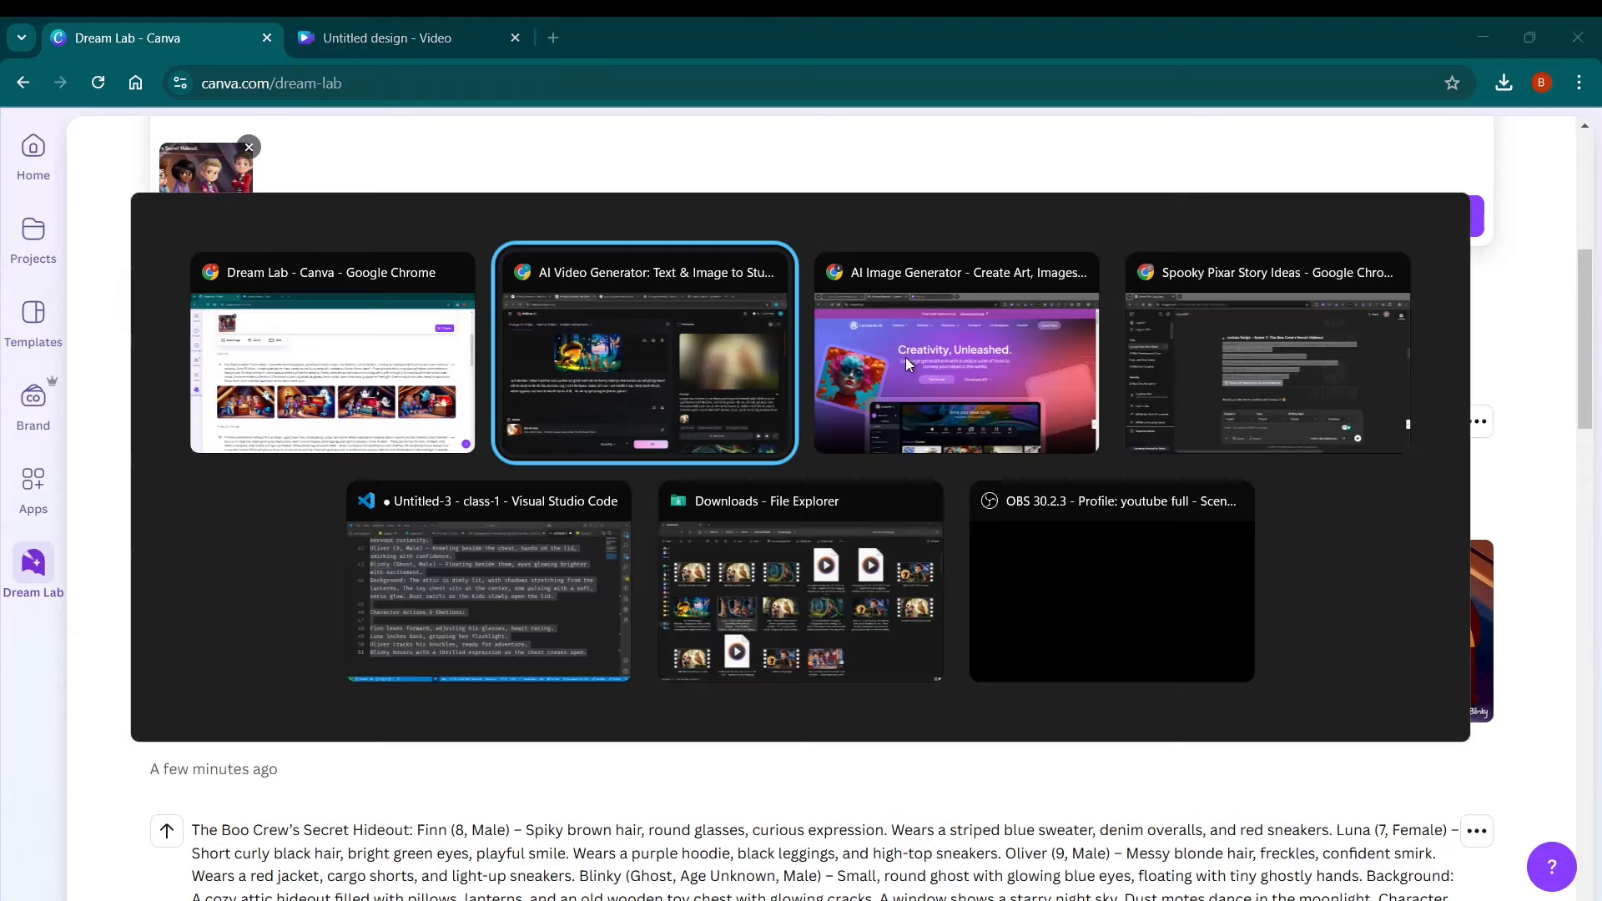
click(786, 582)
key(alt+Tab)
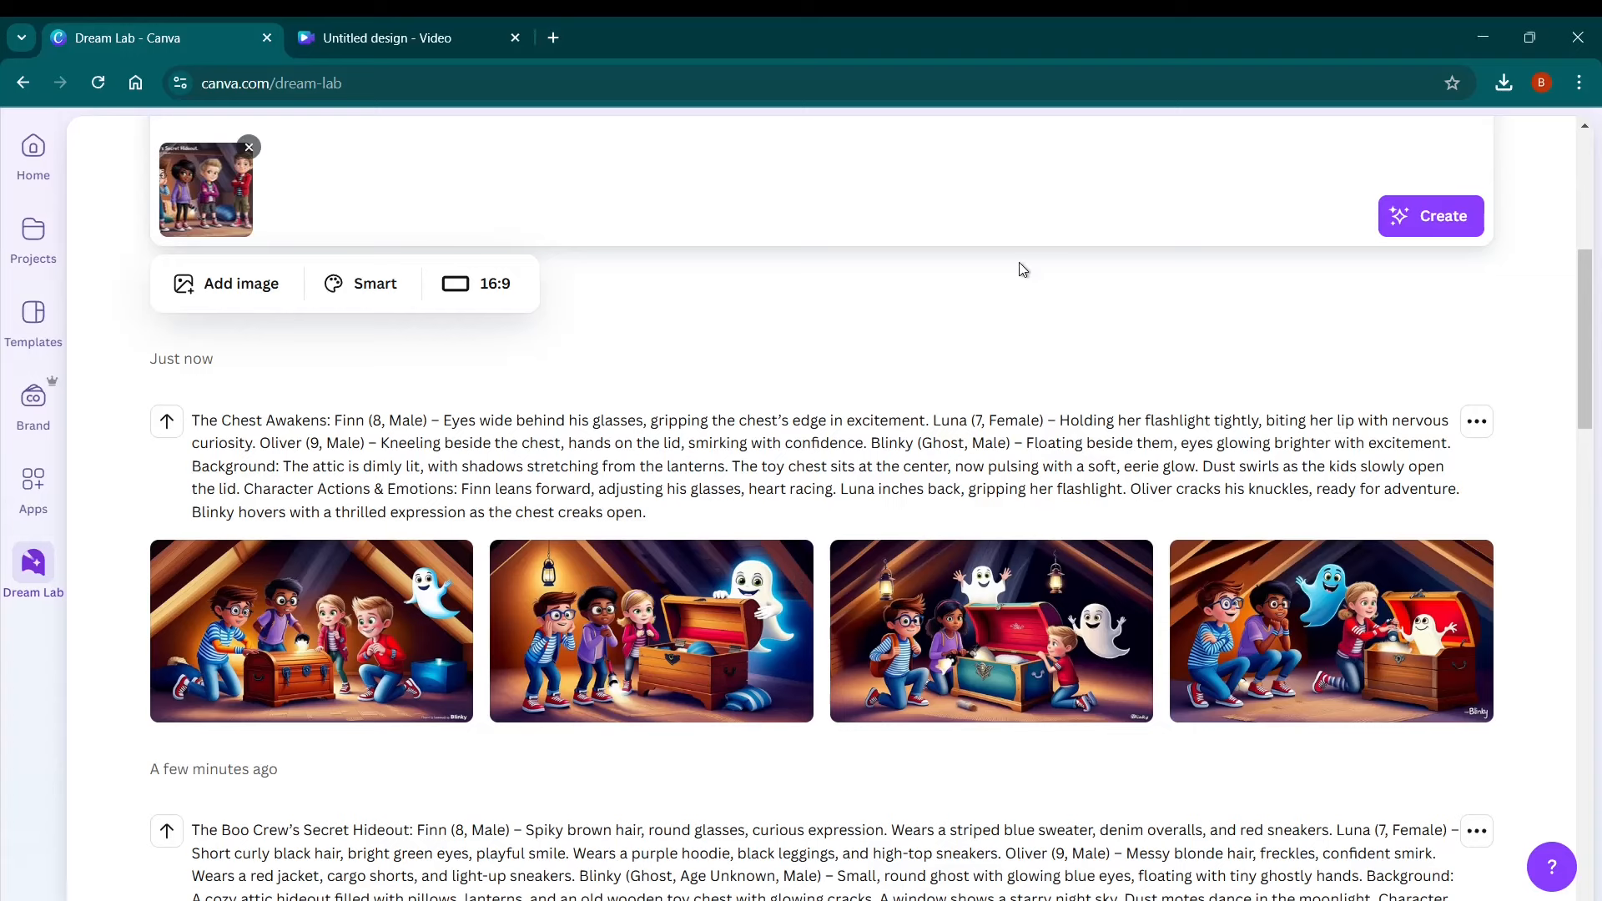
Switch to Leonardo.Ai Image Creation and examine "The Chest Awakens" images, comparing them with the Canva Dream Lab versions.
key(alt+Tab)
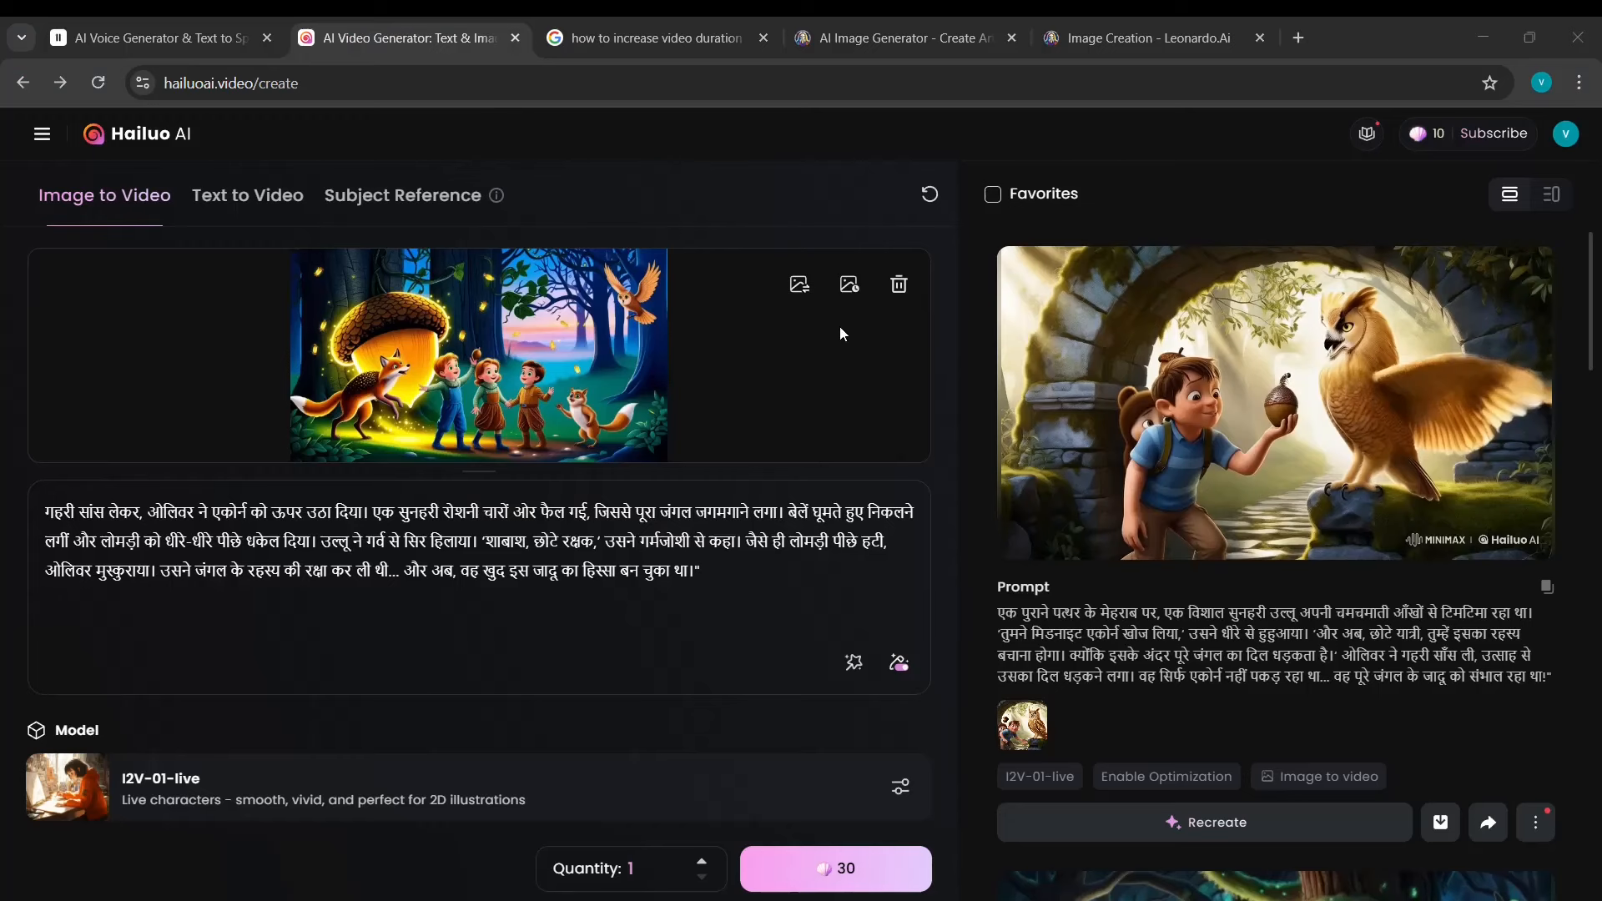
click(839, 327)
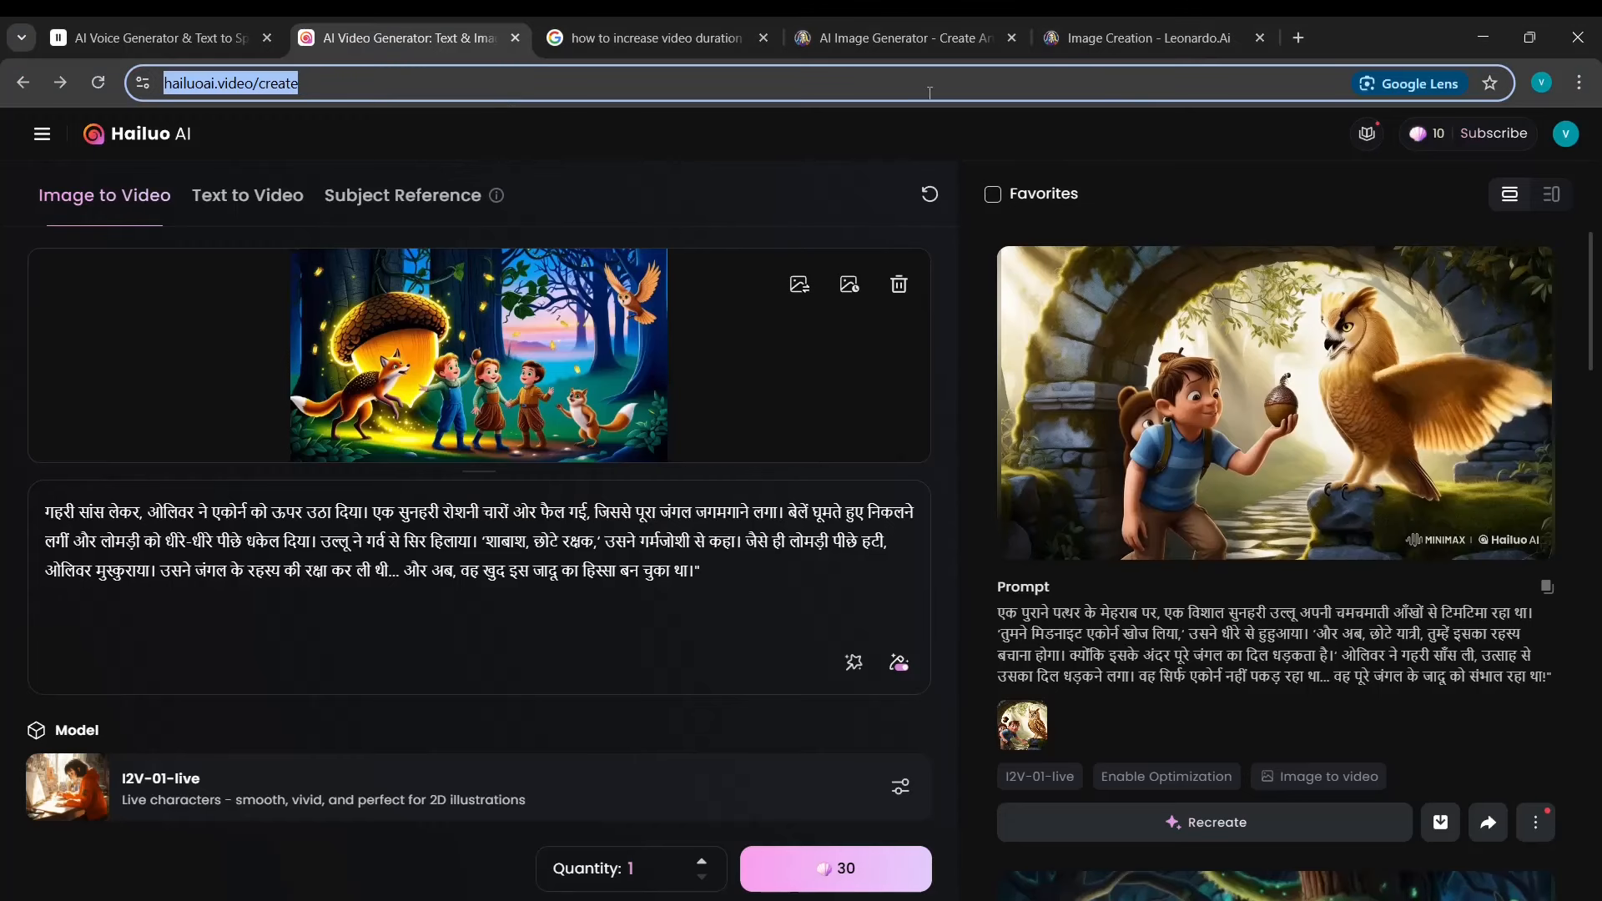
click(1181, 36)
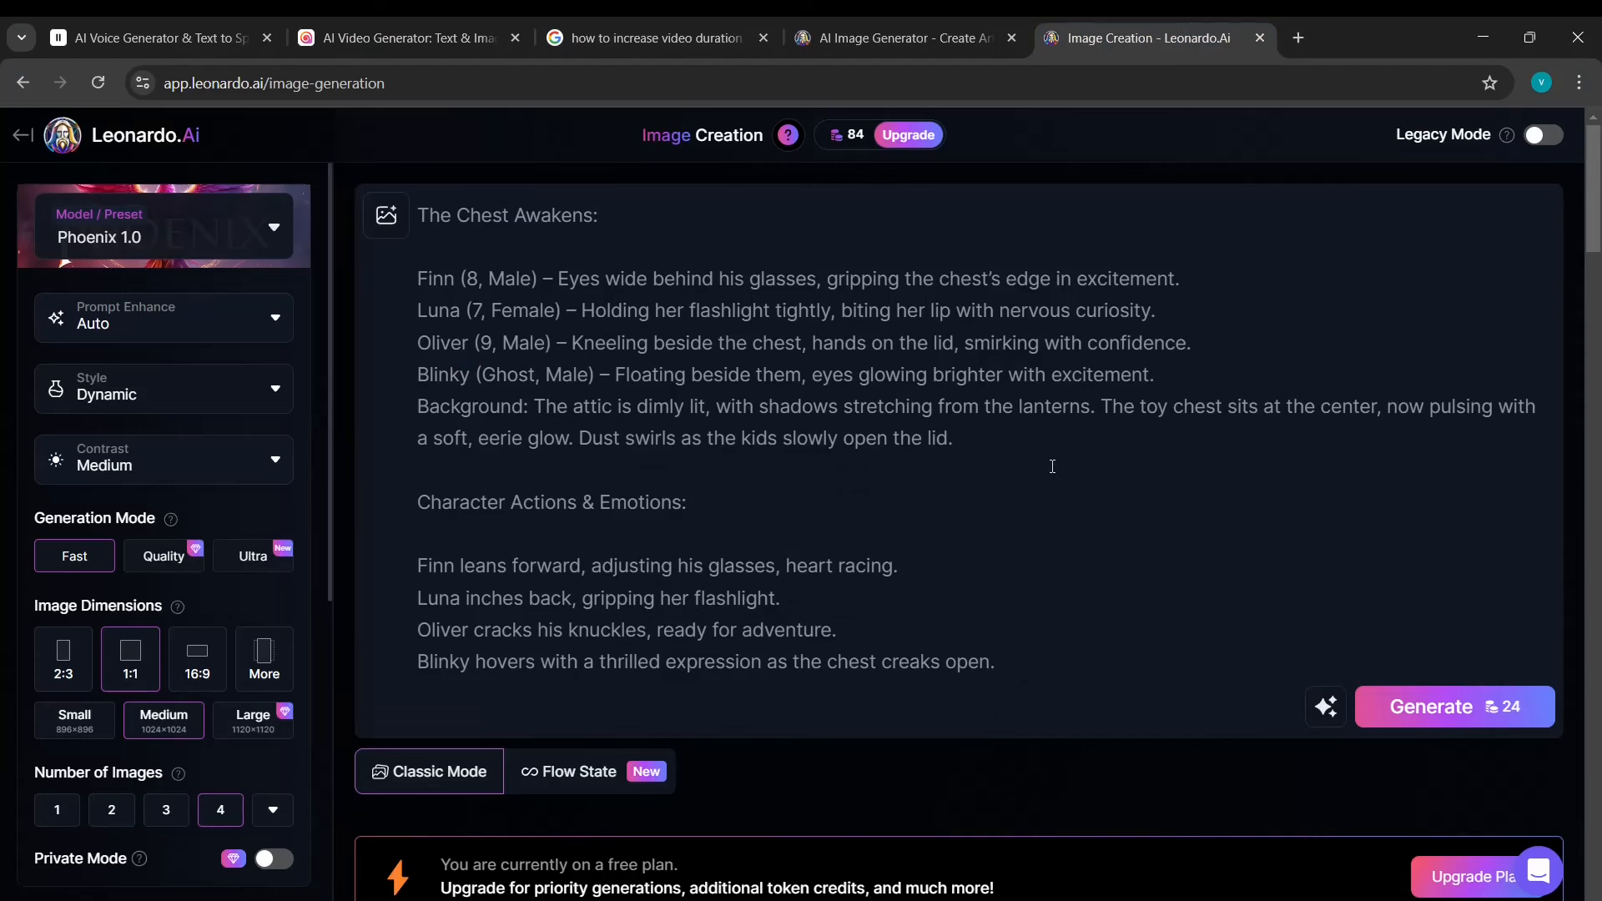
scroll(1052, 466, down, 7)
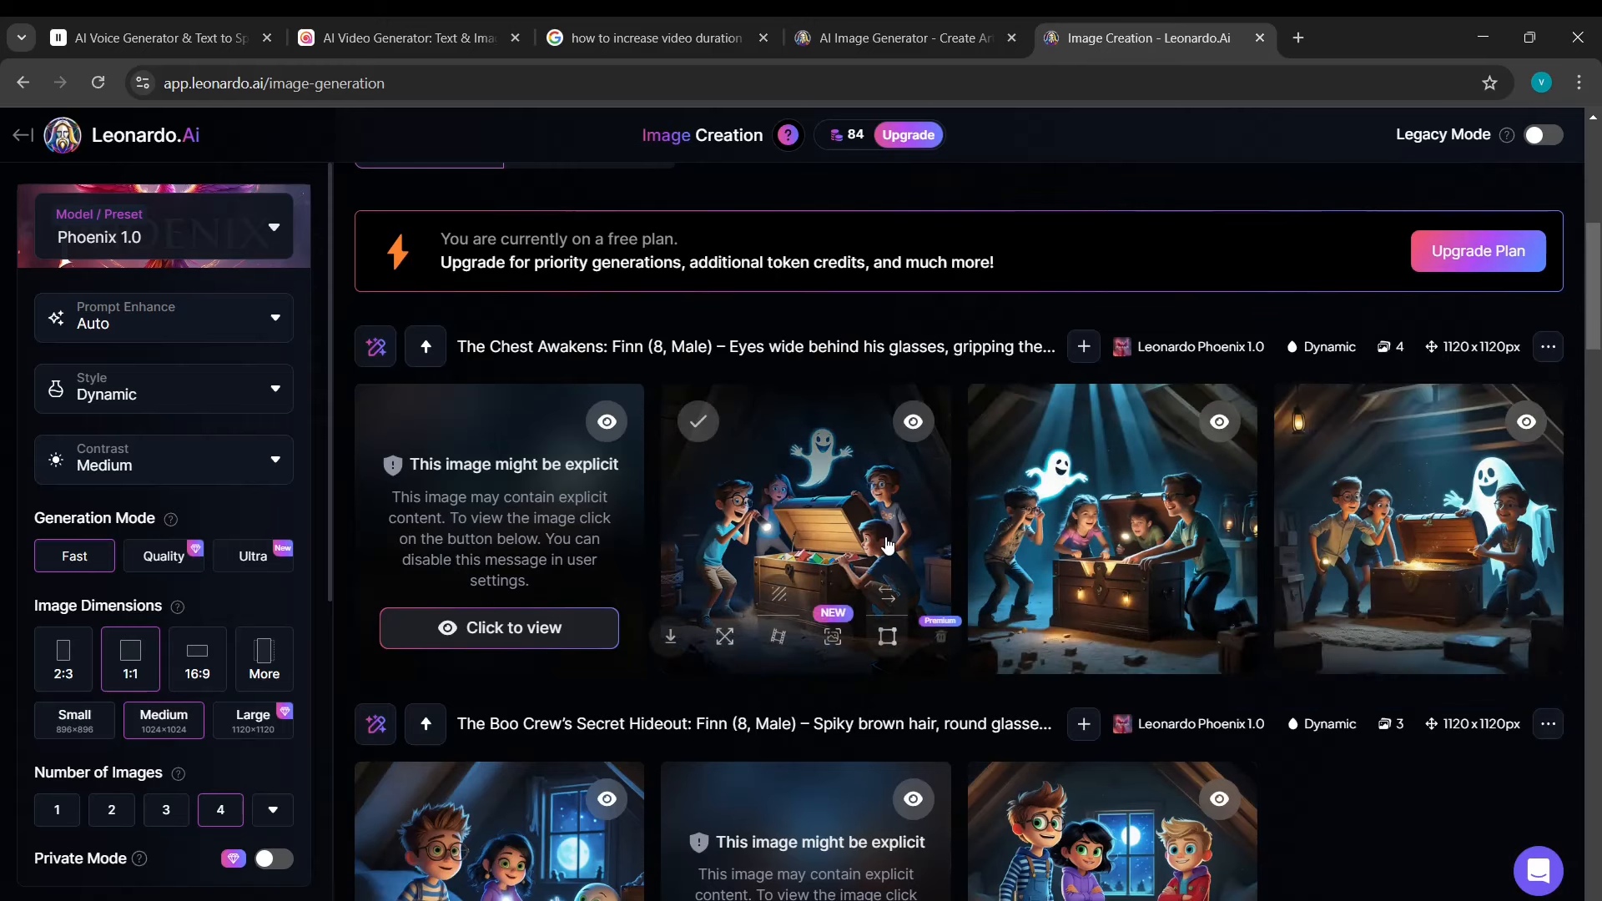
key(alt+Tab)
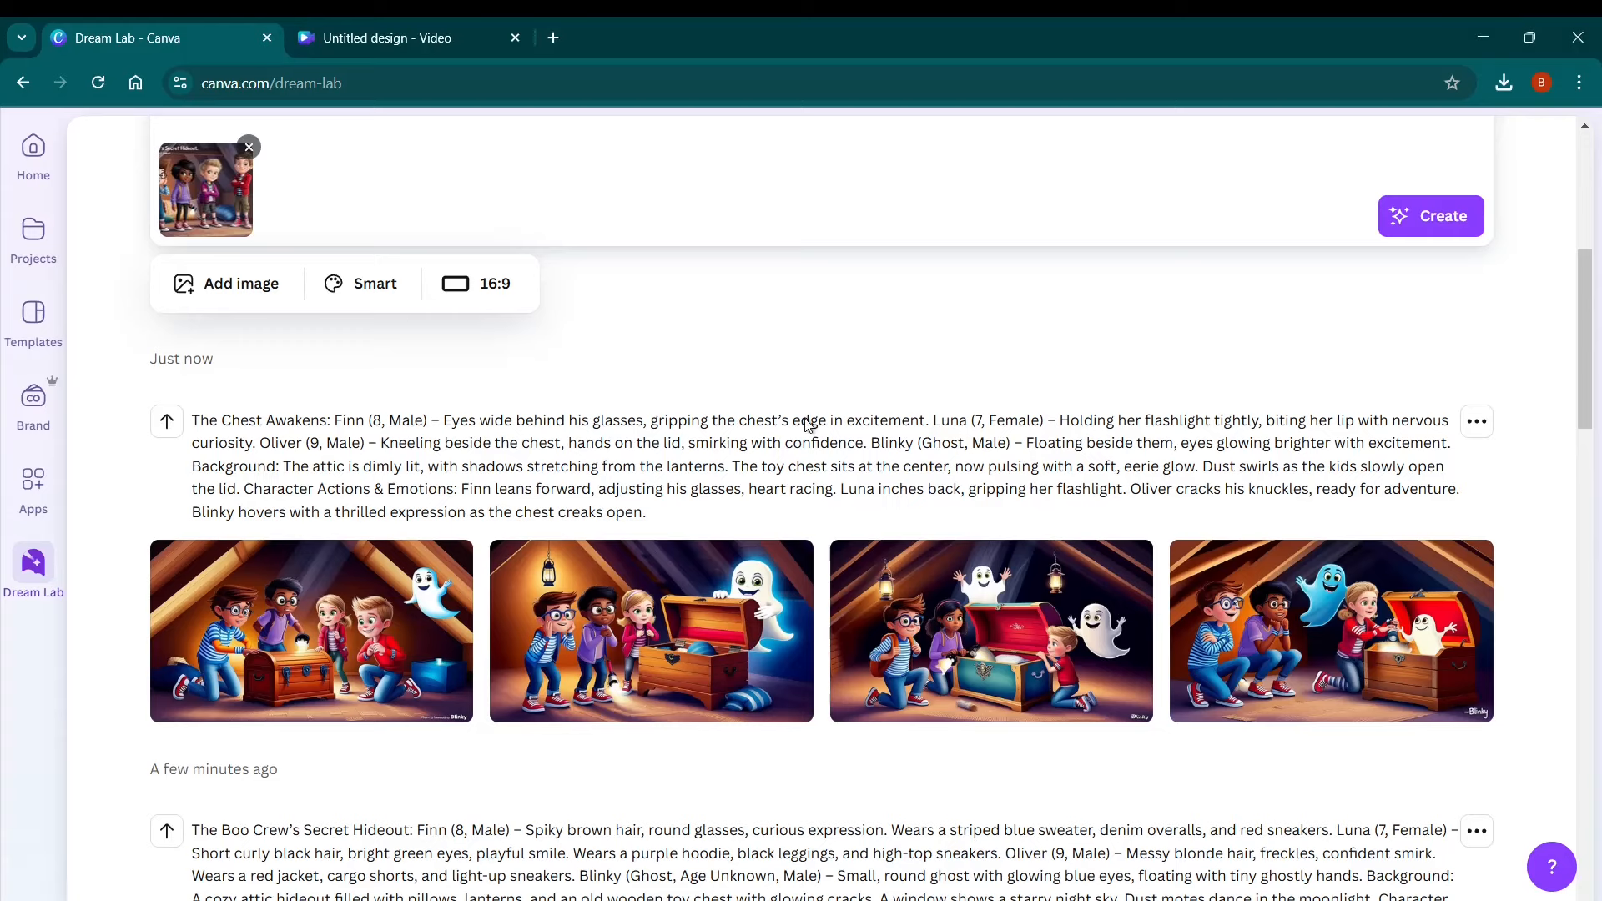
click(751, 415)
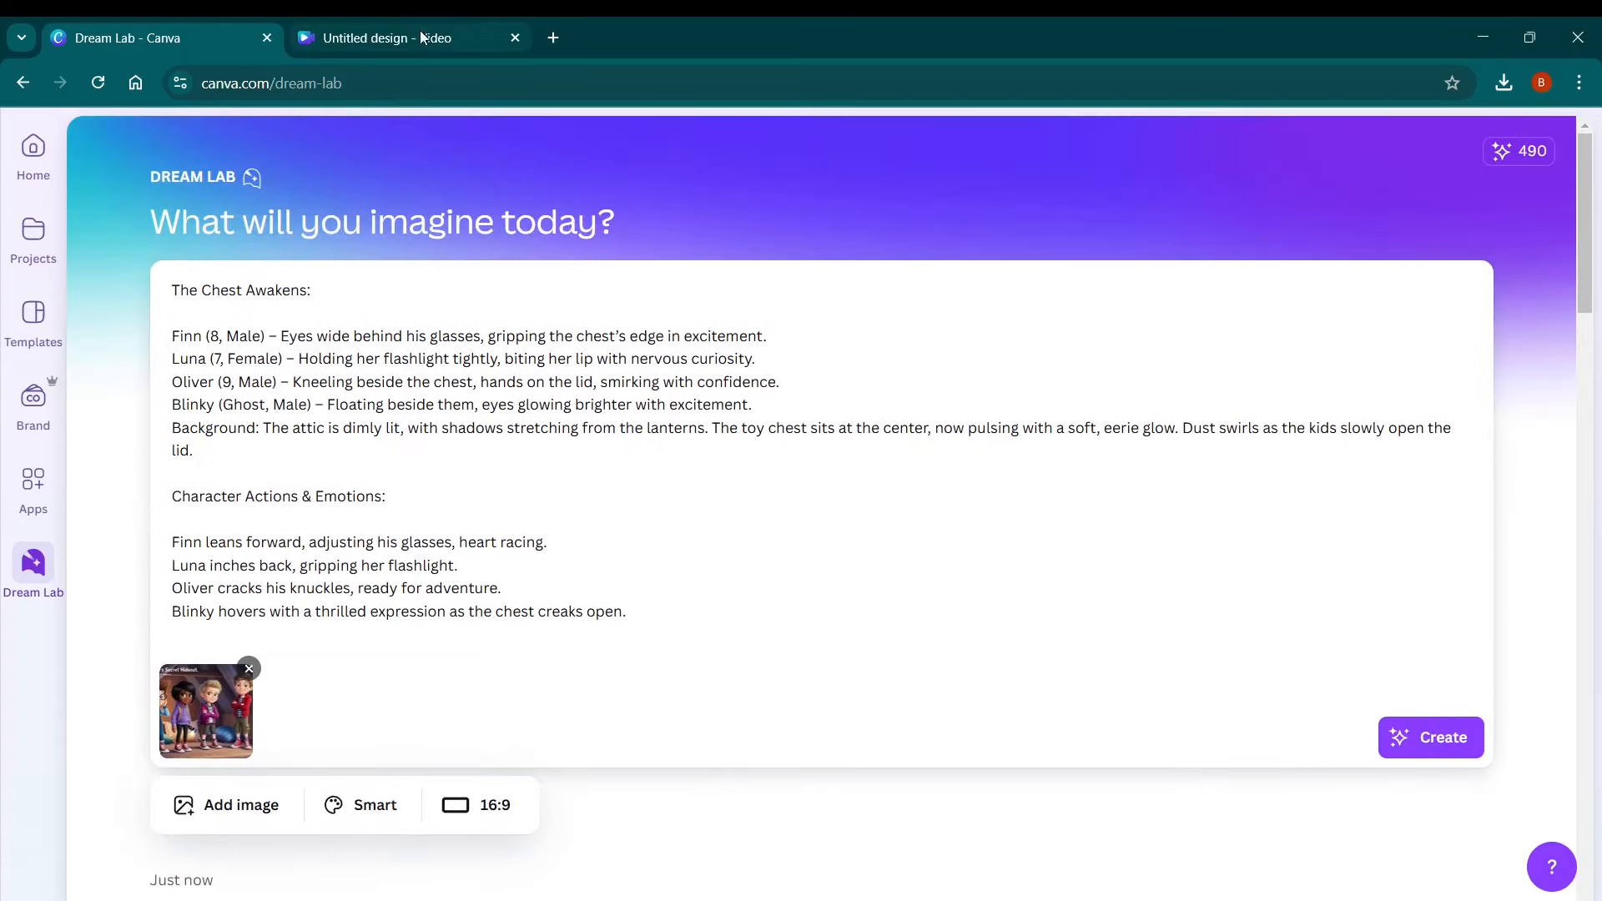
key(alt+Tab)
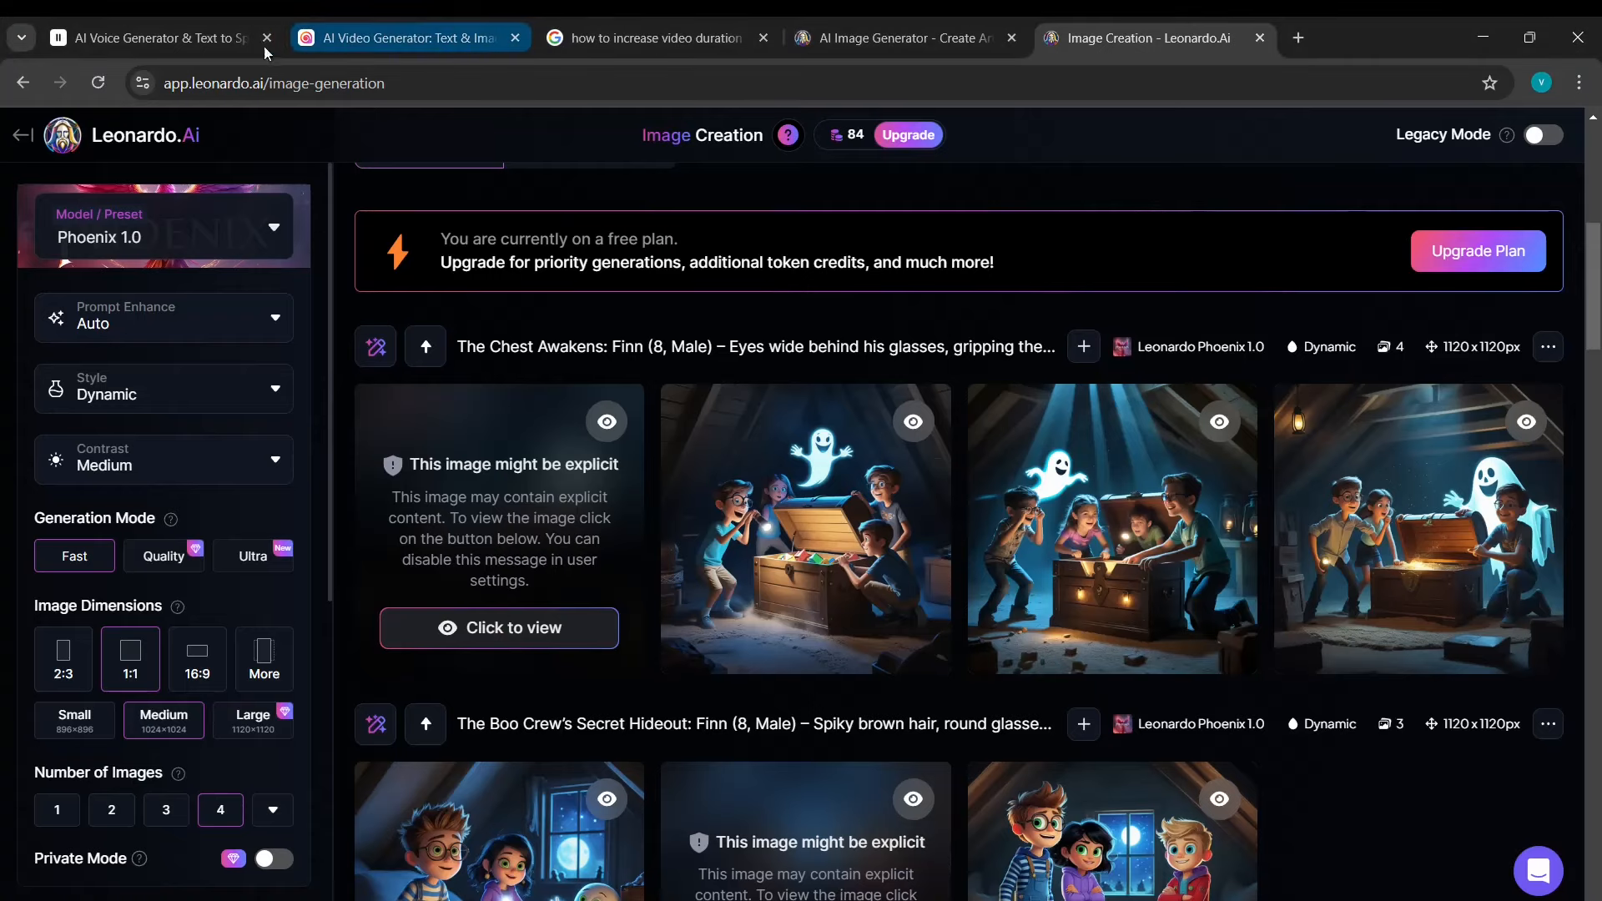
Switch to ElevenLabs Text to Speech and replace the script with the English Scene 1 narration of the Boo Crew in Finn's attic.
click(192, 28)
click(374, 20)
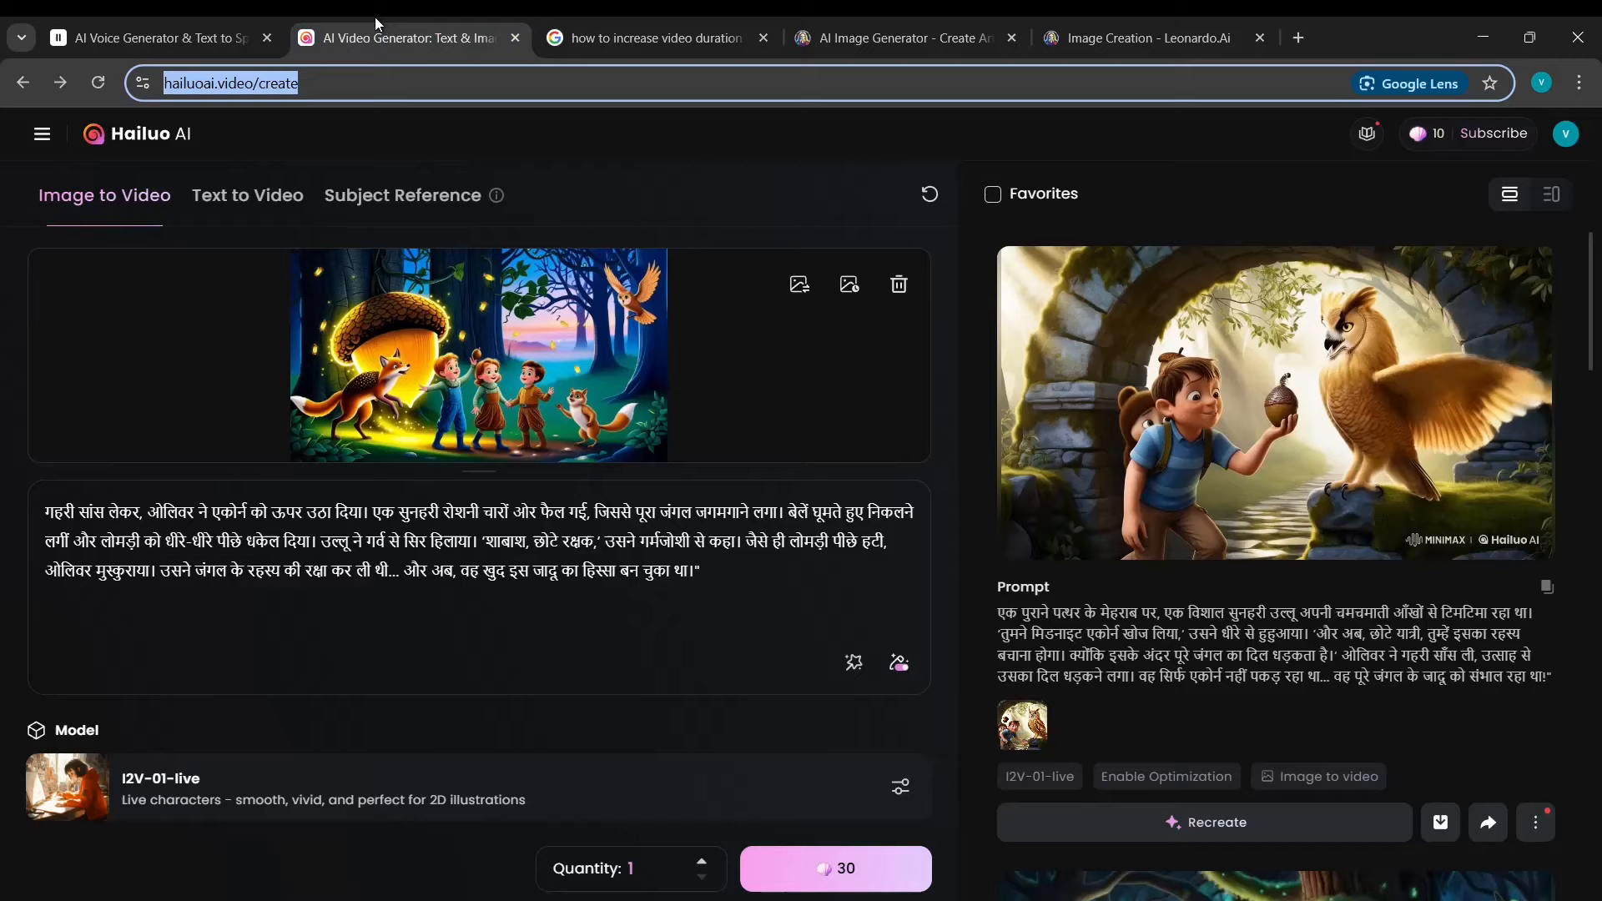
click(255, 24)
key(ctrl+a)
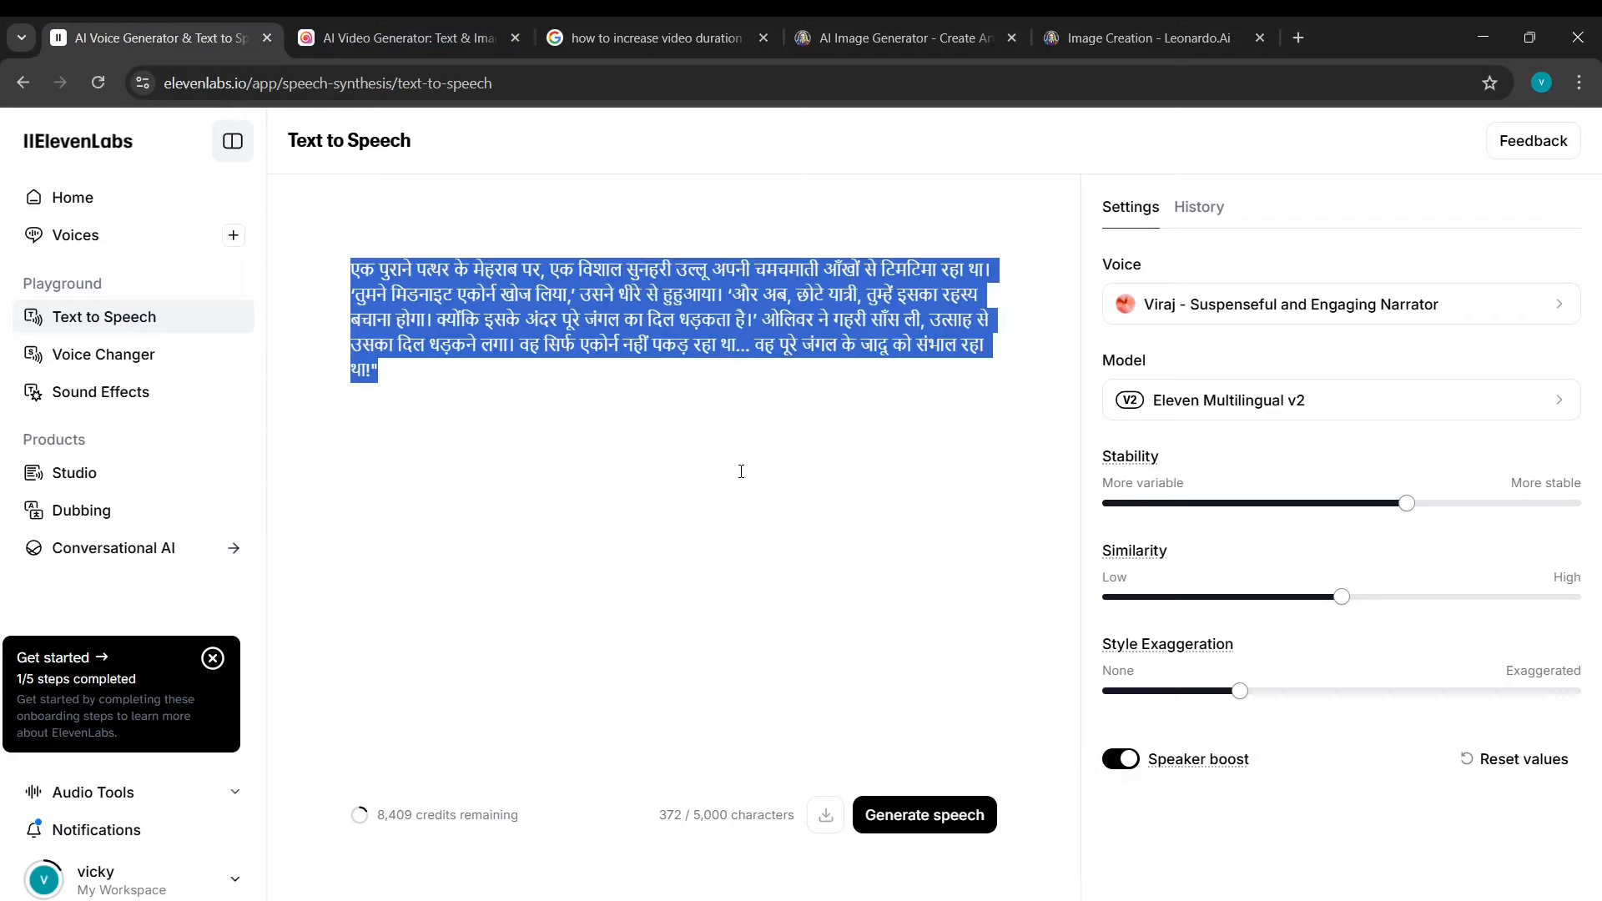
text(NARRATOR: Deep in the attic of Finn’s house, the Boo Crew had gathered for their next big adventure. But tonight... something felt different.  FINN (whispers, excited): Look at this! The toy chest is glowing!  LUNA (nervous but intrigued): That’s not normal, right? I mean... toy chests don’t glow!  OLIVER (grinning): Only one way to find out! Let’s open it!  BLINKY (floating closer): Ooooh... spooky! I love it!)
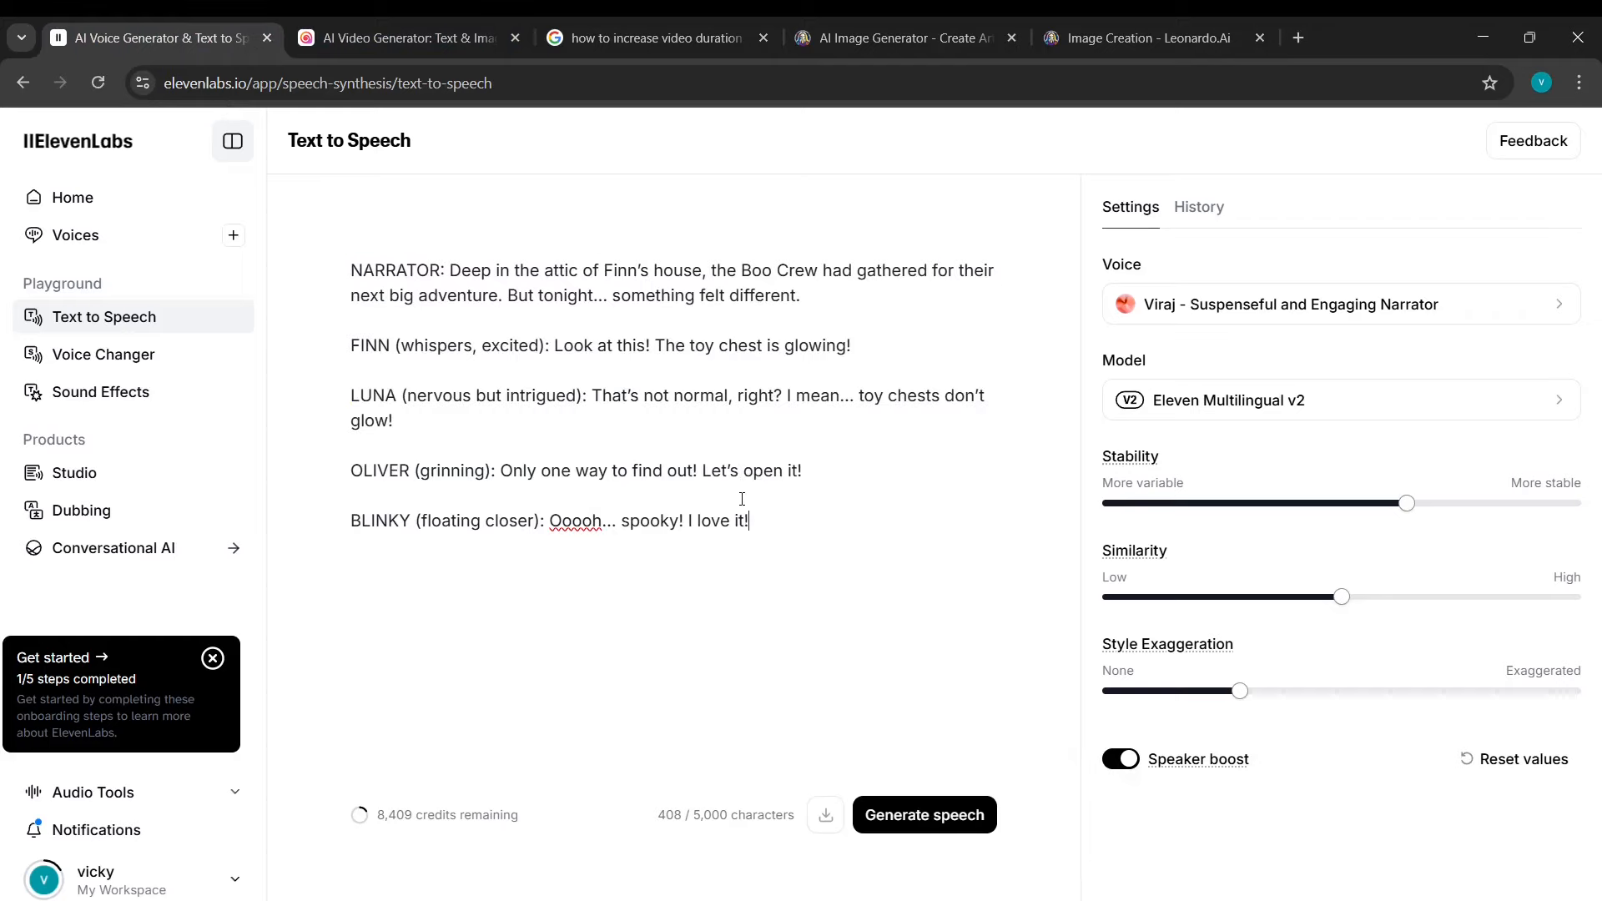
Switch to the ChatGPT story conversation, send "I want above narration in hind", and dismiss the AIPRM upgrade offer.
key(alt+Tab)
click(571, 596)
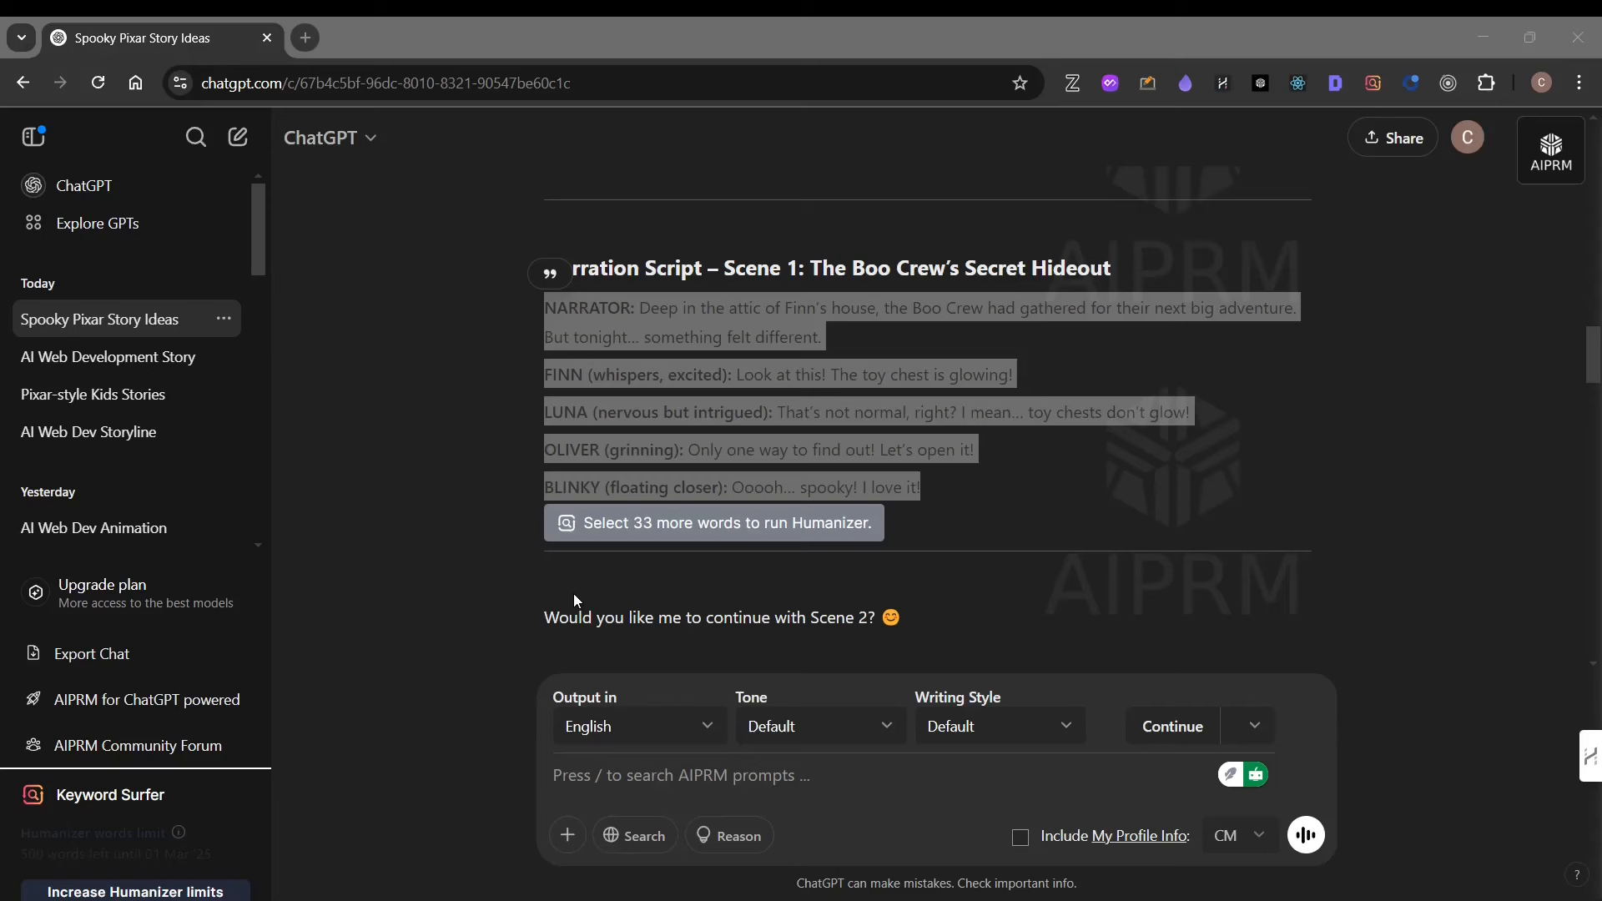
scroll(809, 501, down, 6)
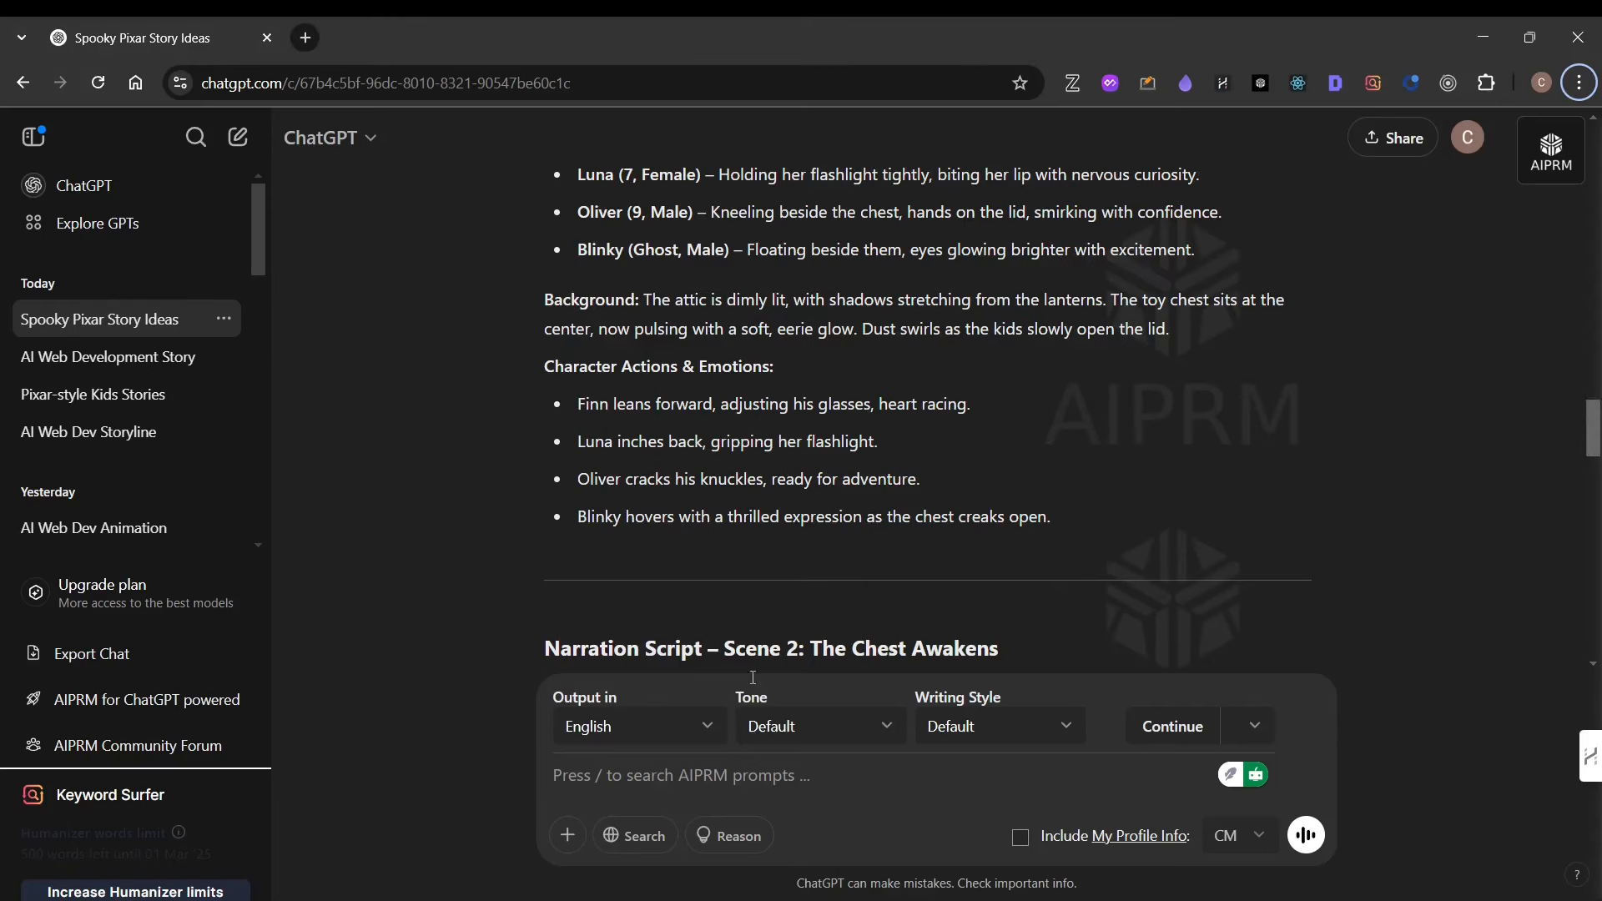
click(808, 776)
text(I want a)
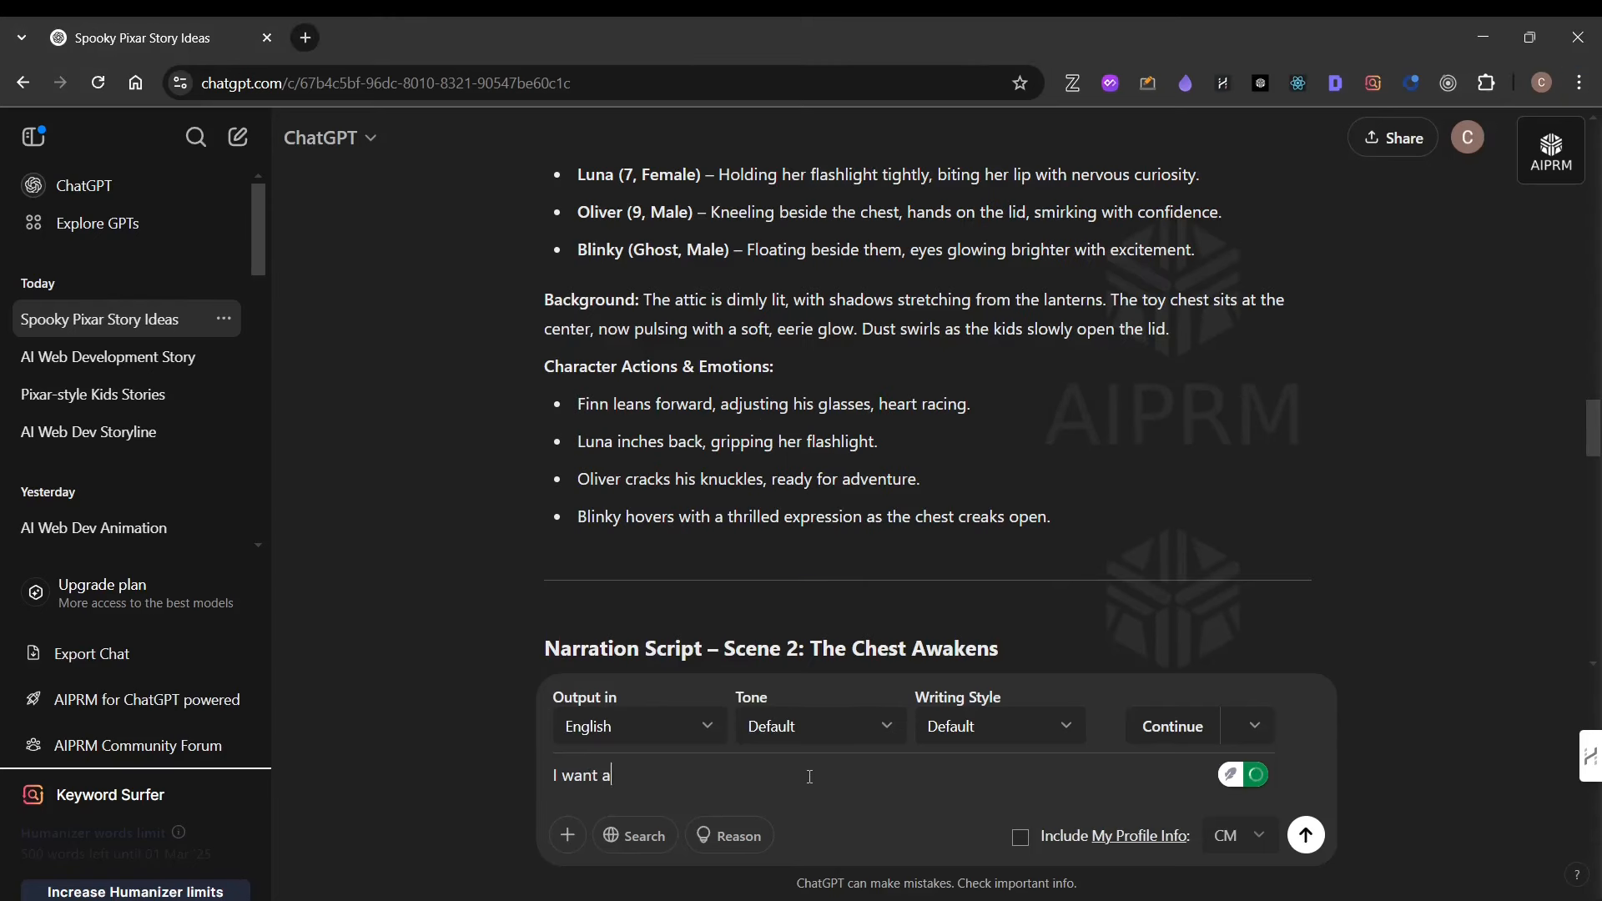
text(bove narration in hind)
key(Return)
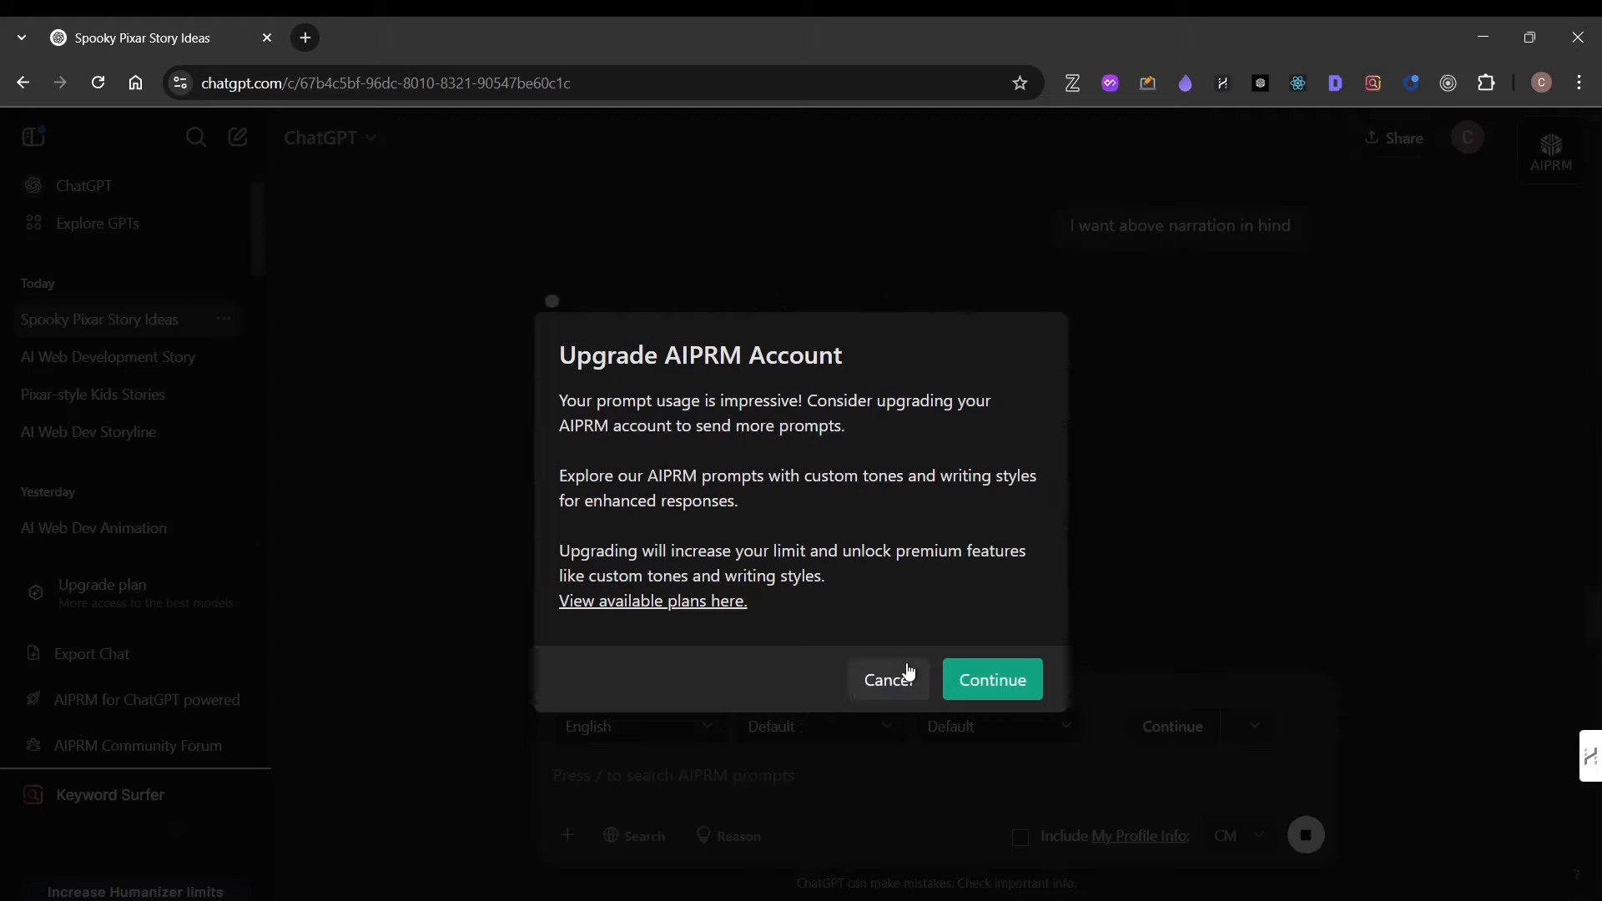
click(906, 703)
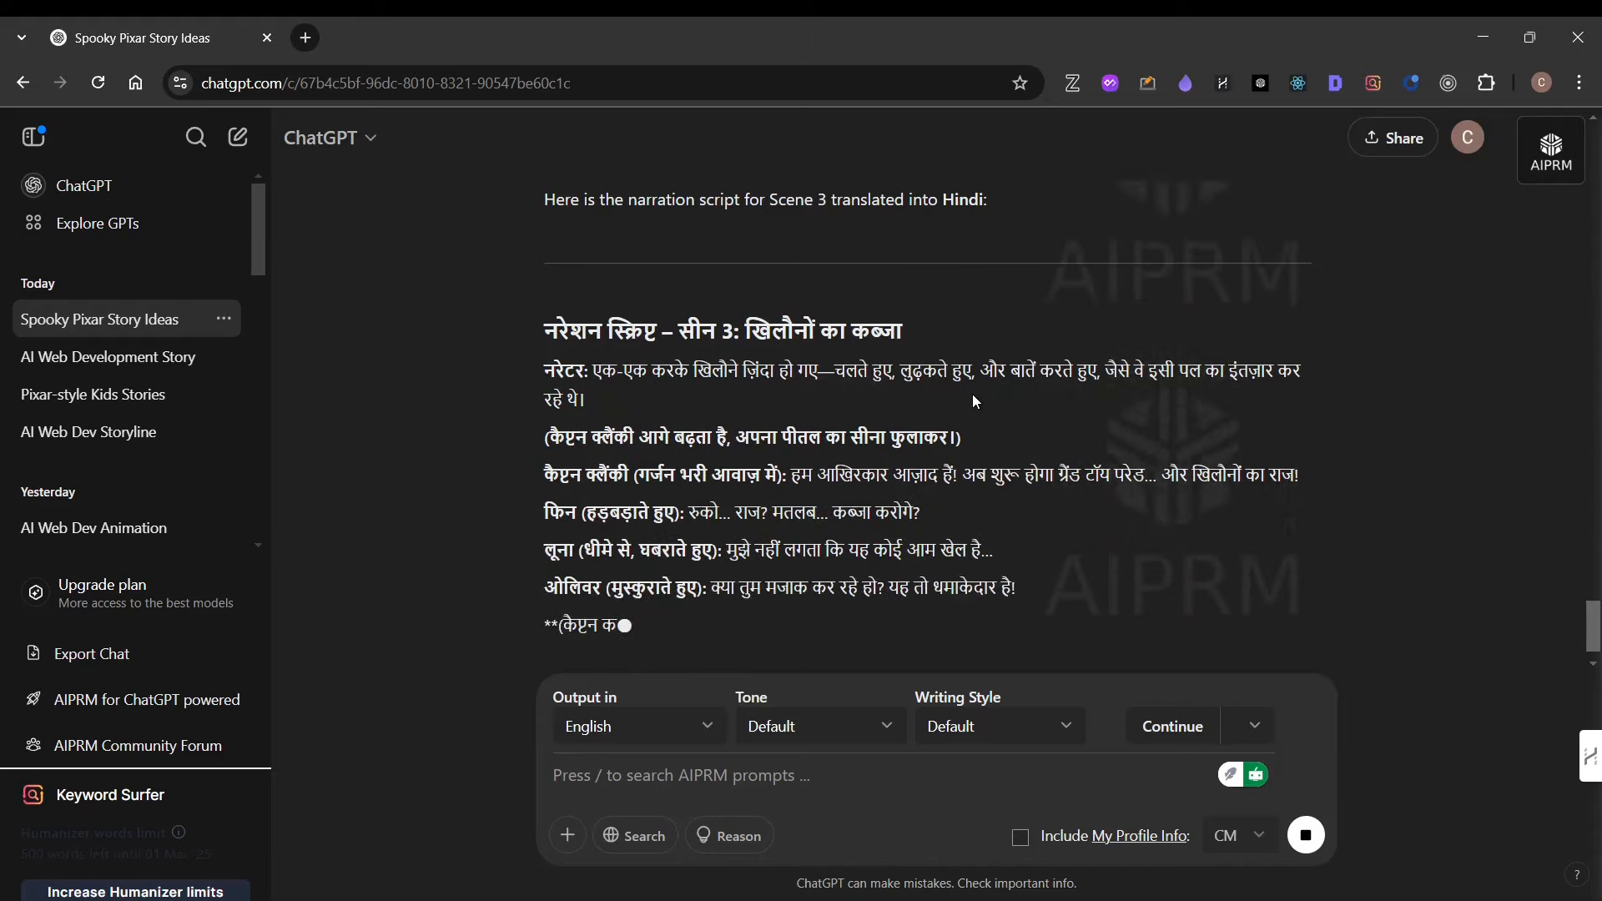
Copy the Hindi Scene 3 narration script from ChatGPT and replace the text in ElevenLabs Text to Speech with it.
scroll(973, 392, up, 5)
scroll(968, 350, down, 10)
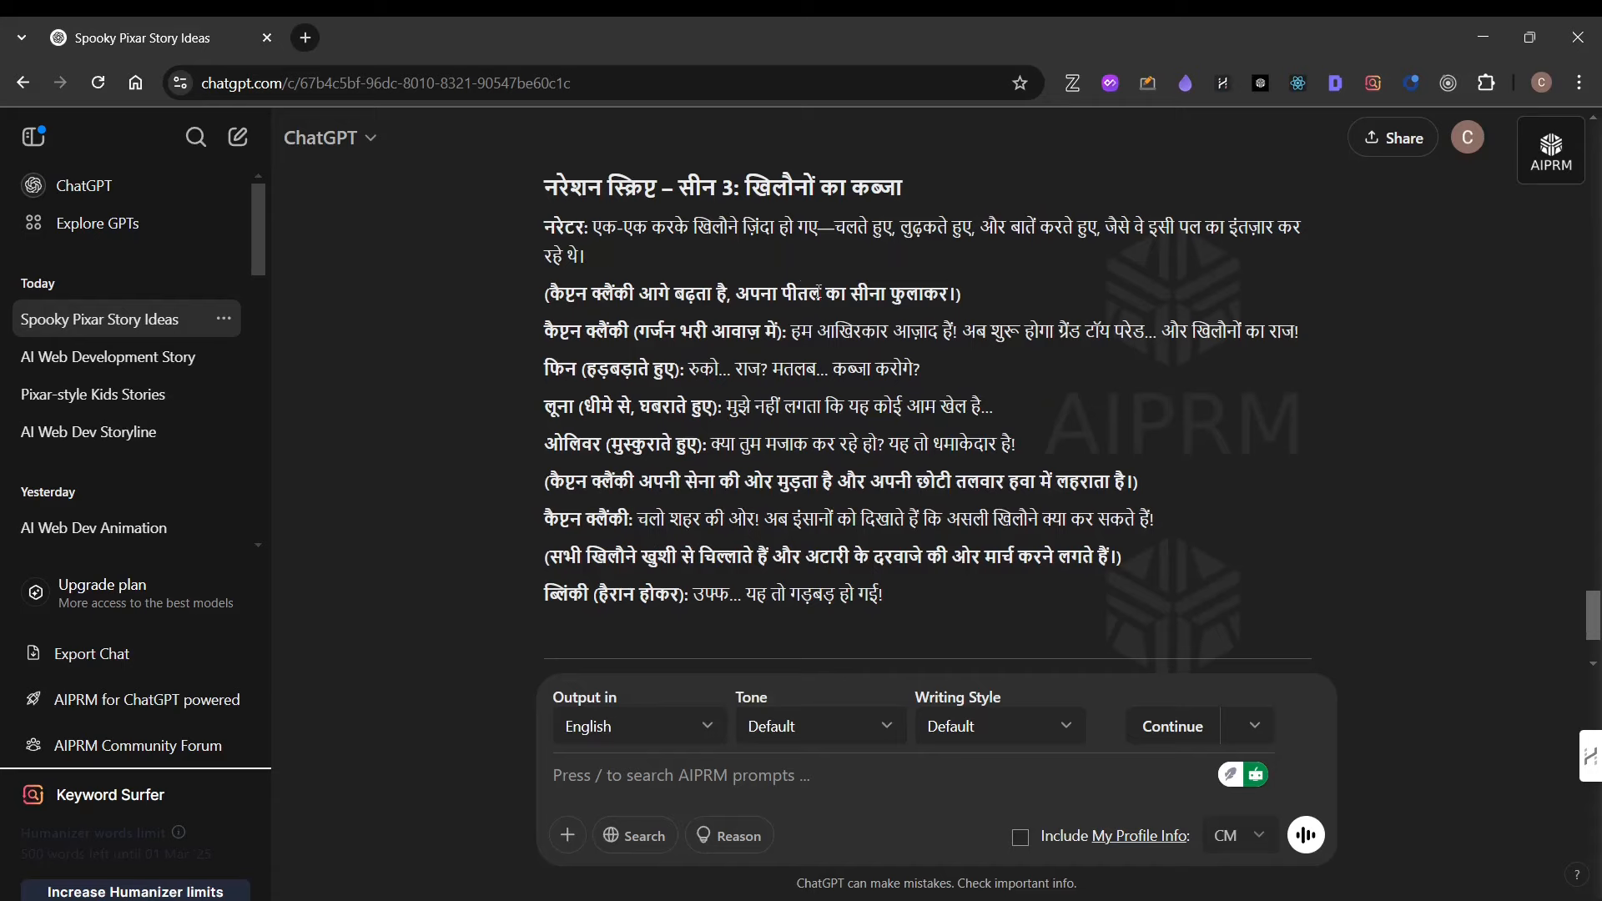
drag(547, 224, 969, 598)
key(ctrl+c)
scroll(969, 598, down, 2)
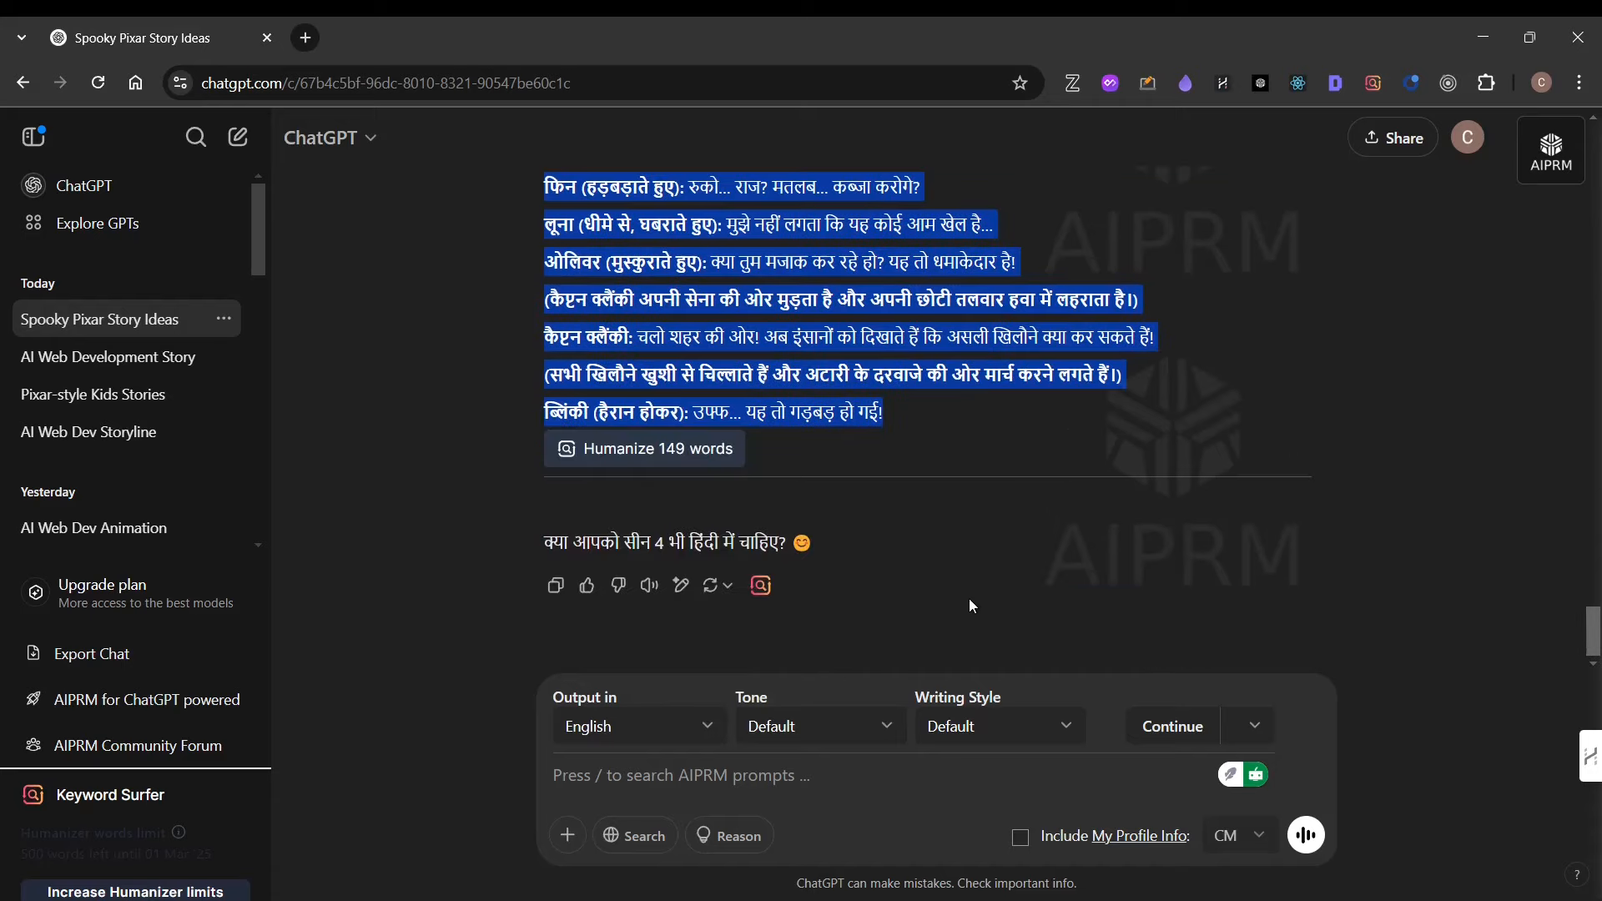
key(alt+Tab)
key(ctrl+a)
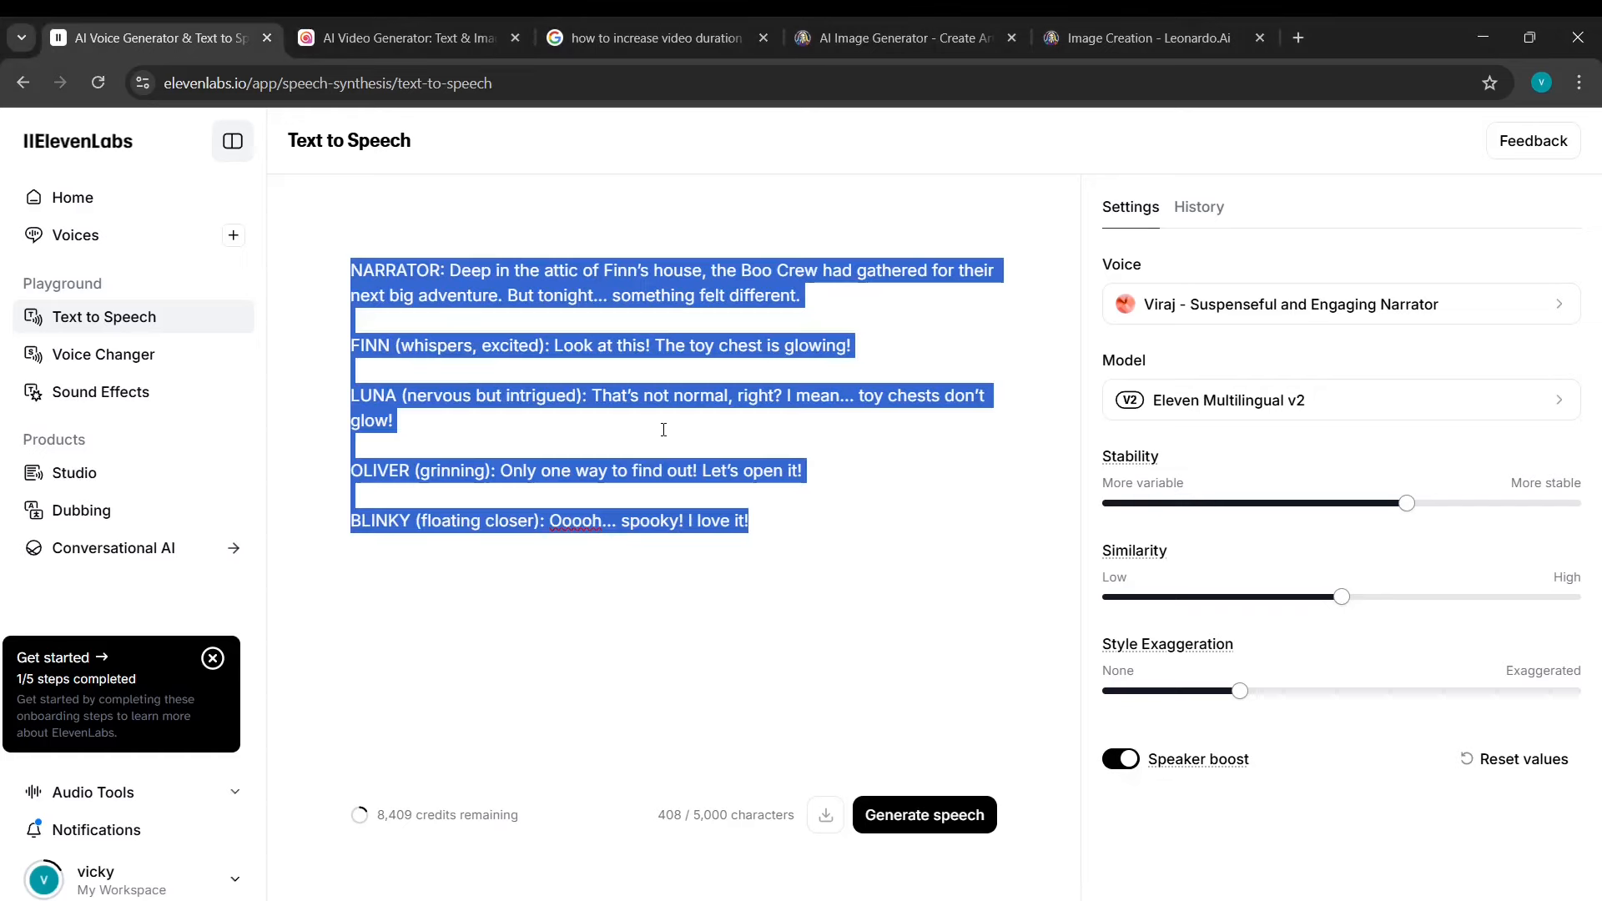
key(ctrl+v)
scroll(663, 429, down, 2)
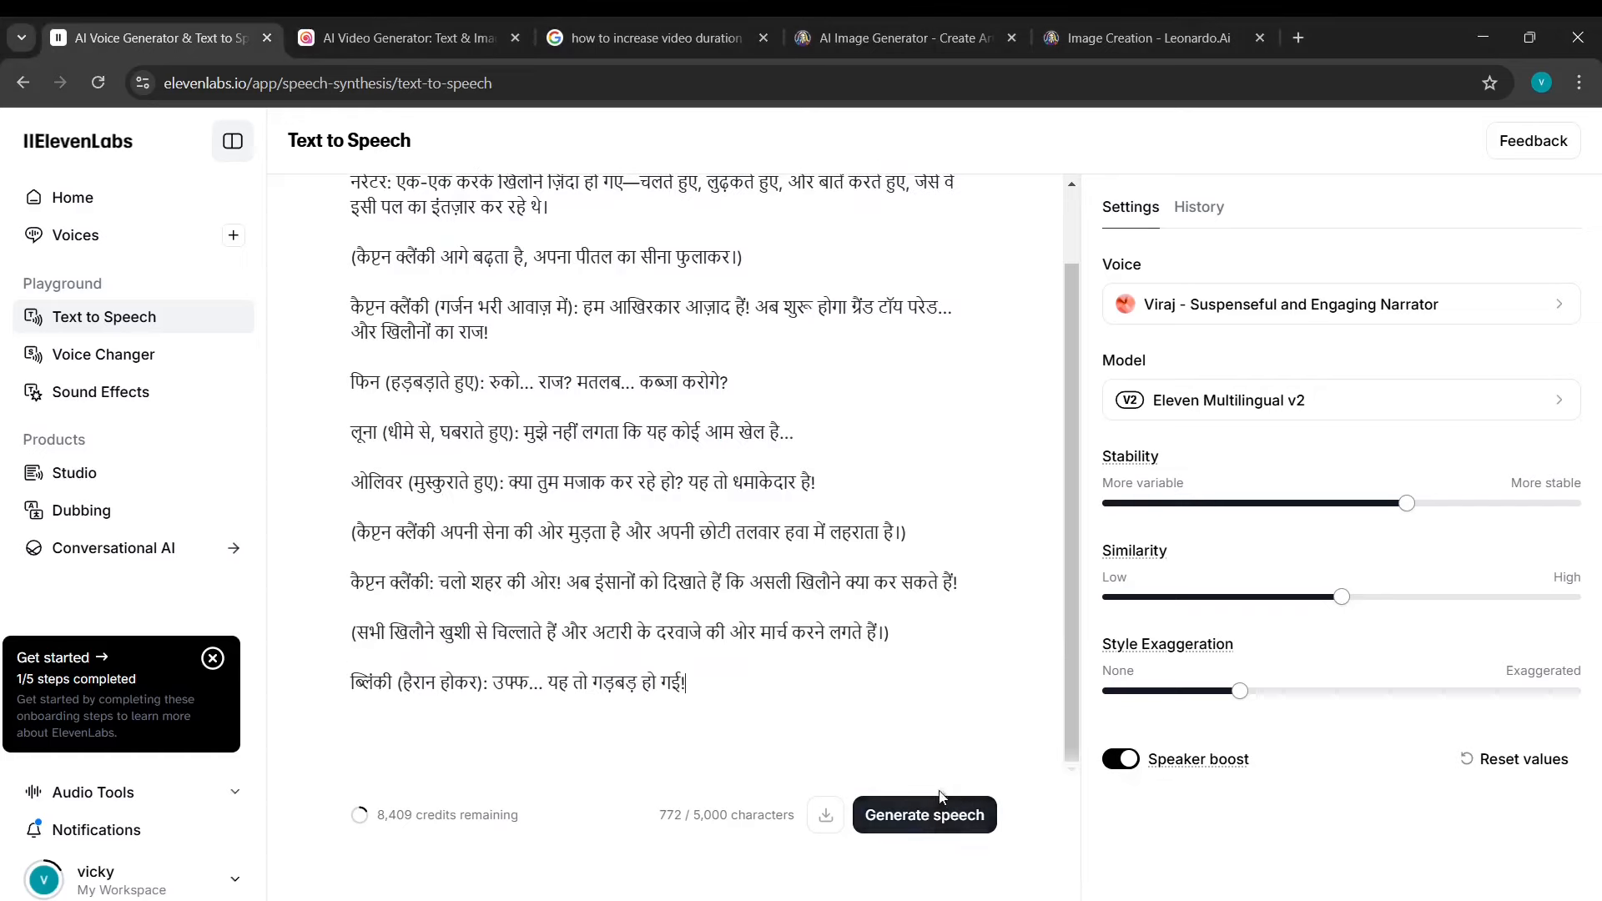
Generate speech from the Hindi script with the Suspenseful and Engaging Narrator voice, listen to the opening part, and pause playback.
click(1249, 320)
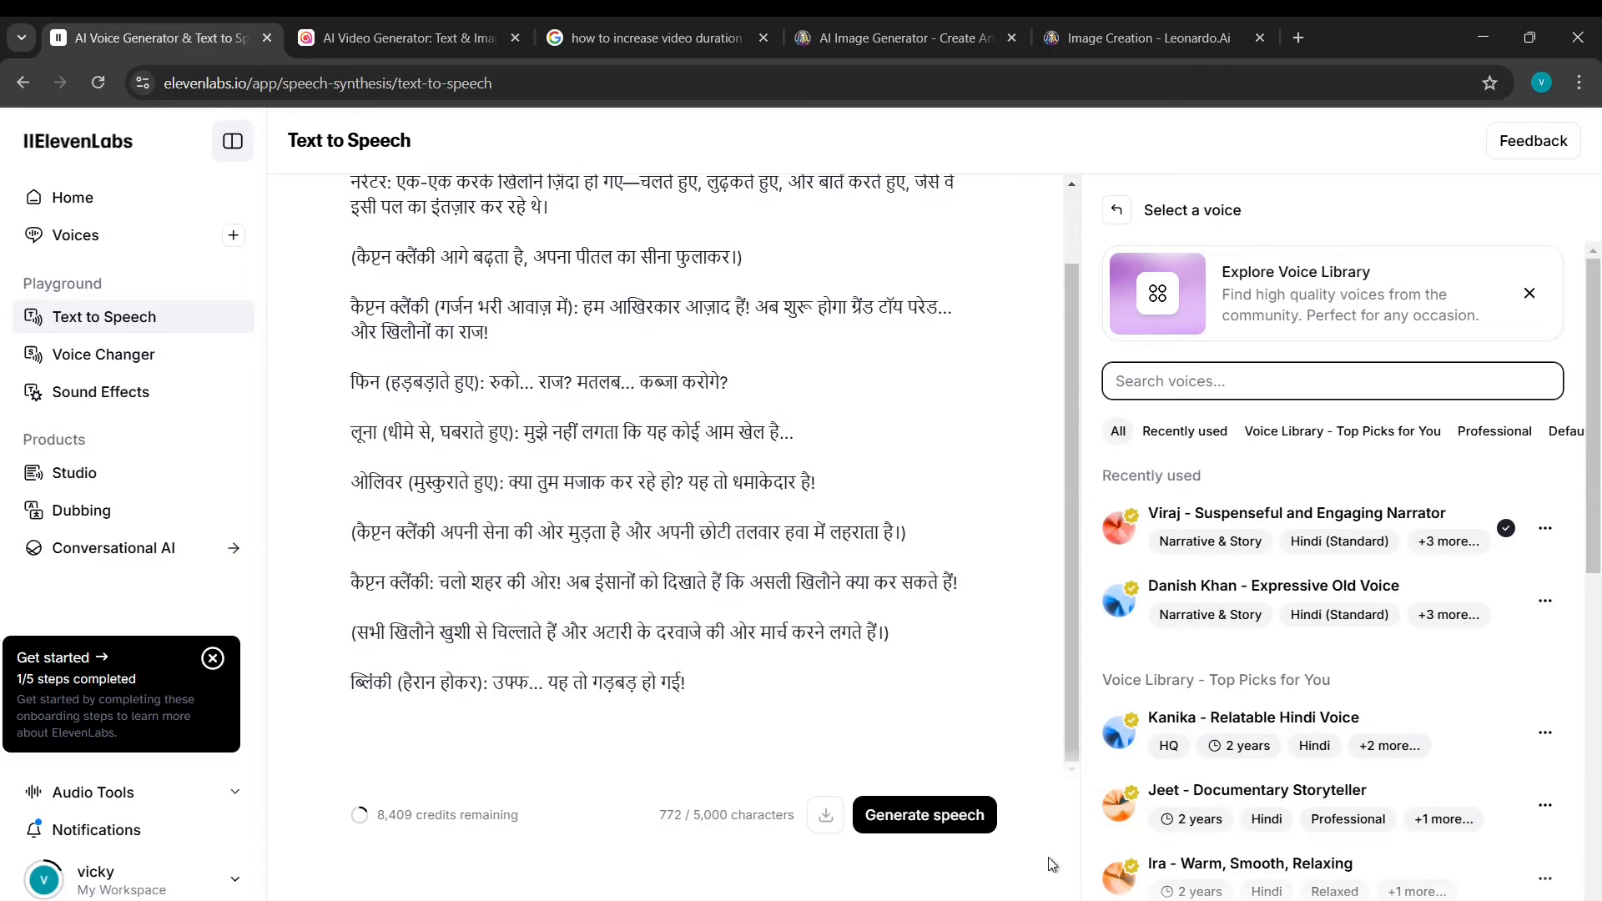
click(958, 822)
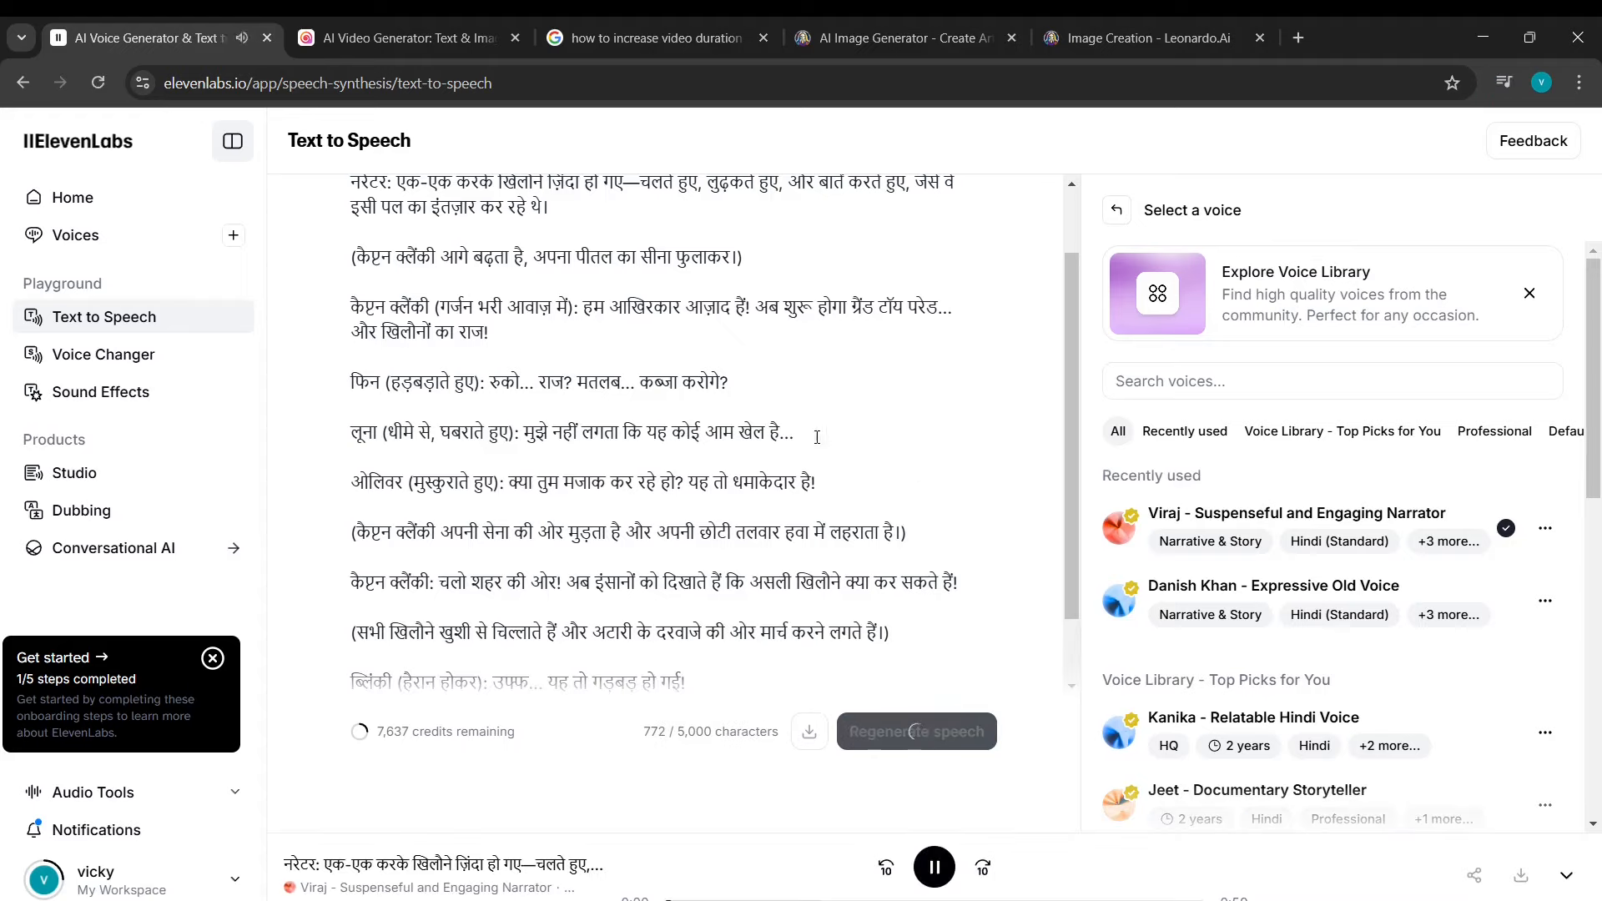
scroll(922, 466, up, 1)
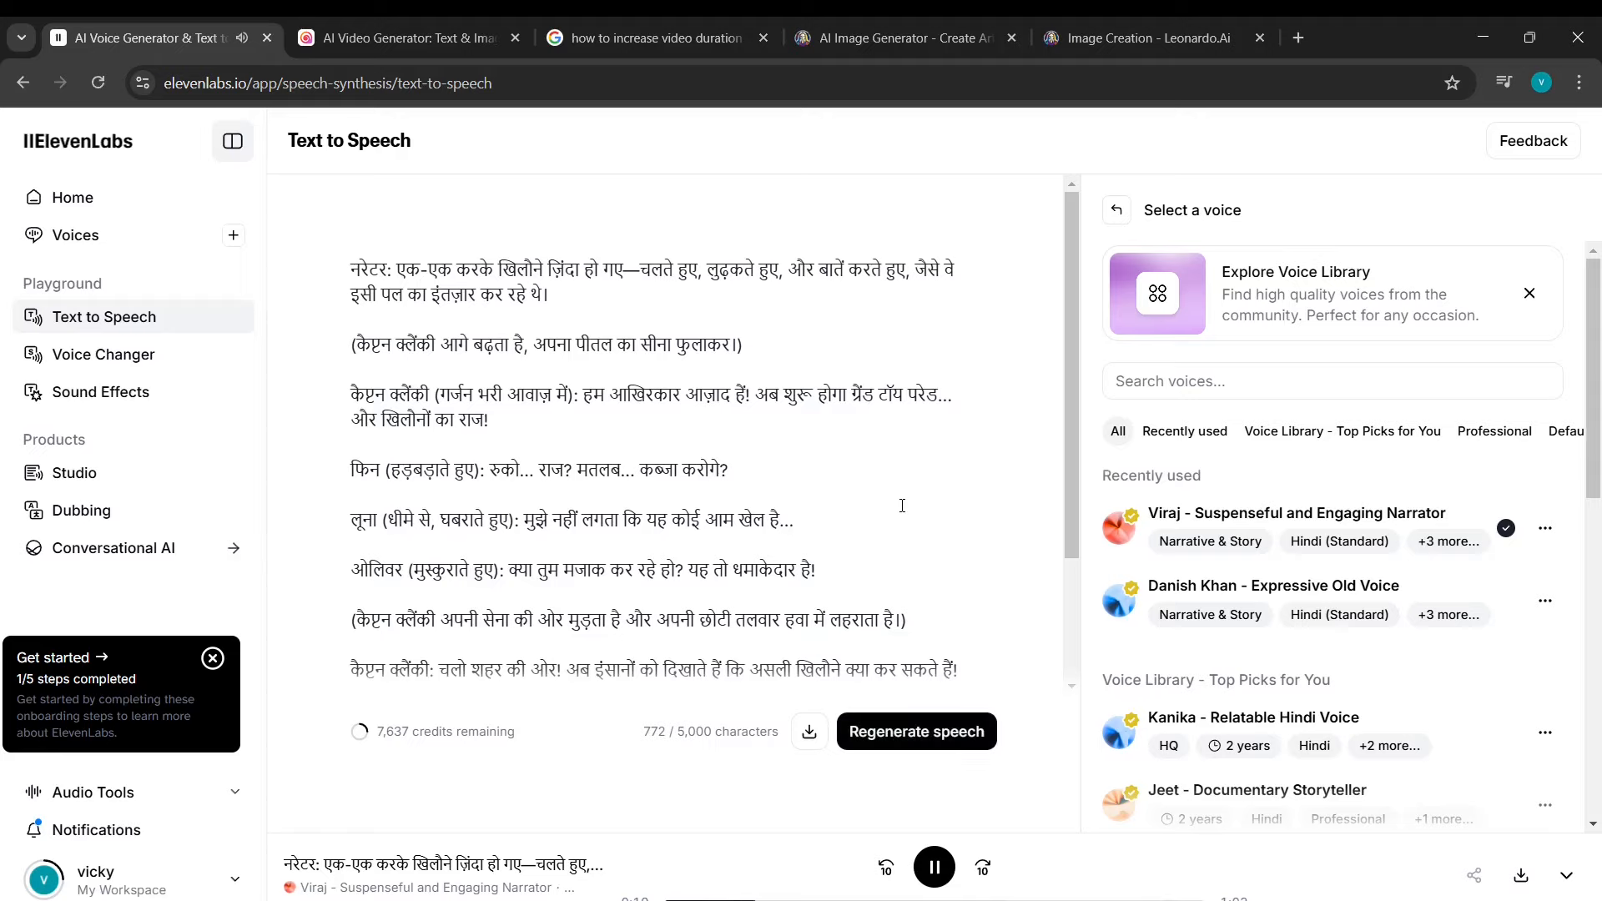
scroll(902, 506, down, 1)
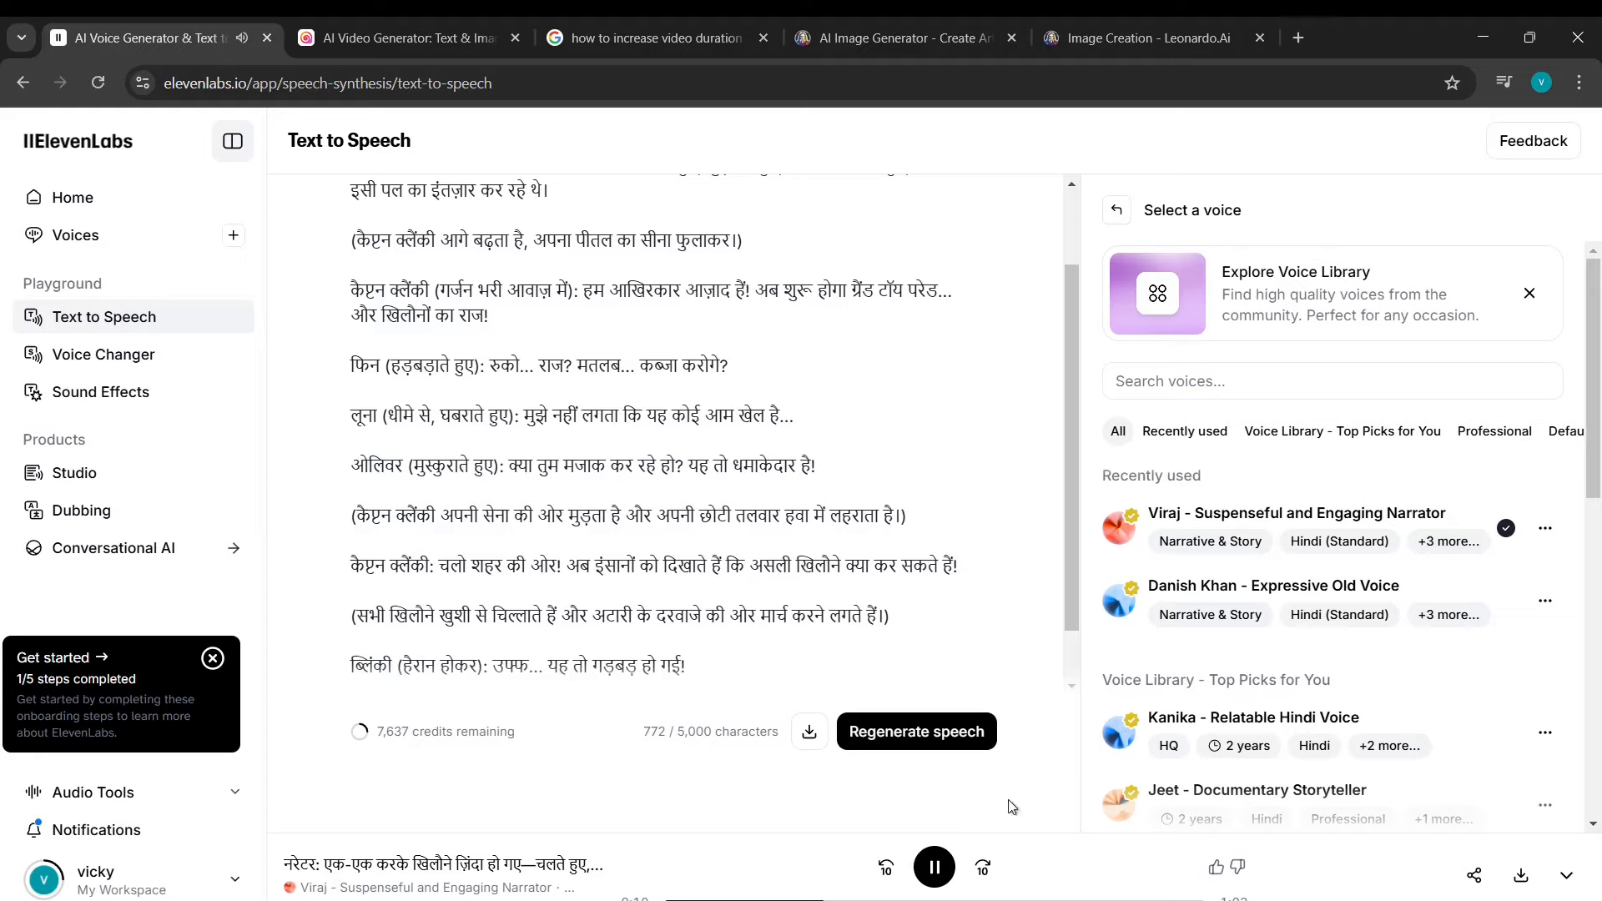
click(951, 869)
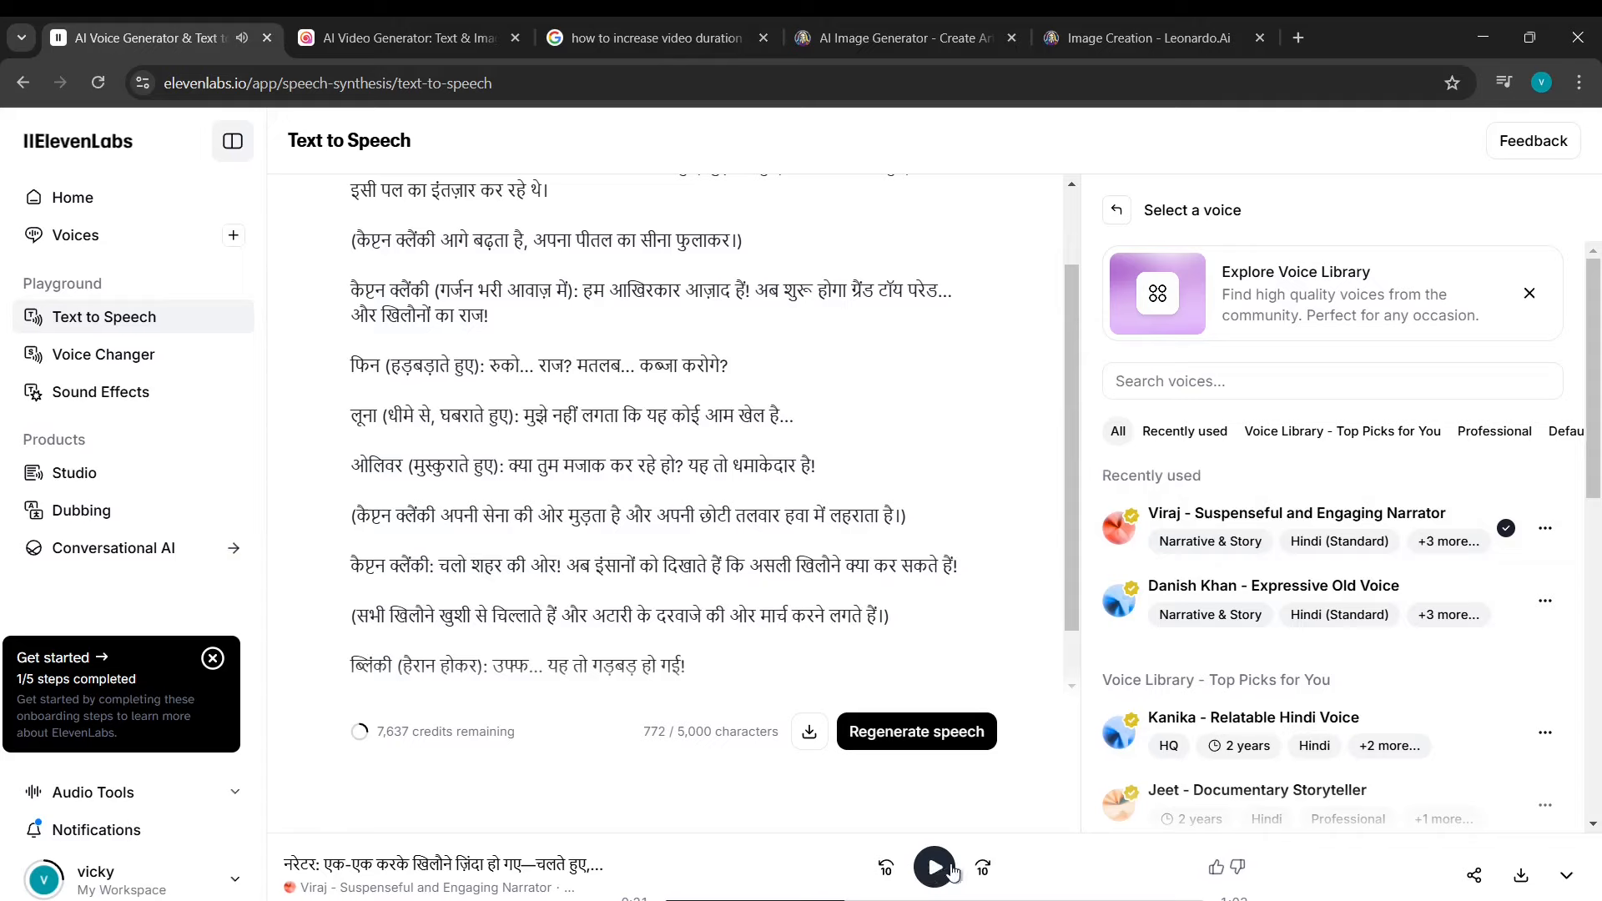
Download the generated narration as an MP3 and show the file in the Downloads folder.
click(809, 734)
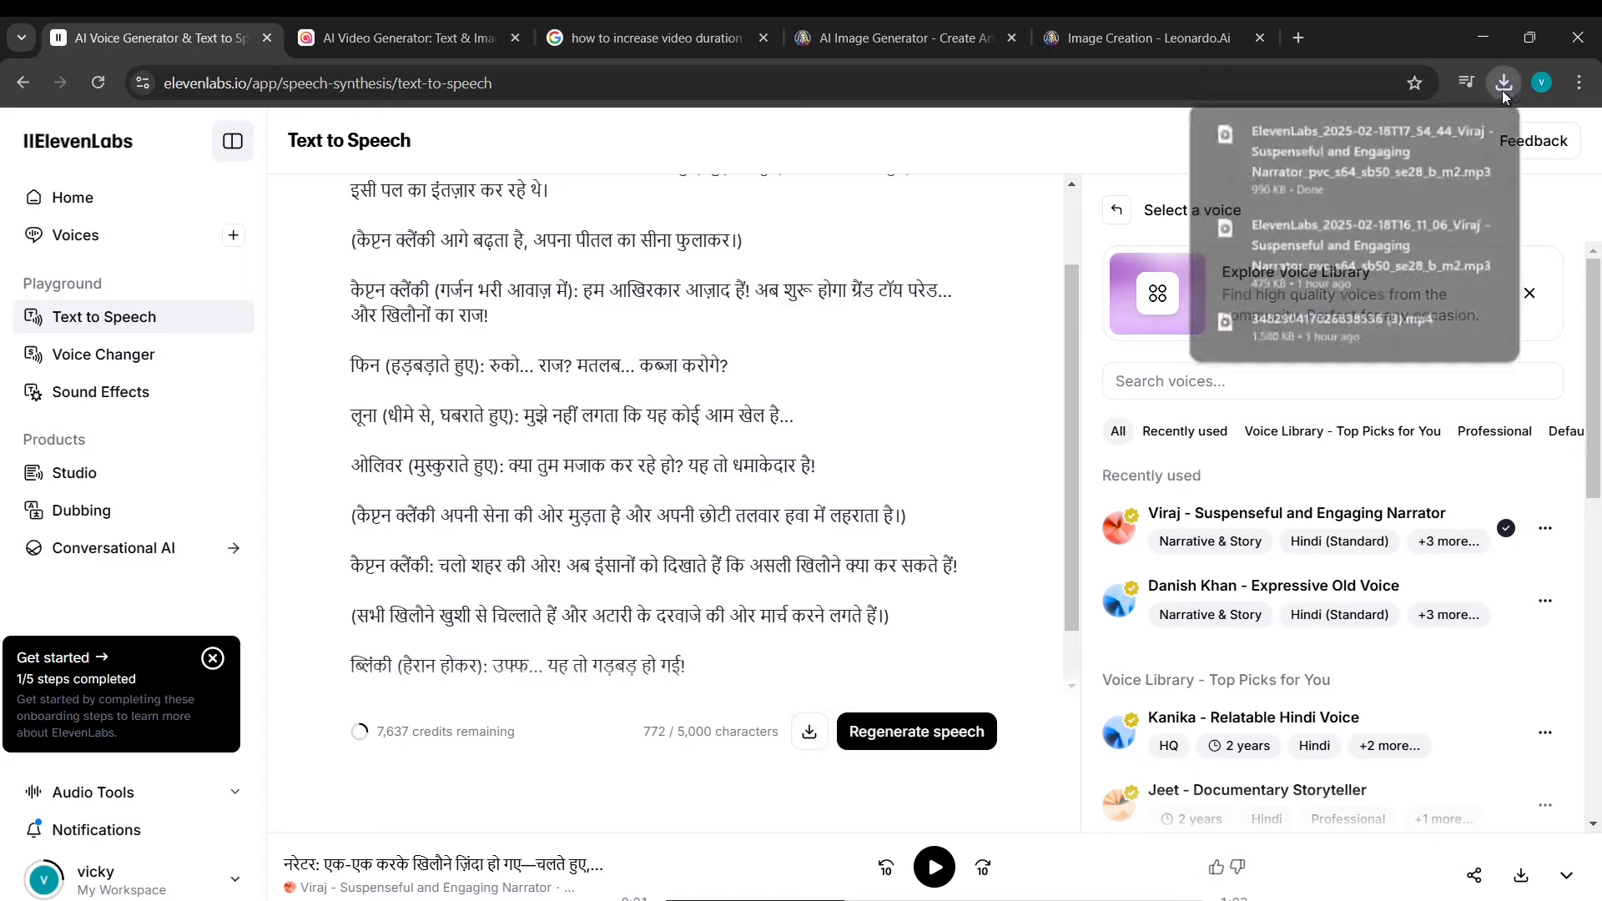
click(1502, 87)
click(1501, 86)
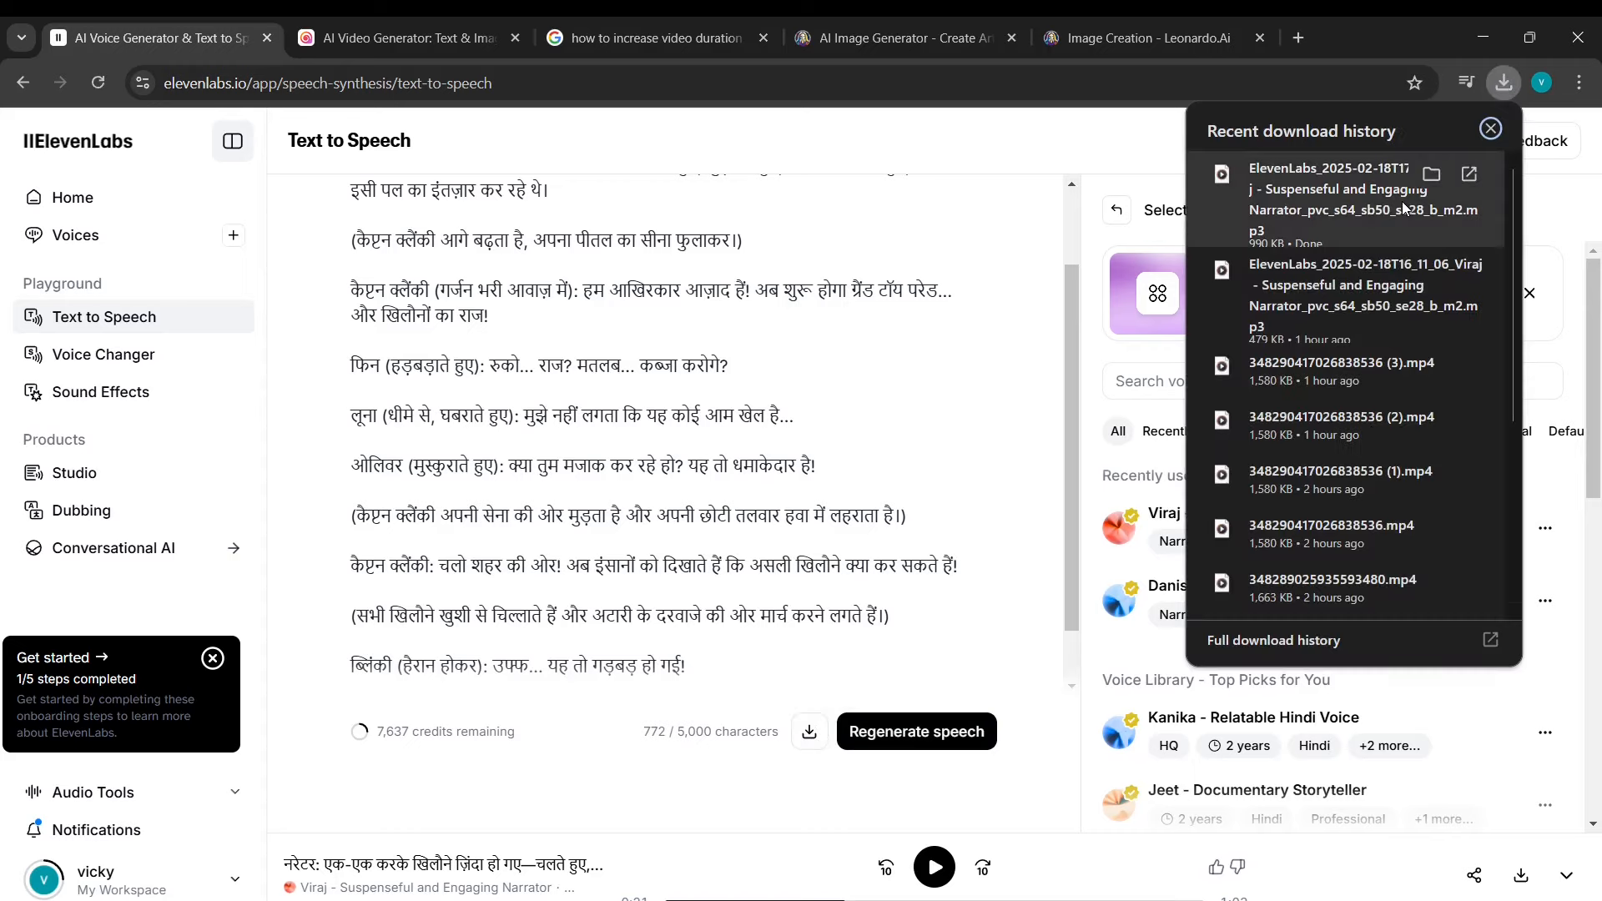
click(1432, 174)
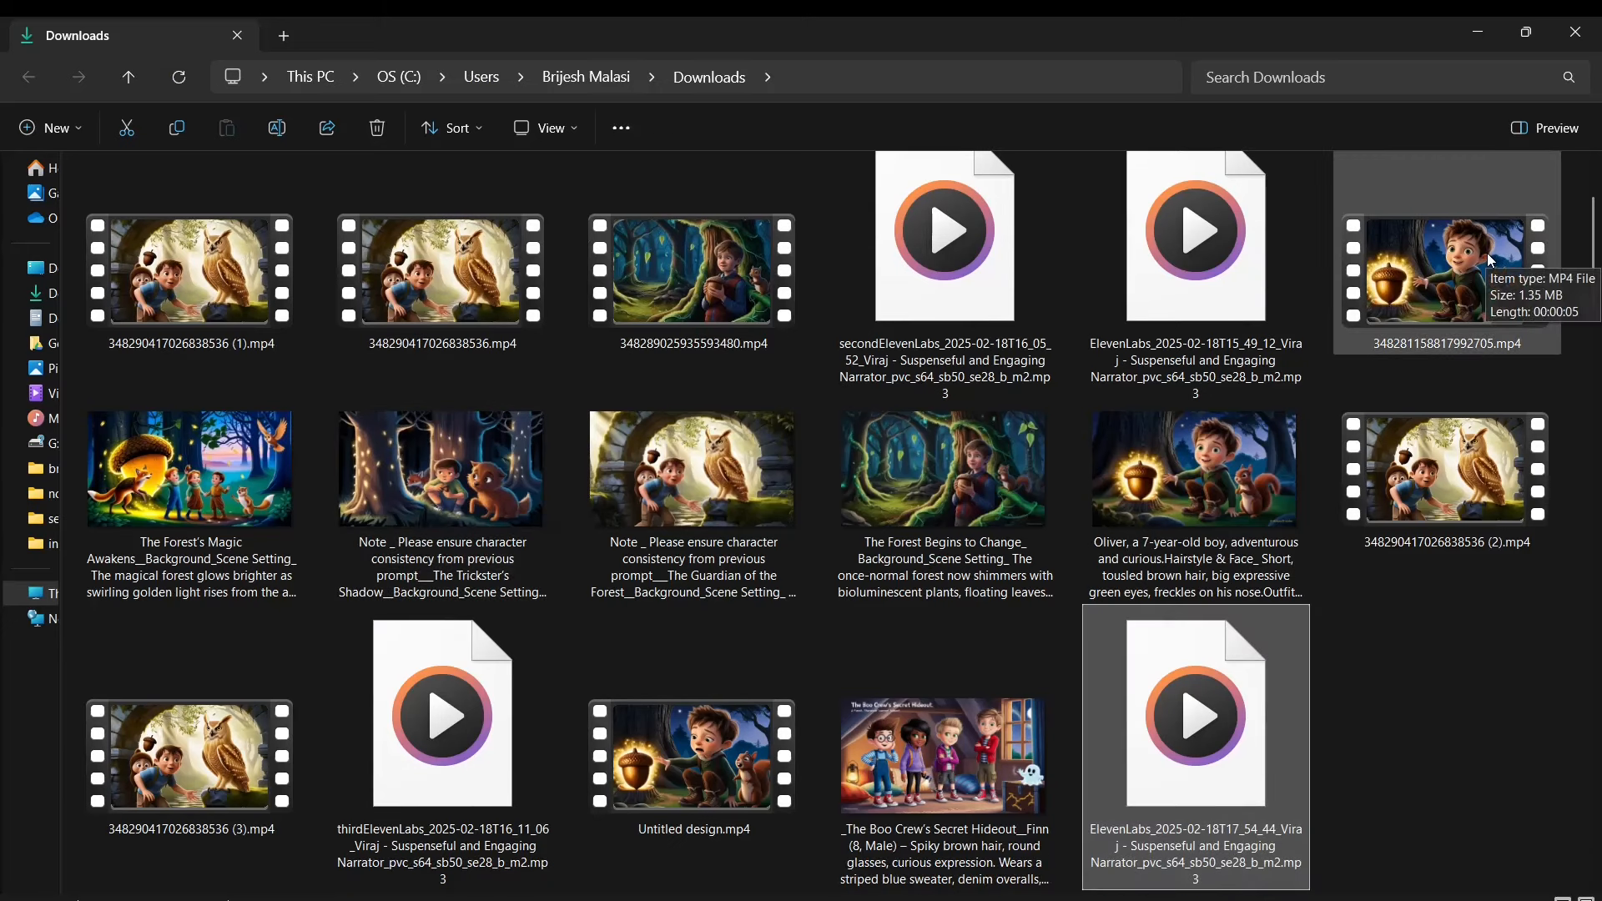
Add the prefix "youtube-1--" to the downloaded narration's file name and minimize File Explorer.
key(F2)
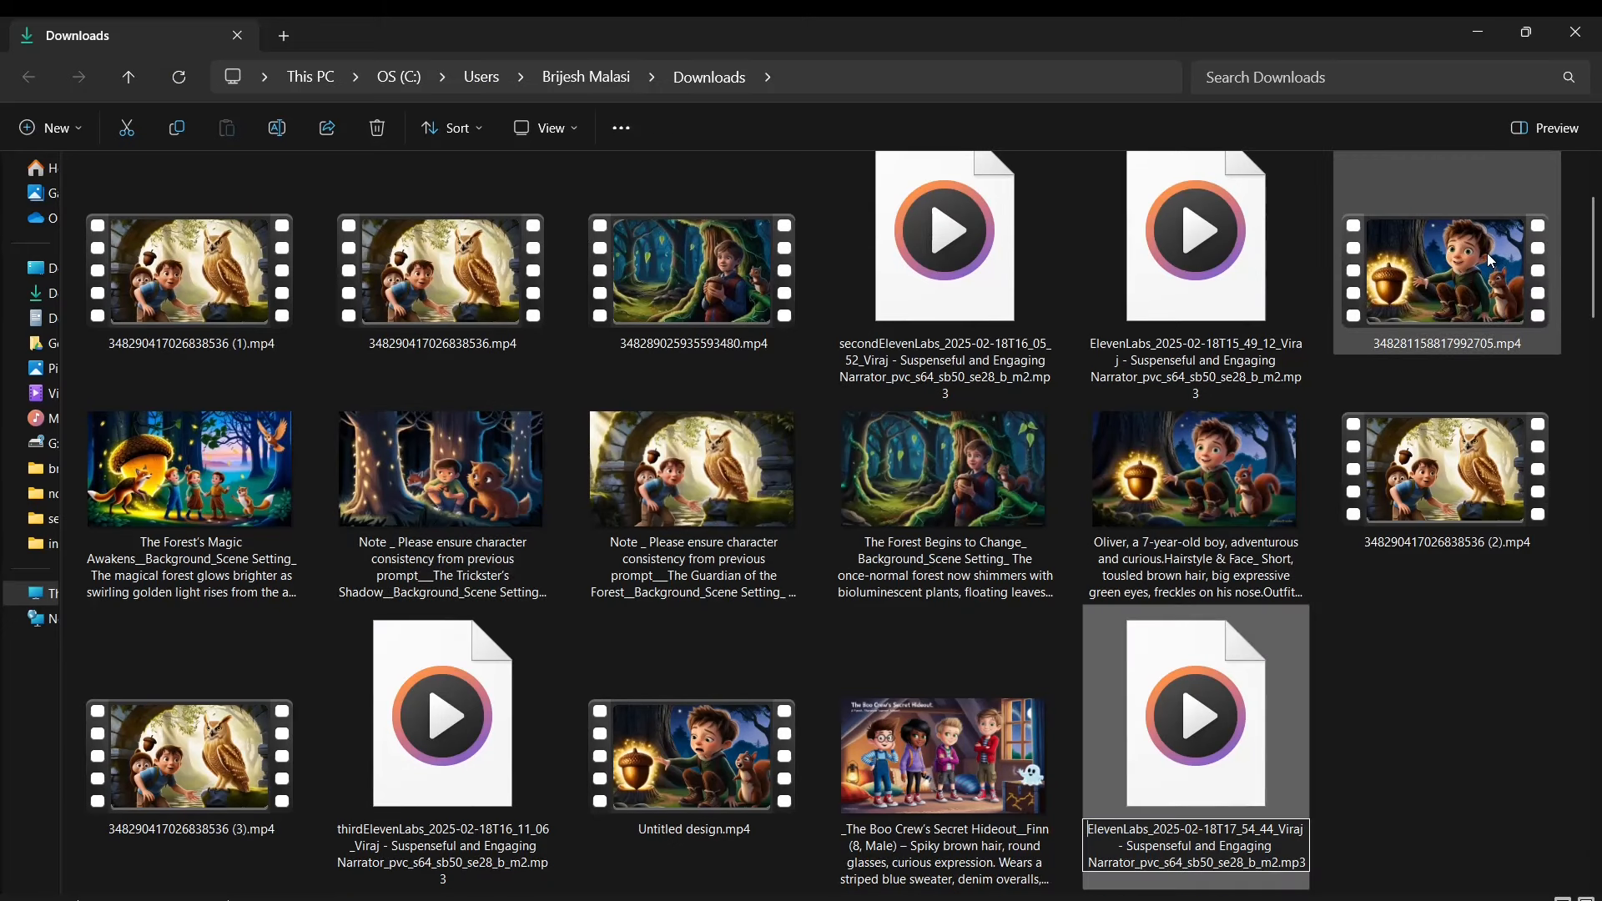
text(youtube-)
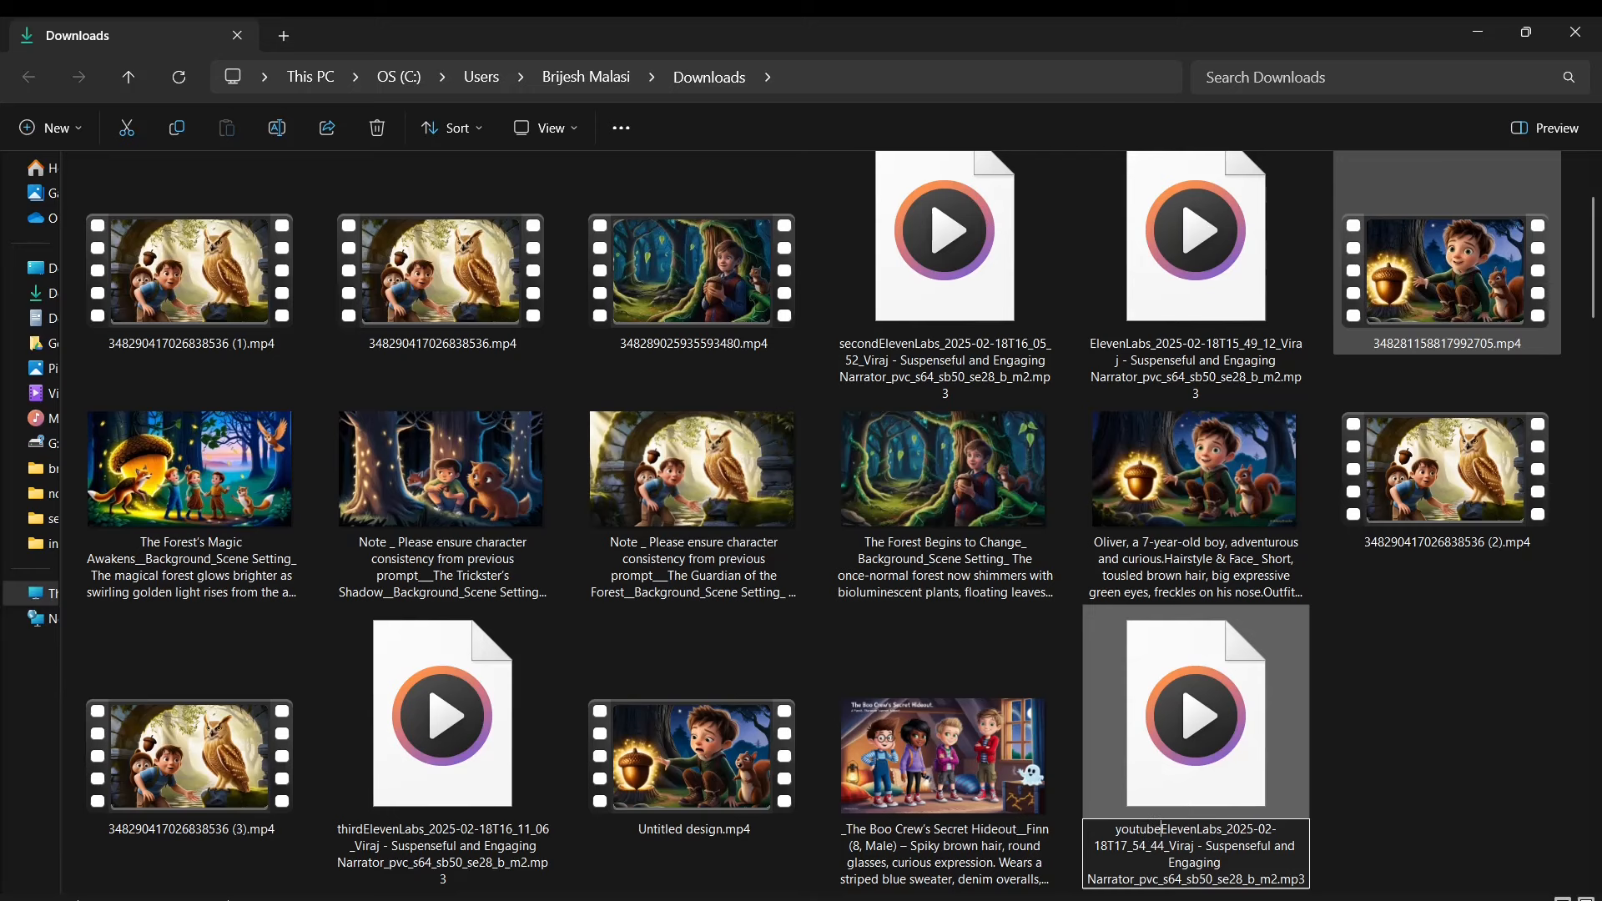
text(1--)
key(Return)
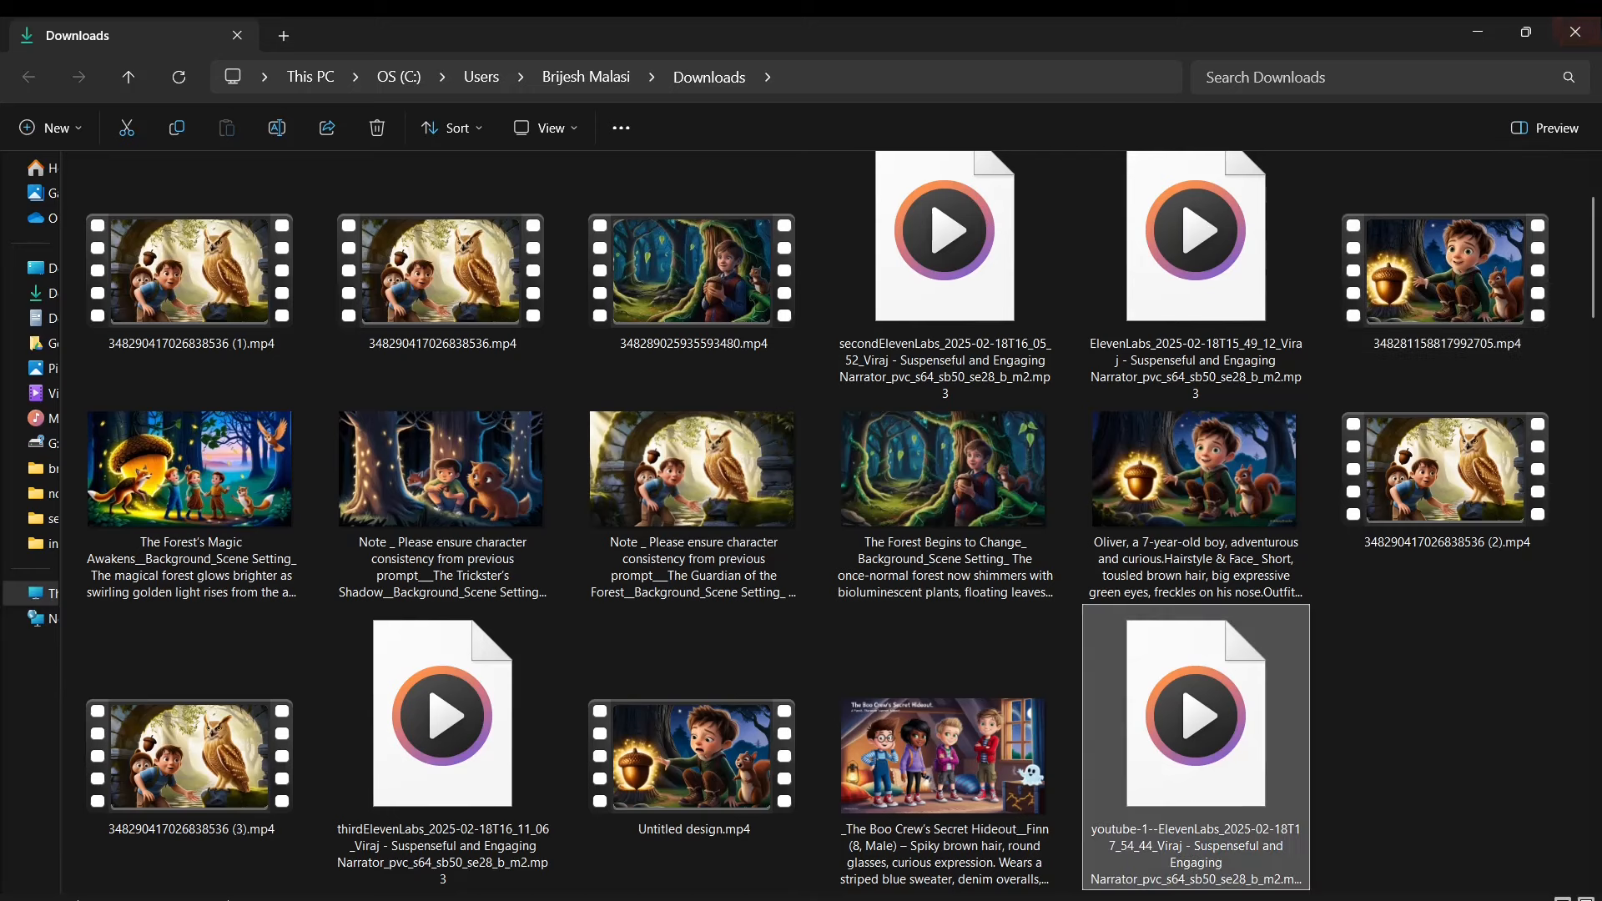
click(1479, 32)
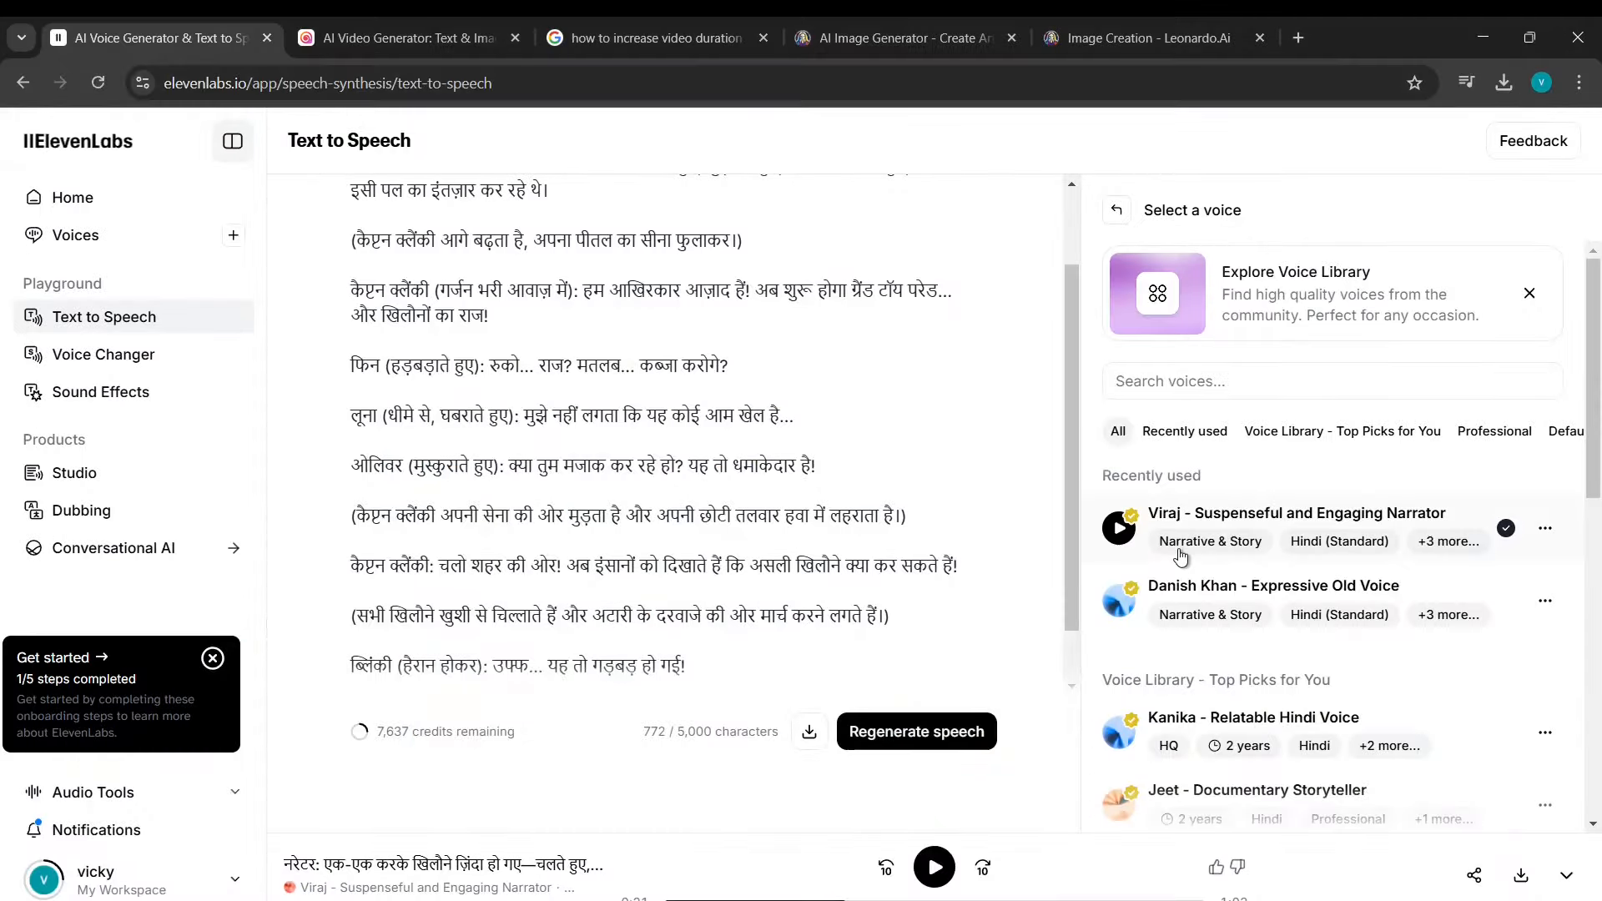
Switch to Canva Dream Lab and review the generated images for "The Boo Crew's Secret Hideout" scene.
key(alt+Tab)
click(1360, 413)
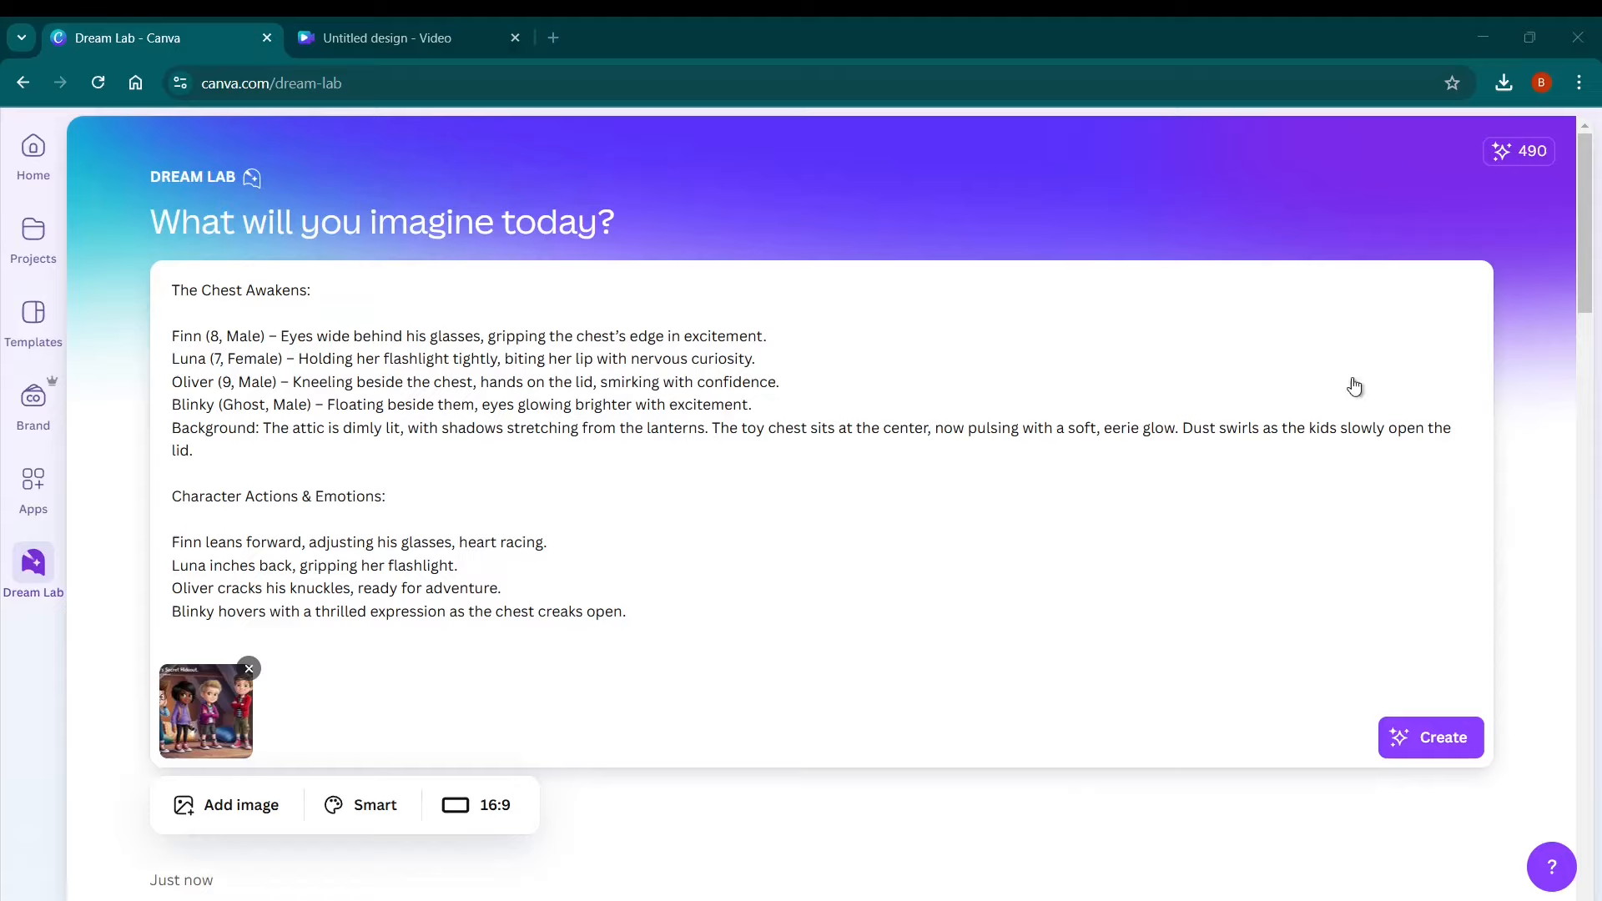
scroll(876, 550, down, 15)
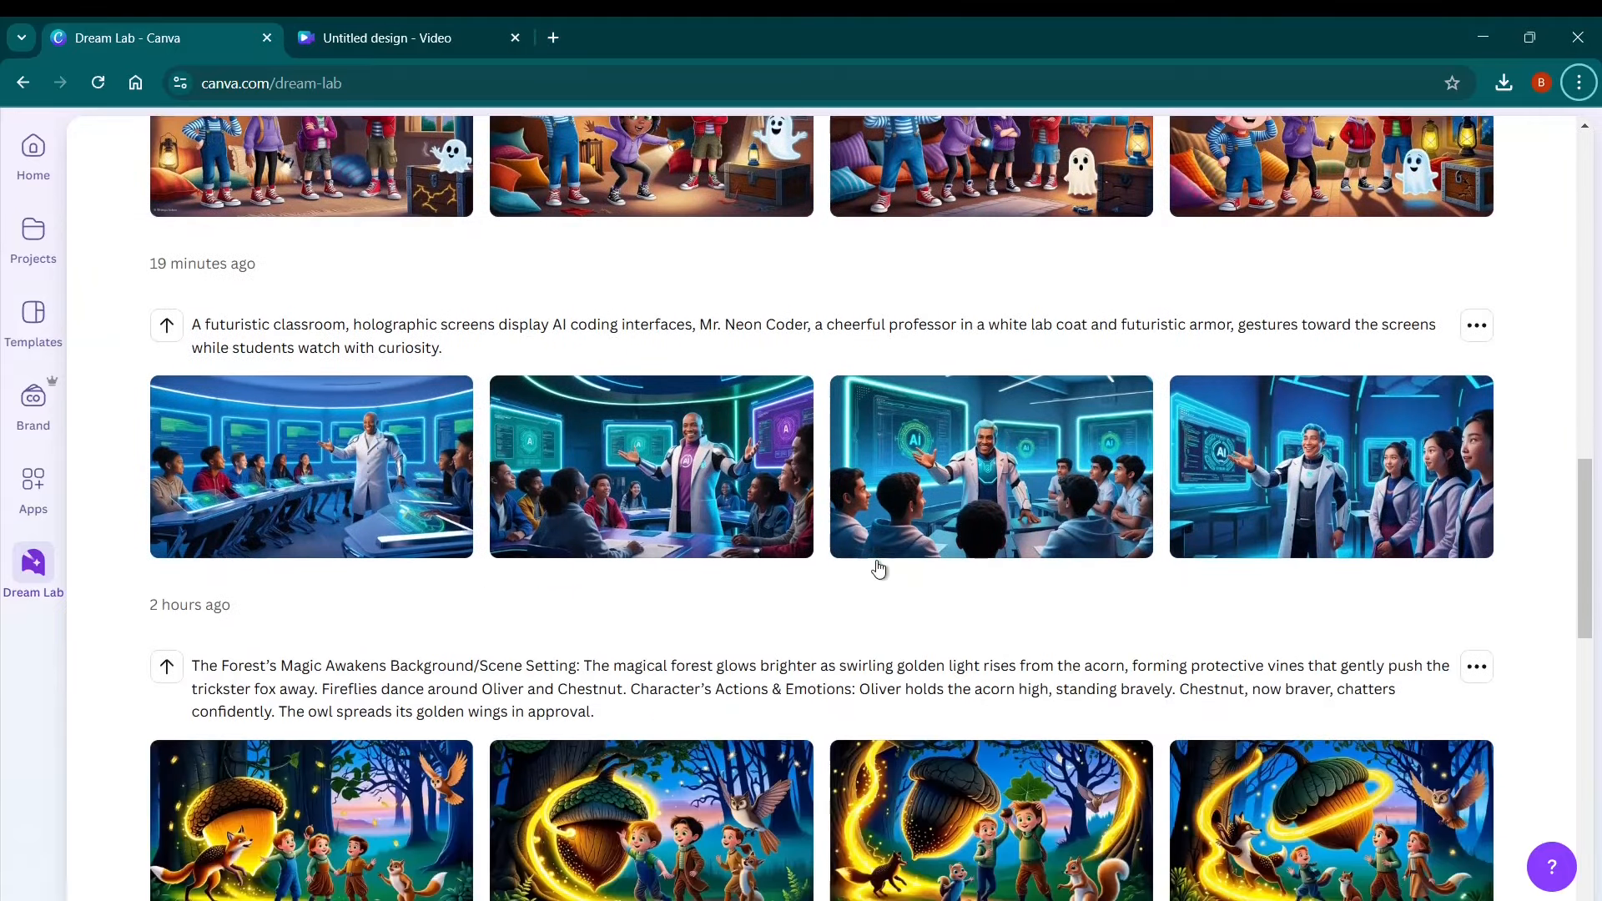
scroll(878, 568, up, 5)
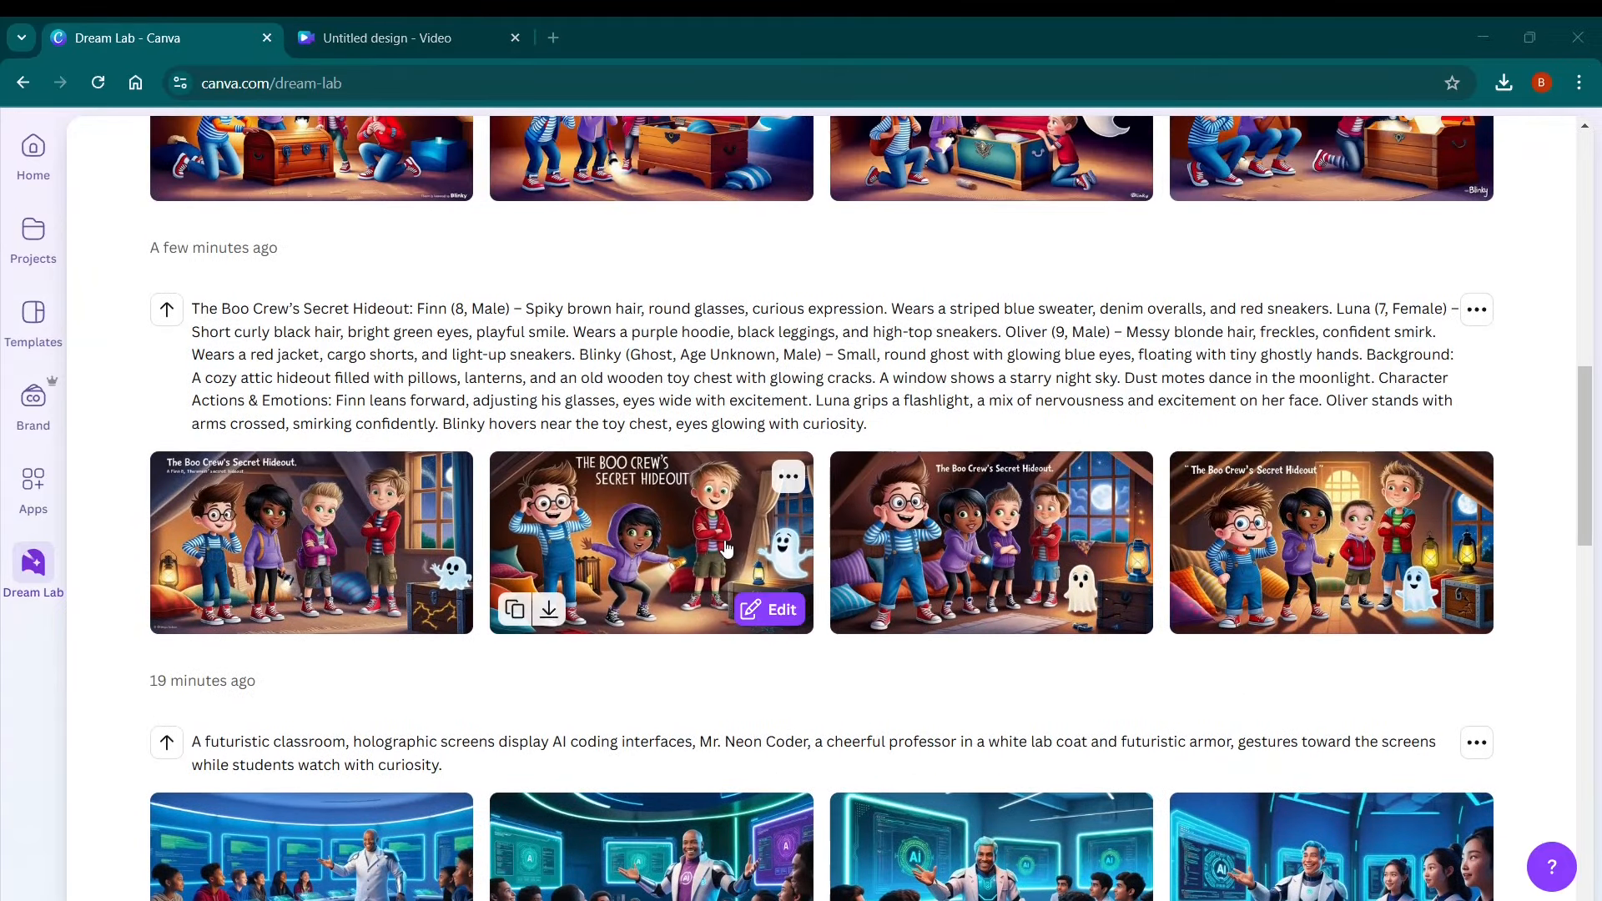
Switch to Leonardo.Ai Image Creation and download the first image generated for "The Boo Crew's Secret Hideout".
key(alt+Tab)
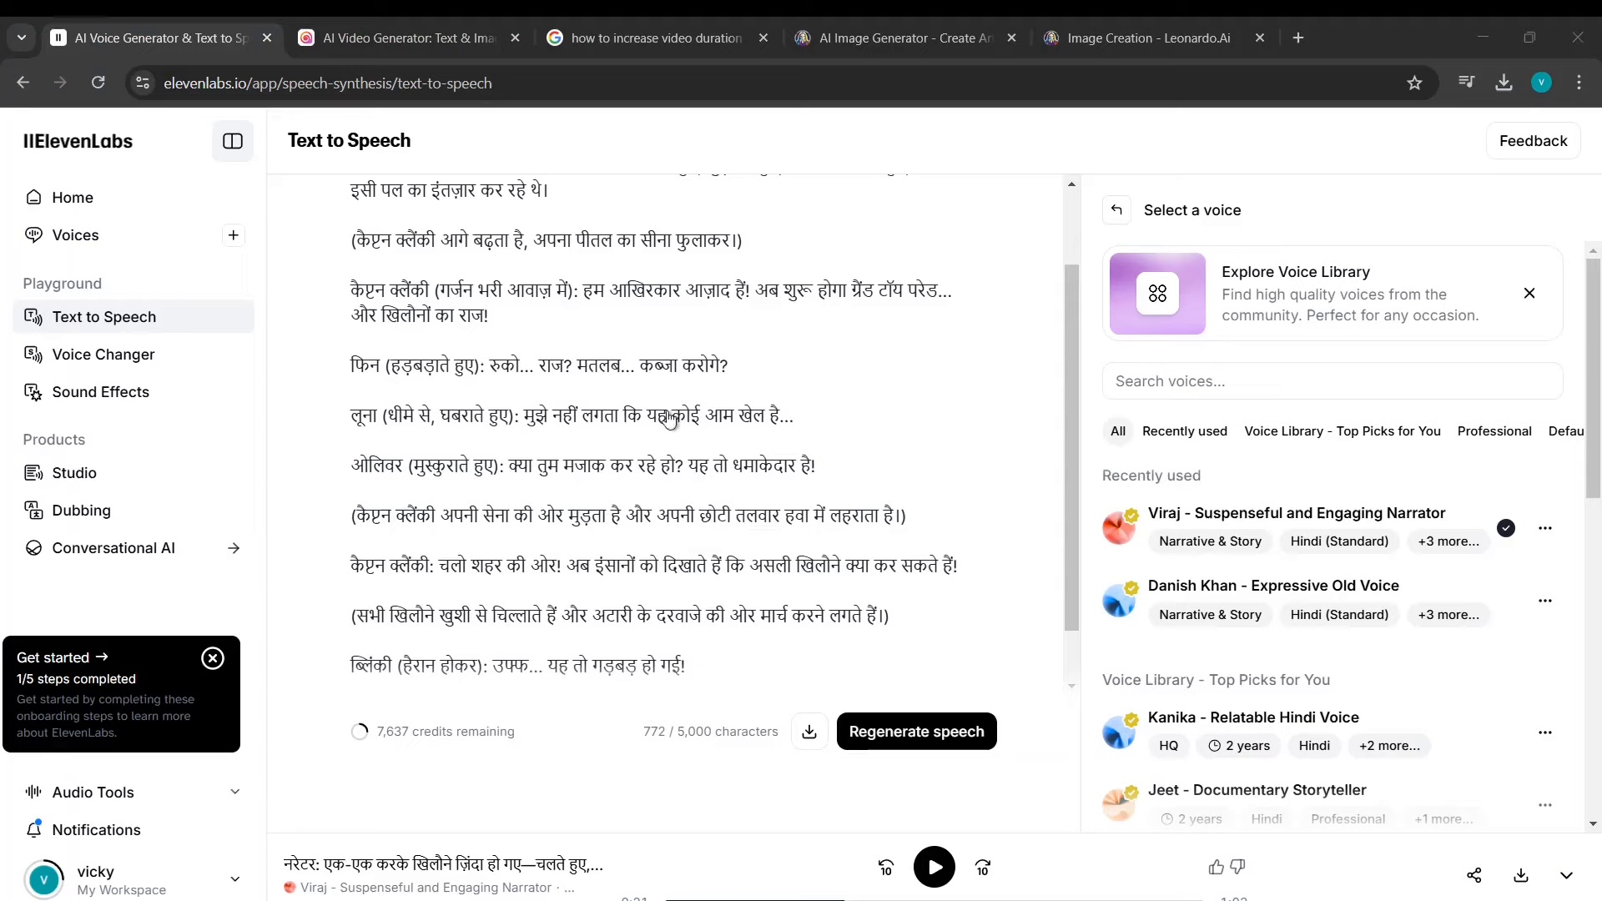
key(alt+Tab)
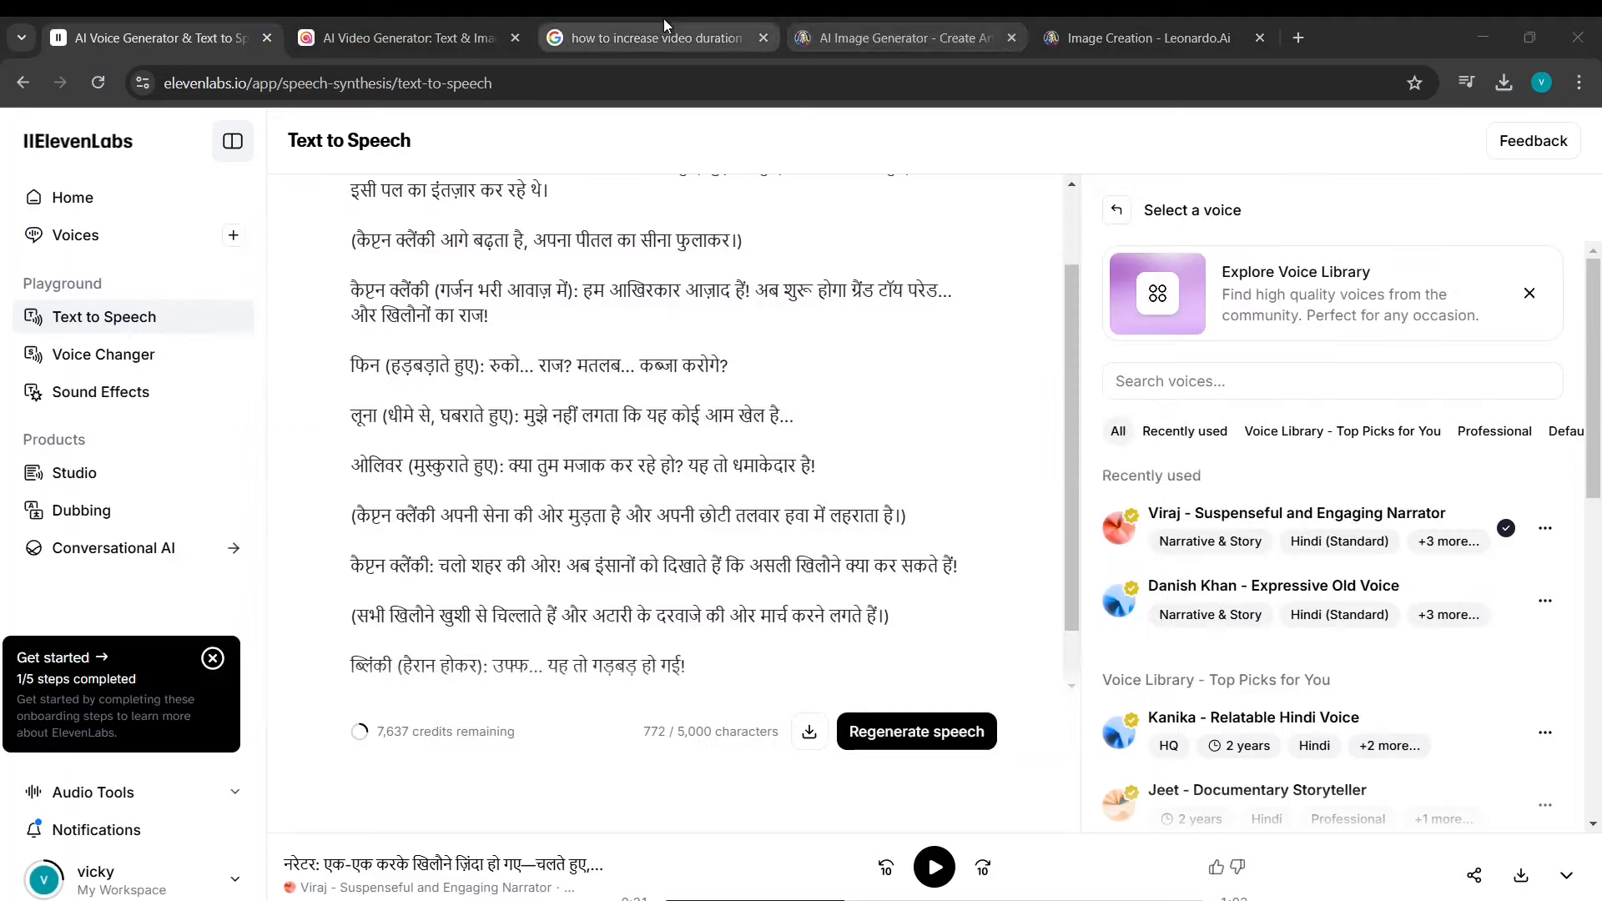
click(667, 31)
click(949, 25)
click(1122, 18)
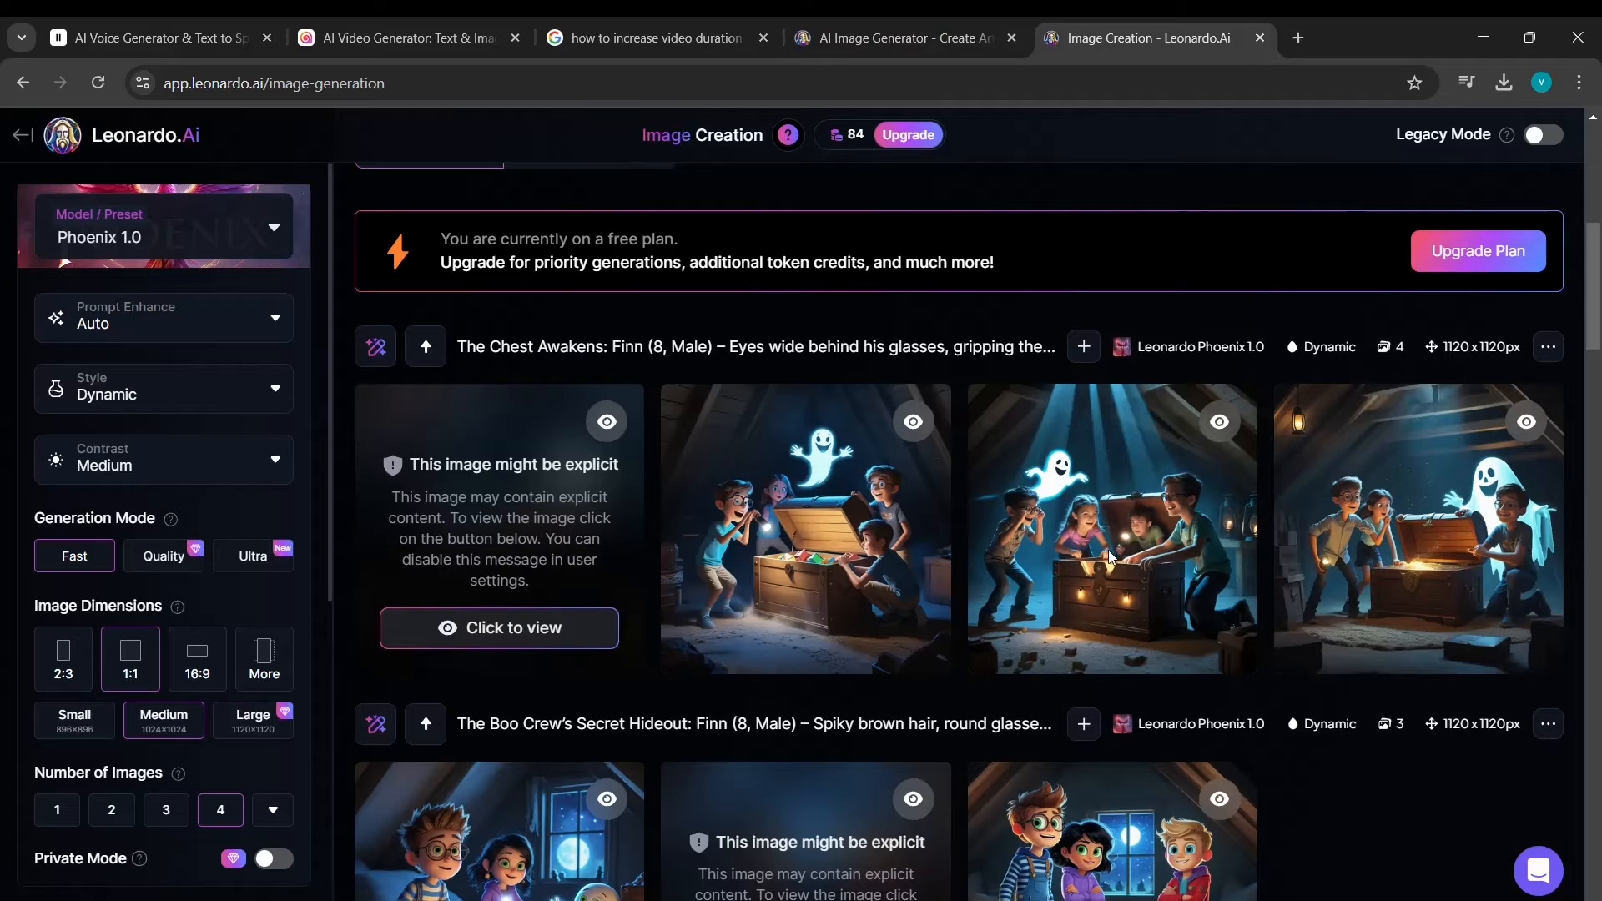
scroll(1110, 558, down, 2)
scroll(688, 667, down, 2)
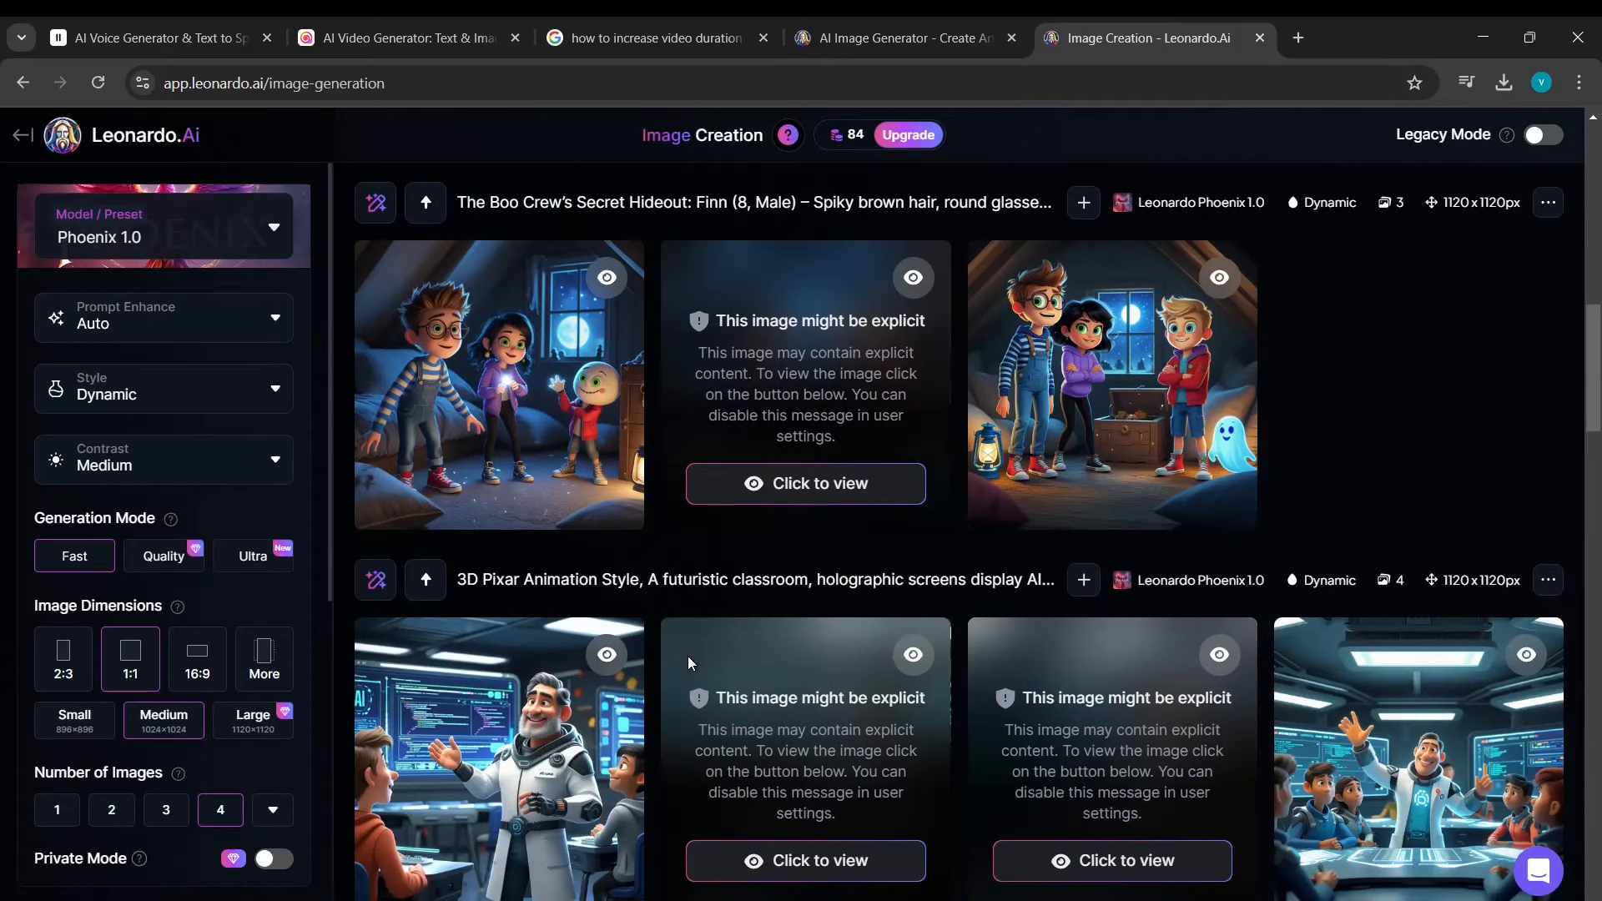
mouse_move(505, 385)
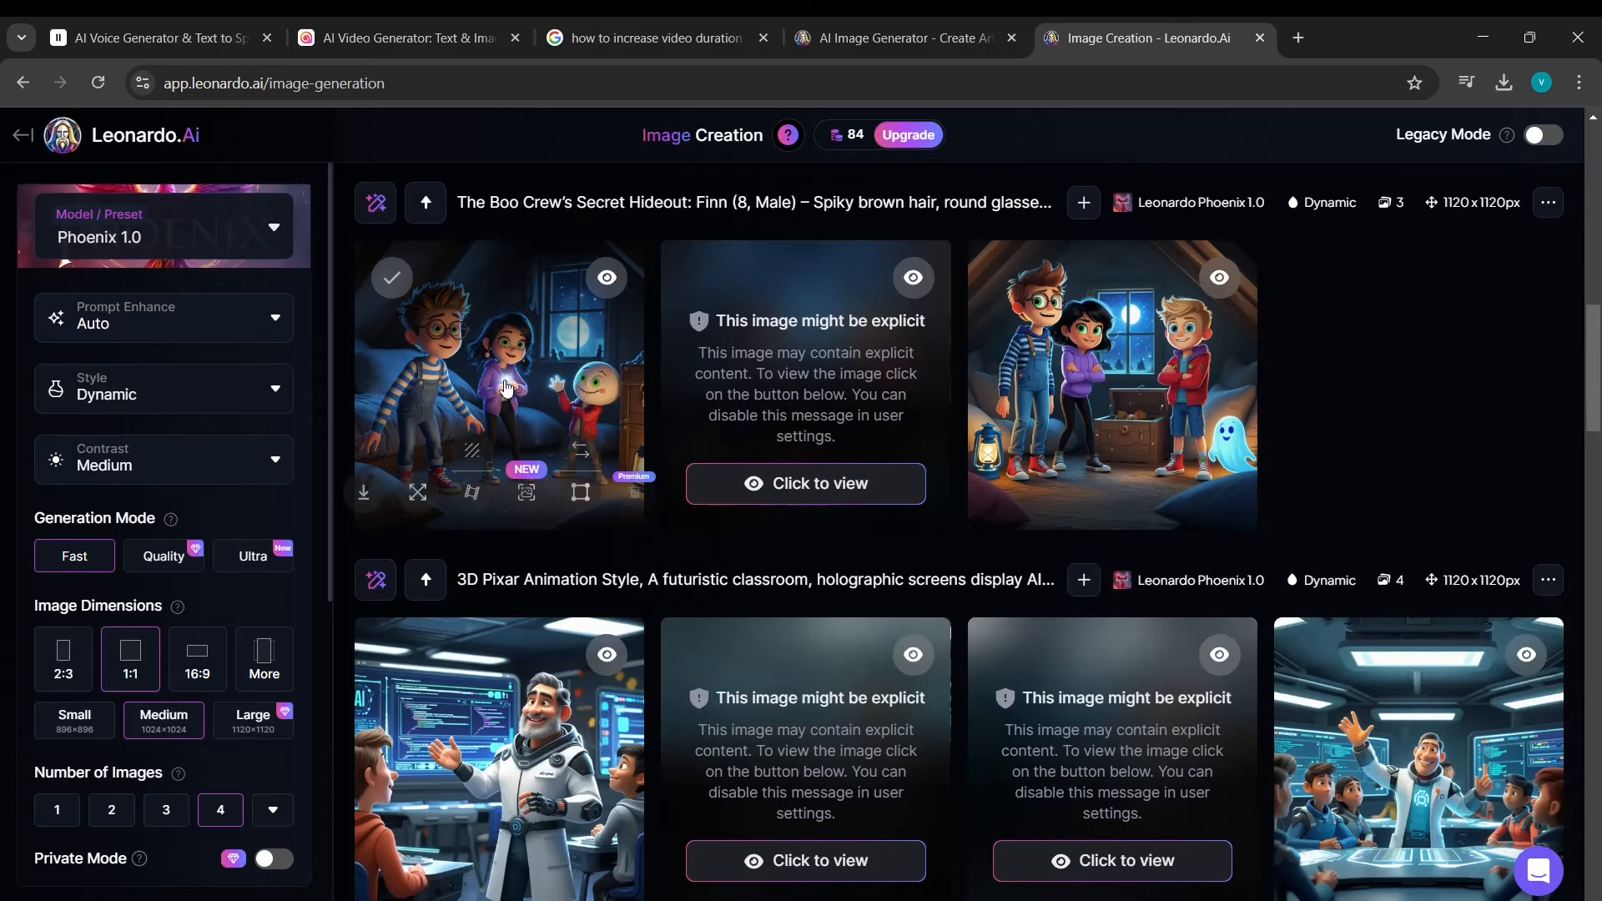
click(363, 496)
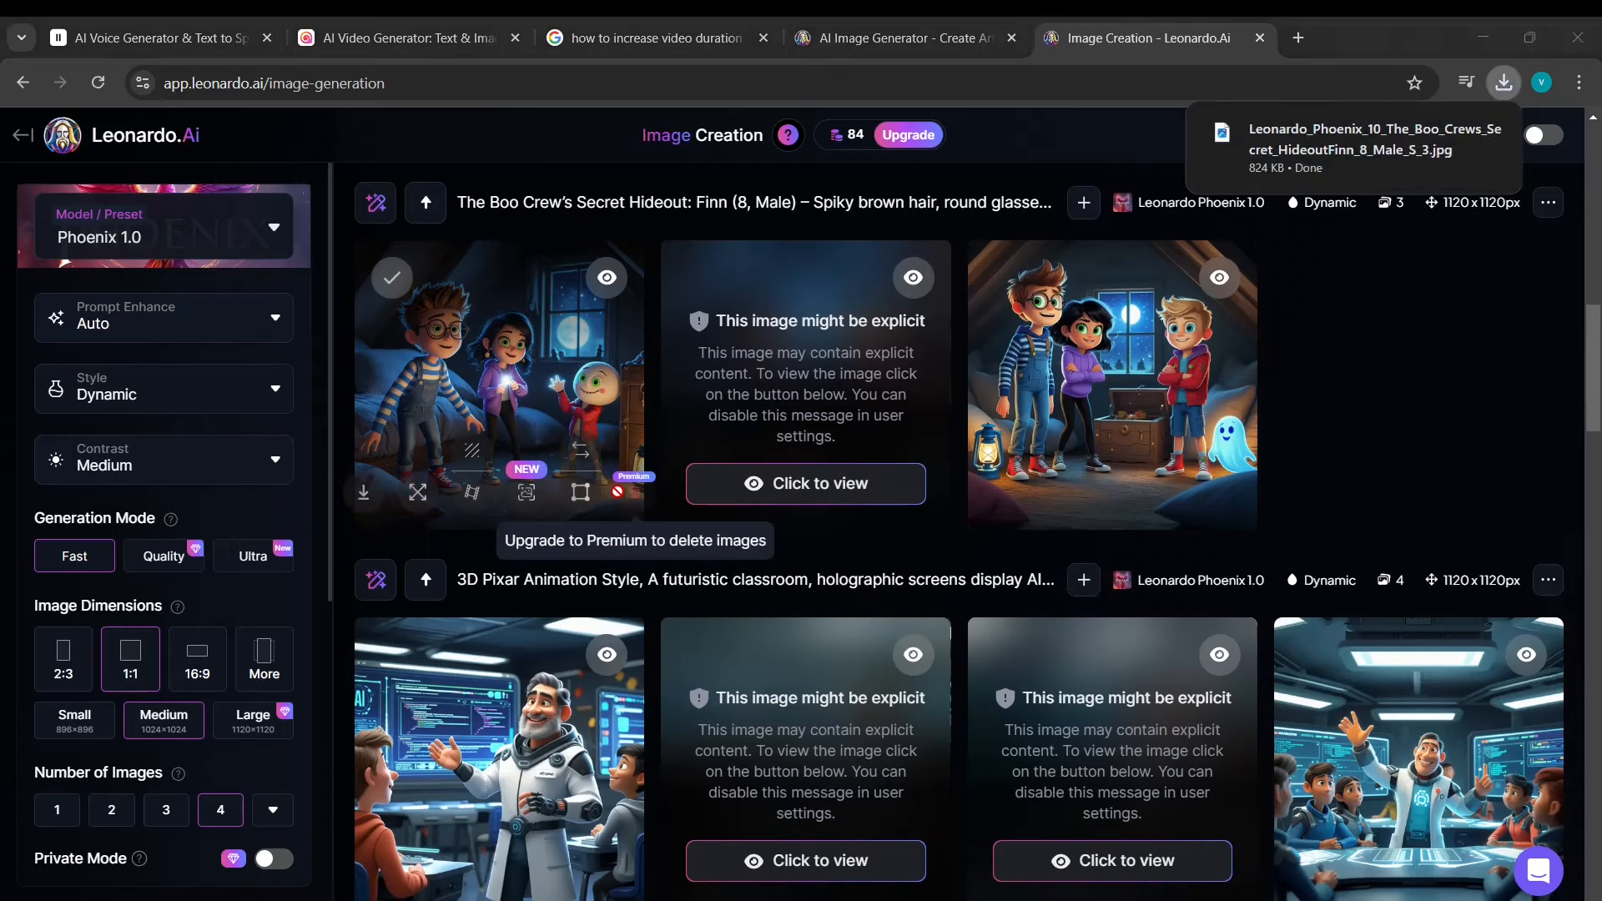
Switch to the mmantratech.com storyline guide and read its recommended tools for turning images into animated videos.
key(alt+Tab)
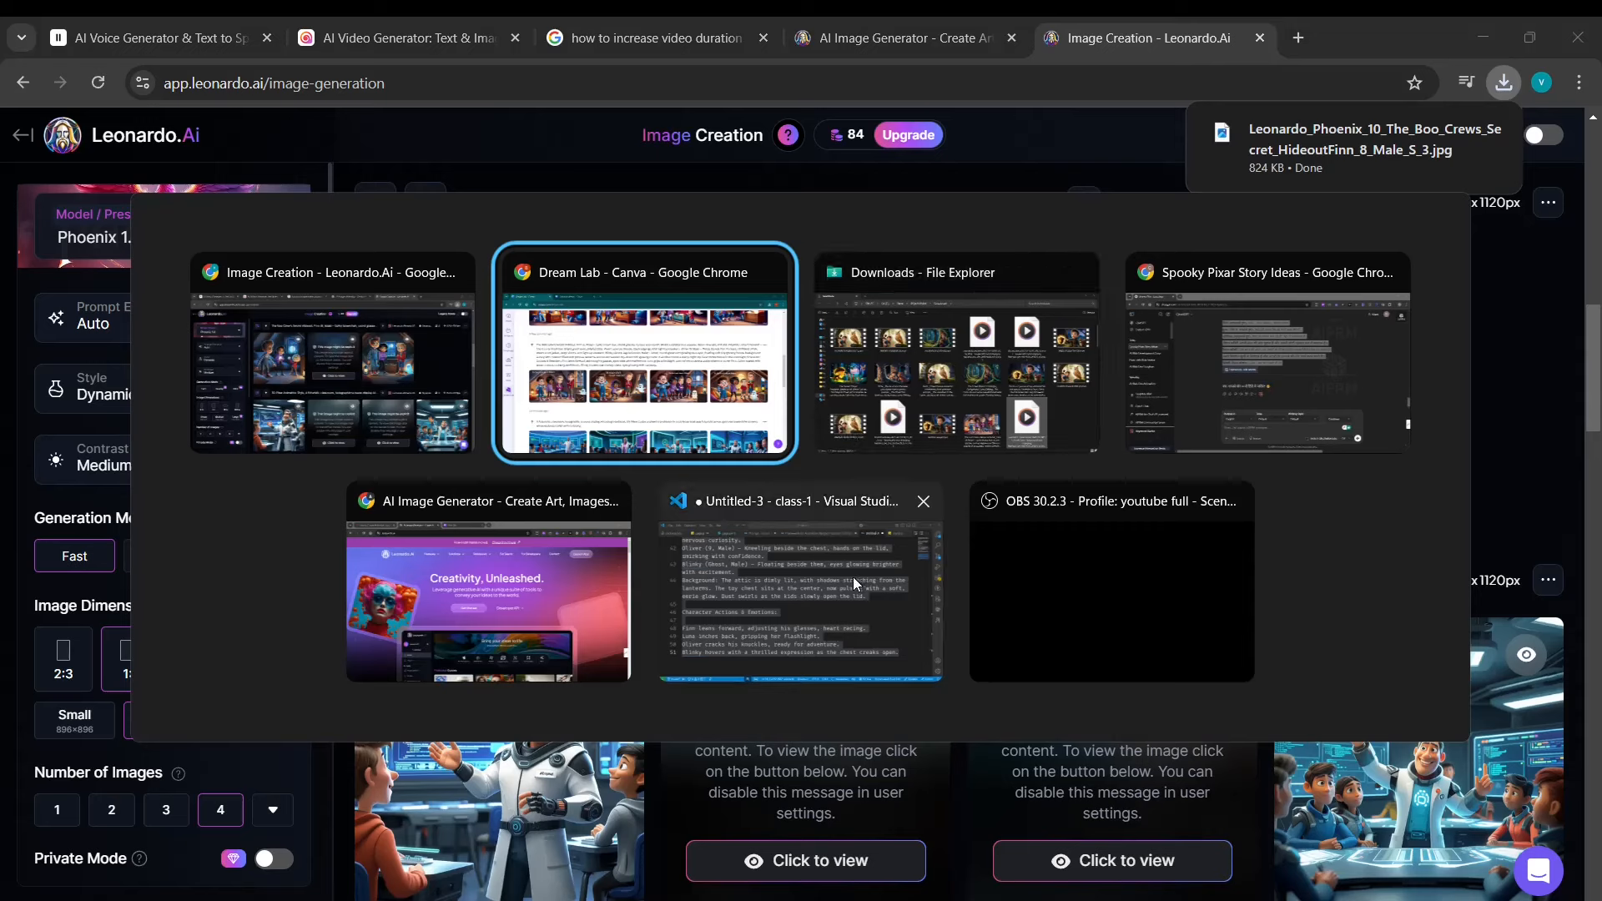
click(1238, 369)
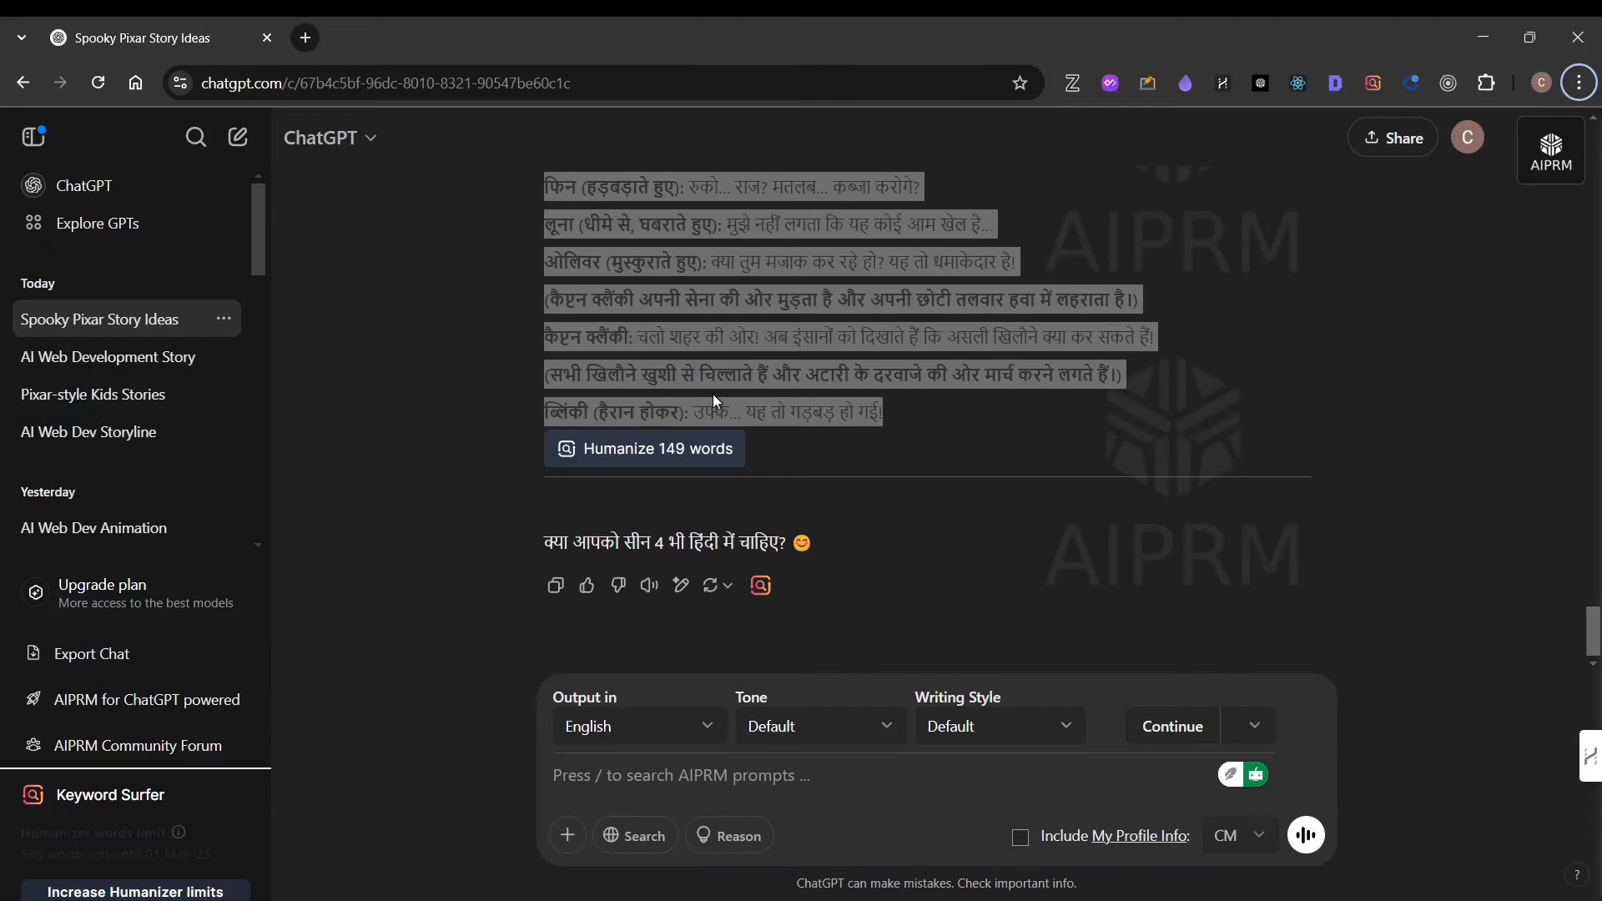
key(alt+Tab)
click(513, 594)
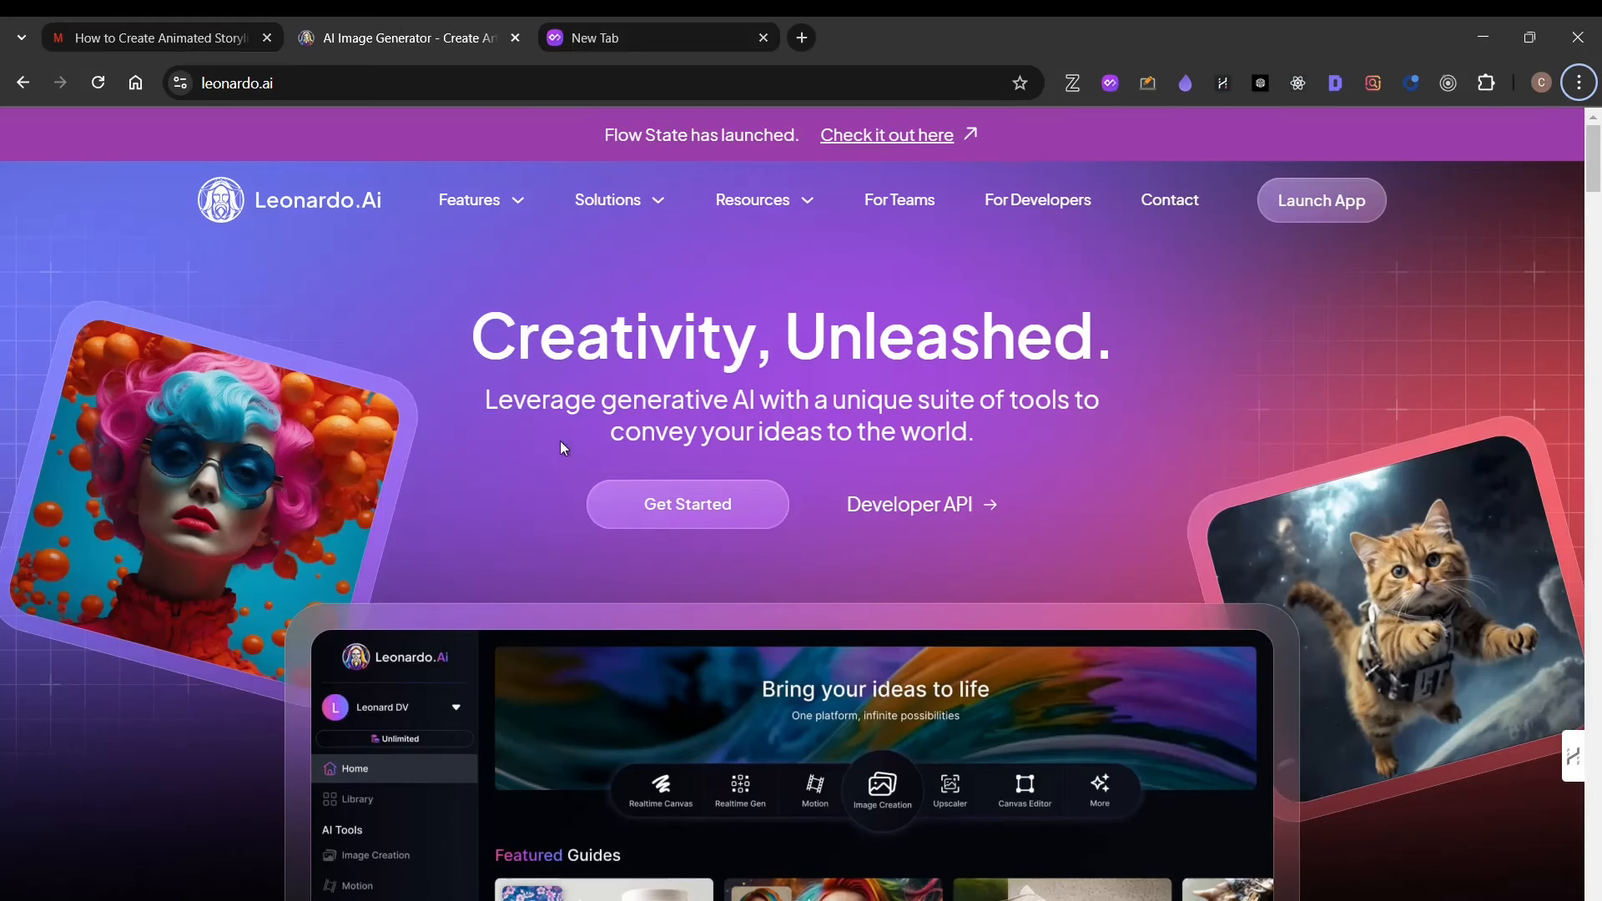
click(182, 39)
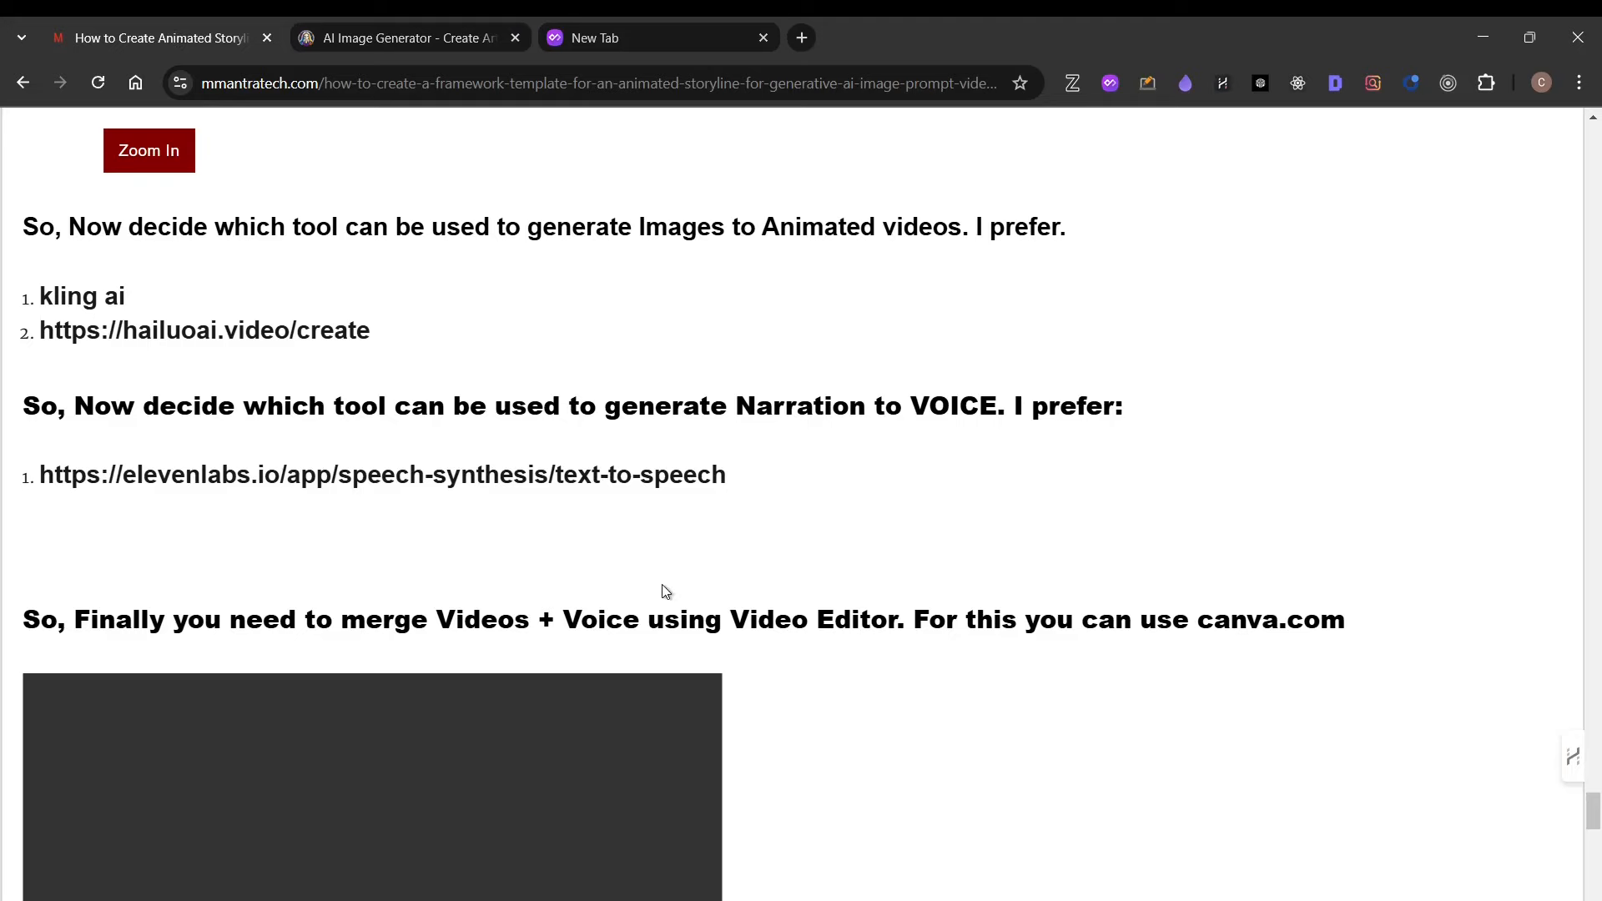
scroll(438, 654, up, 3)
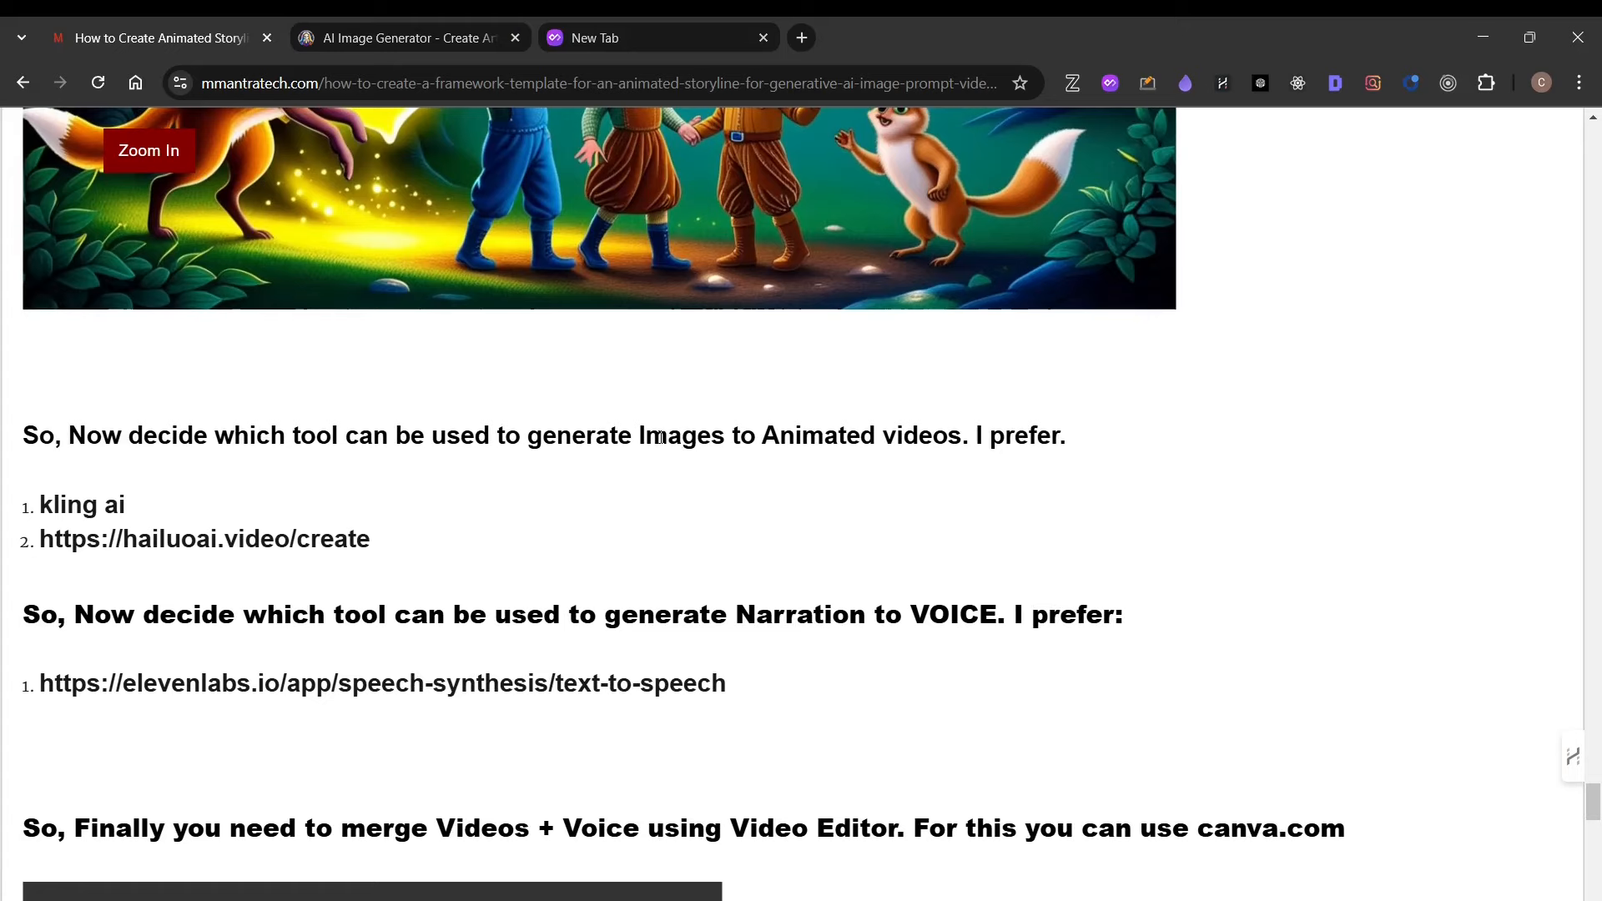
drag(660, 437, 842, 436)
click(946, 431)
Return to Leonardo.Ai, review the generated Boo Crew and treasure chest images, and show the browser's recent download history.
key(alt+Tab)
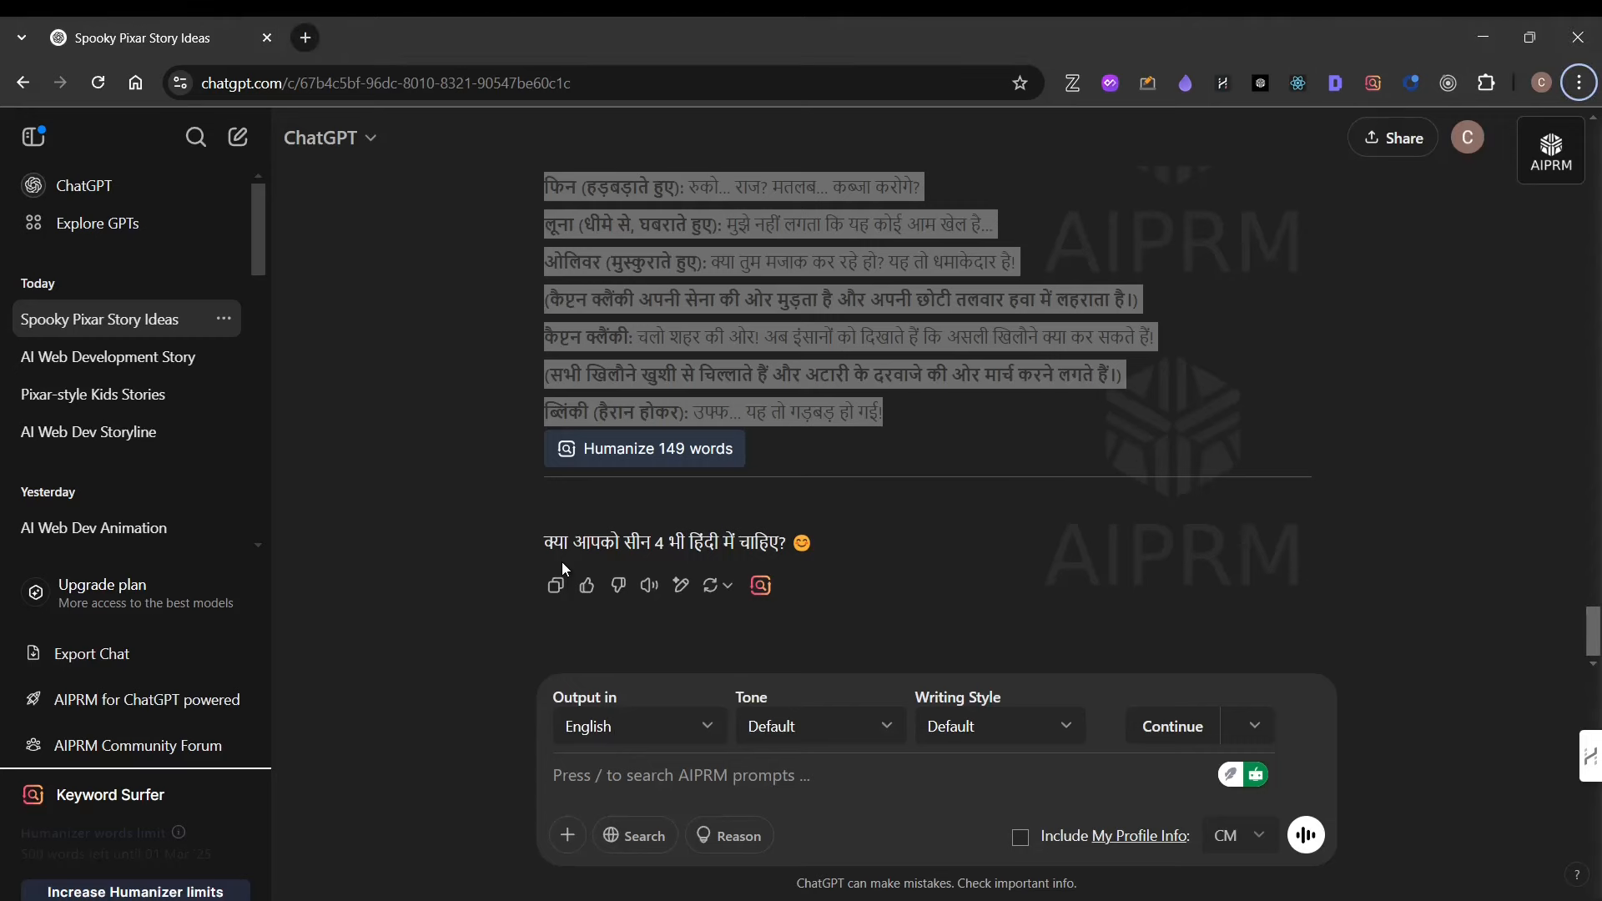
key(alt+Tab)
click(913, 397)
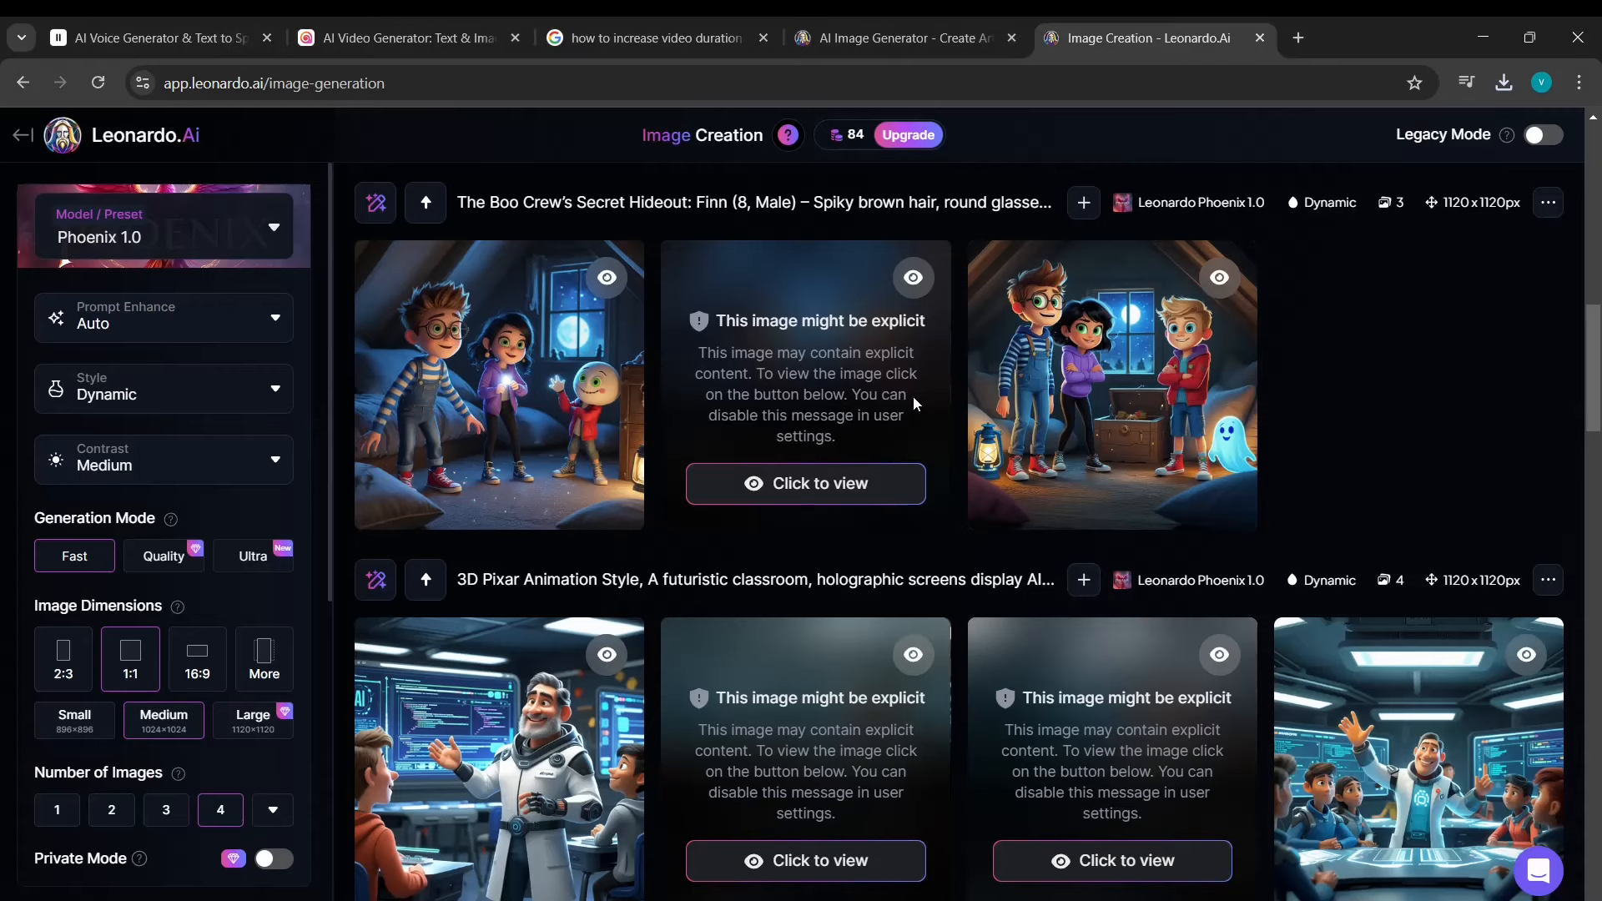
scroll(1072, 292, up, 4)
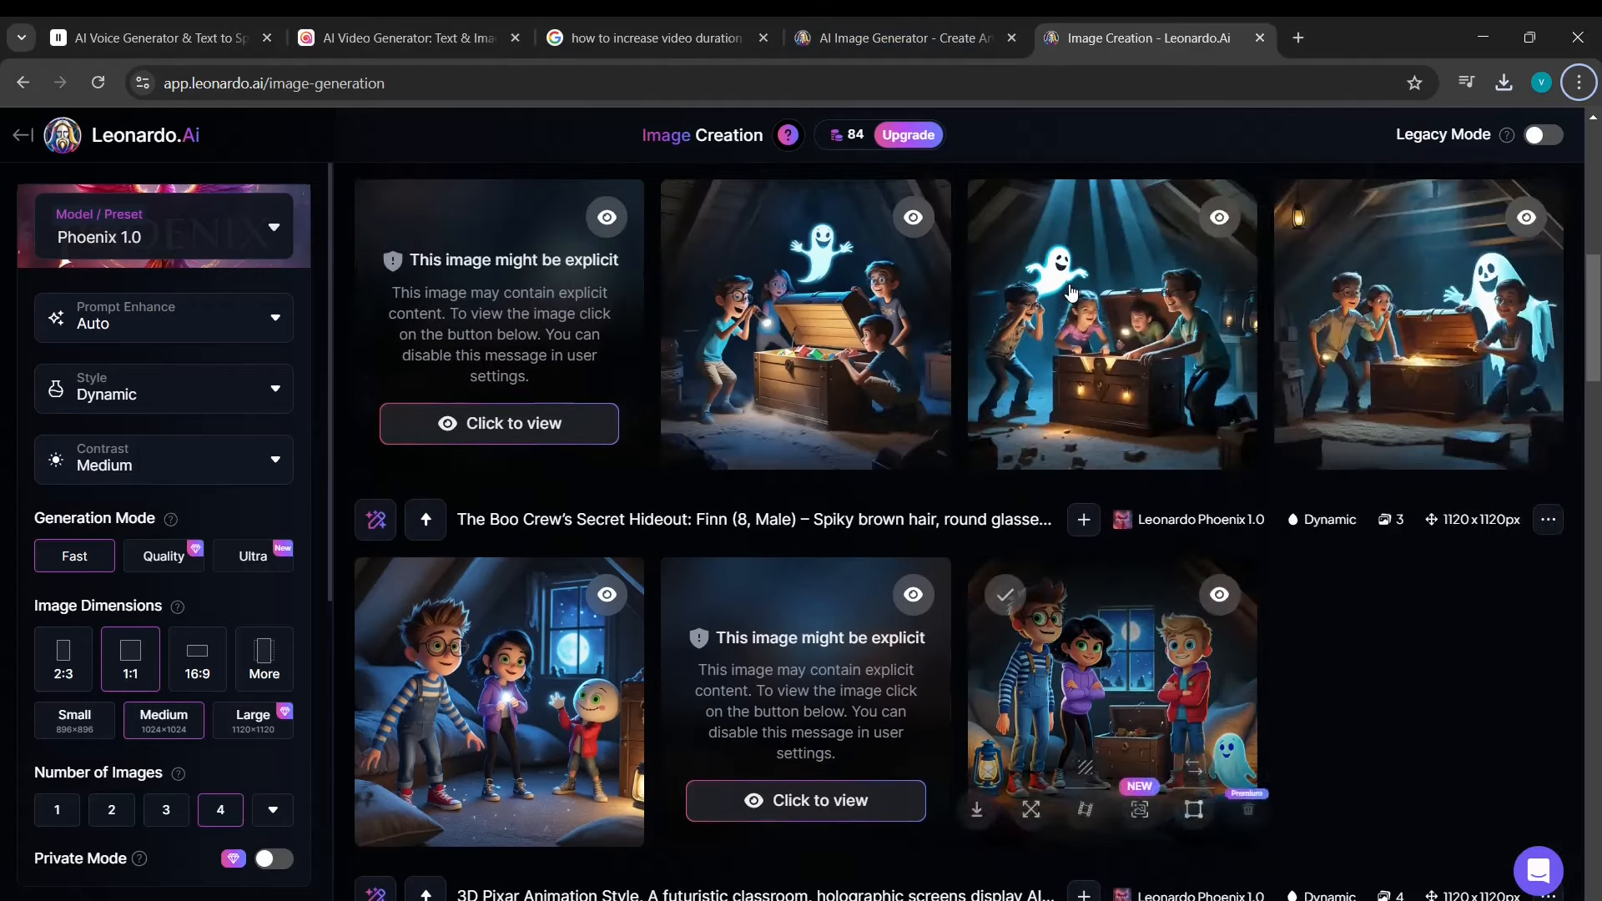
scroll(1071, 292, up, 4)
scroll(1062, 302, down, 4)
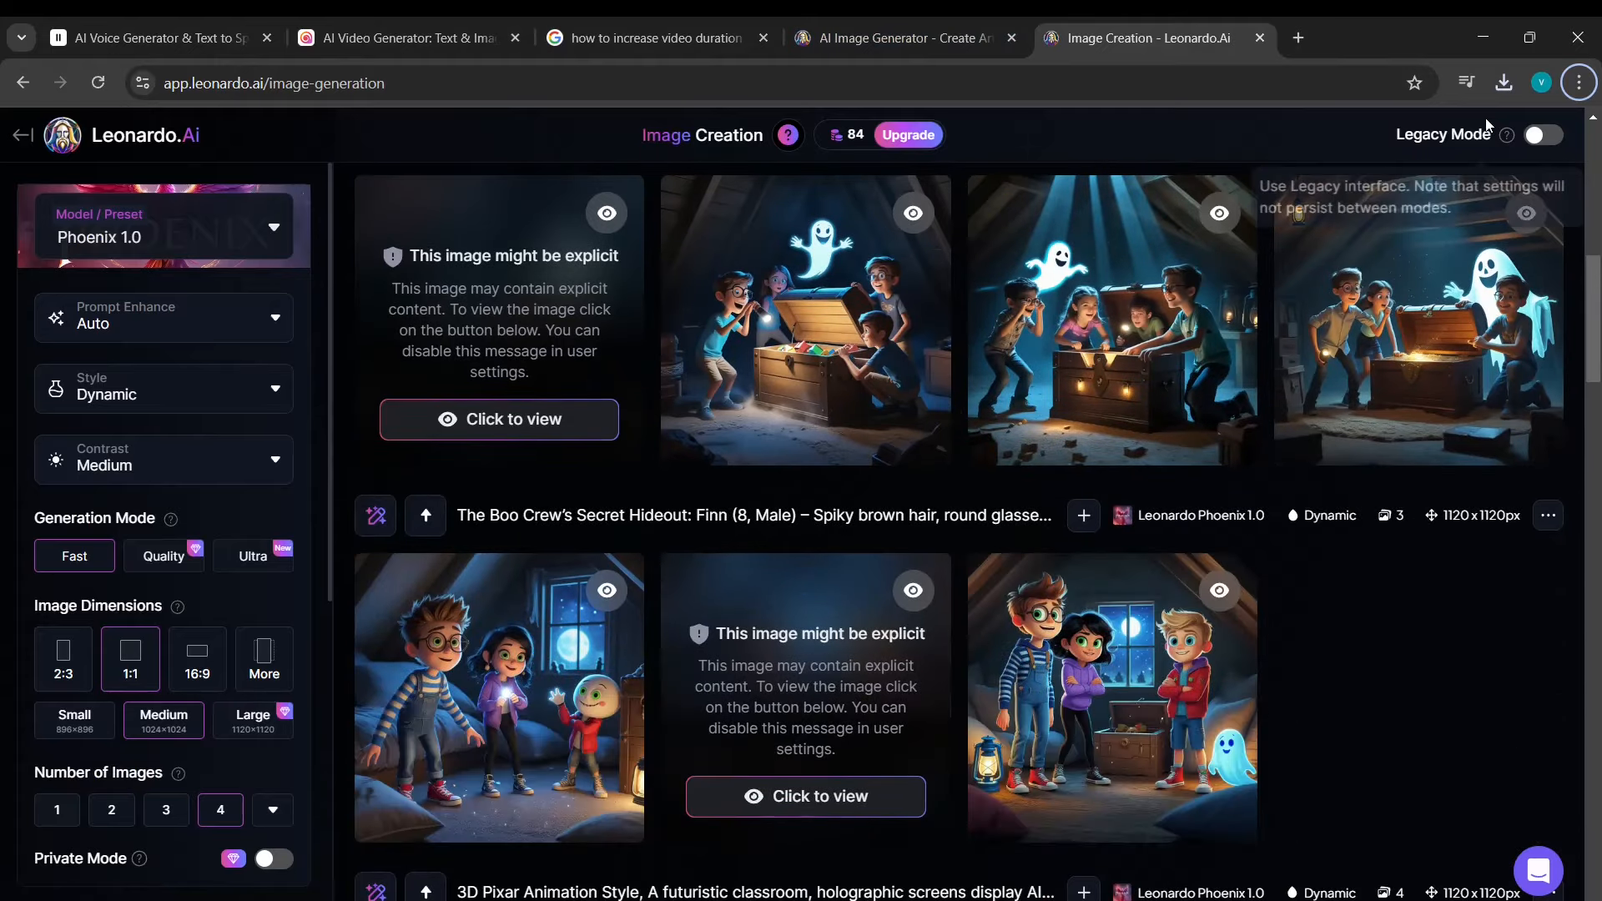
click(1501, 81)
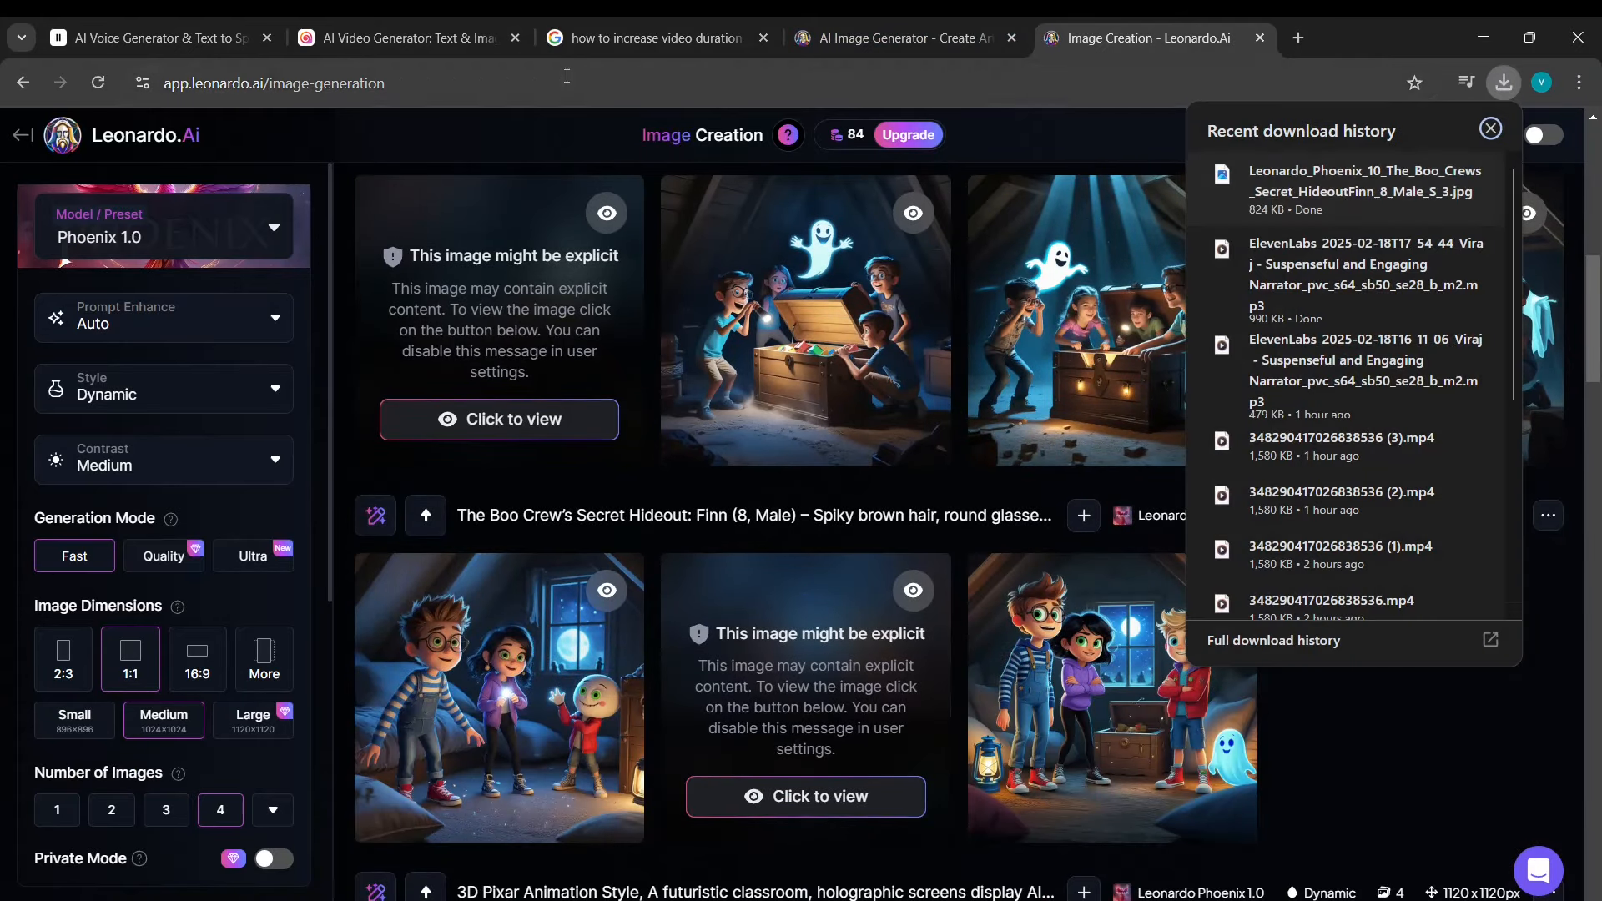
Switch to Hailuo AI, reload the Image to Video page, and upload the downloaded Leonardo_Phoenix_10 Boo Crew image.
click(388, 37)
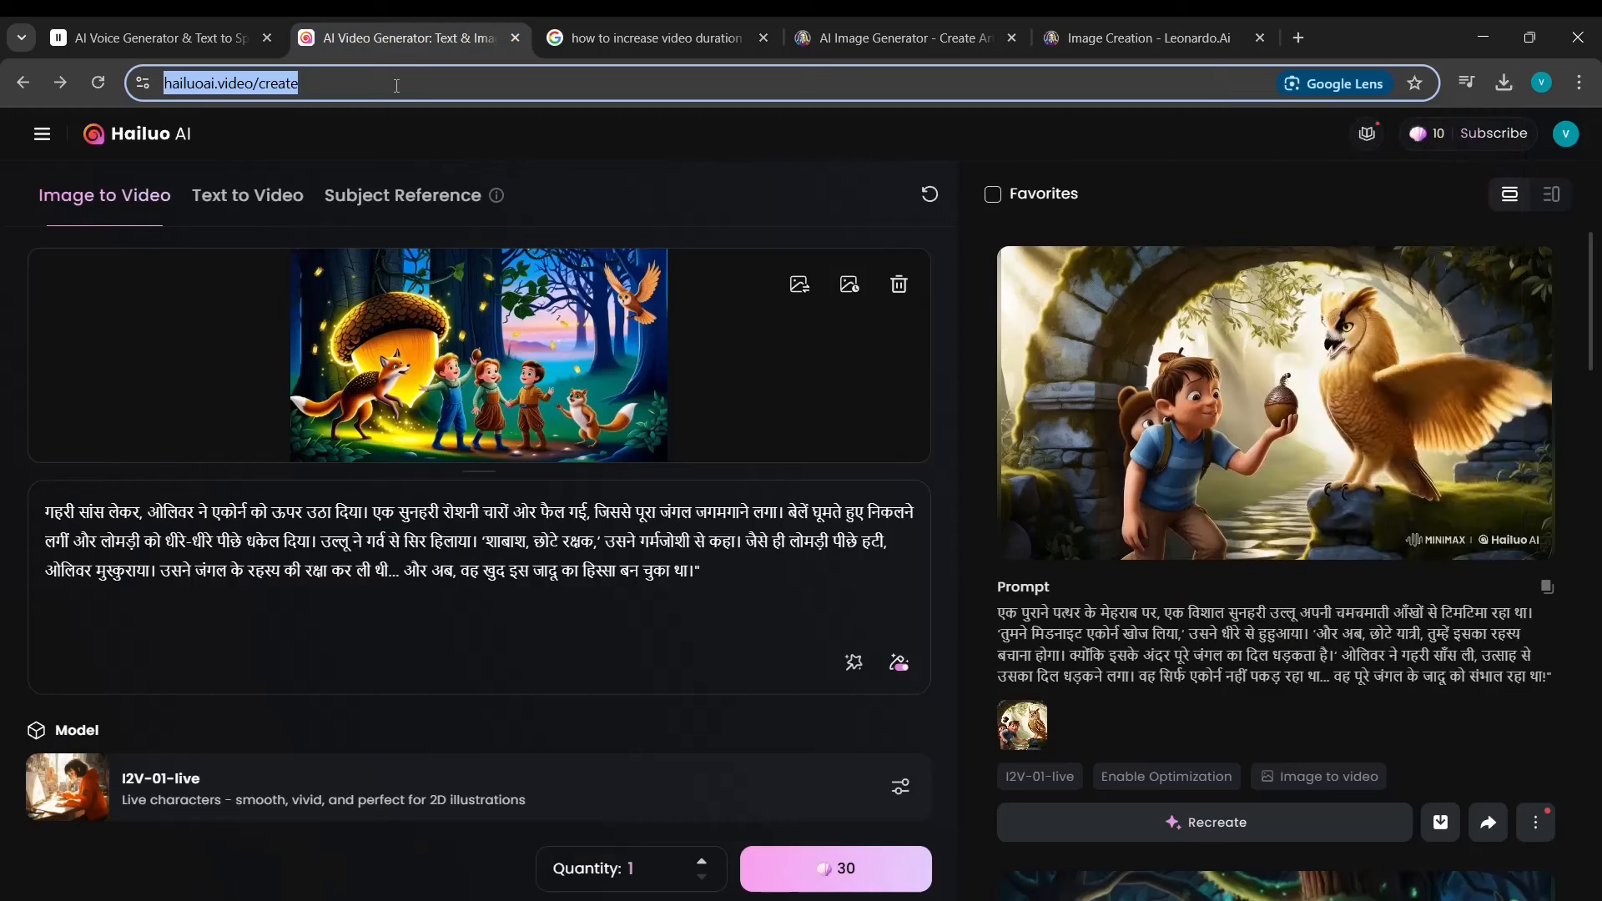
key(End)
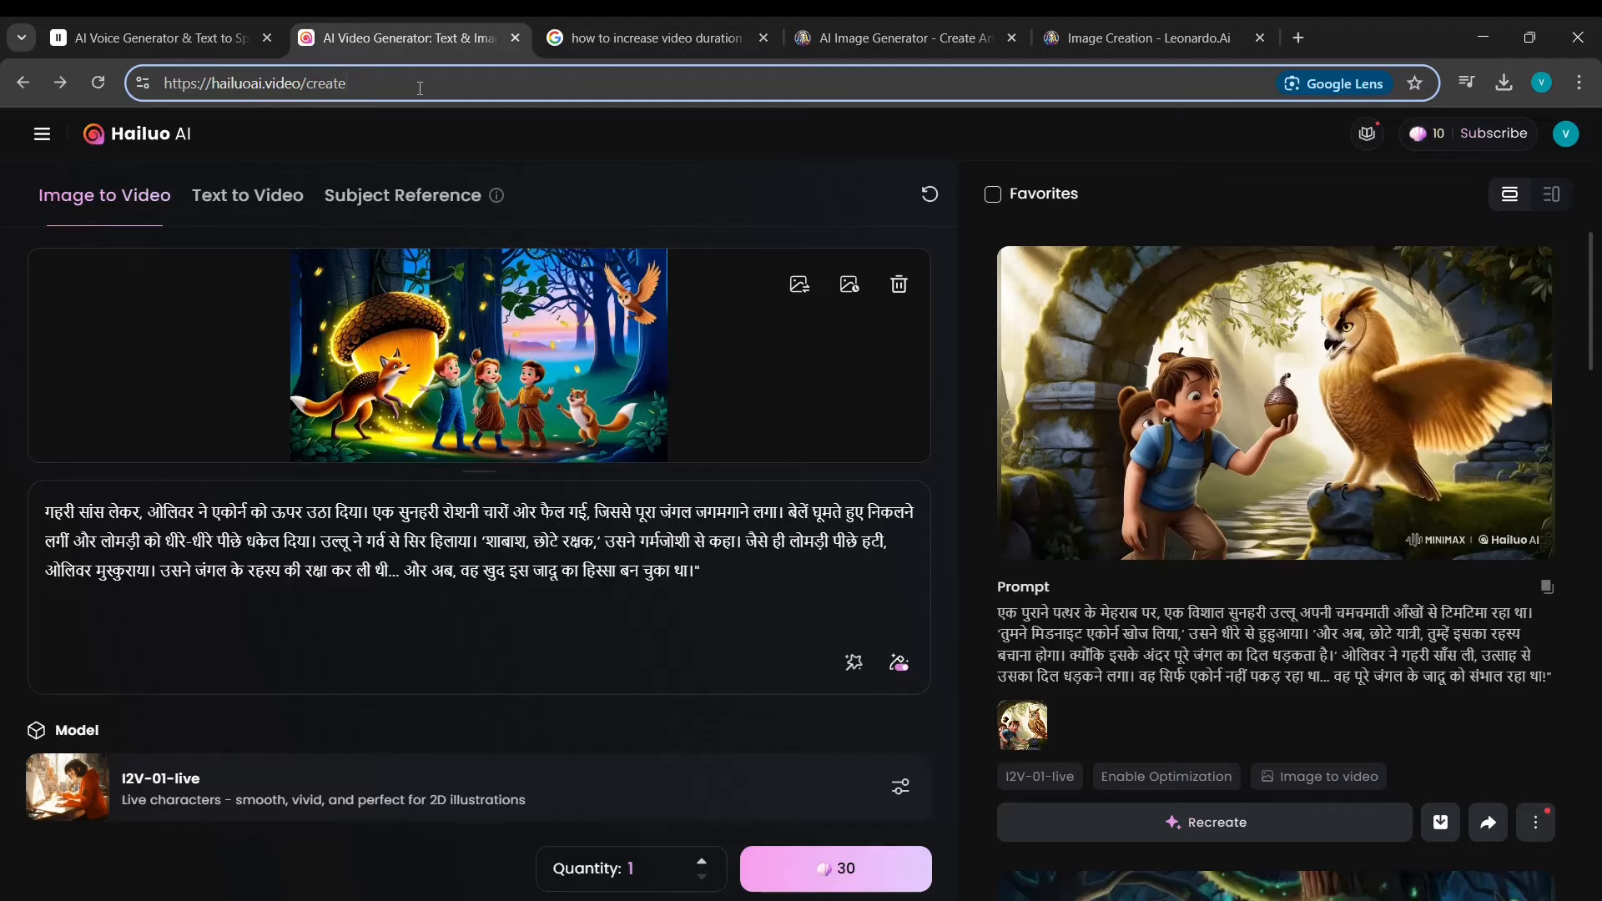
key(Return)
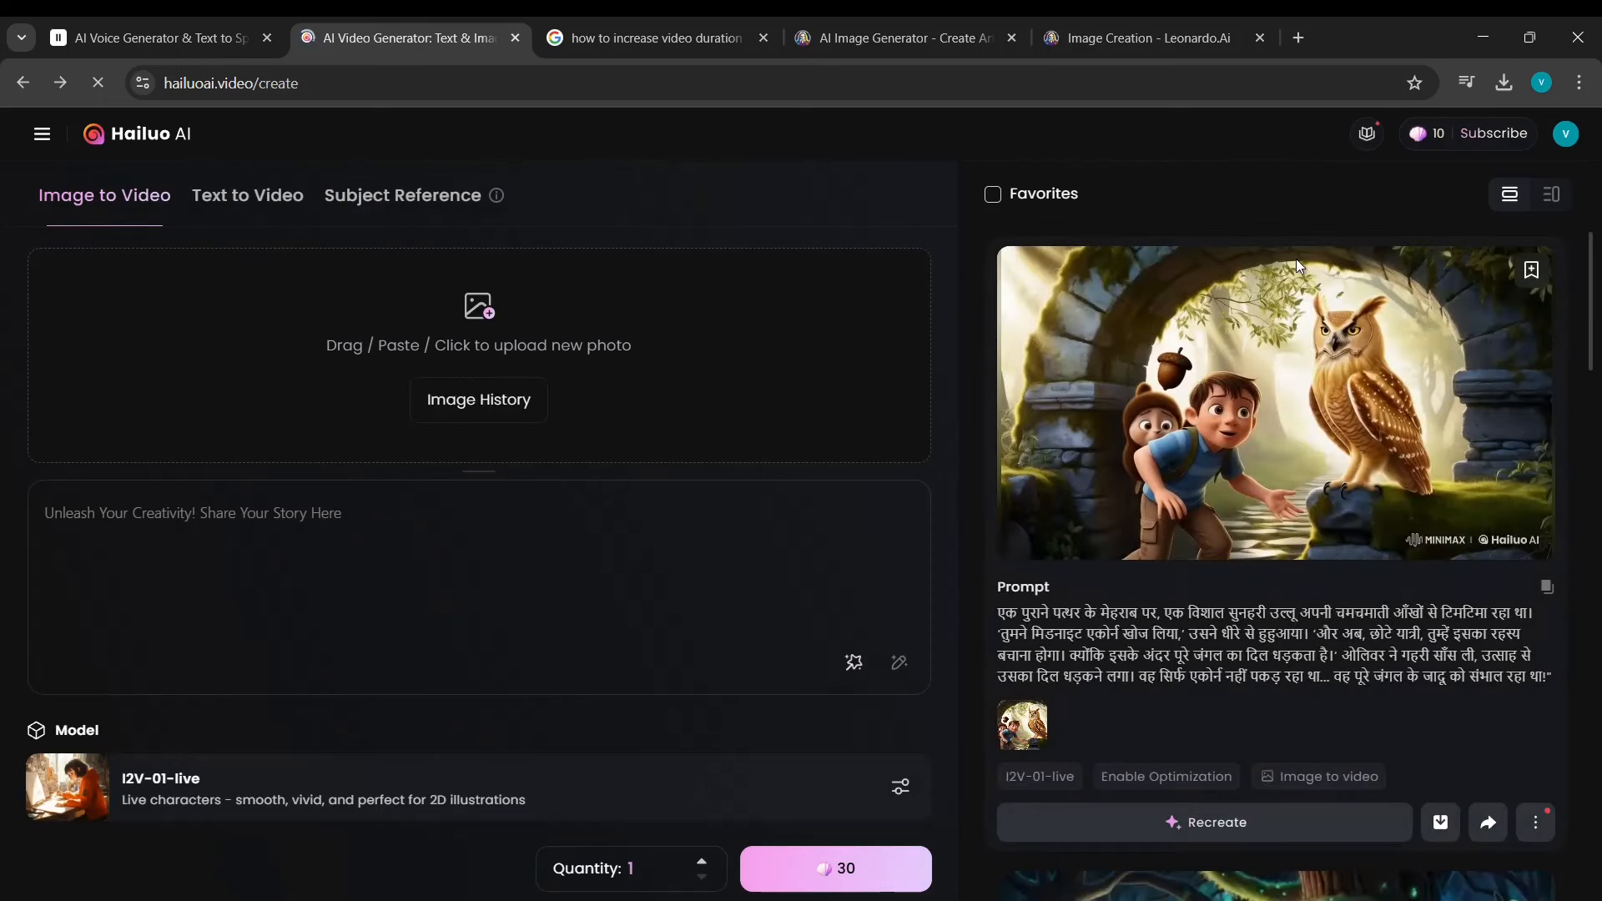
click(400, 354)
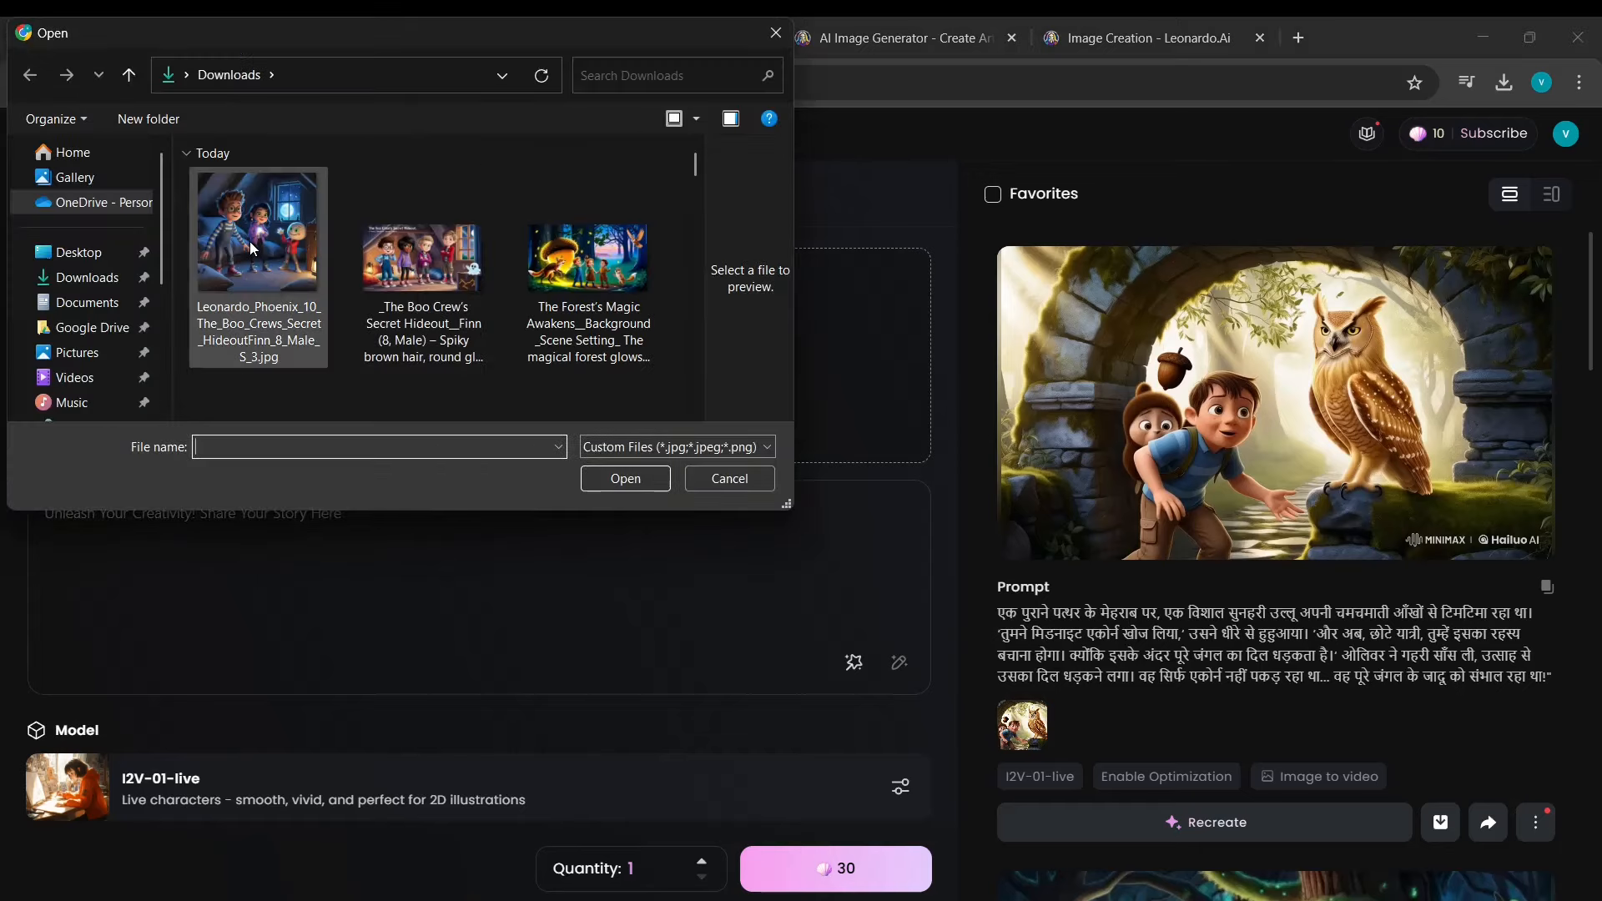
double_click(253, 247)
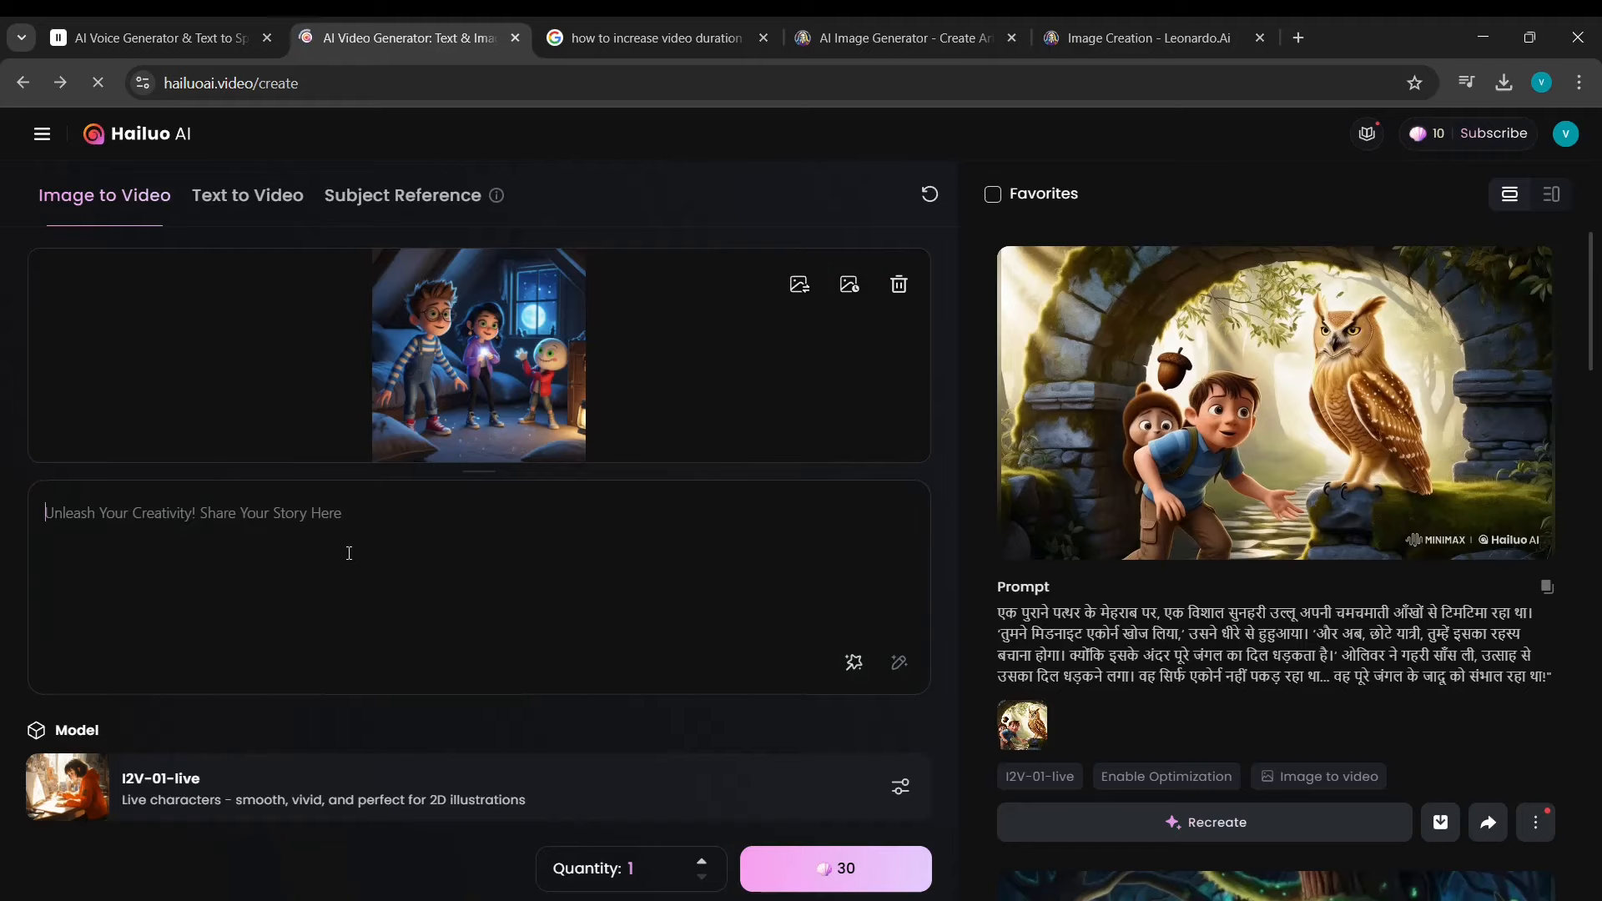
Paste the copied Hindi narration from the clipboard history as the video prompt and try to generate the video.
key(alt+Tab)
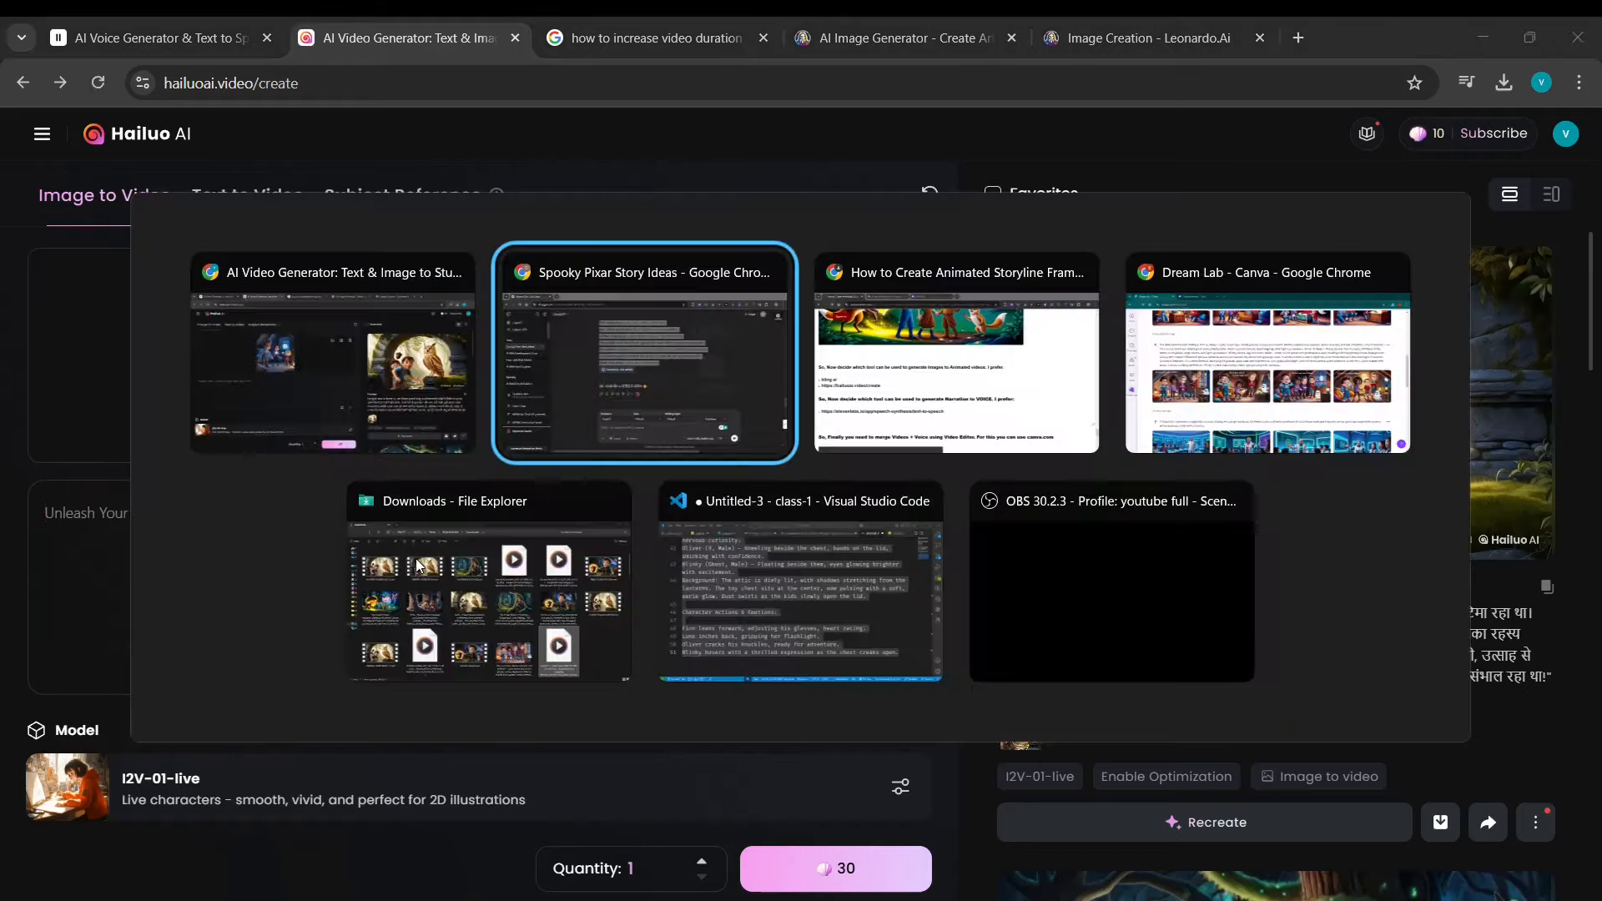
click(745, 362)
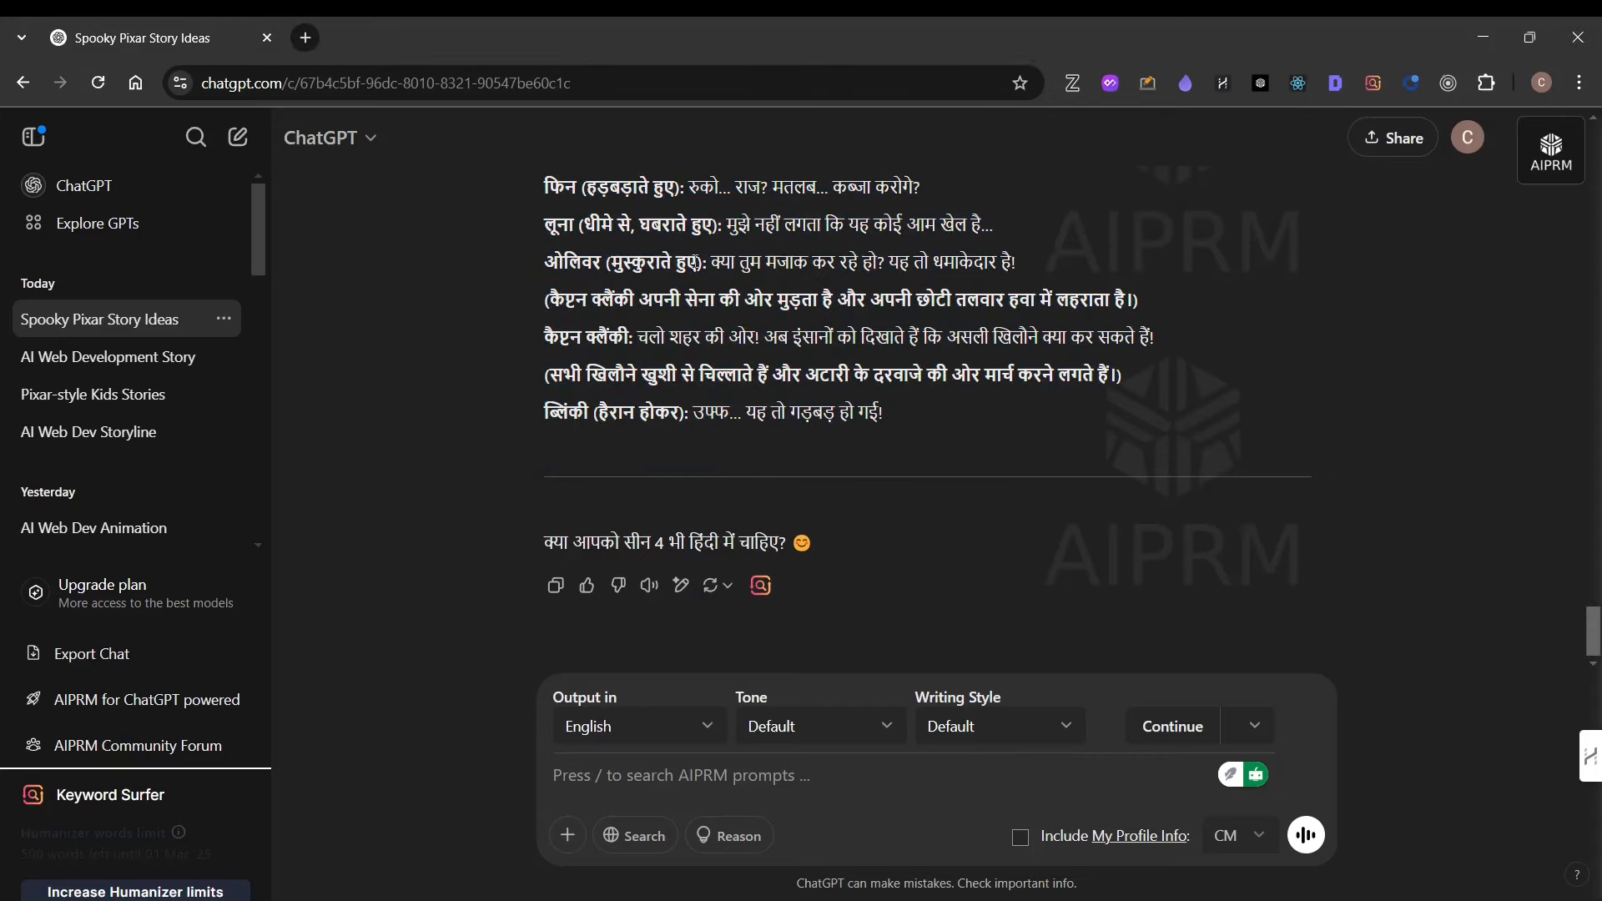
scroll(543, 447, up, 2)
key(alt+Tab)
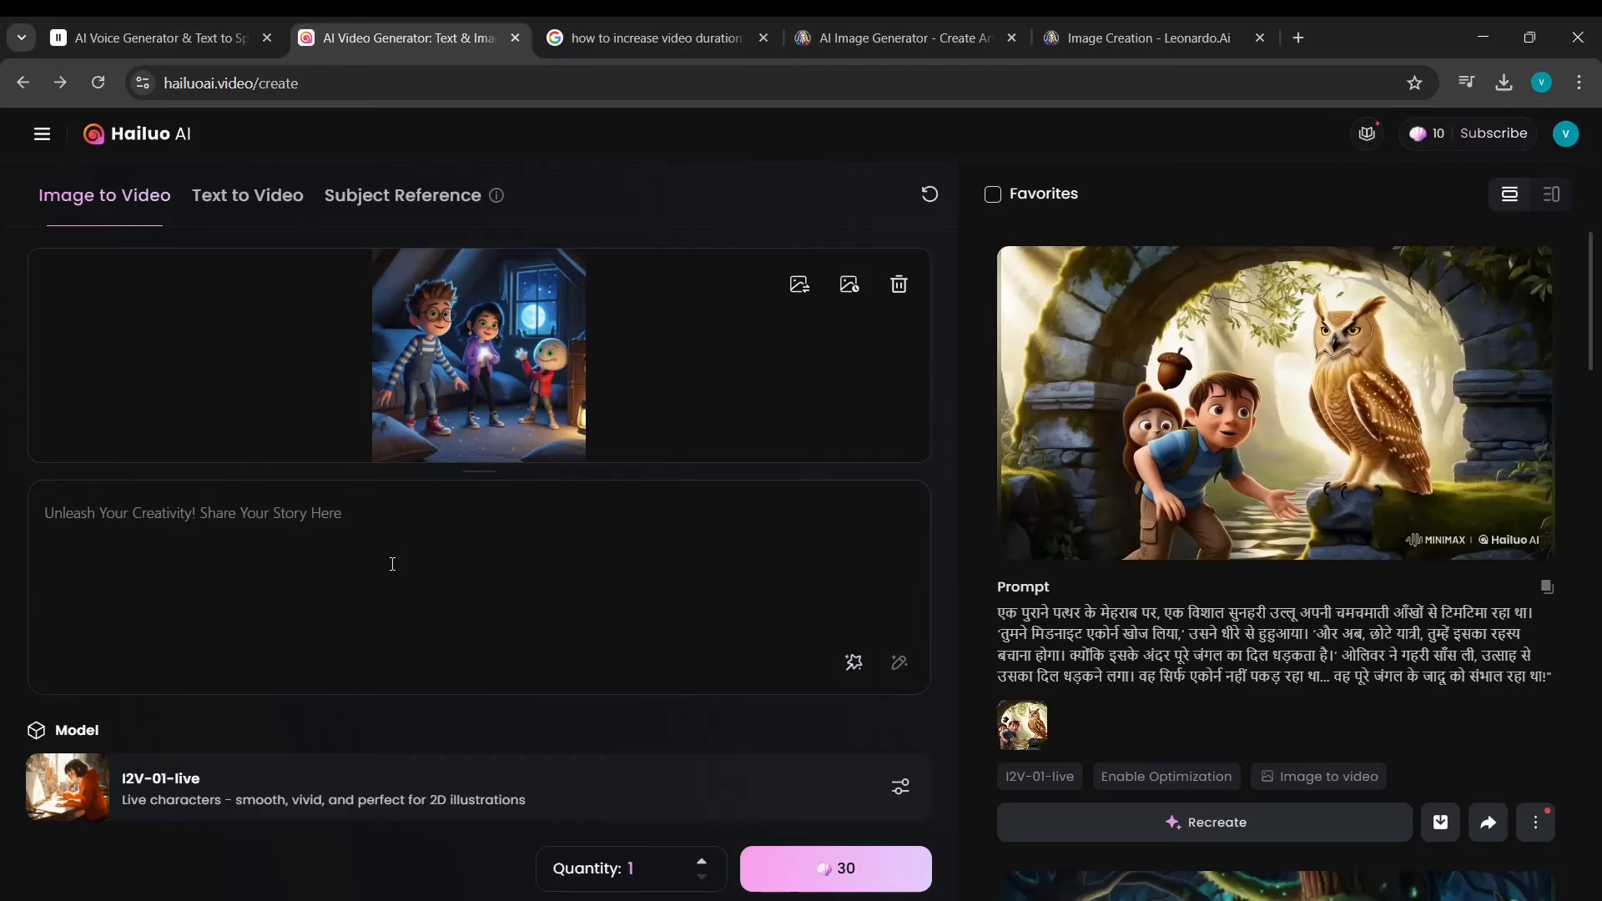
key(super+v)
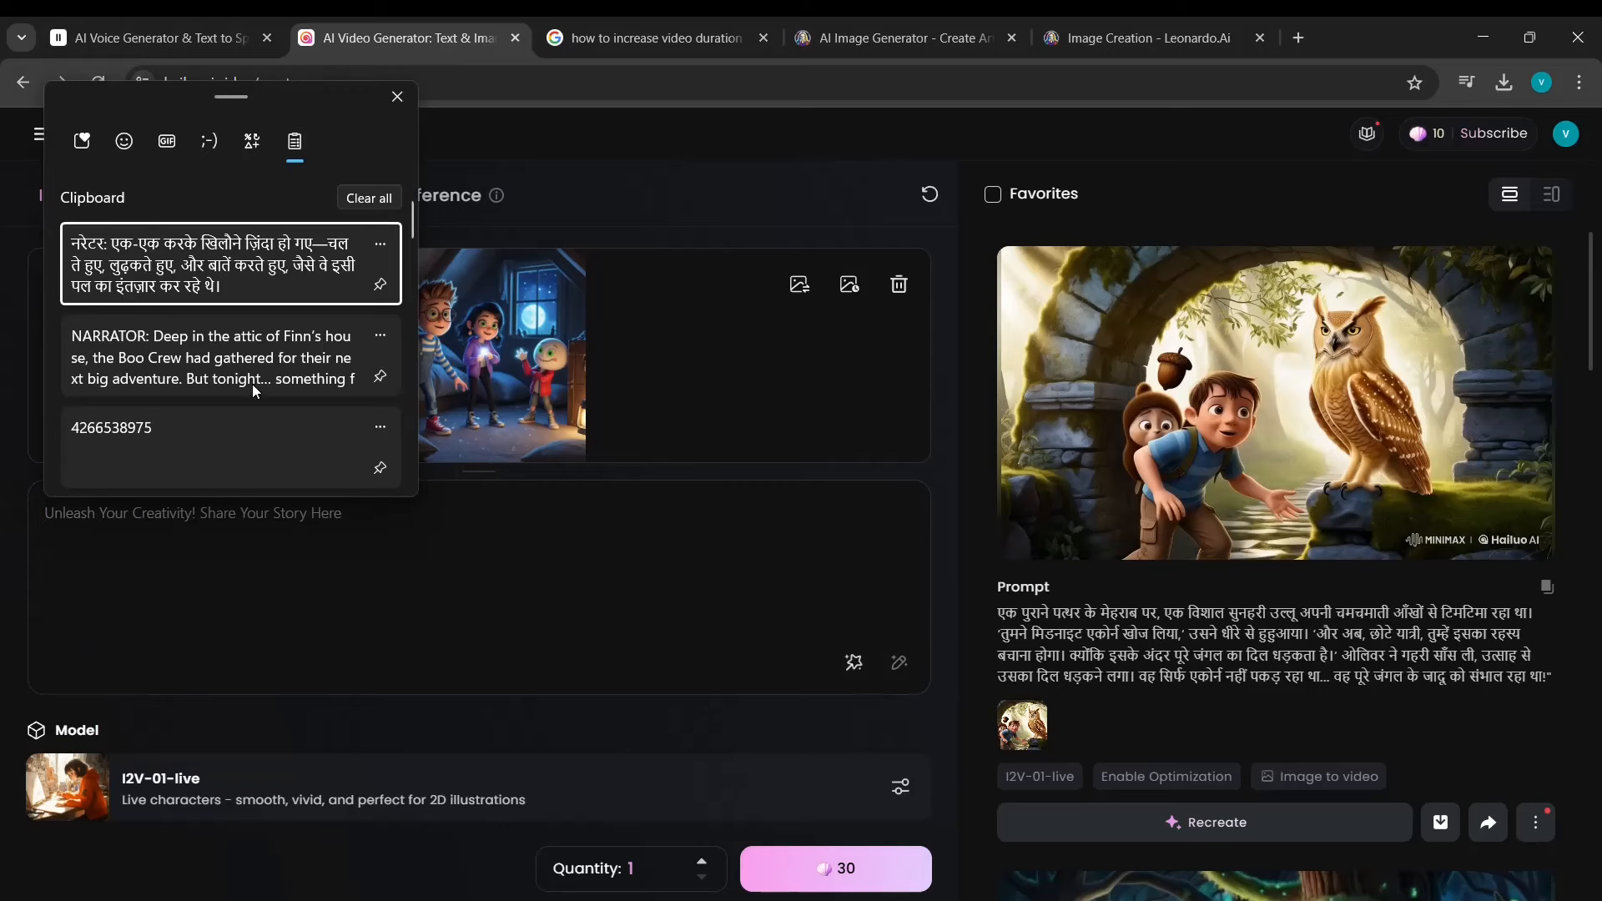
click(227, 250)
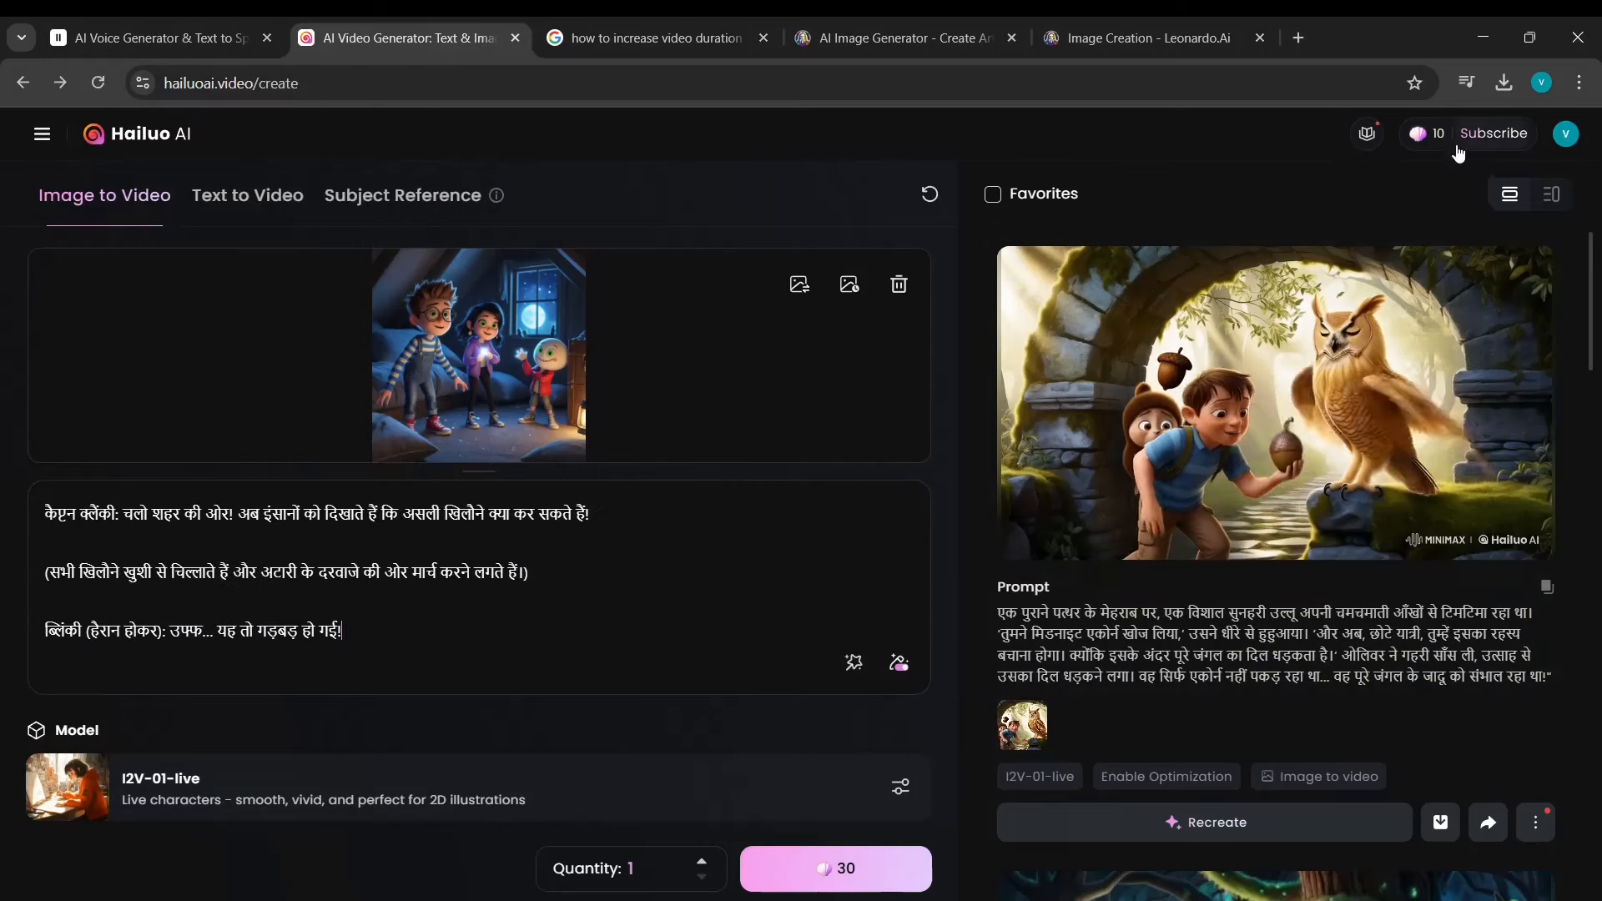
click(847, 869)
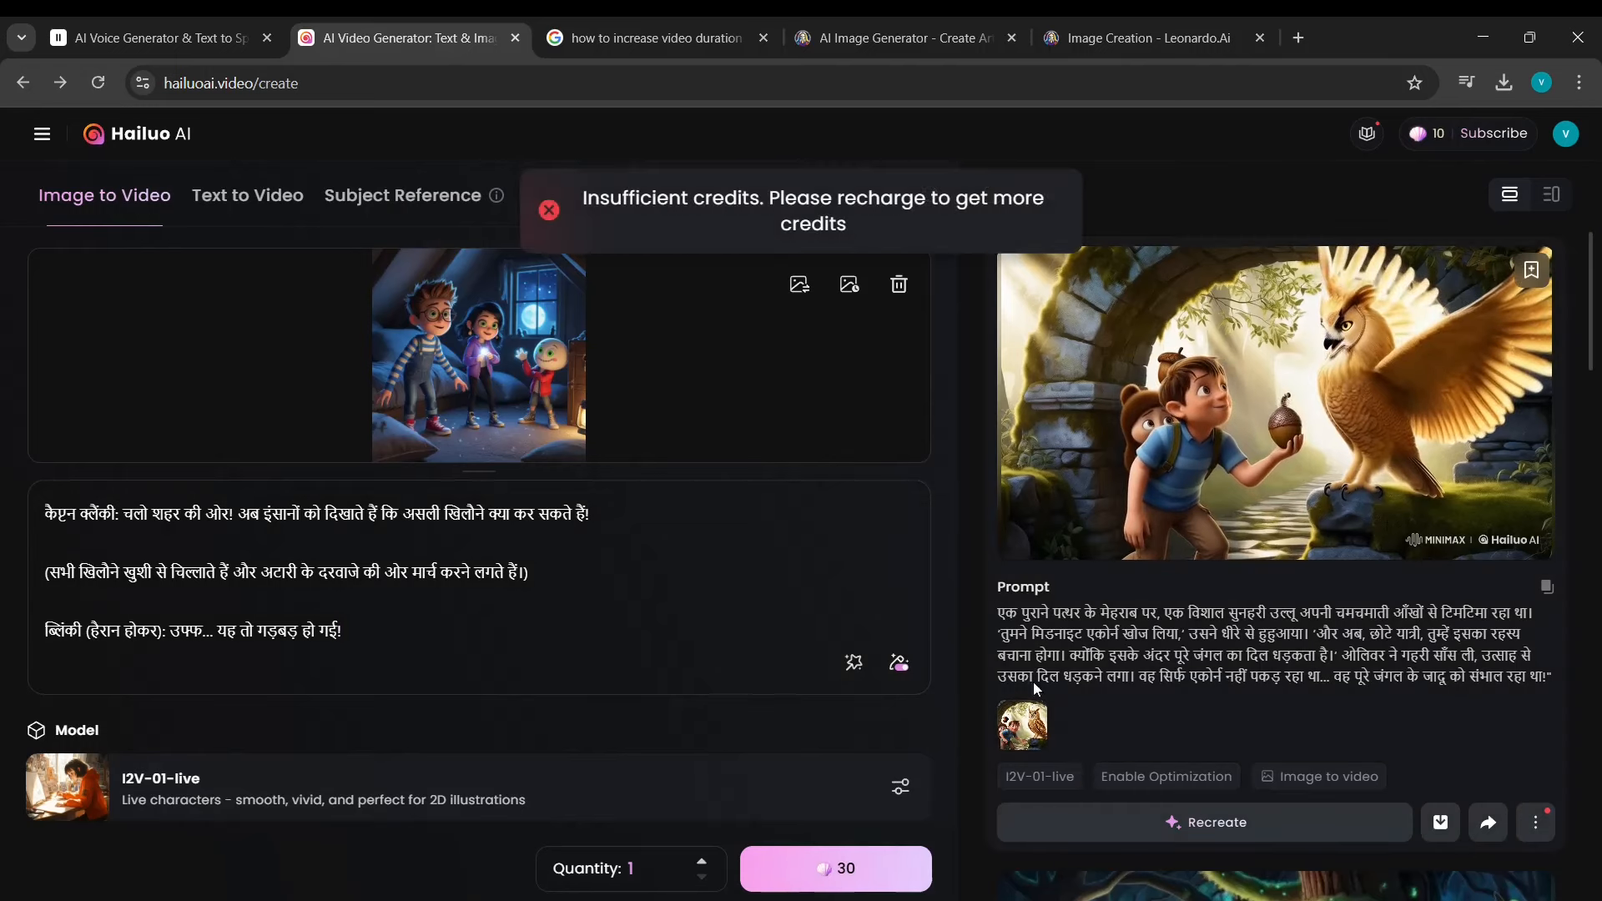
Copy the Hailuo AI page address and open hailuoai.video/create in a window of another Chrome profile.
click(376, 83)
key(ctrl+c)
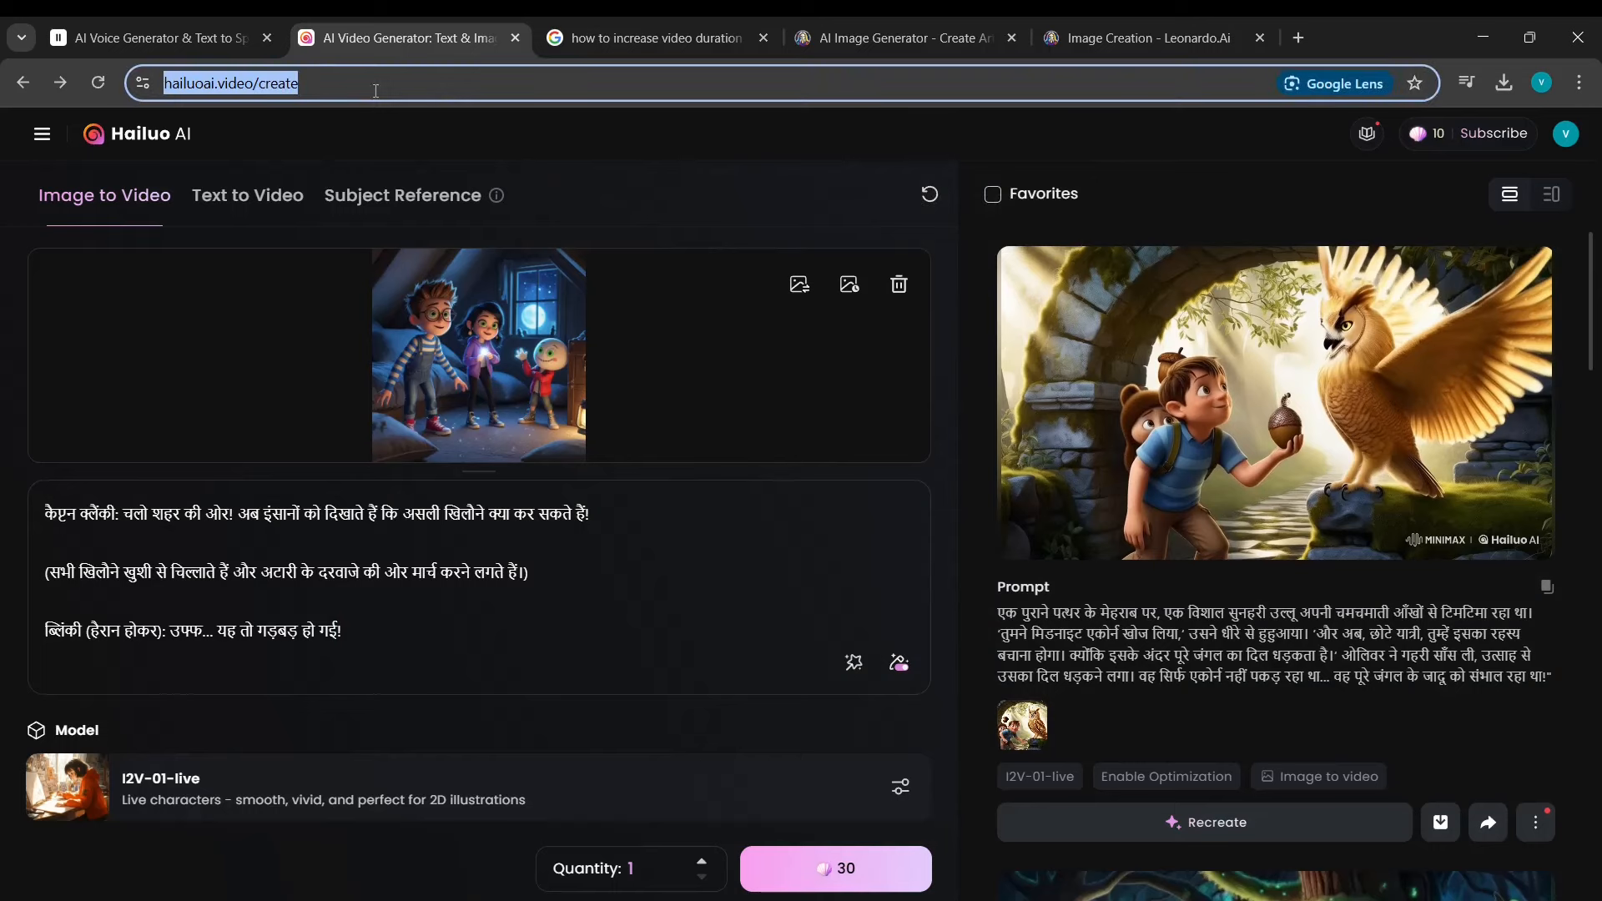
click(1544, 83)
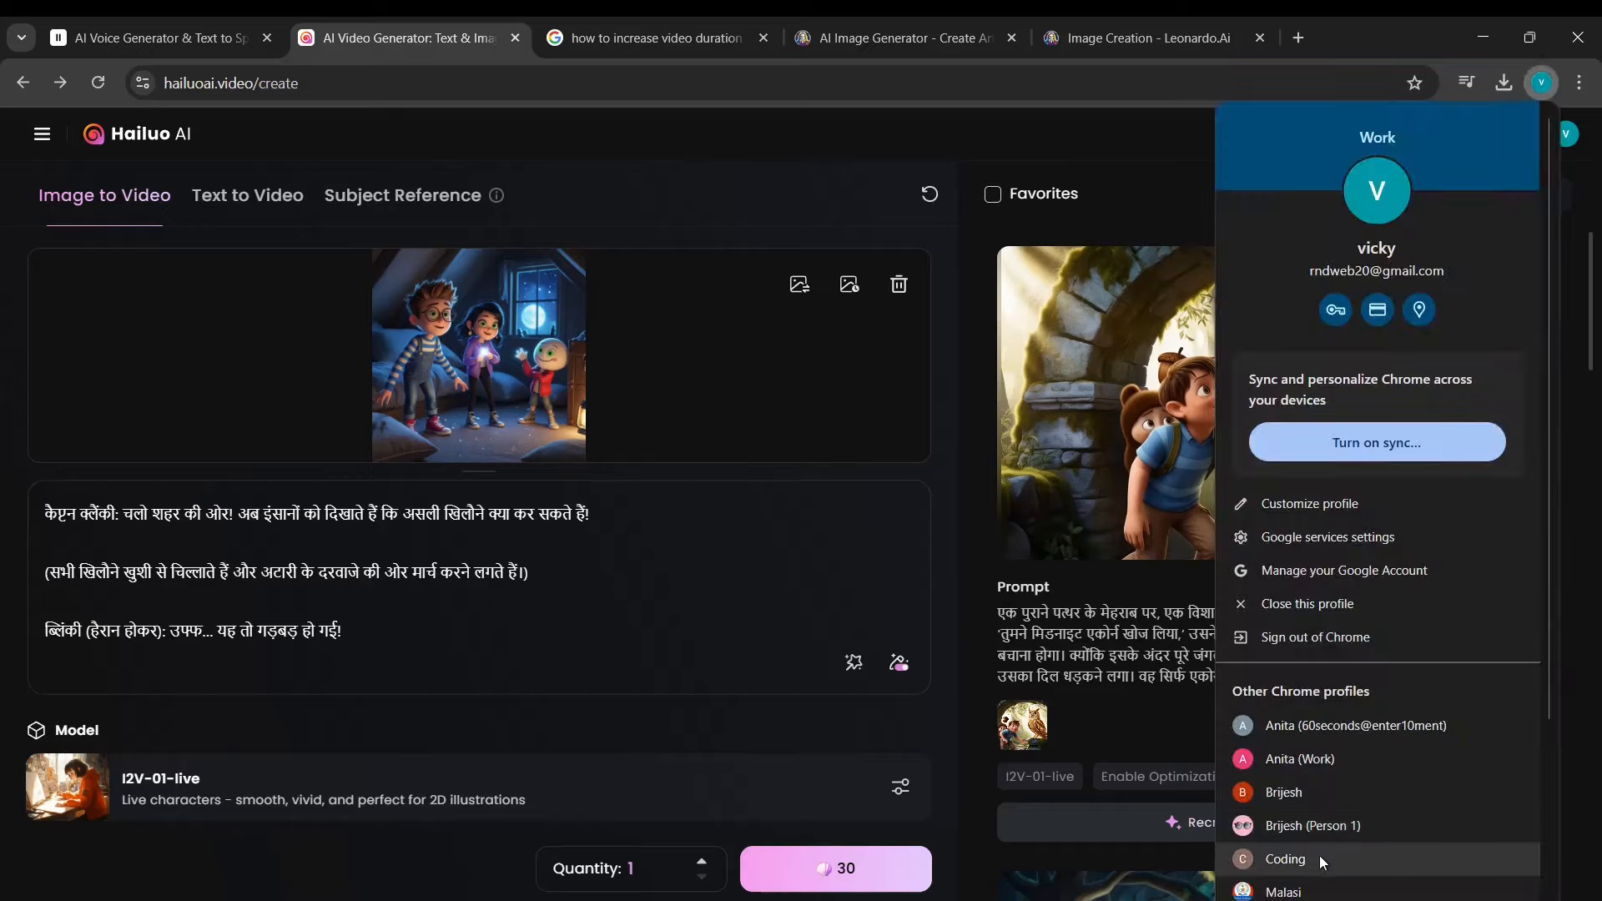
scroll(1323, 842, down, 3)
click(1323, 803)
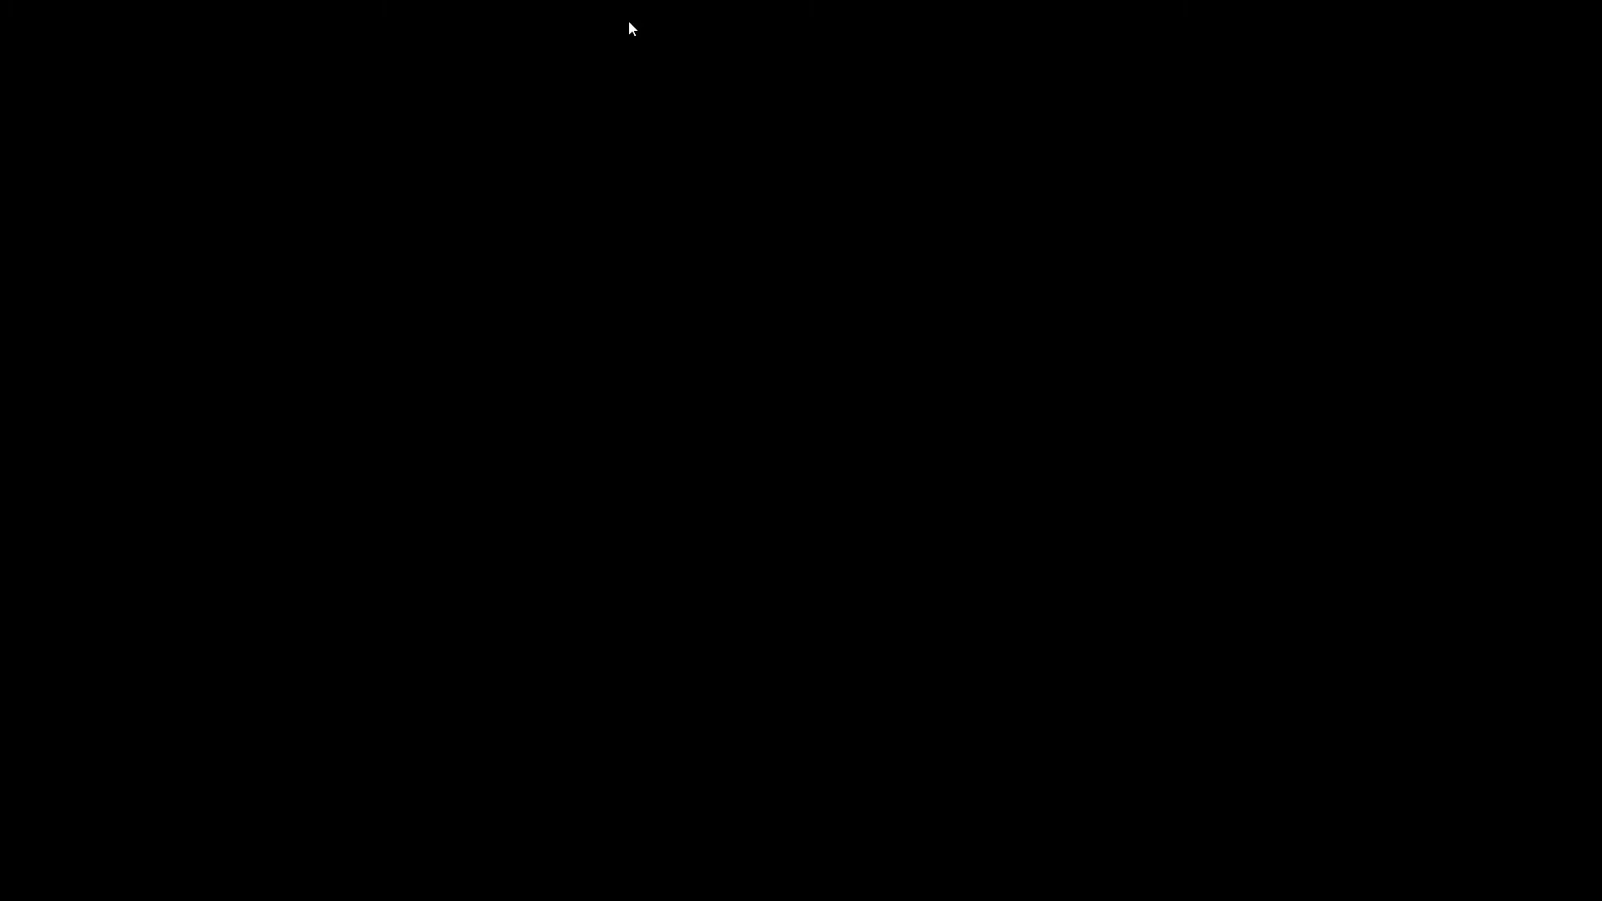
key(ctrl+v)
key(Return)
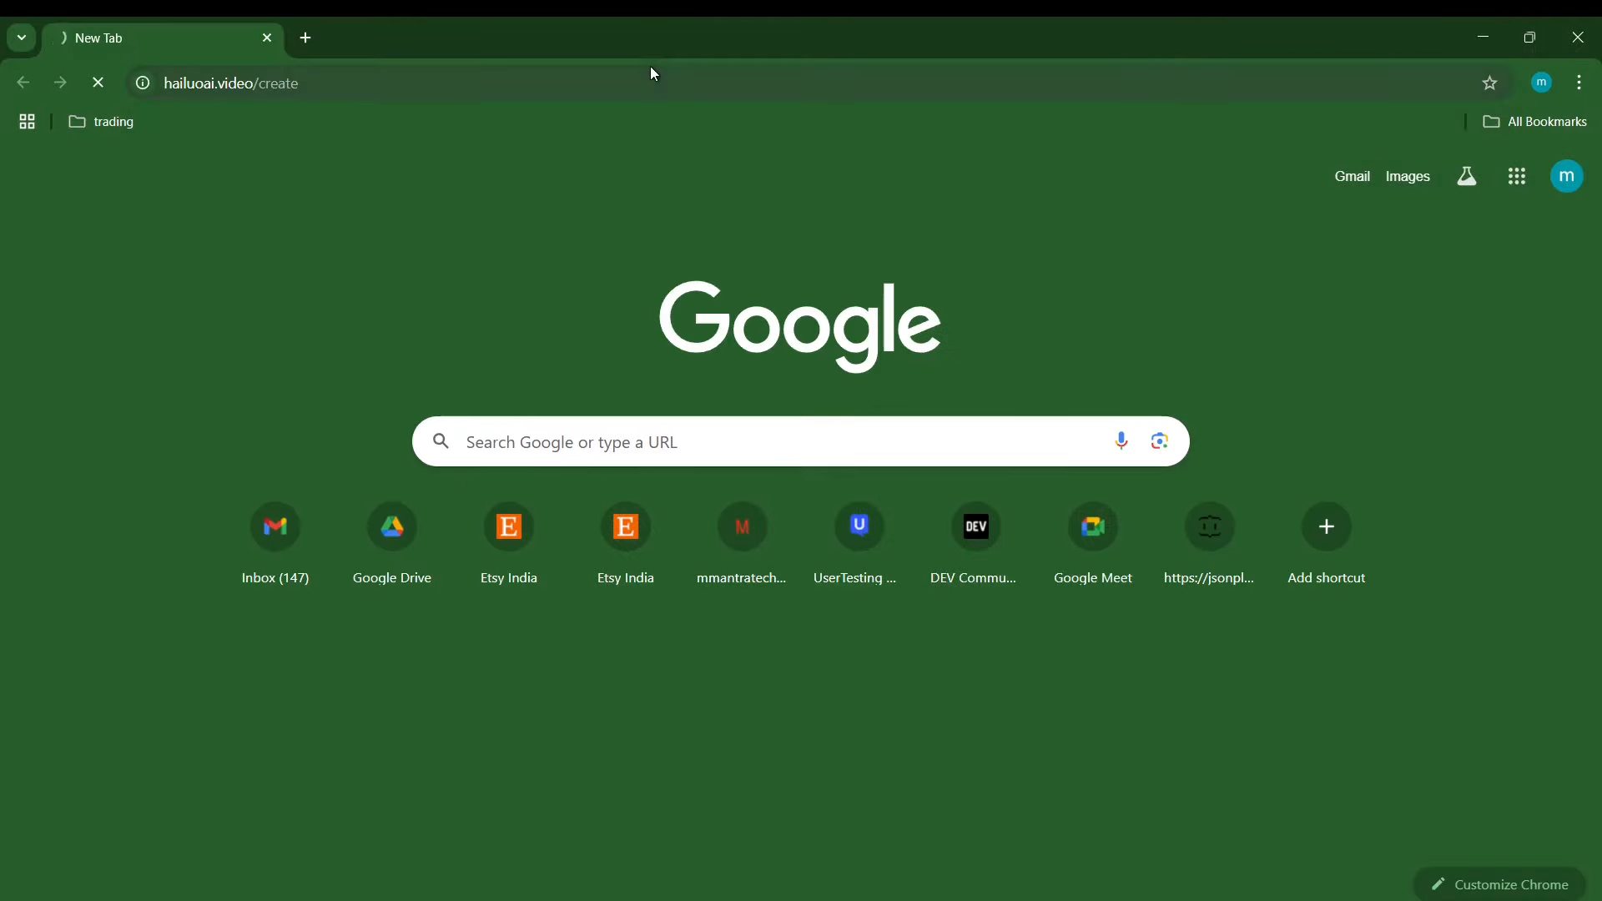
Go back to the original Hailuo AI window and review the pasted prompt and the earlier generated videos.
key(alt+Tab)
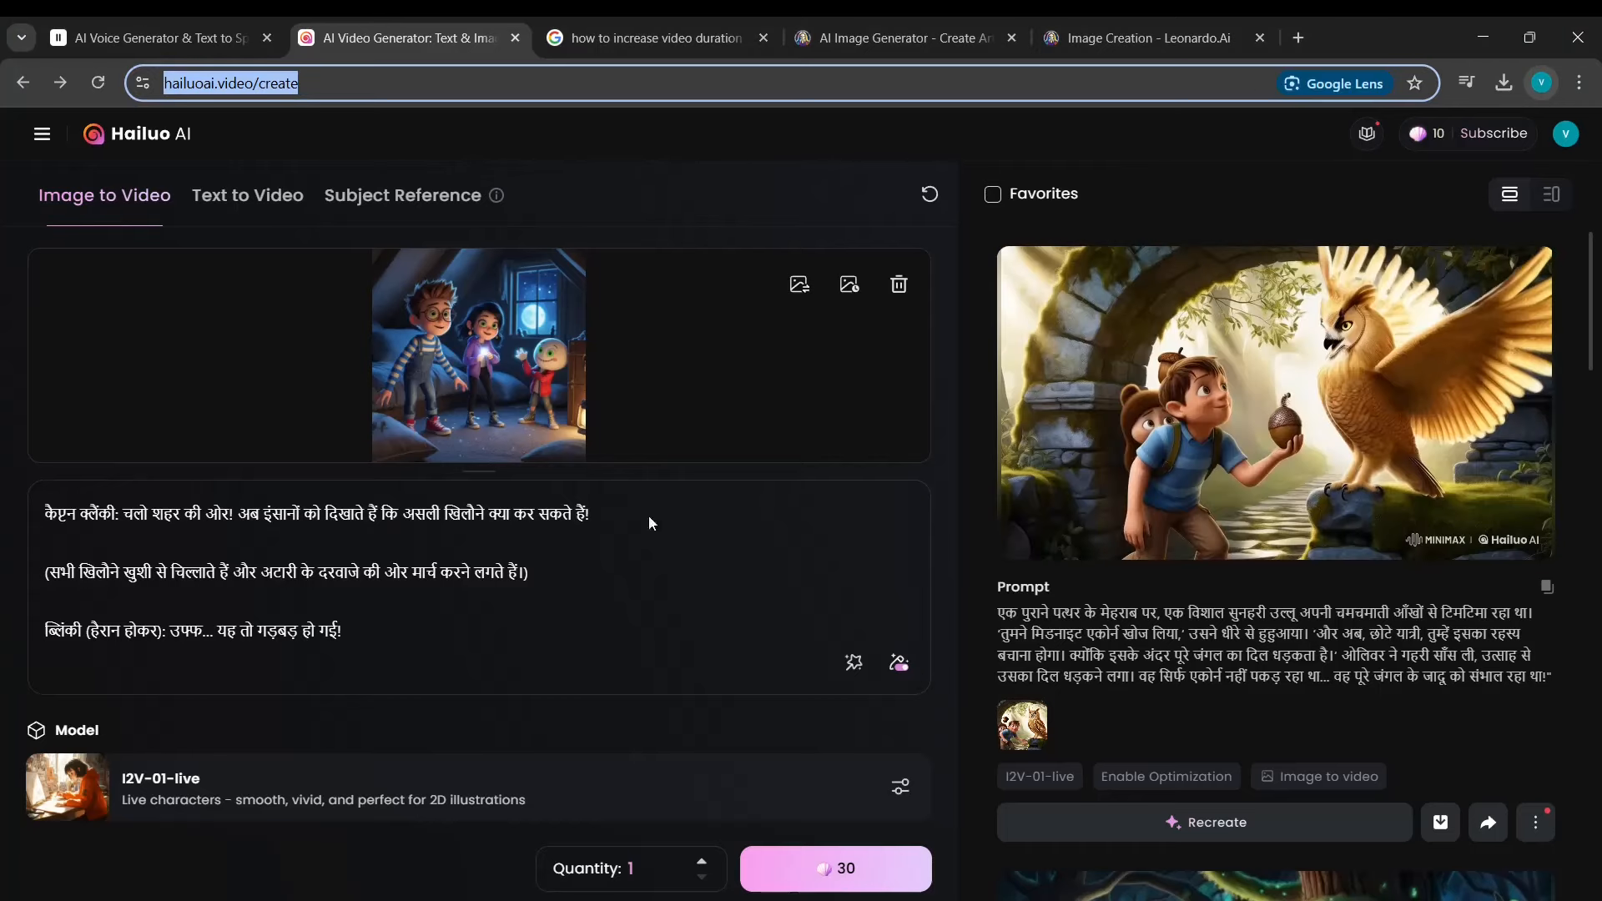
scroll(648, 518, up, 4)
scroll(1281, 551, down, 4)
scroll(1281, 551, down, 3)
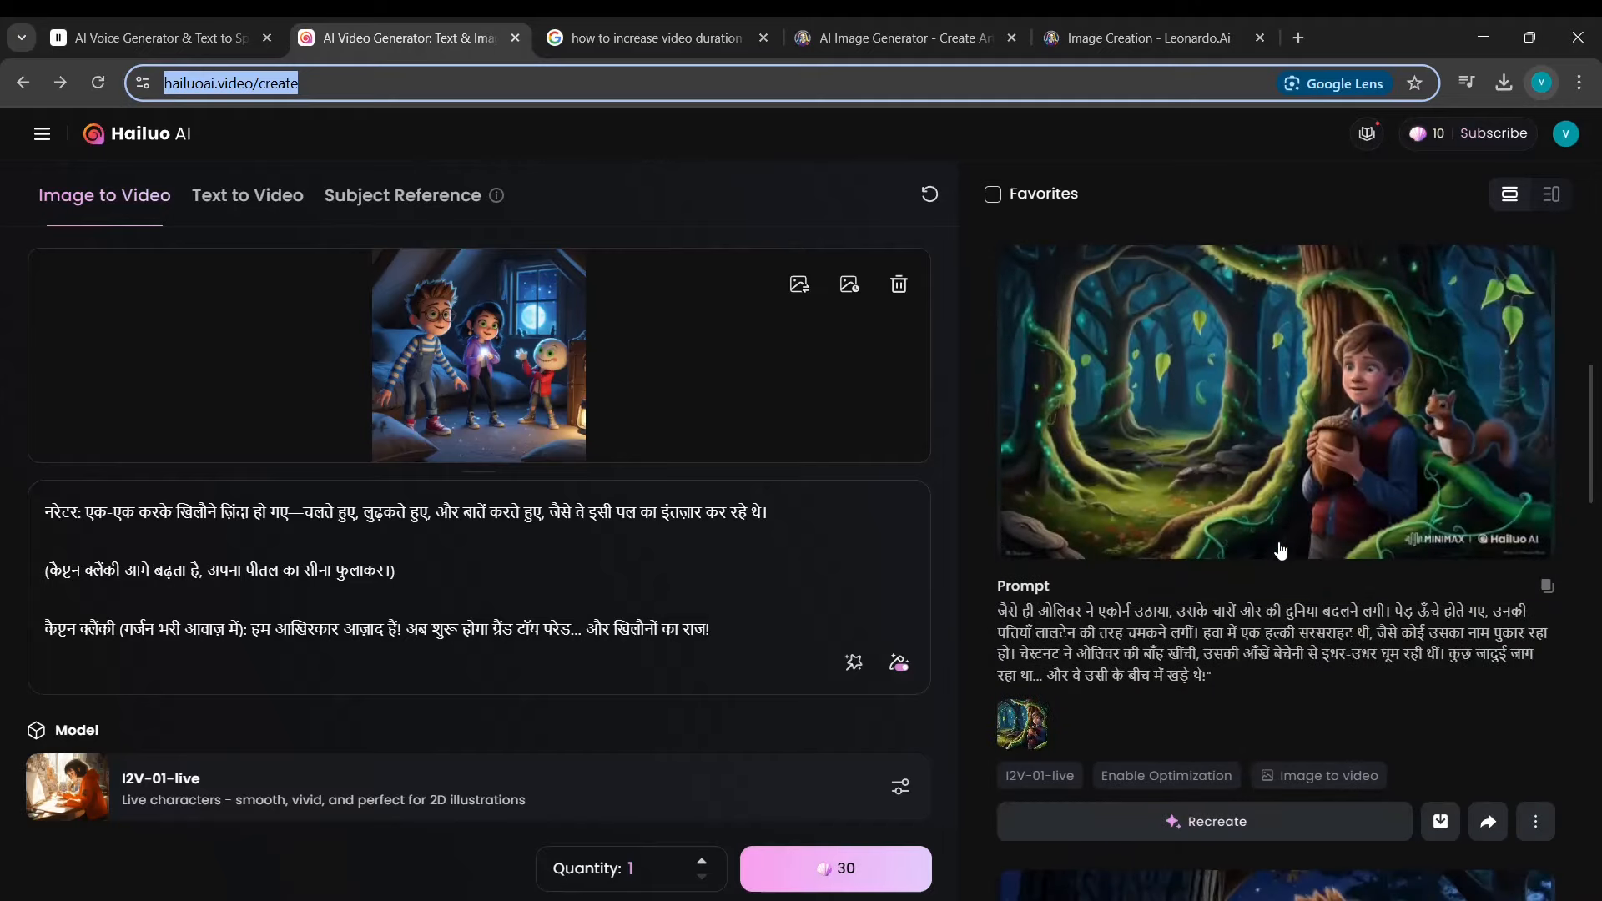
scroll(1195, 511, up, 7)
Close the Hailuo AI, Google search and Leonardo.Ai homepage tabs, and show the narration script in ElevenLabs Text to Speech.
click(516, 38)
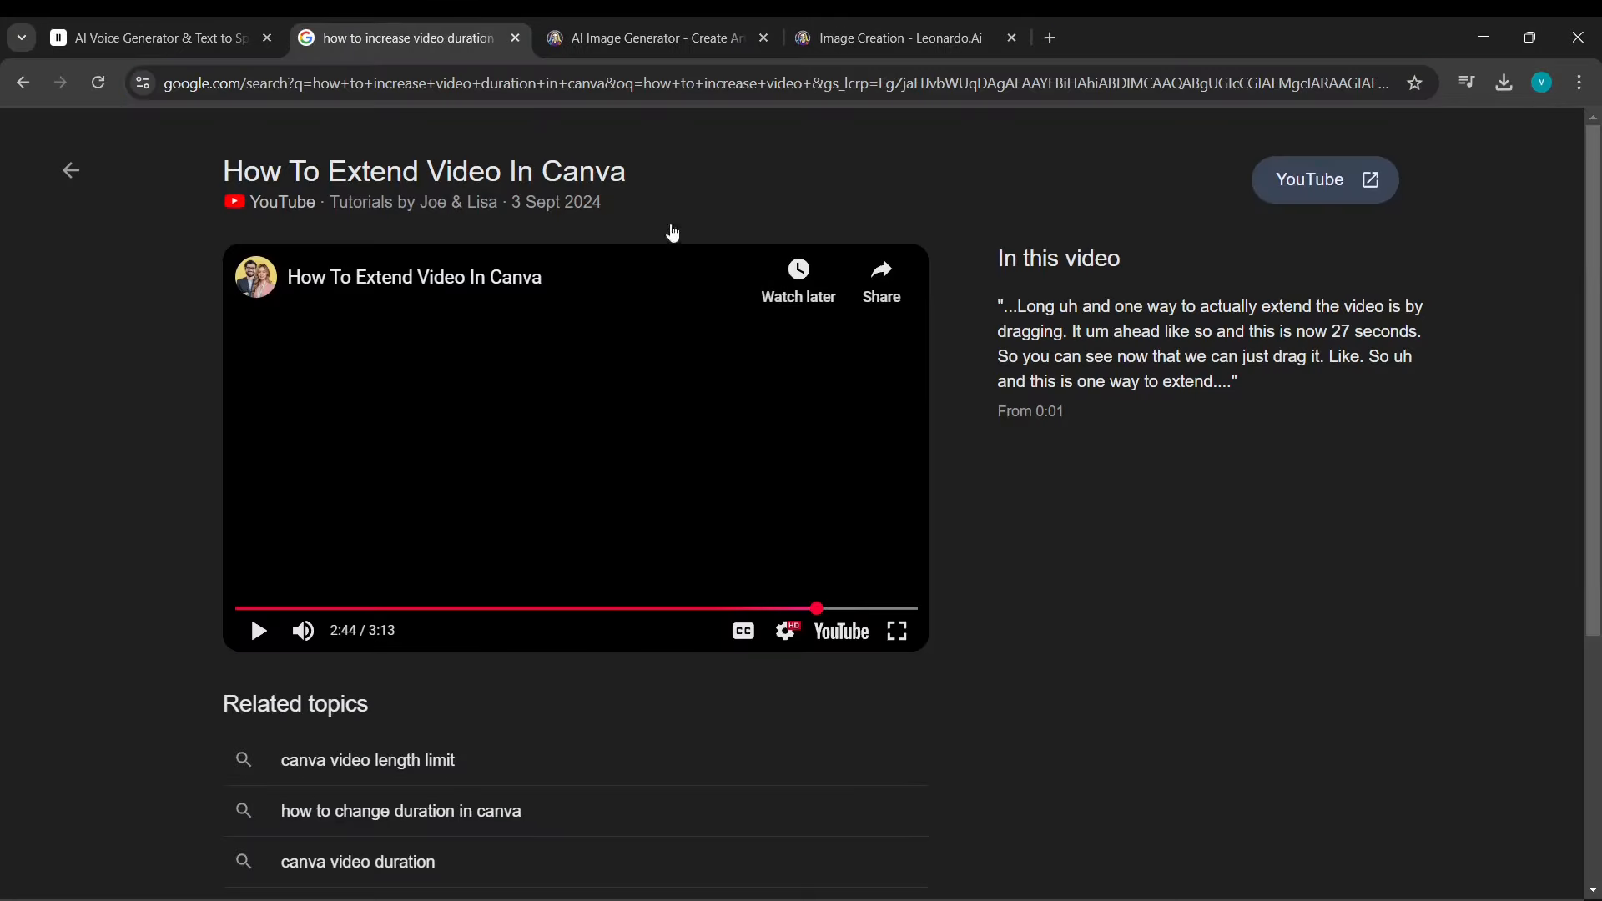
click(517, 39)
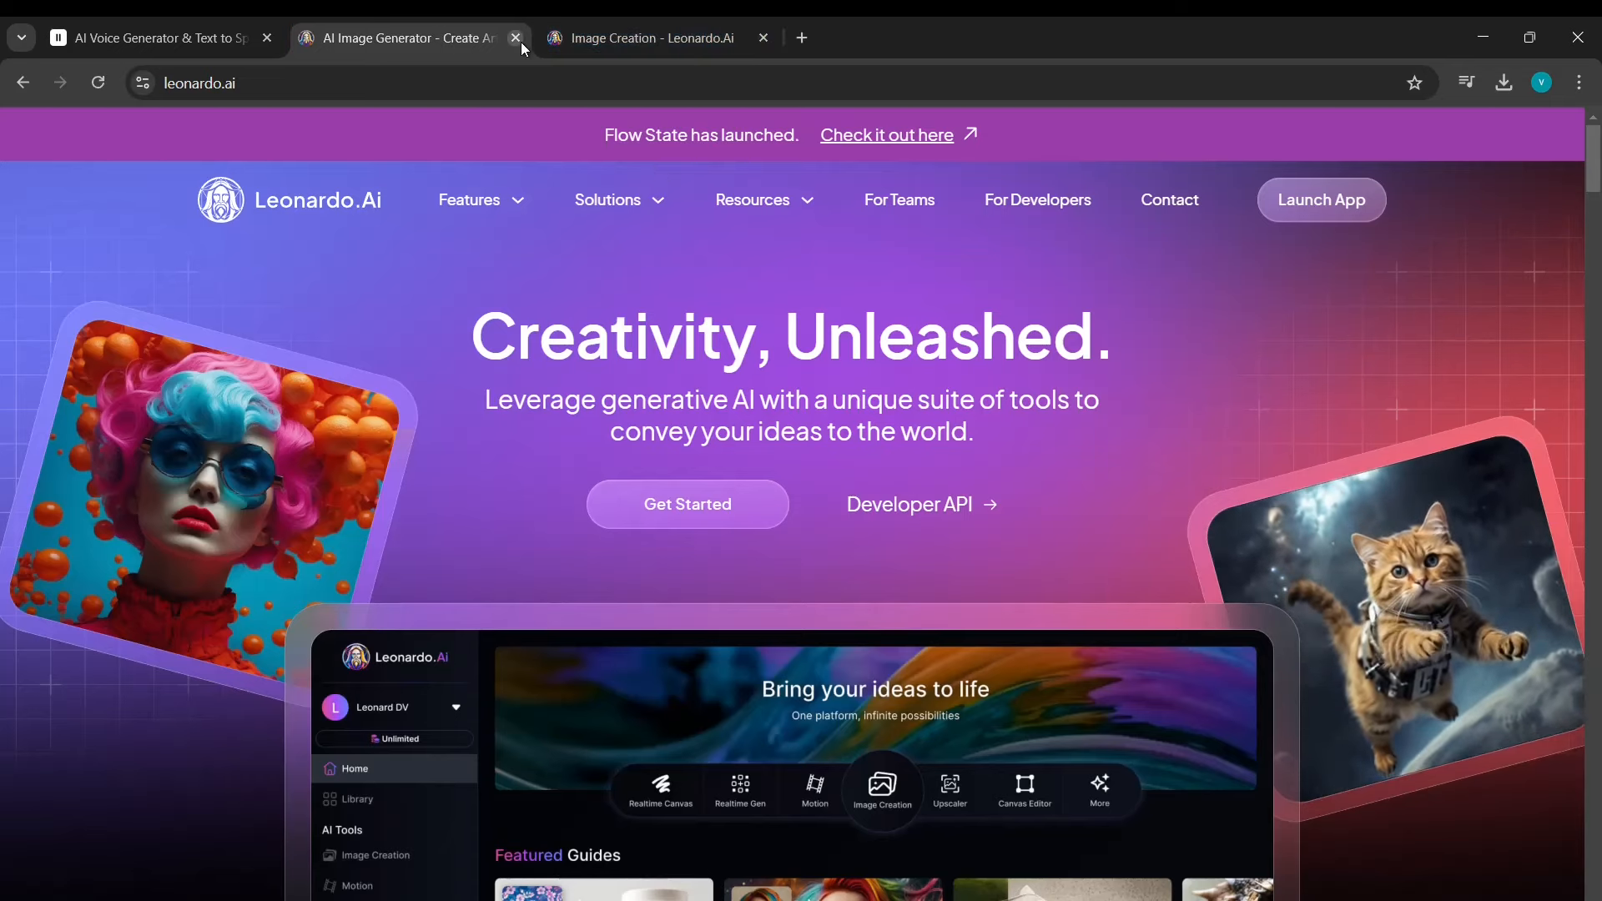
click(515, 38)
click(184, 27)
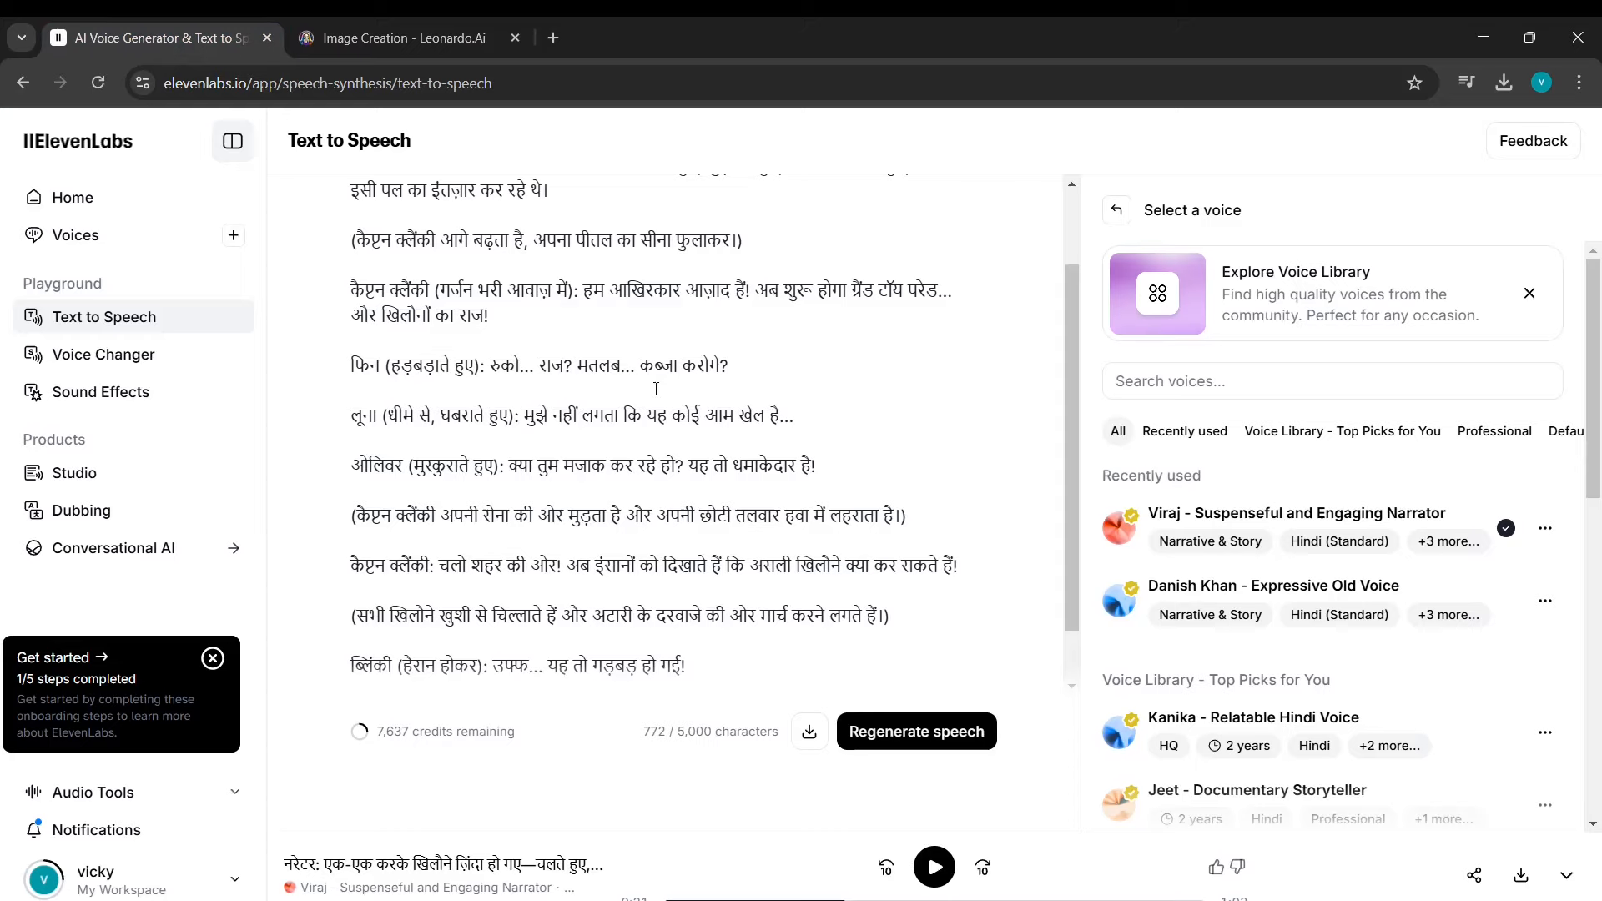
scroll(690, 439, up, 2)
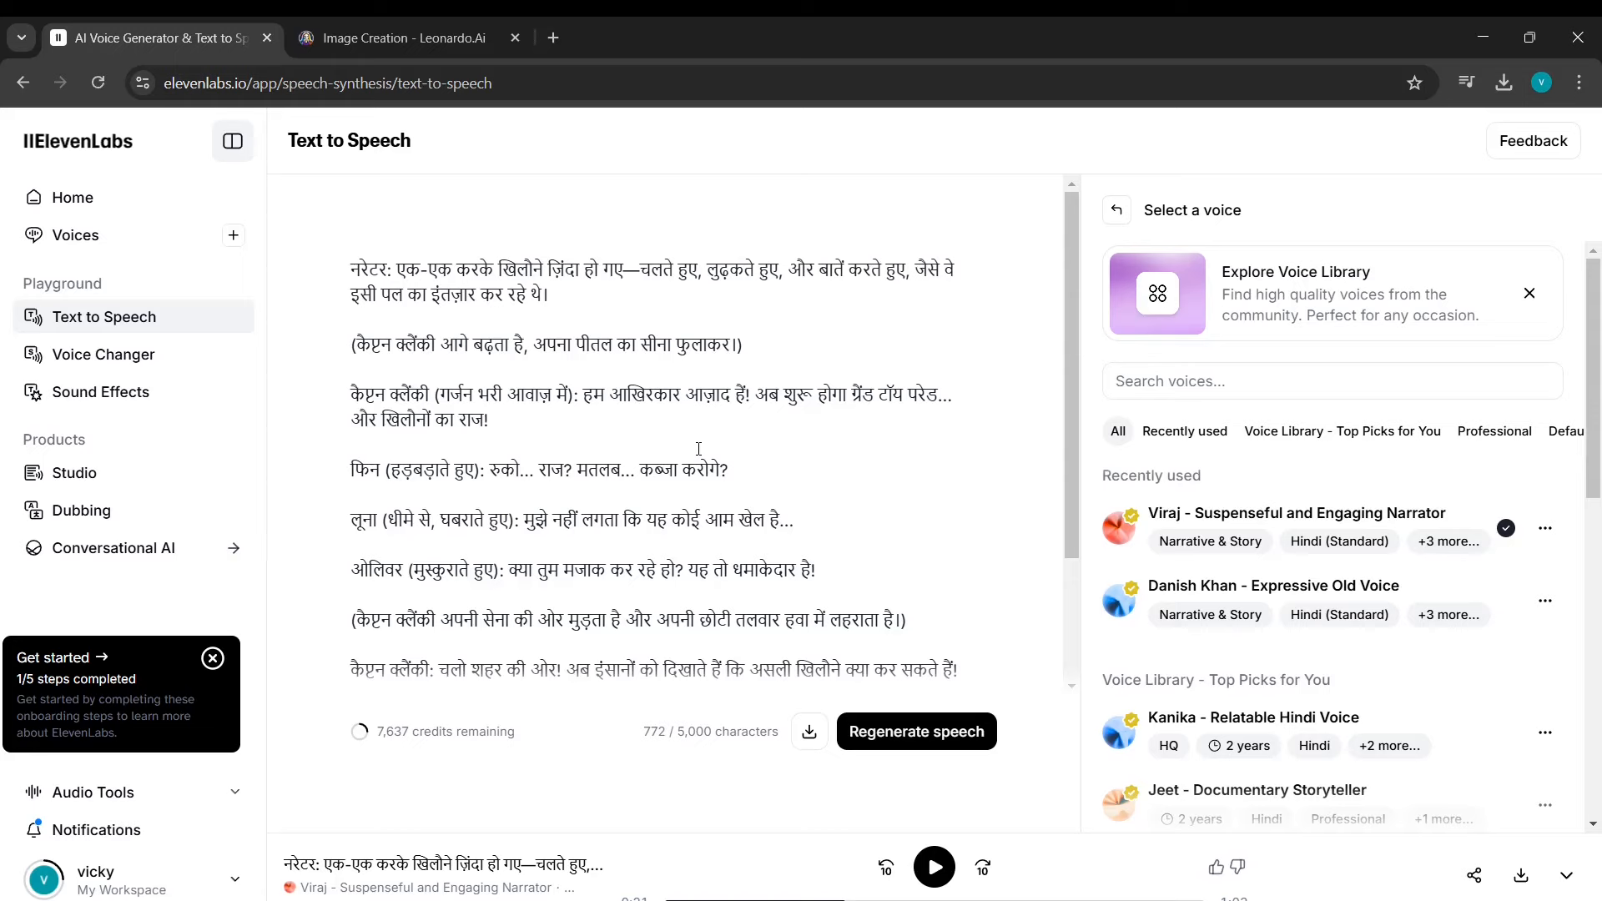
Review the storyline guide's video and voice merging section and its scene prompts, and return to ElevenLabs.
key(alt+Tab)
click(1243, 445)
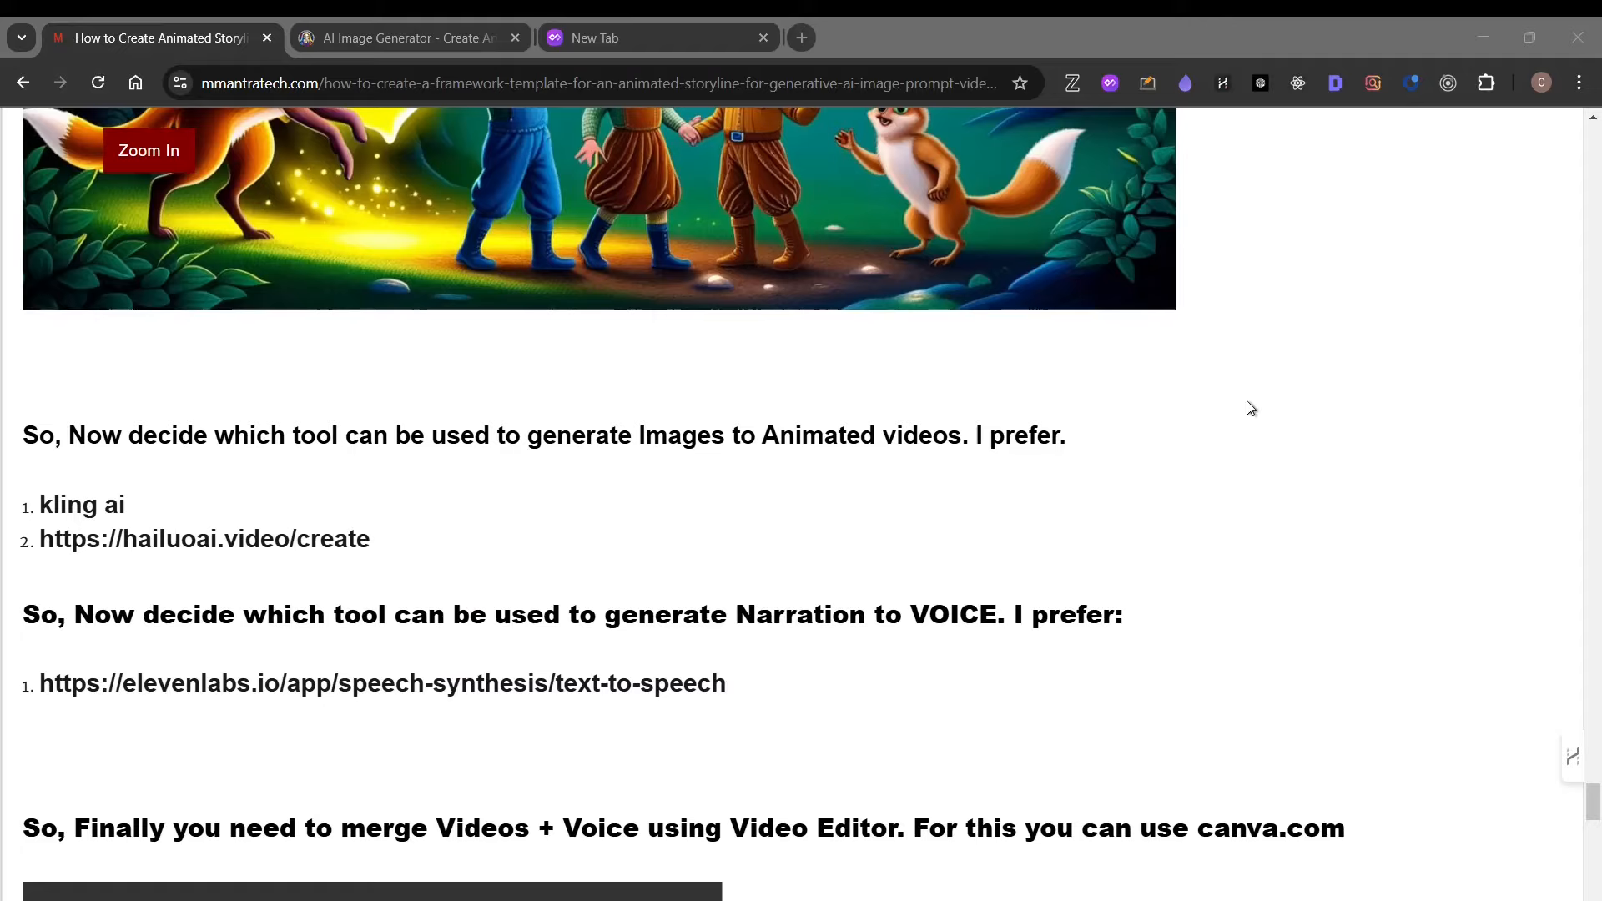
scroll(1184, 547, down, 12)
scroll(565, 534, up, 20)
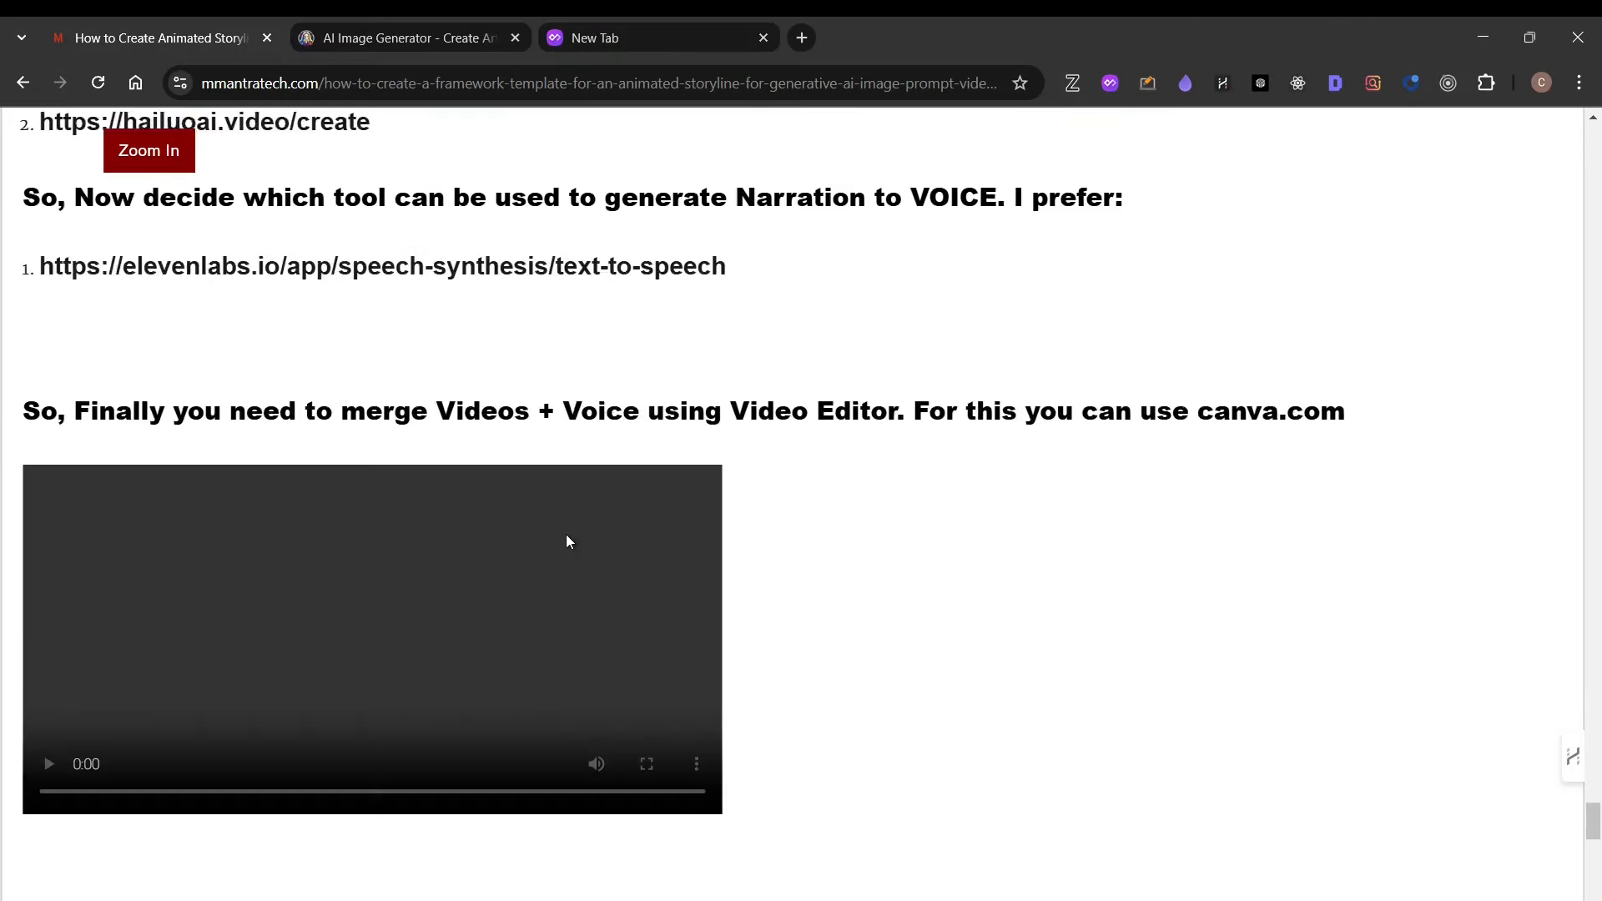
scroll(568, 541, up, 5)
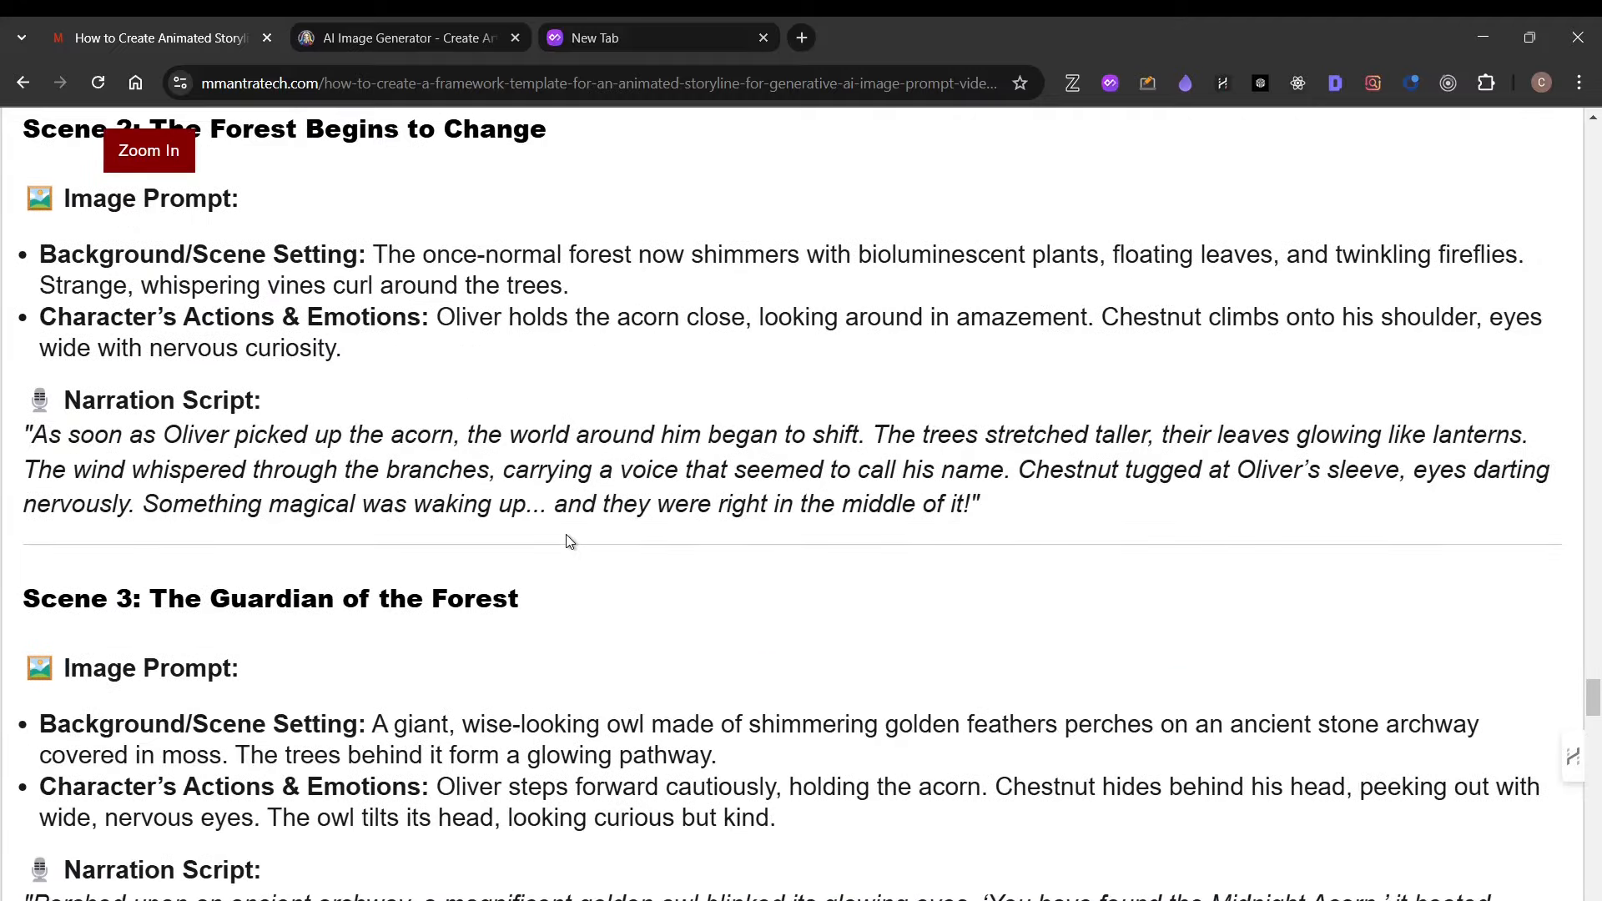
key(alt+Tab)
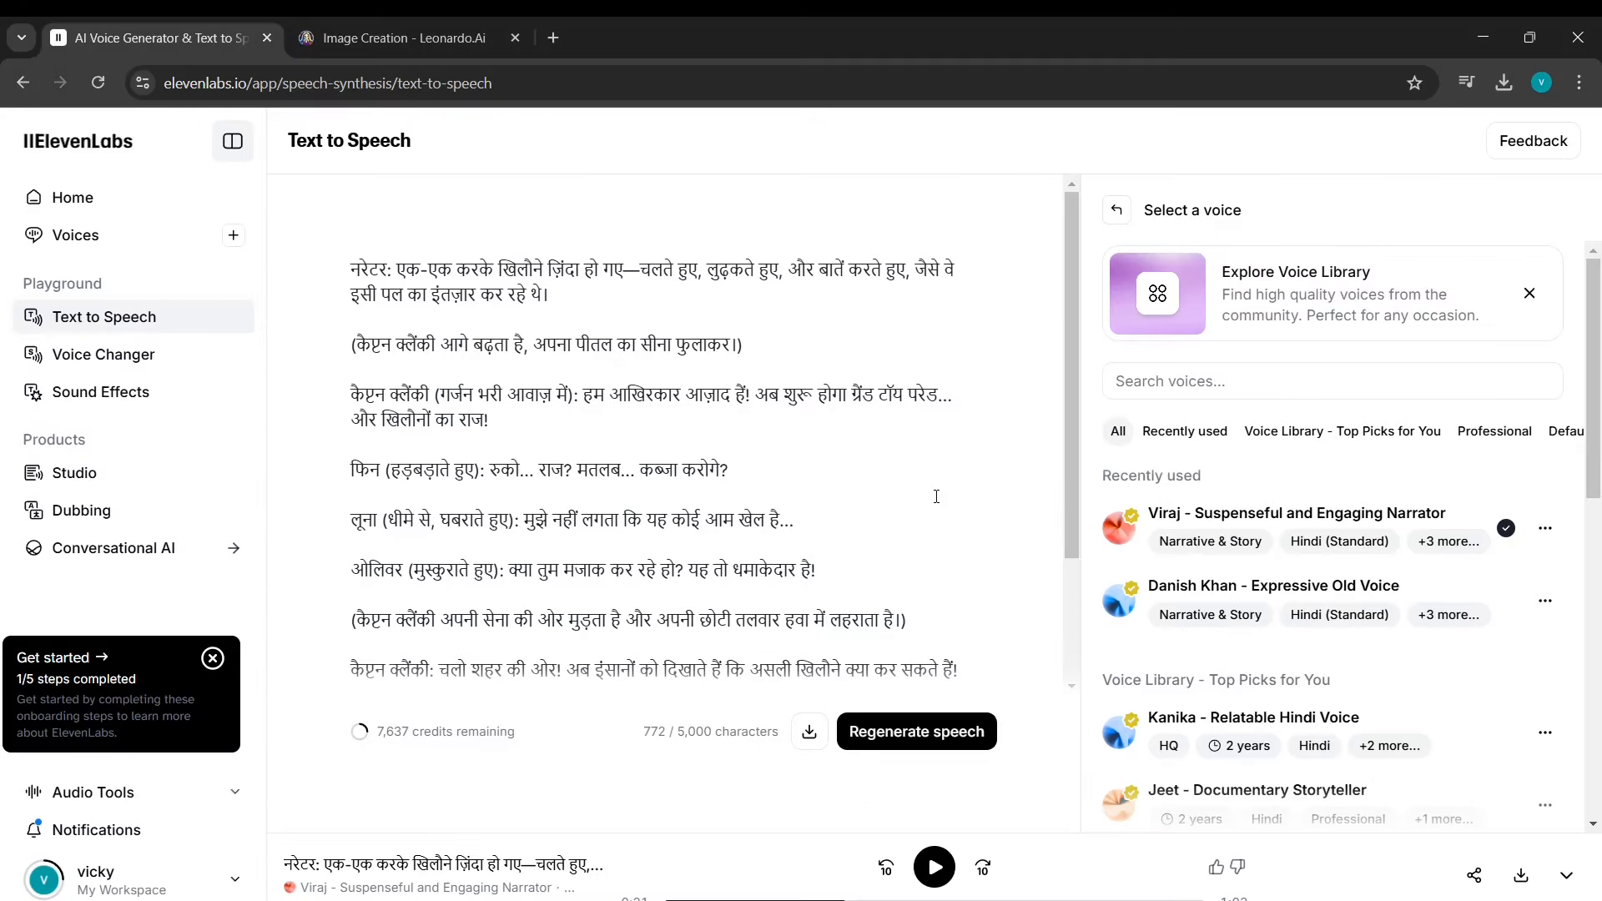
Switch to the second Hailuo AI window, choose the Leonardo Boo Crew's Secret Hideout image for upload, and sign in with the Google account.
key(alt+Tab)
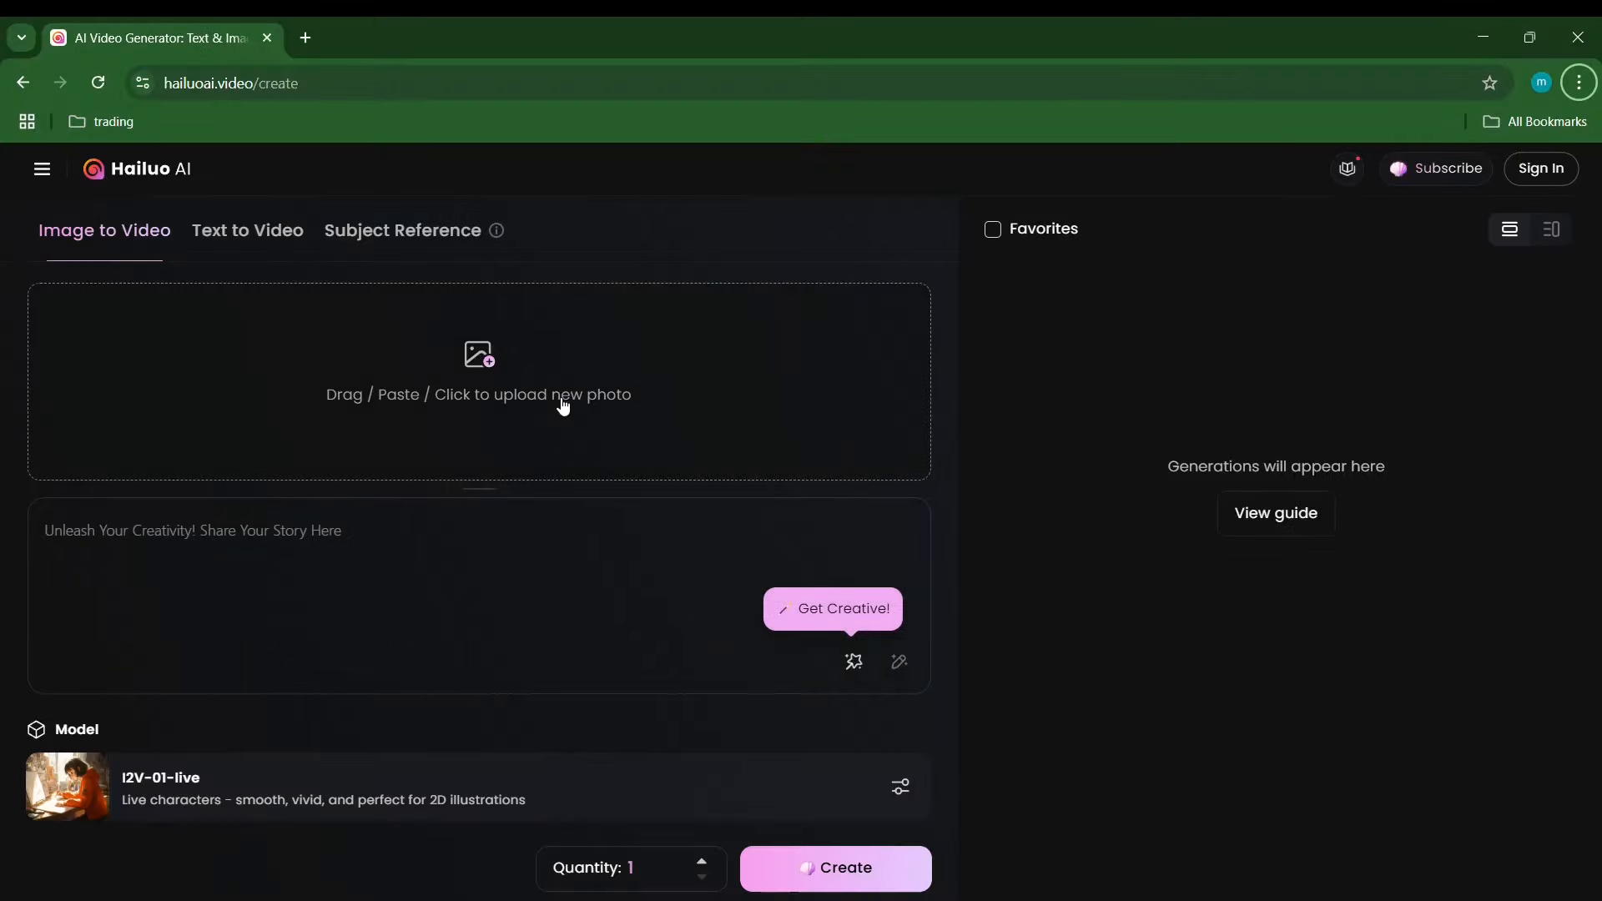
click(410, 385)
click(298, 285)
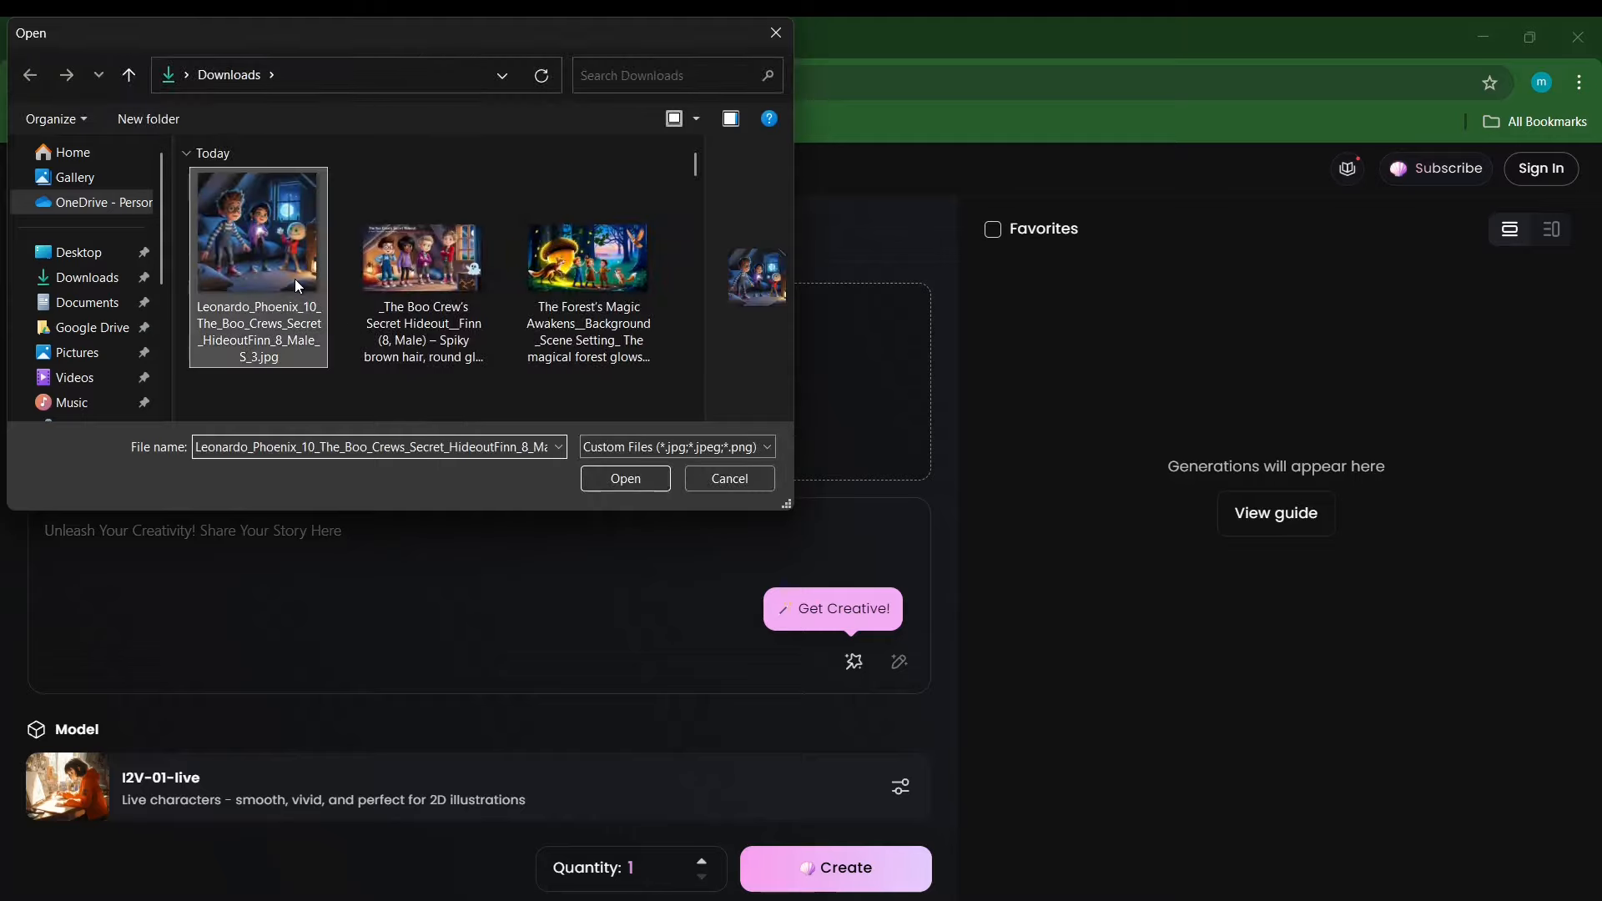
double_click(294, 279)
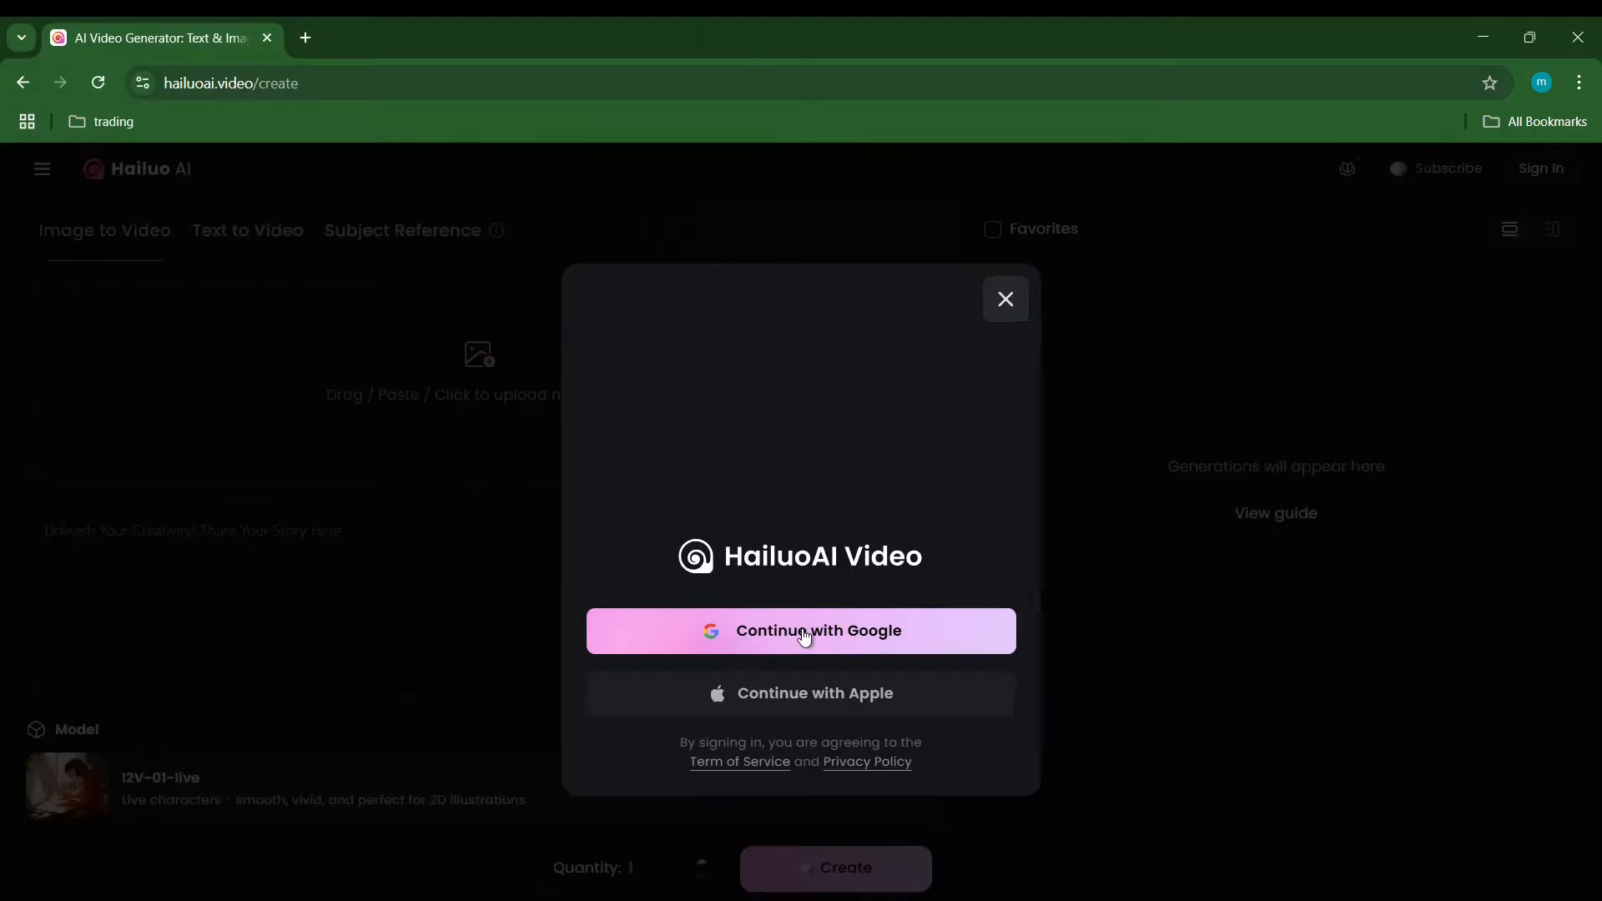
click(803, 630)
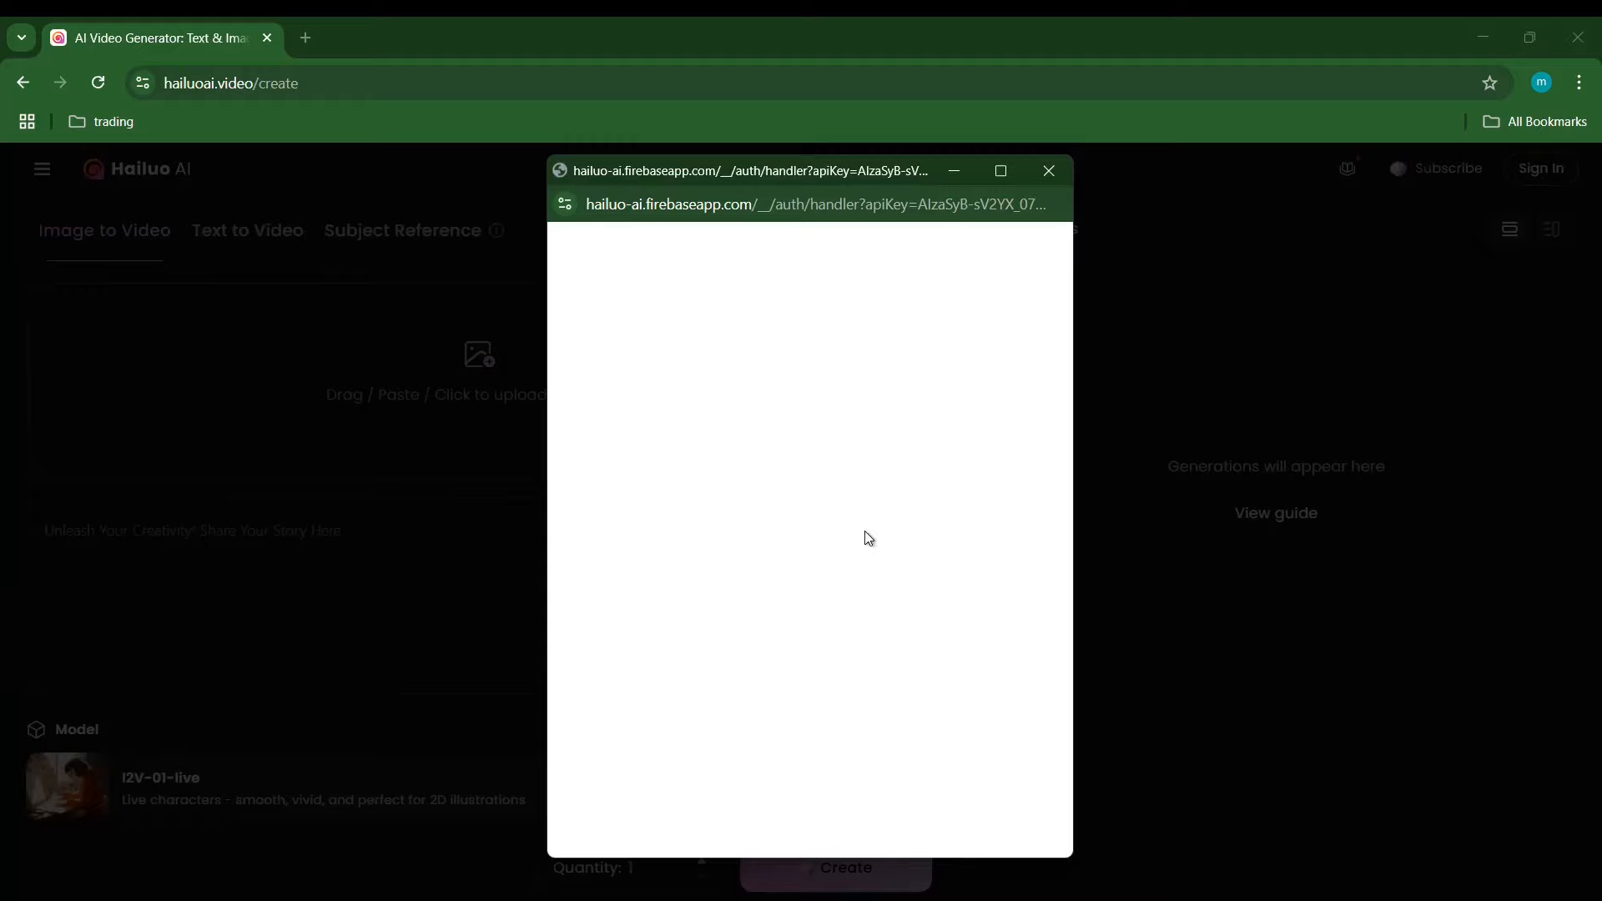
click(794, 484)
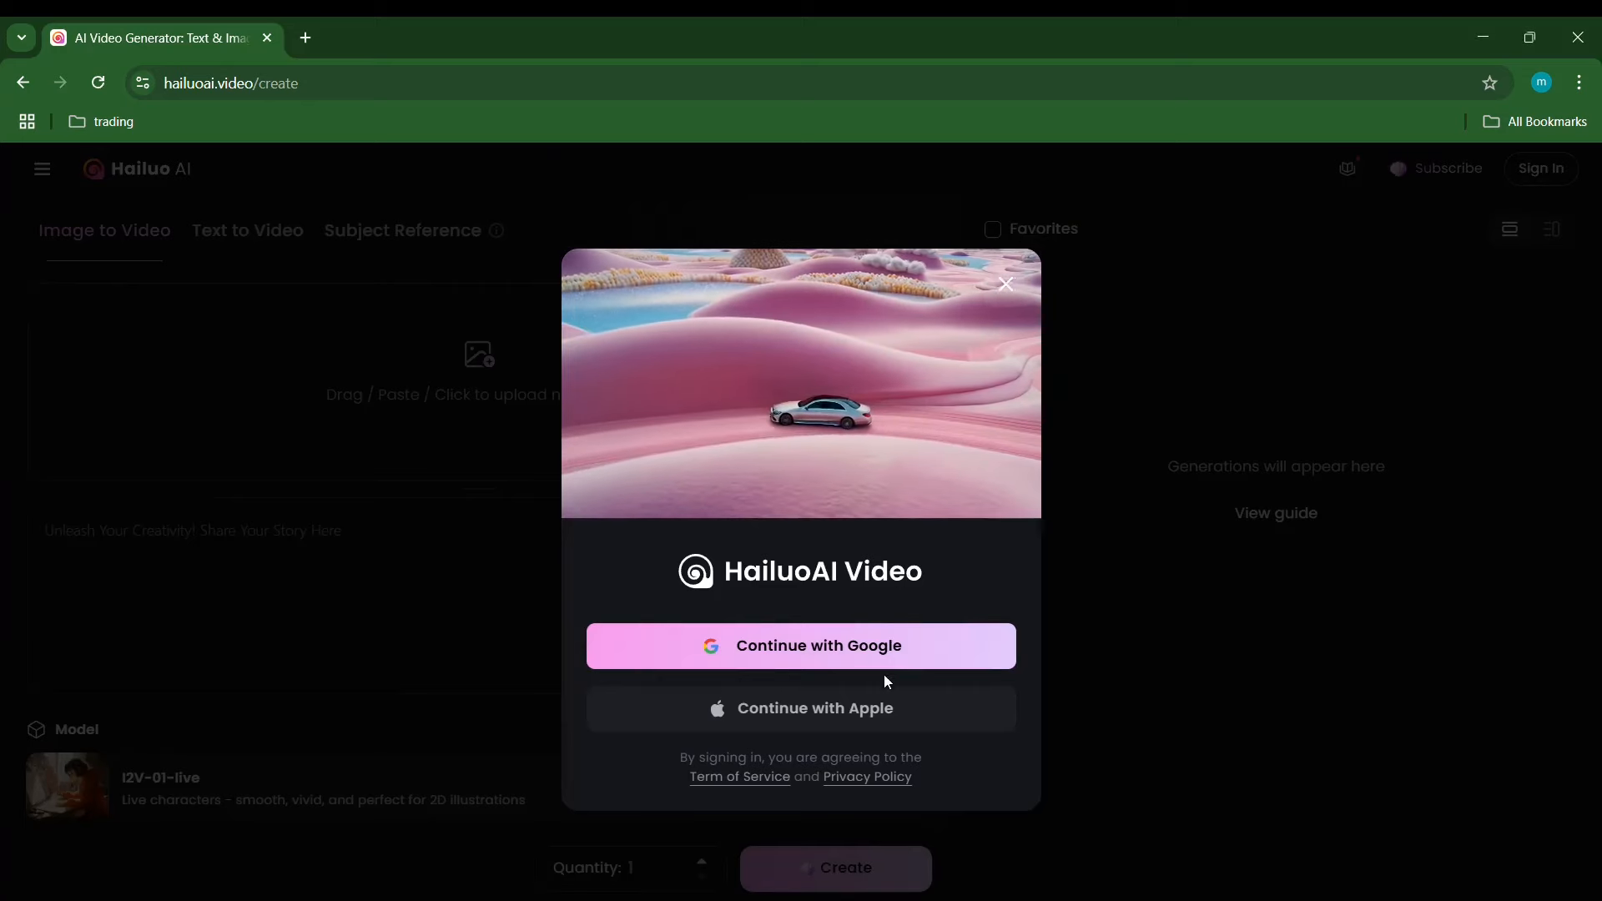
Review the storyline guide's scene prompts and its recommended tools for images, animated videos, narration voice, and merging video with voice.
key(alt+Tab)
key(Tab)
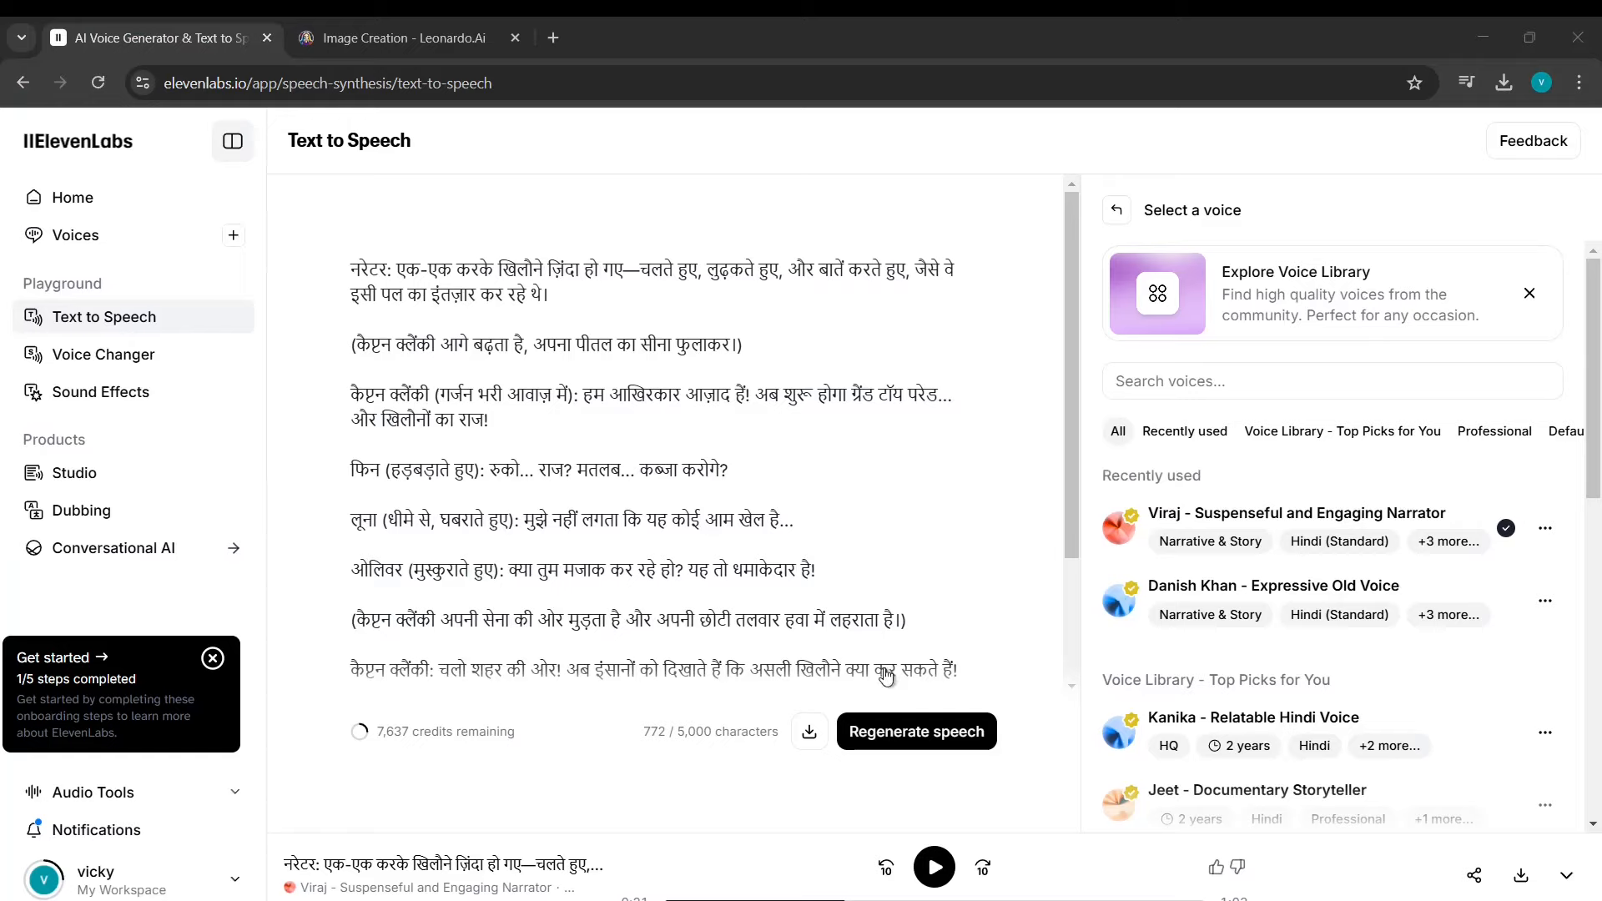
key(alt+Tab)
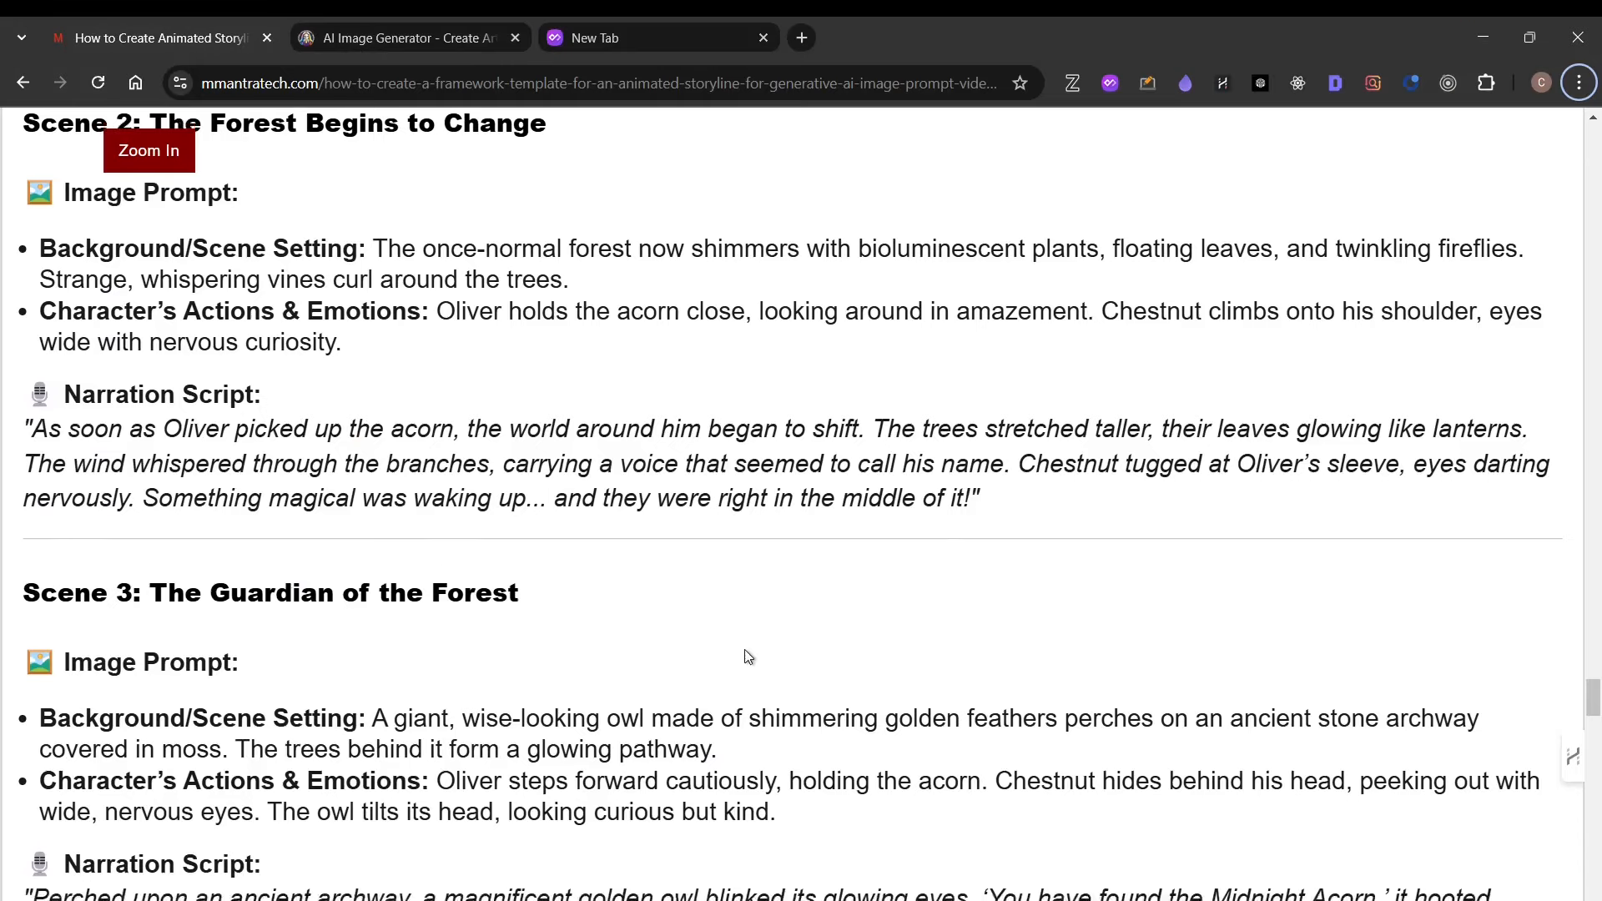
scroll(745, 654, down, 4)
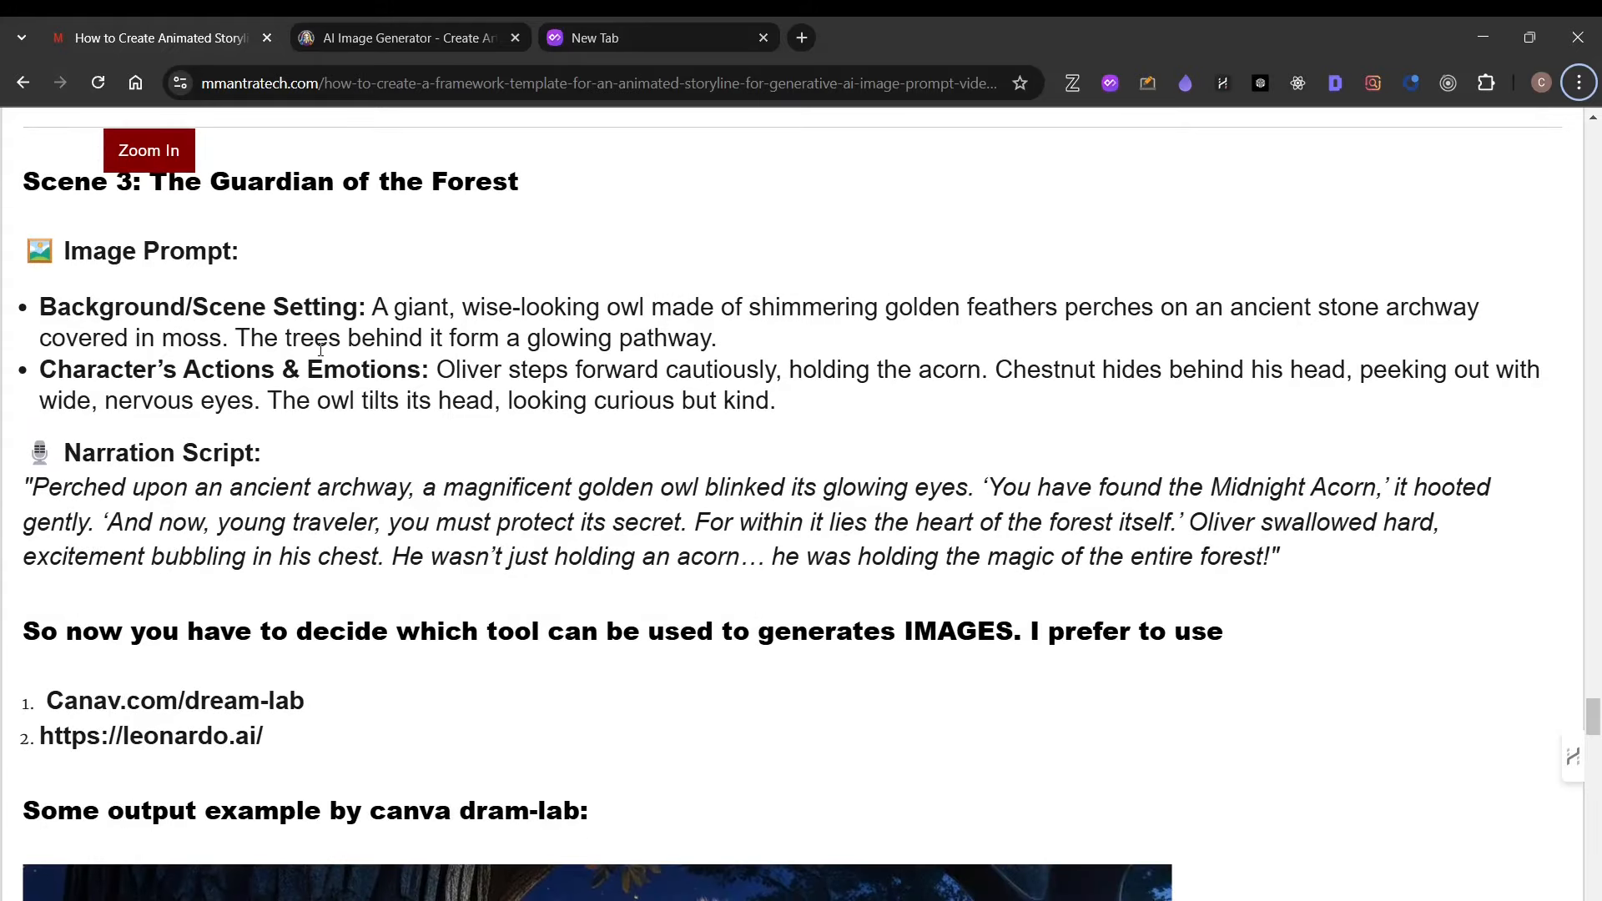
scroll(321, 350, down, 15)
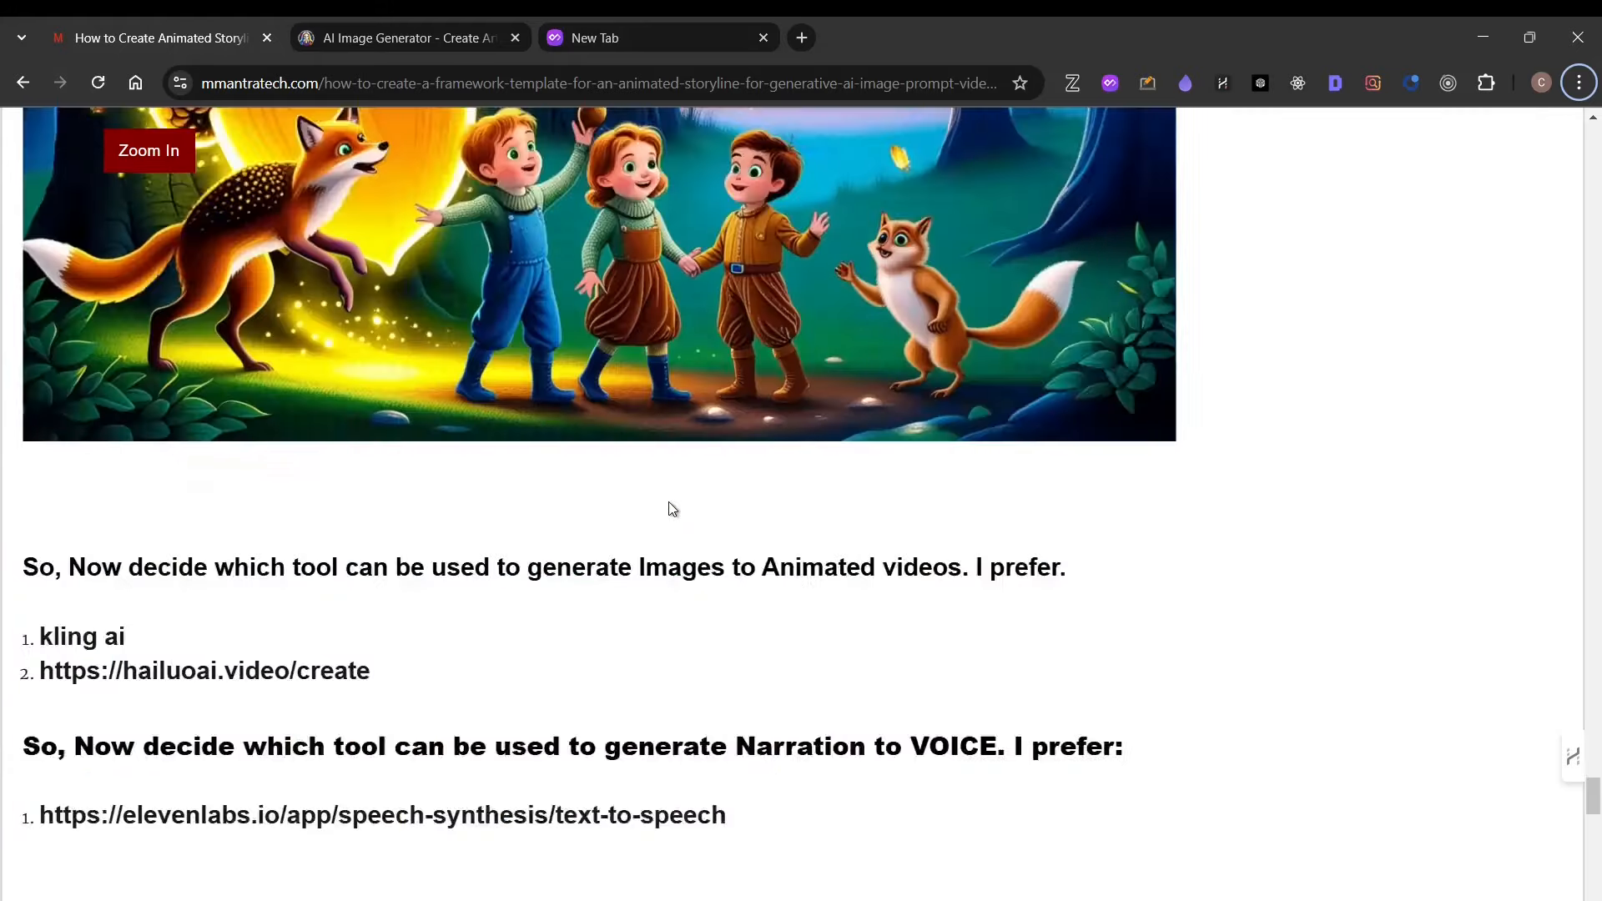
scroll(672, 509, down, 4)
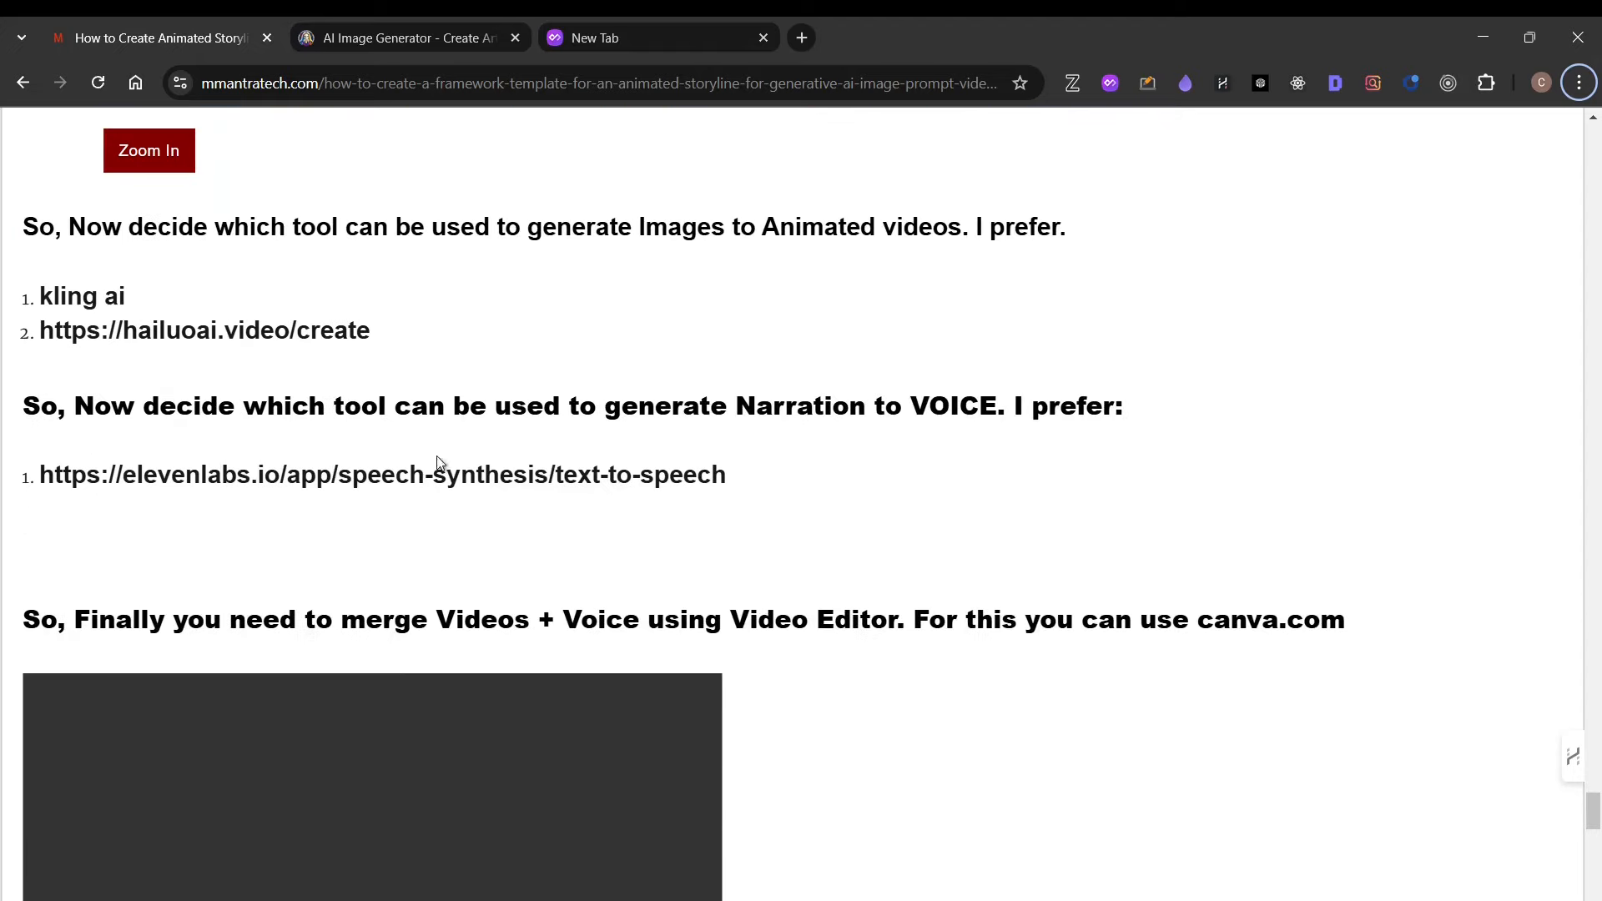
scroll(511, 518, up, 4)
scroll(513, 517, down, 5)
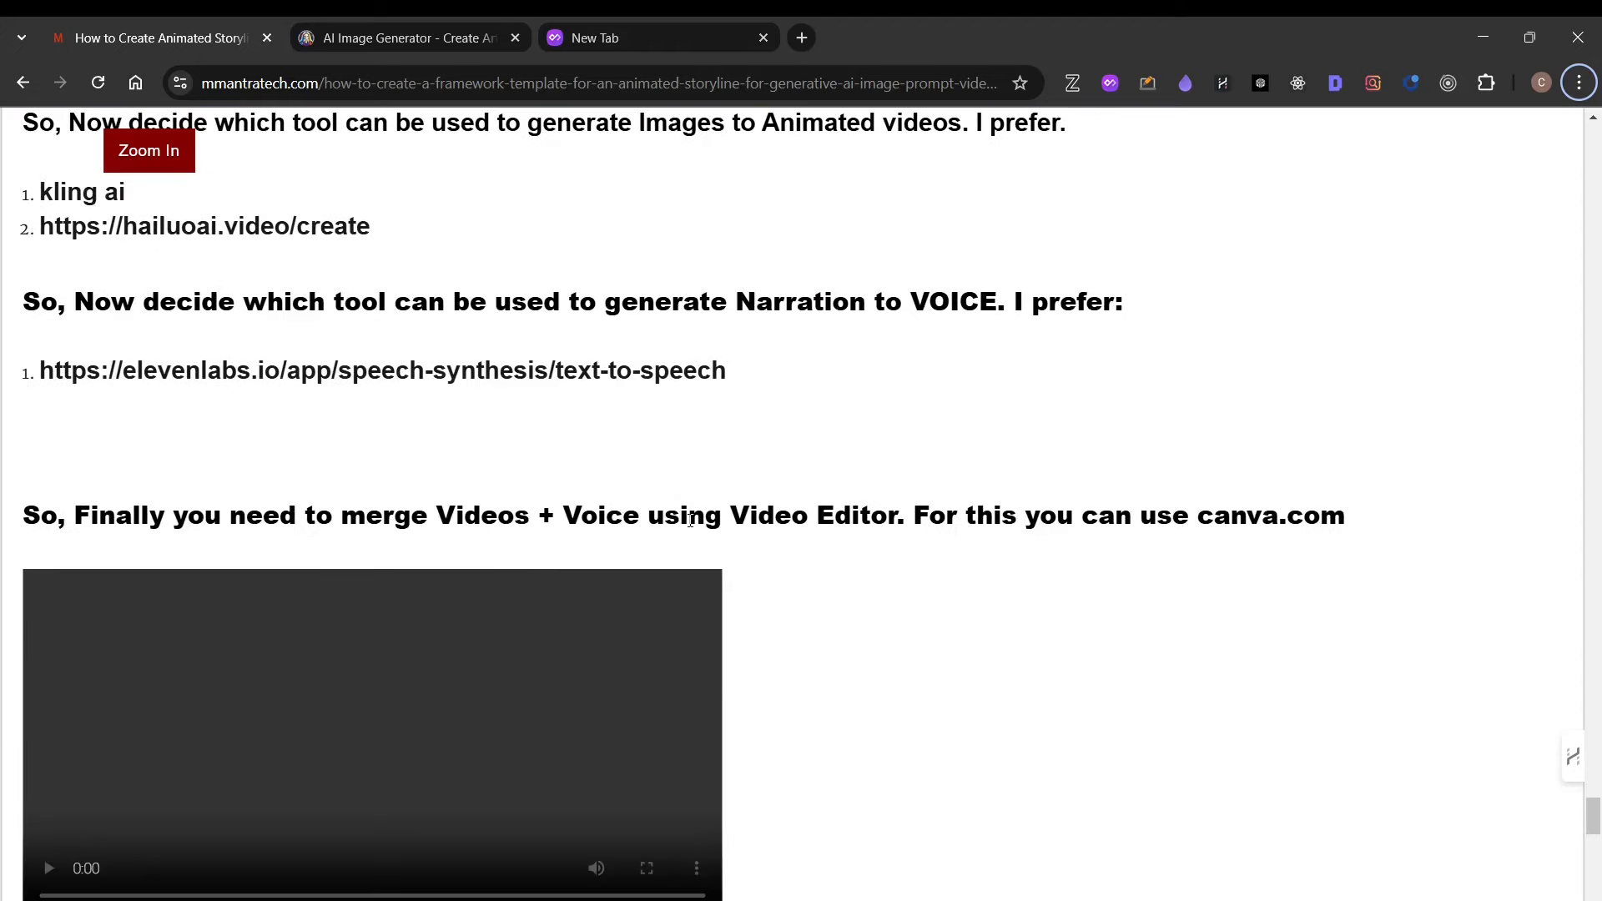
scroll(803, 531, down, 2)
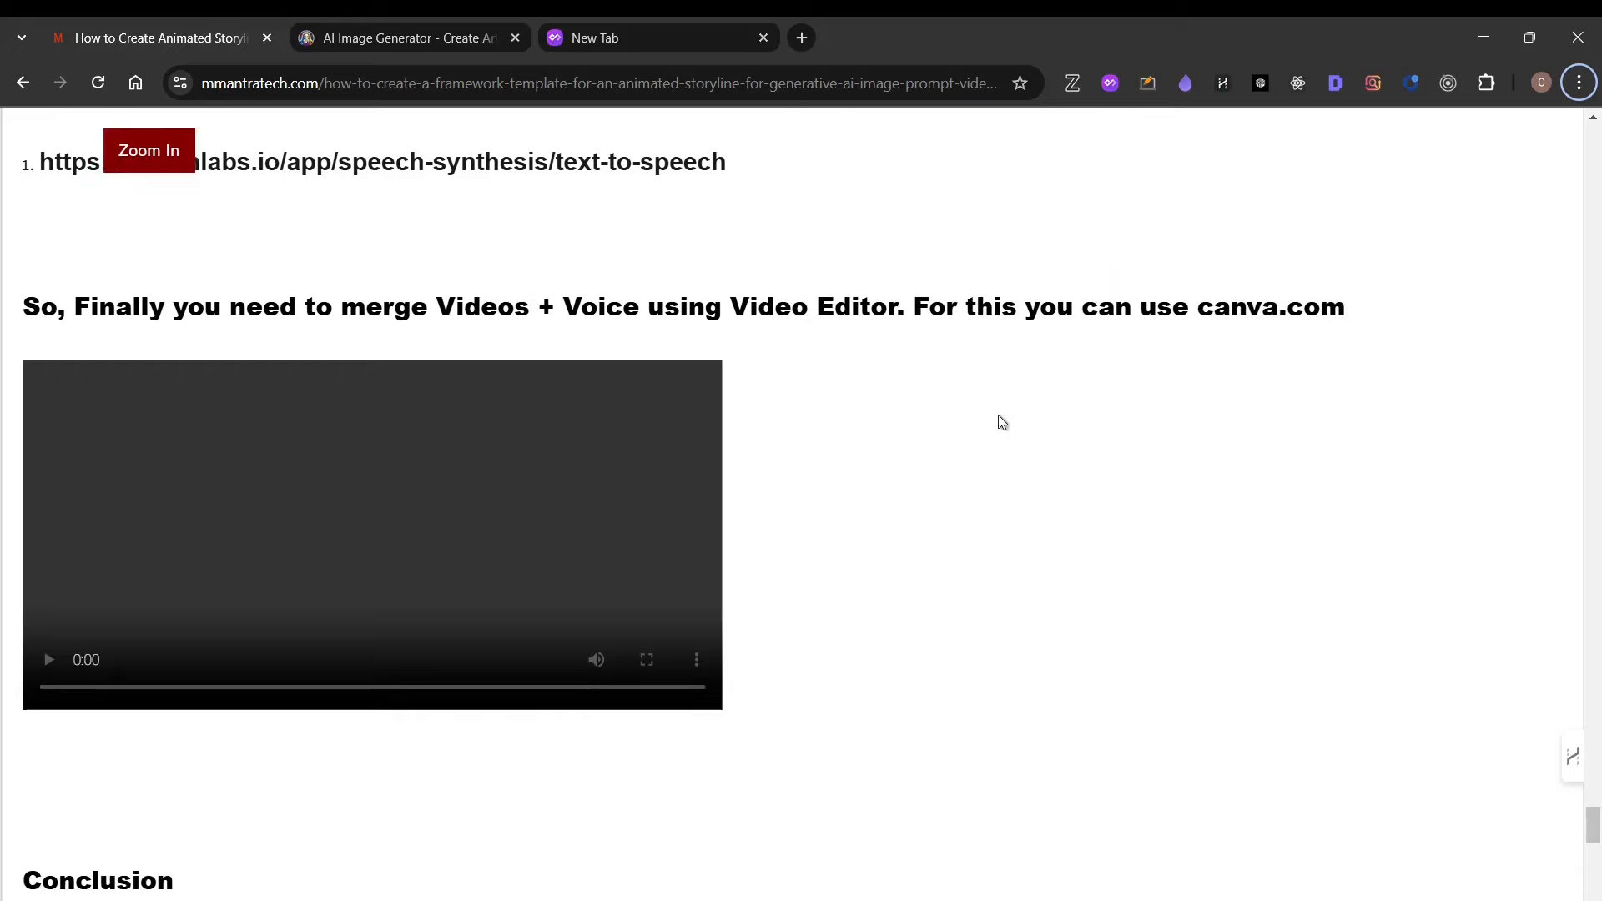
In the signed-in Hailuo AI window, upload the Leonardo Boo Crew's Secret Hideout image and paste the copied Hindi narration as its prompt.
key(alt+Tab)
key(alt+Tab)
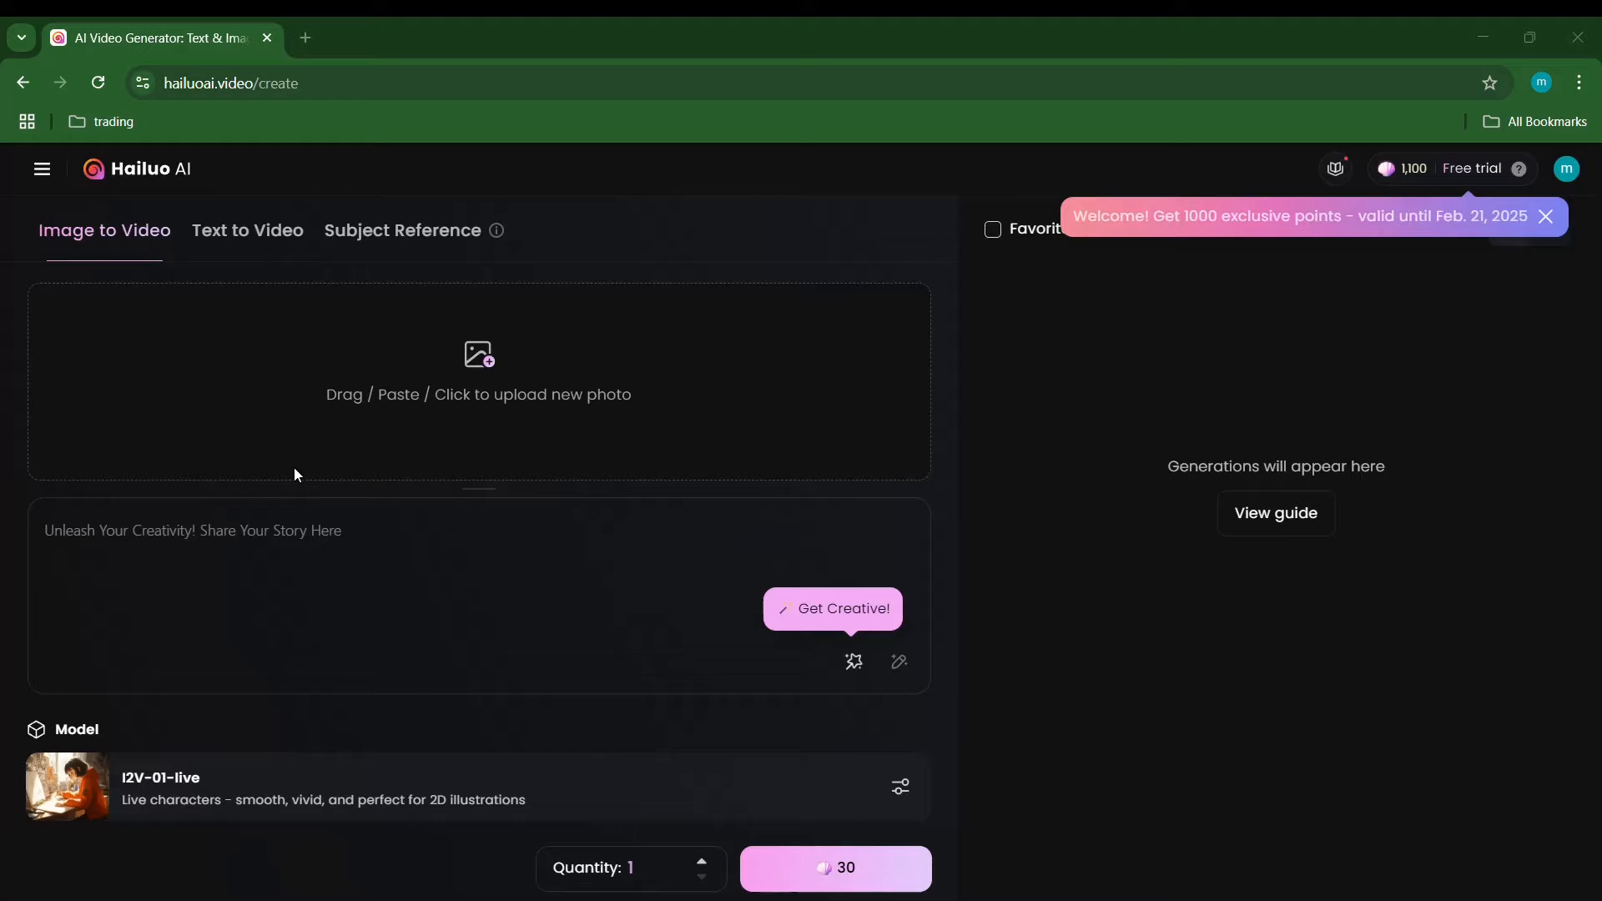
click(354, 375)
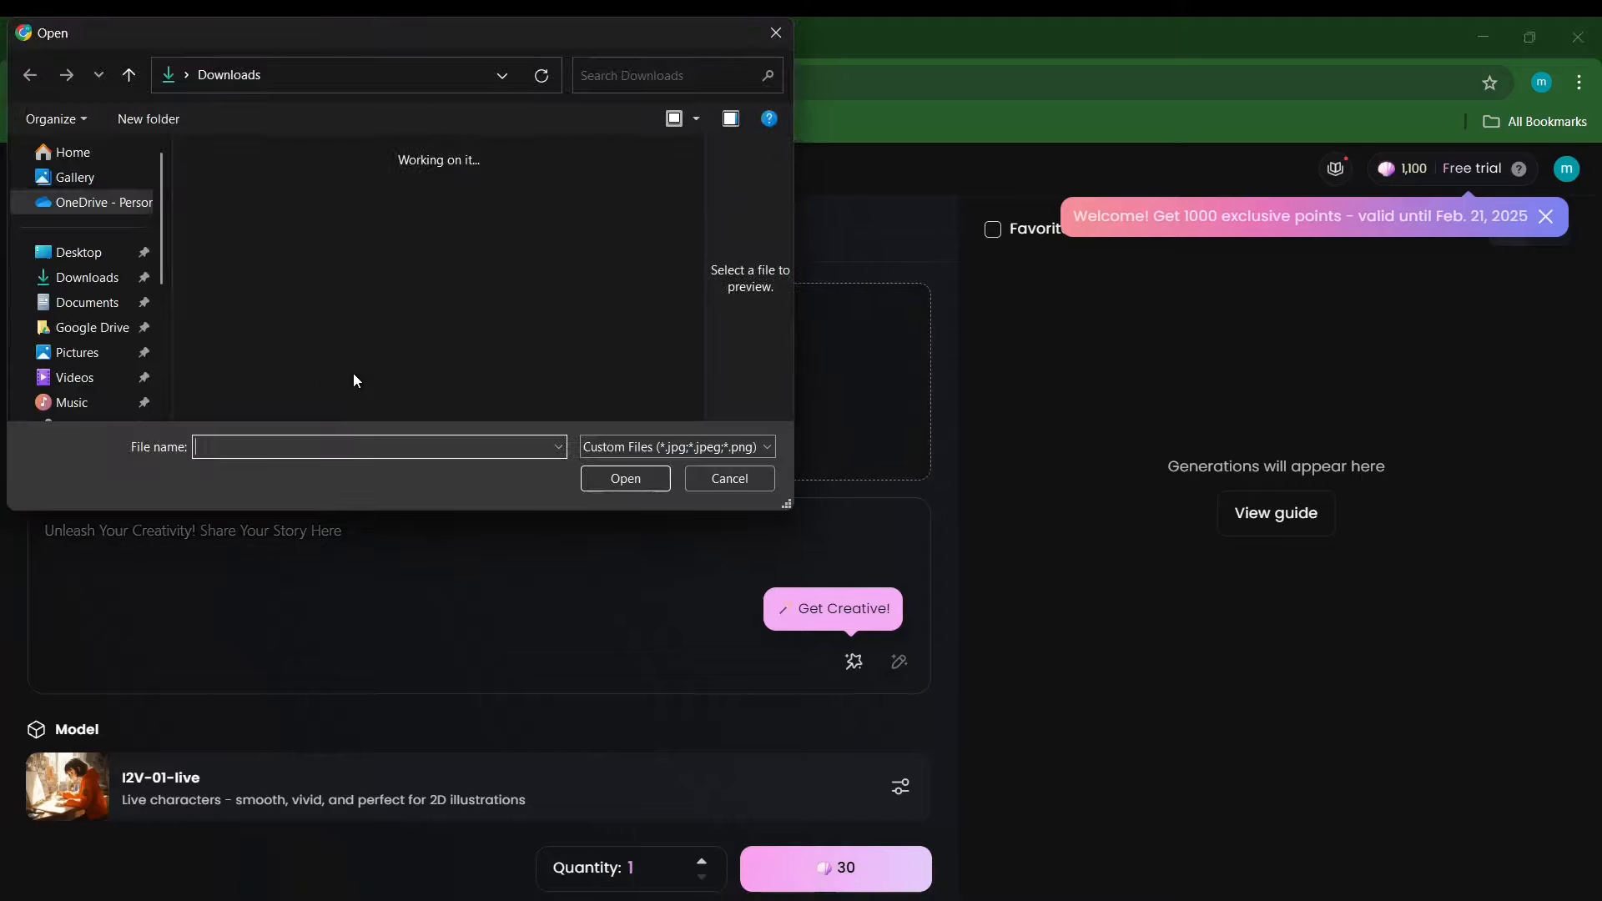
double_click(301, 267)
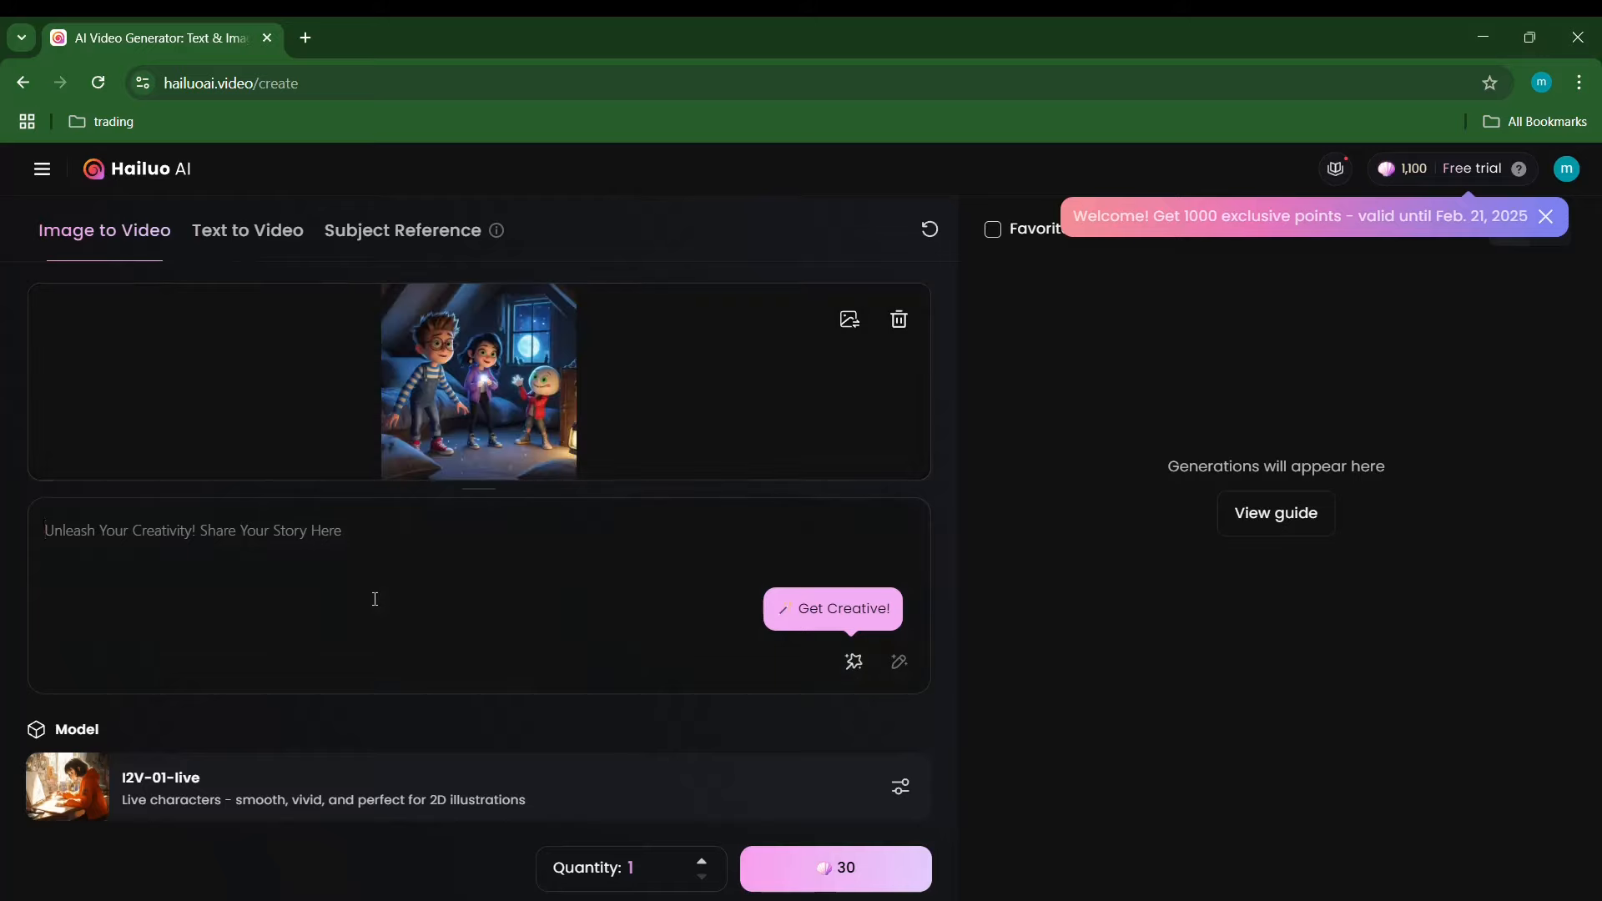
key(super+v)
key(Down)
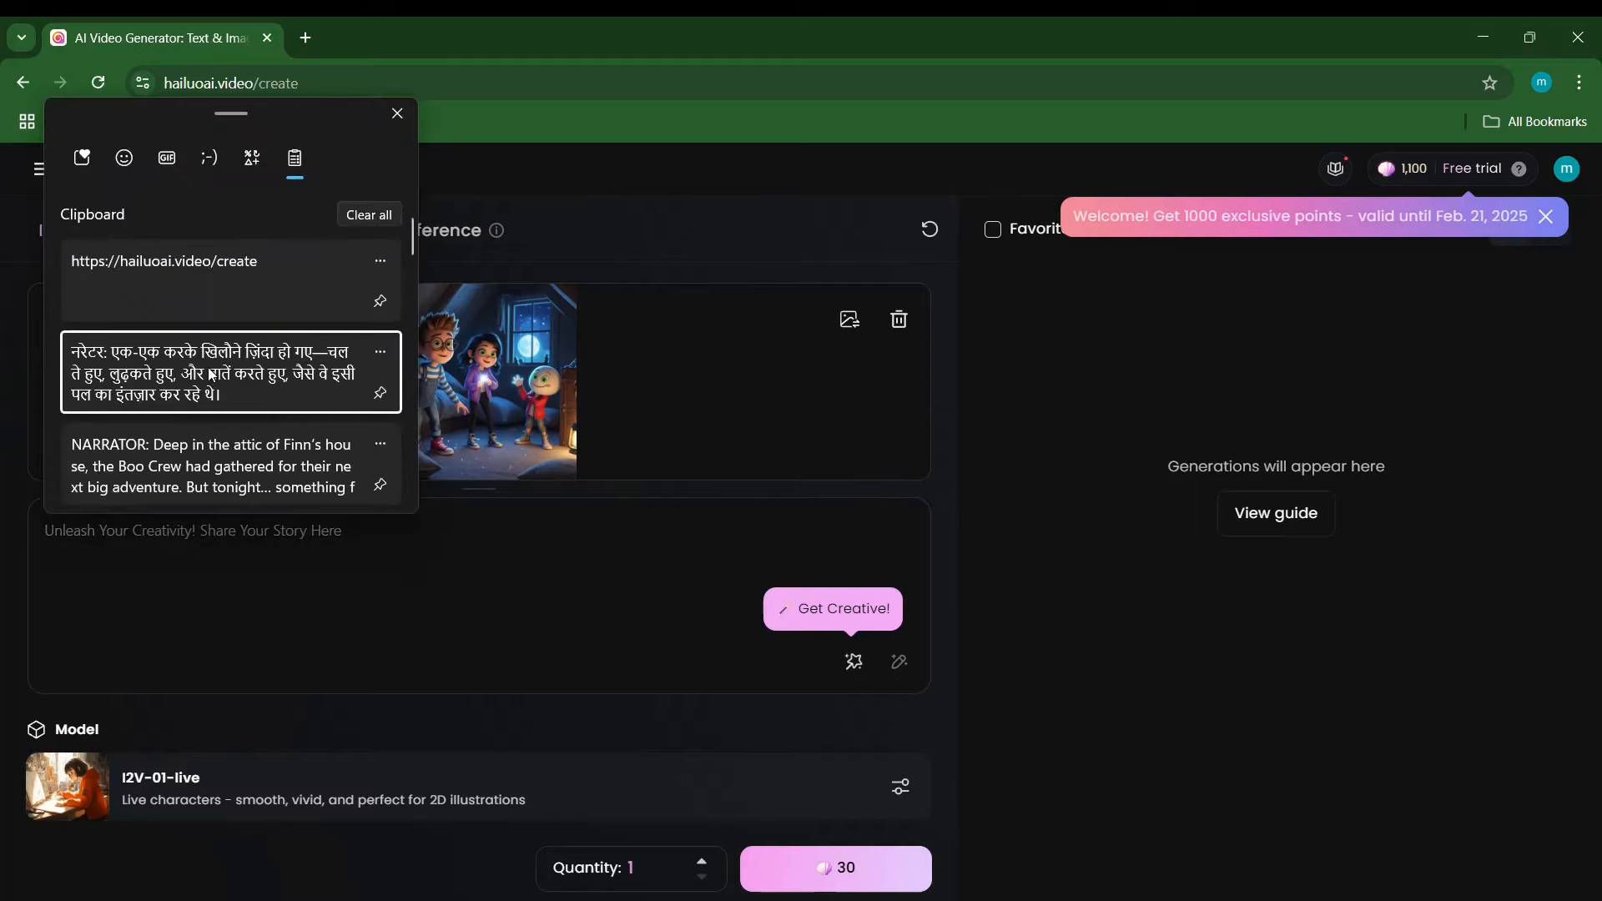
key(Return)
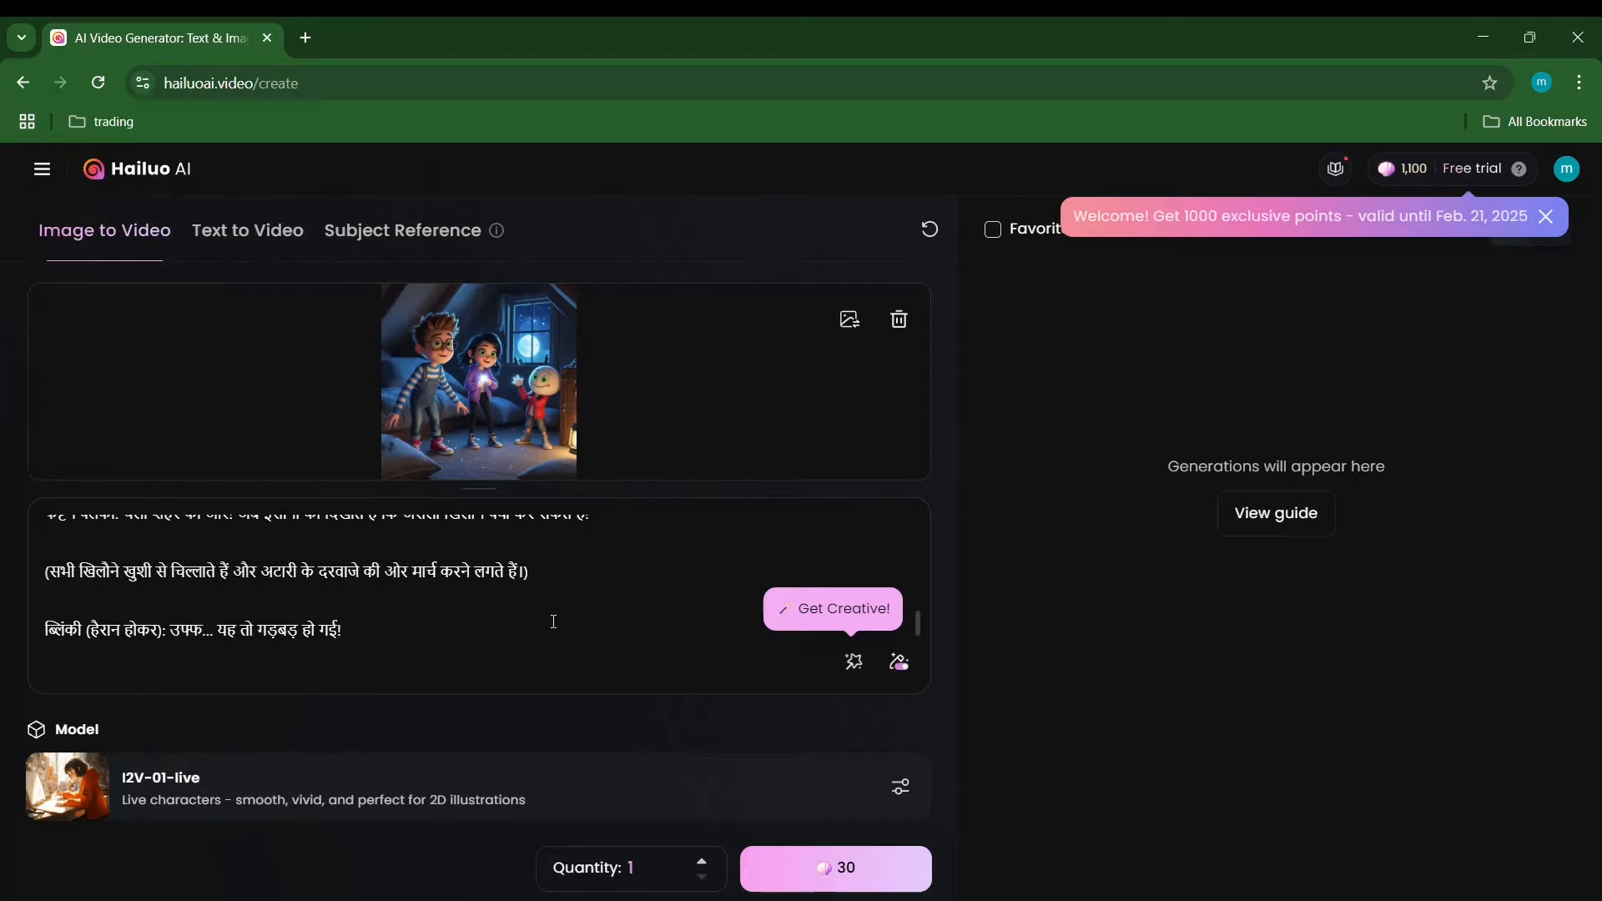
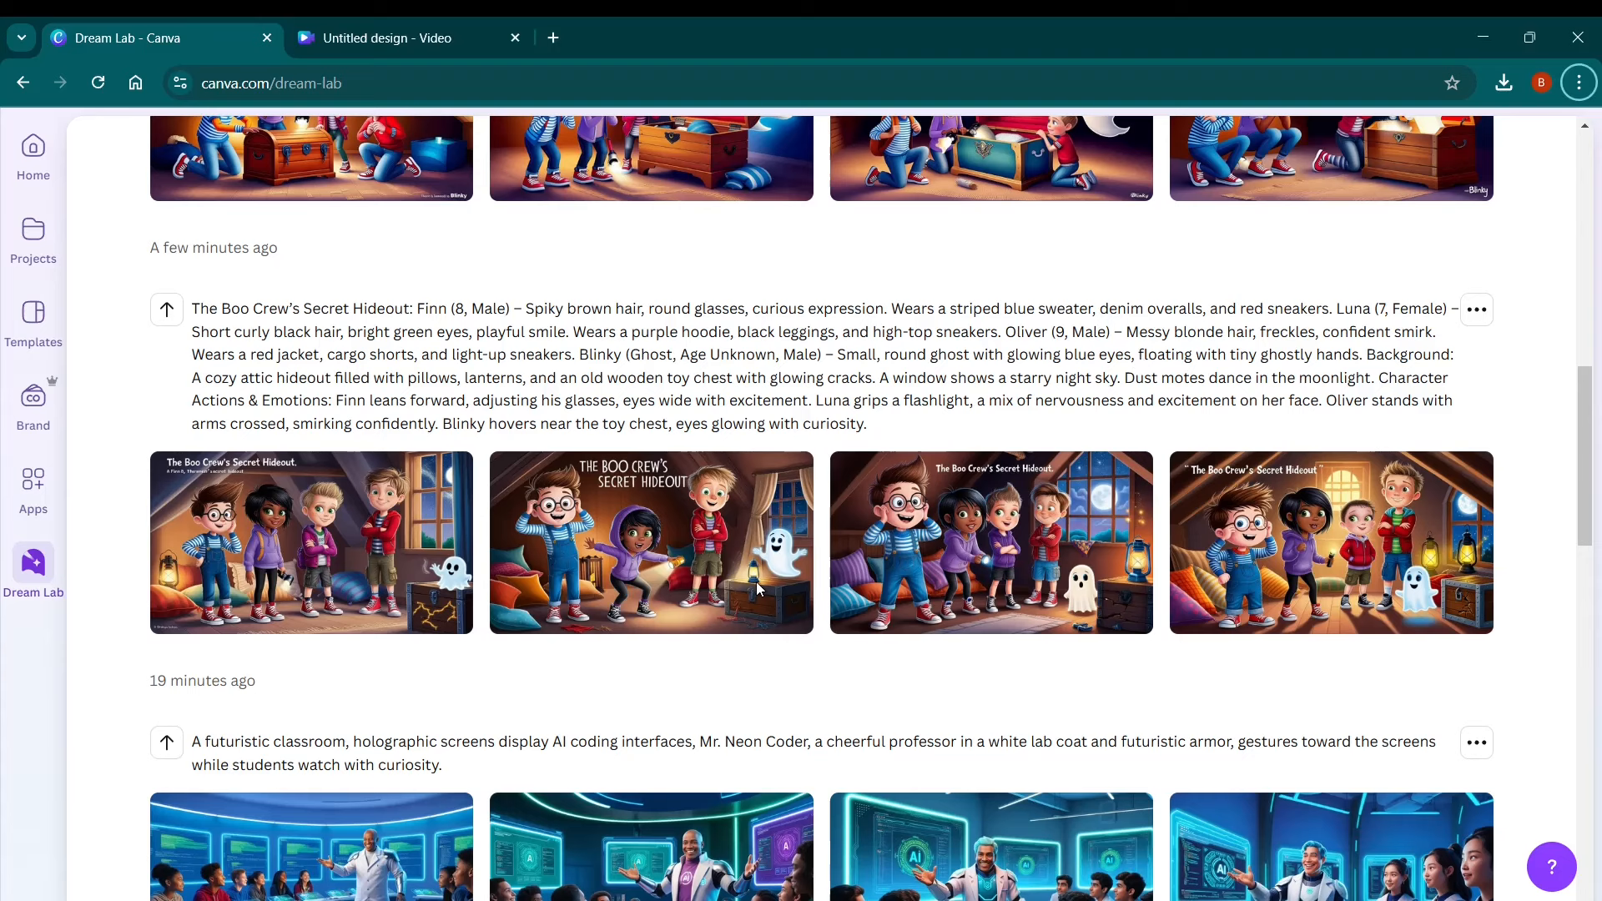
Review the Chest Awakens and Boo Crew's Secret Hideout images in Canva Dream Lab, viewing the third chest image enlarged, and check the prompt.
scroll(1579, 405, up, 3)
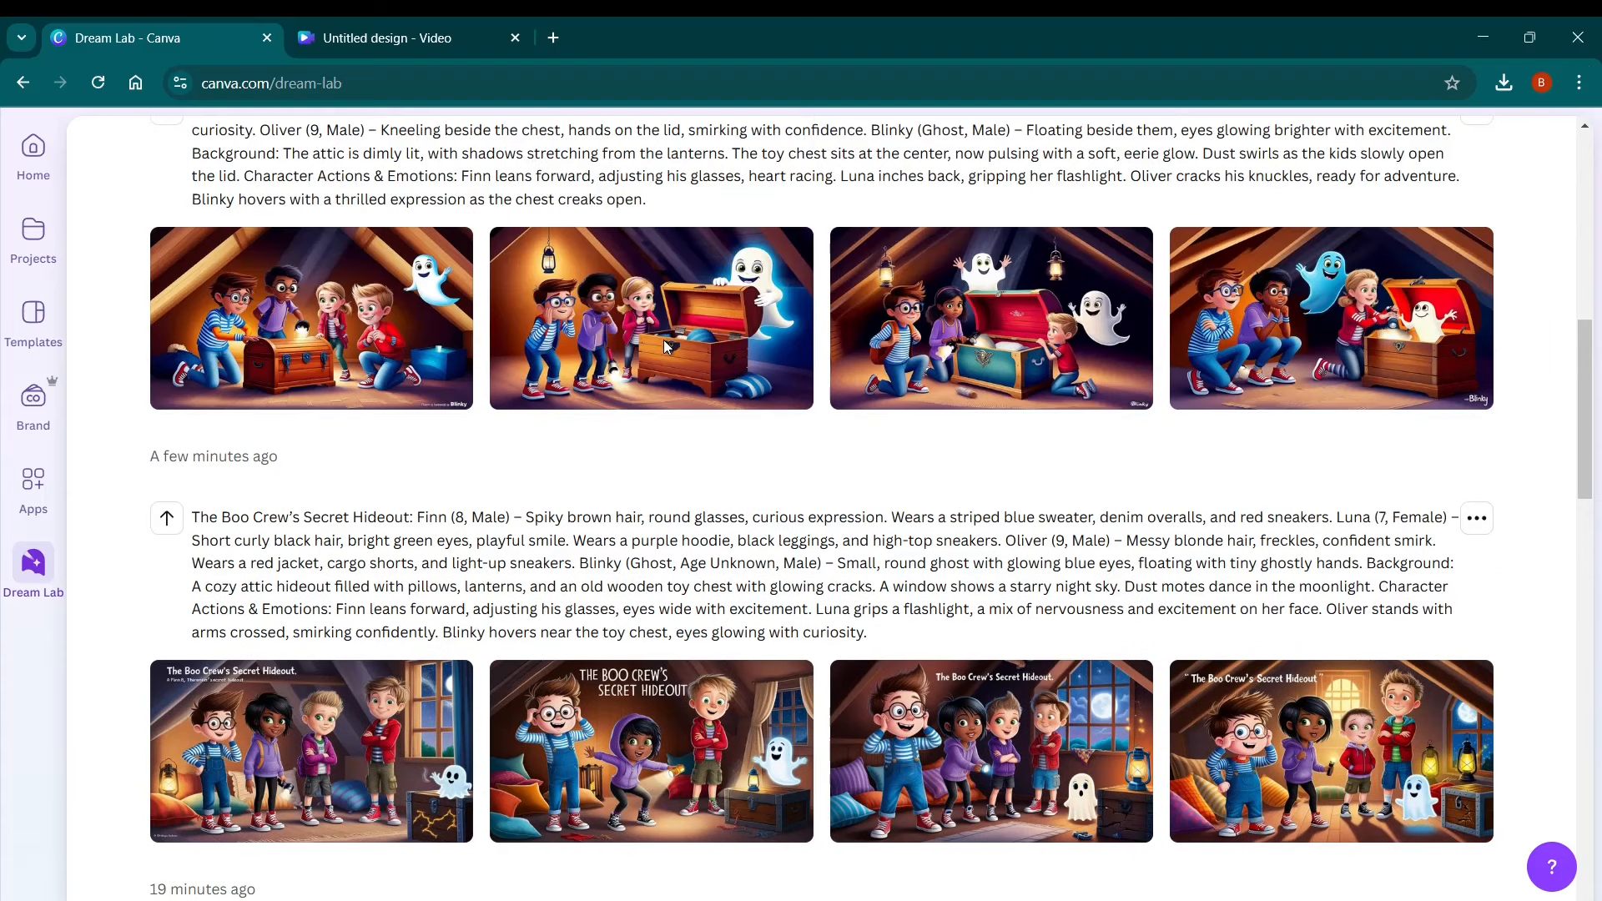
click(995, 340)
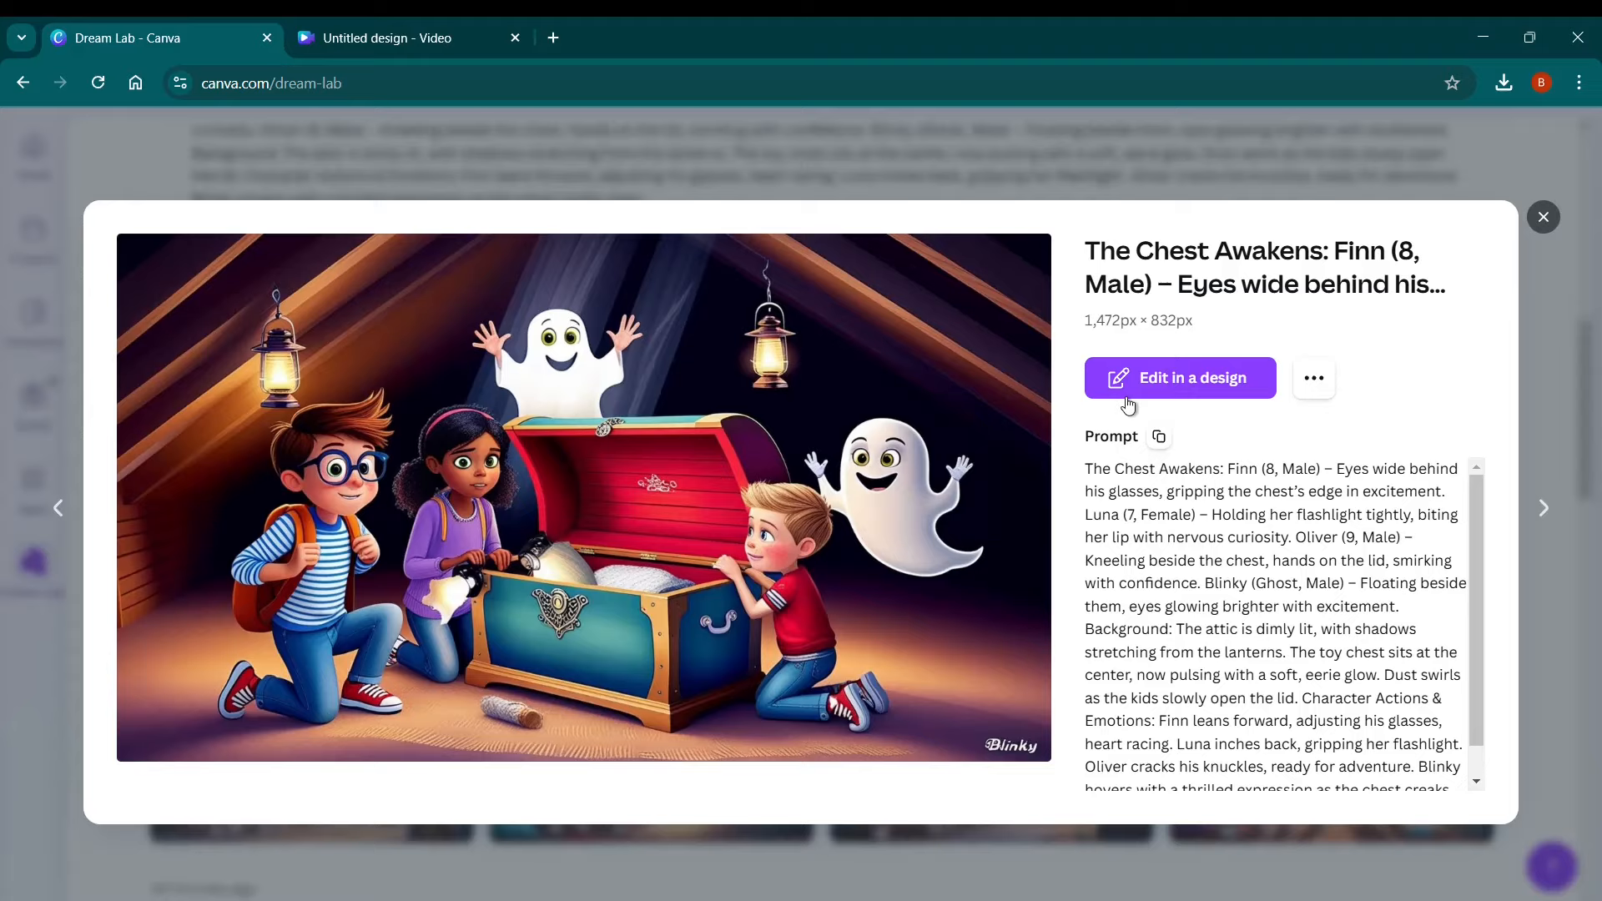
click(1543, 218)
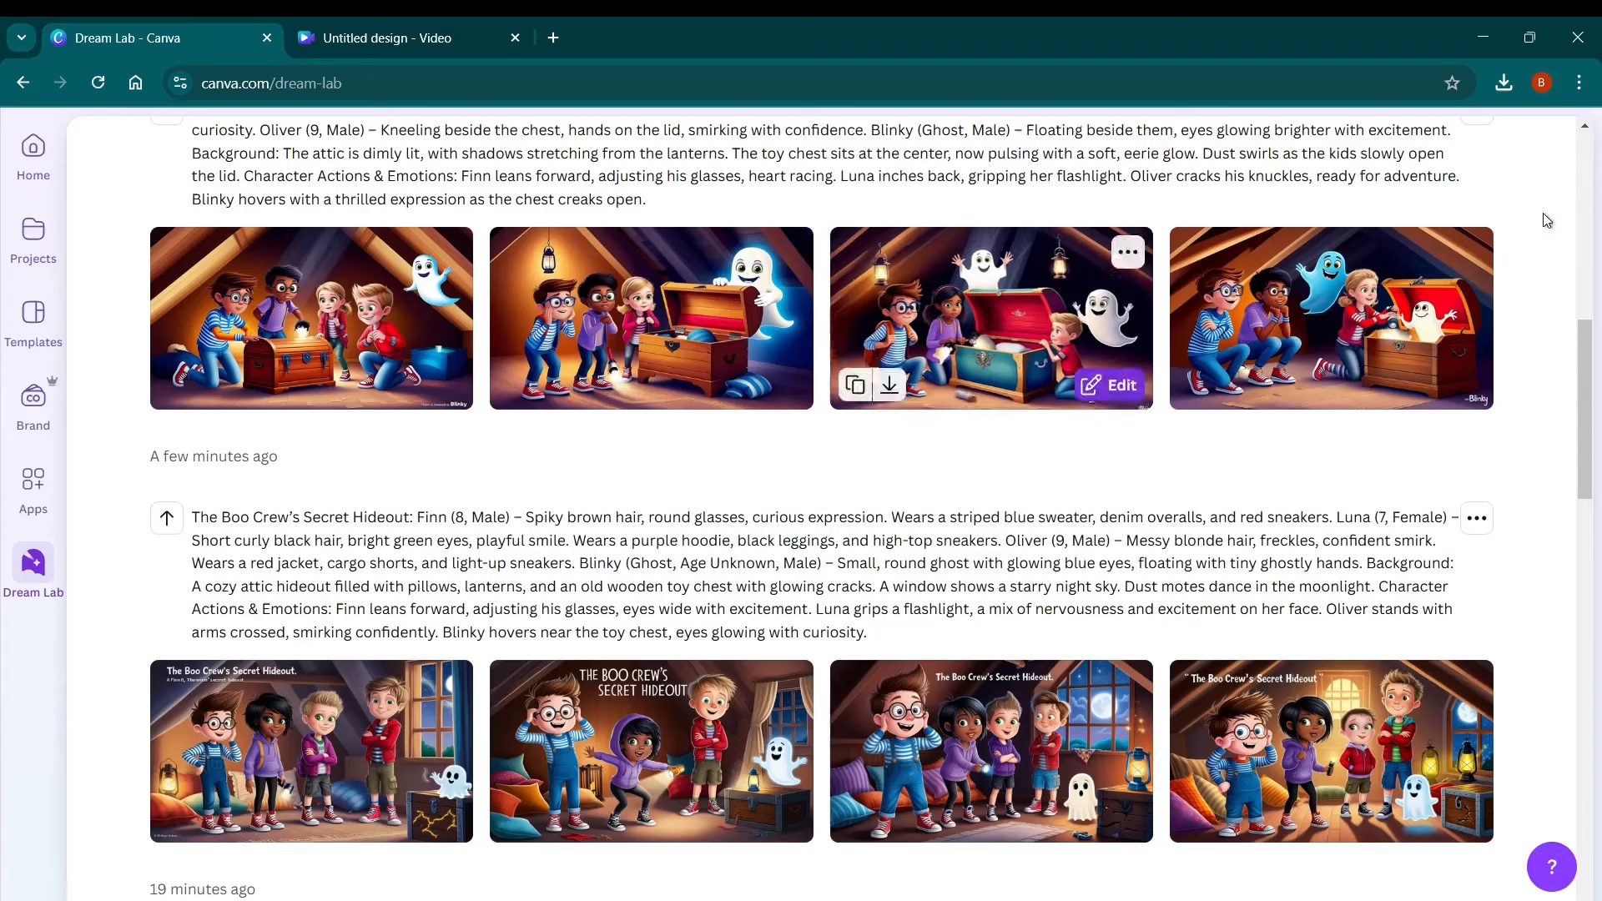
scroll(1008, 447, up, 5)
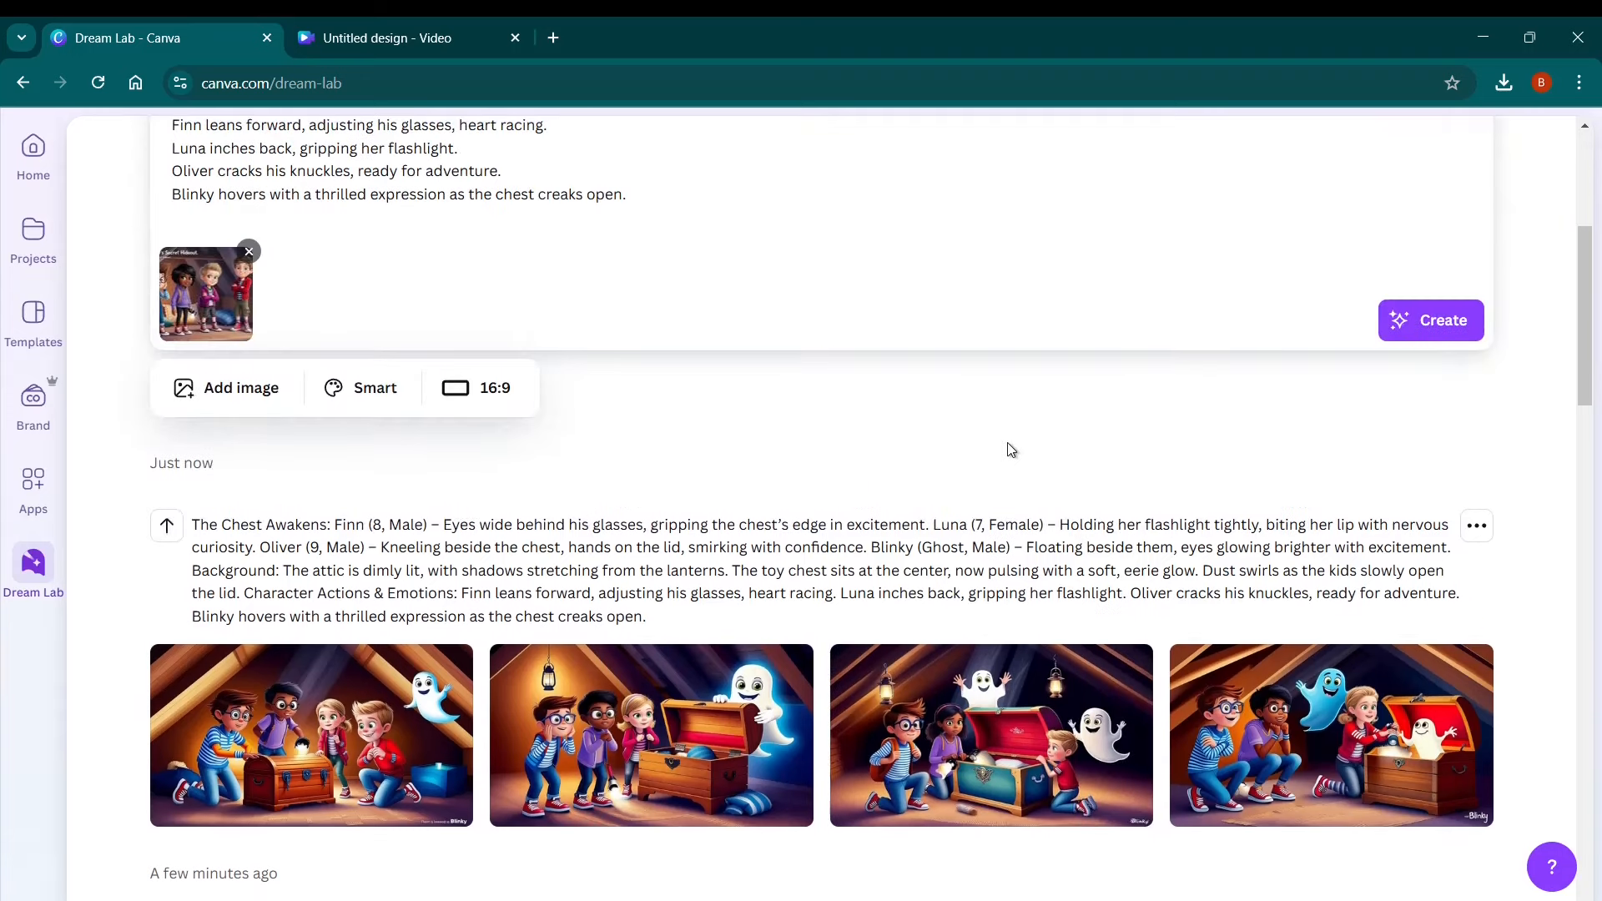
scroll(1008, 449, up, 3)
scroll(965, 565, up, 3)
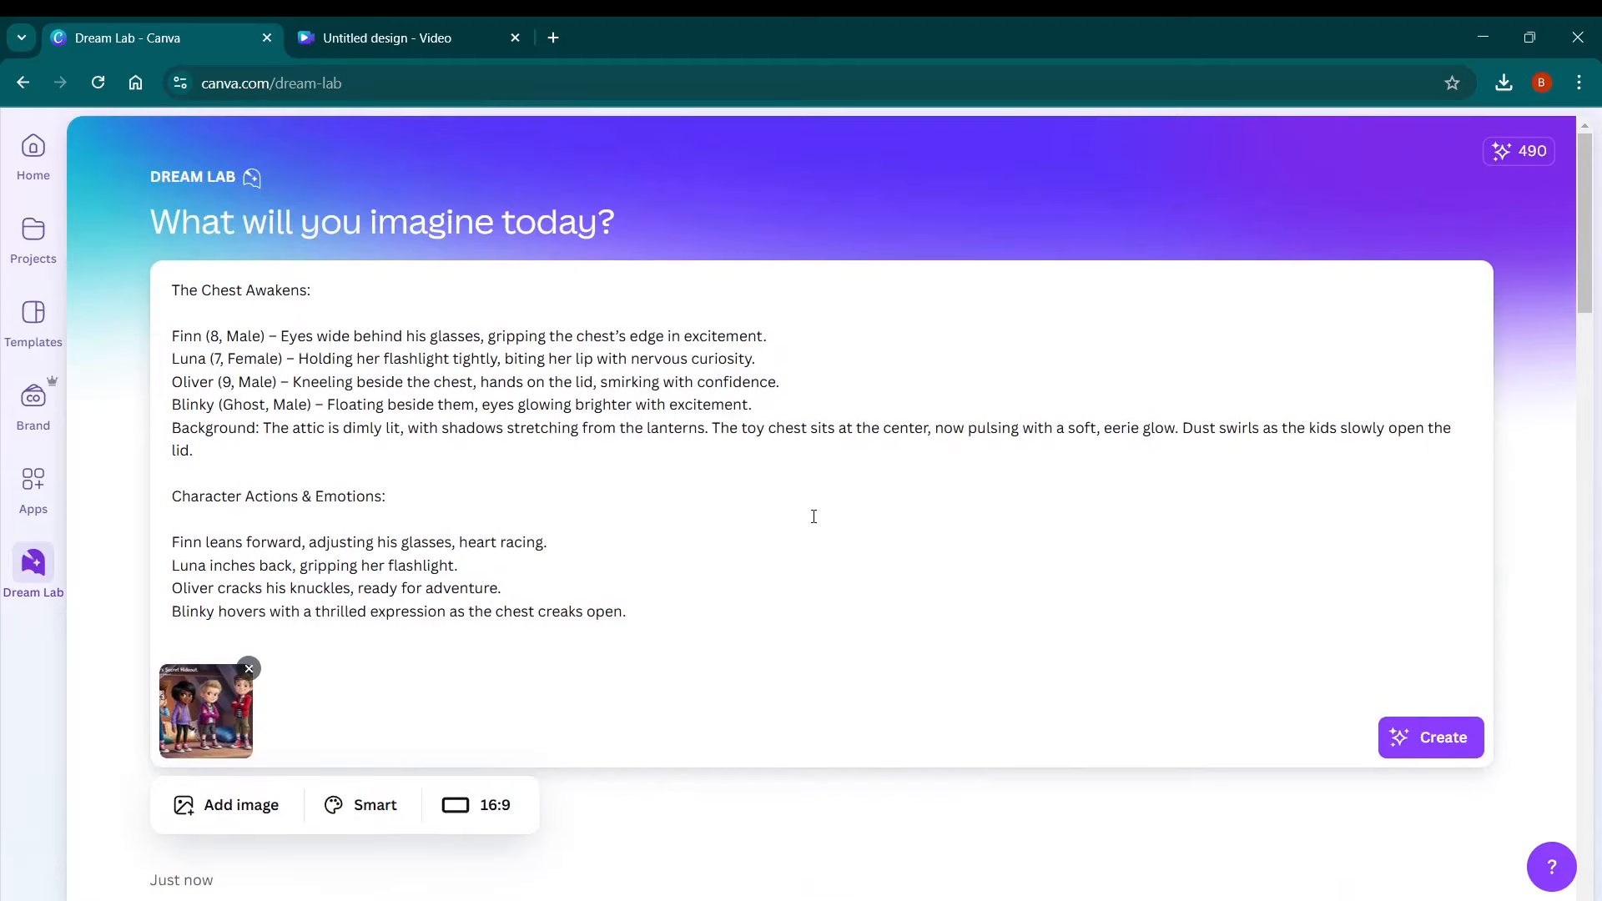
scroll(816, 521, down, 9)
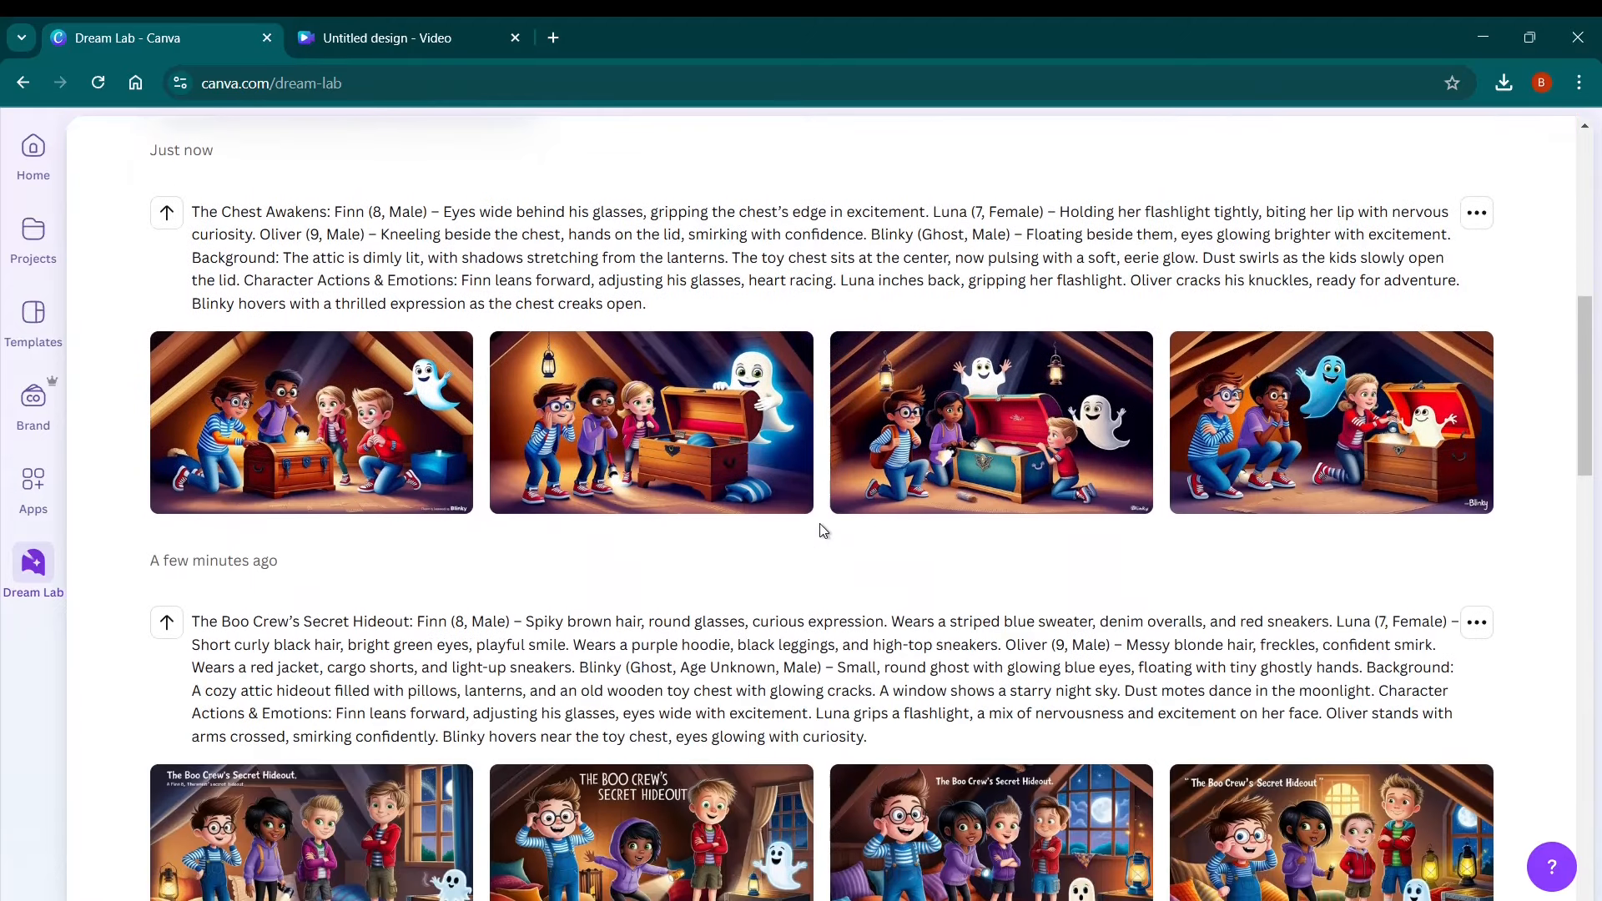
scroll(823, 531, down, 3)
Check the video generation progress in Hailuo AI, and revisit Canva Dream Lab, the storyline guide and the Leonardo.Ai homepage.
key(alt+Tab)
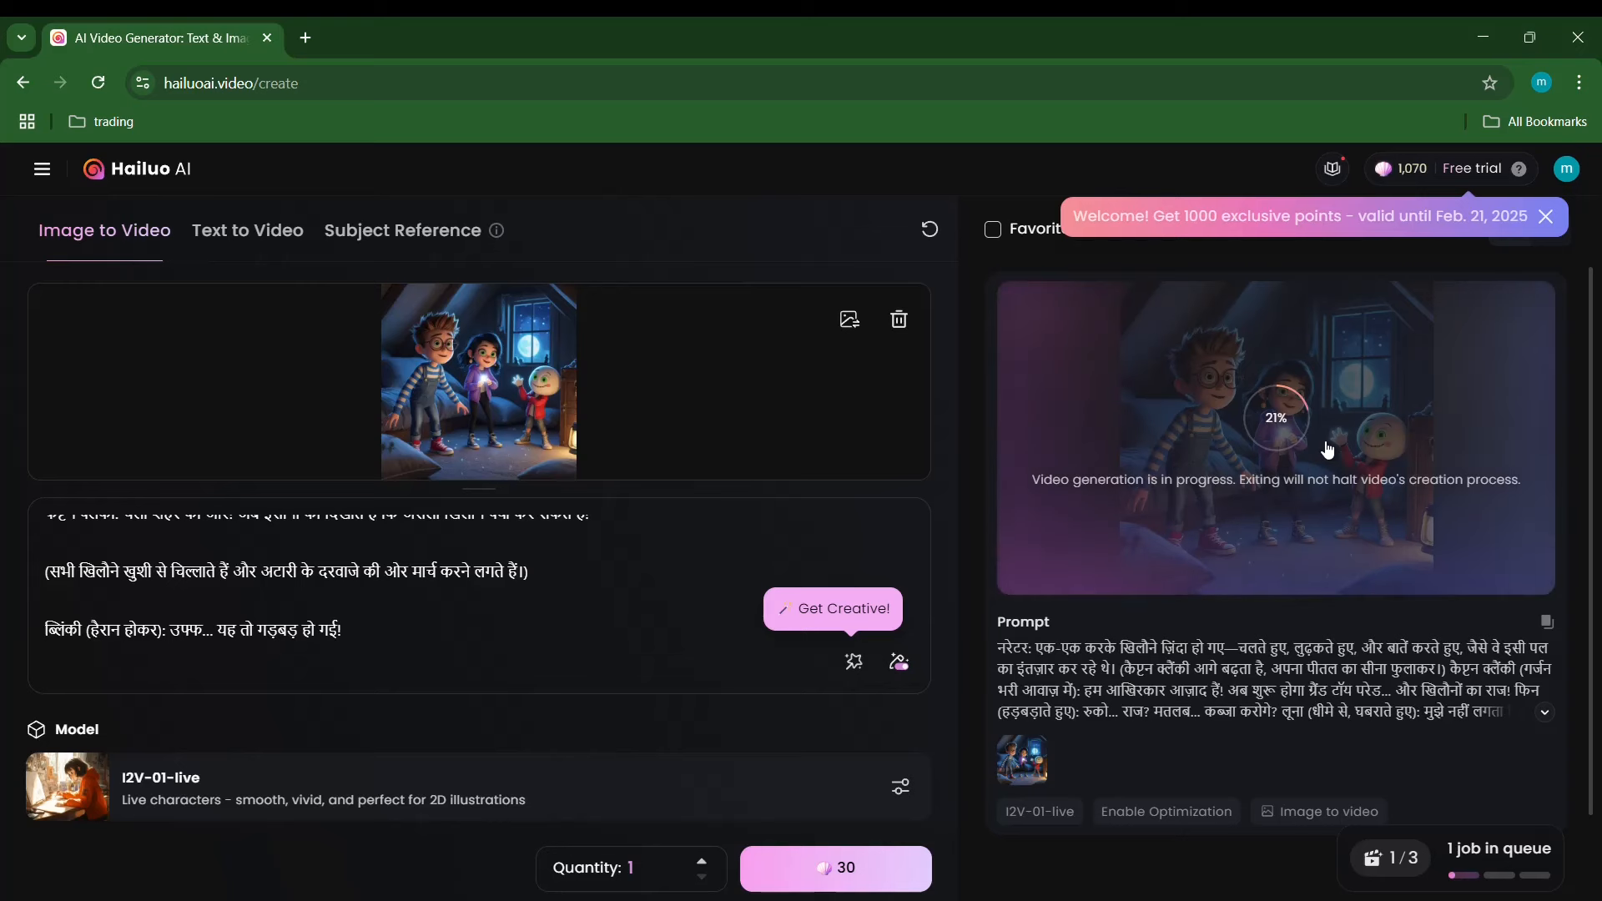
key(alt+Tab)
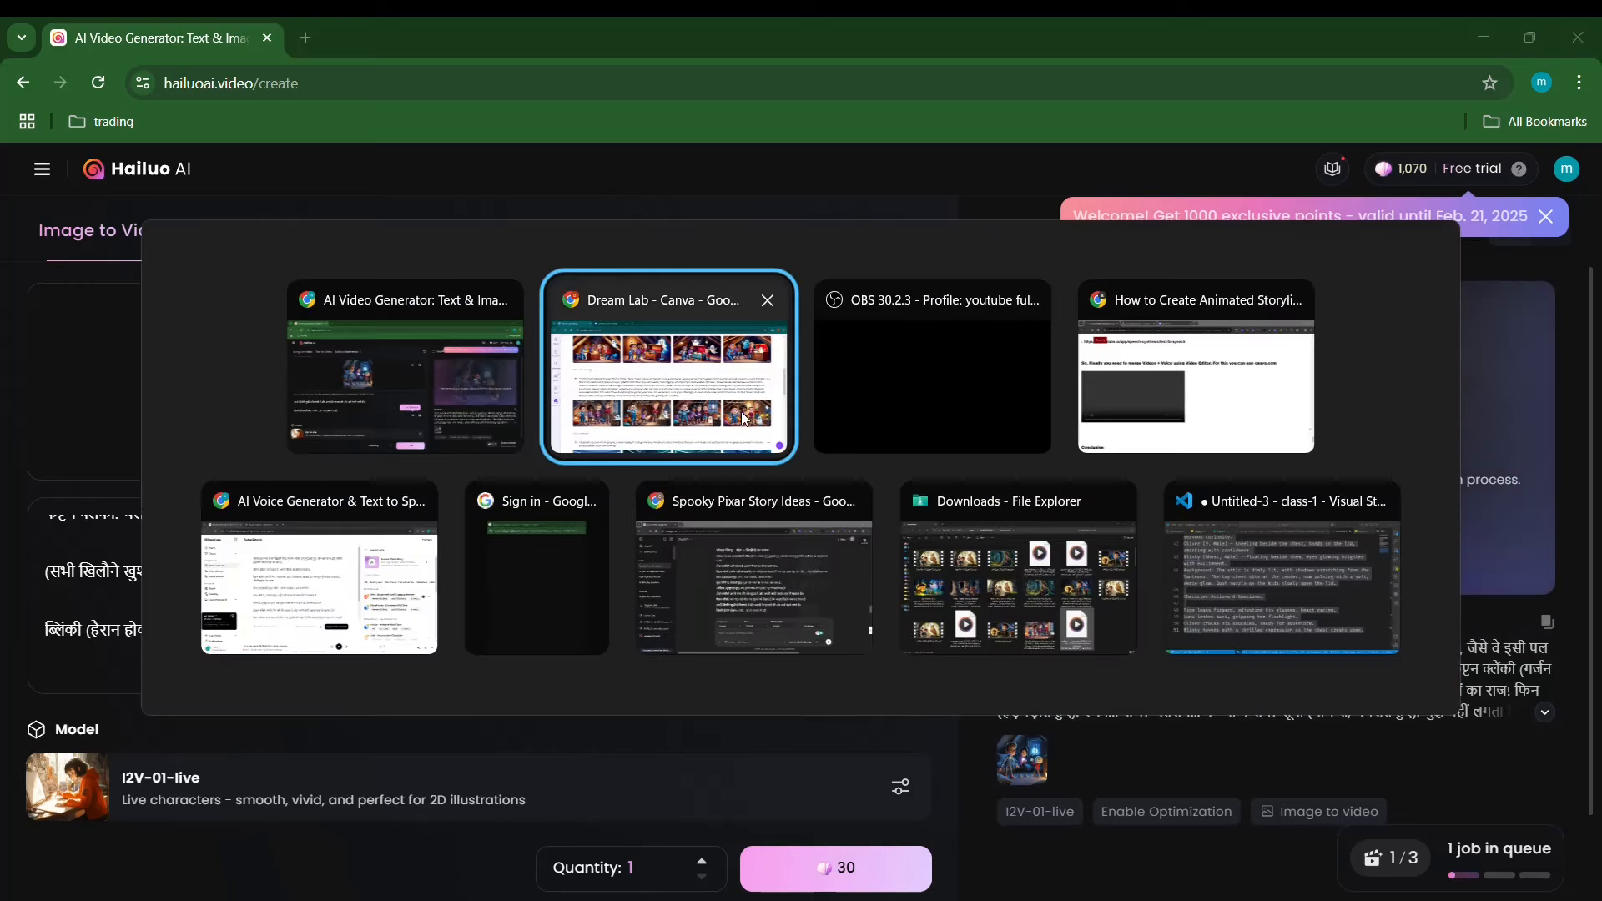
click(689, 408)
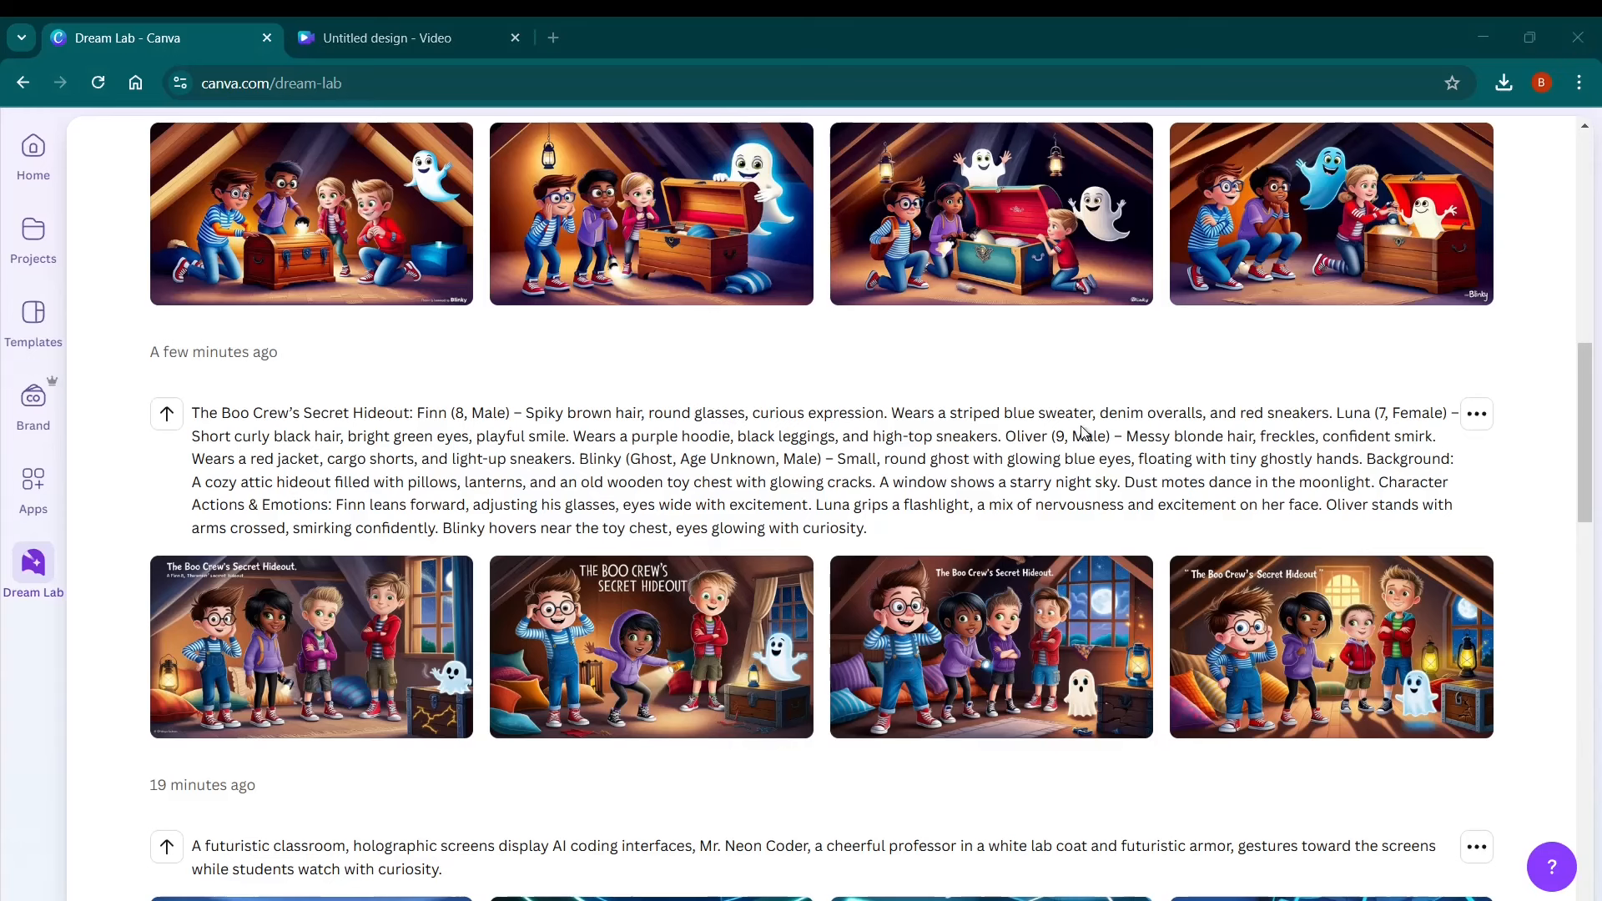
key(alt+Tab)
click(1168, 385)
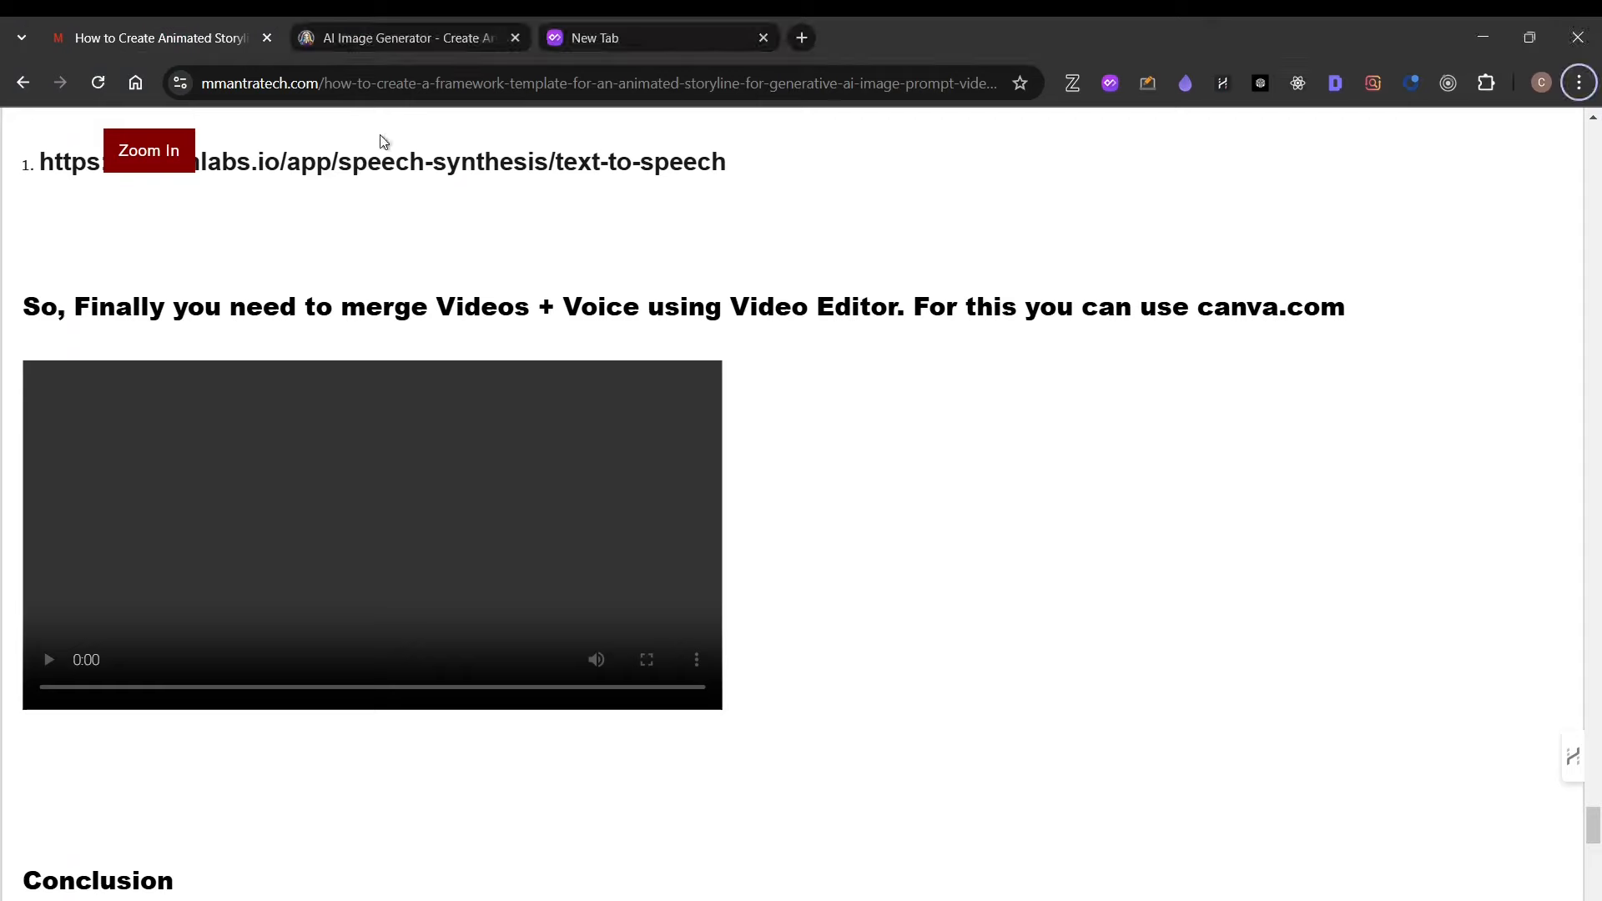
click(399, 37)
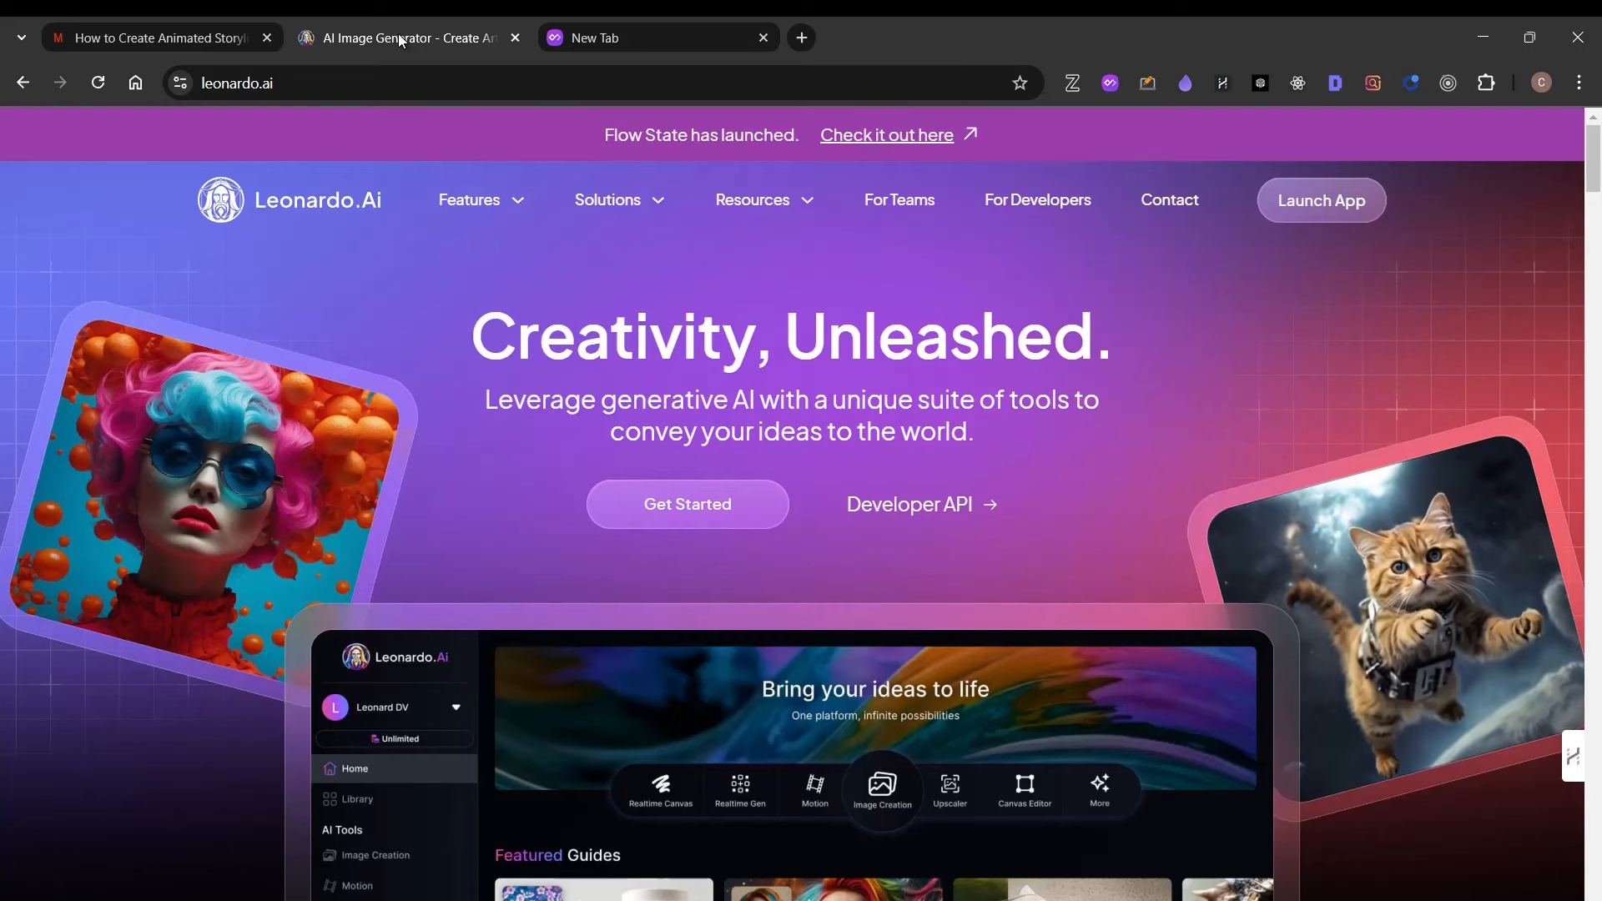
Switch to ElevenLabs, open its home page in a new tab, glance at the Leonardo.Ai images, and open Text to Speech in the new tab.
key(alt+Tab)
click(325, 584)
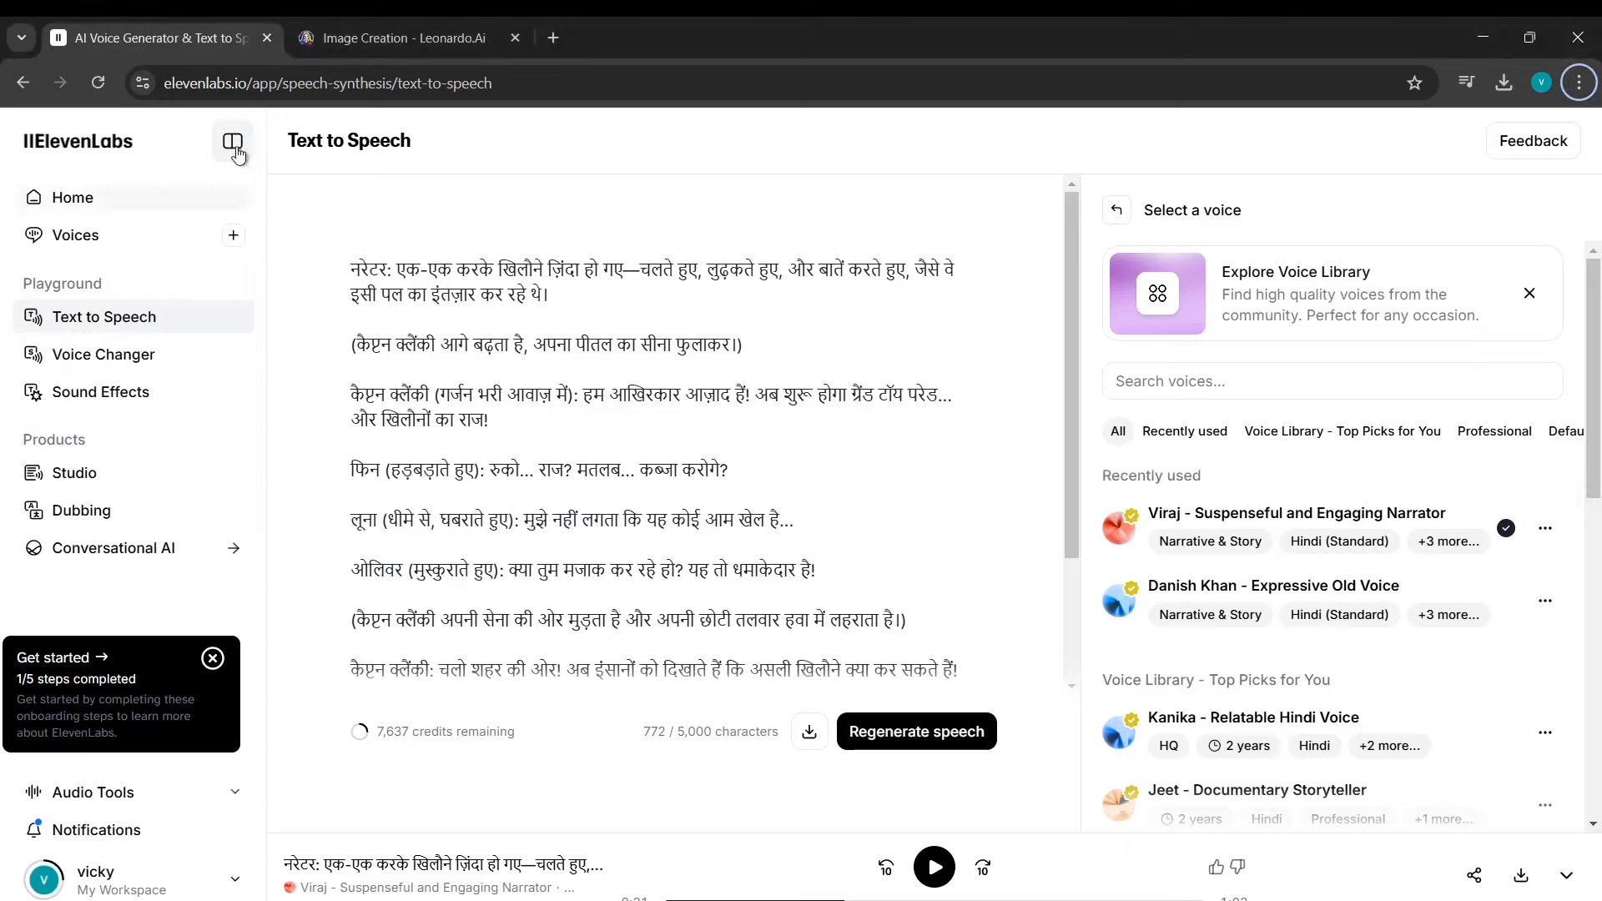
middle_click(86, 148)
click(599, 50)
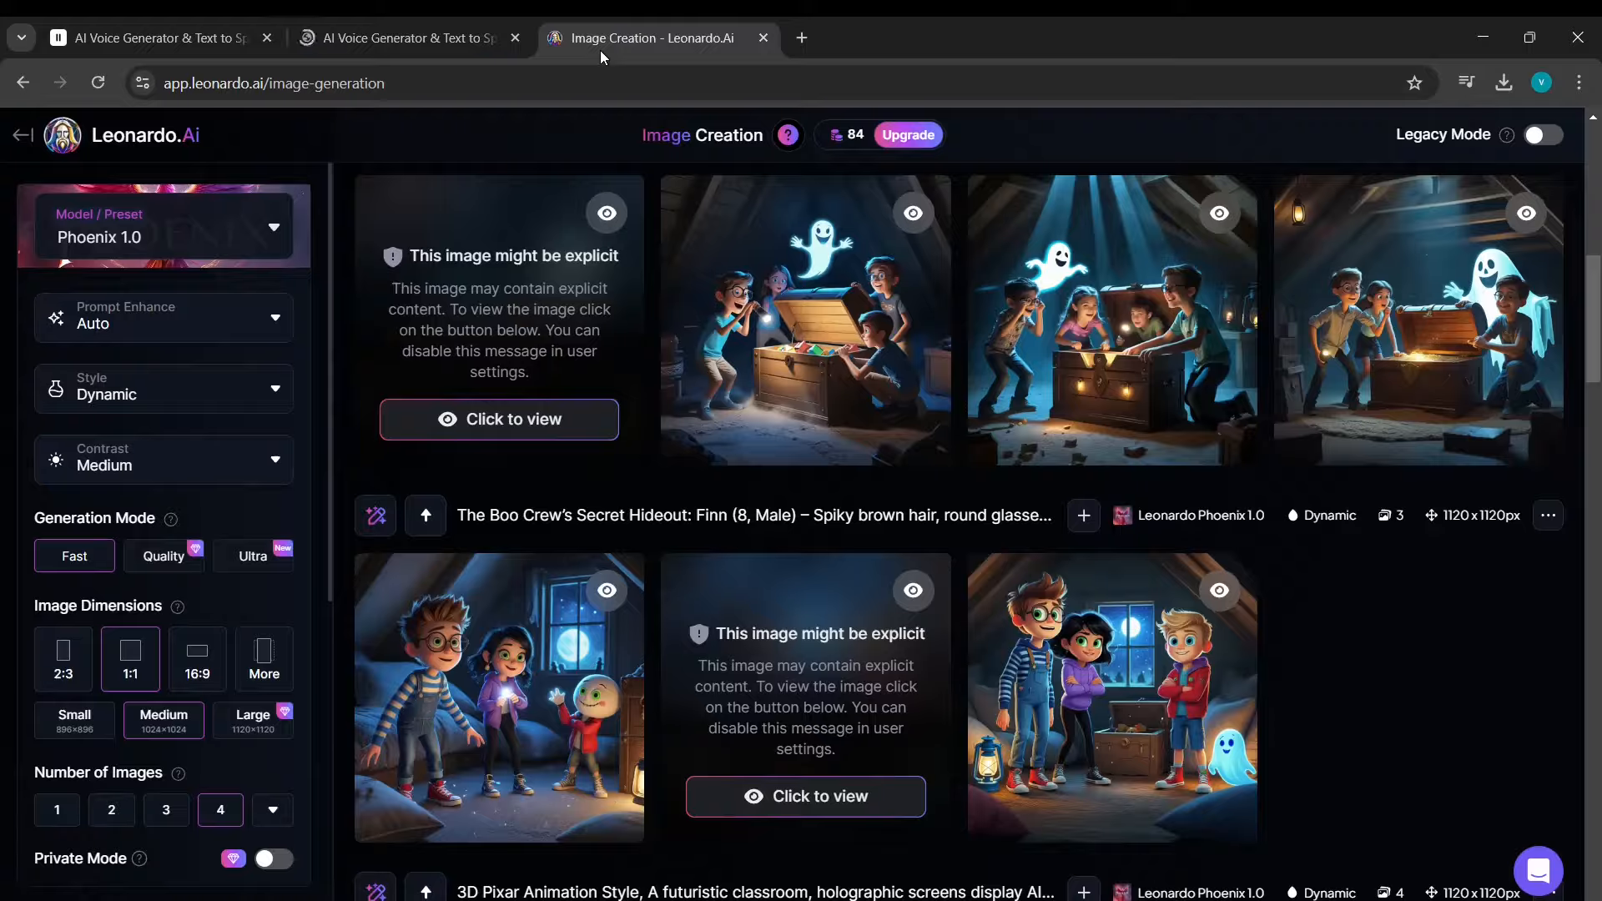
click(487, 33)
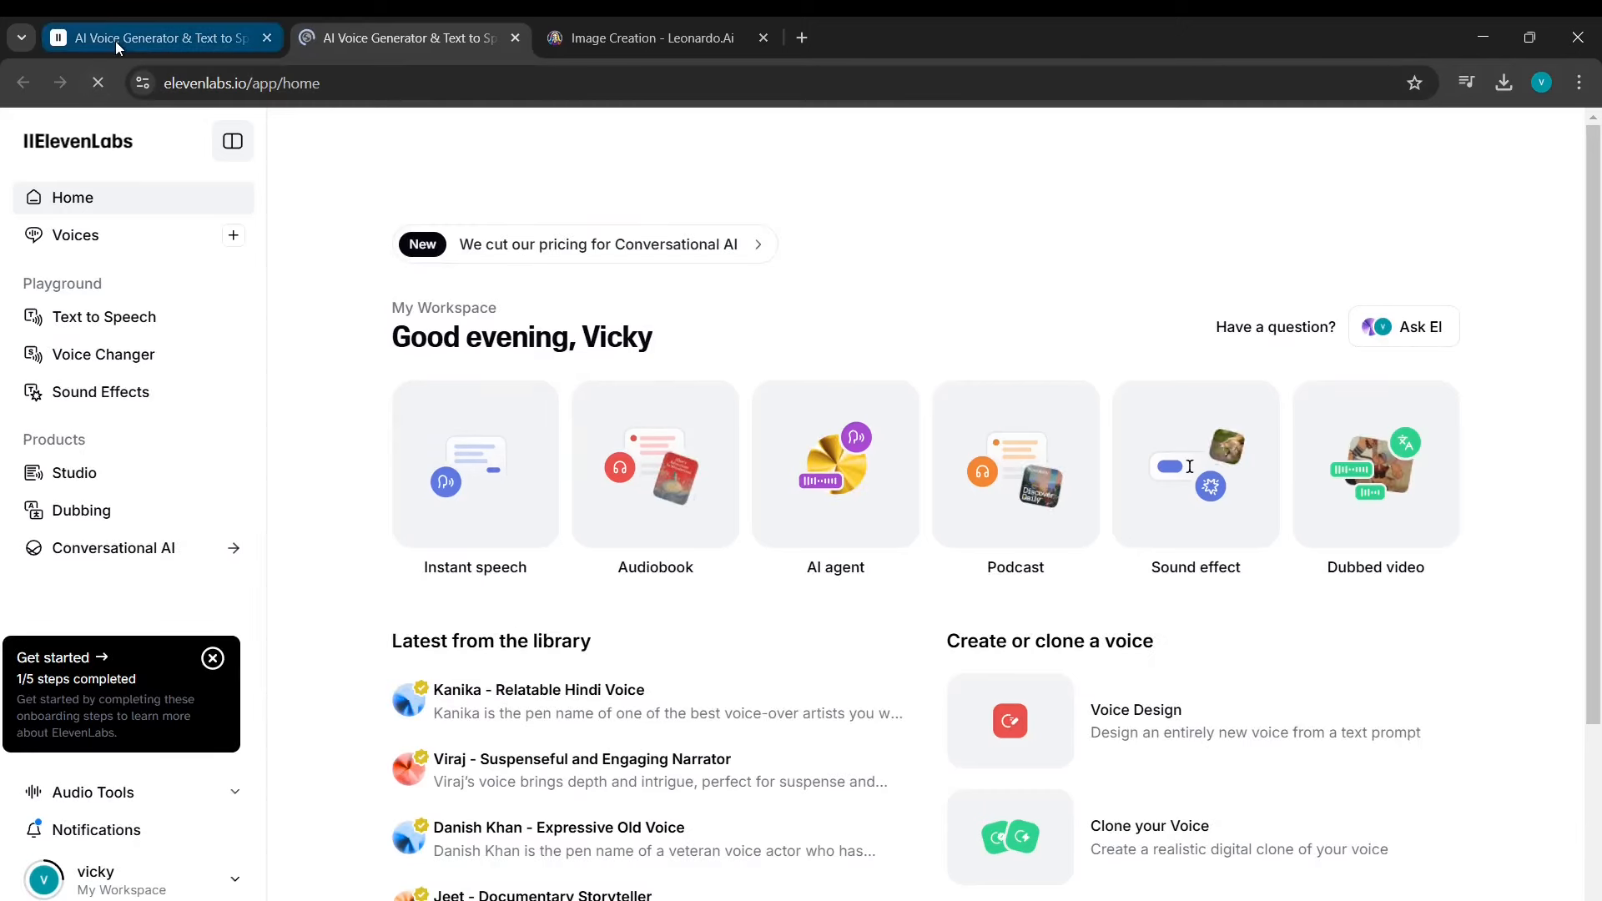
click(131, 325)
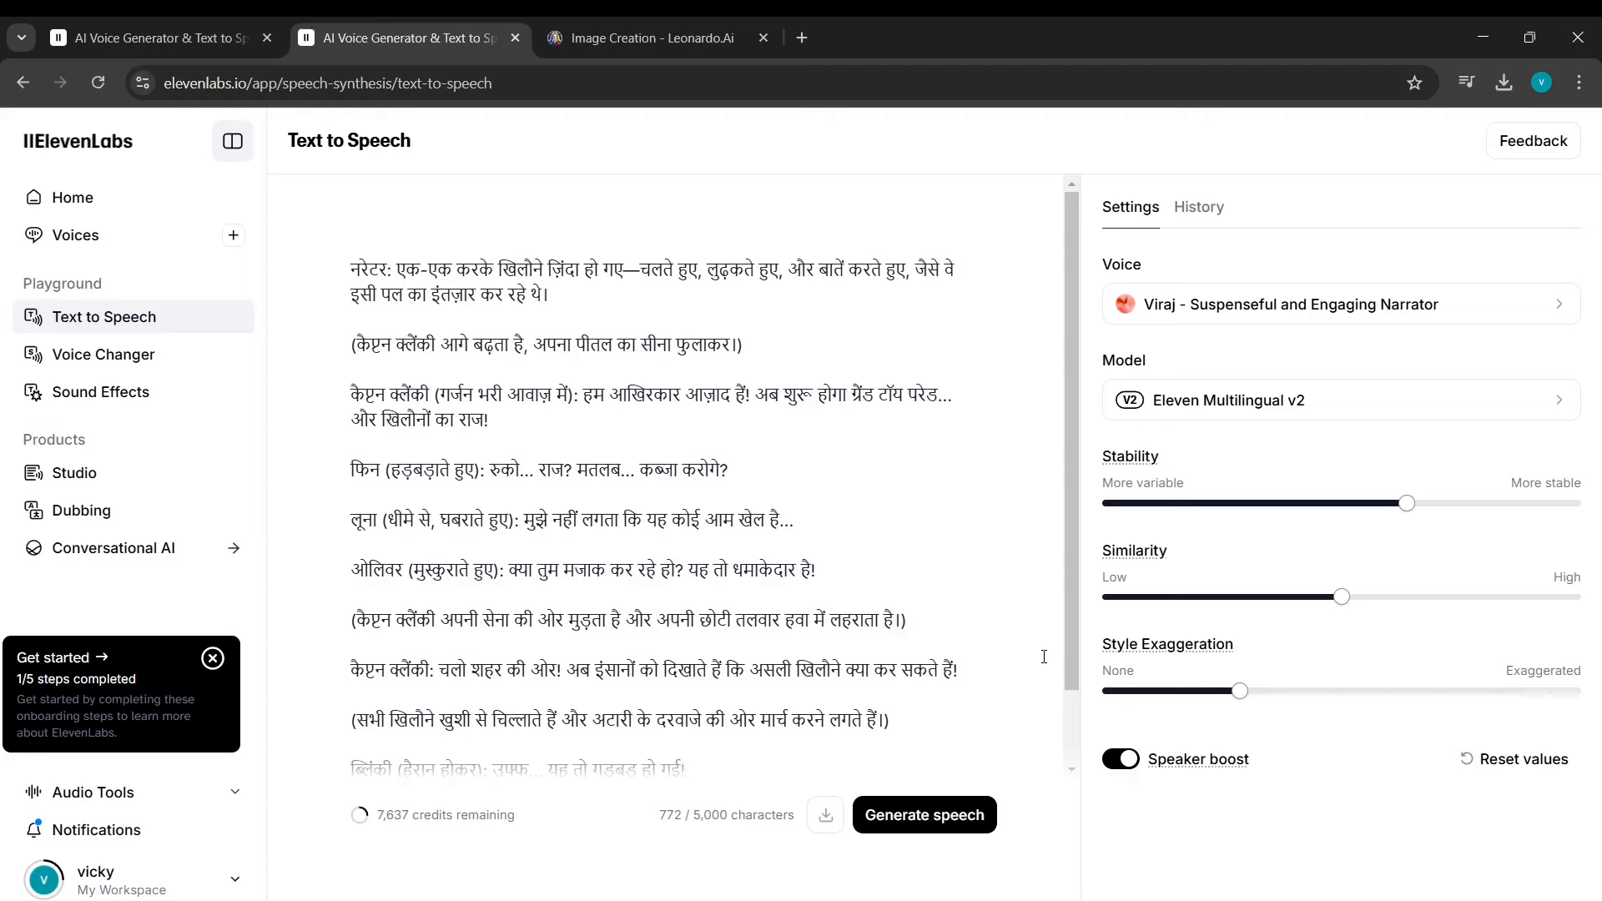
Return to the Hailuo AI window and view the video generated from the Boo Crew image.
key(alt+Tab)
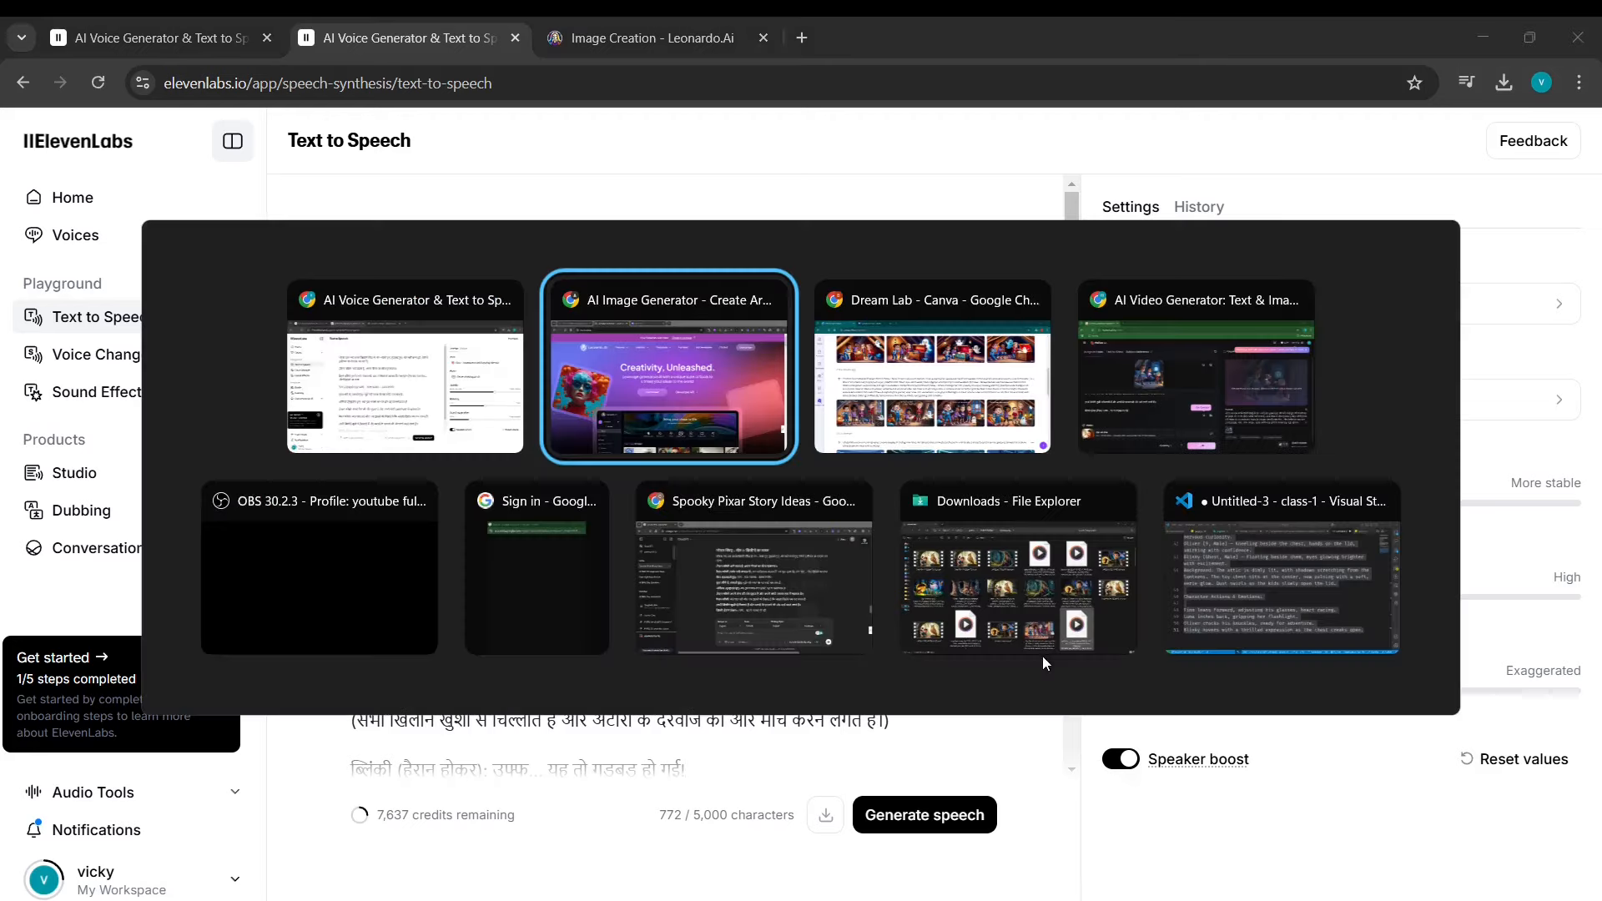
click(1200, 423)
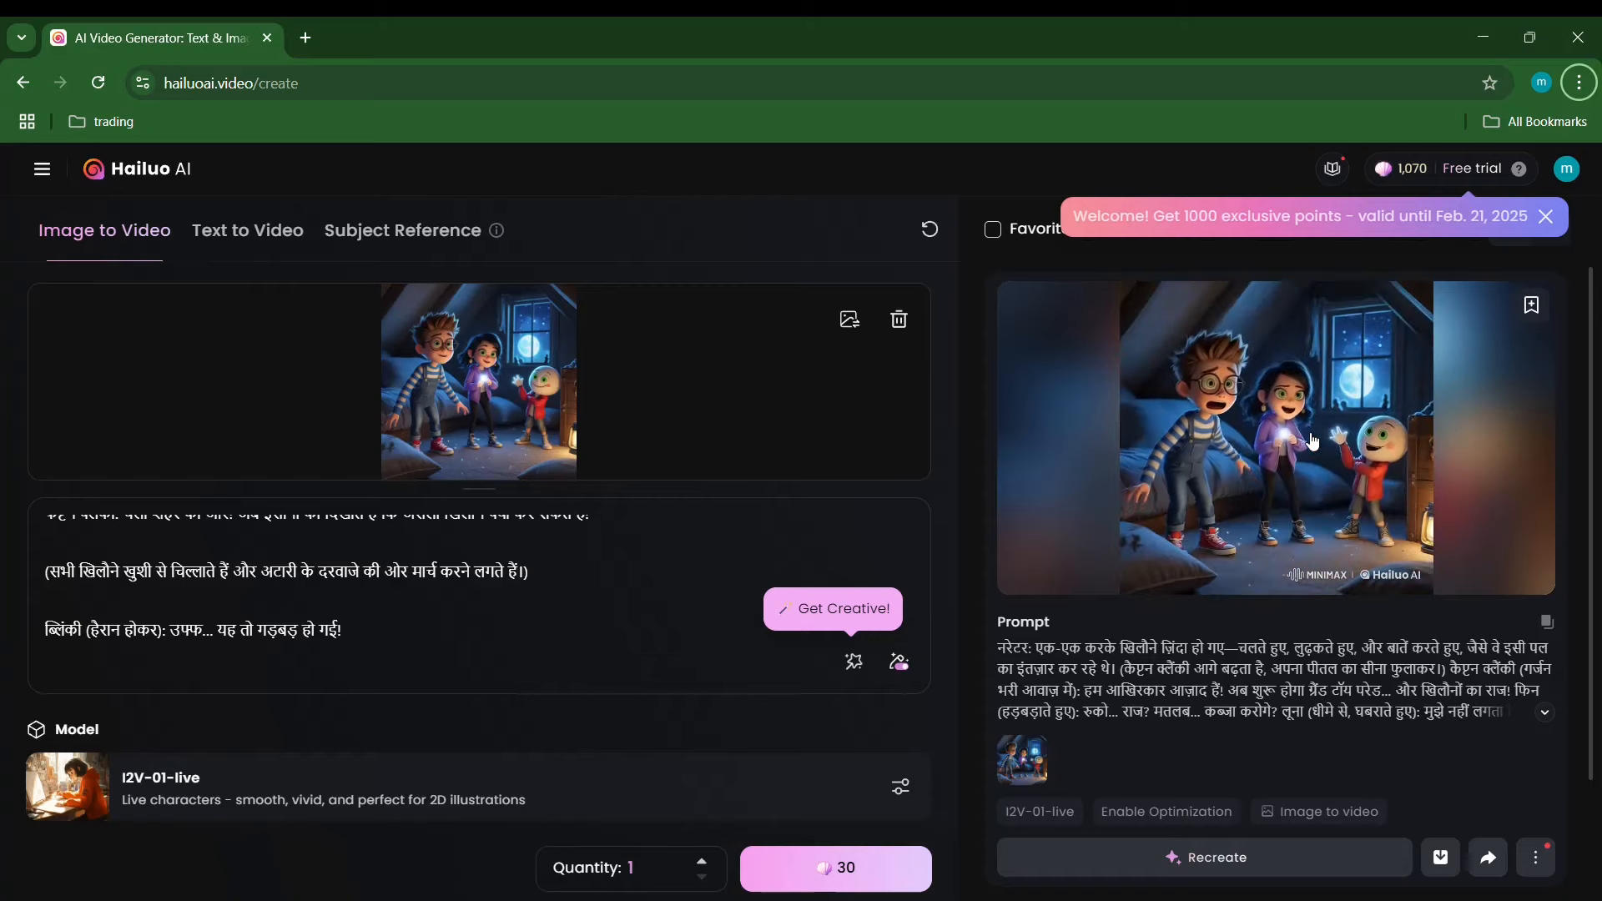
Open the generated Boo Crew video in Hailuo AI and download it.
click(1312, 431)
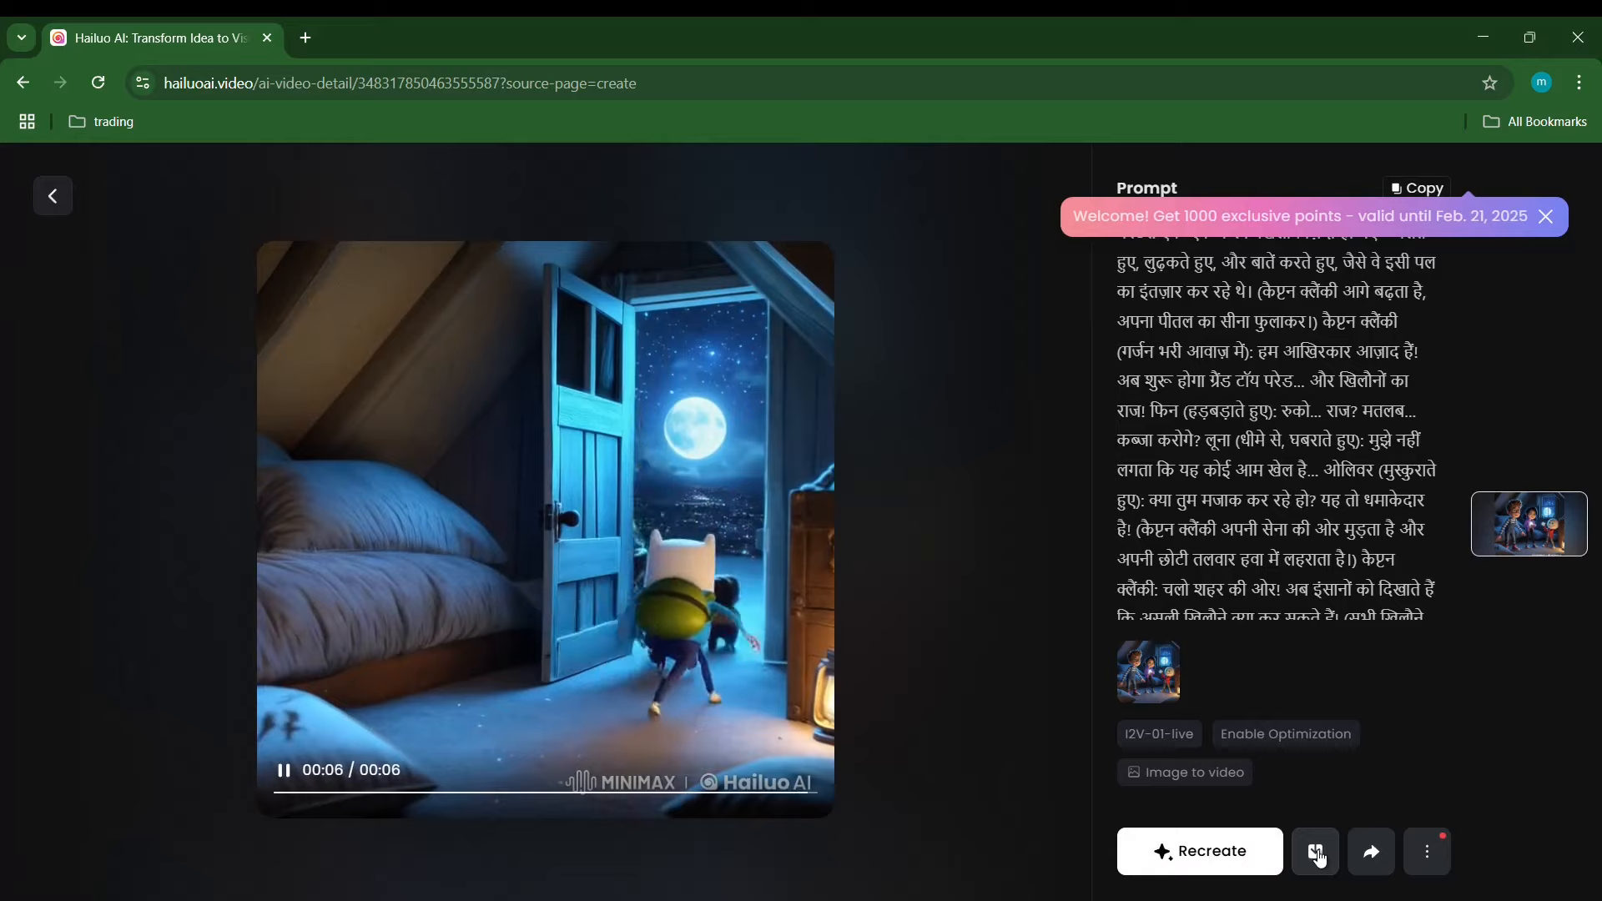
click(1316, 851)
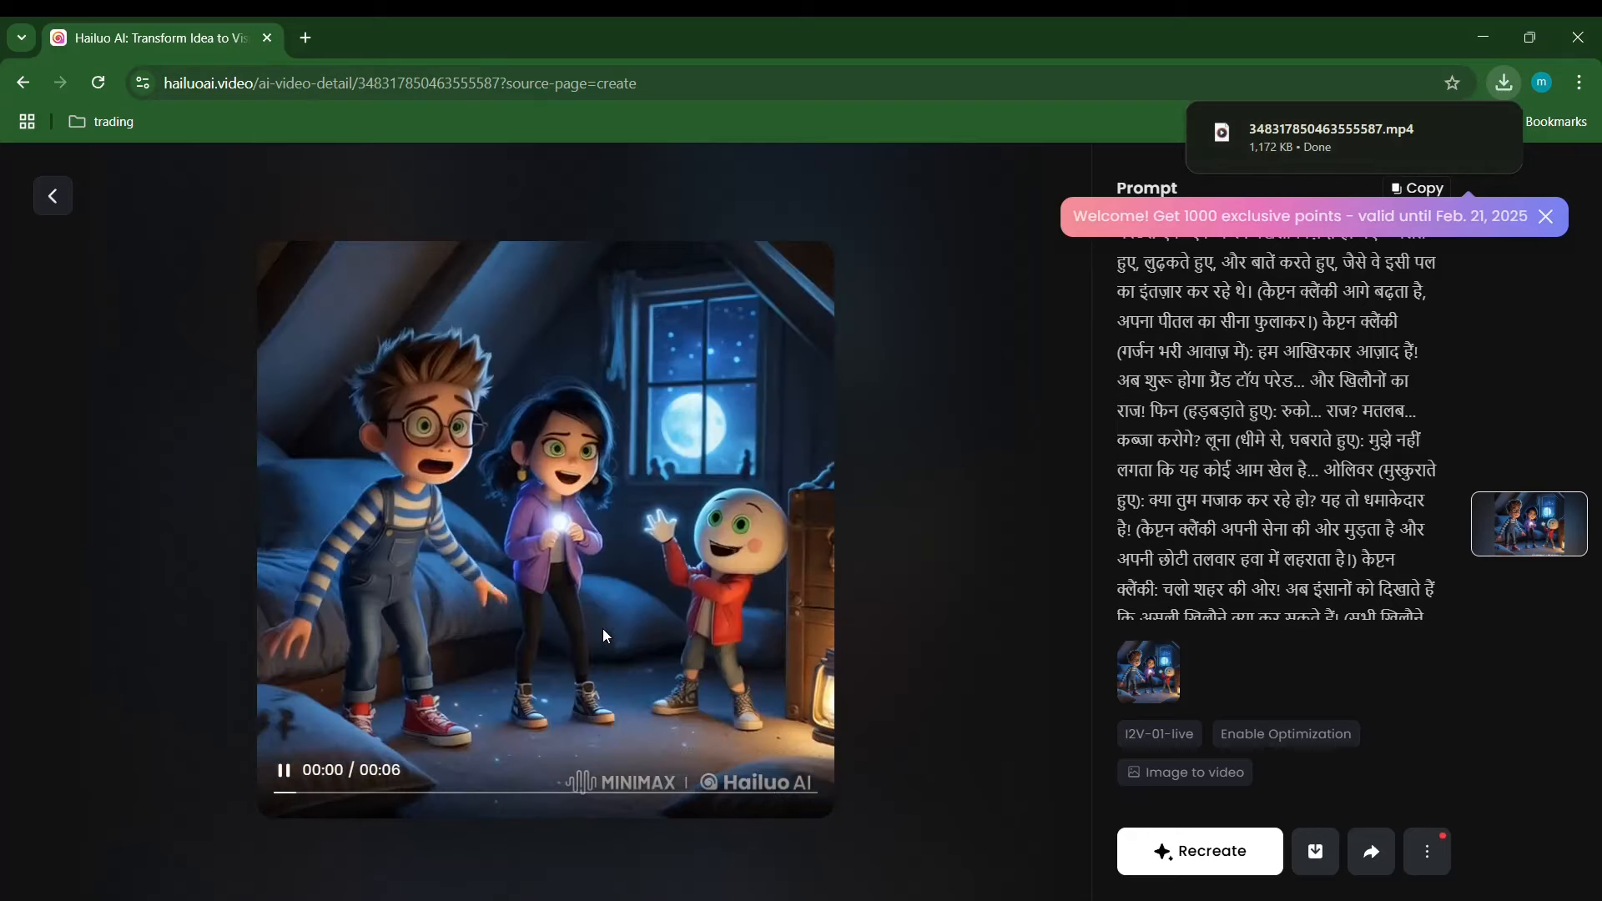
Switch to the ChatGPT story conversation and review the image prompt and narration script for Scene 3: The Toy Takeover.
key(alt+Tab)
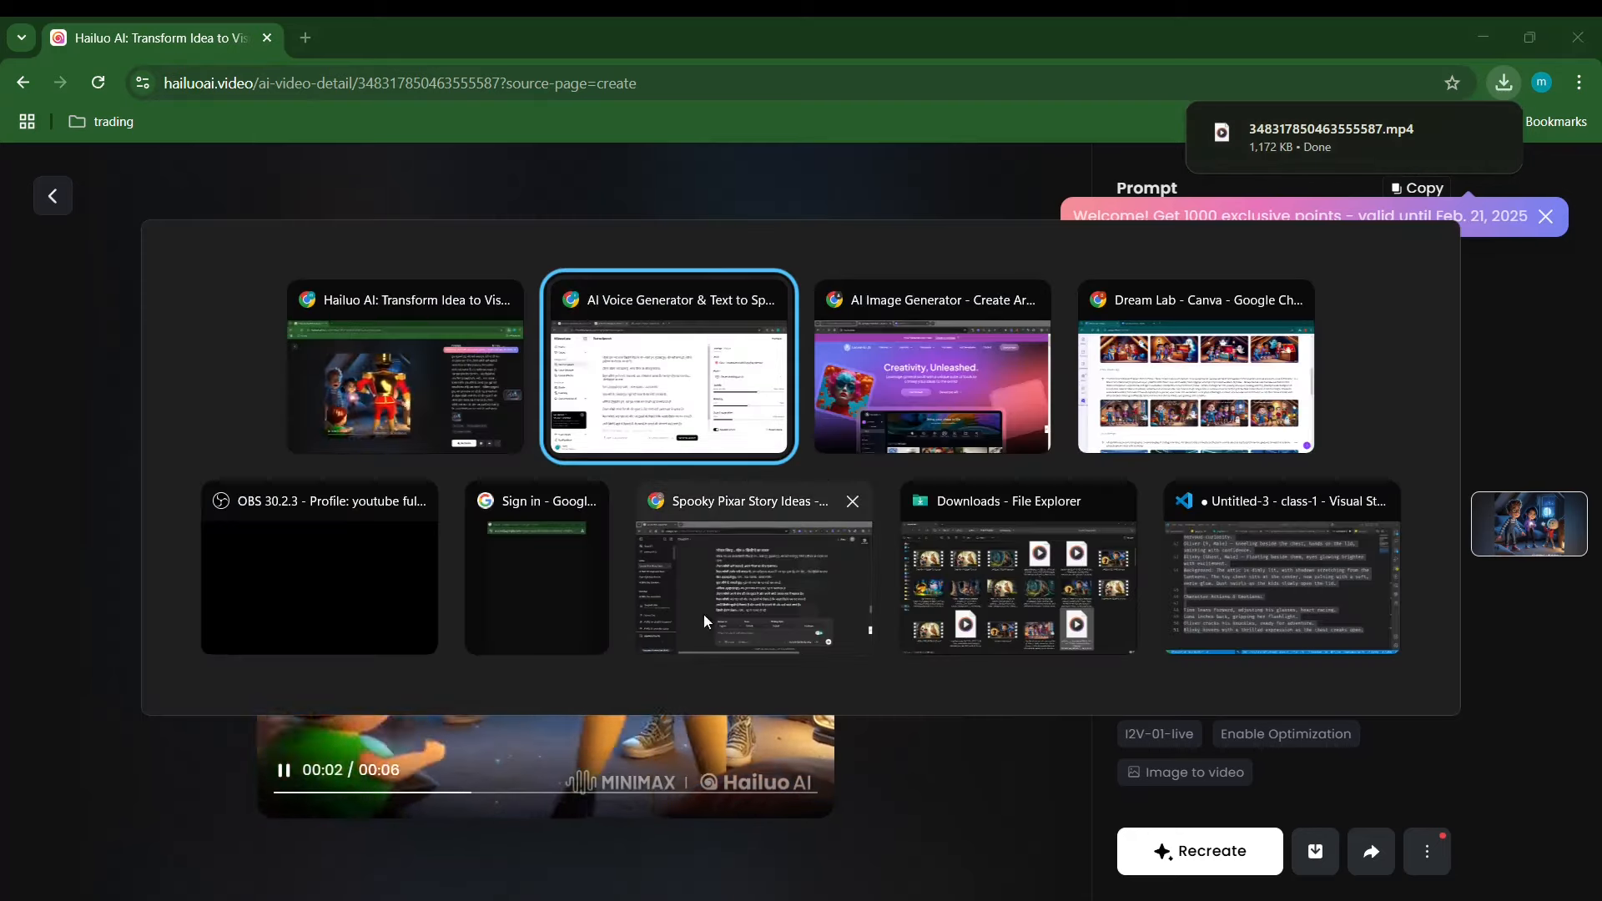
click(759, 604)
scroll(817, 432, down, 3)
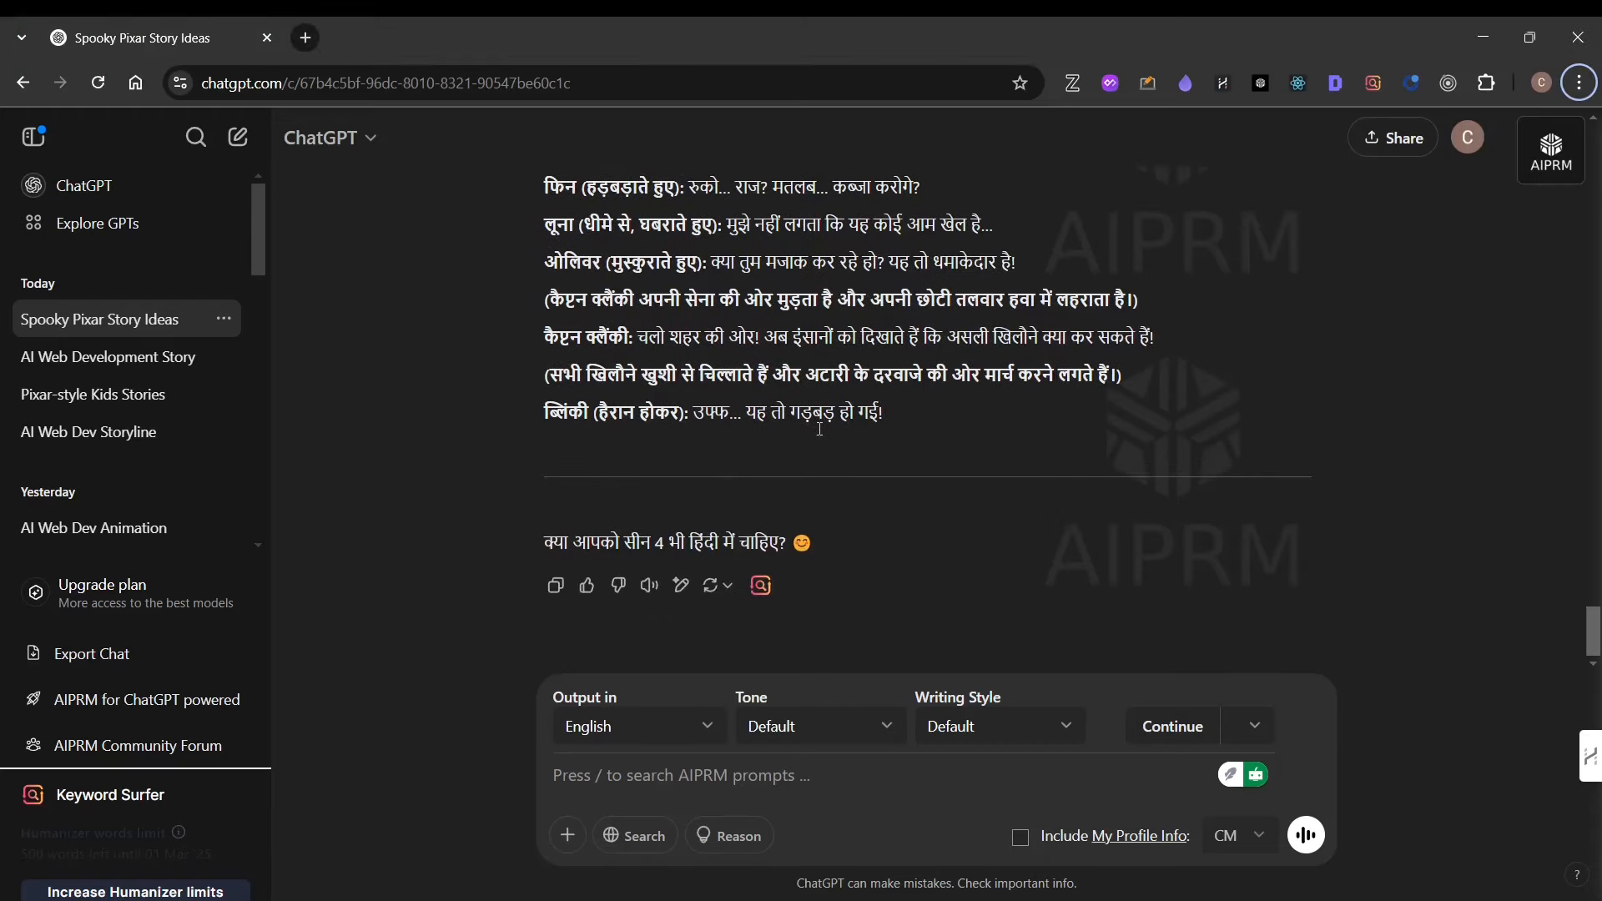
scroll(819, 429, up, 15)
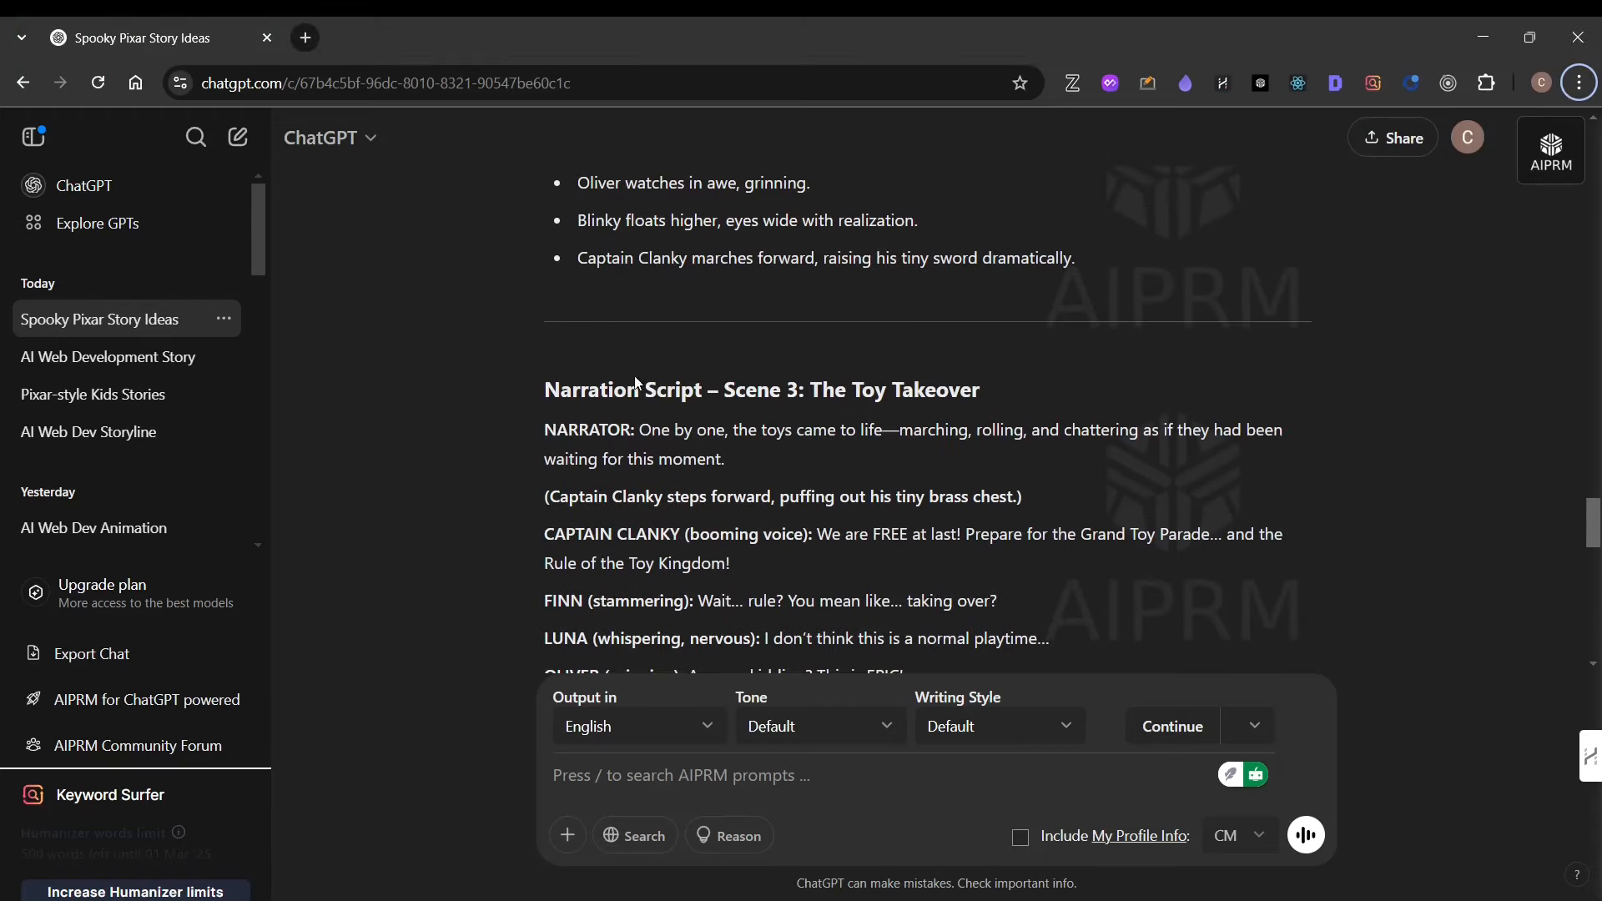
scroll(808, 409, up, 4)
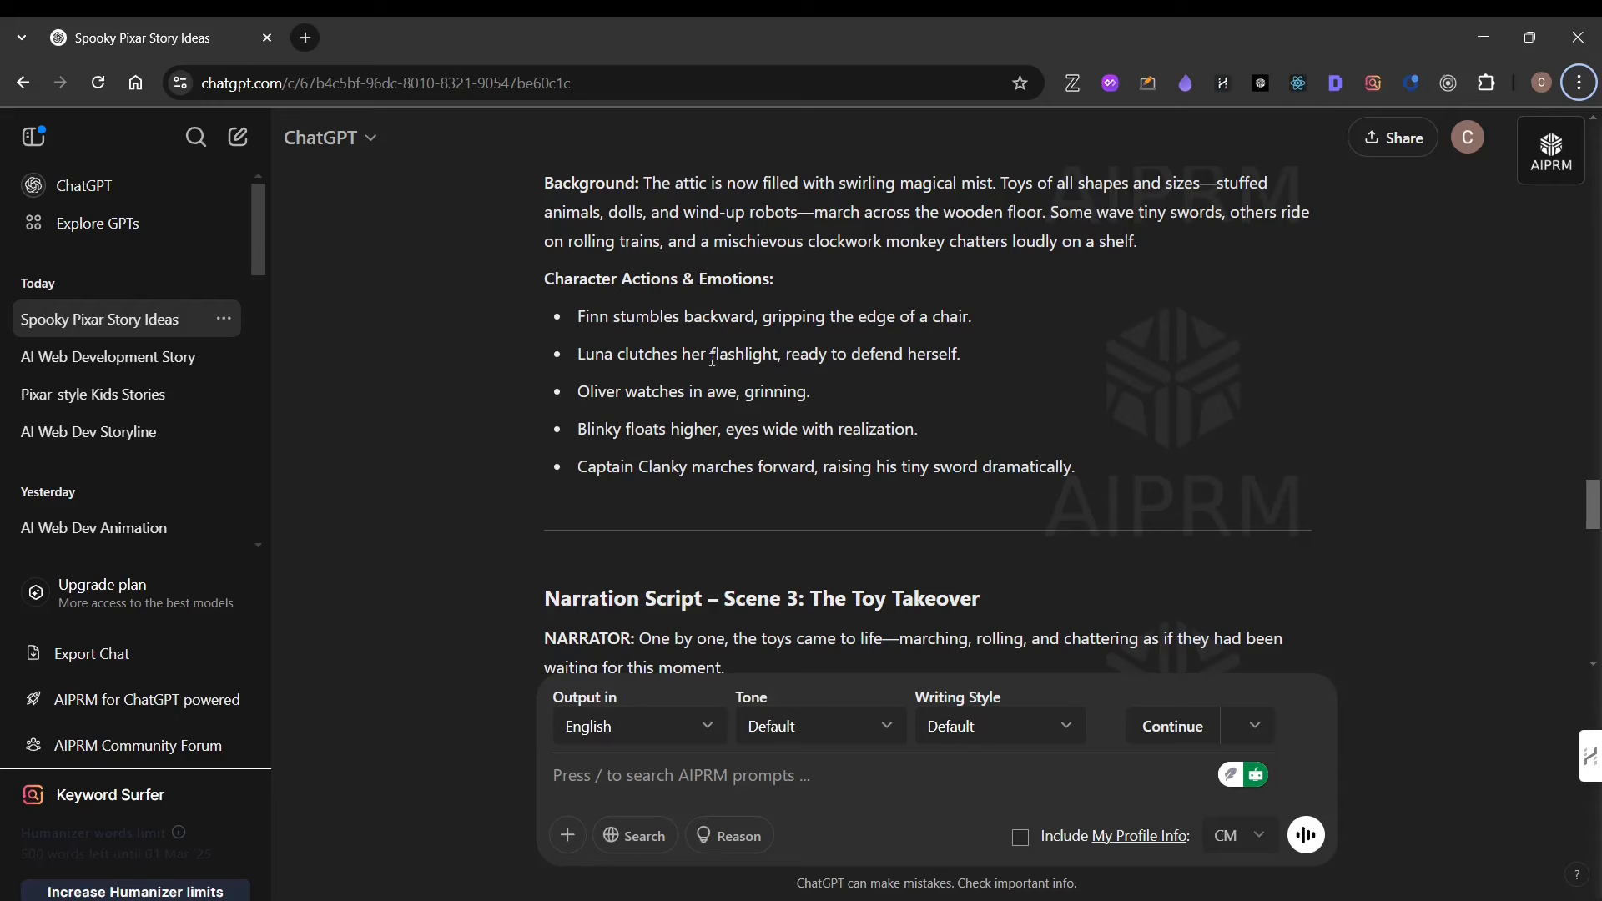
Check the Boo Crew images in Canva Dream Lab and the Hindi narration in ElevenLabs against the Scene 3 image prompt in ChatGPT.
key(alt+Tab)
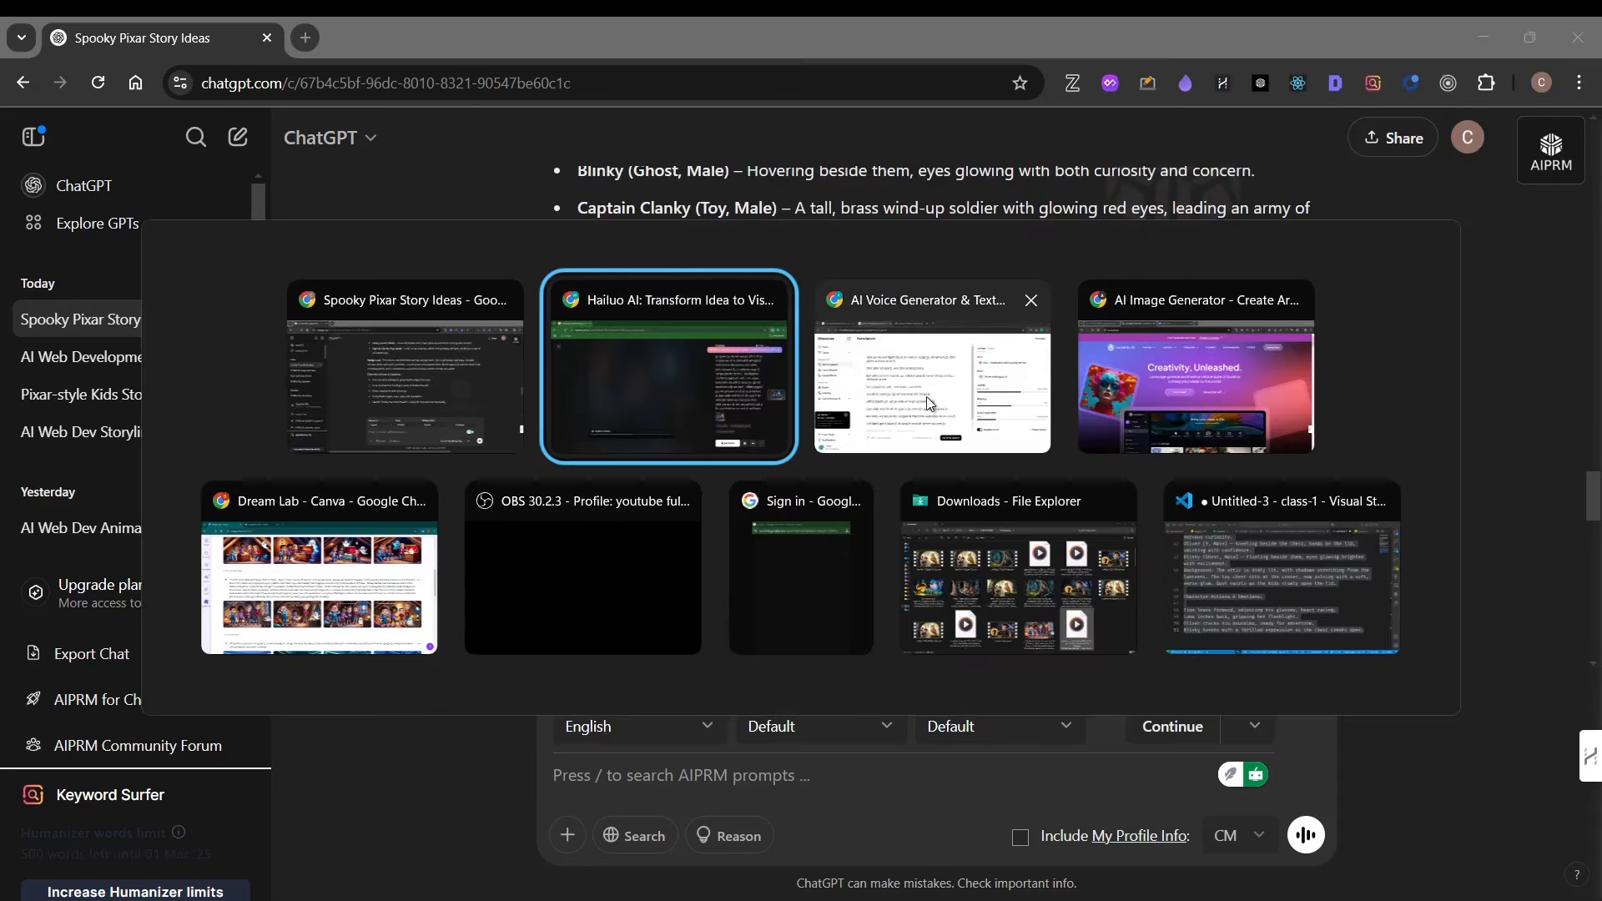
click(430, 594)
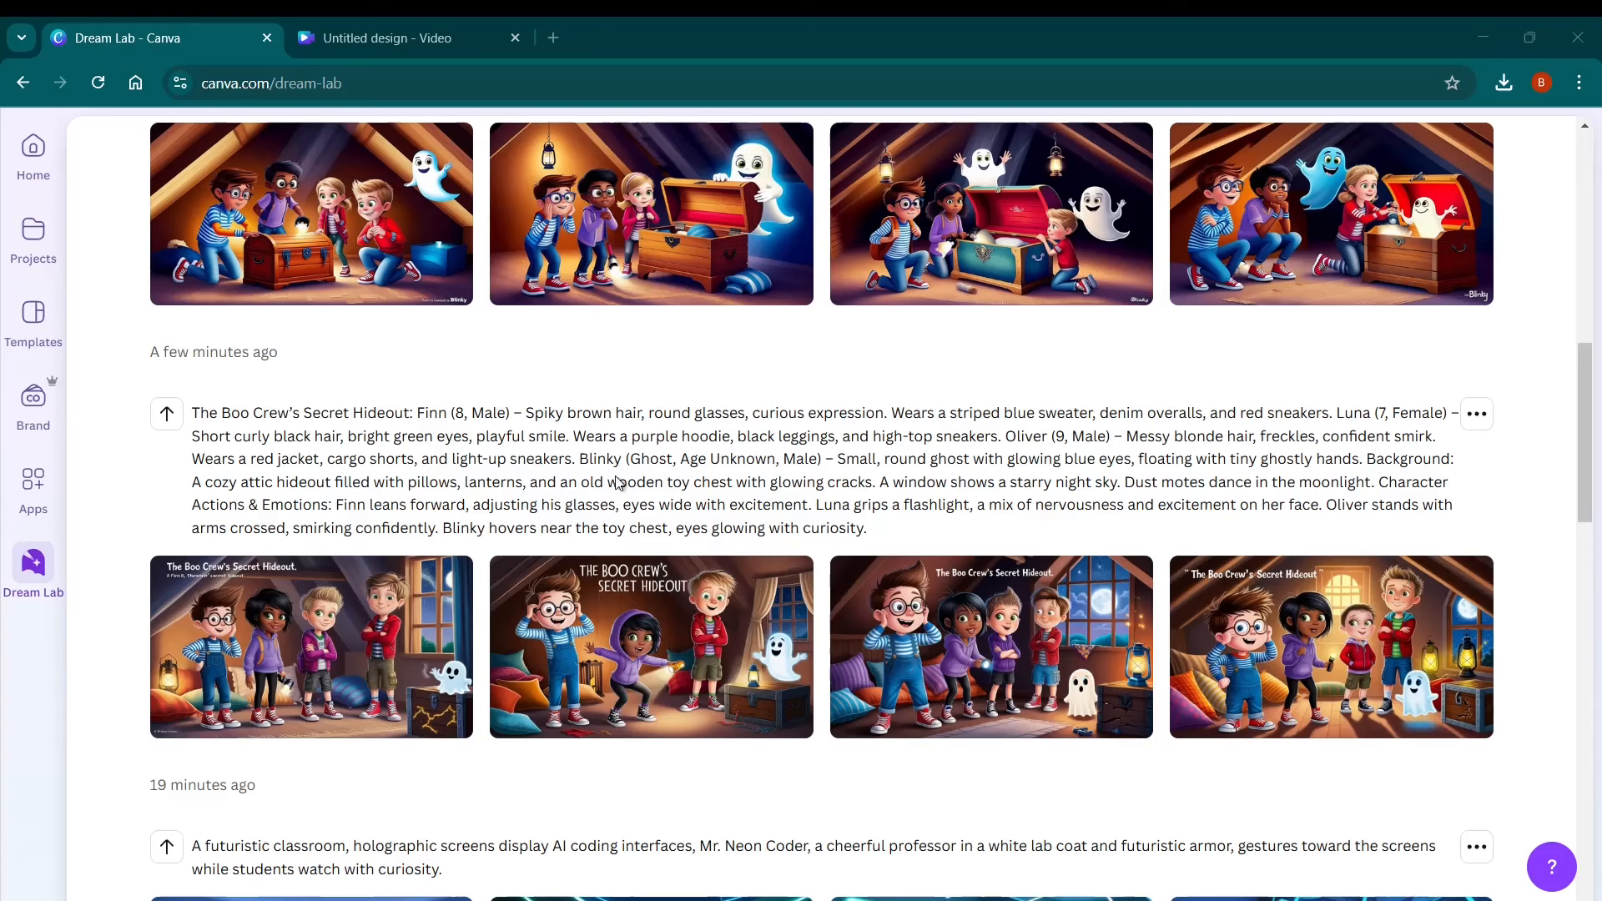
key(alt+Tab)
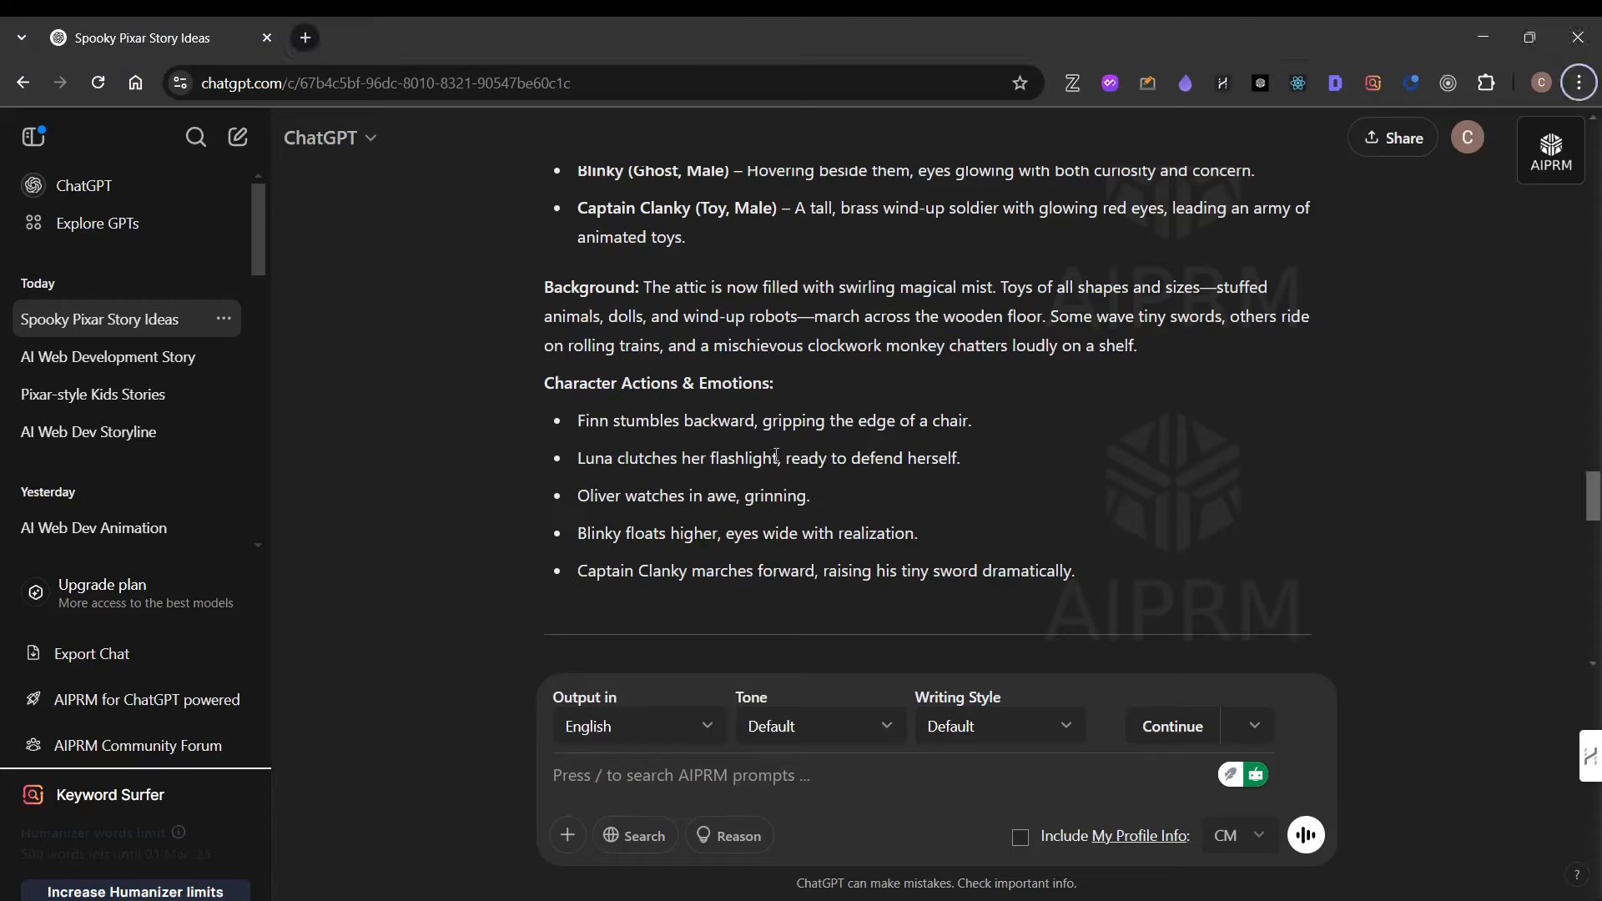
key(alt+Tab)
click(1216, 396)
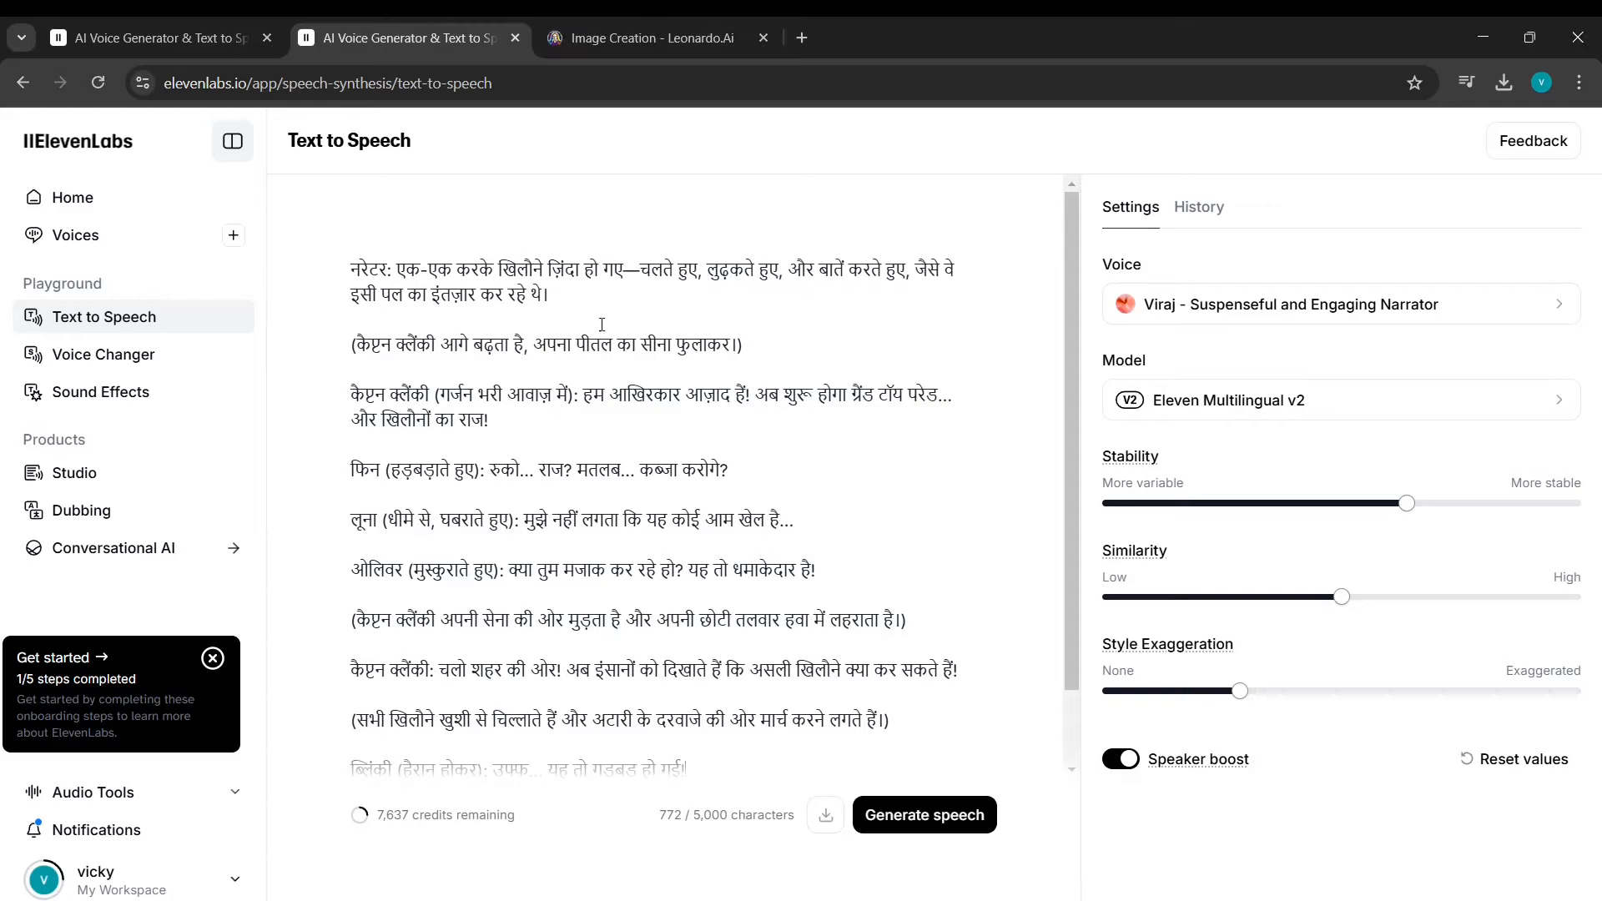
key(alt+Tab)
scroll(732, 397, up, 3)
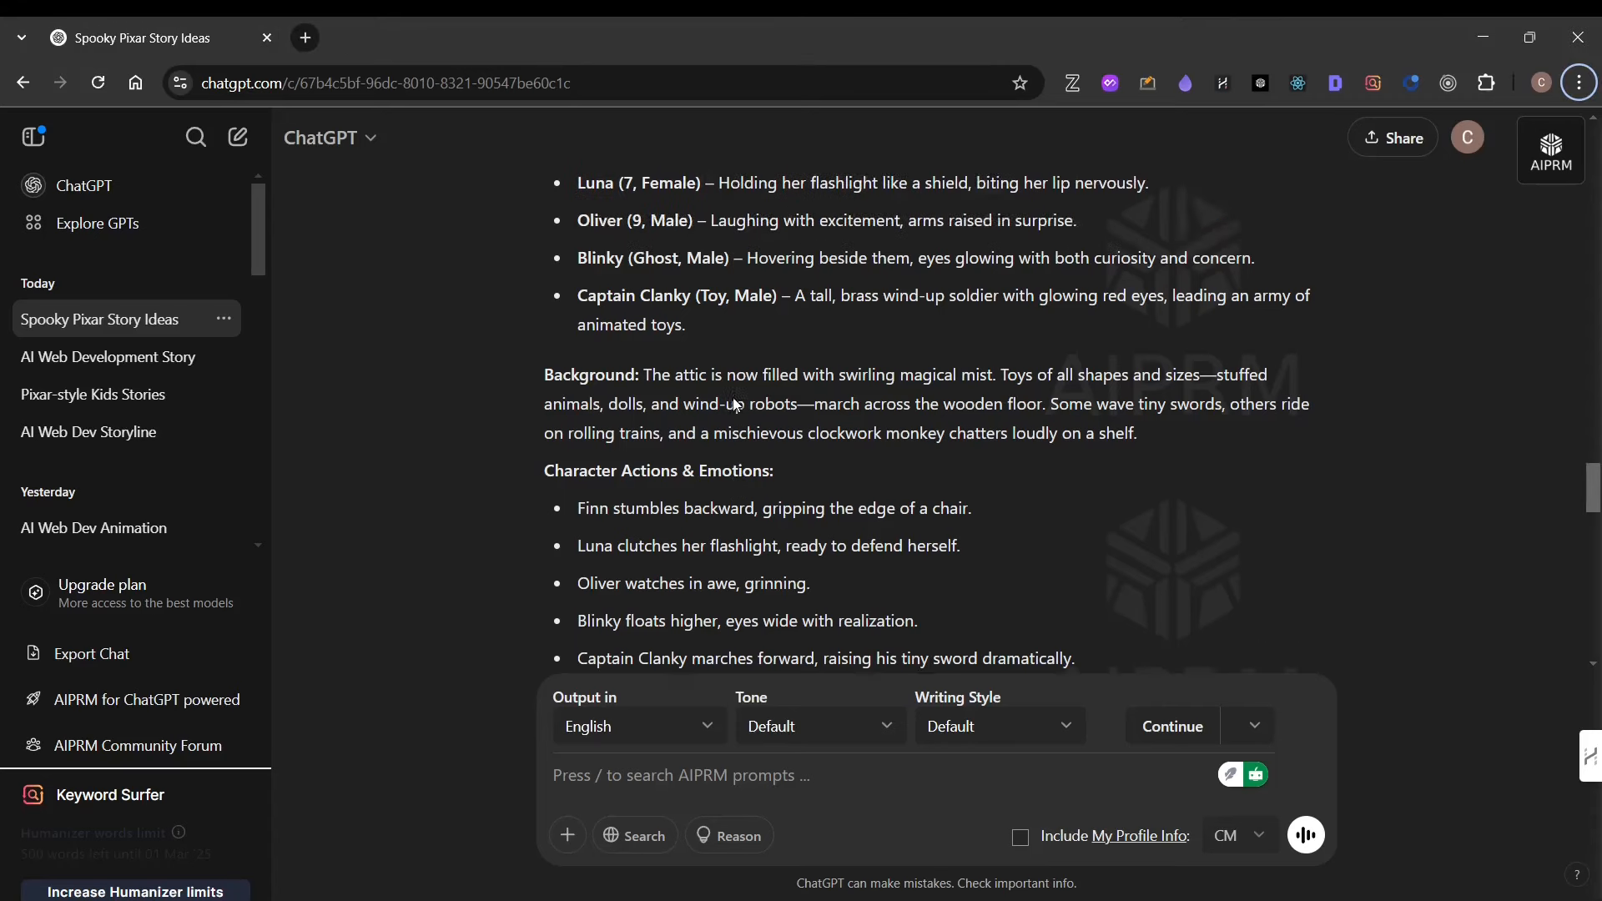
Revisit Canva Dream Lab and ElevenLabs Text to Speech, and return to the Boo Crew video in Hailuo AI.
key(alt+Tab)
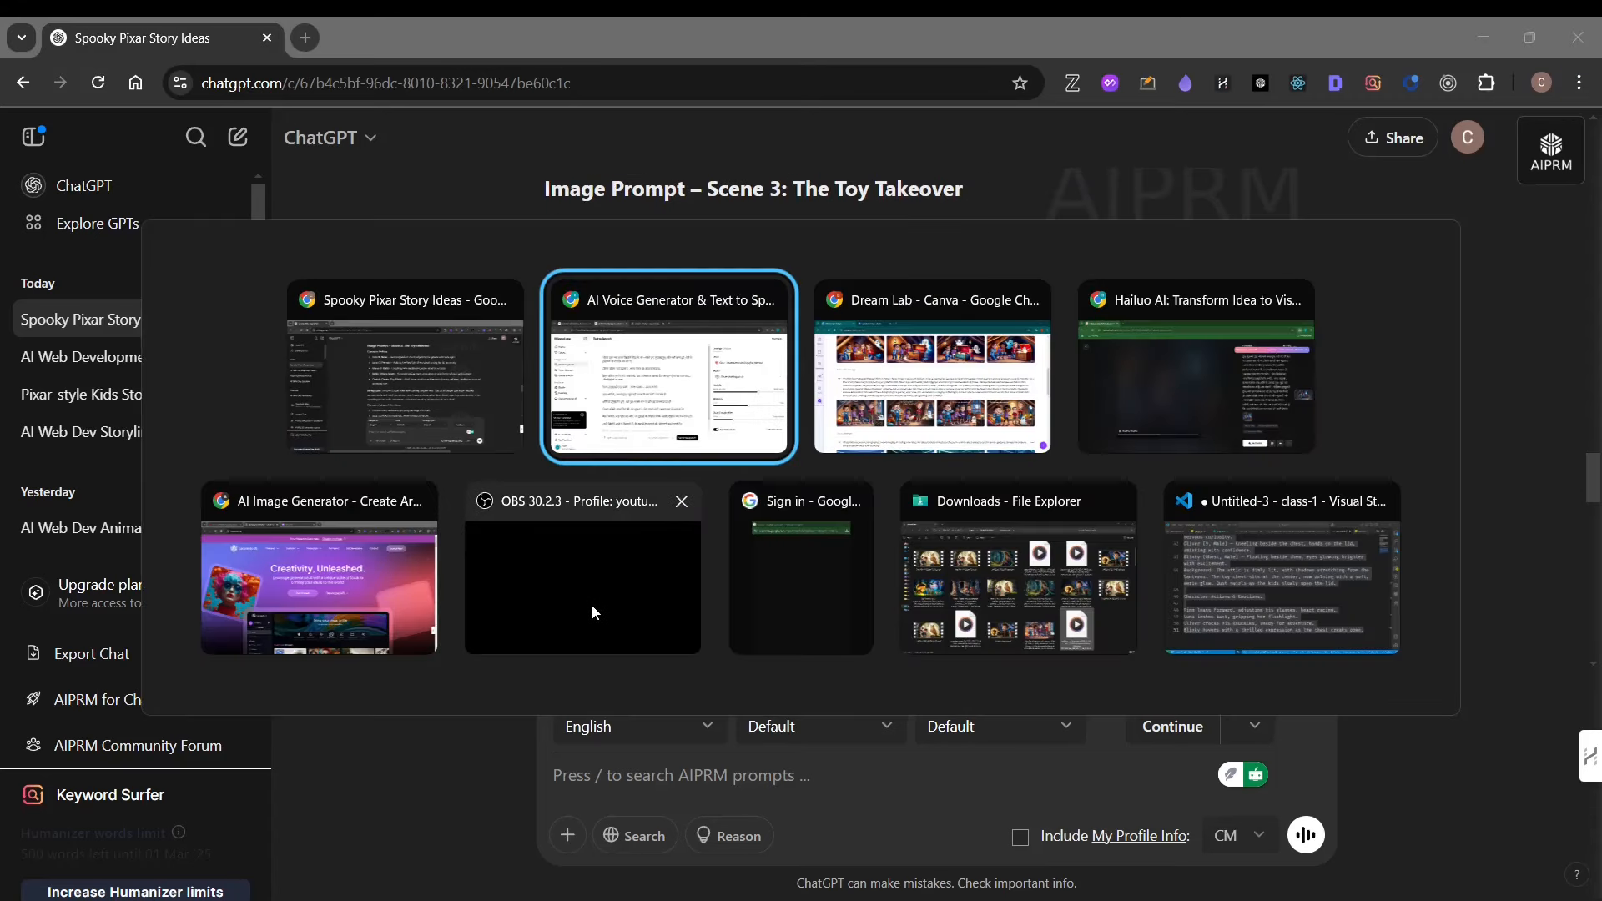
click(929, 376)
key(alt+Tab)
click(929, 404)
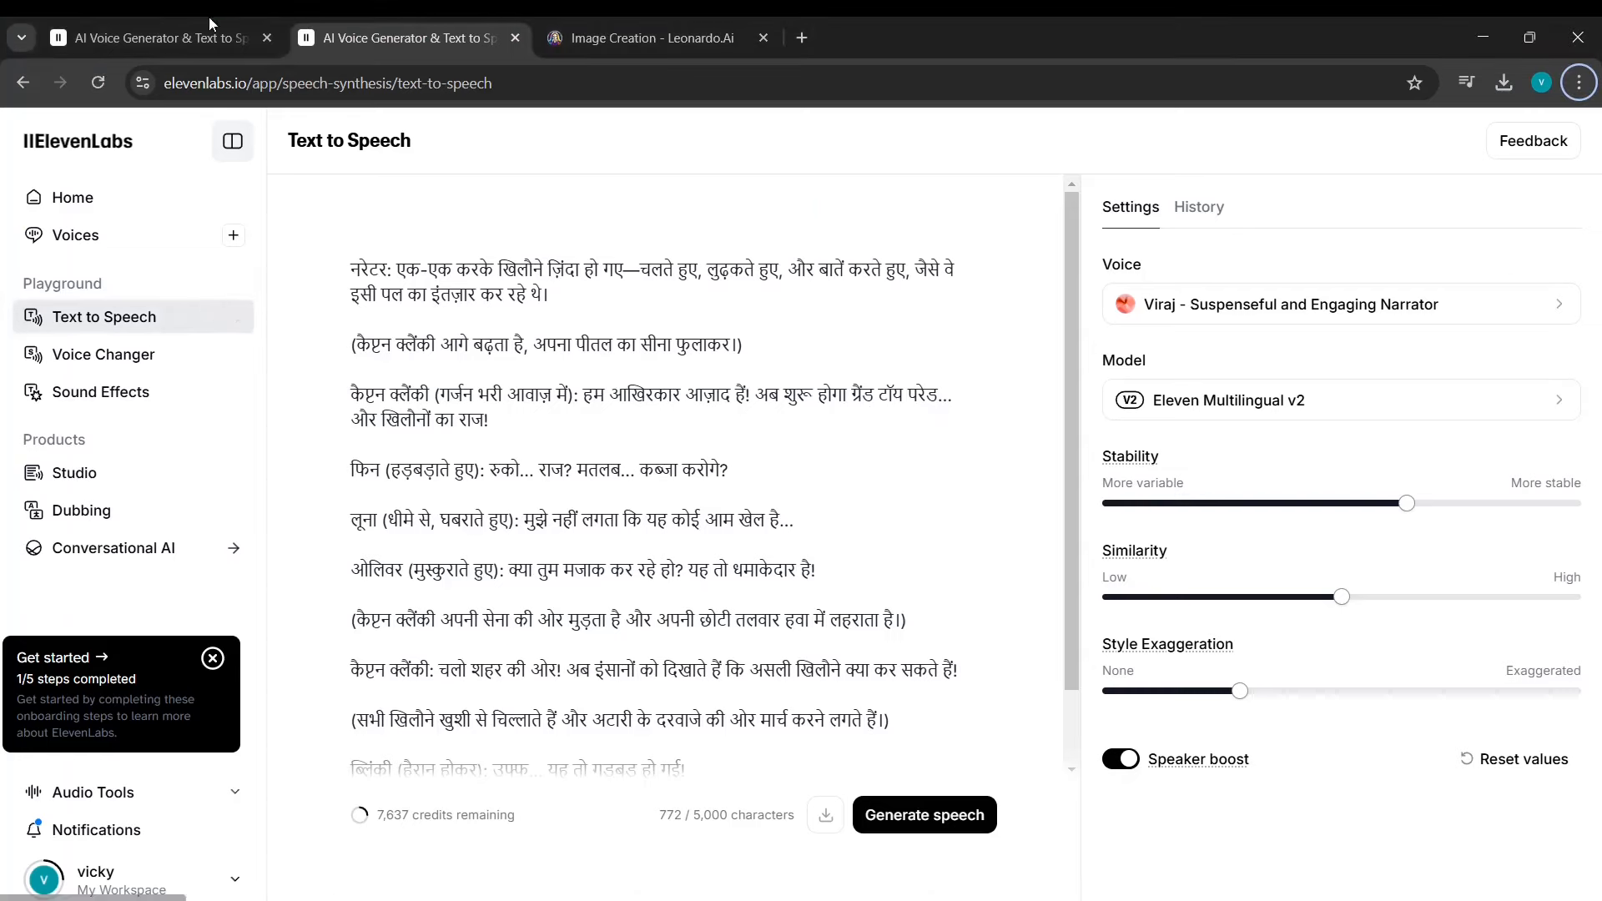
key(alt+Tab)
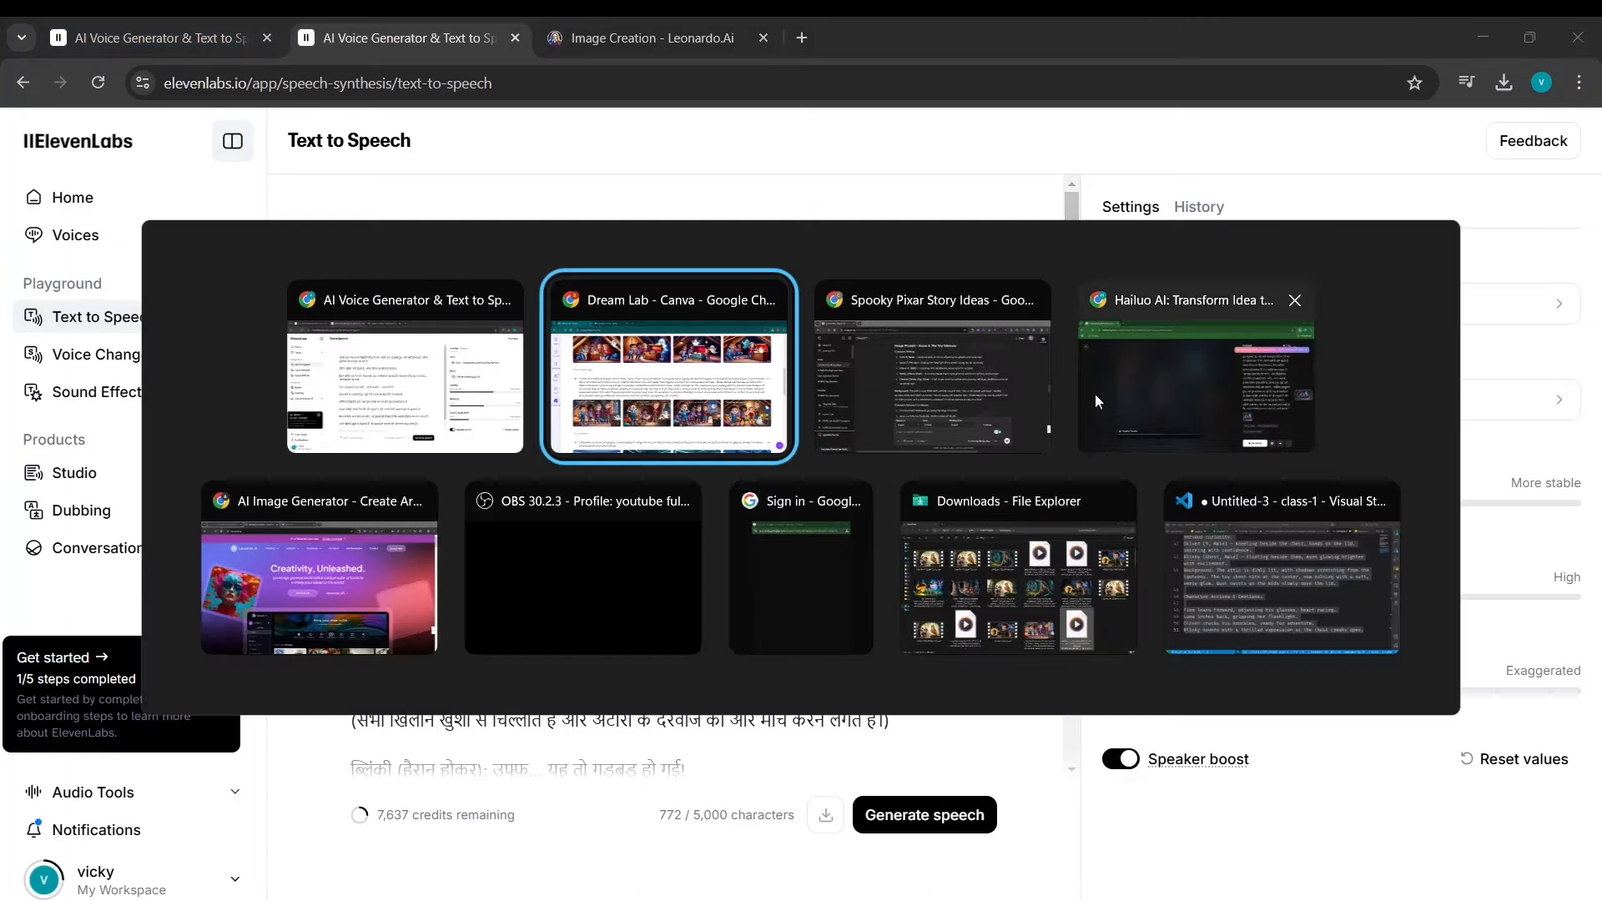
click(1193, 396)
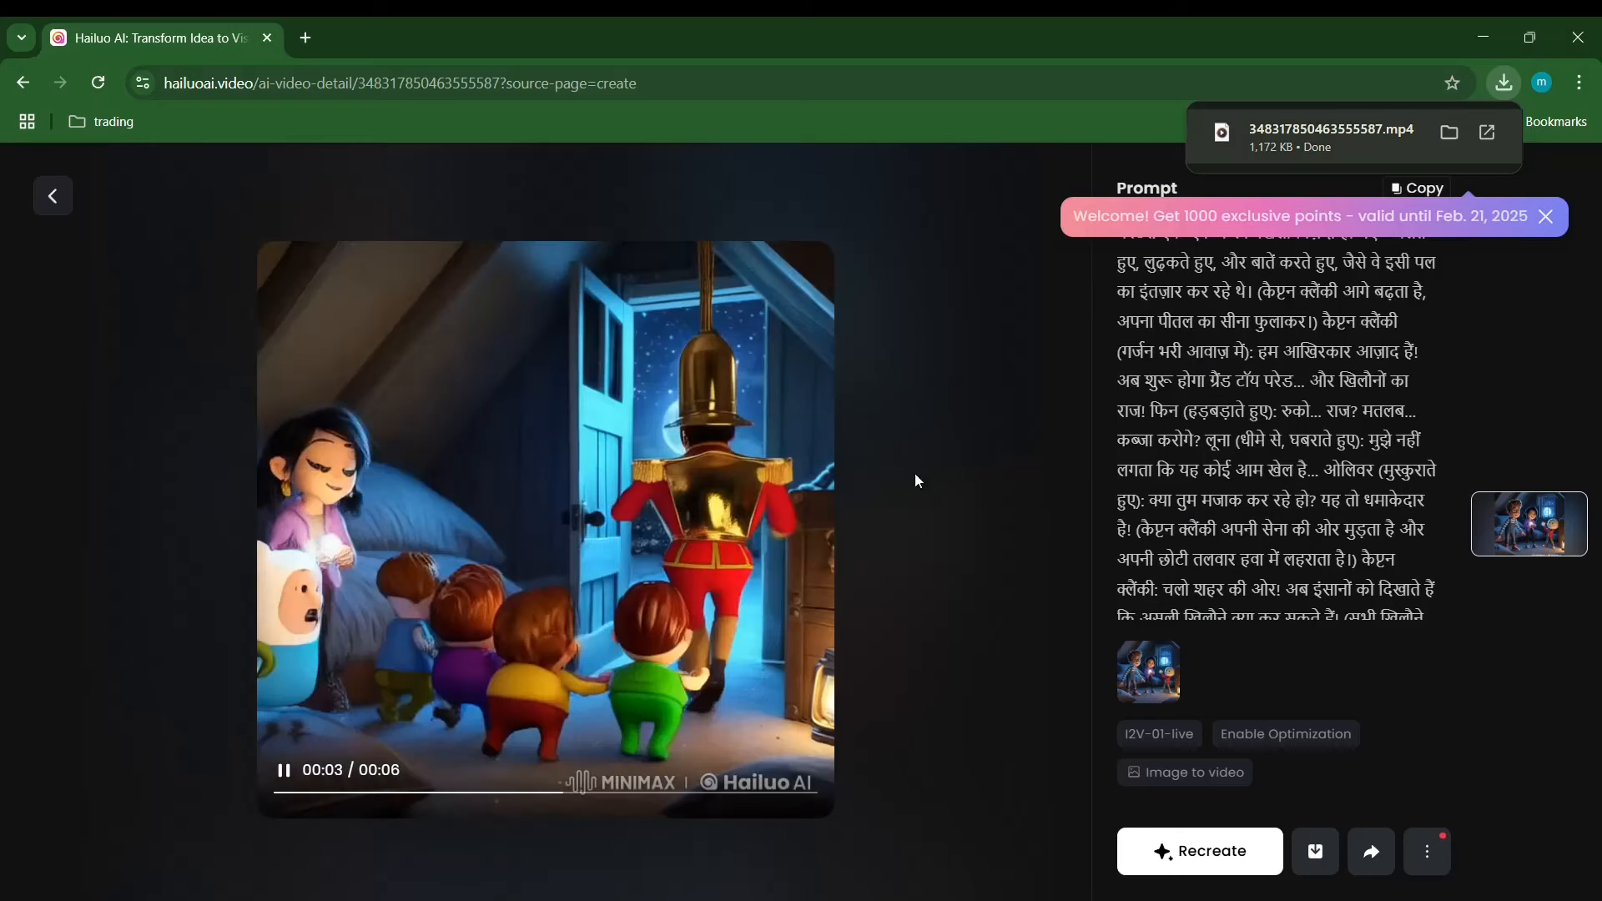
Switch to the animated storyline guide and review its notes on merging videos with voice and its example images.
key(alt+Tab)
key(Tab)
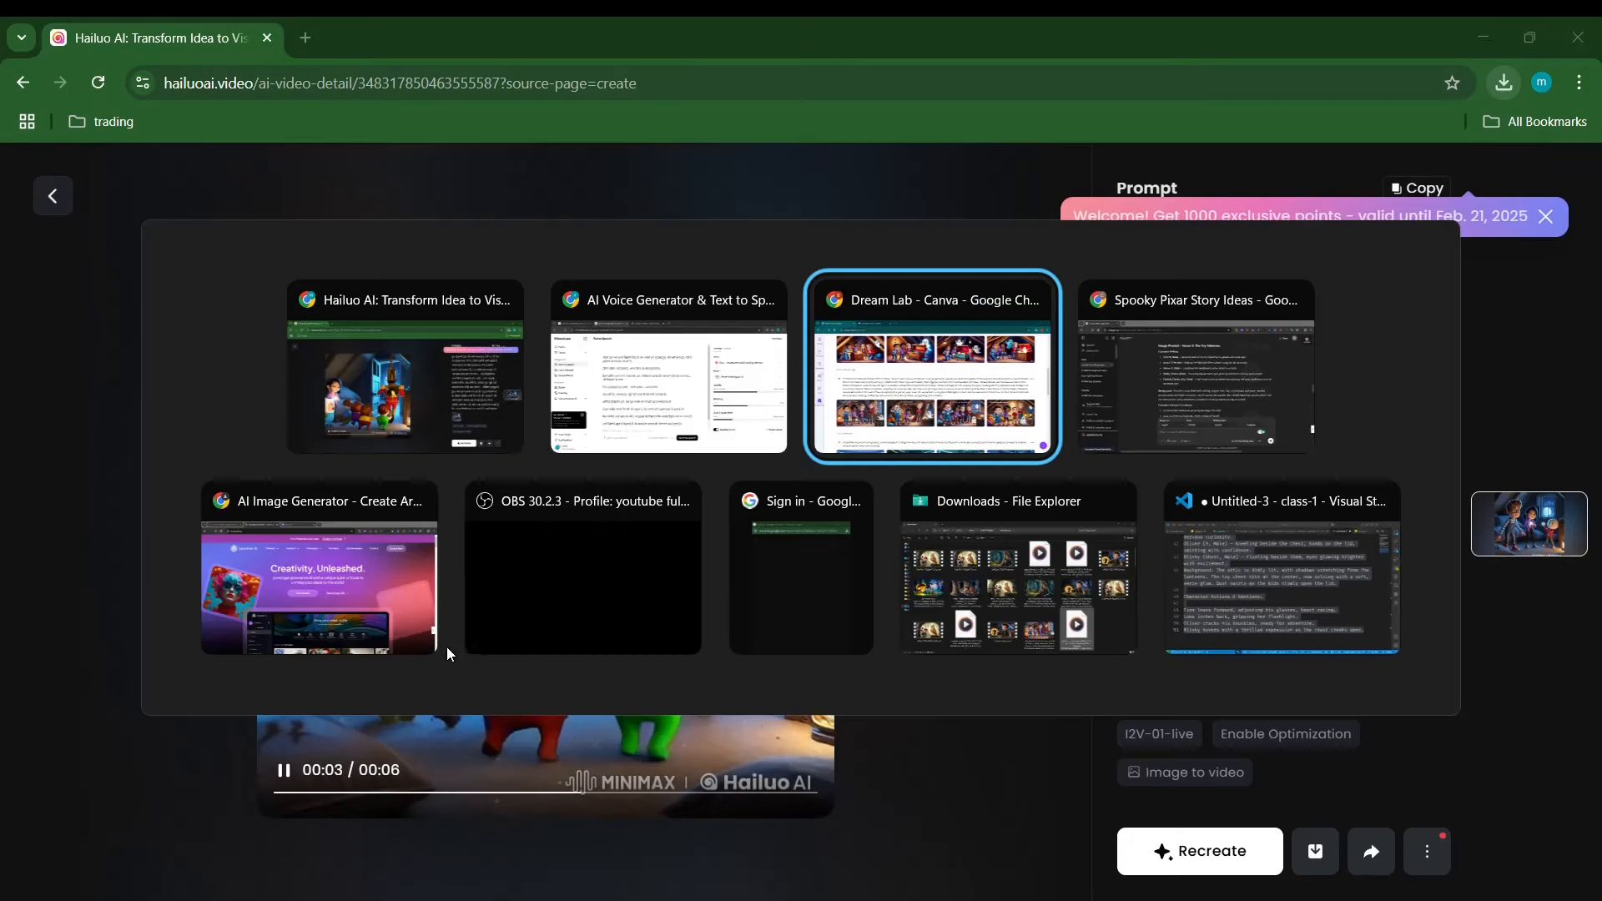
click(273, 572)
click(123, 39)
scroll(464, 411, up, 15)
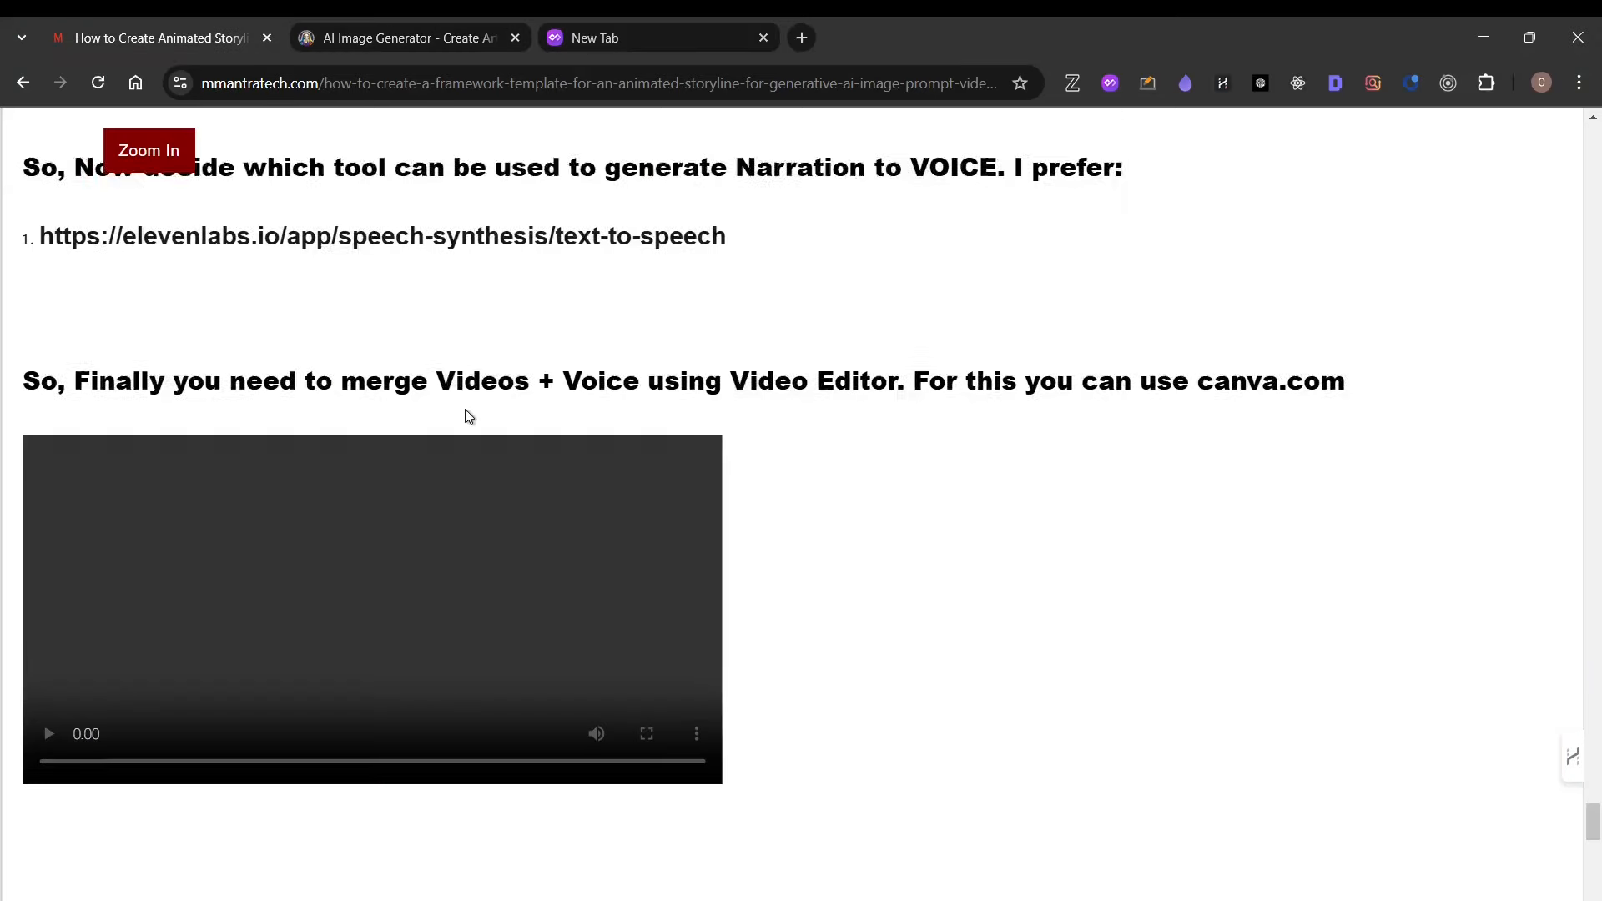
Switch to Canva, look at the existing acorn video design, and open the Canva home page in a new tab.
key(alt+Tab)
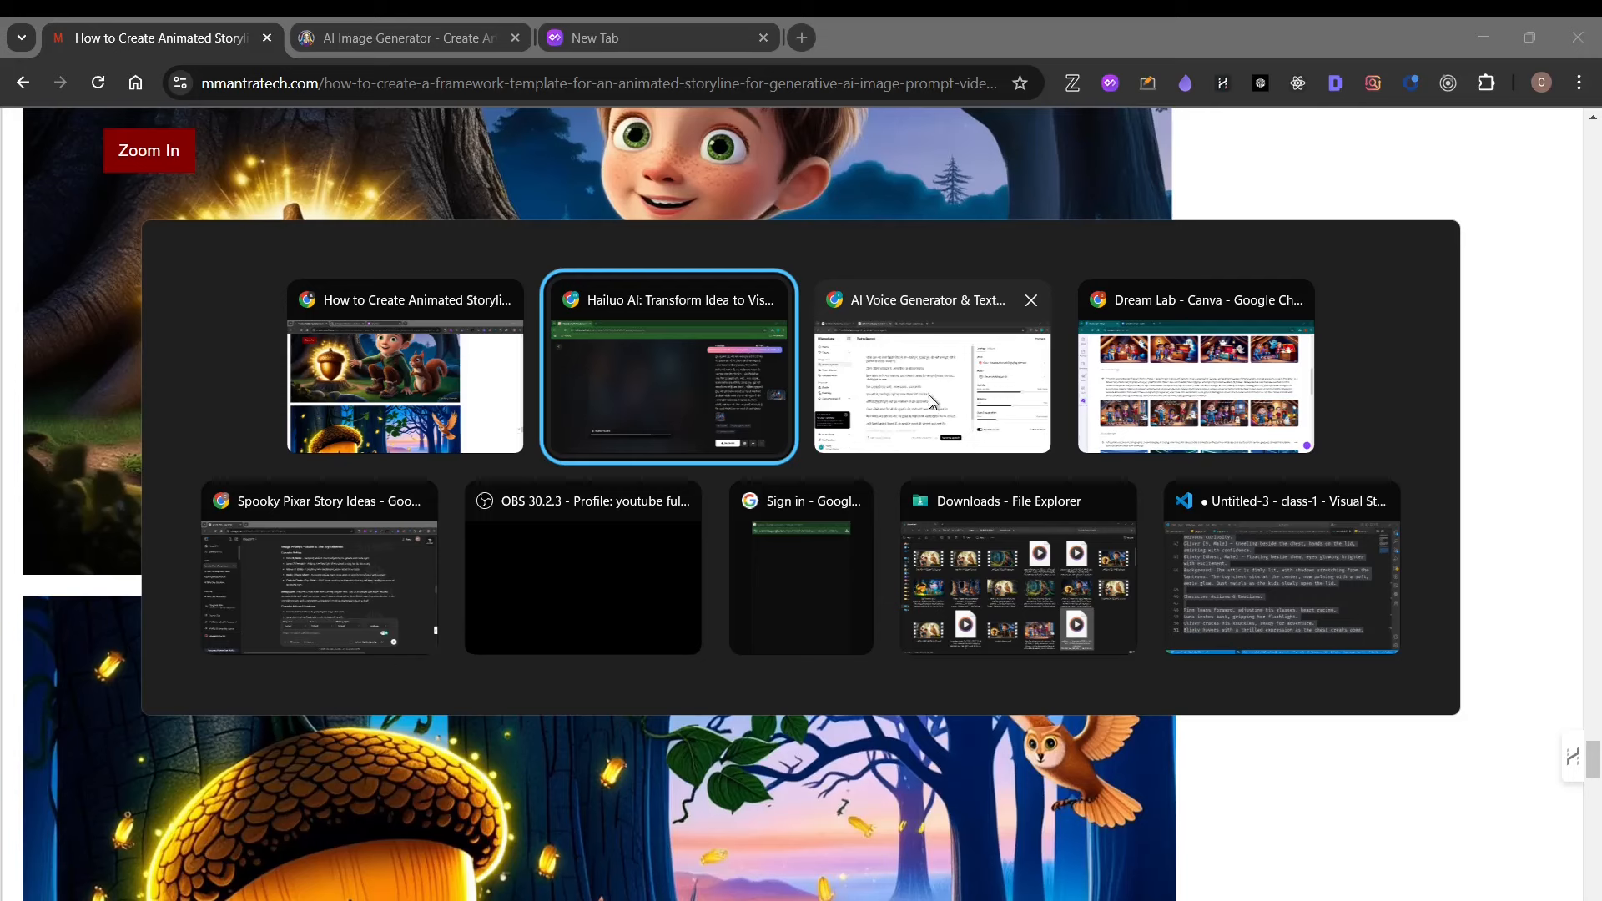
click(1228, 419)
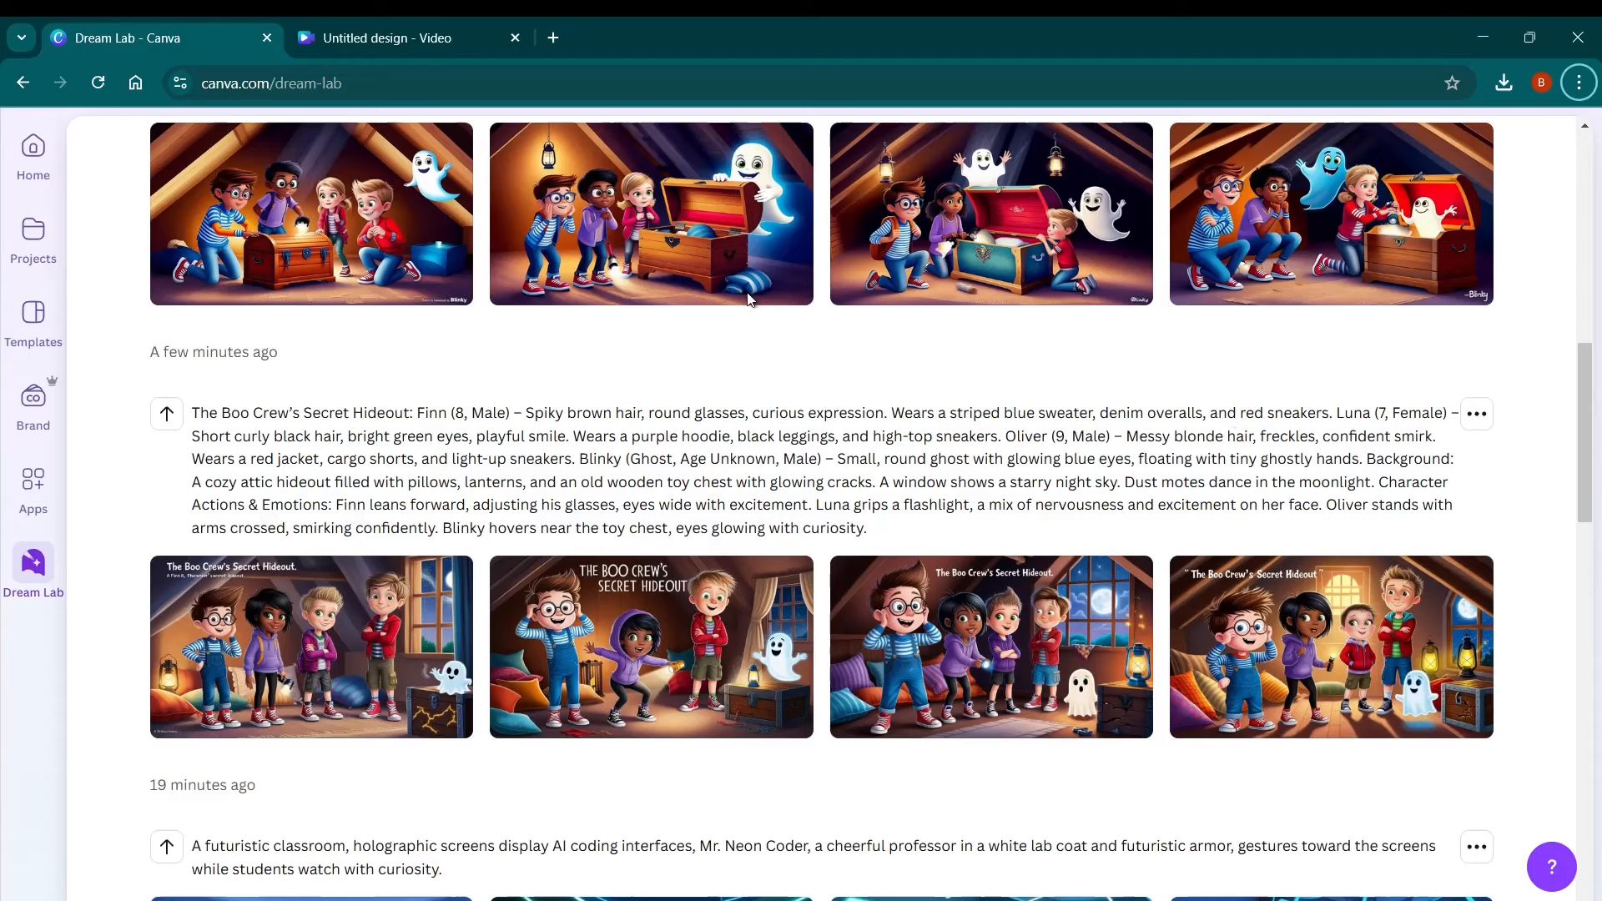
click(362, 37)
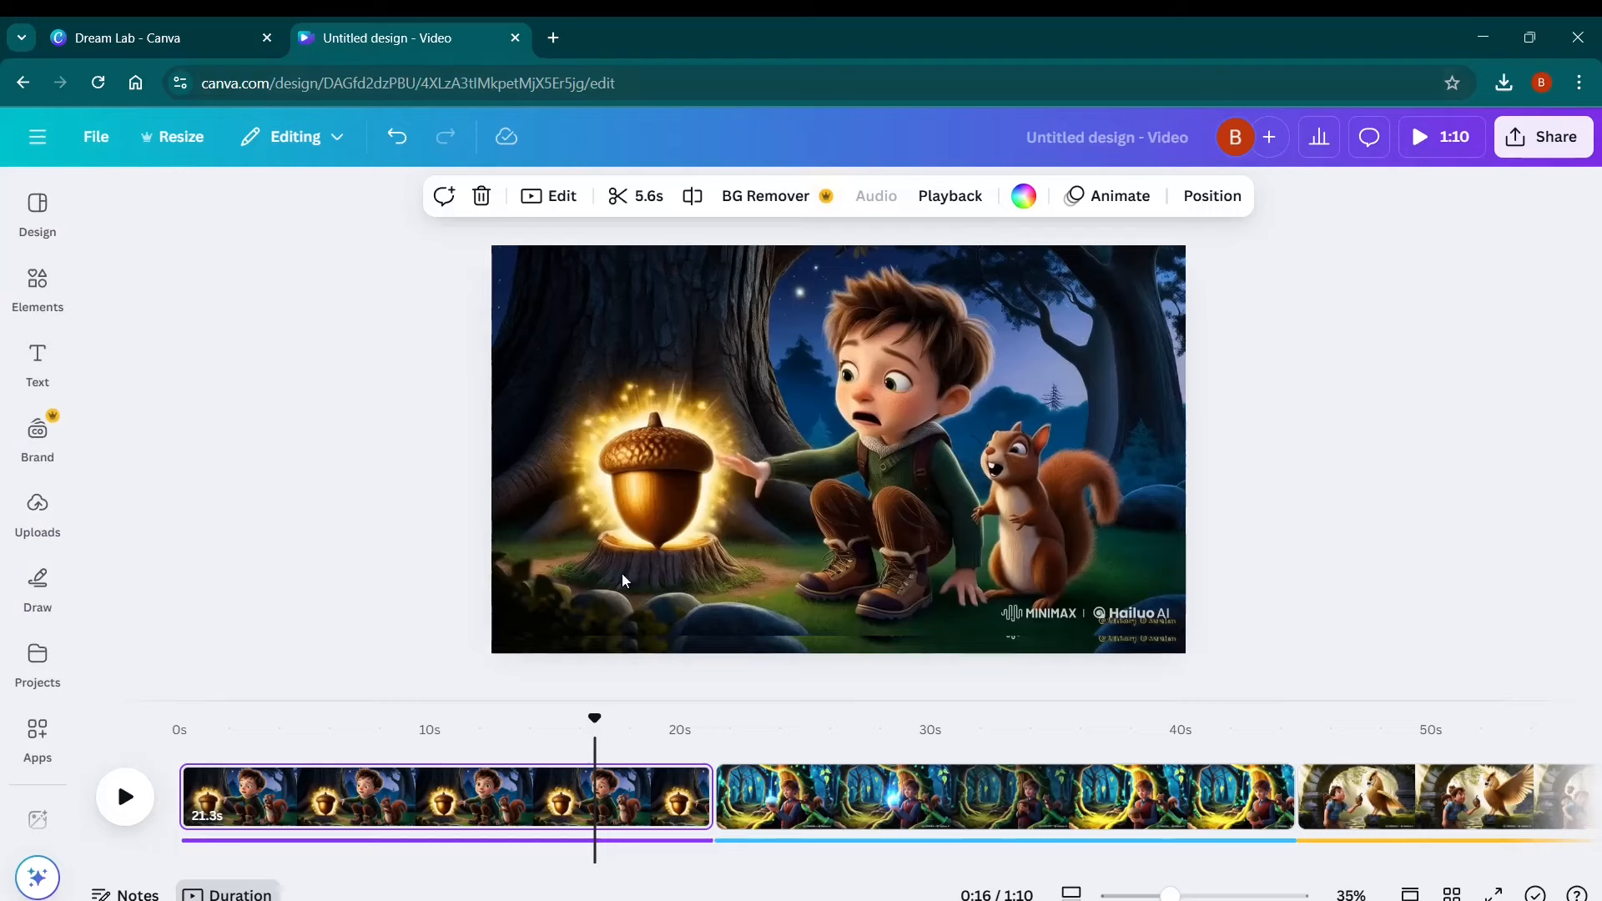
click(554, 37)
text(ca)
key(Return)
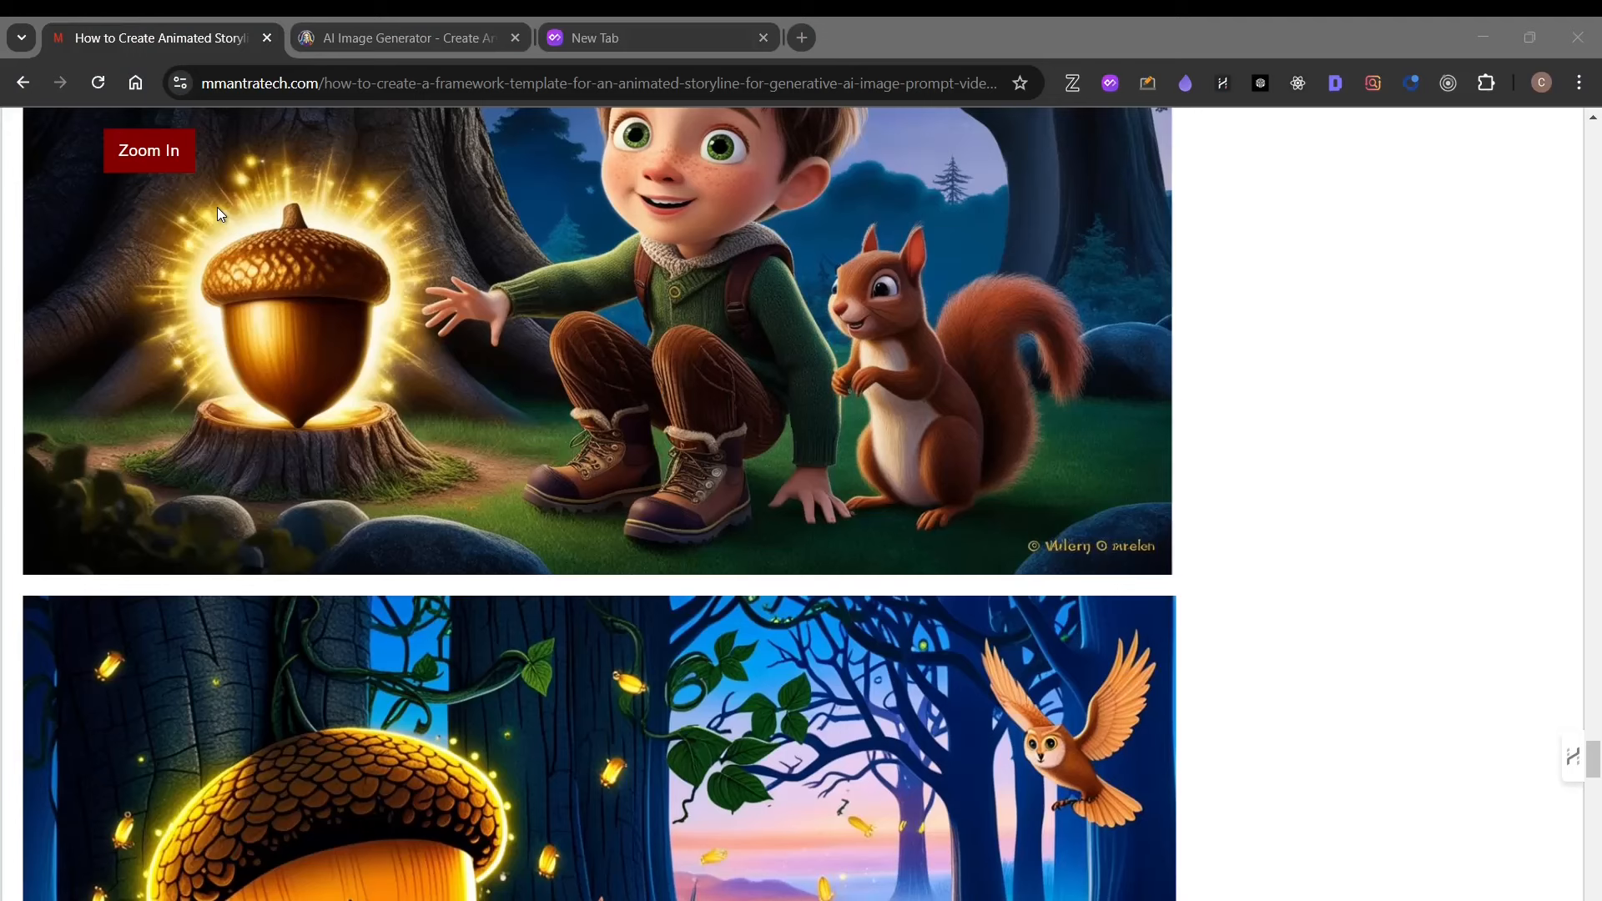
Return to the Canva home page from the storyline guide and start creating a new design.
key(alt+Tab)
key(alt+Tab)
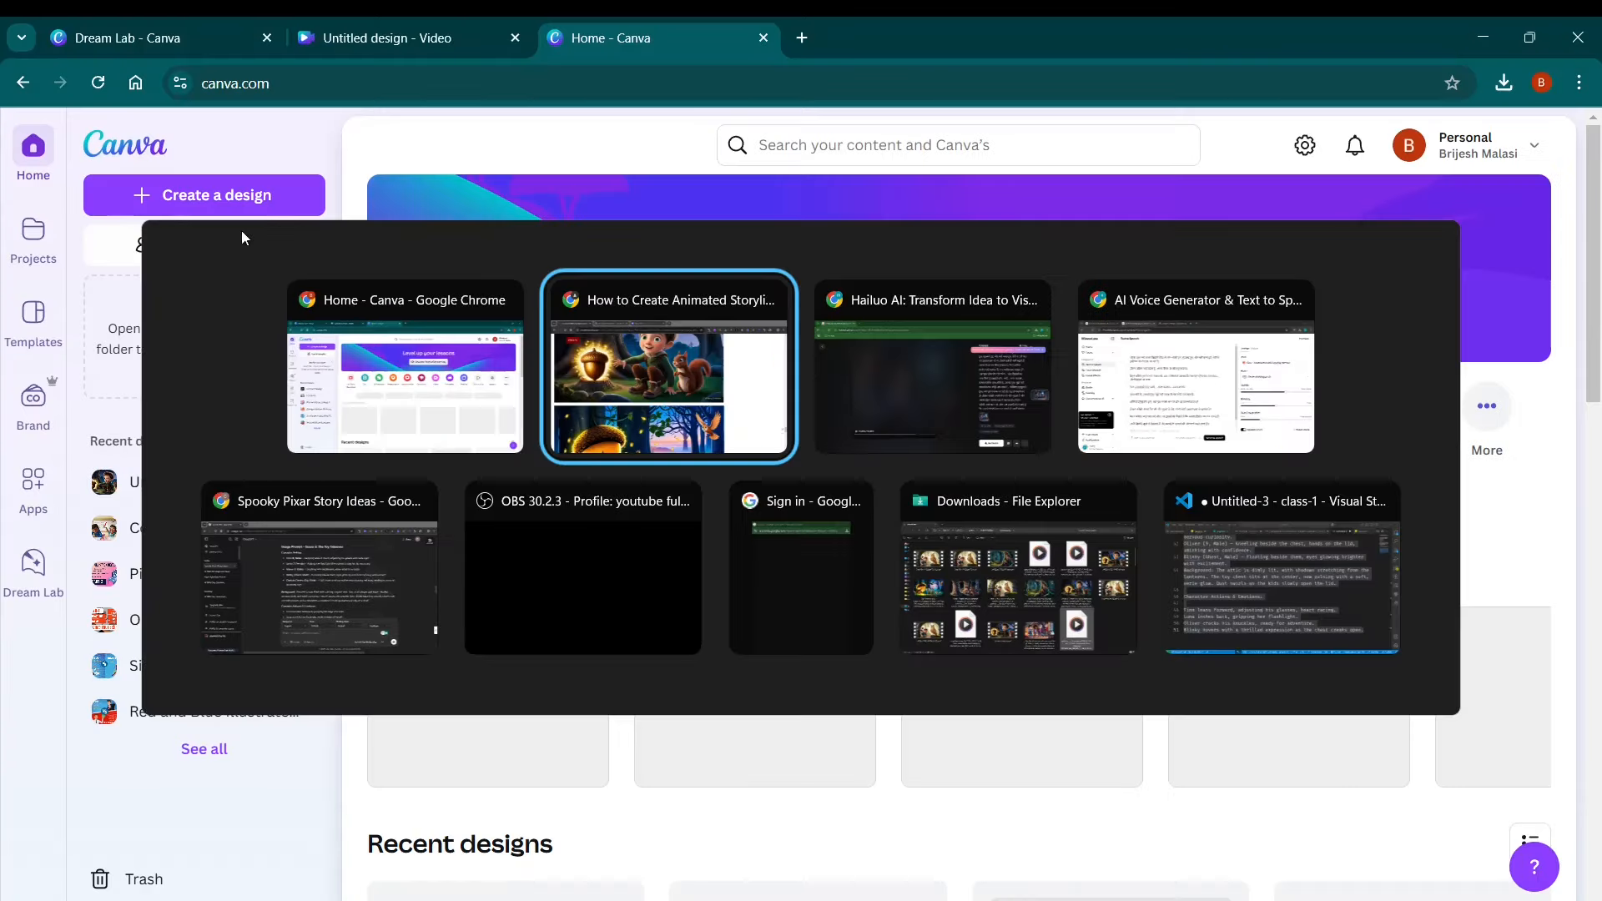
click(260, 200)
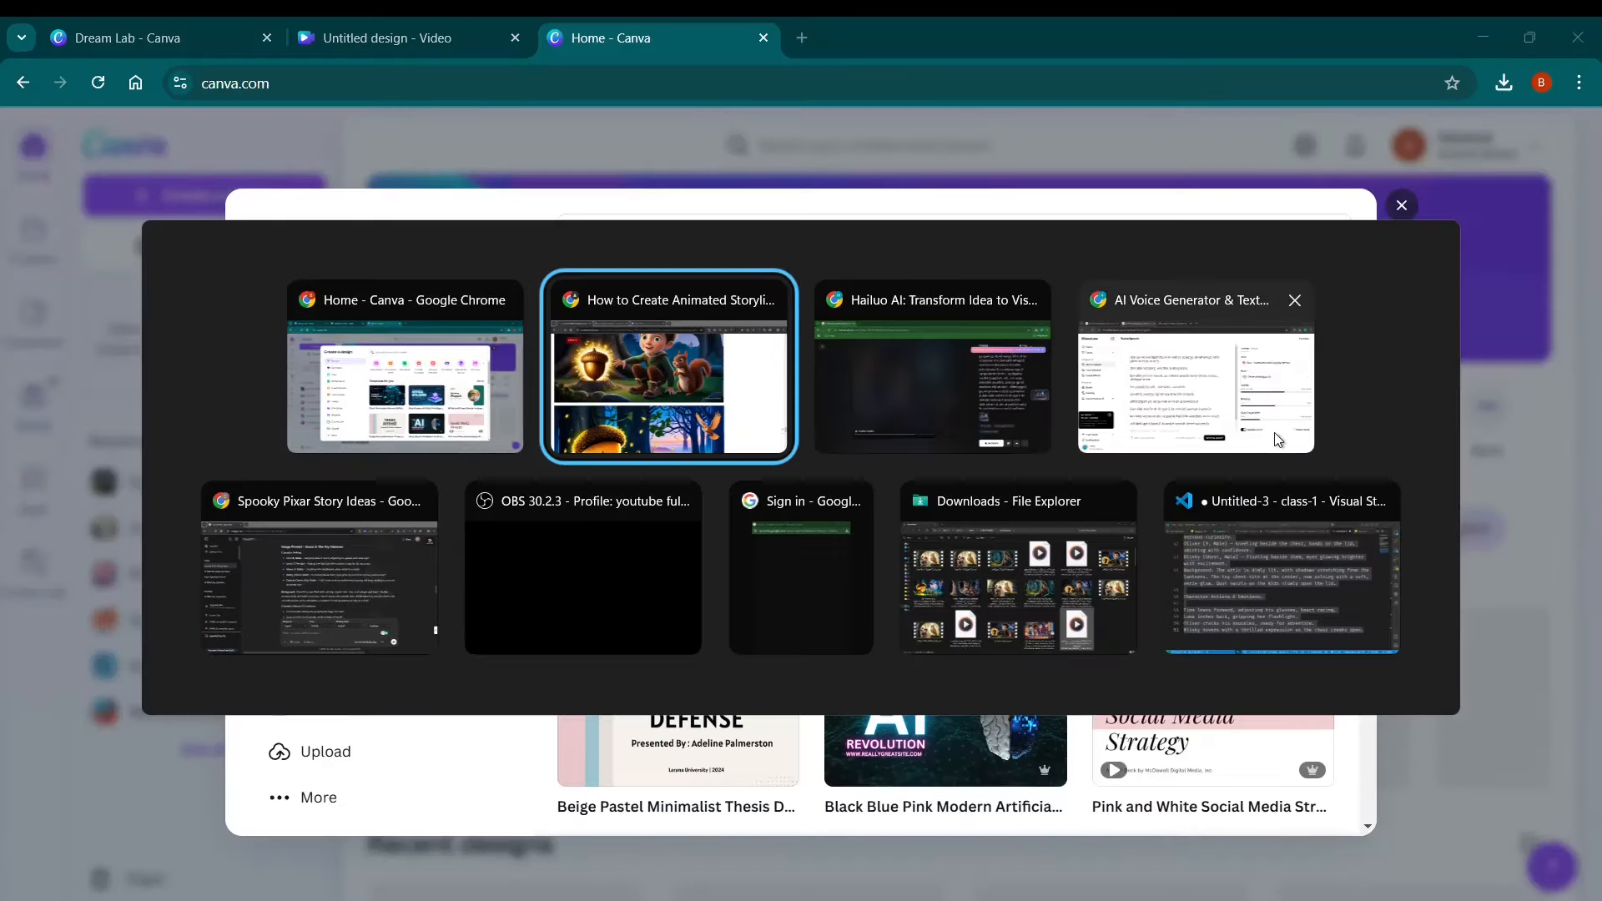
Switch to the ElevenLabs window and close its Leonardo.Ai image creation tab.
click(1173, 431)
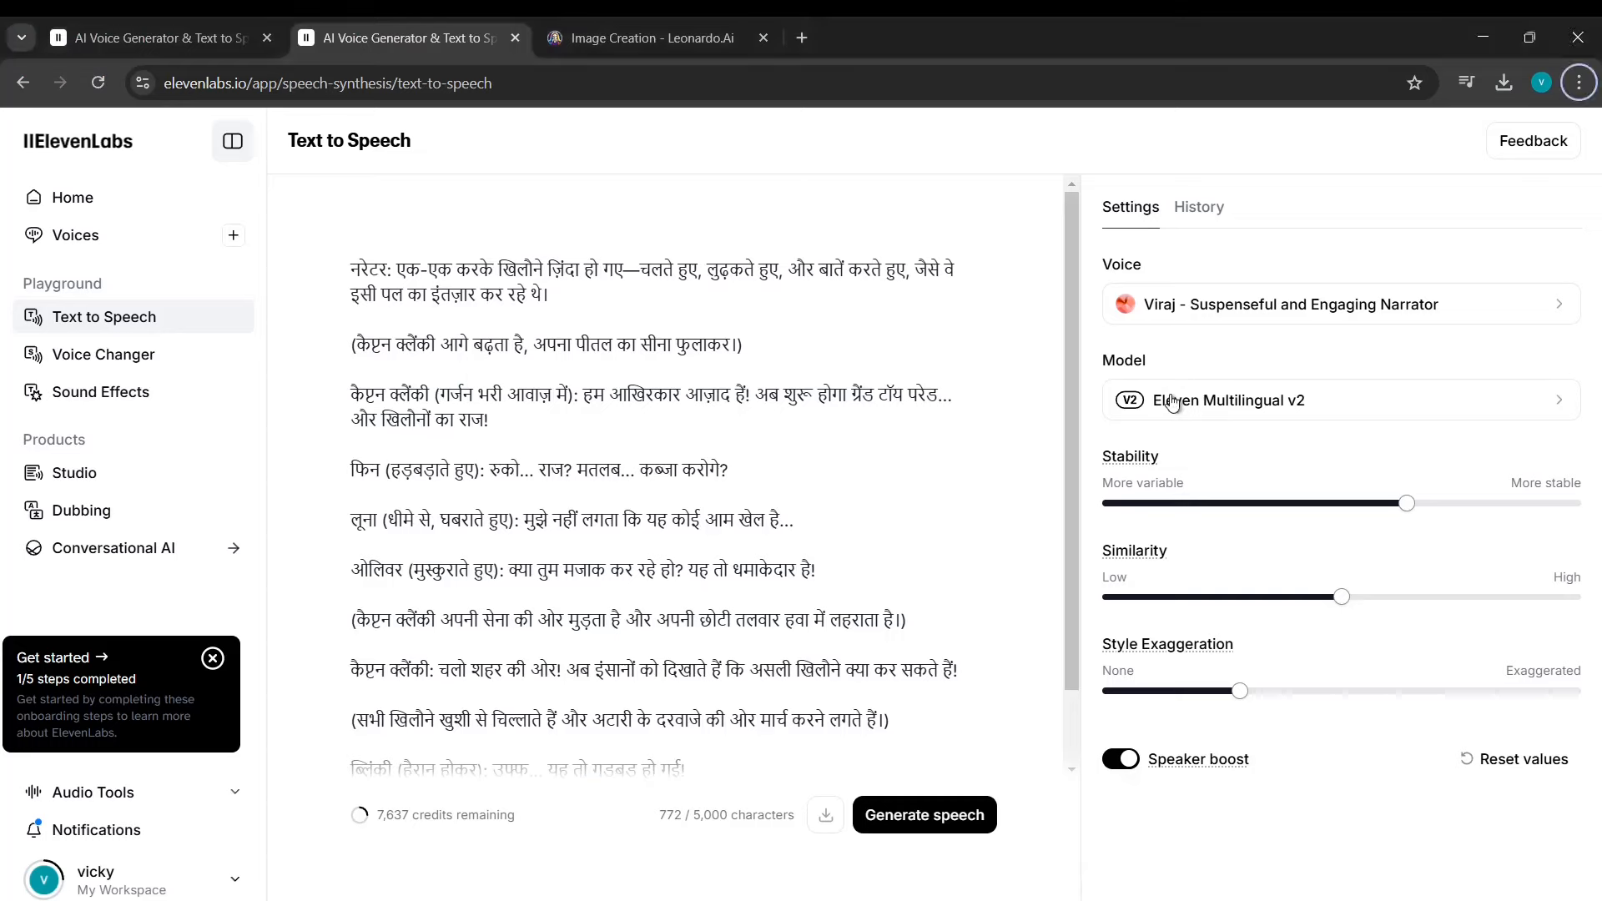
click(639, 23)
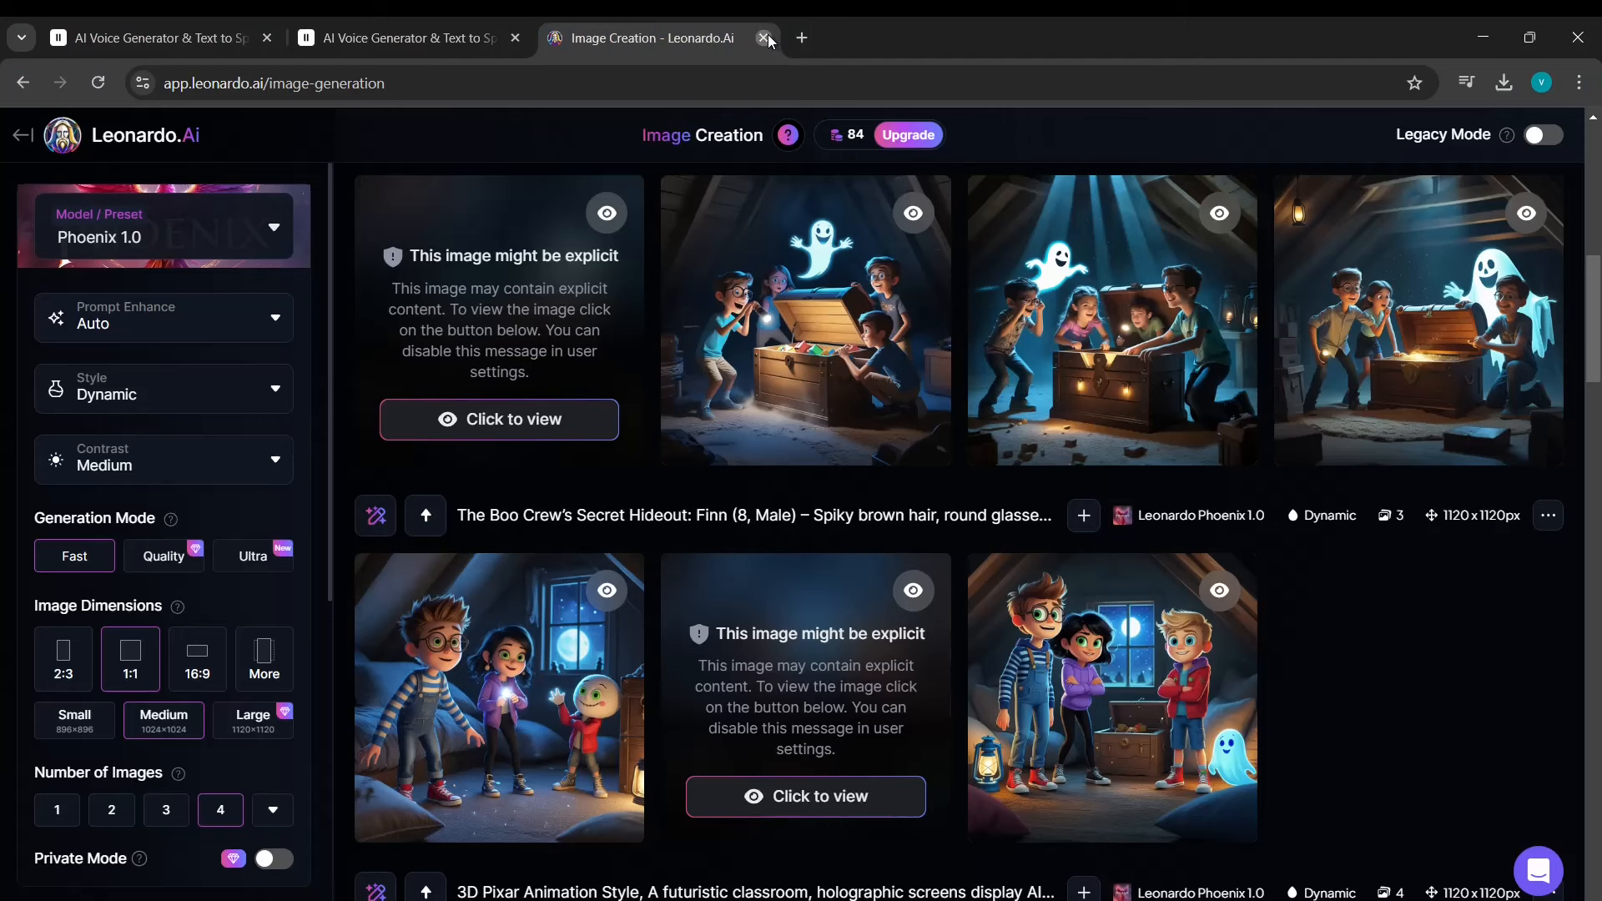
click(763, 39)
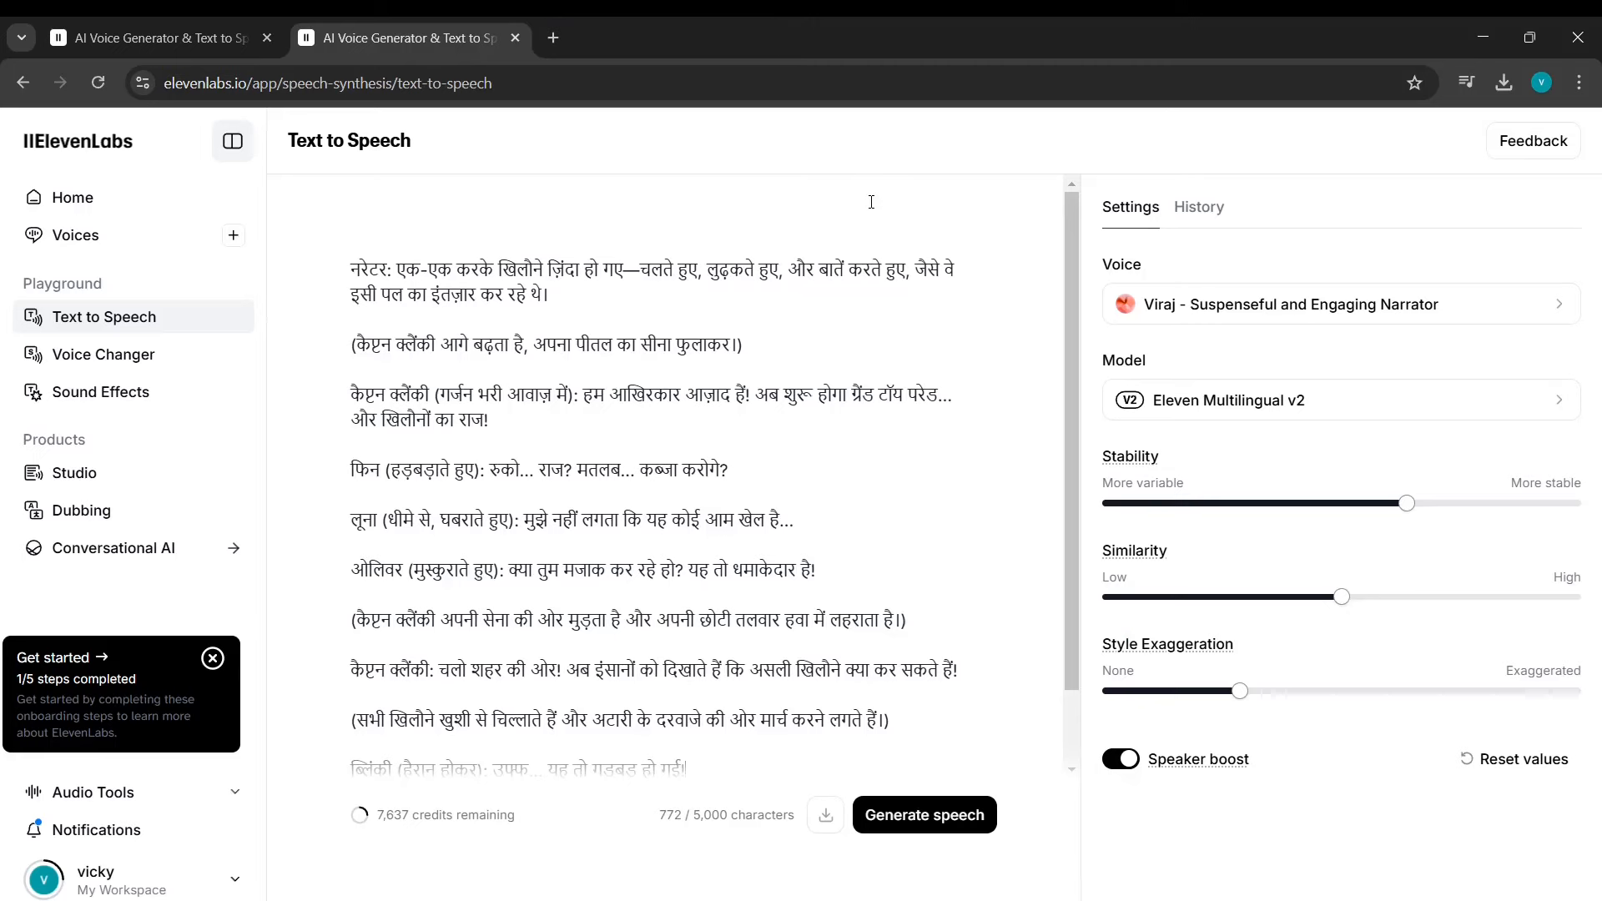
Return to Canva, search the design types for "youtube", and create a blank YouTube Banner design.
key(alt+Tab)
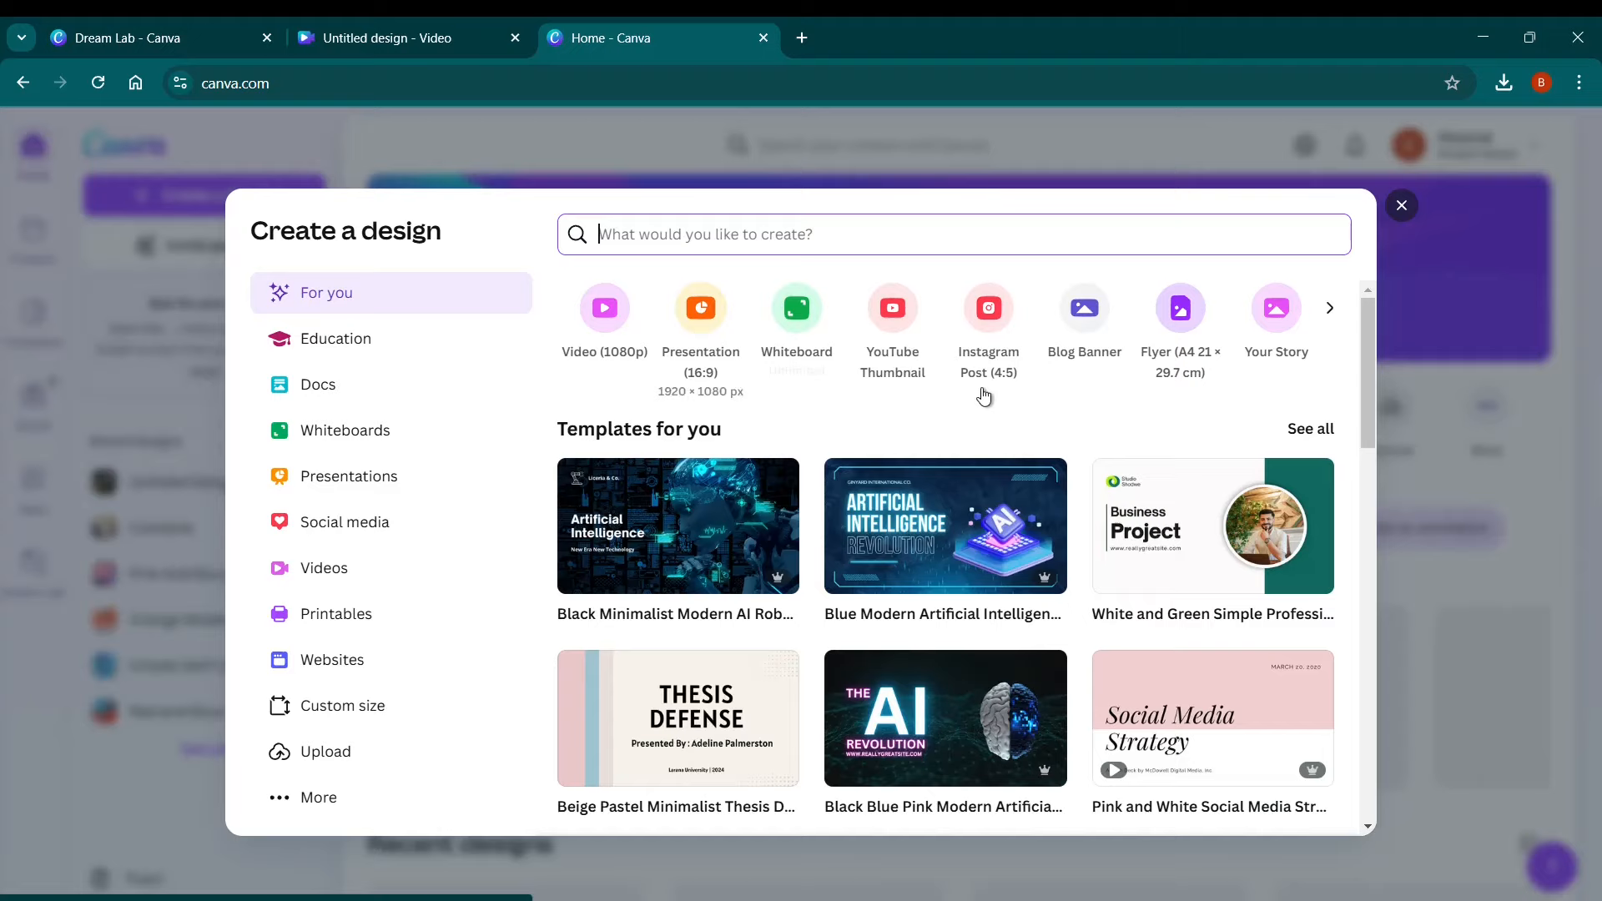
click(1330, 307)
click(873, 240)
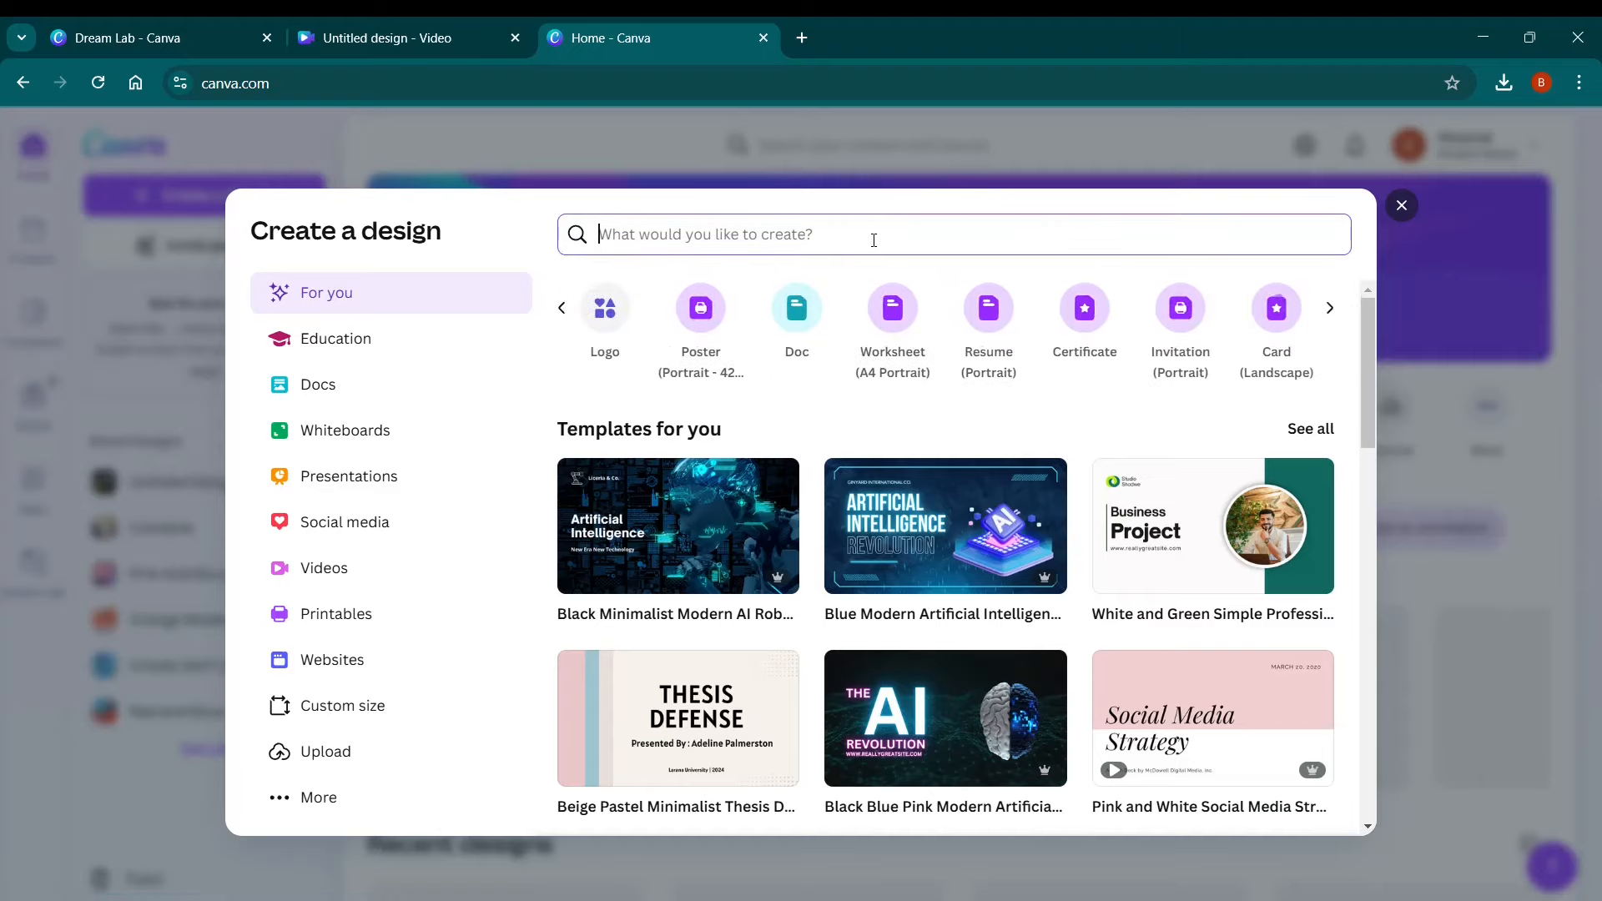
text(youtube)
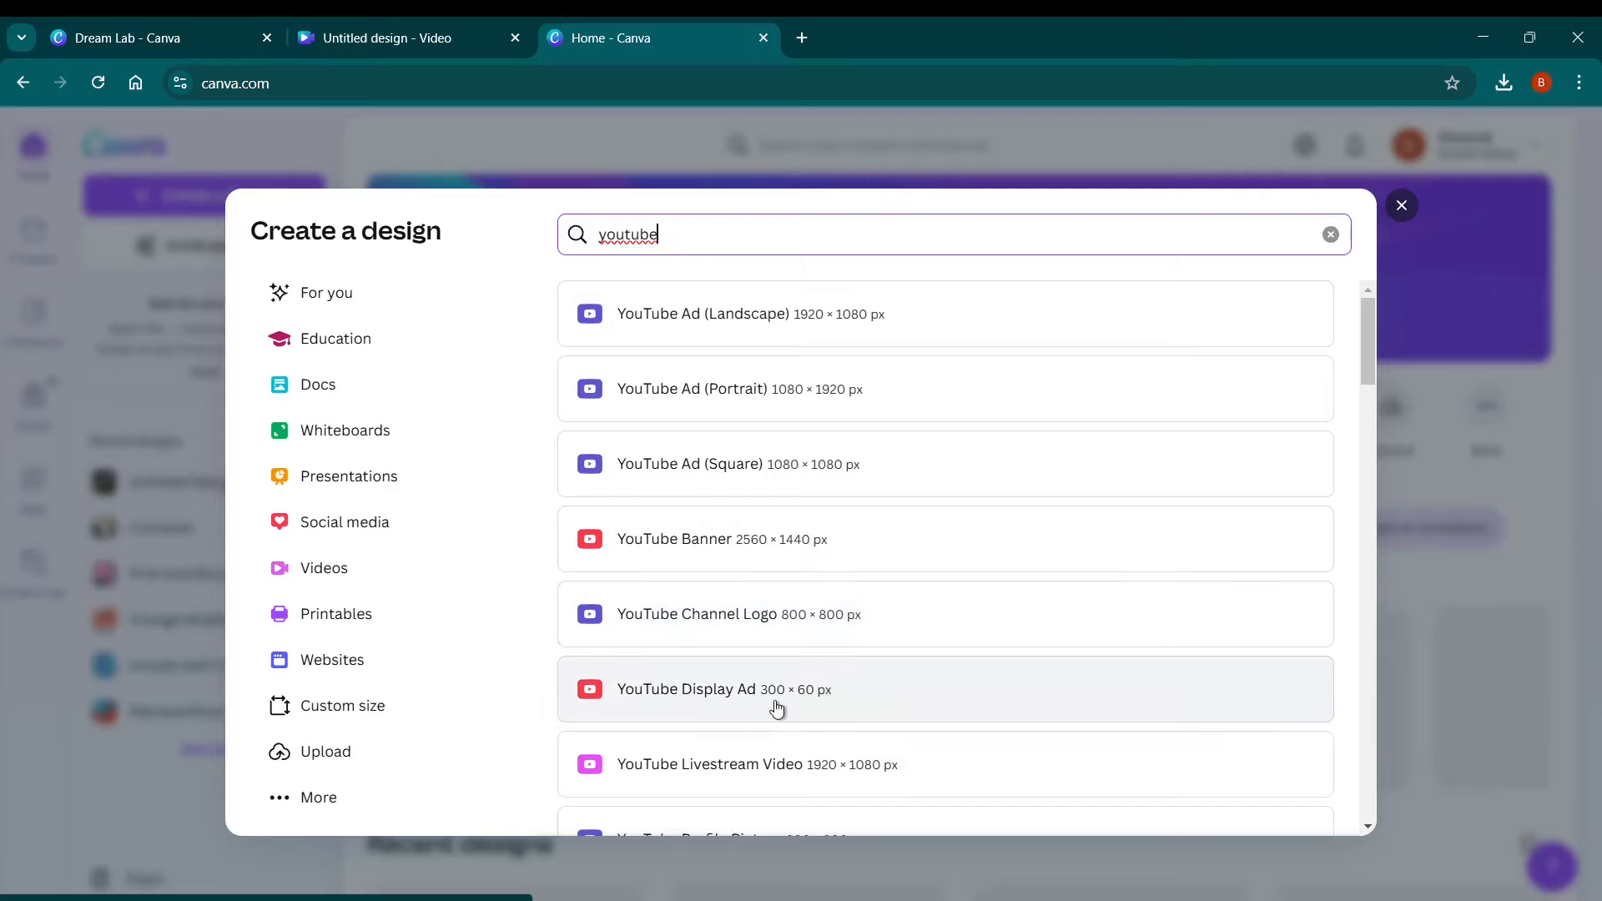
scroll(776, 708, down, 1)
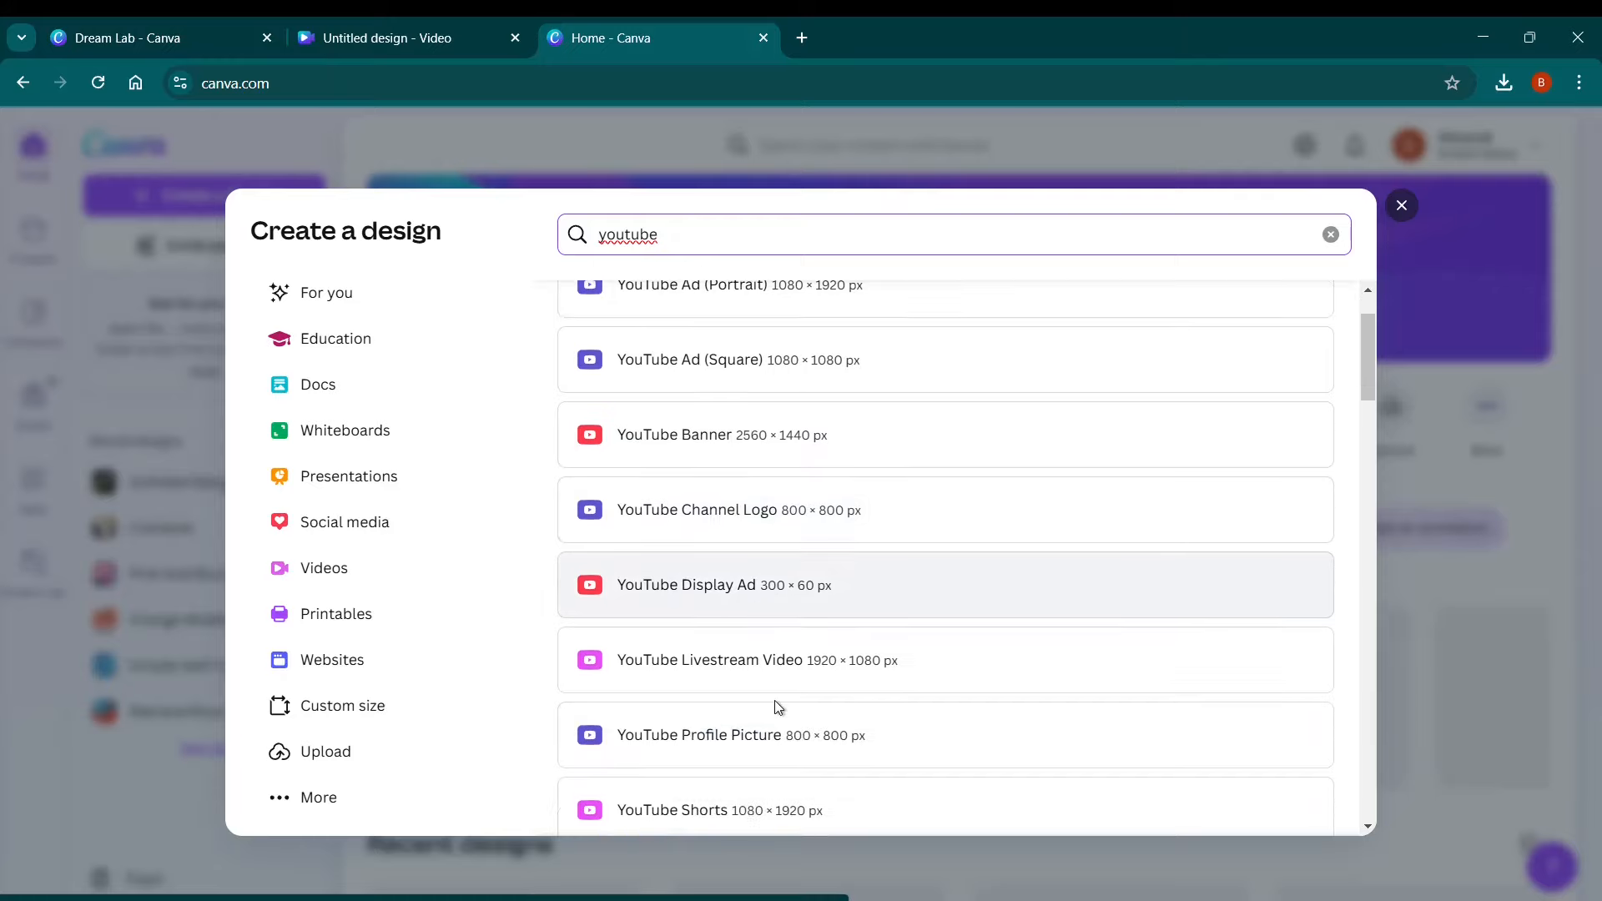
click(712, 435)
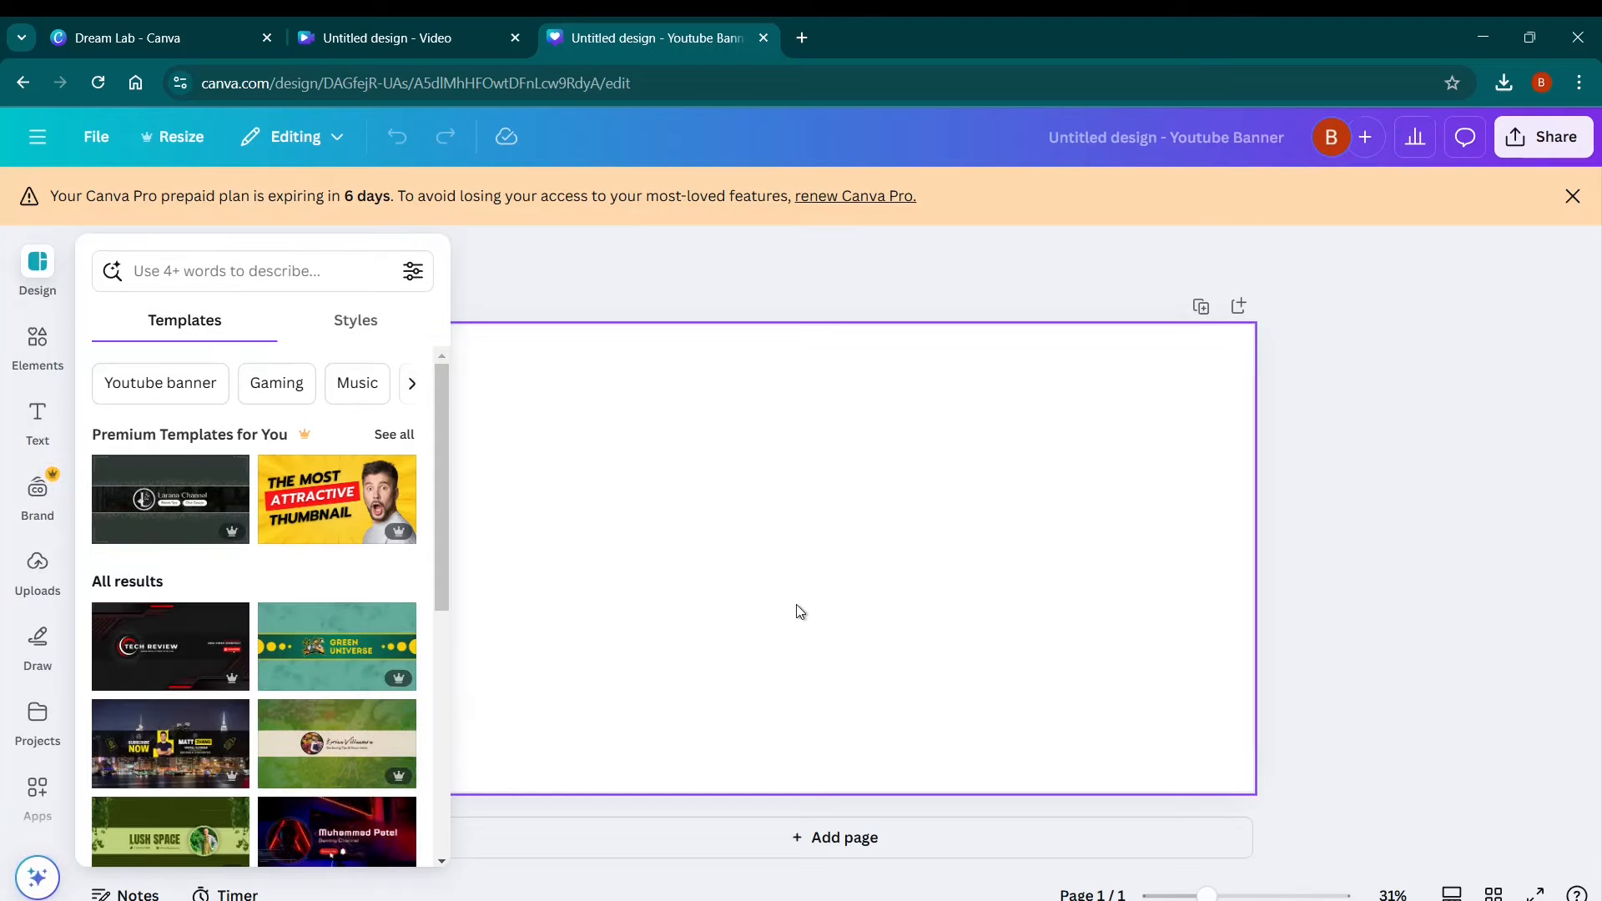
Compare the blank YouTube Banner design with the existing acorn video design.
click(882, 536)
click(463, 38)
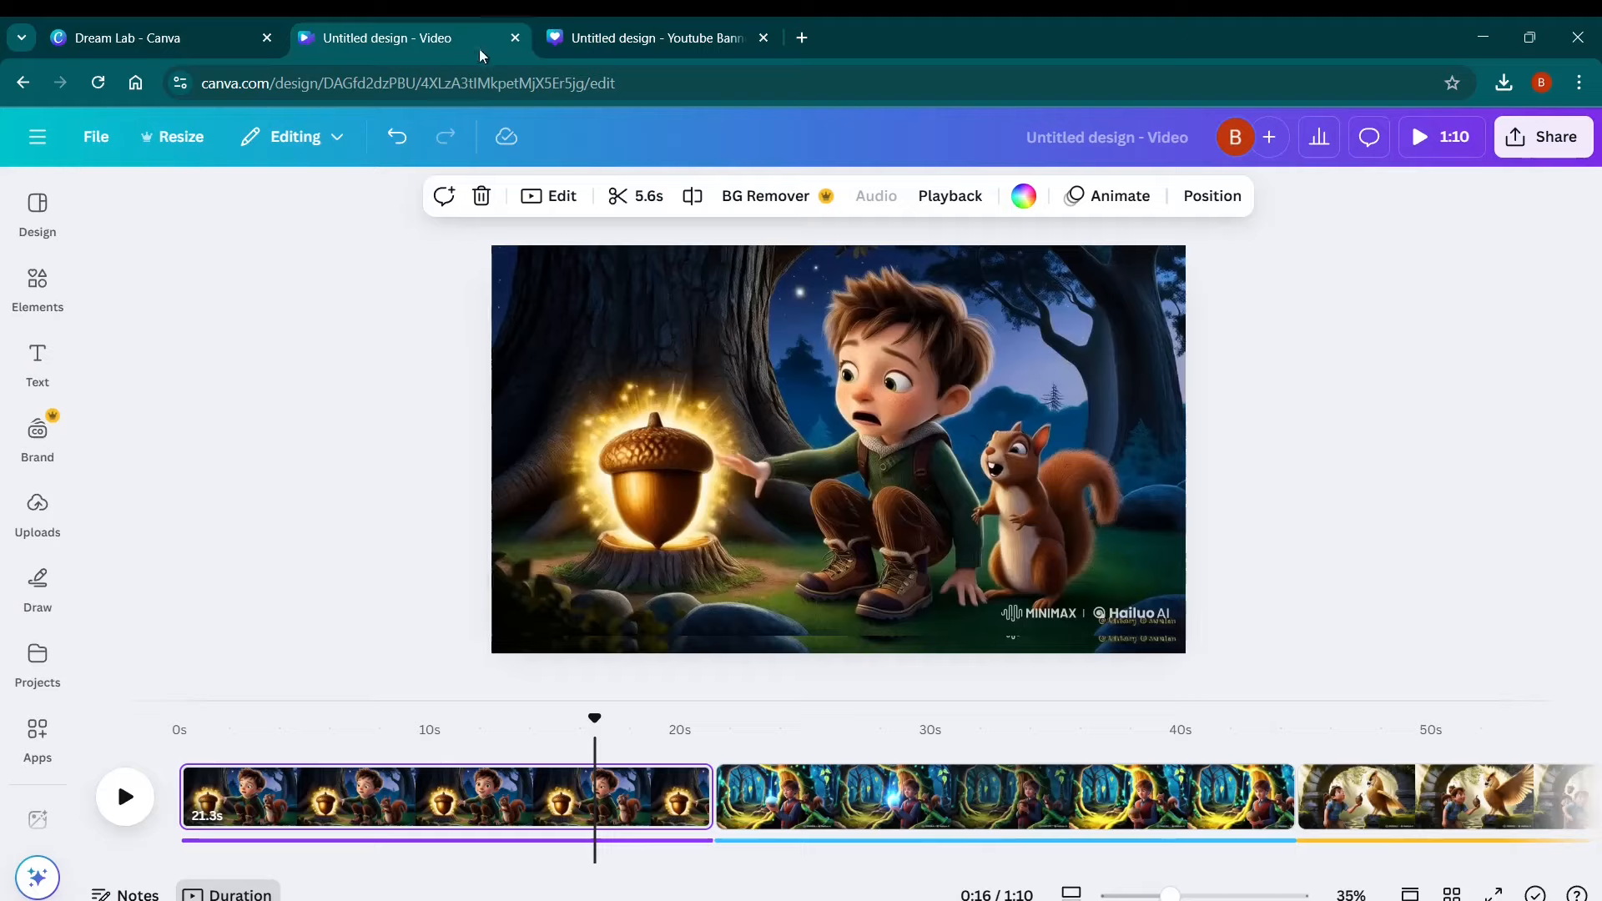
click(576, 42)
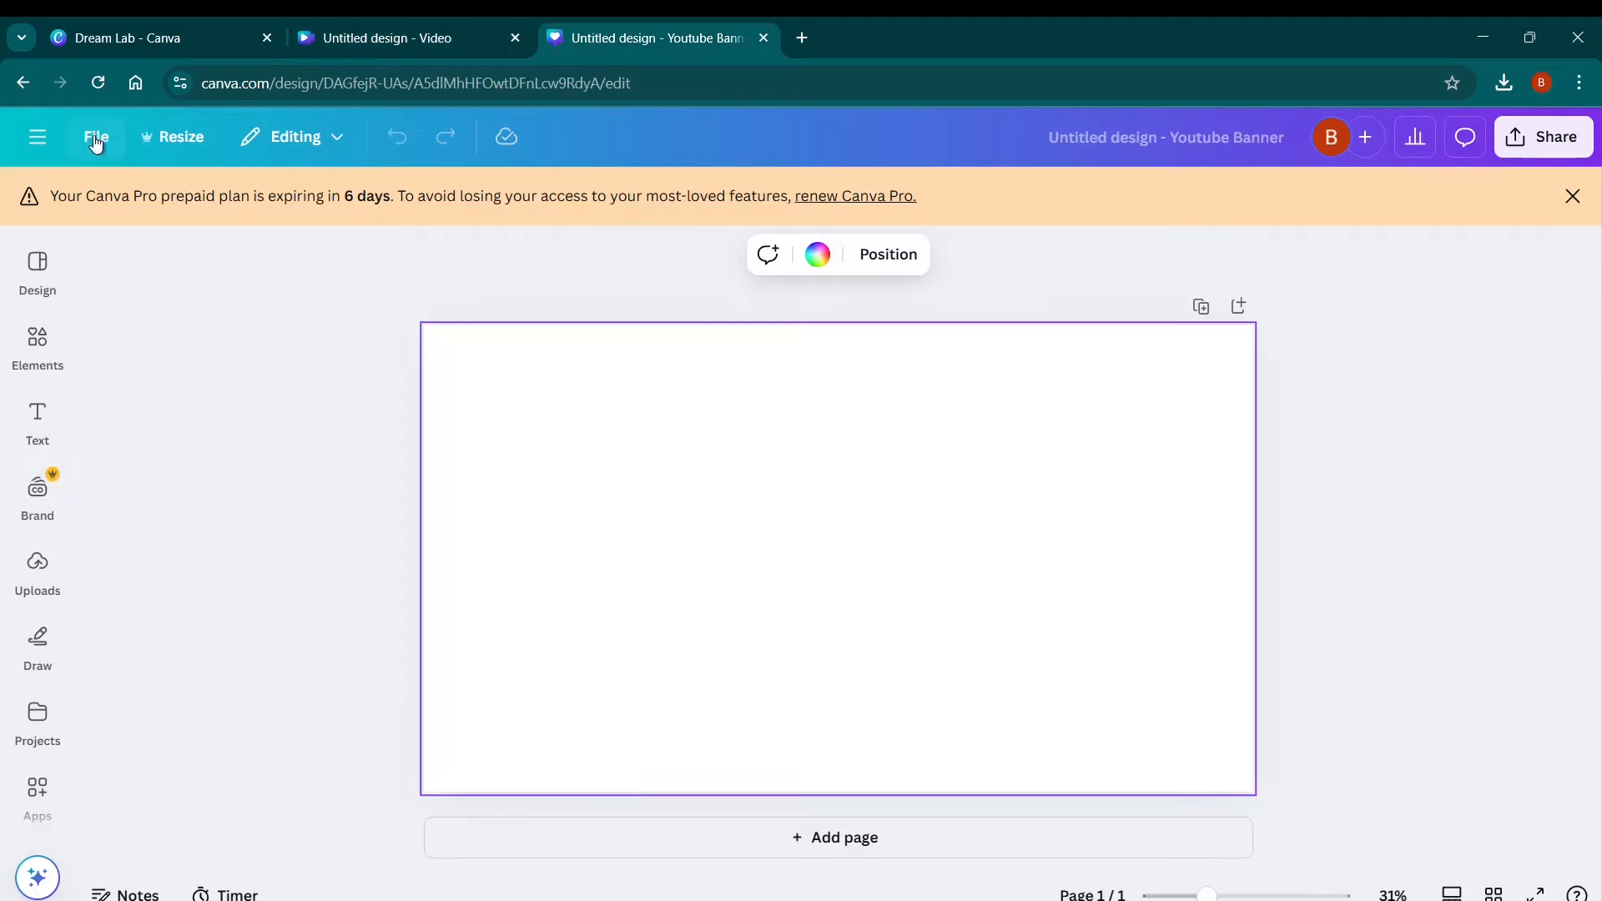
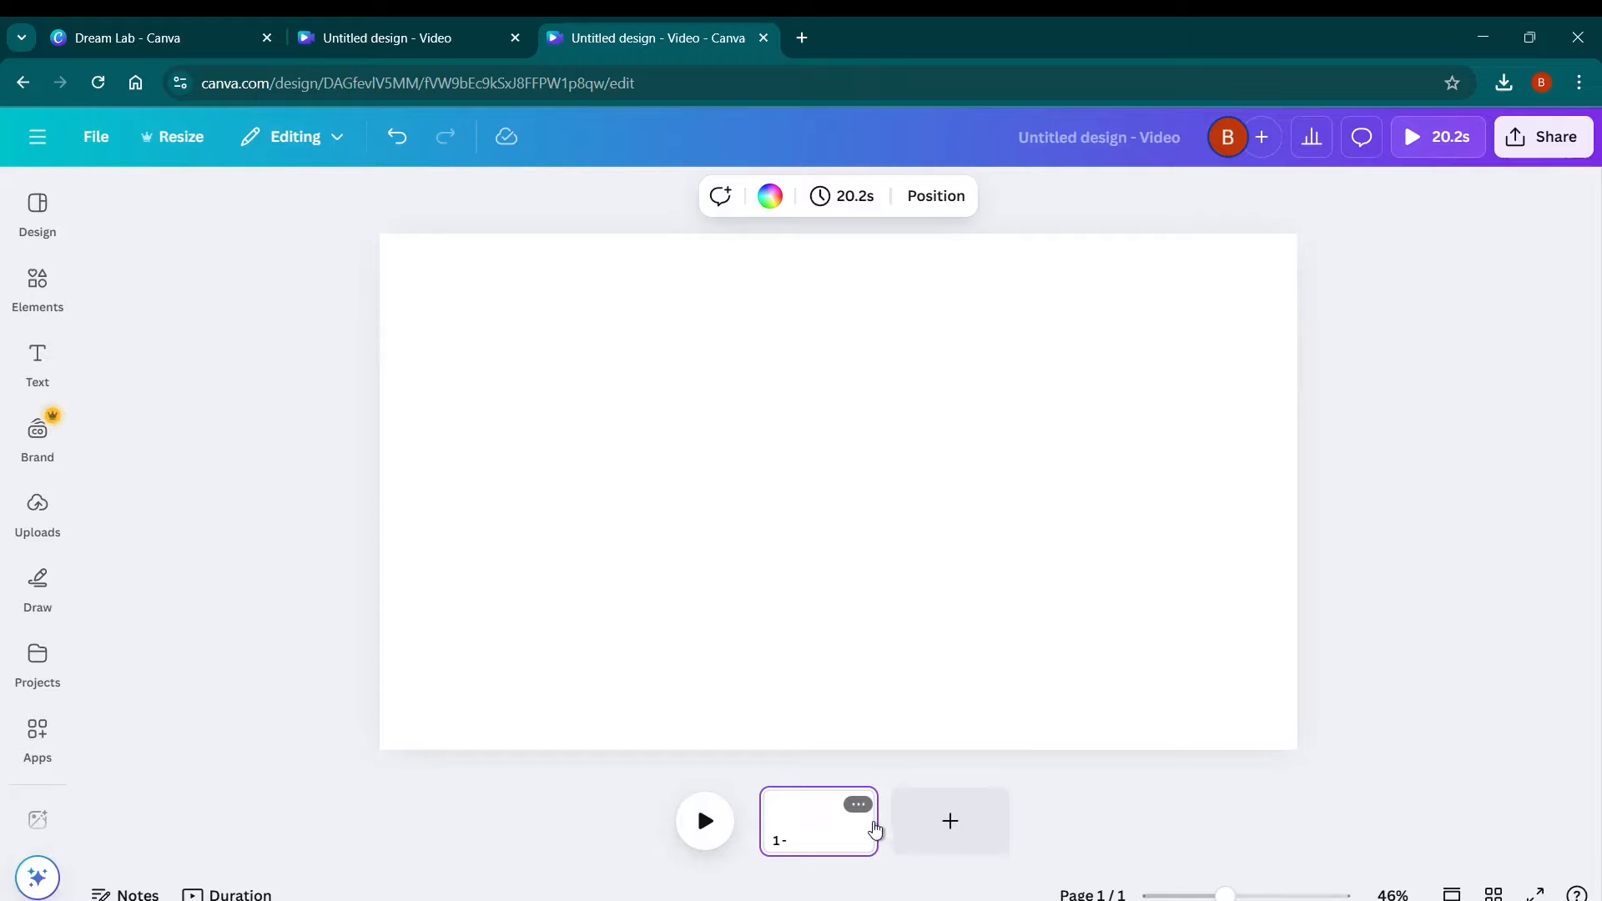
Show the duration timeline for the blank page in the new video design.
click(259, 894)
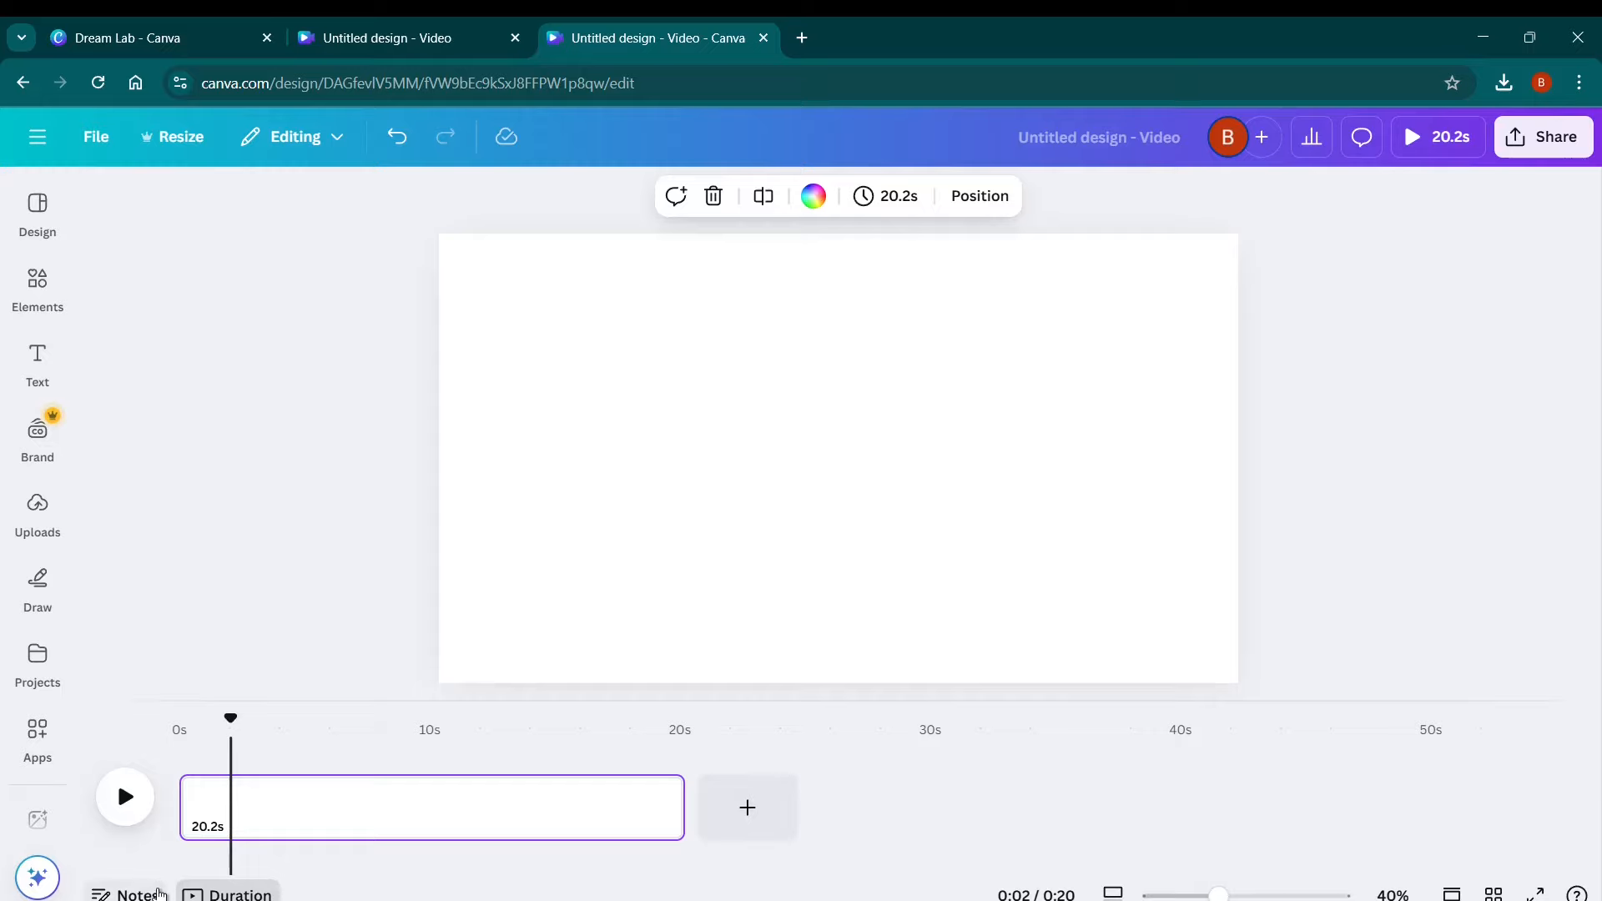
click(126, 797)
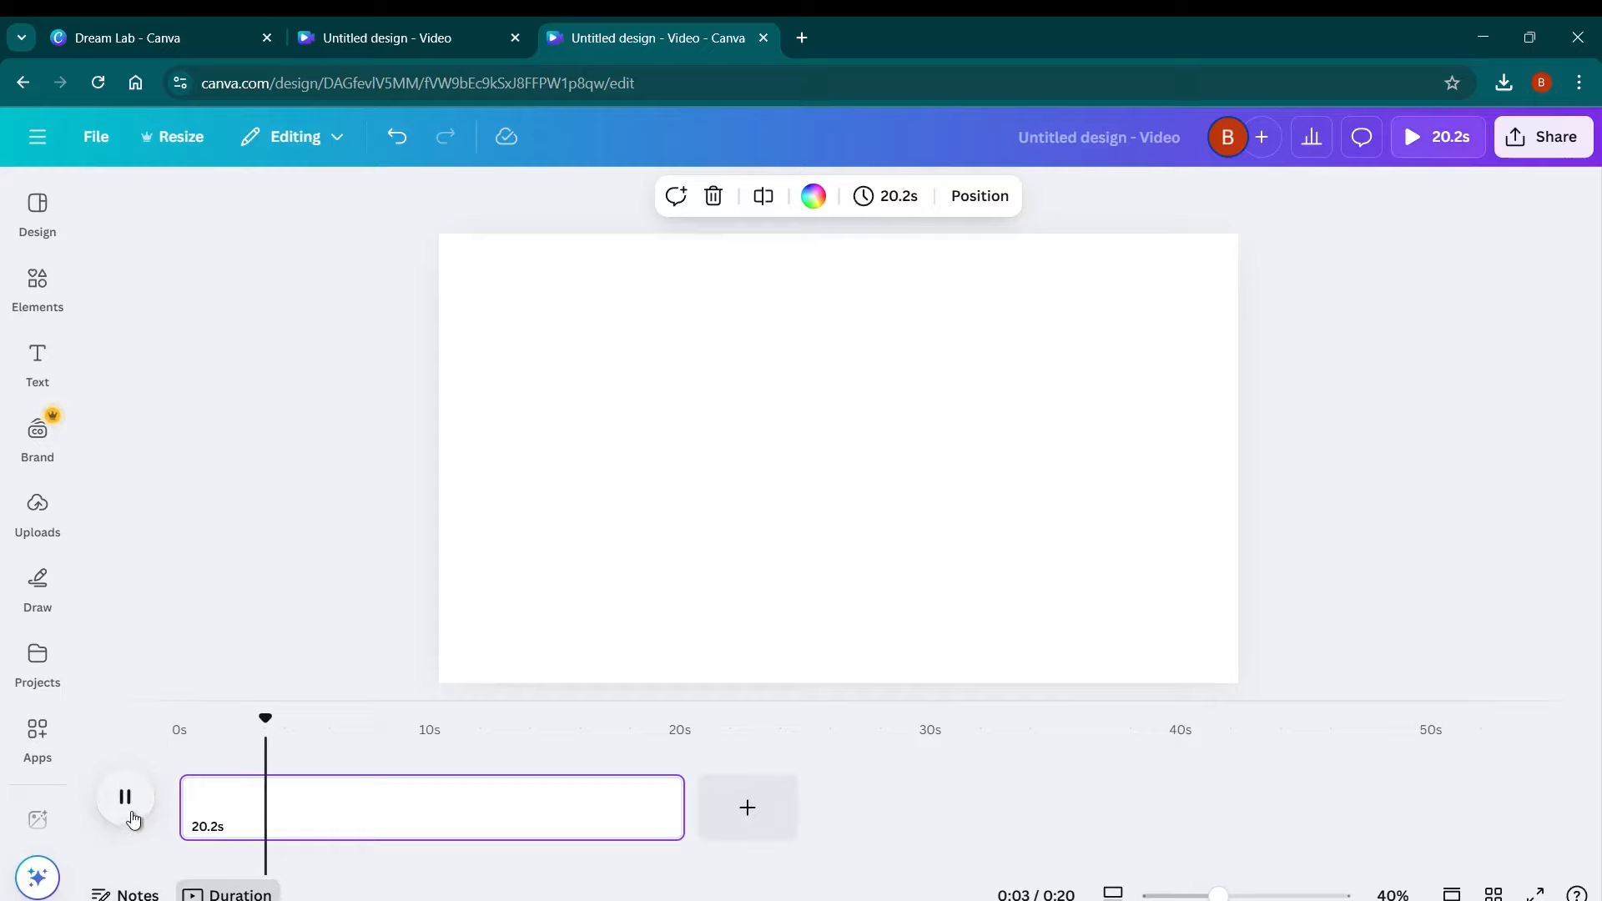
click(146, 806)
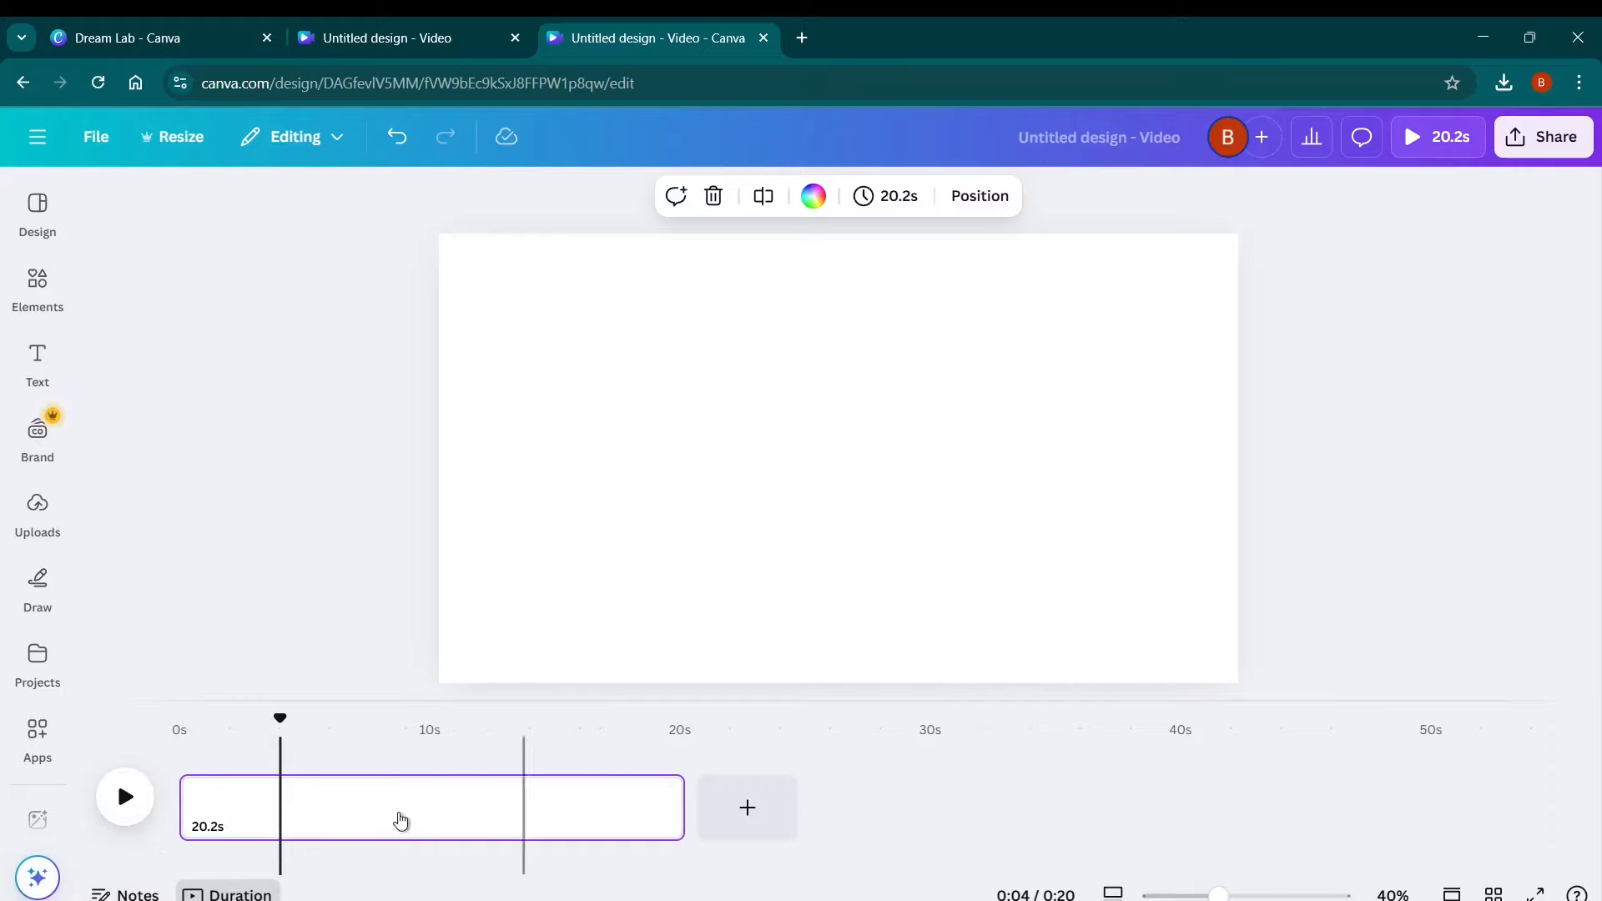
Upload the animated toy soldier scene from the Hailuo AI window's recent downloads to the video uploads of the new Canva design.
click(38, 511)
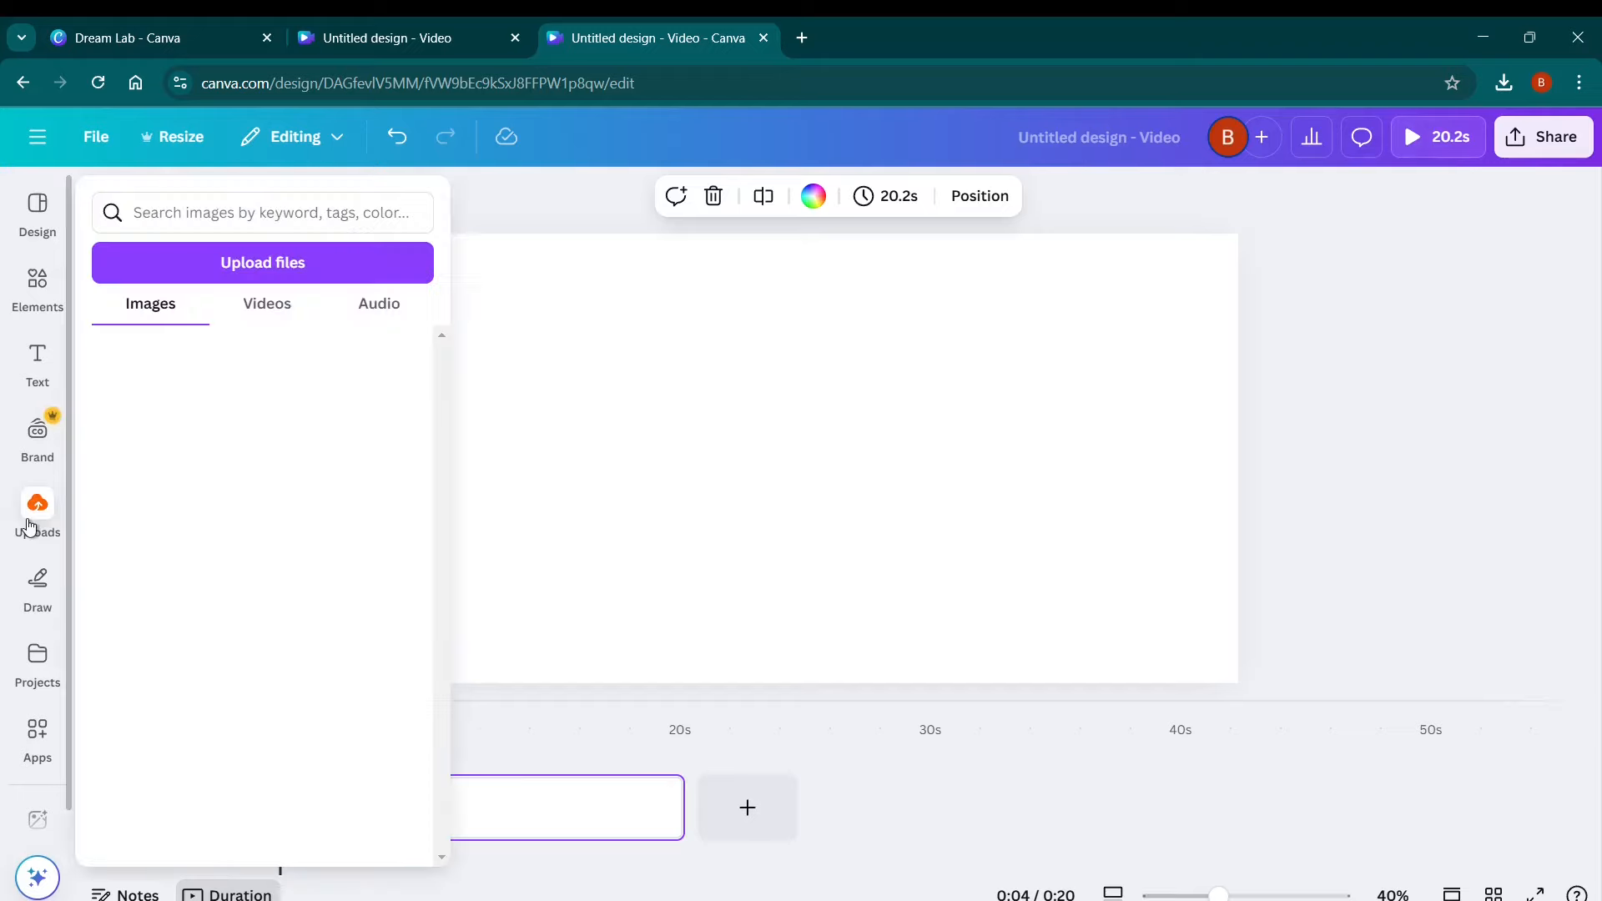
click(279, 299)
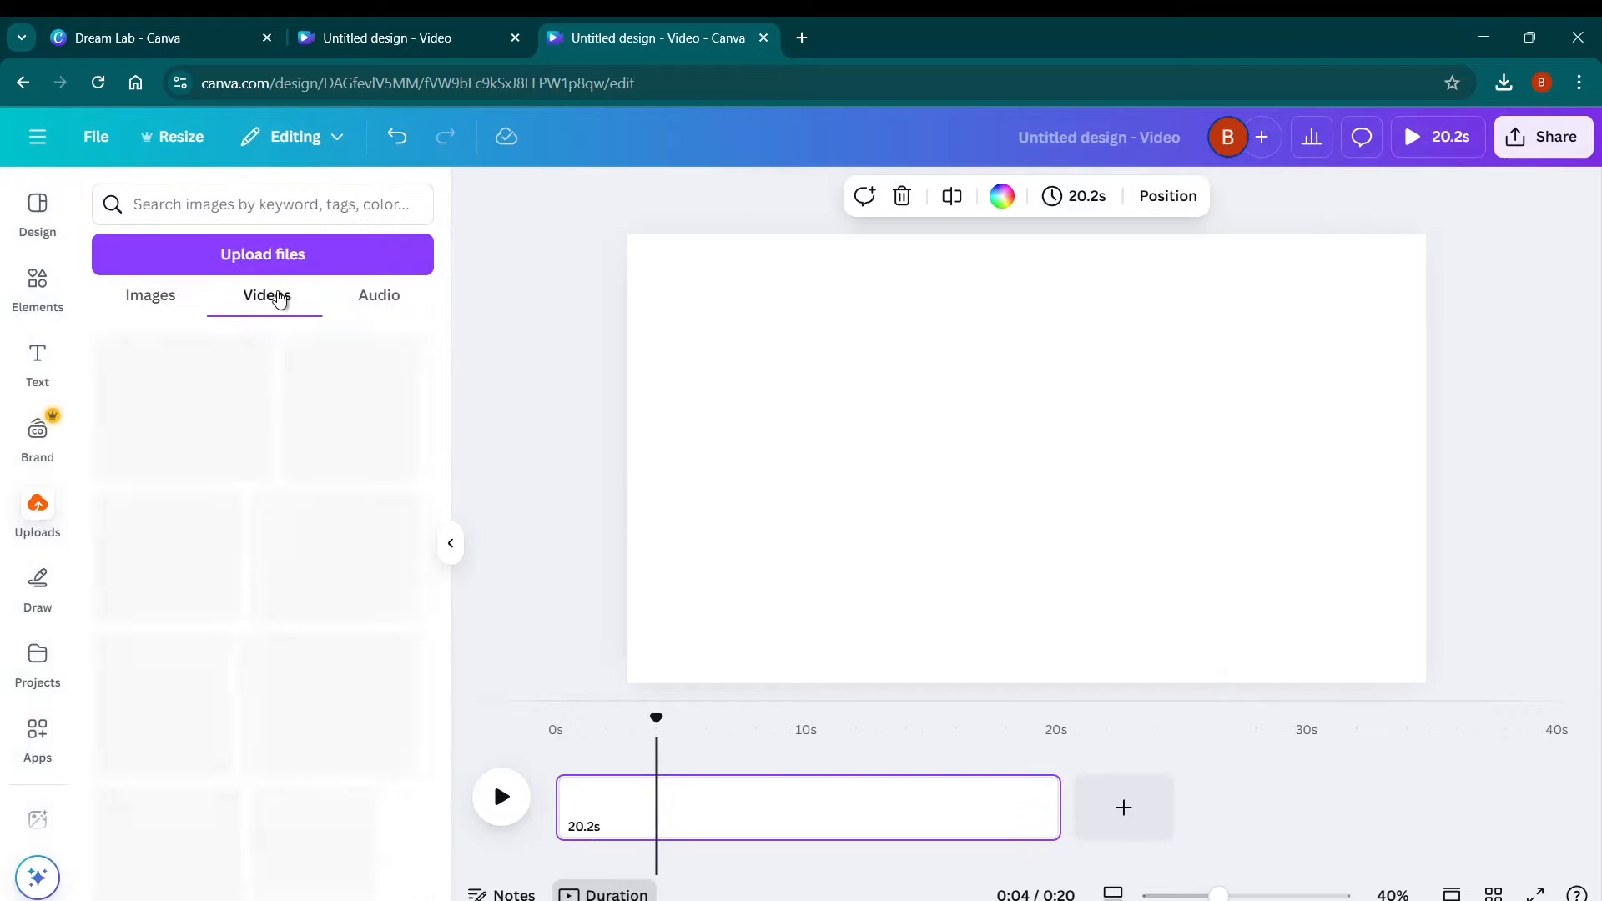
key(alt+Tab)
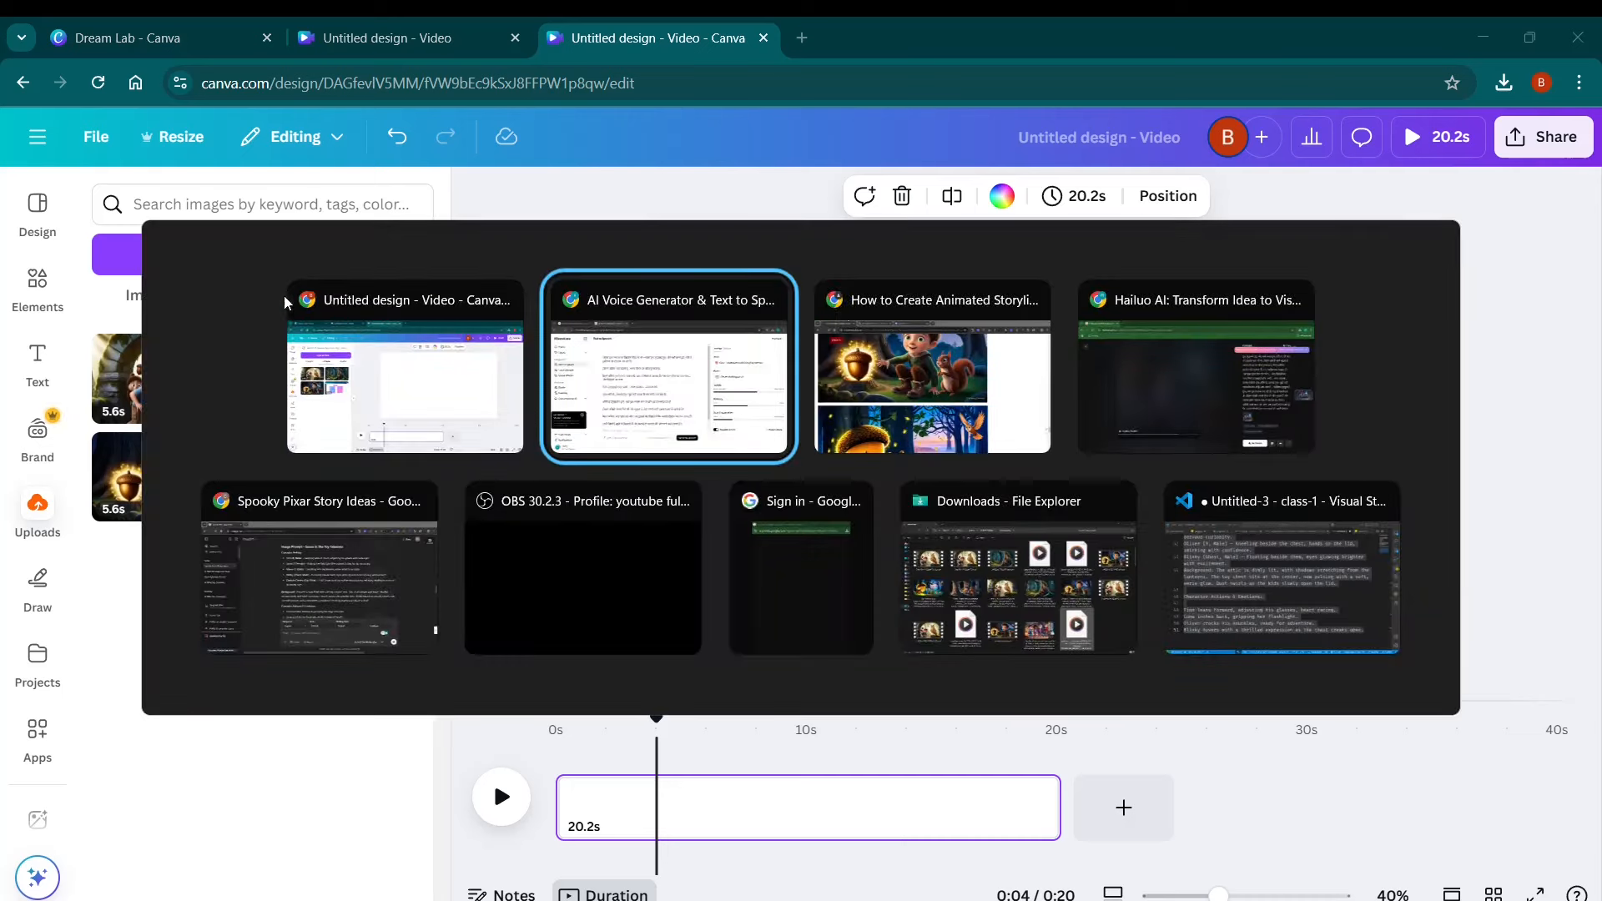
click(1160, 399)
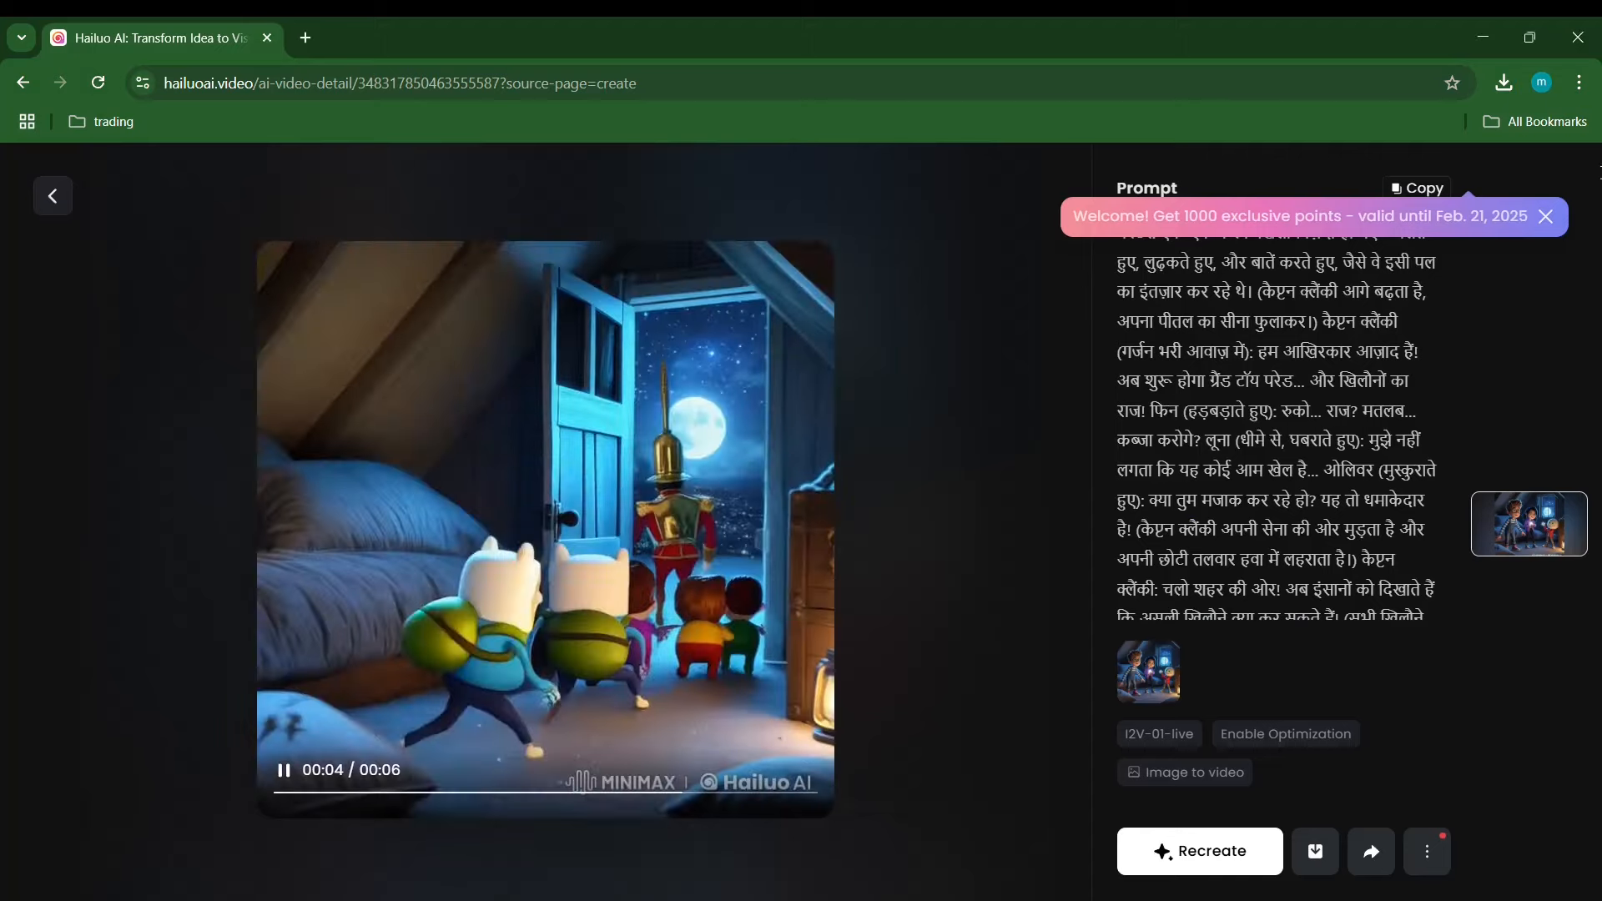
click(1505, 82)
drag(1319, 179, 275, 587)
key(alt+Tab)
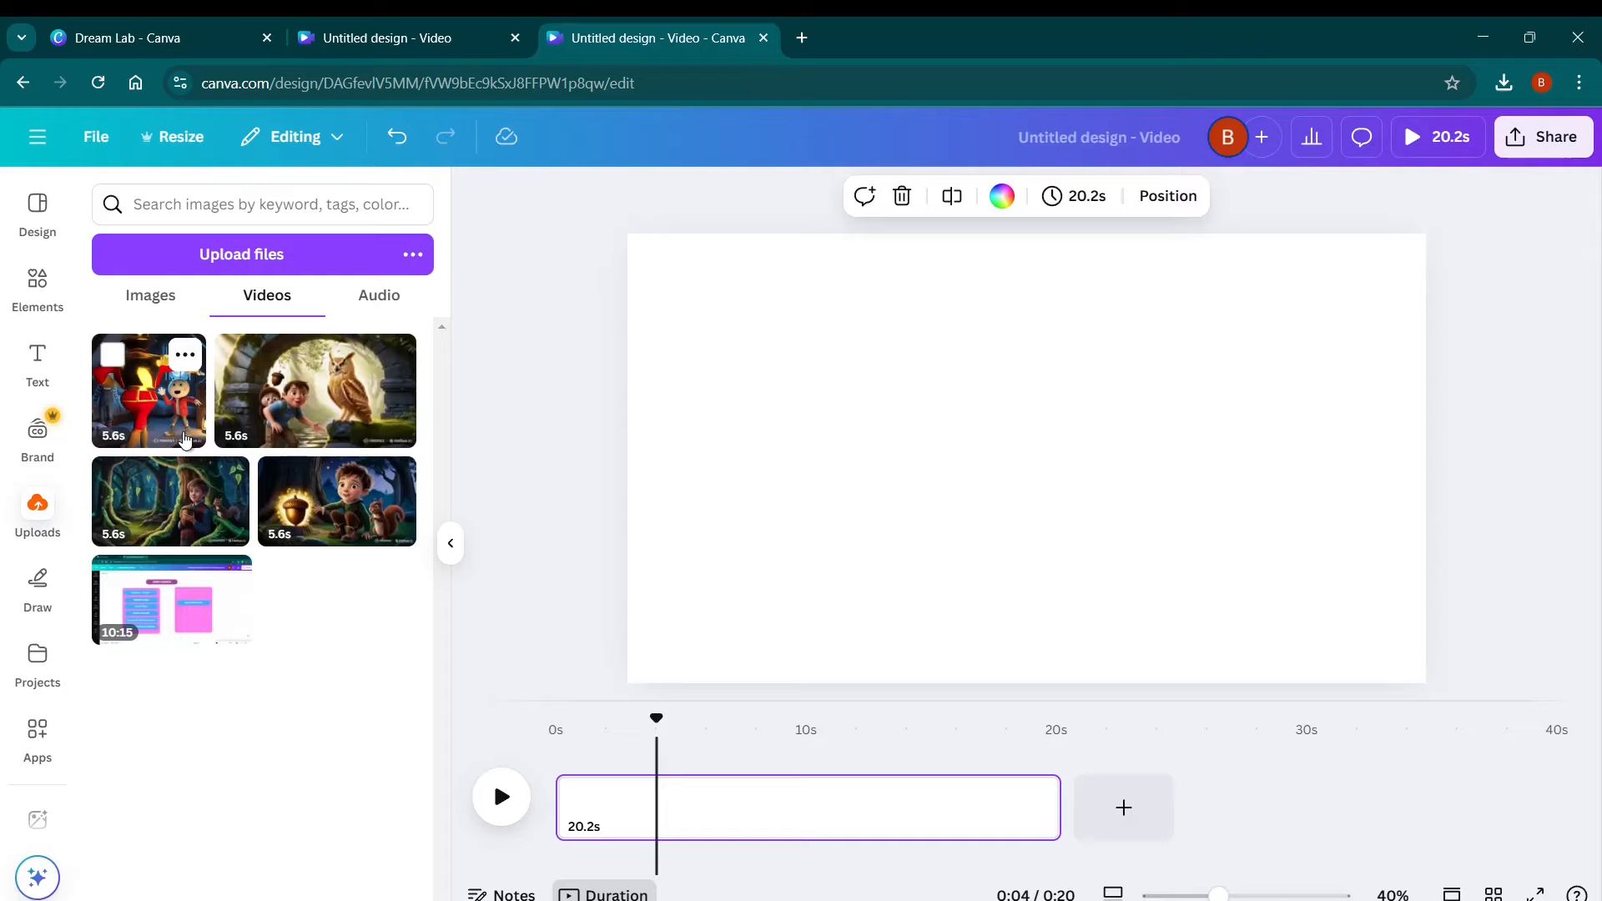
Fill the blank timeline page with the uploaded toy soldier clip and return the playhead to 0s.
drag(190, 450, 670, 808)
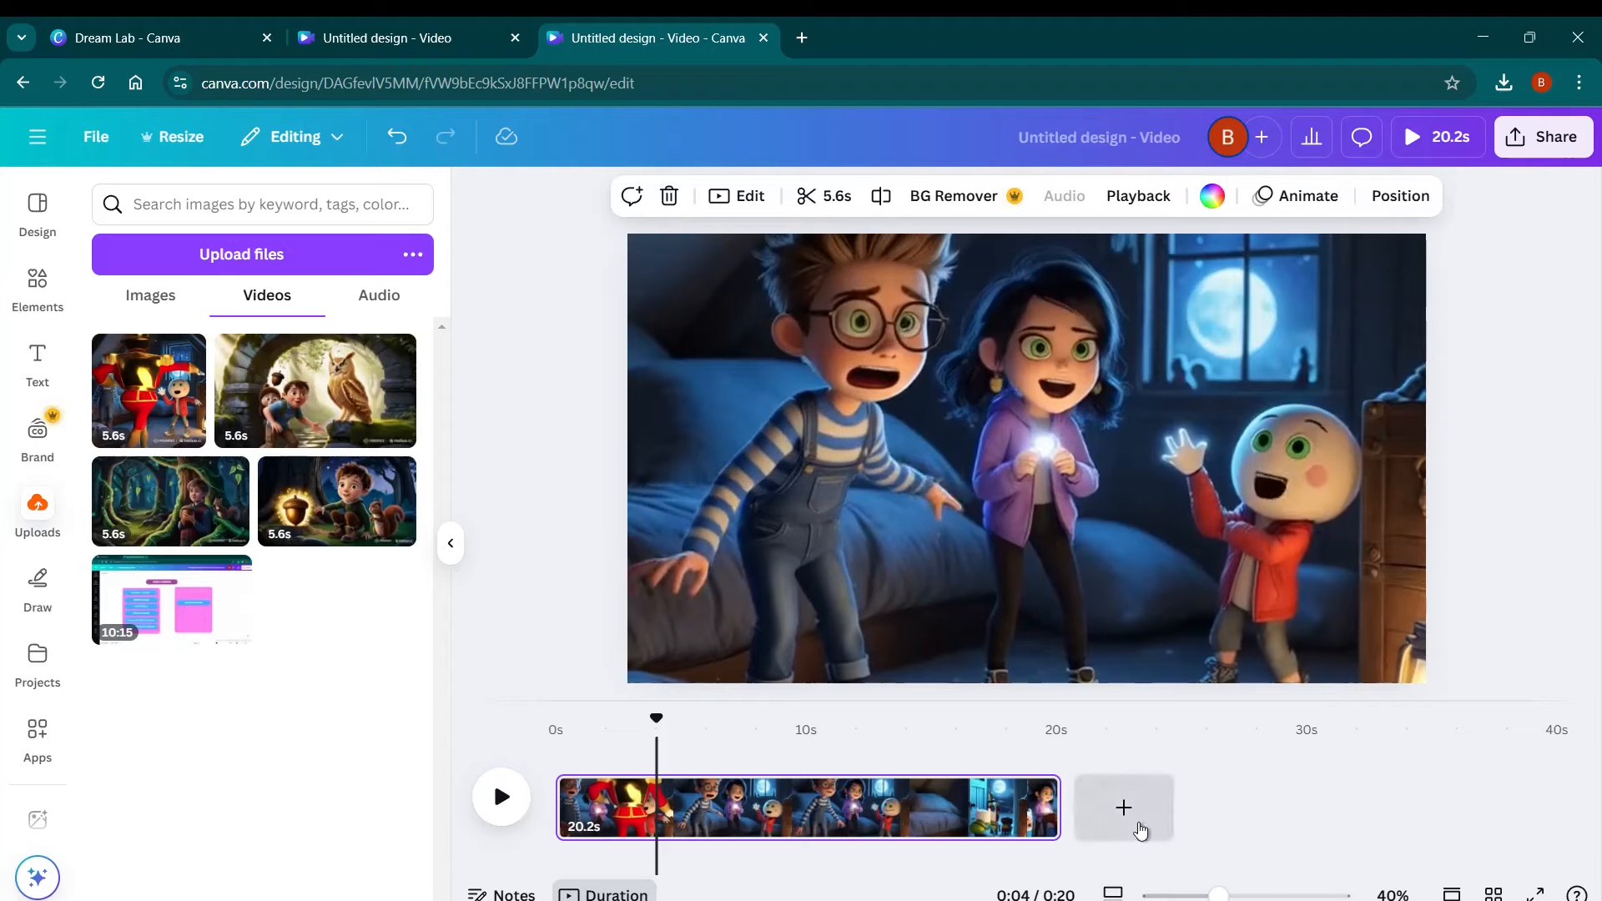
drag(655, 718, 554, 719)
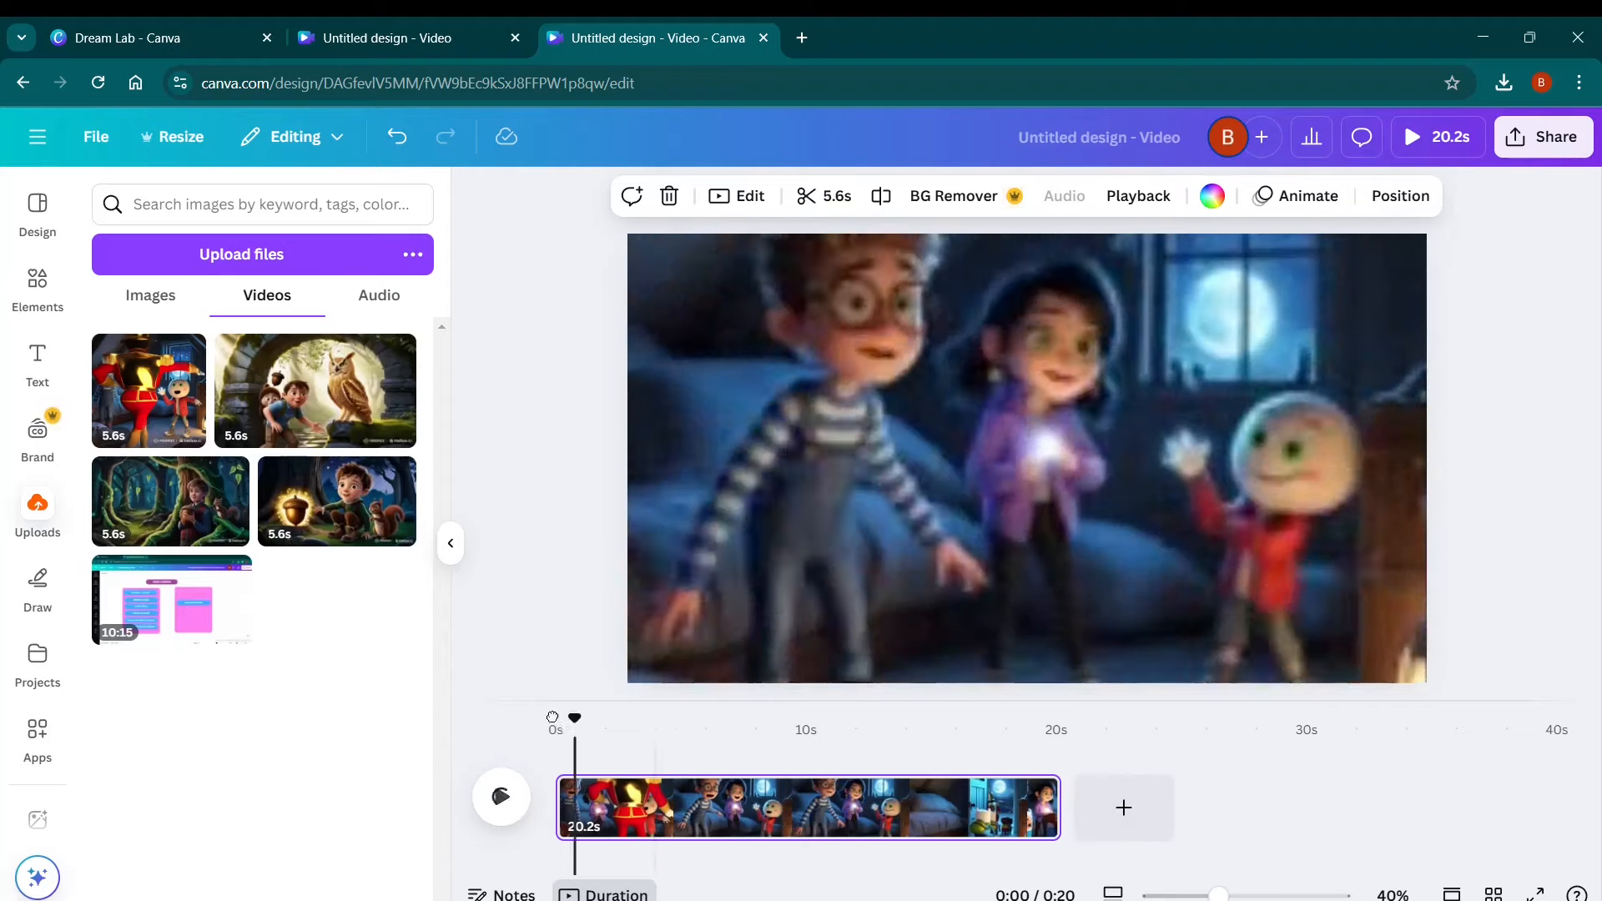
Try to upload the newest narration MP3 from the ElevenLabs window's recent download history into Canva's audio uploads.
click(377, 295)
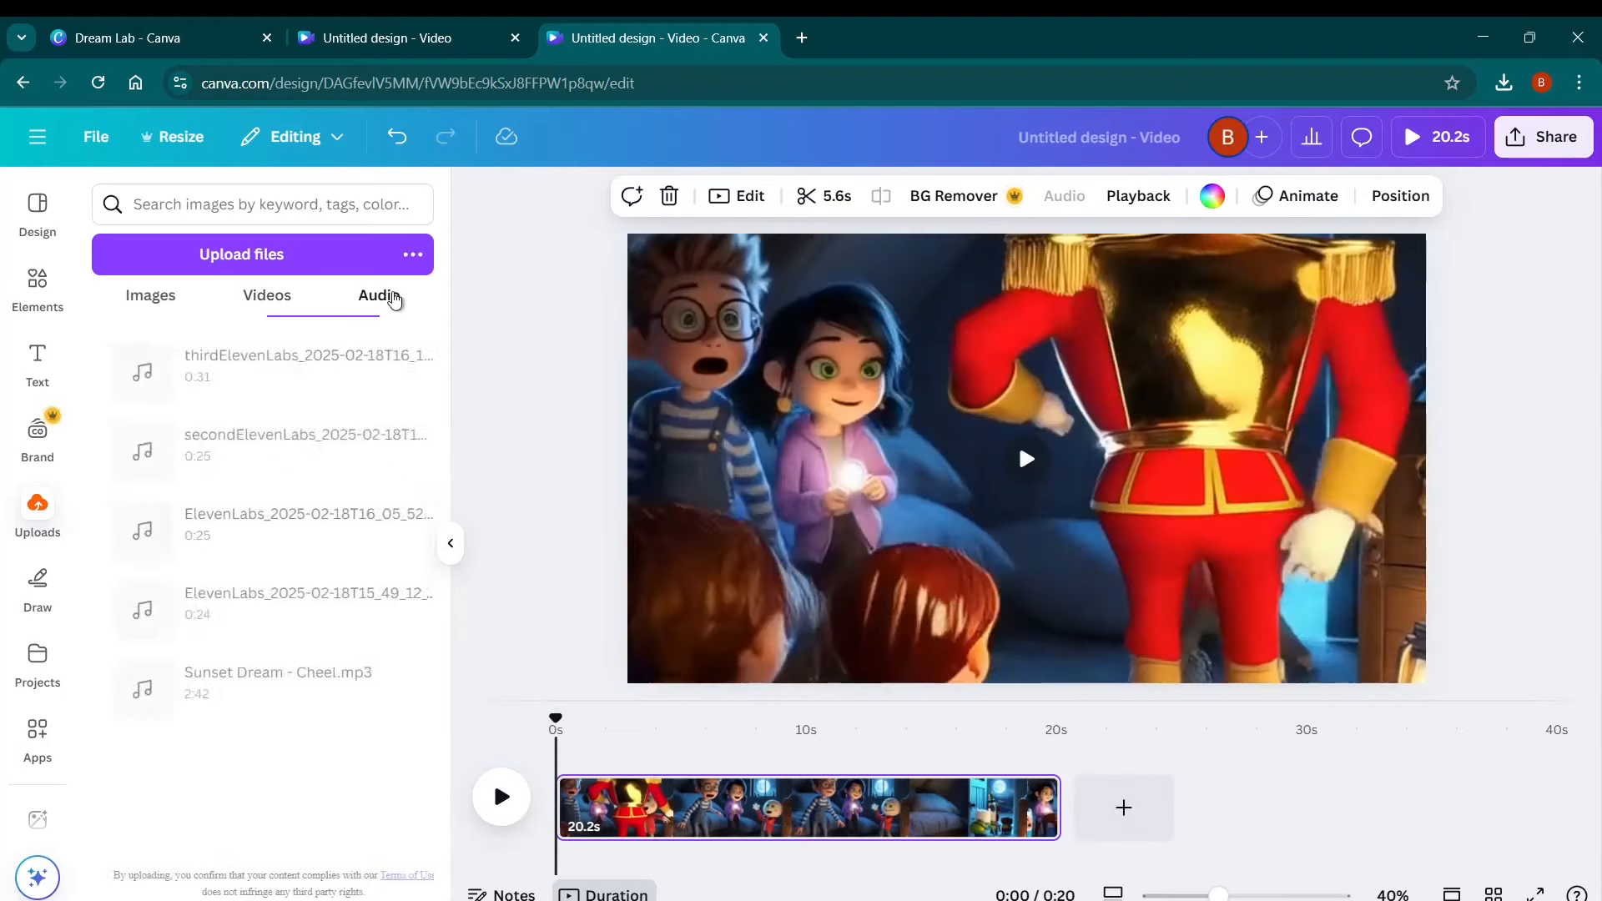
key(alt+Tab)
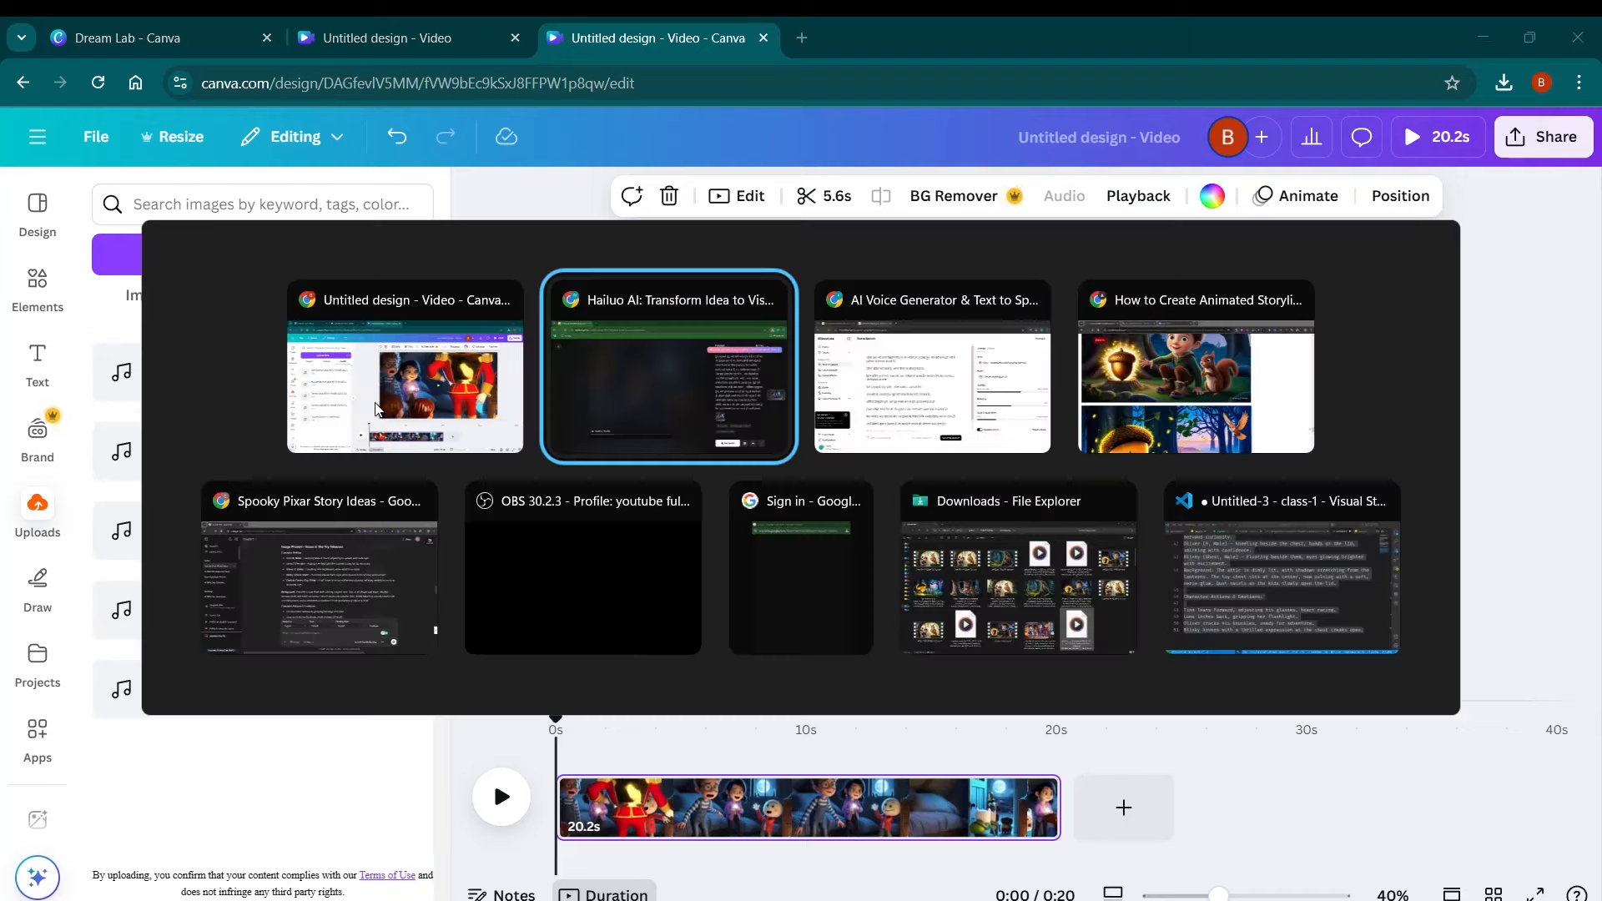
key(alt+Tab)
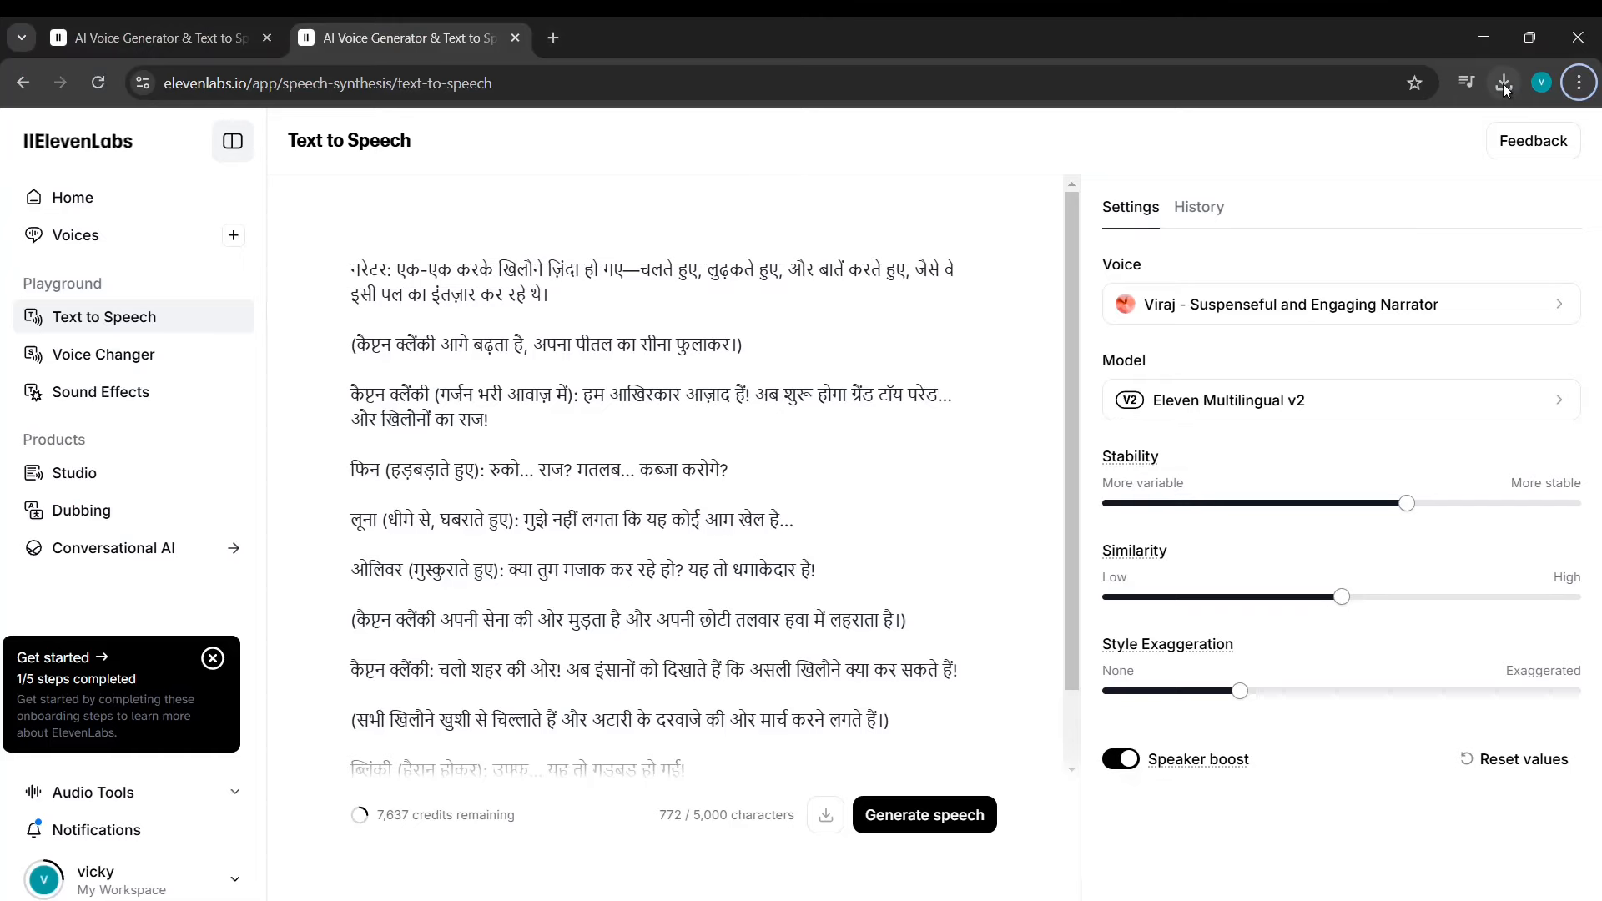
click(1504, 83)
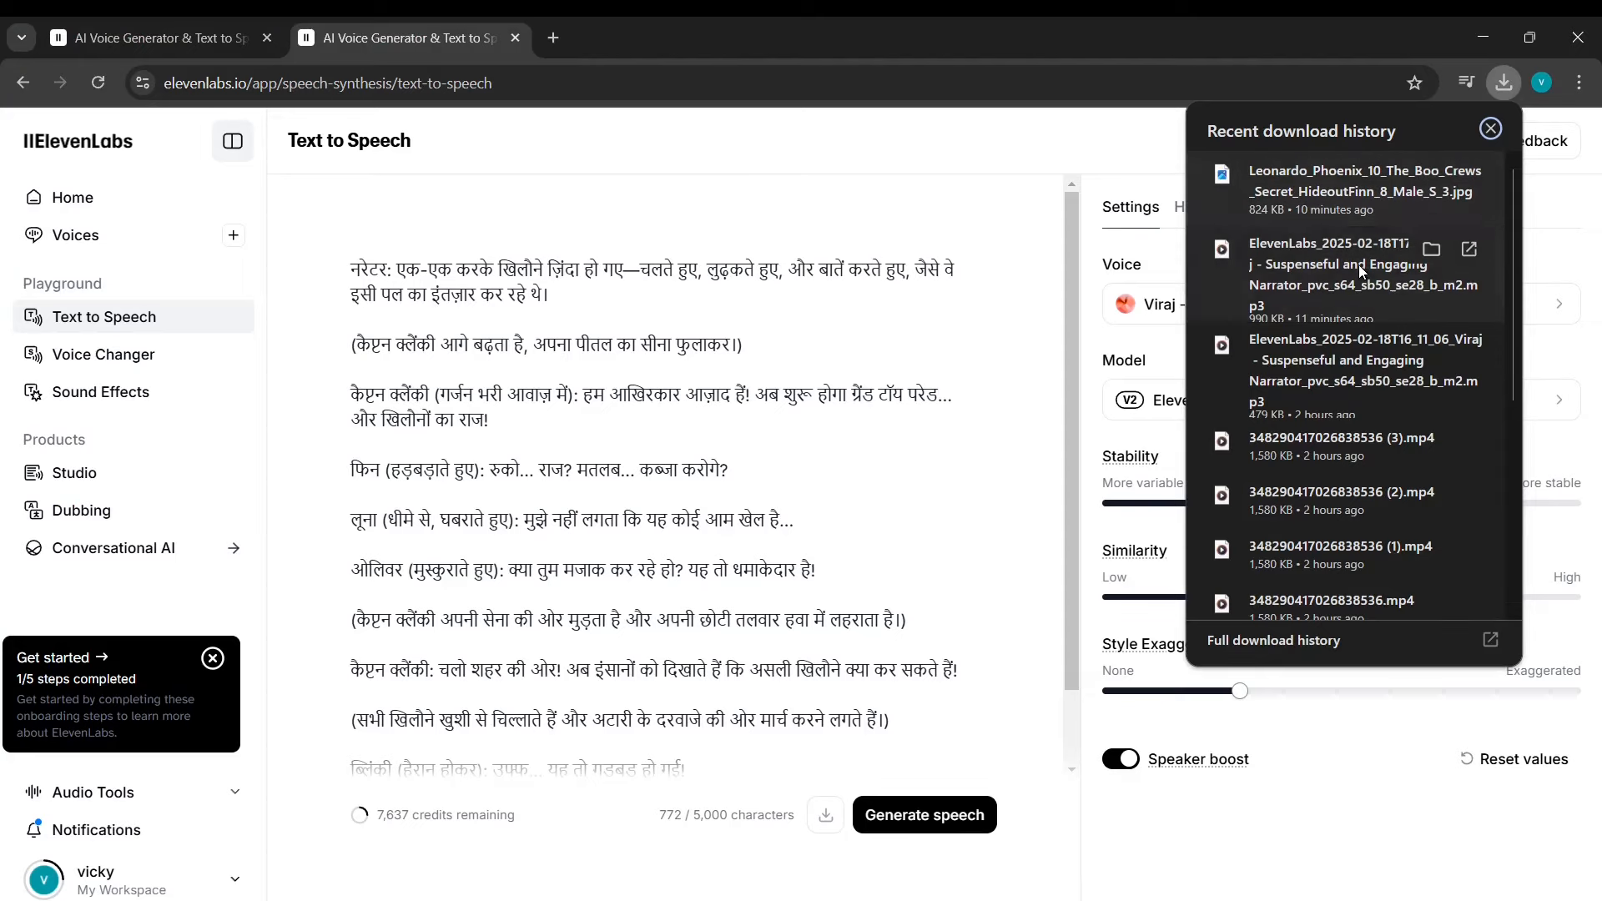
drag(1201, 416, 305, 533)
key(alt+Tab)
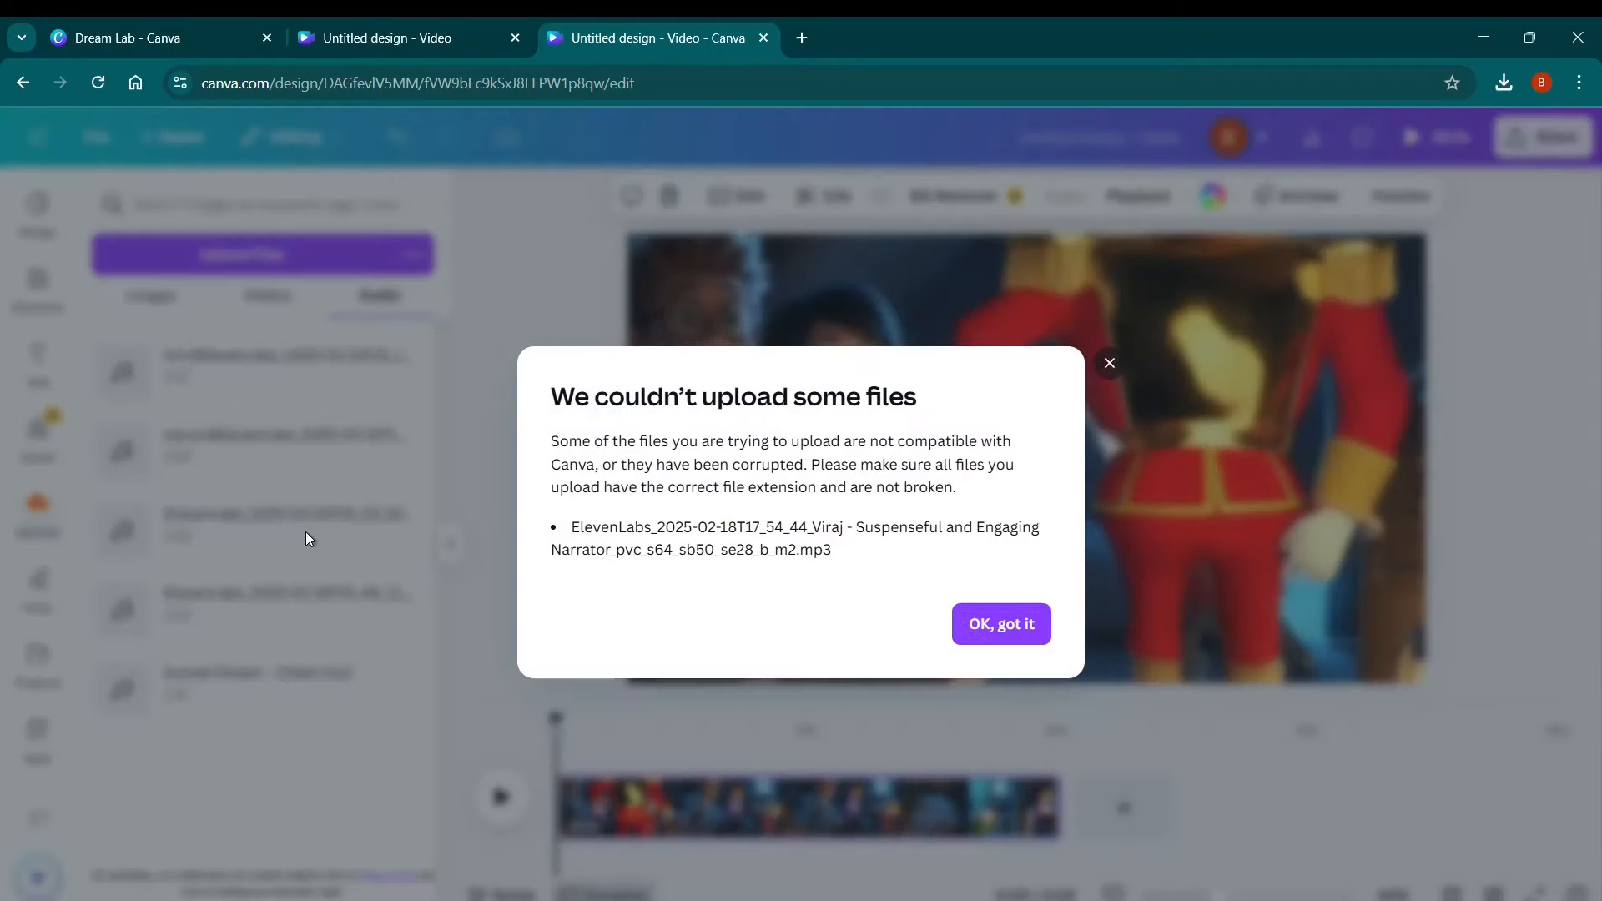
click(999, 641)
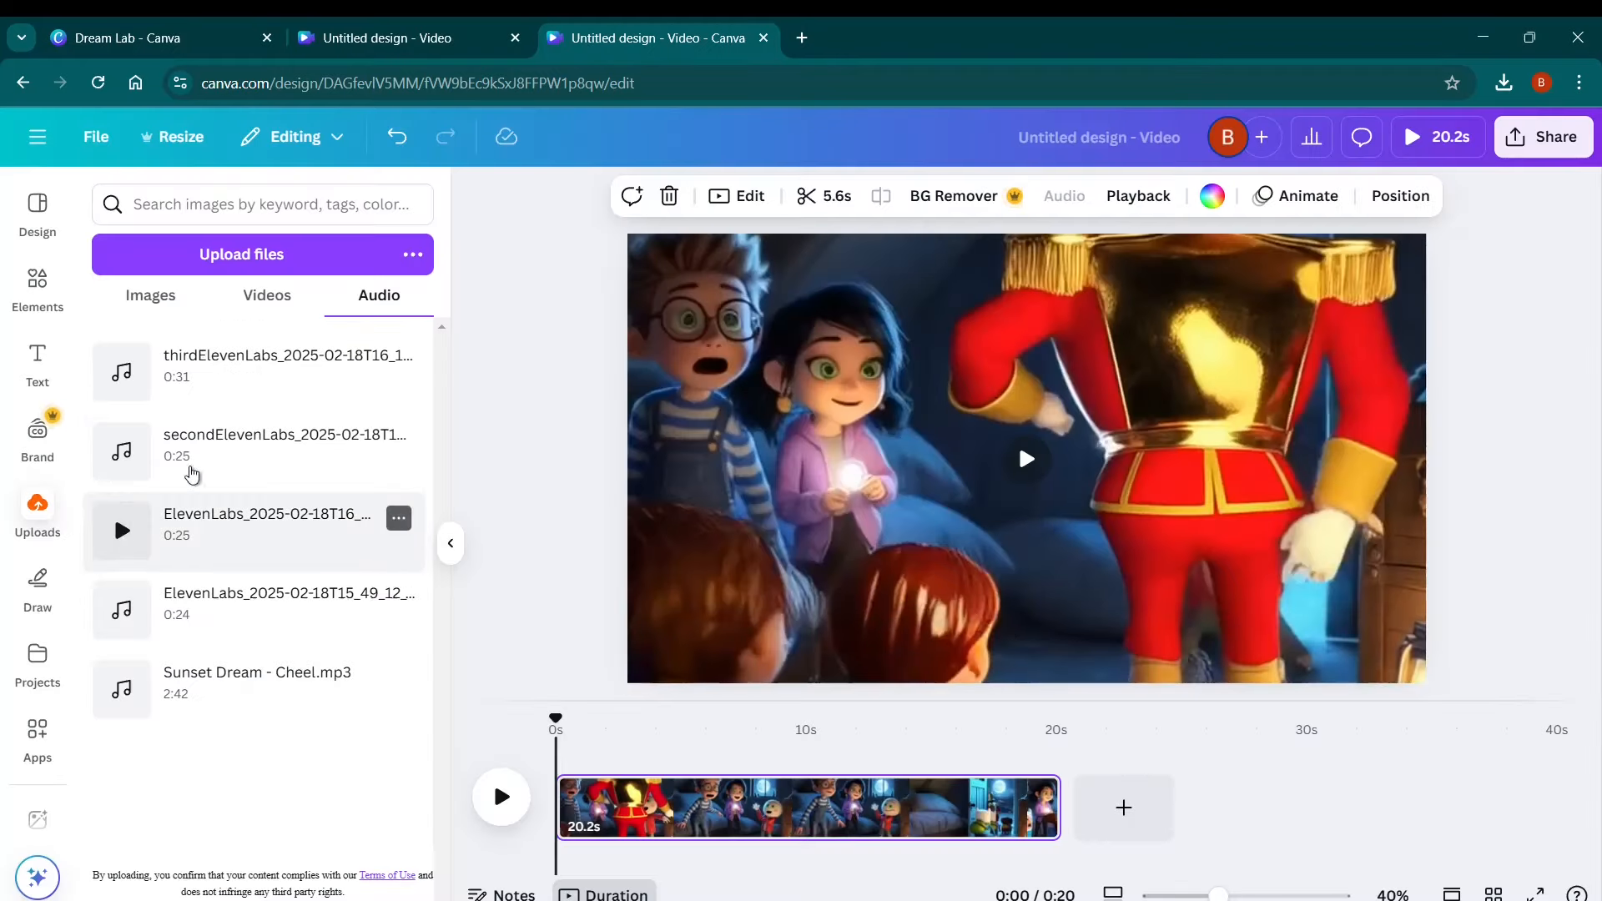
key(alt+Tab)
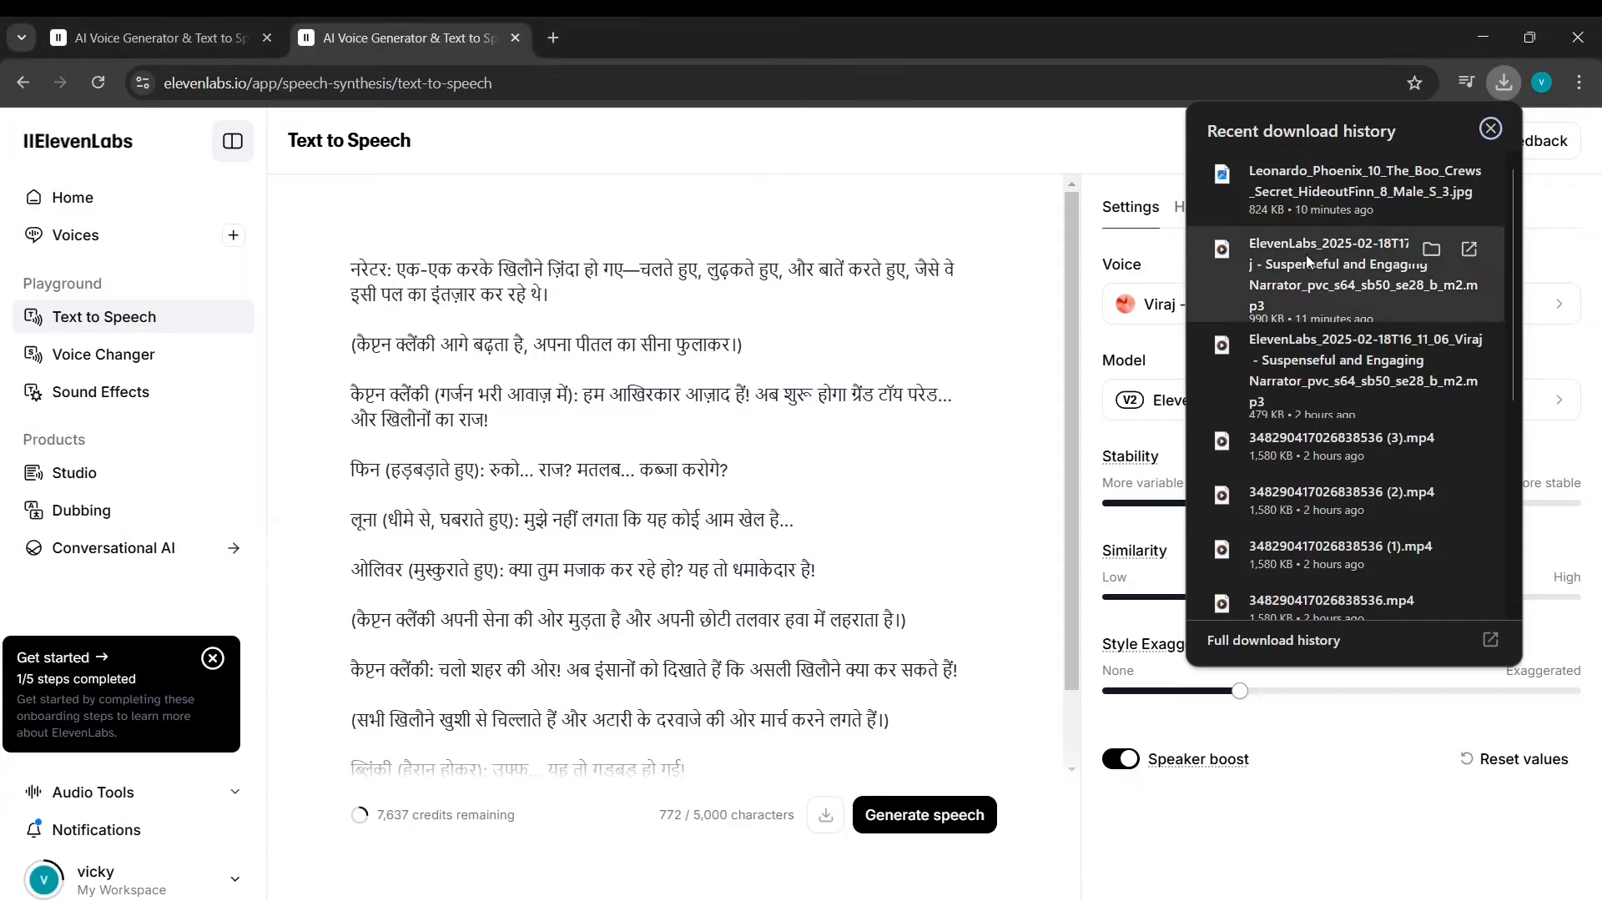
drag(1308, 261, 279, 504)
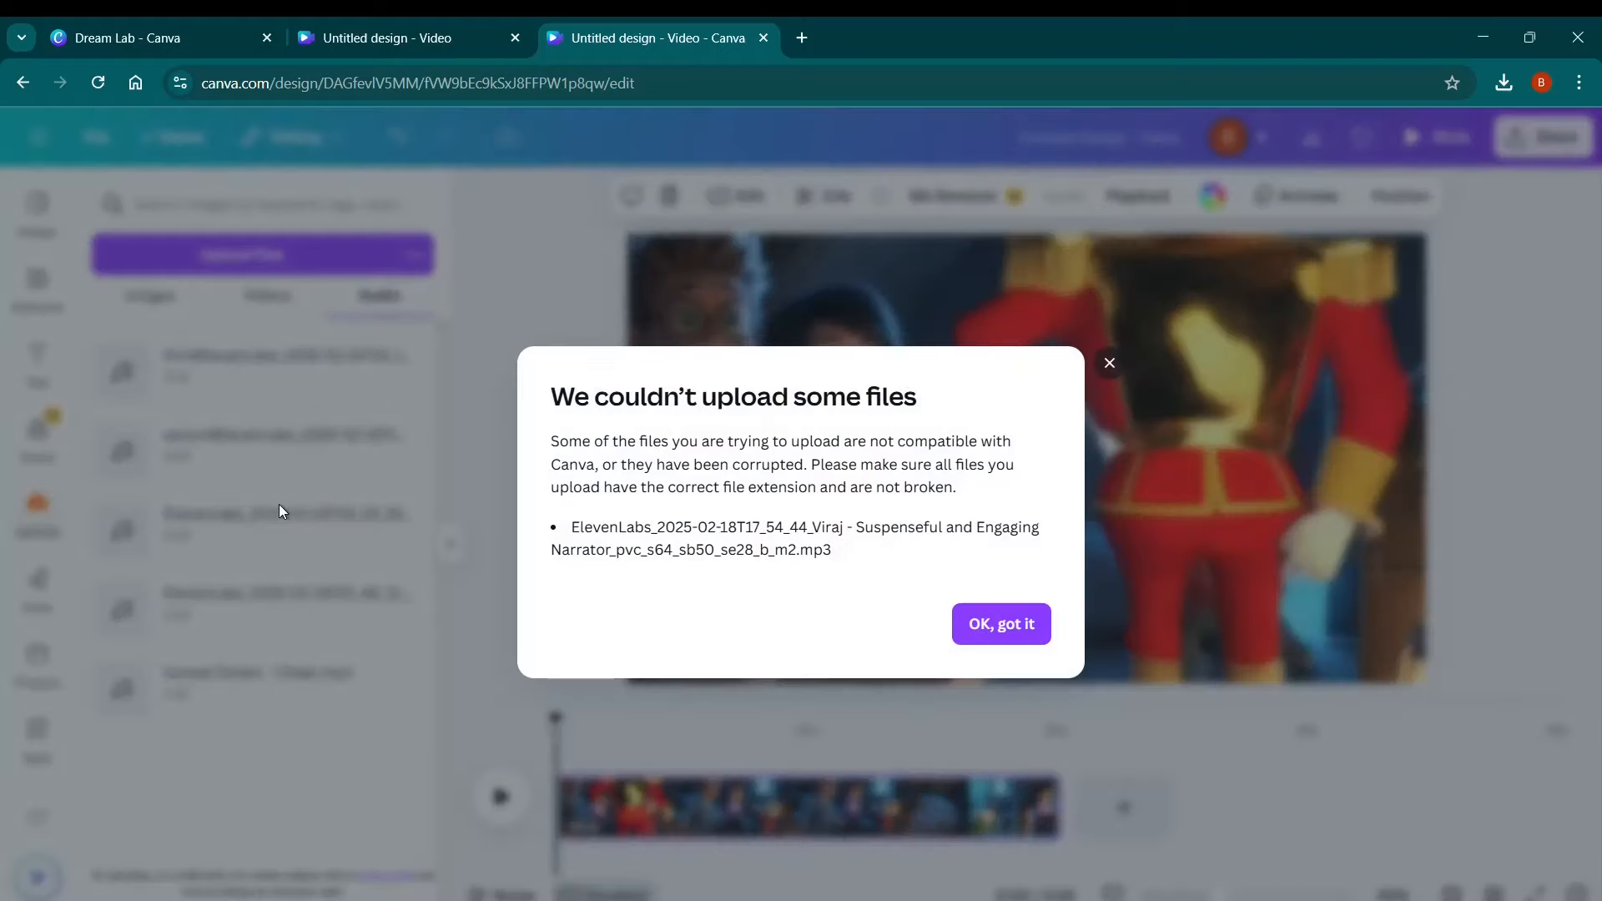
click(997, 619)
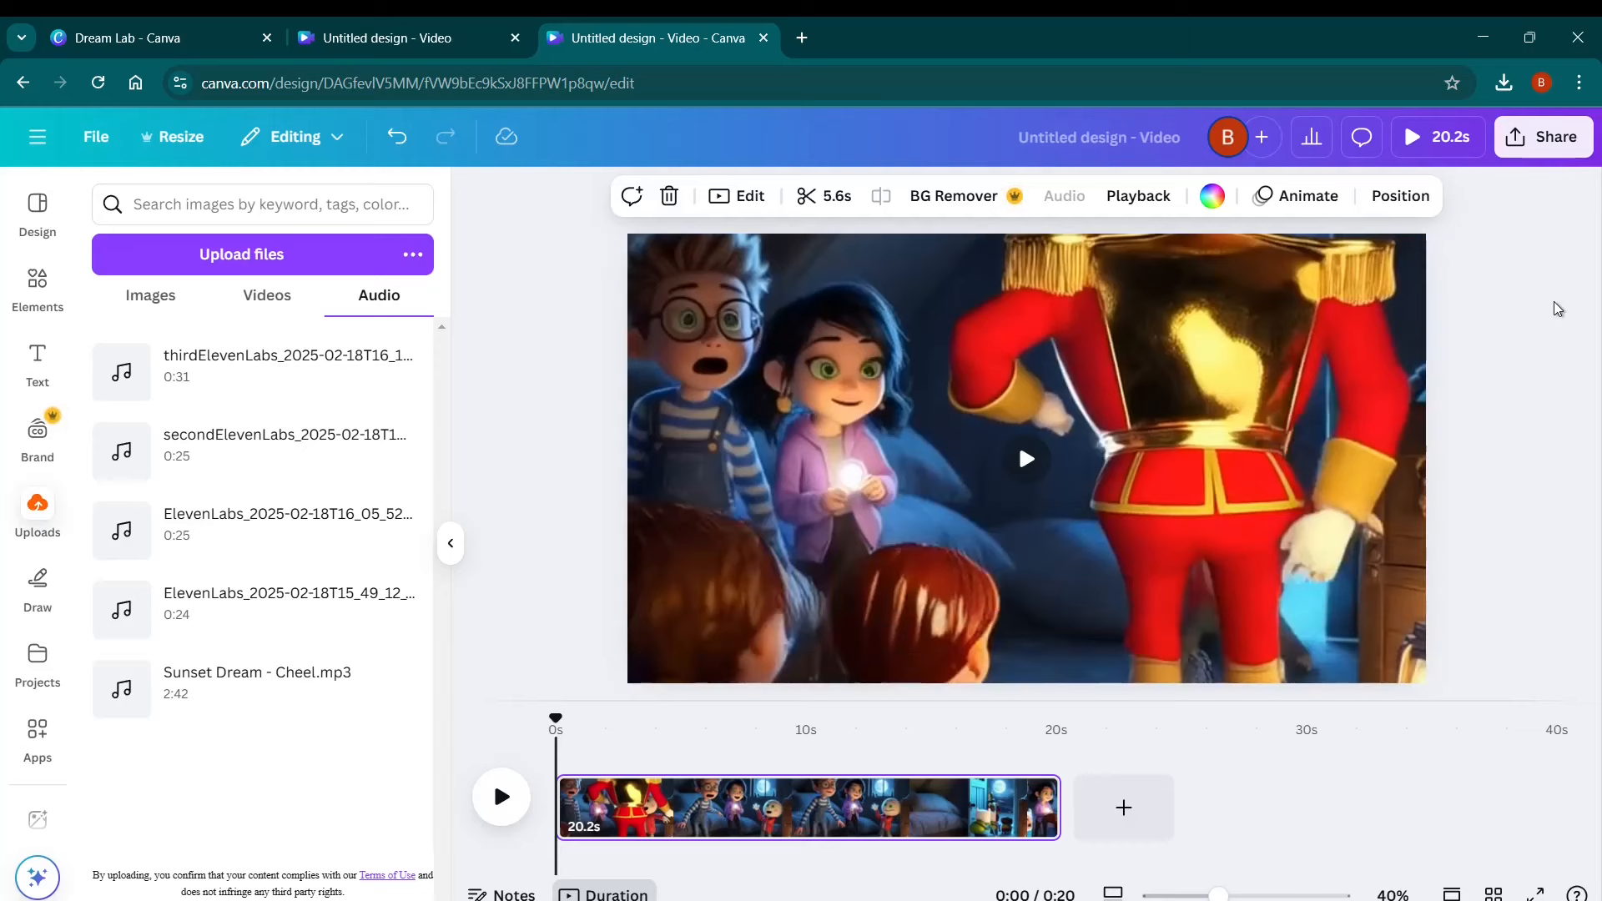
Upload the narration MP3 starting with "youtube-1--ElevenLabs" from the Downloads folder into Canva's audio uploads.
key(alt+Tab)
scroll(918, 619, down, 1)
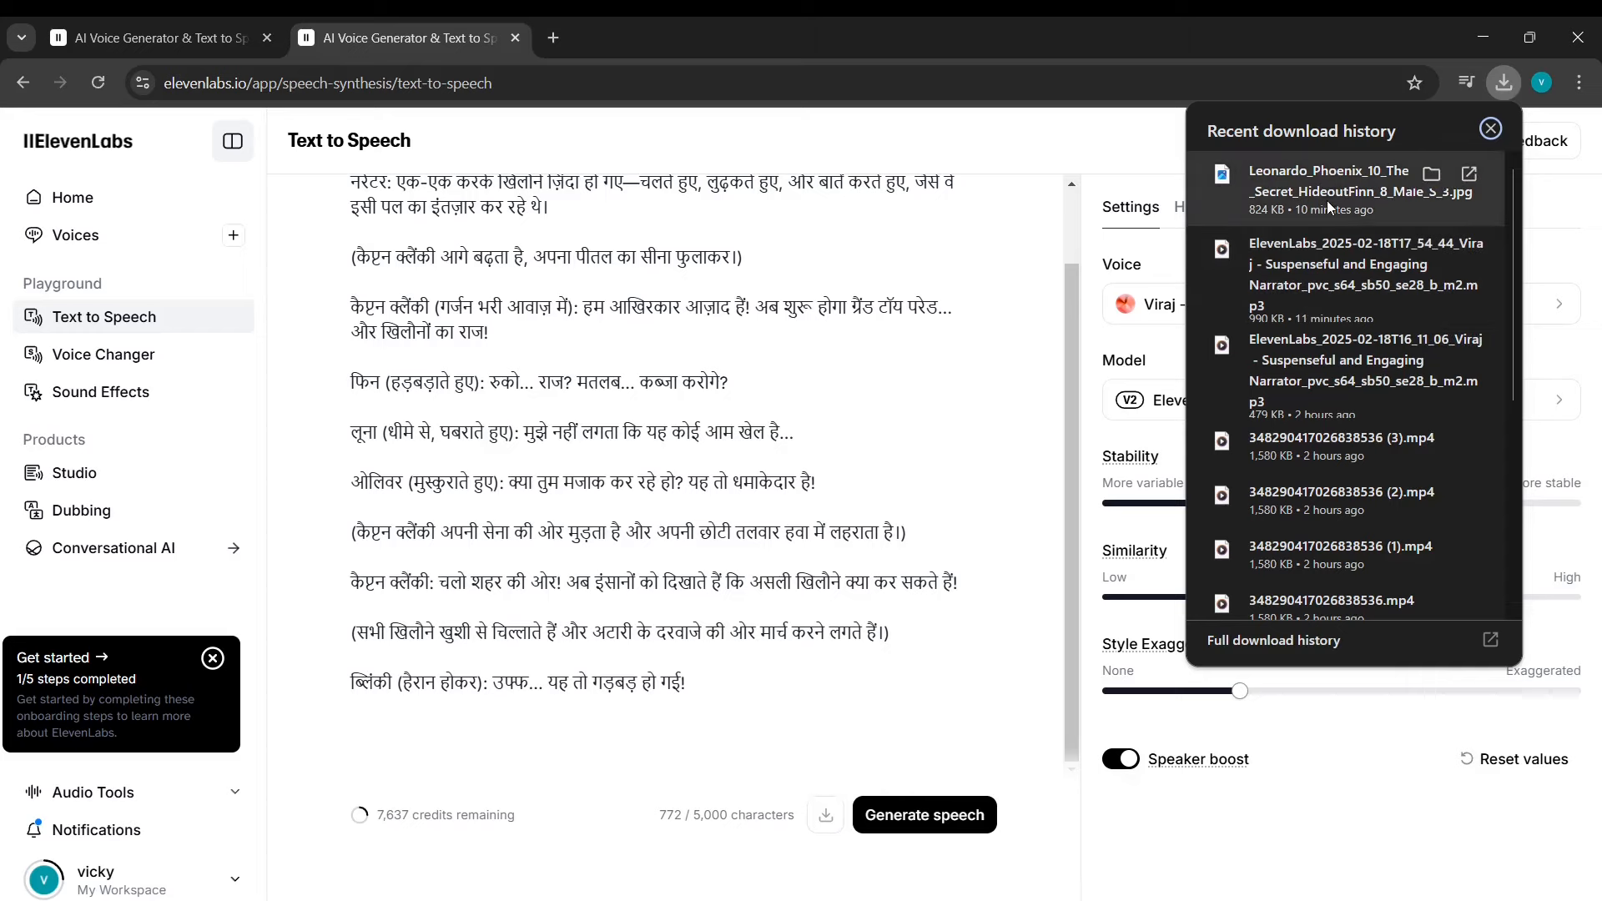
click(1432, 174)
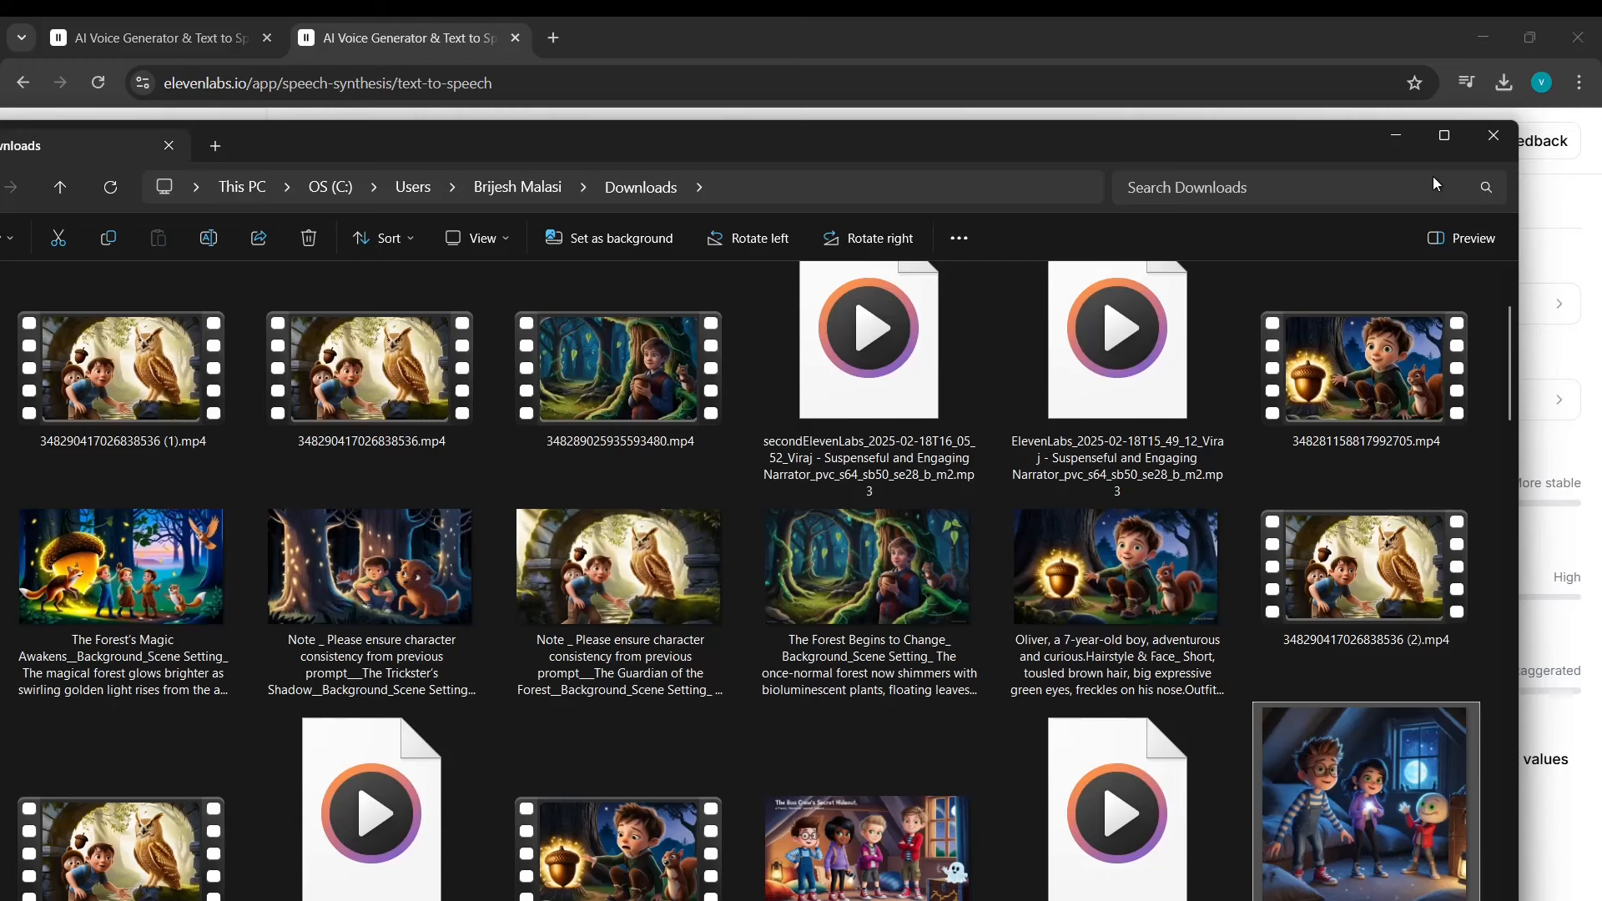
scroll(1427, 574, down, 3)
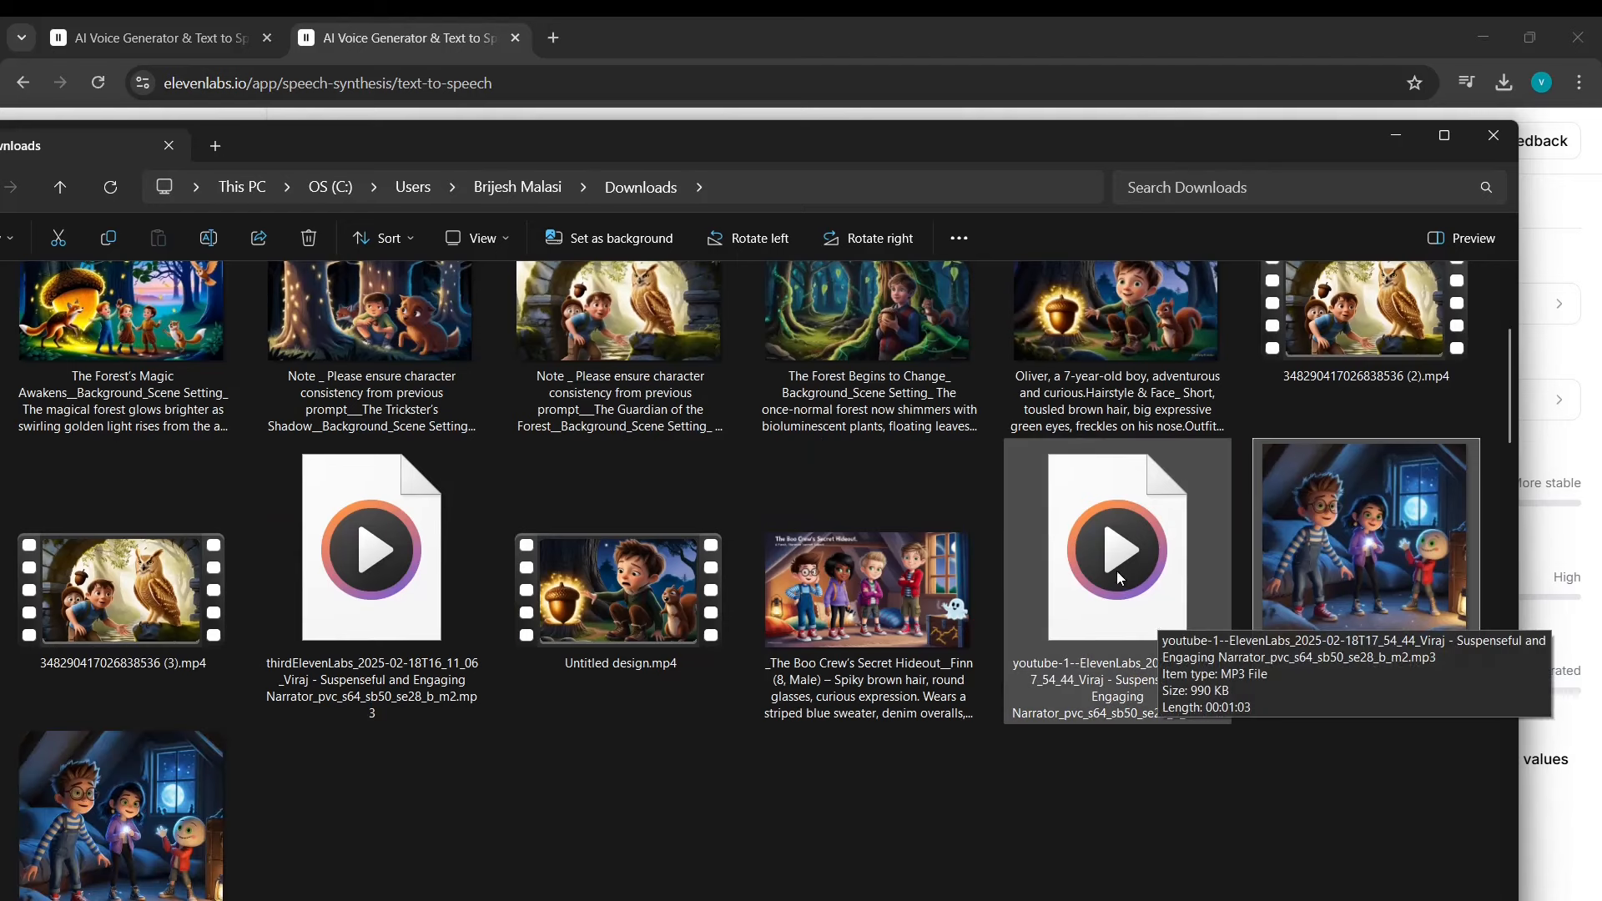
drag(1116, 571, 1112, 666)
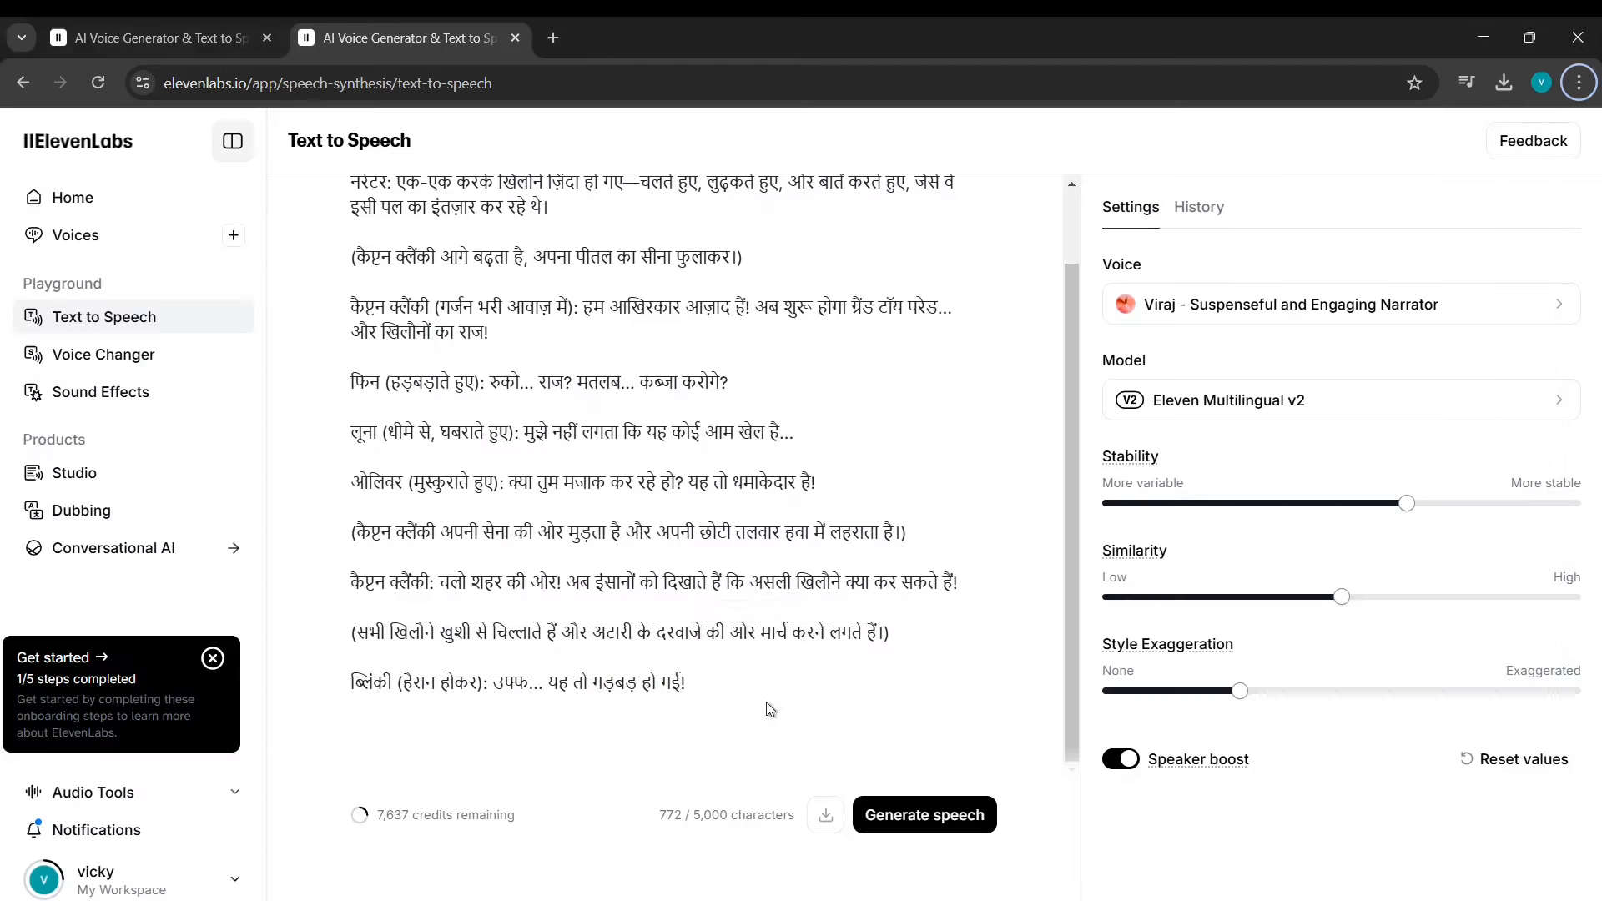
drag(769, 709, 310, 510)
key(alt+Tab)
key(alt+Tab)
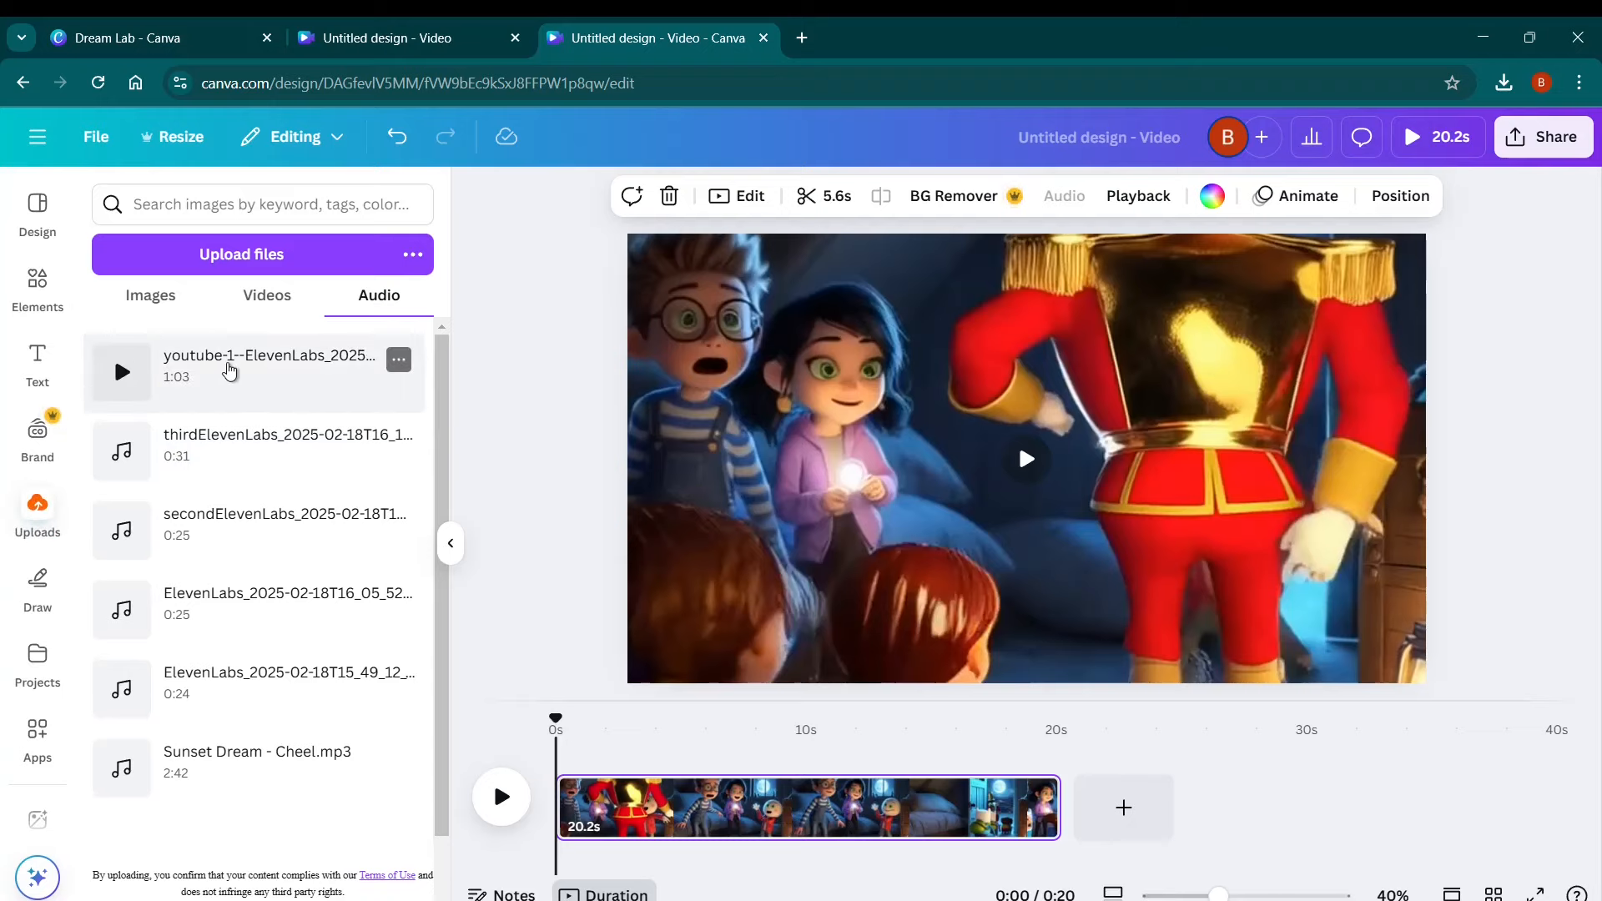
Add the youtube-1 narration audio beneath the clip on the timeline and collapse the uploads.
drag(227, 360, 745, 847)
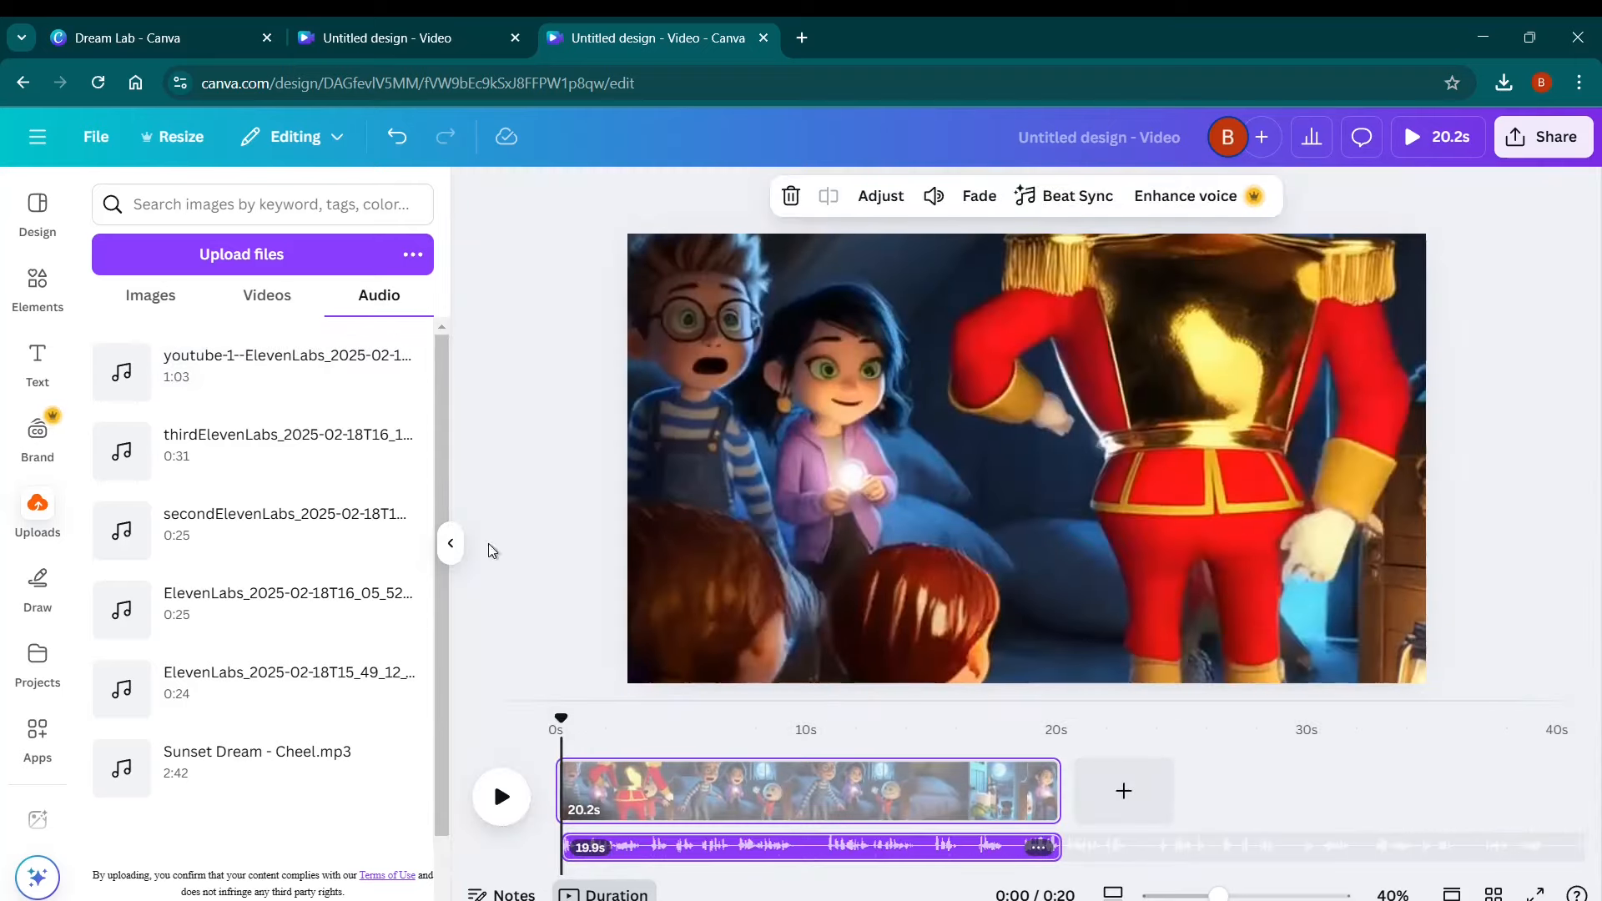
click(451, 544)
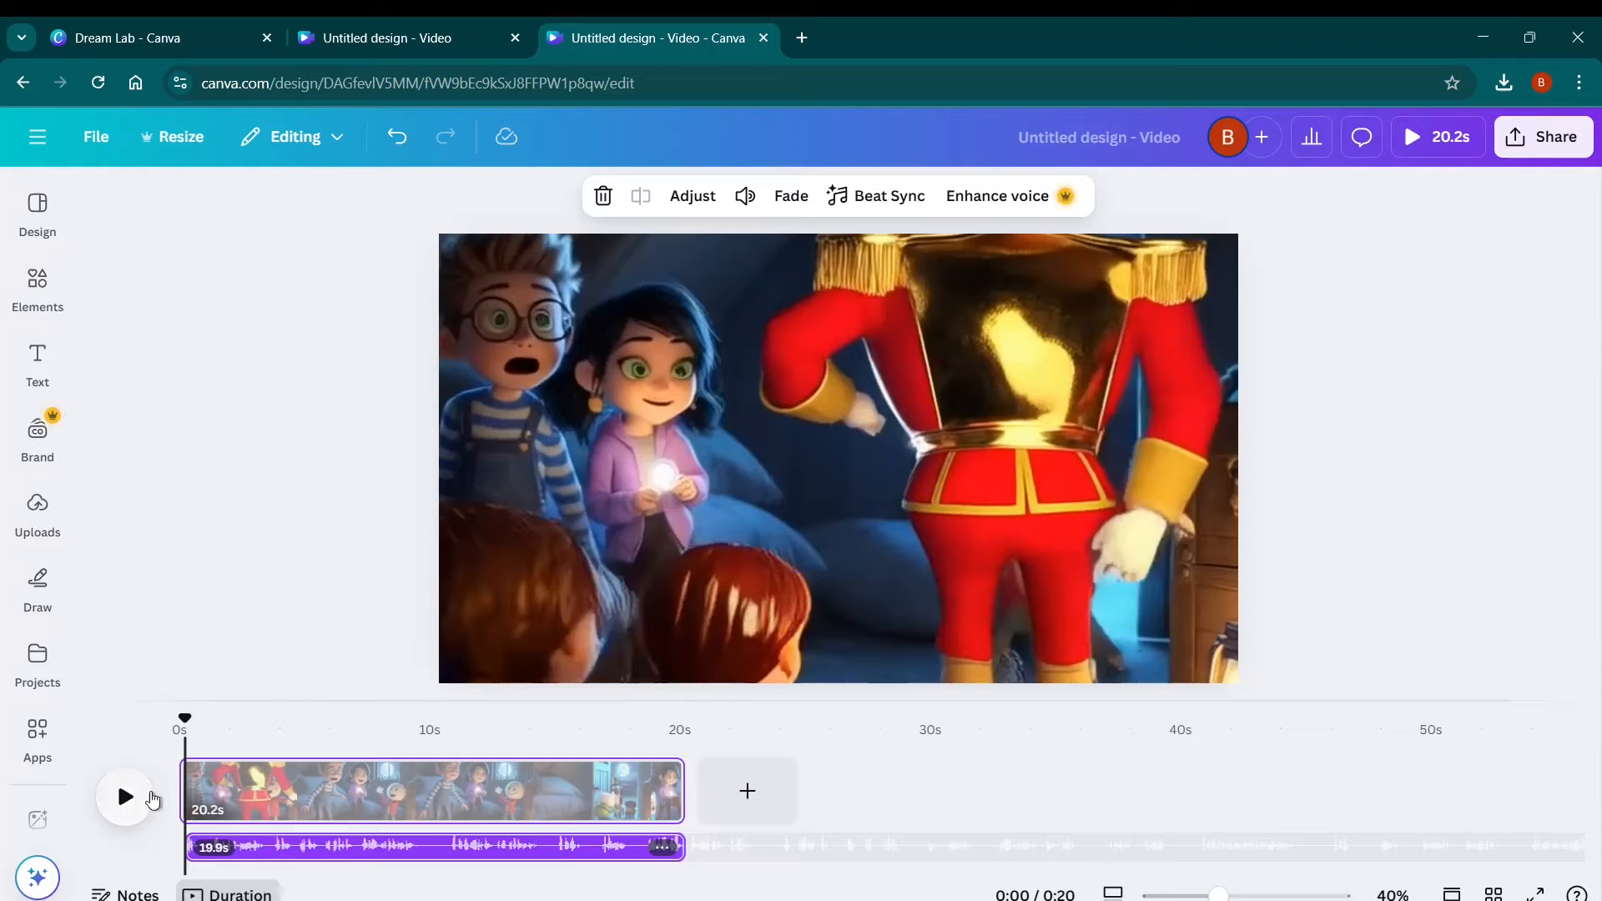
Play the clip with its narration on the timeline, watch it in the full preview, and return to the editor.
key(space)
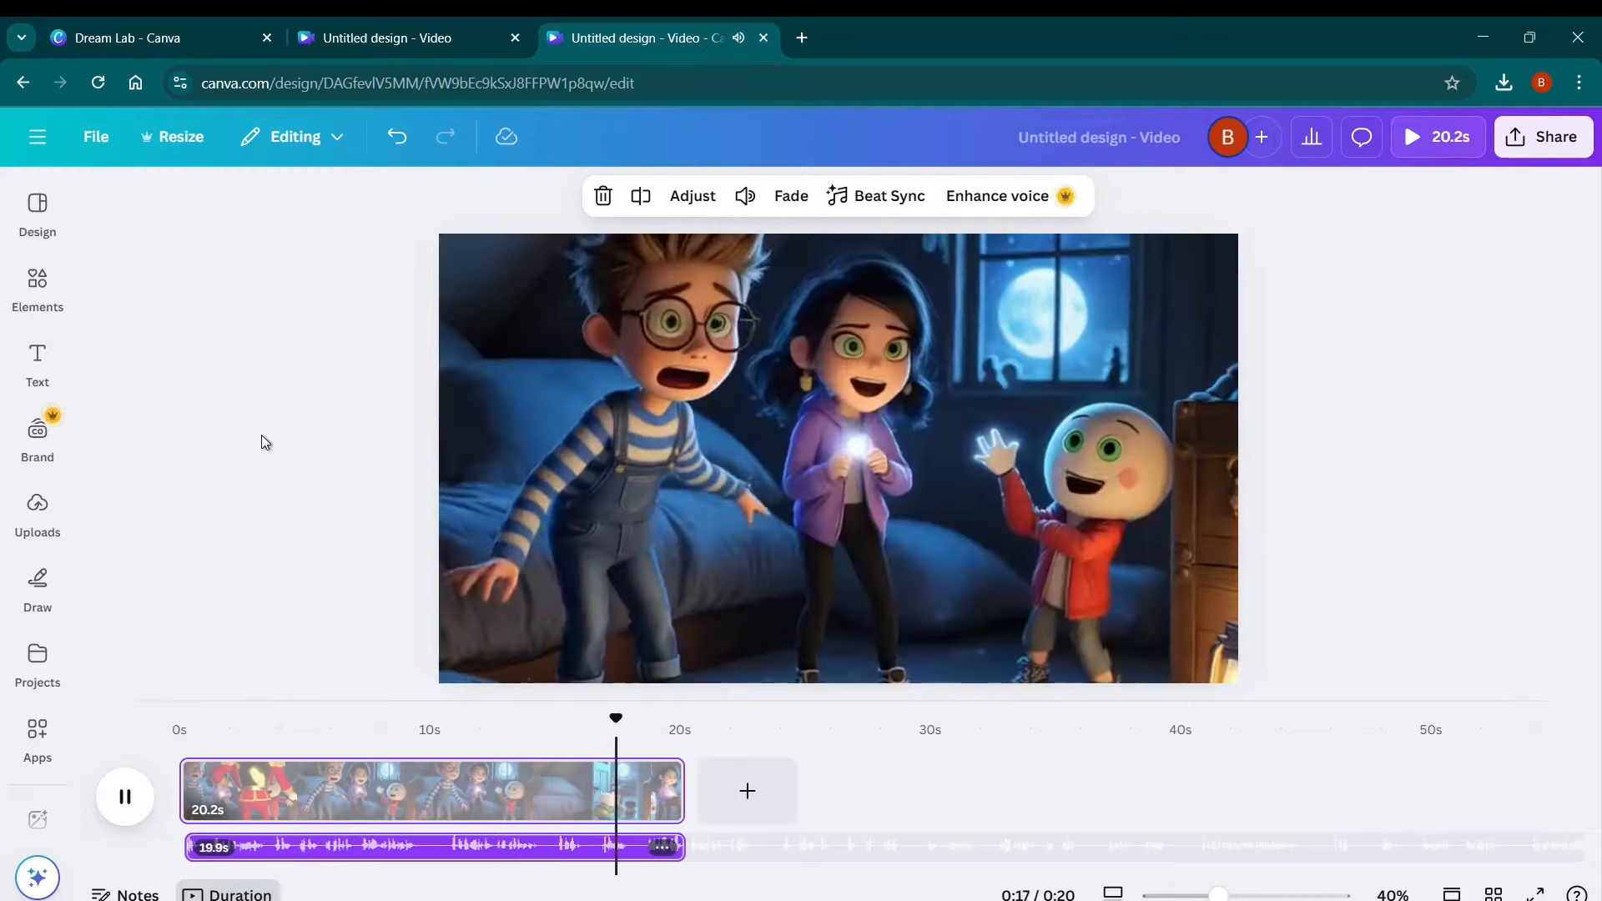
key(space)
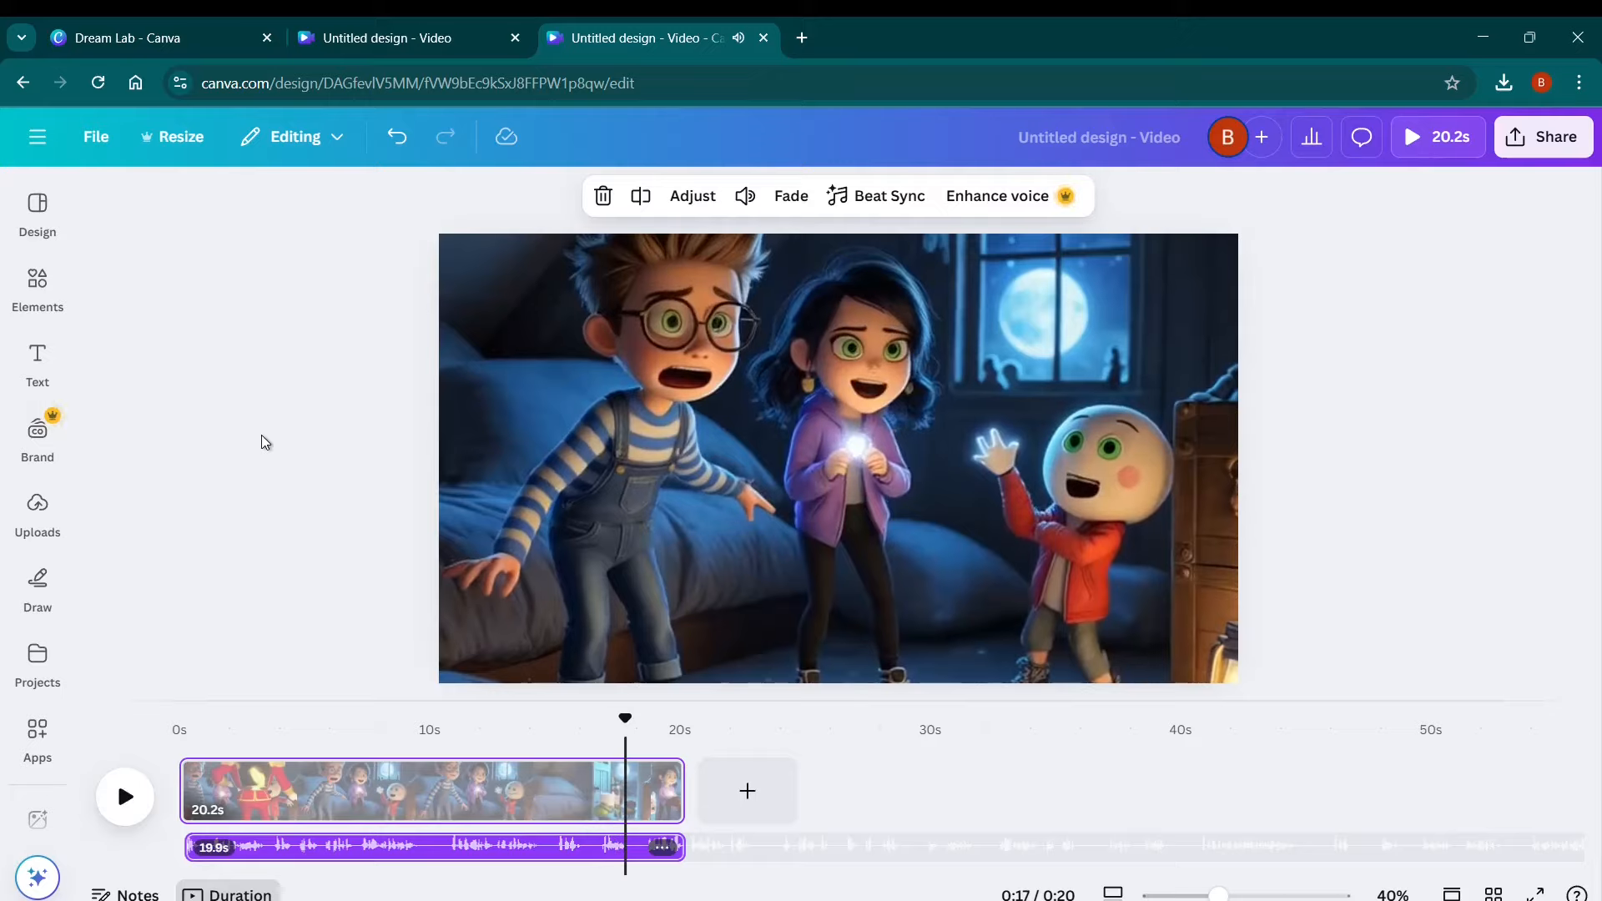
key(space)
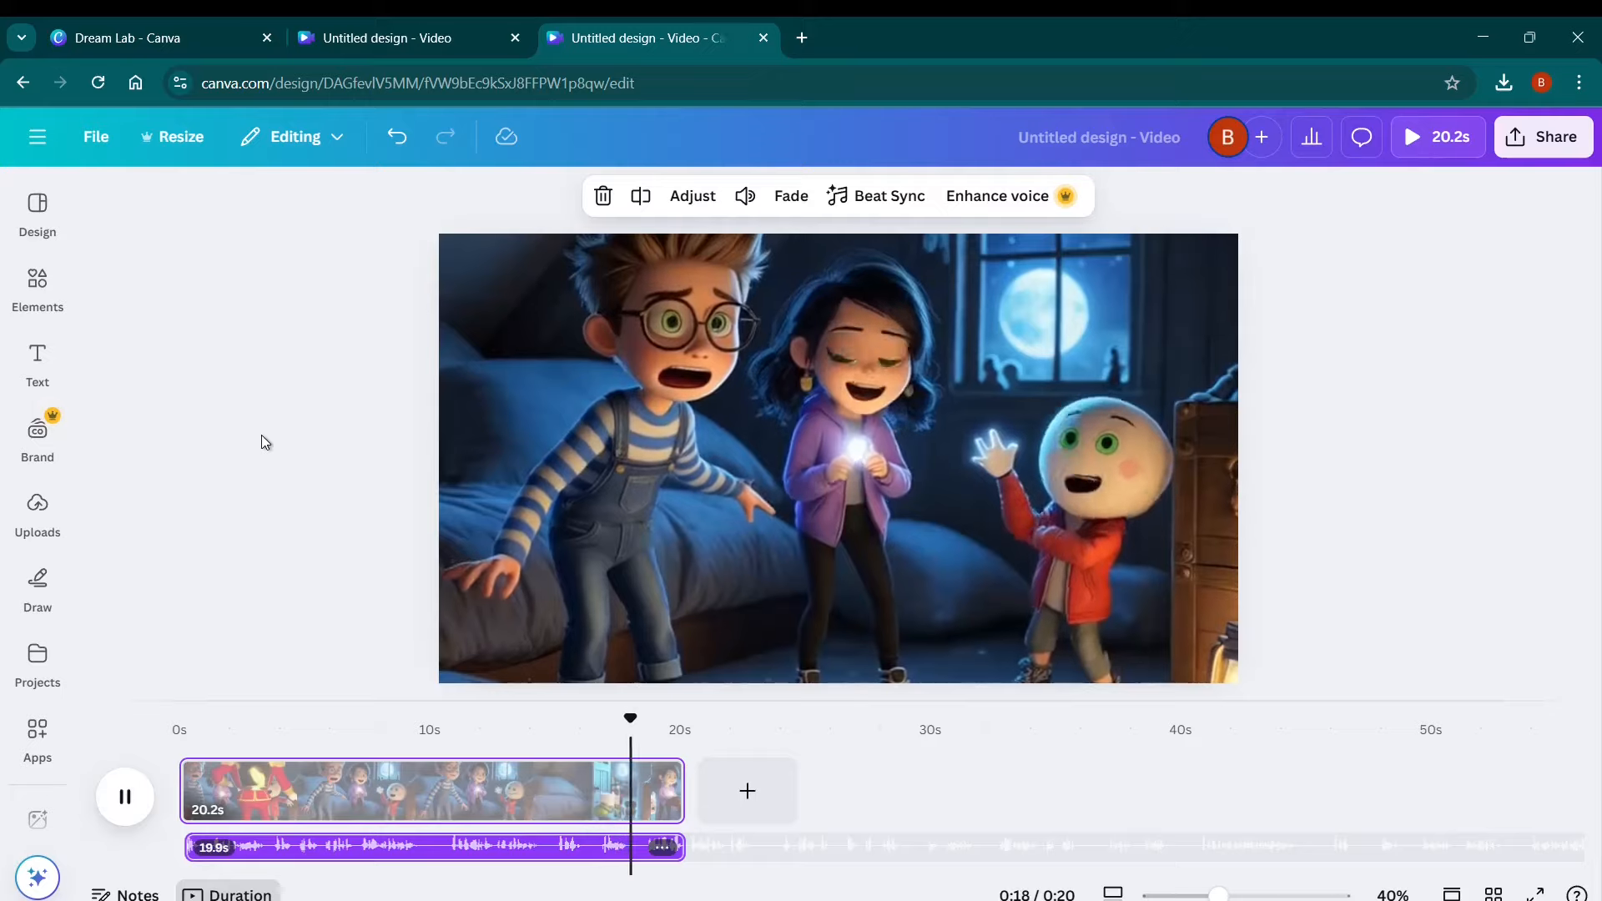
key(space)
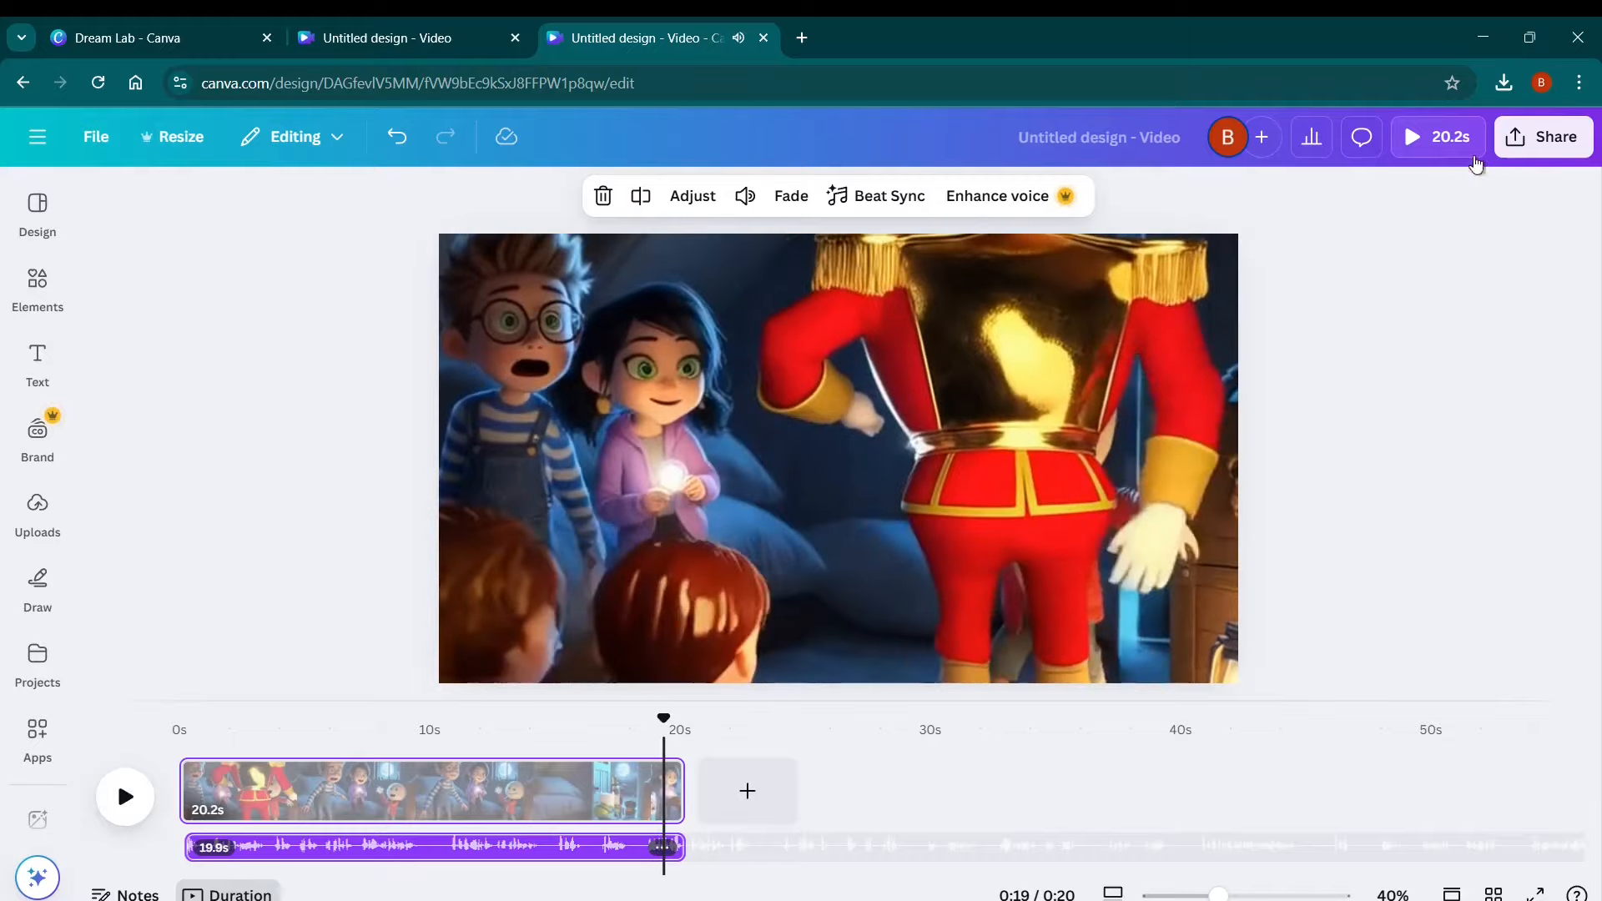
click(1435, 136)
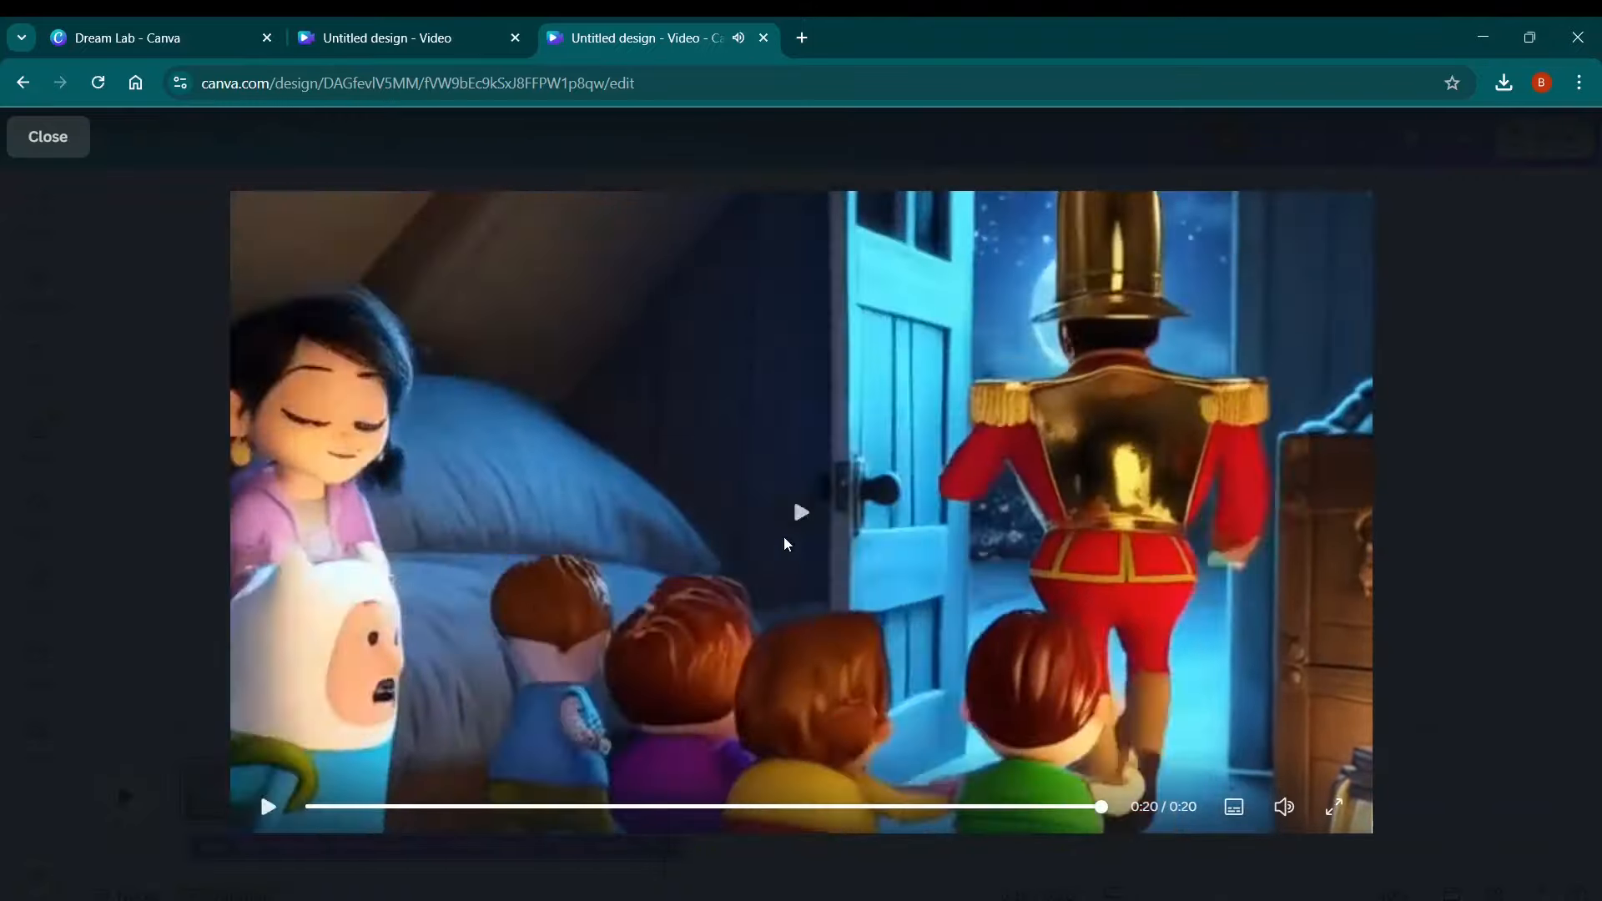
key(Escape)
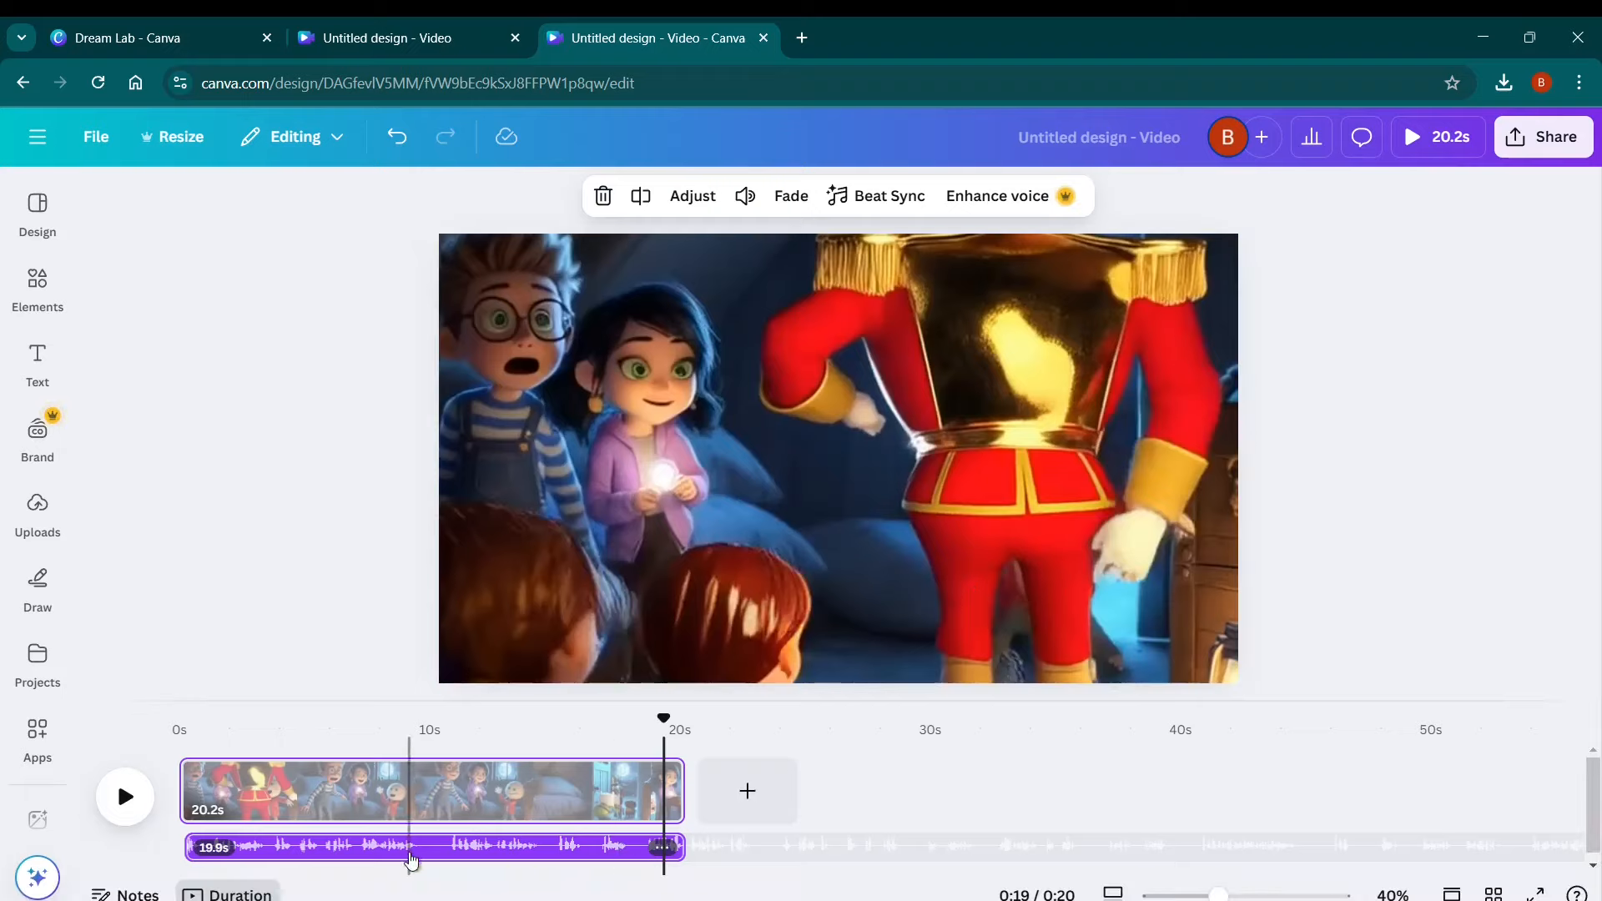
Open the sharing options for the narrated video, check the files in the Downloads folder, and return to Canva.
click(1559, 138)
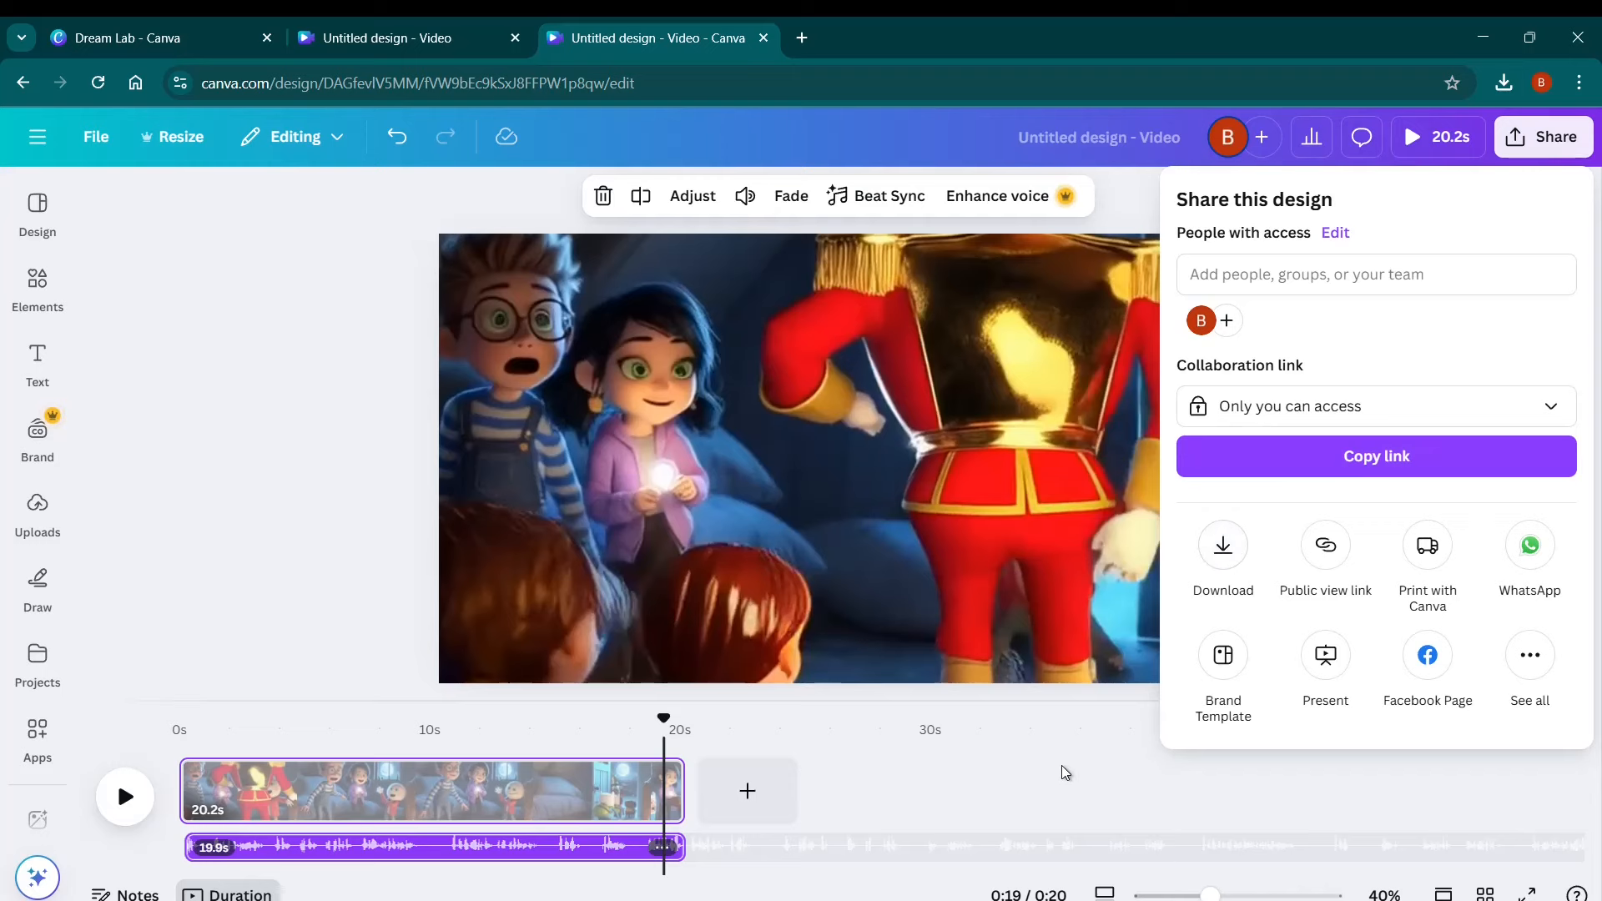
key(alt+Tab)
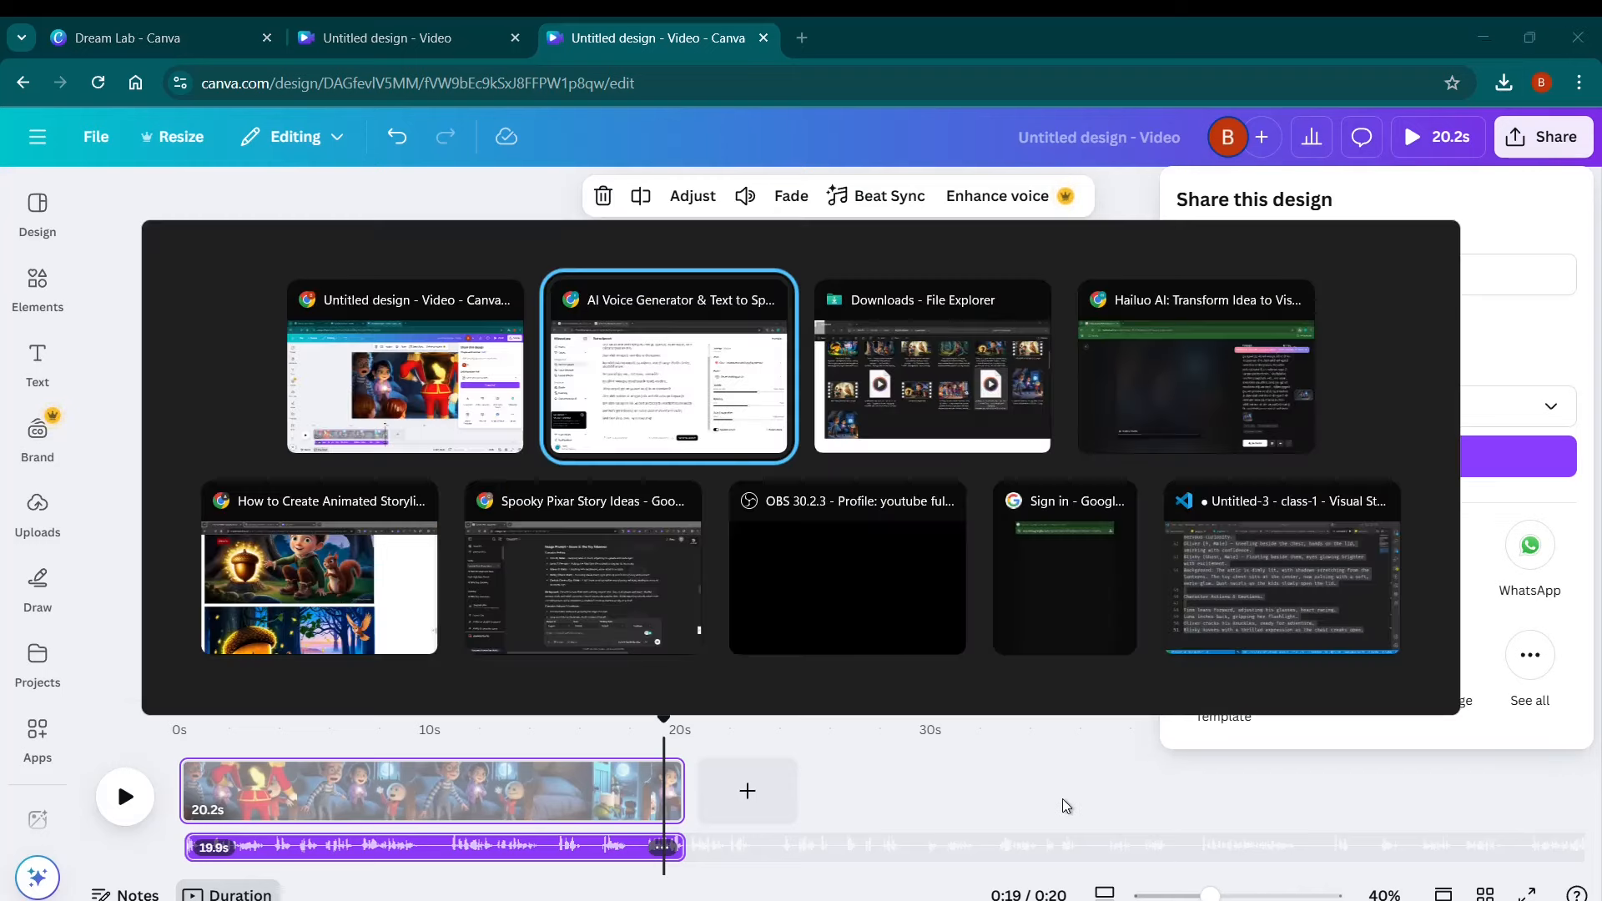
click(894, 384)
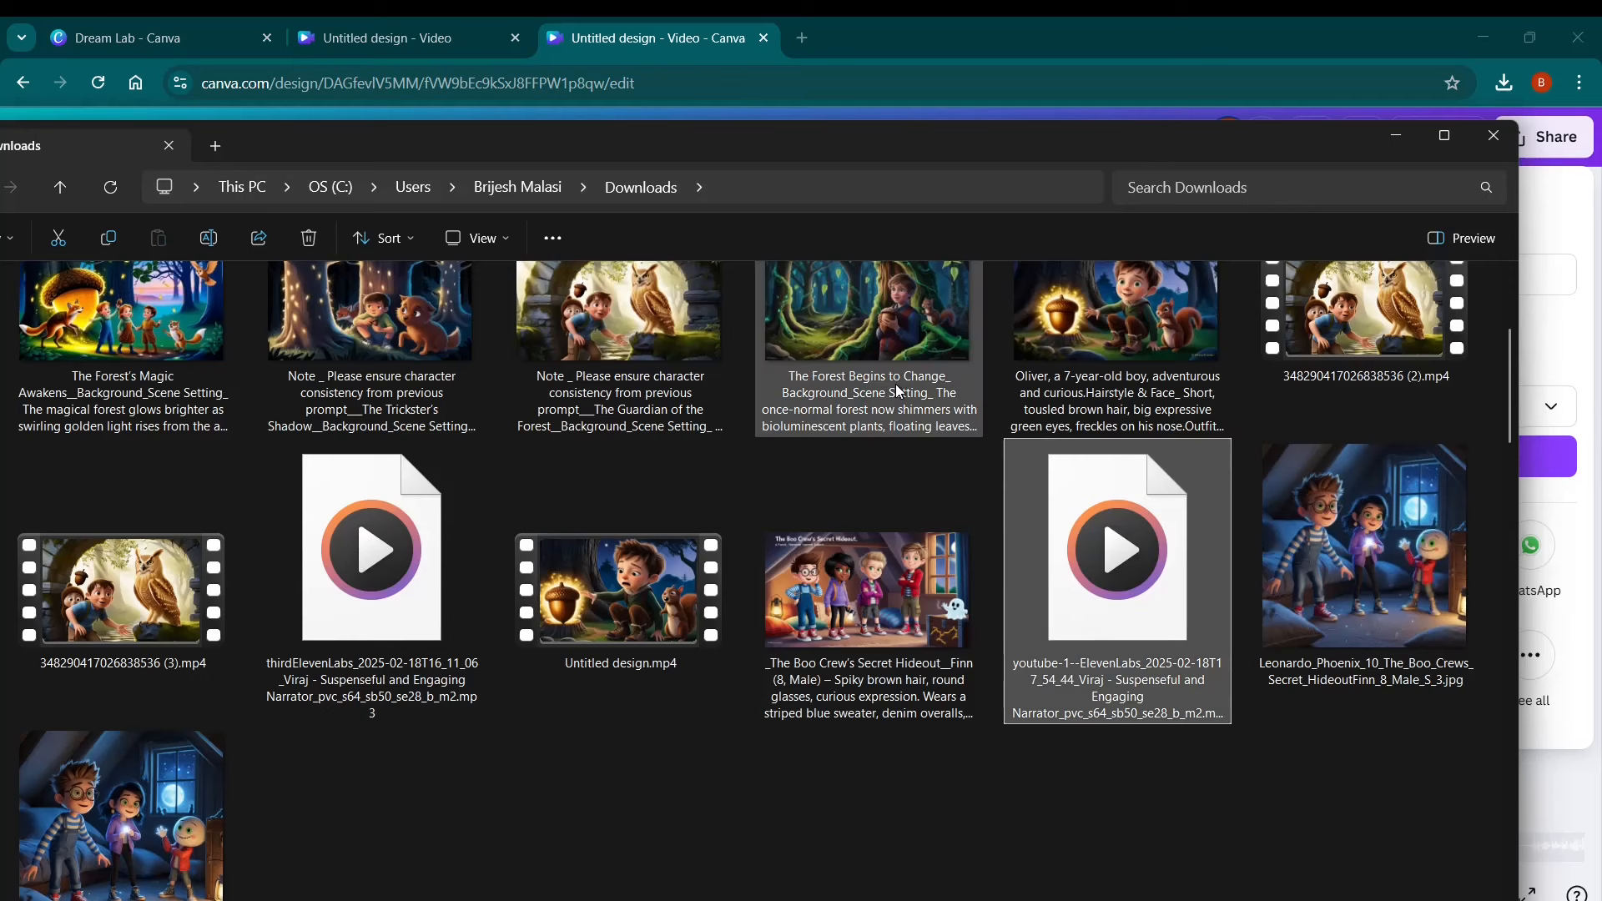
key(alt+Tab)
click(633, 340)
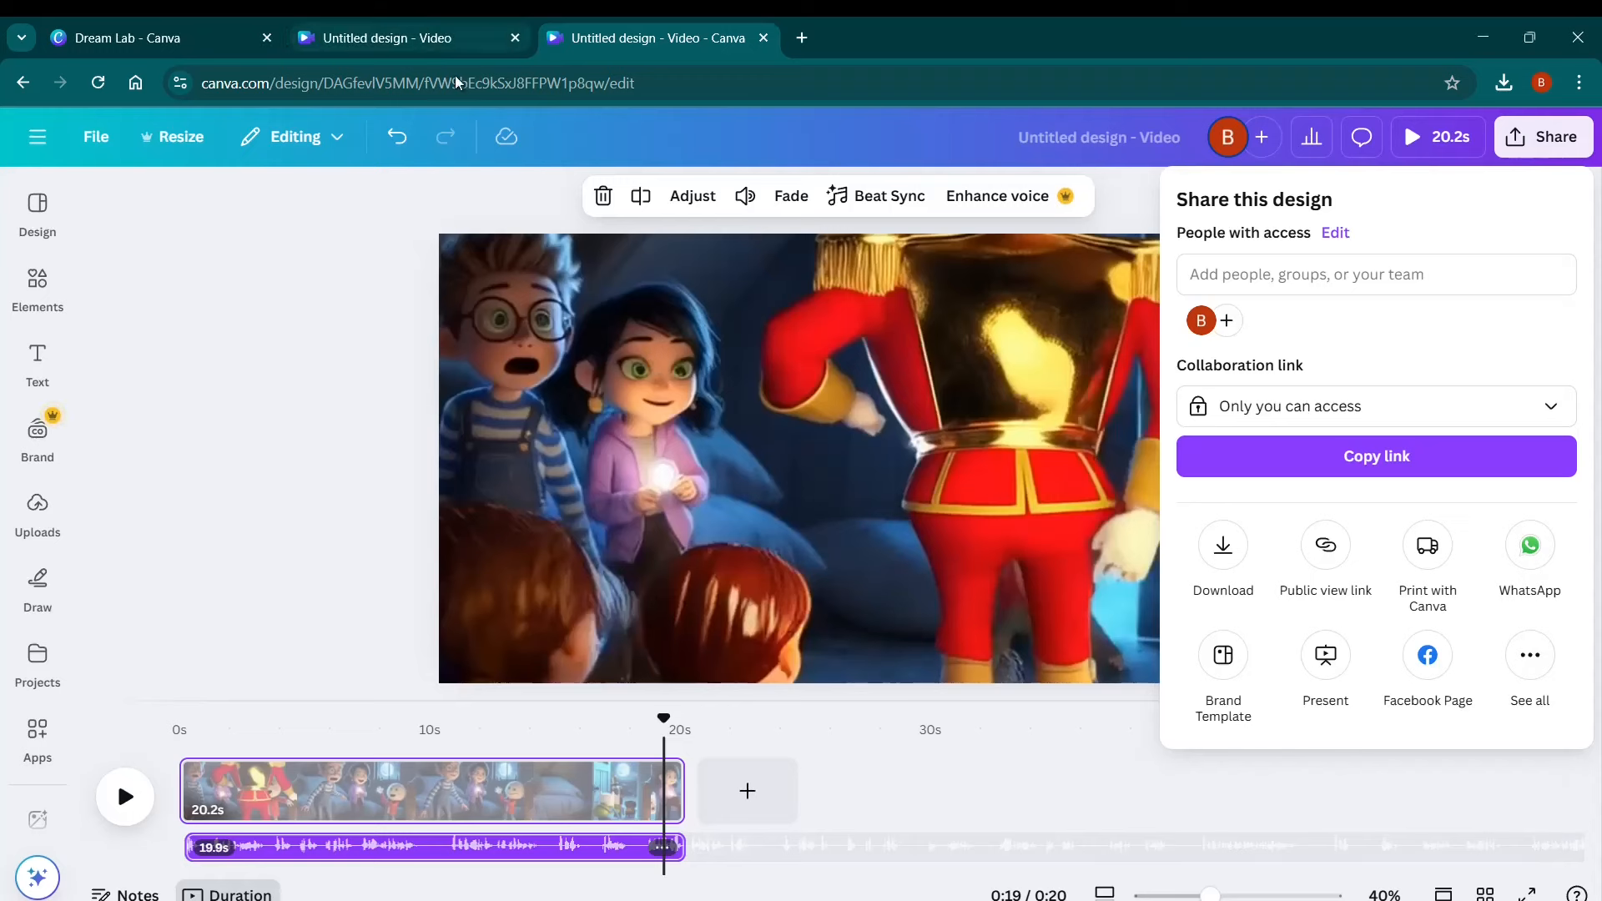
Switch to the Canva design with the acorn story, watch it in the full preview, and return to the editor.
click(423, 33)
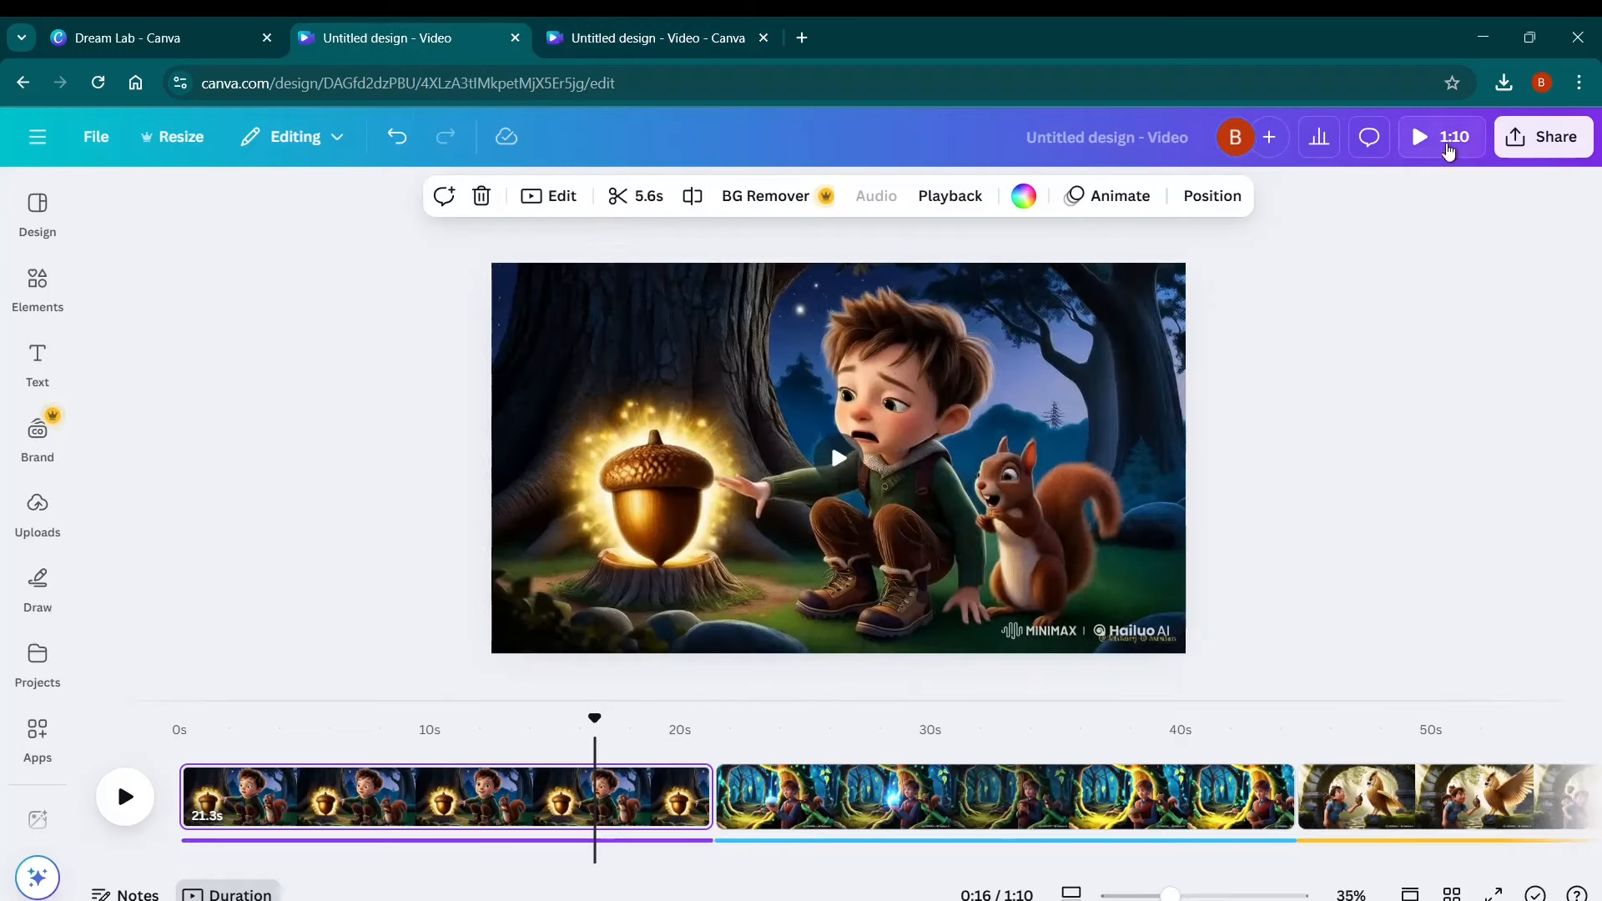
click(1448, 137)
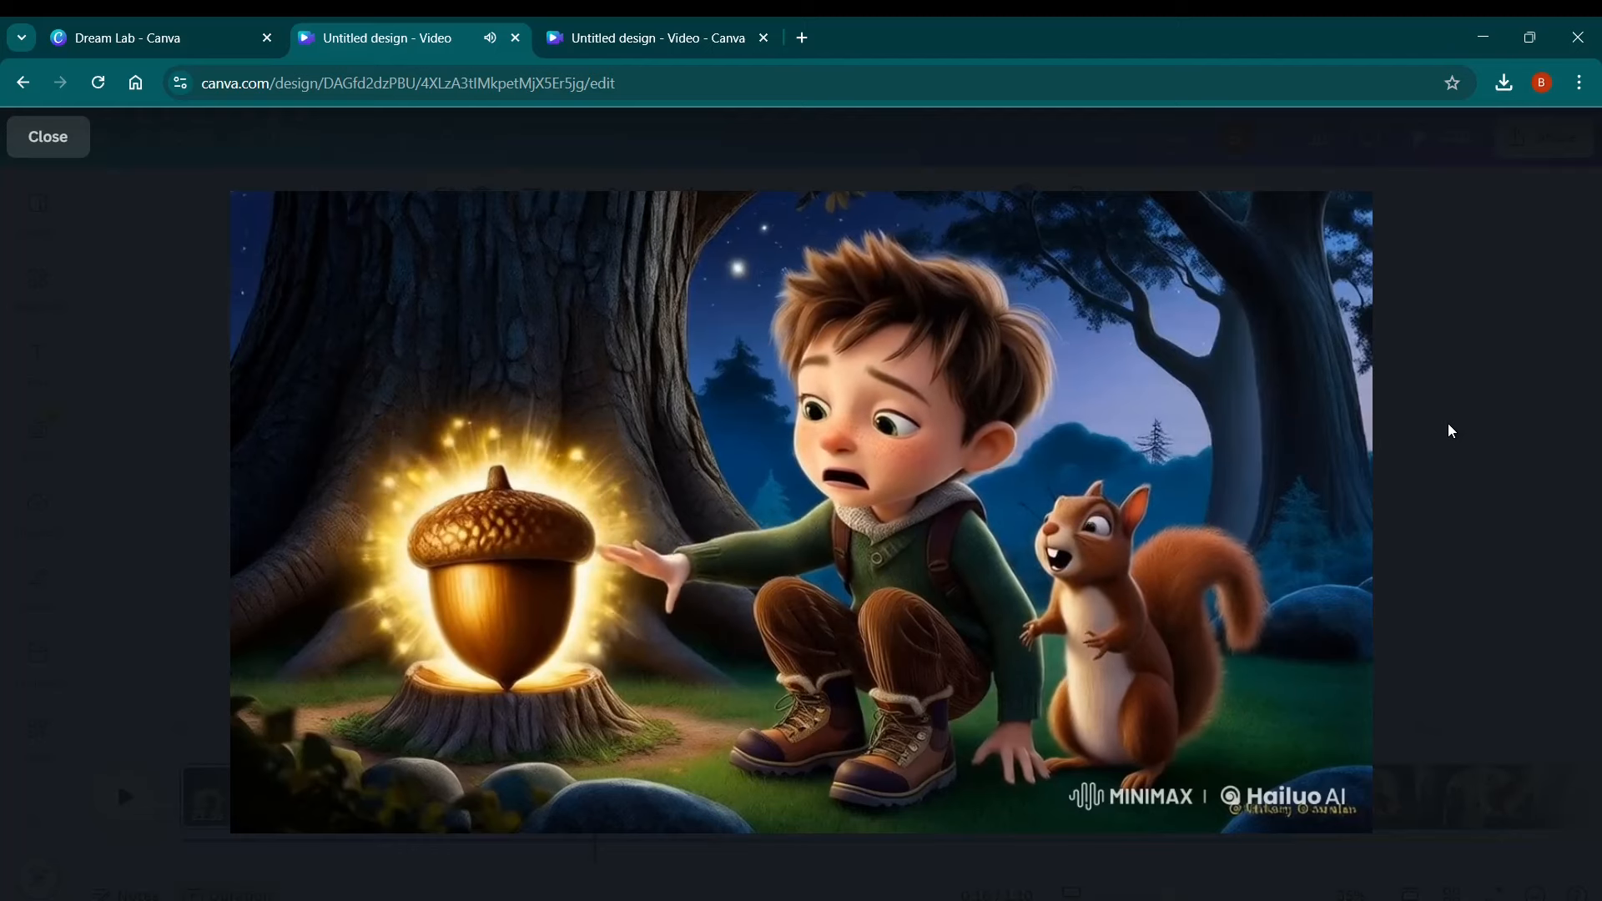
key(Escape)
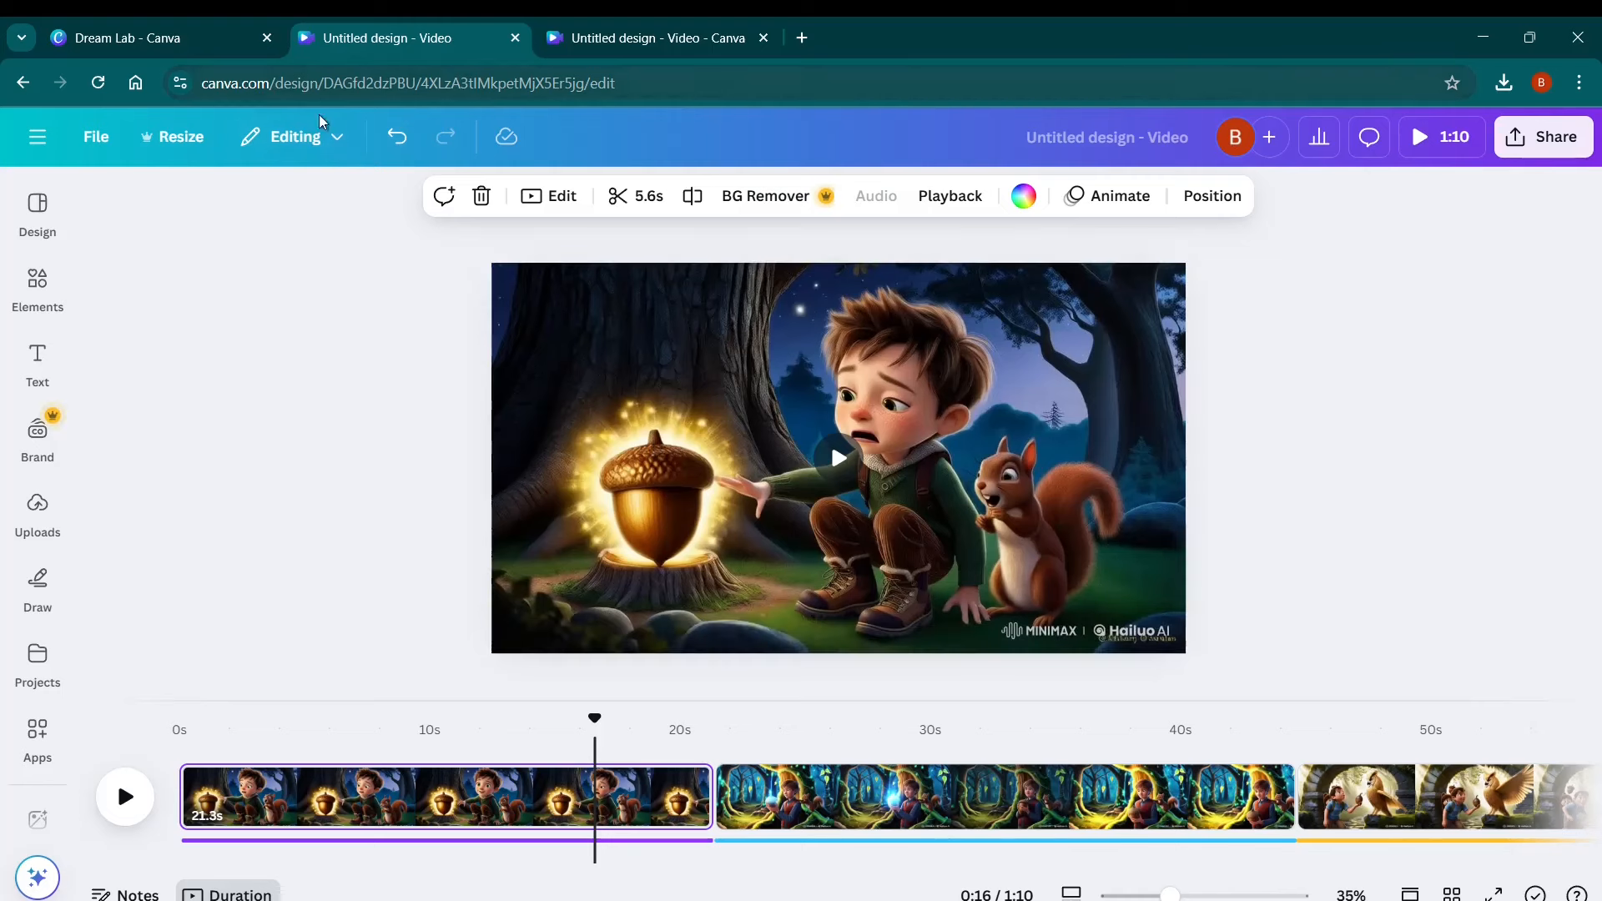
Revisit the Dream Lab page and review the Hindi script in the ElevenLabs Text to Speech editor.
click(231, 38)
key(alt+Tab)
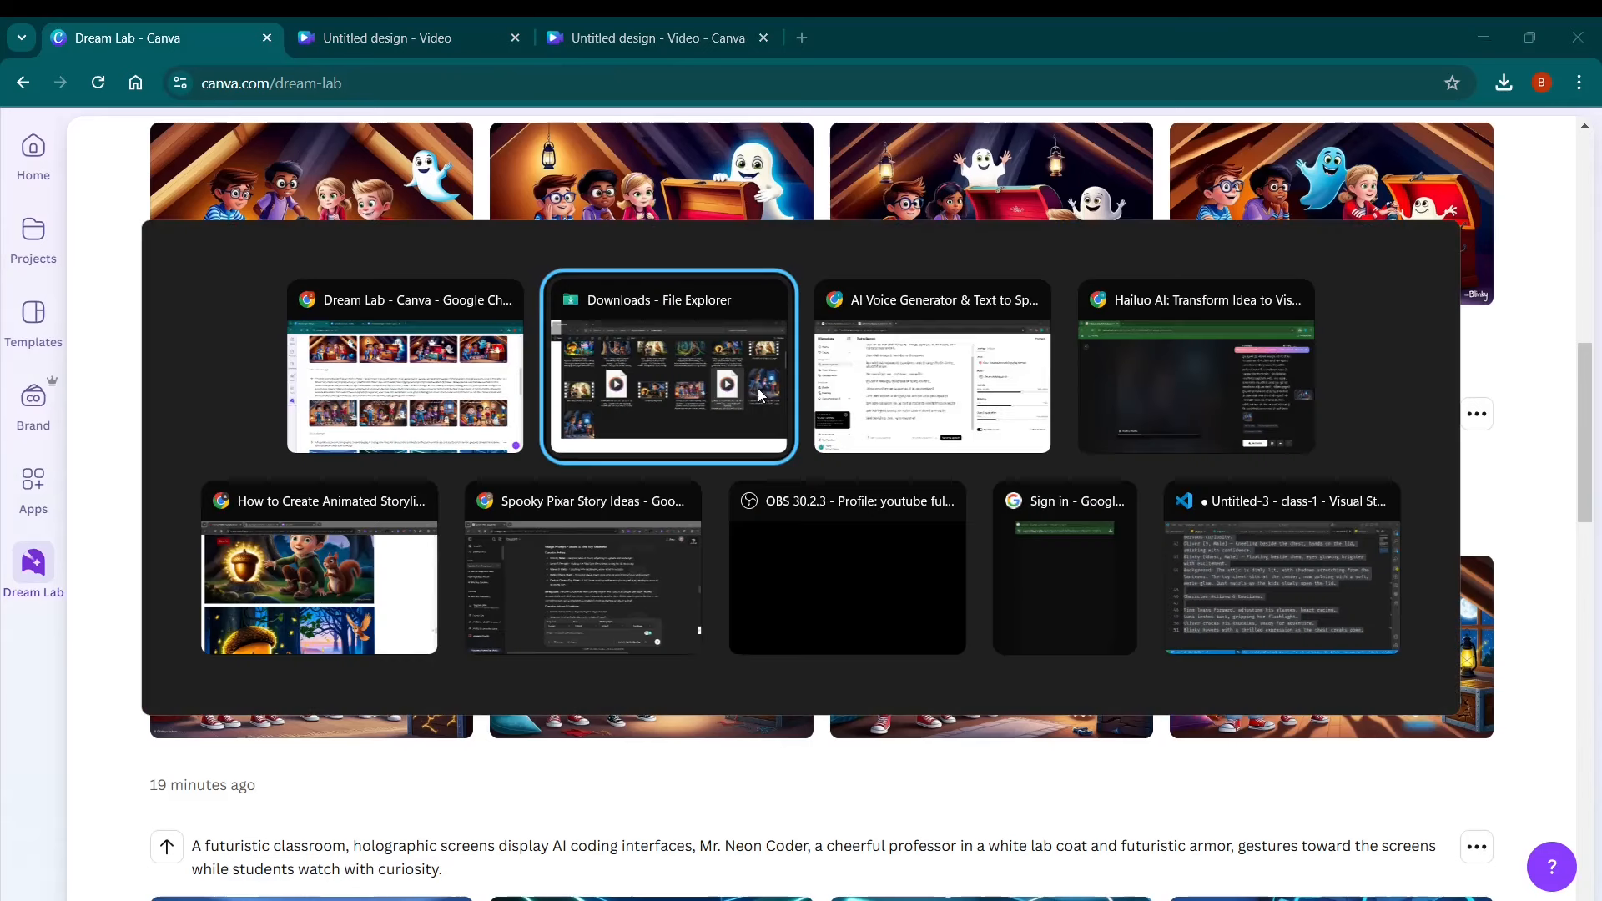
click(1043, 383)
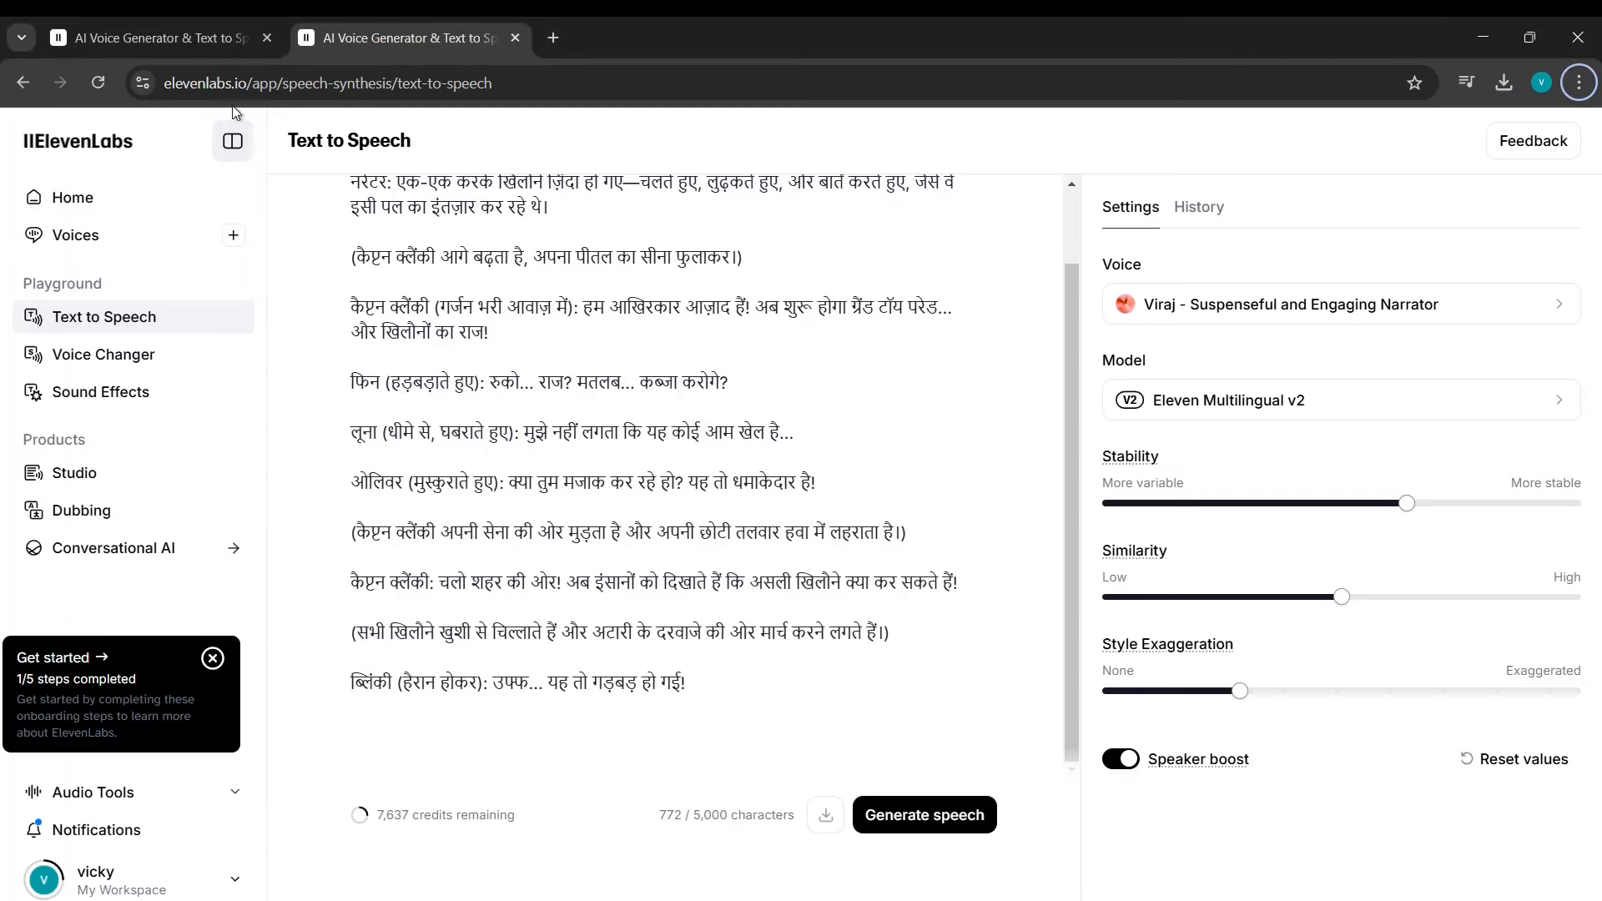
scroll(723, 383, up, 1)
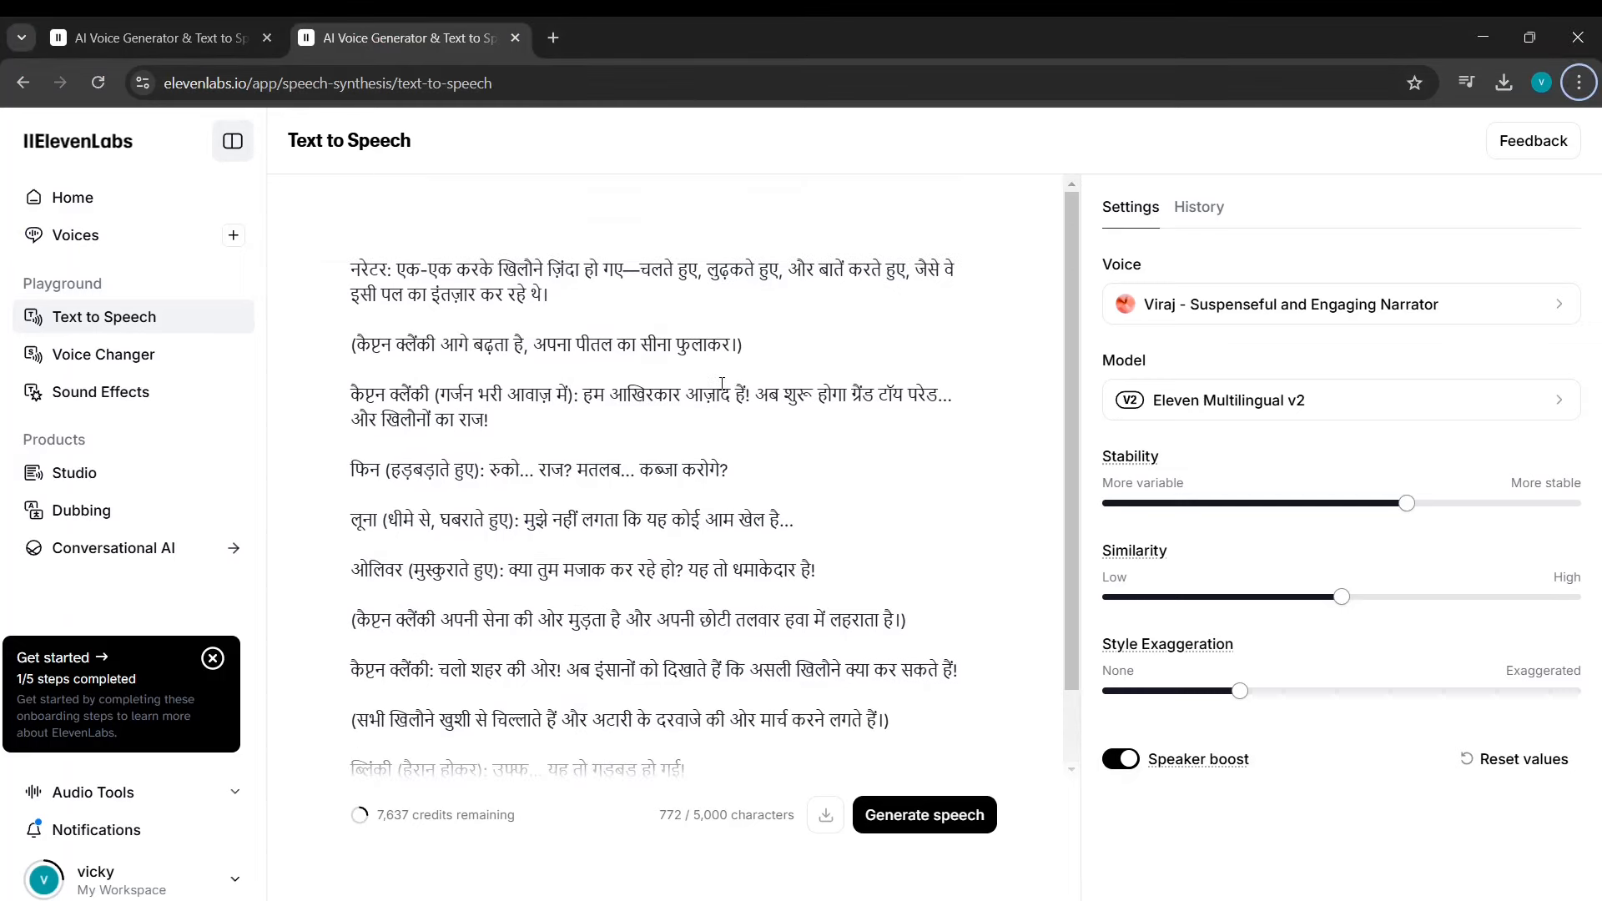
Review the script prompt, the example ChatGPT output and the recommended image tools in the mmantratech storyline article, including the Leonardo.Ai site.
key(alt+Tab)
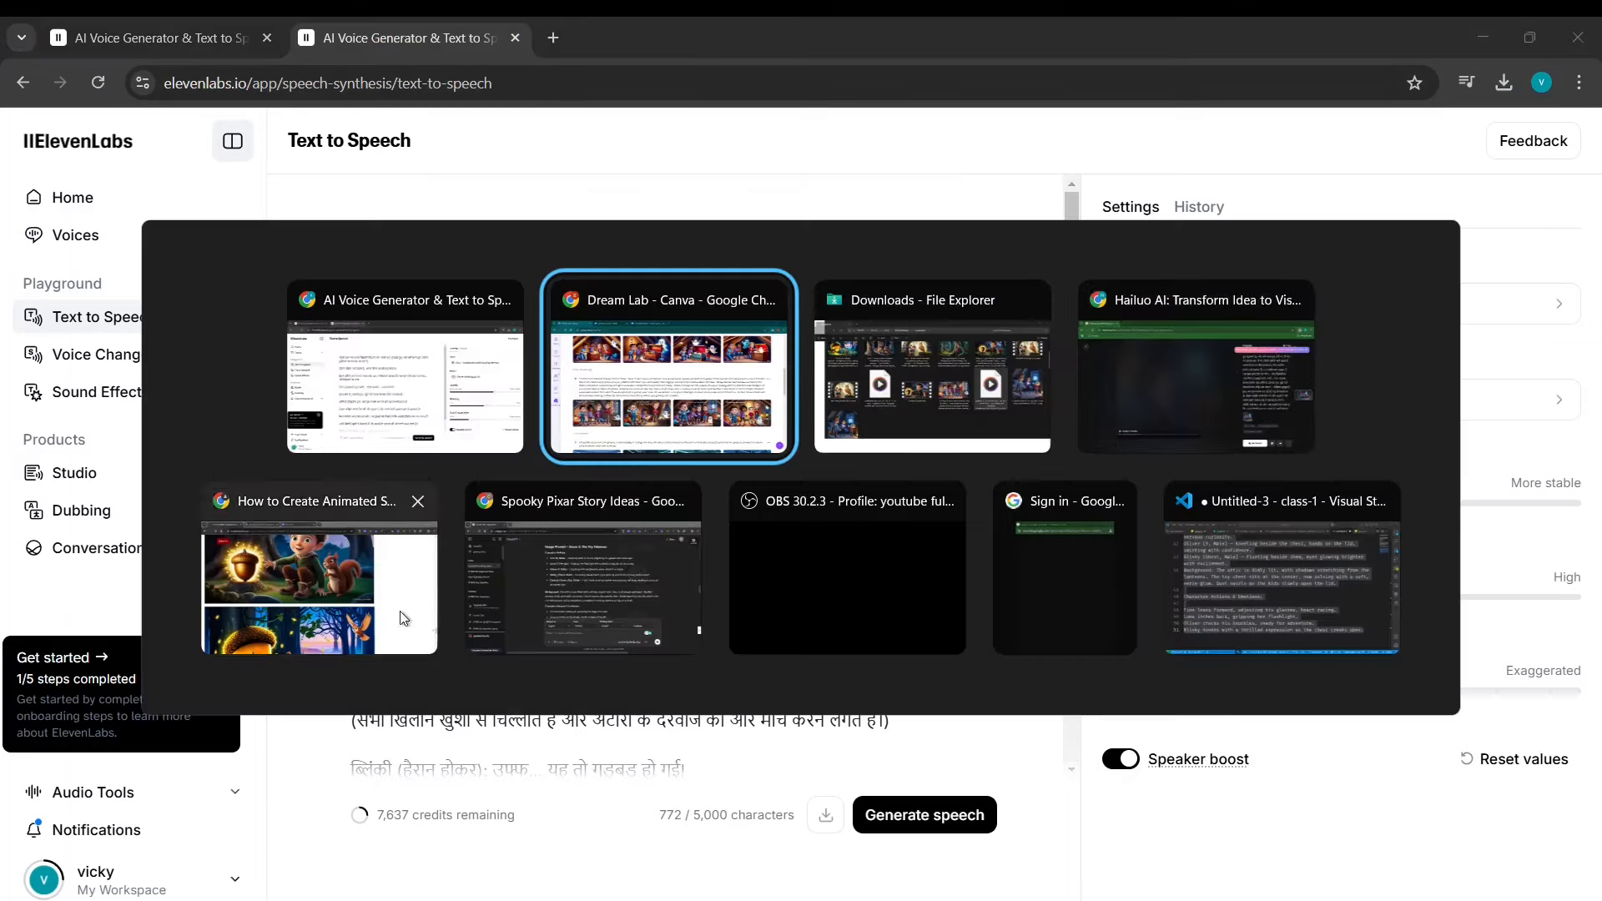
click(355, 564)
scroll(483, 222, up, 20)
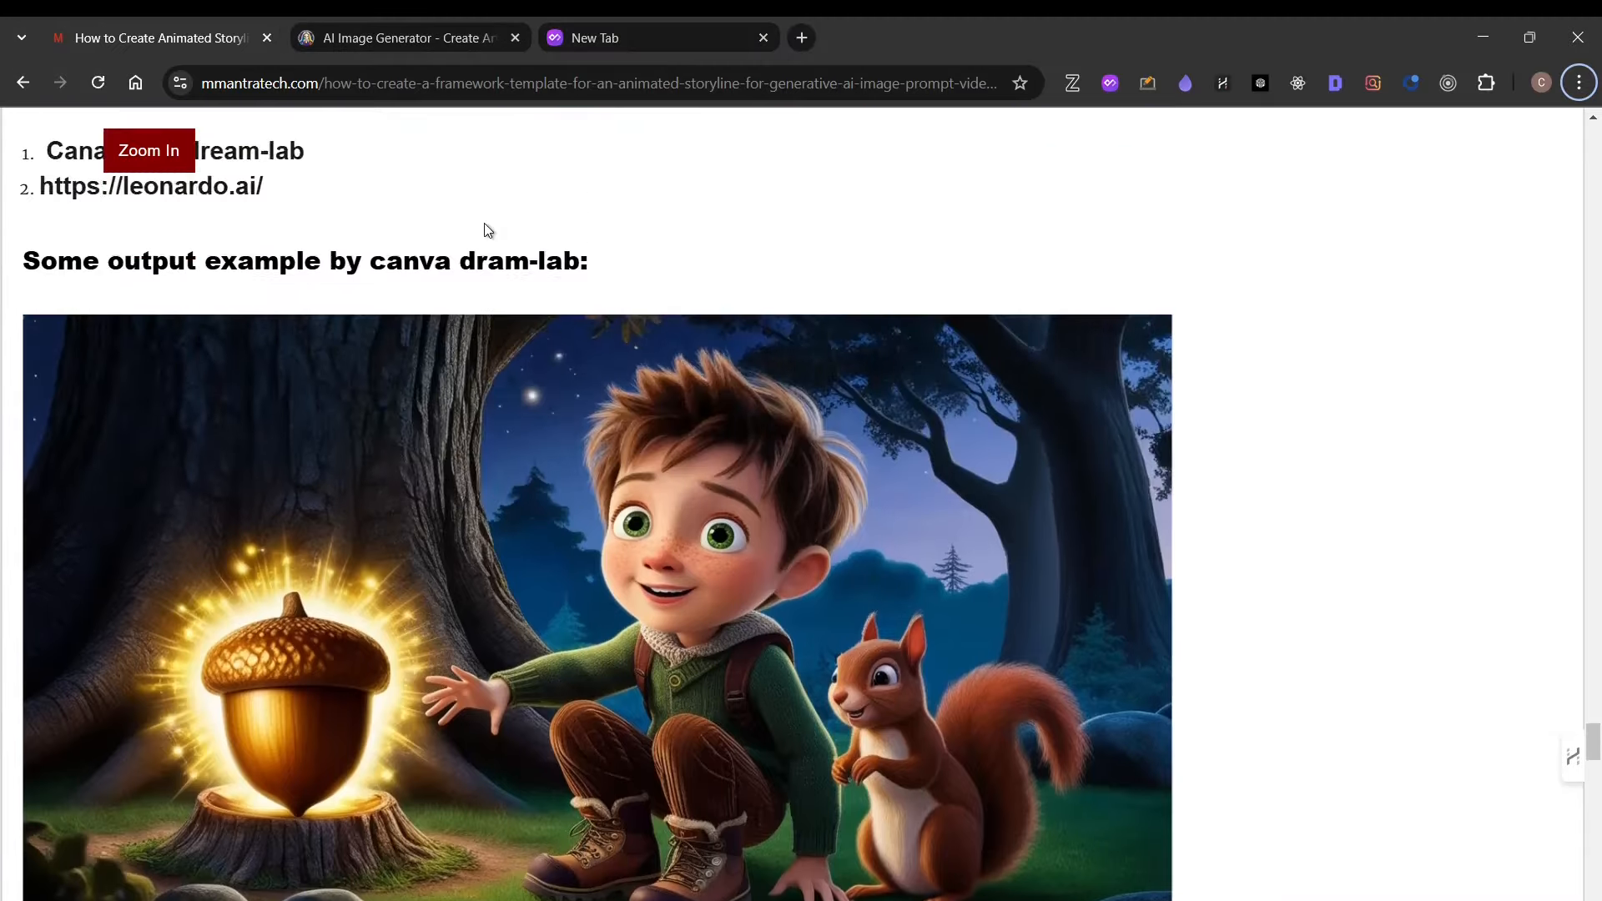
scroll(529, 326, up, 20)
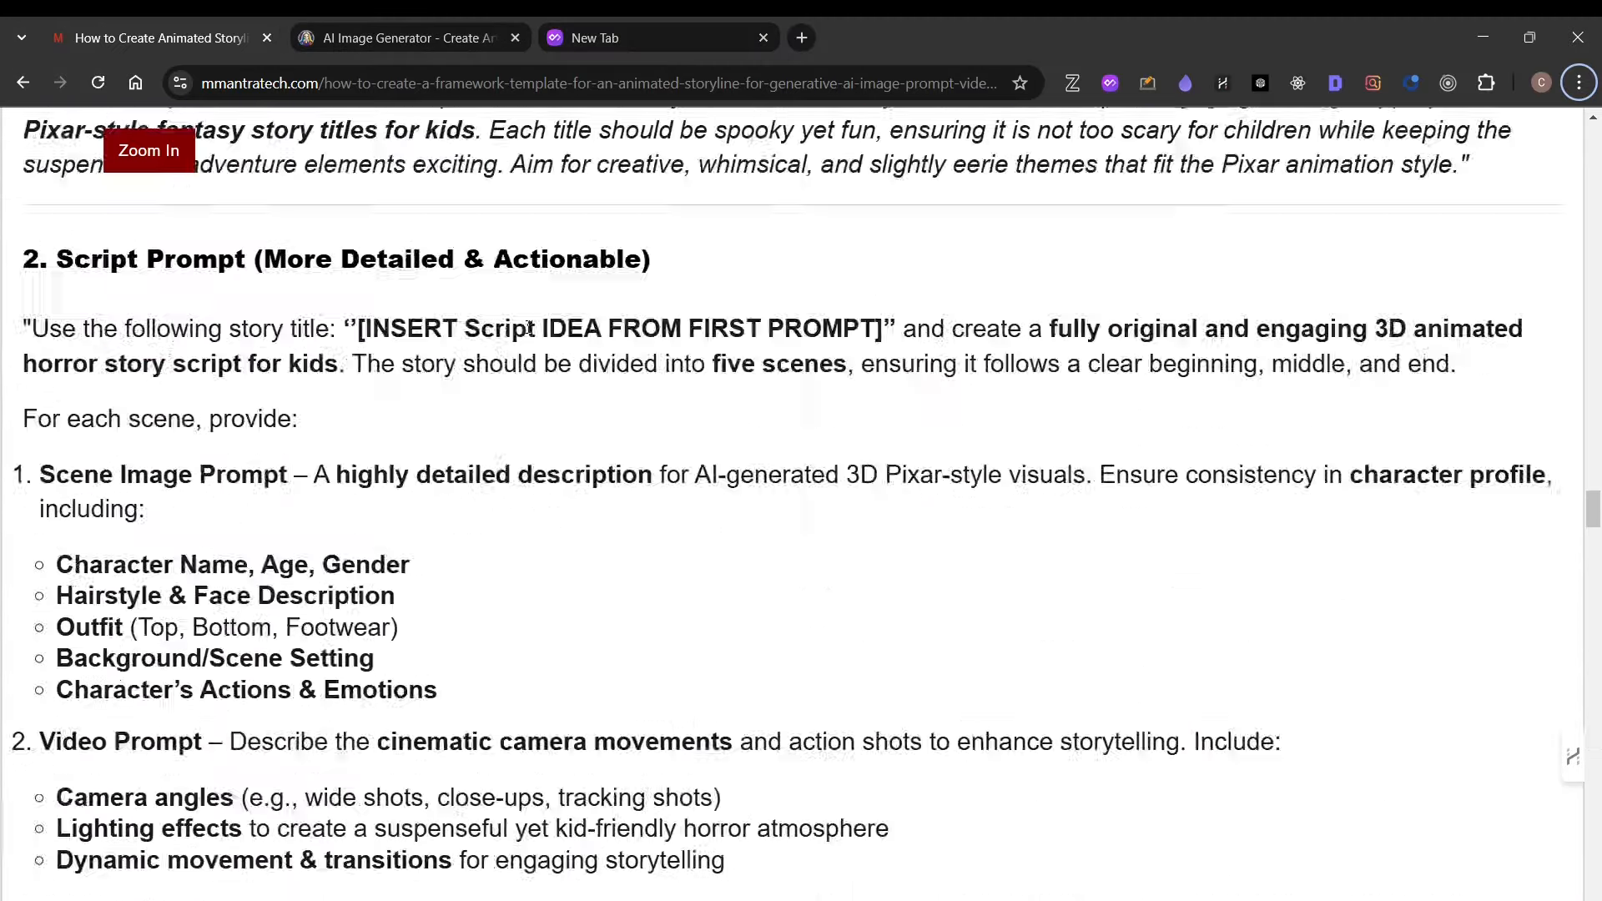
scroll(565, 382, down, 5)
scroll(565, 382, down, 20)
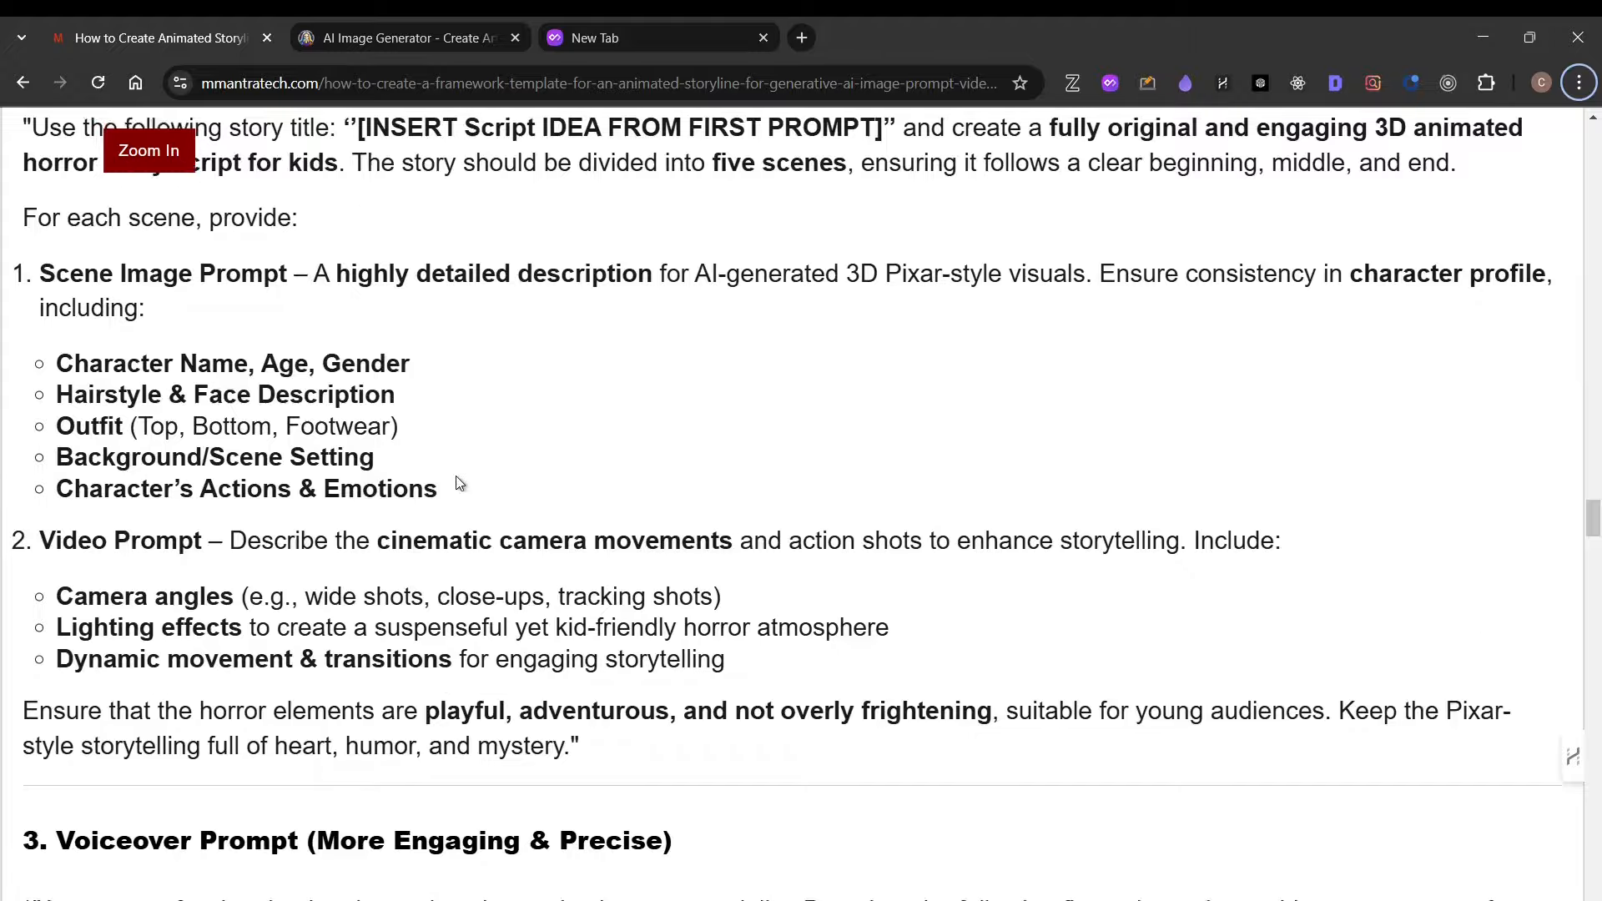
scroll(375, 589, down, 20)
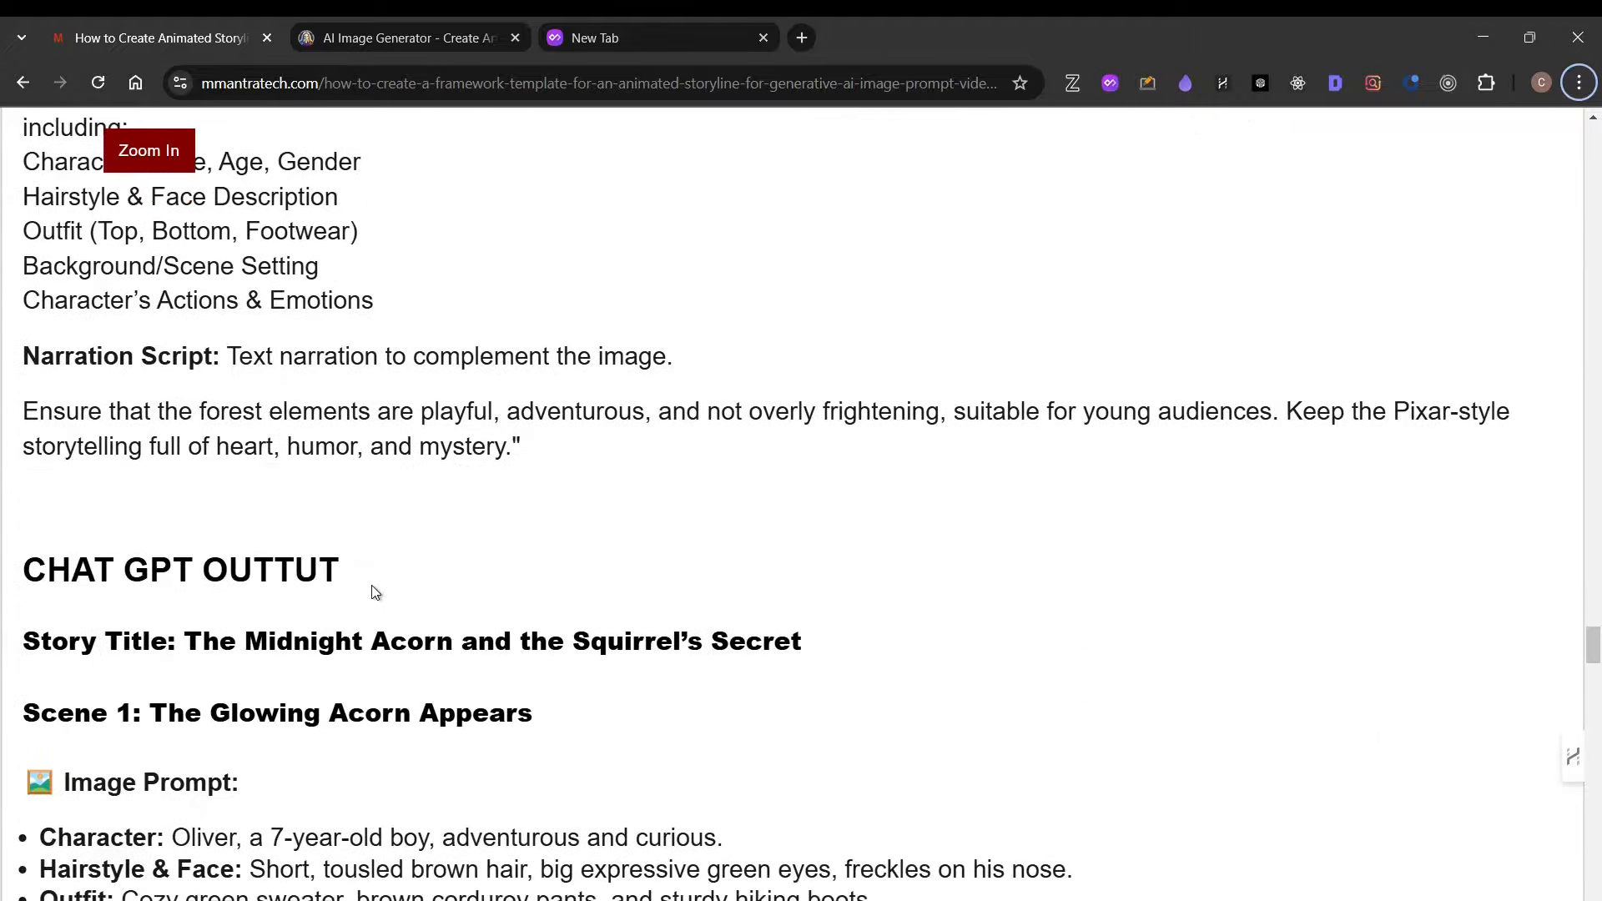
scroll(374, 591, down, 20)
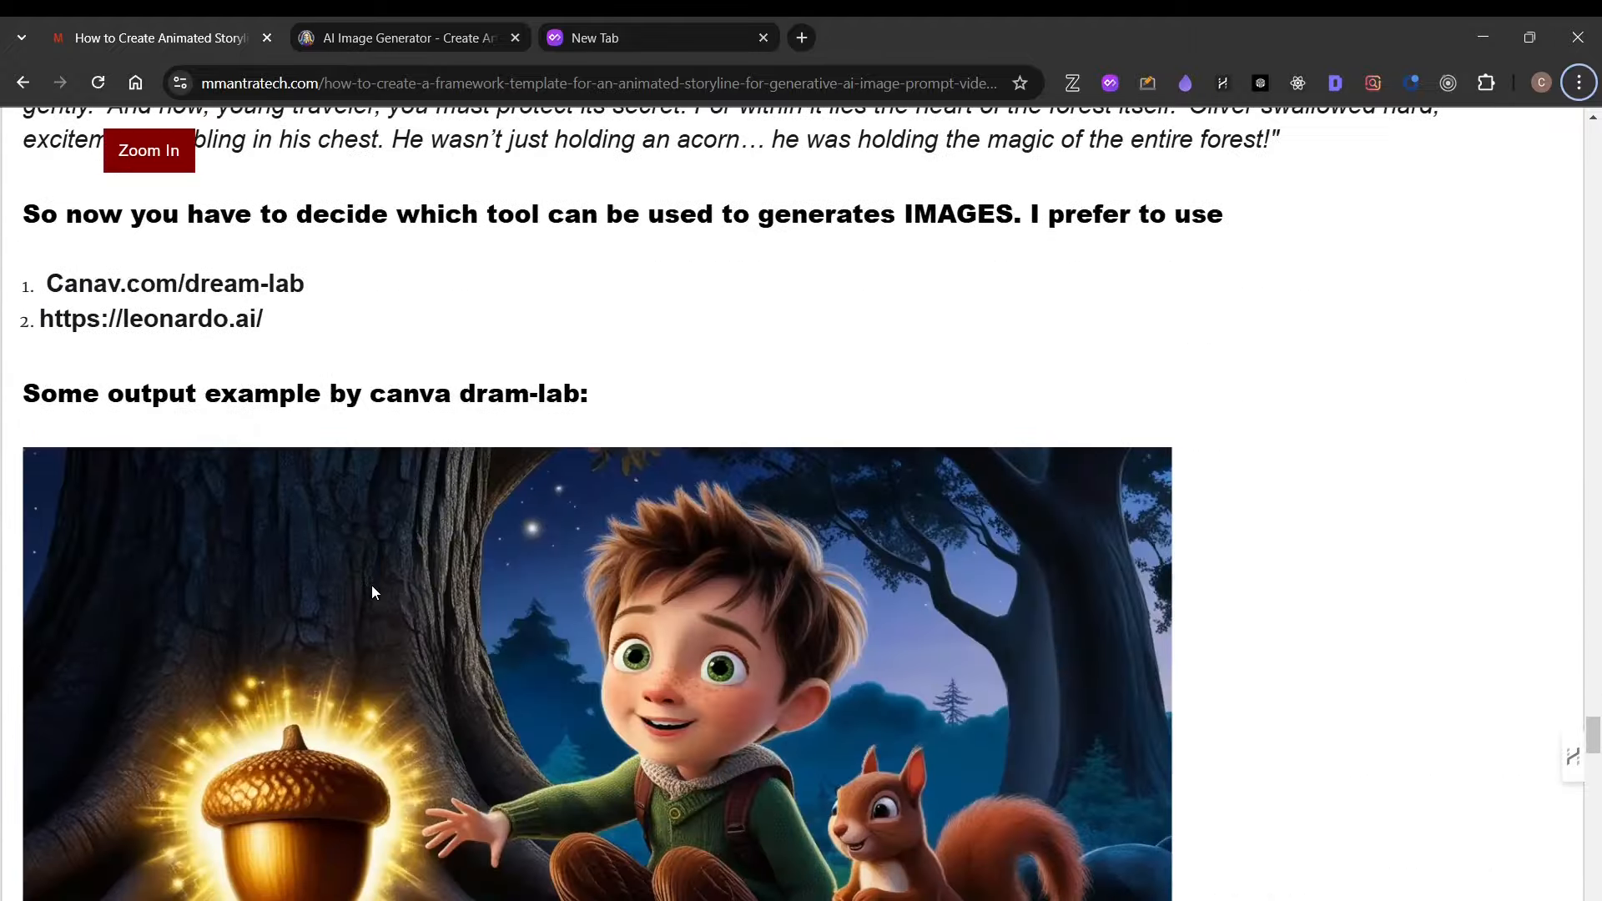
scroll(372, 588, up, 15)
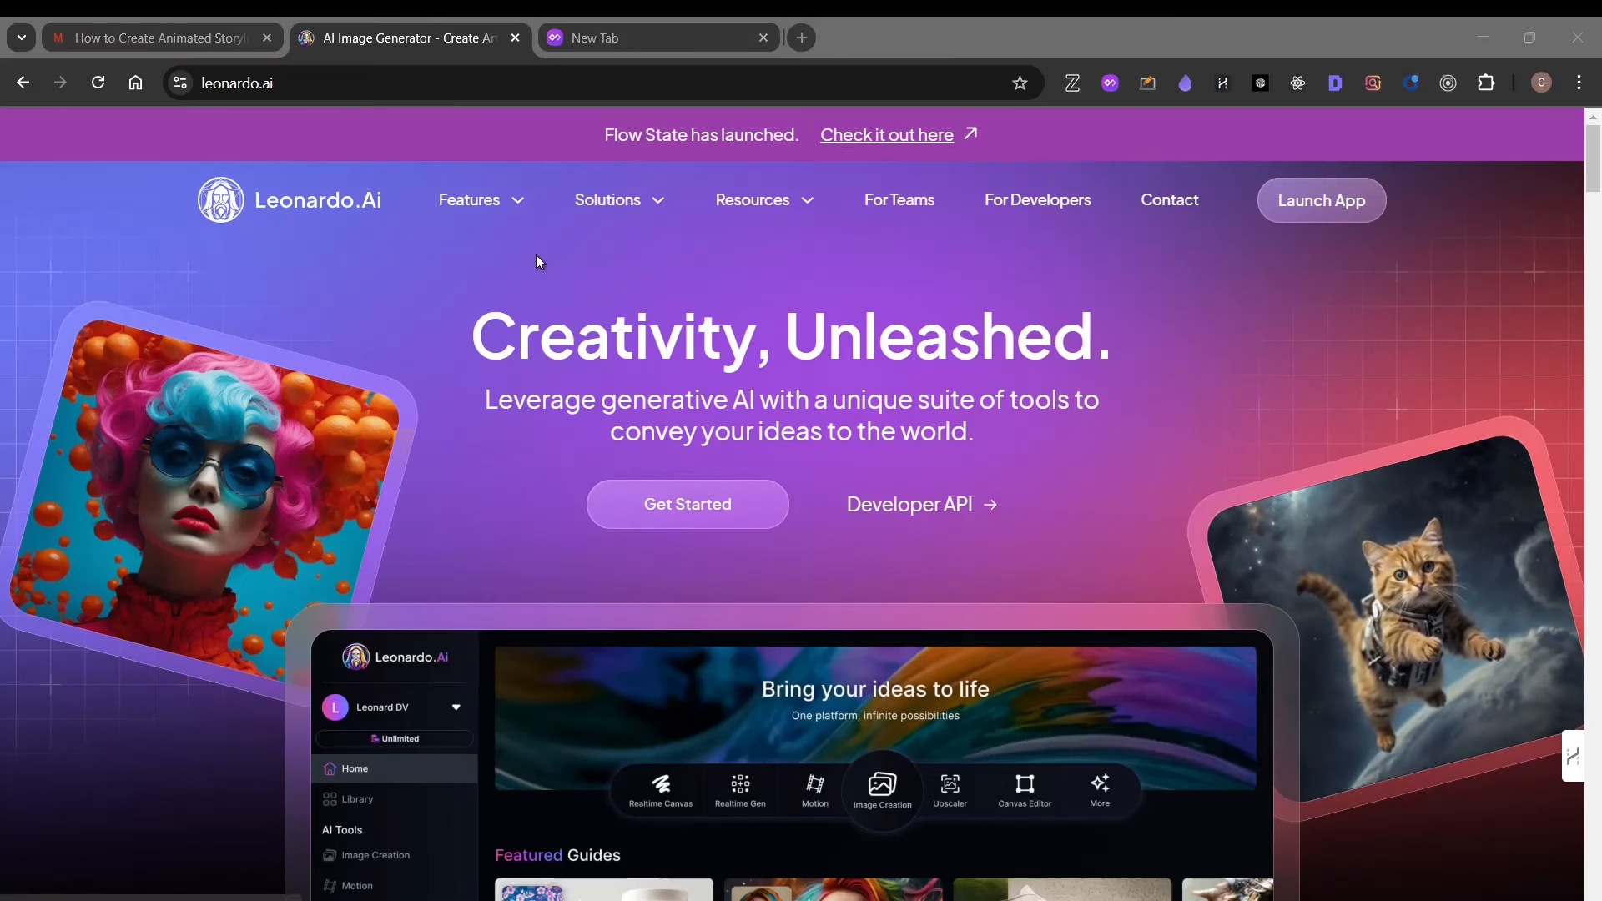
Review the "The Chest Awakens" prompt in Canva Dream Lab and the Scene 3 image prompt in ChatGPT.
key(alt+Tab)
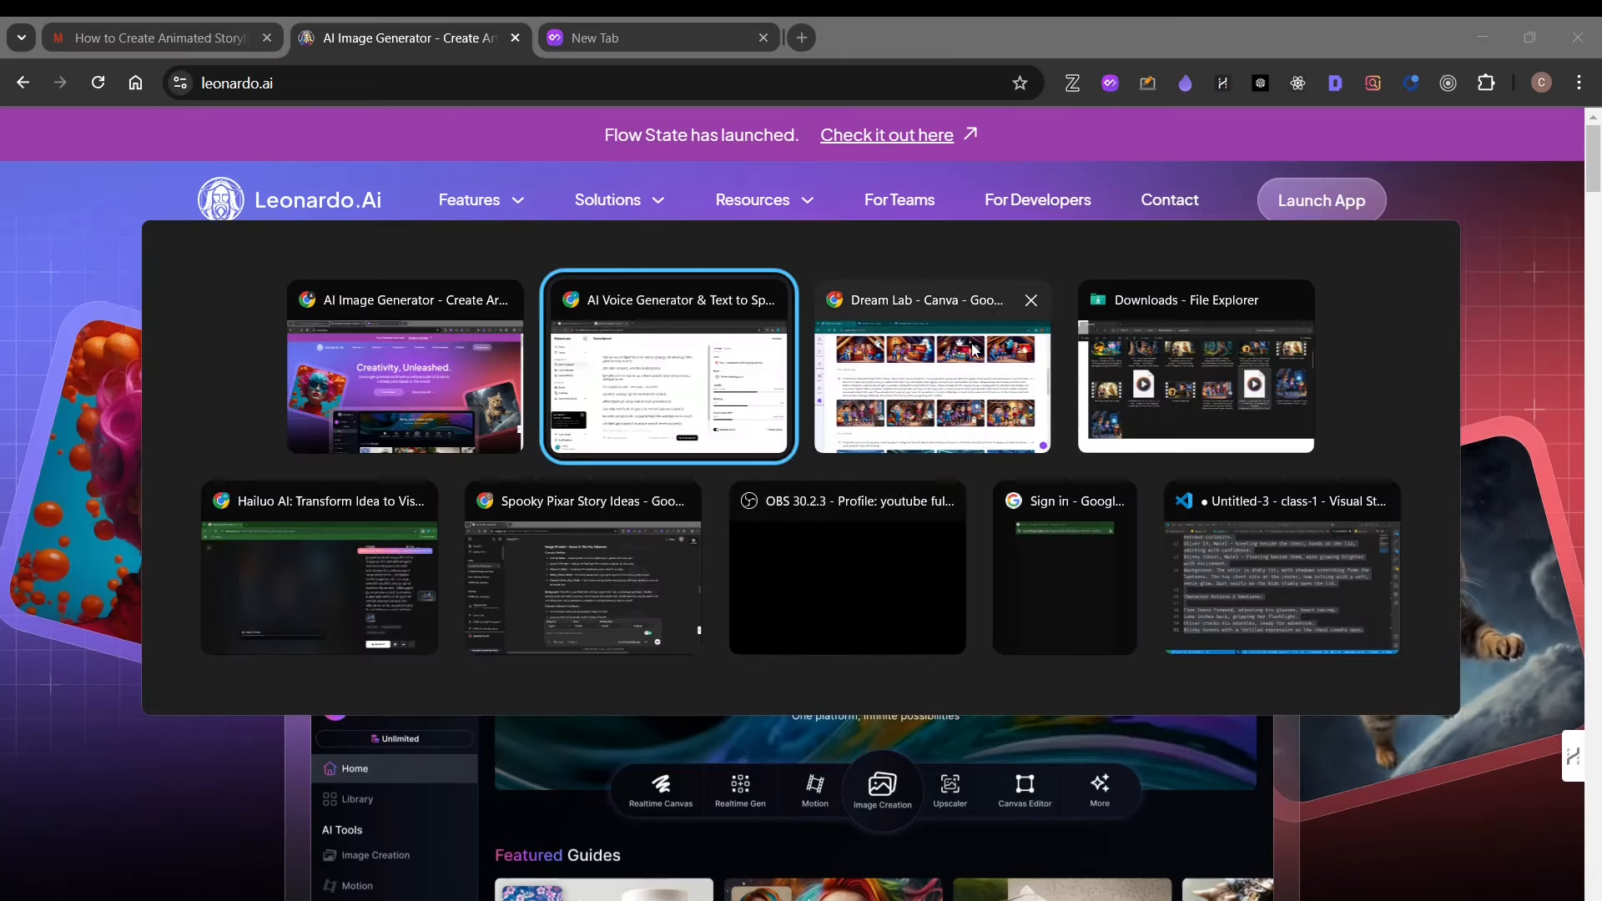
click(923, 314)
scroll(922, 315, up, 5)
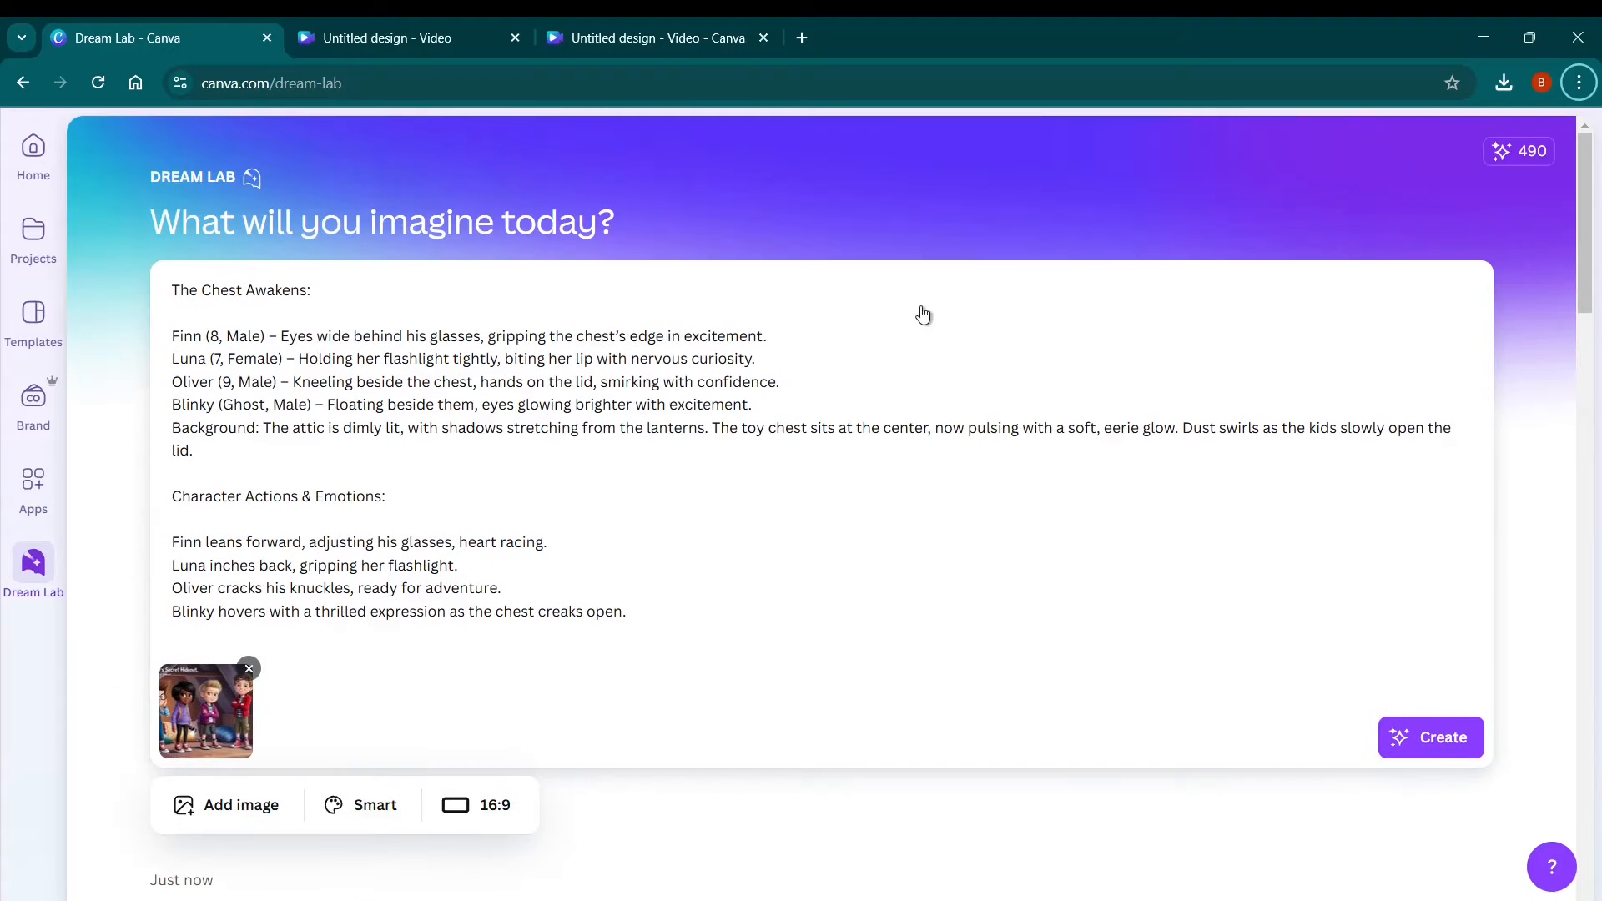
key(alt+Tab)
click(651, 506)
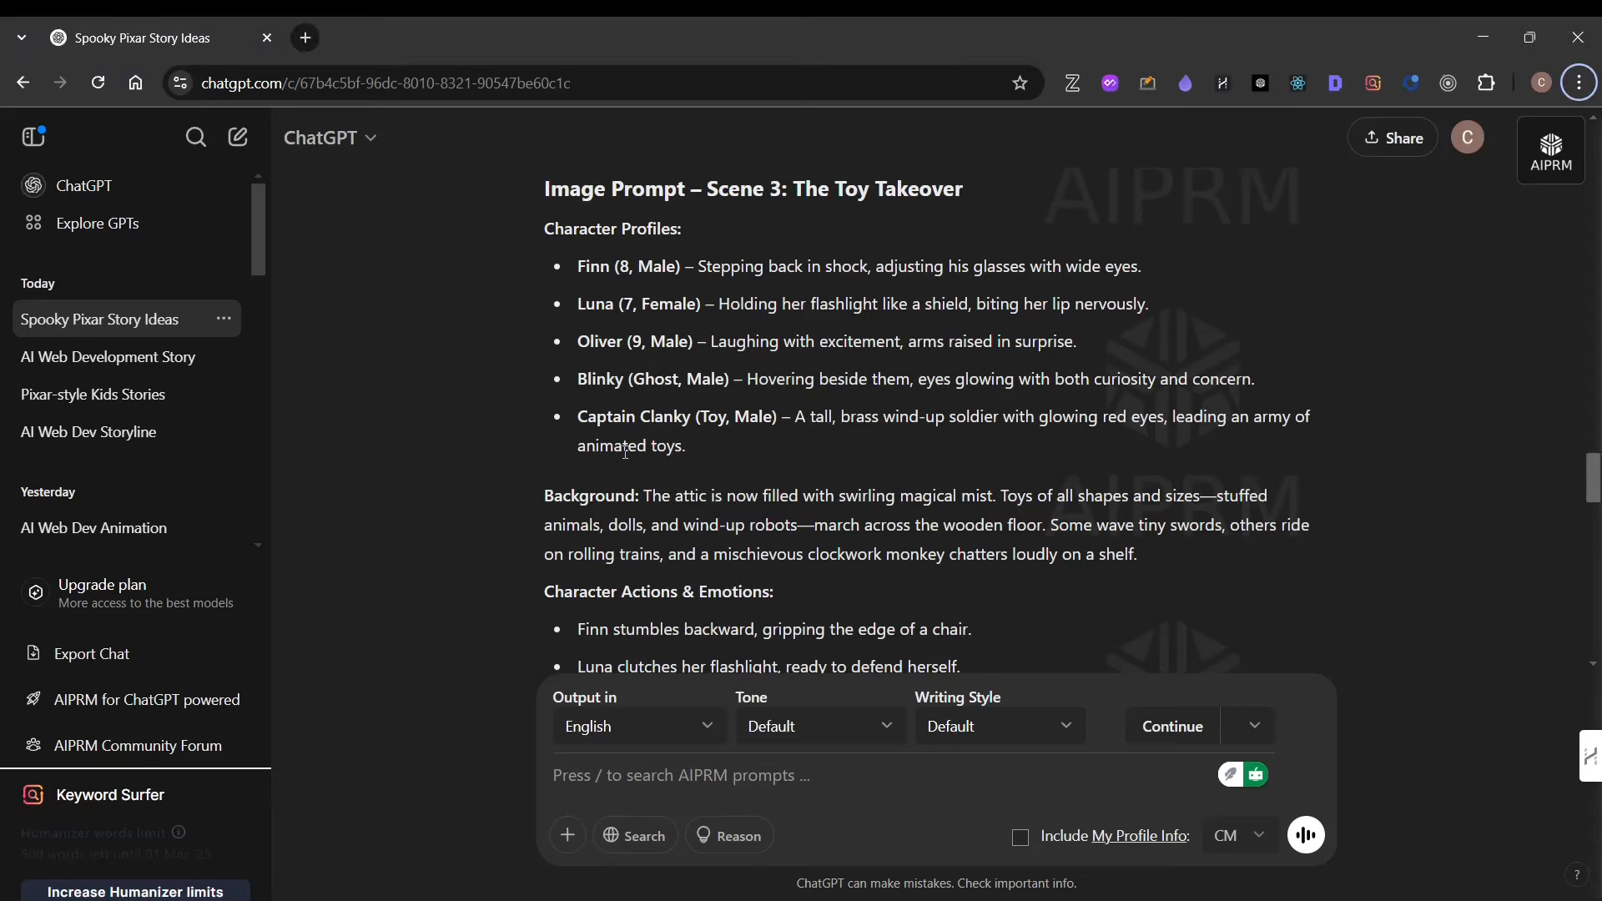
Look over the story images, clips and narration files in the Downloads folder and return to ChatGPT.
key(alt+Tab)
click(357, 579)
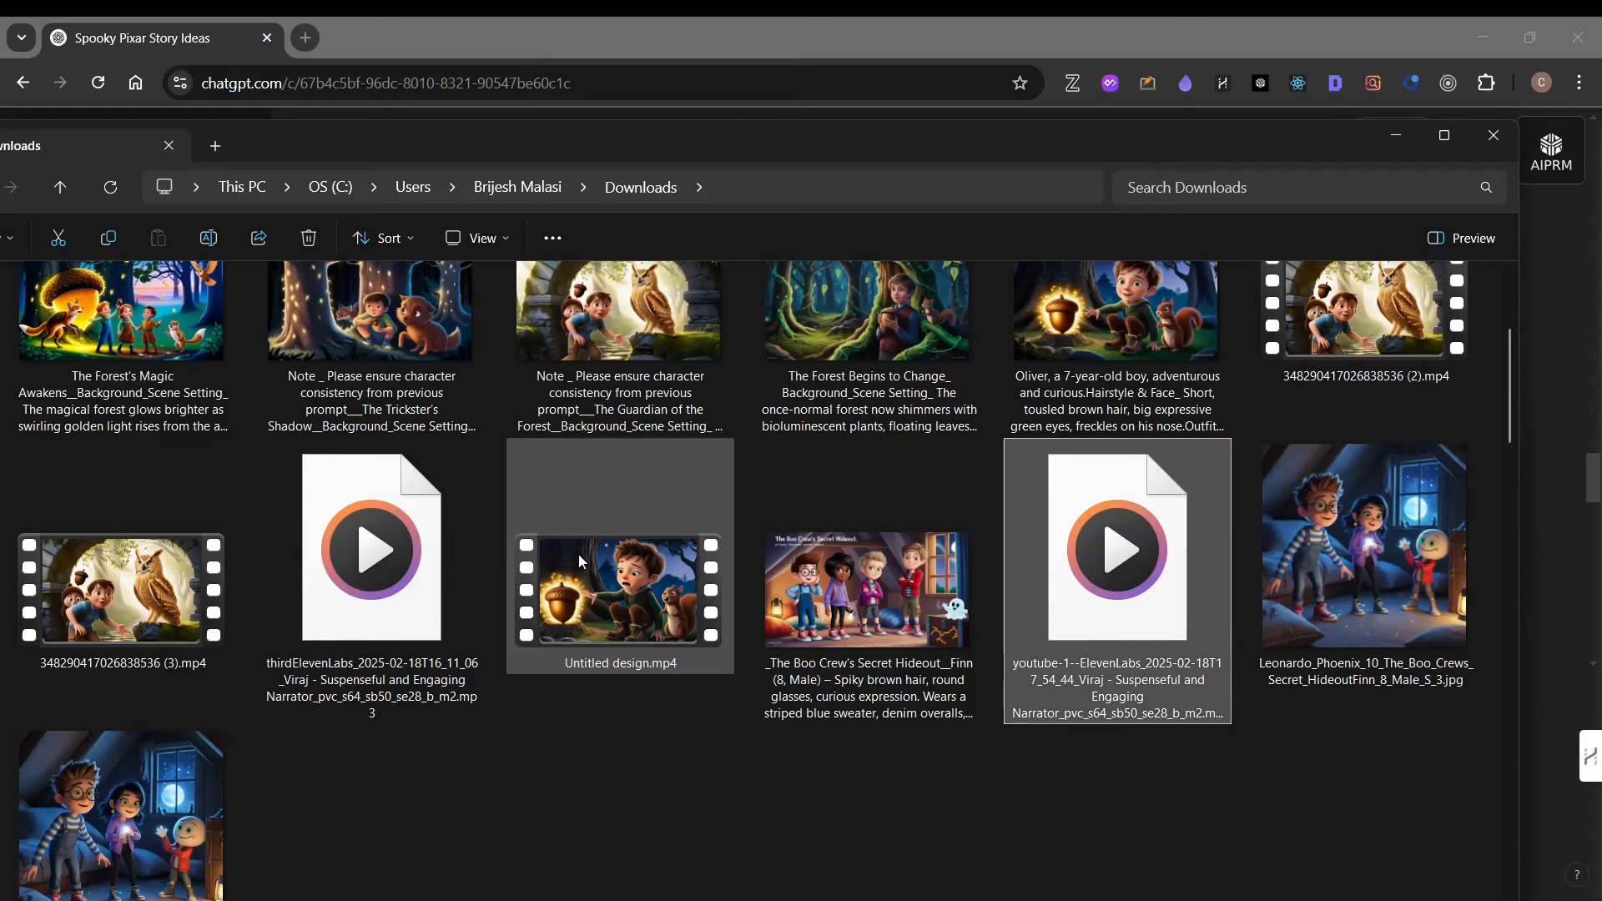
scroll(924, 487, up, 4)
click(950, 22)
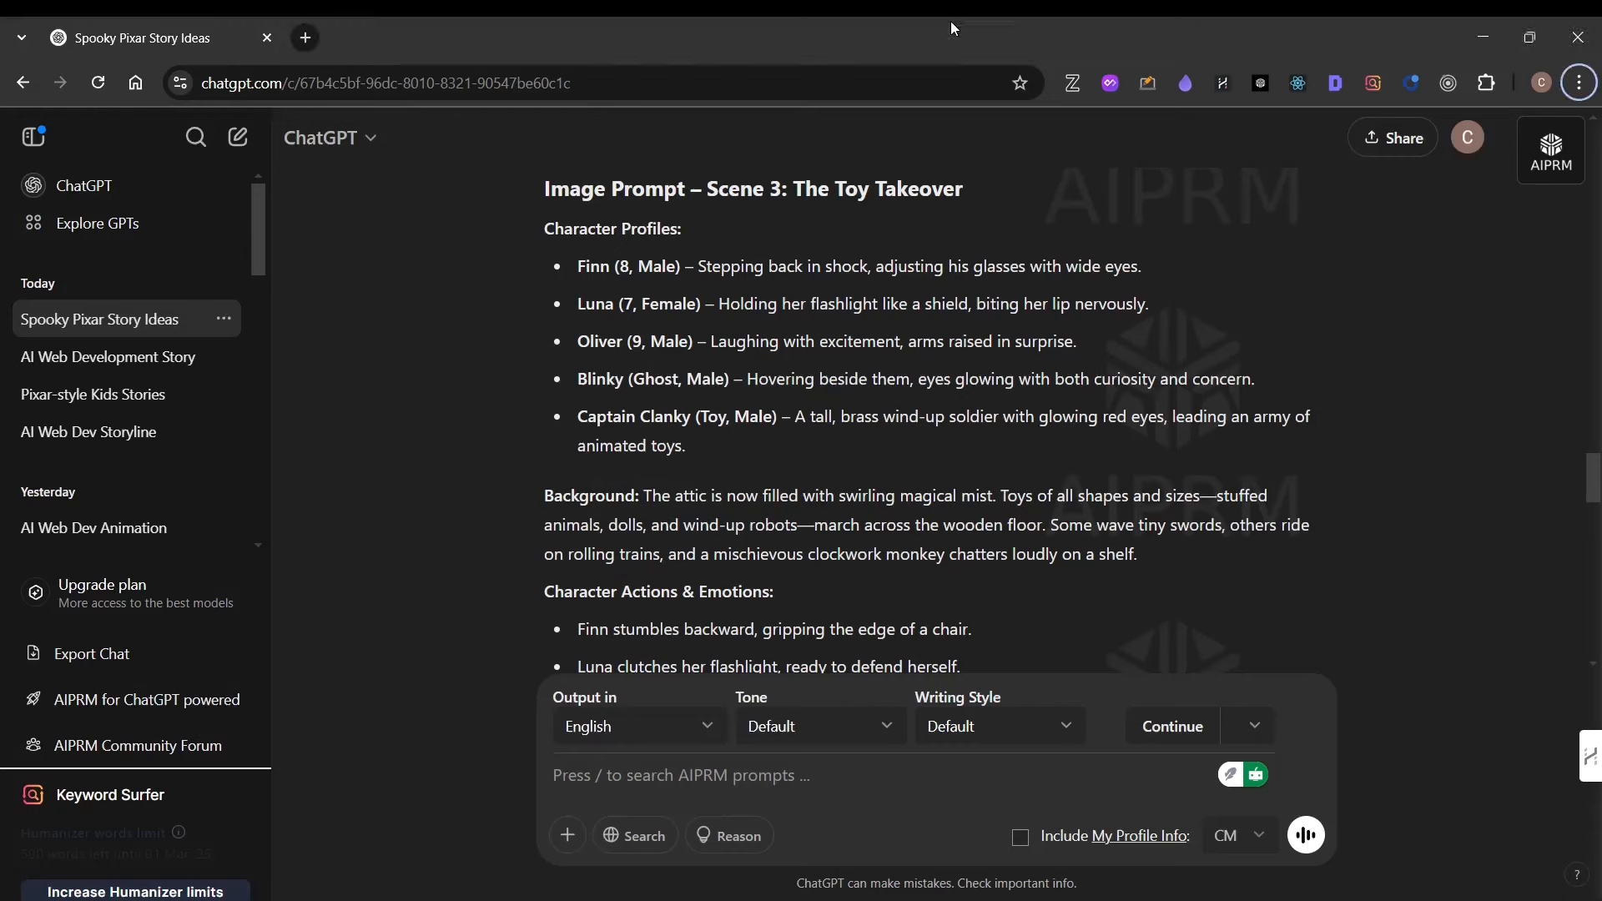
Switch to the browser window with Leonardo.Ai, search Google for "kling ai" in its empty tab, and open the KLING AI website.
key(alt+Tab)
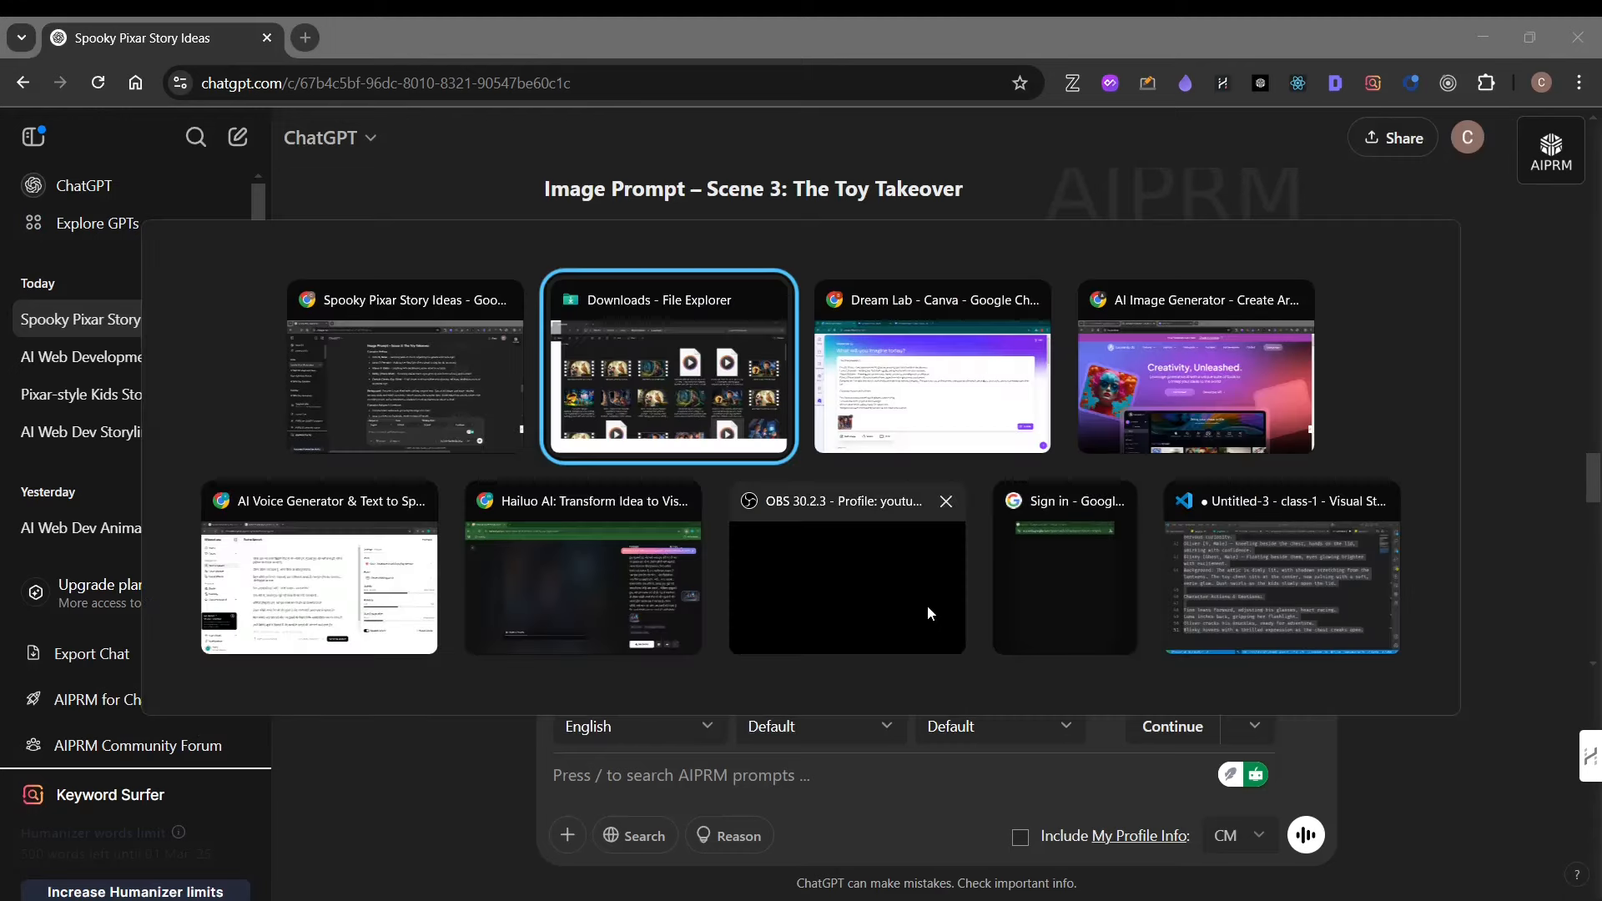
click(1204, 405)
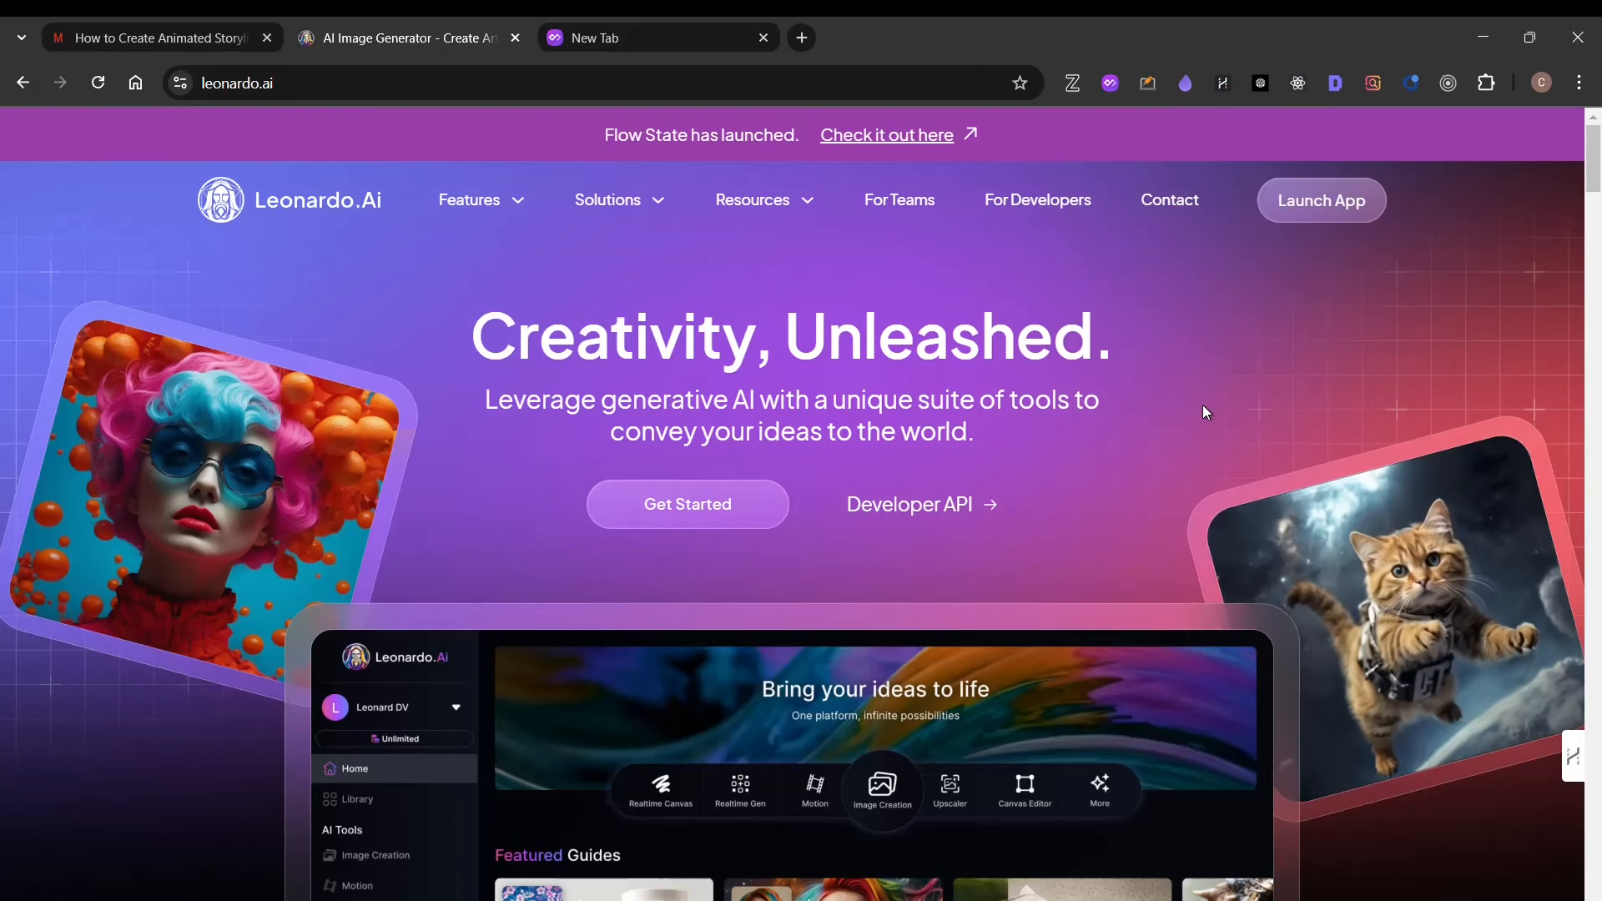
click(676, 33)
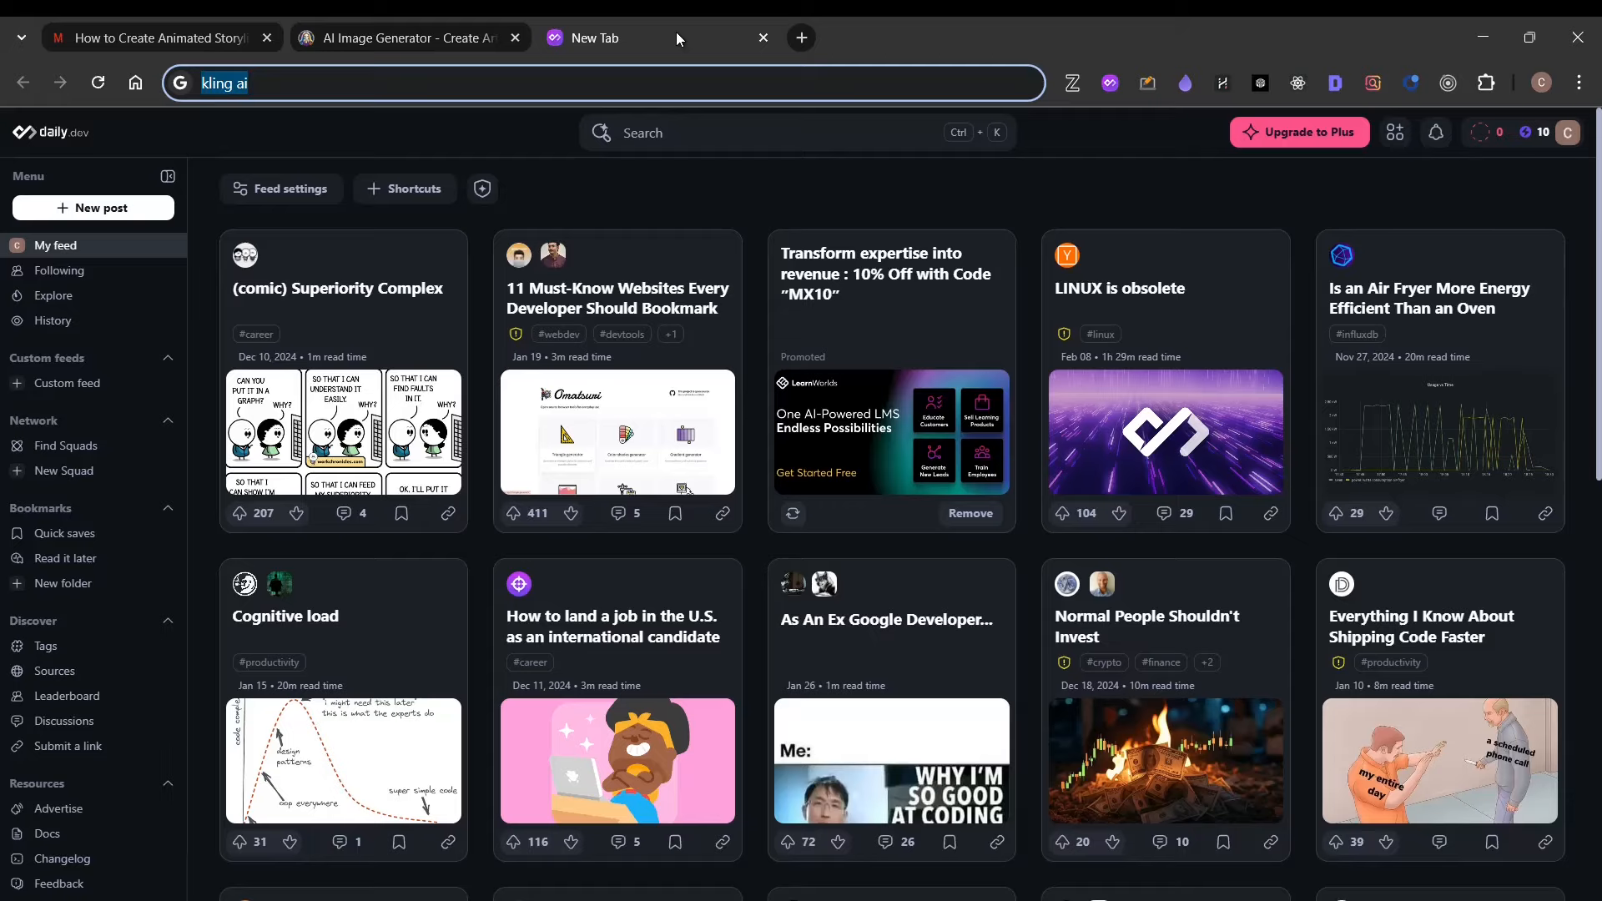
key(Return)
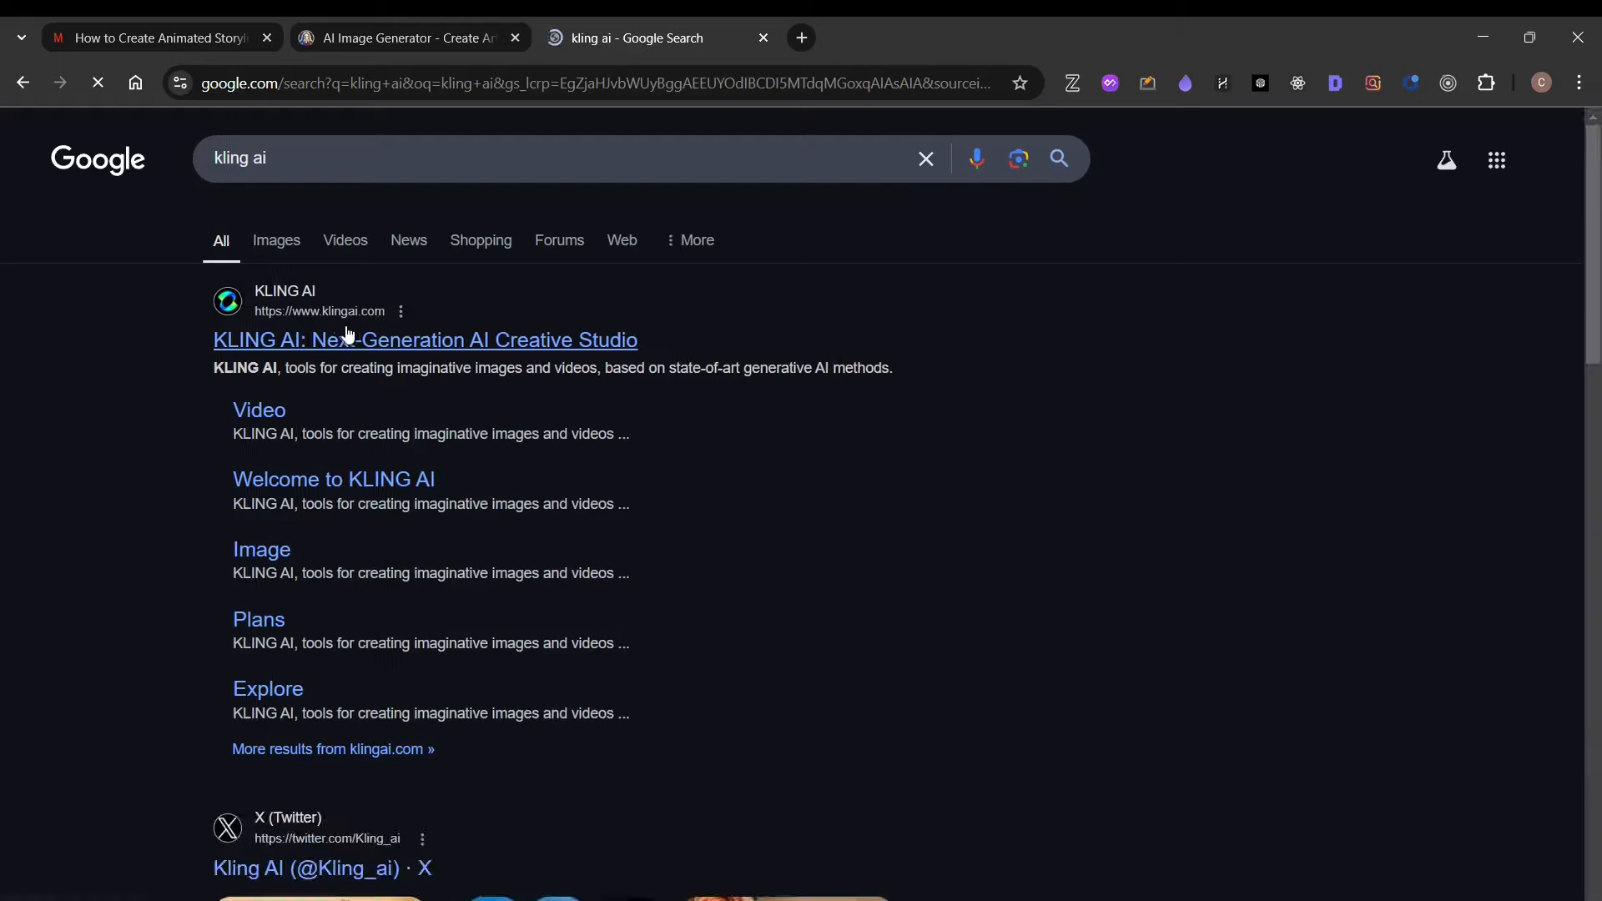
click(349, 338)
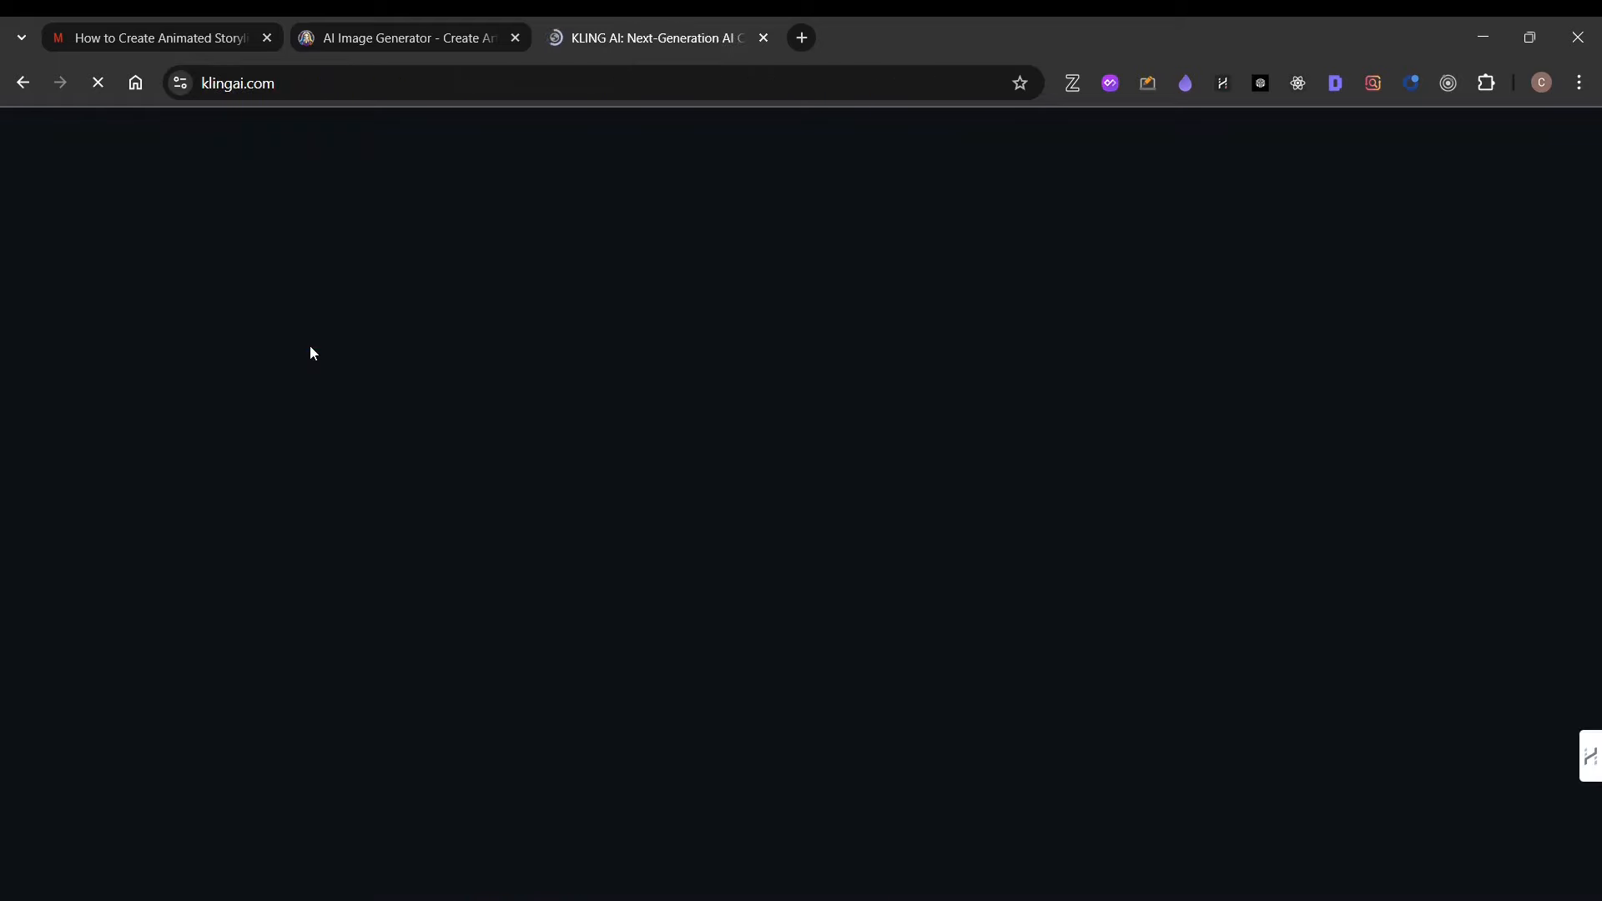
Switch to the browser profile with ElevenLabs, view its Text to Speech page, and return to the ChatGPT story conversation.
click(1543, 87)
click(1298, 811)
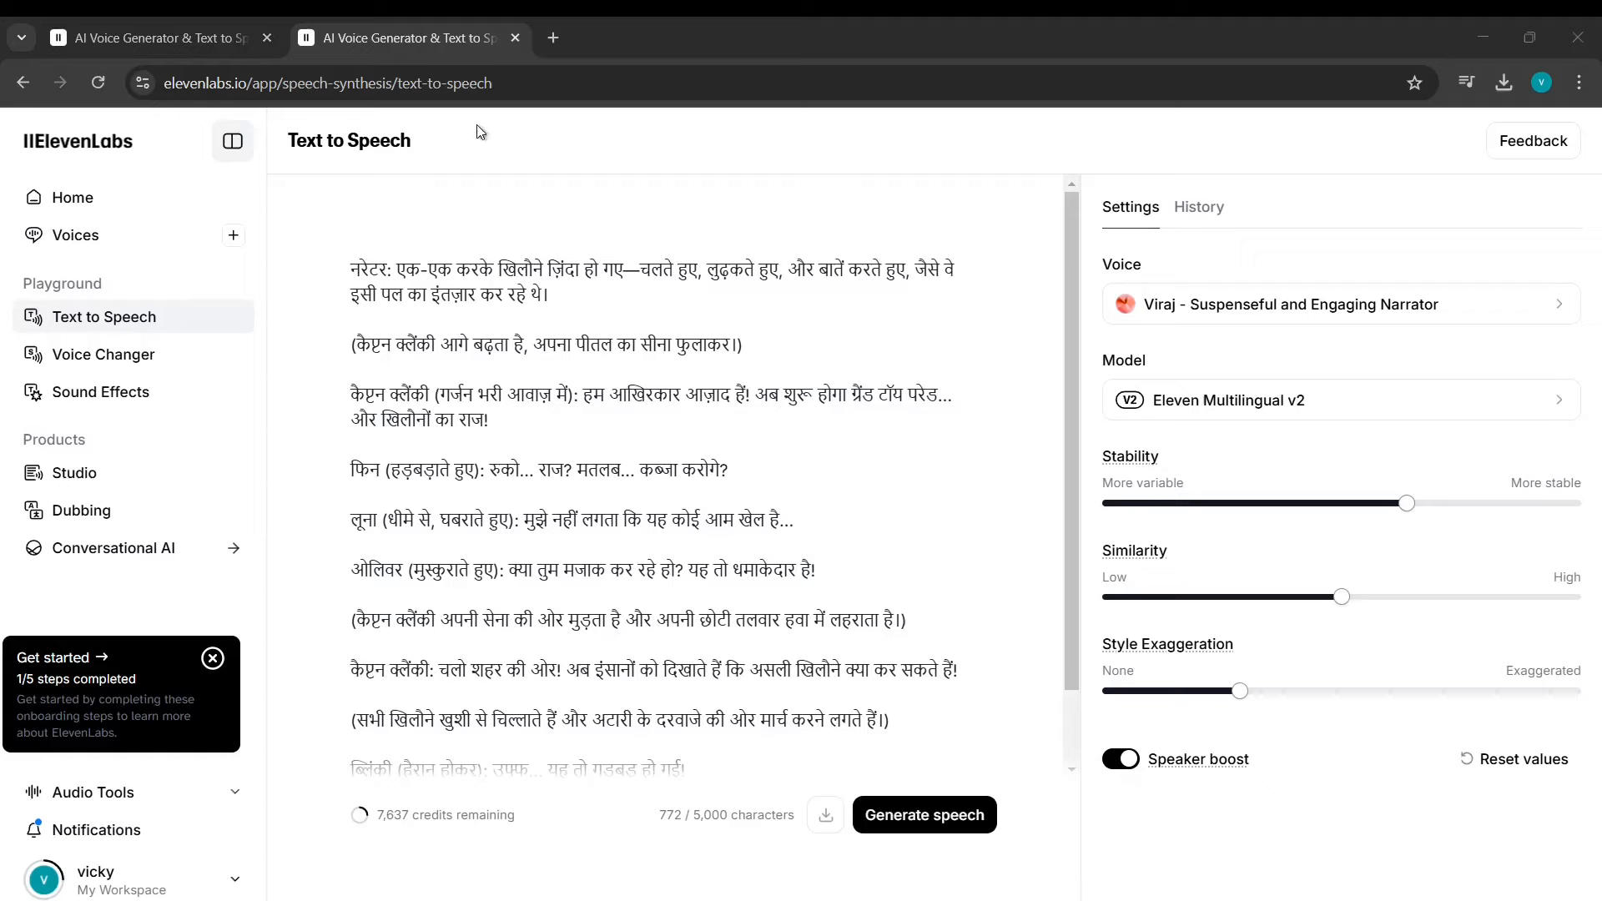
click(1596, 98)
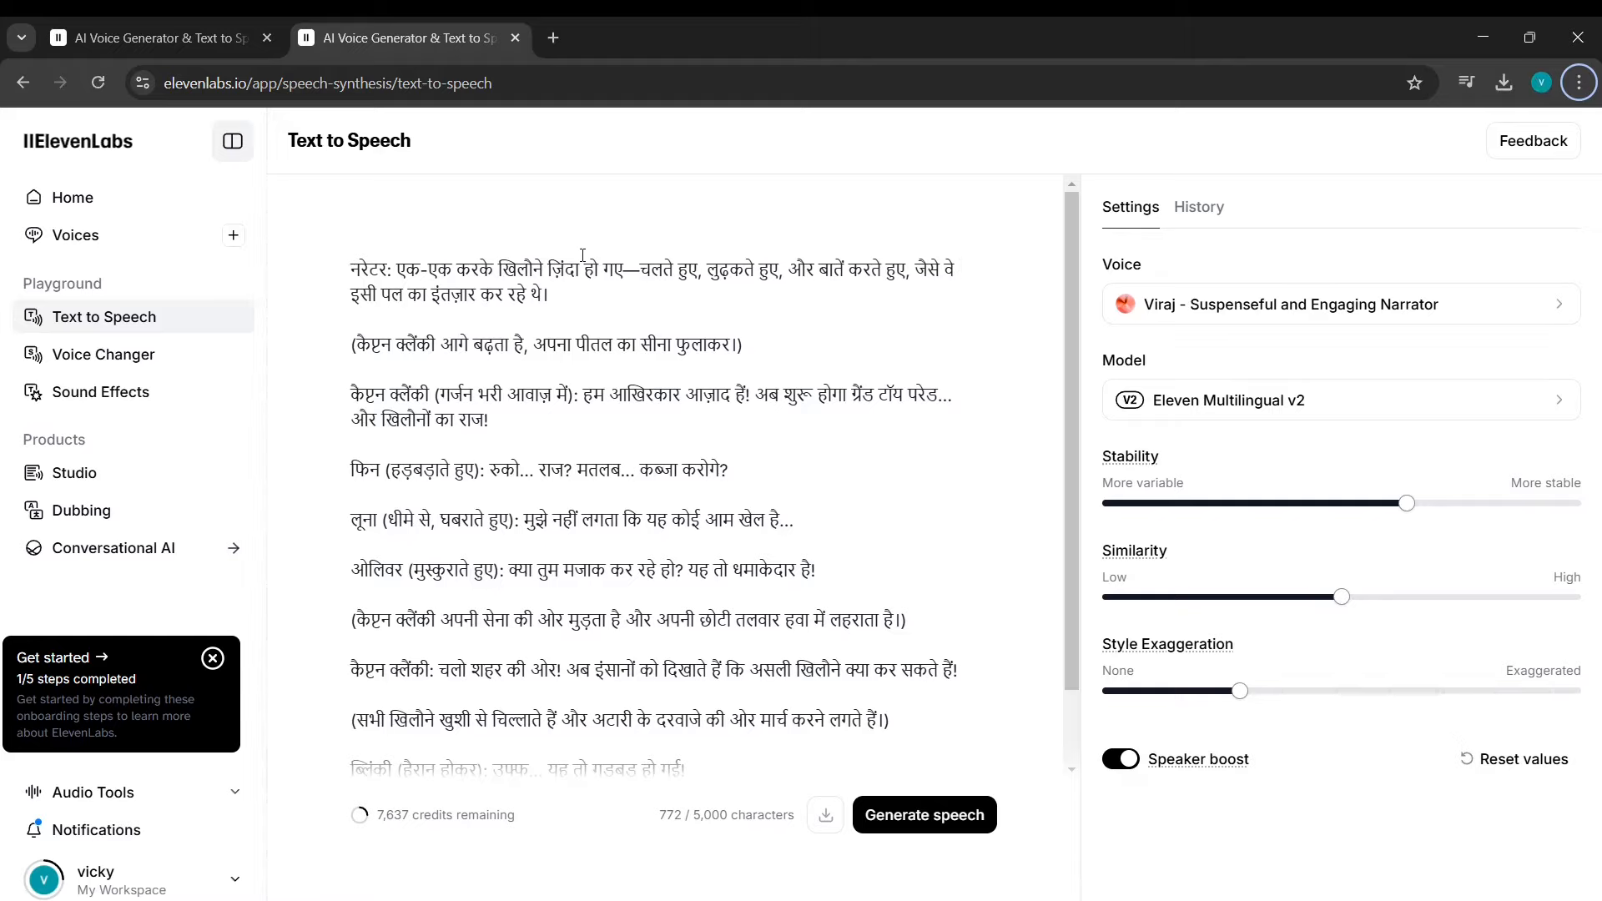
key(alt+Tab)
key(alt+Tab)
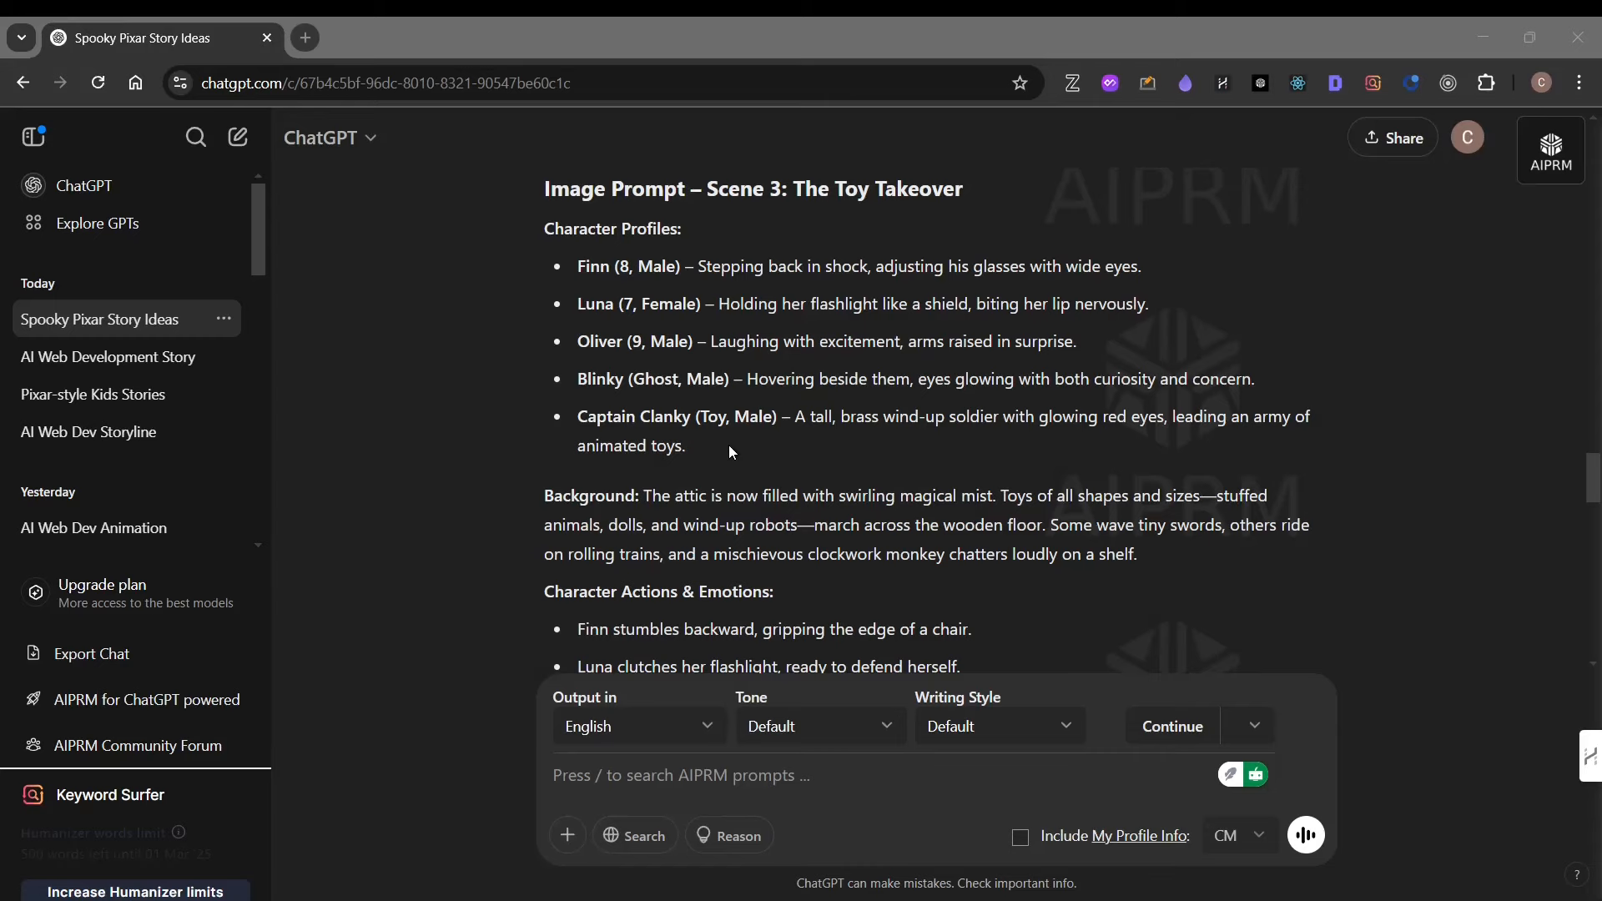
View the KLING AI trial package offer and return to the Scene 3 prompt in ChatGPT.
key(alt+Tab)
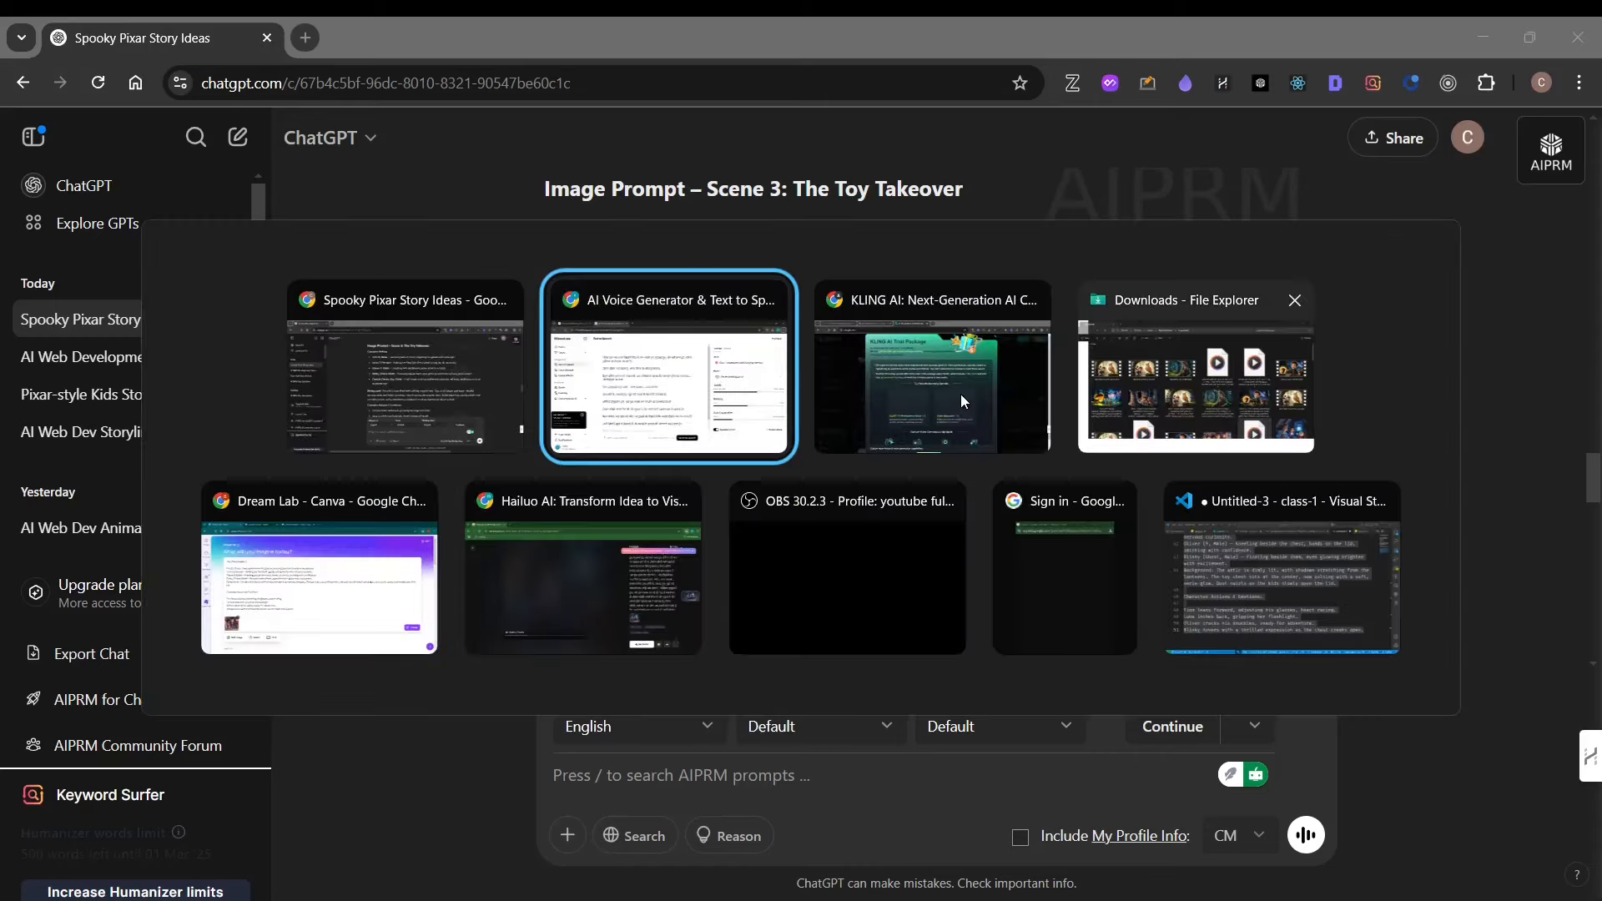
click(959, 394)
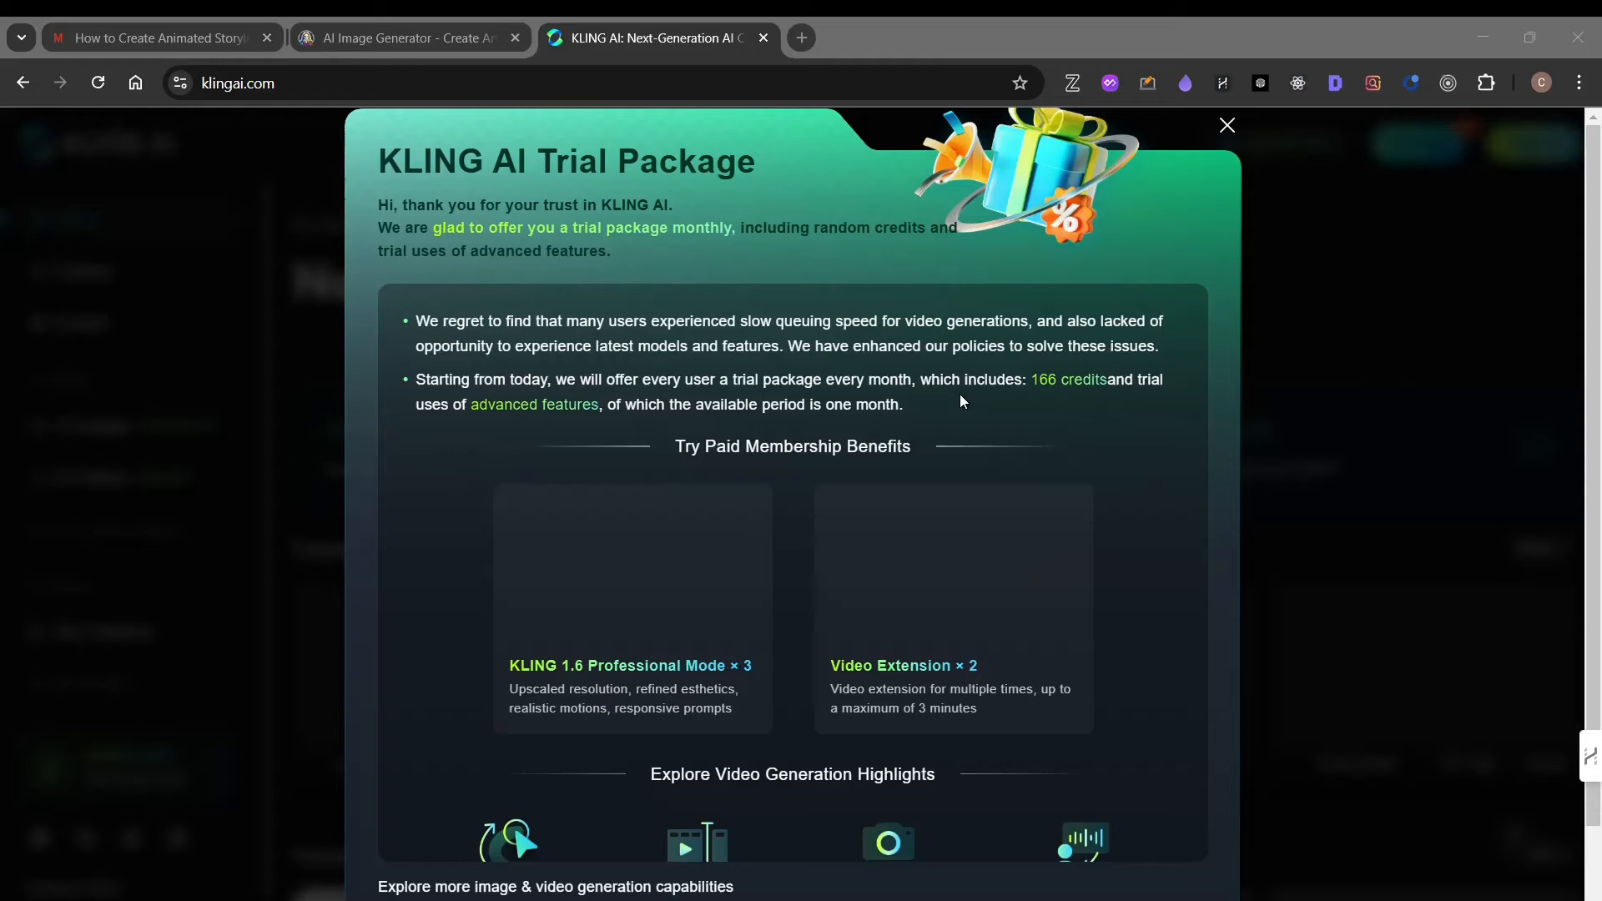
key(alt+Tab)
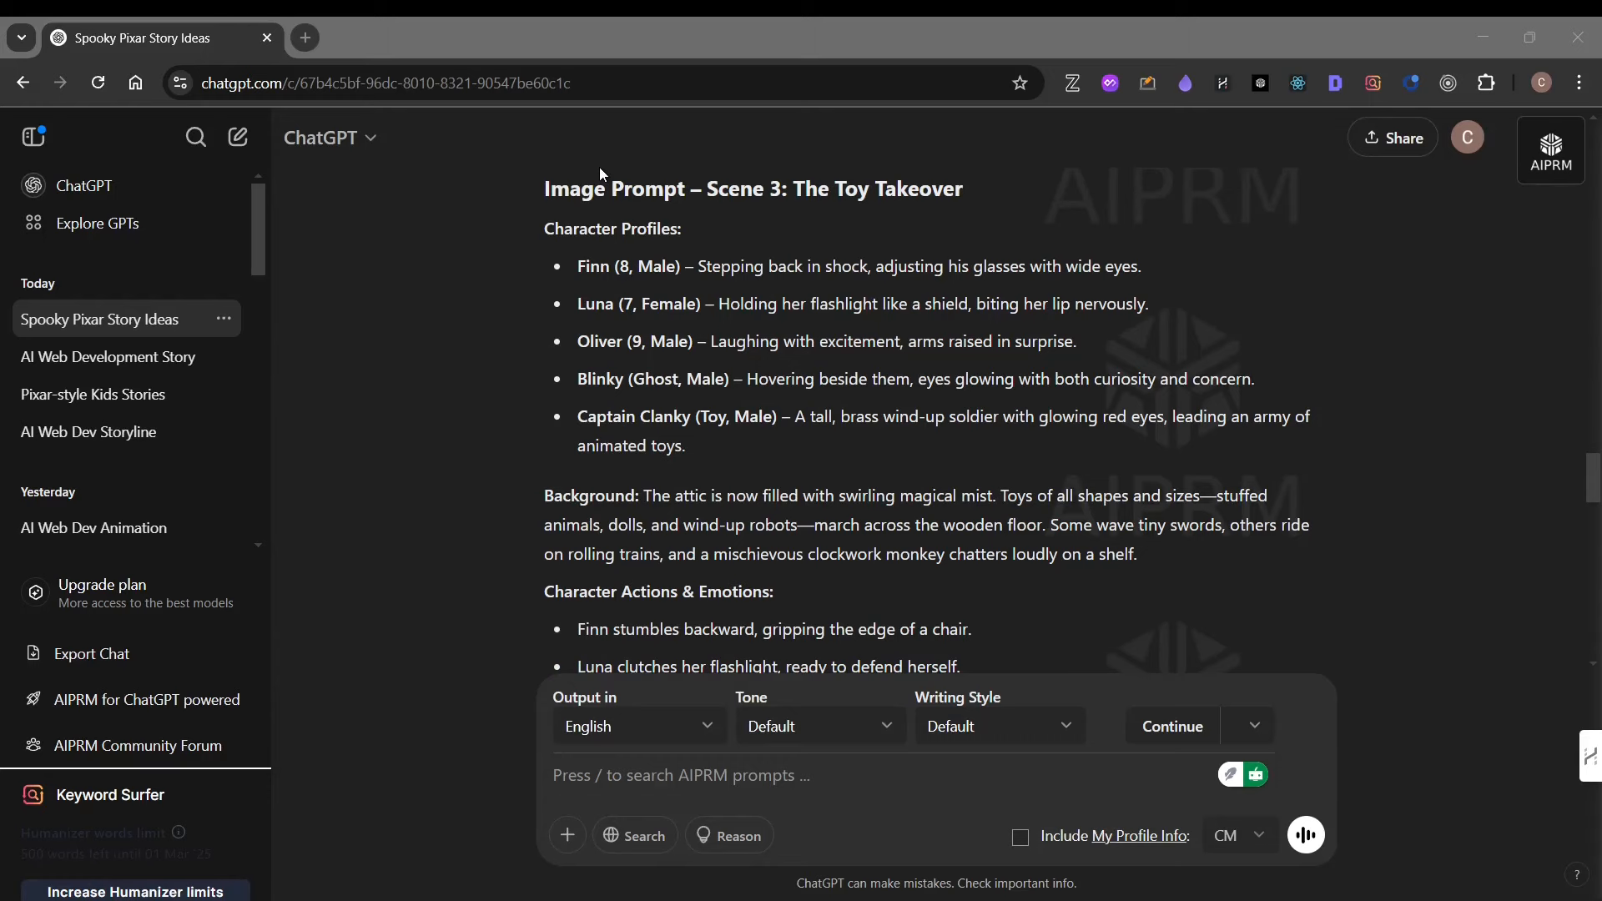
key(alt+Tab)
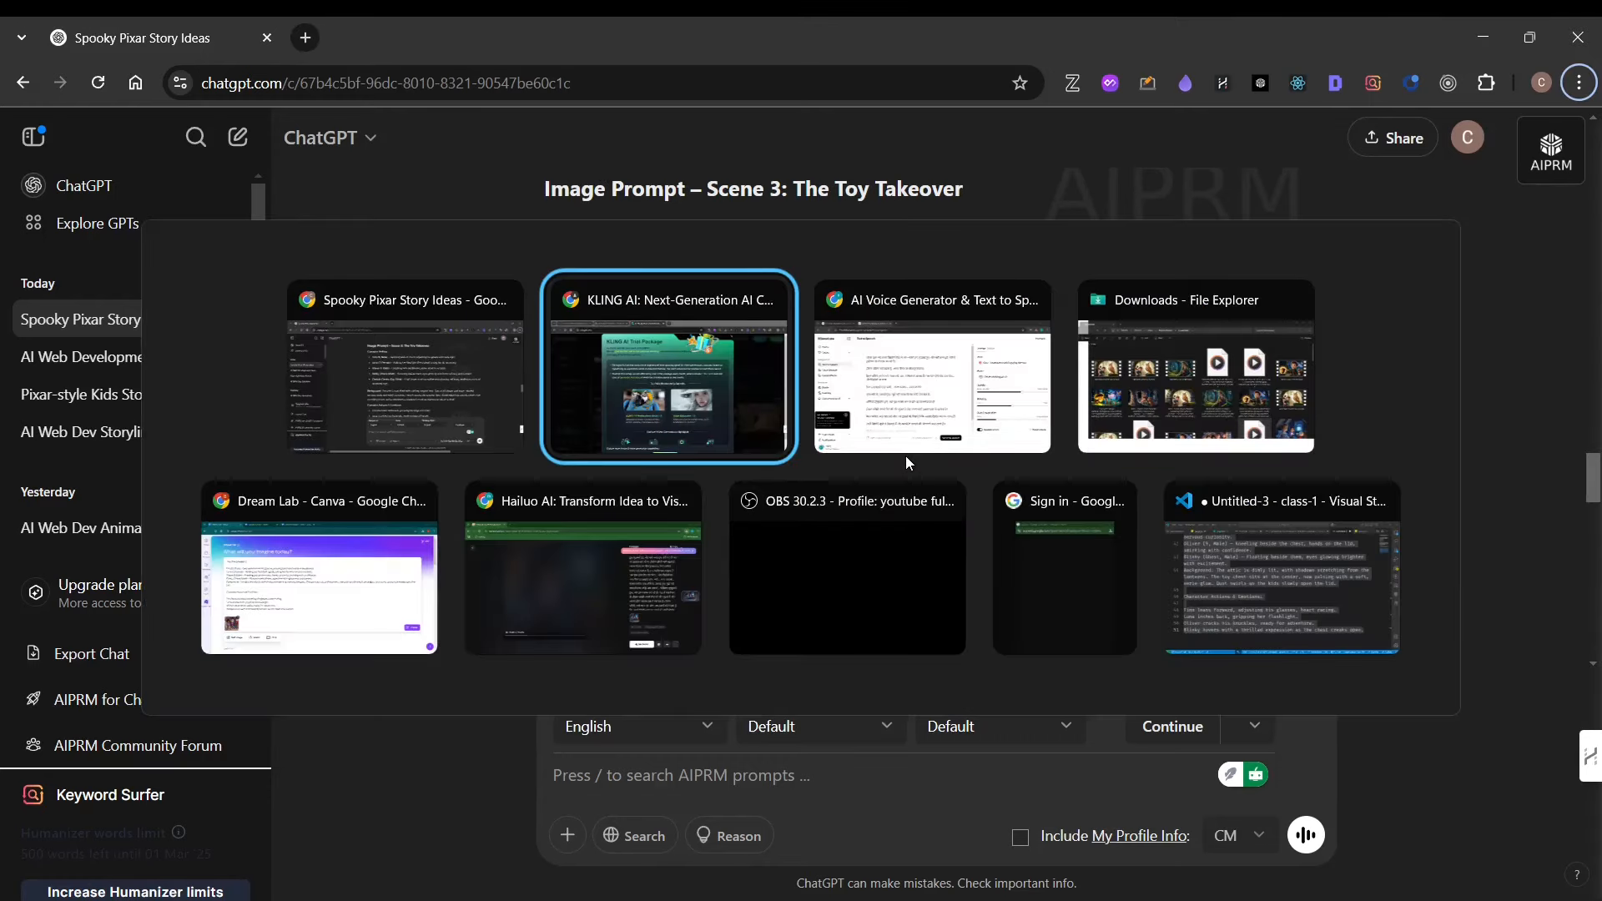
key(Escape)
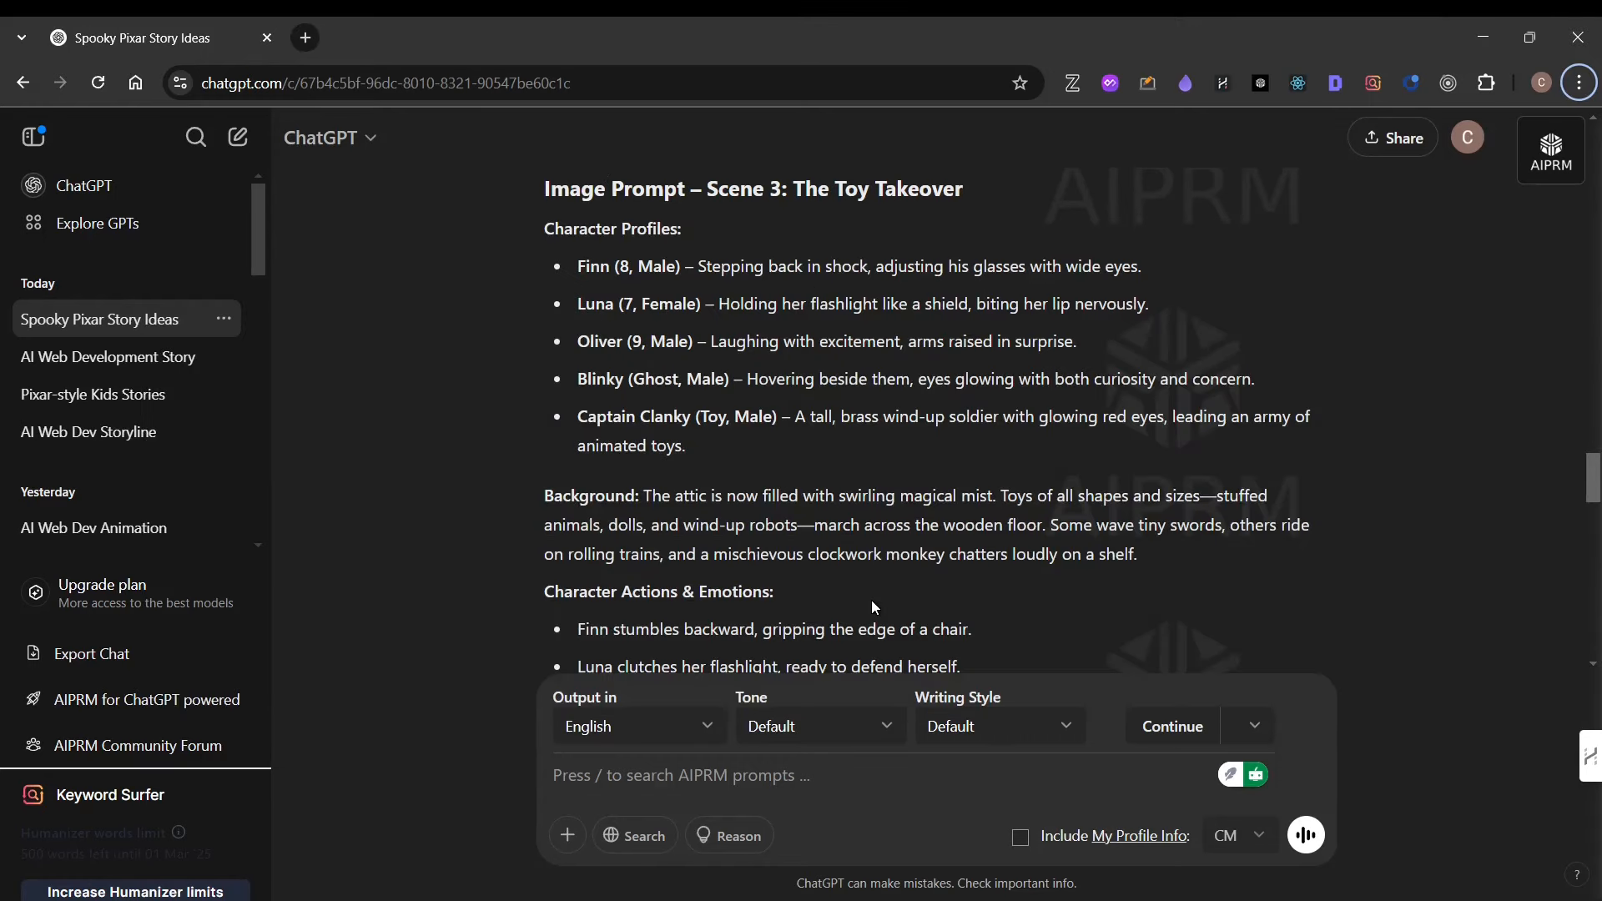
key(alt+Tab)
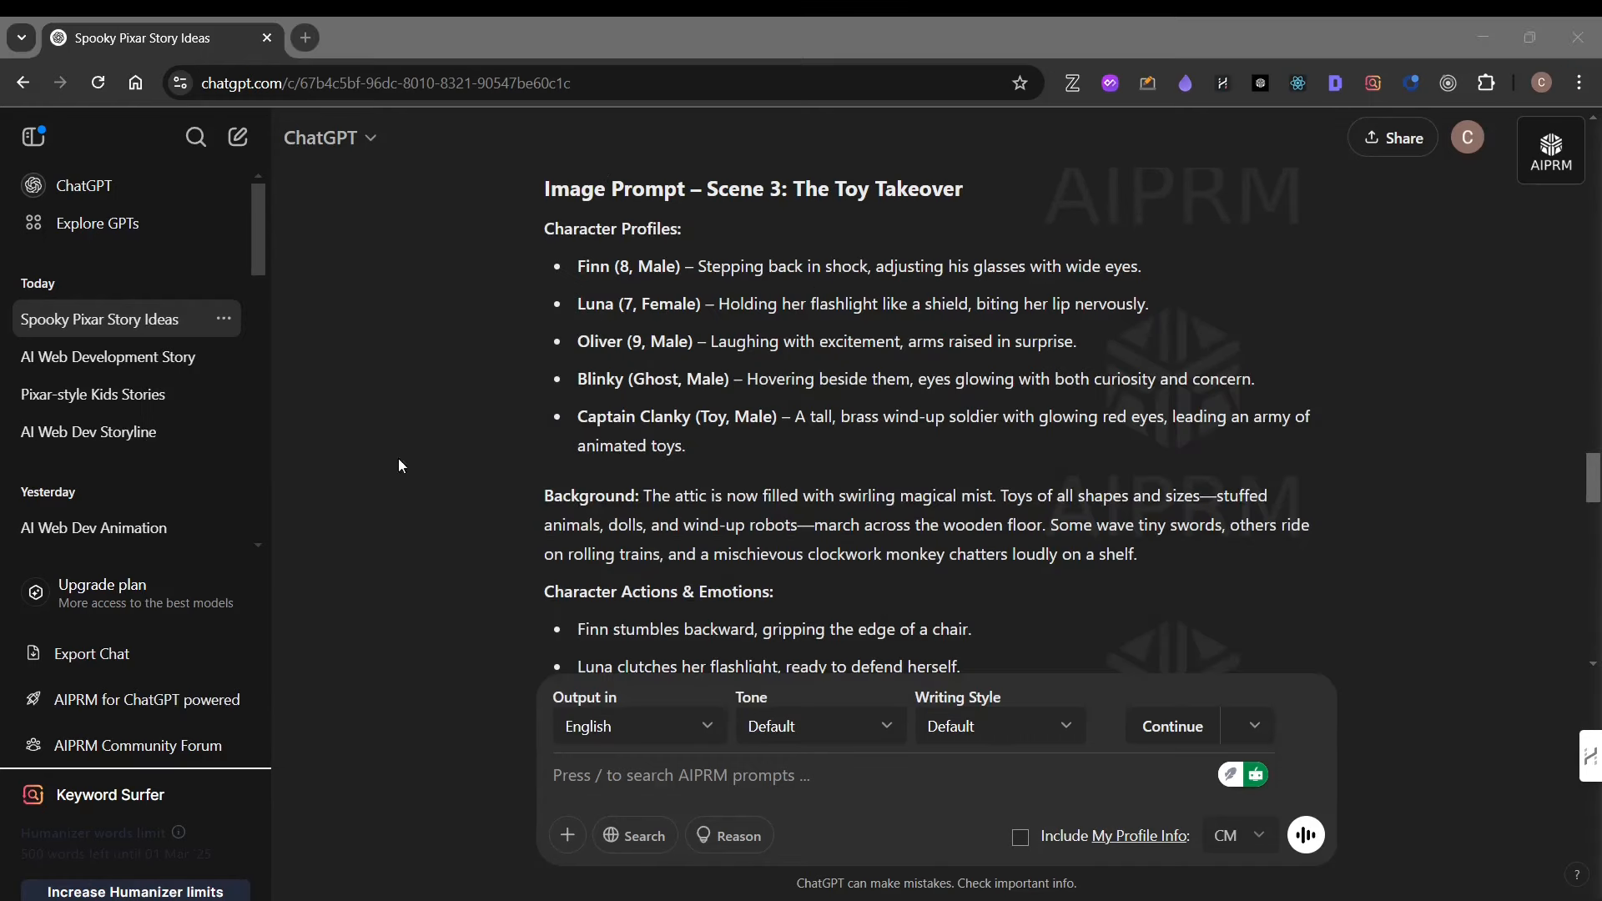